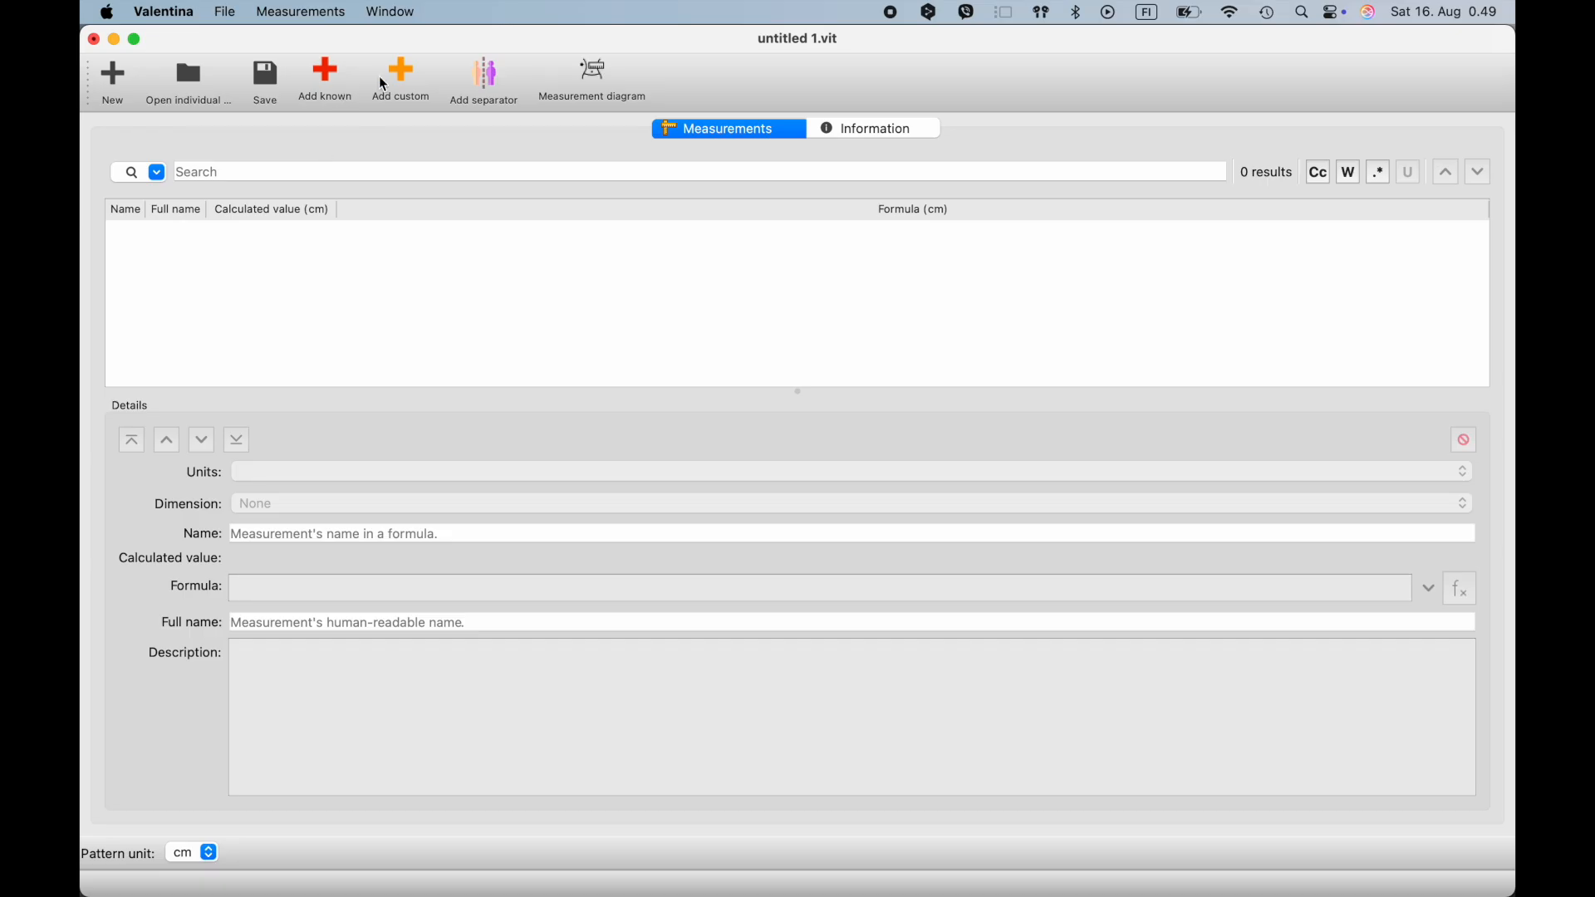
- Add a custom measurement in centimeters and name it Waist_circumference
left_click(407, 83)
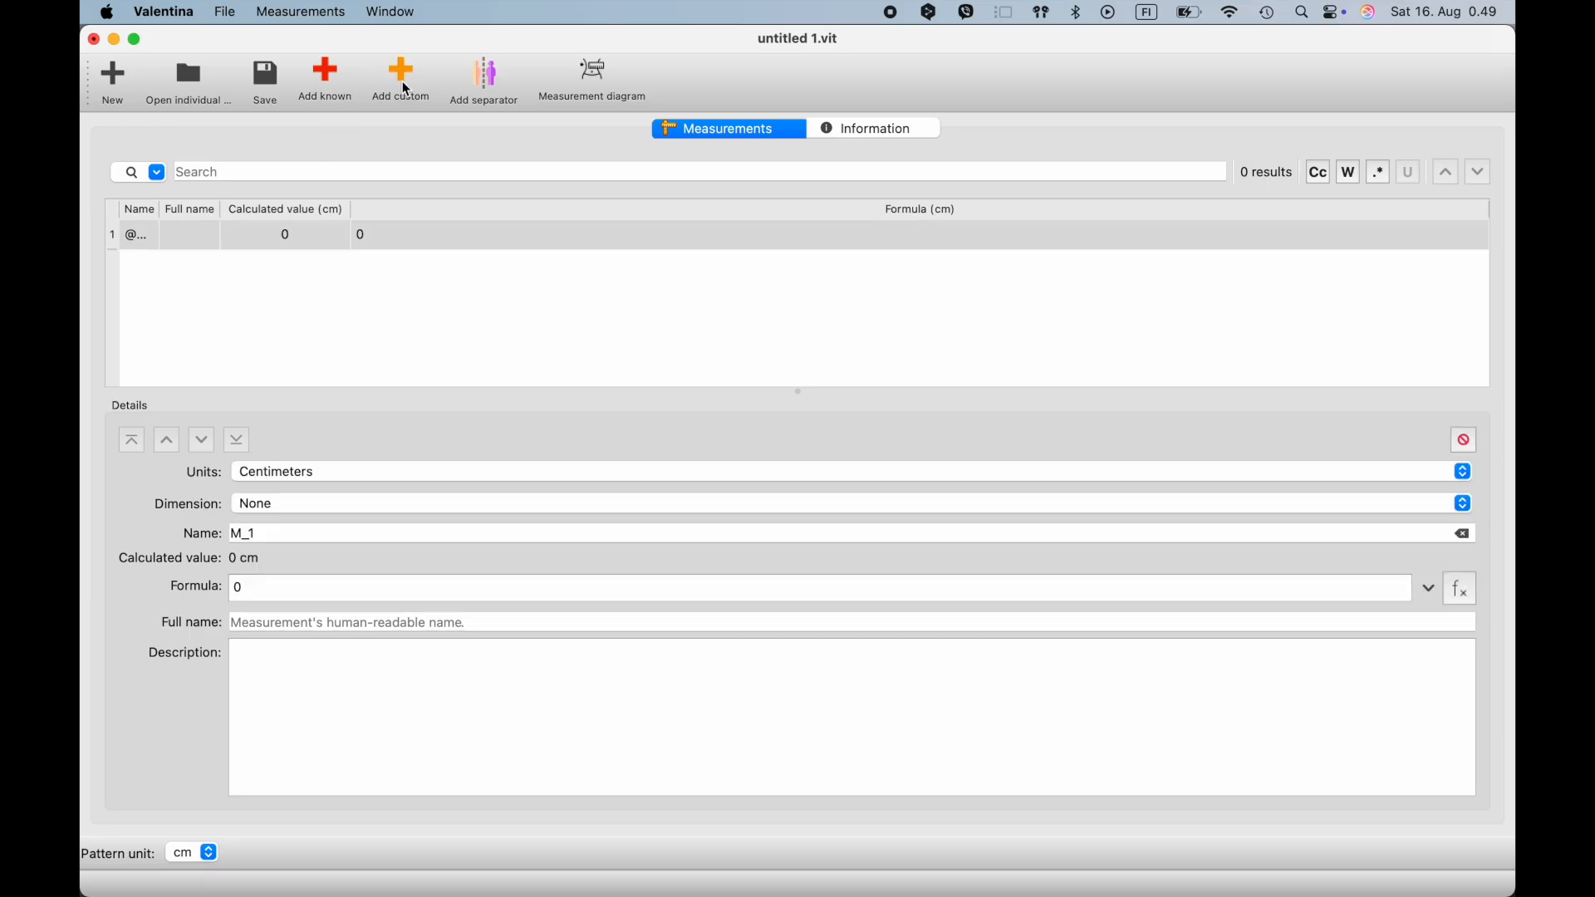
left_click(321, 471)
left_click(313, 419)
left_click(276, 538)
left_click_drag(277, 537, 221, 536)
type("Waist")
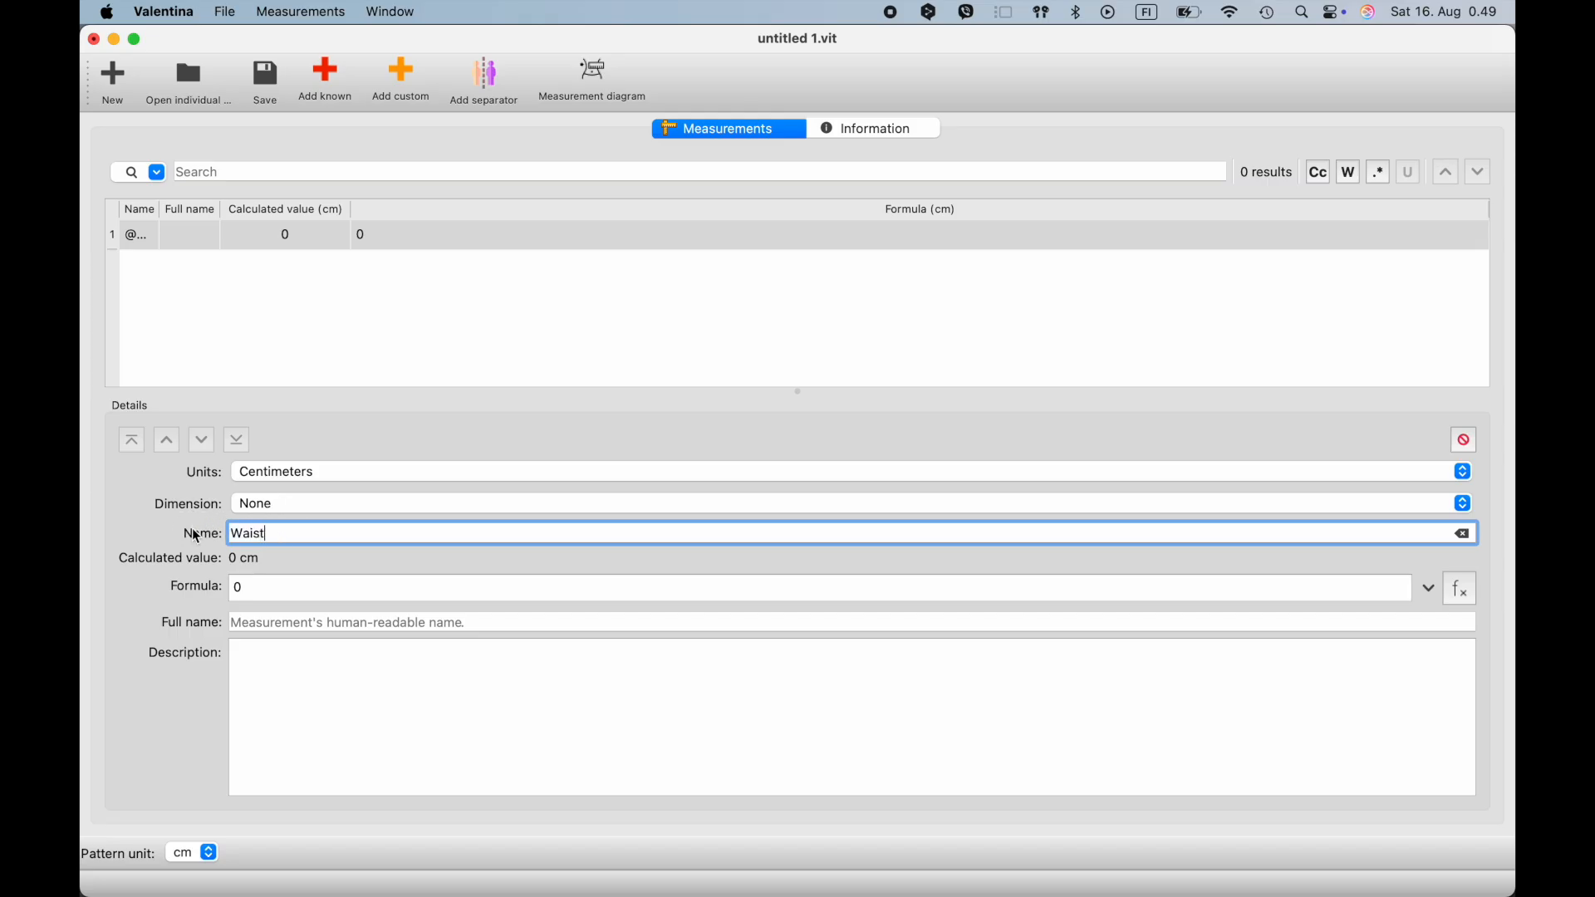
type("circum")
type("_")
- Reuse Waist_circumference as the measurement's full name and set its formula to 68
left_click_drag(373, 534, 197, 537)
key("cmd+c")
left_click(260, 623)
key("cmd+v")
left_click_drag(251, 589, 213, 590)
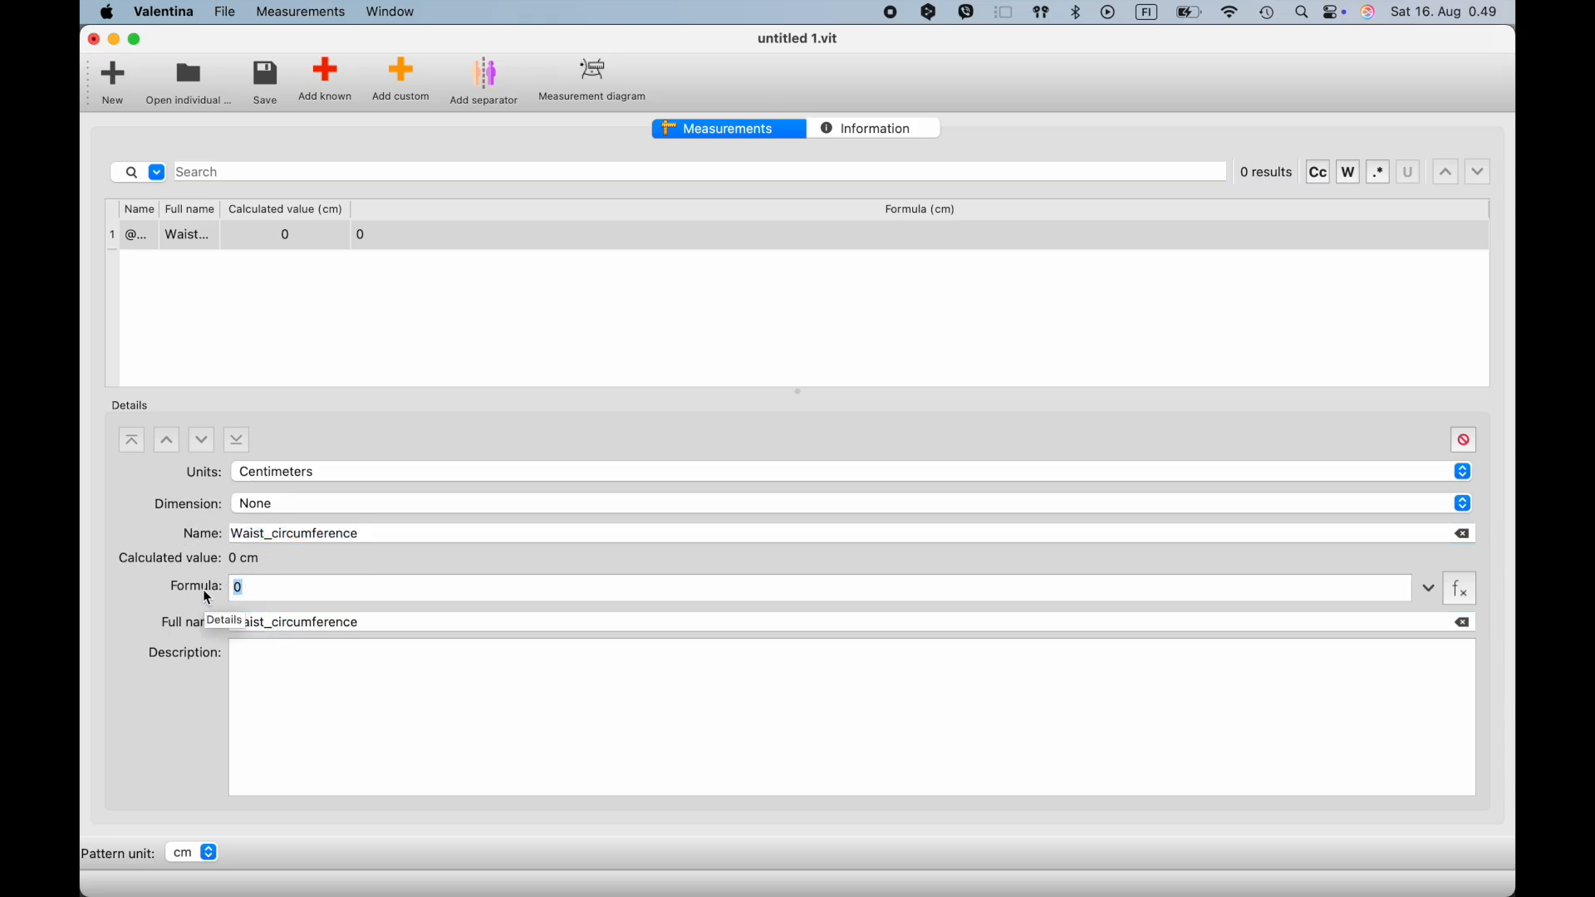
type("68")
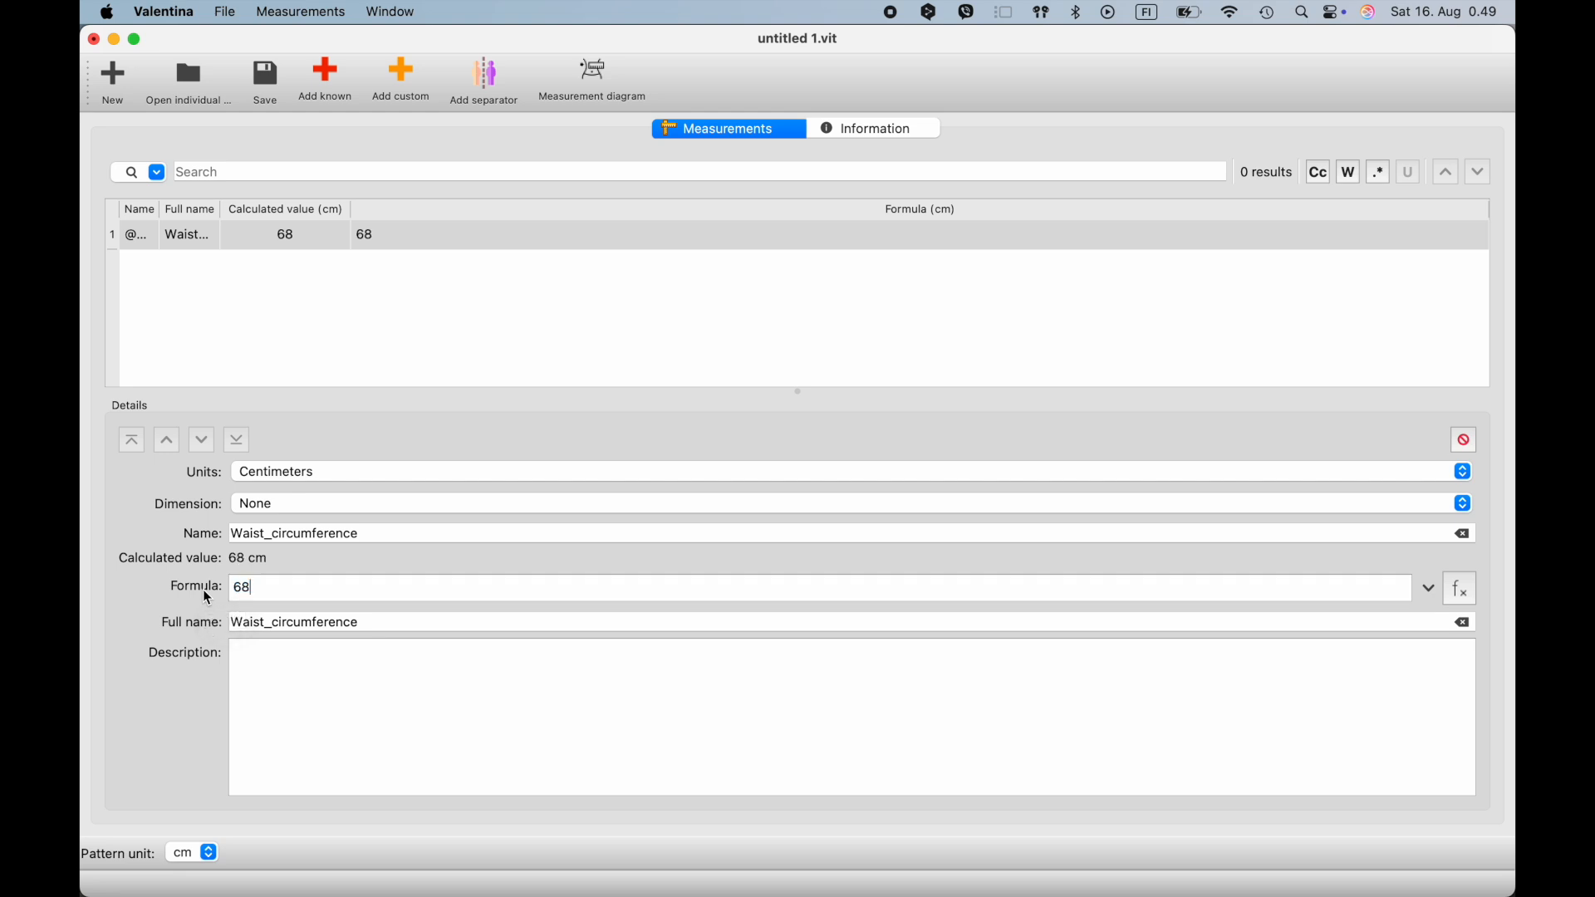
- Add a custom measurement with name and full name Bust_circumference and a formula of 88
left_click(413, 83)
double_click(290, 534)
type("Bust_circumference")
double_click(332, 535)
key("super+c")
left_click(291, 622)
key("super+v")
left_click_drag(245, 588, 205, 589)
type("88")
- Add a custom measurement with name and full name Hip_circumference and a formula of 92
left_click(407, 83)
double_click(291, 533)
type("Hip_circumference")
double_click(291, 535)
key("super+c")
left_click(356, 640)
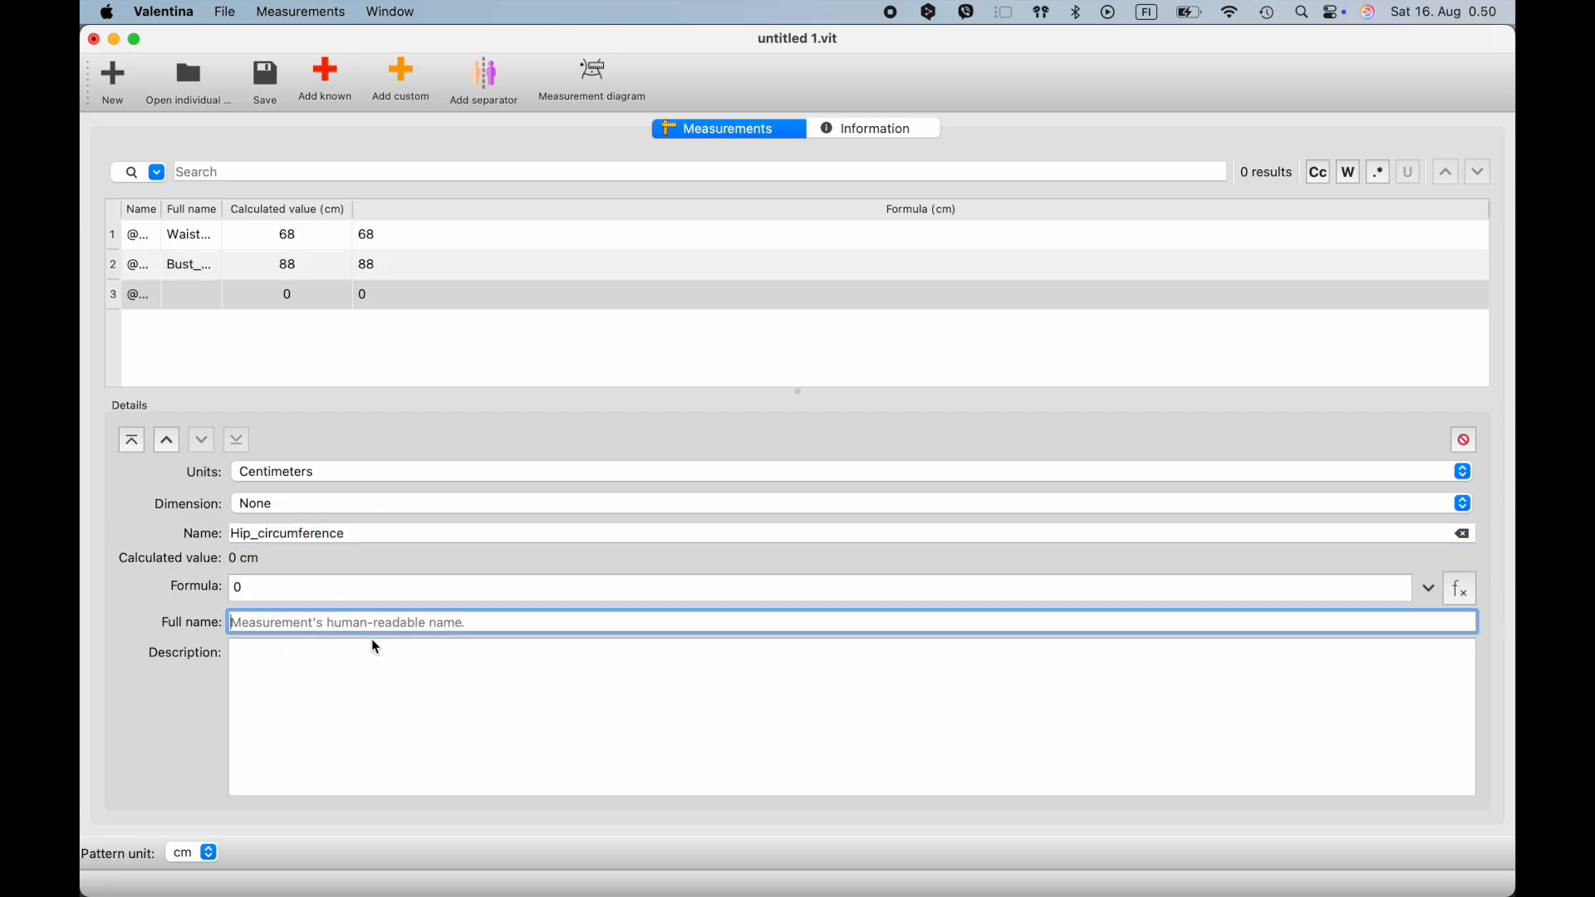
key("super+v")
left_click_drag(245, 589, 204, 590)
type("92")
- Add a custom measurement with name and full name Armhole_height and a formula of 19
left_click(405, 83)
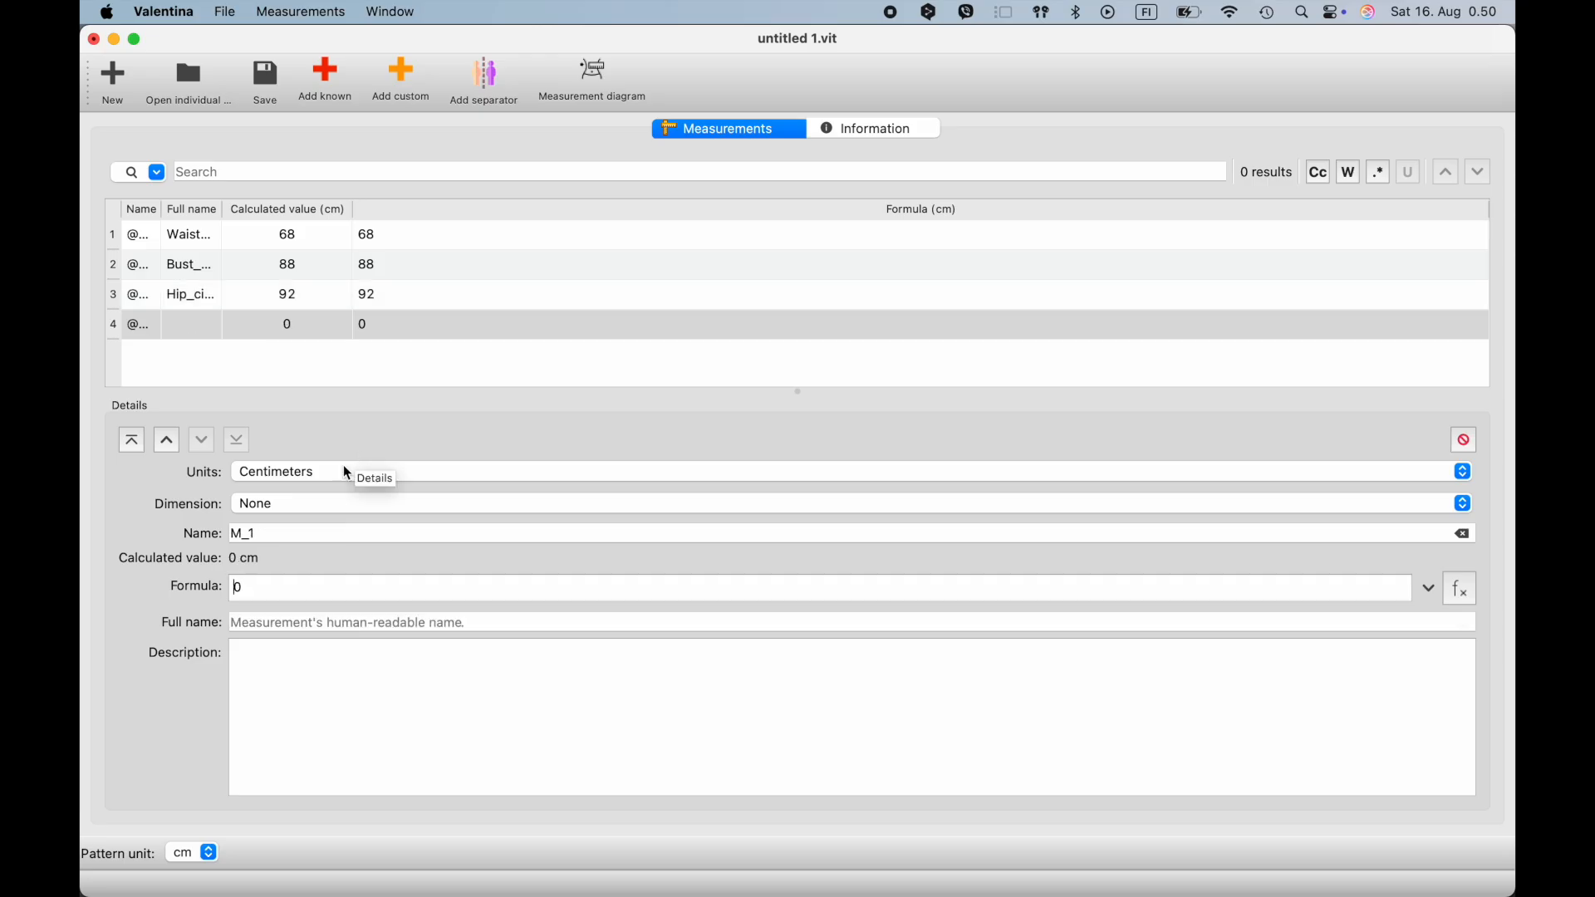
double_click(287, 534)
type("Armhole_height")
left_click_drag(245, 588, 217, 591)
type("19")
double_click(287, 534)
key("super+c")
left_click(297, 624)
key("super+v")
- Add a custom measurement named Hip_height with a formula of 59,4
left_click(402, 90)
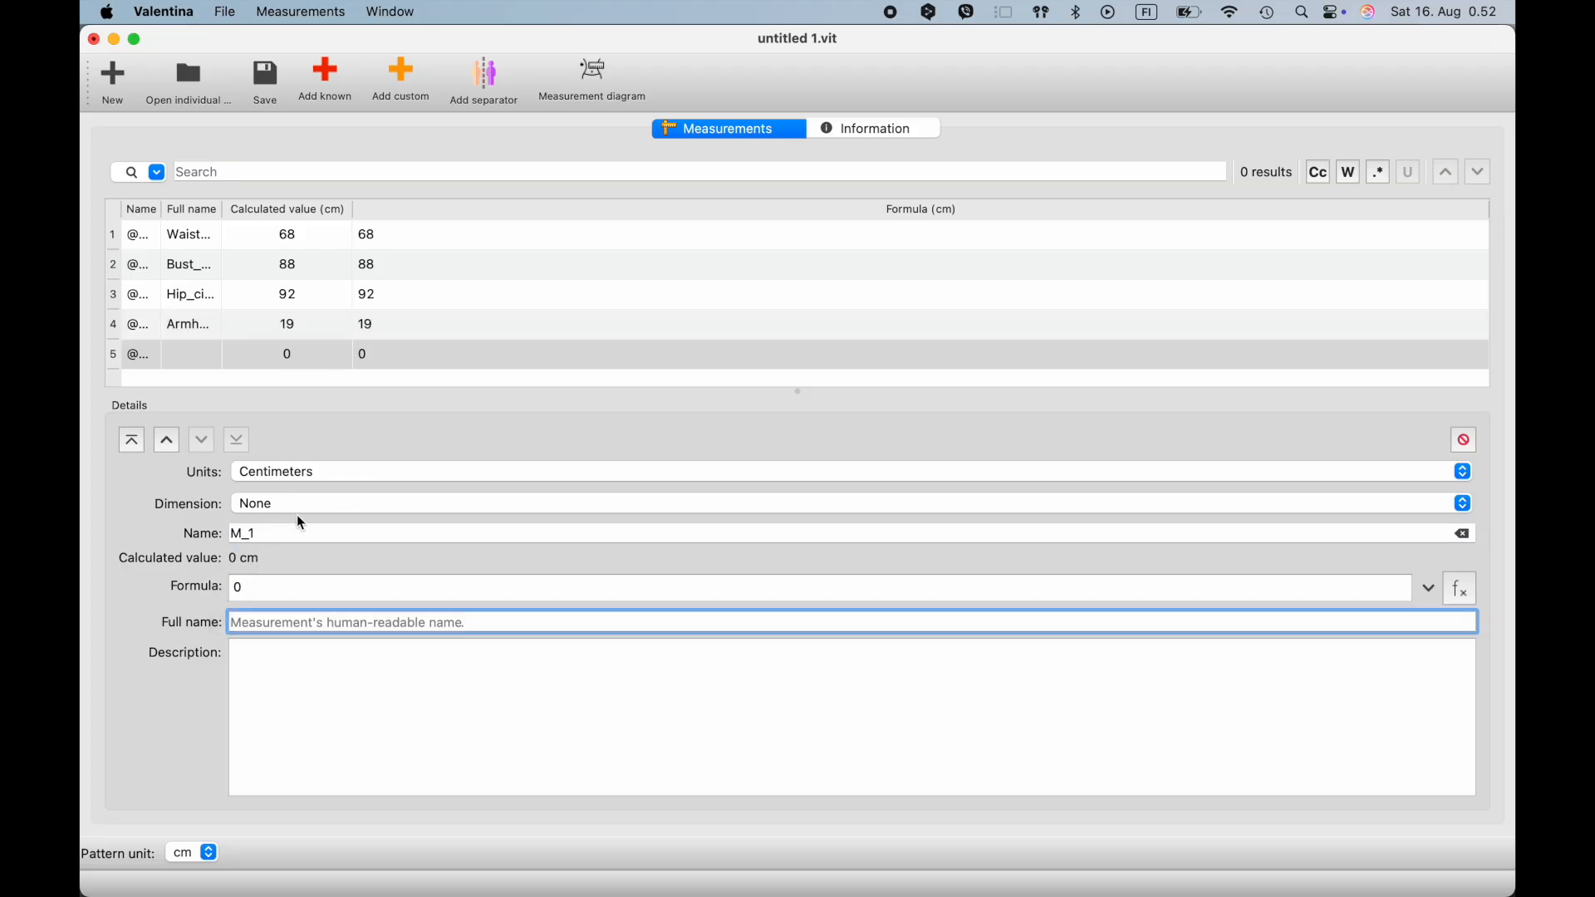
left_click_drag(290, 533, 194, 535)
type("Hip_height")
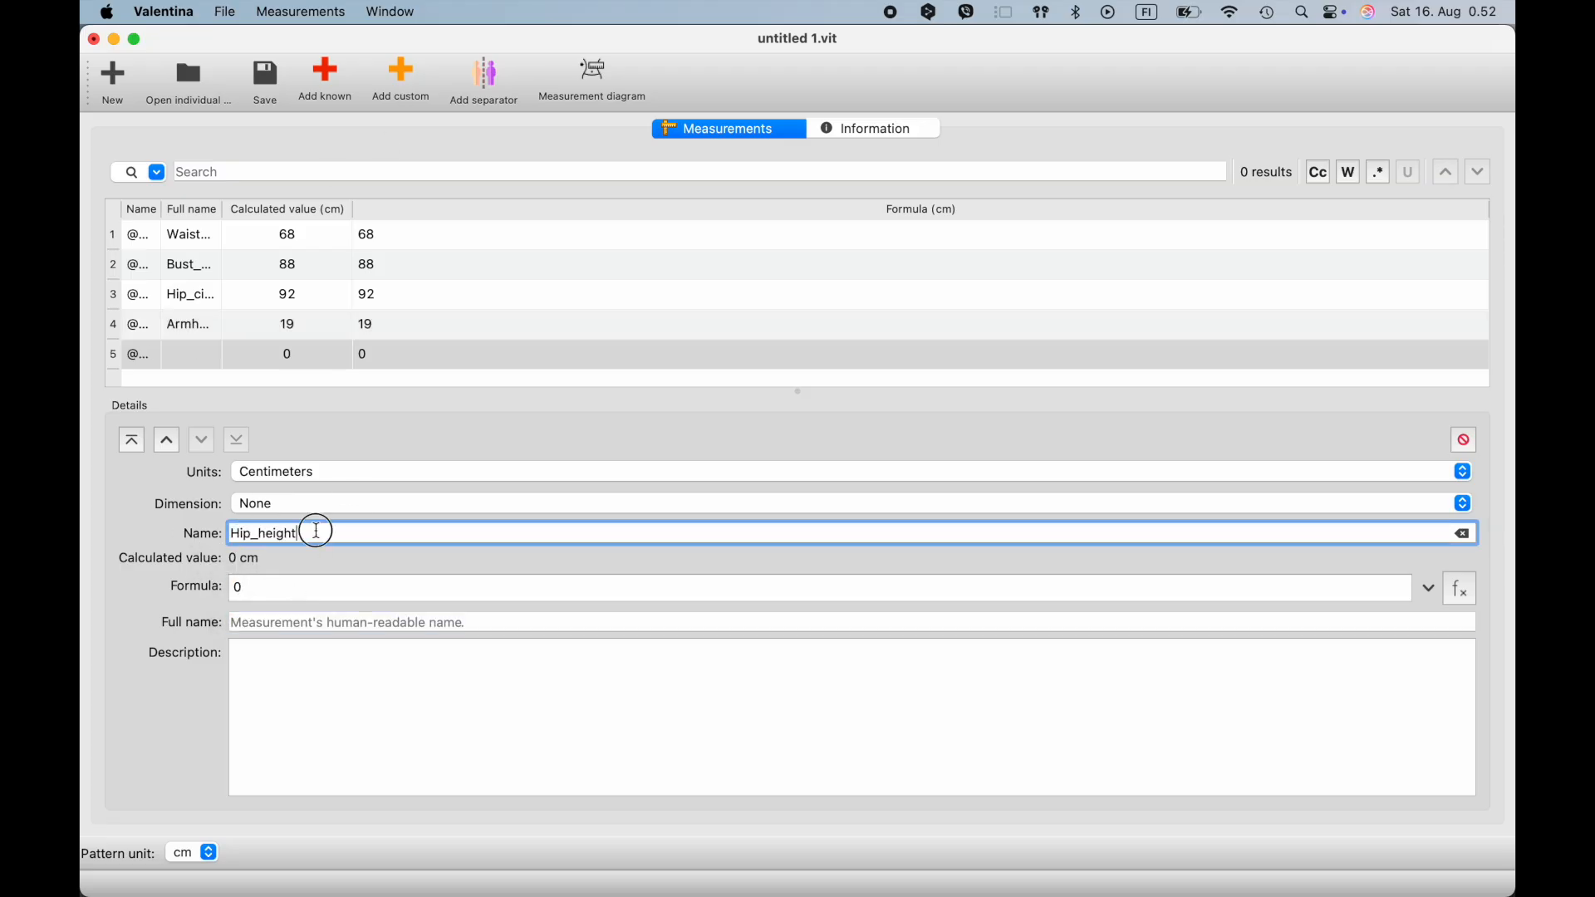
left_click_drag(246, 588, 194, 600)
type("59,4")
- Add a custom measurement named Back_length with a formula of 40,5
left_click(403, 88)
type("B")
left_click_drag(299, 534, 170, 592)
type("ack_length")
key("Tab")
type("40,5")
- Add a custom measurement with name and full name Back_width and a formula of 35,2
left_click(402, 87)
left_click_drag(274, 536, 199, 542)
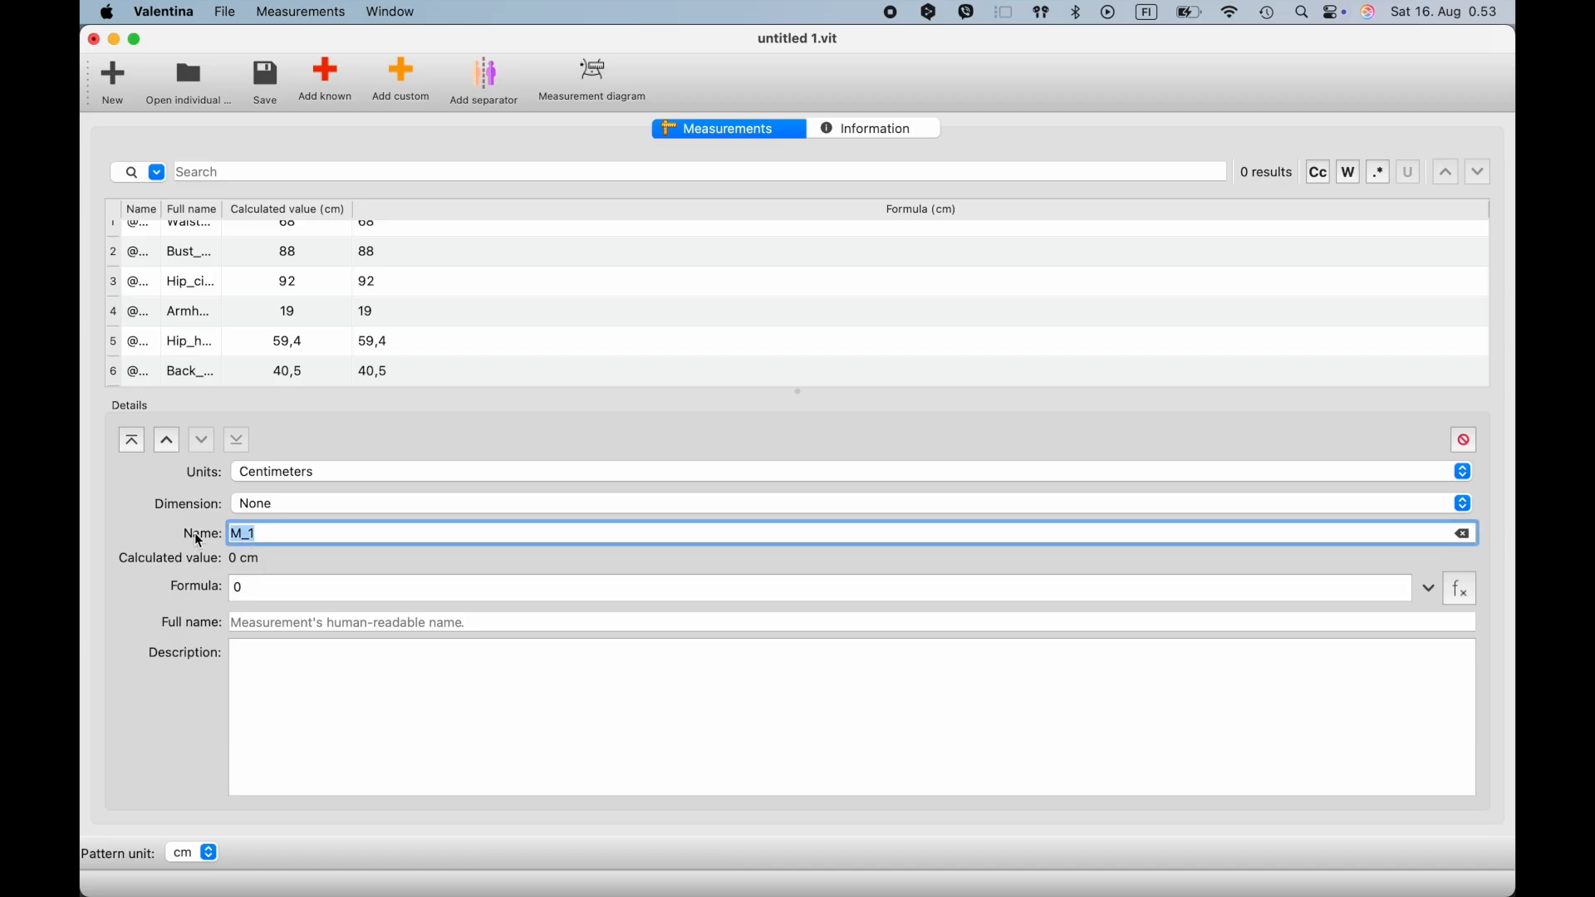
type("Back_width")
left_click(278, 626)
key("ctrl+v")
left_click_drag(243, 588, 205, 595)
type("35,2")
- Add a custom measurement with name and full name Front_width and a formula of 29
left_click(402, 79)
left_click_drag(267, 536, 212, 538)
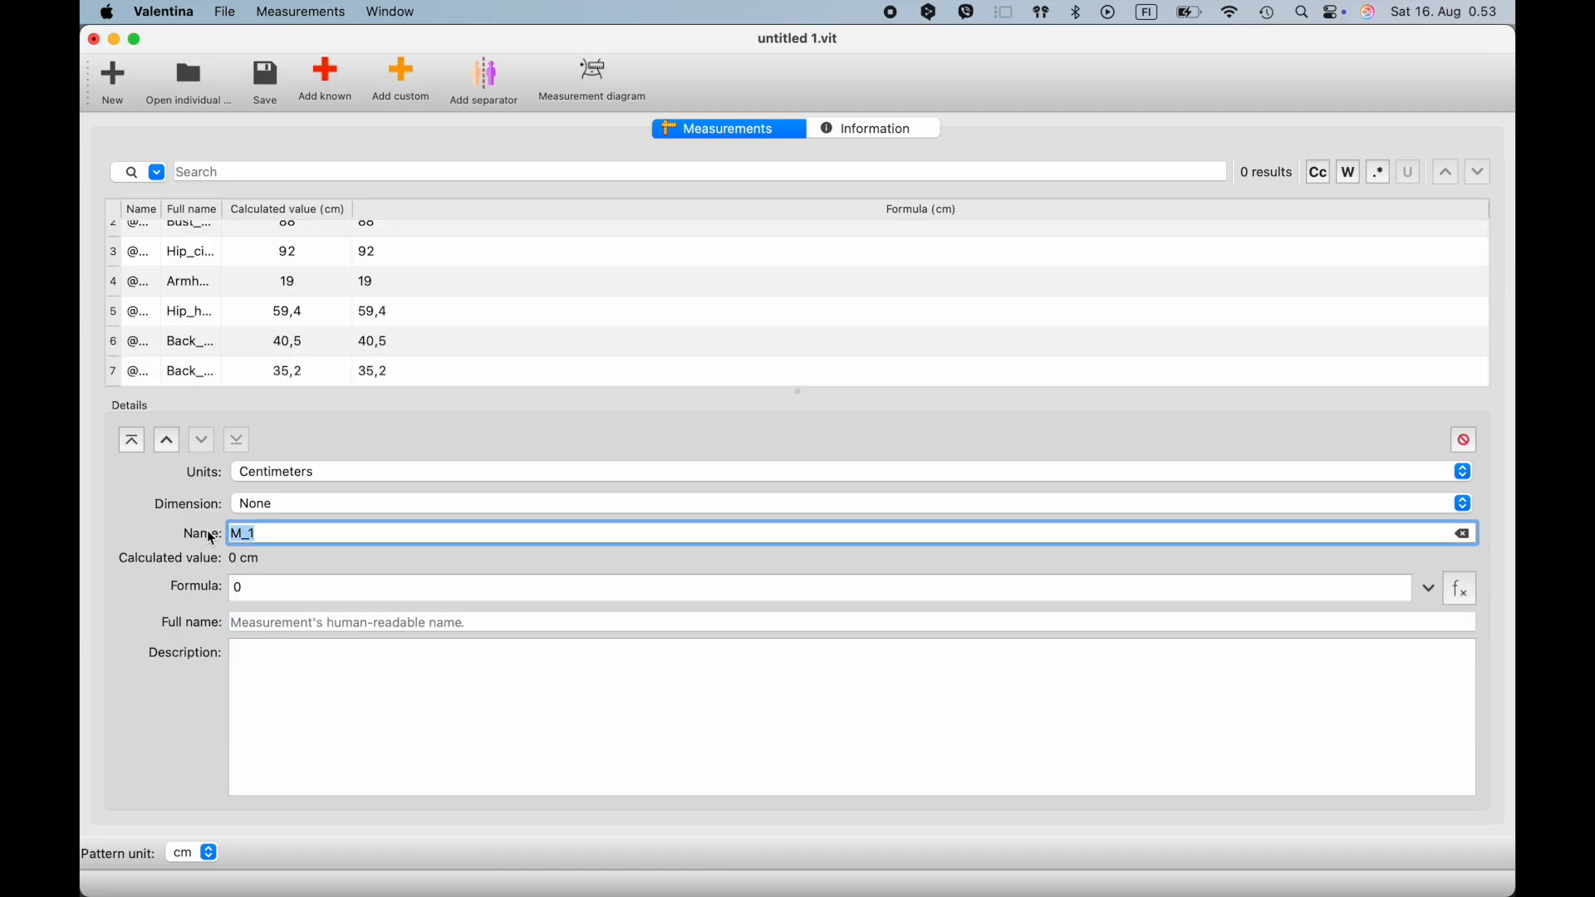
type("Front_width")
left_click_drag(267, 595, 236, 600)
key("super+v")
key("BackSpace")
left_click(267, 623)
key("super+v")
left_click(259, 595)
type("29")
- Add a custom measurement with name and full name Neck_circumference and a formula of 38
left_click(403, 79)
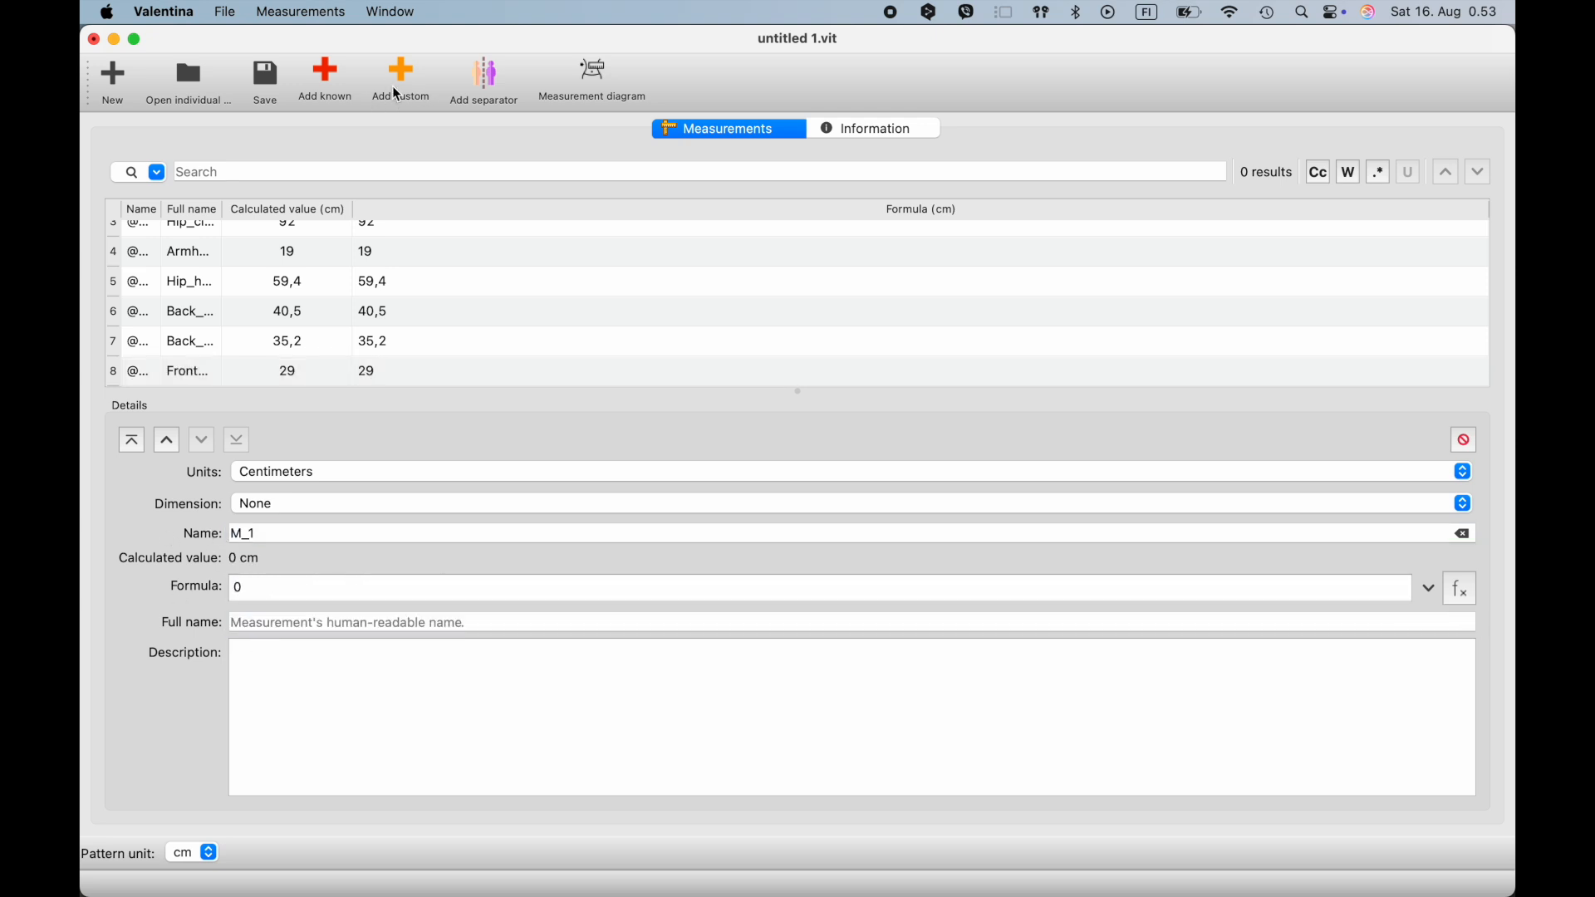
left_click_drag(264, 592, 211, 597)
type("Neck_circumference")
left_click_drag(359, 595, 232, 597)
key("super+x")
left_click_drag(274, 536, 231, 537)
key("super+v")
left_click(286, 623)
key("super+v")
left_click(295, 595)
type("38")
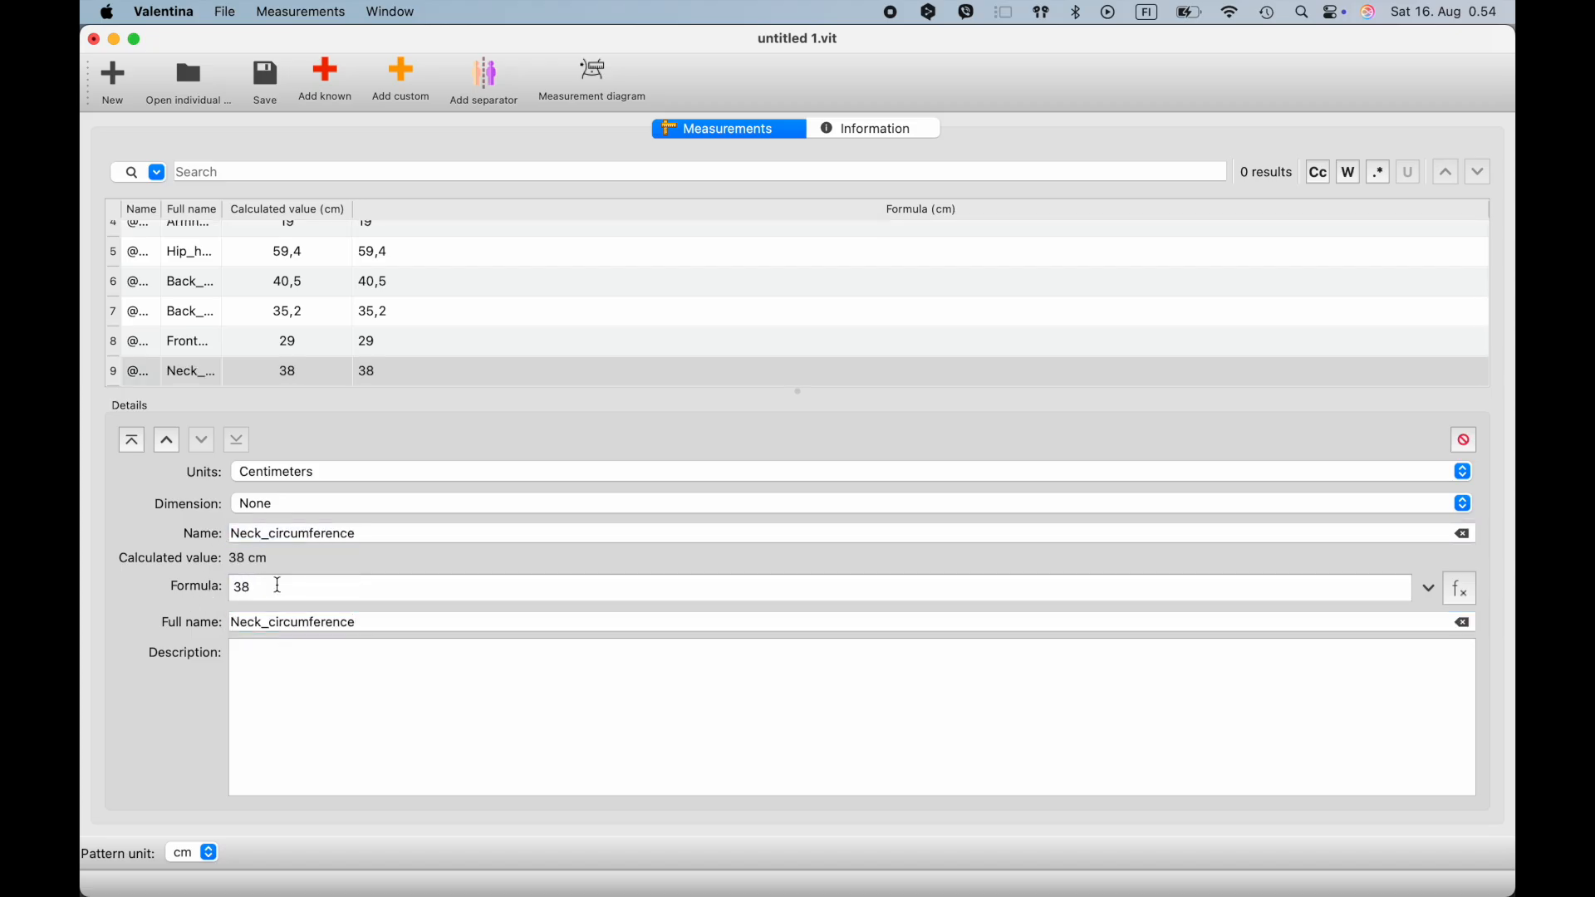
- Add a custom measurement with name and full name Sleeve_length and a formula of 58,9
left_click(399, 91)
left_click_drag(265, 535, 207, 541)
type("Sleeve_length")
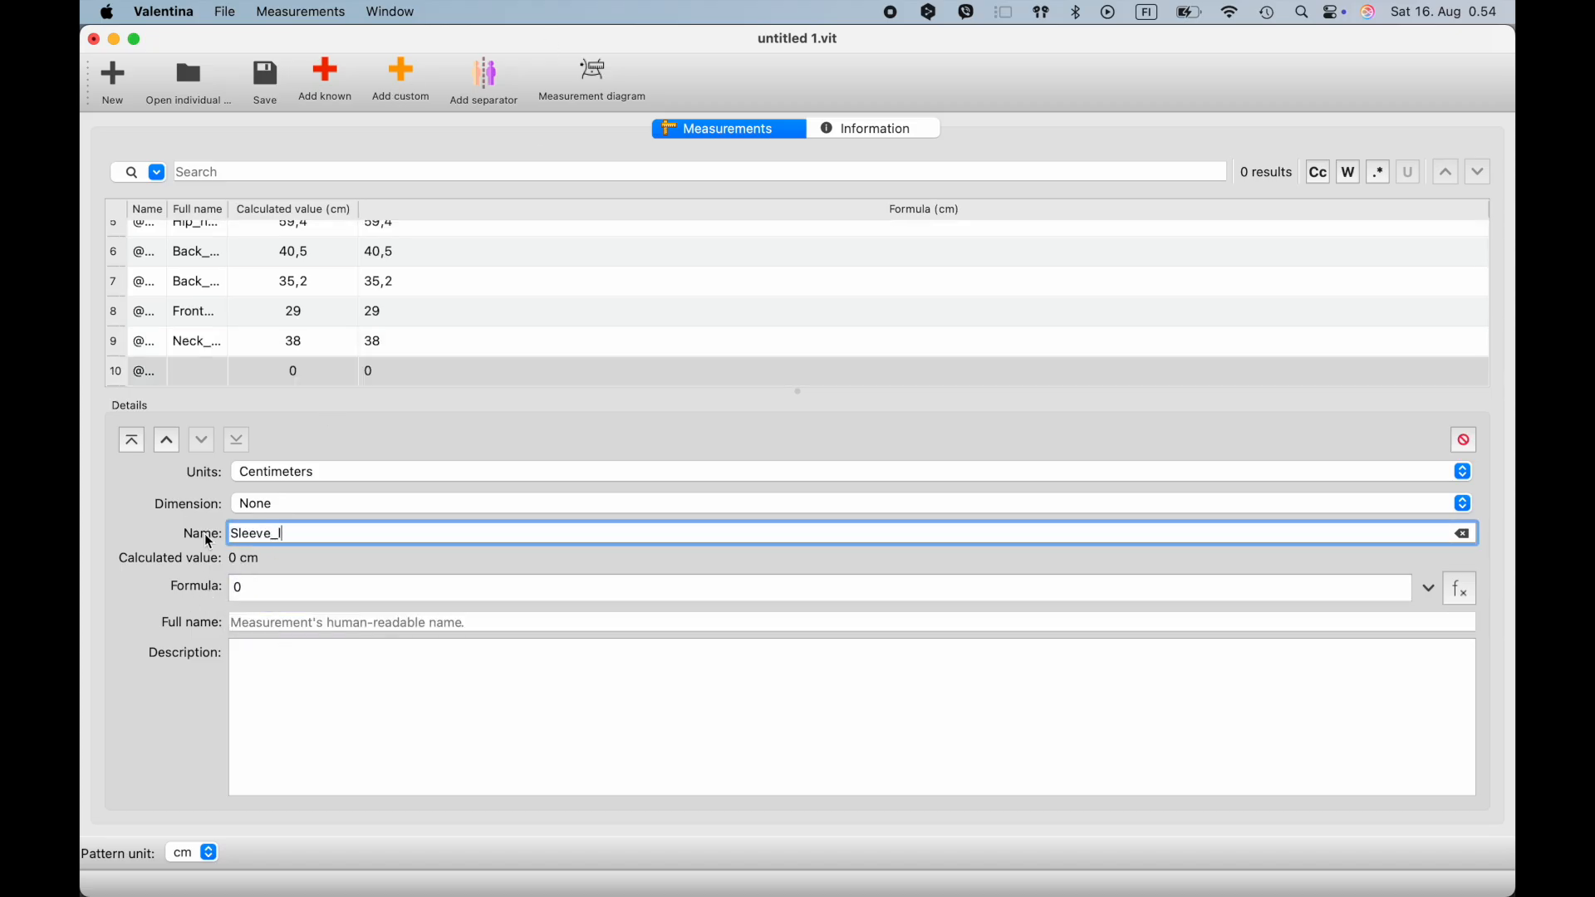
key("super+a")
key("super+c")
left_click(321, 631)
key("super+v")
key("shift+Tab")
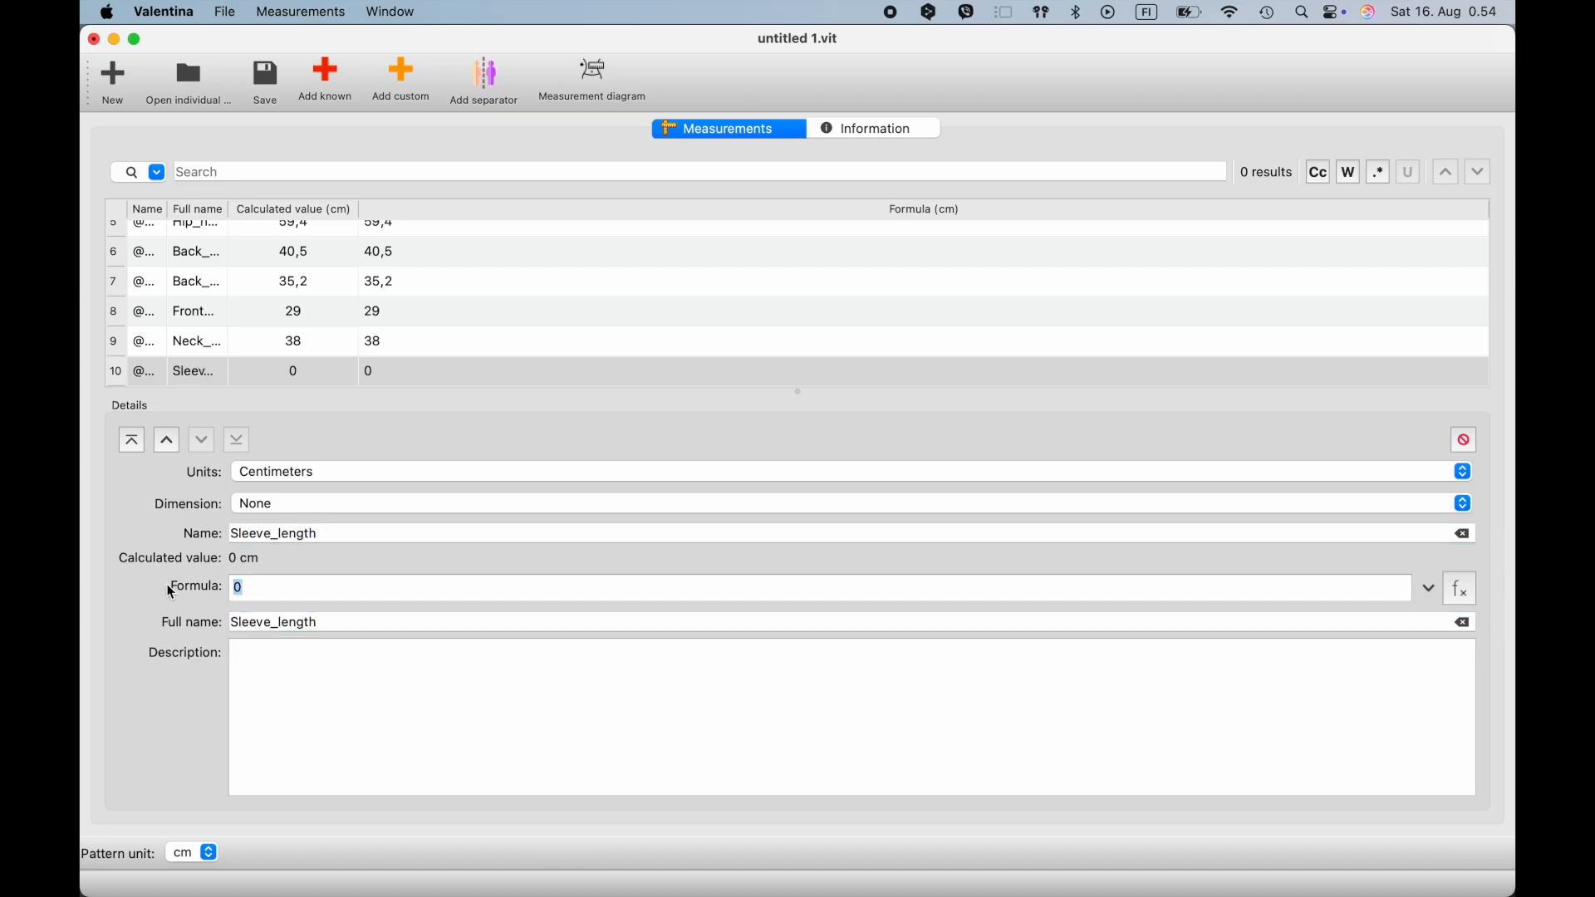
type("58,9")
- Add a custom measurement named Shoulder_length with a formula of 12, putting the same text in its description
left_click(400, 83)
left_click(221, 591)
type("Shoulder_length")
key("super+a")
key("super+c")
left_click(276, 667)
key("super+v")
left_click_drag(270, 535, 208, 538)
key("super+v")
left_click_drag(342, 589, 122, 595)
key("BackSpace")
type("12")
- Move the text Shoulder_length from that measurement's description into its full name
left_click(403, 84)
left_click(329, 373)
left_click_drag(342, 654, 219, 636)
key("super+x")
left_click(291, 625)
key("super+v")
- Add a custom measurement with name and full name Wrist_circumference and a formula of 15,8
left_click(401, 83)
left_click_drag(278, 535, 156, 534)
type("Wrist_circumference")
key("super+a")
key("super+c")
left_click(260, 623)
key("super+v")
left_click_drag(274, 591, 184, 596)
type("15,8")
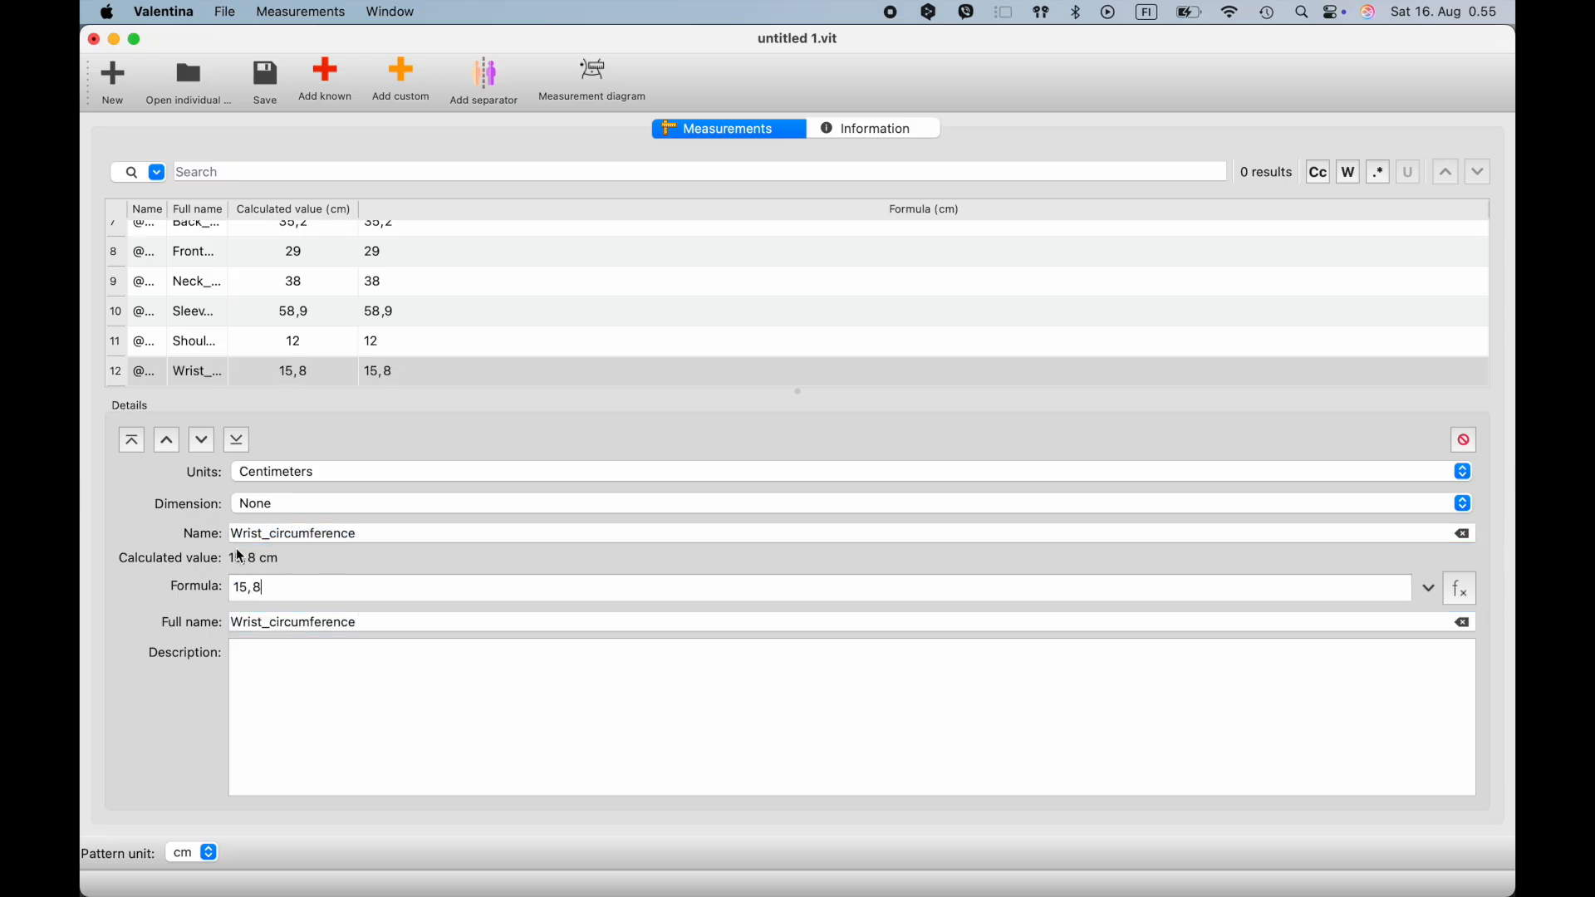
- Save the measurements file as Knit bodice measurements.vit in the individual folder
left_click(266, 79)
type("Knit ")
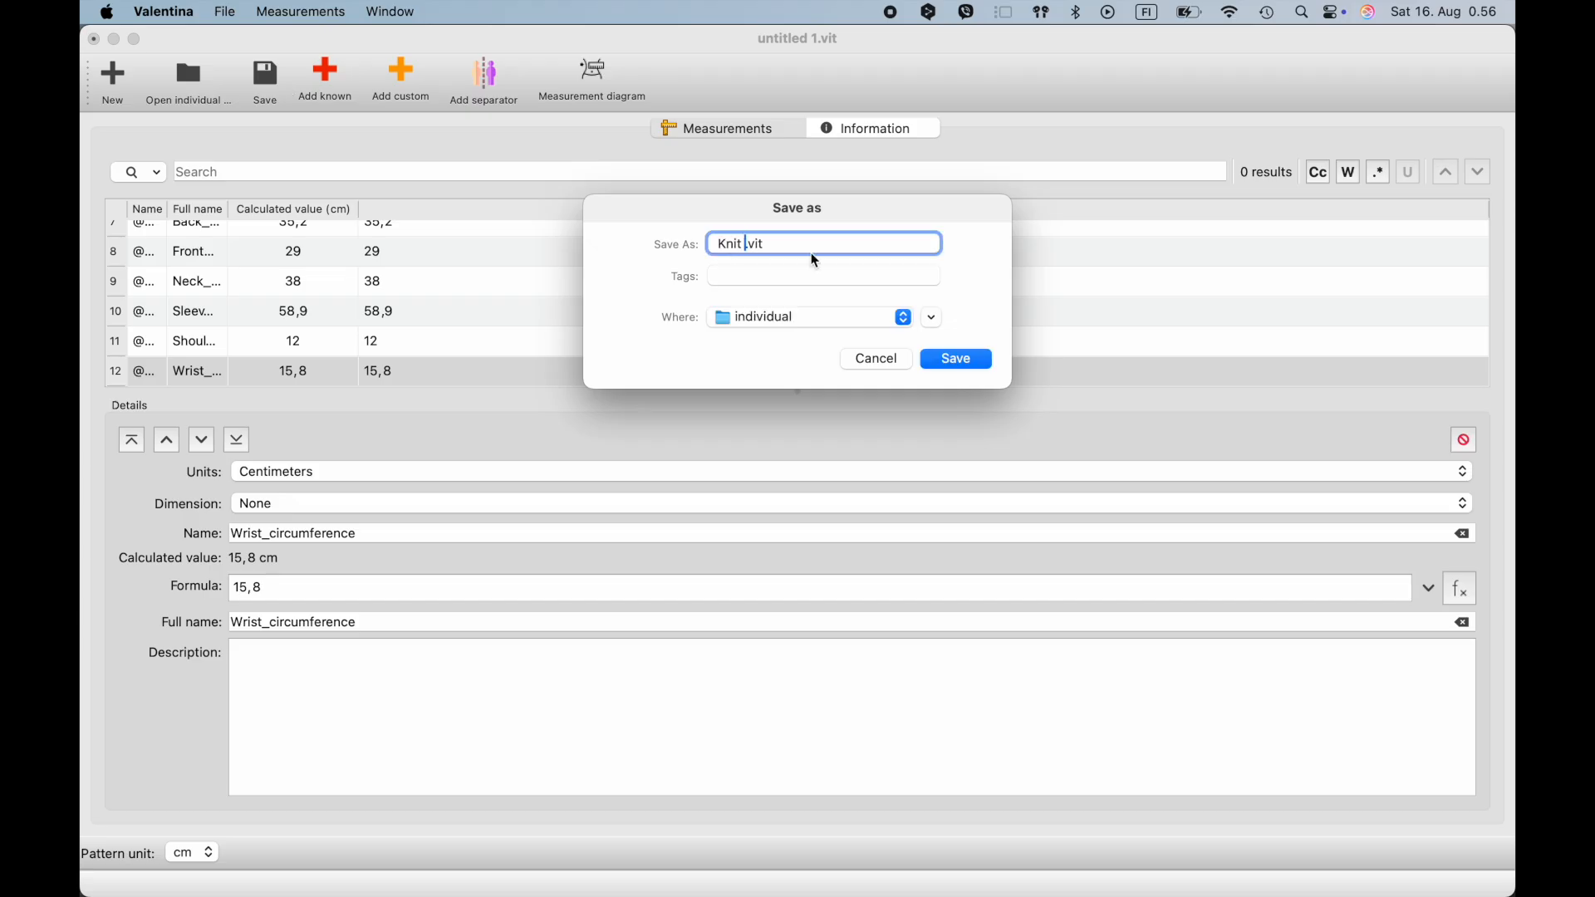
type("bodice")
left_click(718, 246)
key("alt+Right")
key("alt+Right")
type("measurements")
left_click(956, 359)
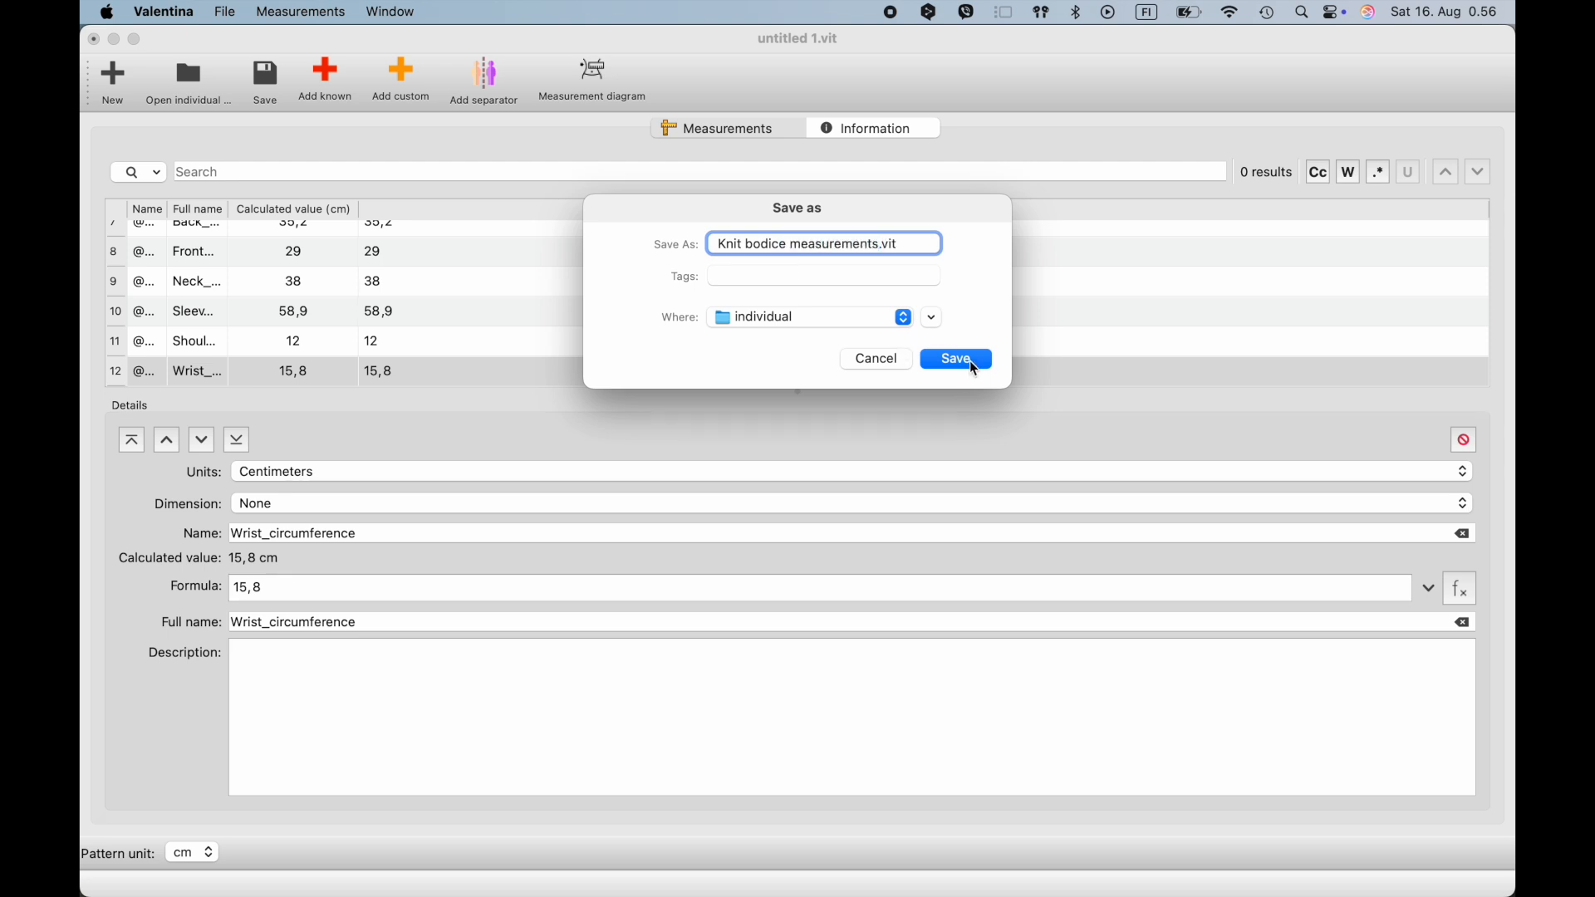
- Create a new pattern in centimeters with the piece Knit bodice block and load the individual measurements file Knit bodice measurements.vit
left_click(307, 90)
left_click(224, 12)
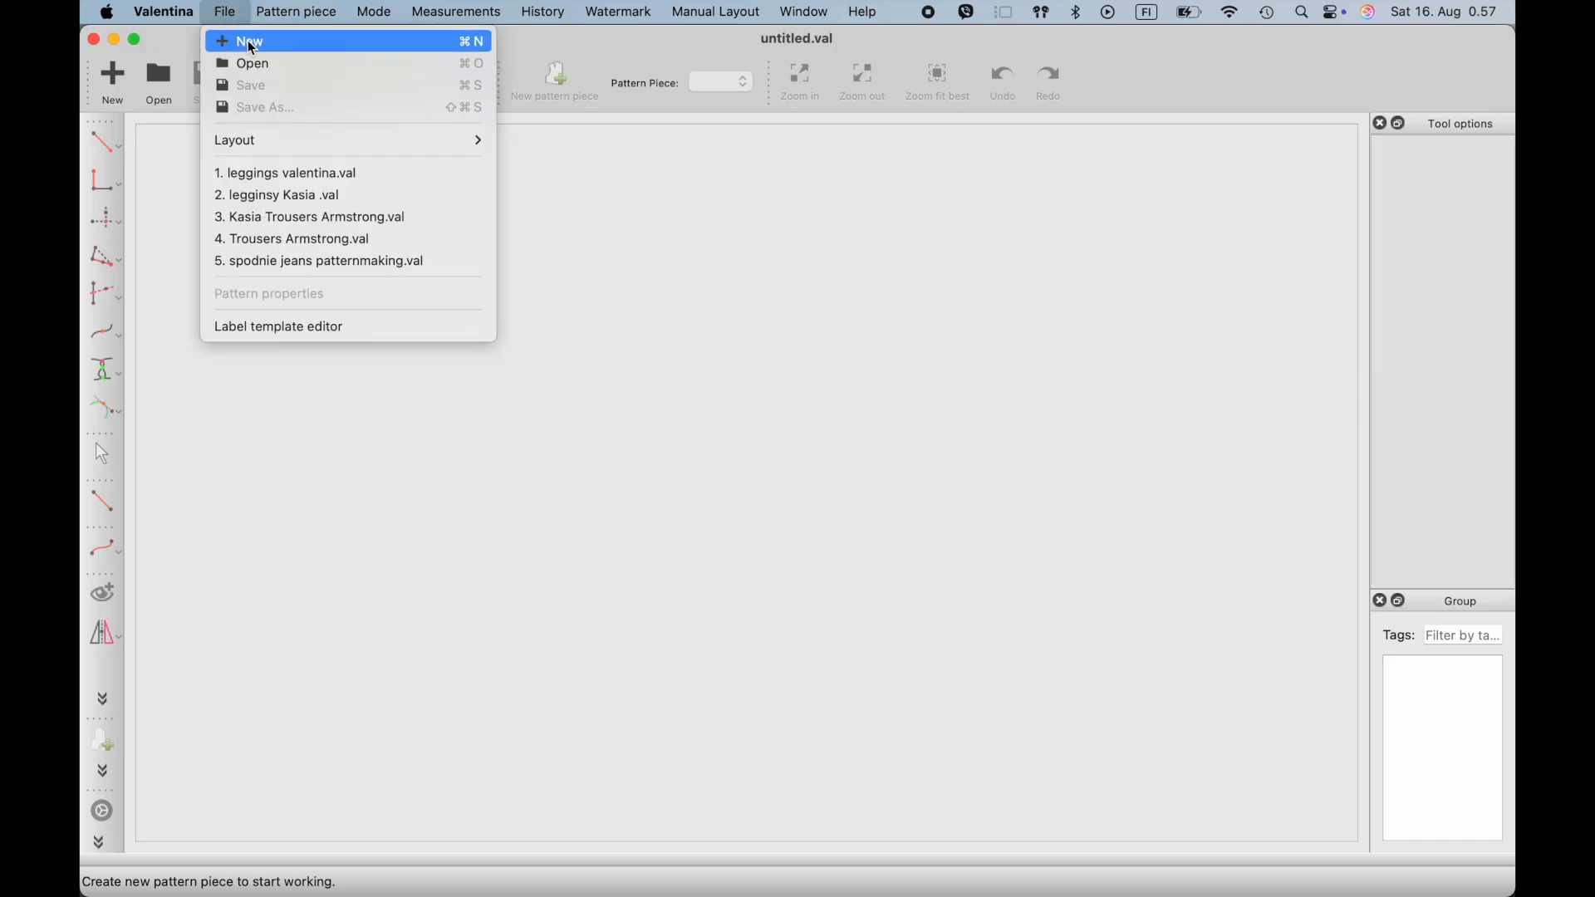
left_click(252, 47)
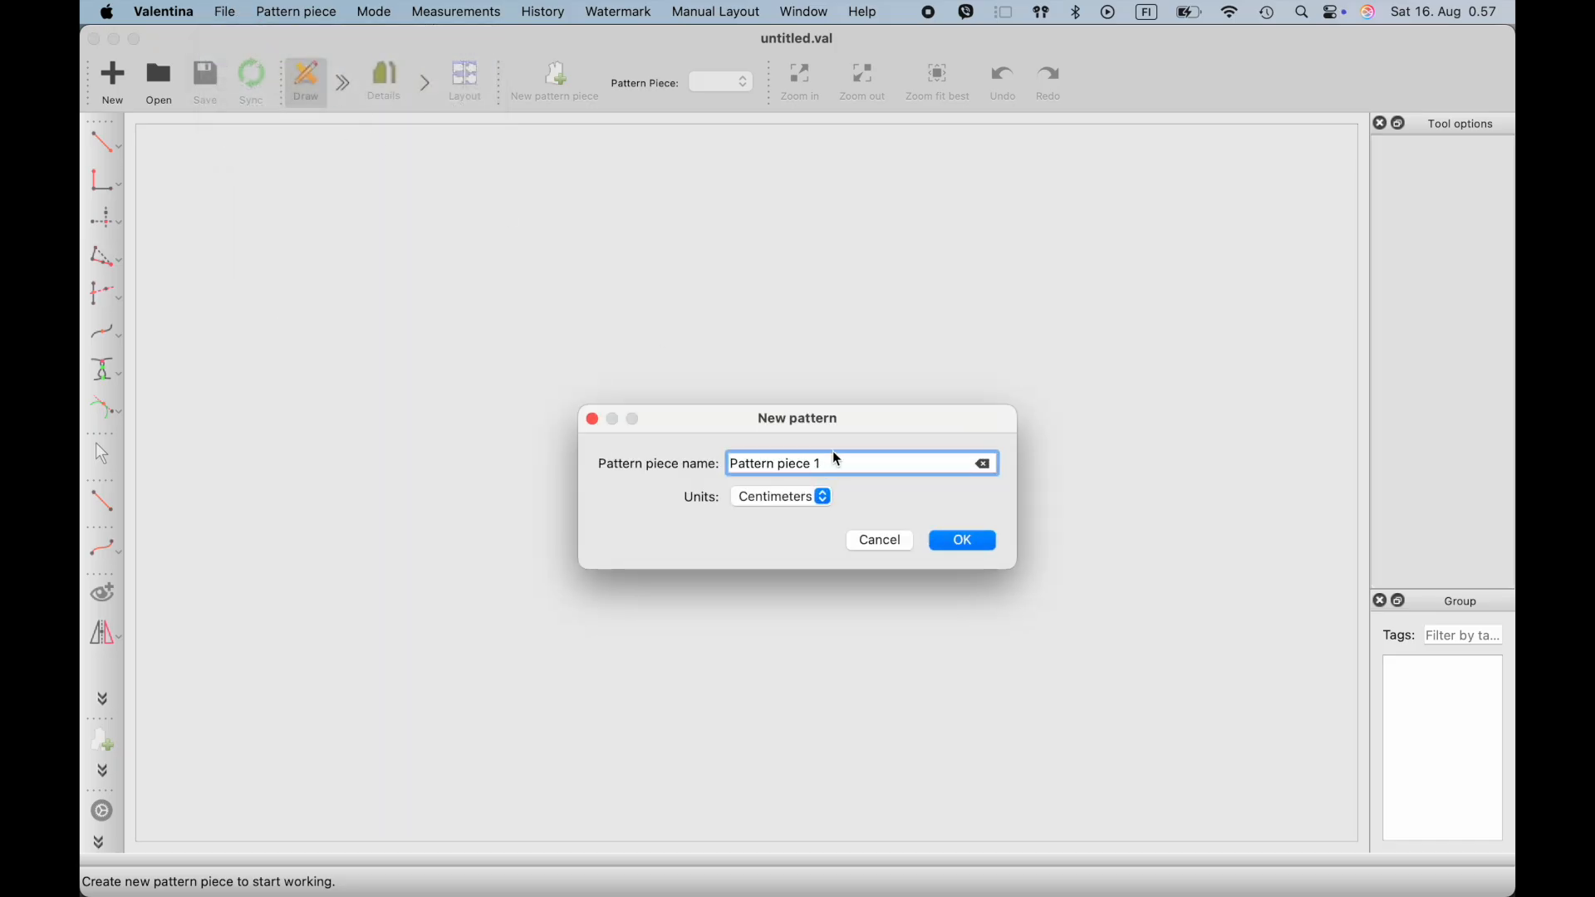
left_click_drag(839, 460, 701, 460)
type("K")
left_click(977, 552)
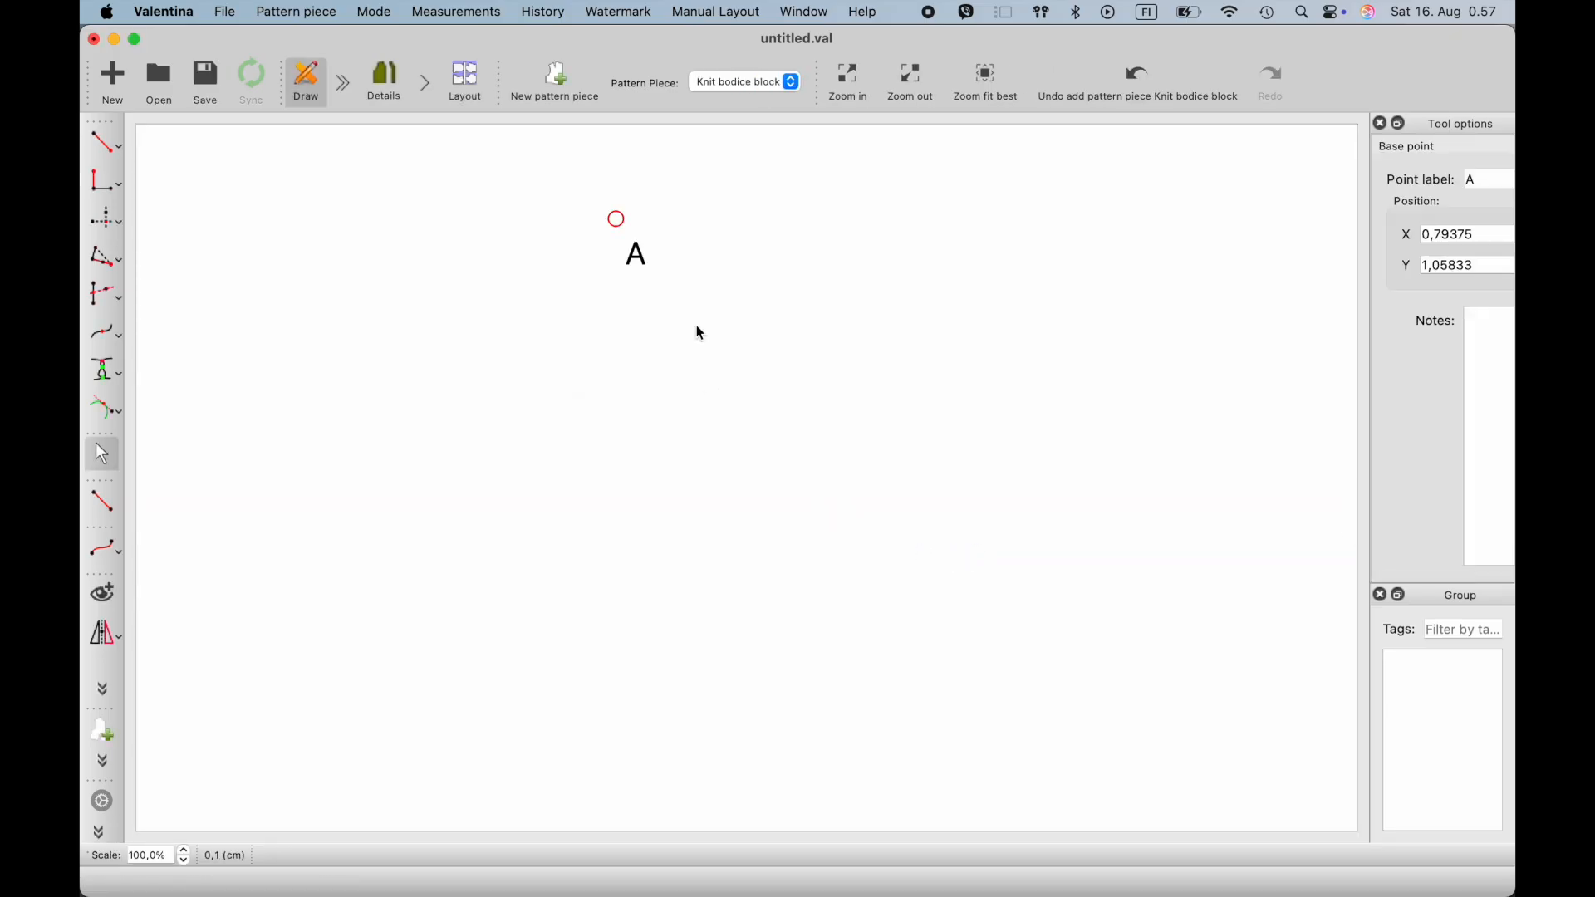
left_click(457, 13)
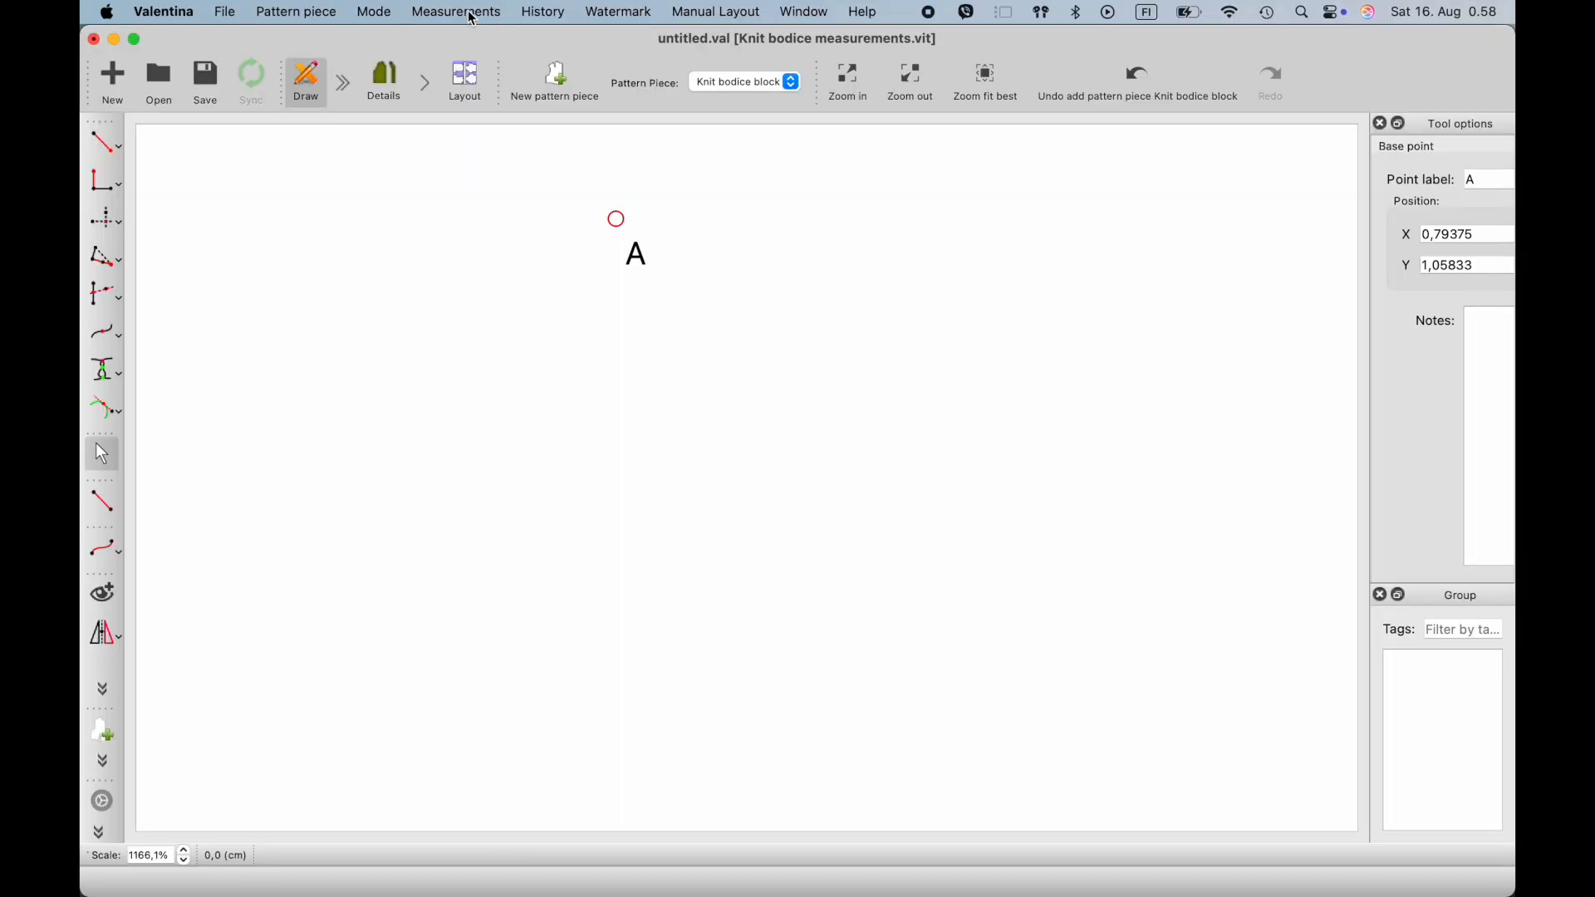
- Open the variables table and add an increment named Neckline_width
left_click(474, 16)
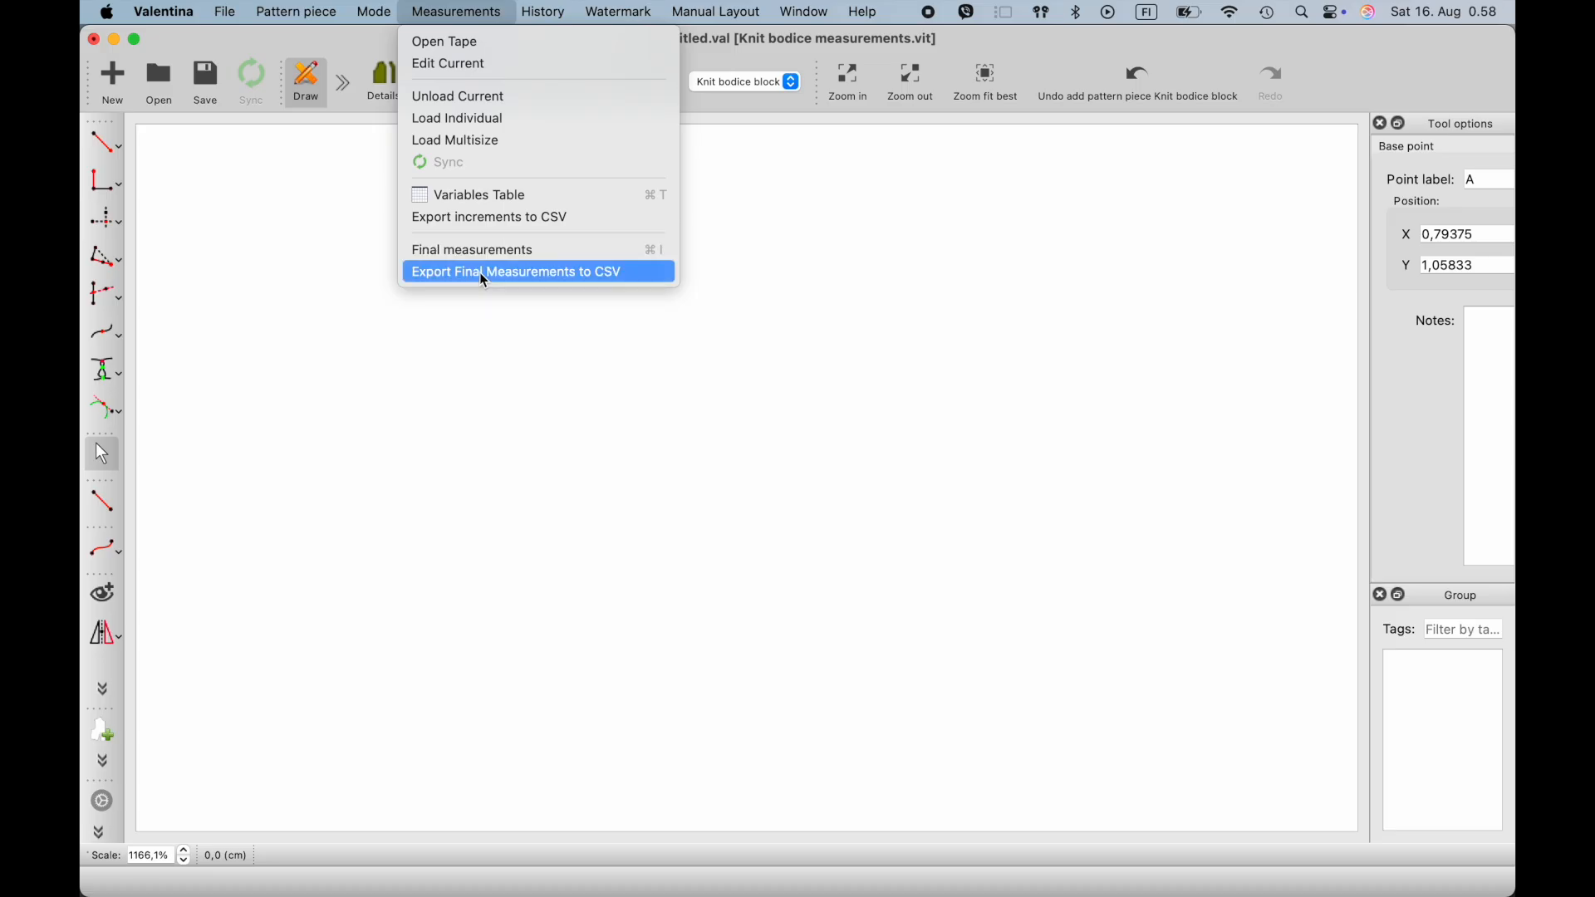
left_click(477, 196)
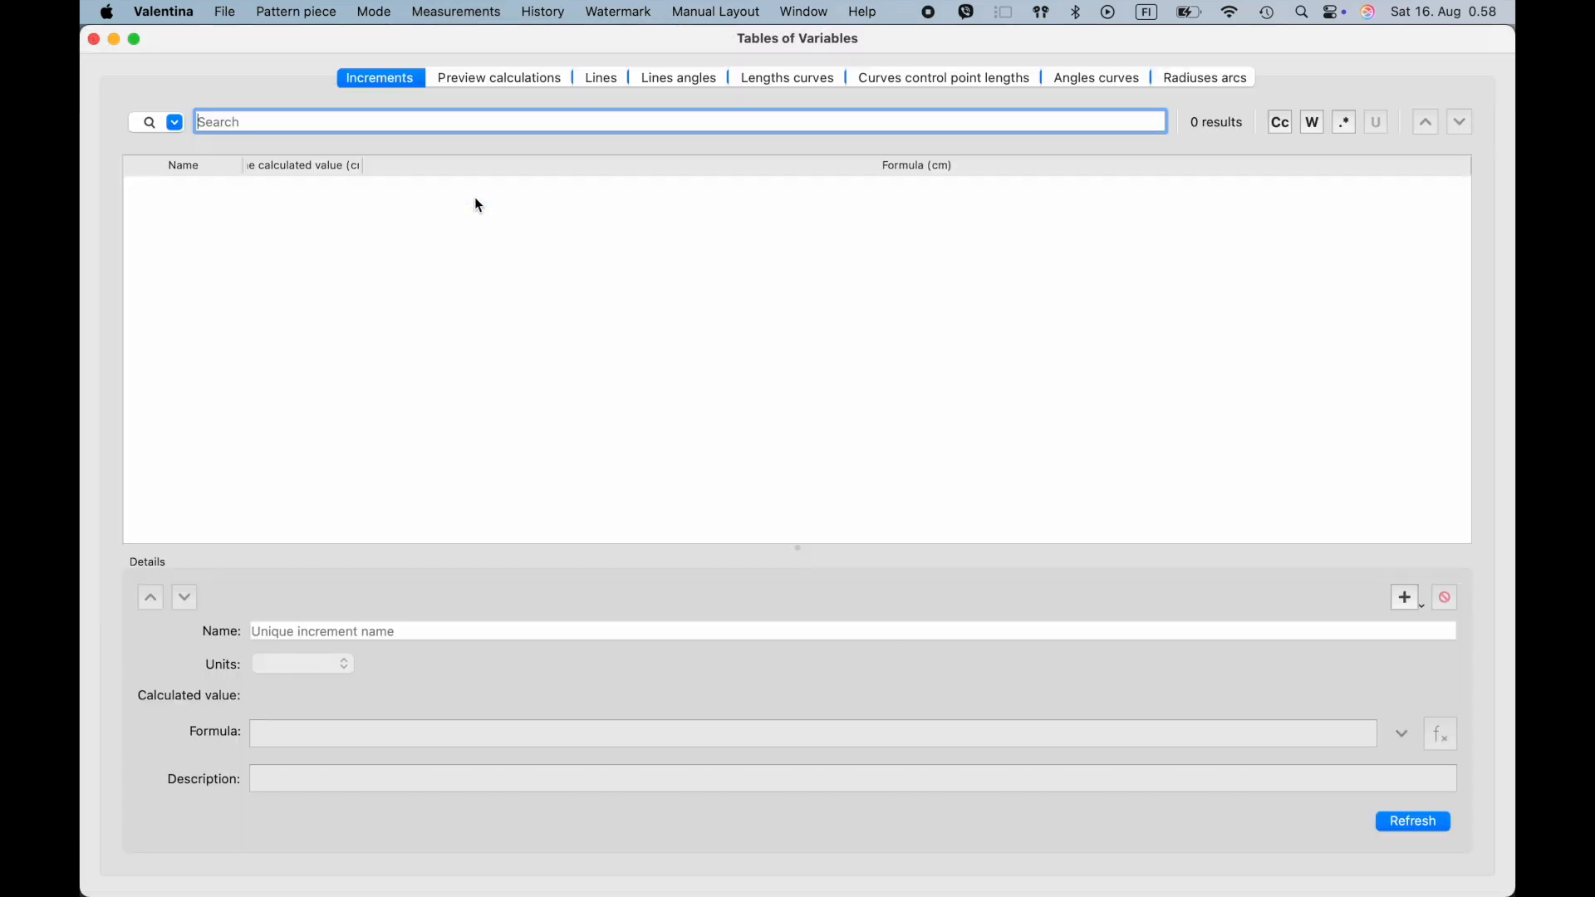
left_click(1404, 598)
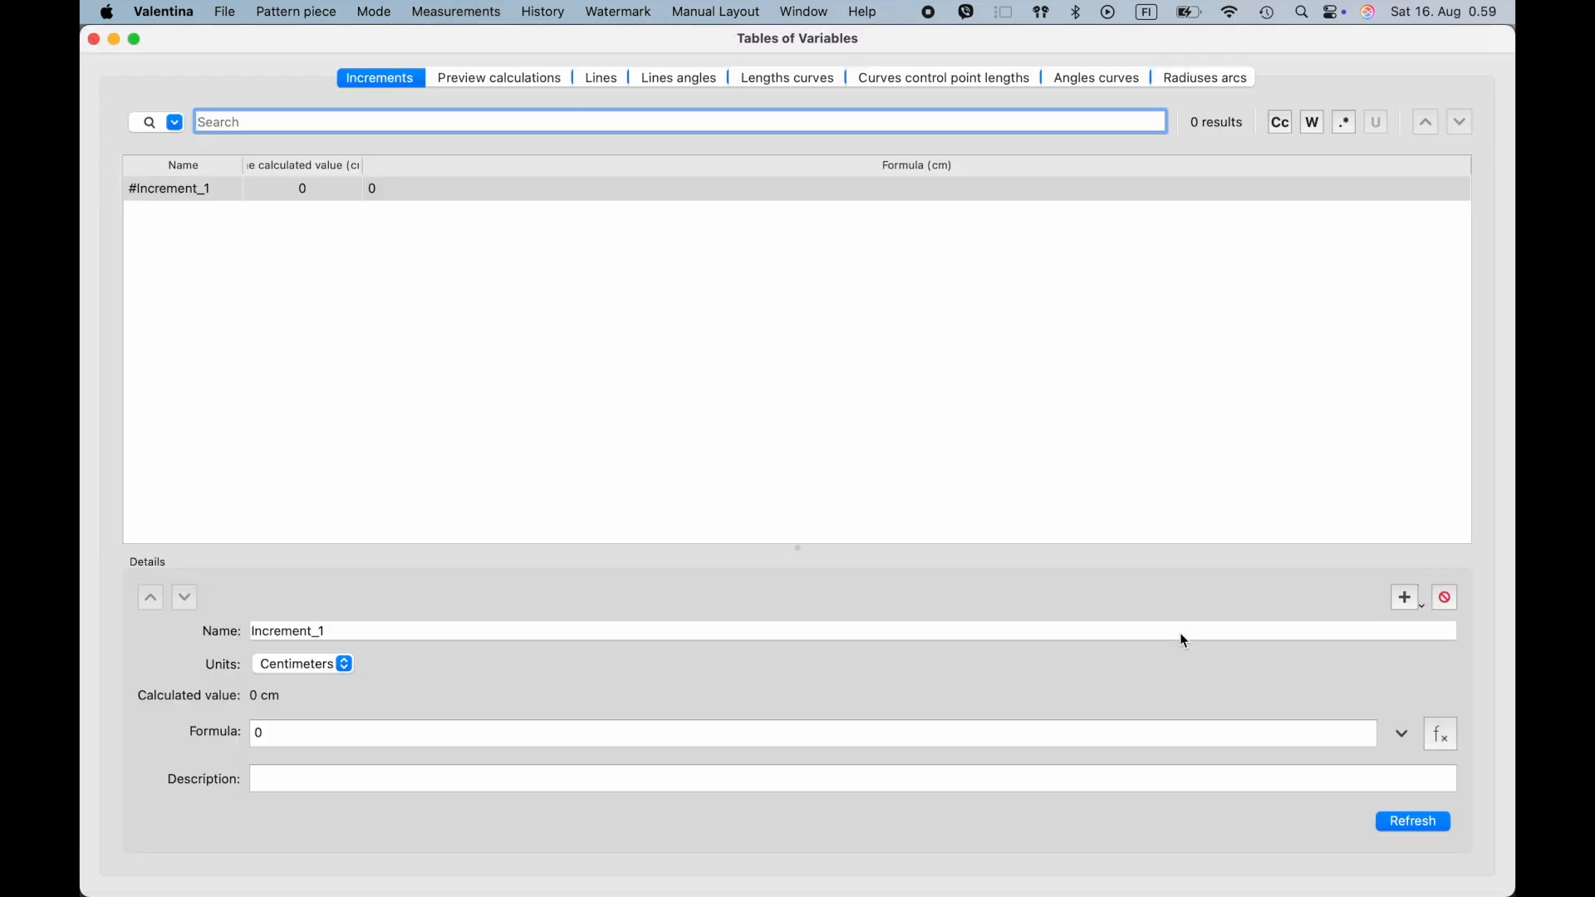
double_click(366, 633)
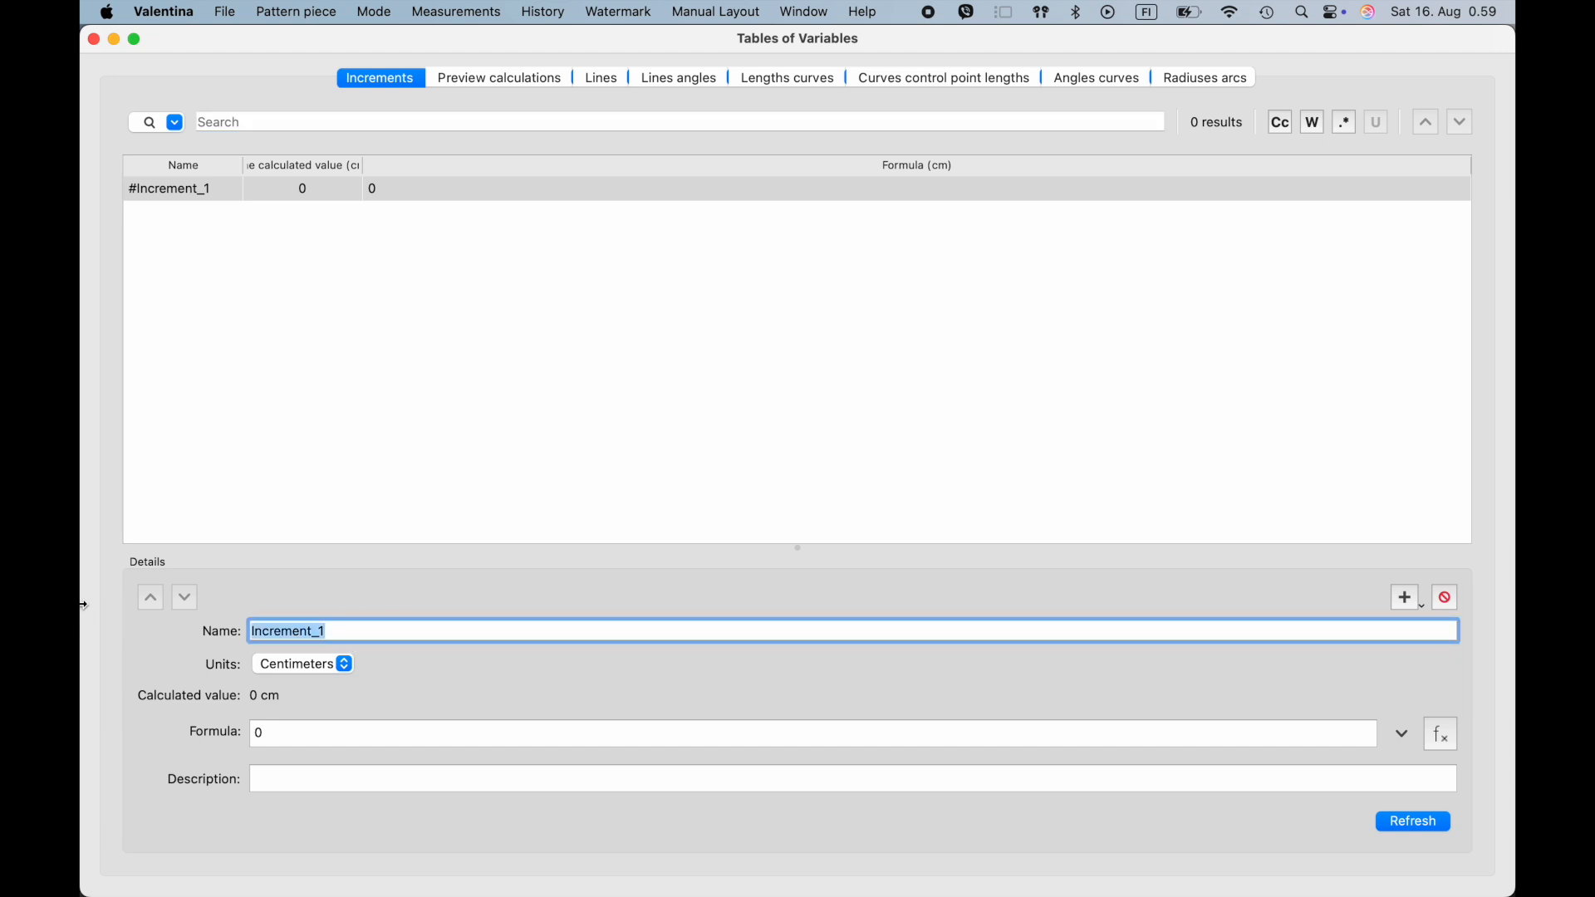
type("Neck")
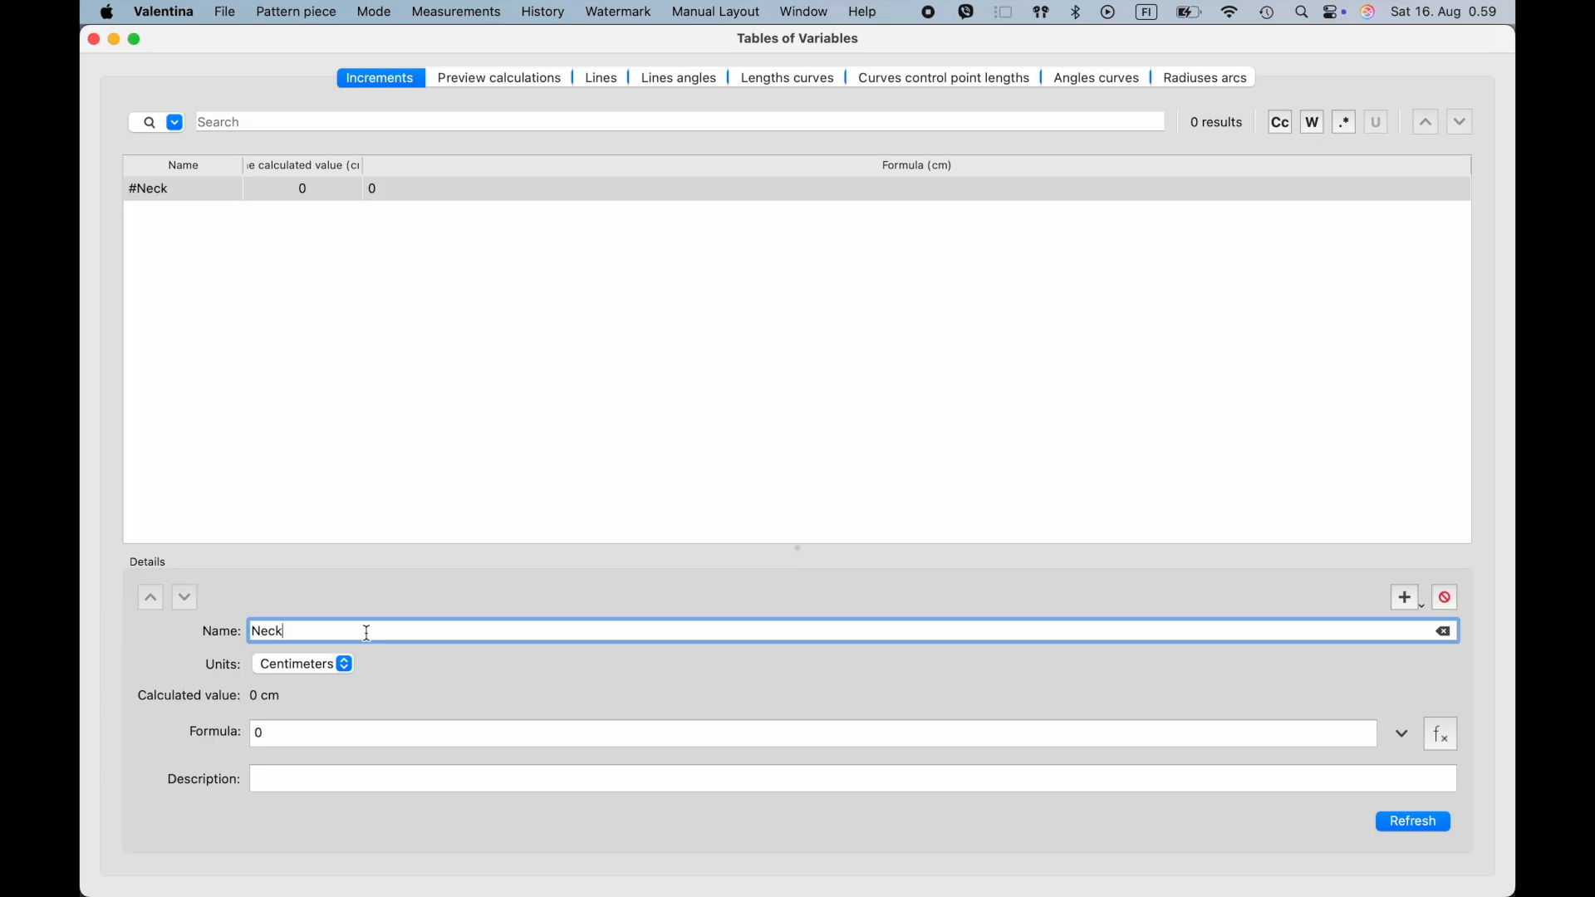
type("line_width")
left_click(1449, 742)
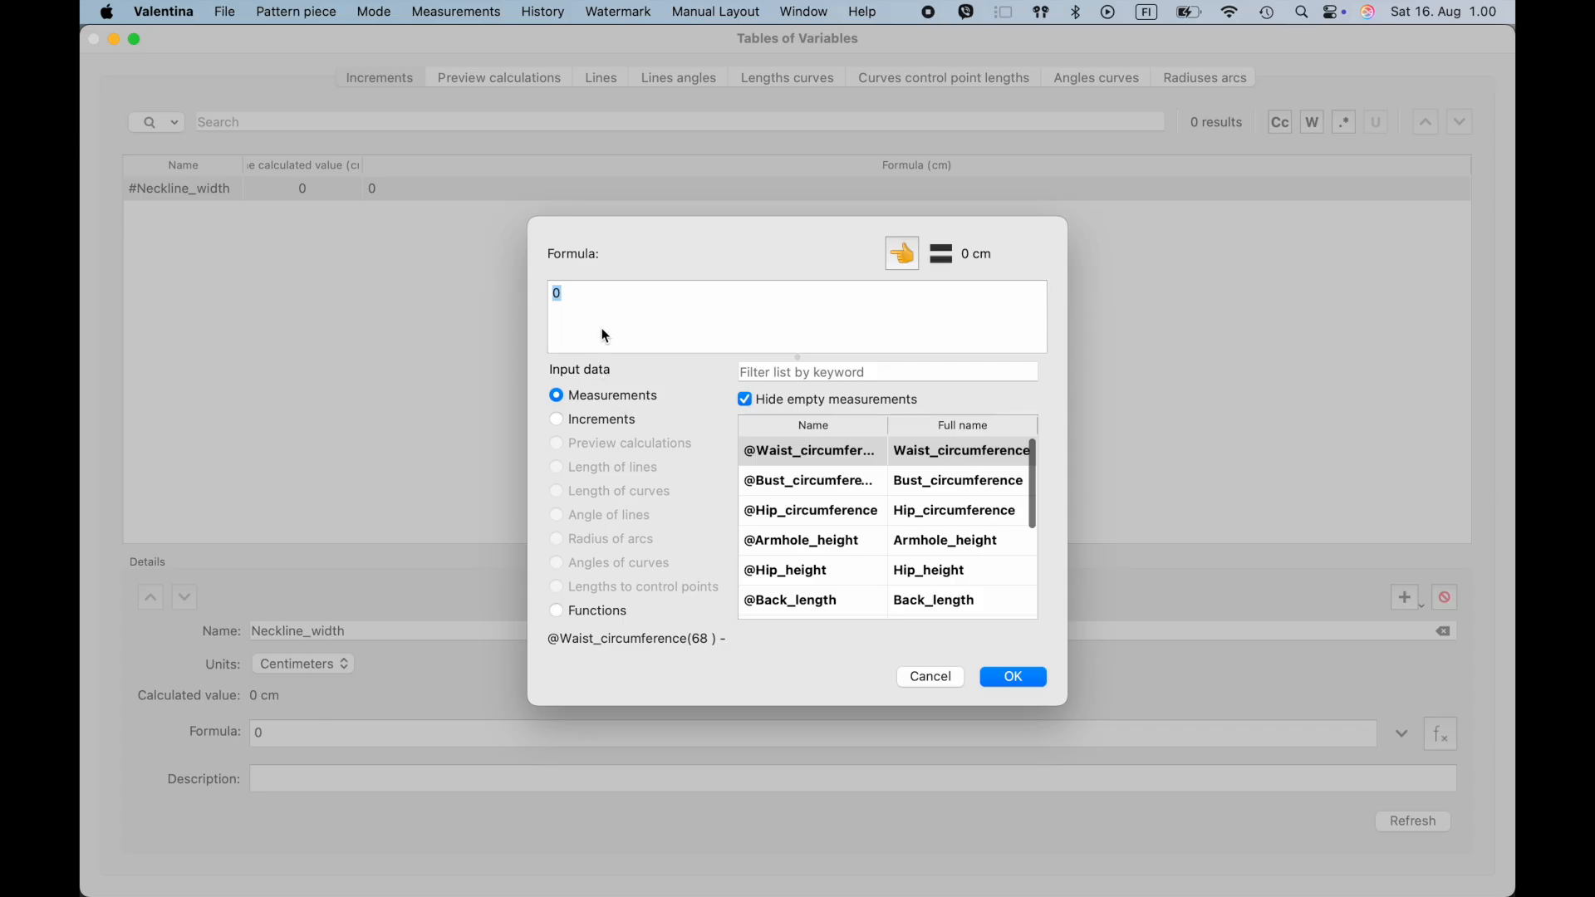
type("5*")
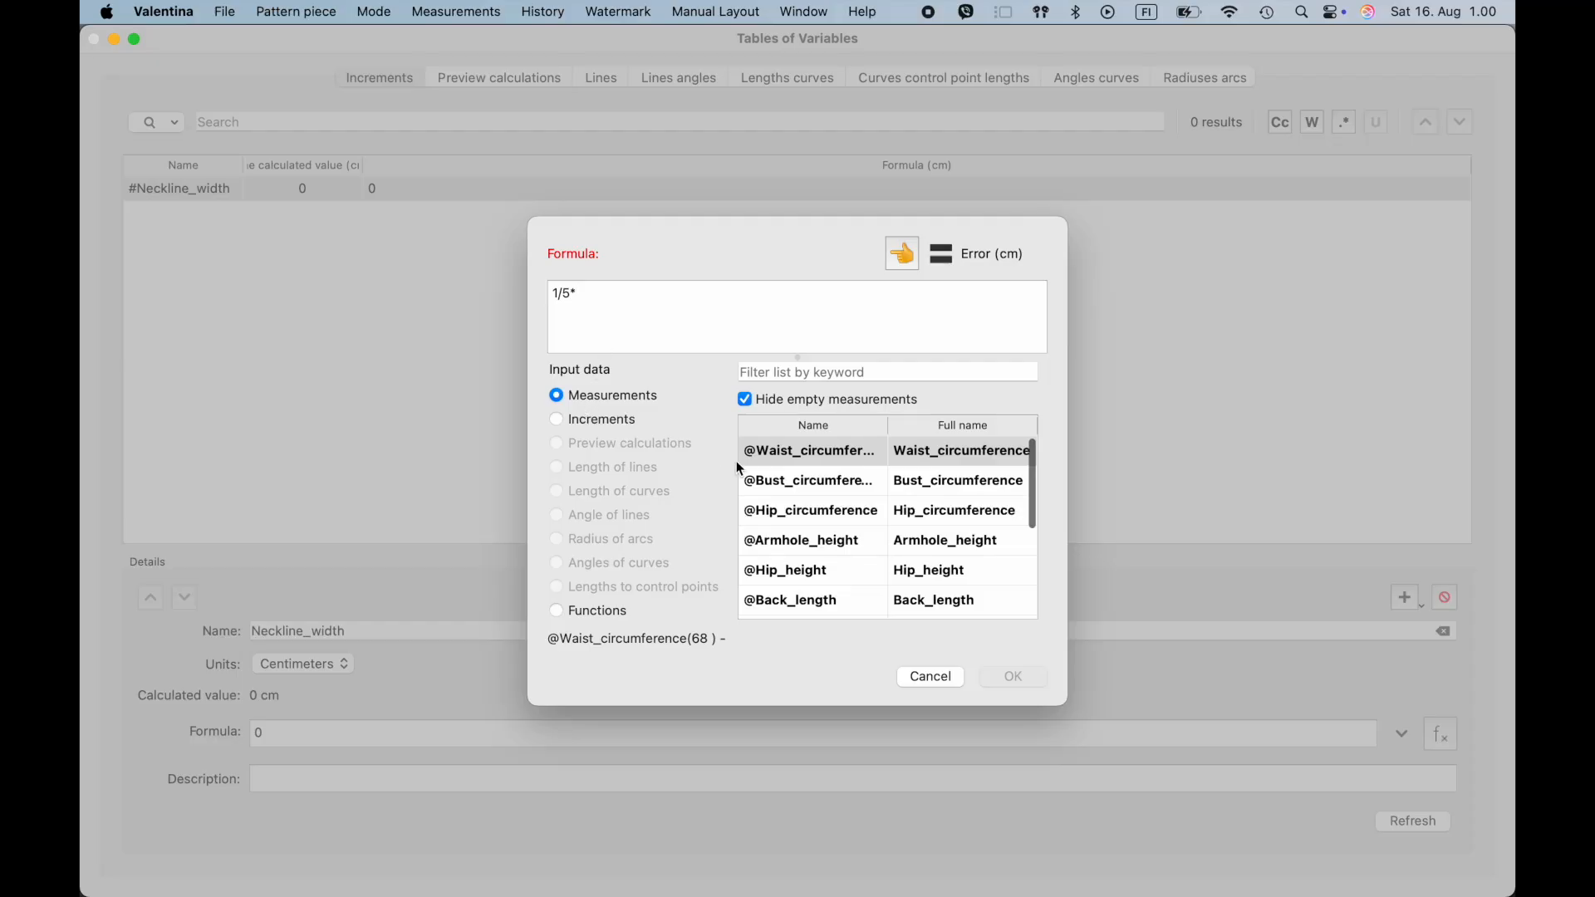
left_click(814, 371)
type("neck")
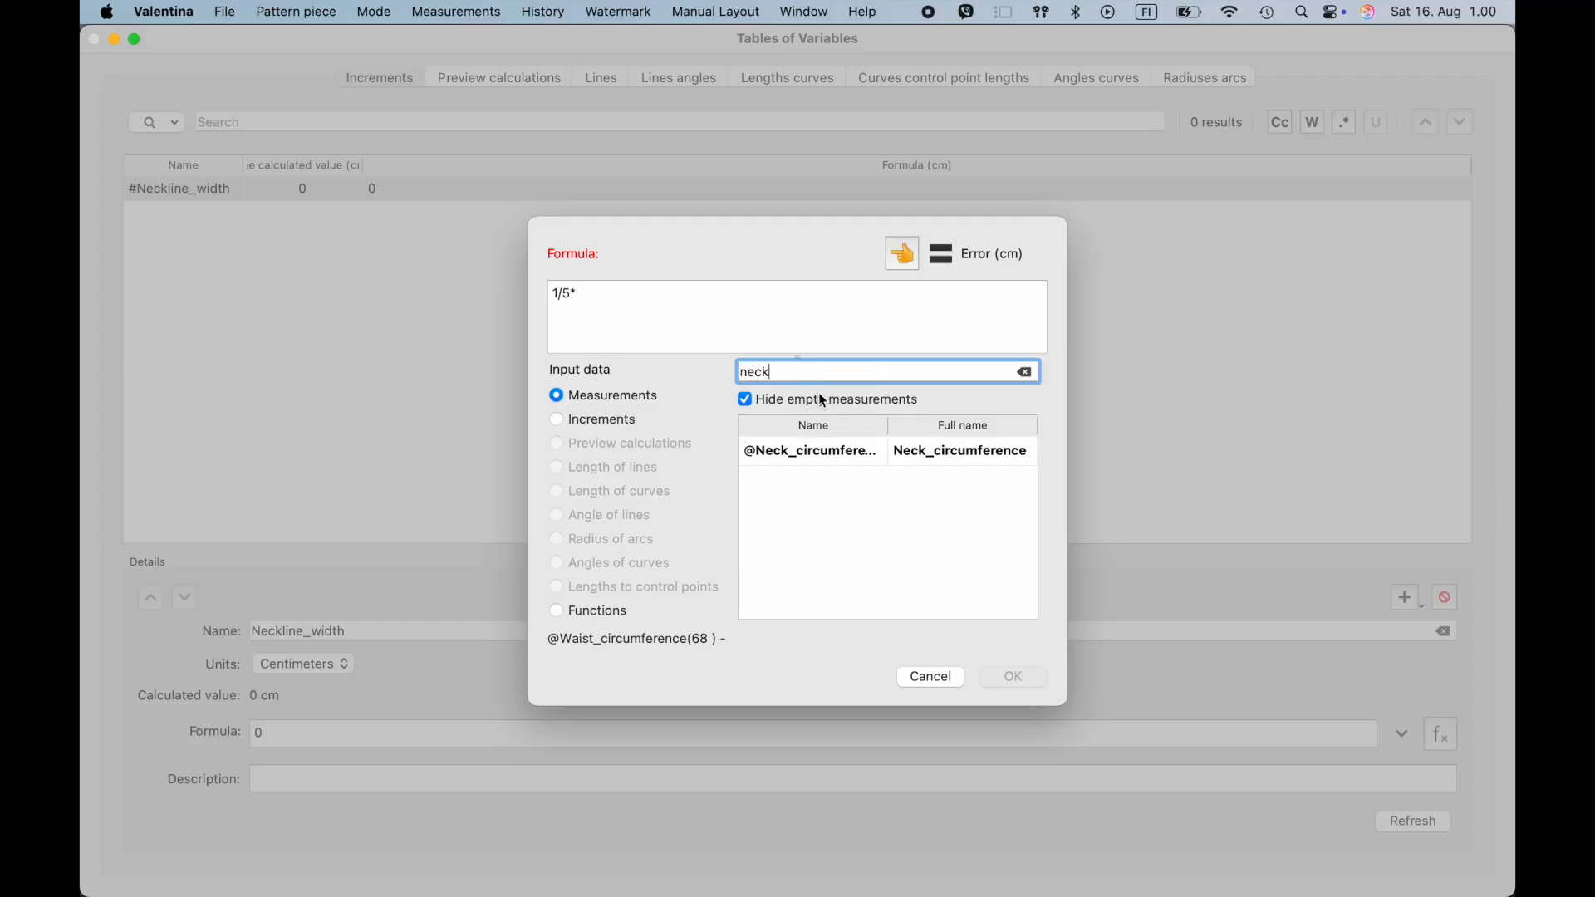
left_click(826, 452)
left_click(901, 257)
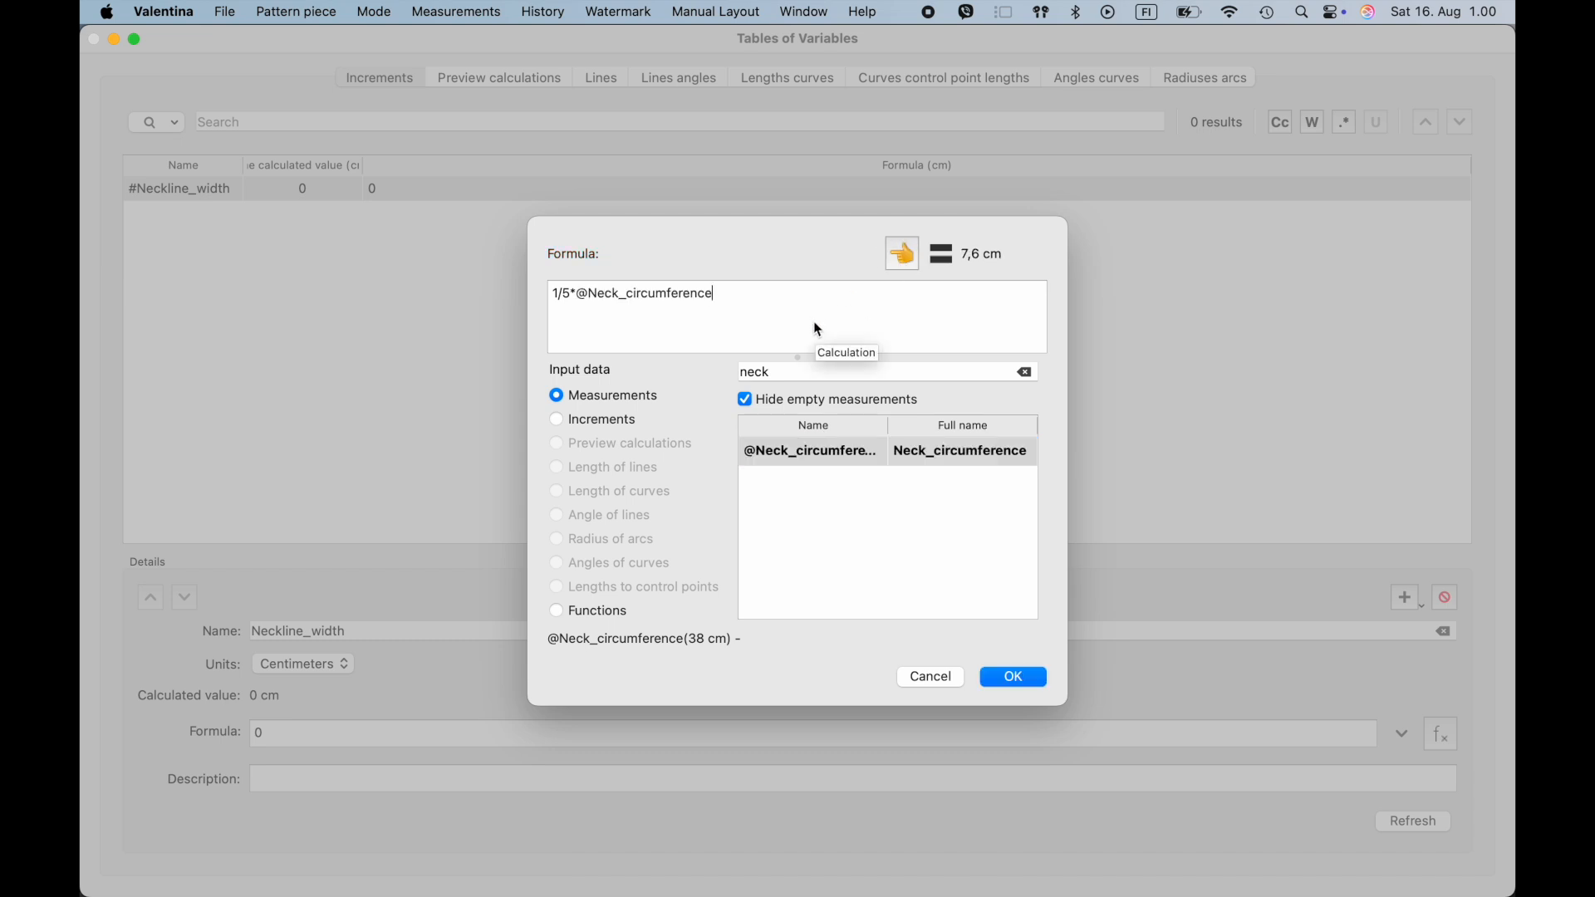
type("-1")
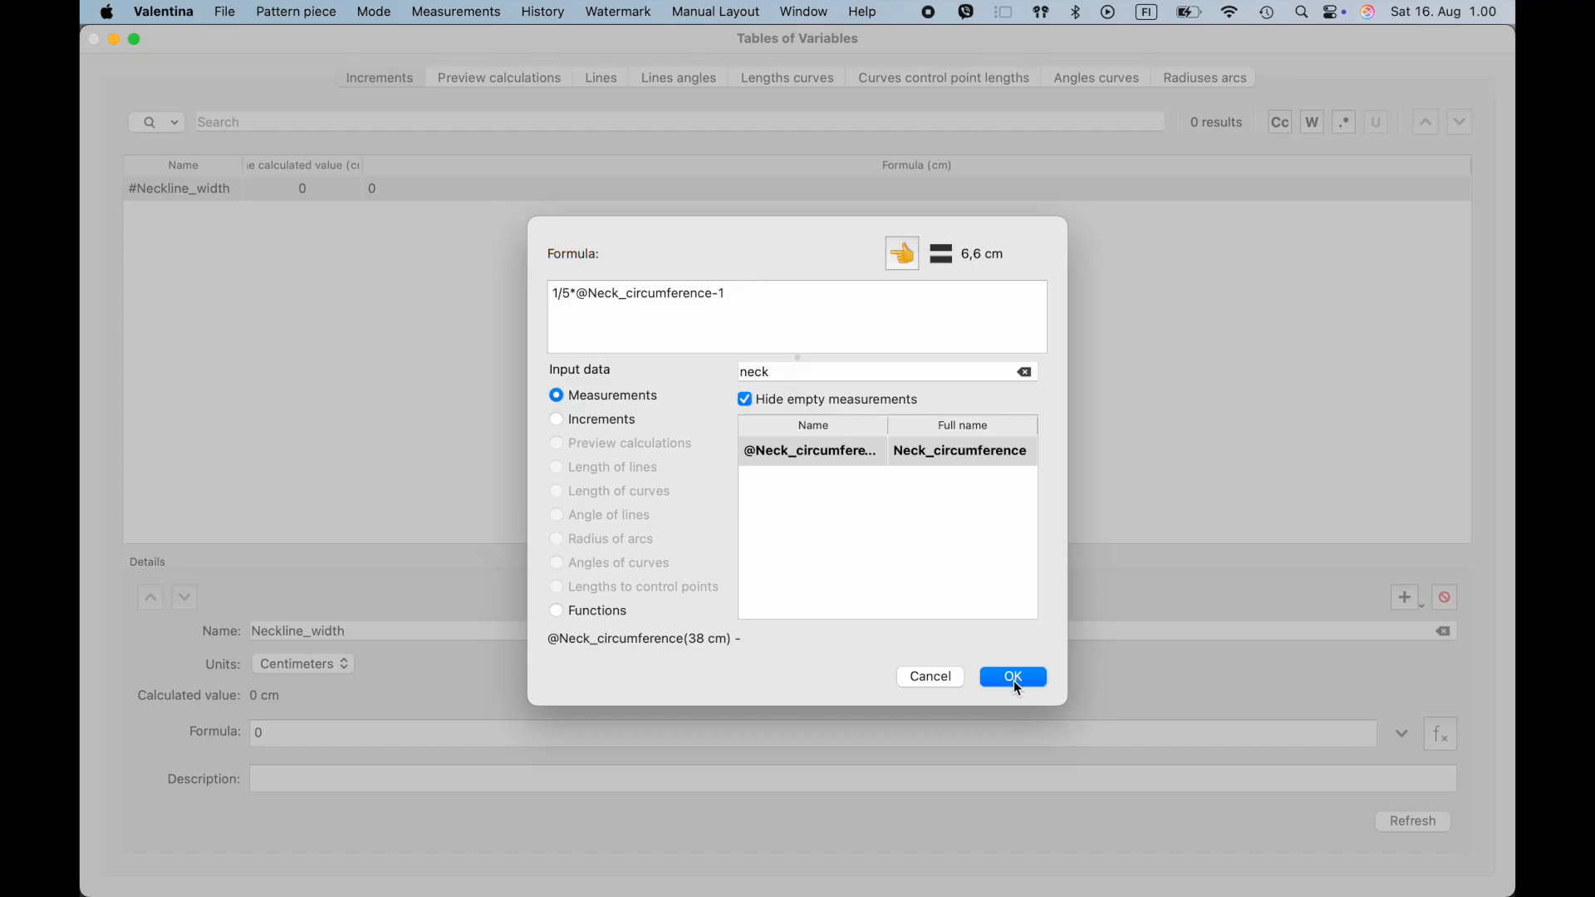
left_click(1014, 678)
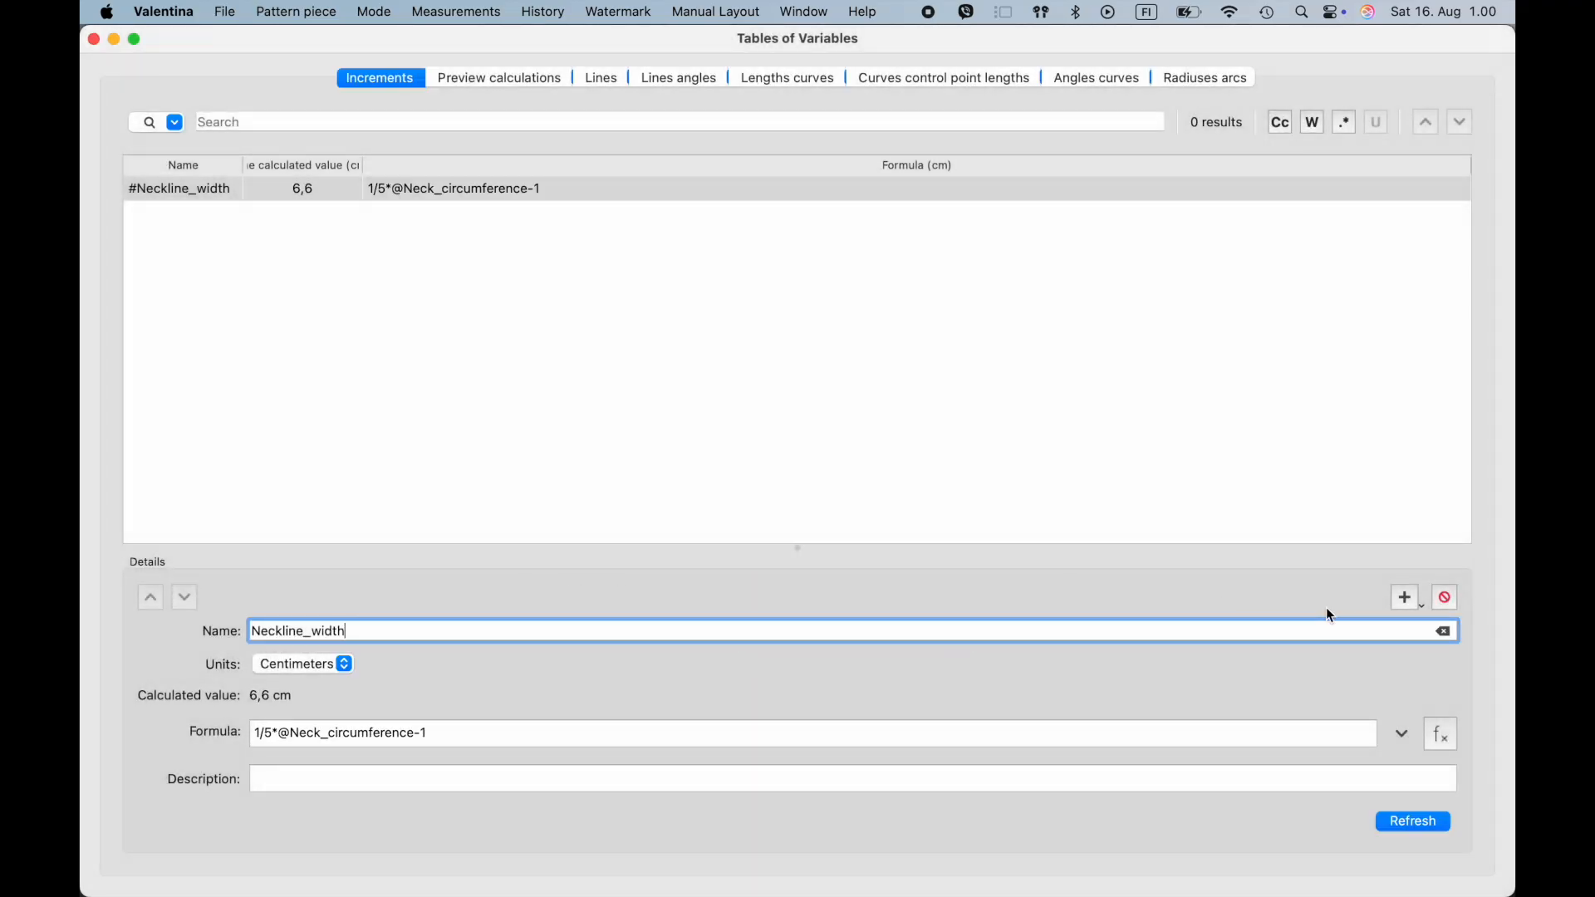
- Add a second increment named Neckline_depth
left_click(1403, 597)
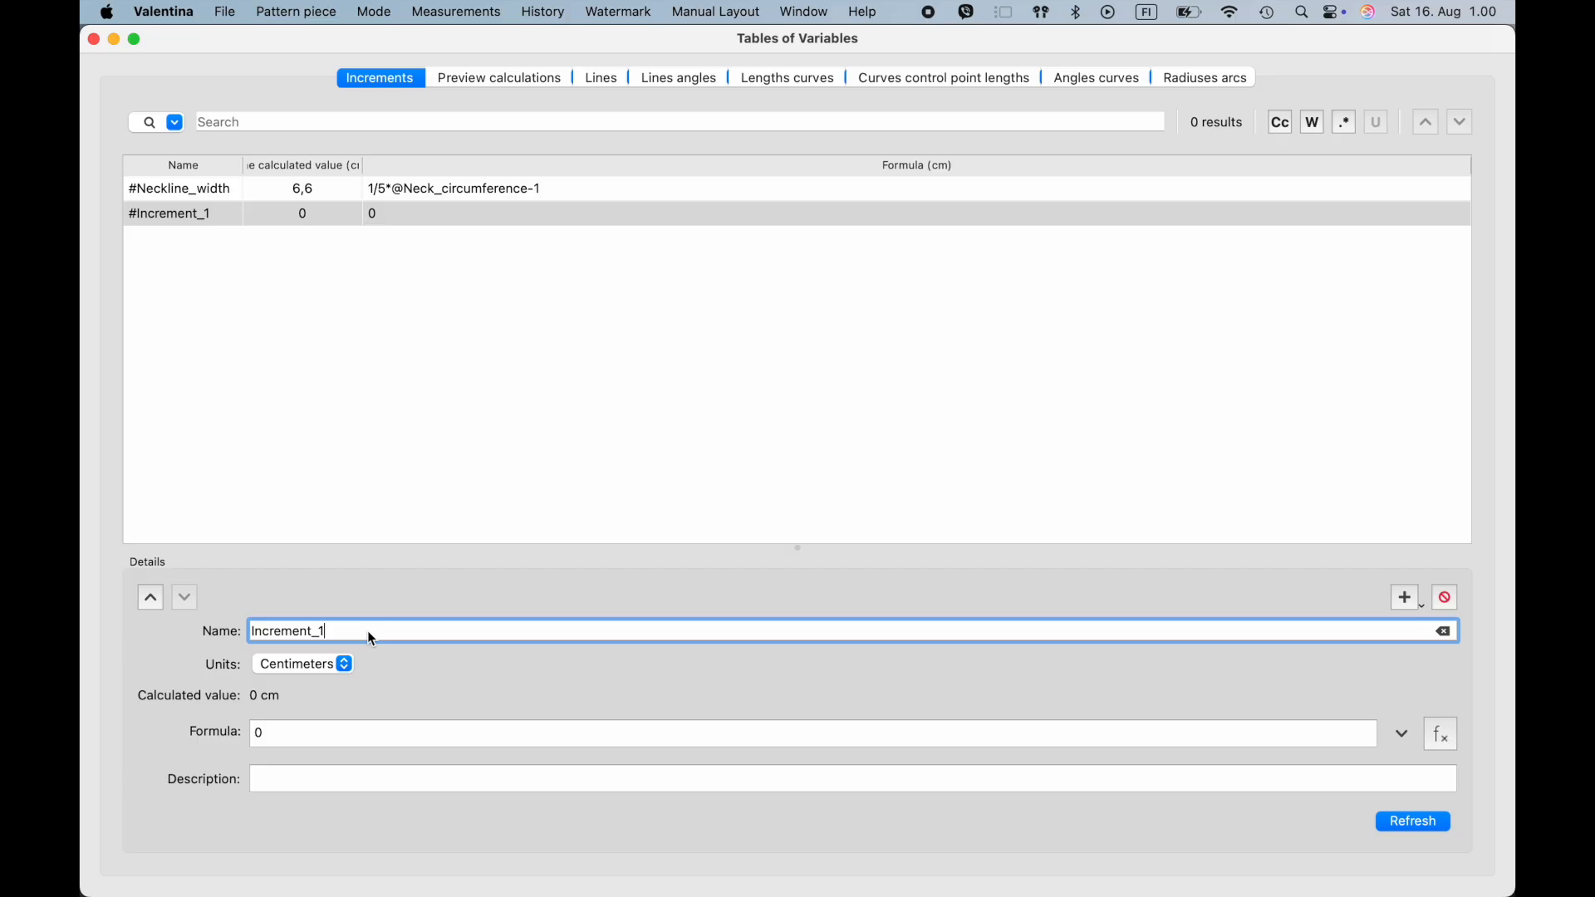
left_click_drag(372, 638, 196, 633)
type("Neckline_dept")
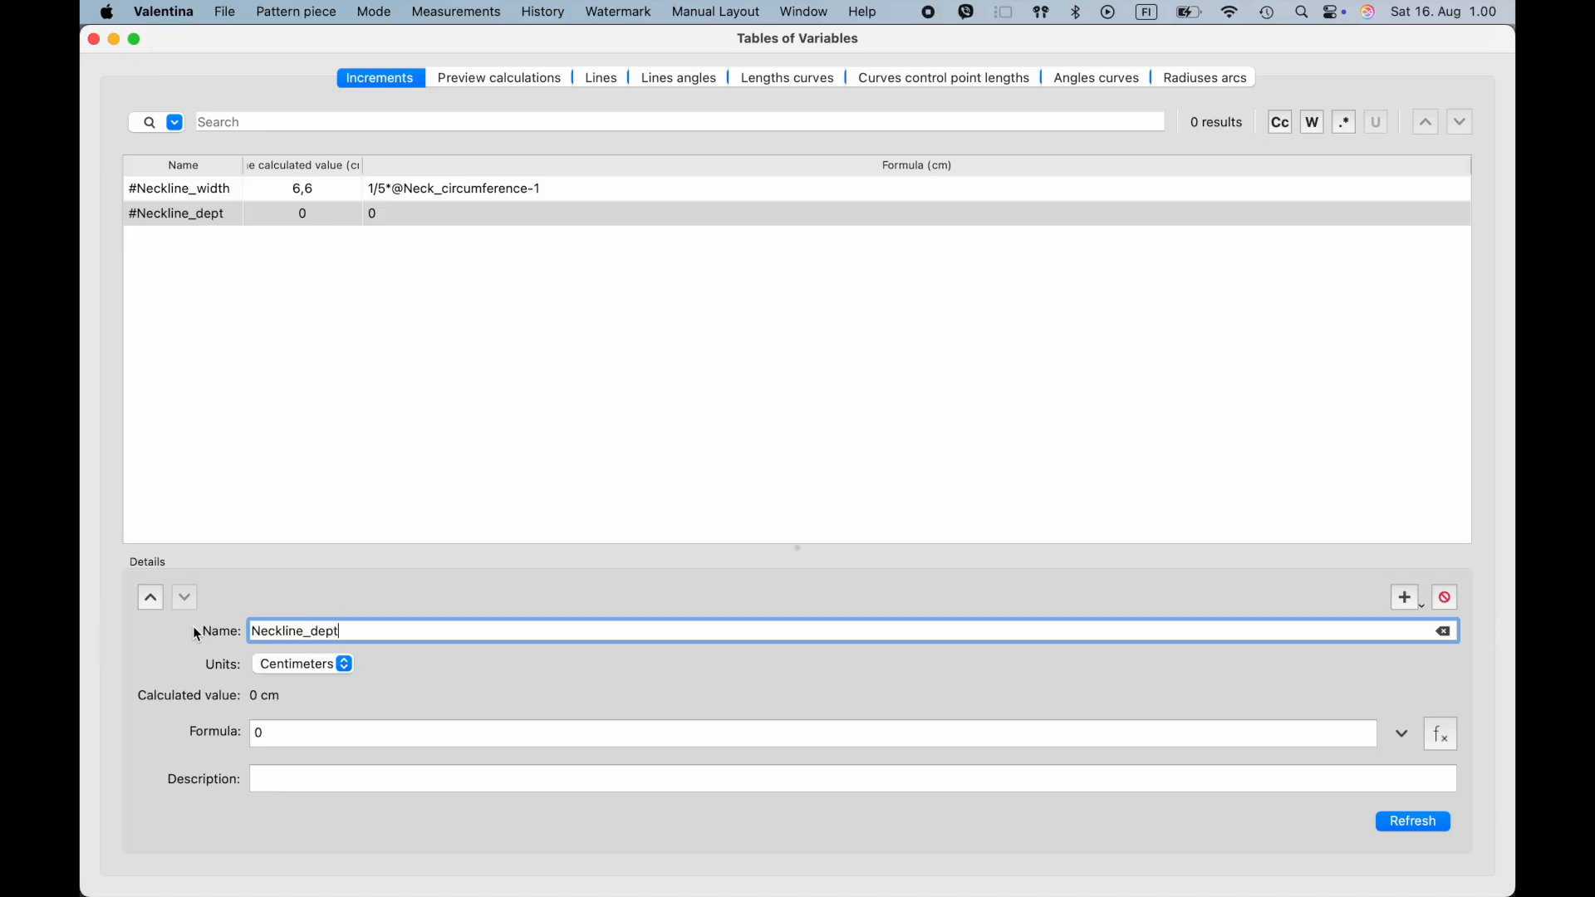
type("h")
left_click(1441, 741)
left_click(788, 373)
type("nec")
left_click(838, 452)
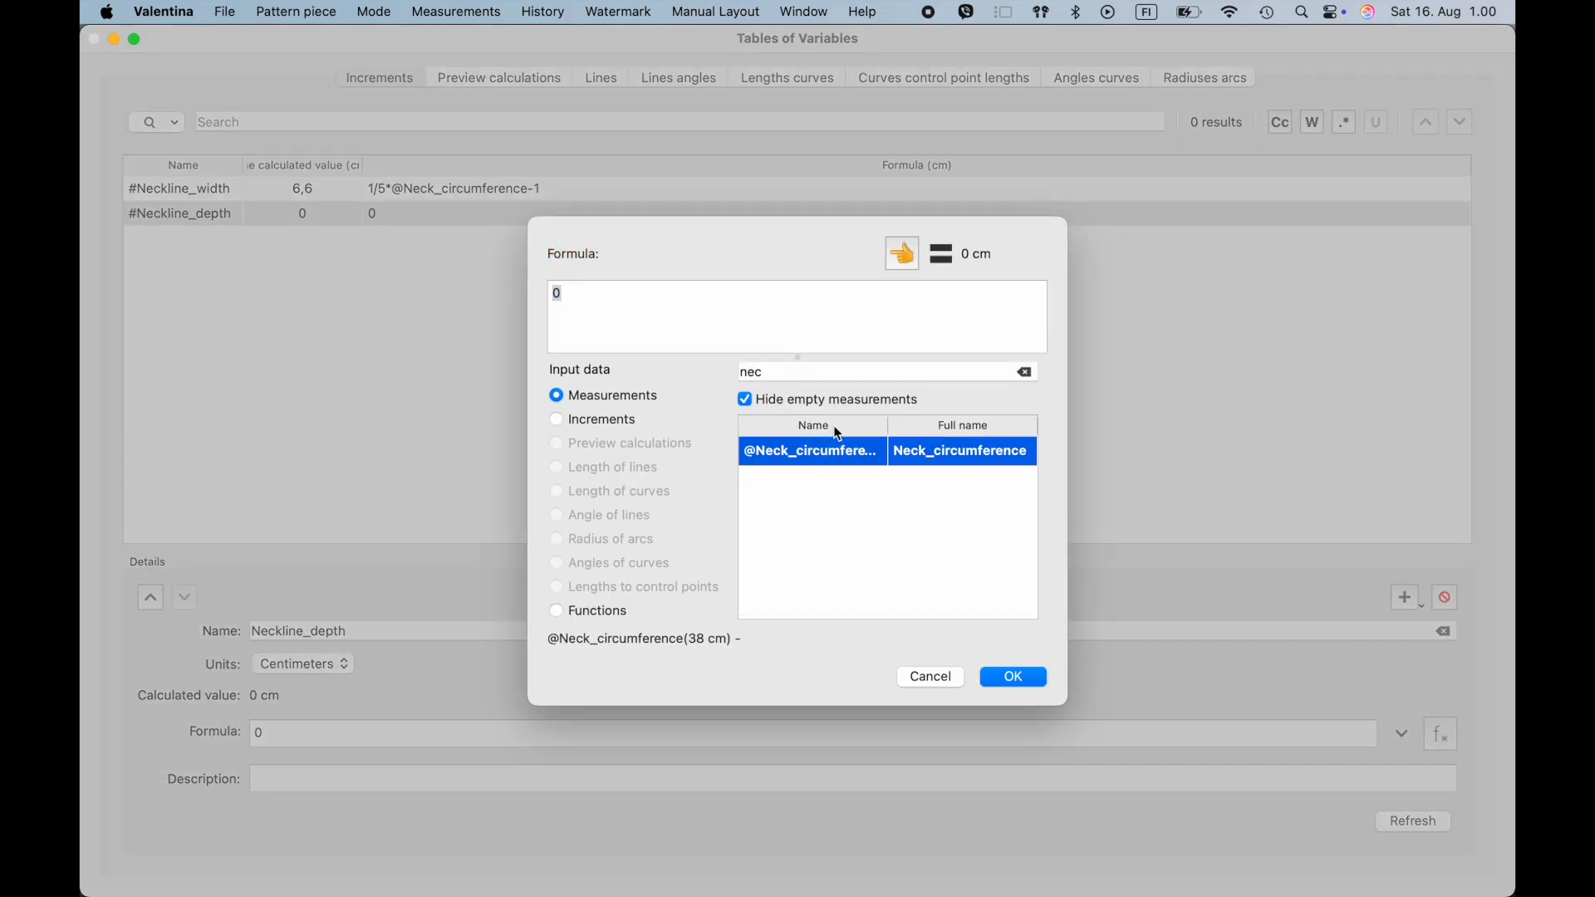
left_click(902, 254)
type("1/5*")
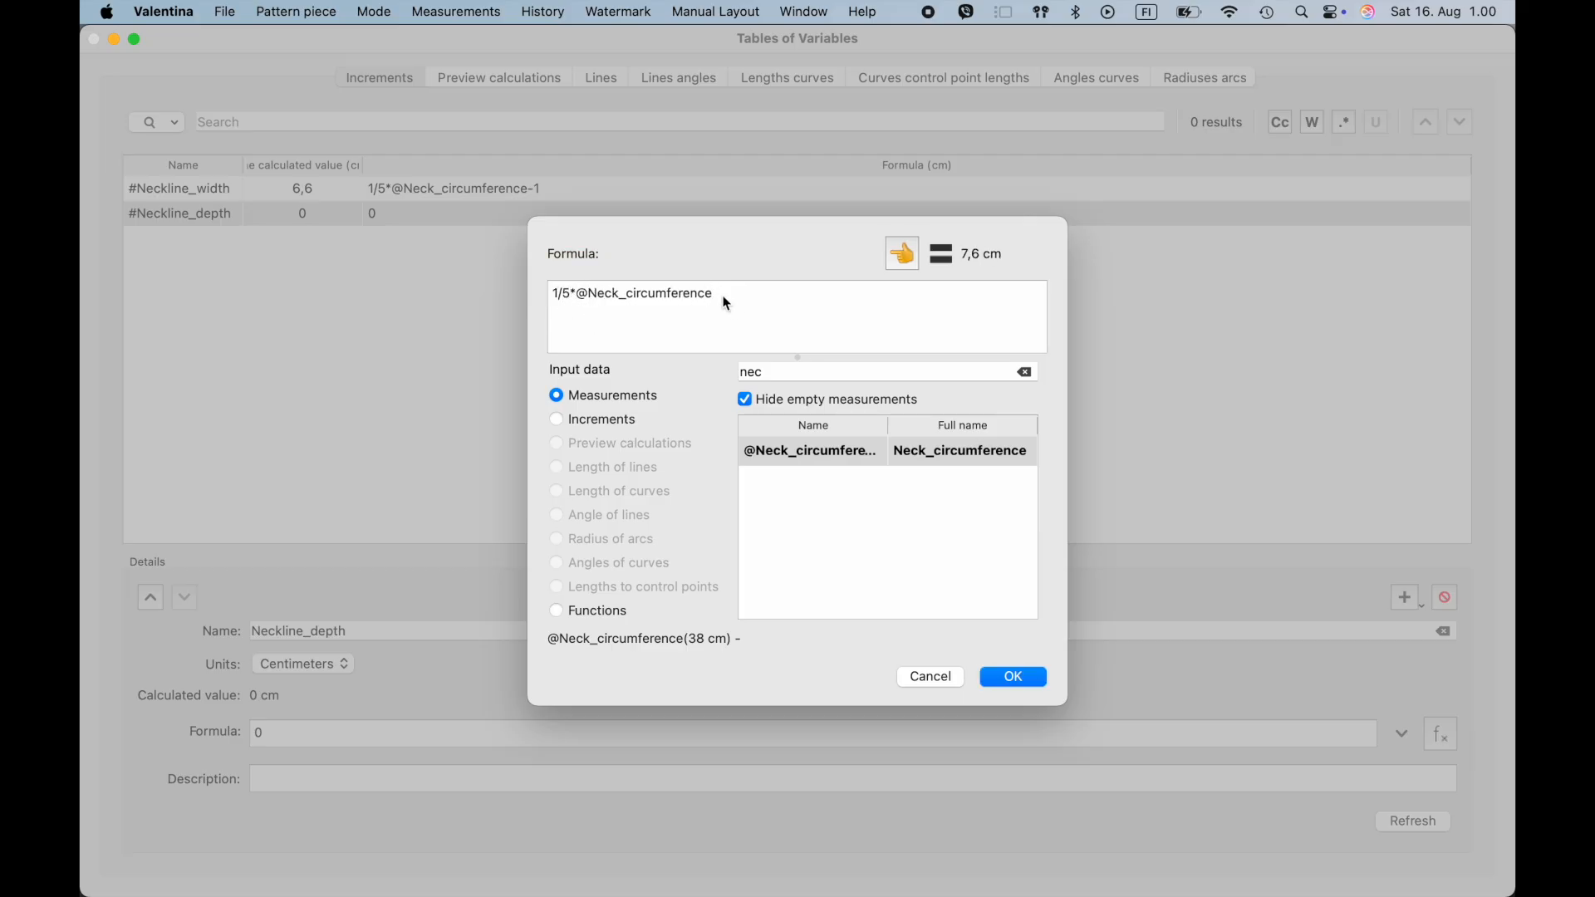
type("+1")
left_click(999, 675)
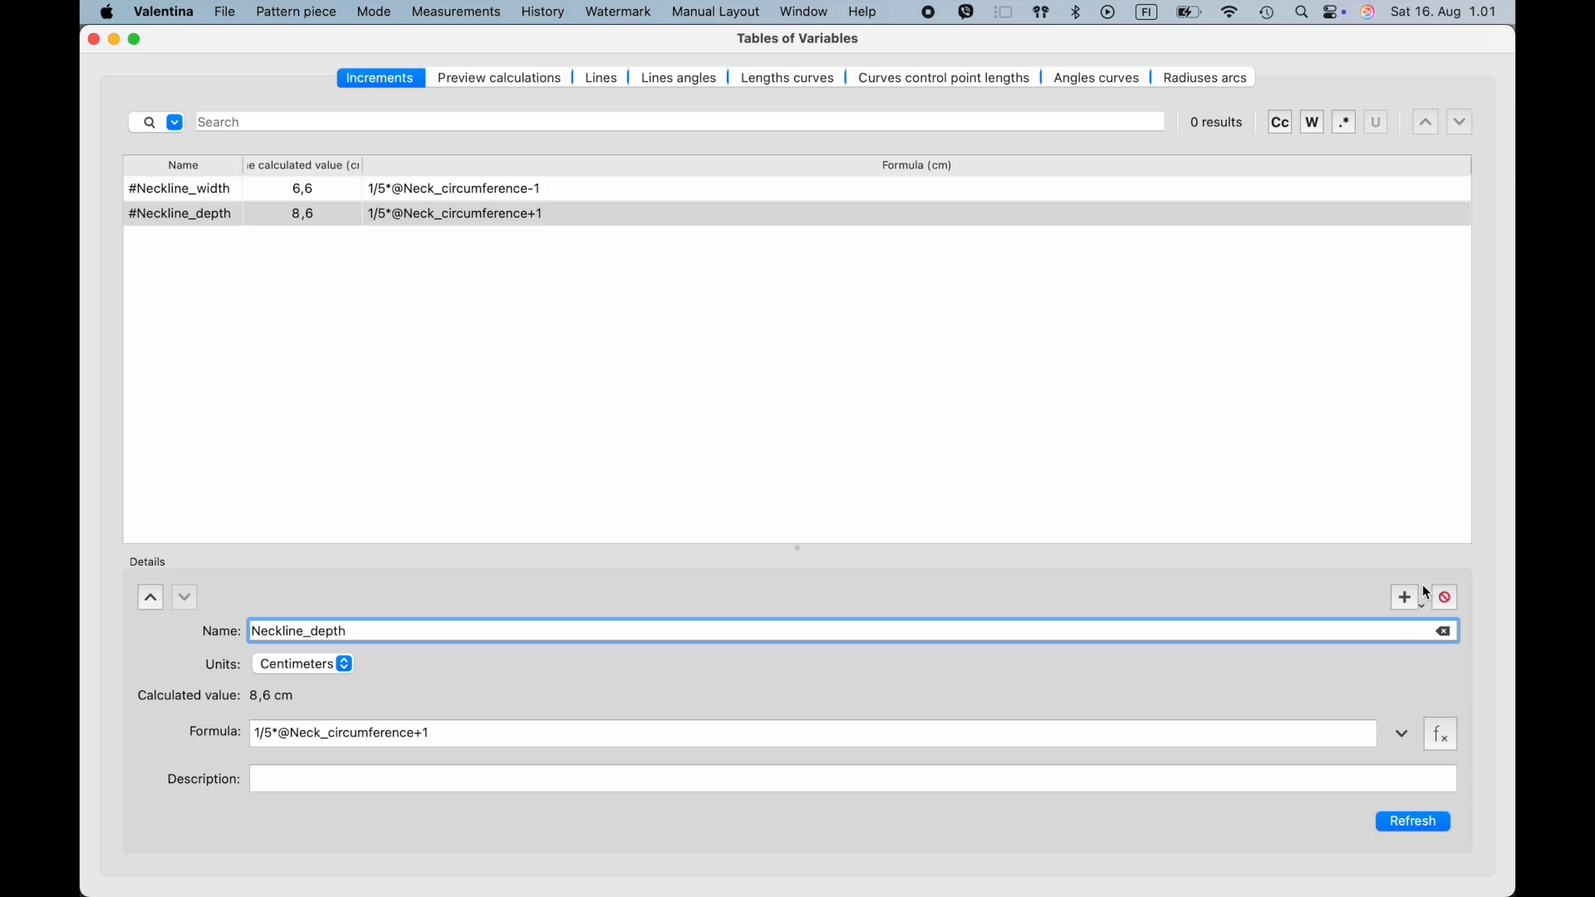
- Add a third increment named Sleeve_opening
left_click(1406, 600)
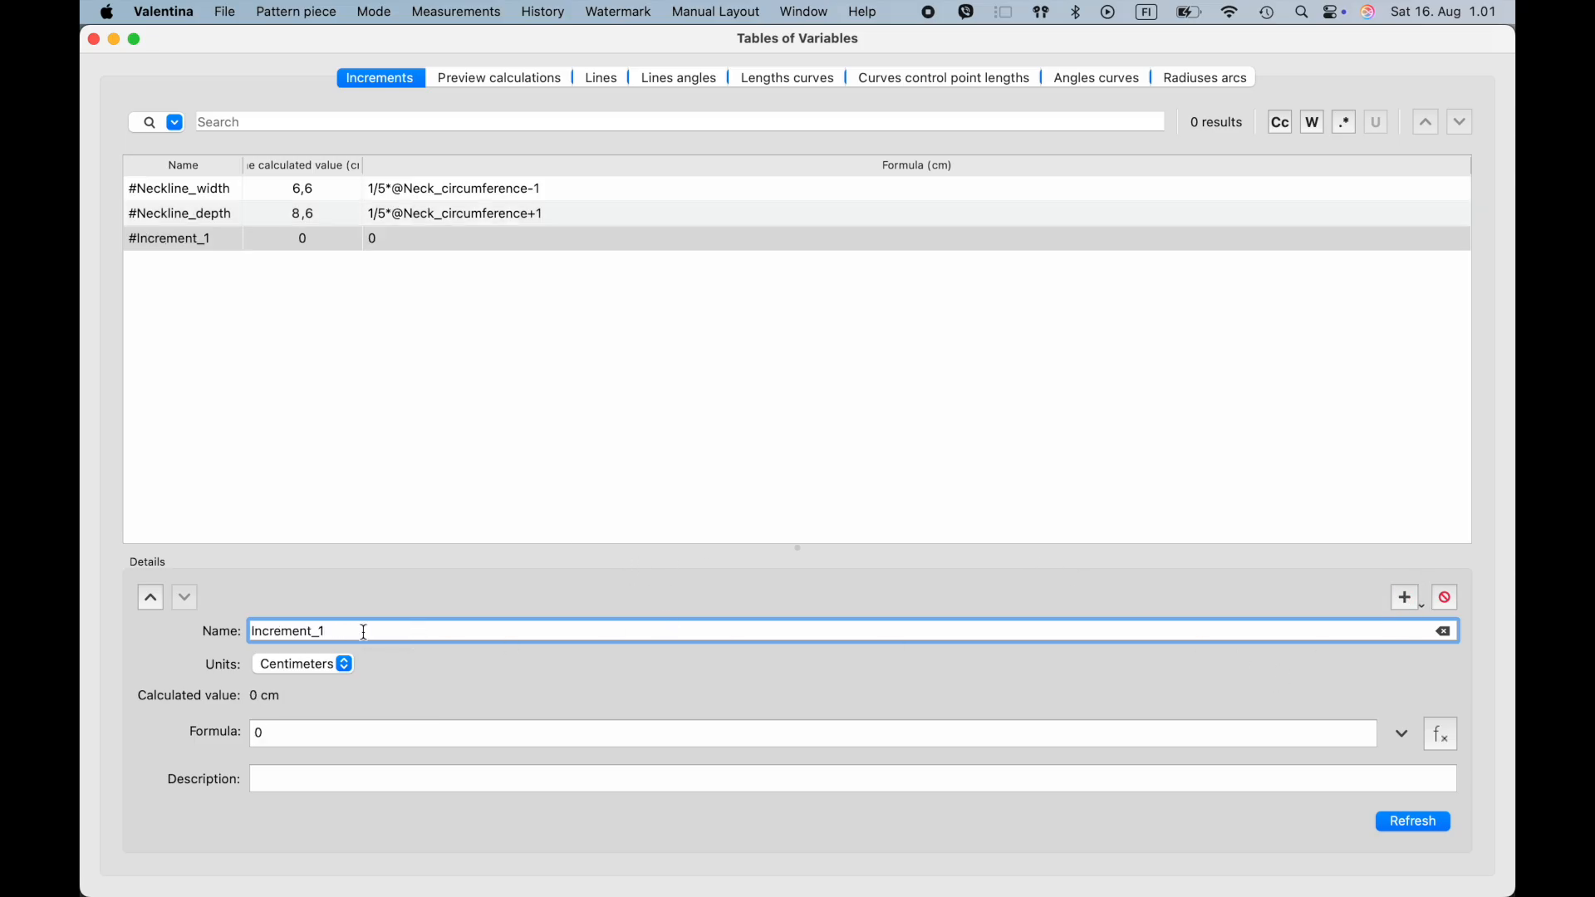
left_click_drag(355, 634, 181, 624)
type("Sleeve_opening")
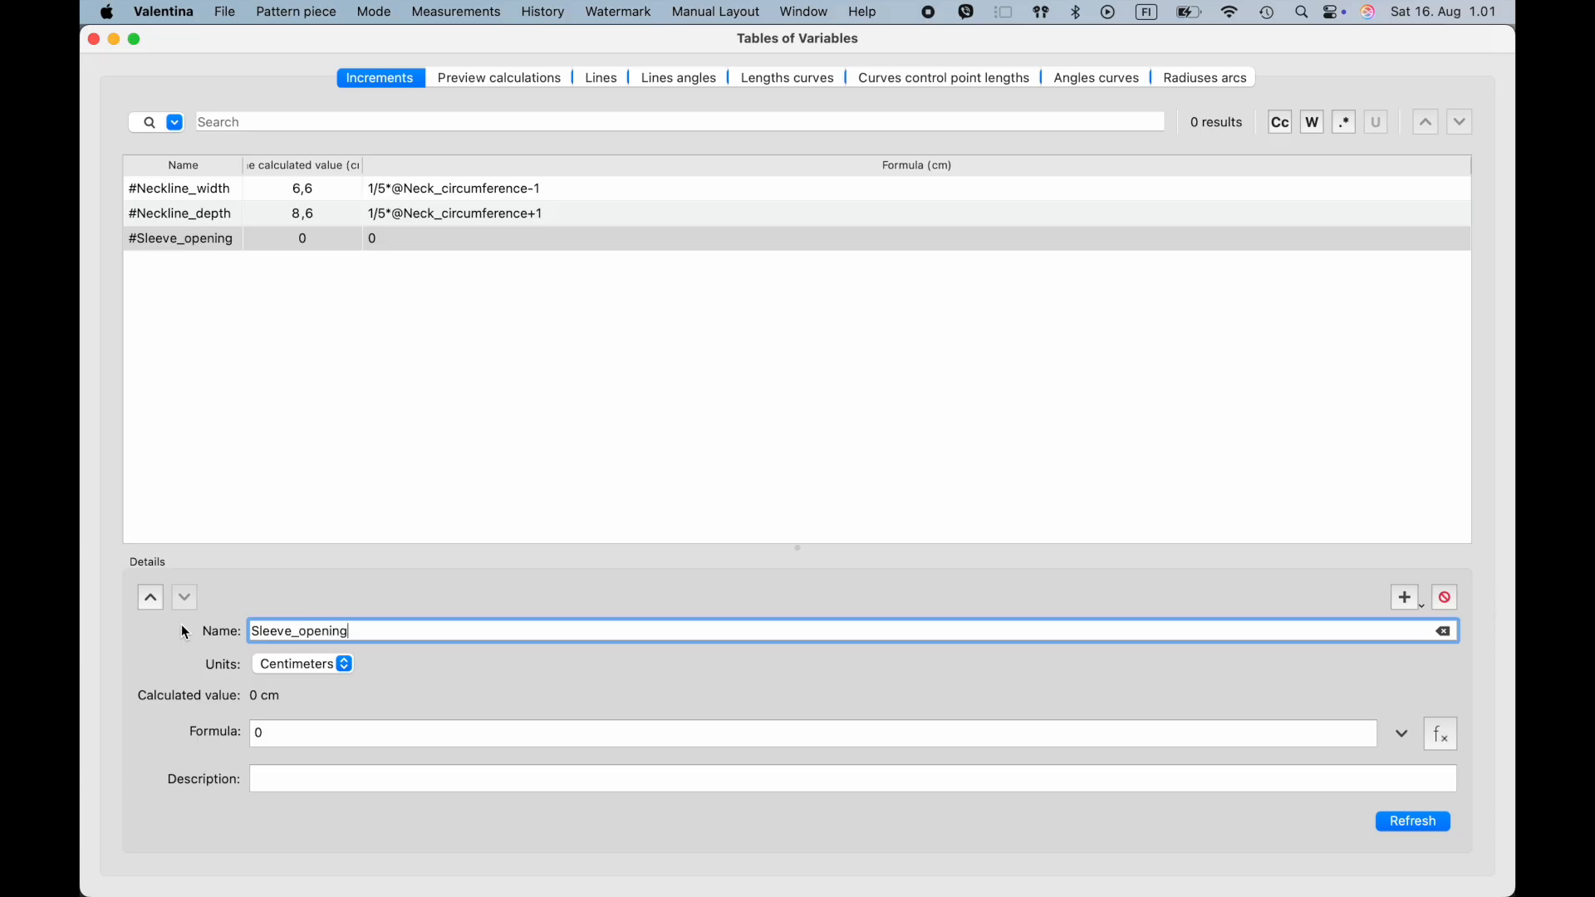
left_click(367, 629)
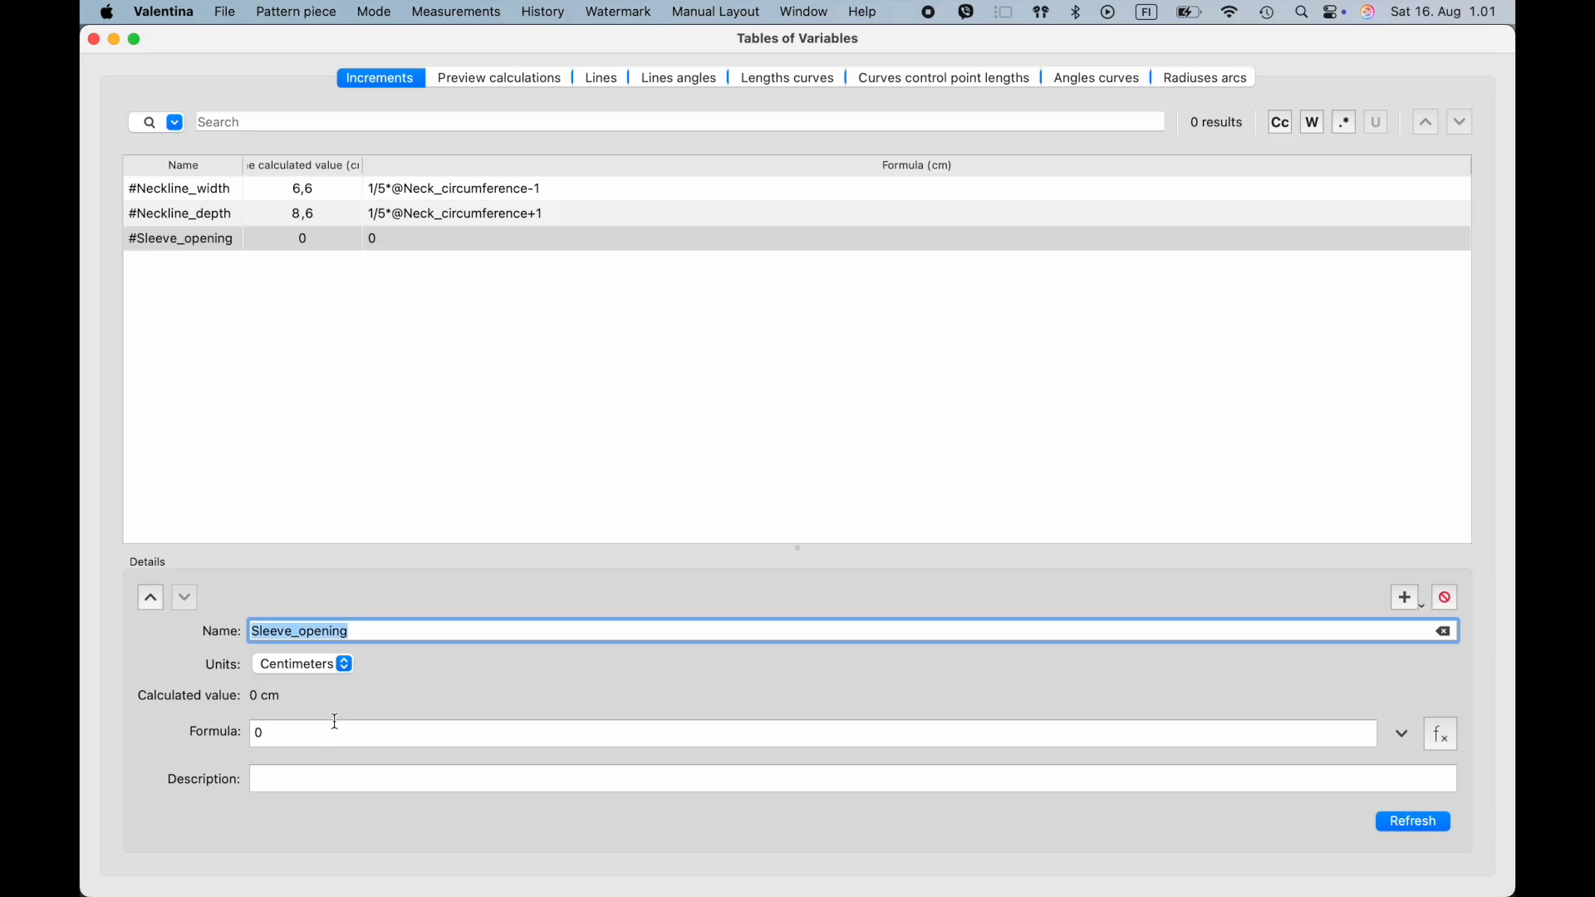
left_click(299, 727)
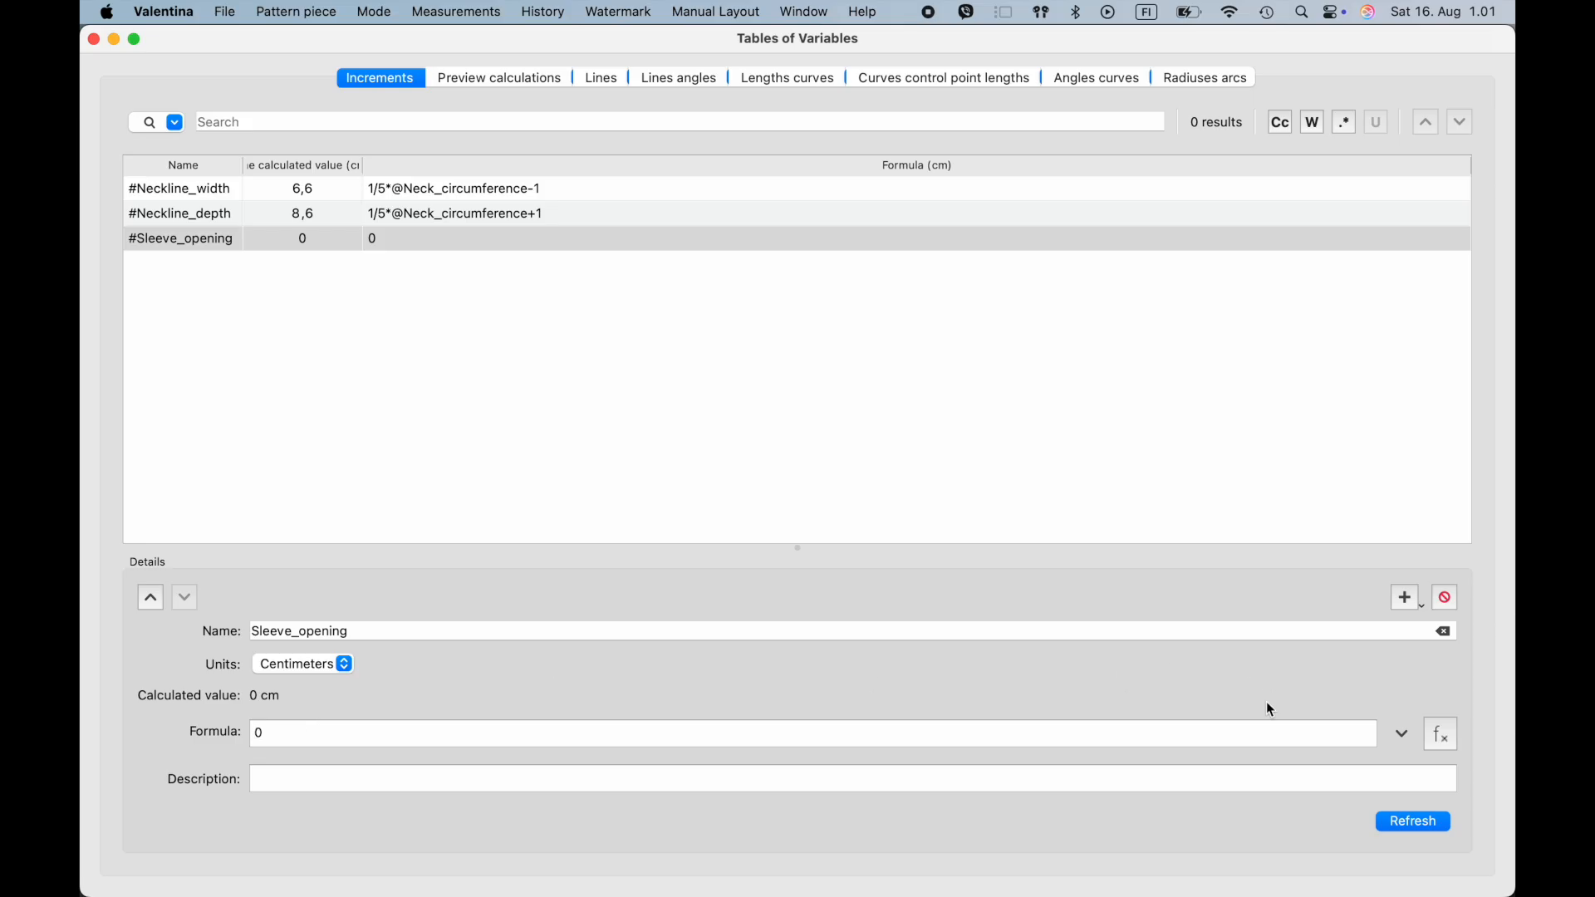
left_click(1442, 735)
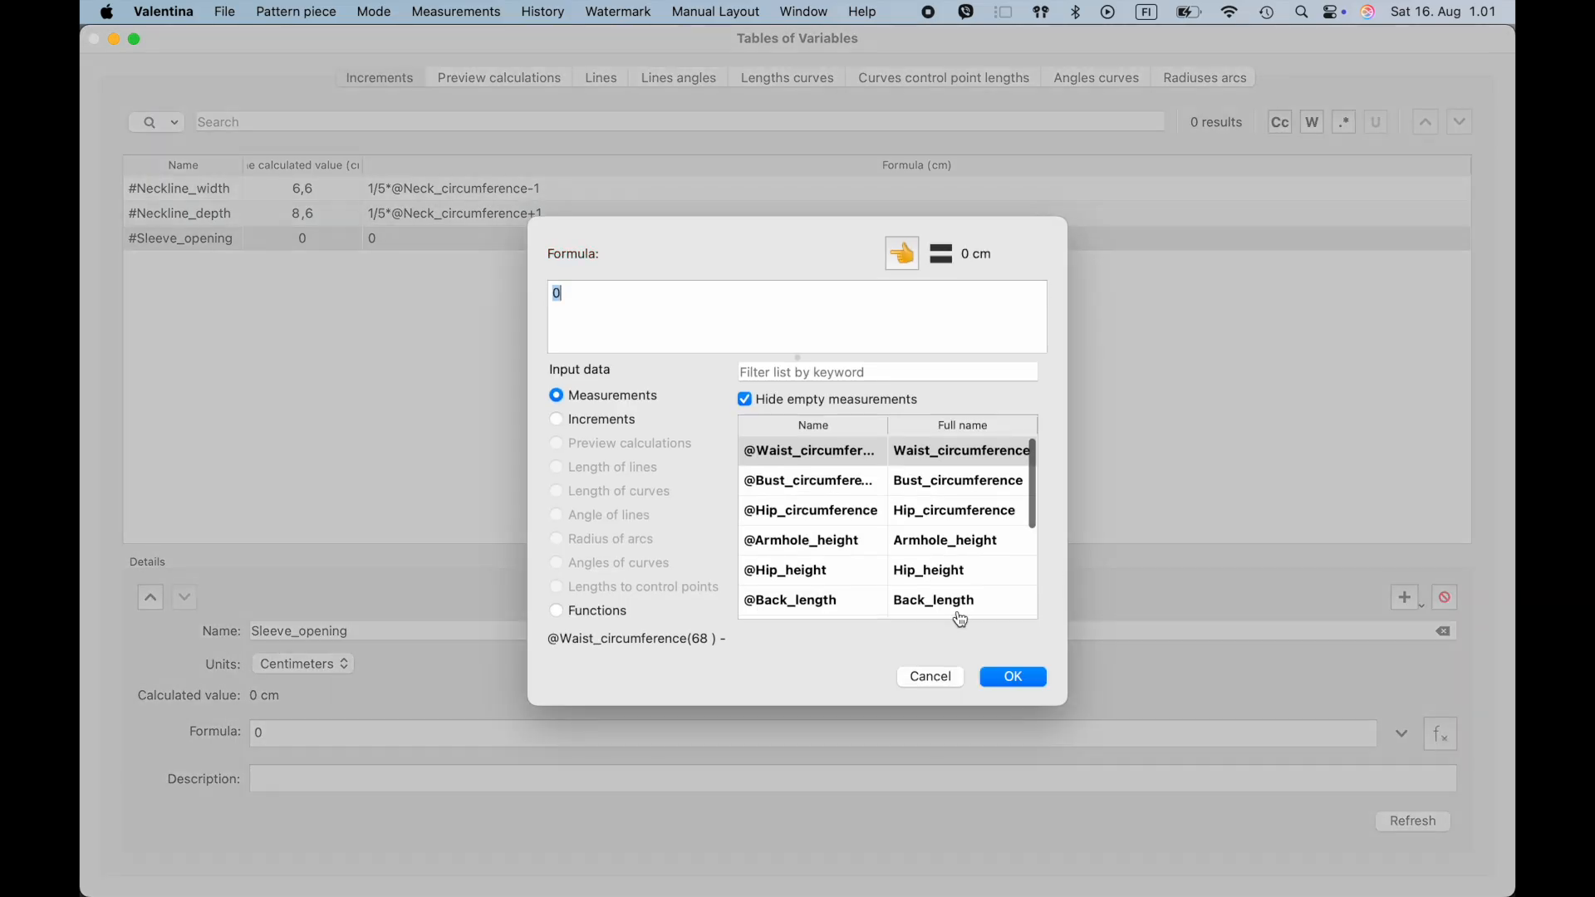
left_click(781, 372)
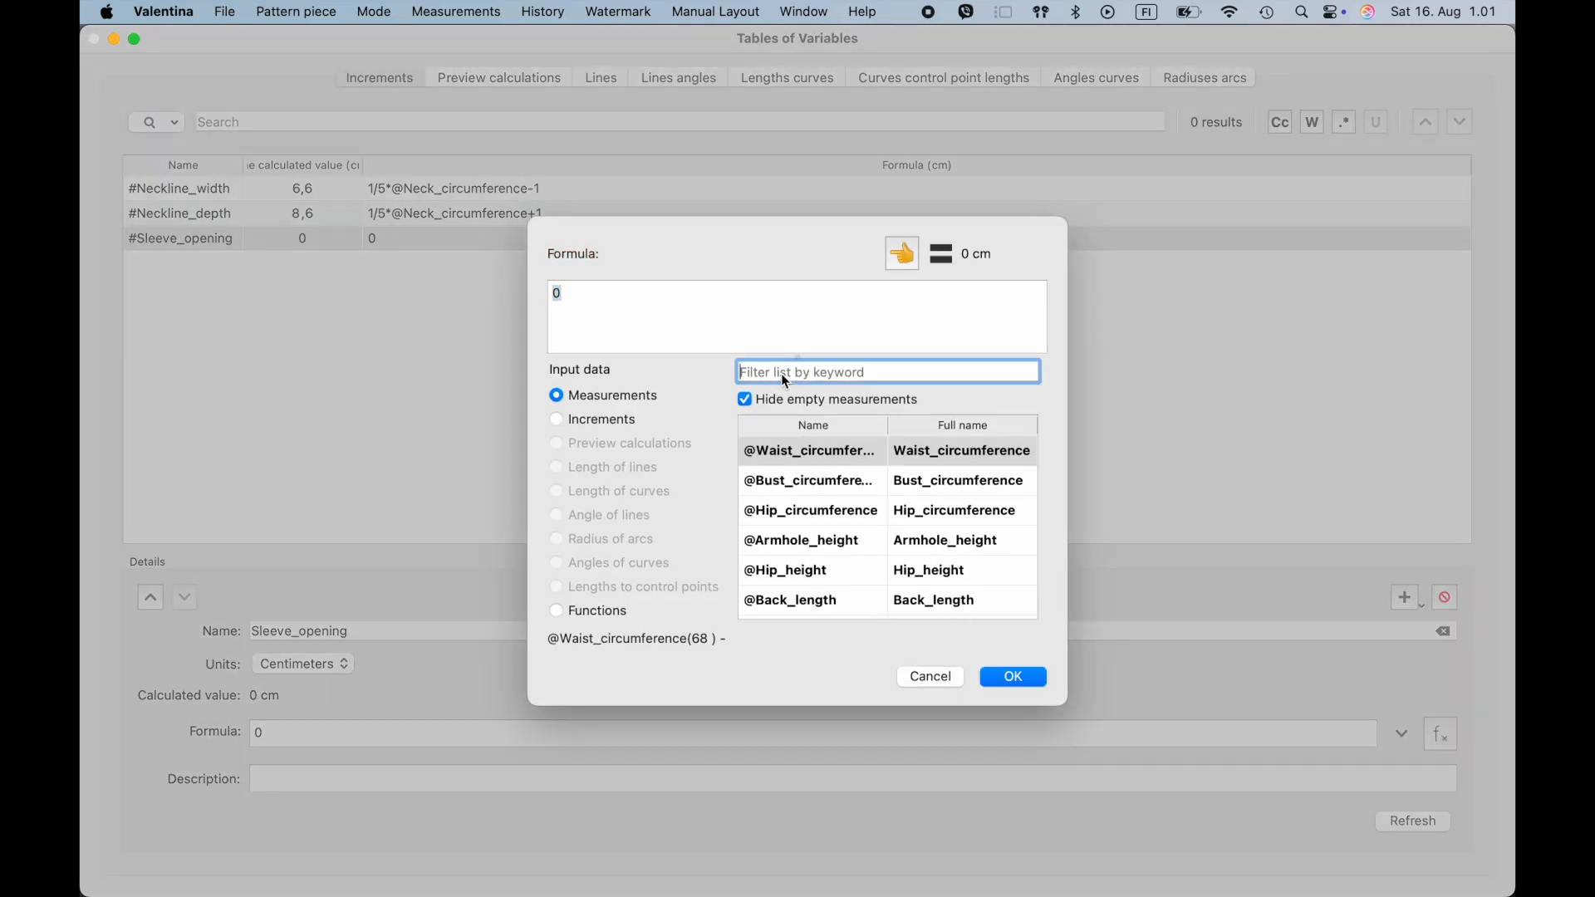
type("wri")
left_click(838, 450)
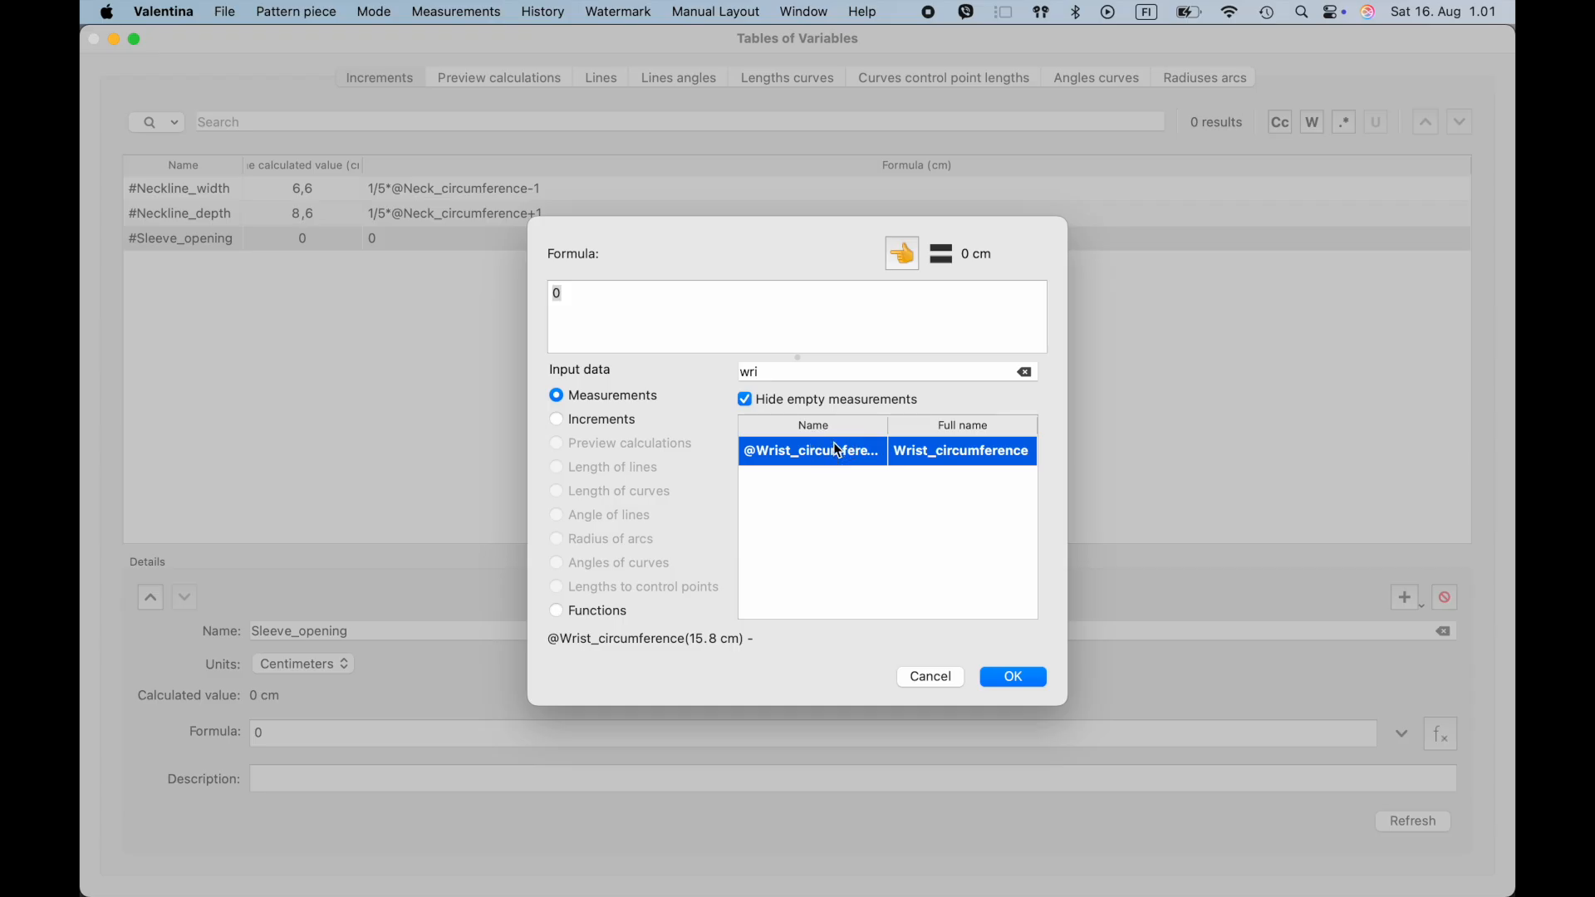
left_click(901, 258)
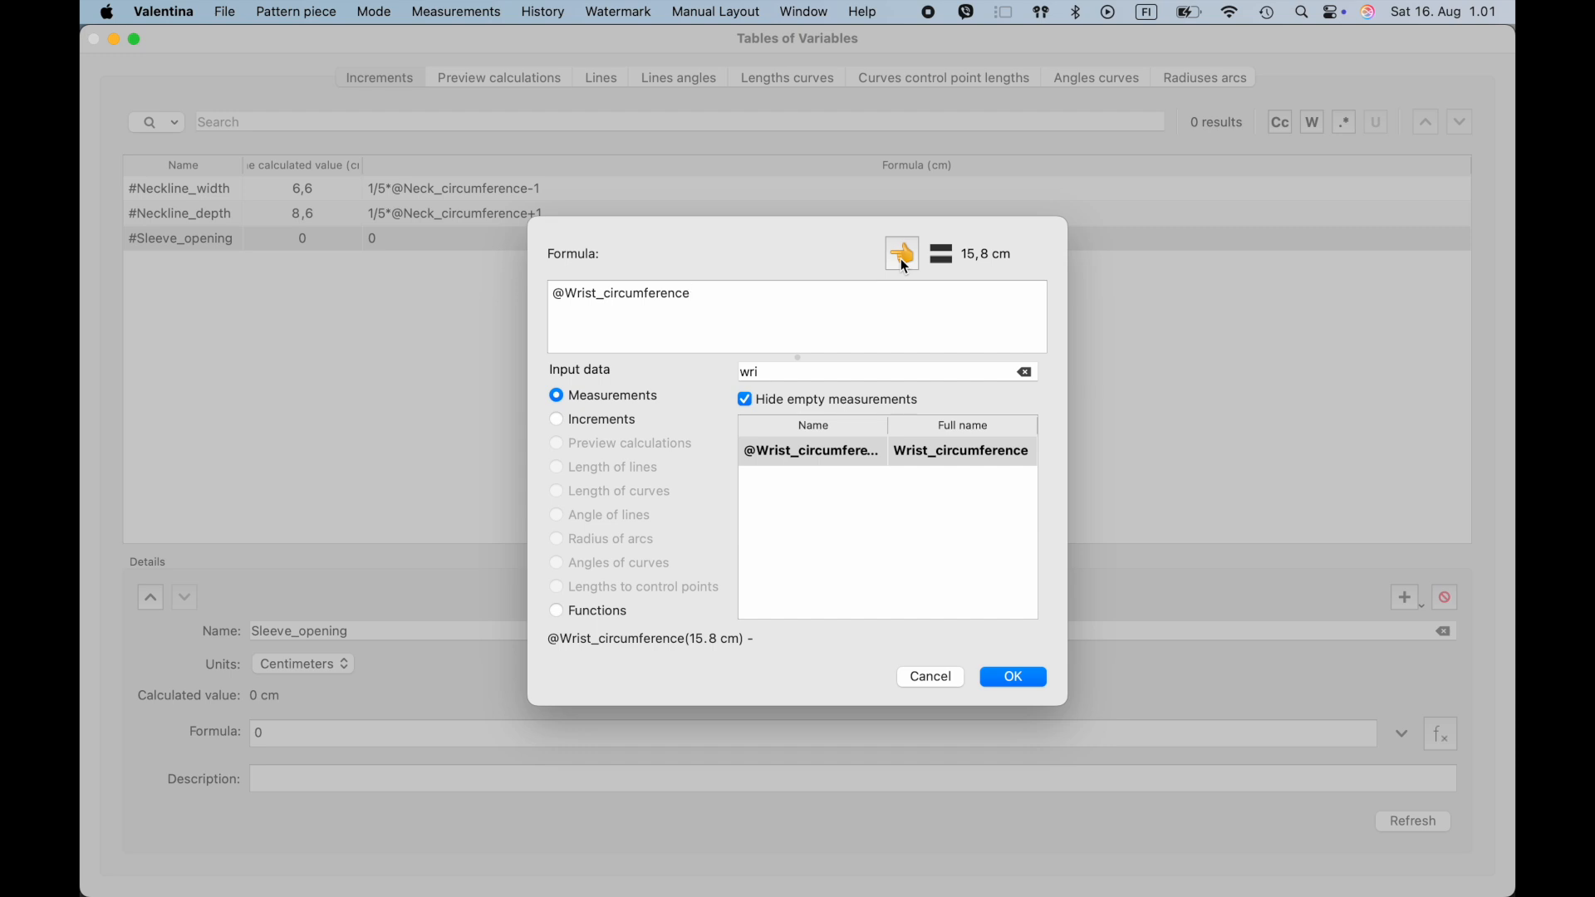
type("+1")
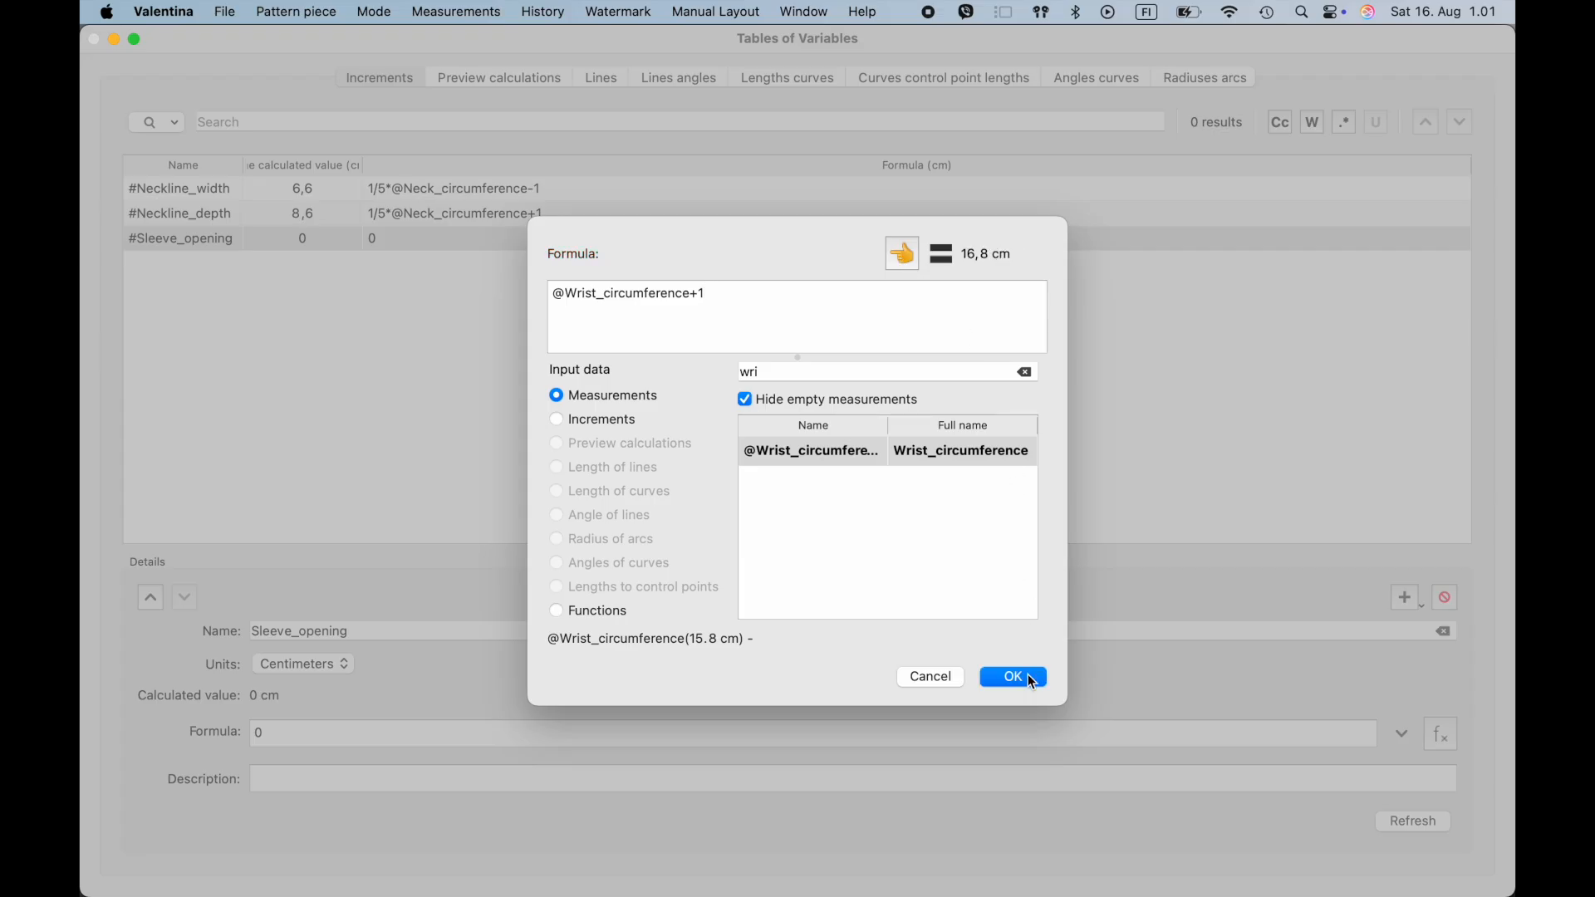
left_click(1030, 680)
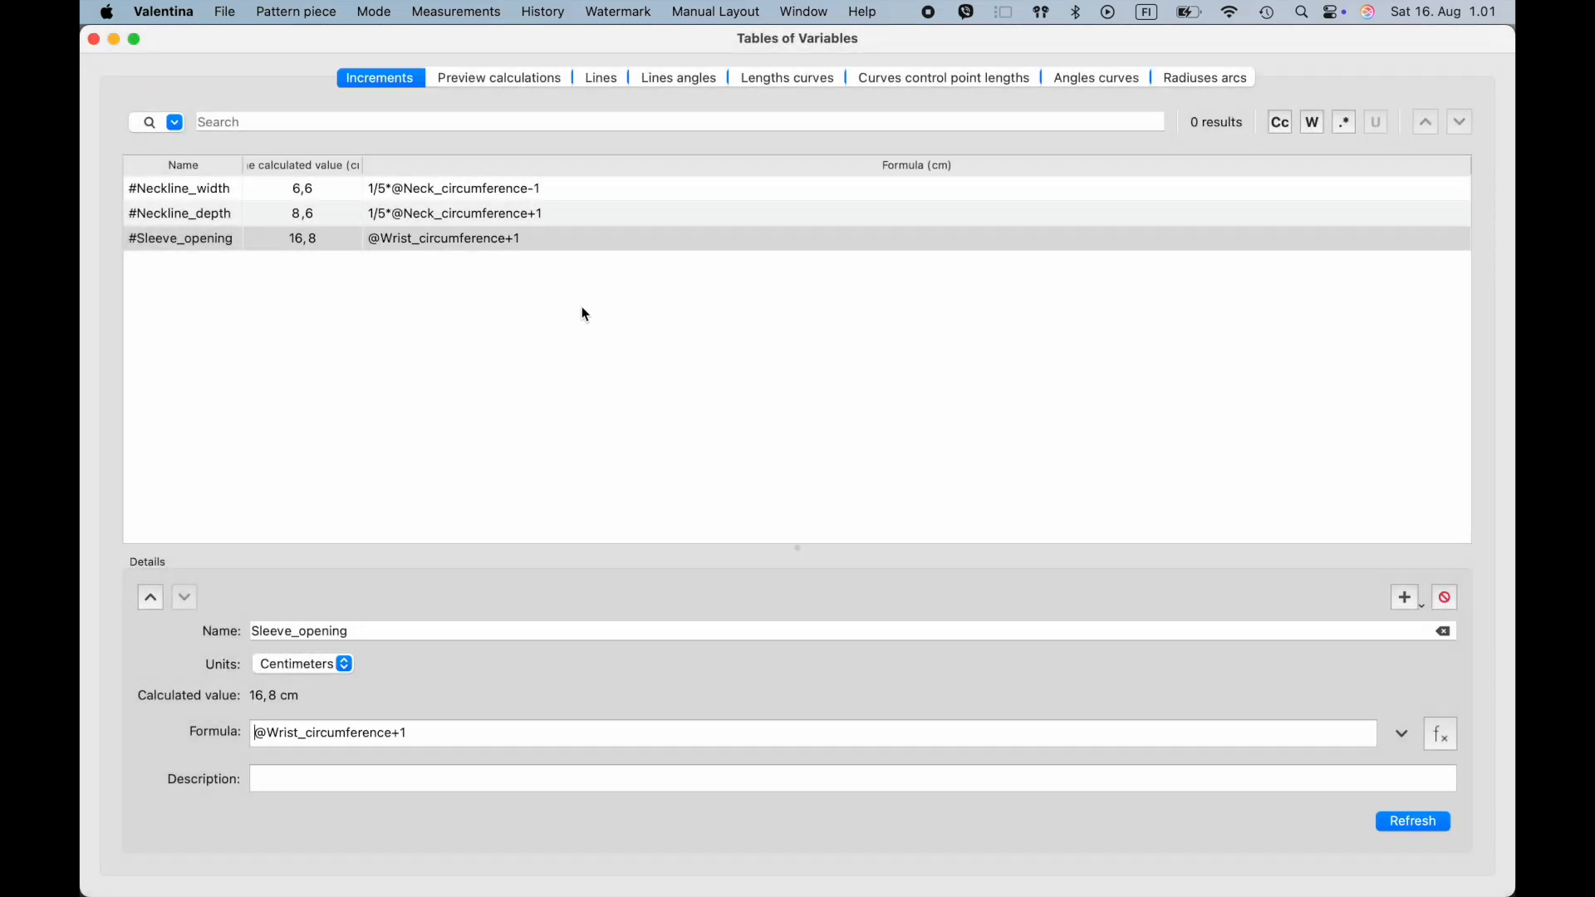
- Add an increment named Ease_bust with the formula 2 and the description 0-4 cm
left_click(1404, 597)
left_click_drag(328, 632, 216, 631)
type("W")
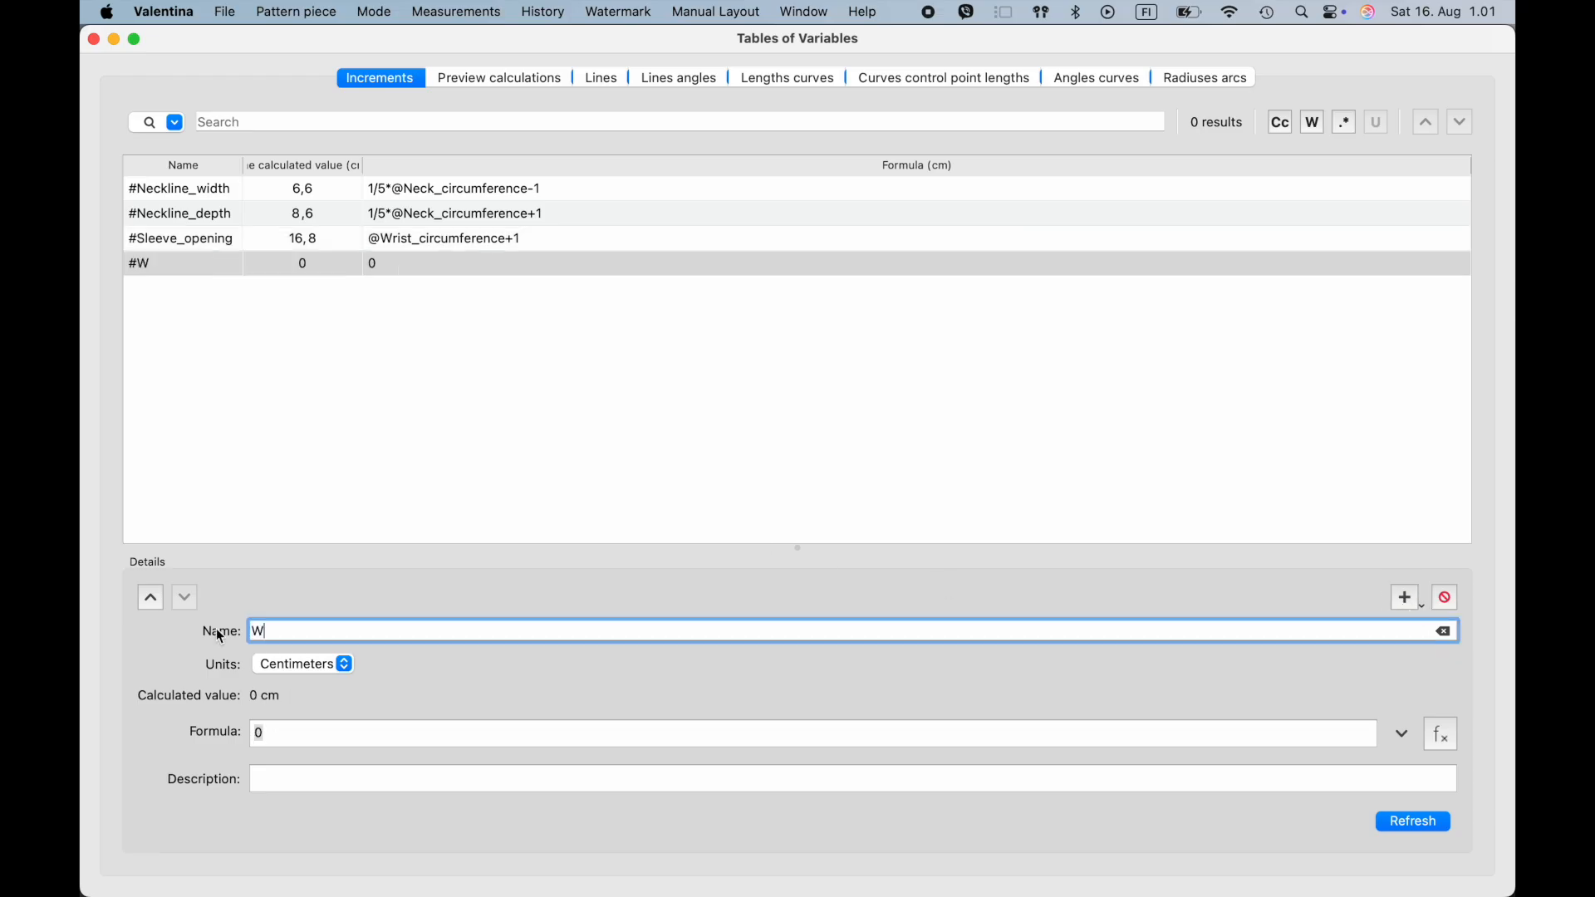
key("BackSpace")
type("Ease")
type("_B")
type("t")
double_click(296, 731)
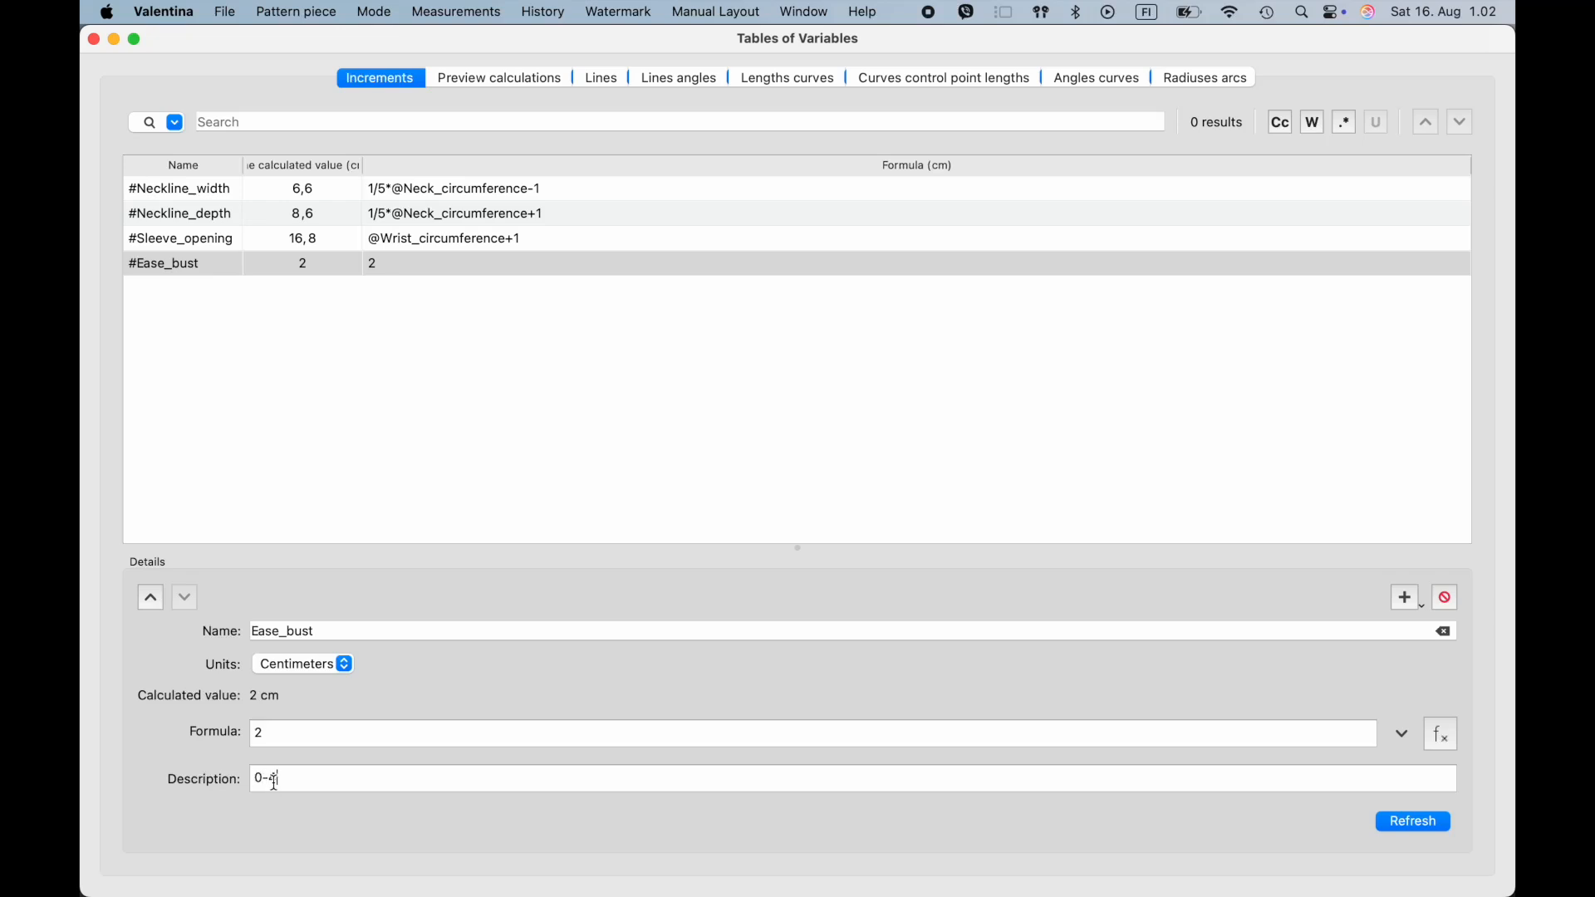
type("cm")
- Add an increment named Ease_waist with the formula 6 and a description of its allowed range in cm
left_click(338, 638)
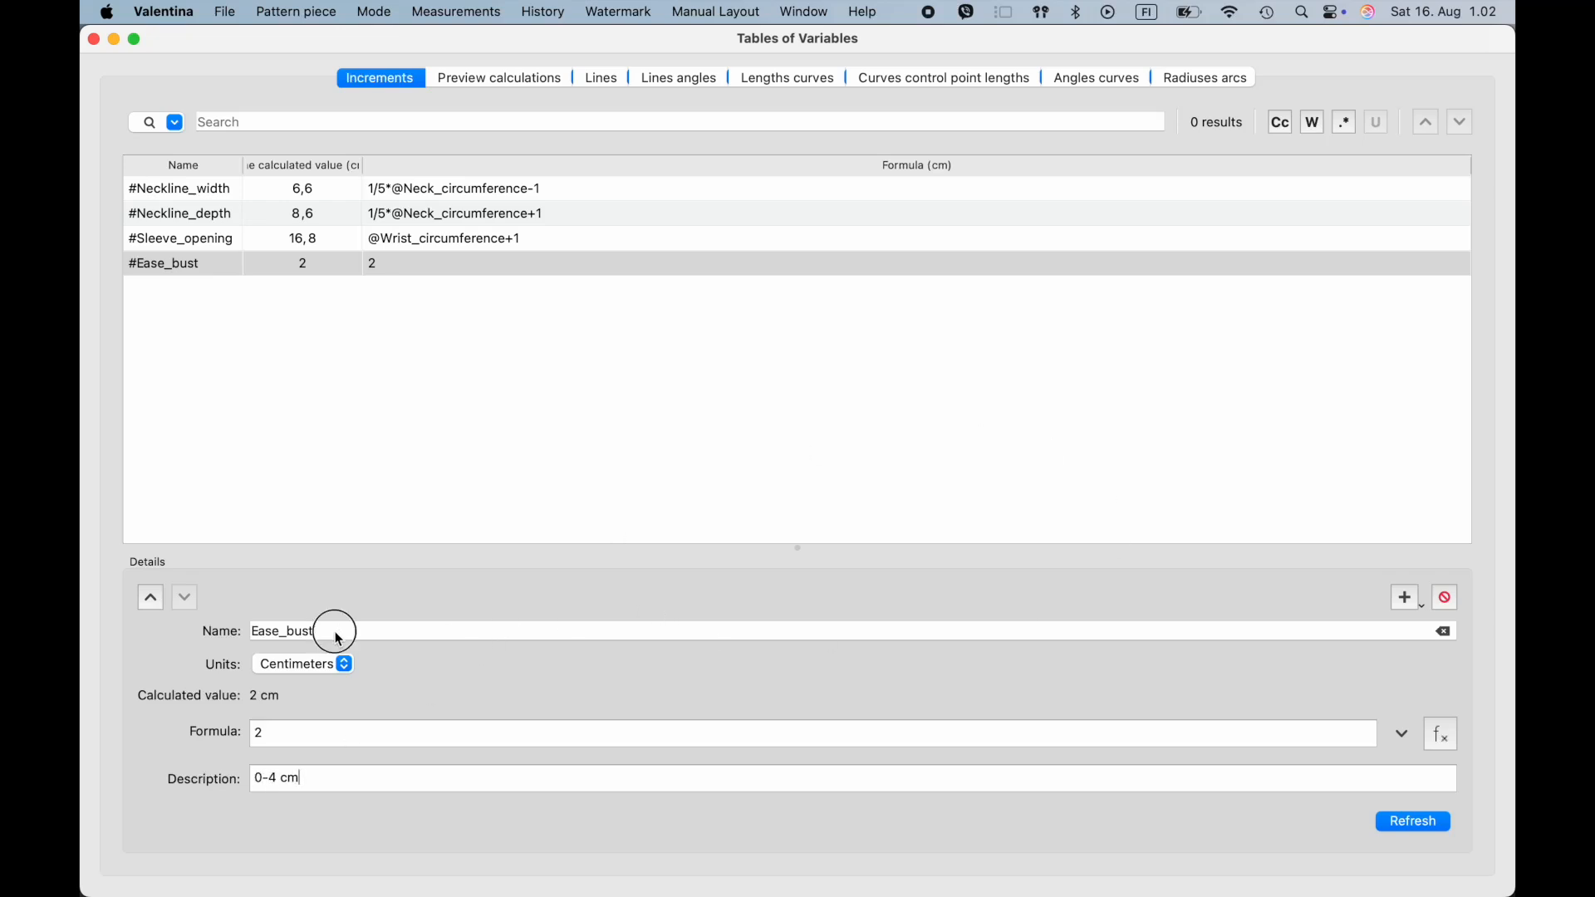
left_click(1407, 602)
double_click(289, 631)
type("Ease_bust")
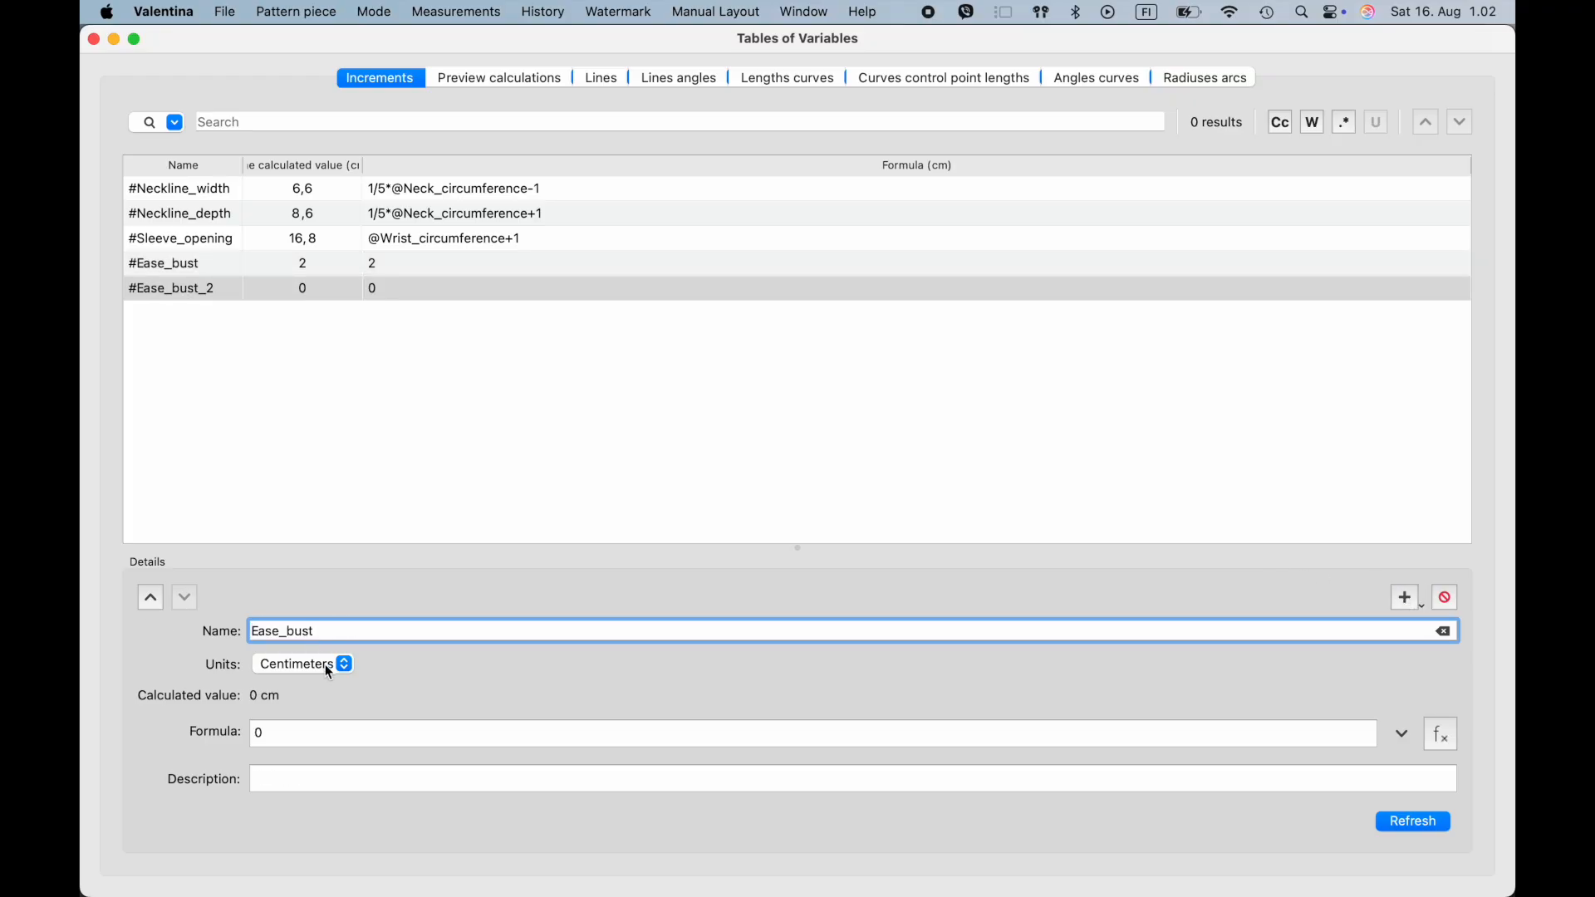
left_click_drag(286, 631, 337, 631)
type("waist")
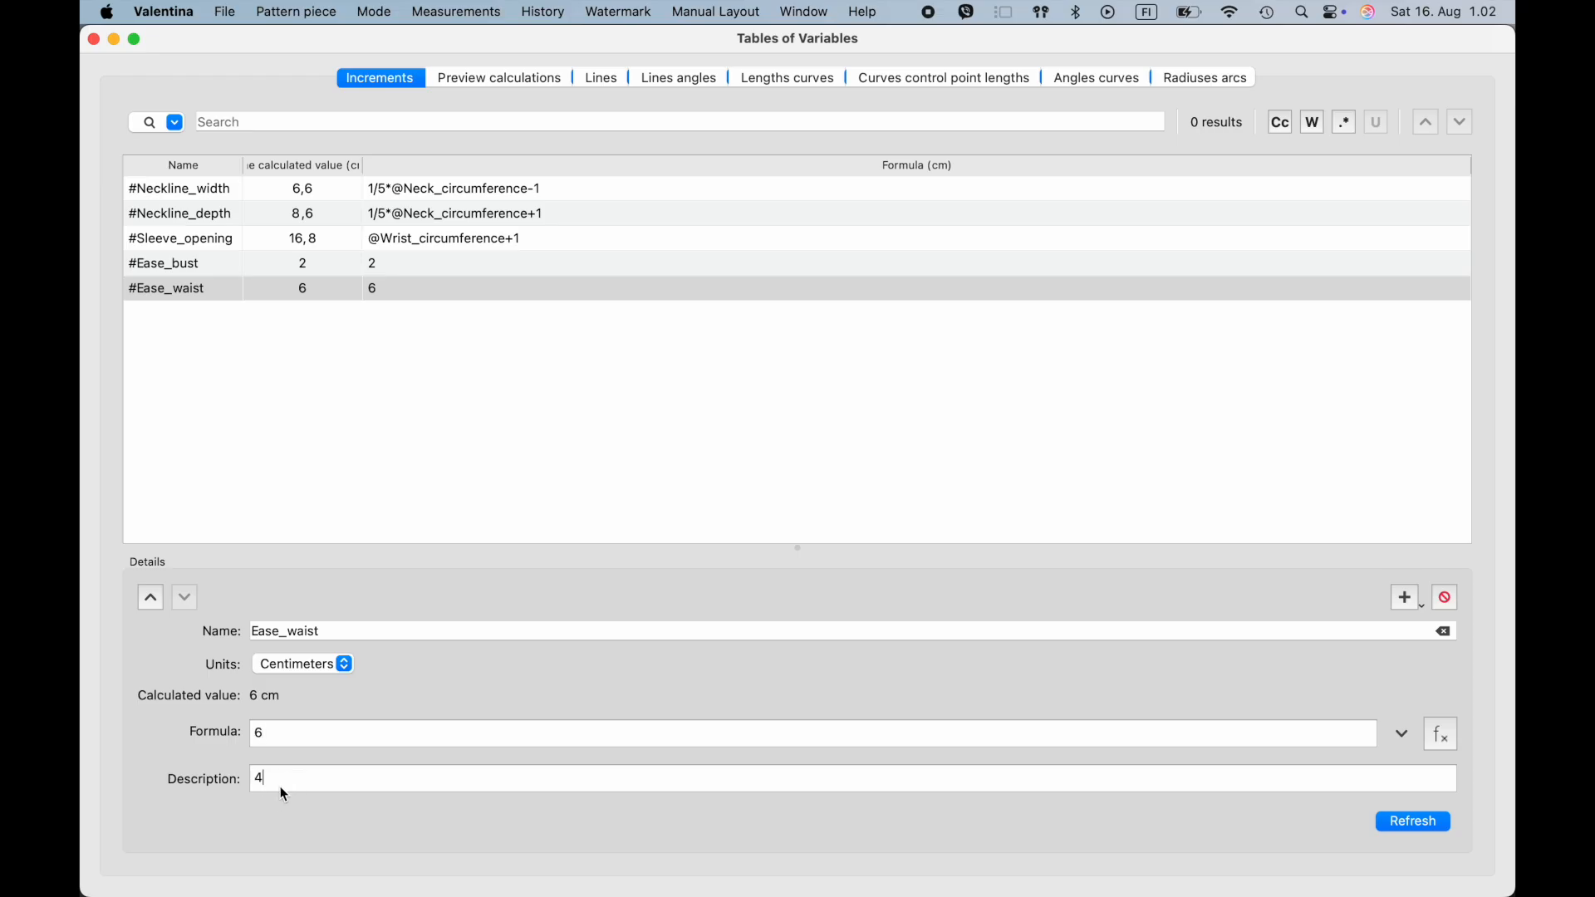
type("cm")
- Add an increment named Ease_hip with the formula 2 and the description 0-8 cm
left_click(1406, 599)
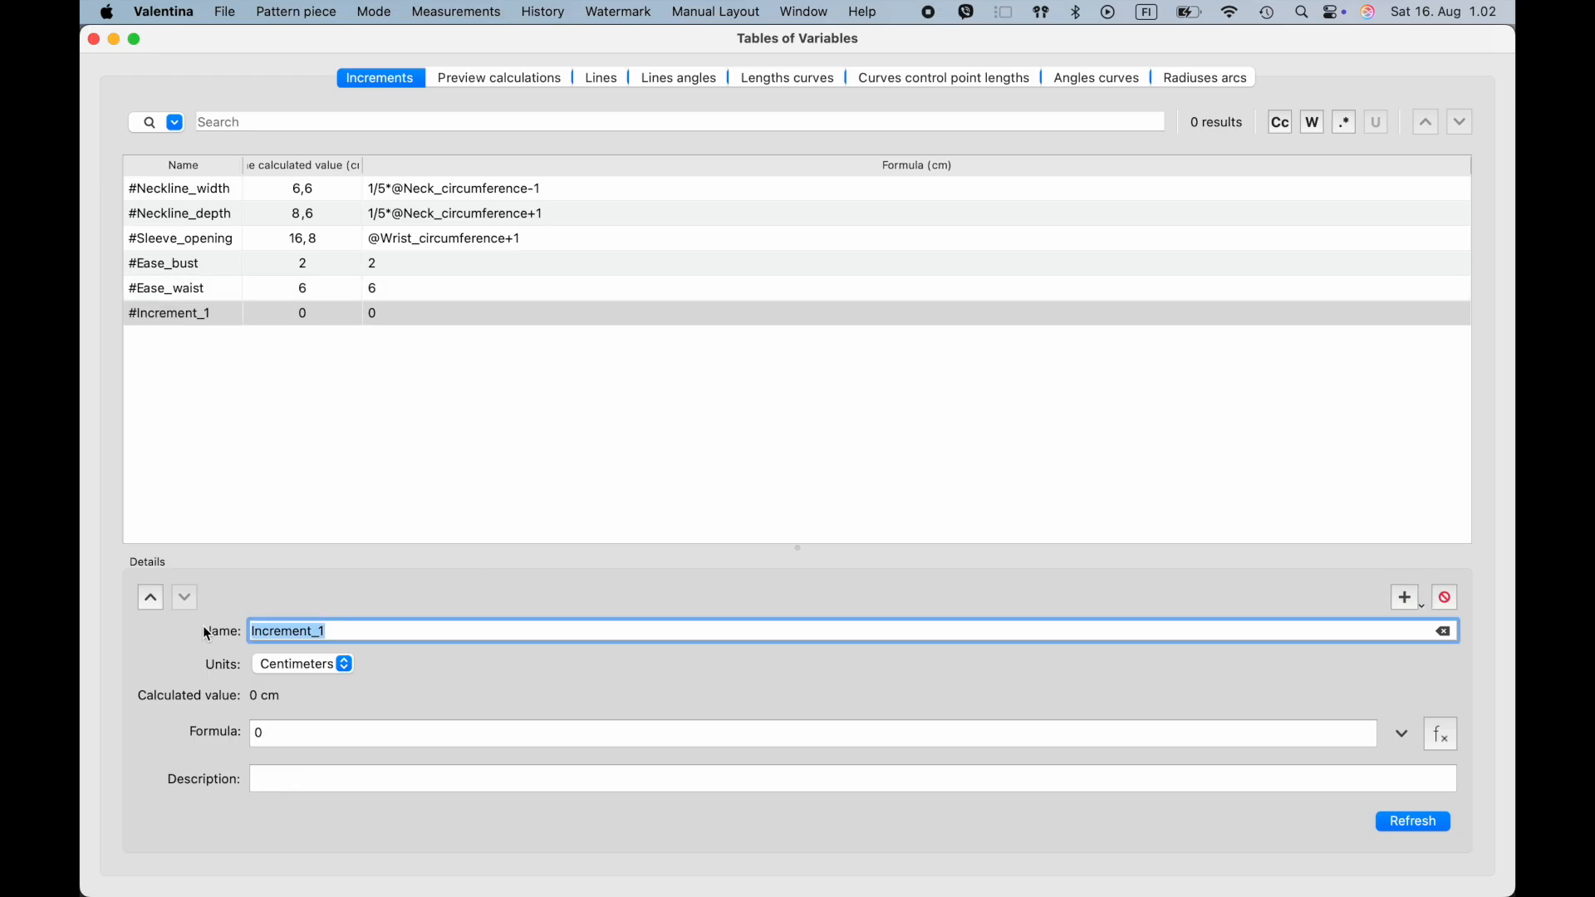
type("Ease_bust")
left_click_drag(312, 632, 283, 631)
type("hip")
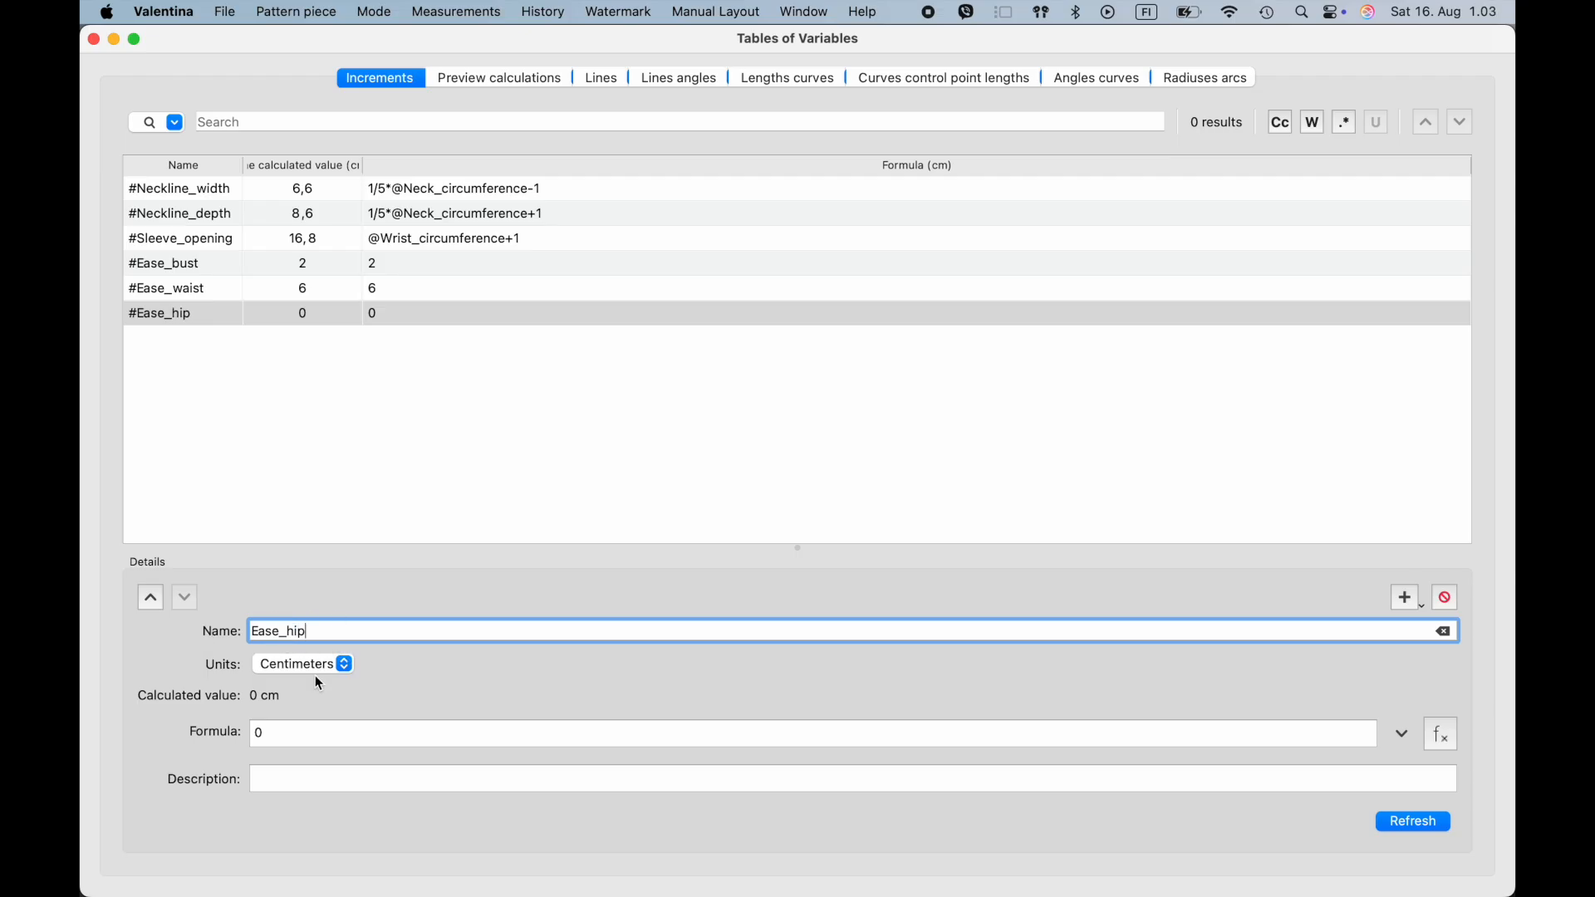
left_click(216, 729)
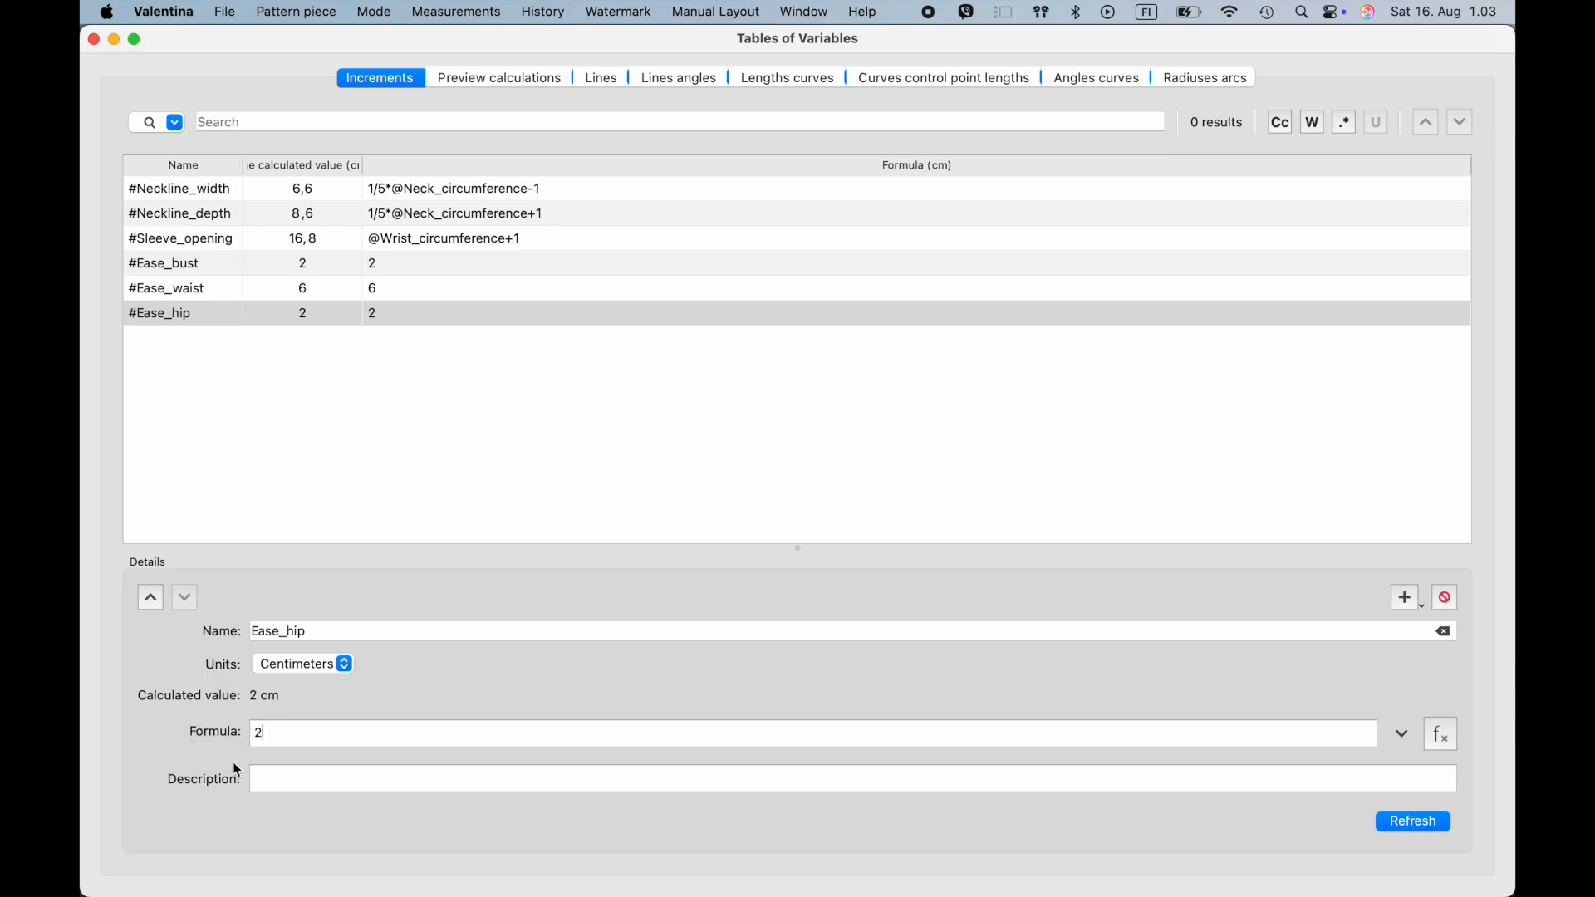
left_click(277, 779)
type("0-8 cm")
- Add an increment named Ease_Back_width with the formula 0,5 and the description 0,5-1,5 cm
left_click(1406, 598)
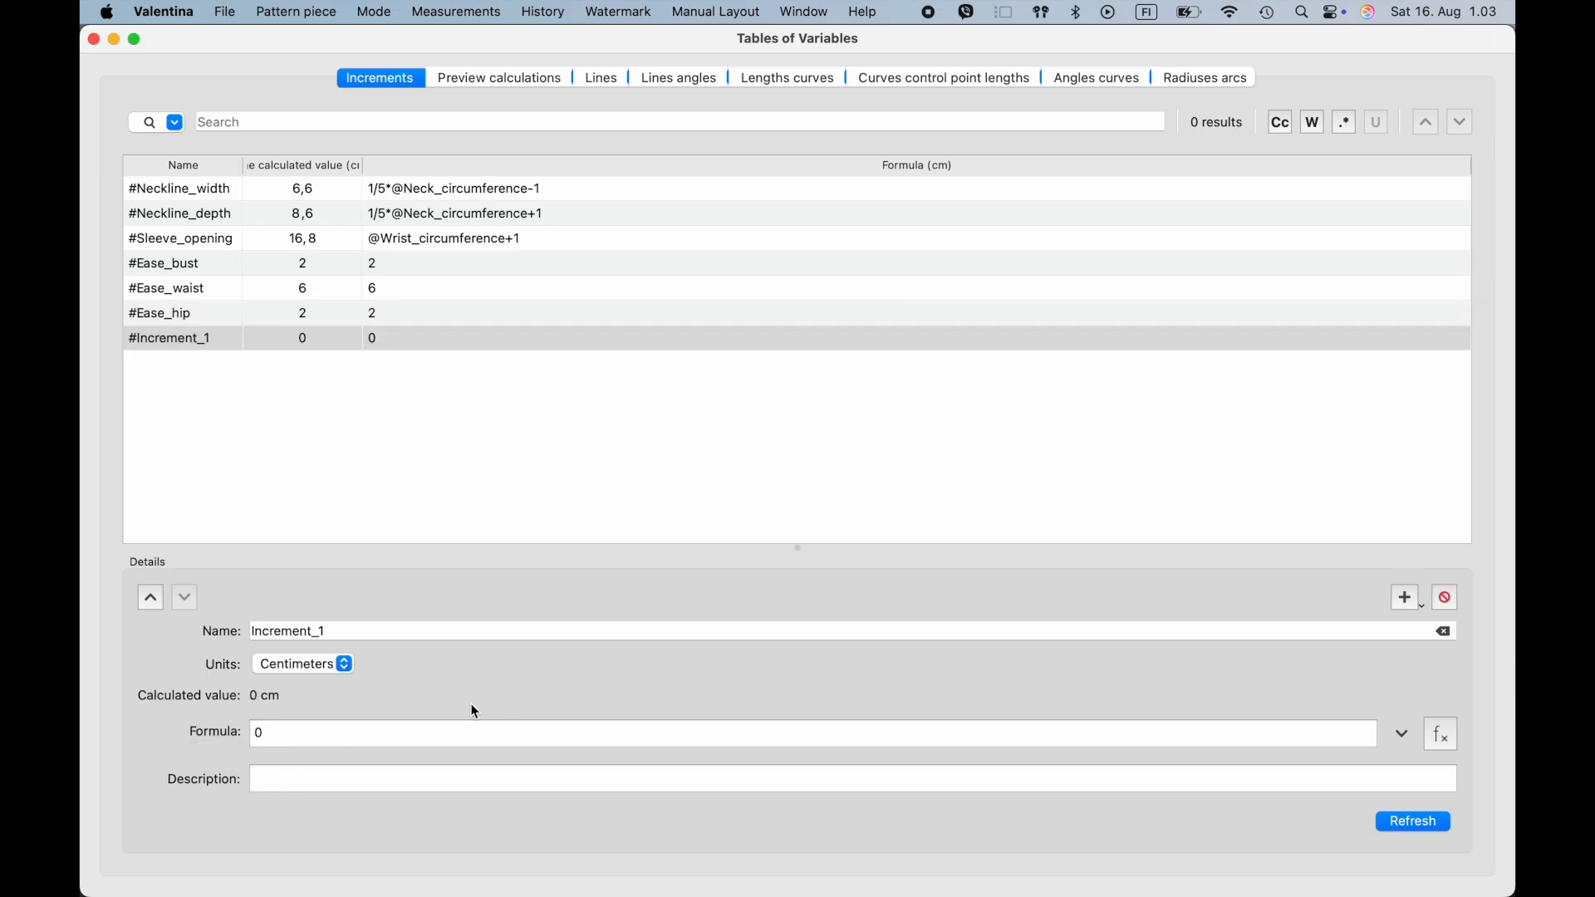
left_click(177, 630)
type("Ease_Back")
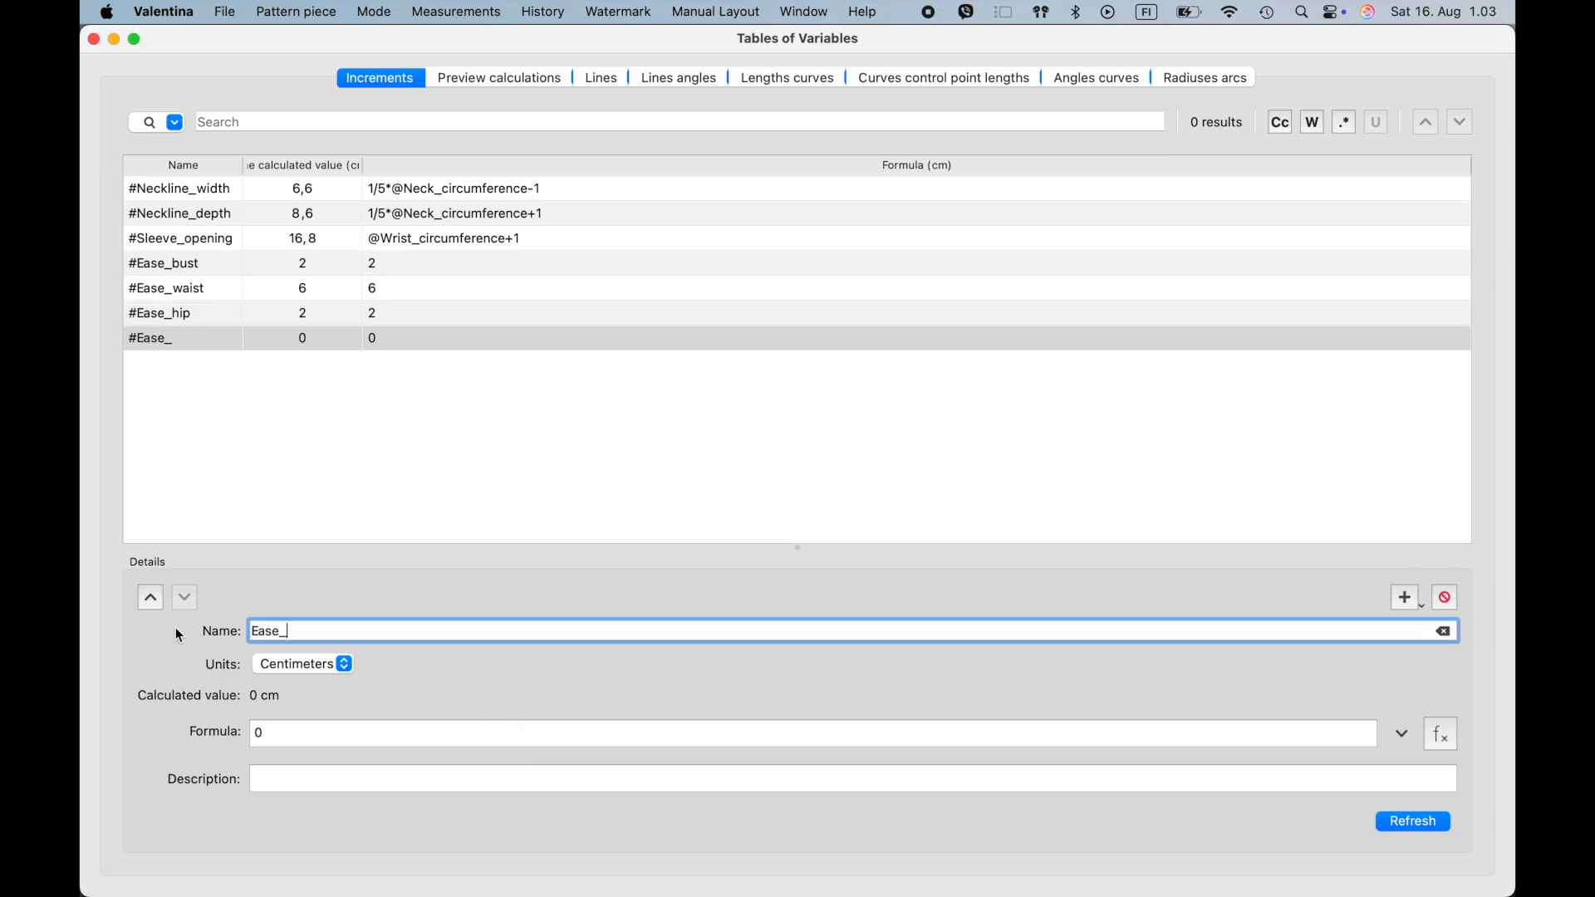
type("_width")
left_click(293, 738)
left_click_drag(293, 737, 186, 738)
type("0,5")
left_click(270, 785)
type("0,5-1,5 cm")
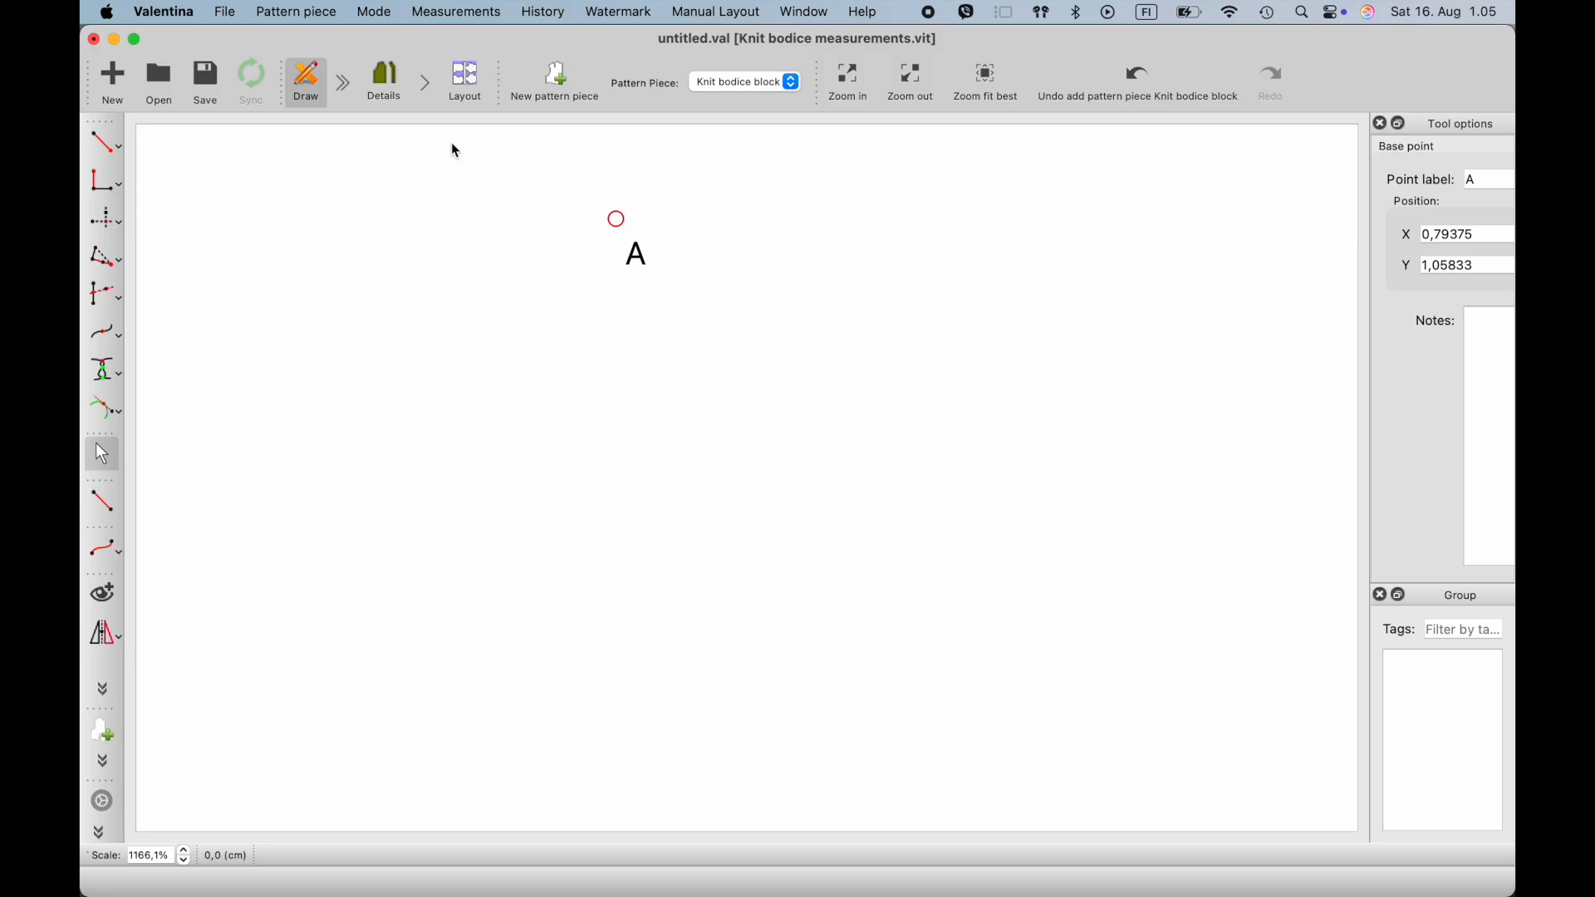
left_click(122, 151)
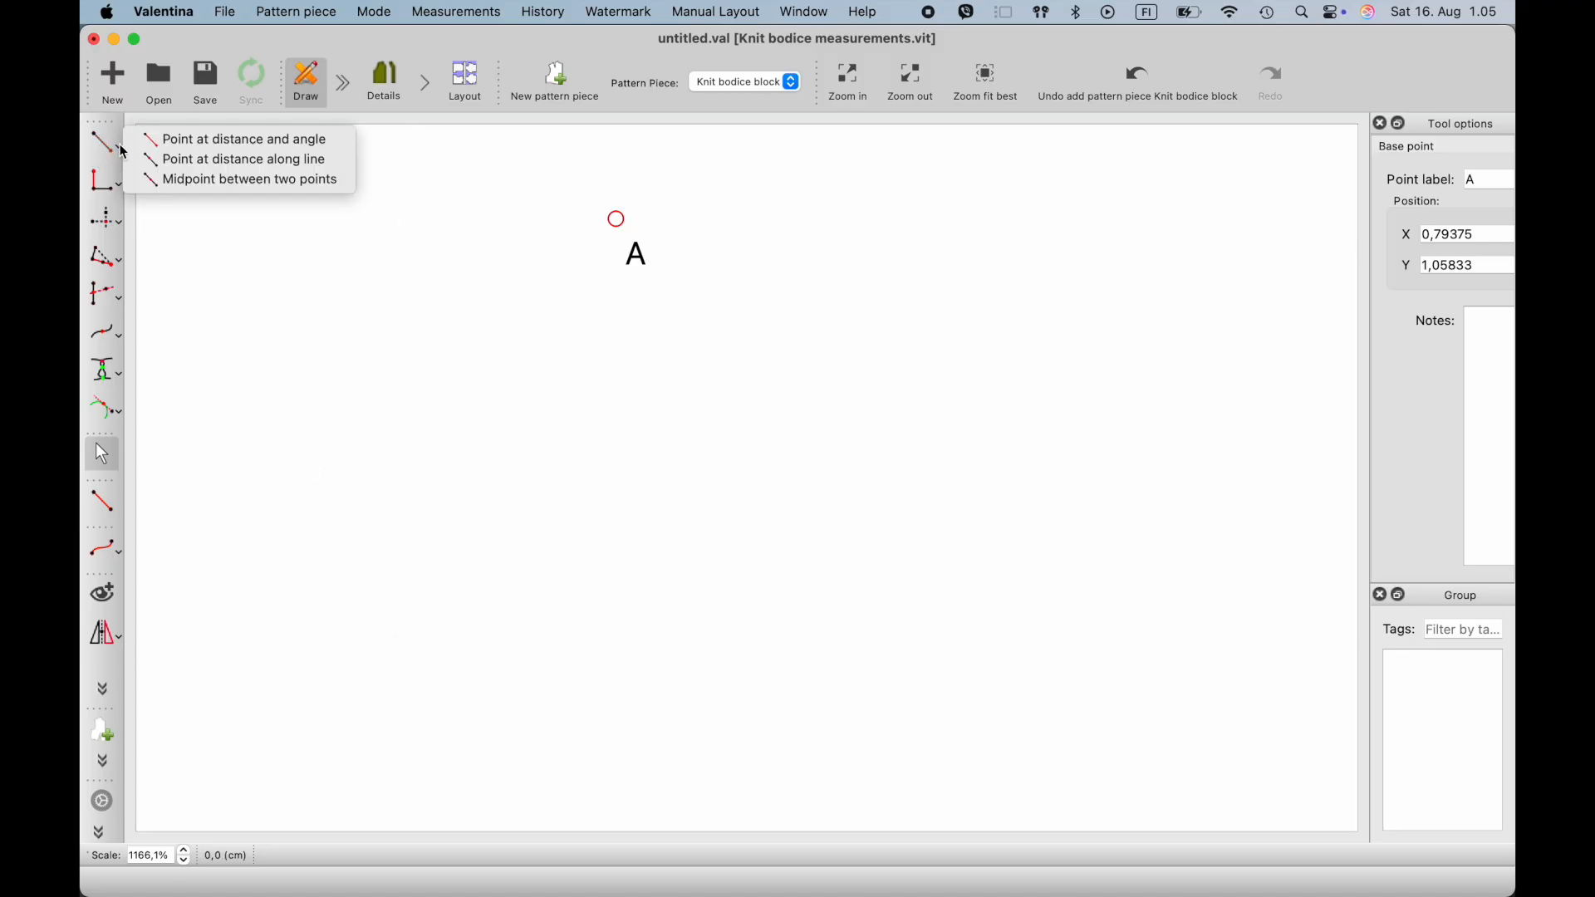
left_click(171, 139)
left_click(616, 220)
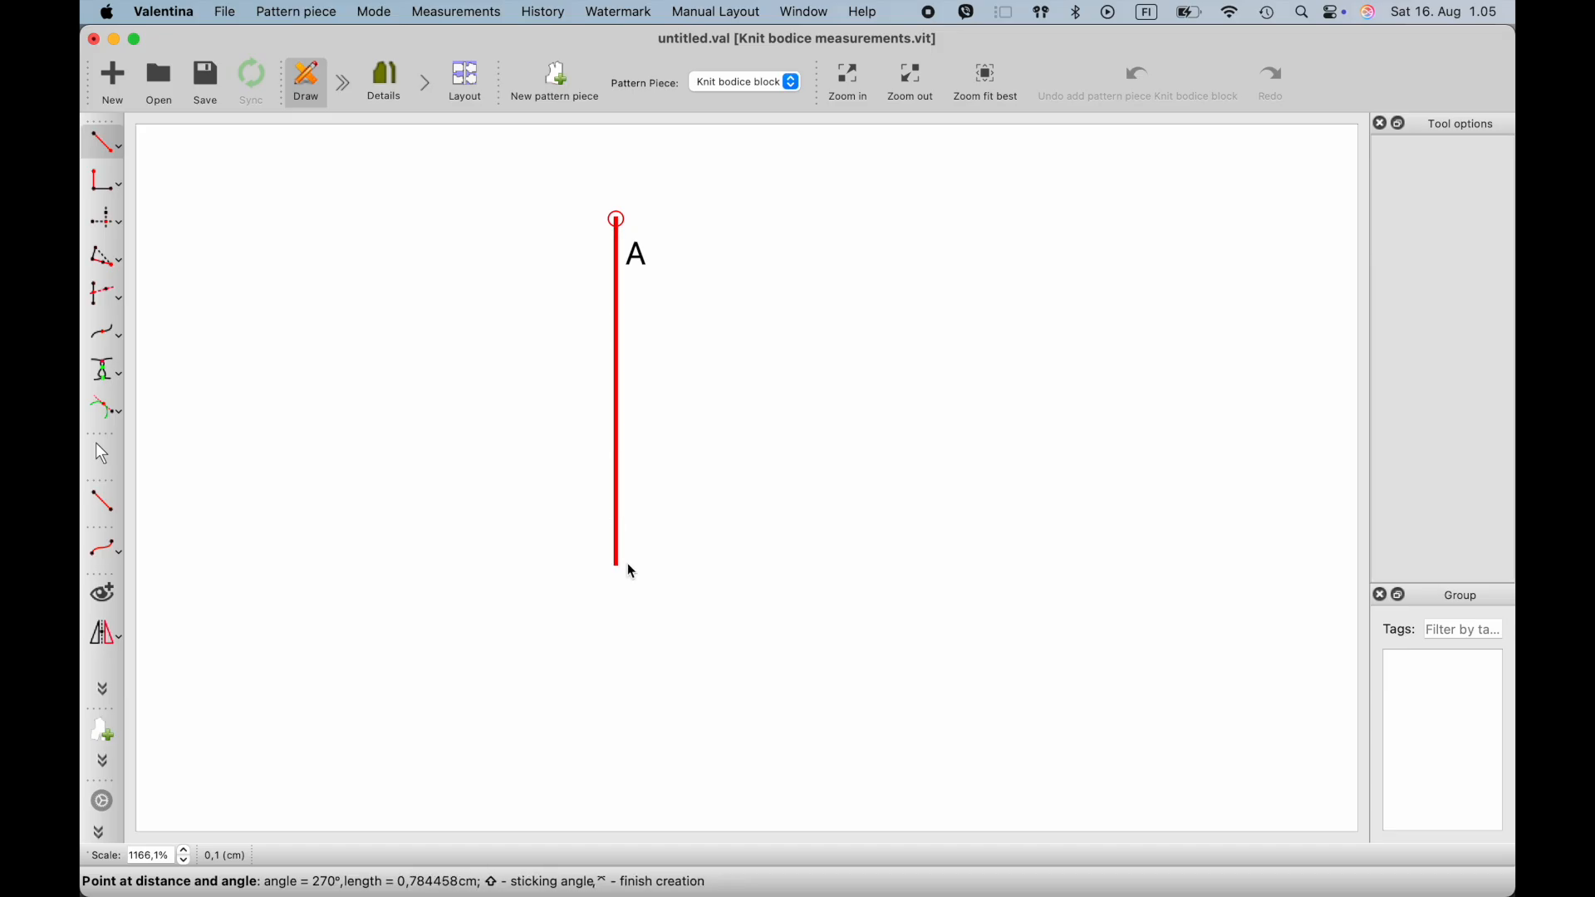
left_click(625, 565)
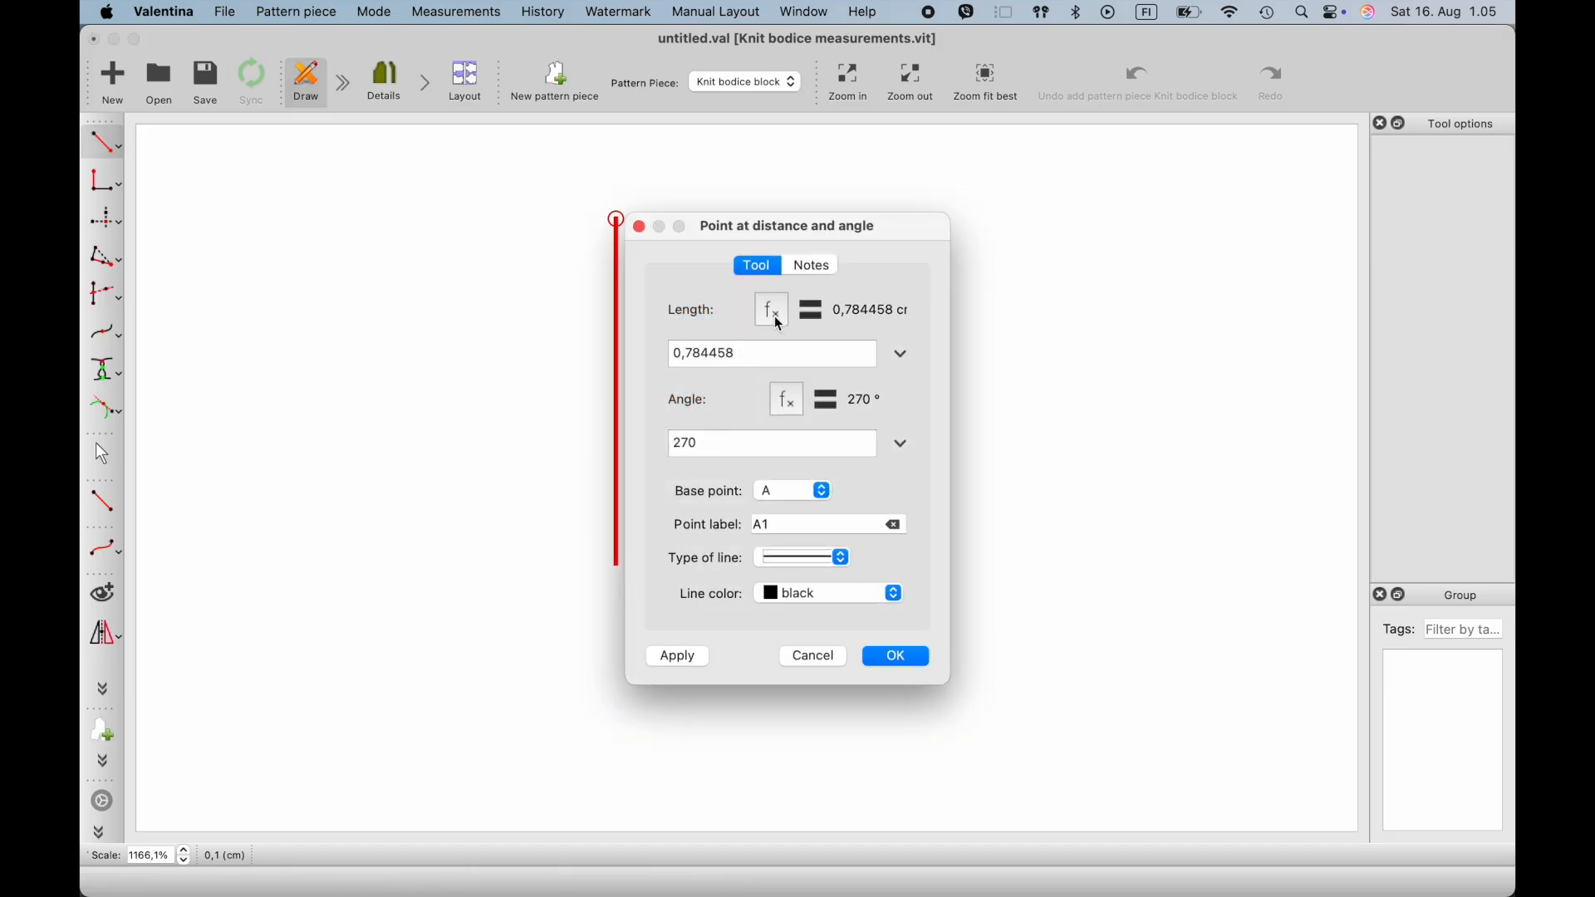
left_click(779, 324)
left_click(792, 395)
type("a")
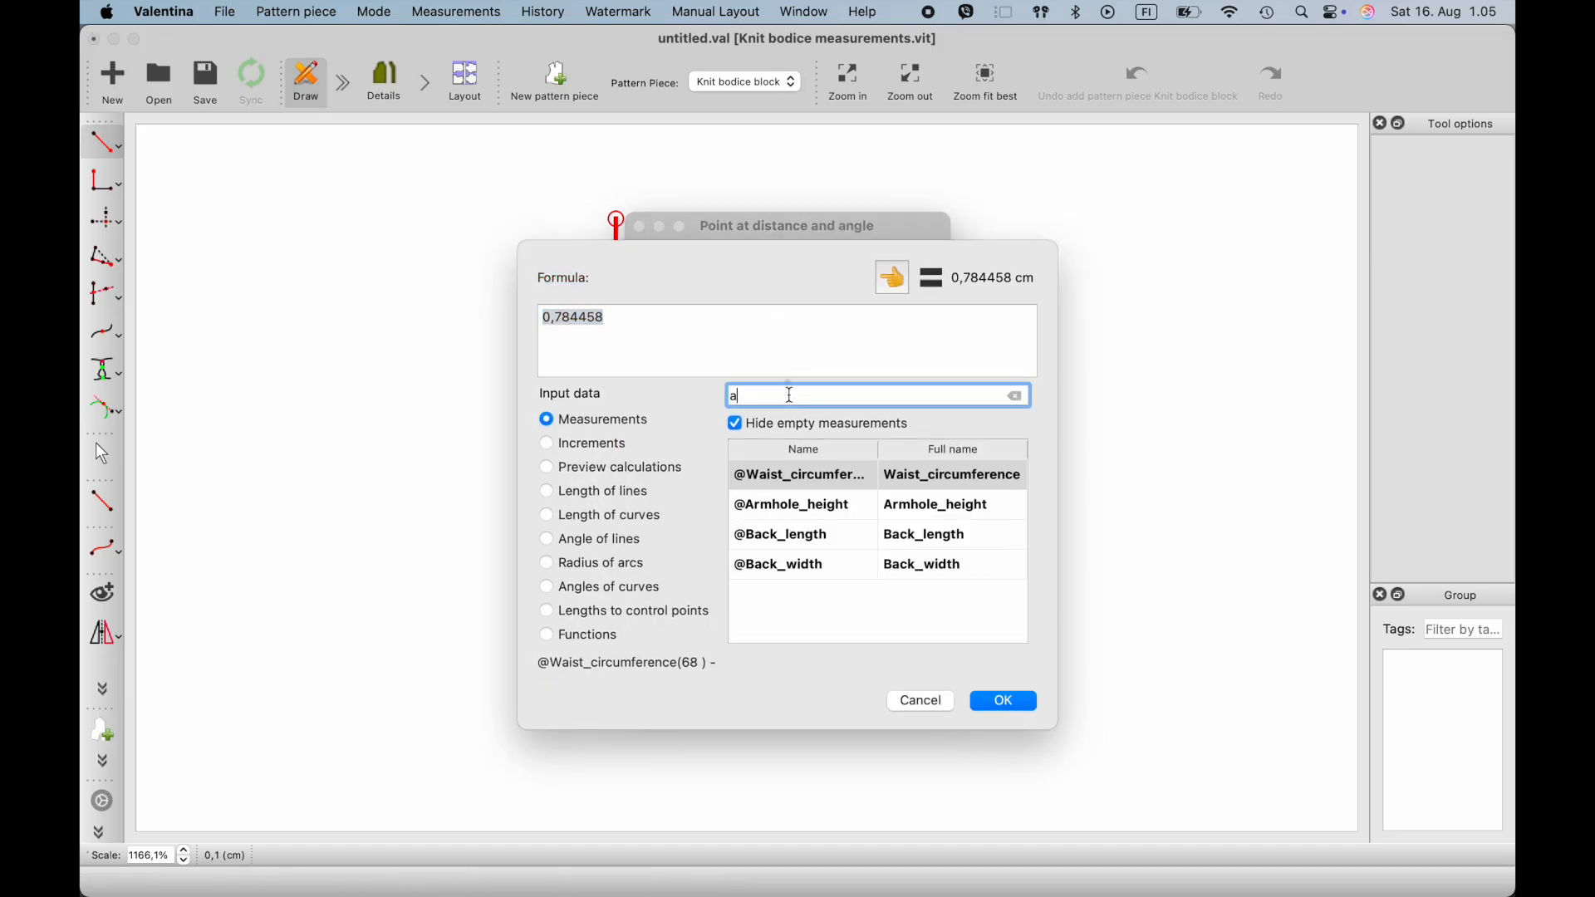
type("r")
left_click(830, 476)
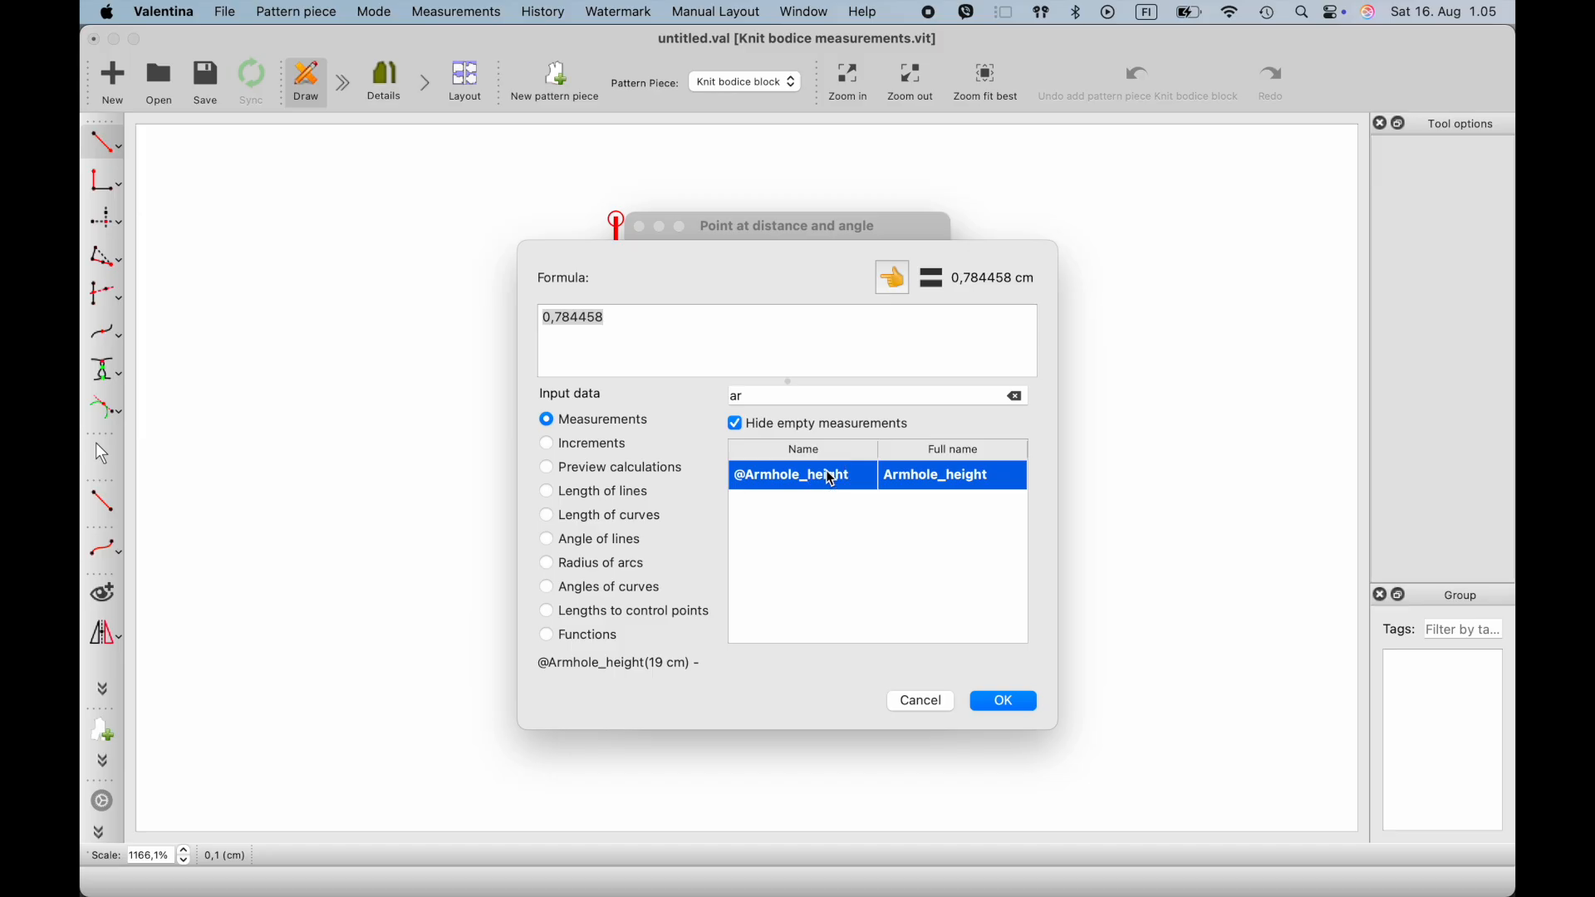
left_click(903, 290)
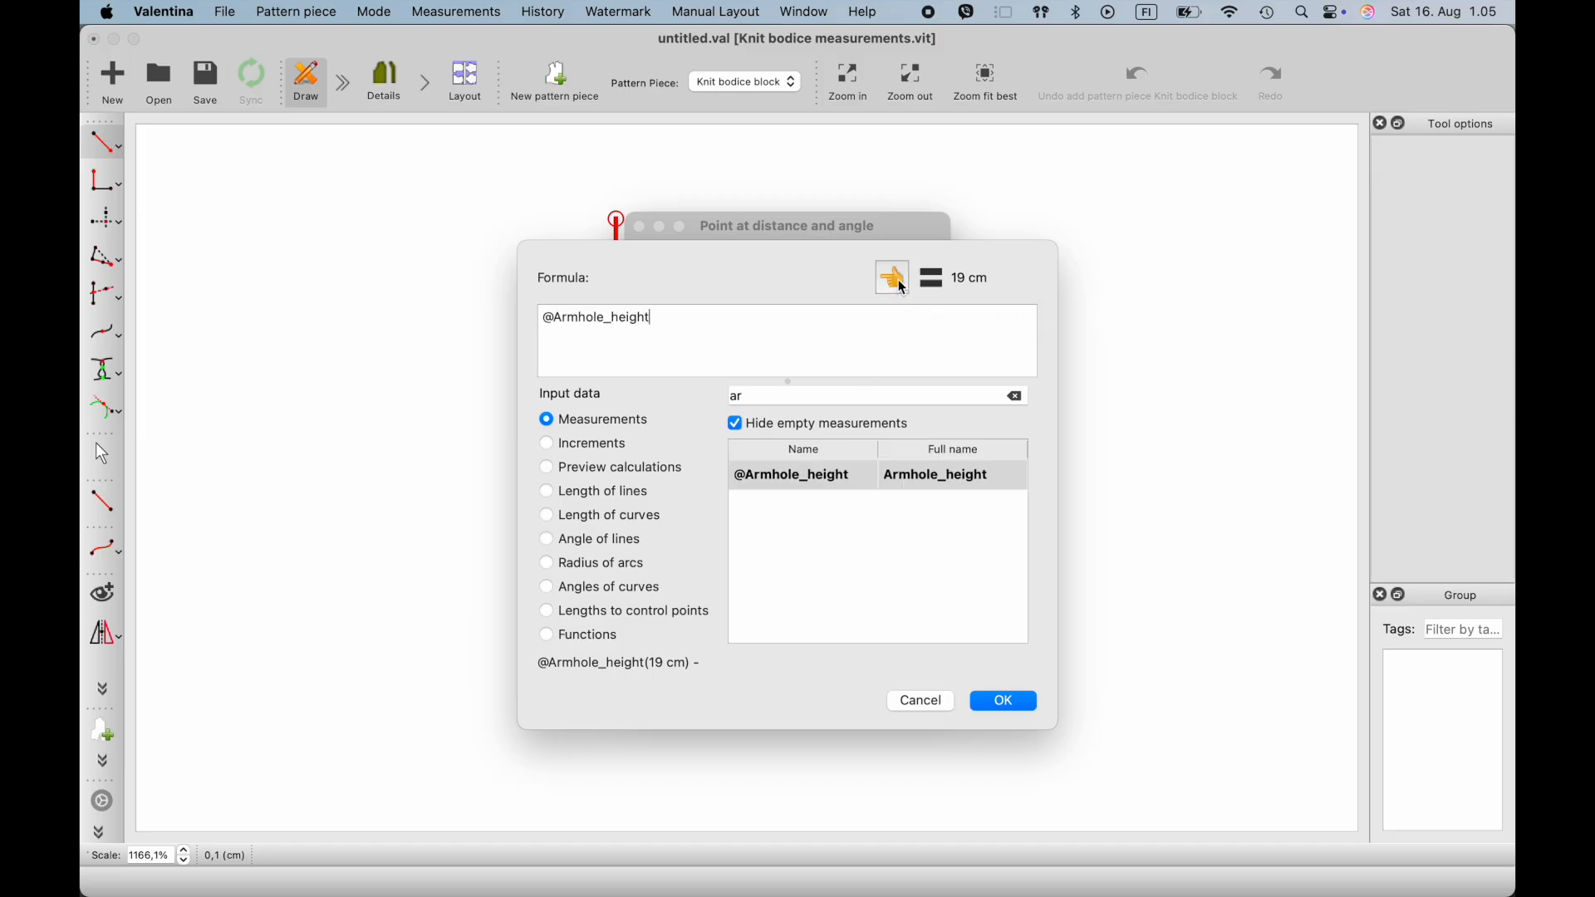
left_click(1002, 702)
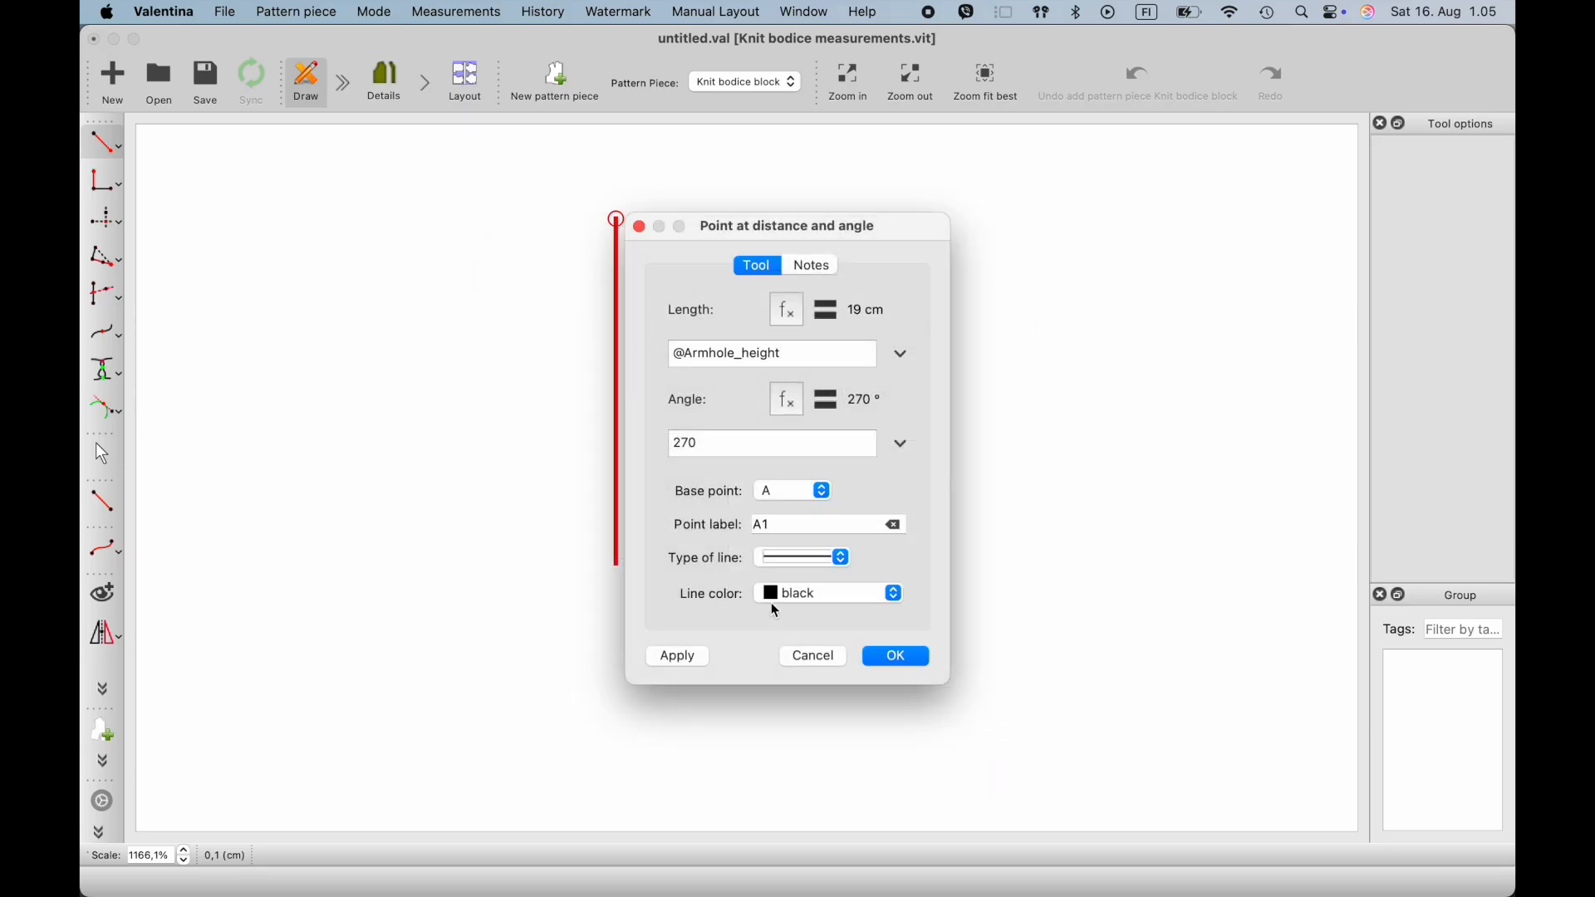
left_click(877, 661)
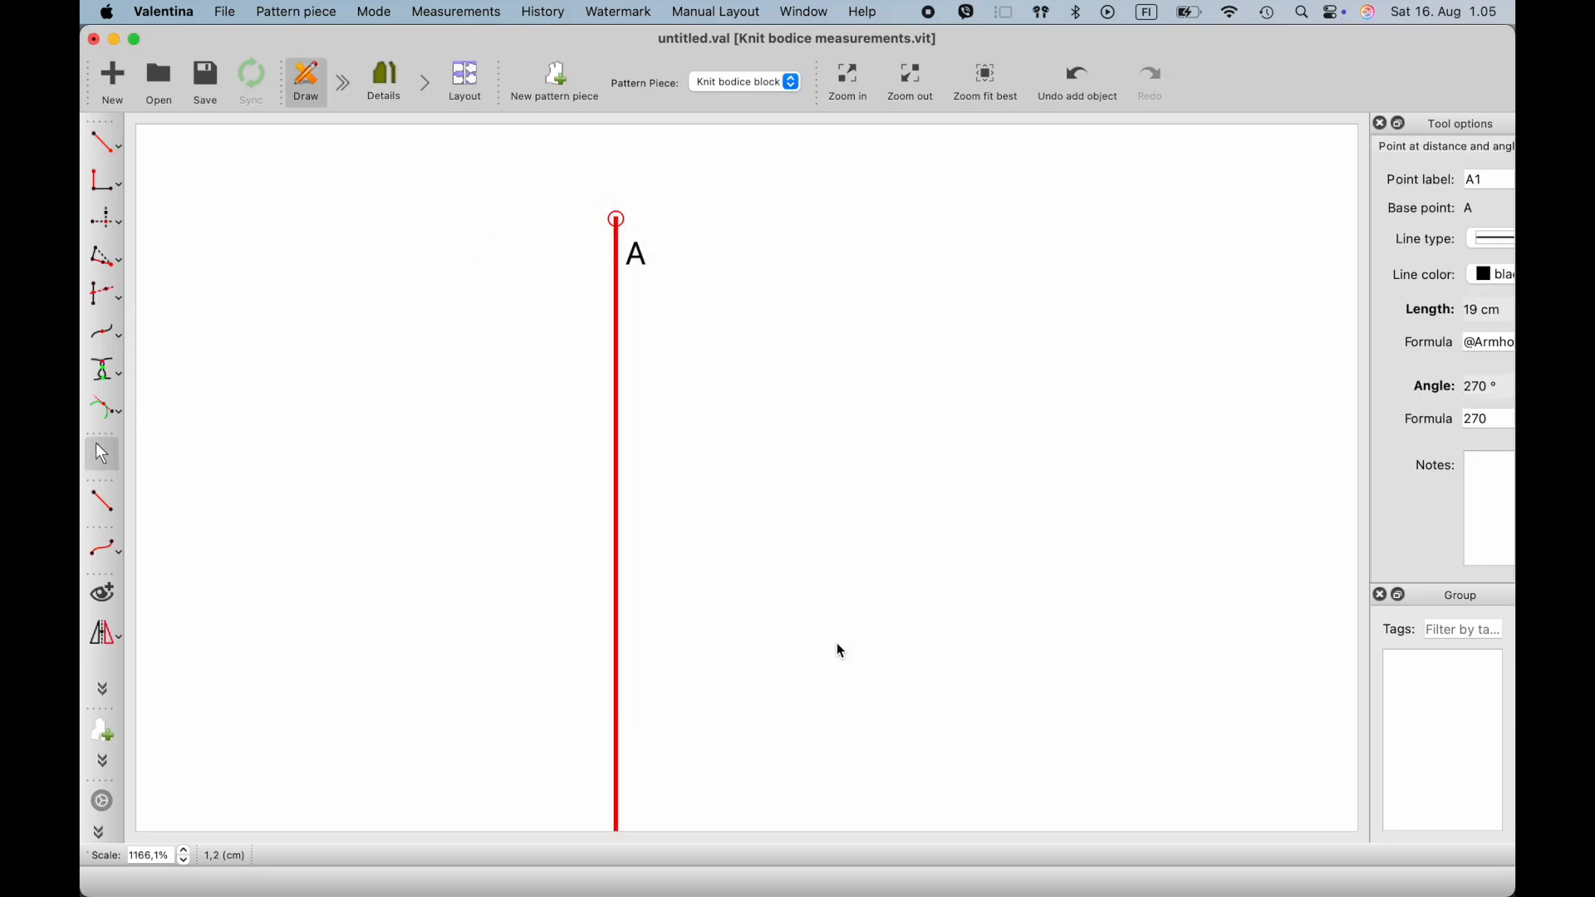
- Fit the whole line from A to A1 in the drawing view
left_click(245, 13)
mouse_move(296, 12)
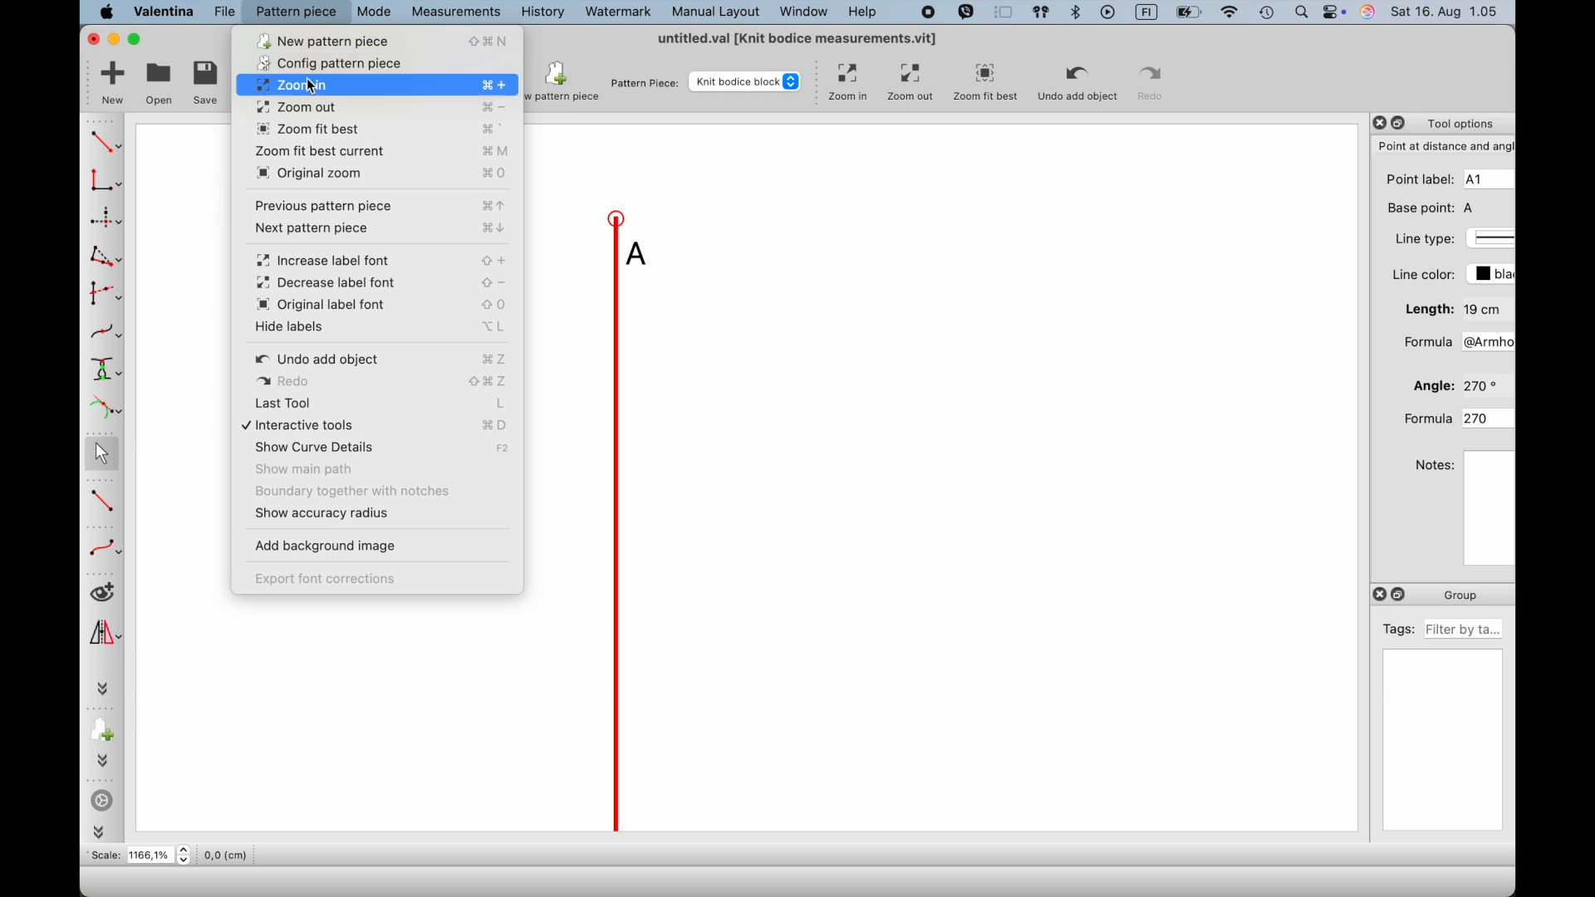
left_click(323, 136)
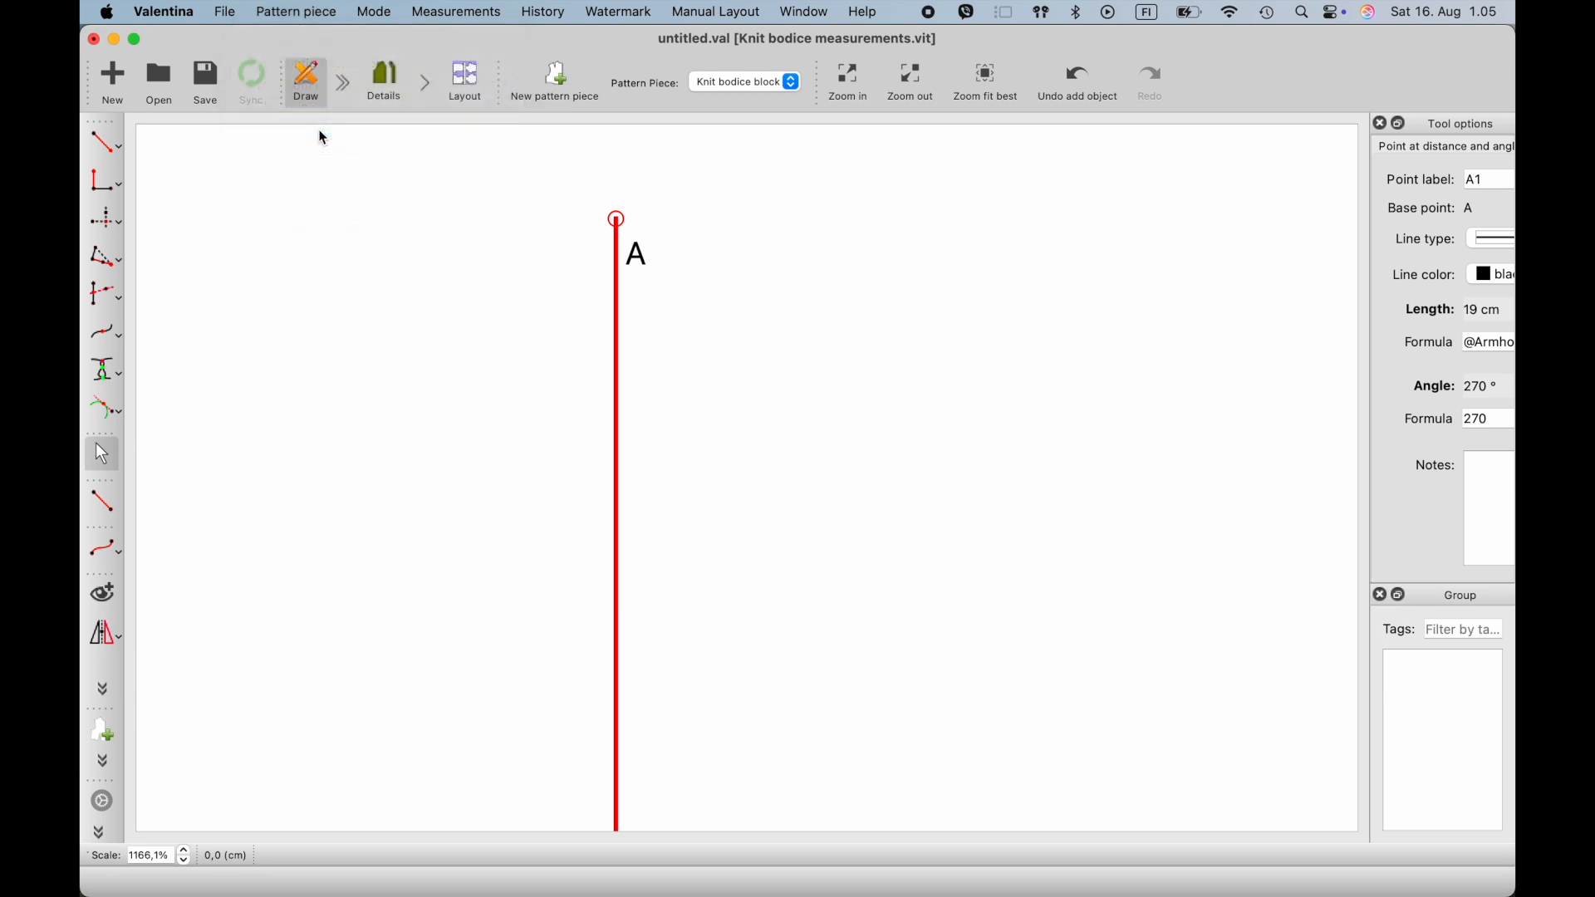
scroll(394, 280, "down", 1)
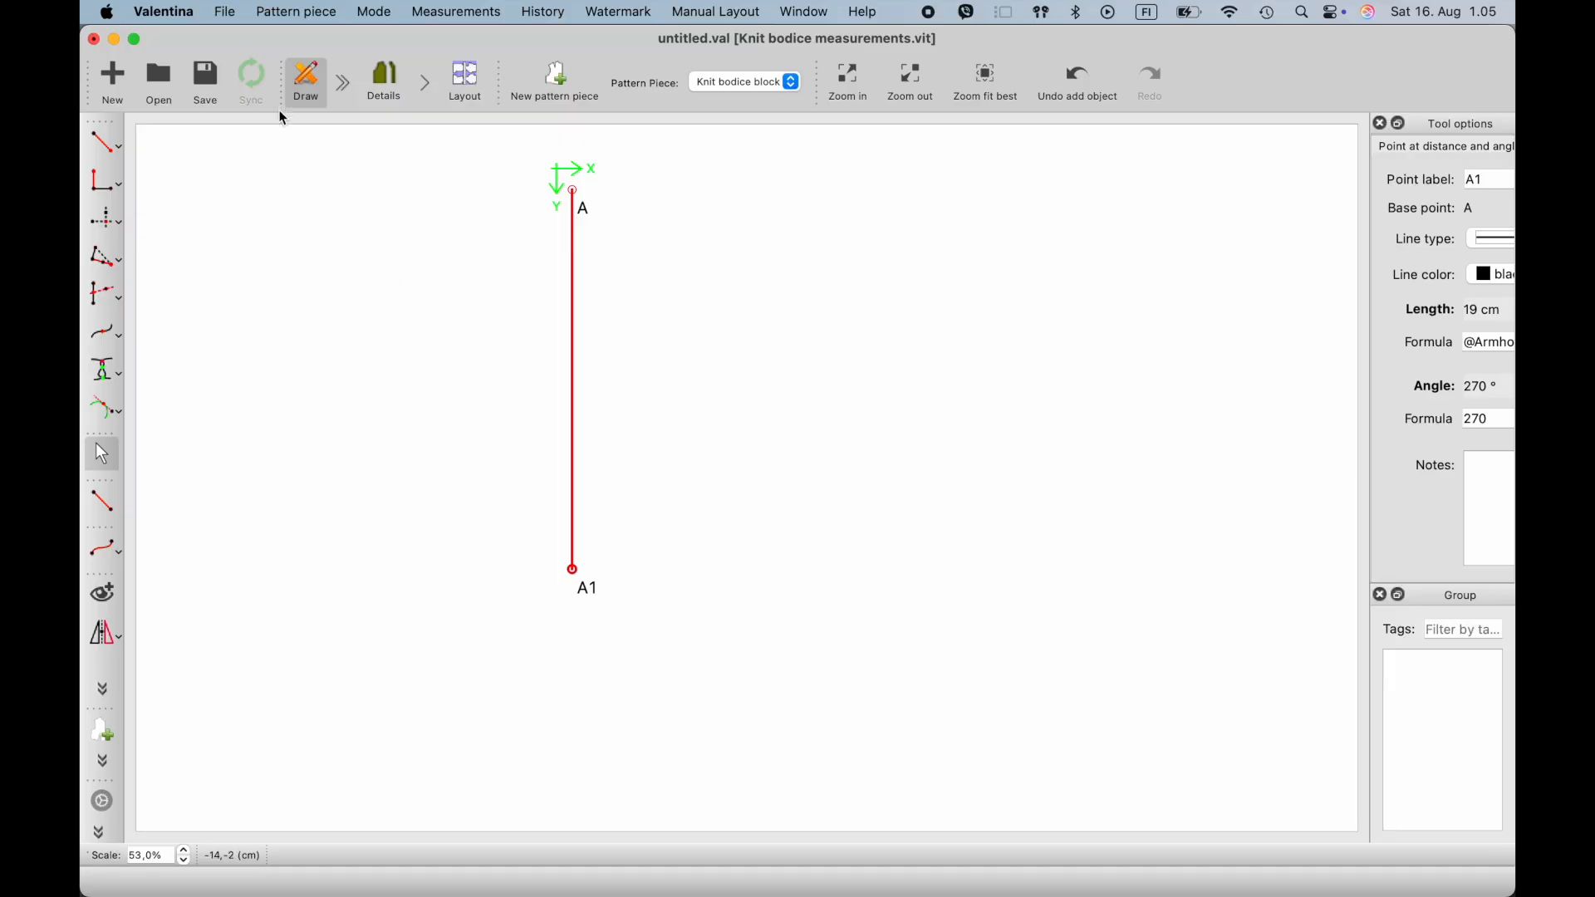
left_click(120, 148)
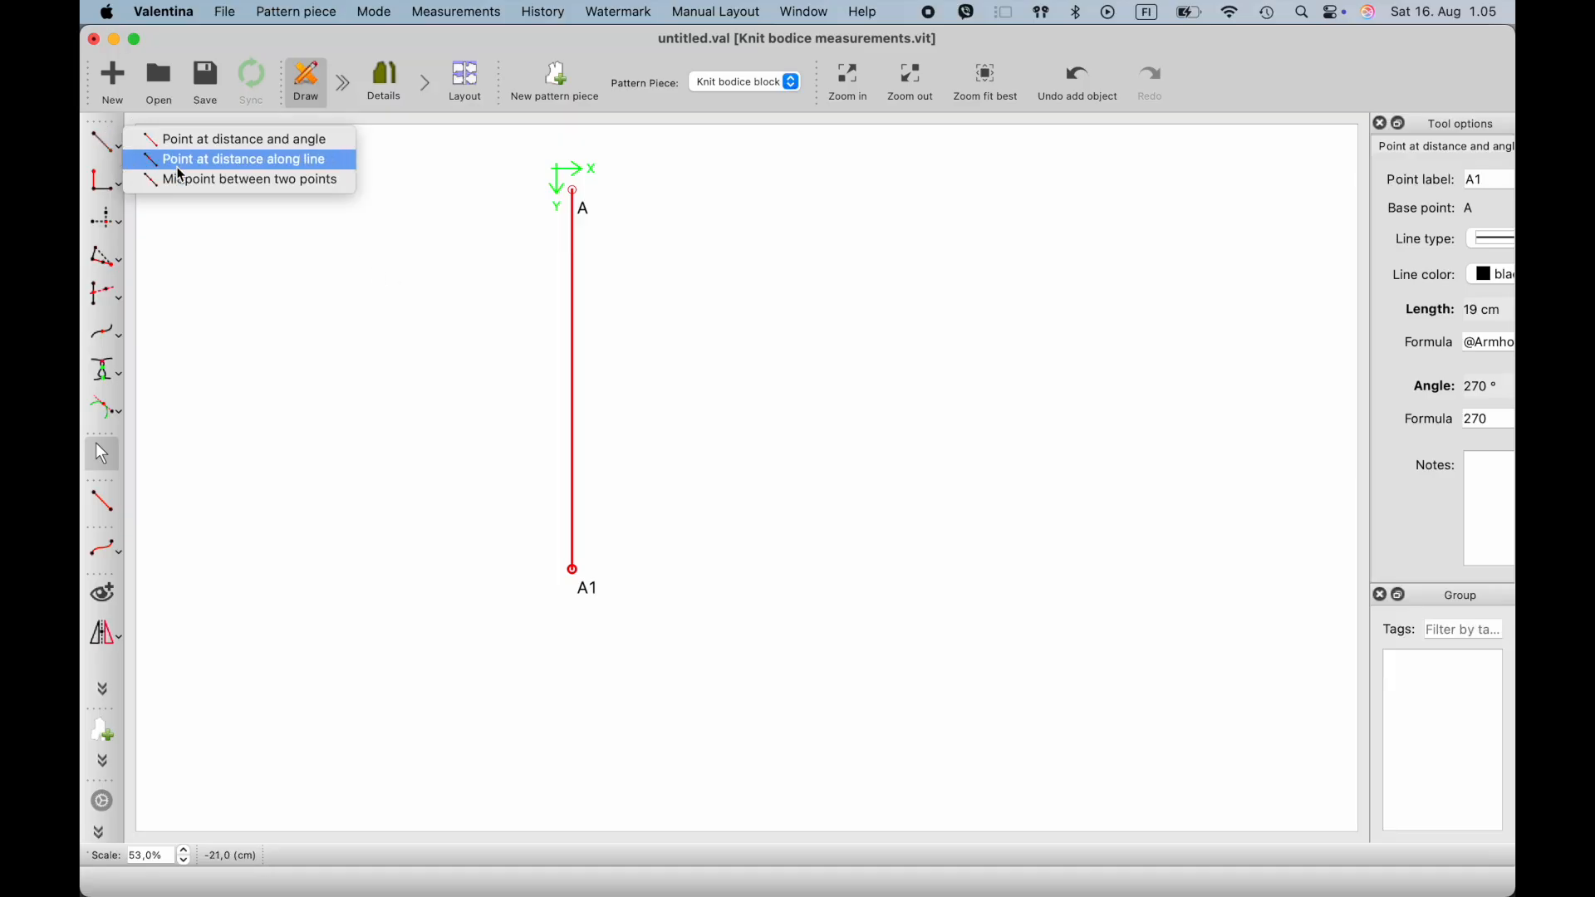
left_click(158, 161)
left_click(579, 208)
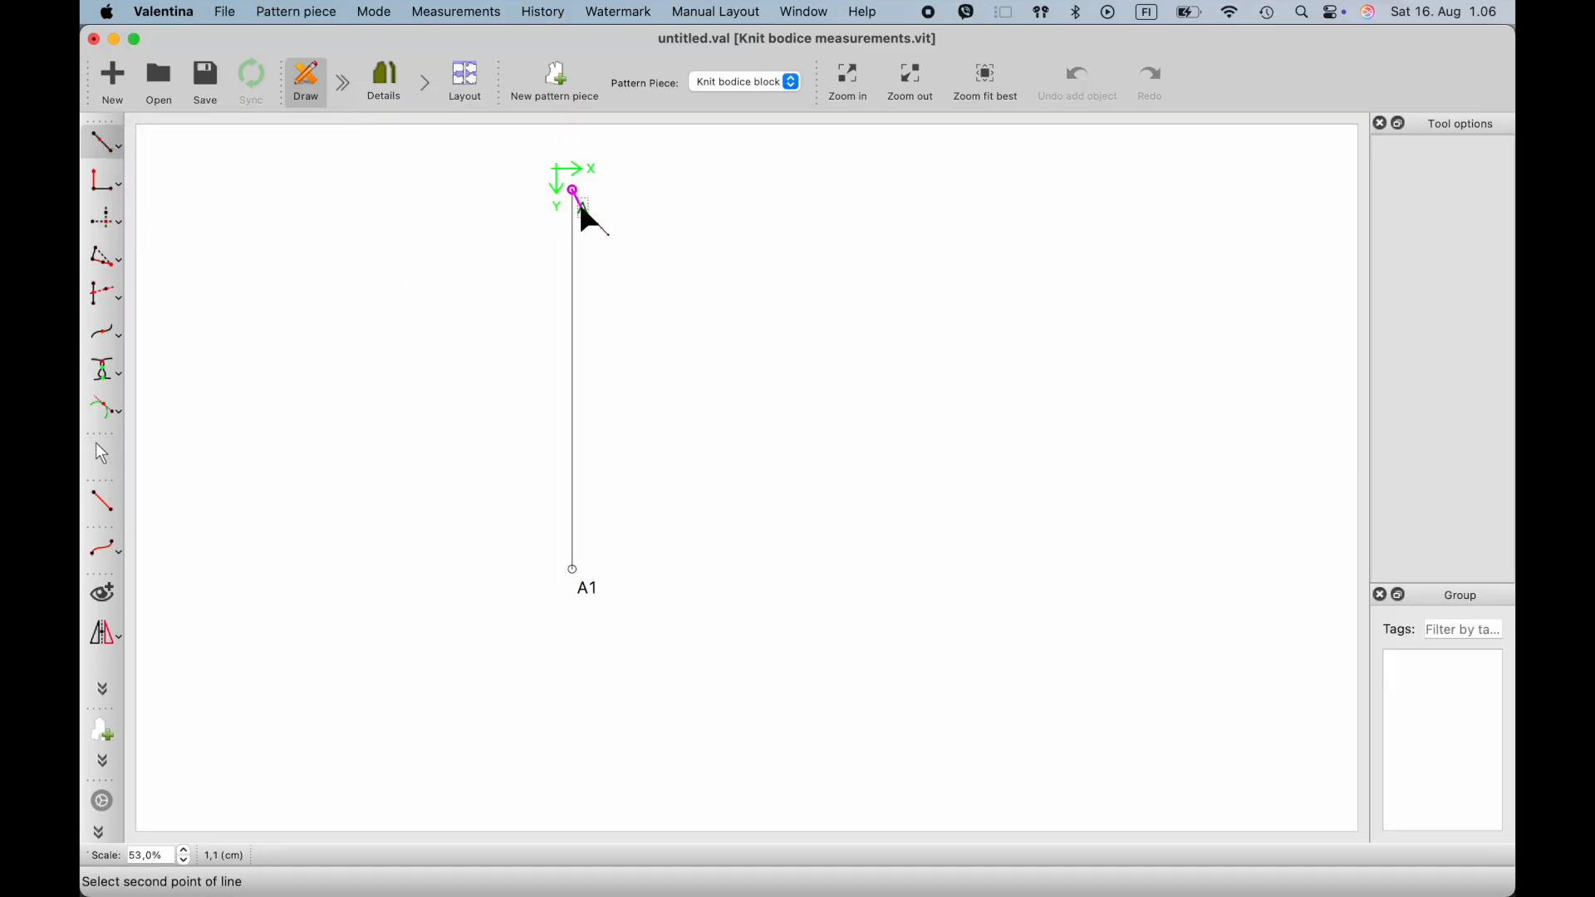
left_click(588, 592)
left_click(576, 688)
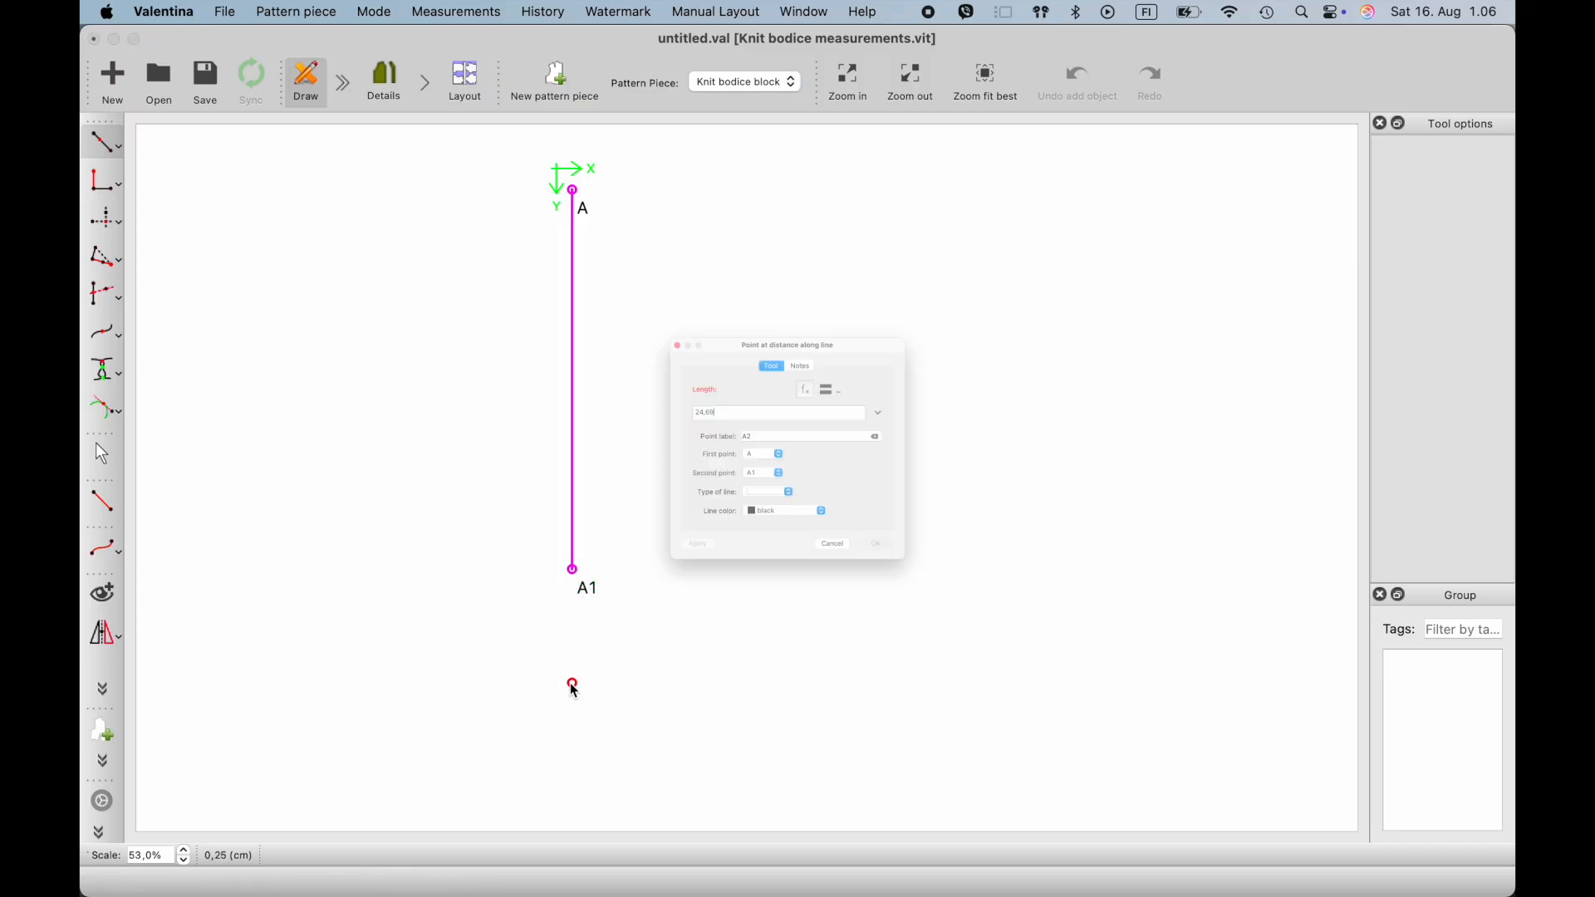
left_click(827, 342)
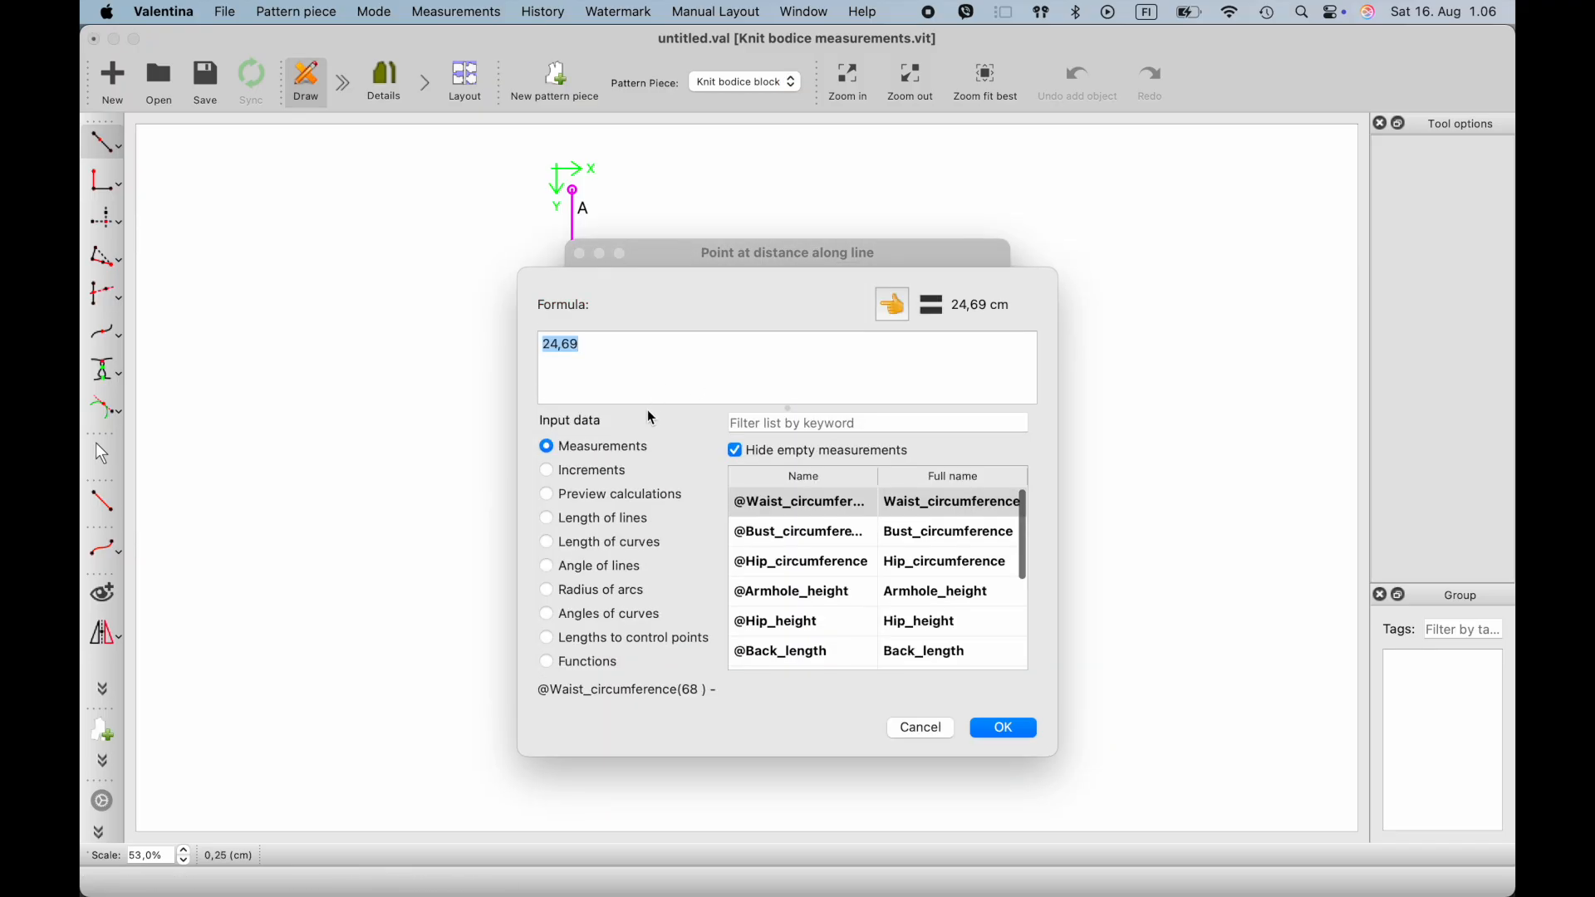
left_click(756, 422)
type("back")
left_click(831, 504)
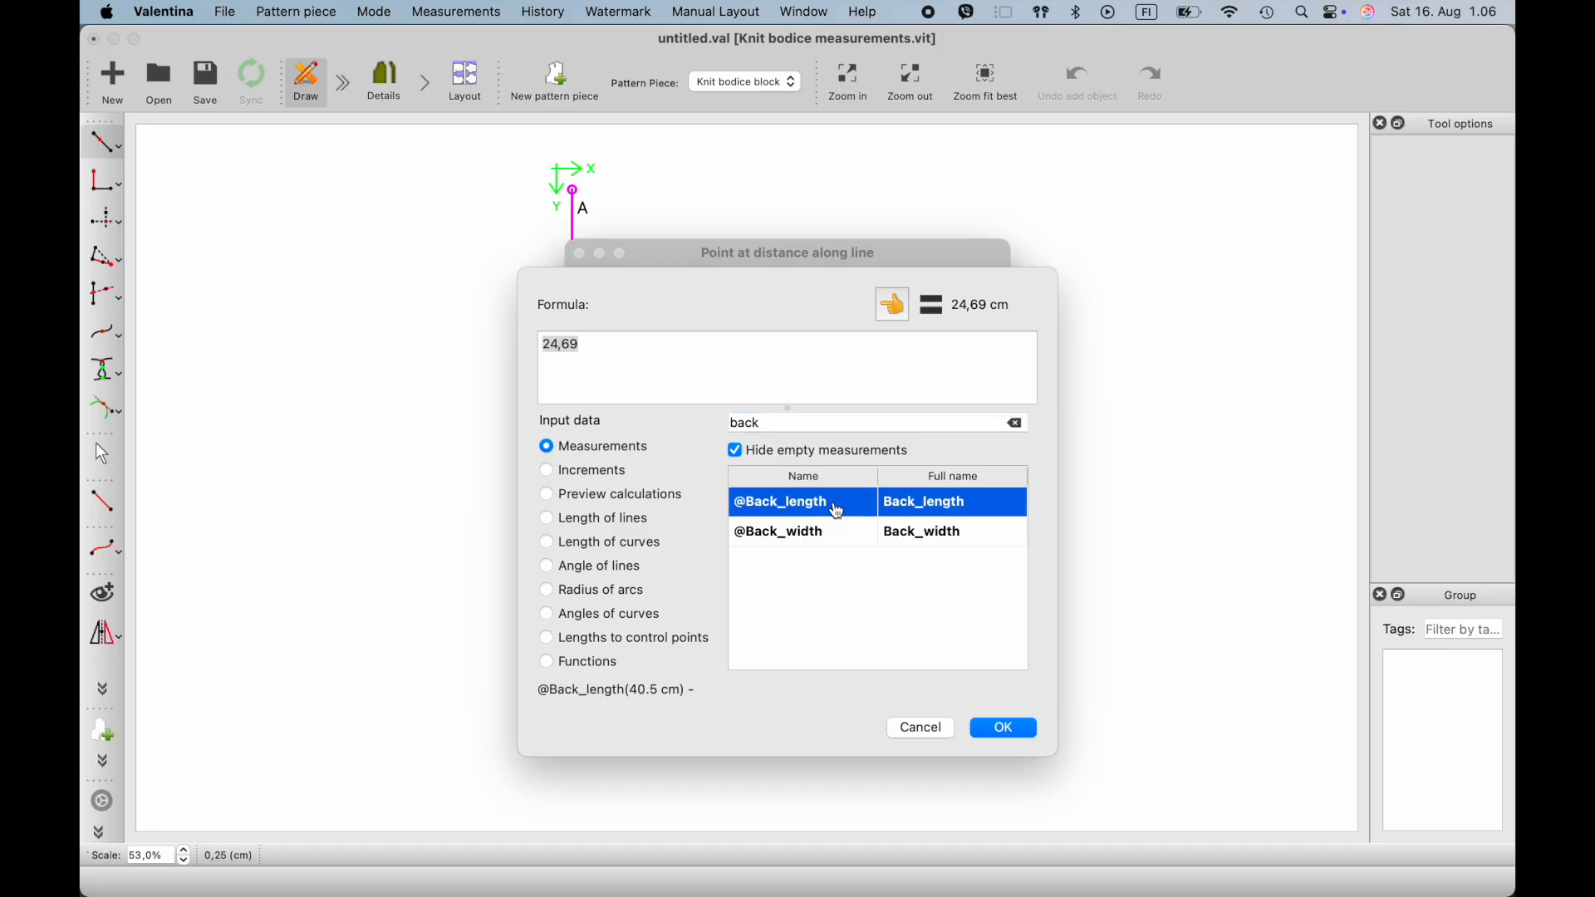
left_click(892, 307)
left_click(1005, 730)
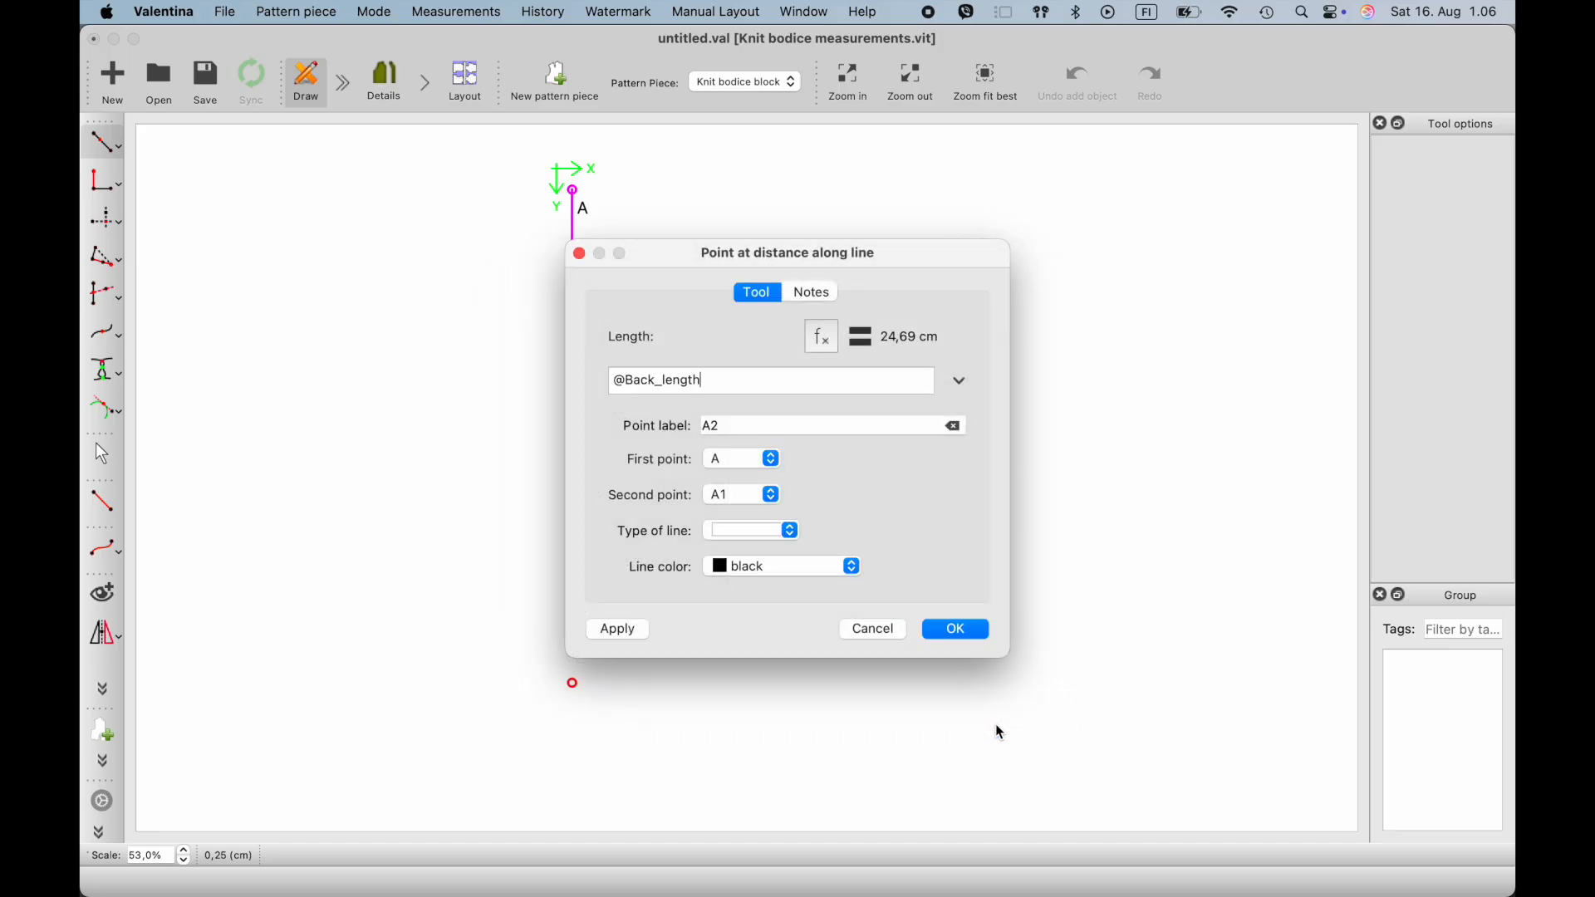
left_click(960, 632)
scroll(800, 561, "down", 4)
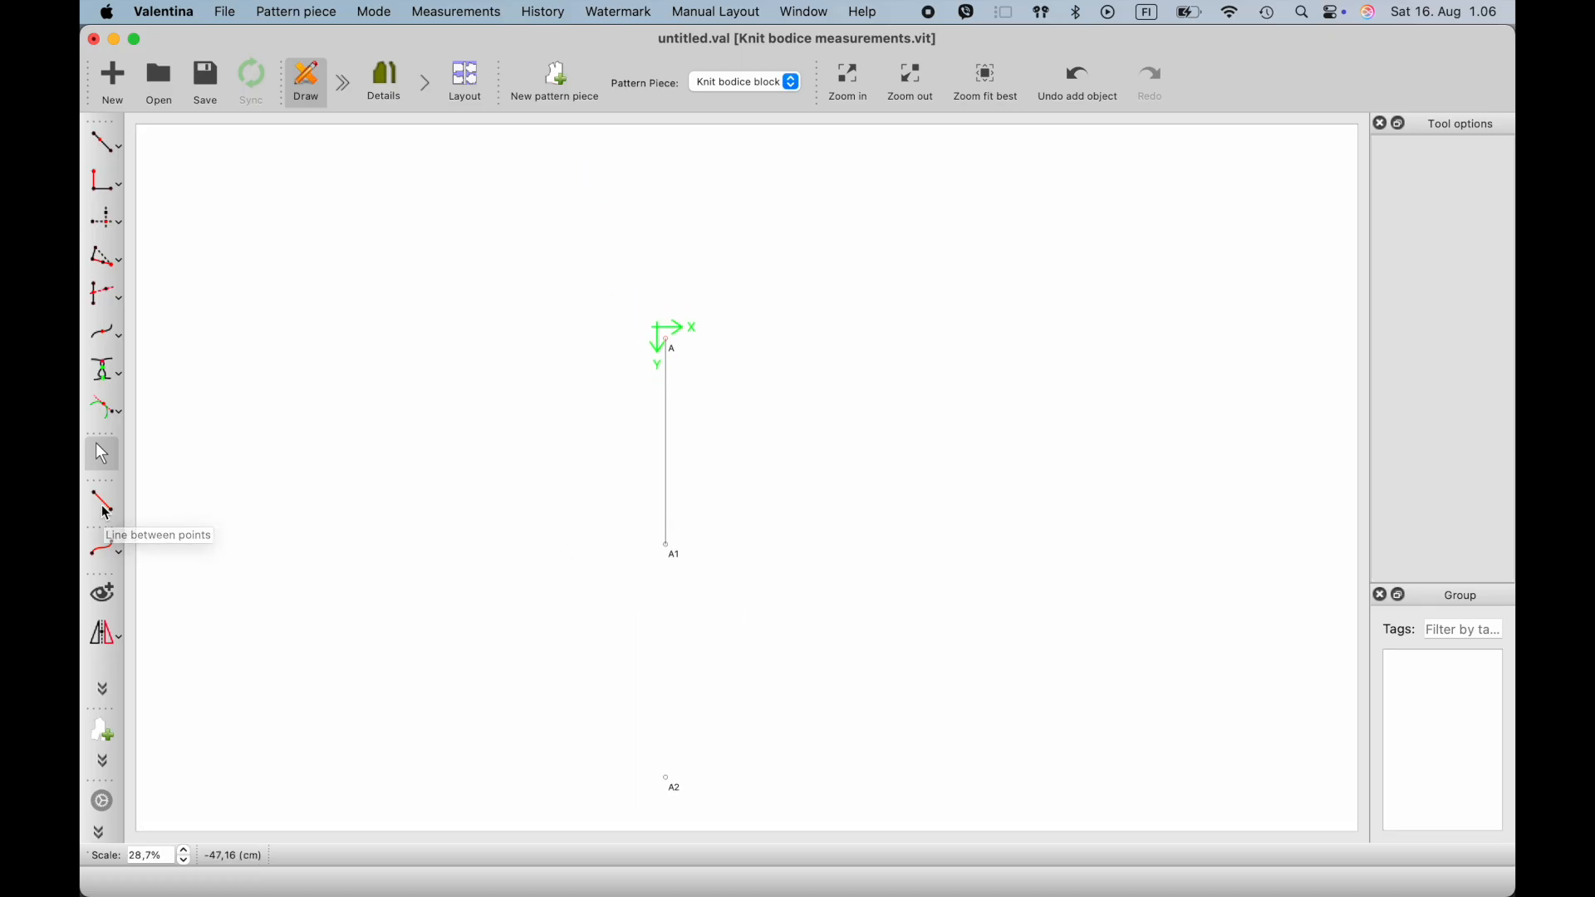
left_click(115, 145)
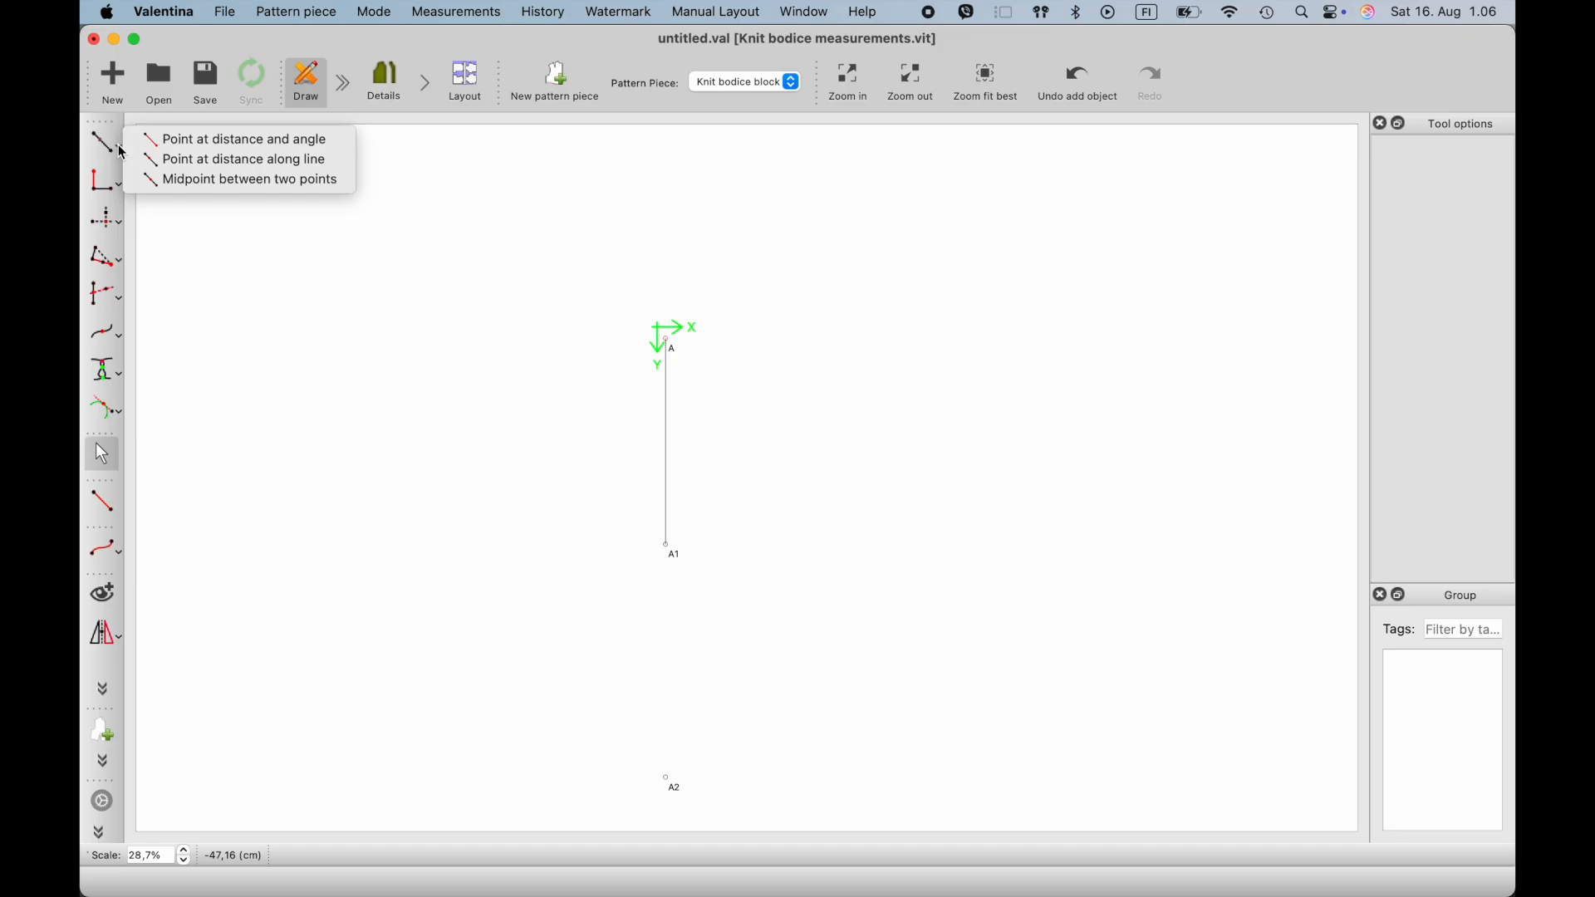
left_click(173, 159)
left_click(676, 356)
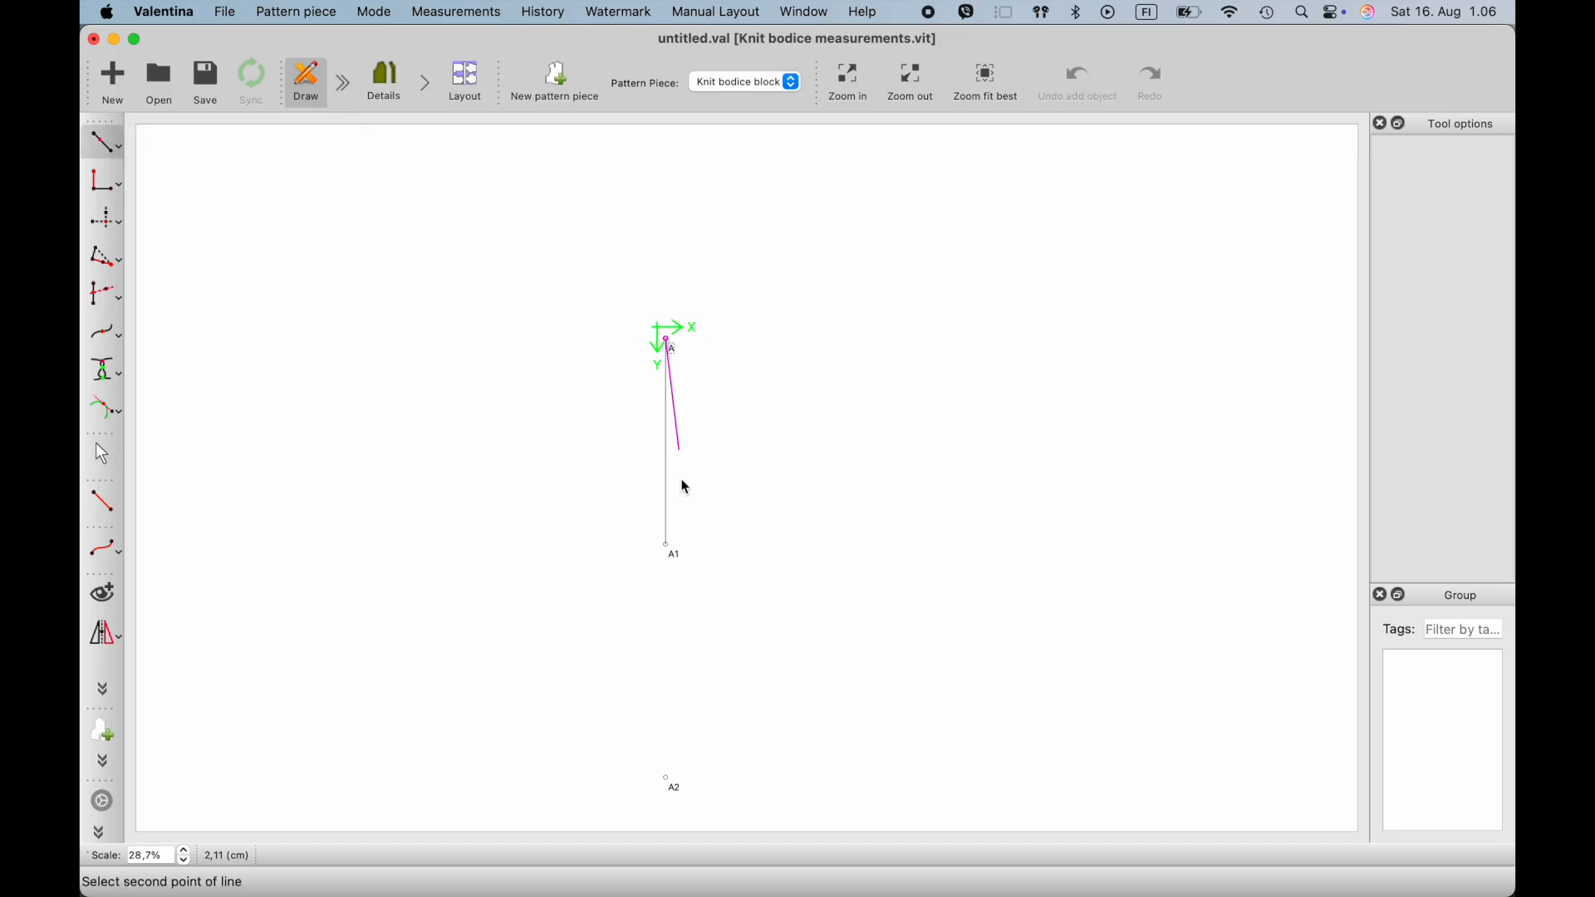
left_click(673, 555)
left_click(685, 615)
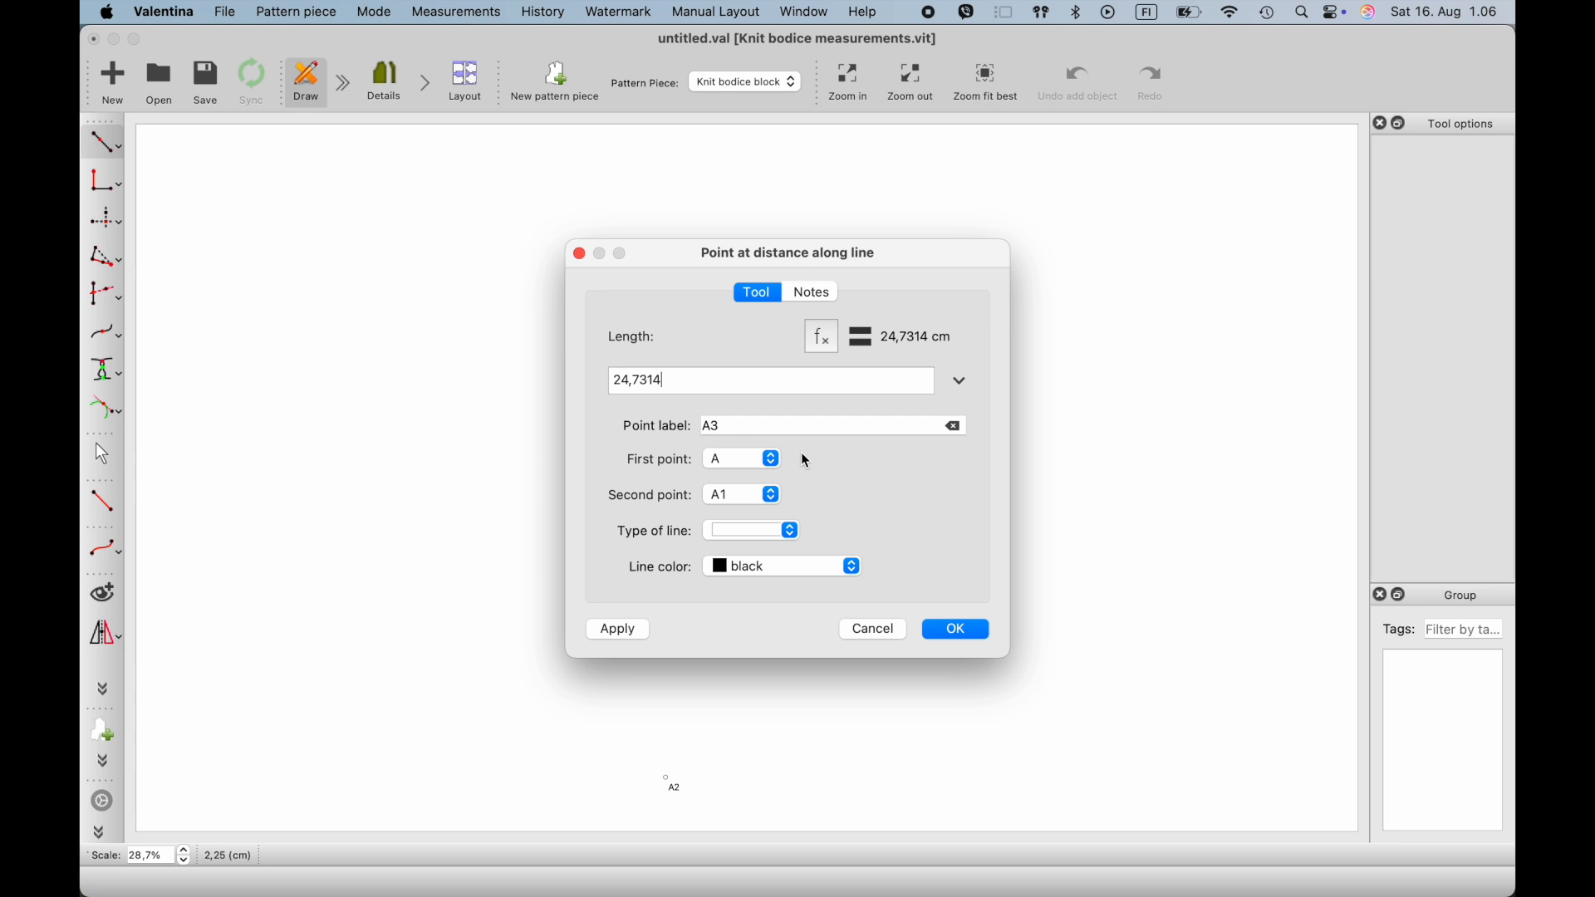
left_click(823, 332)
left_click(761, 425)
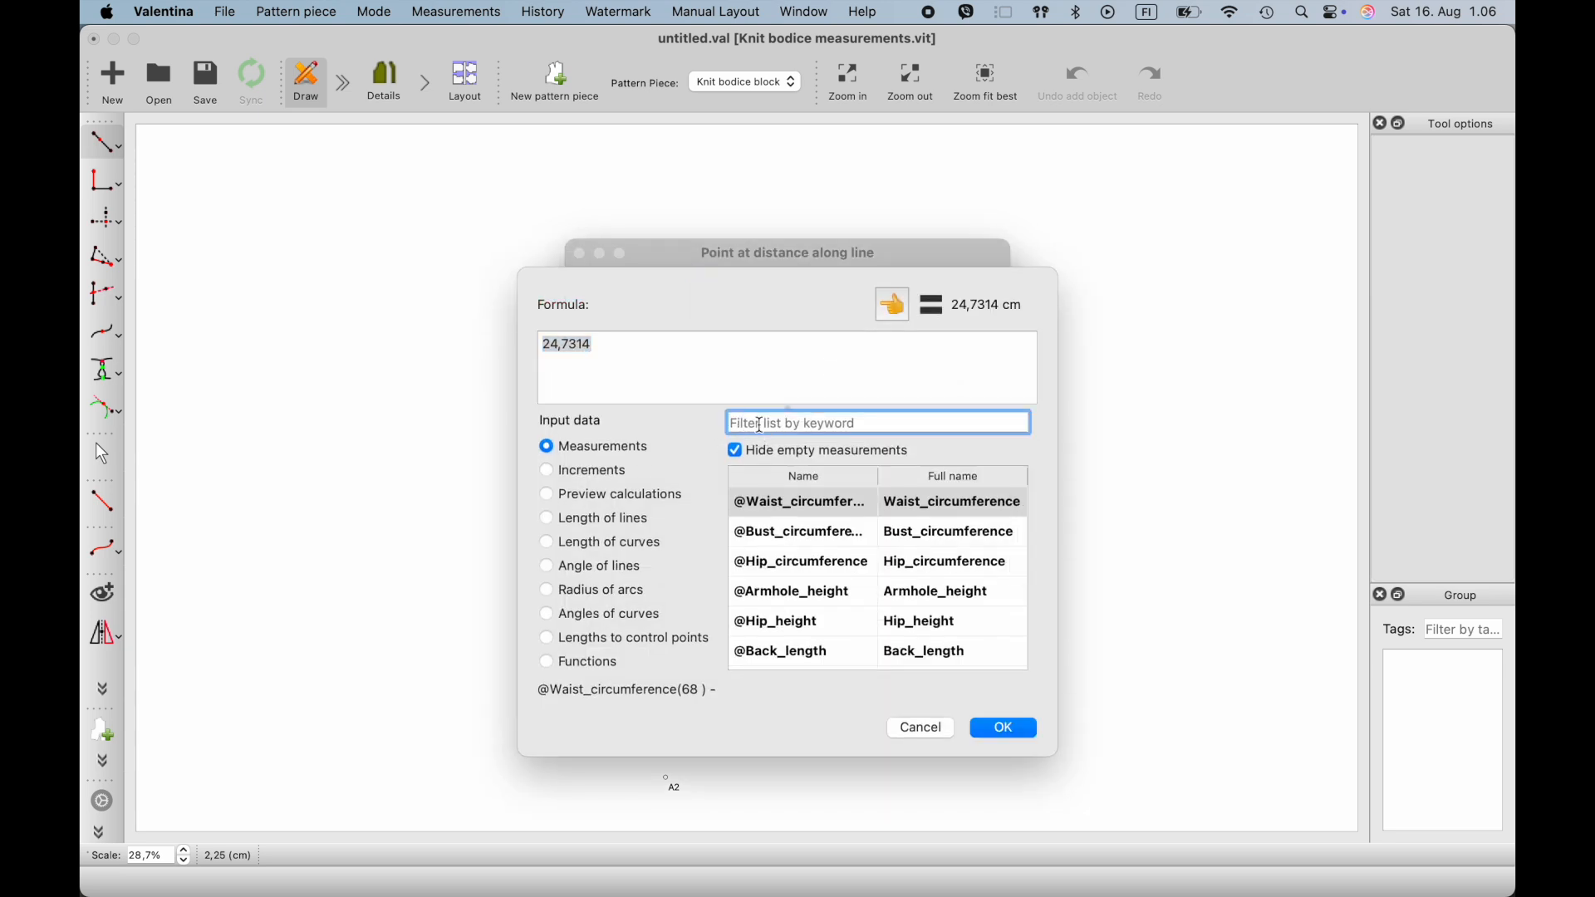
type("hip")
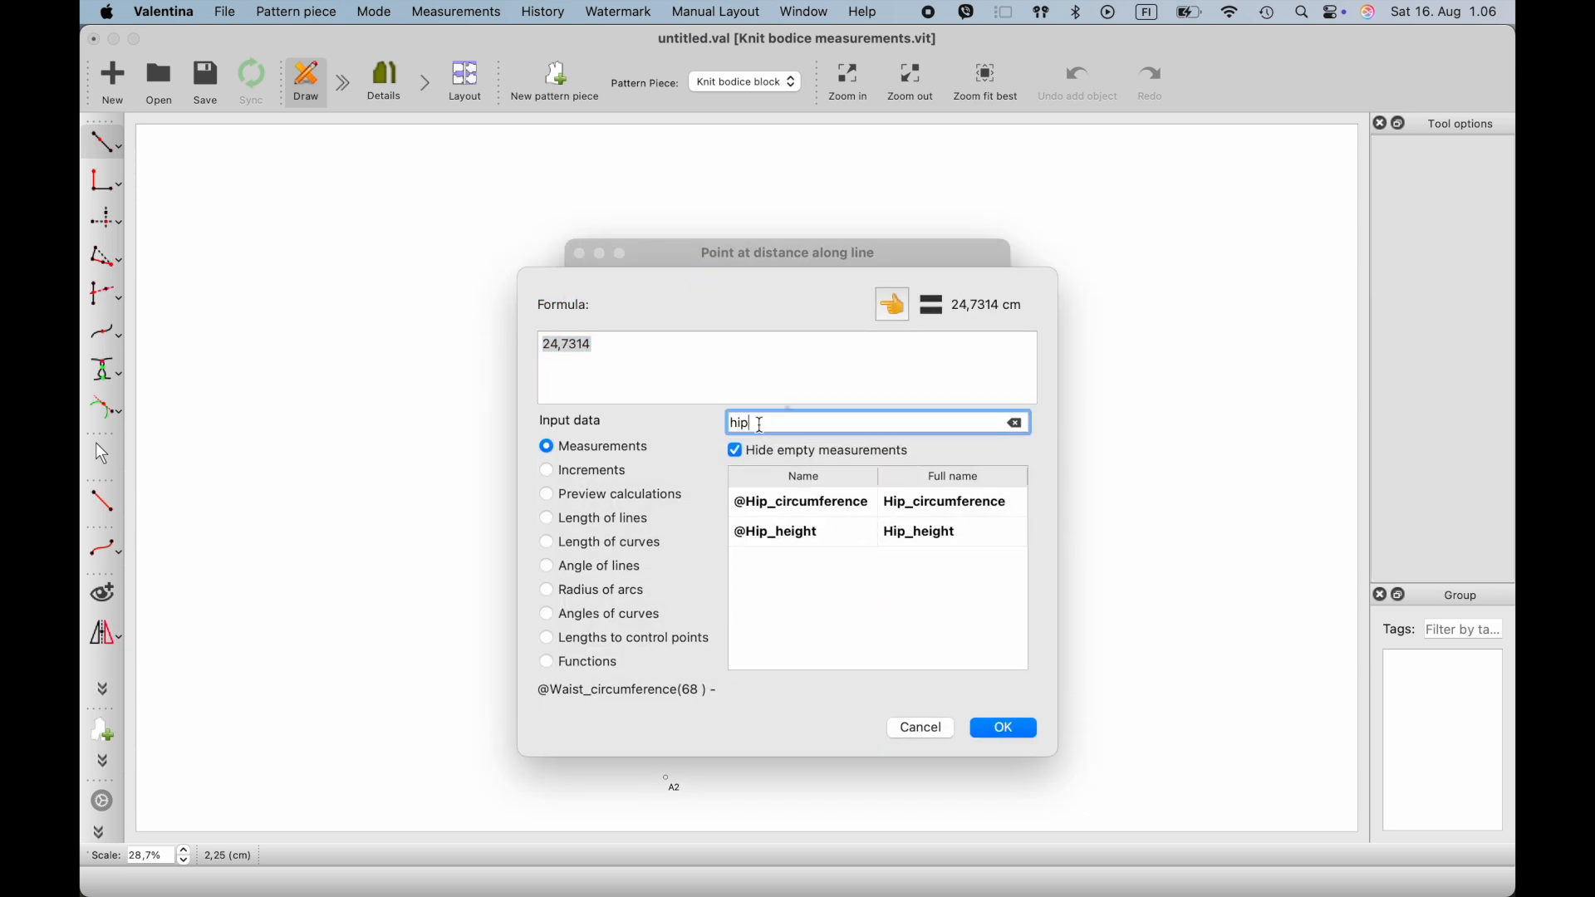
left_click(834, 531)
left_click(893, 305)
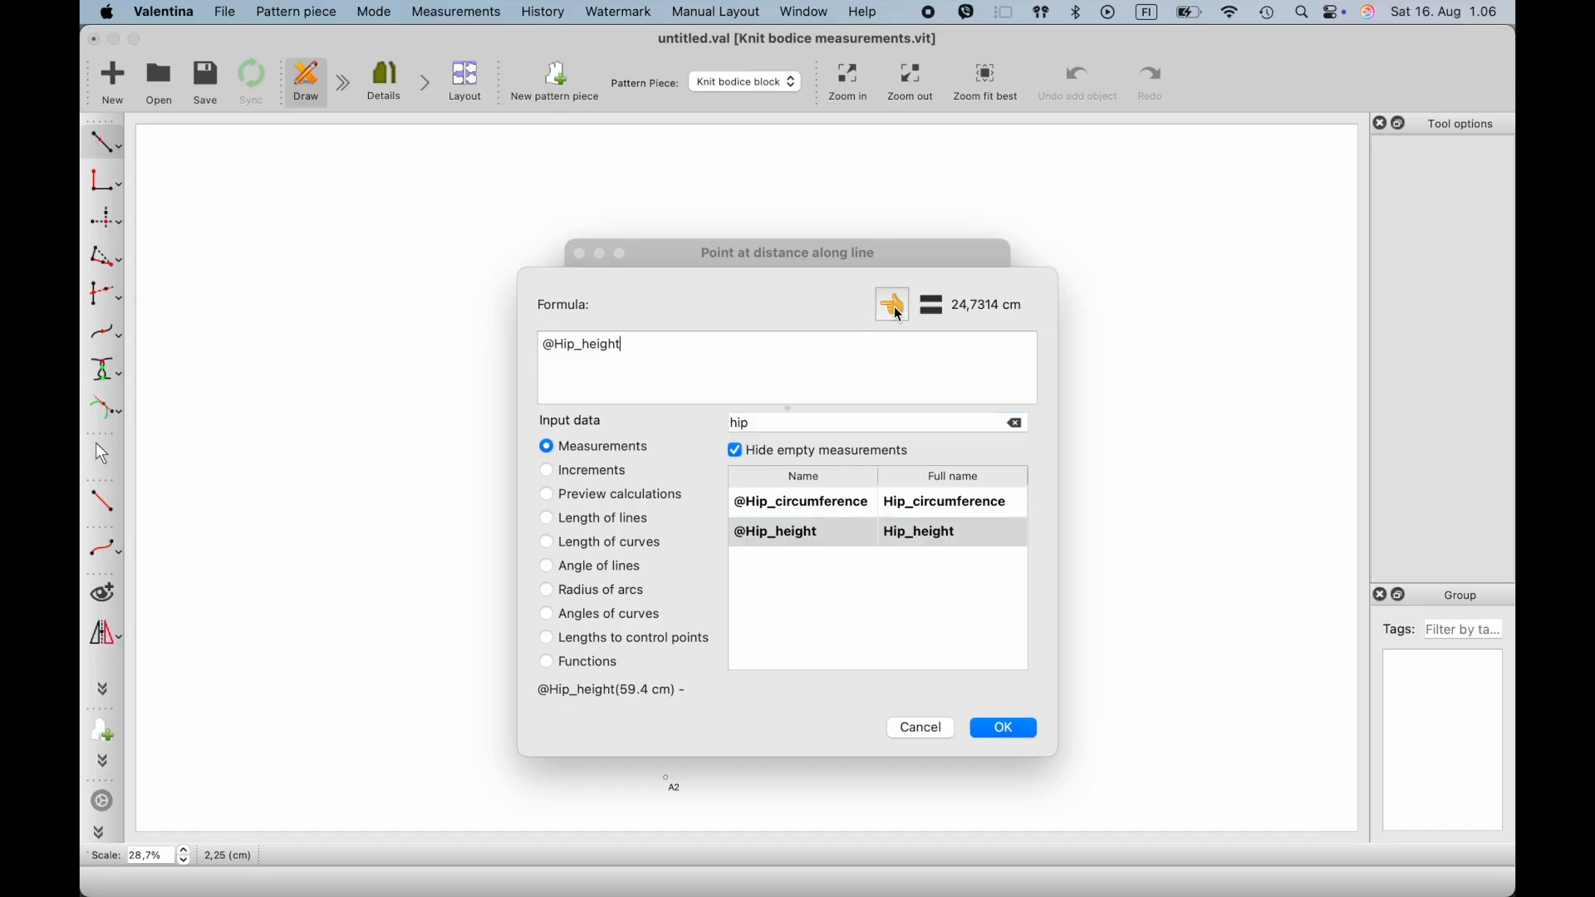
left_click(1007, 732)
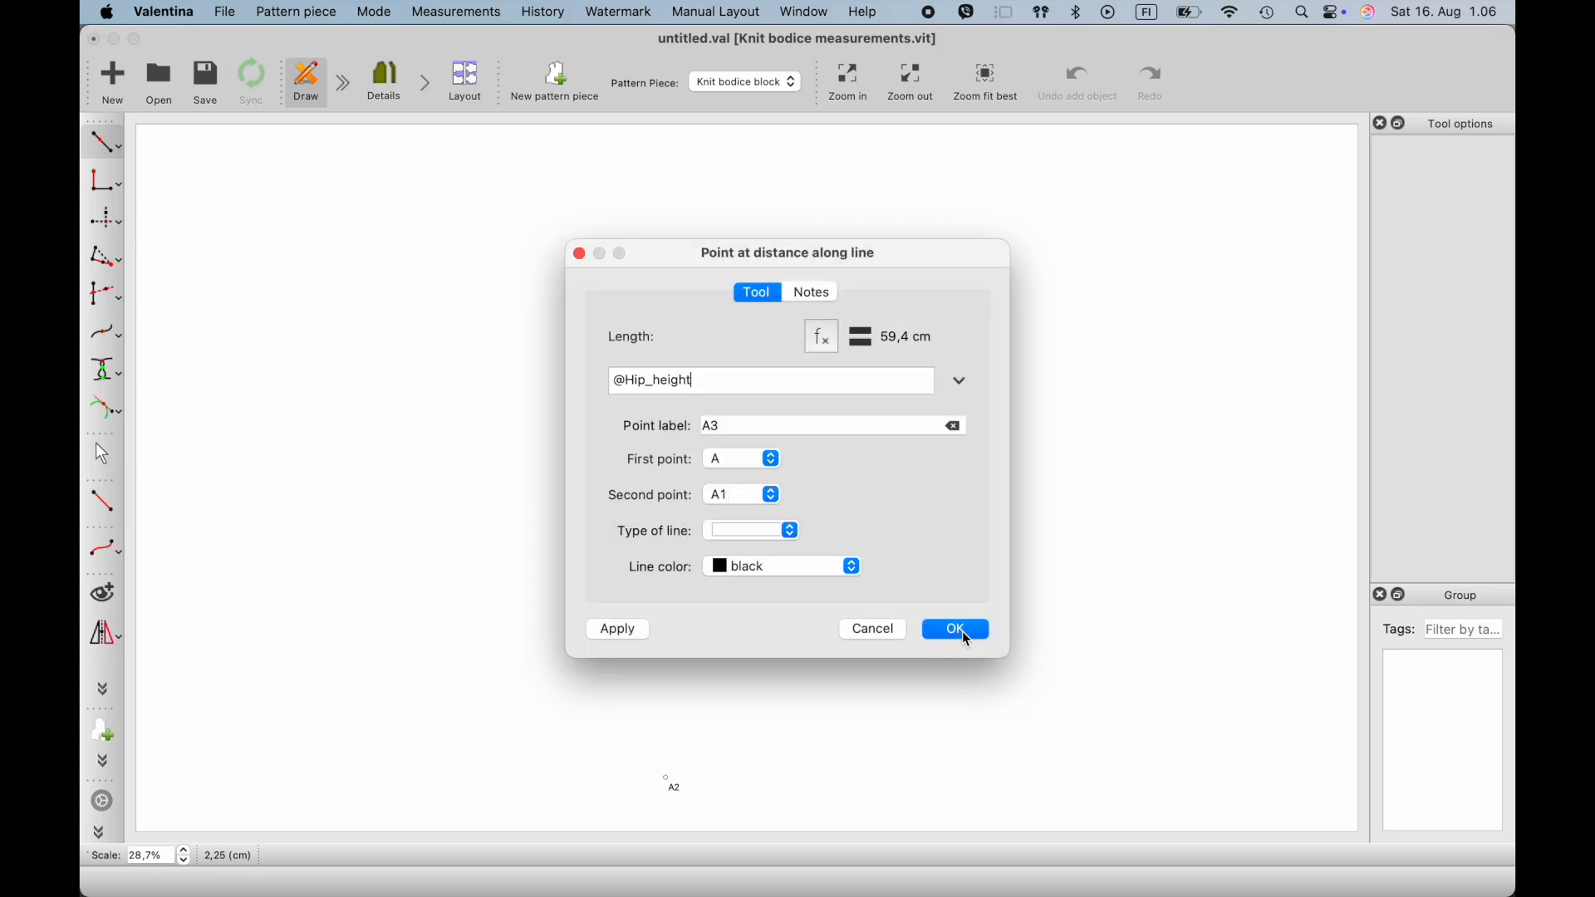
left_click(957, 633)
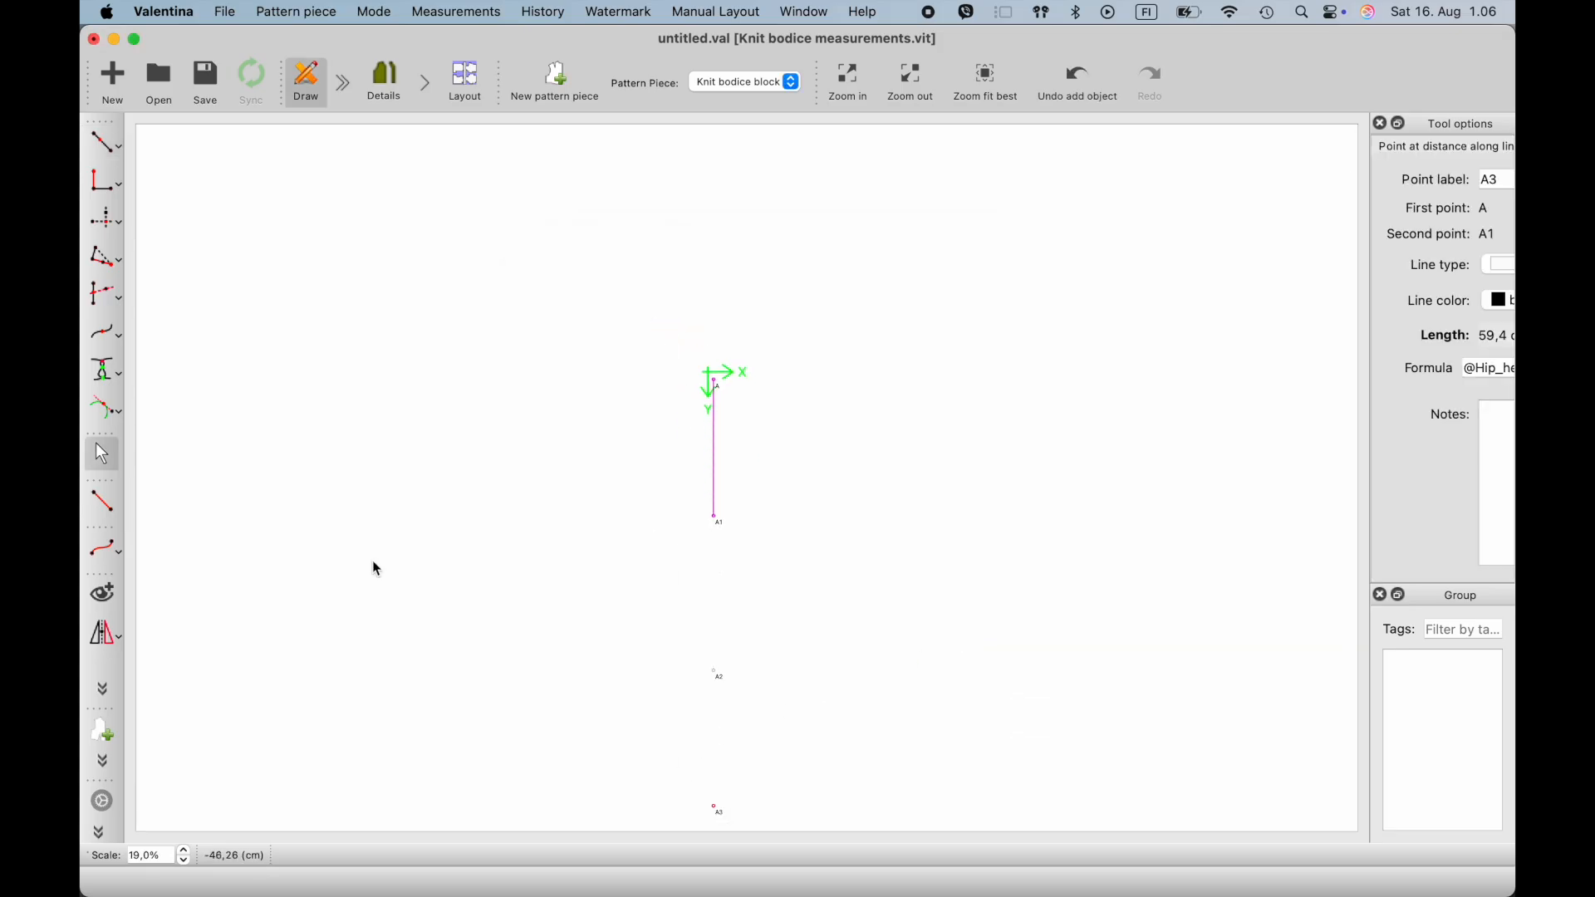
- Draw a line between points A and A3 with the Line between points tool
left_click(104, 502)
scroll(505, 713, "up", 3, "ctrl")
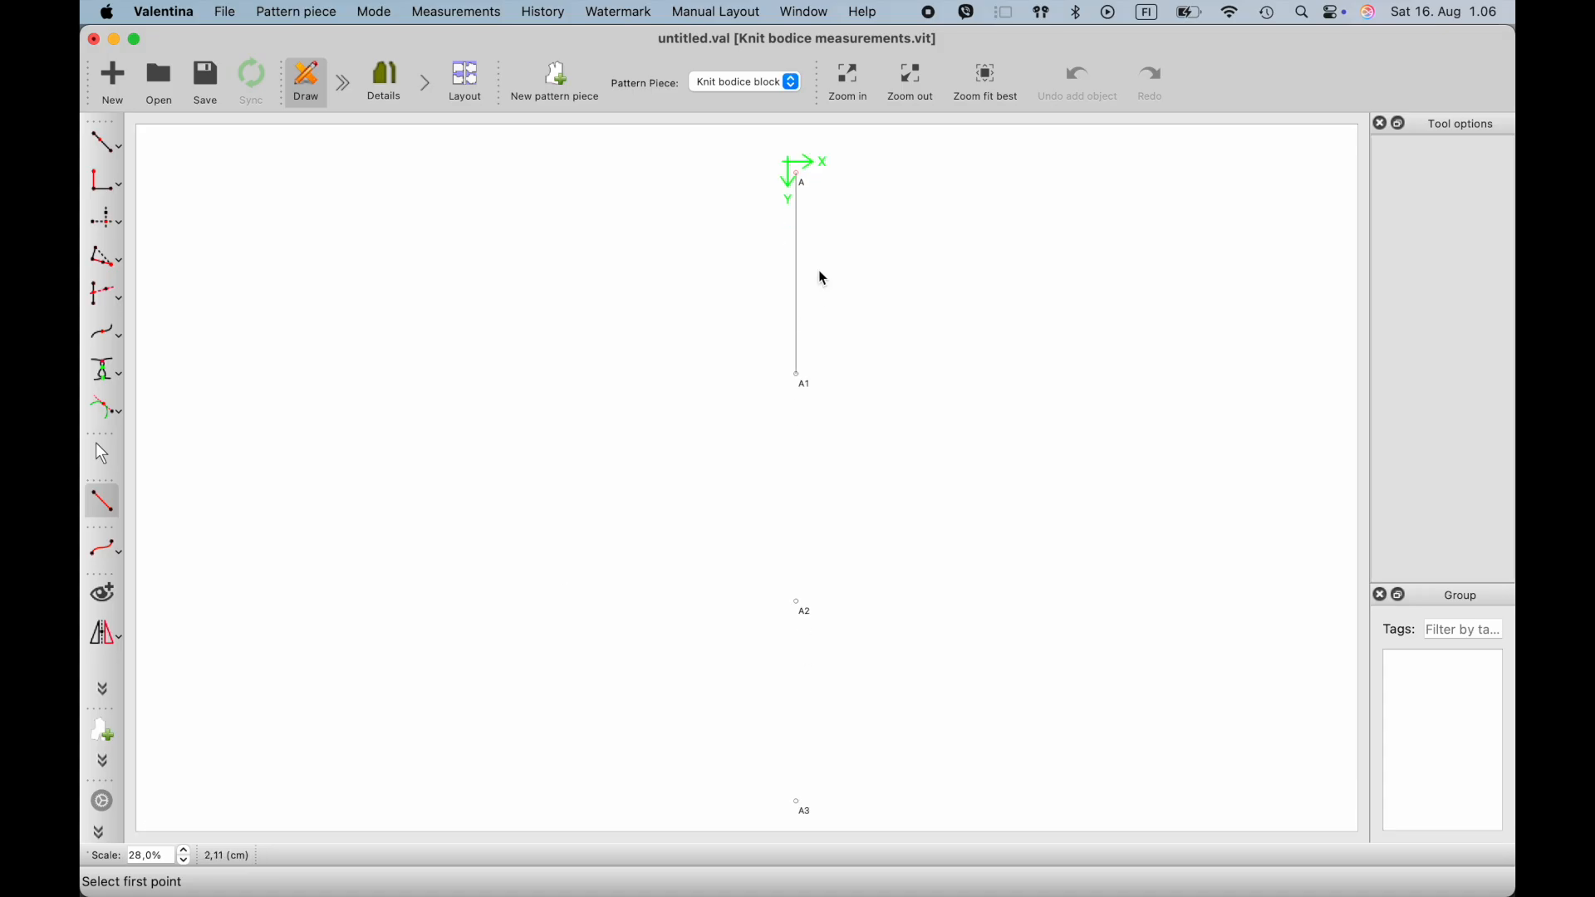
left_click(801, 181)
left_click(802, 810)
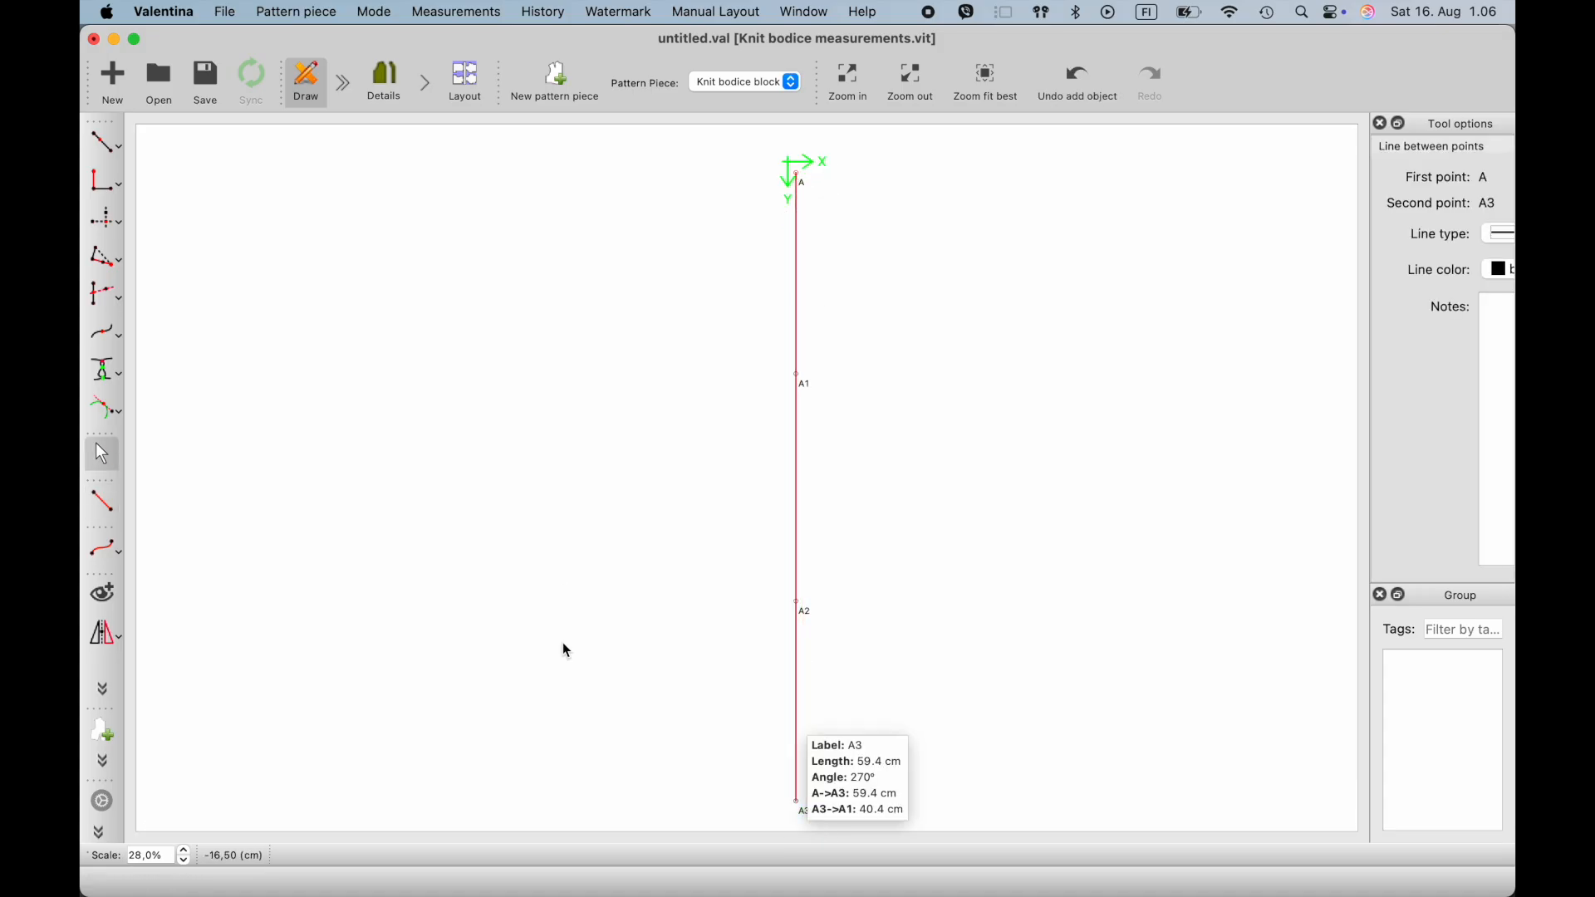
- Create point A4 as the midpoint between A3 and A2, keeping the CurrentLength/2 formula
left_click(117, 146)
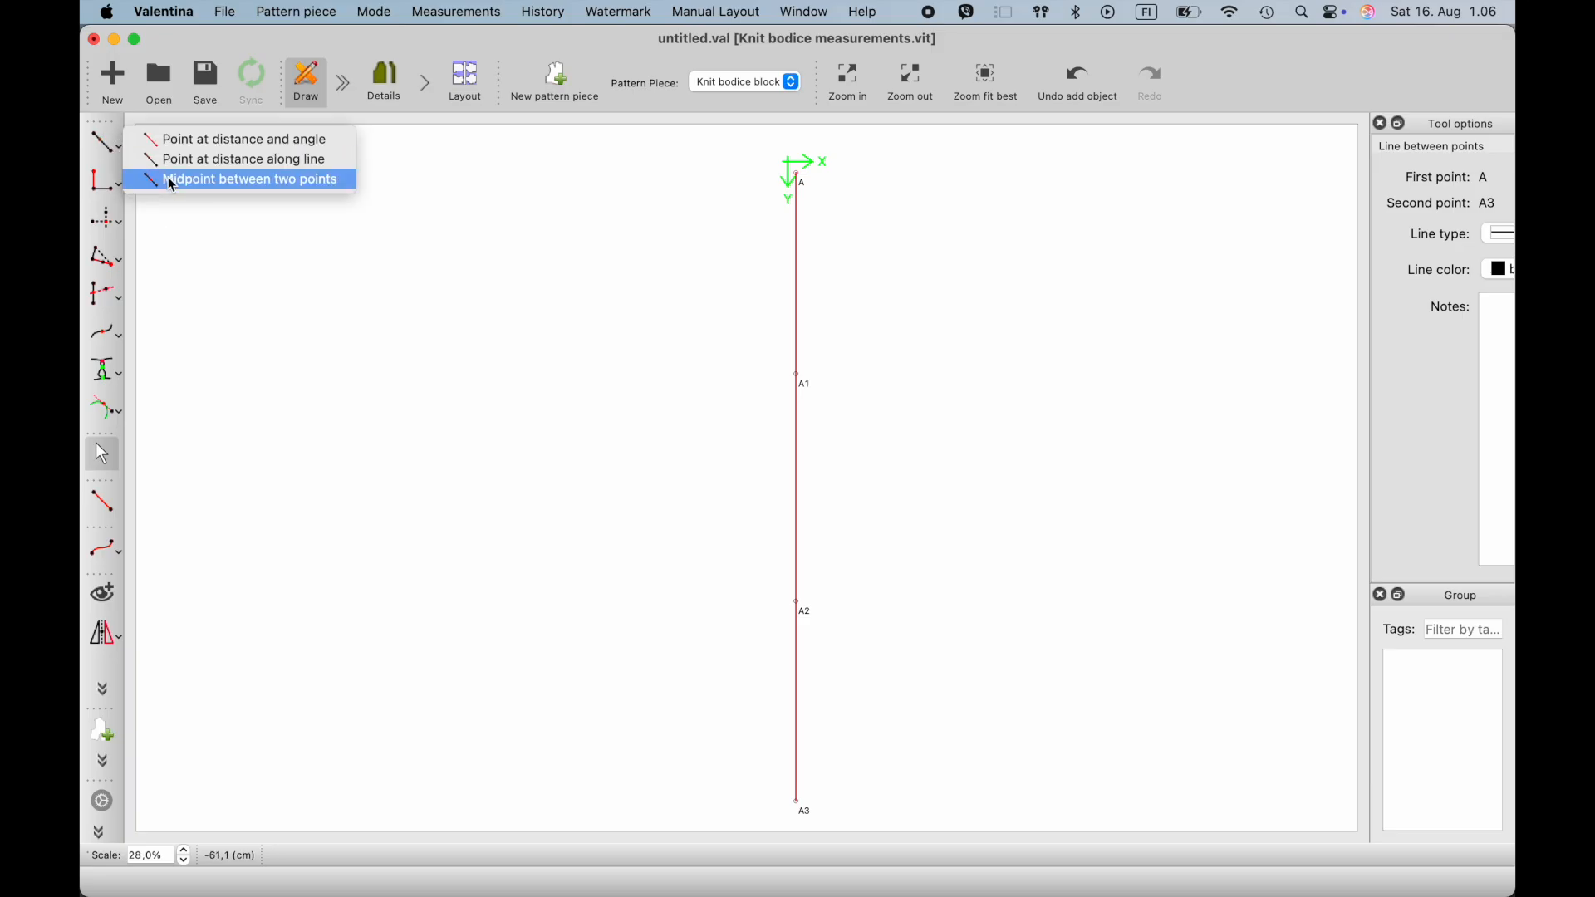
left_click(165, 179)
left_click(805, 808)
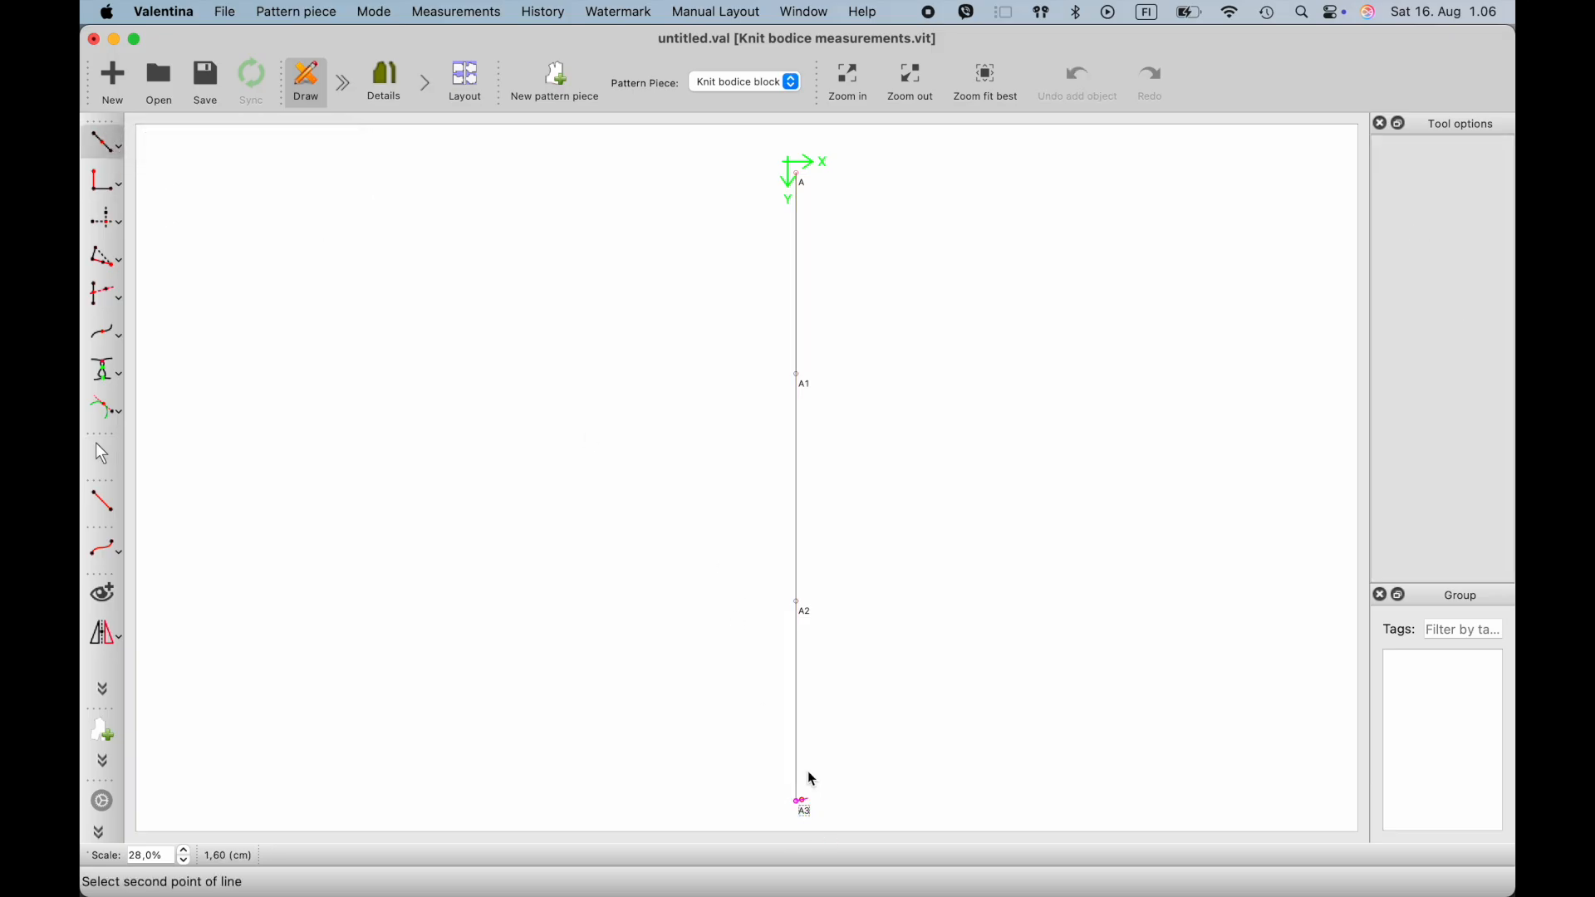
left_click(806, 615)
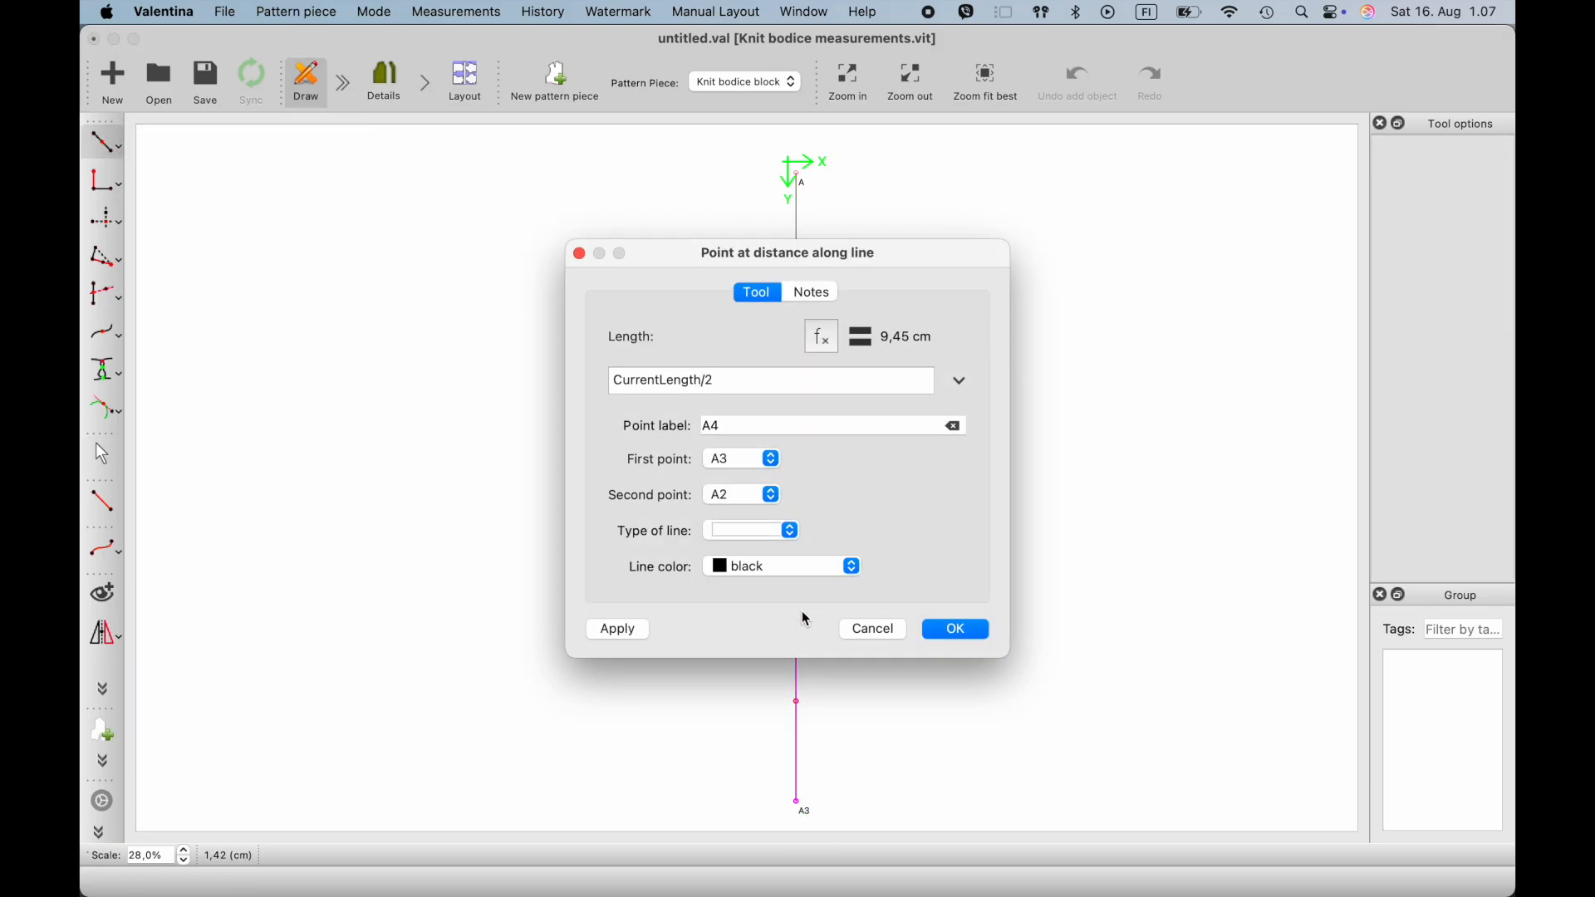
left_click(951, 629)
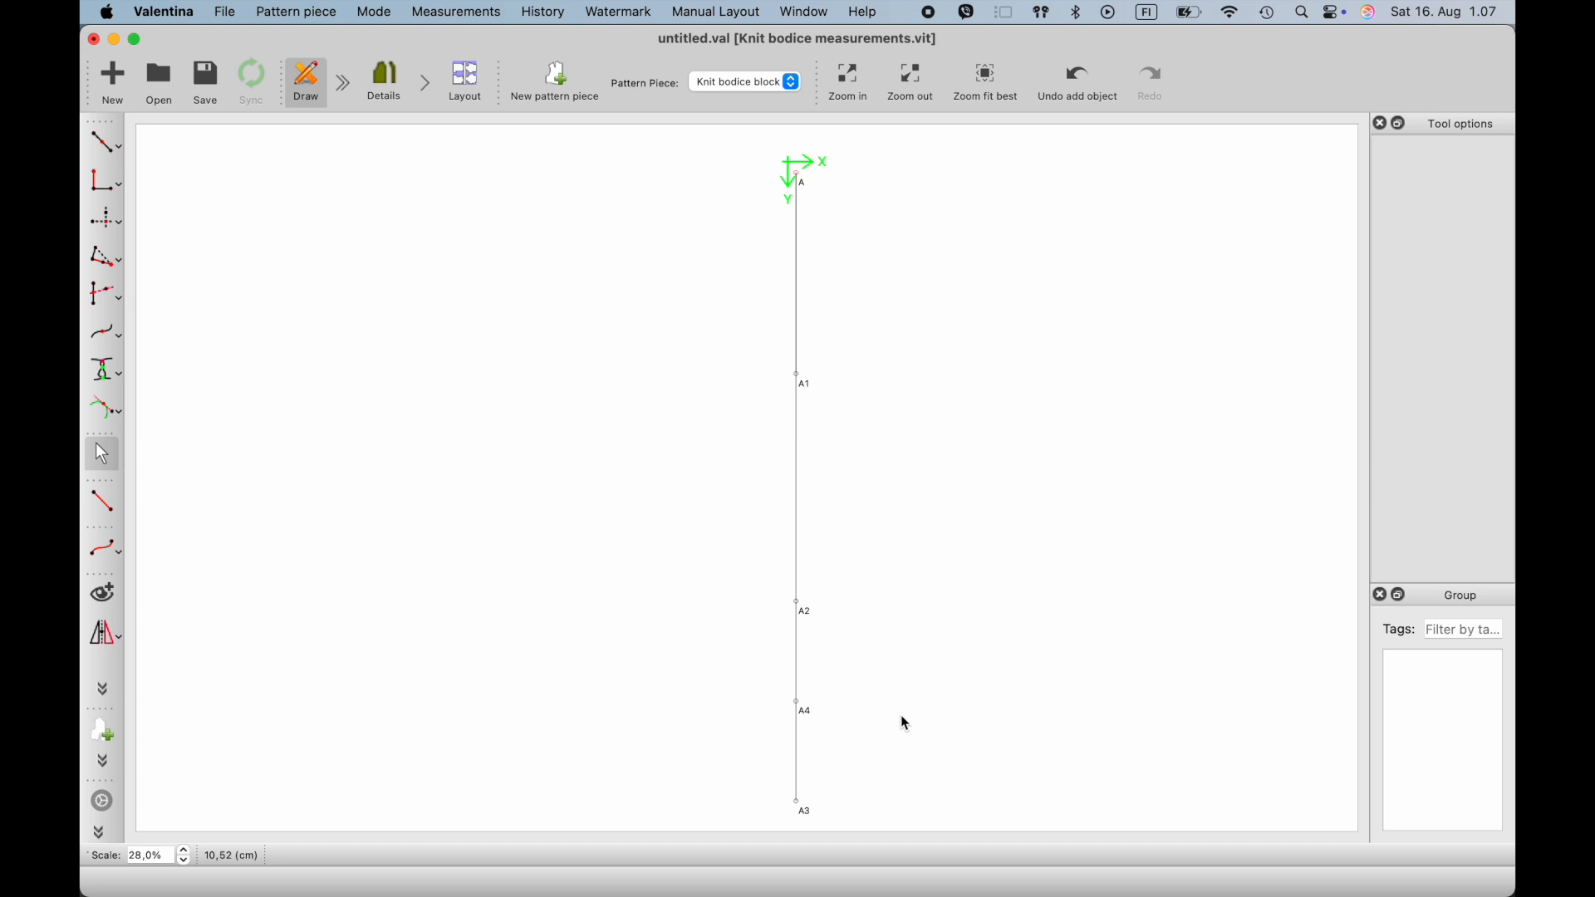
left_click(108, 143)
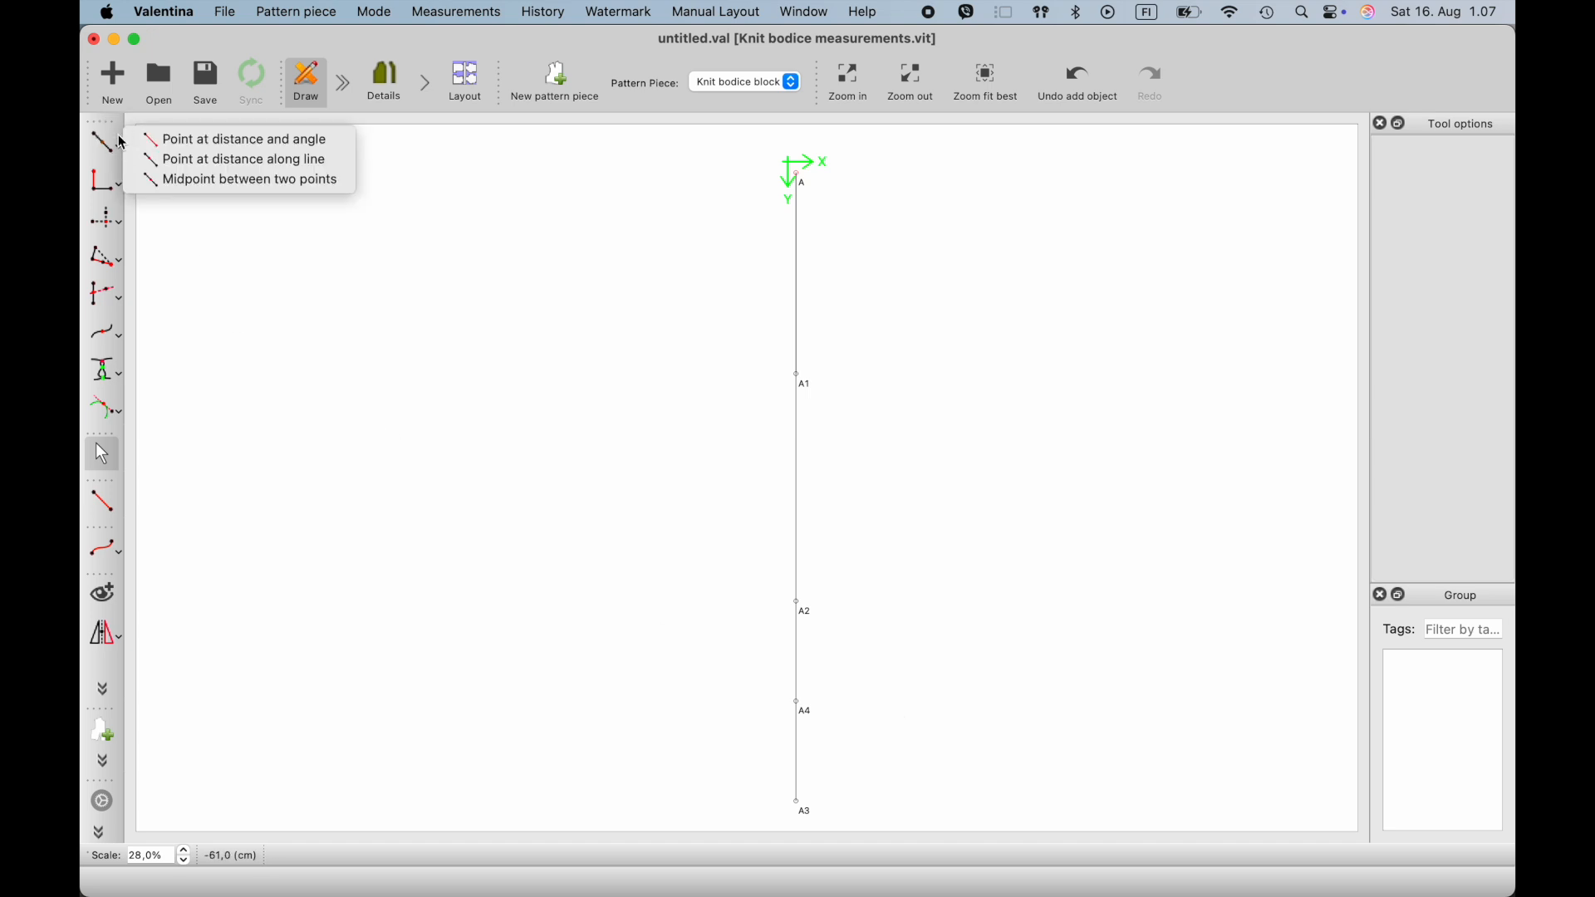
left_click(171, 150)
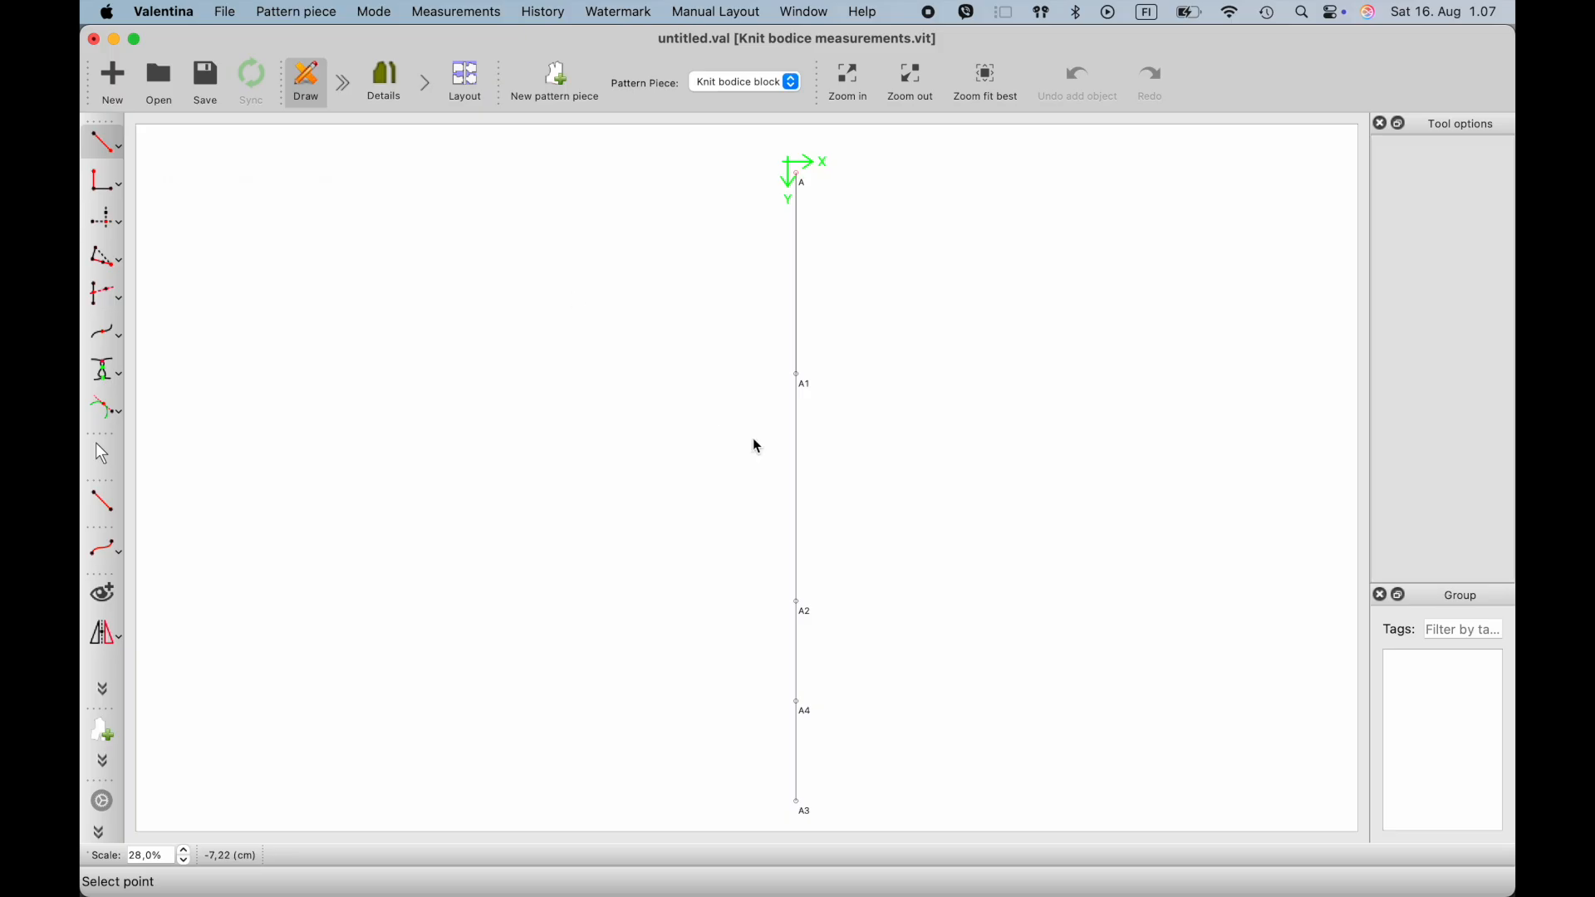
left_click(806, 388)
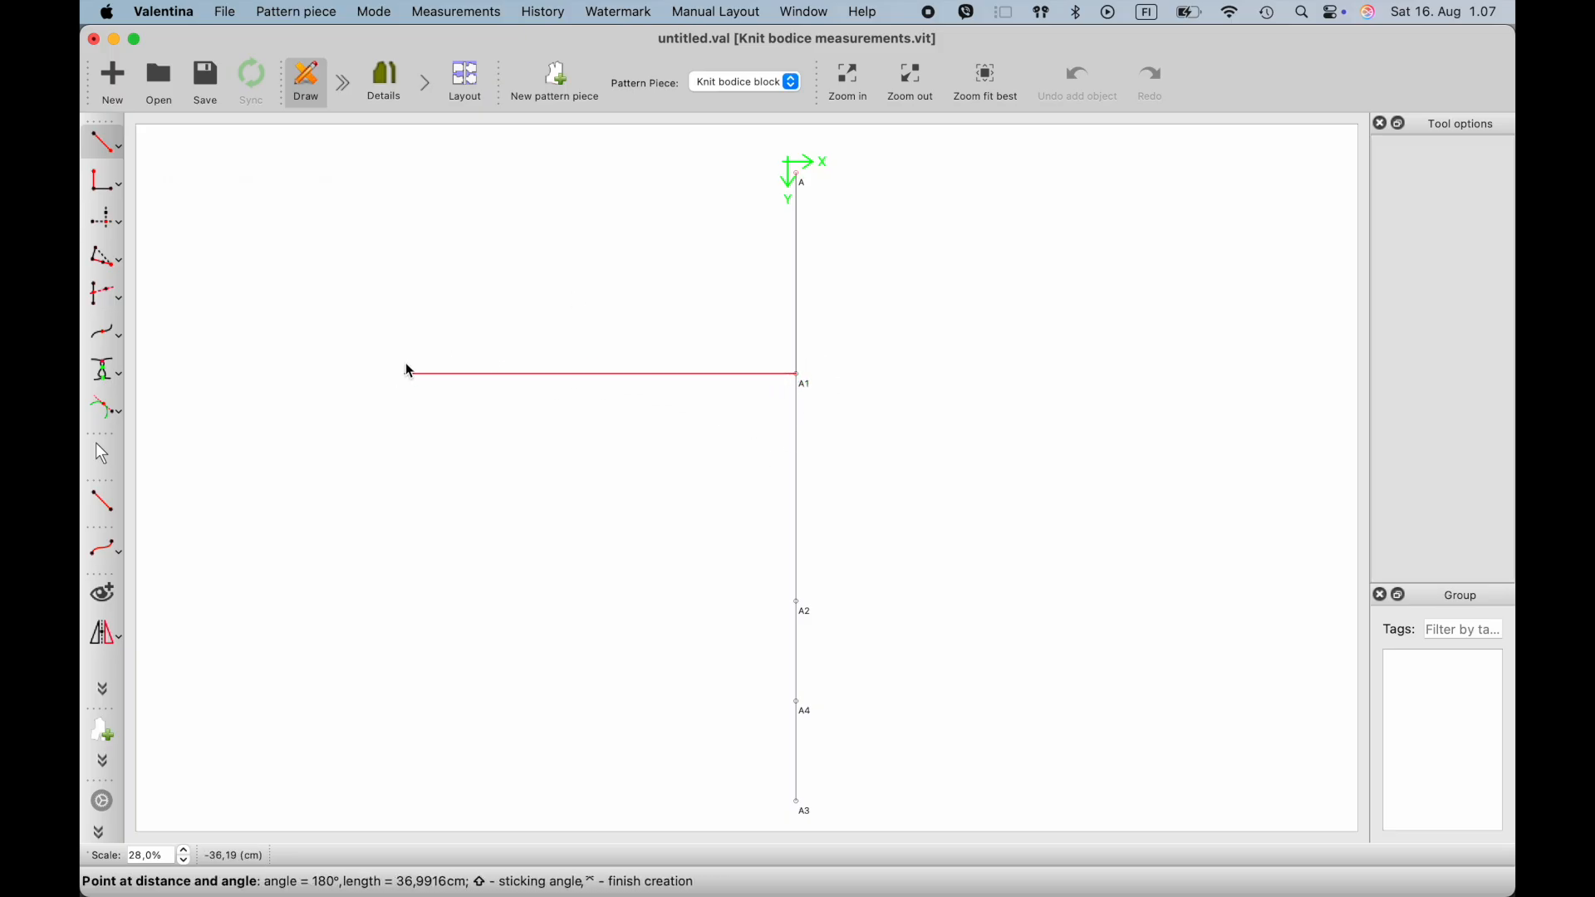
left_click(408, 371)
left_click(787, 316)
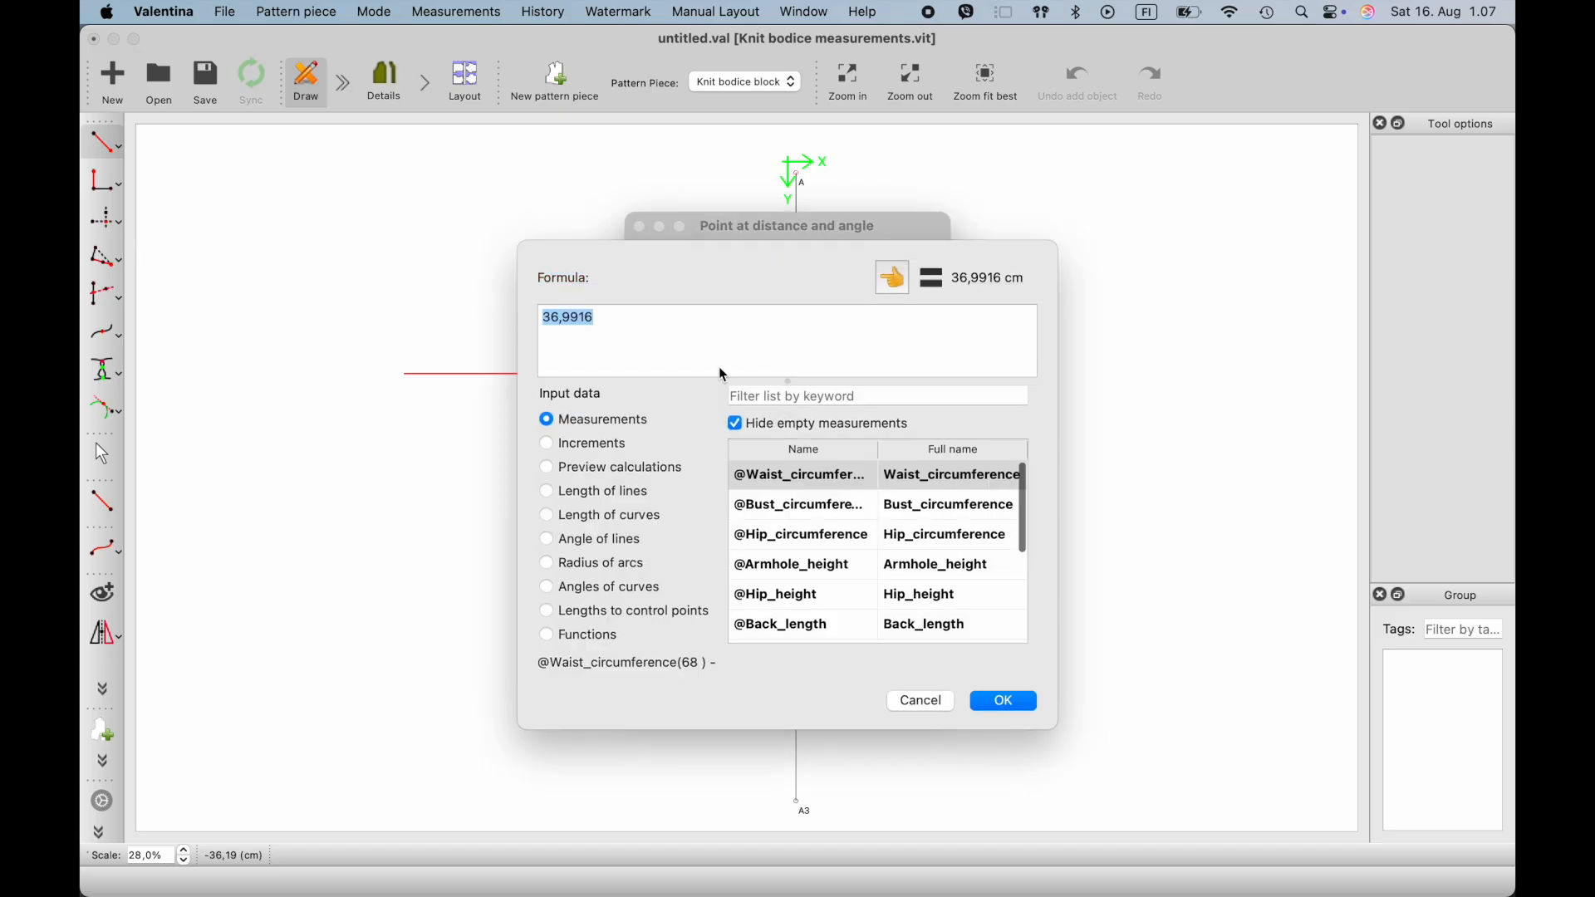
left_click(803, 398)
type("b")
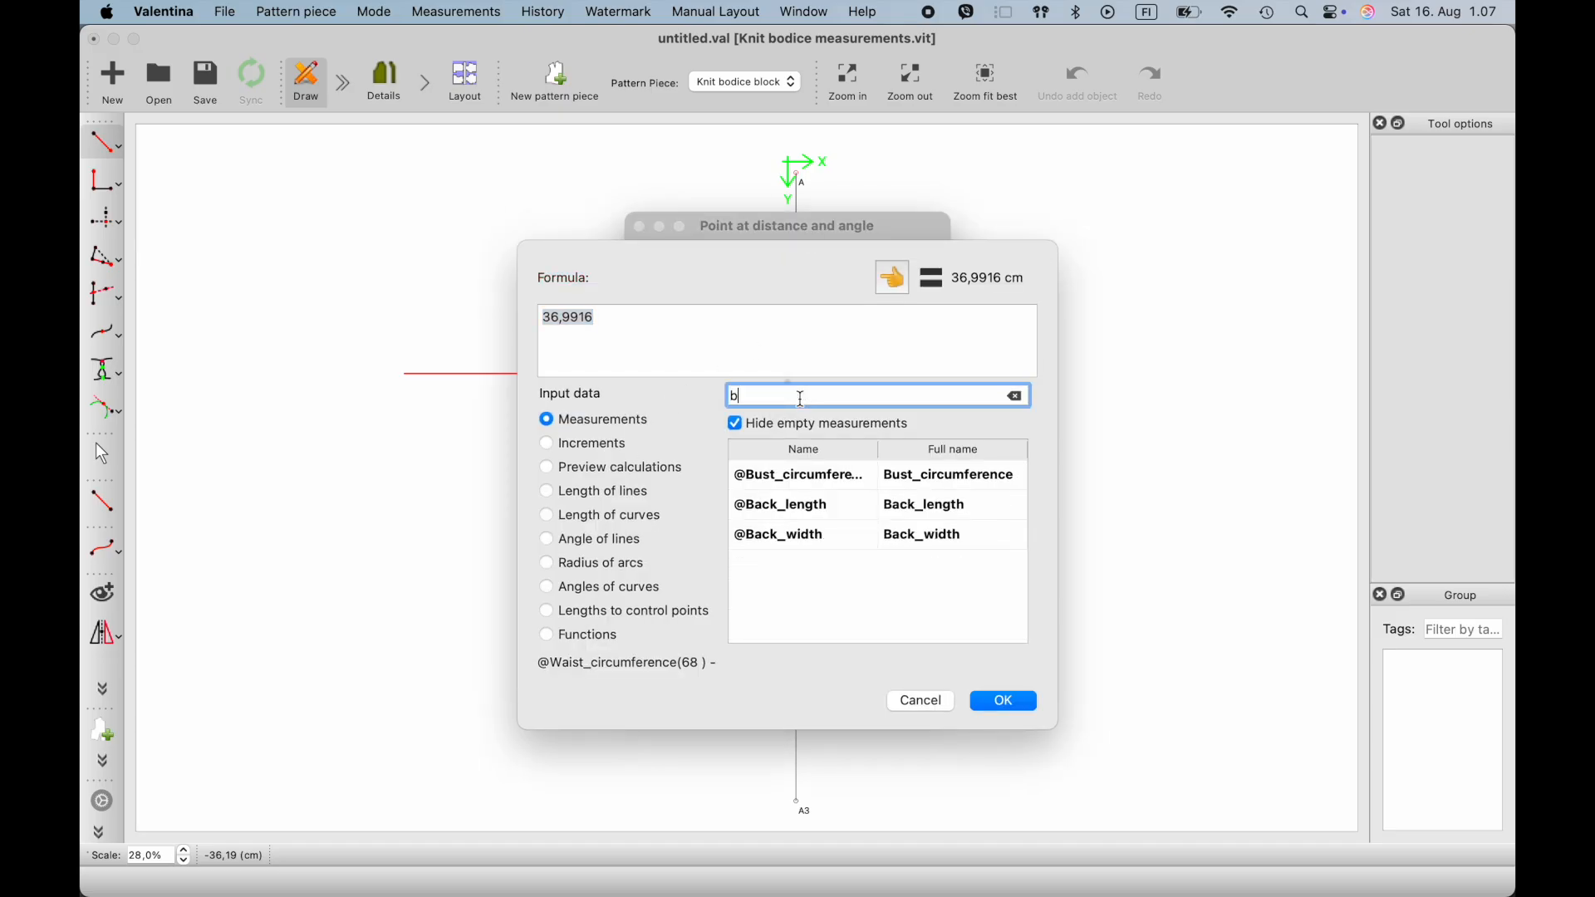
left_click(823, 475)
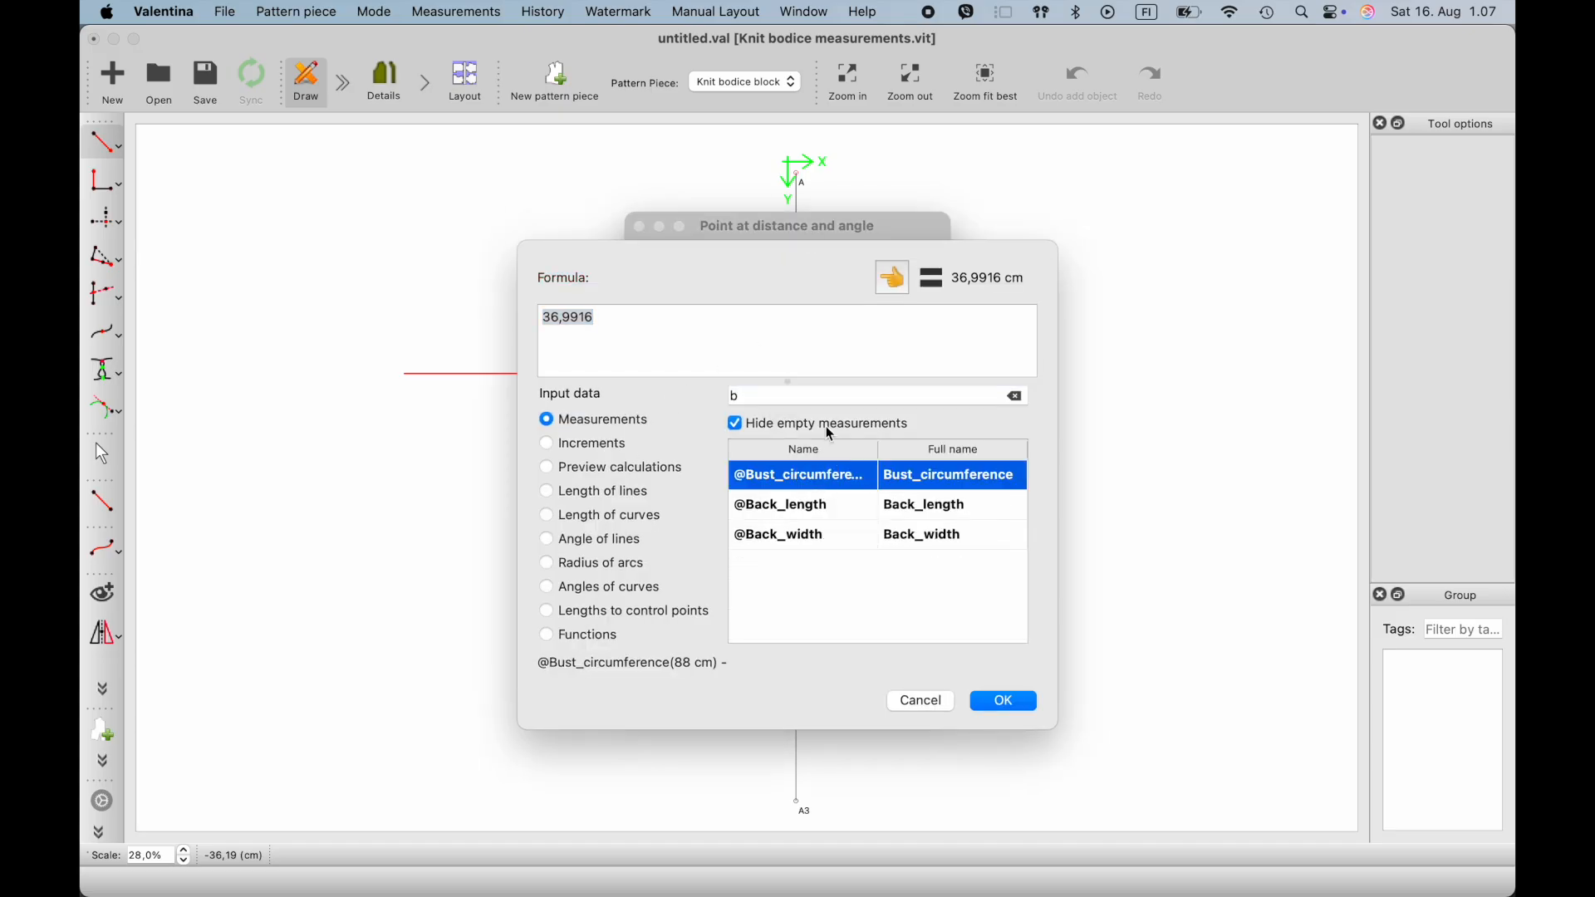
left_click(895, 279)
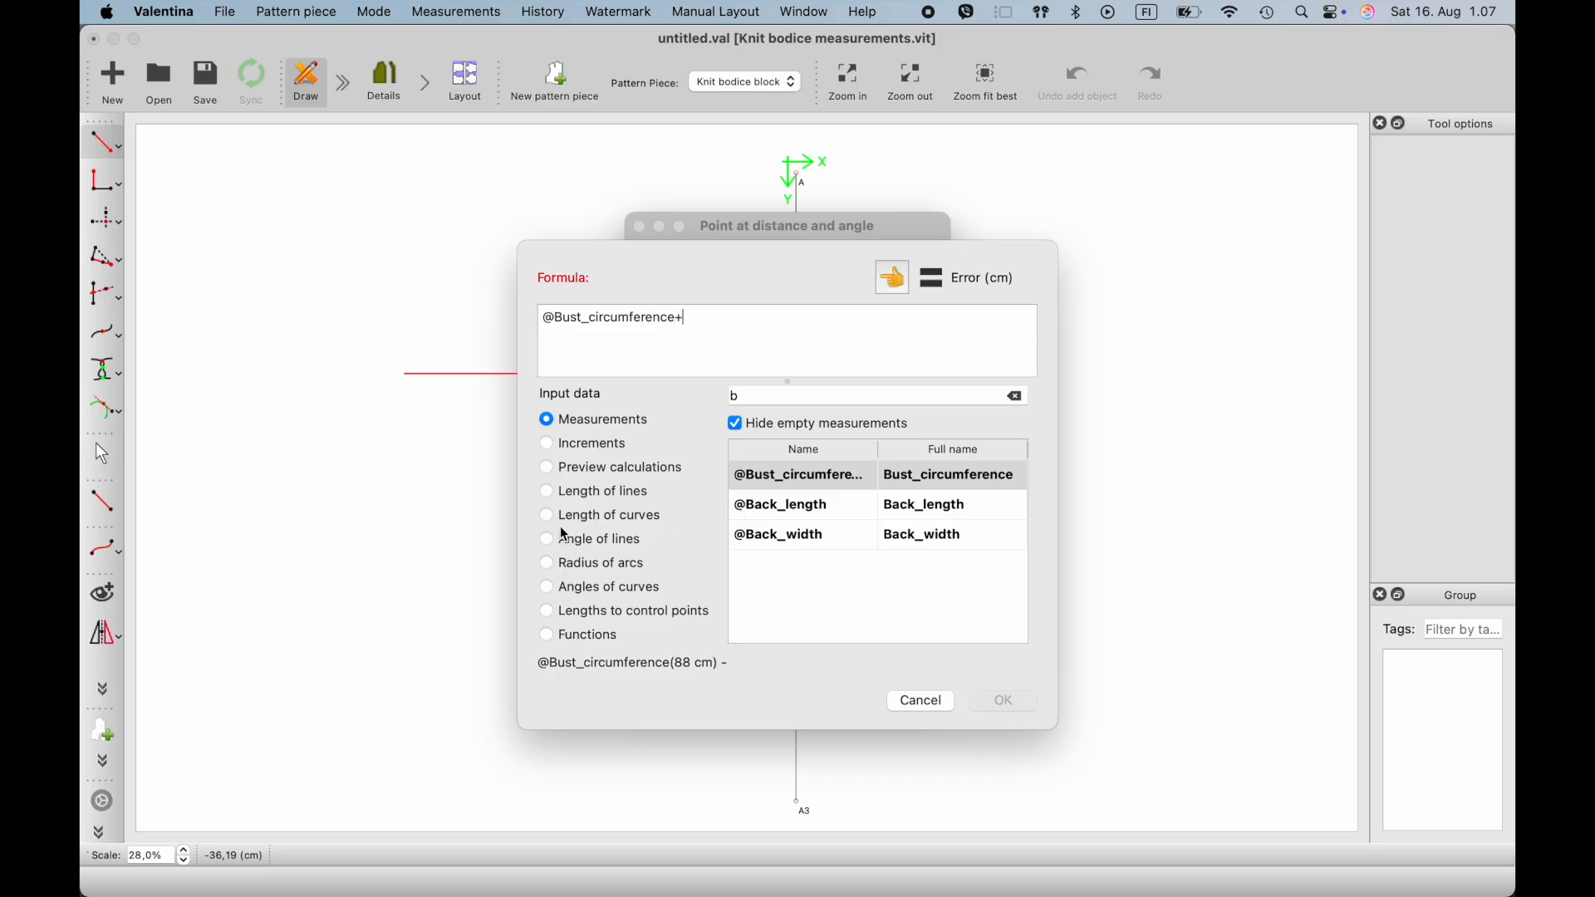
left_click(548, 443)
left_click(788, 399)
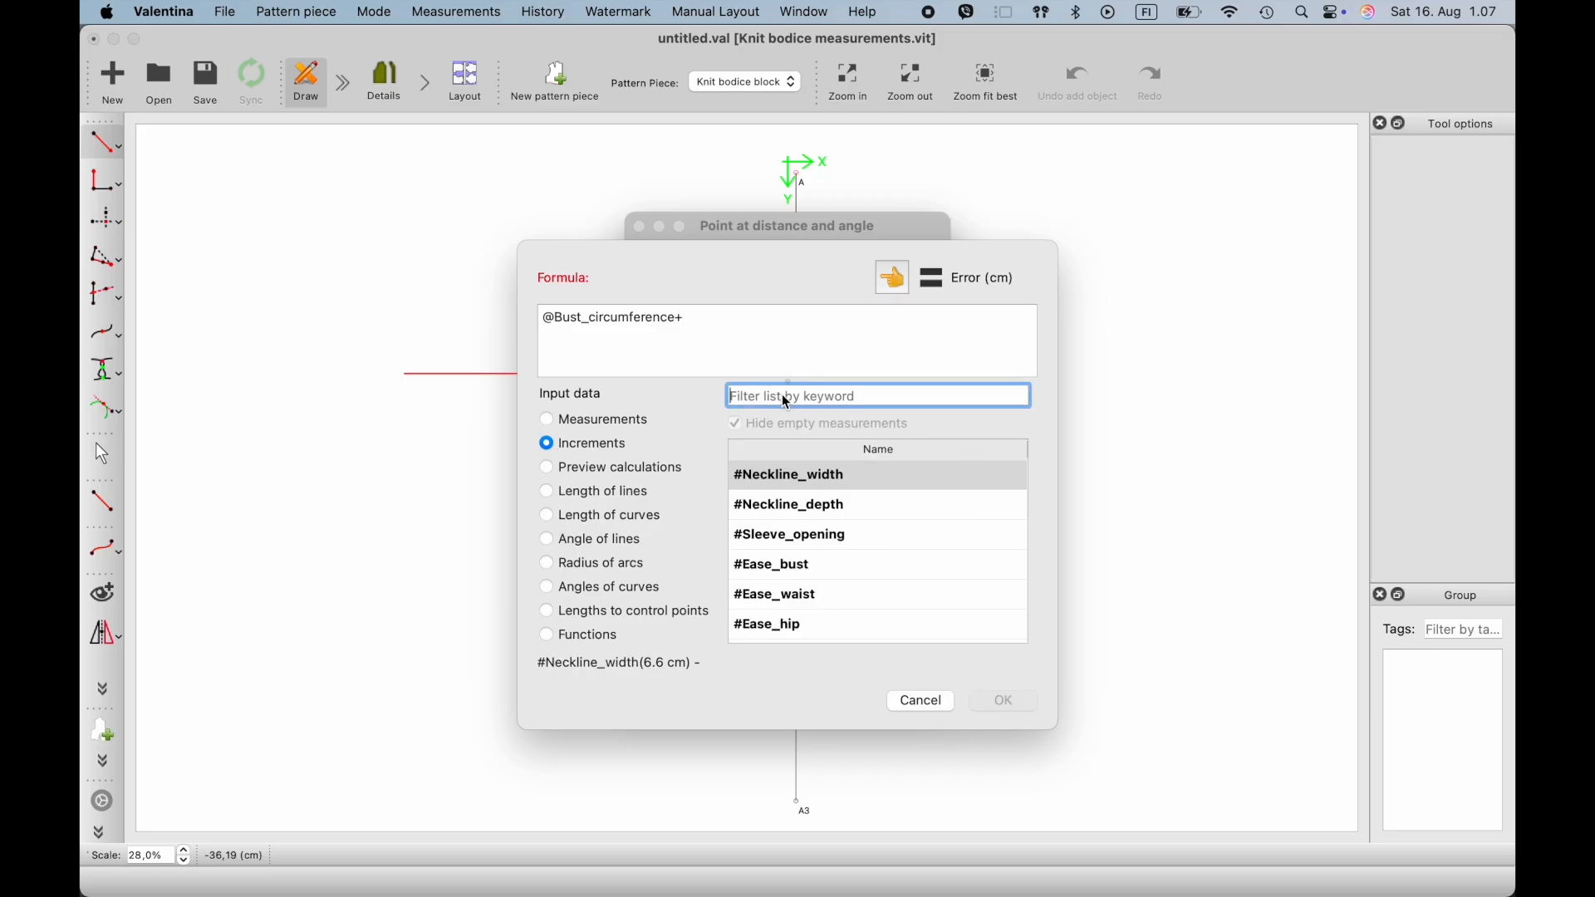
type("bu")
left_click(812, 480)
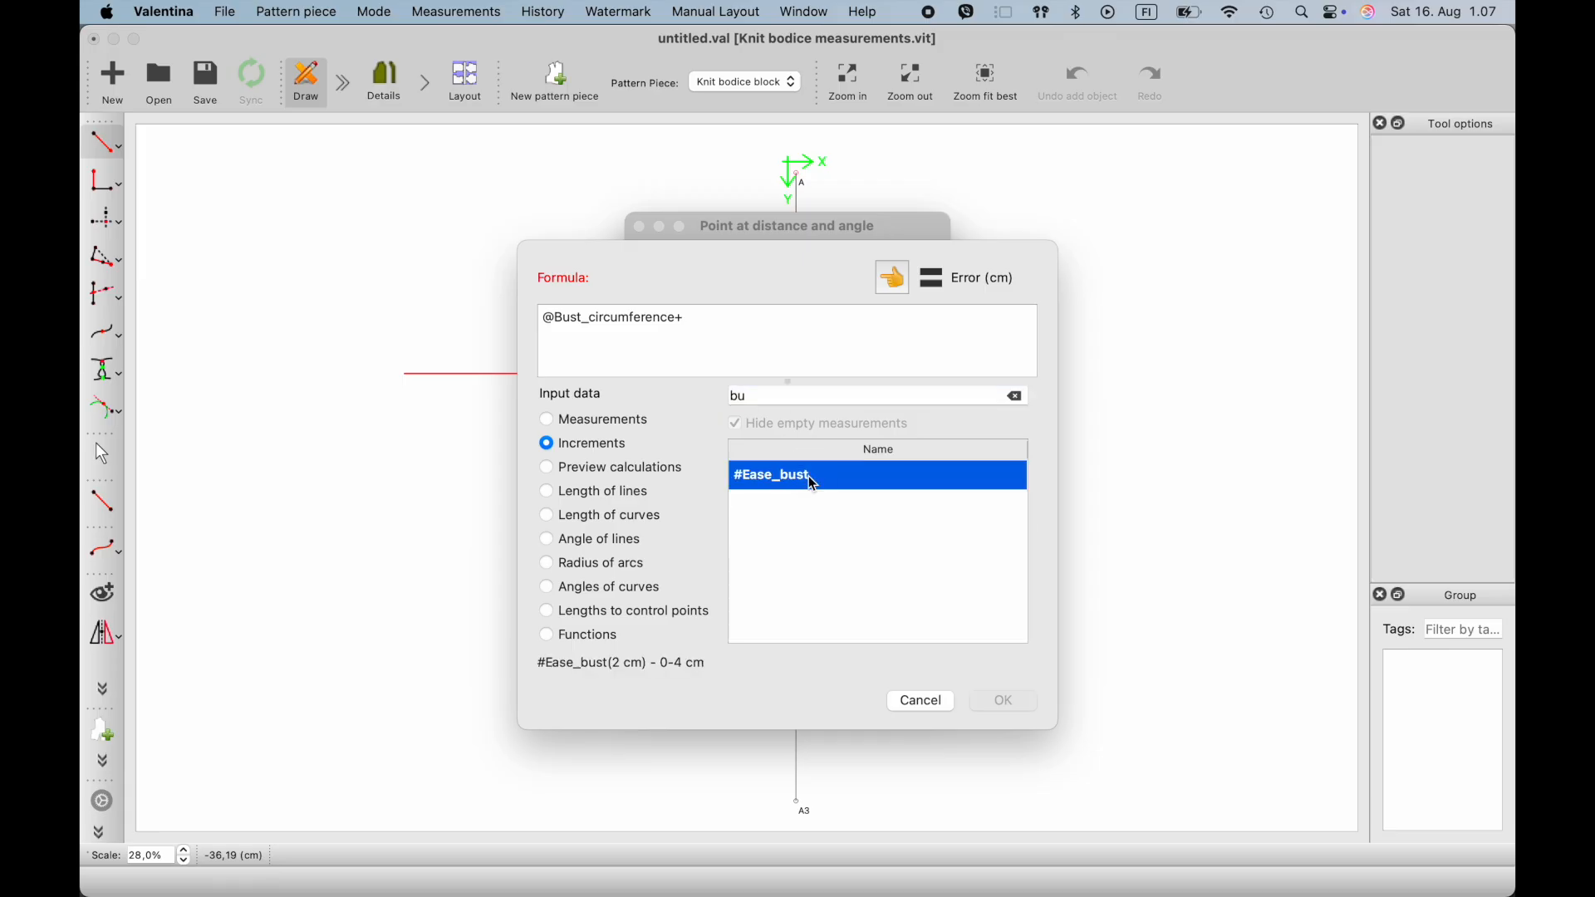
left_click(891, 277)
type(")")
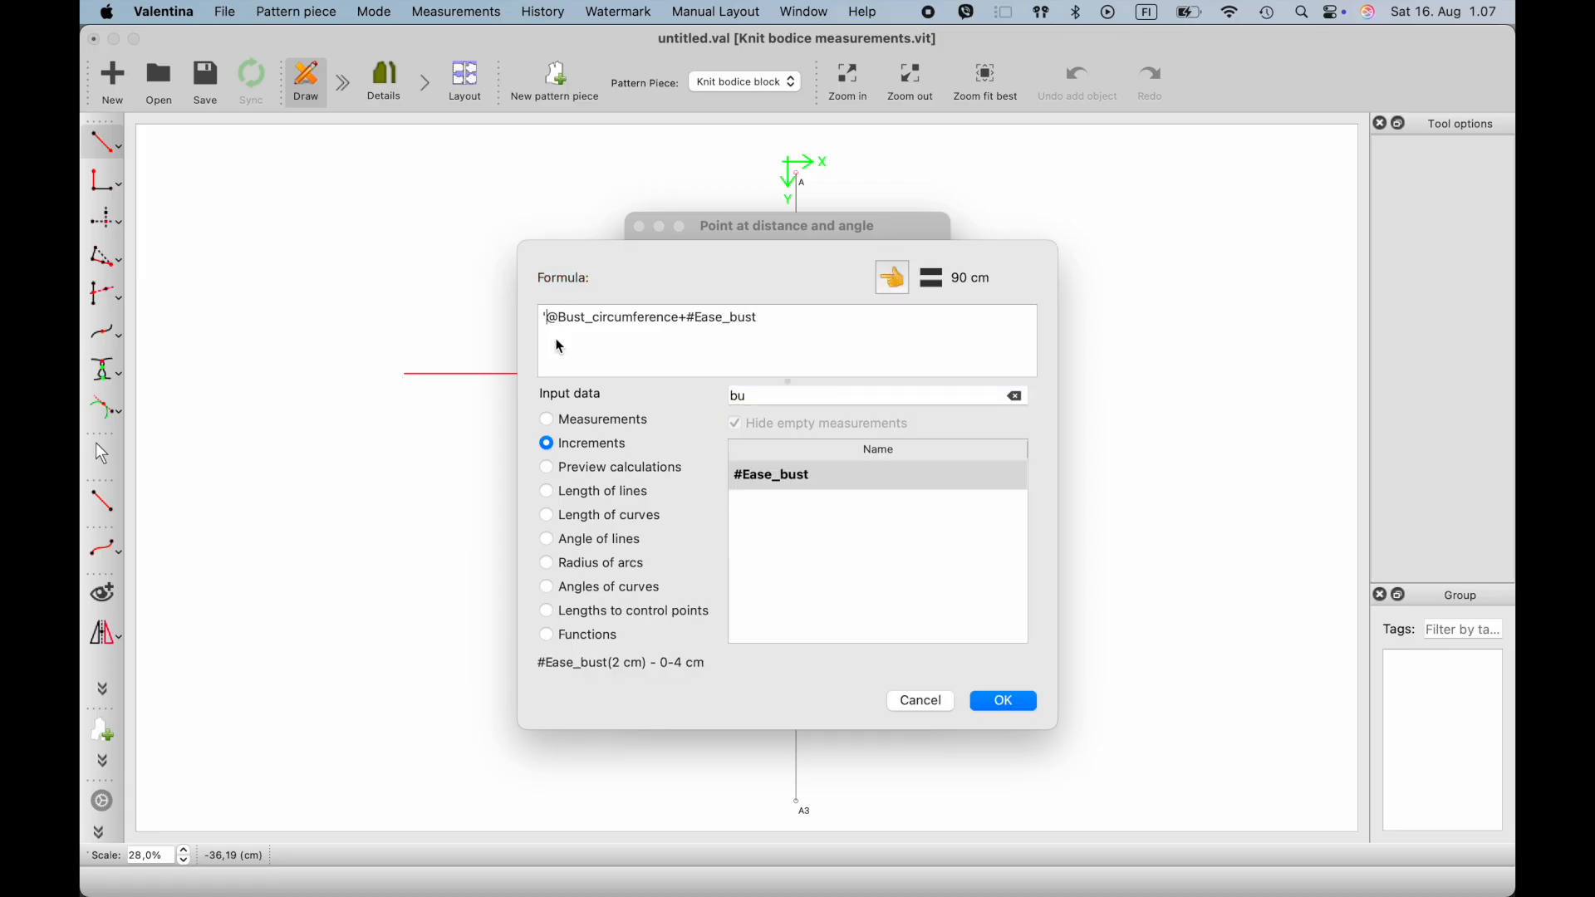
key("BackSpace")
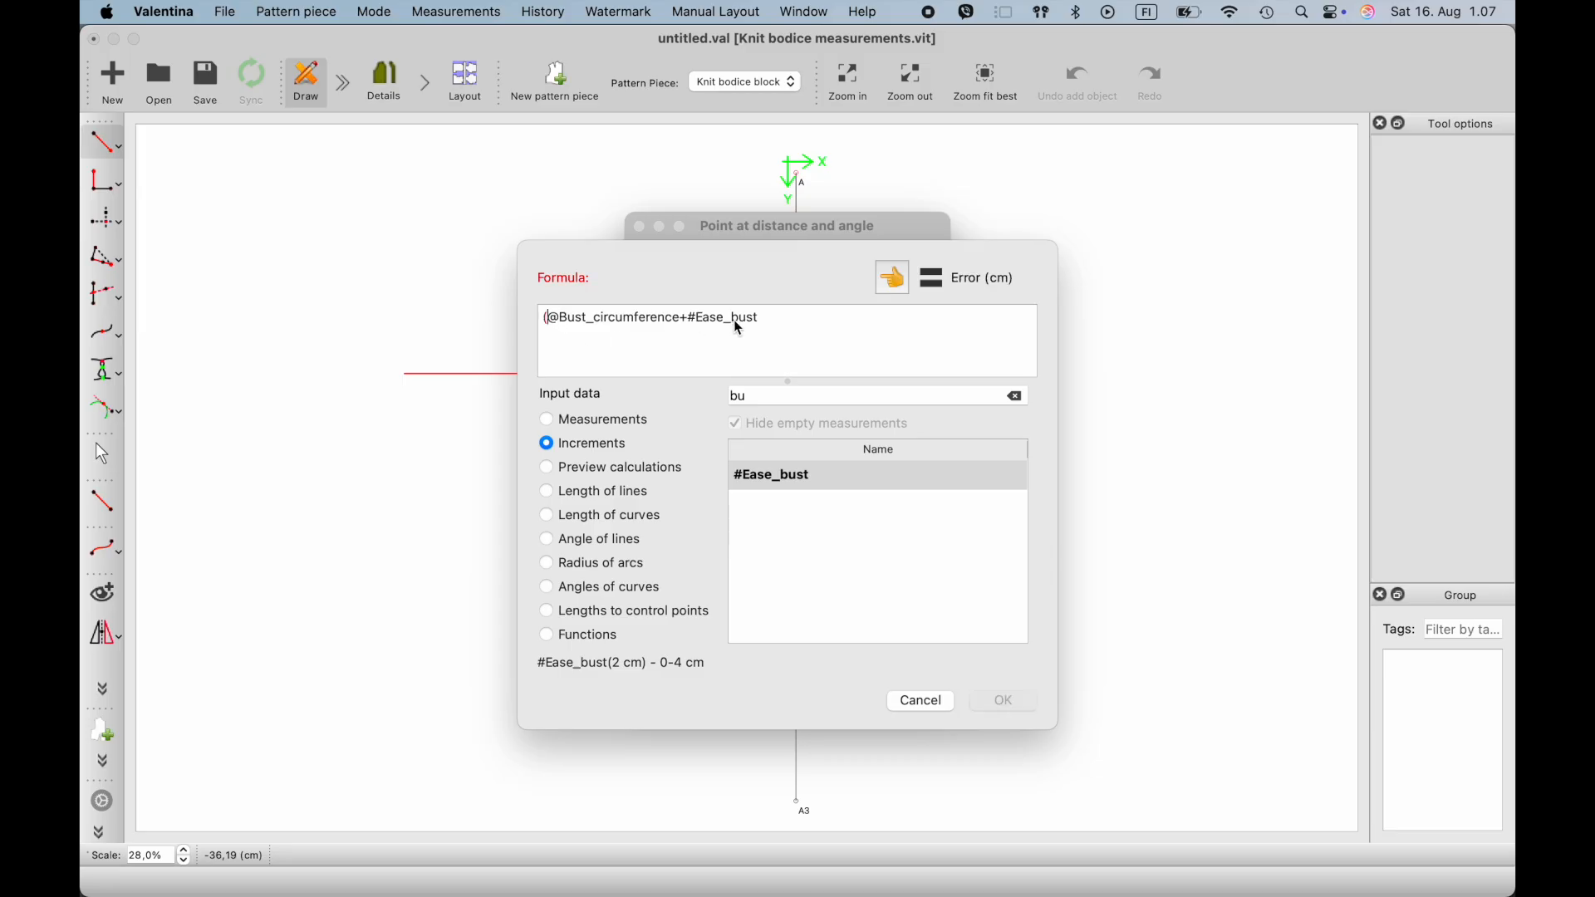
type(")")
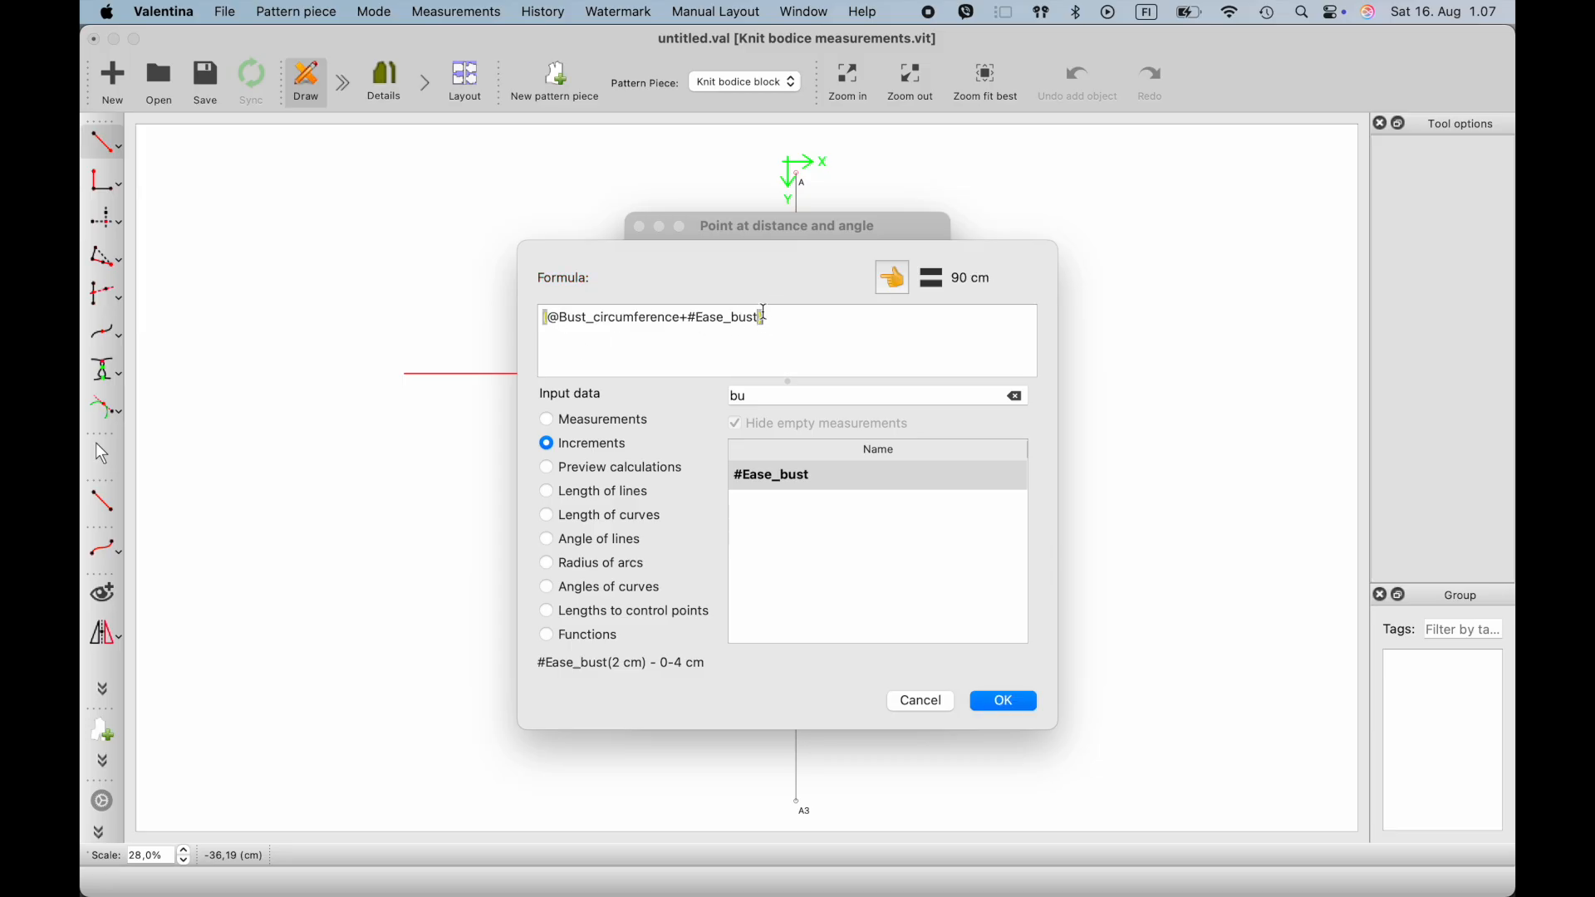
type("/2")
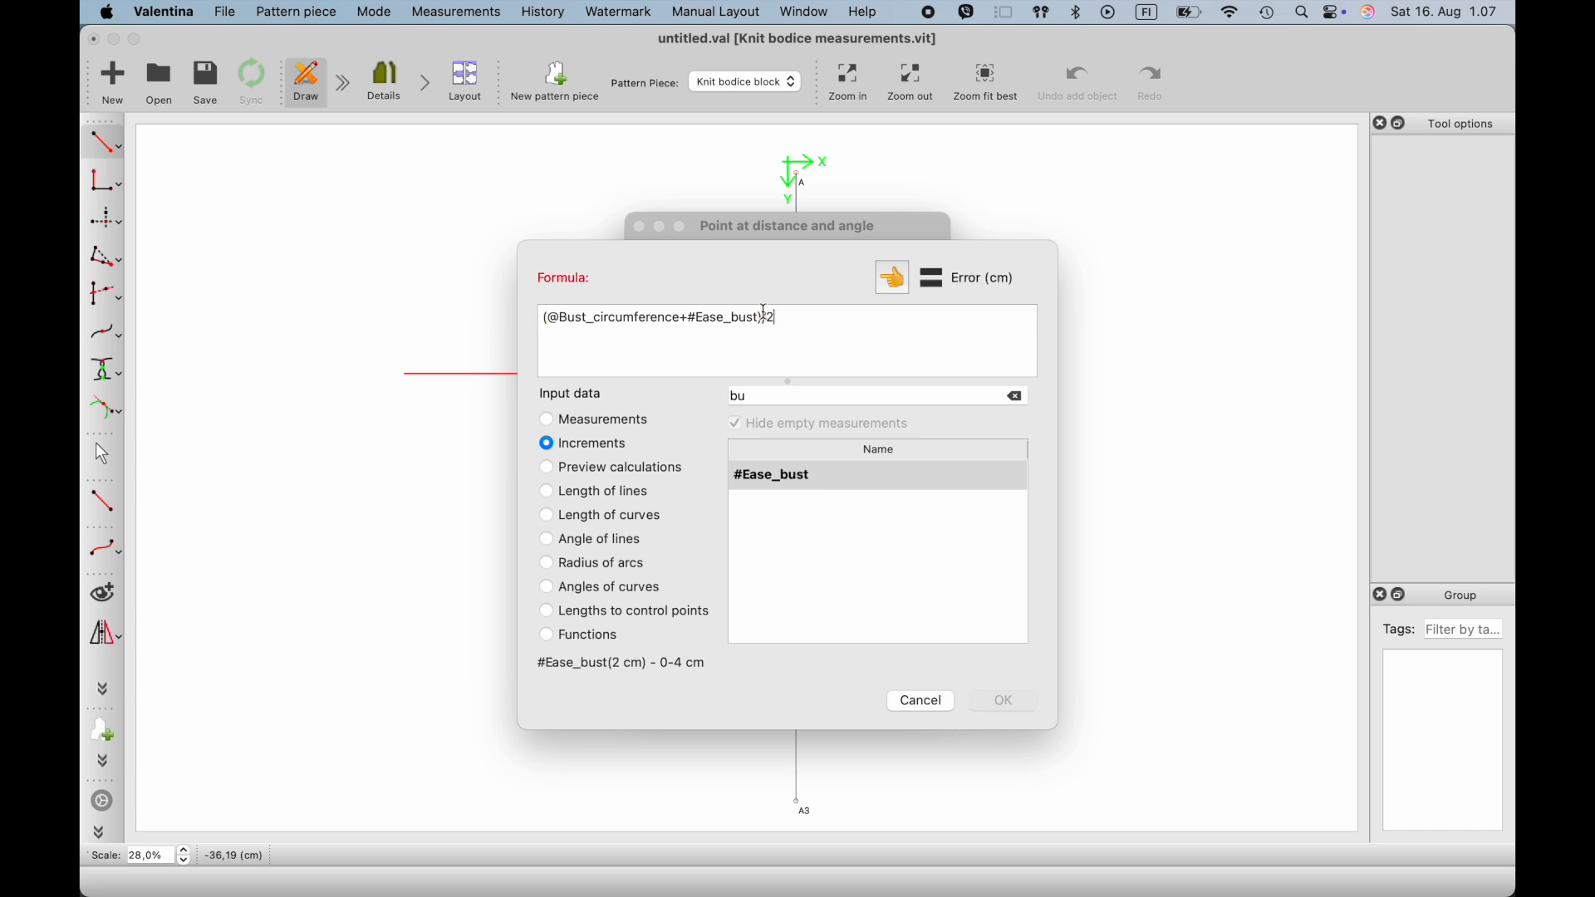
left_click(981, 703)
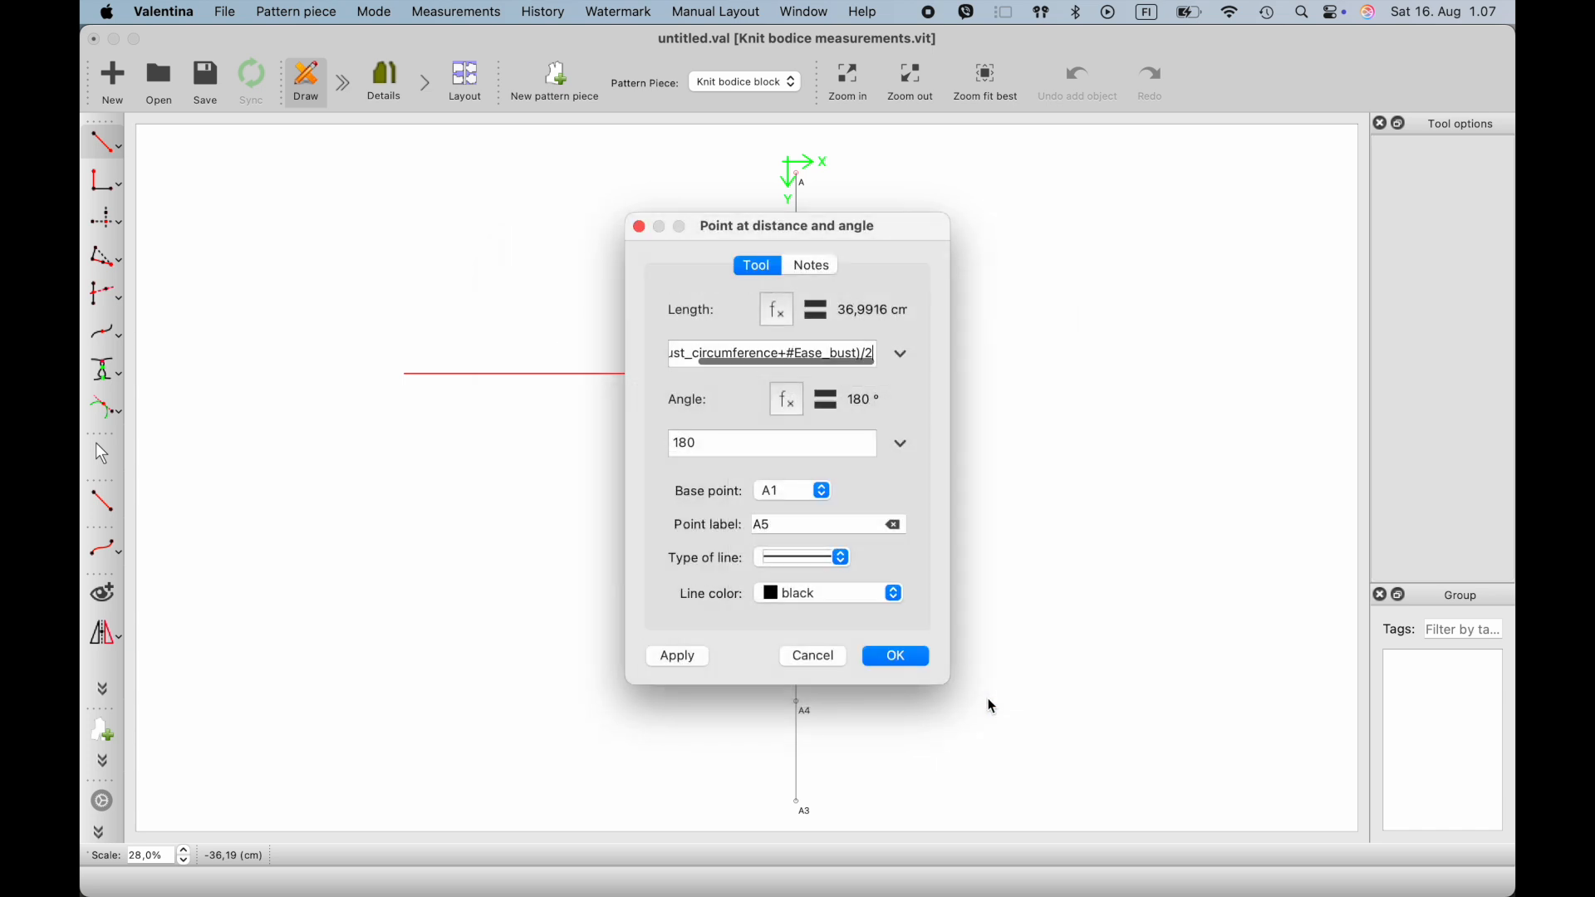
left_click(693, 660)
left_click(894, 660)
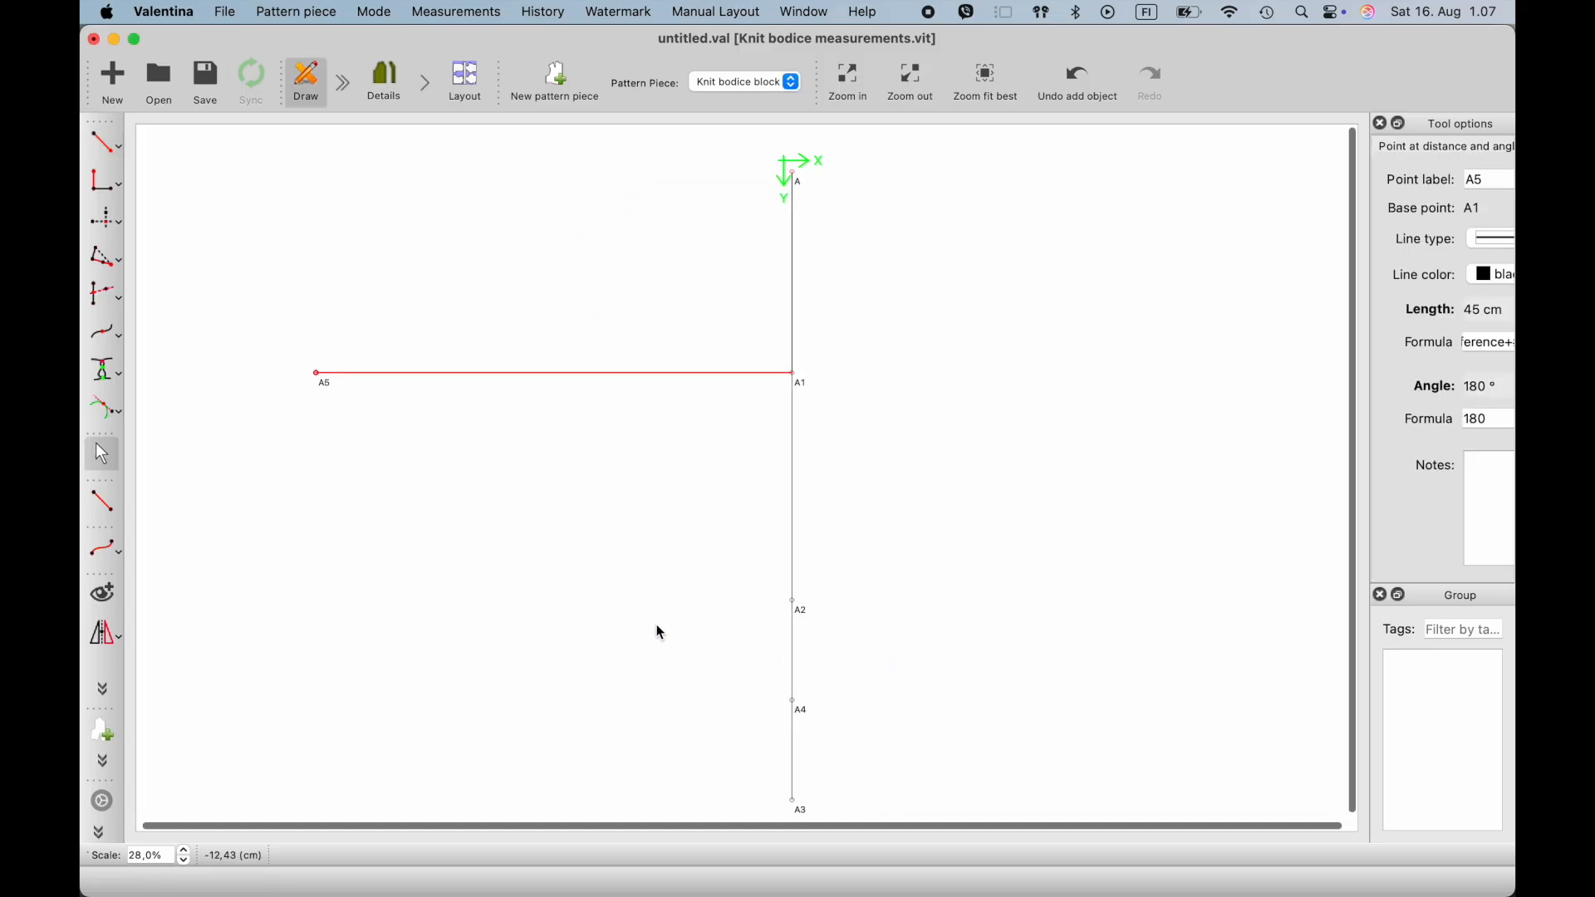
scroll(660, 633, "right", 1)
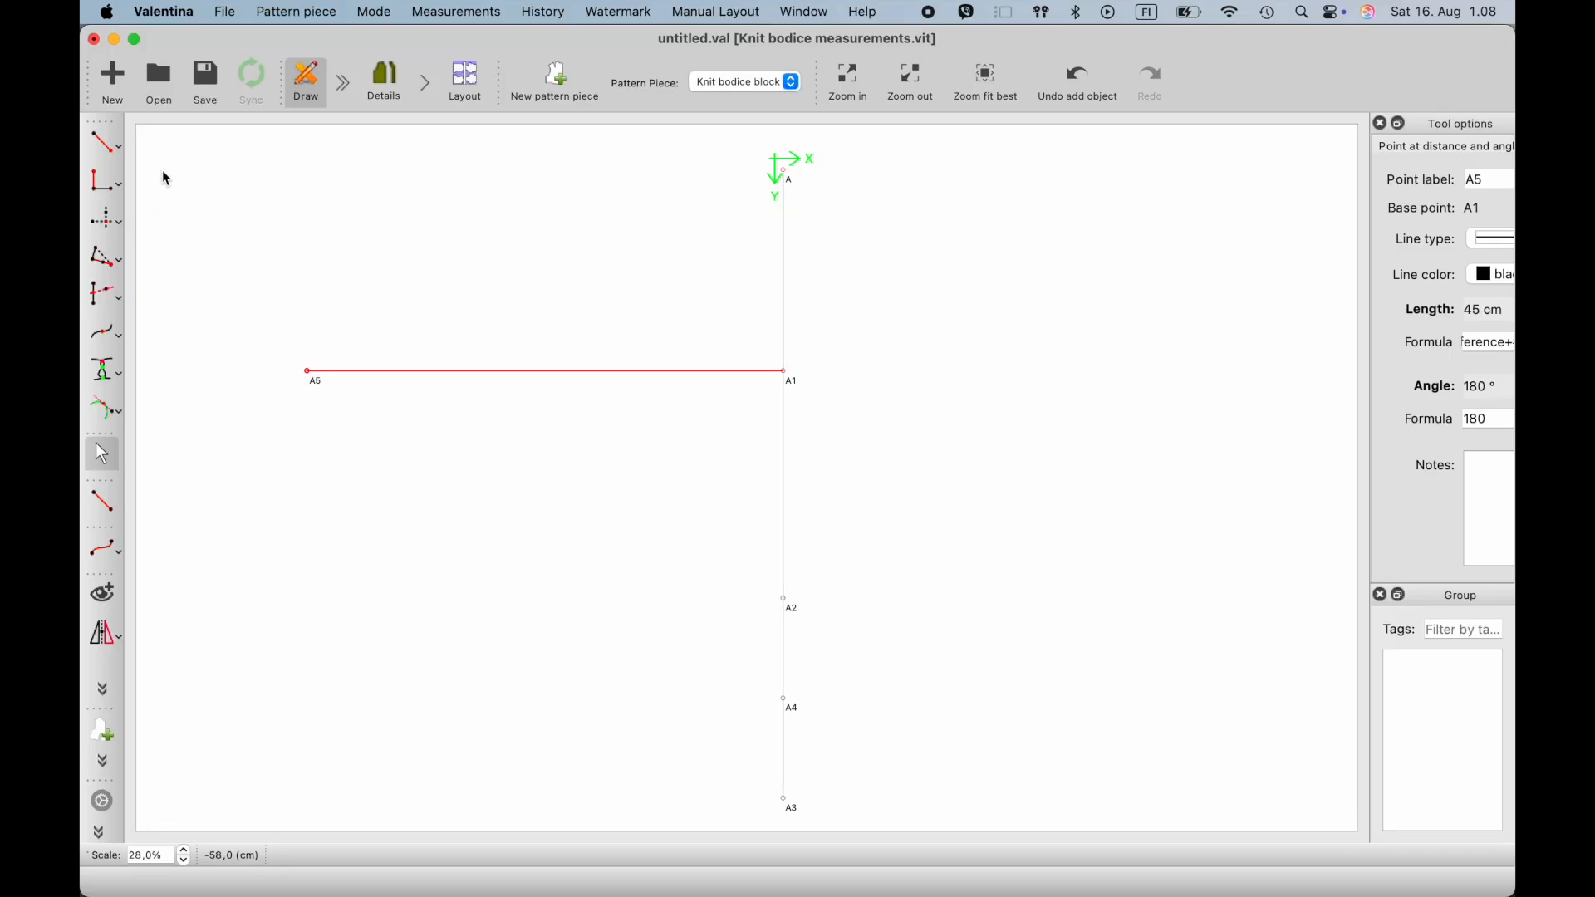
- Using Point from X and Y of two other points, place one point at A5's X level with A and another level with A2
left_click(117, 227)
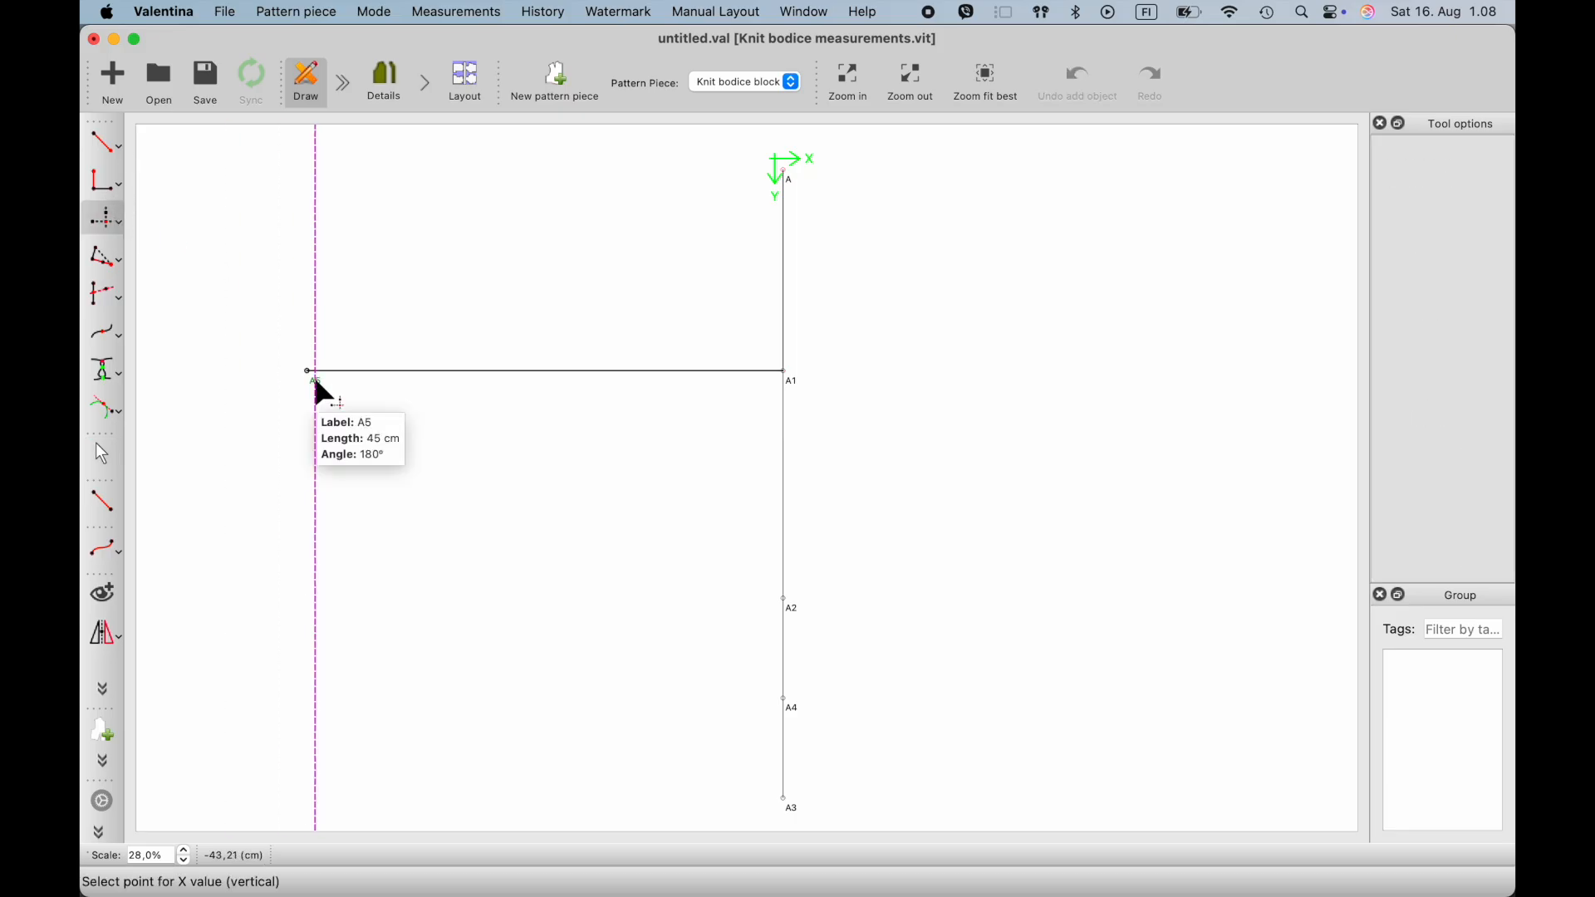
left_click(317, 382)
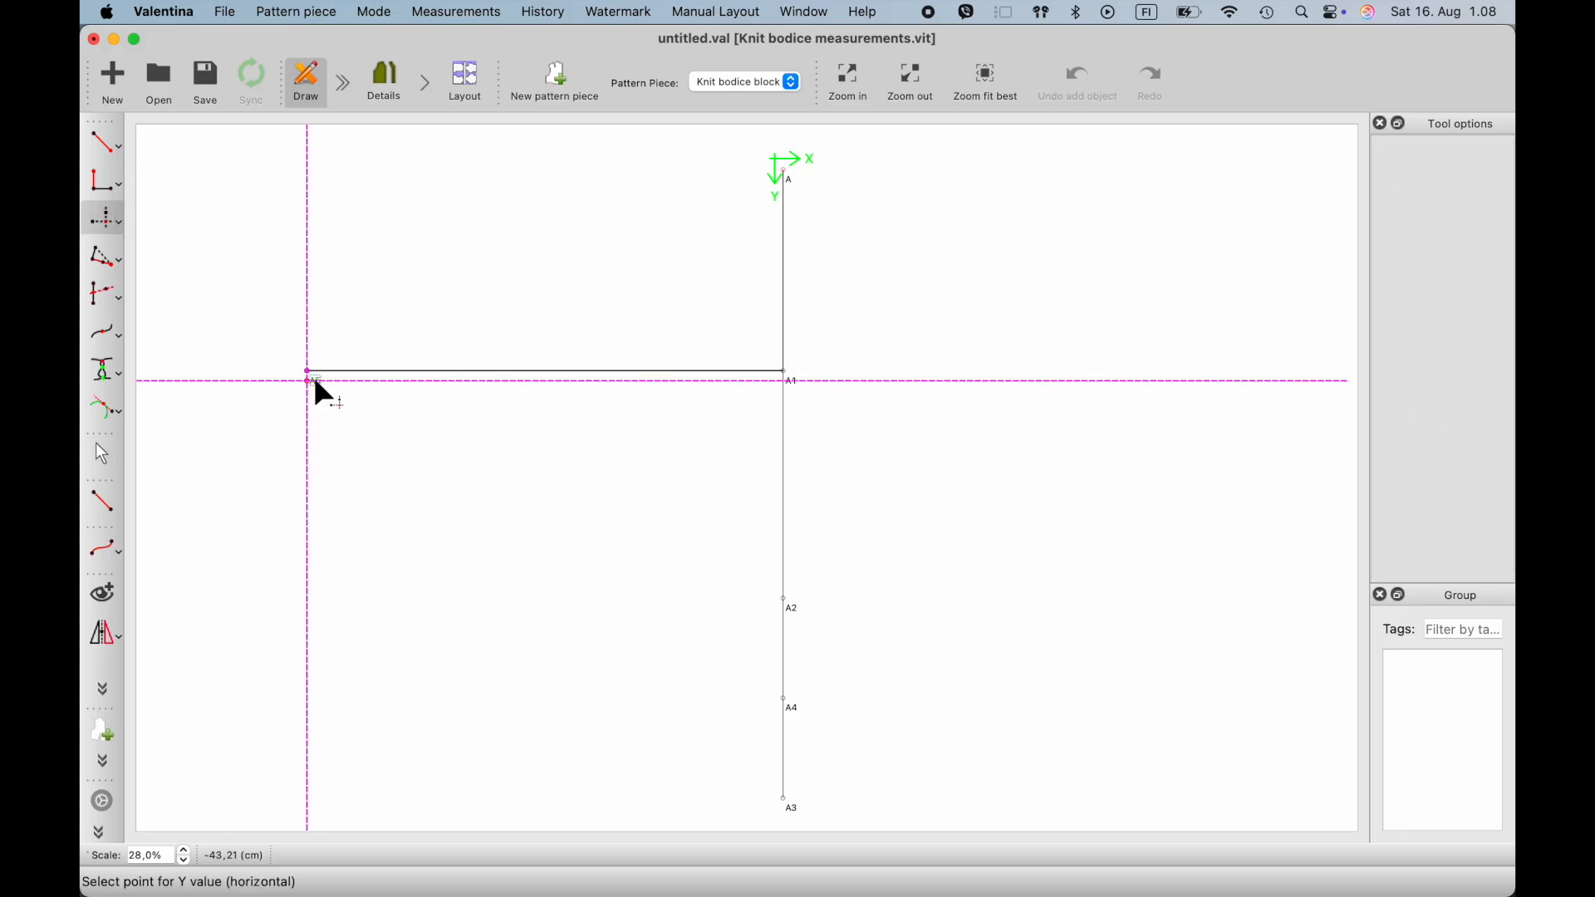
left_click(788, 178)
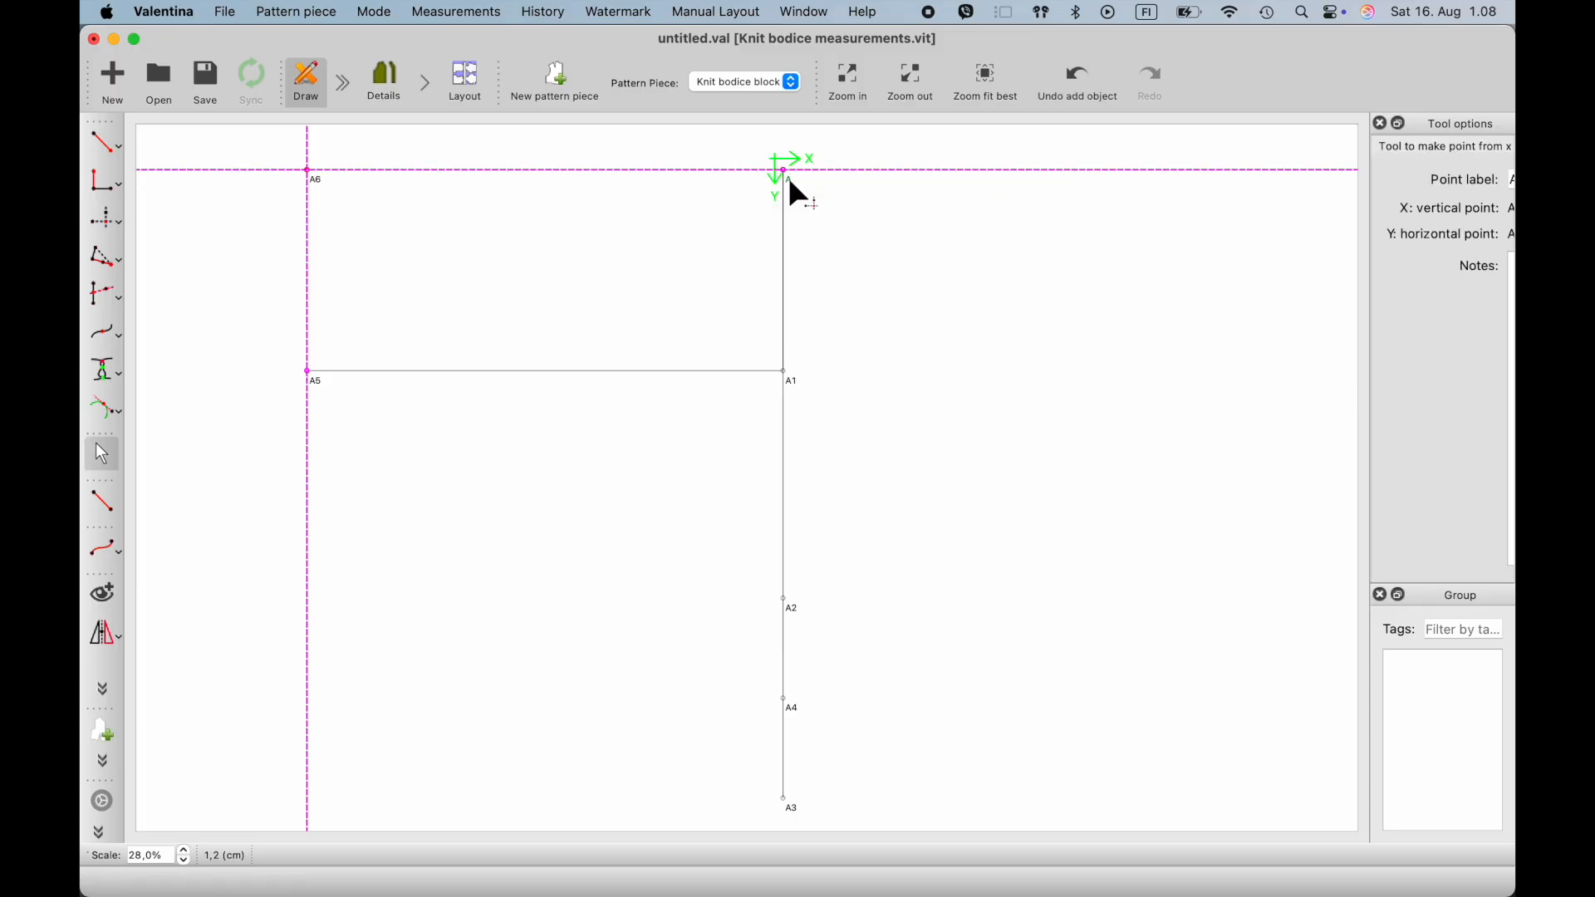
left_click(108, 226)
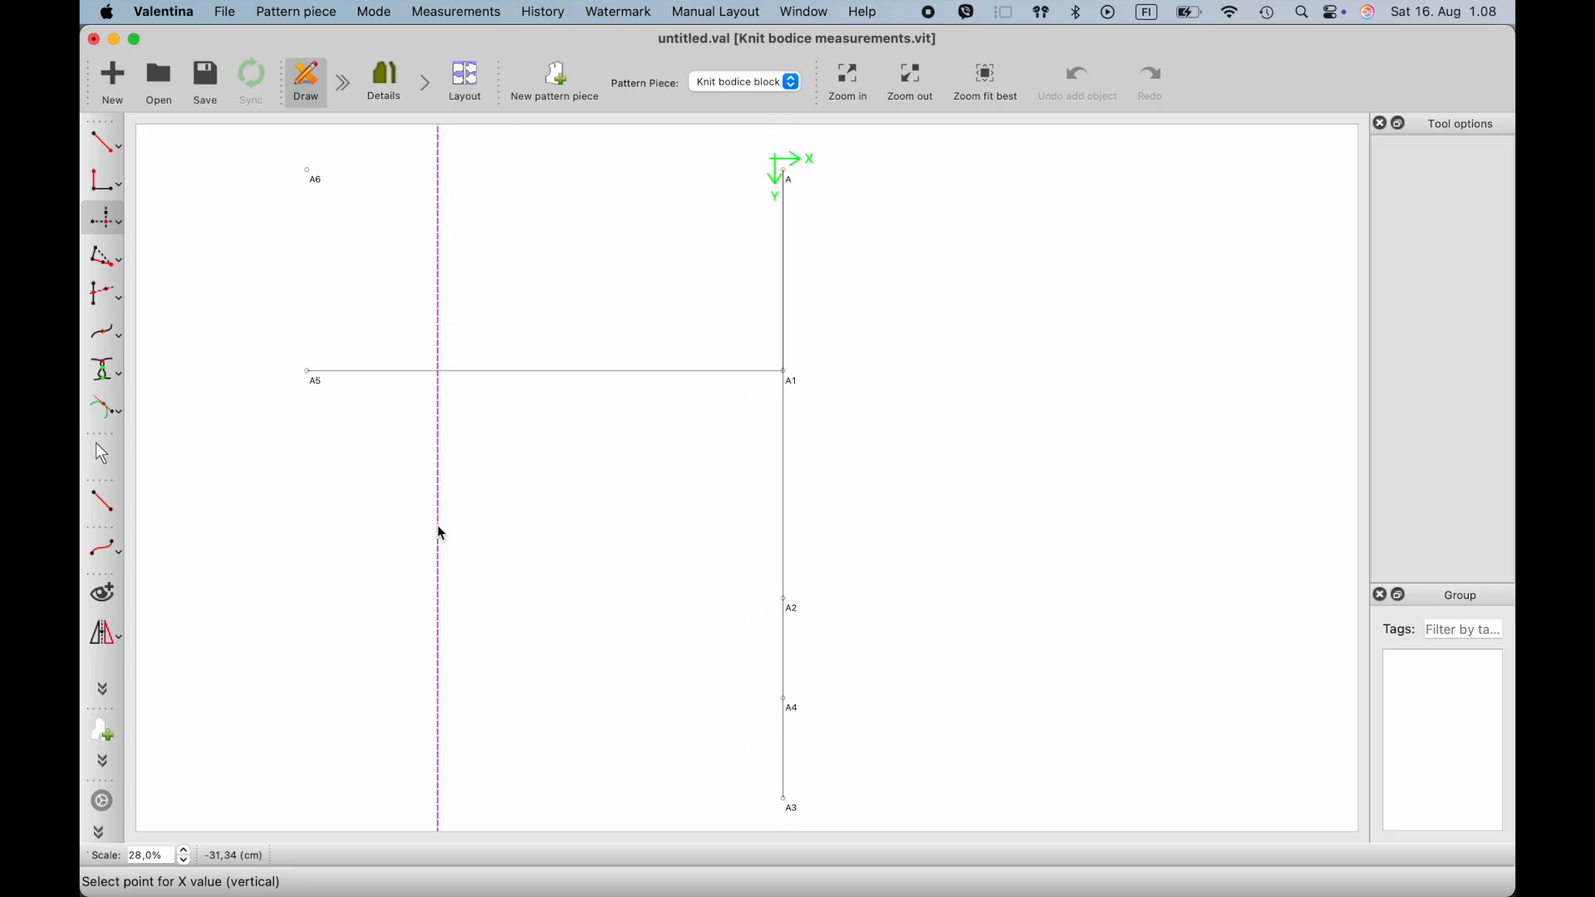
left_click(322, 389)
left_click(787, 602)
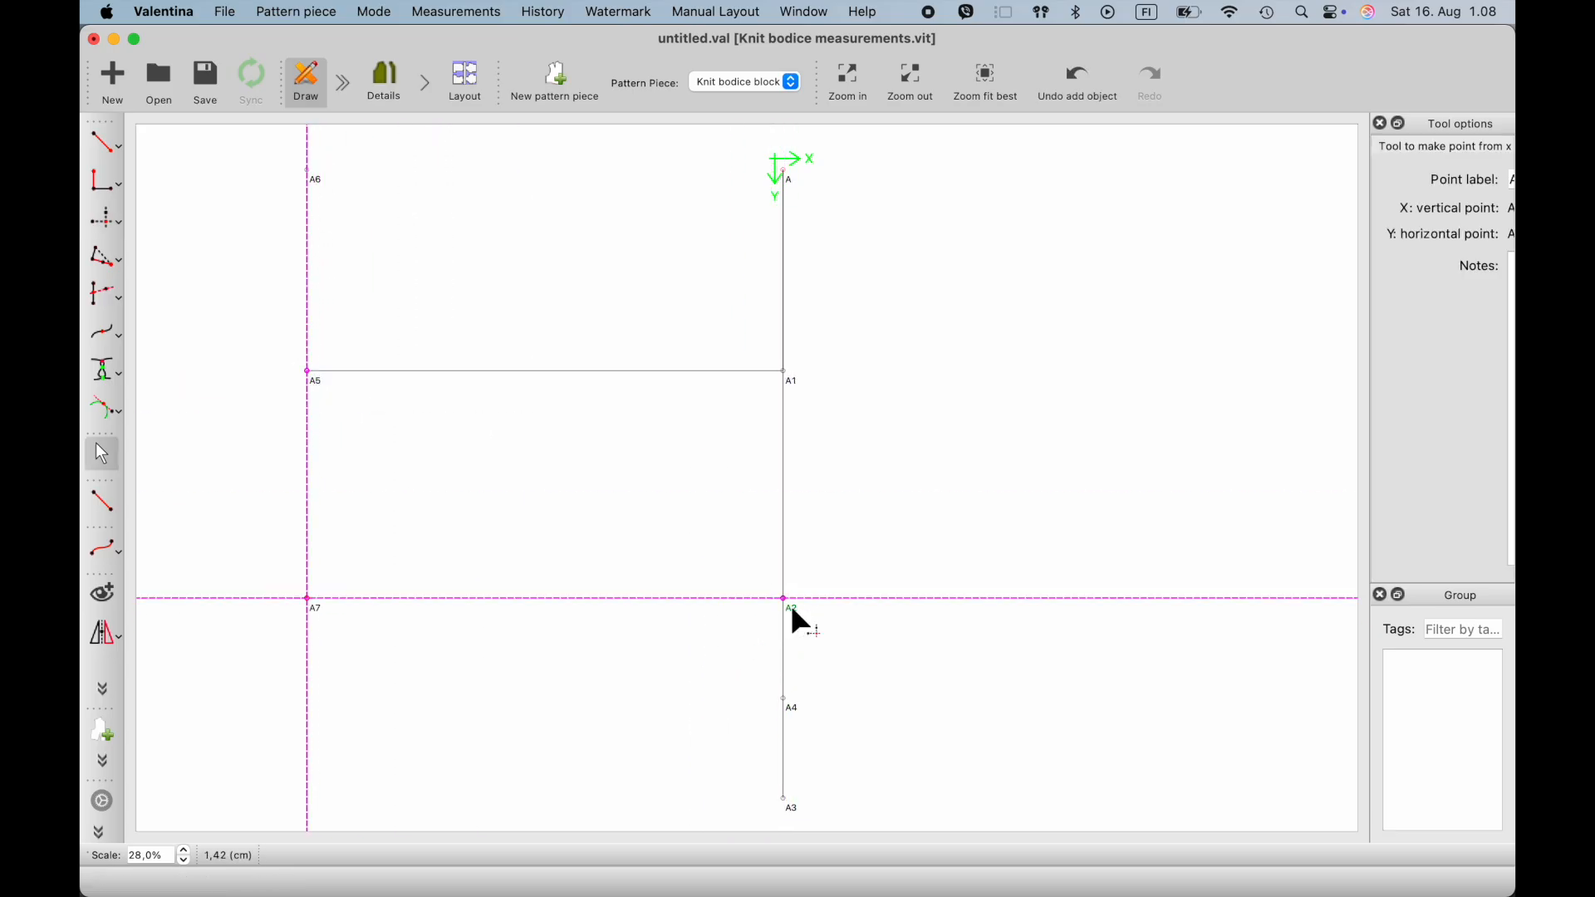
- Place a point at A5's X level with A4, and a point at A8's X level with A3
left_click(105, 218)
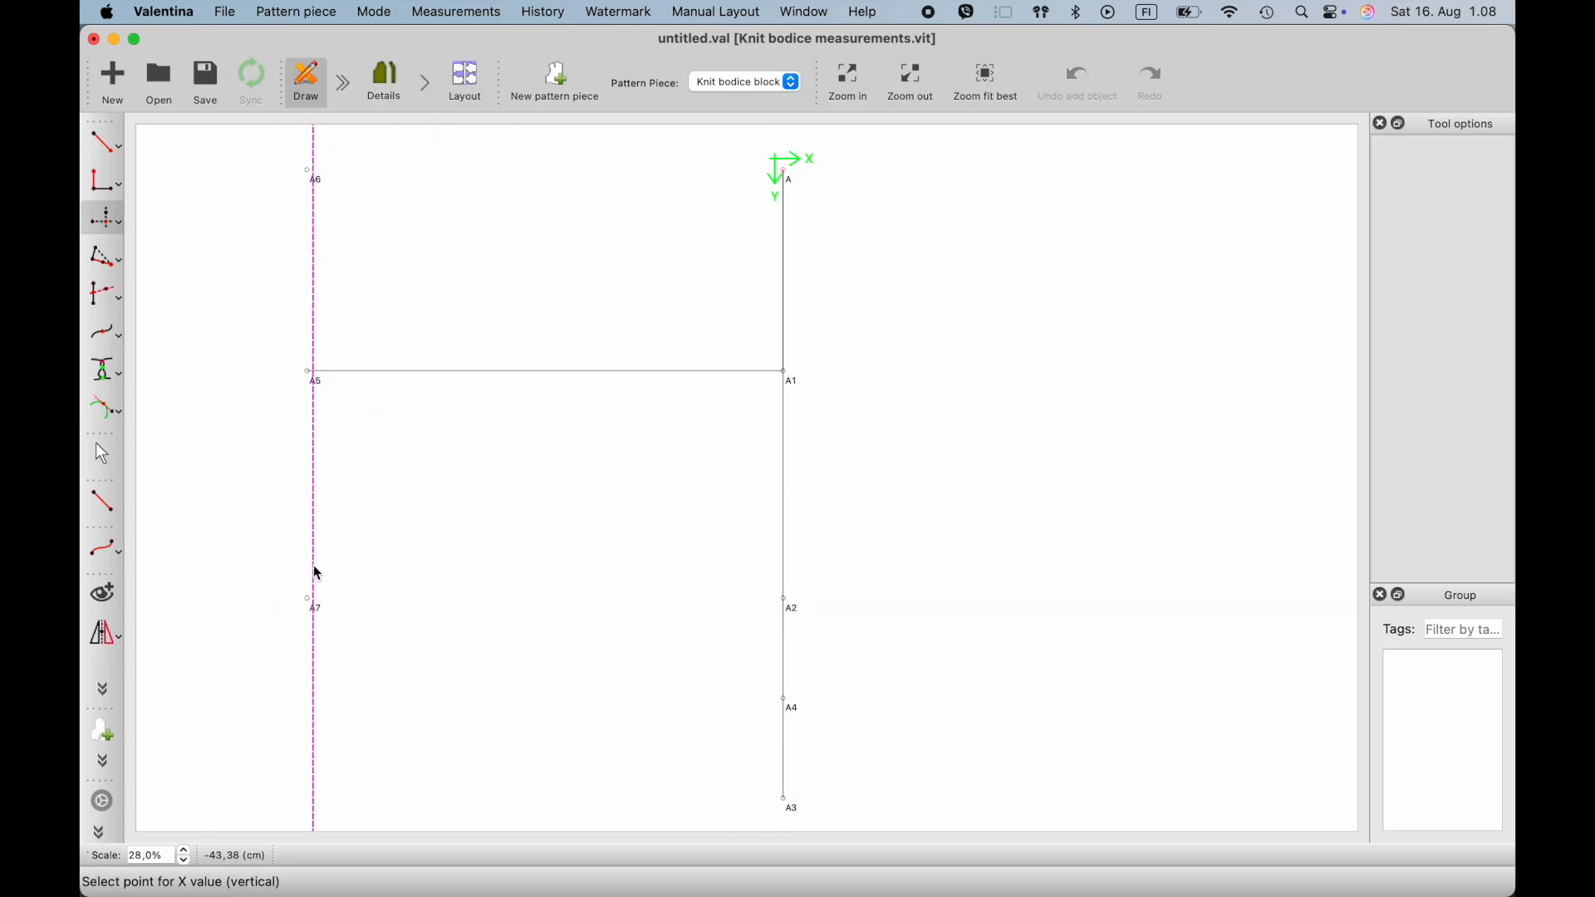
left_click(321, 381)
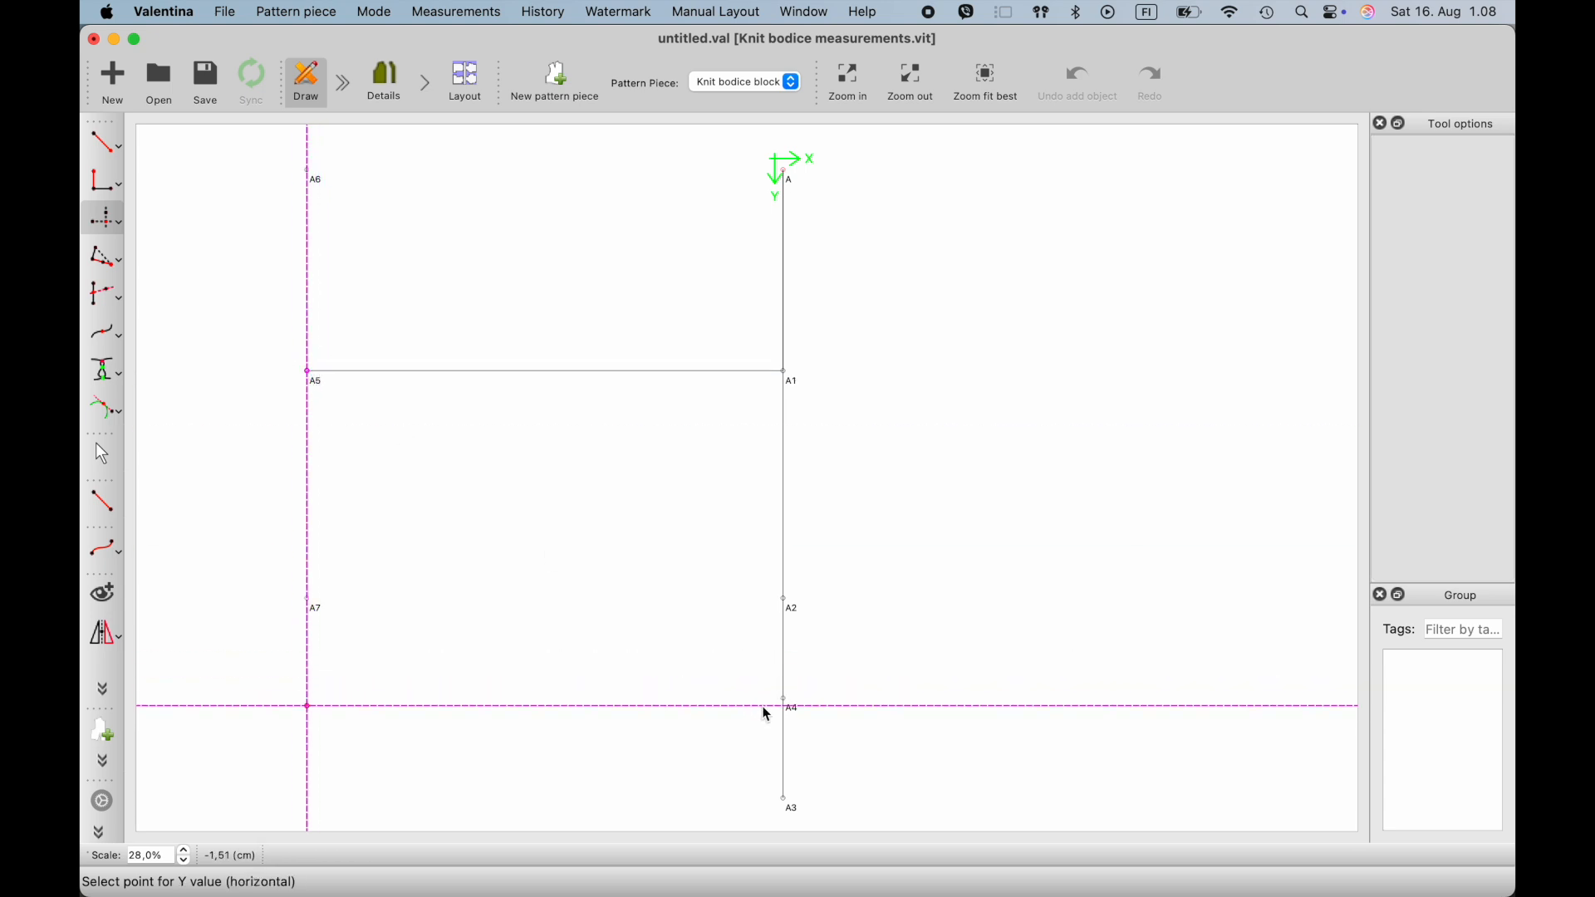
left_click(788, 705)
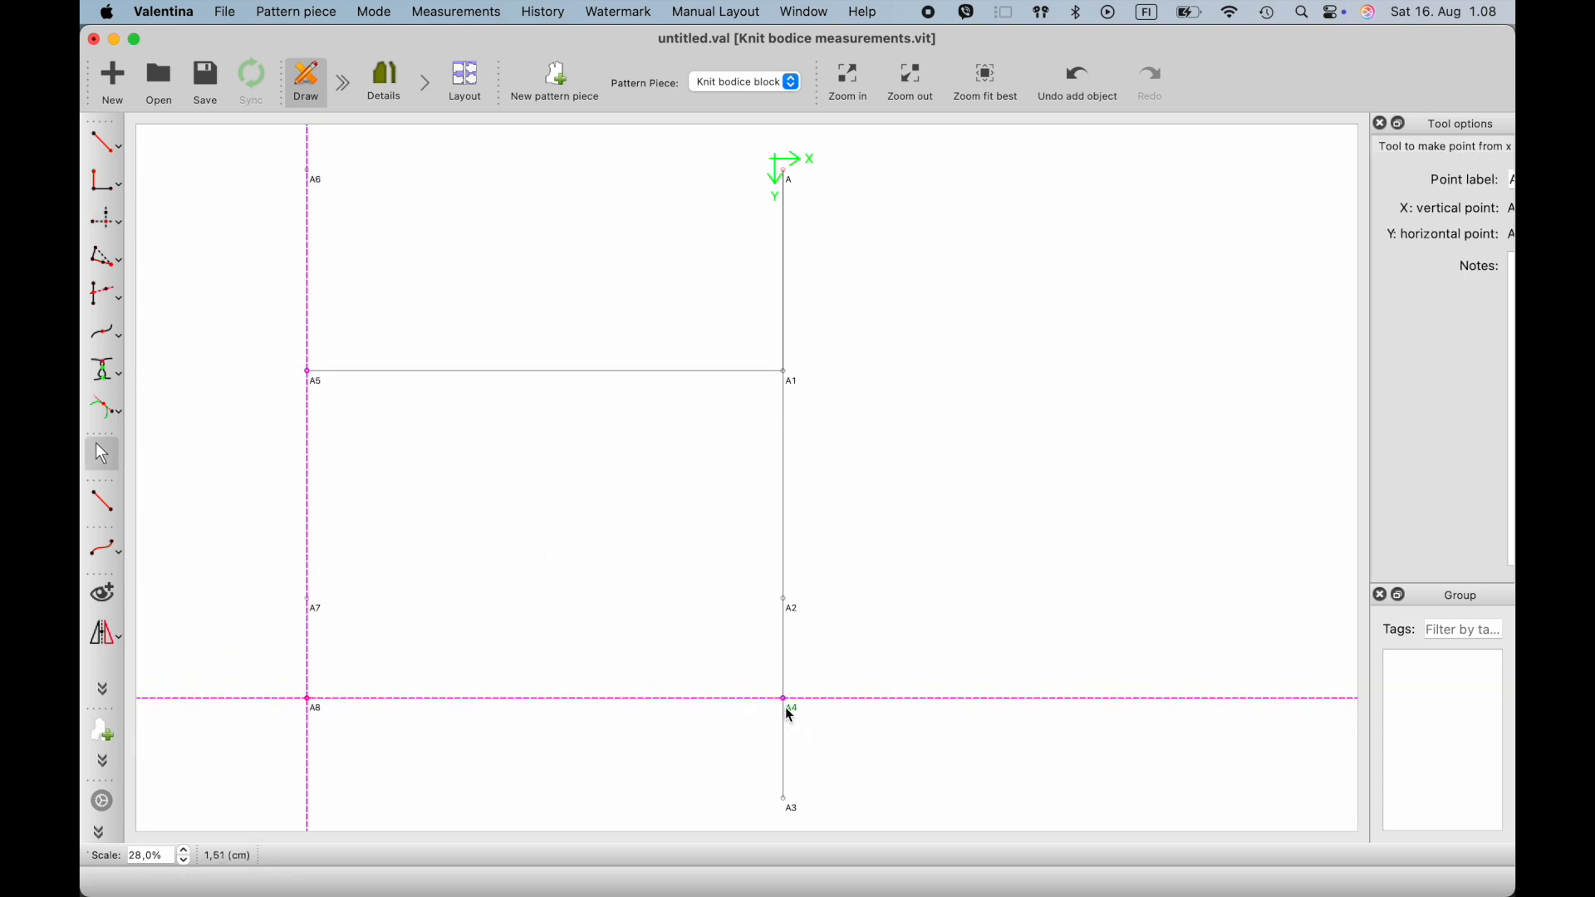
left_click(109, 221)
left_click(119, 223)
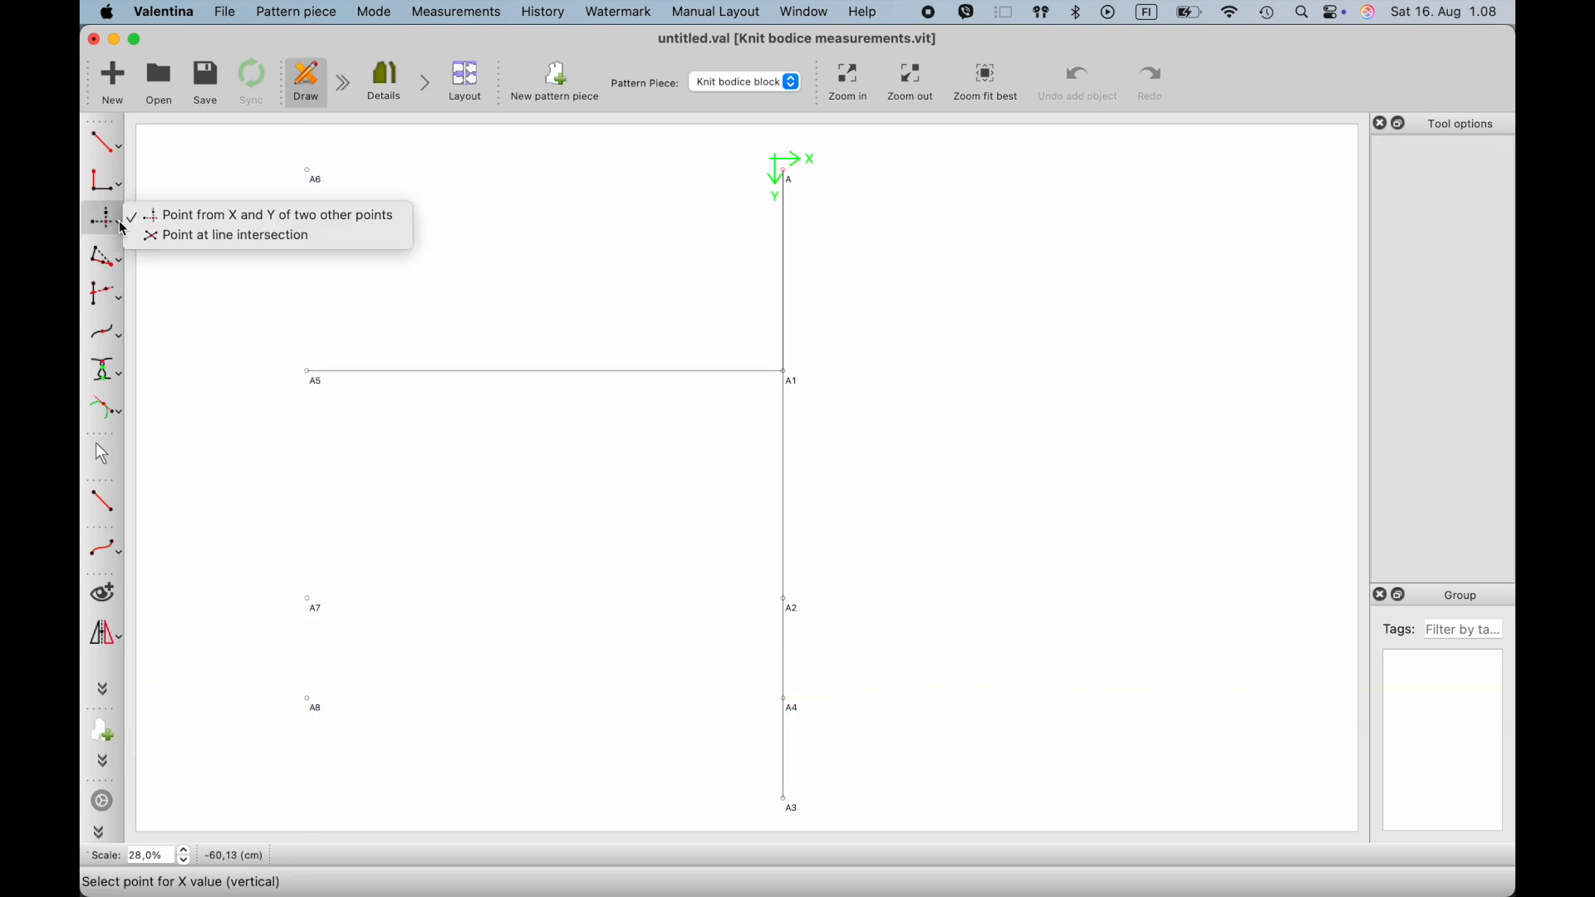
left_click(175, 220)
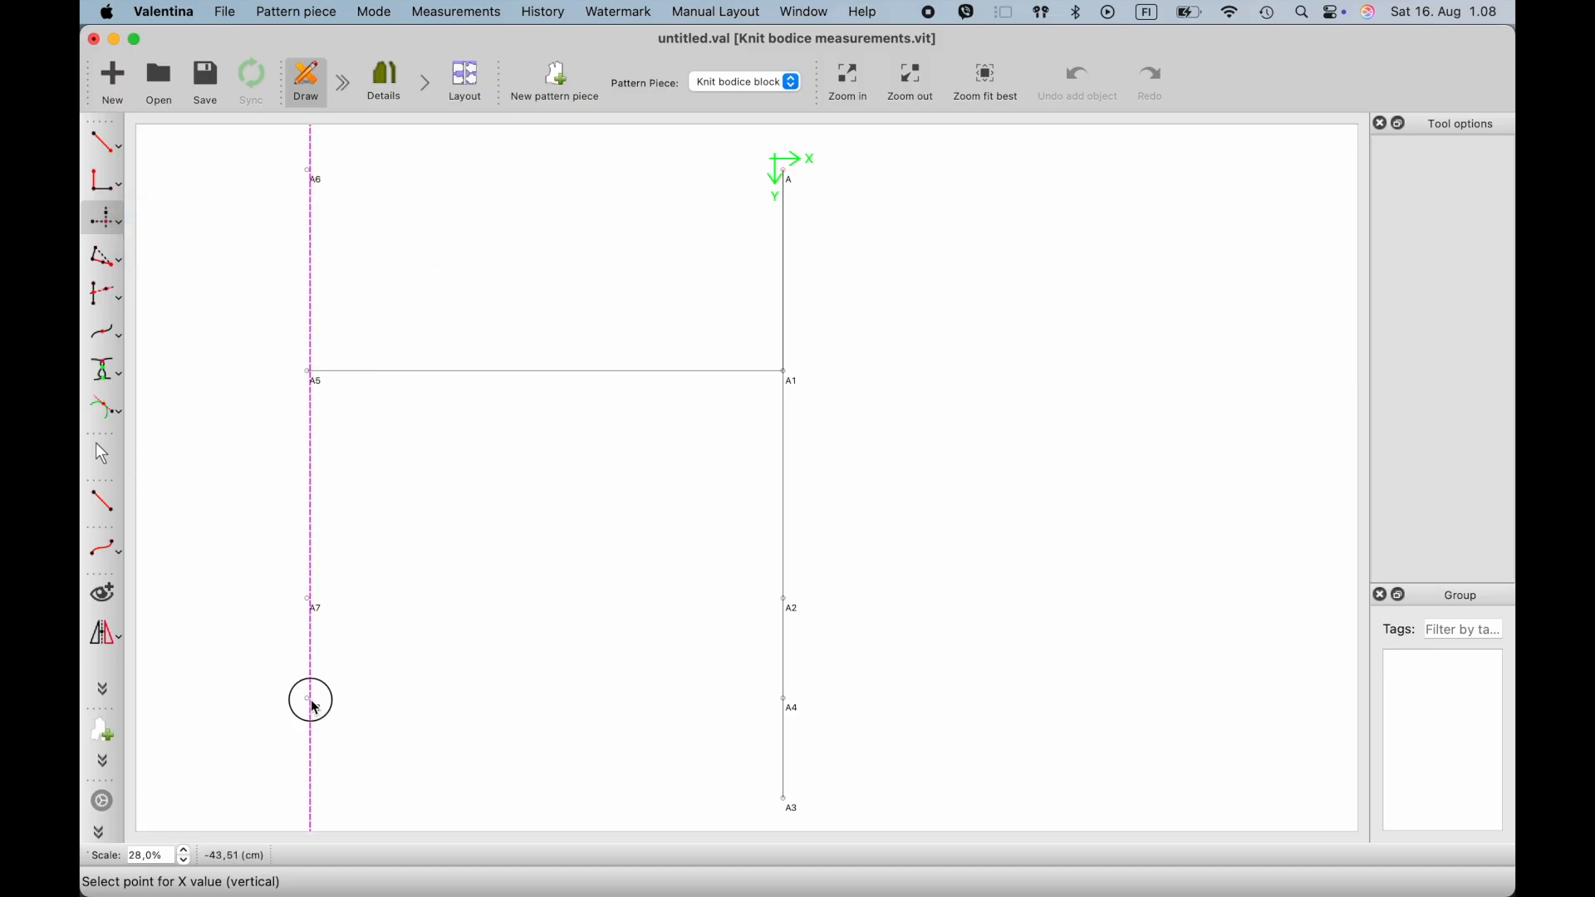
left_click(309, 700)
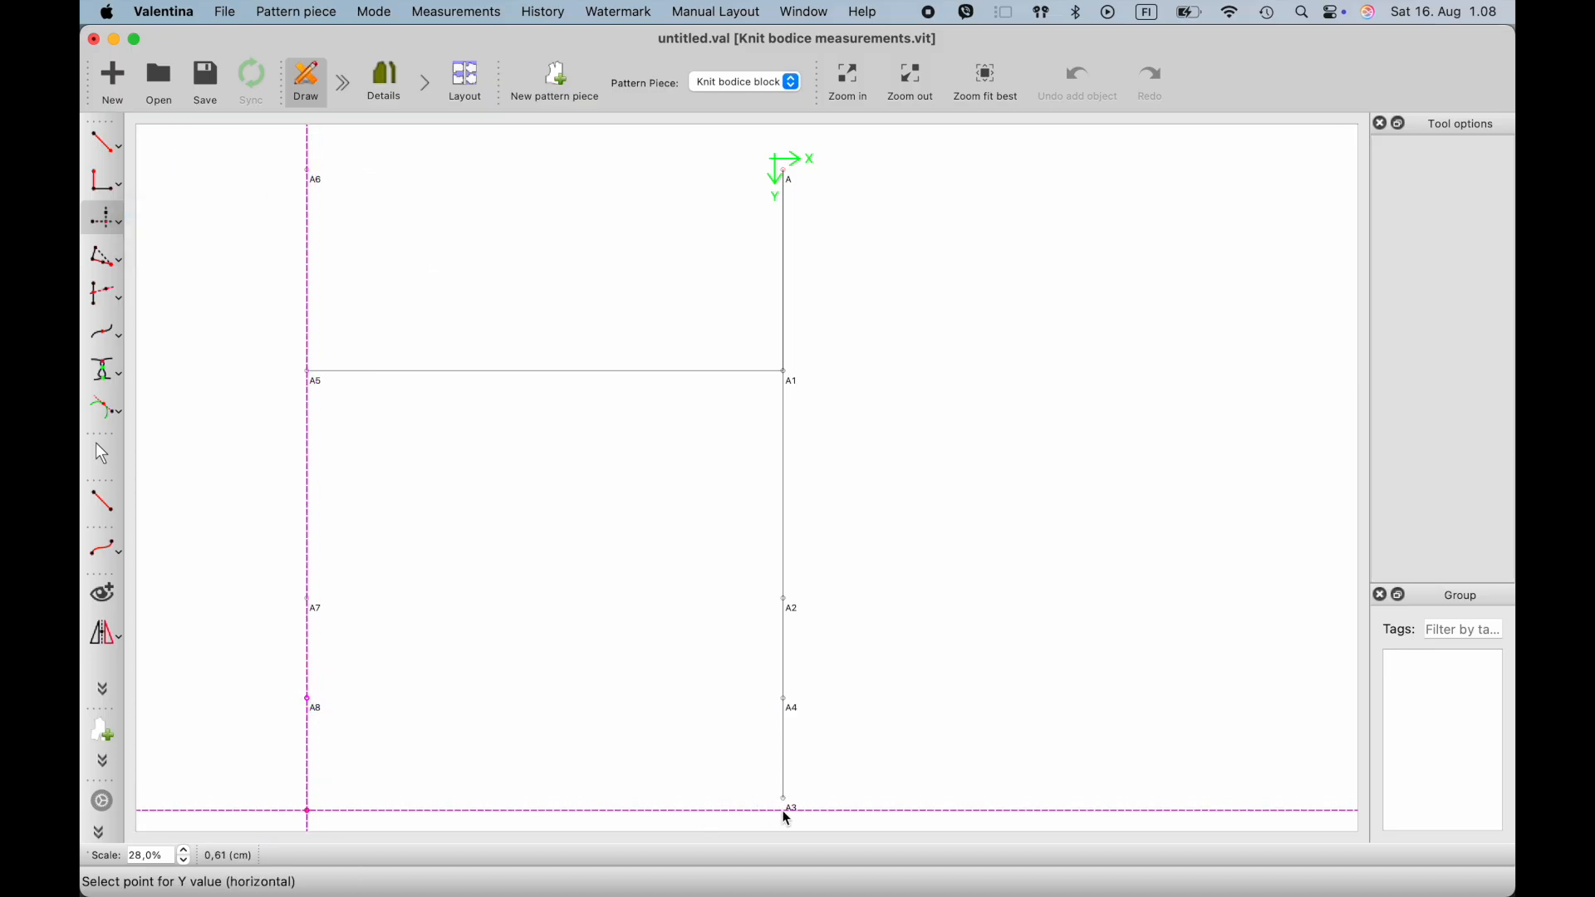
left_click(787, 816)
scroll(588, 701, "down", 2, "ctrl")
scroll(587, 700, "up", 2, "ctrl")
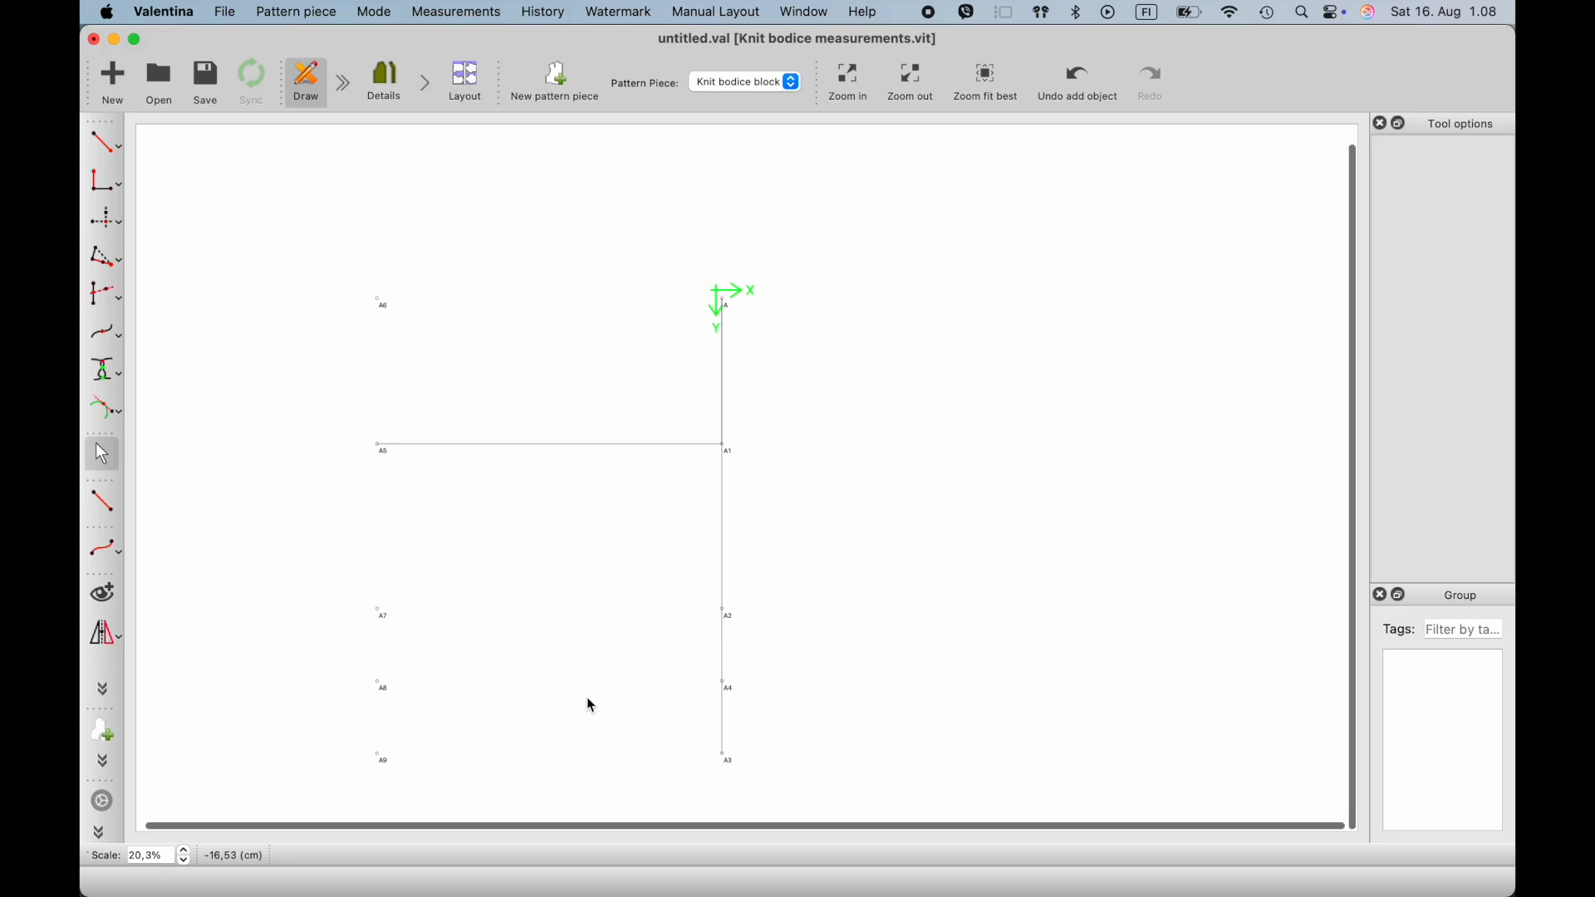
- Draw a vertical line between points A6 and A9
left_click(102, 502)
left_click(310, 173)
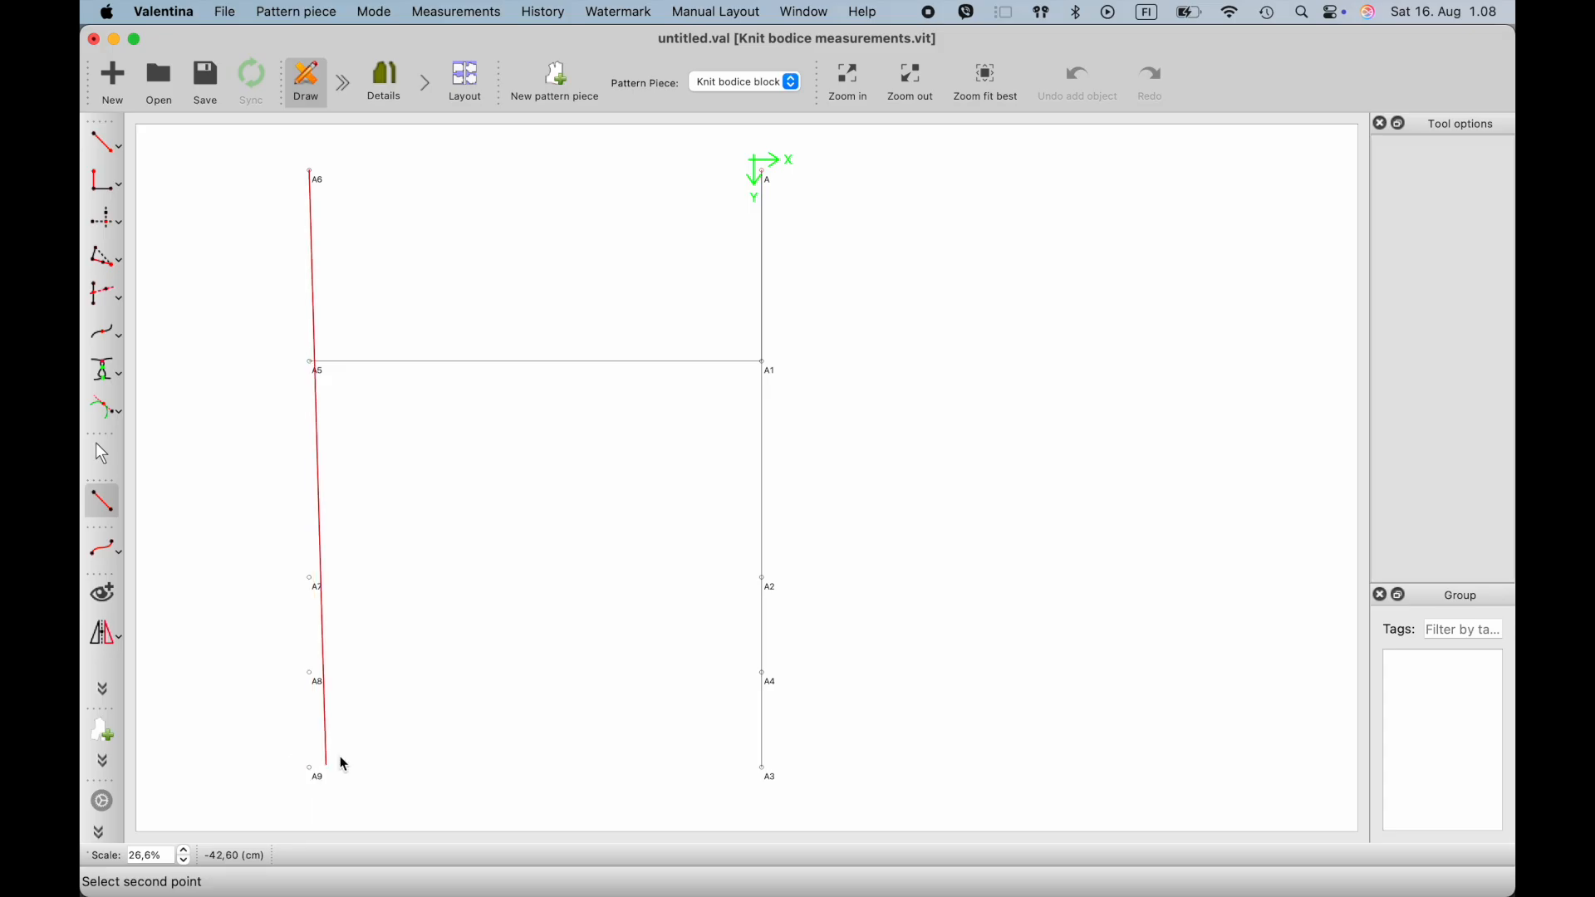
left_click(312, 771)
left_click(358, 728)
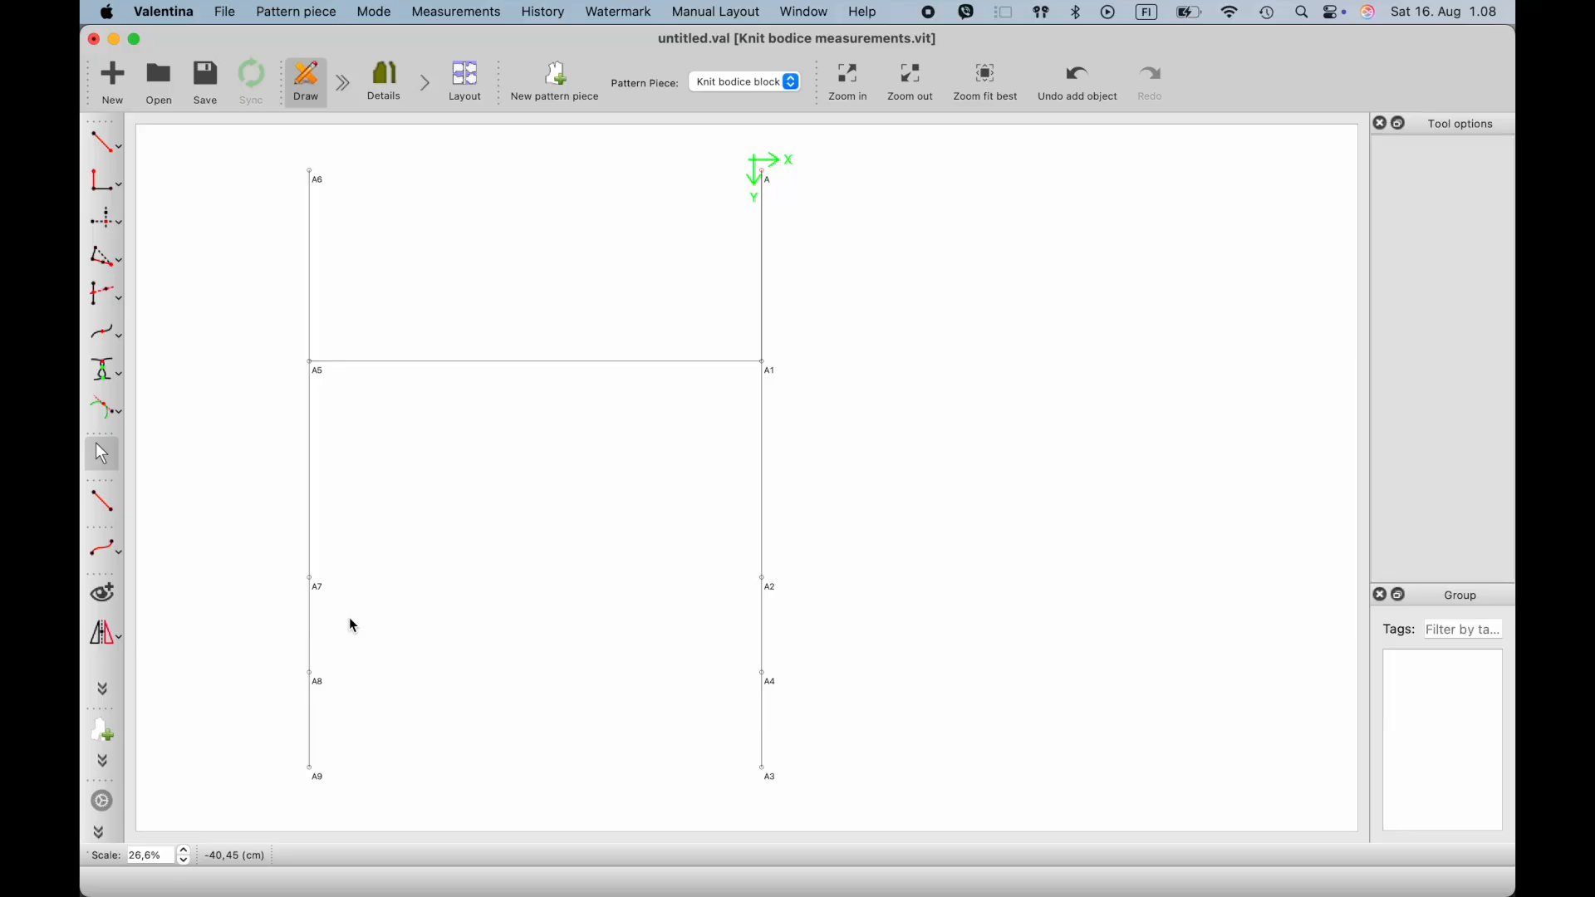
left_click(125, 151)
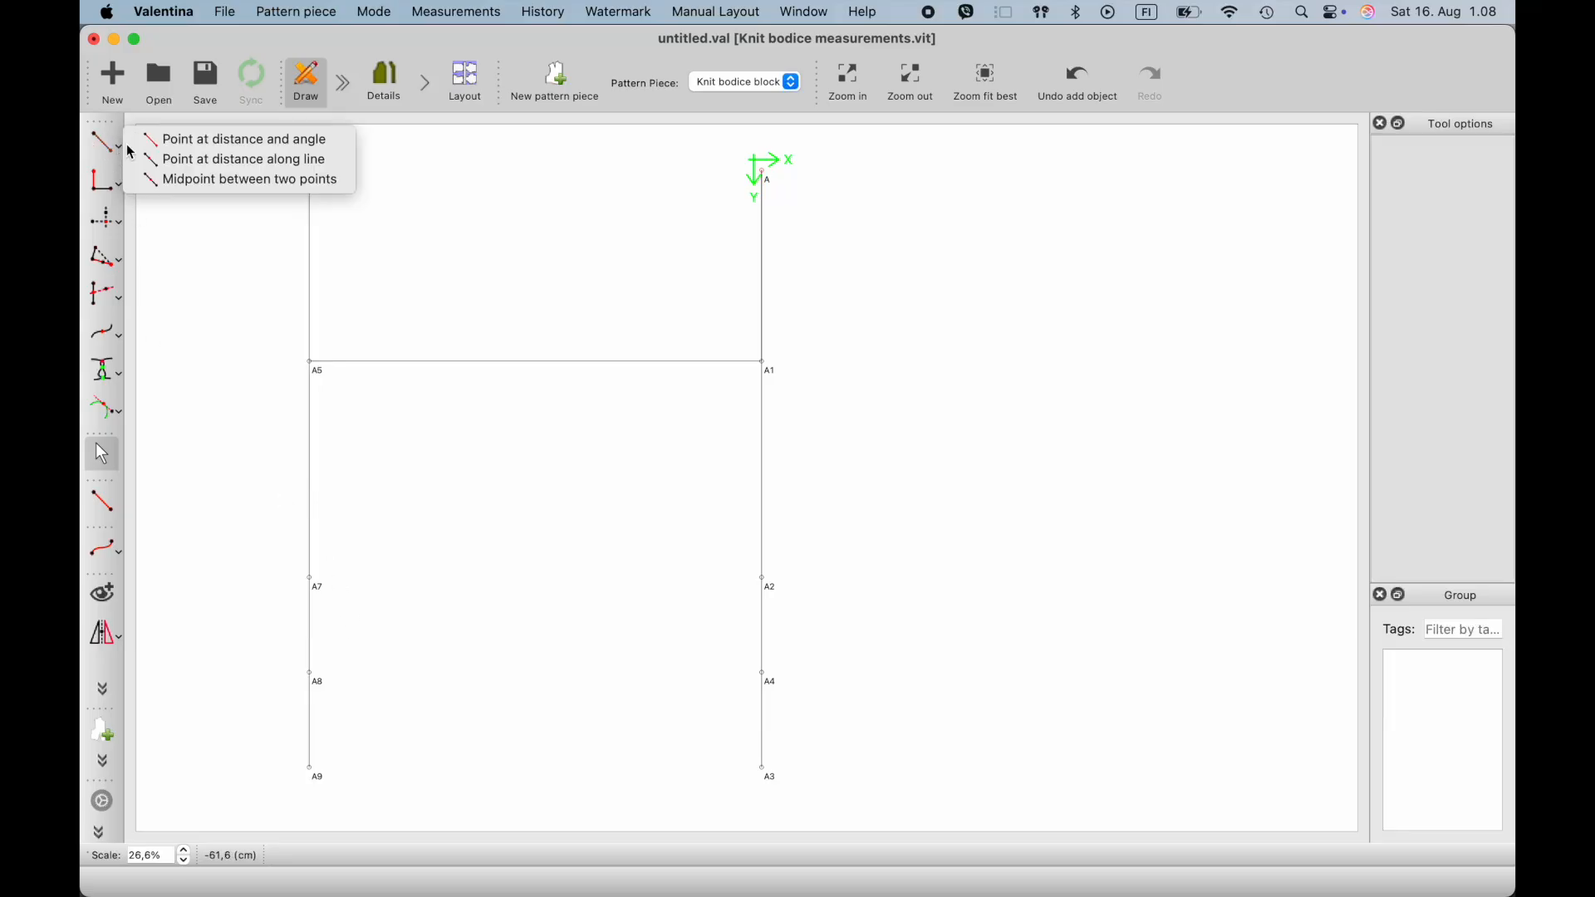
left_click(196, 167)
left_click(312, 365)
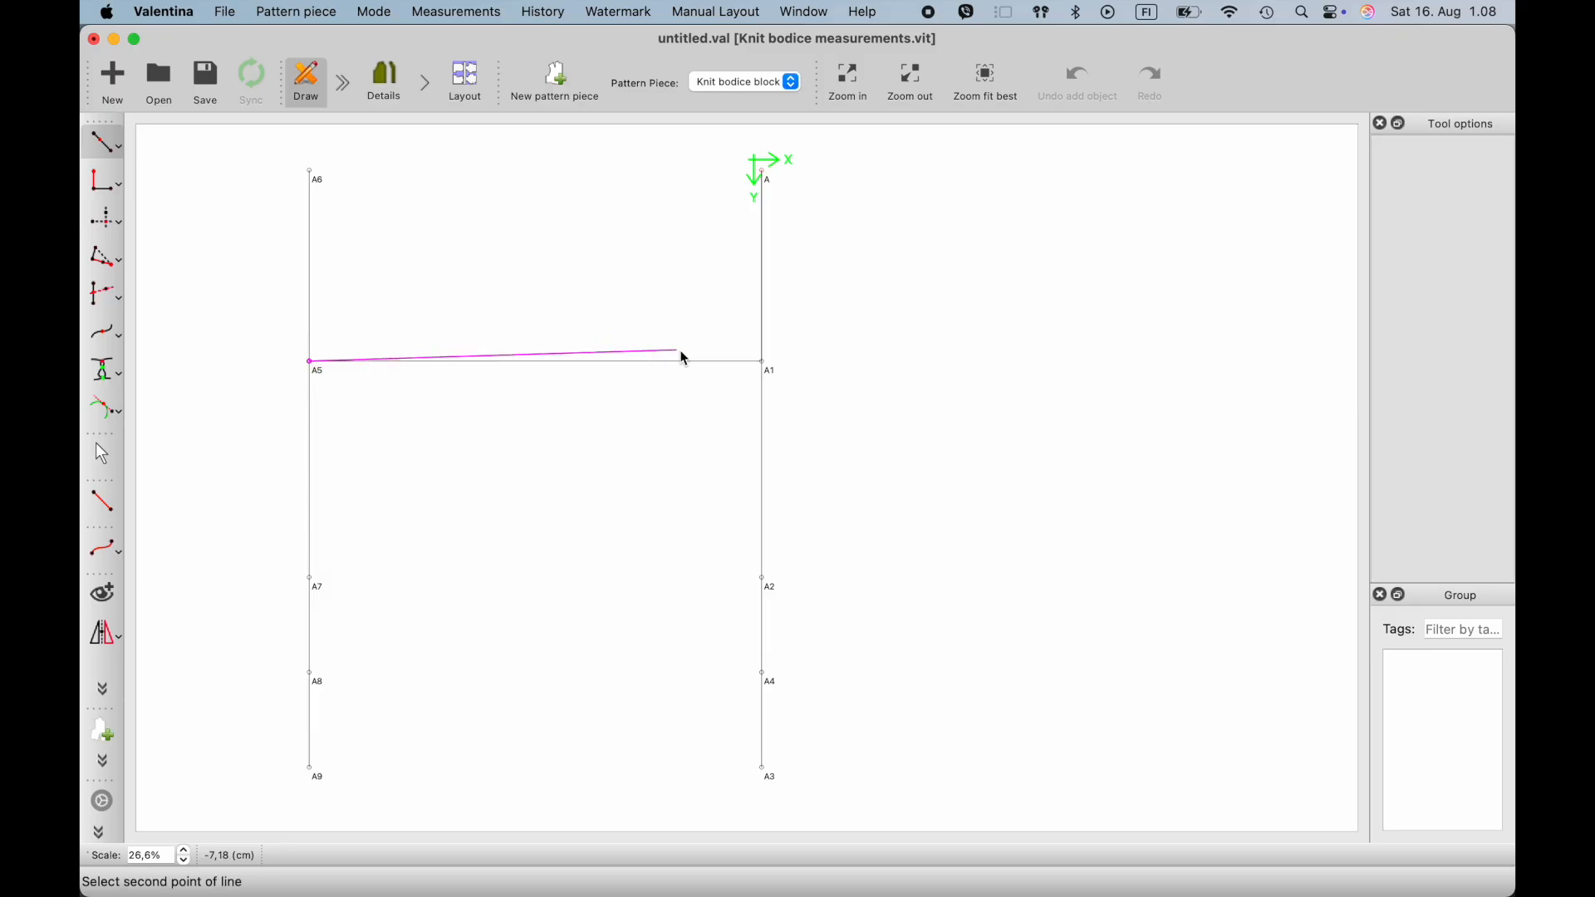
left_click(764, 364)
left_click(532, 379)
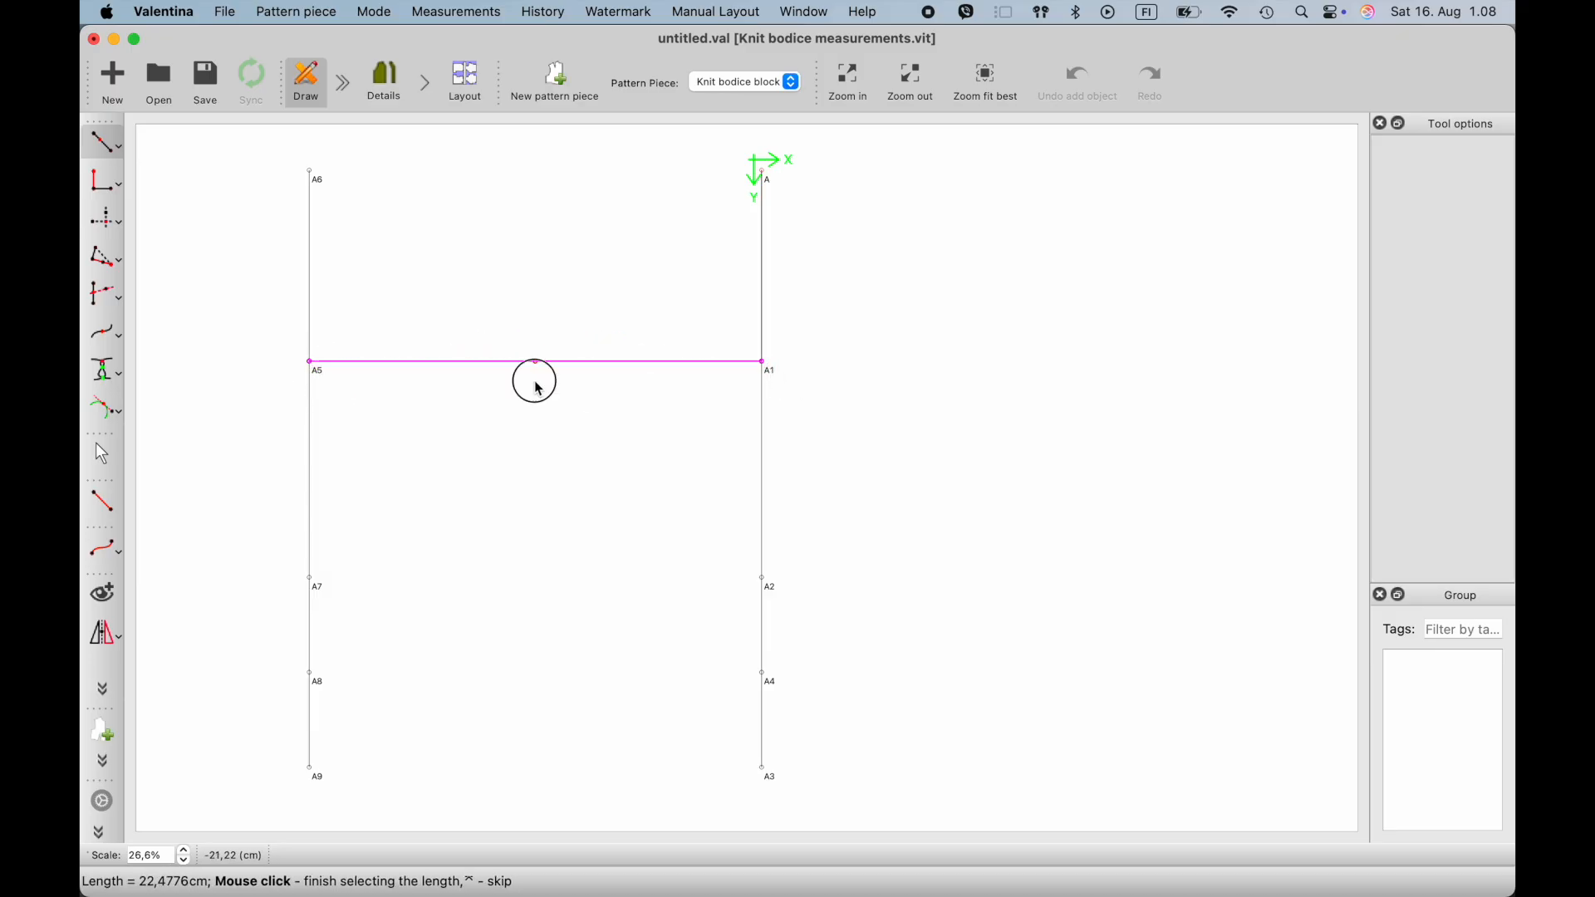
left_click(820, 338)
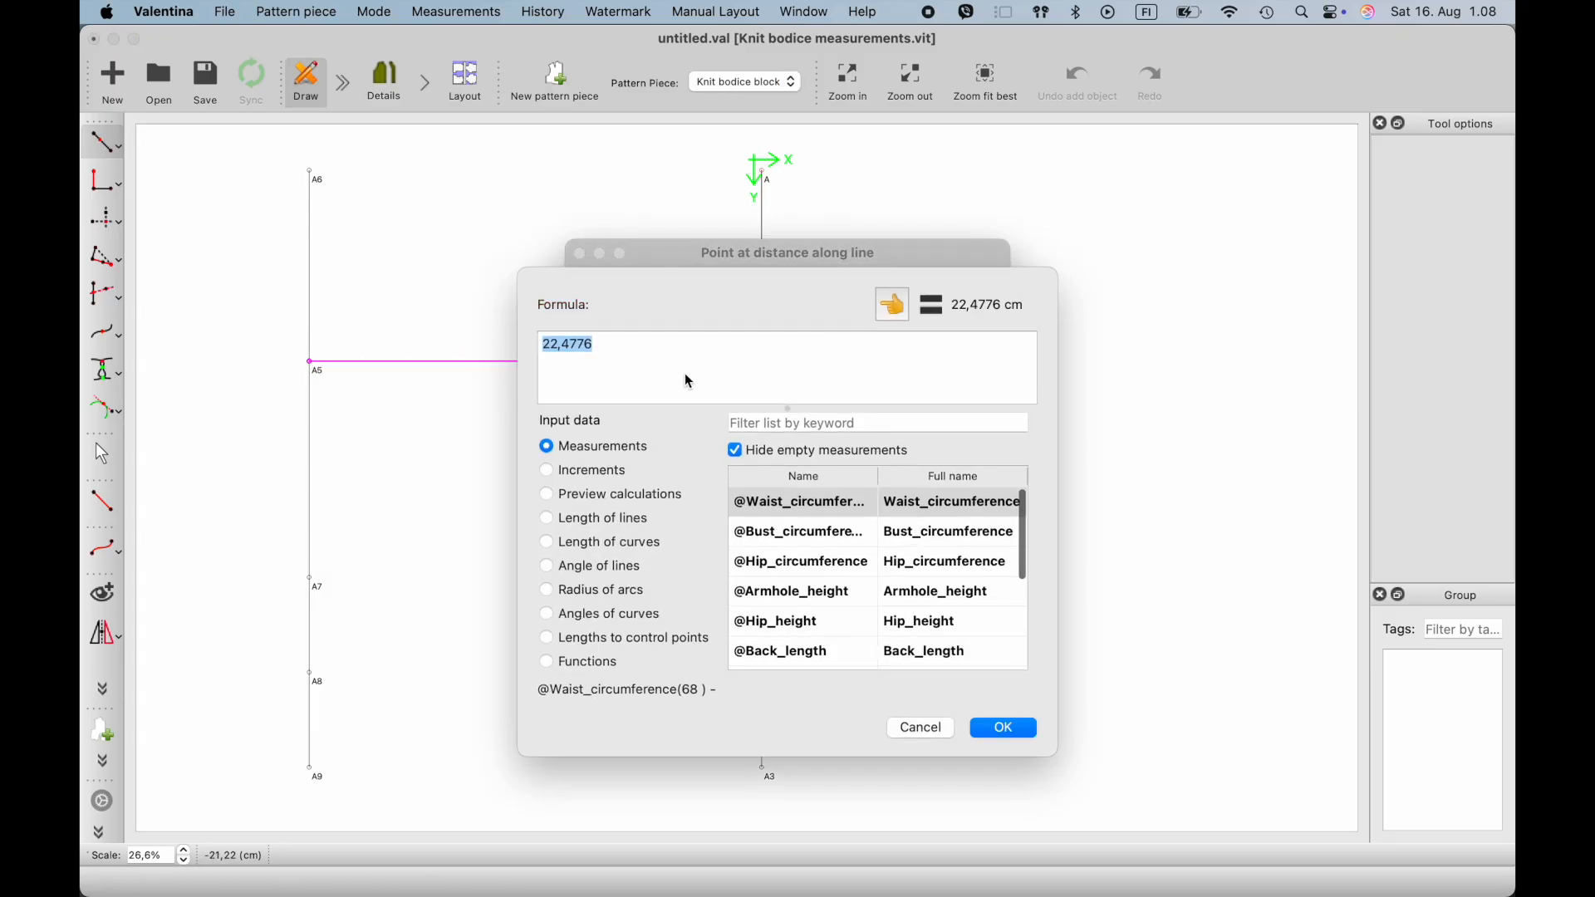
type("bak")
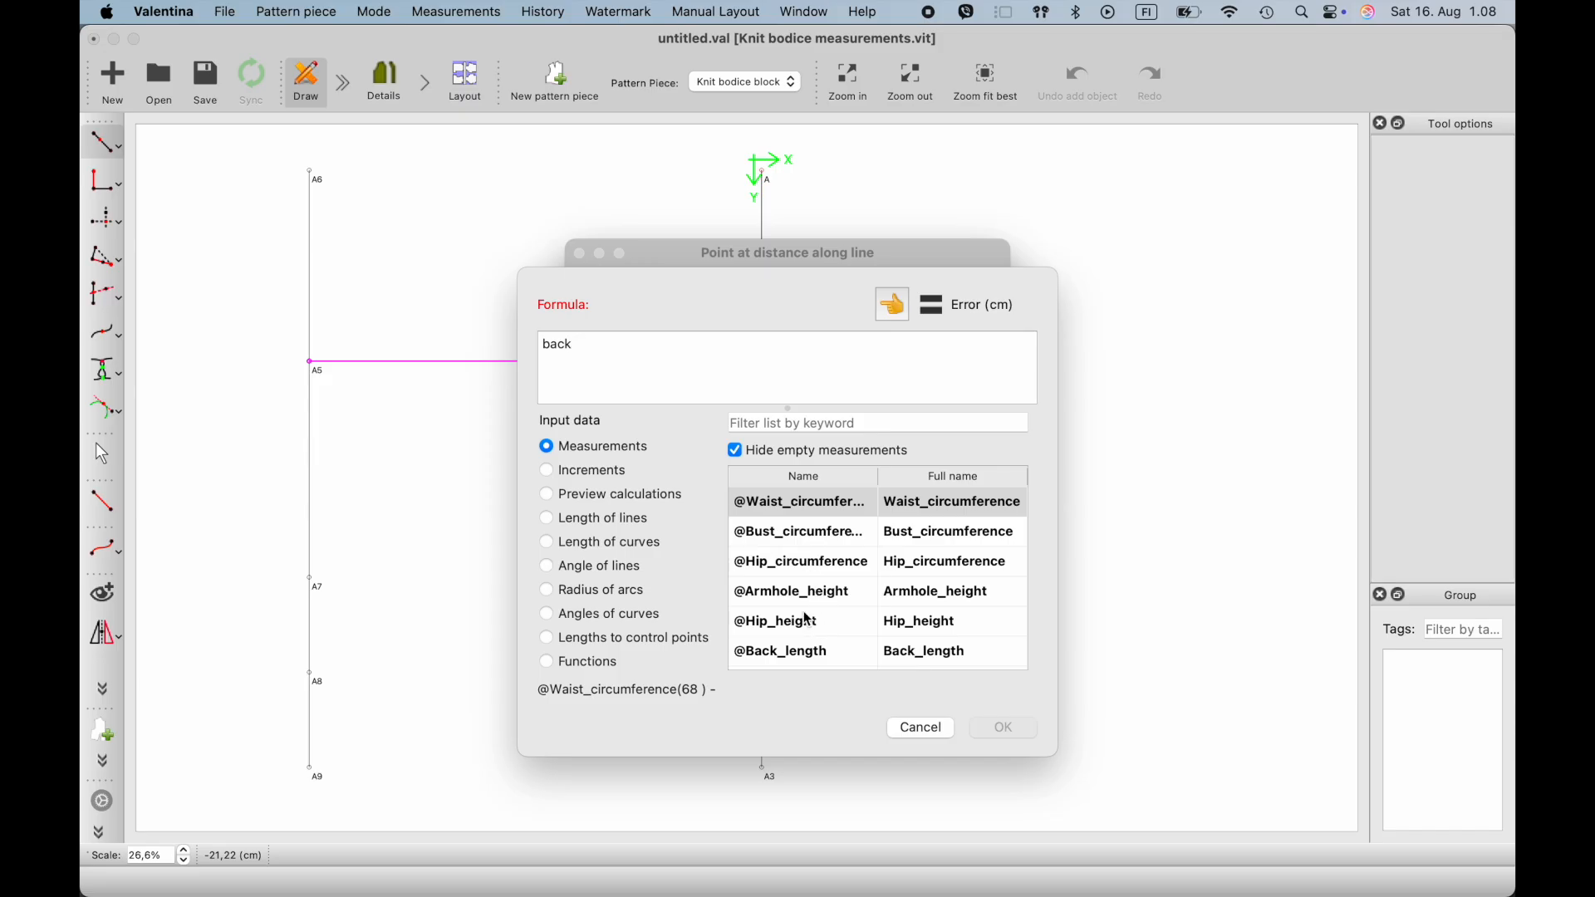
left_click(783, 422)
type("back")
left_click(852, 534)
left_click(887, 315)
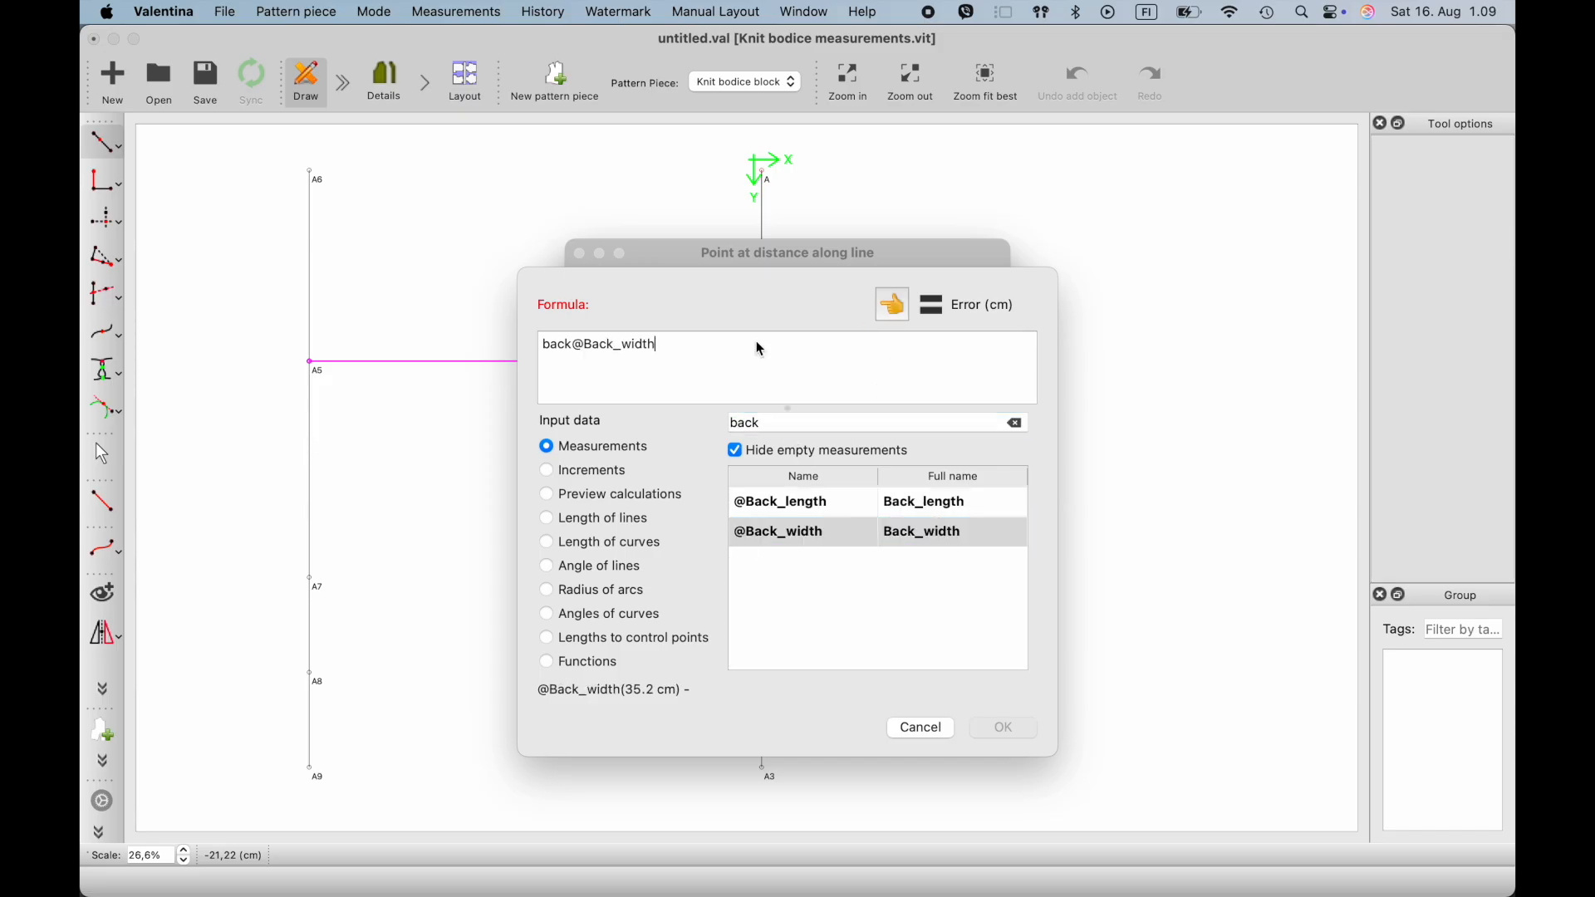
left_click(576, 346)
key("BackSpace")
key("BackSpace")
key("BackSpace")
key("BackSpace")
type("(")
left_click(645, 349)
type("+")
left_click(547, 471)
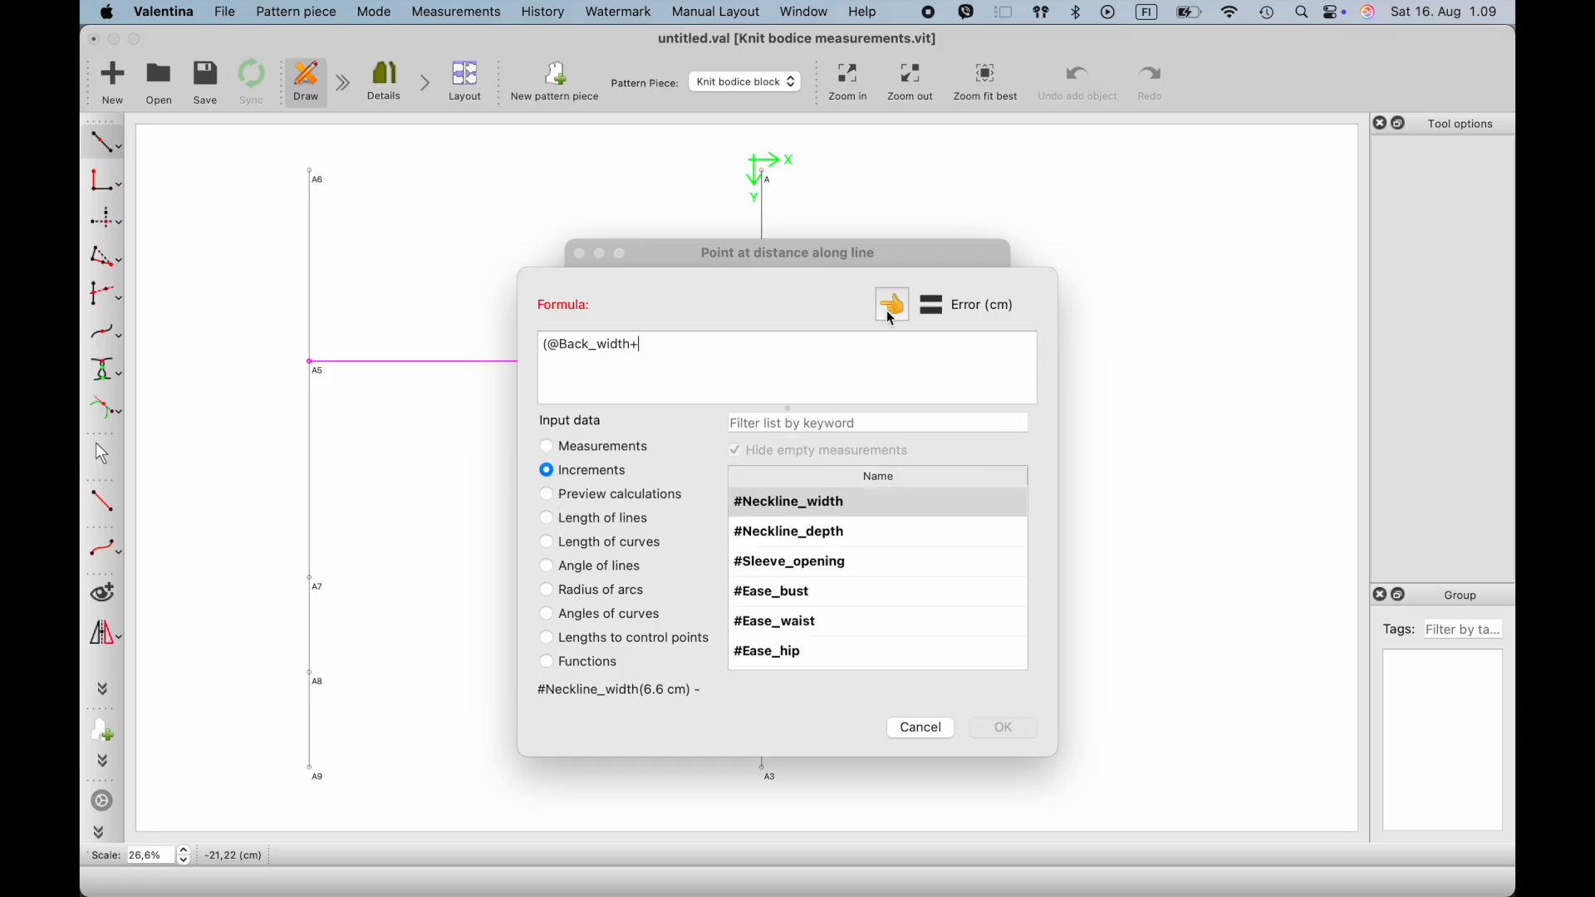
left_click(820, 423)
type("back")
left_click(865, 502)
left_click(893, 304)
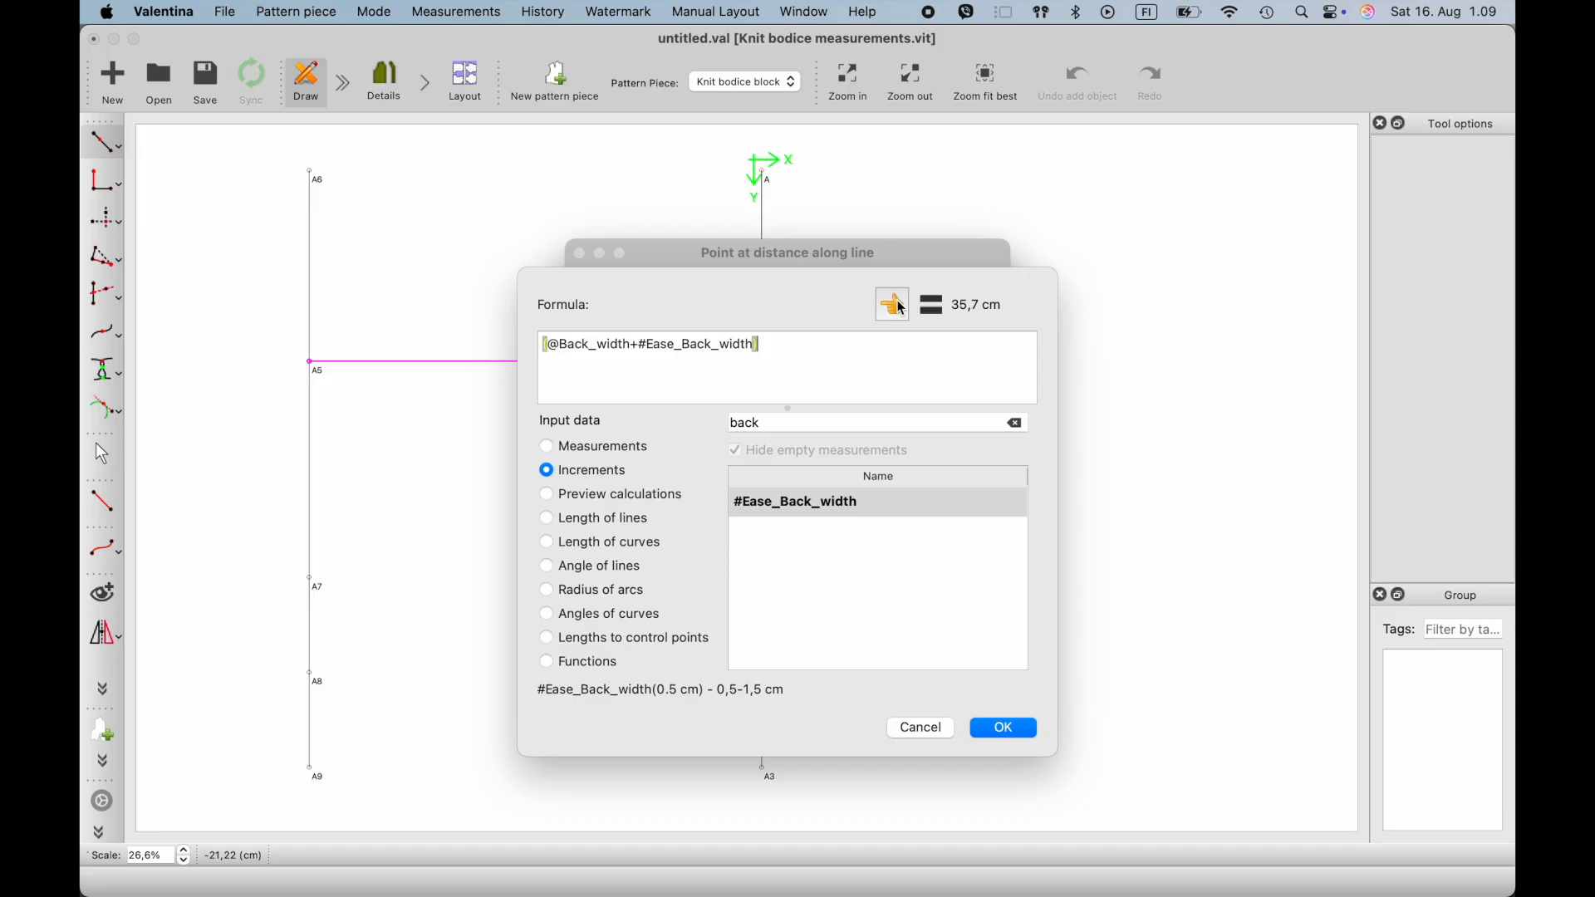
type("2")
left_click(1012, 729)
left_click(956, 632)
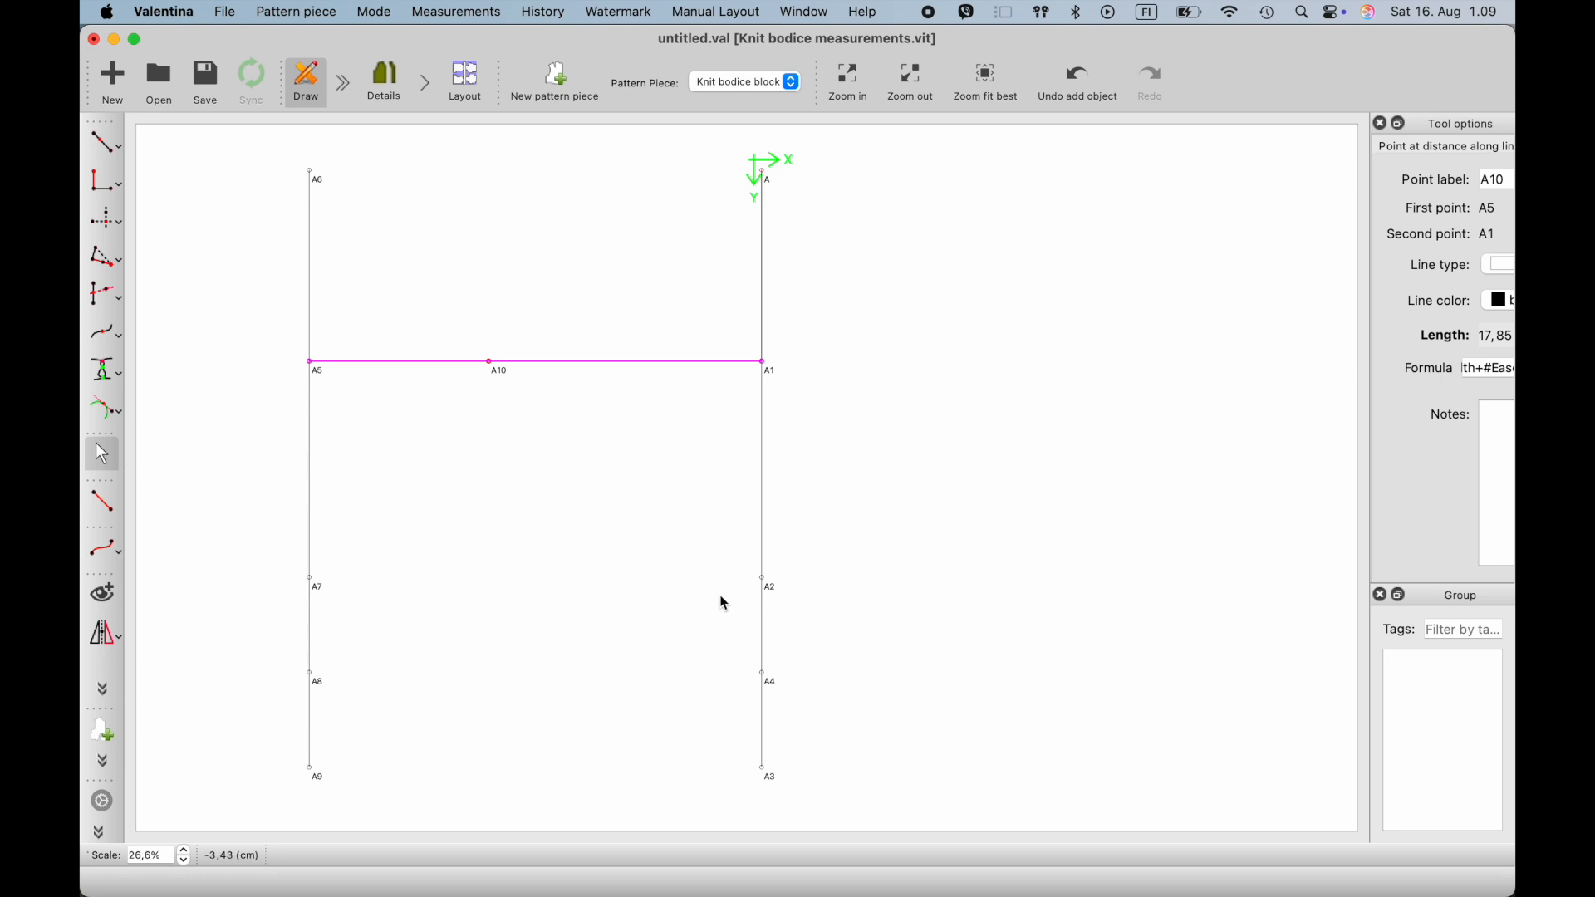
- Edit point A10's options so its distance is measured with A1 as first point and A5 as second point
right_click(492, 364)
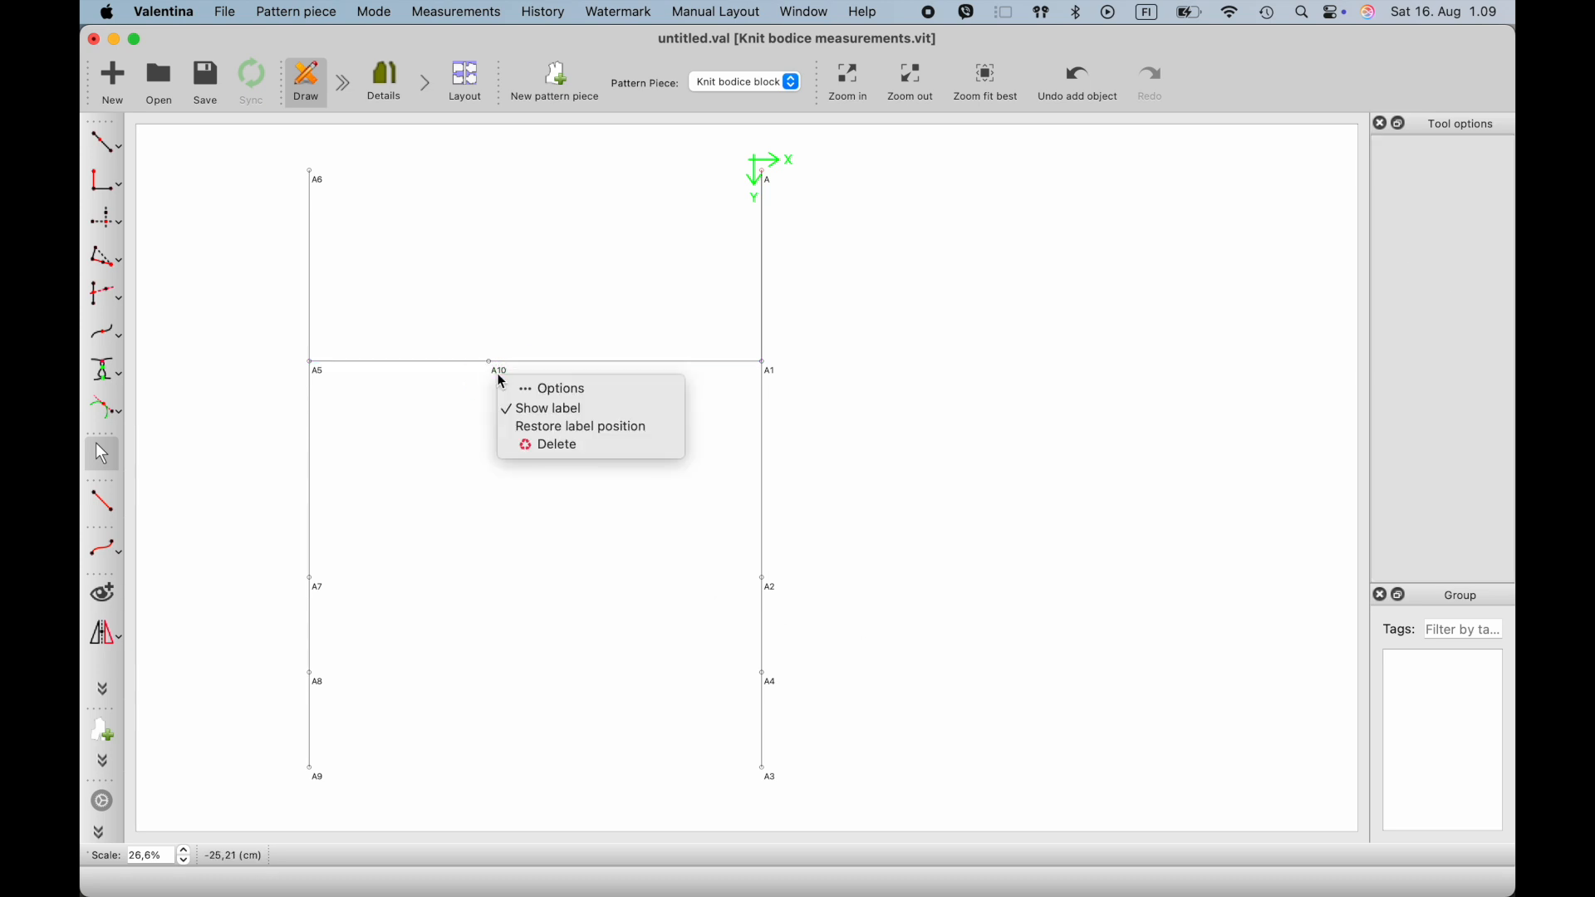
left_click(523, 386)
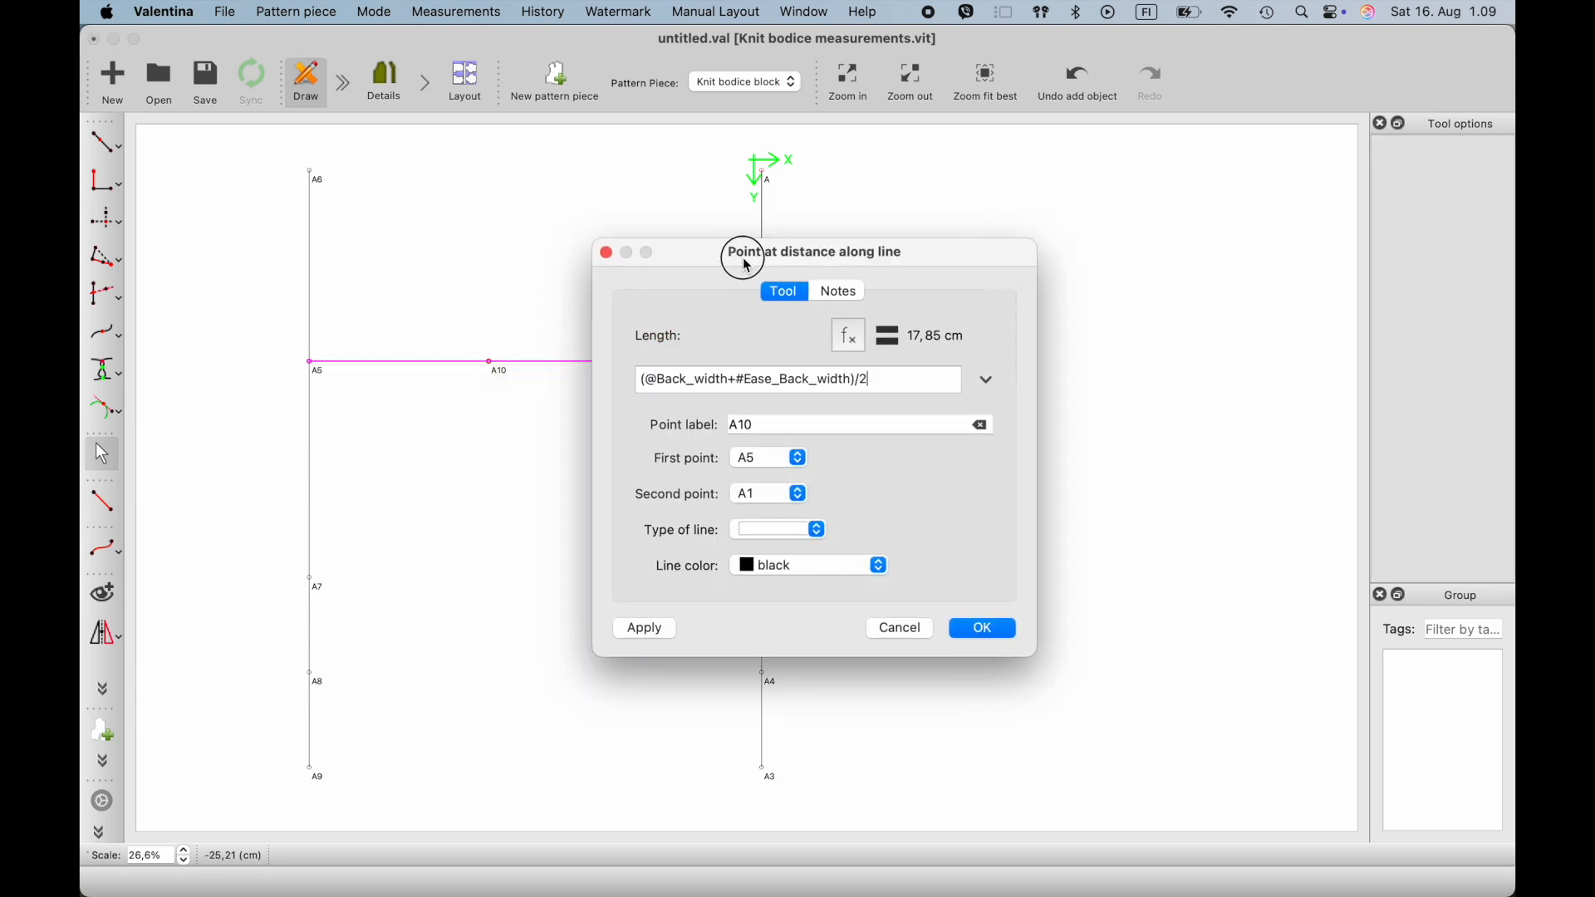
left_click_drag(713, 257, 991, 276)
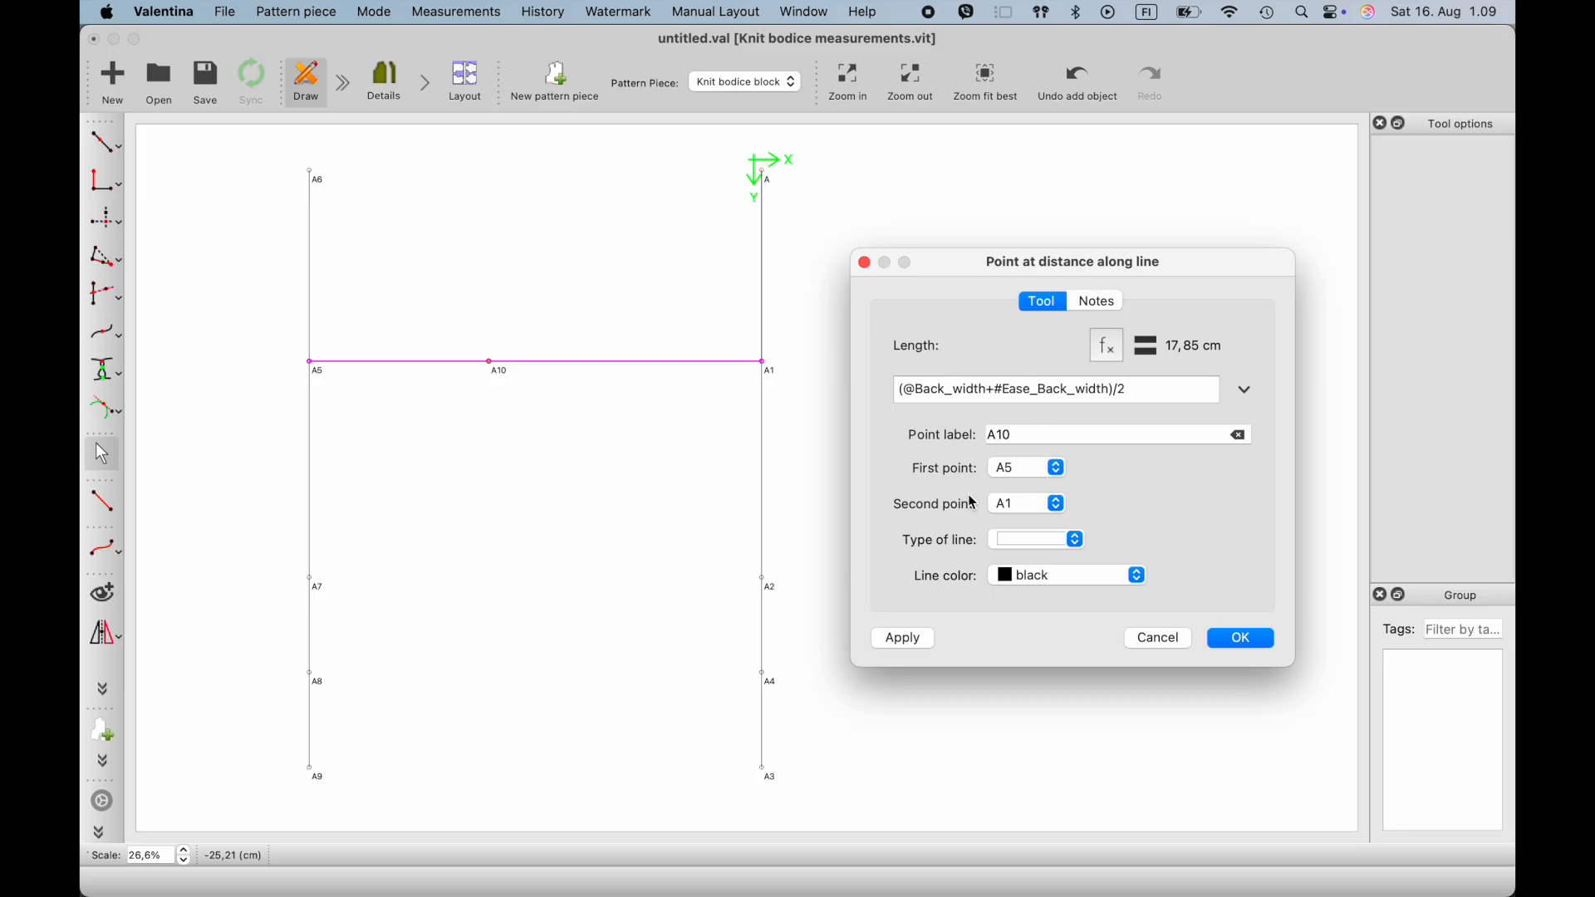
left_click(1057, 469)
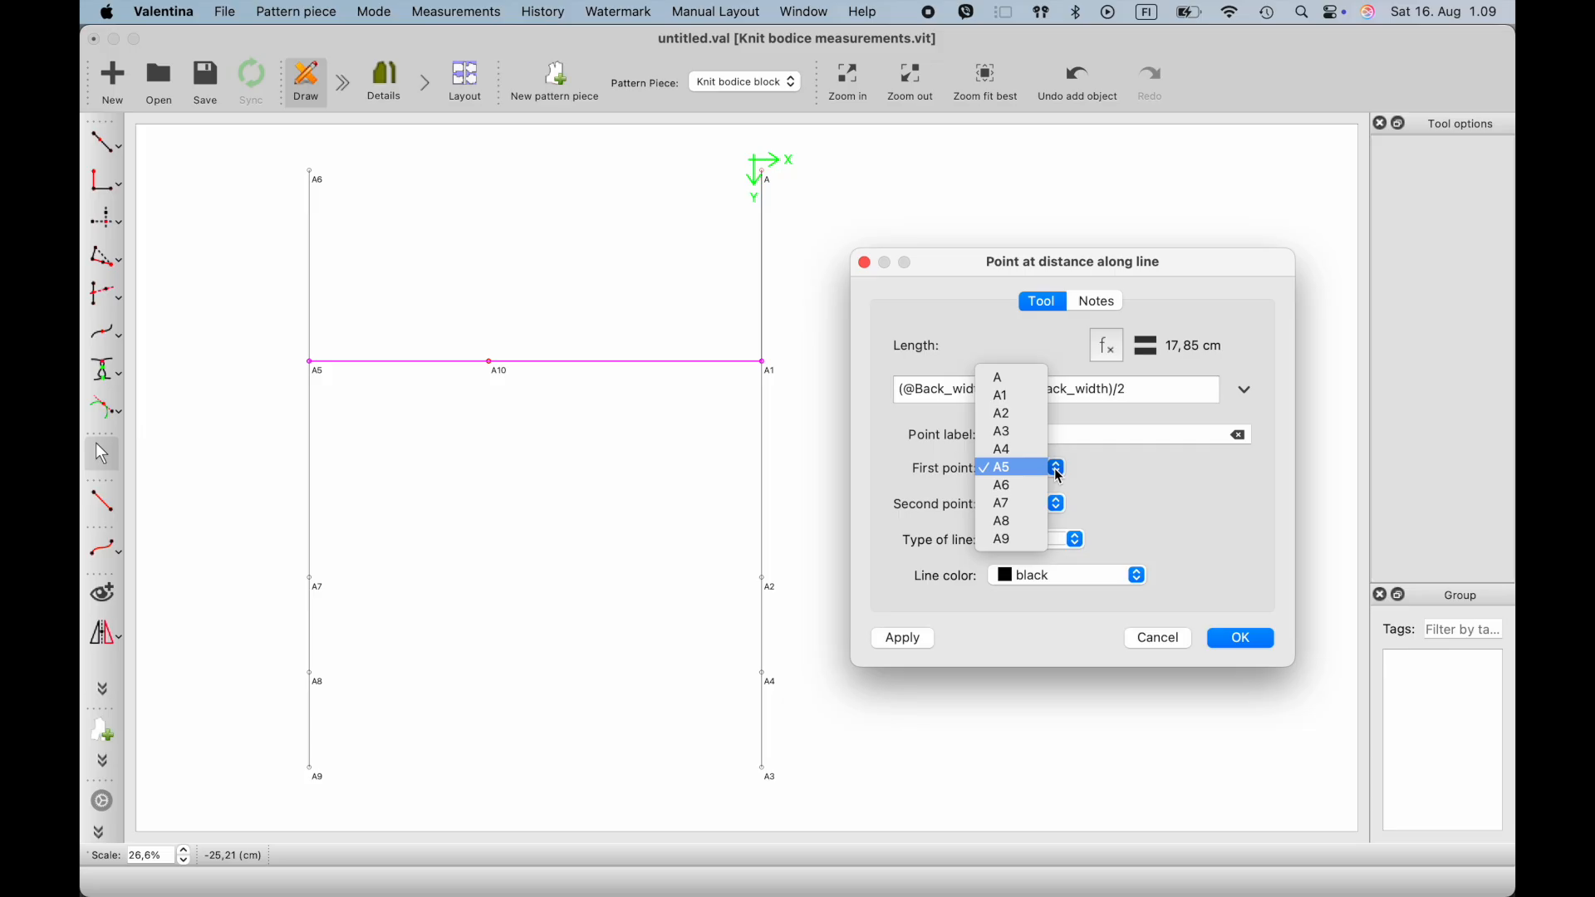
left_click(1061, 475)
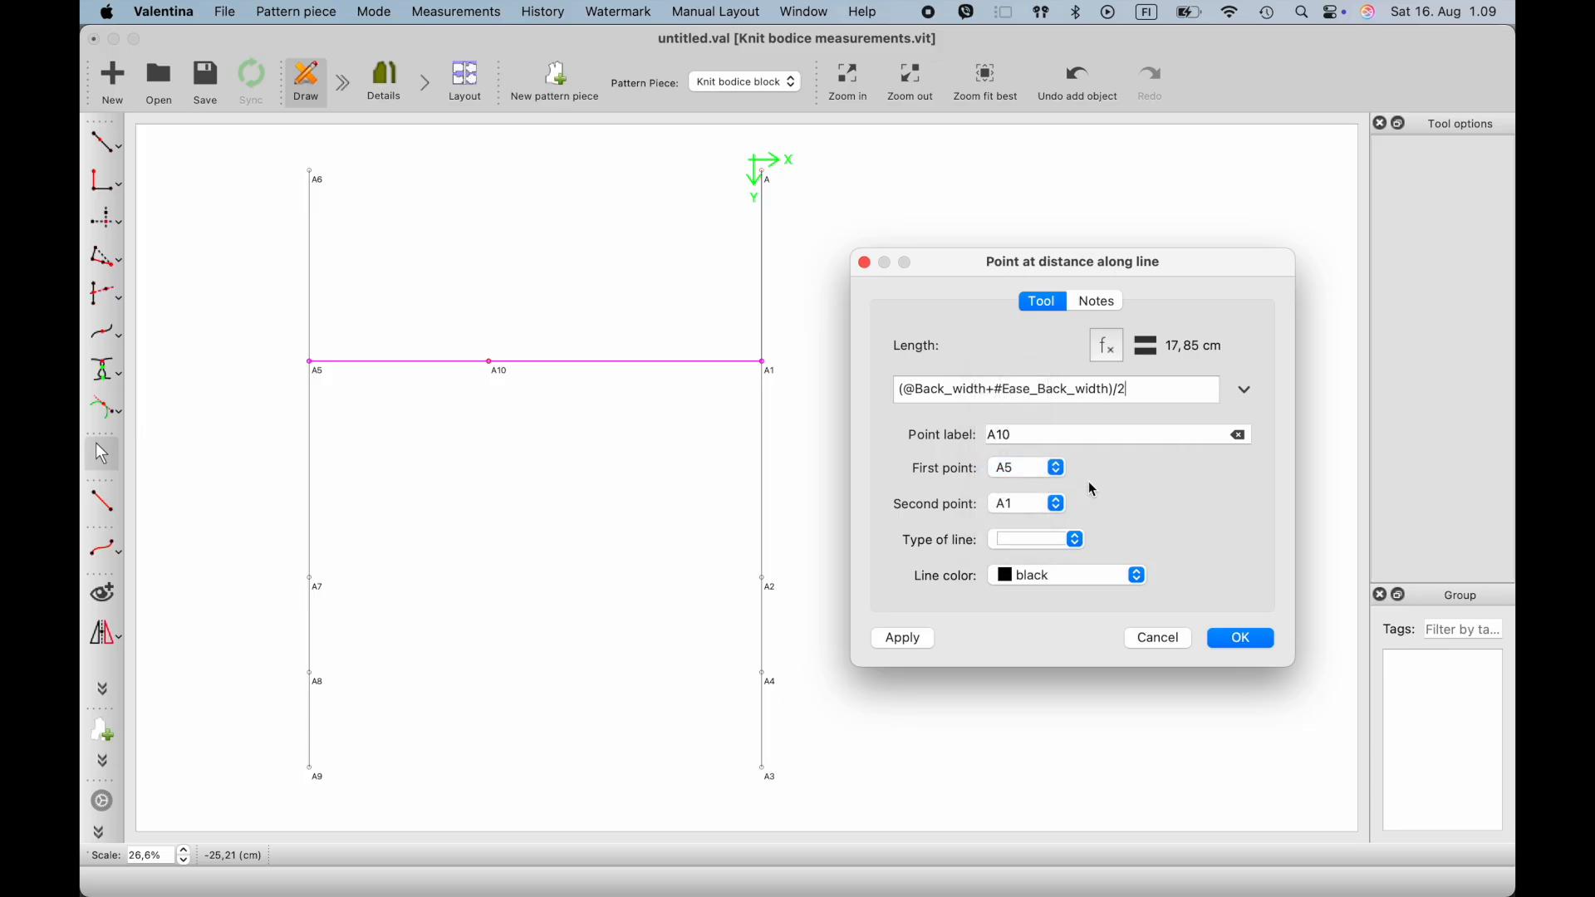
left_click(1057, 469)
left_click(1010, 396)
left_click(1060, 504)
left_click(1040, 575)
left_click(1246, 639)
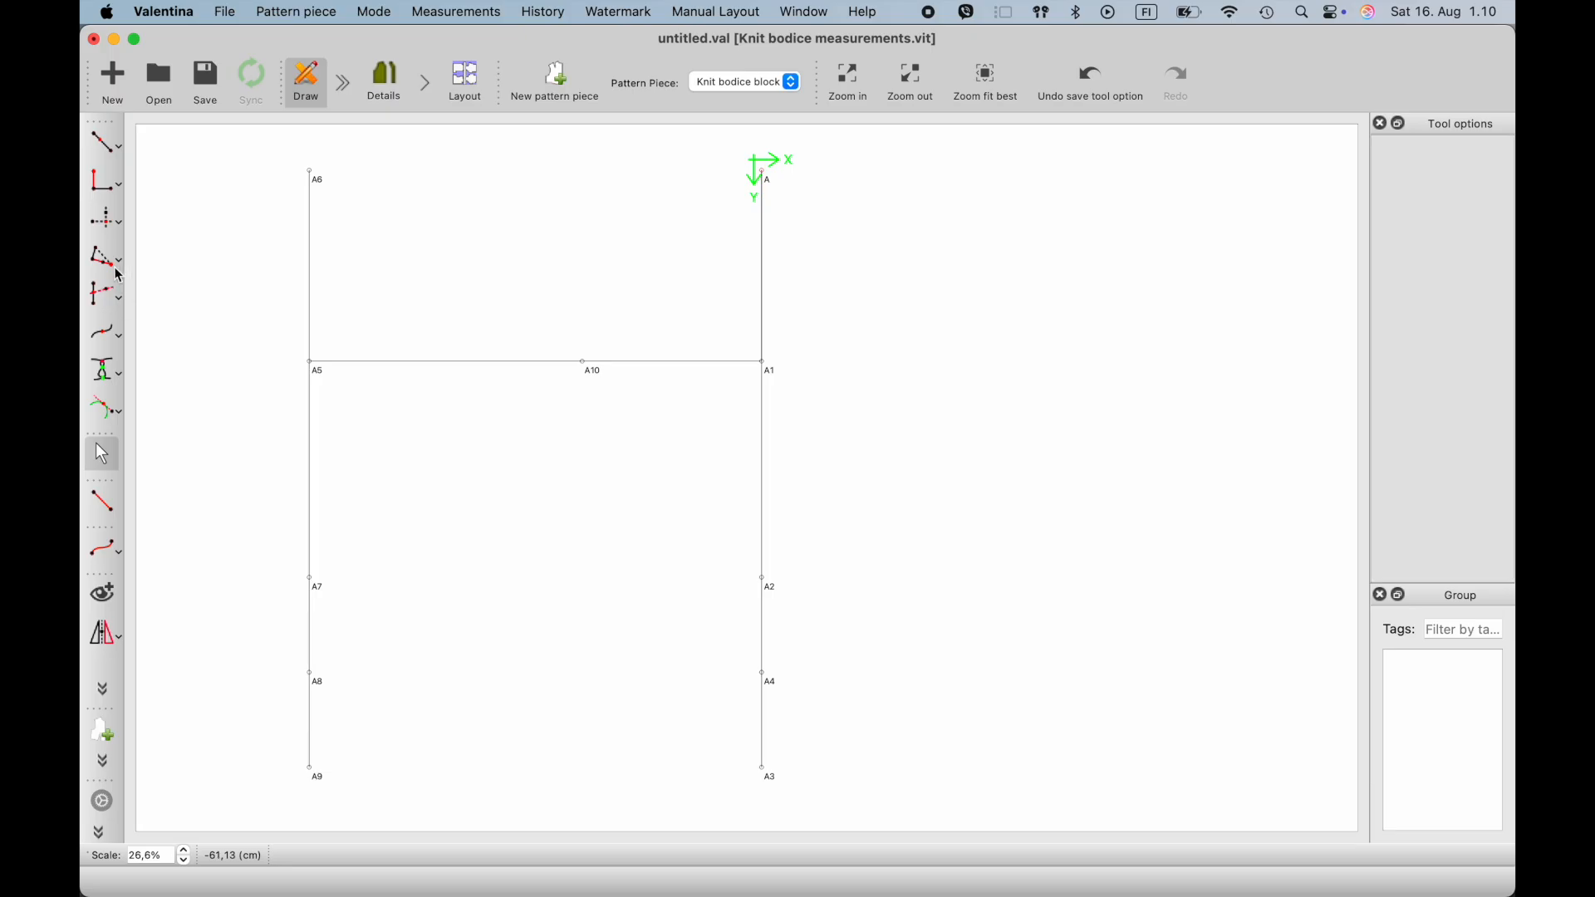
- Place a point directly above A10, taking its X value from A10 and its Y value from A
left_click(110, 226)
left_click(585, 364)
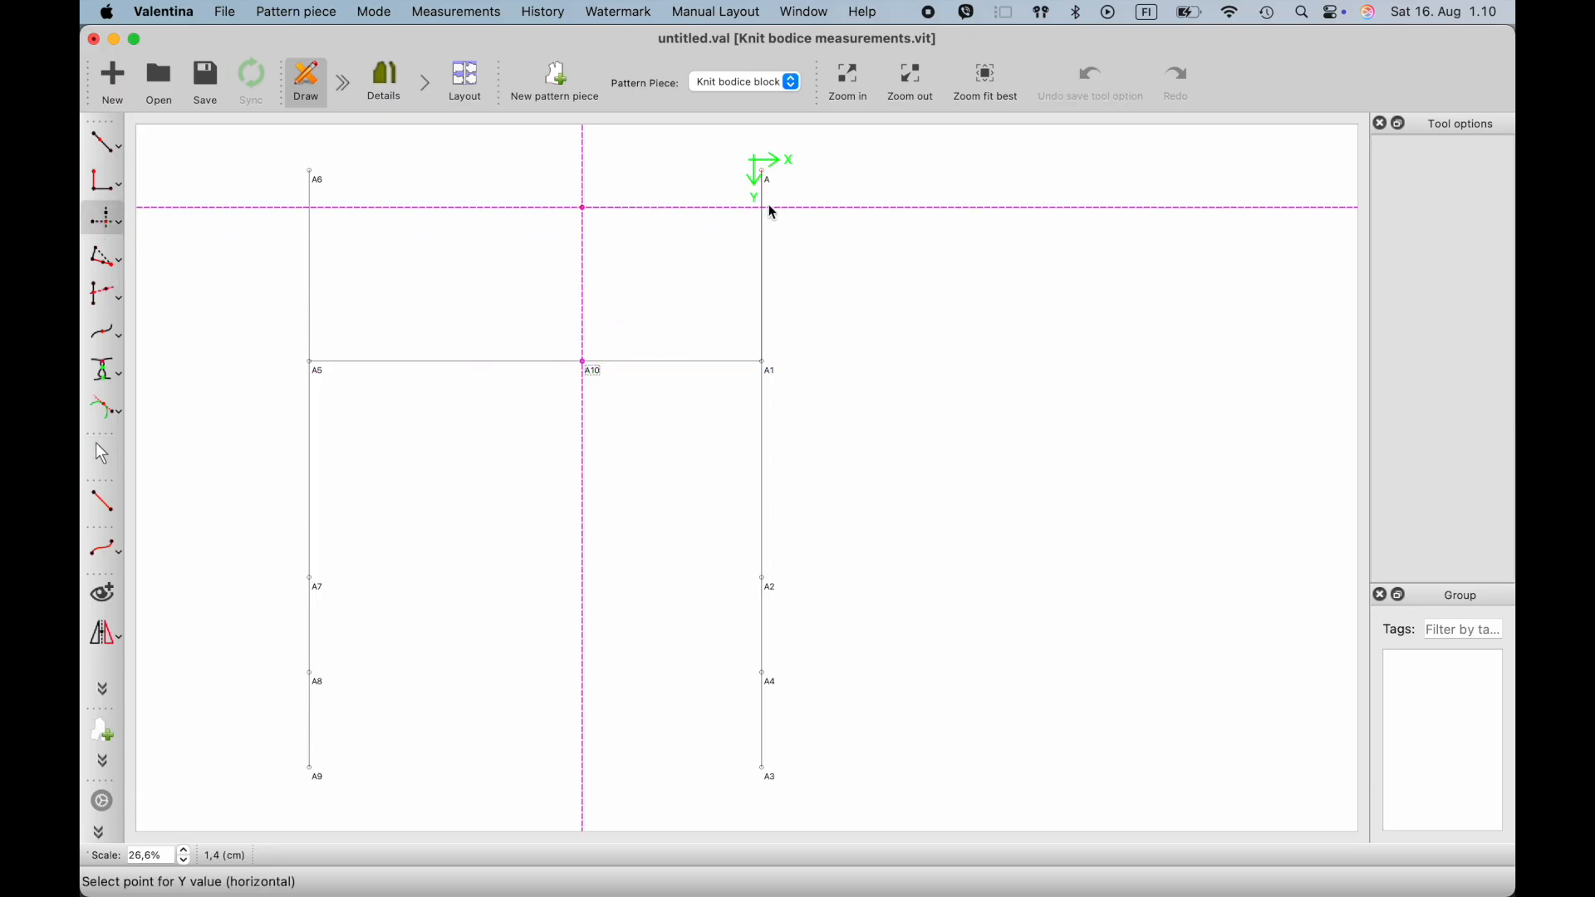
left_click(764, 175)
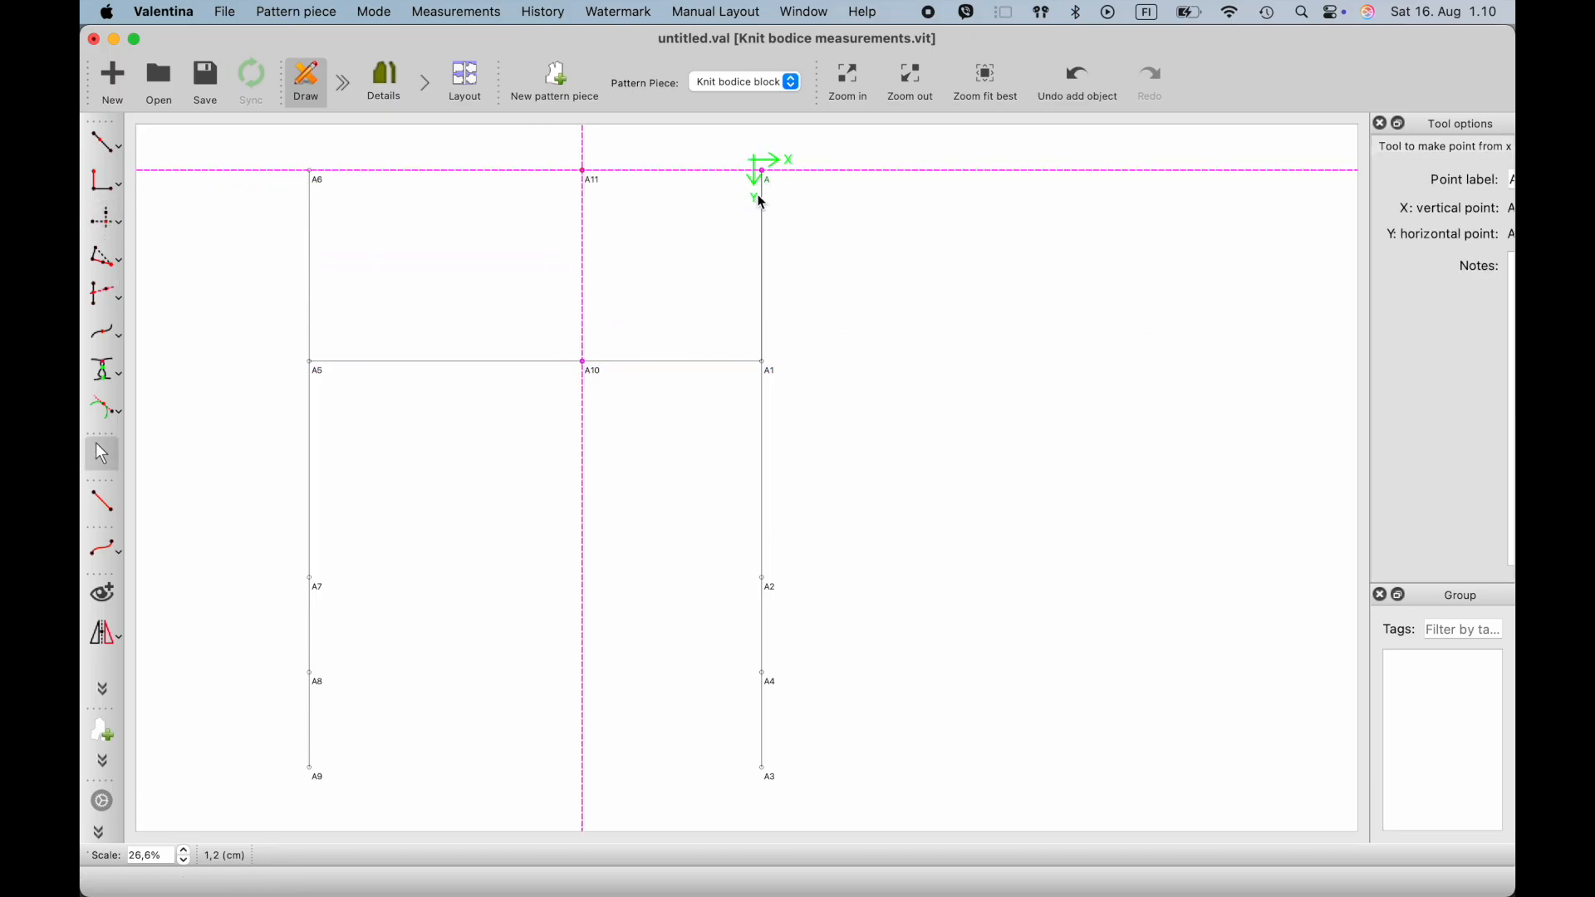
scroll(593, 411, "up", 3, "ctrl")
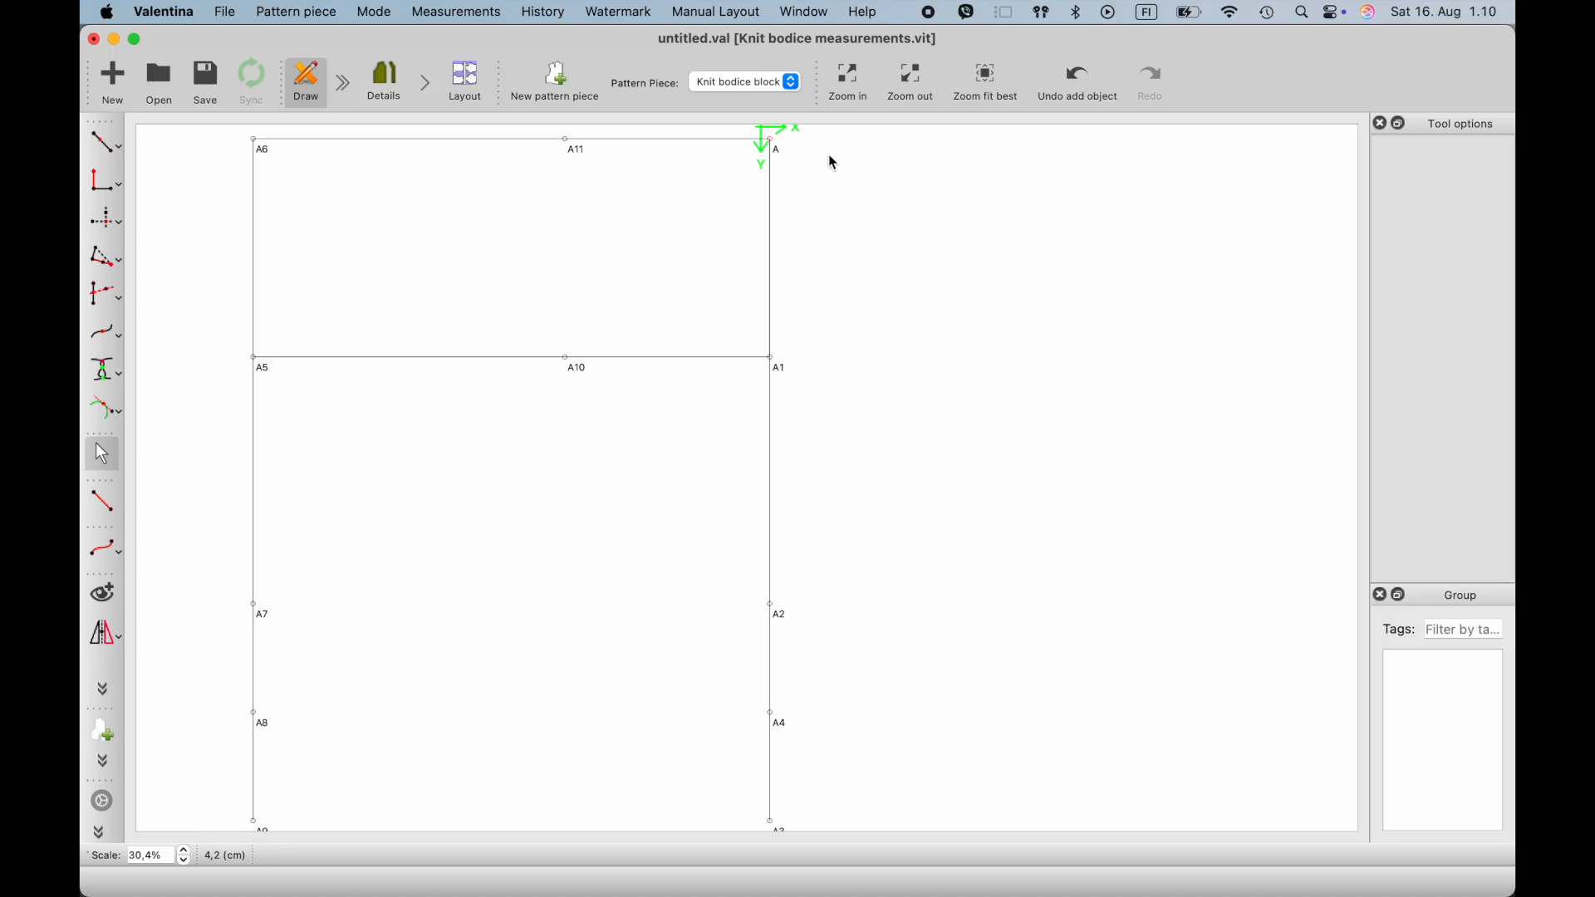
- Place a point at distance along the line with A5 as first point and A1 as second point
left_click(104, 143)
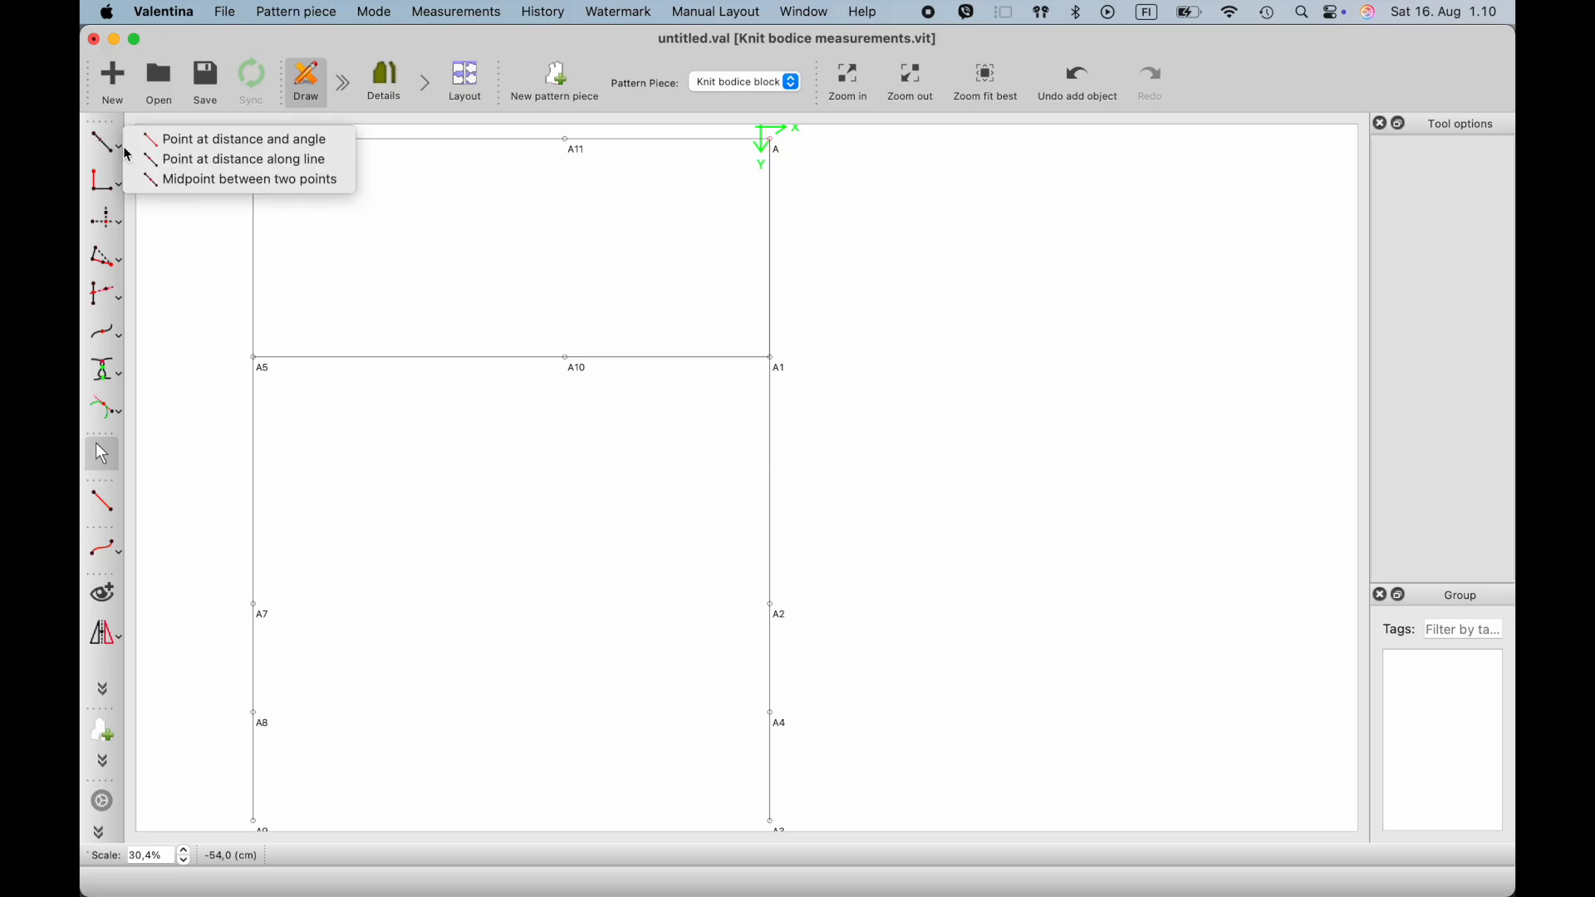
left_click(169, 171)
left_click(255, 359)
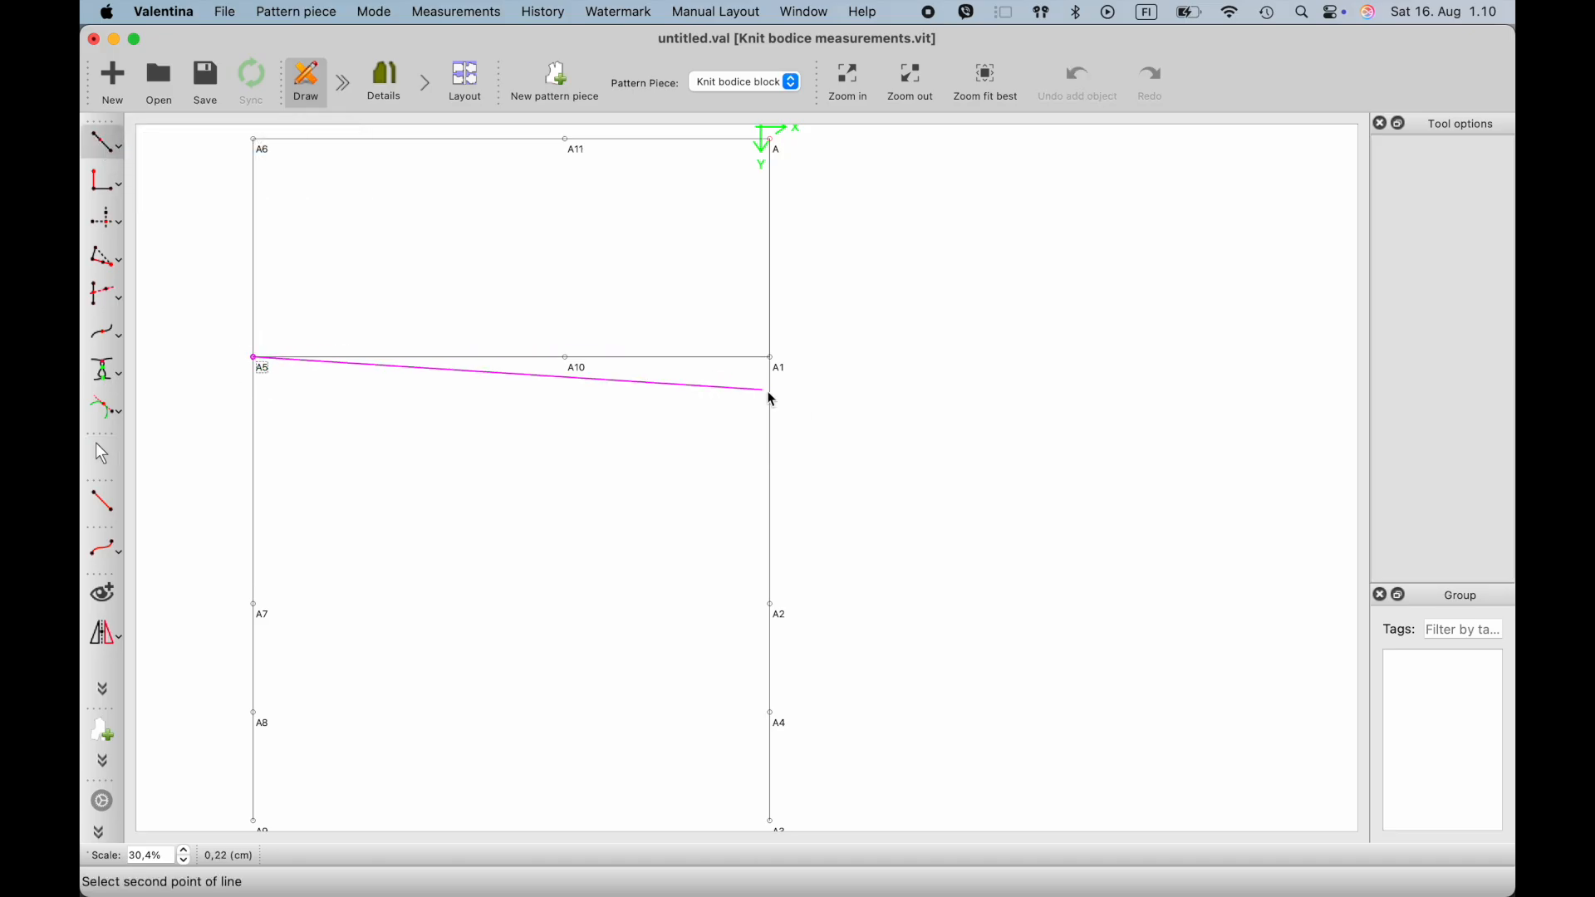
left_click(774, 358)
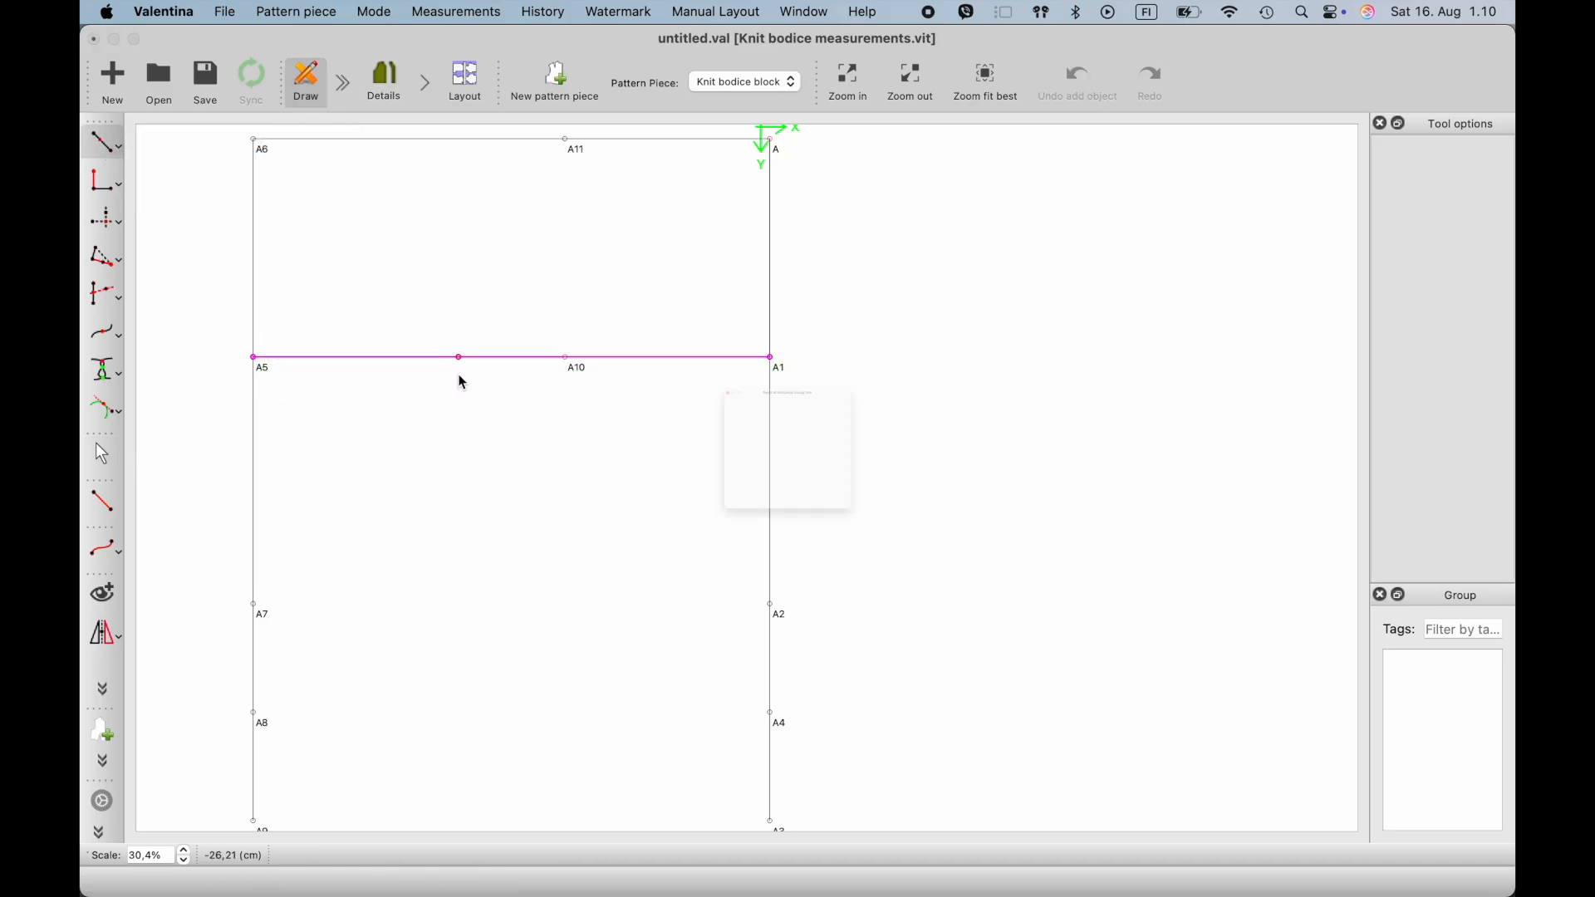
left_click(458, 365)
left_click(822, 339)
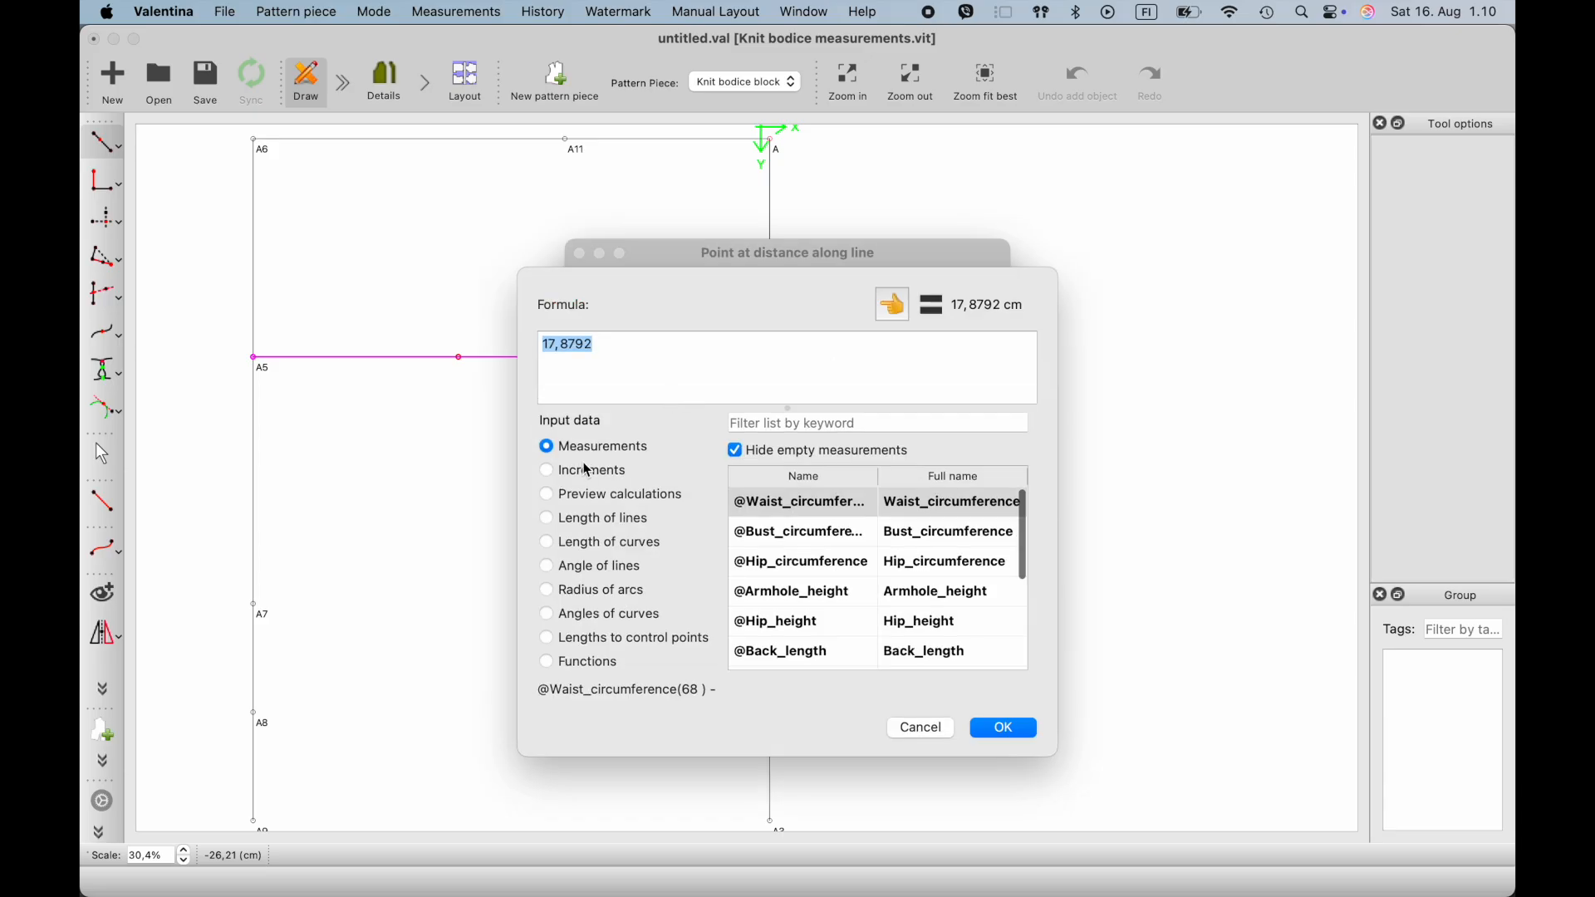
key("BackSpace")
left_click(758, 429)
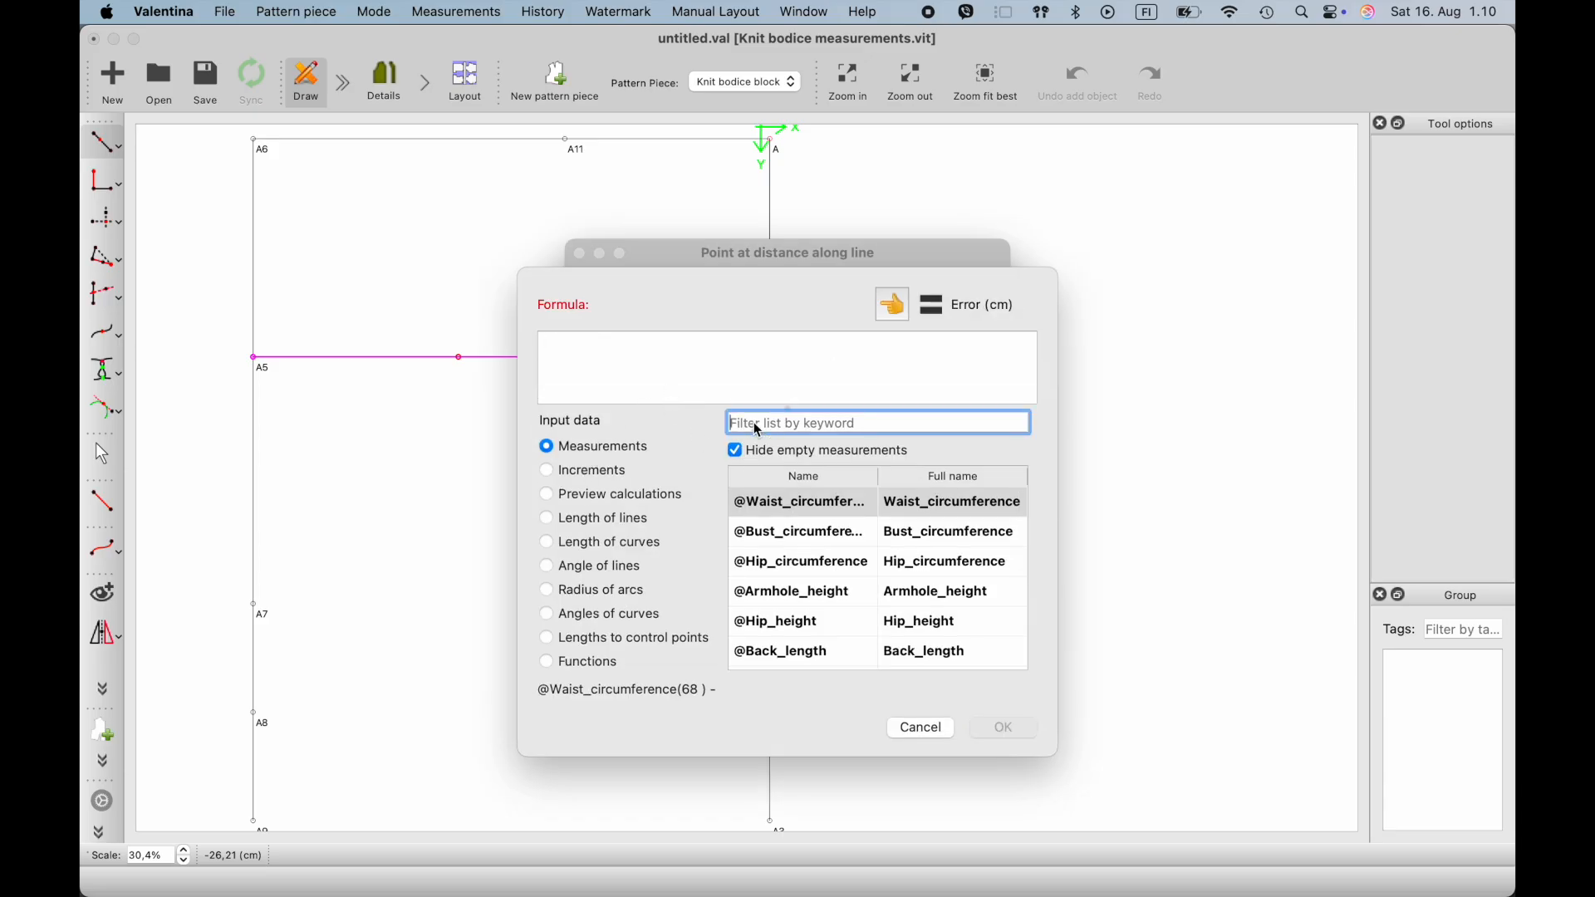
type("fro")
left_click(829, 501)
left_click(891, 309)
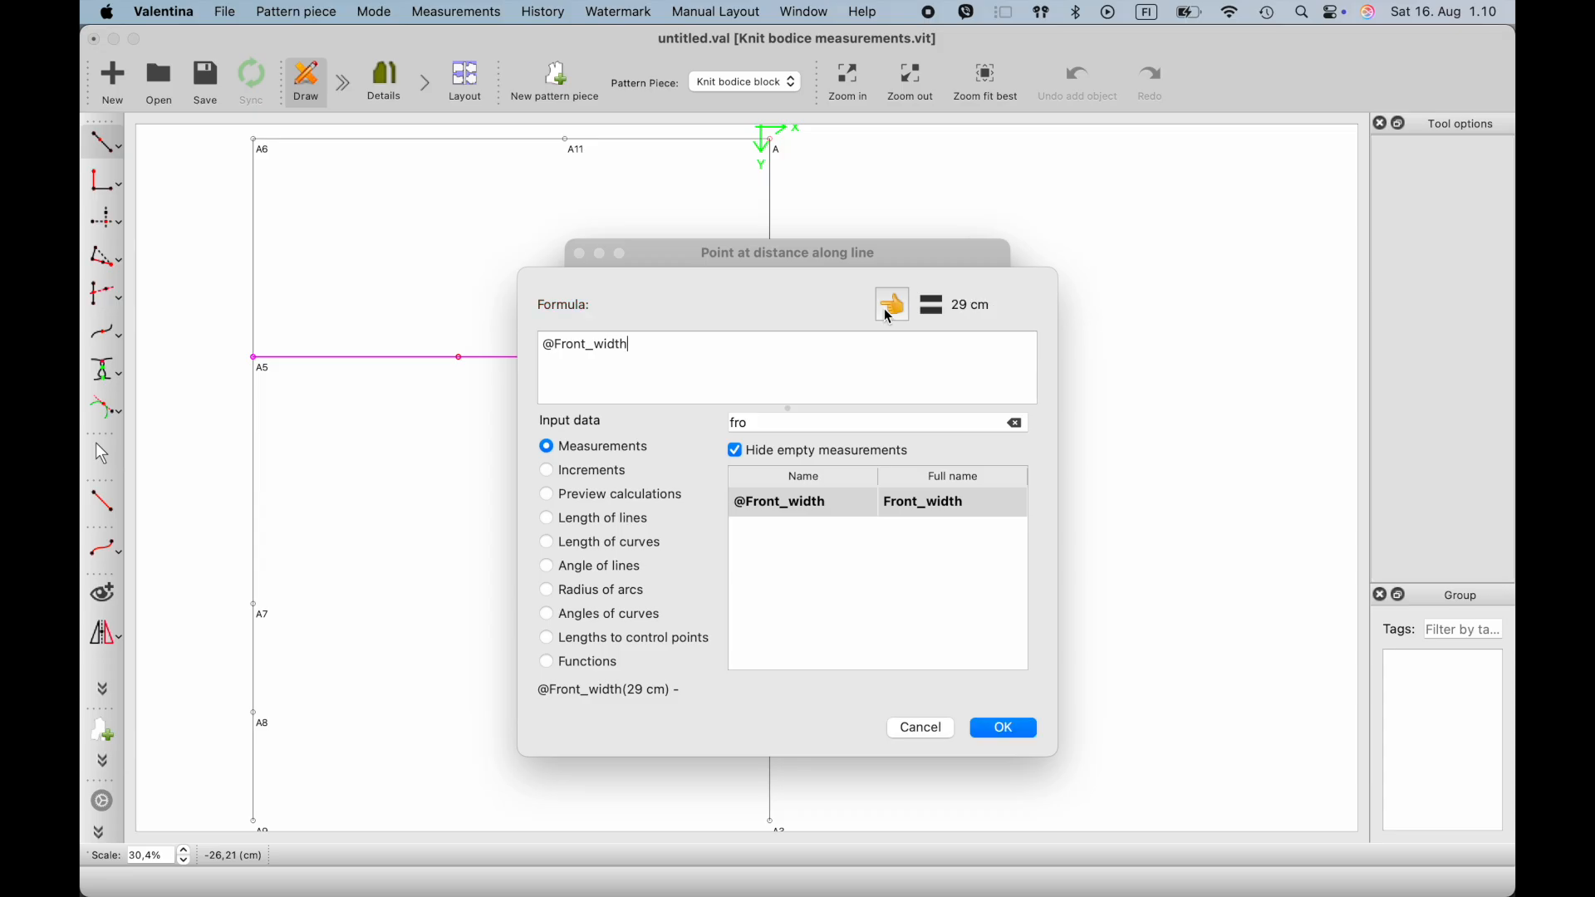
type("/2")
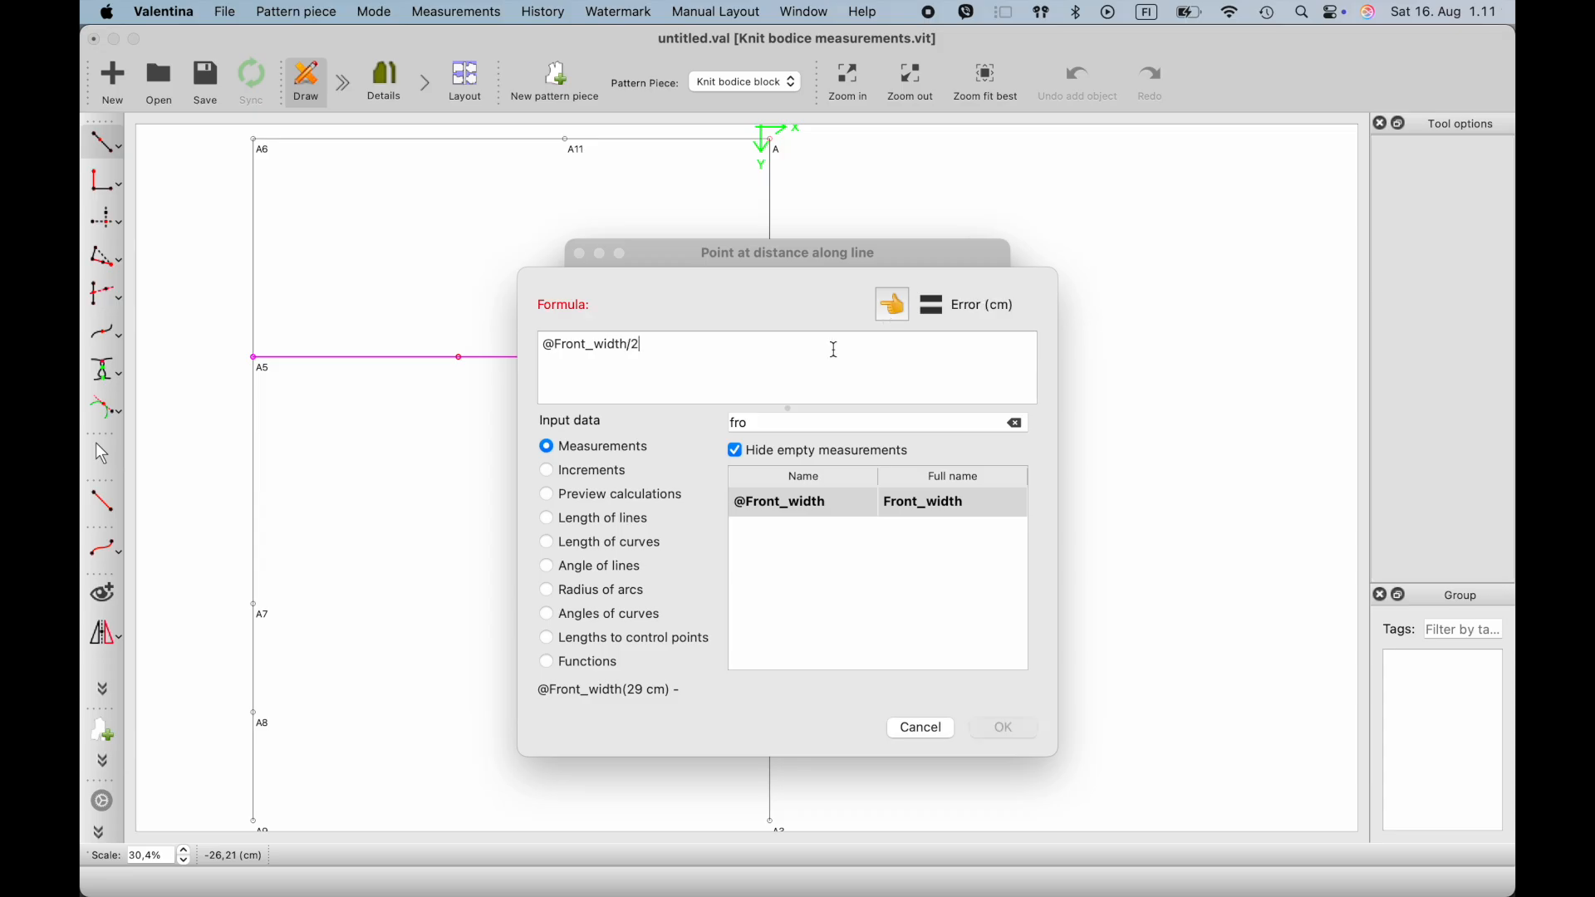
left_click(1002, 729)
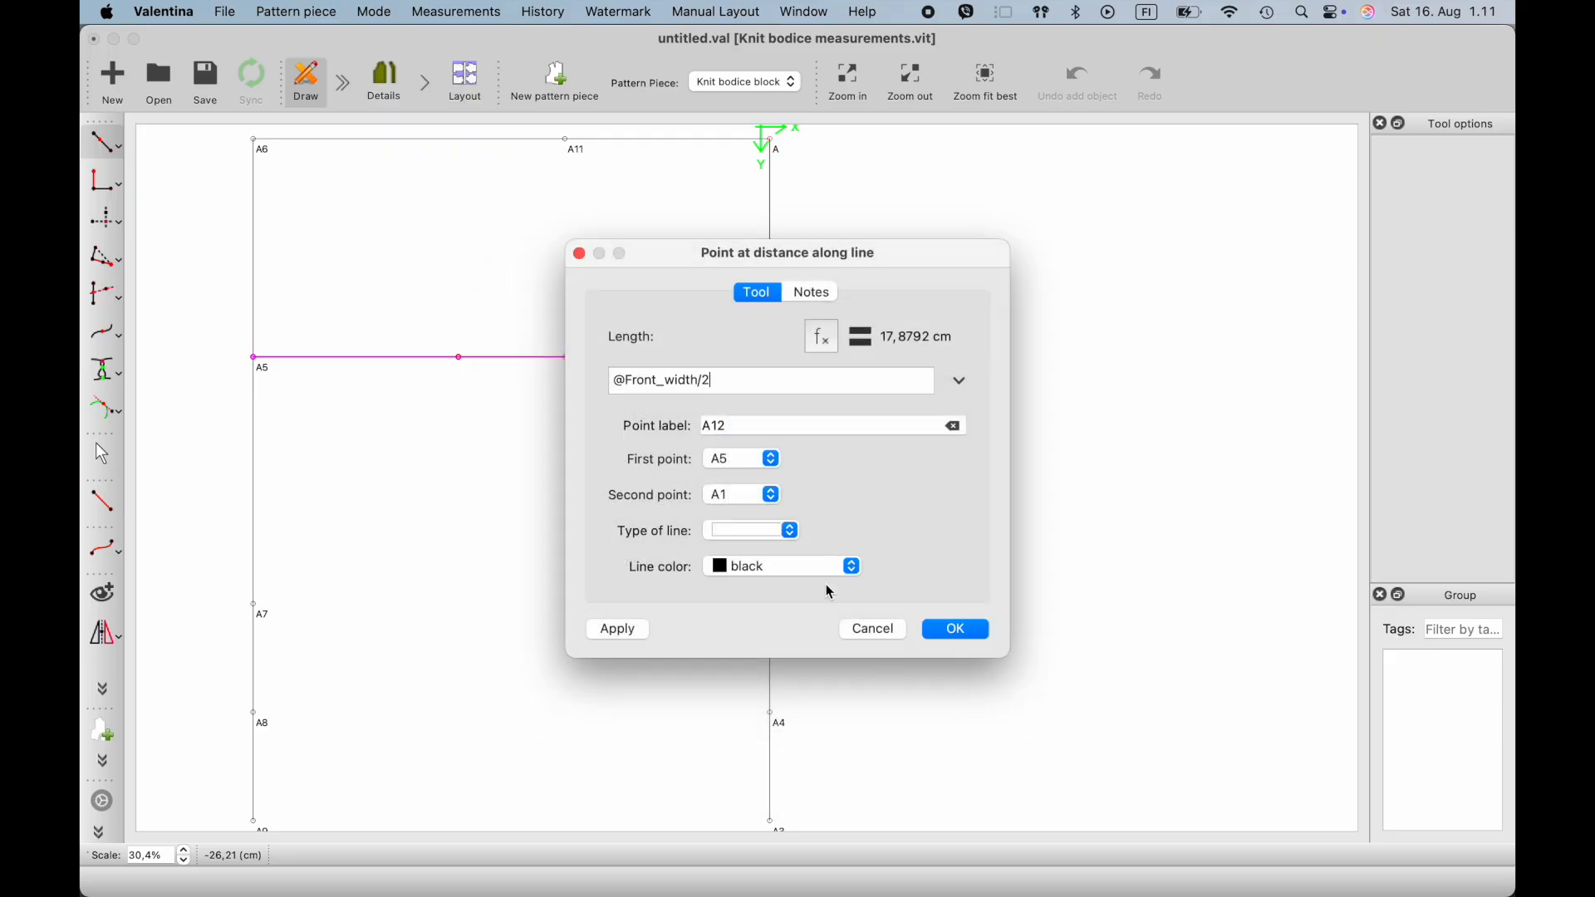
left_click(942, 637)
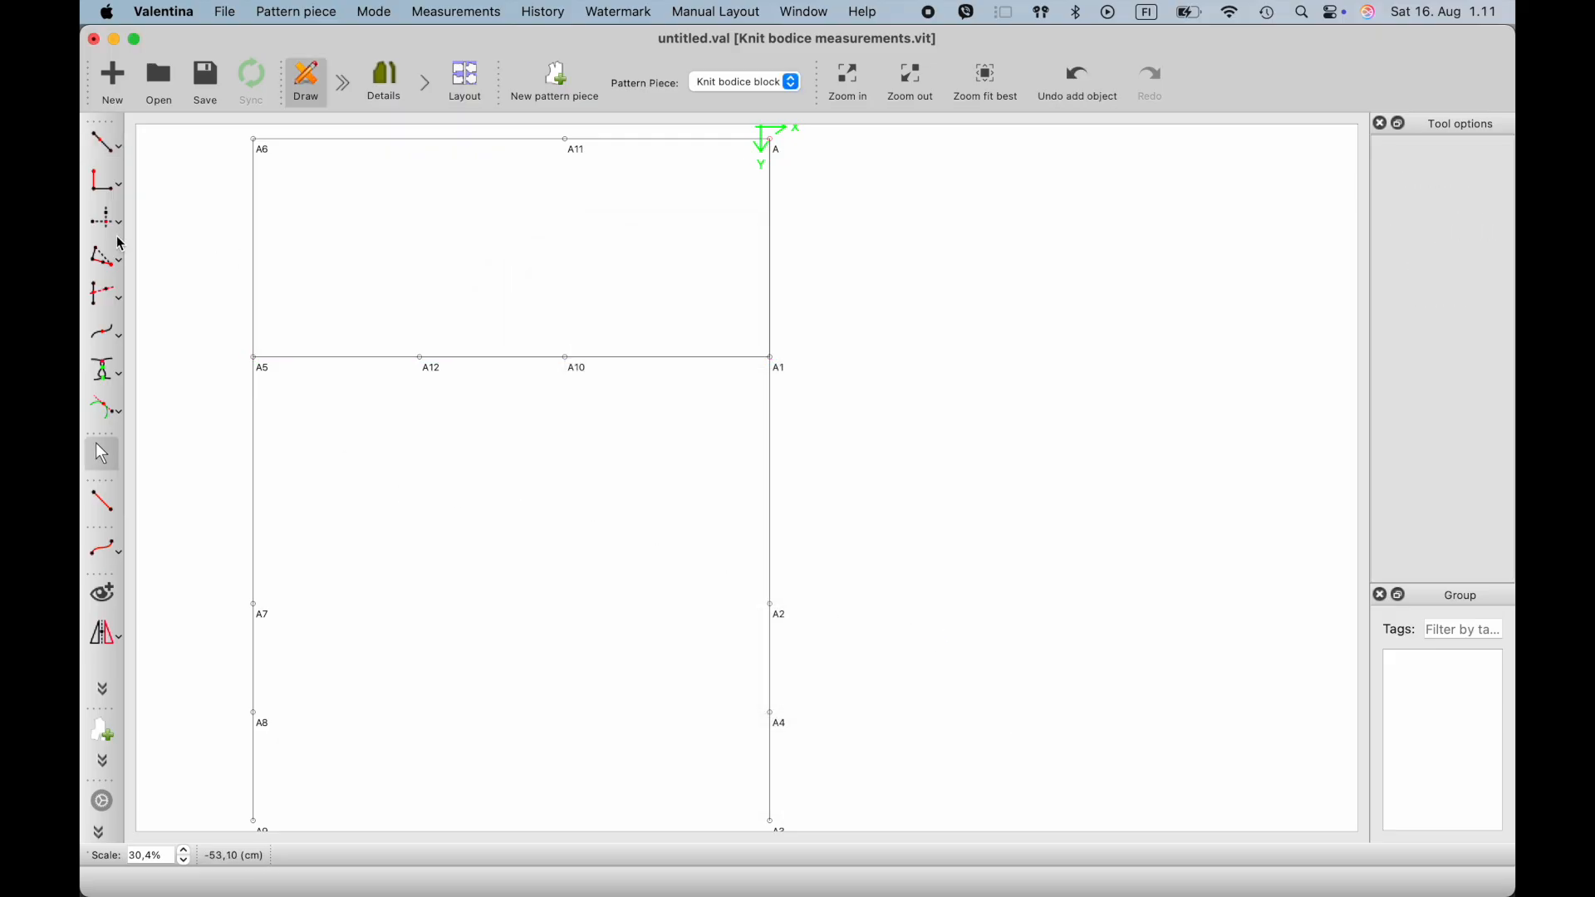
- Place a point directly above A12, taking its X value from A12 and its Y value from A11
left_click(108, 223)
left_click(422, 360)
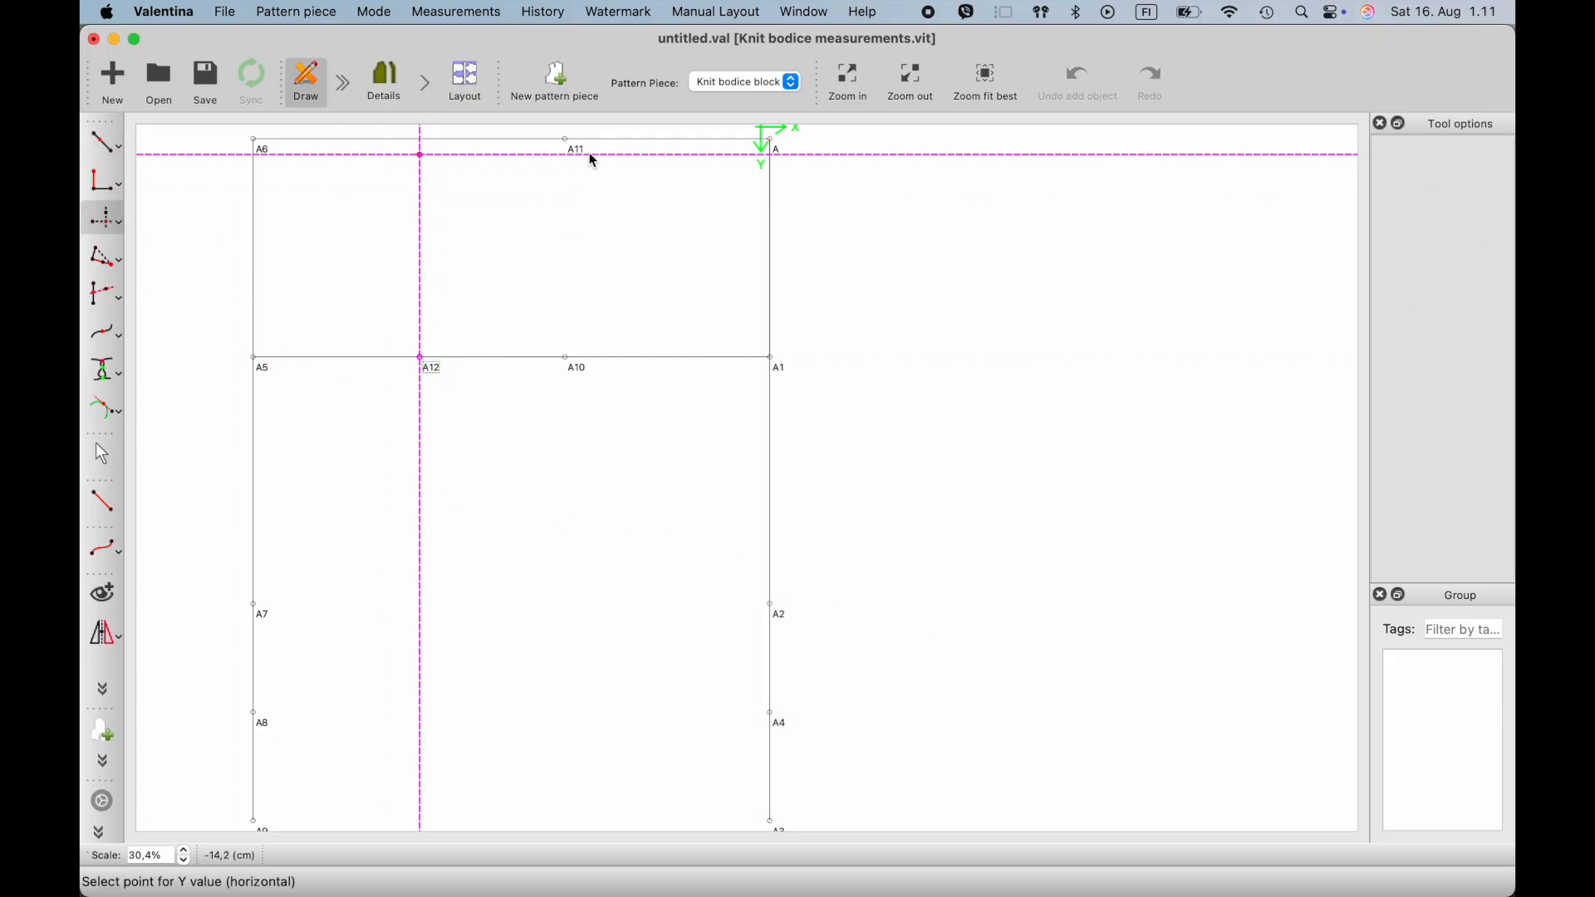
left_click(568, 142)
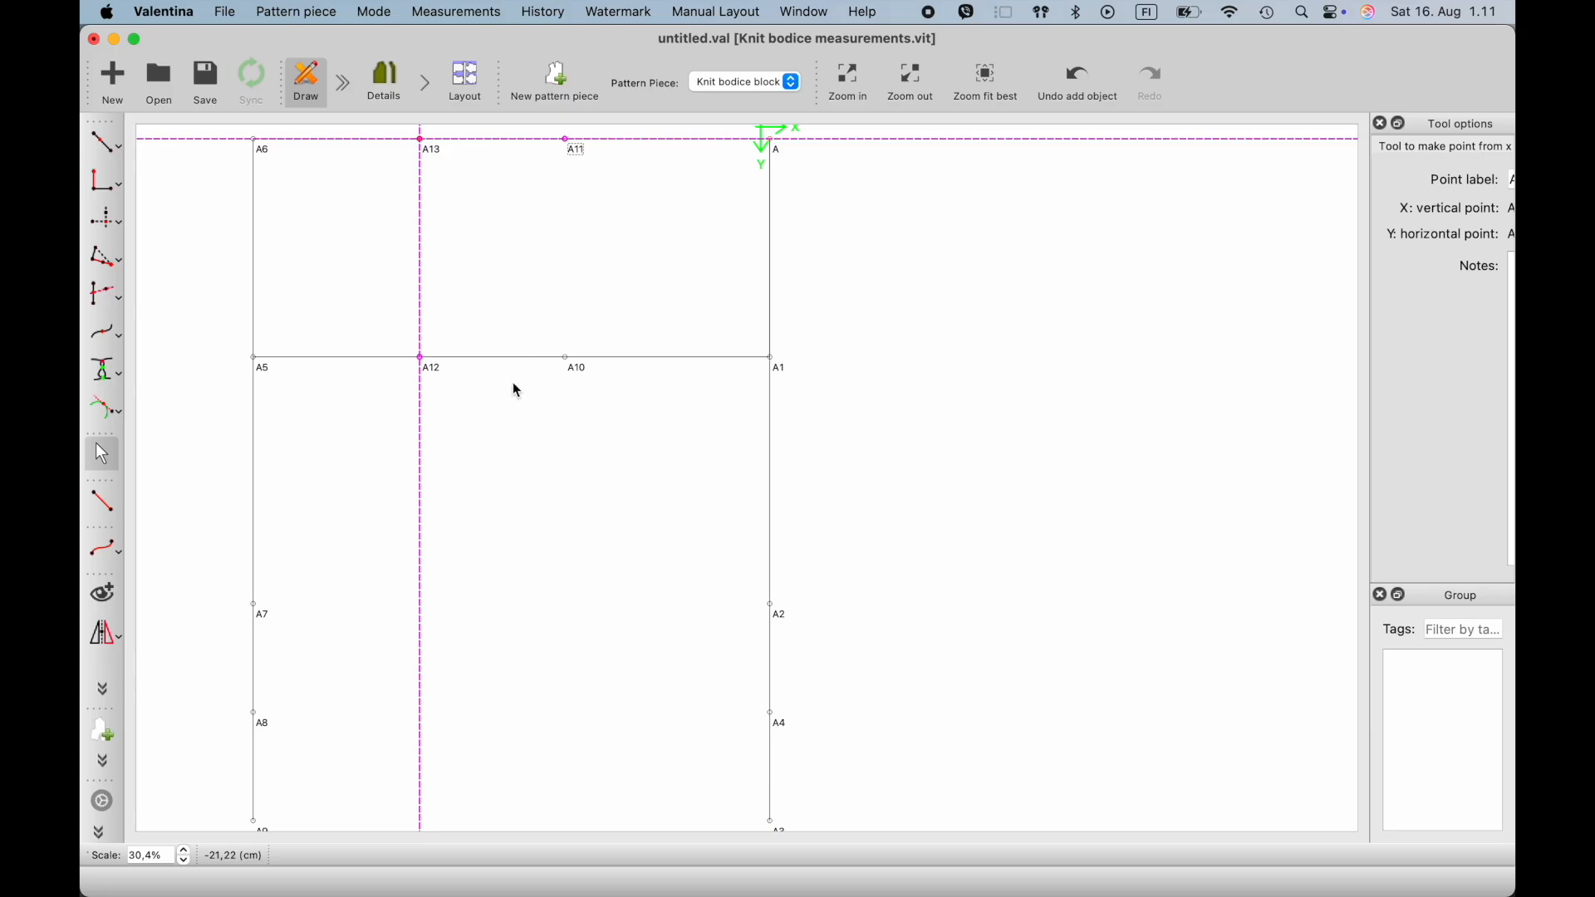
left_click(512, 478)
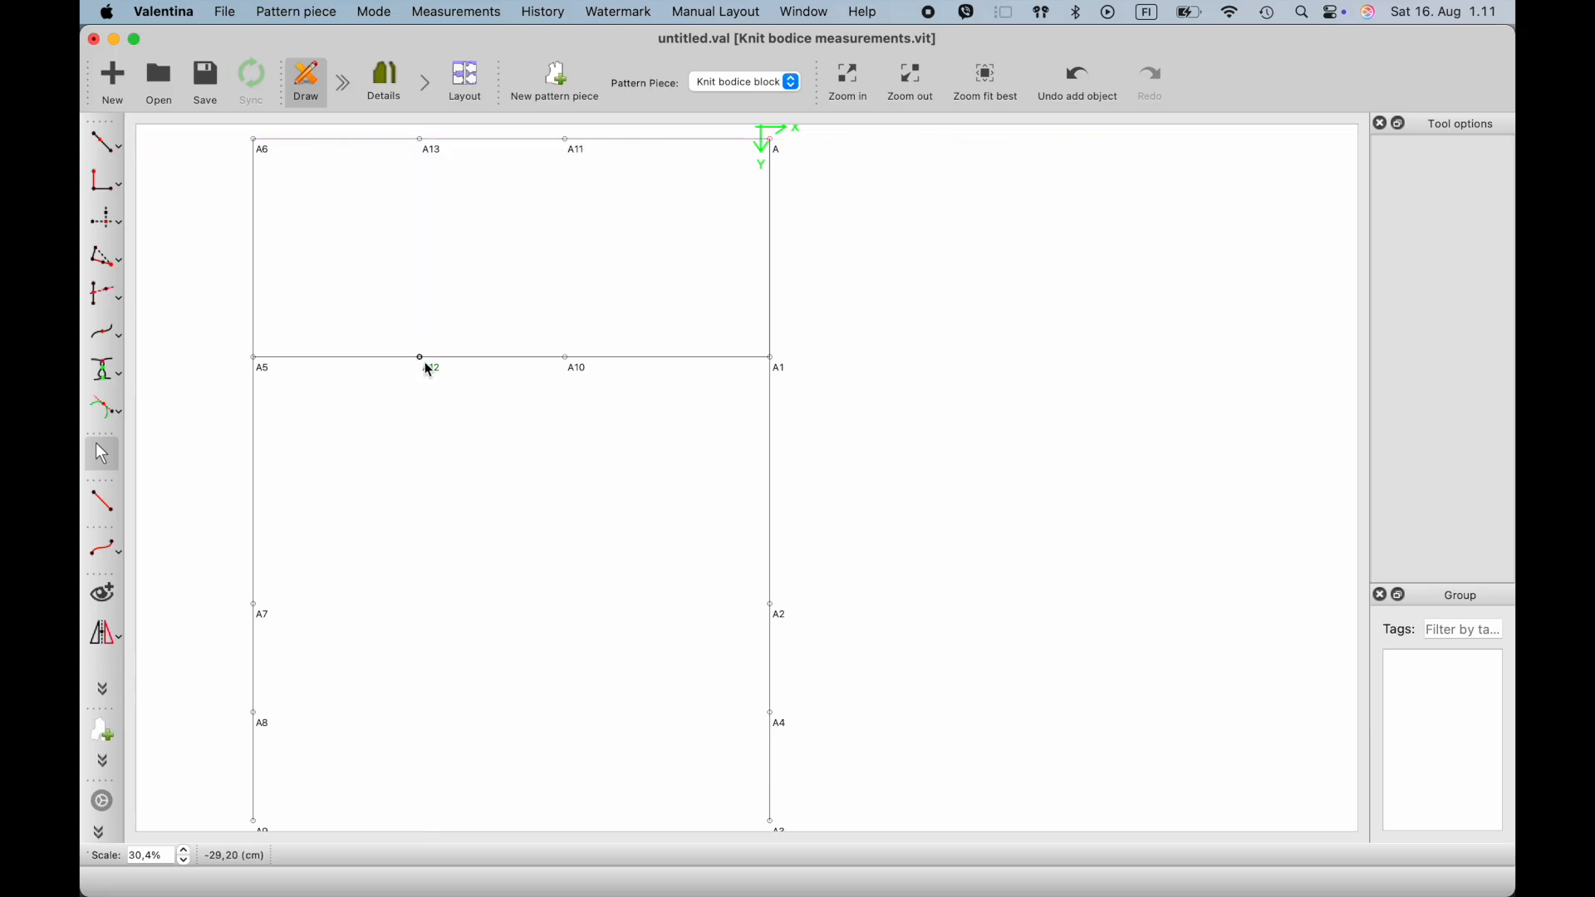
- Create the midpoint between A12 and A10 and move its label slightly below the neighbouring labels
left_click(121, 154)
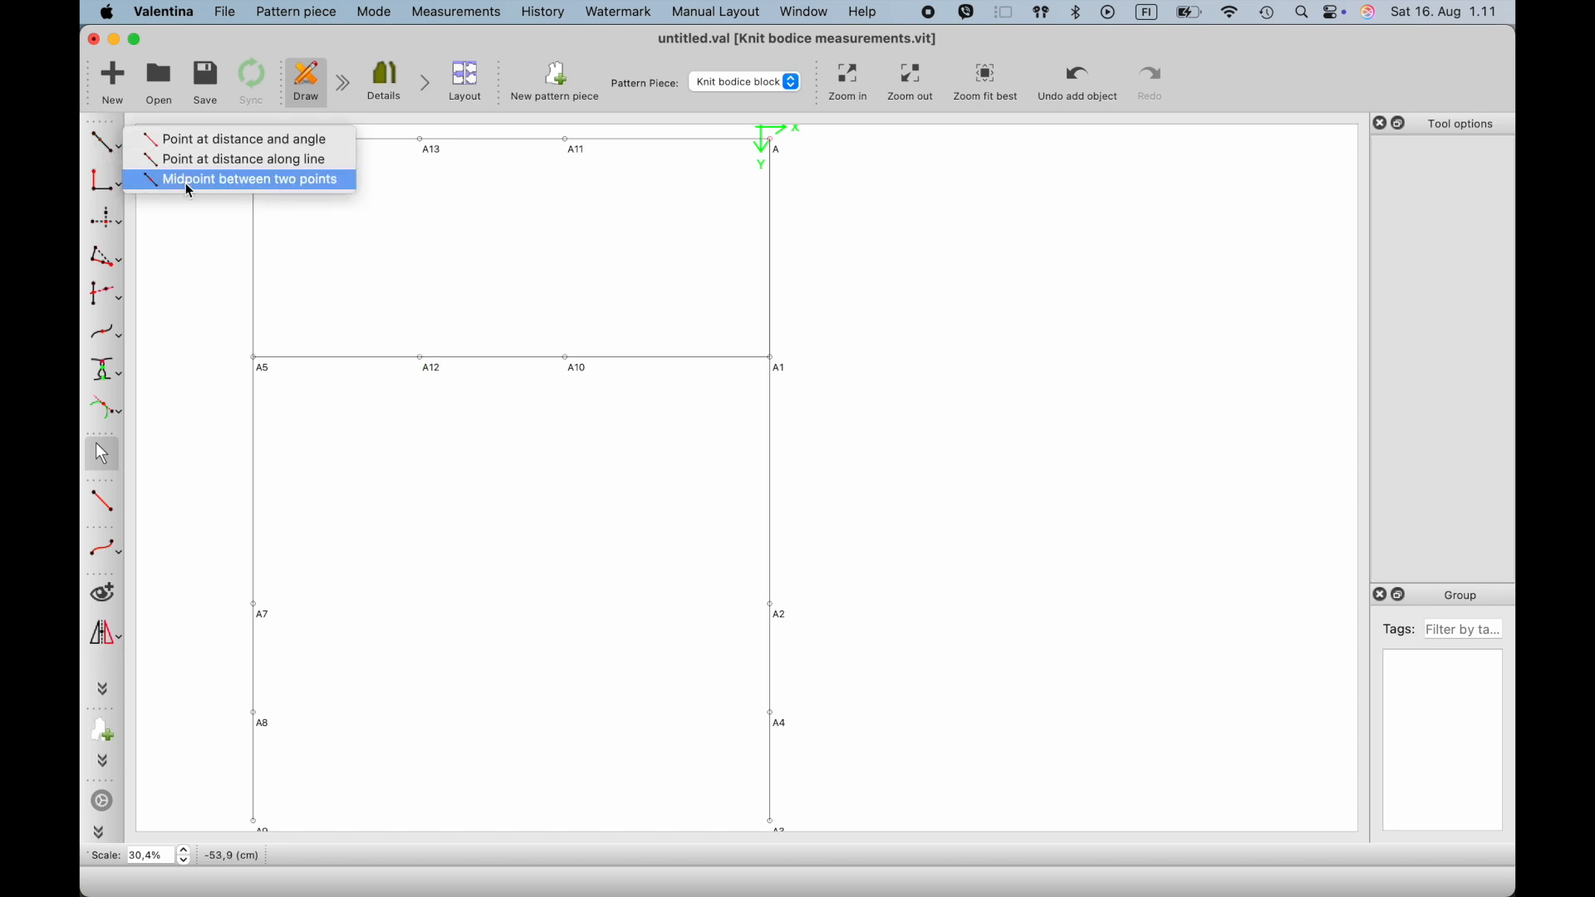
left_click(198, 179)
left_click(426, 363)
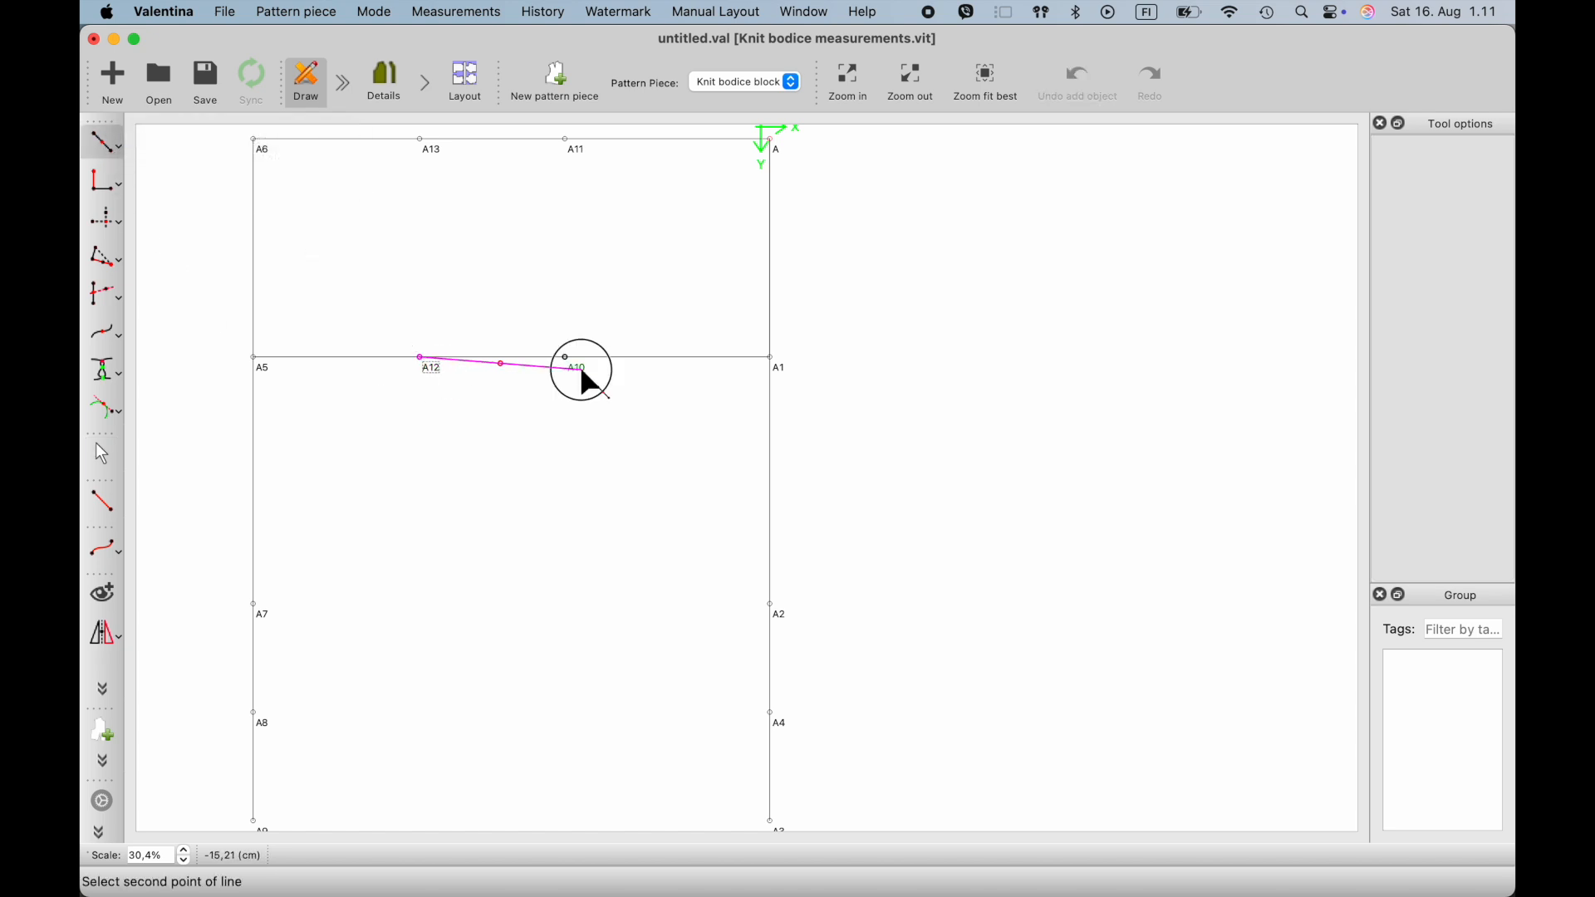
left_click(572, 364)
left_click(953, 626)
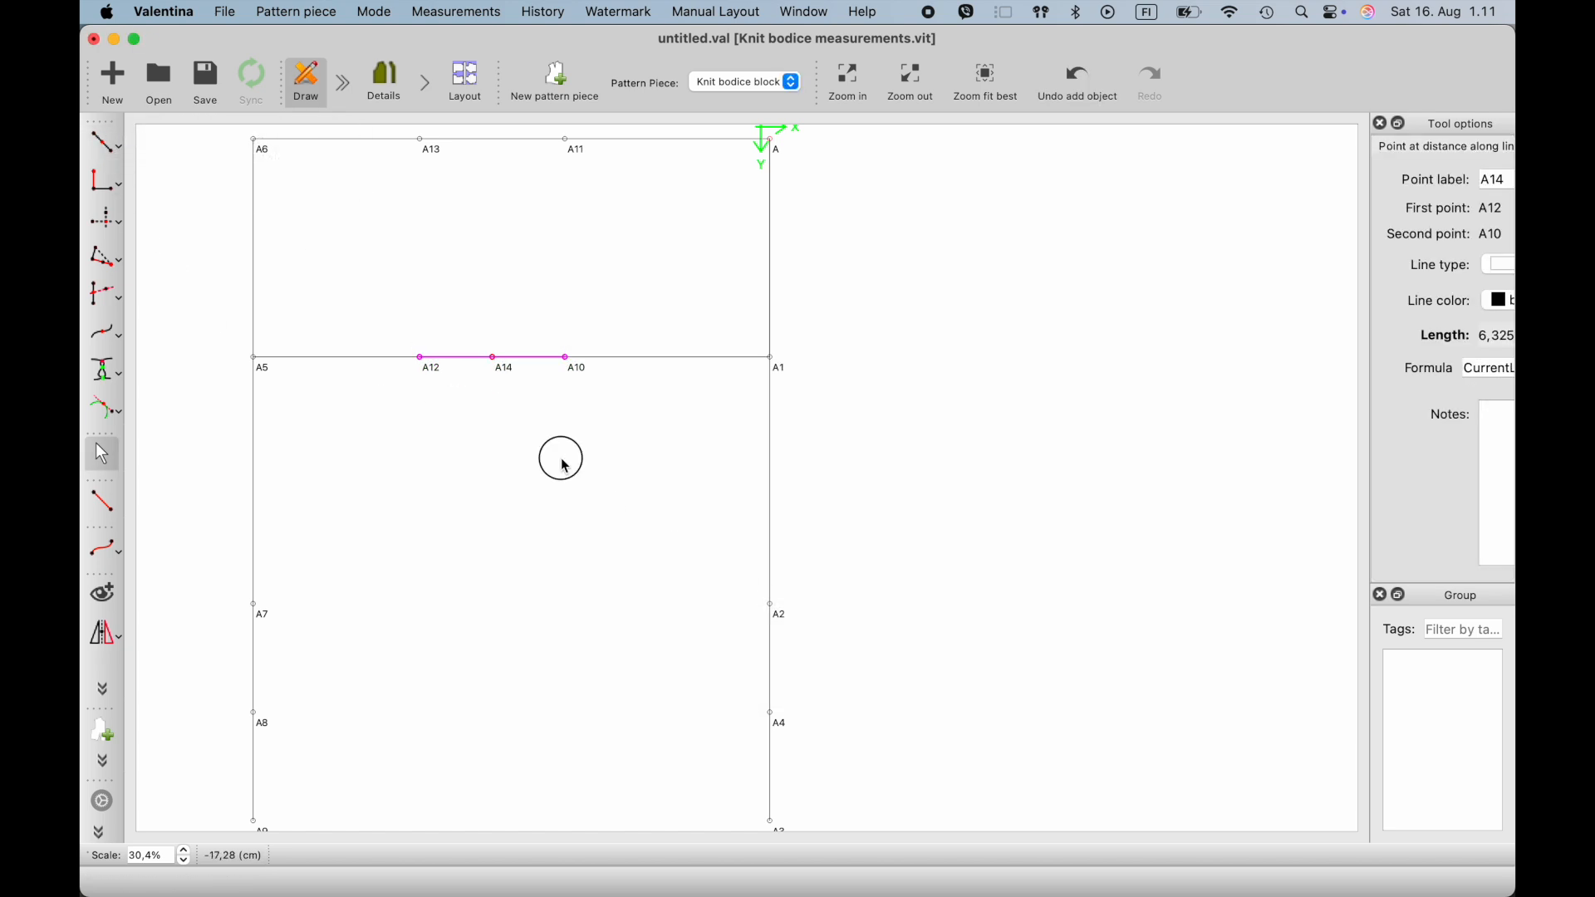
left_click_drag(515, 381, 499, 382)
left_click(532, 419)
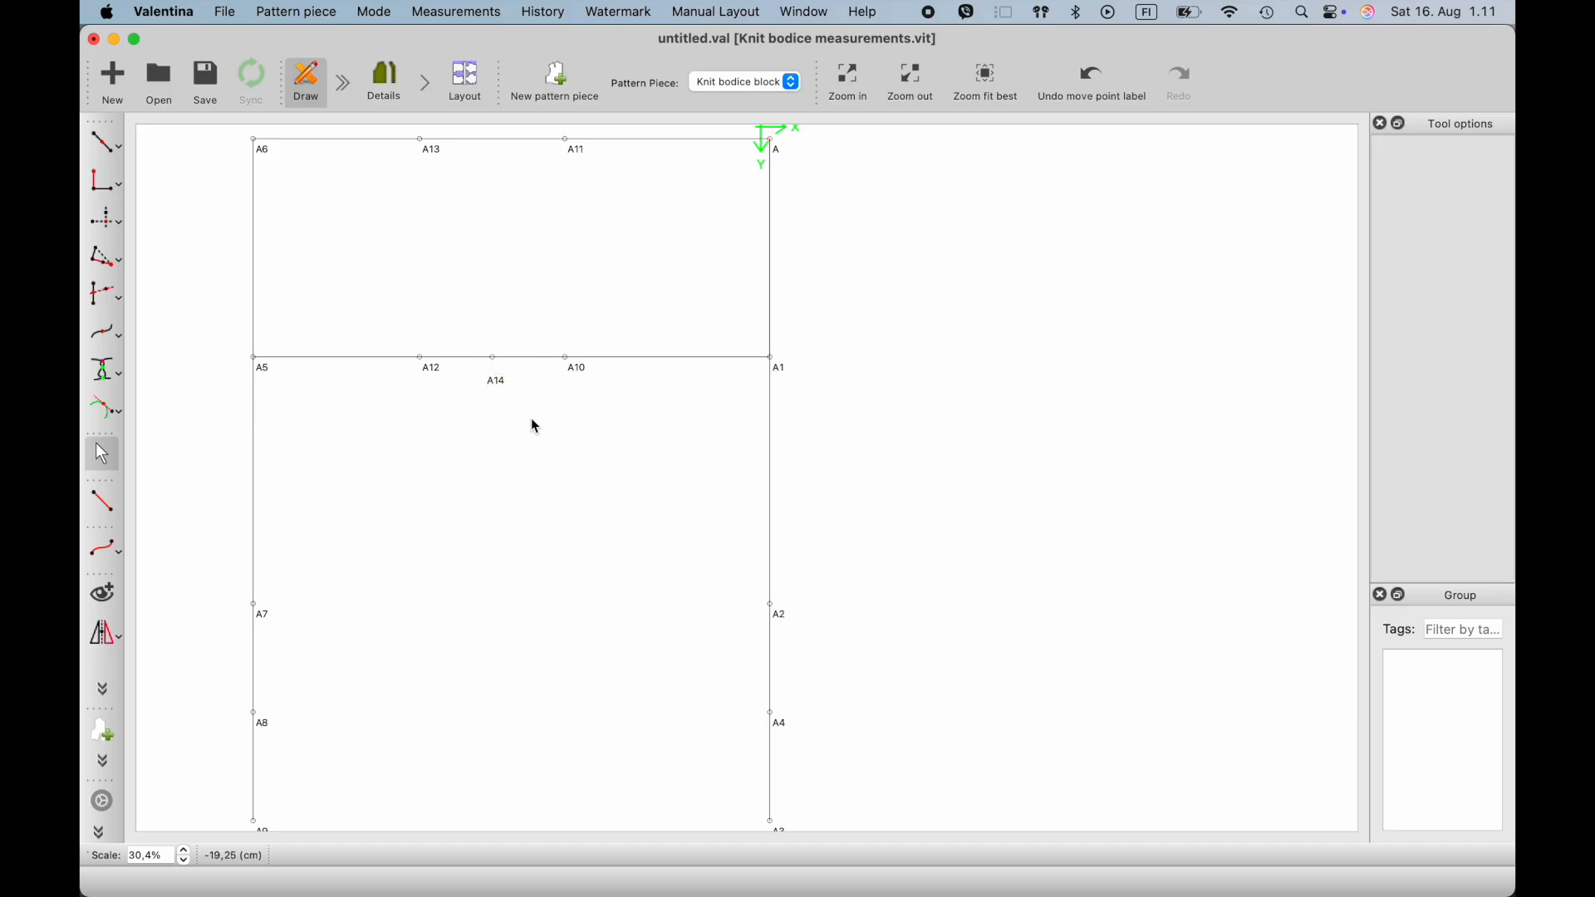
- Place a point at distance along the line with A as first point and A11 as second point
scroll(531, 419, "down", 1)
left_click(115, 152)
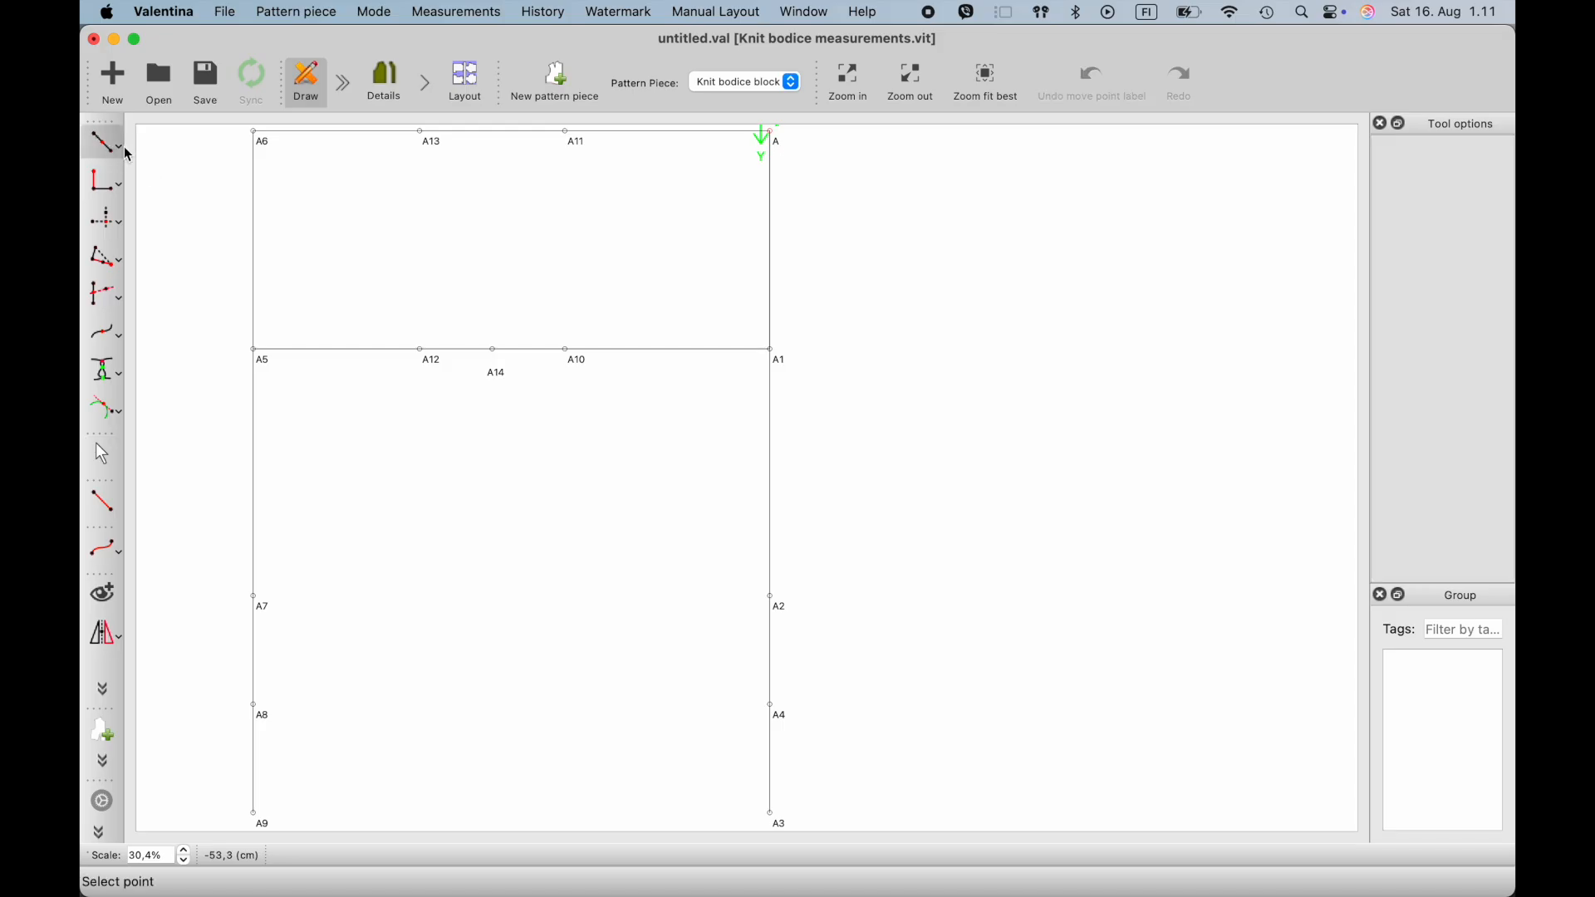
left_click(119, 151)
left_click(208, 179)
scroll(701, 146, "up", 5, "ctrl")
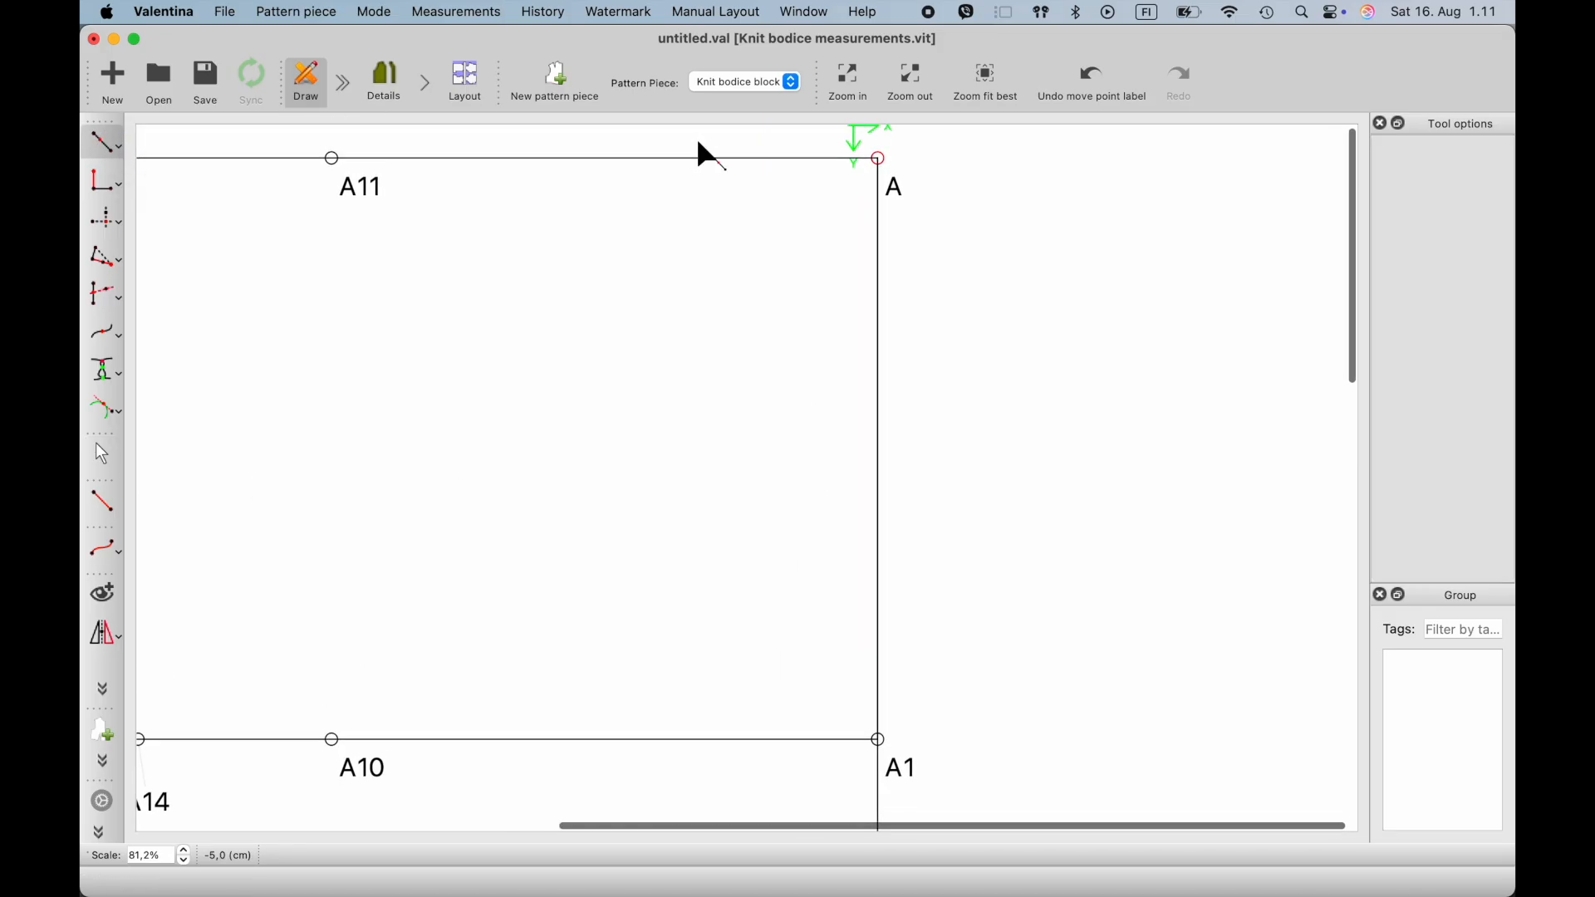
left_click(878, 163)
left_click(358, 201)
left_click(626, 208)
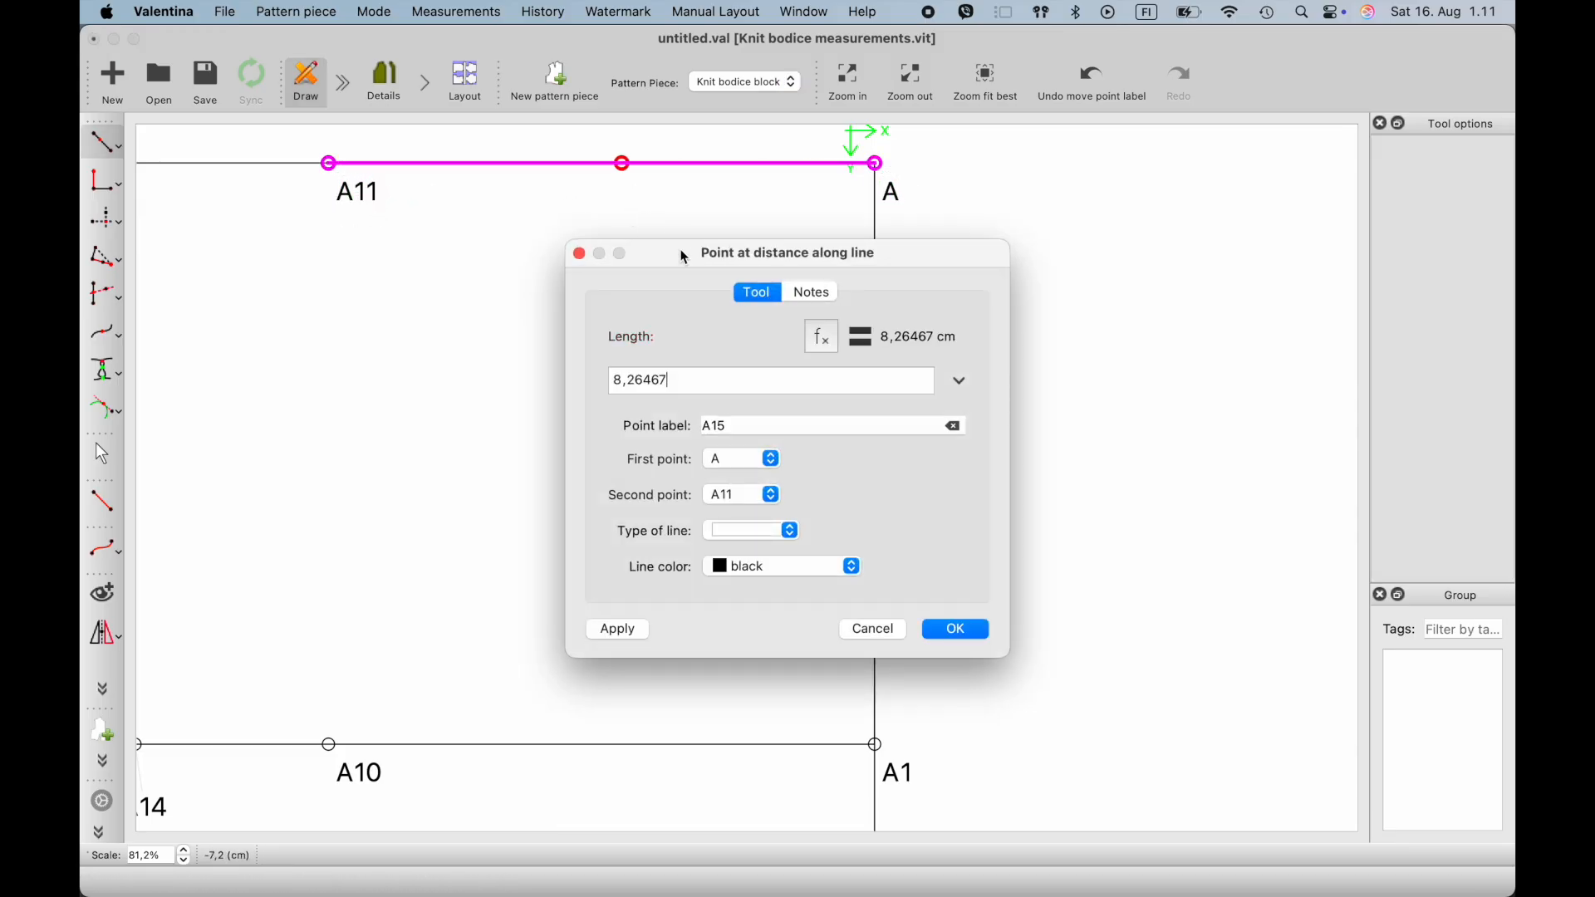
- Set the length of the point between A and A11 to the #Neckline_width increment and create the point
left_click(822, 338)
left_click(761, 427)
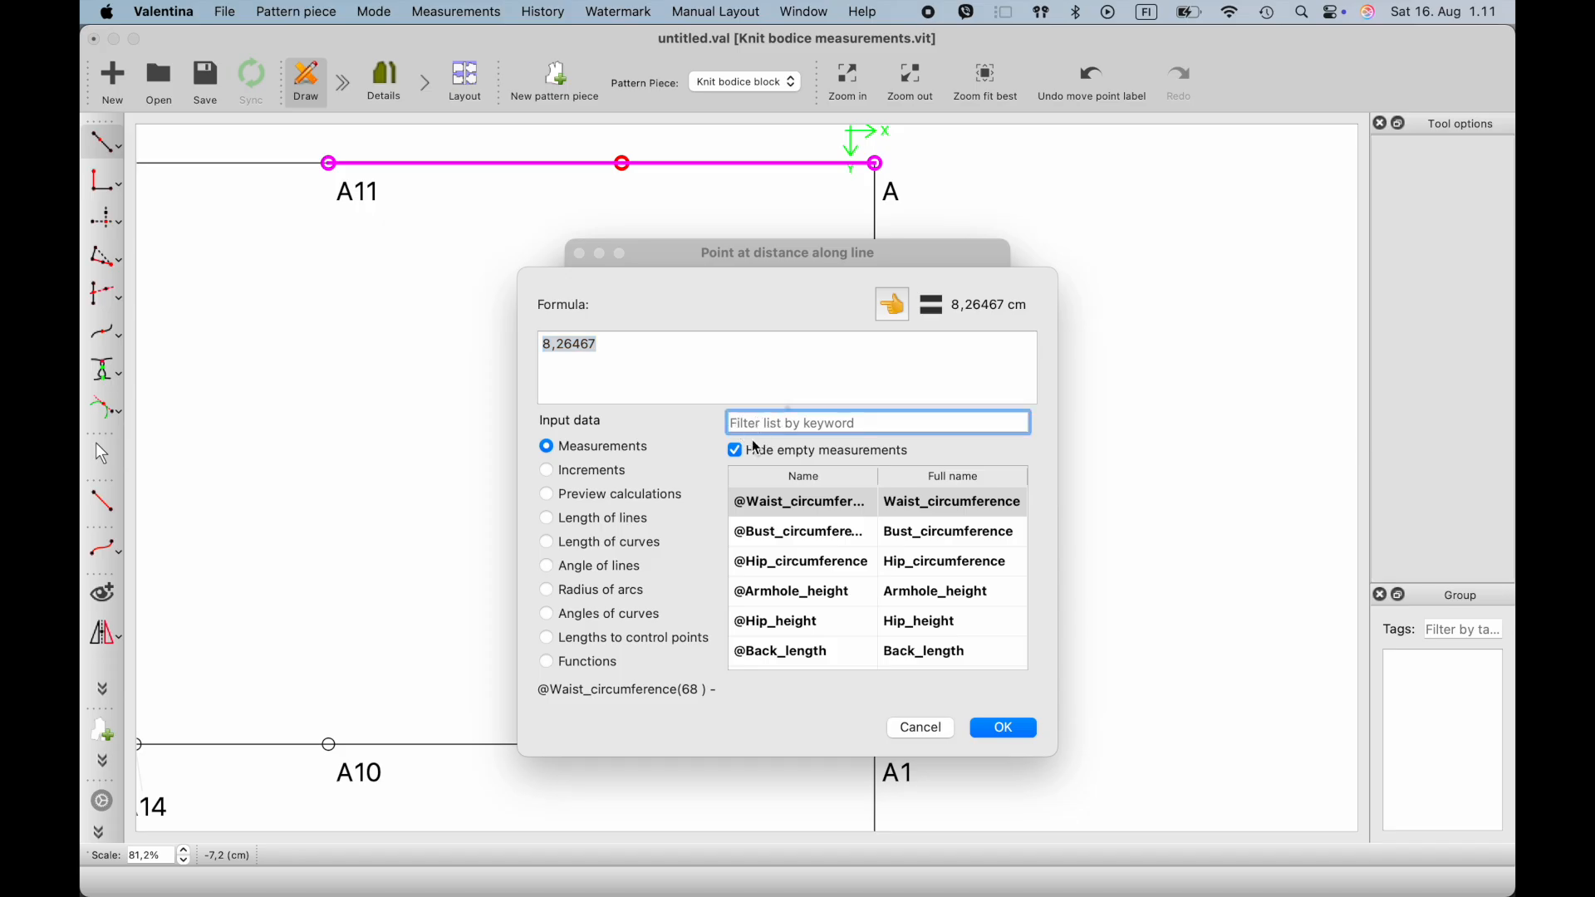
left_click(548, 471)
left_click(768, 423)
type("ne")
left_click(836, 504)
left_click(894, 305)
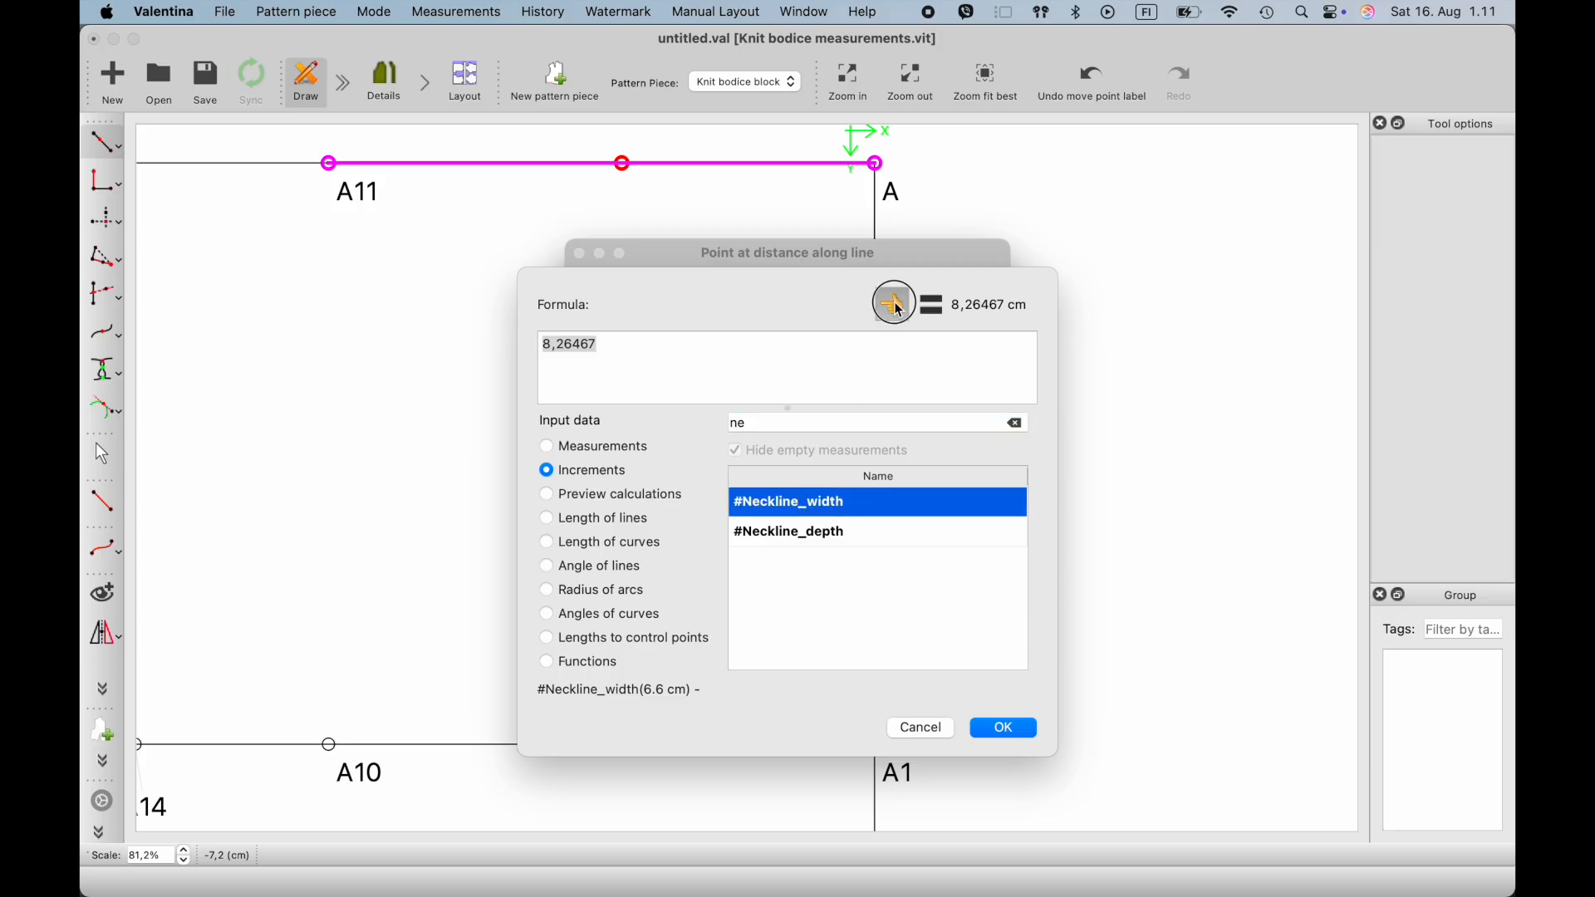
left_click(1008, 732)
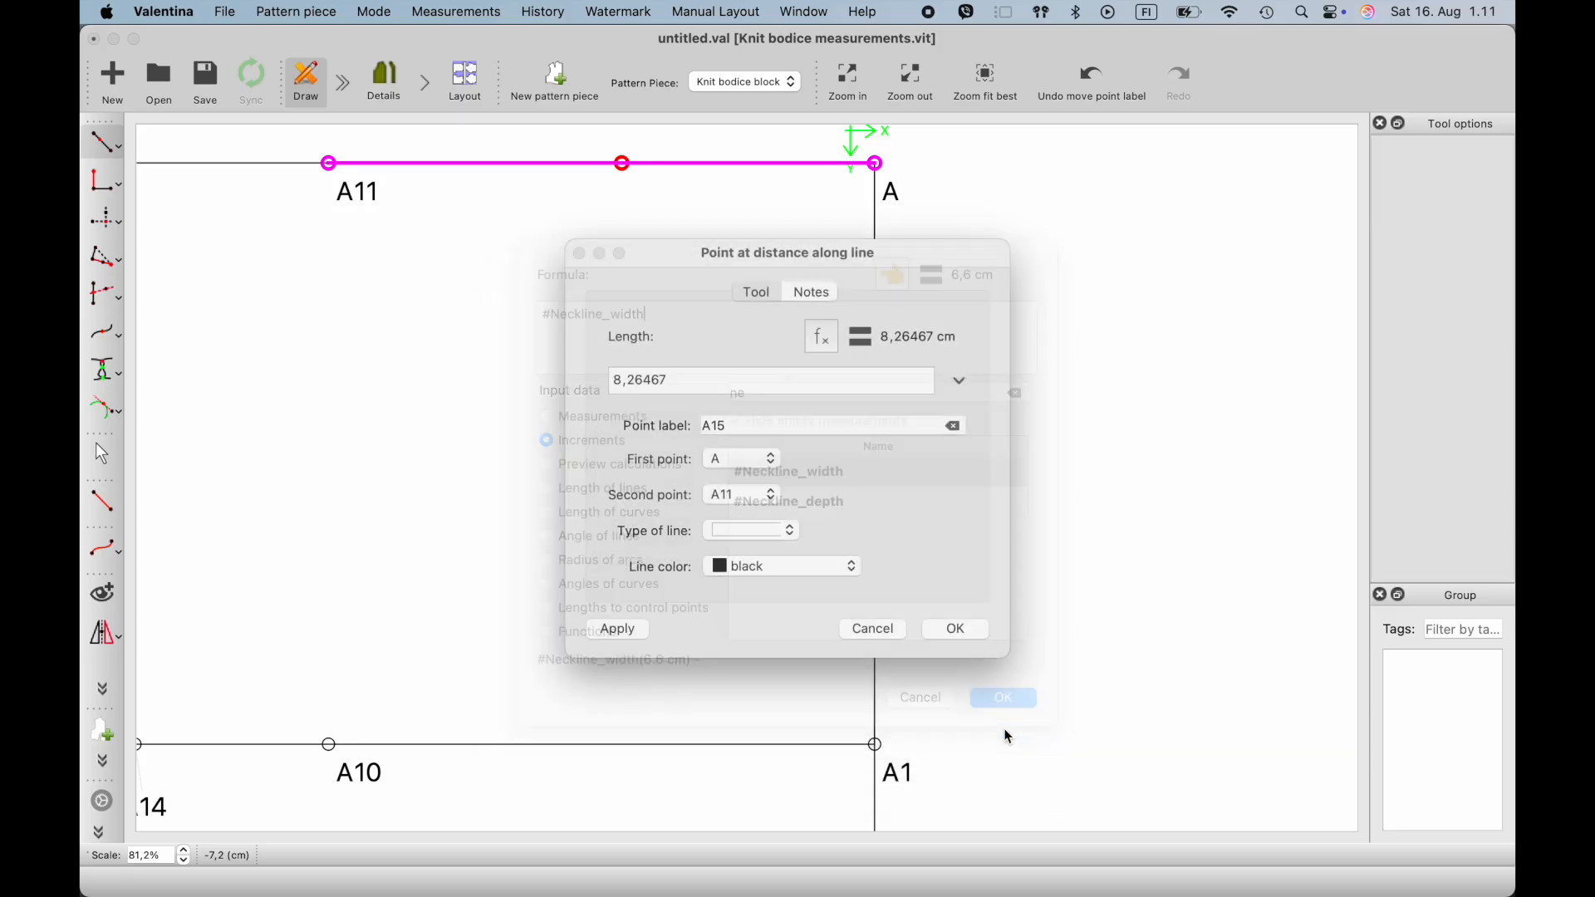
left_click(958, 637)
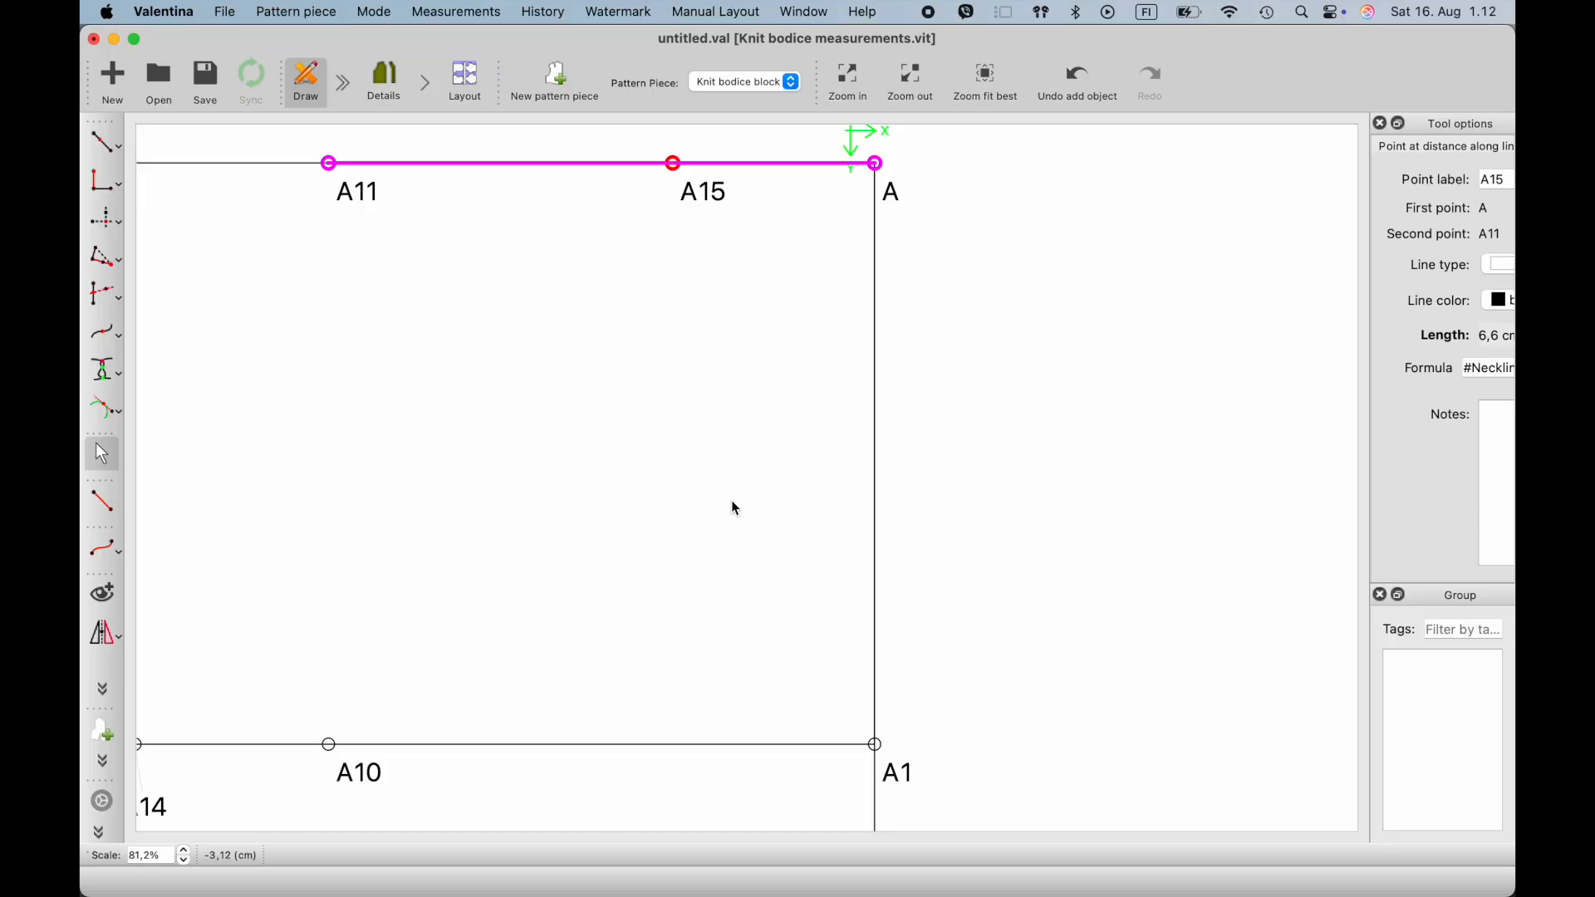
- Create a point 2,5 cm straight above A15 at an angle of 90°, joined by a solid black line
scroll(736, 528, "right", 2)
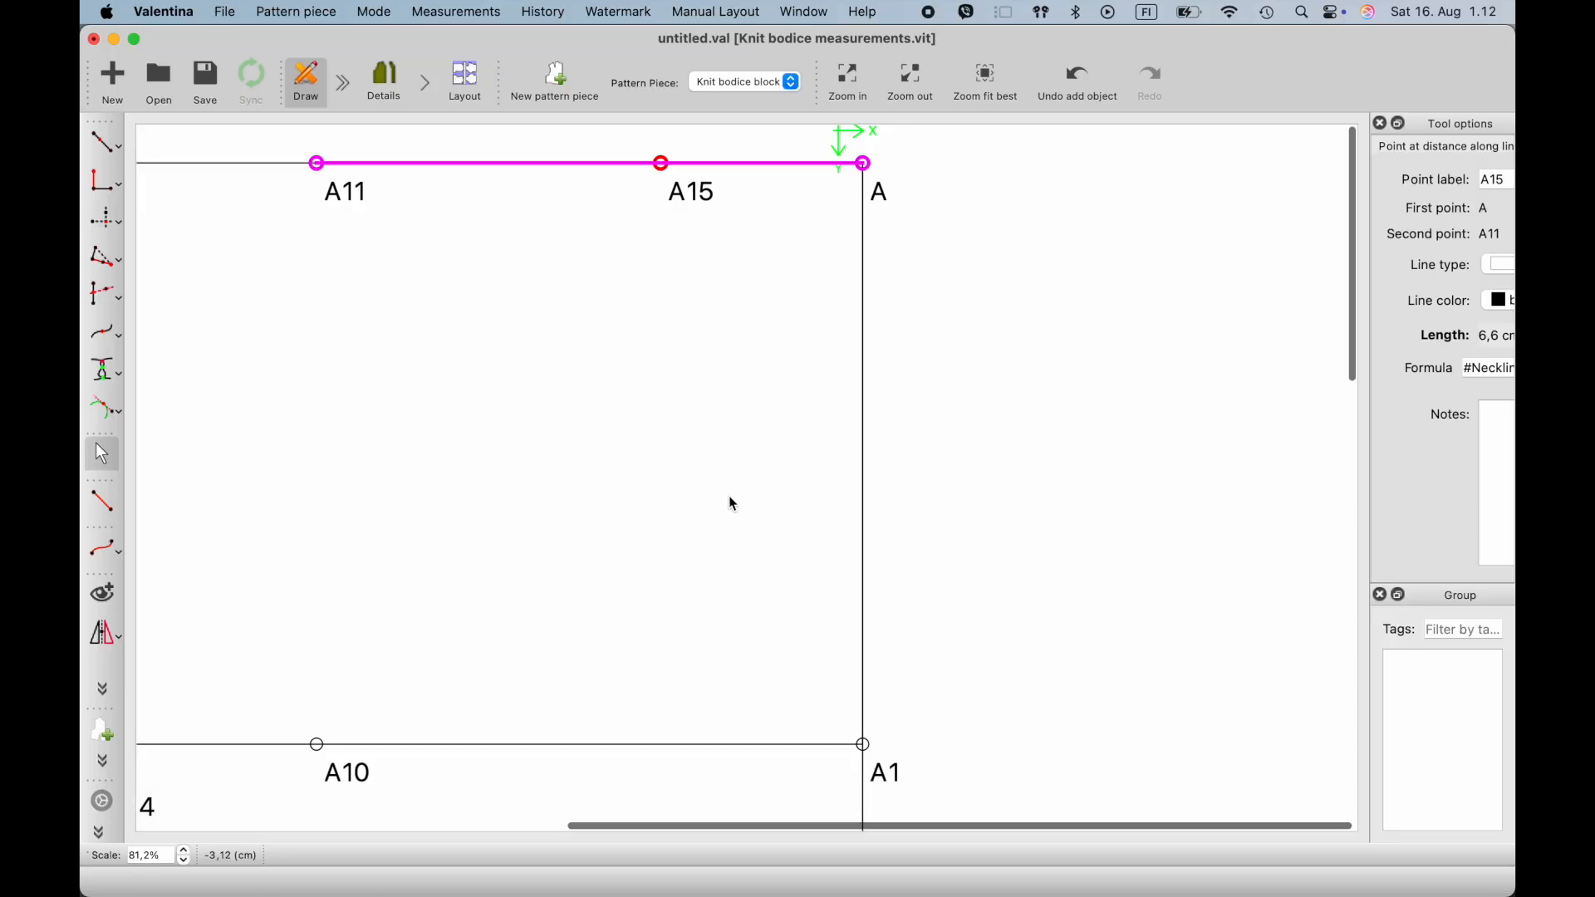
left_click(127, 149)
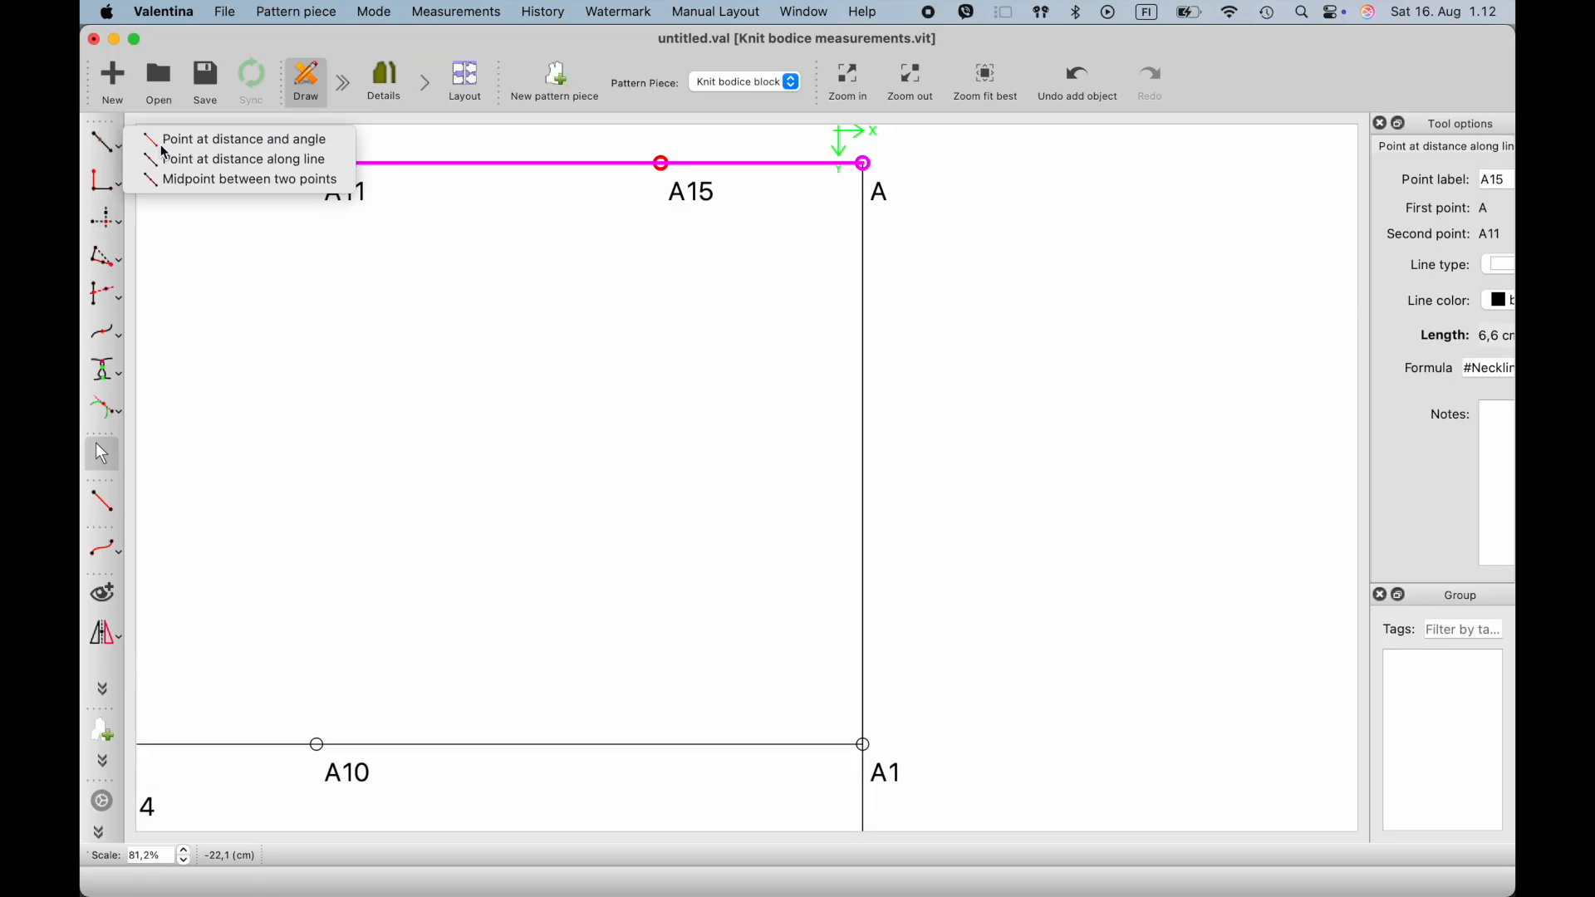
left_click(216, 139)
left_click(661, 164)
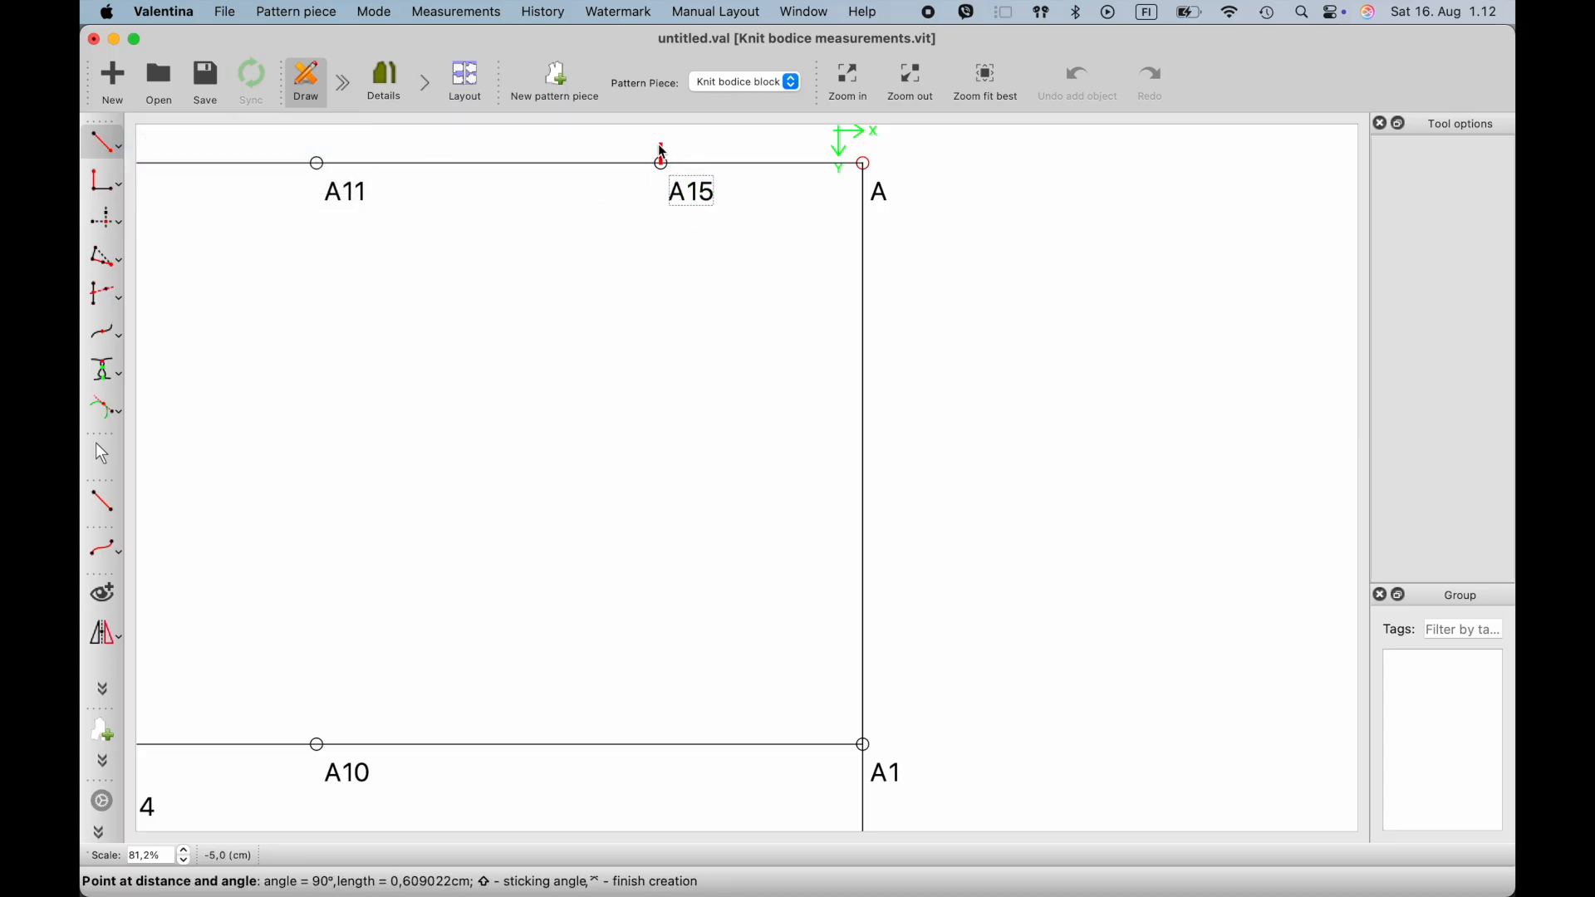
left_click(662, 147)
double_click(743, 354)
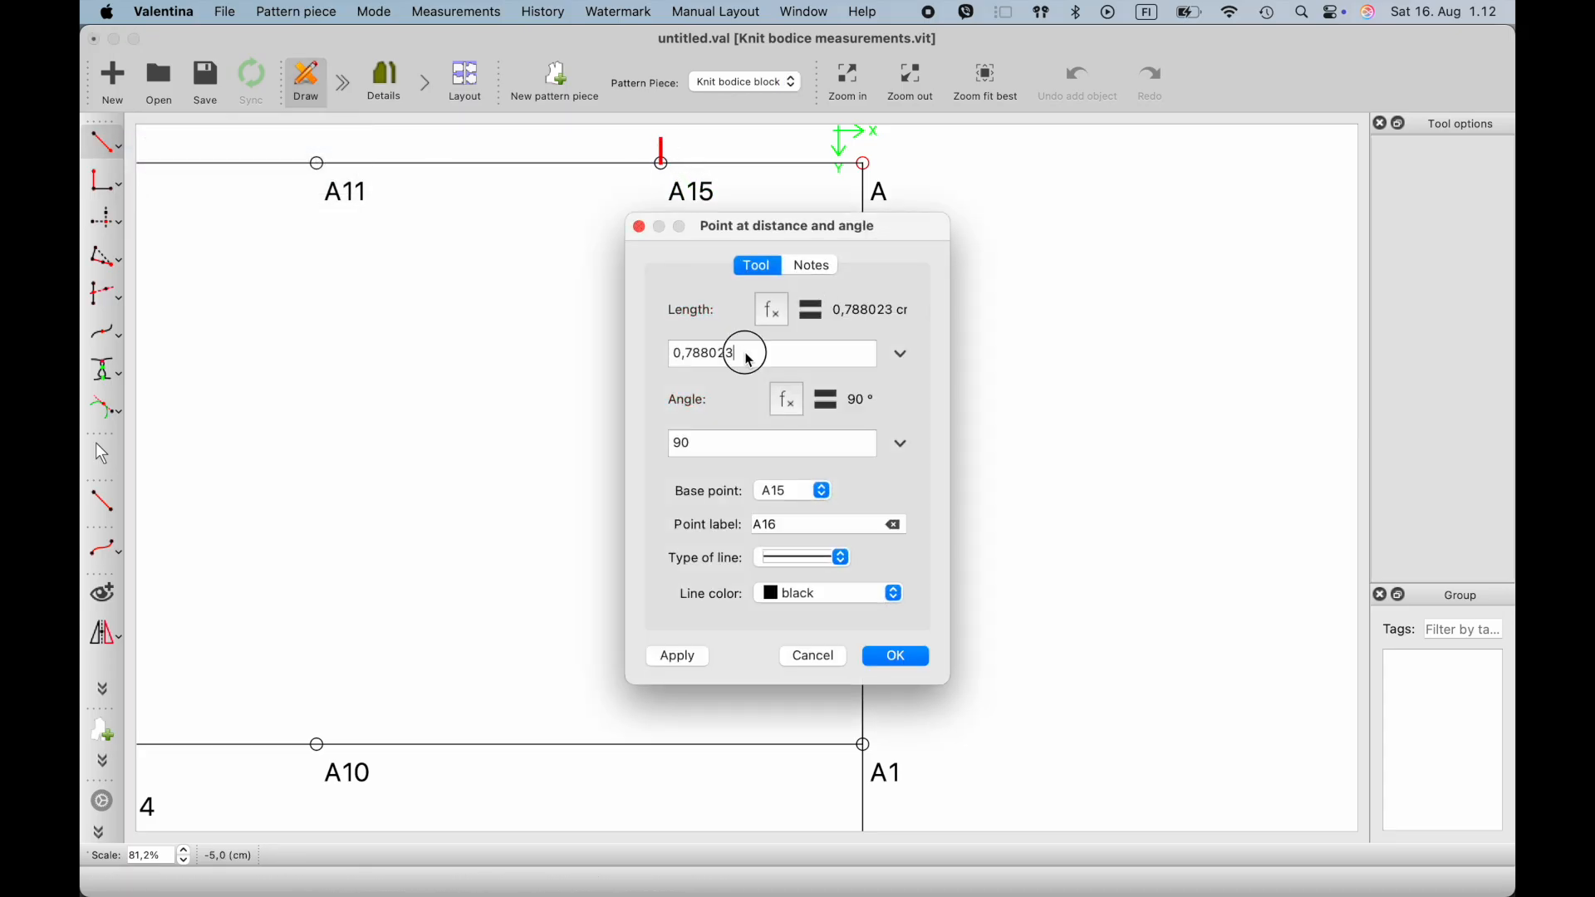
type("2,5")
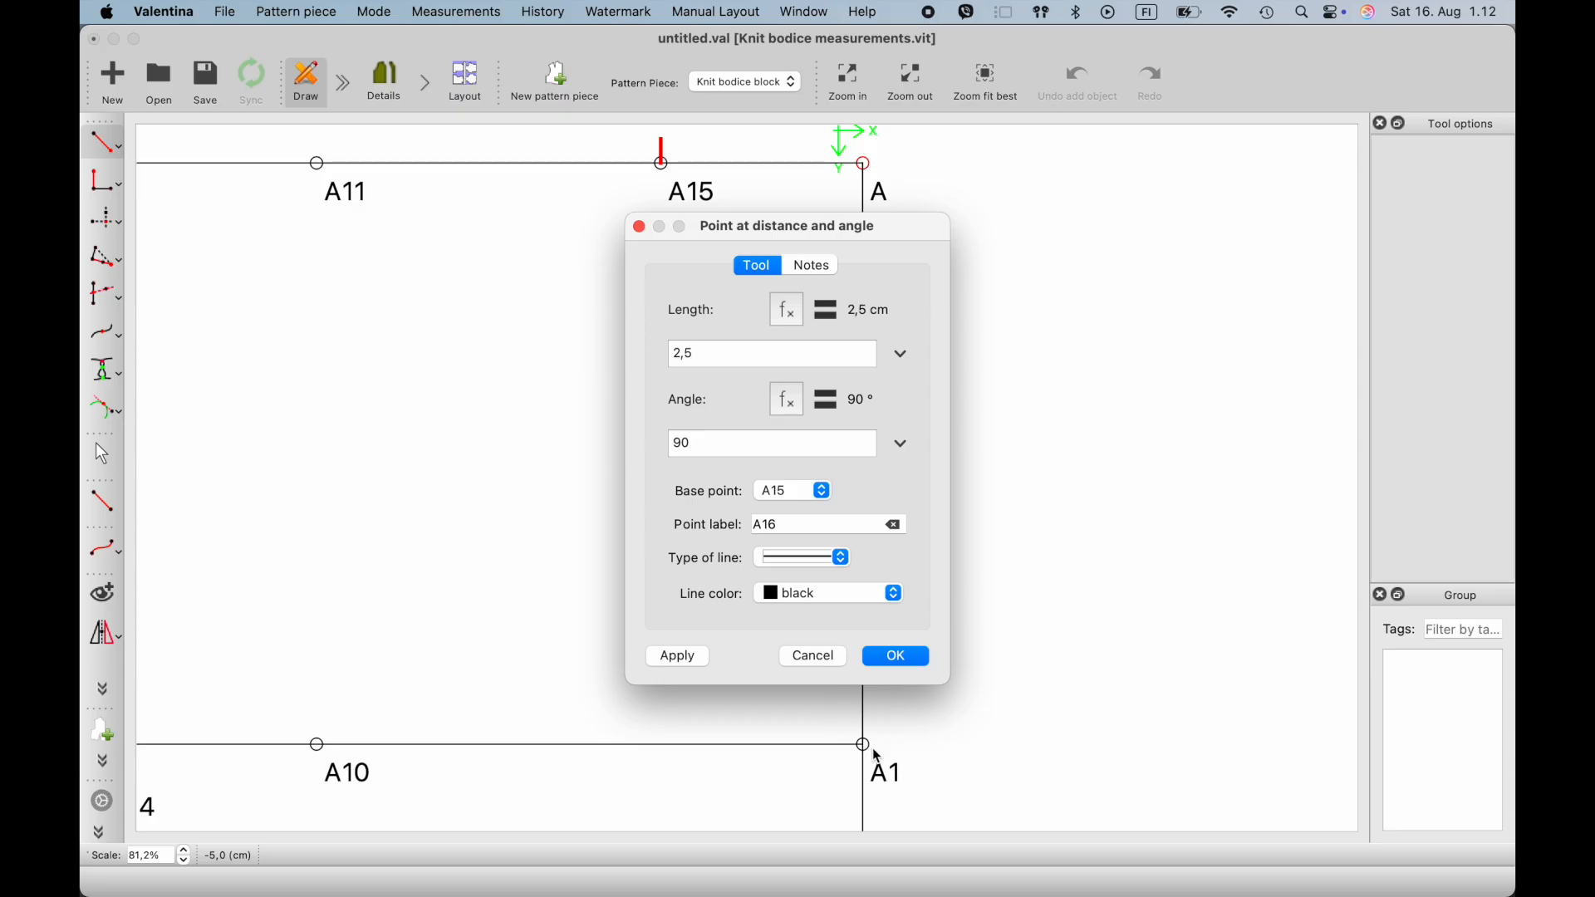
left_click(896, 661)
scroll(730, 430, "down", 3)
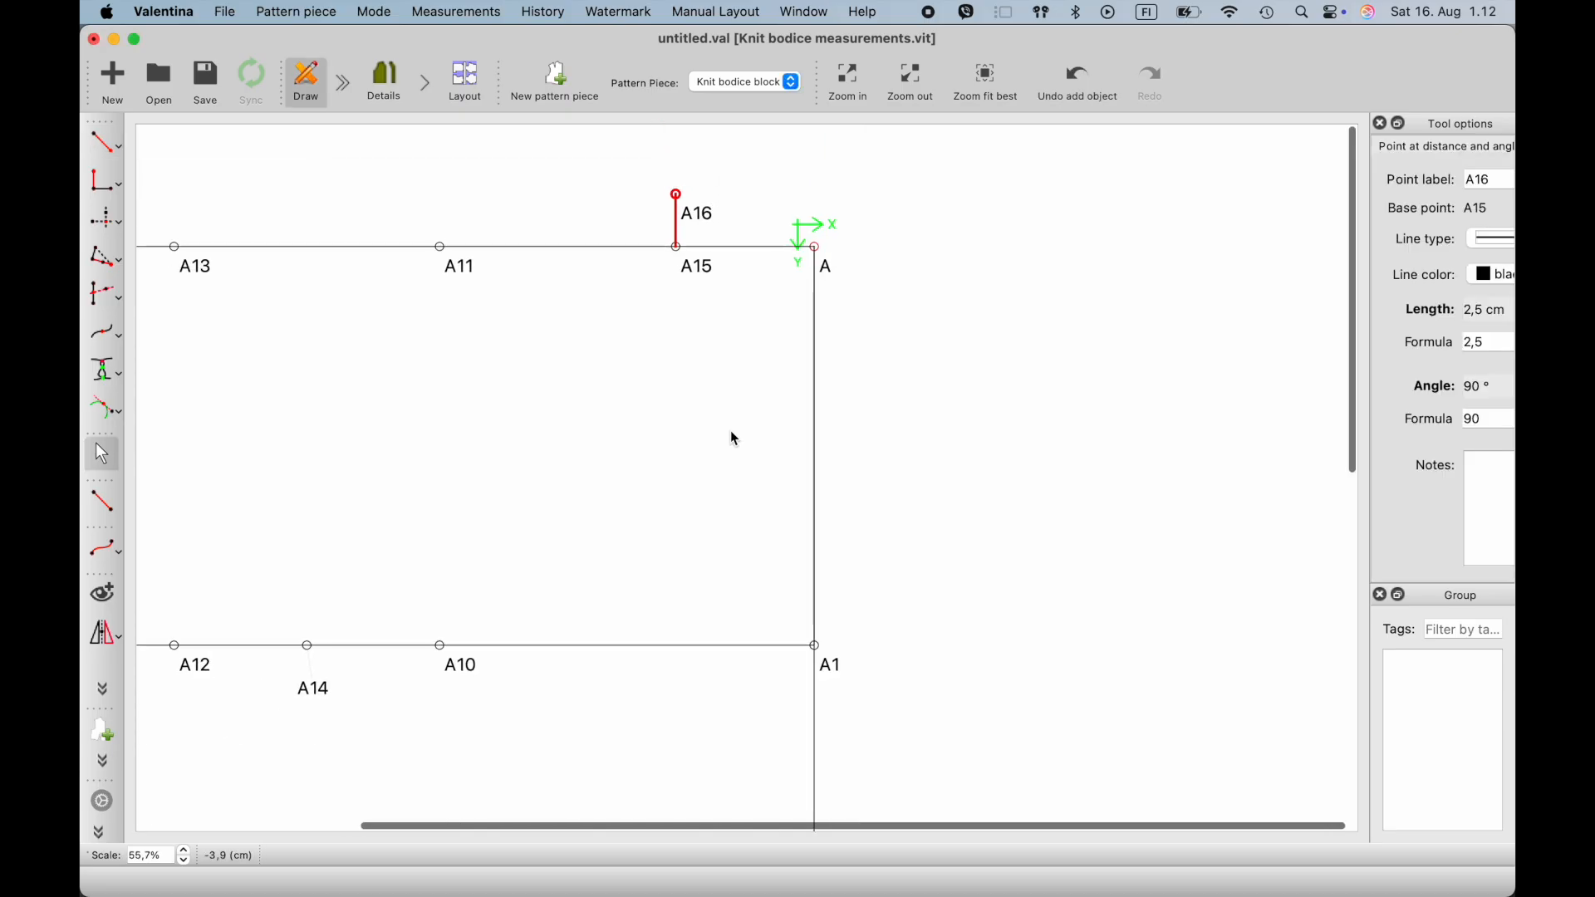
left_click(748, 306)
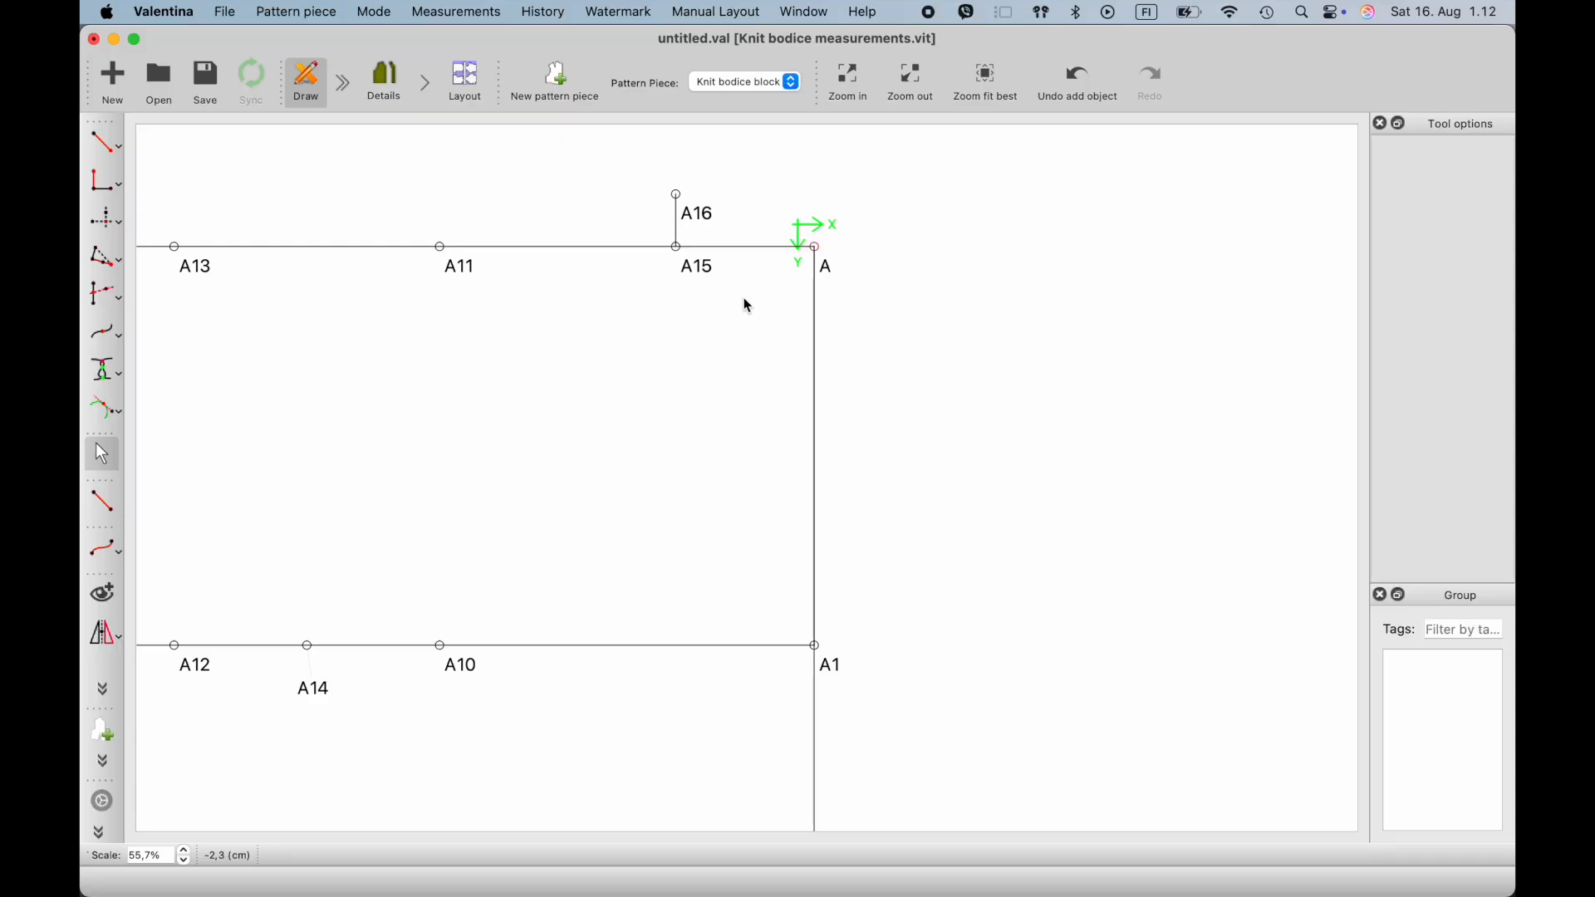
- Create a point 0,5 cm straight above A at an angle of 90°, joined by a solid black line
left_click(105, 143)
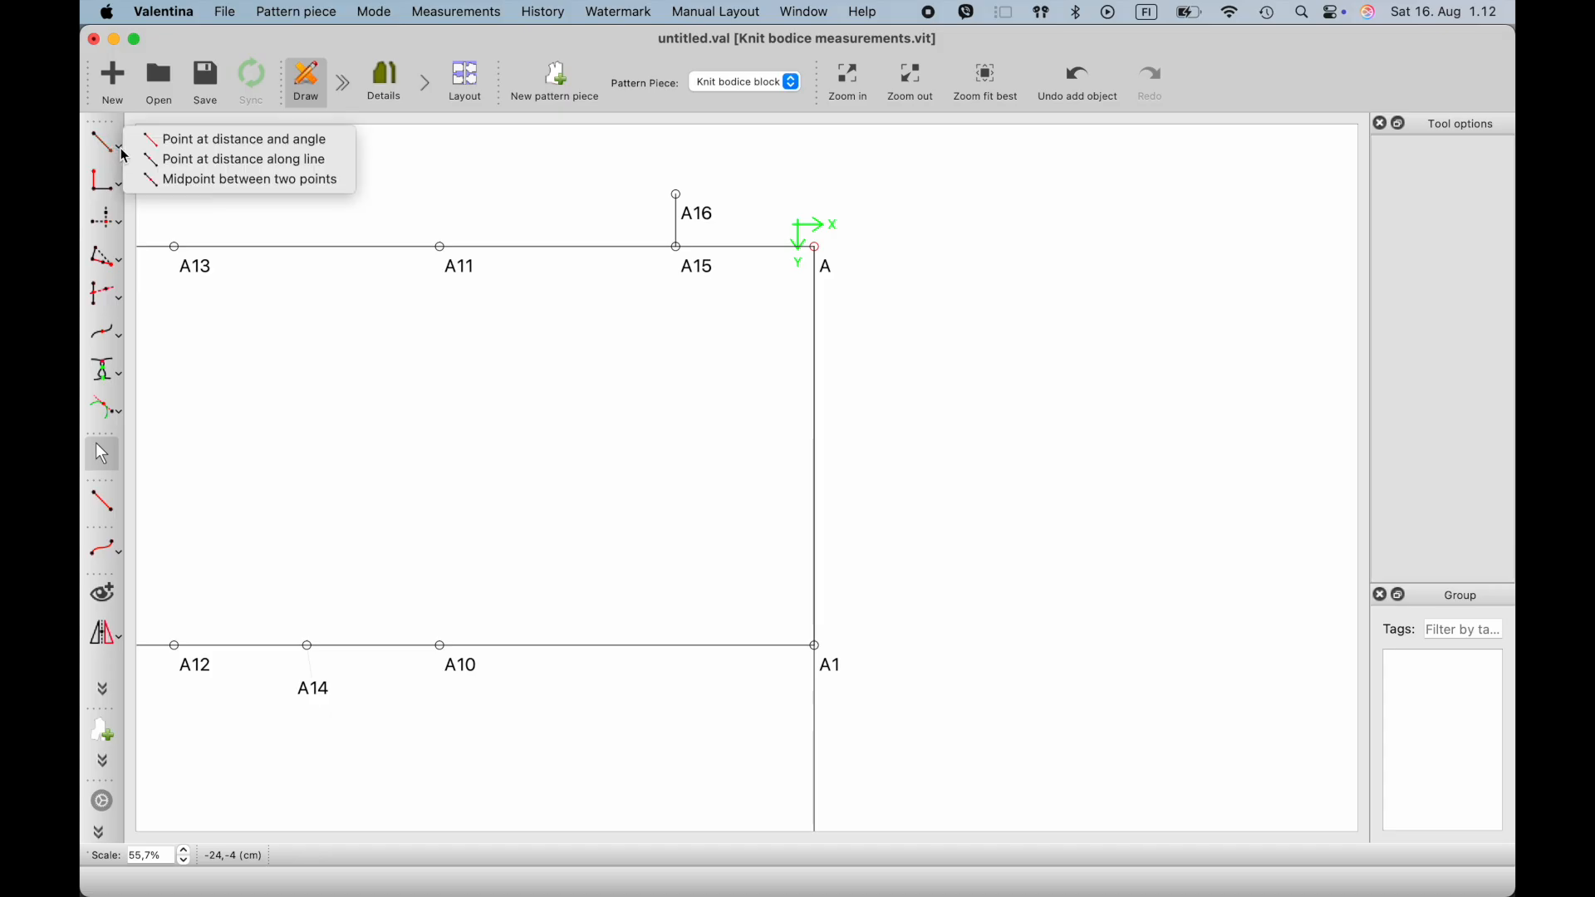
left_click(190, 141)
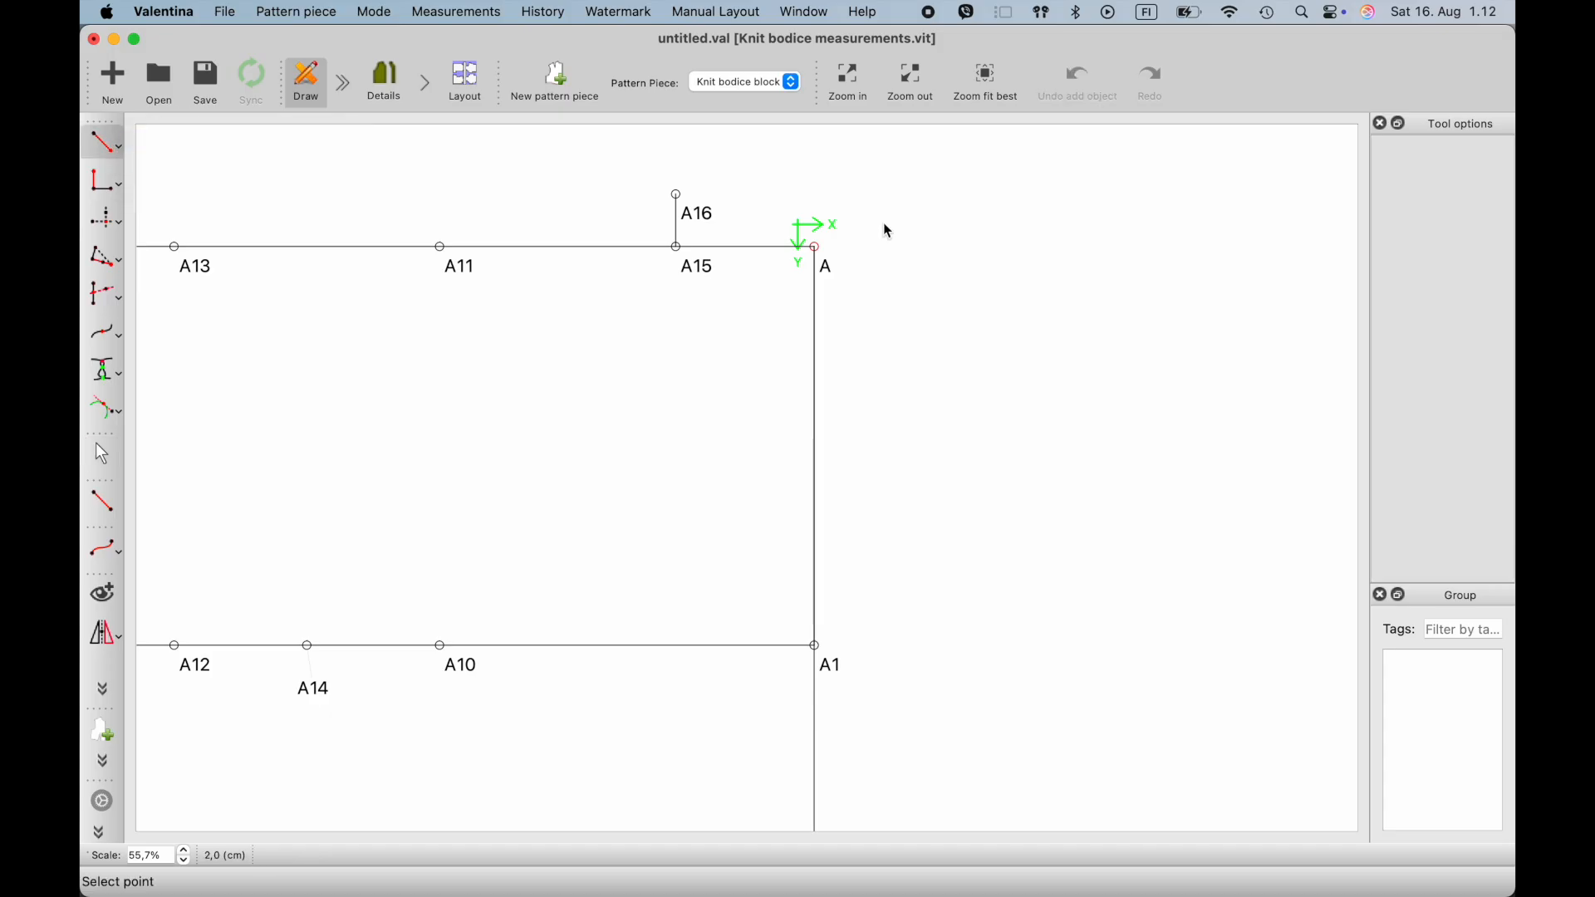
left_click(819, 250)
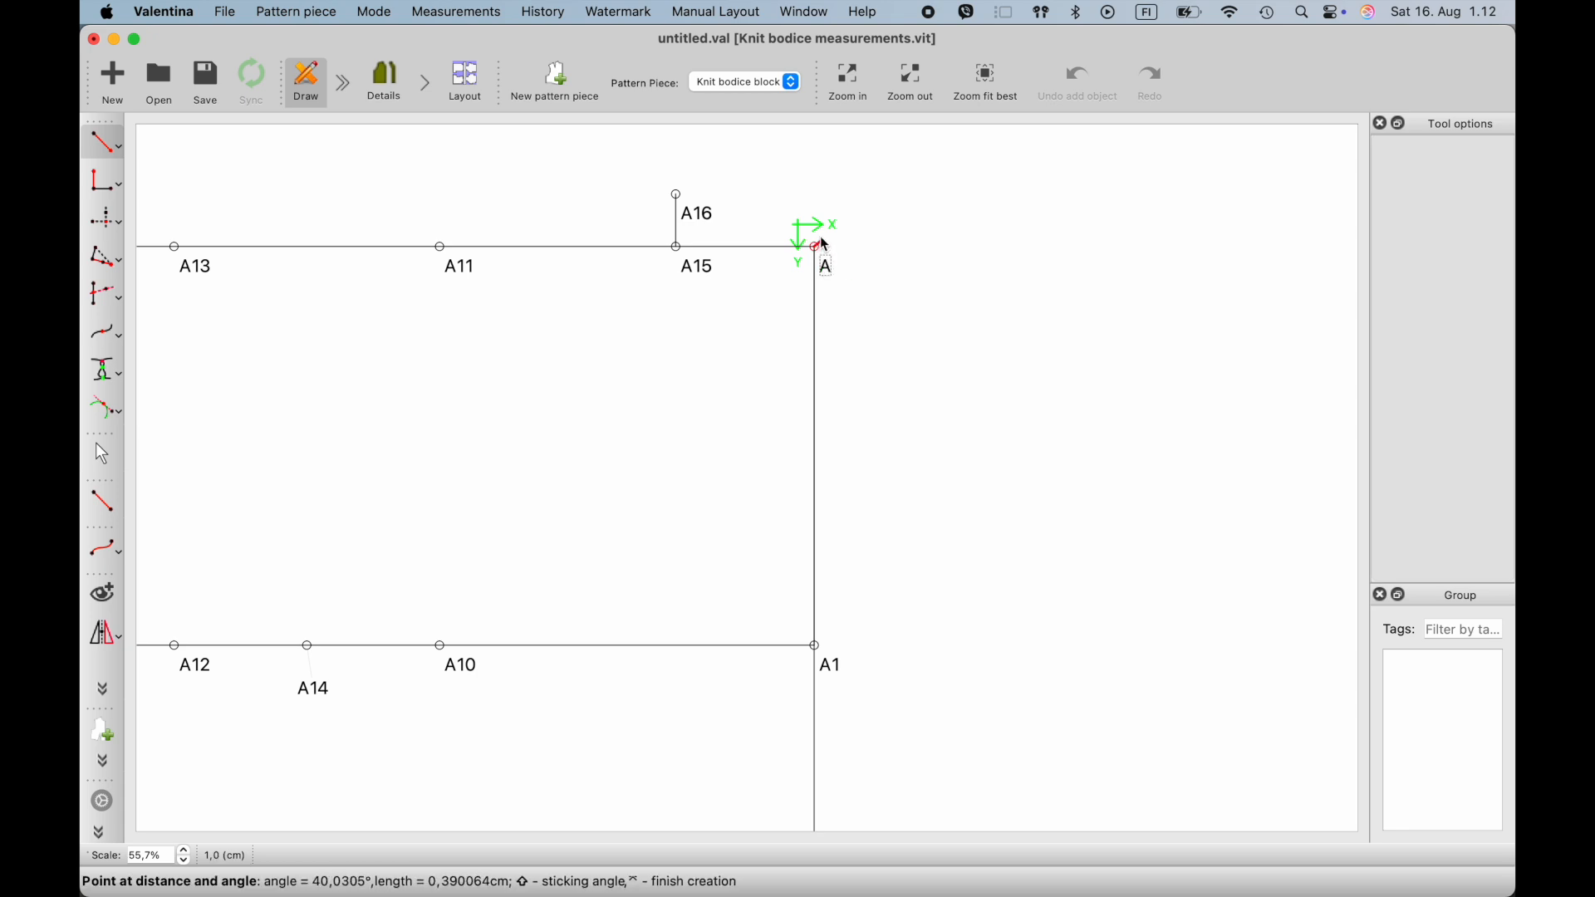
left_click(820, 225)
left_click_drag(752, 359, 595, 351)
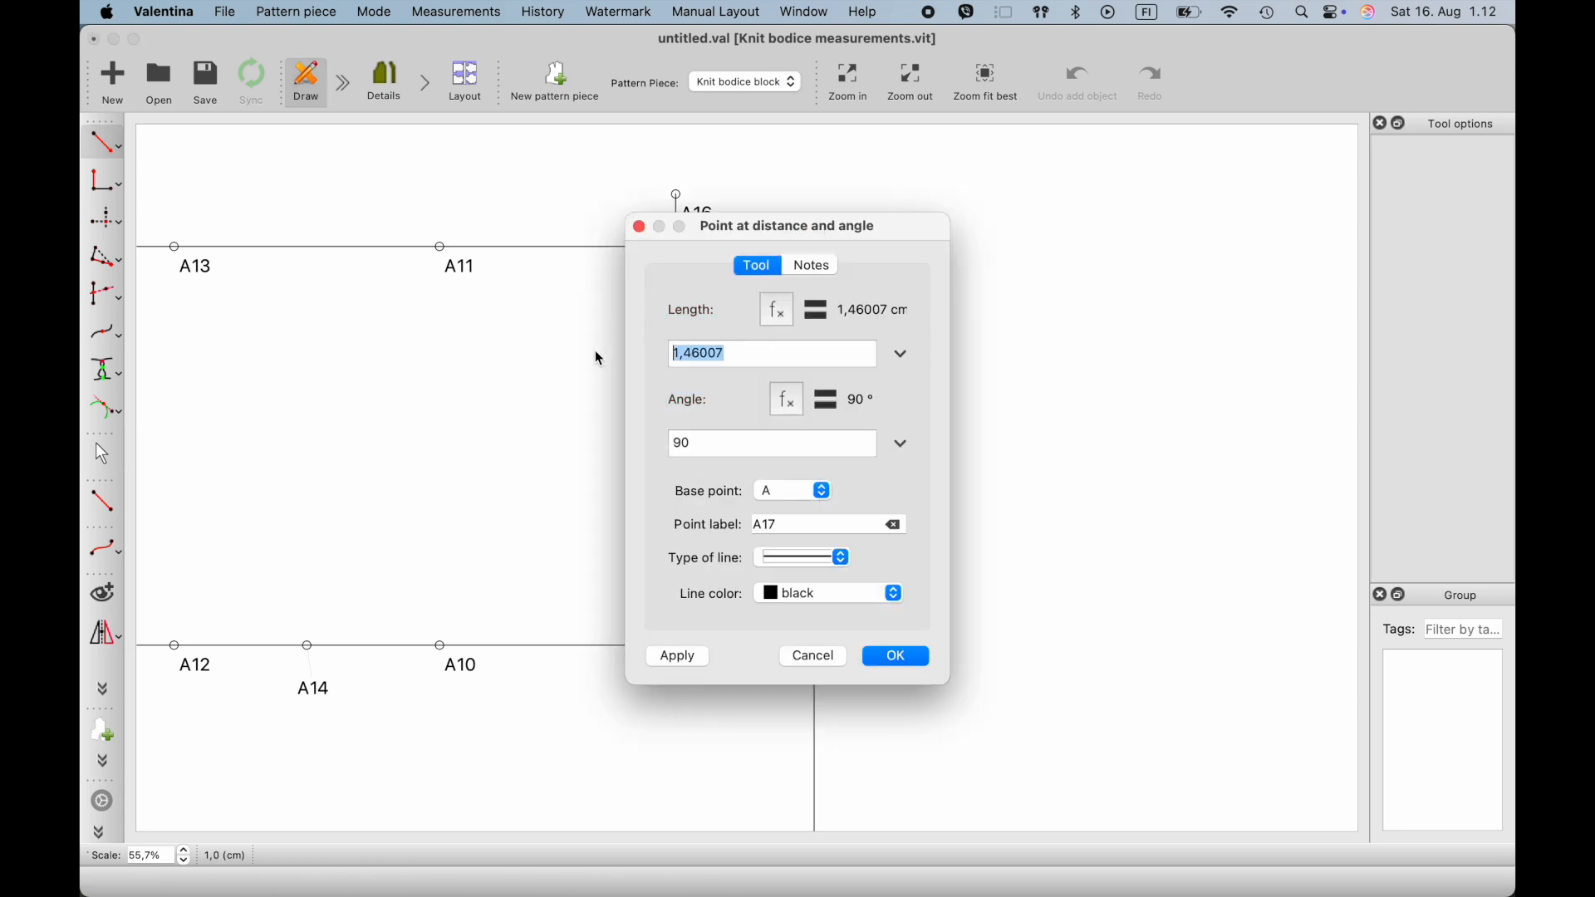
type("0,5")
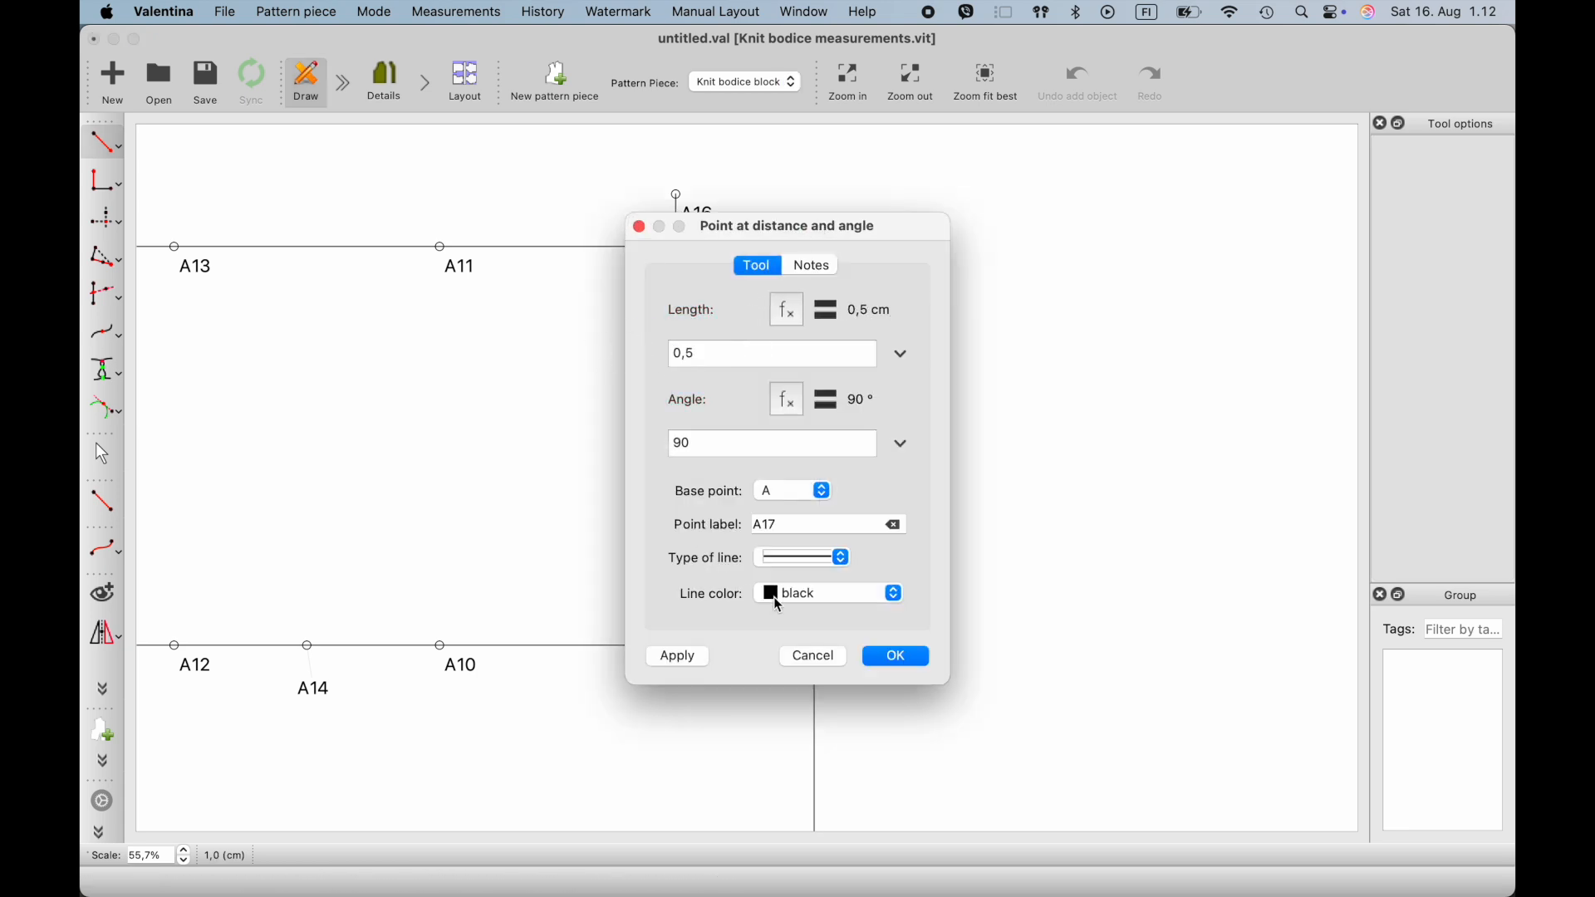
left_click(897, 658)
- Separate the overlapping labels of A17 and A by moving both to the right of their points
scroll(822, 249, "up", 3, "ctrl")
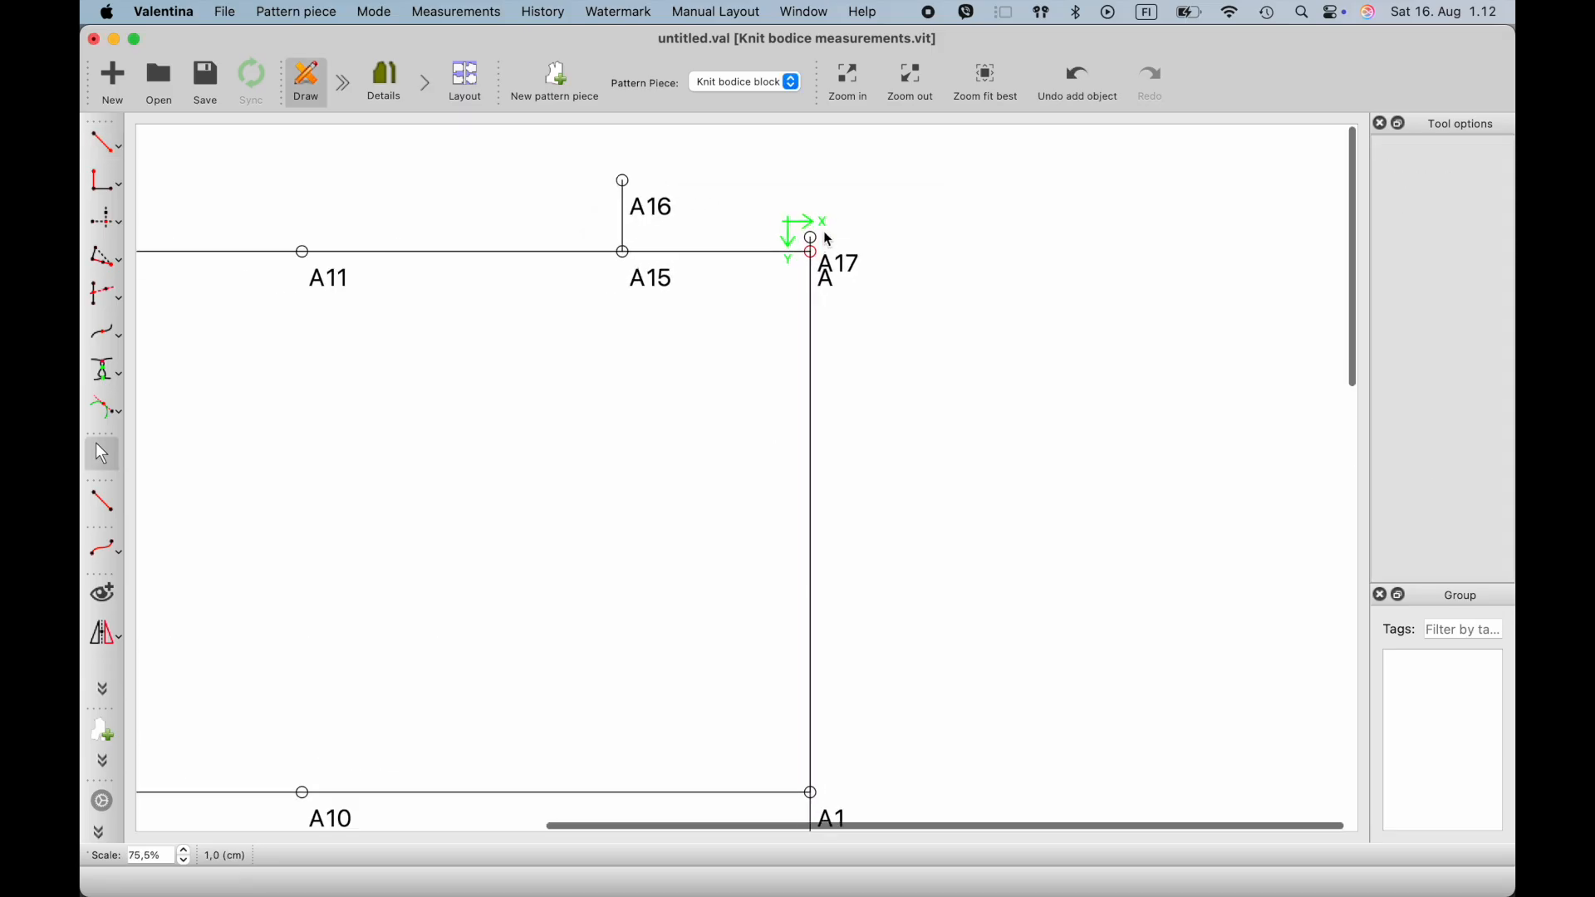
left_click_drag(847, 270, 872, 235)
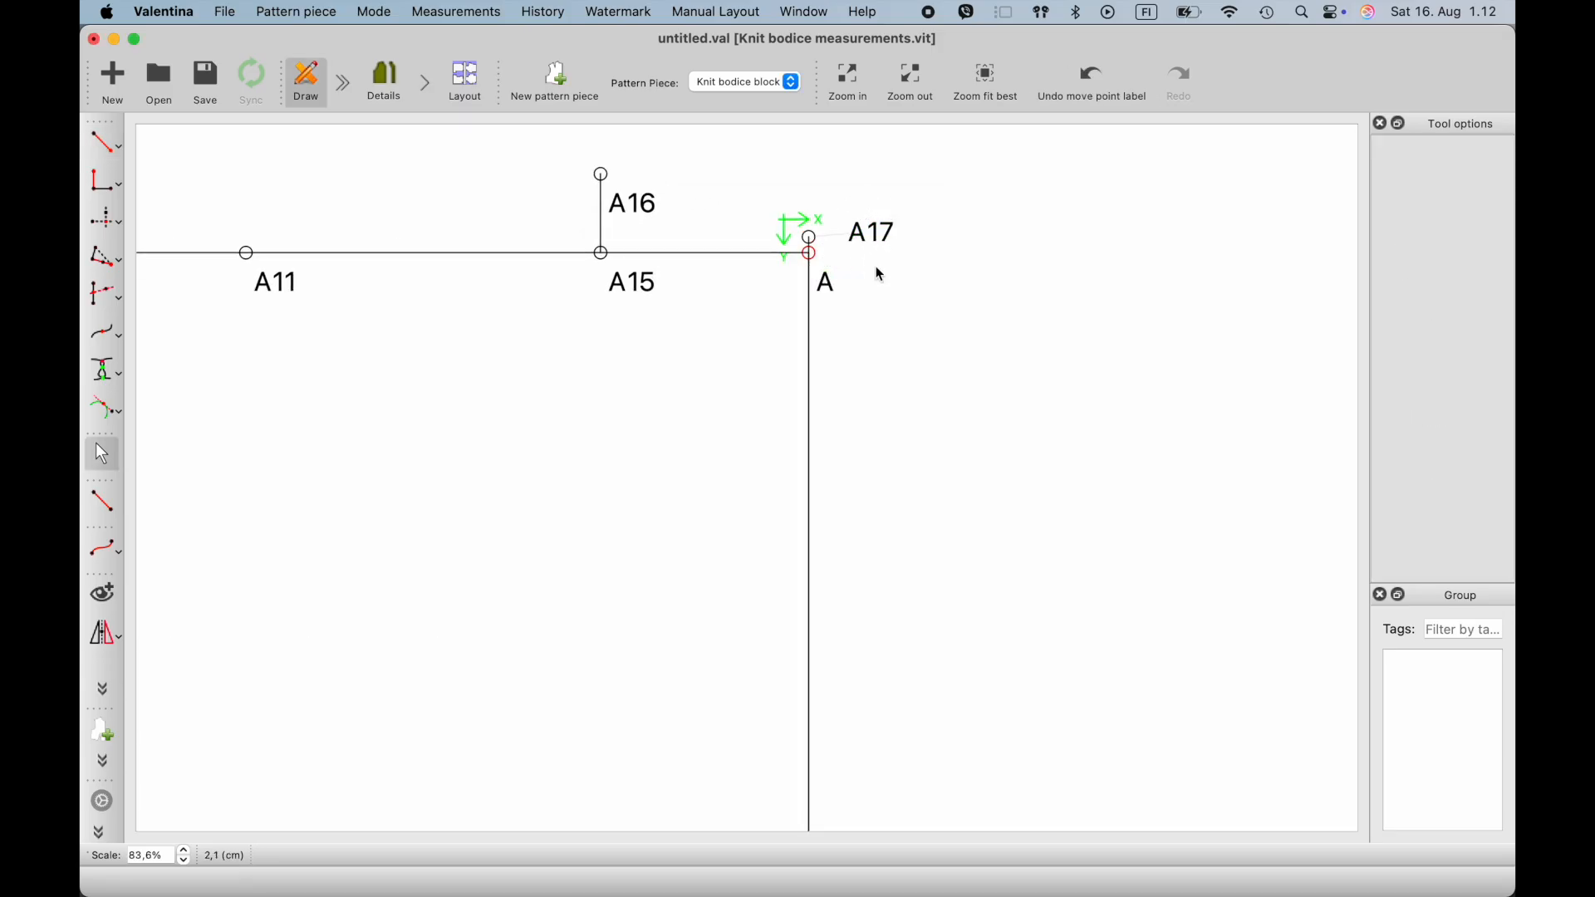
left_click(833, 296)
left_click_drag(834, 297, 860, 295)
- Create a simple curve from A16 to A17 for the back neckline
left_click(113, 551)
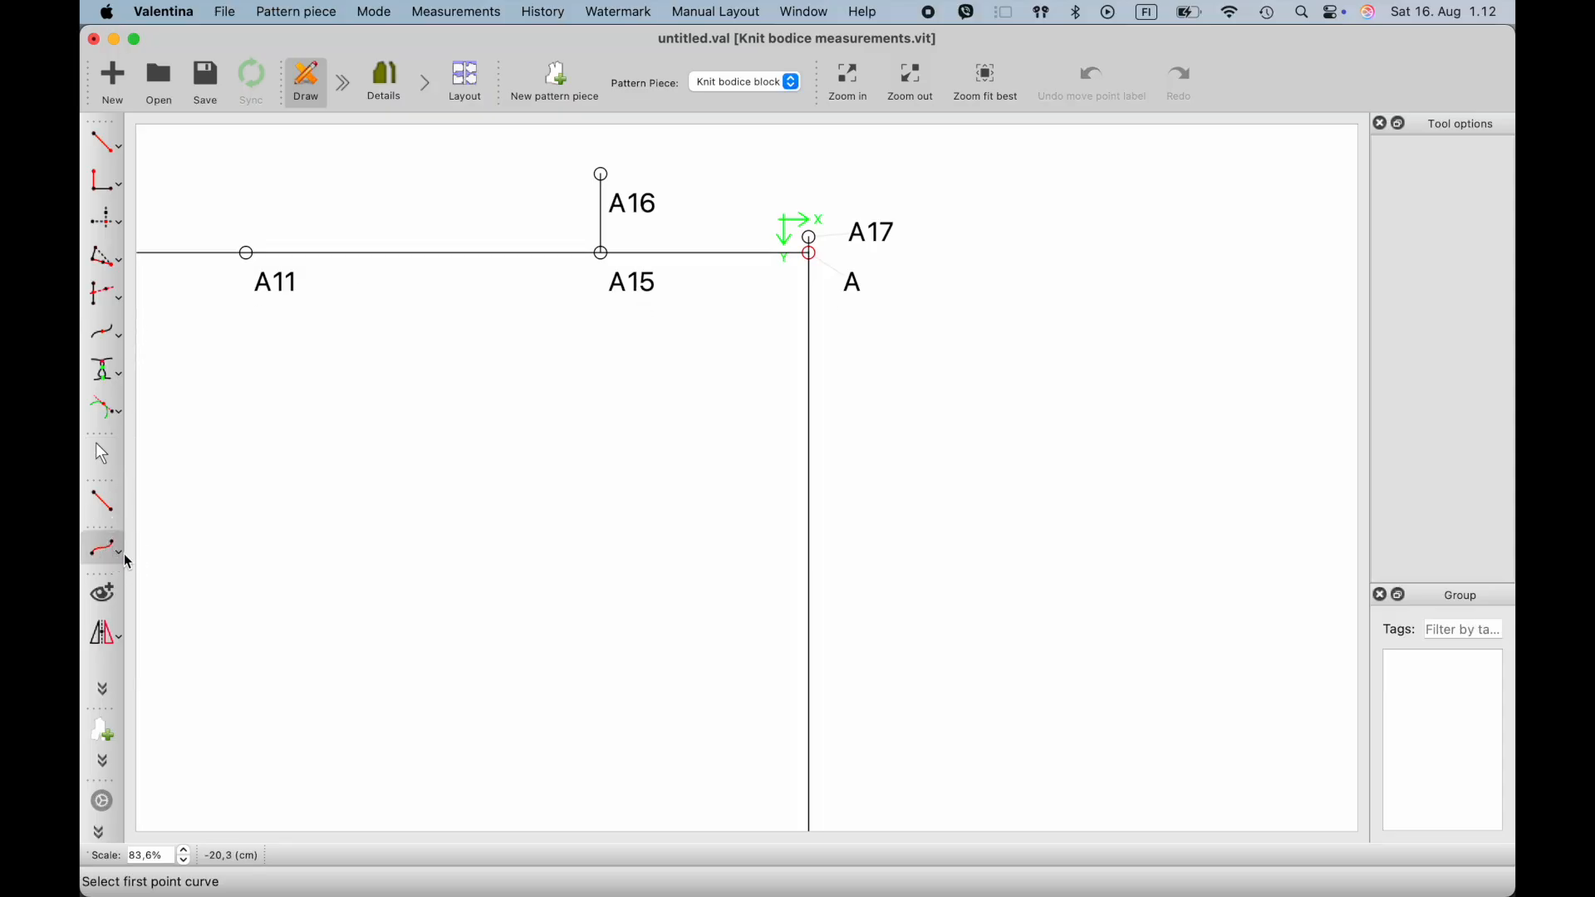
left_click(116, 565)
left_click(158, 541)
left_click(602, 175)
left_click(810, 239)
key("Return")
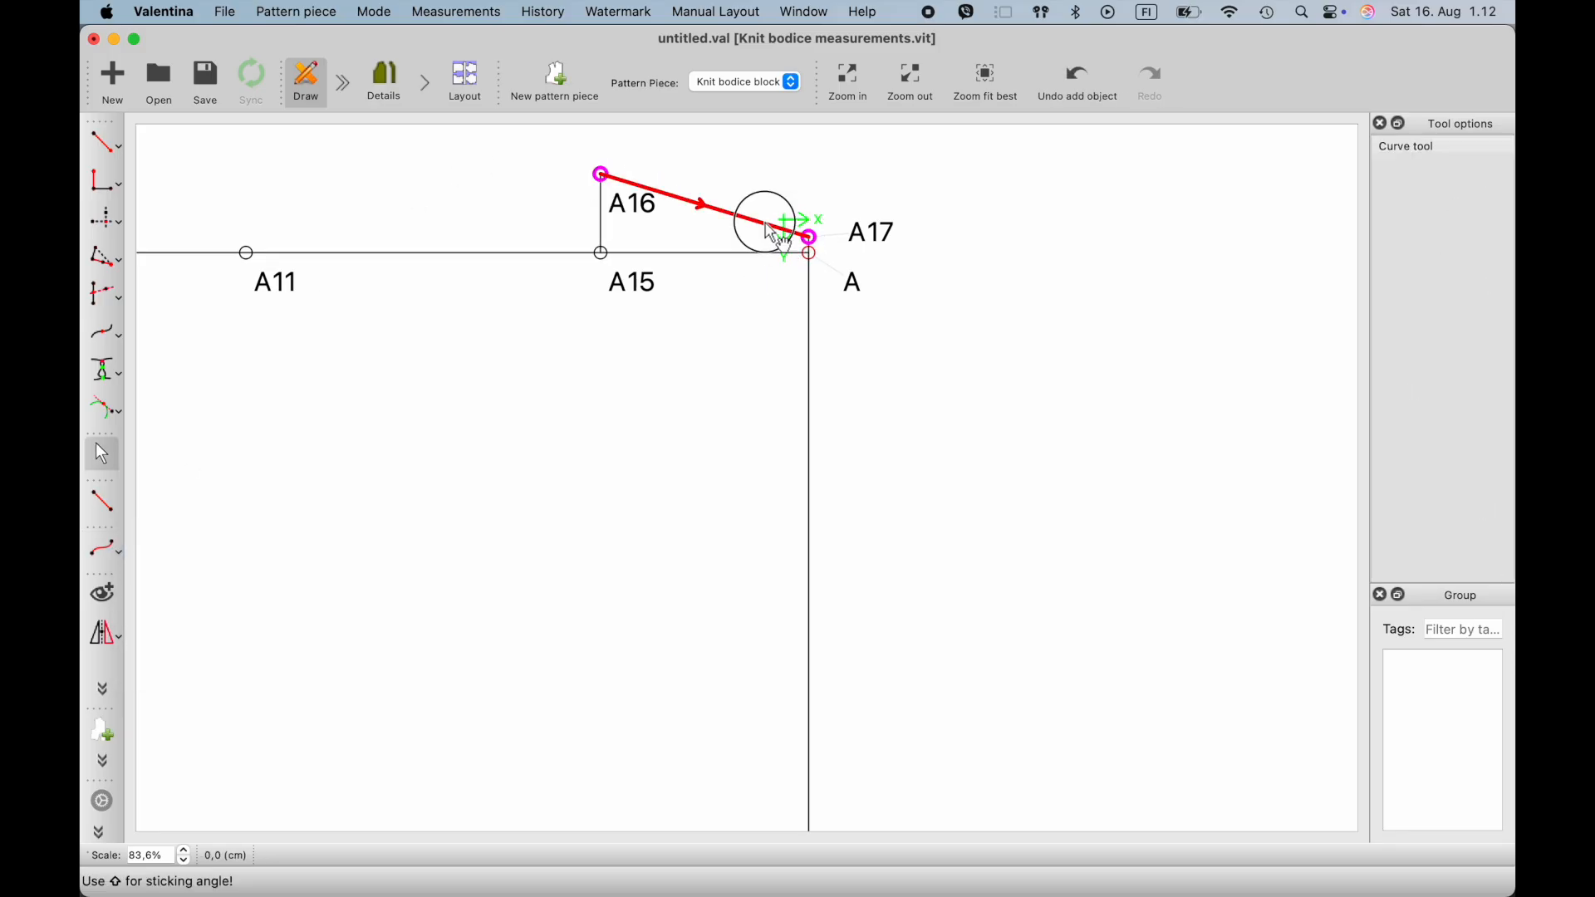
left_click(787, 231)
left_click(786, 234)
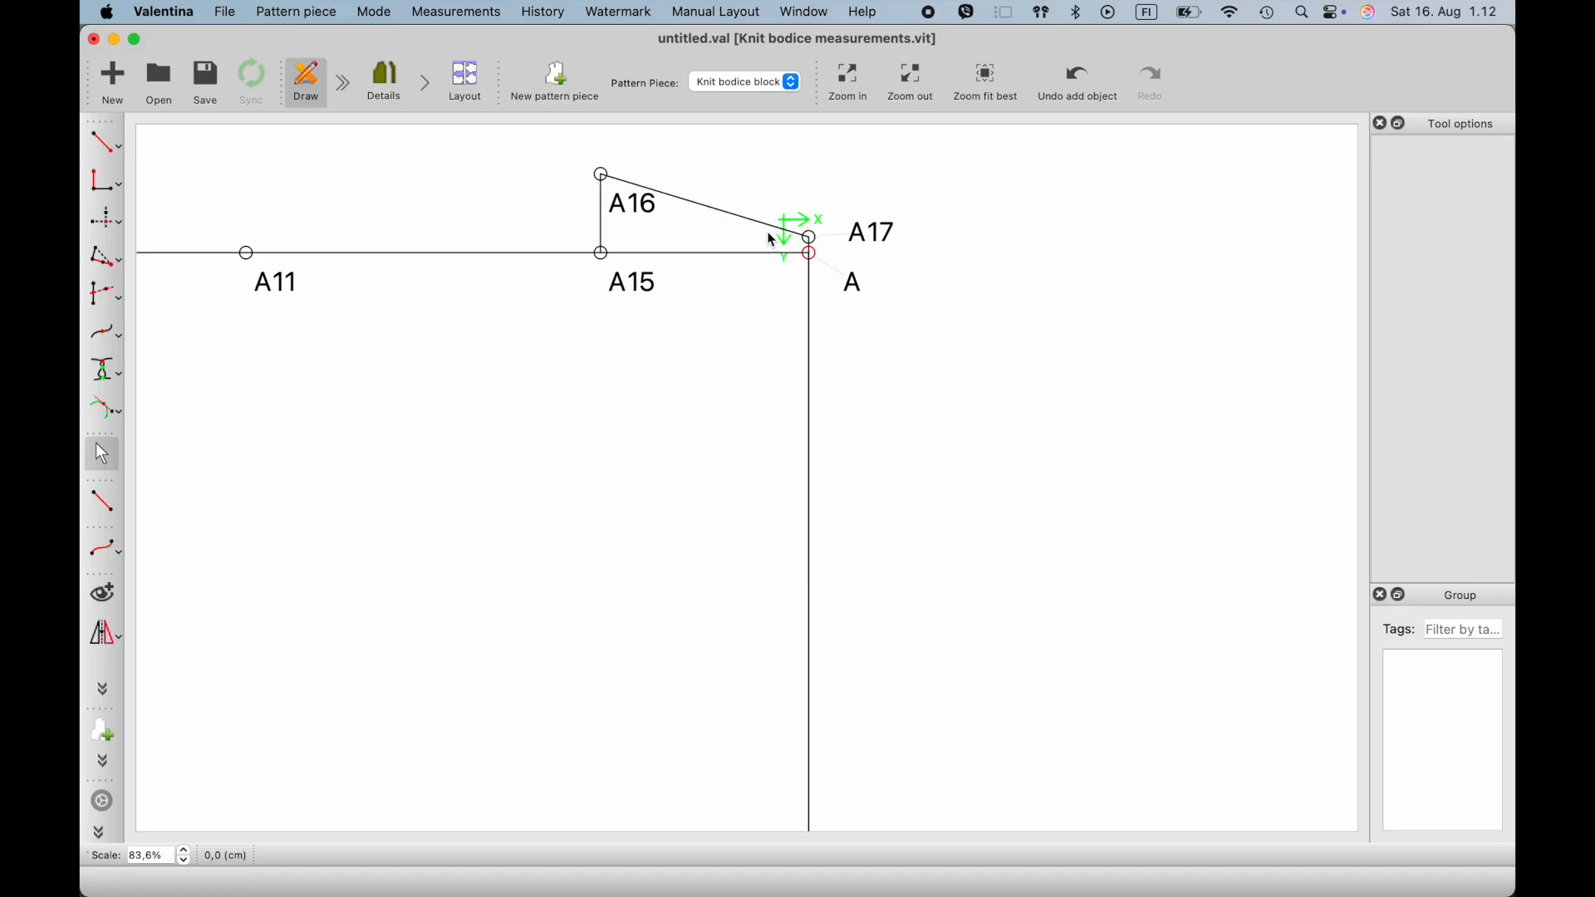
- Shape the A16–A17 curve into a concave neckline that runs nearly horizontally into A17, and move A16's label left of its point
left_click_drag(773, 235, 735, 237)
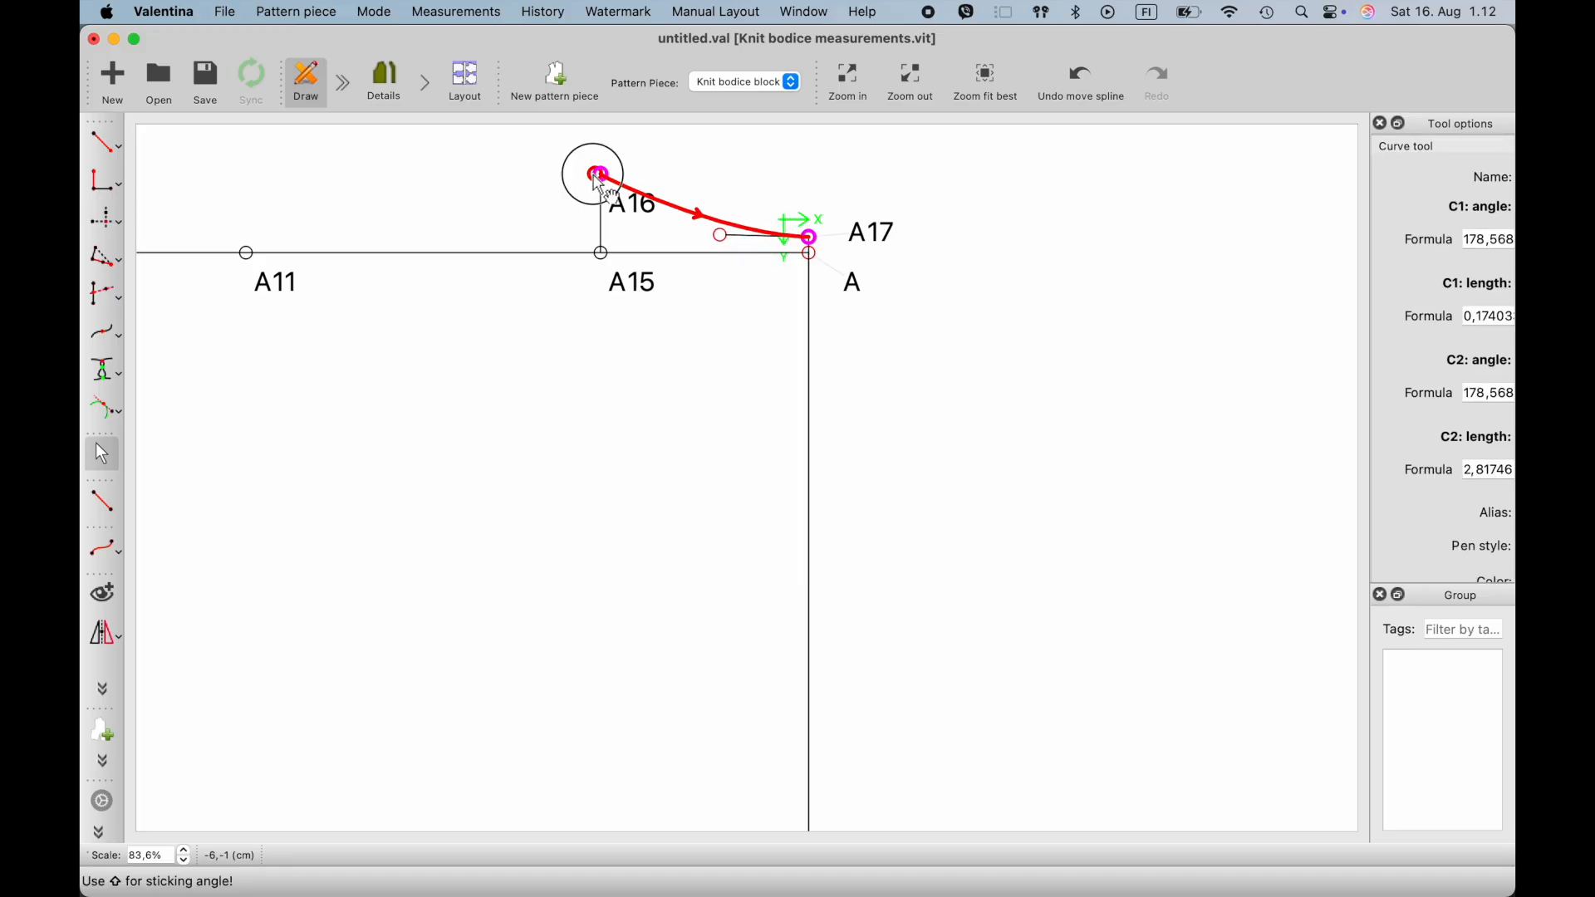
left_click_drag(604, 193, 540, 169)
left_click(655, 323)
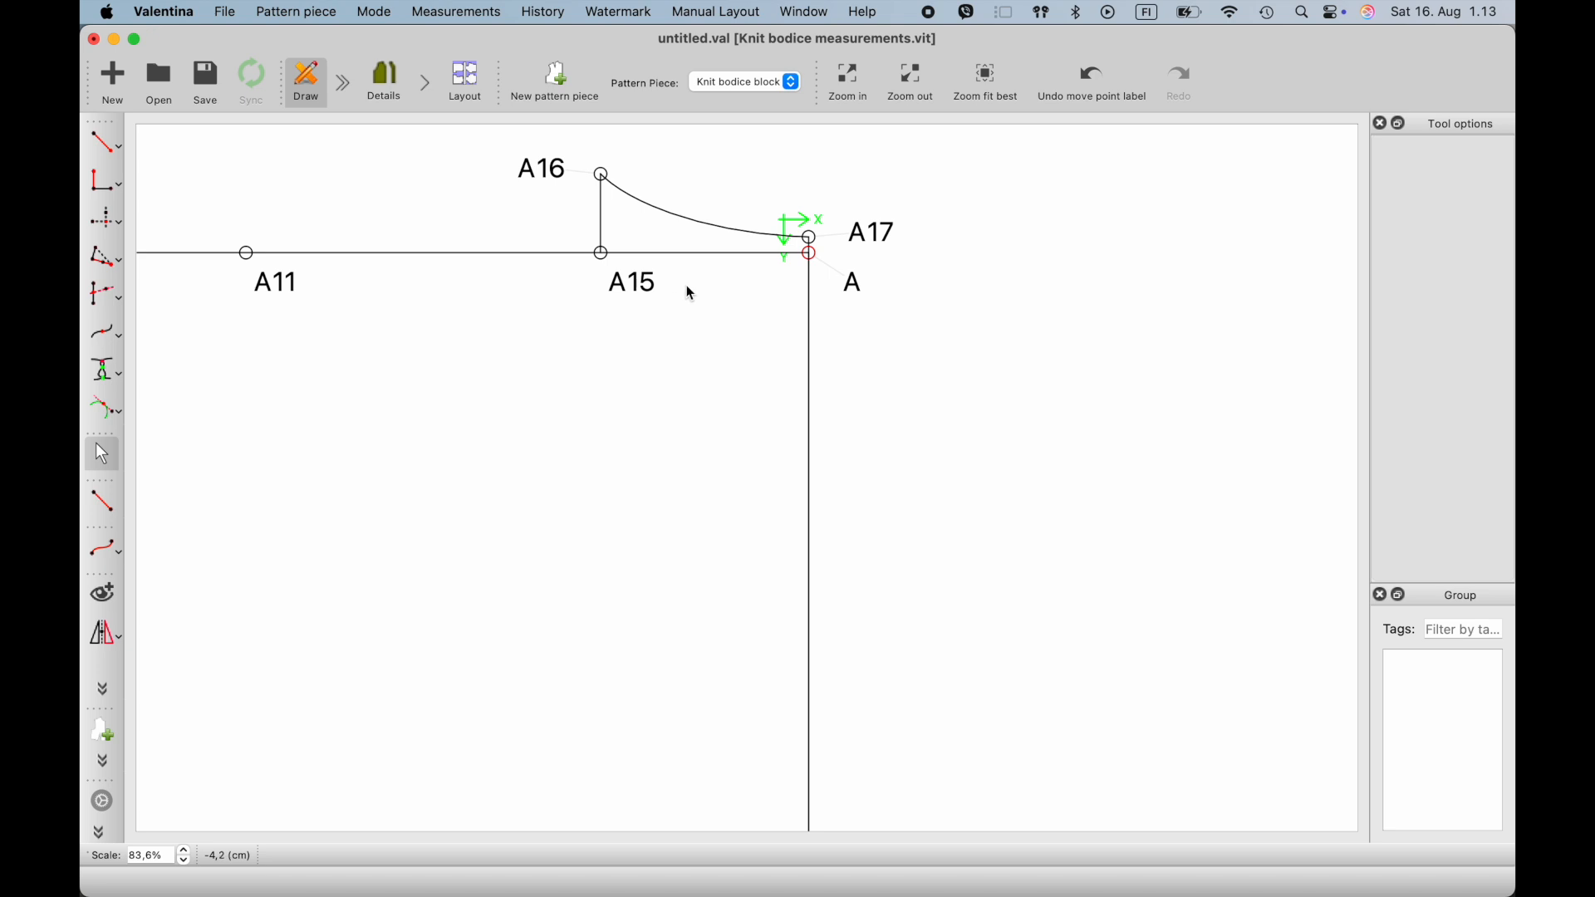
left_click_drag(655, 223, 717, 238)
left_click(705, 301)
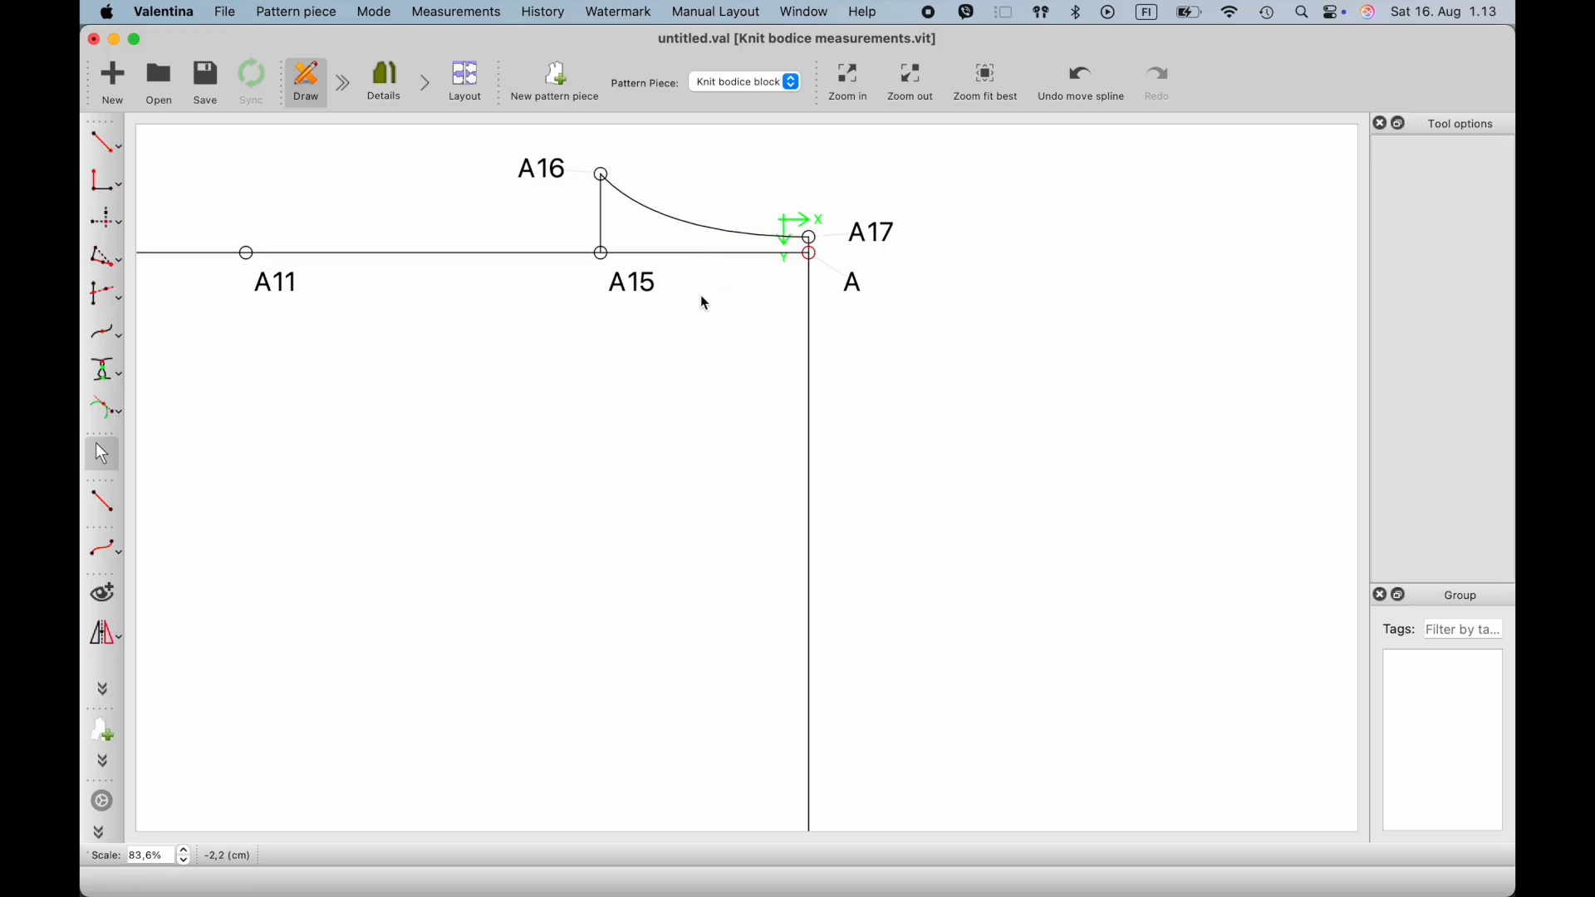
- Create a point 1 cm straight below A11 at an angle of 270°, joined by a solid black line
scroll(705, 304, "down", 2, "ctrl")
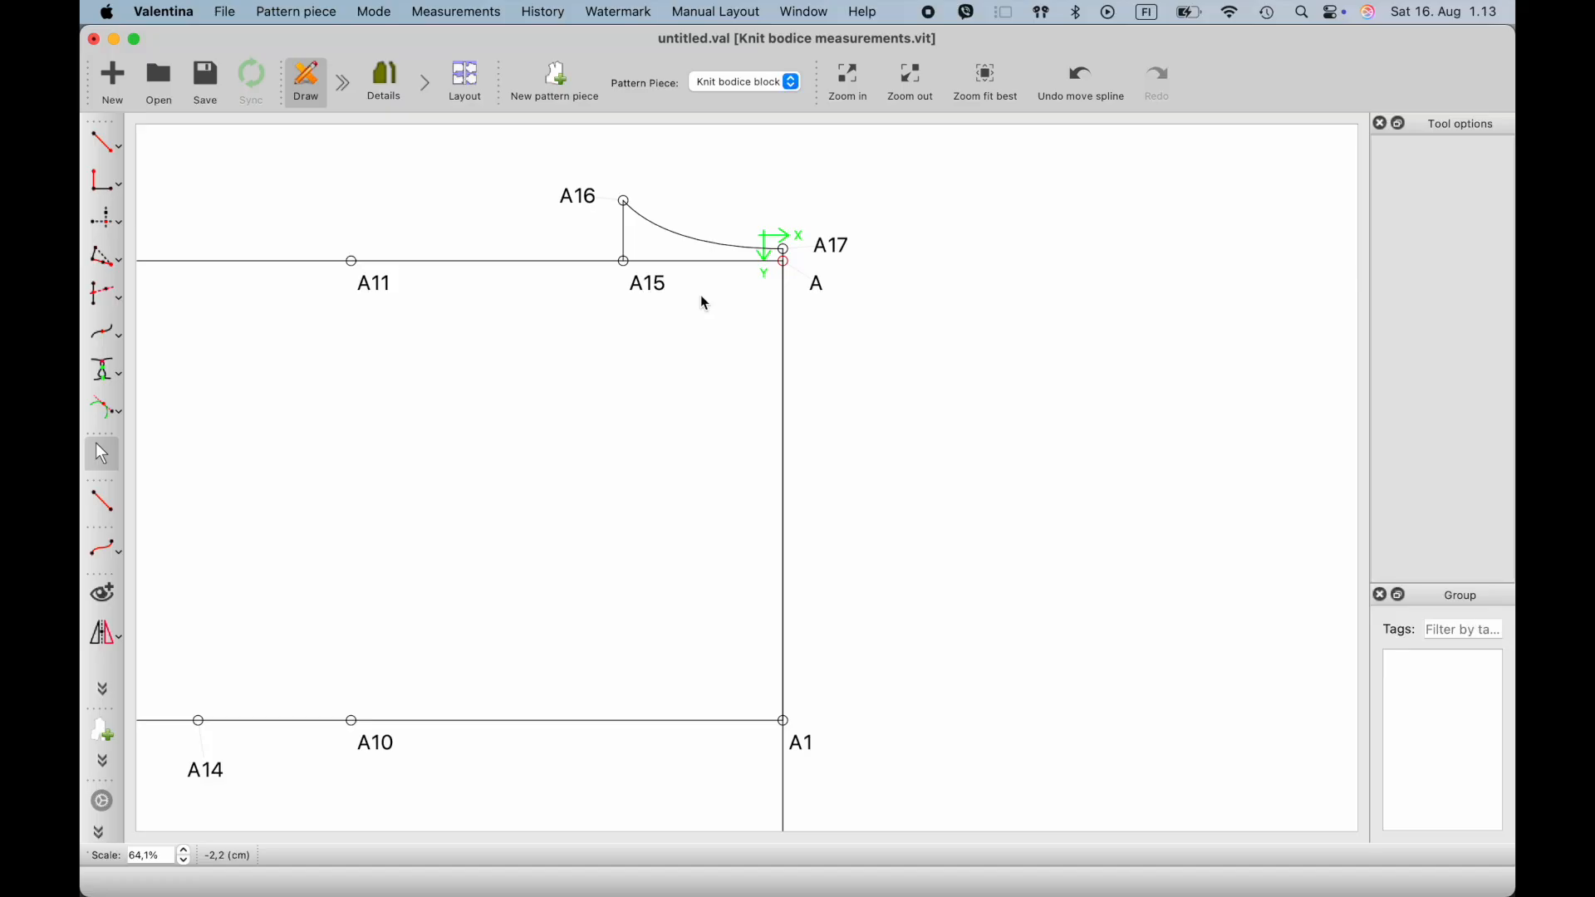
scroll(480, 313, "left", 5)
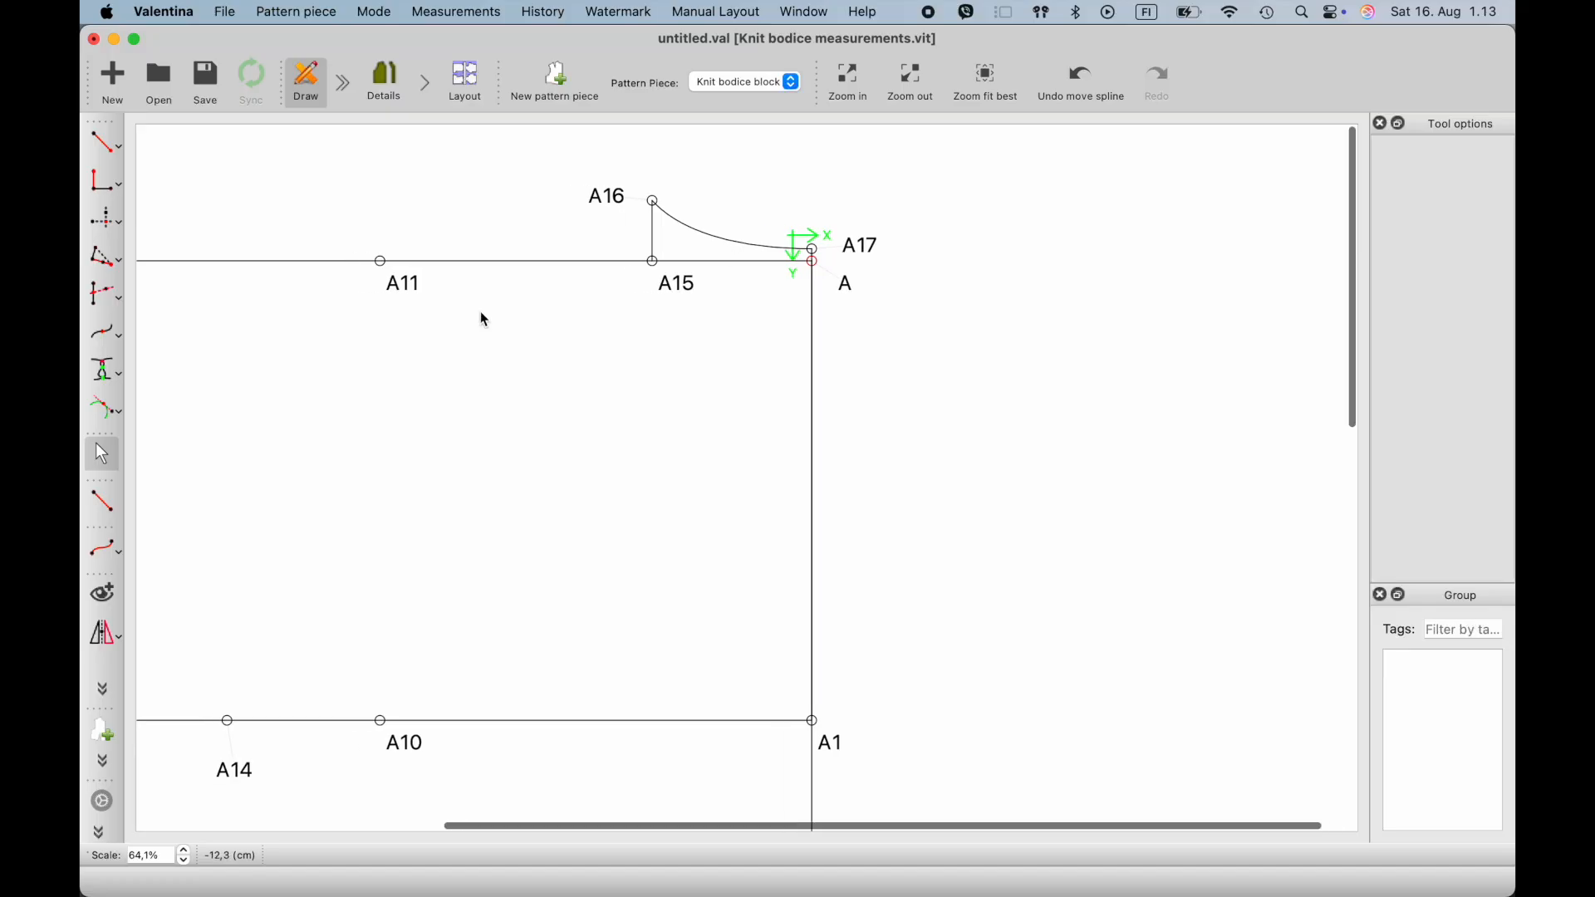
scroll(482, 314, "down", 1, "ctrl")
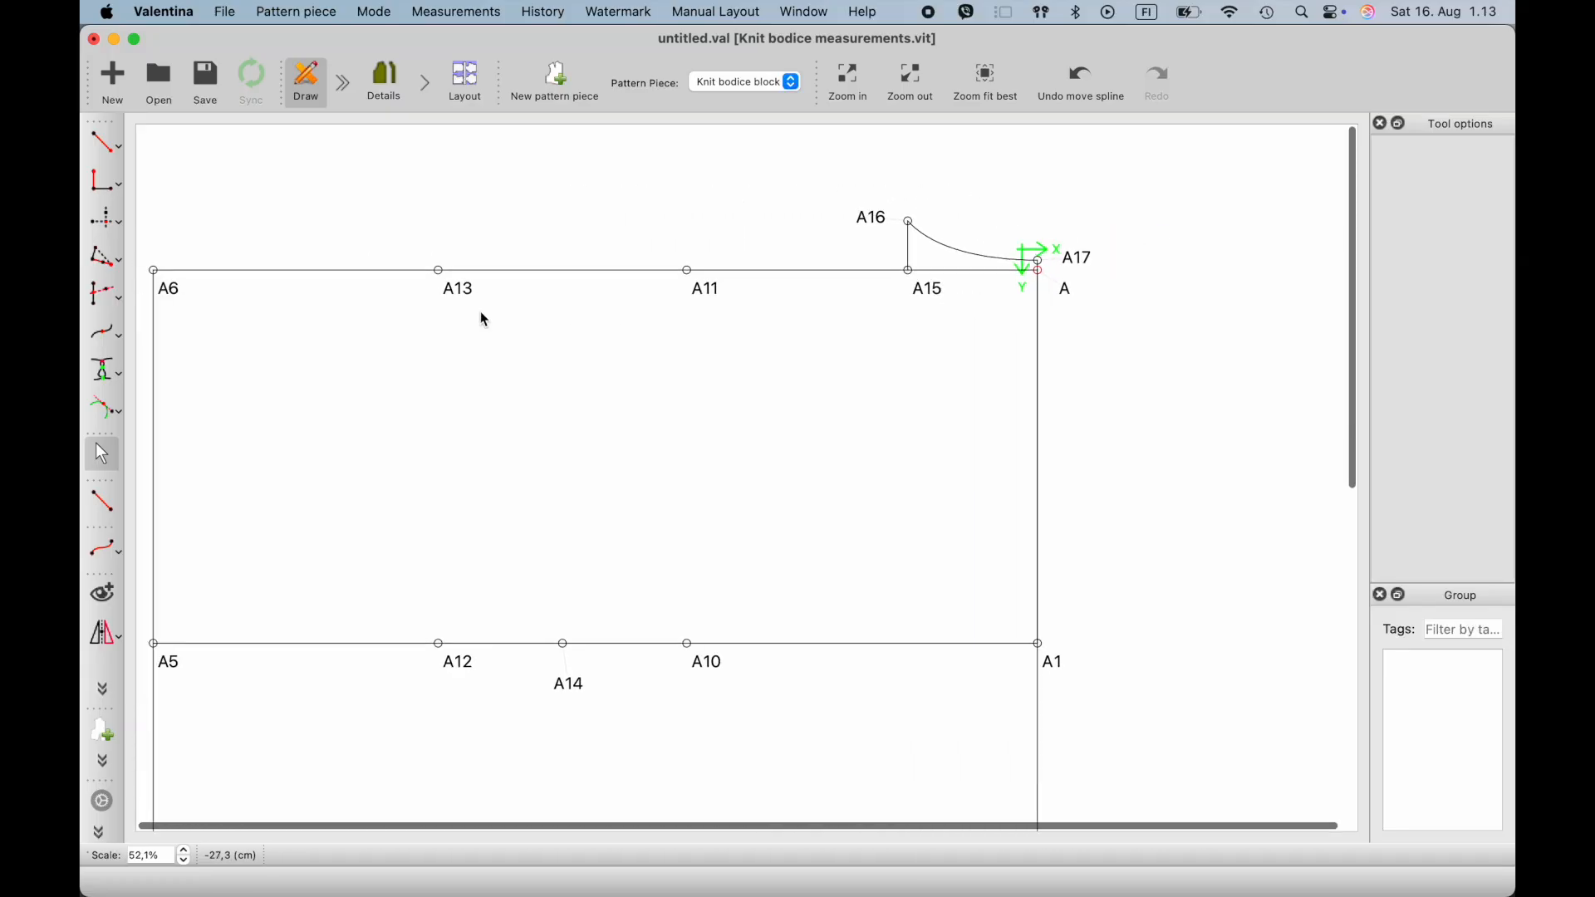
left_click(108, 143)
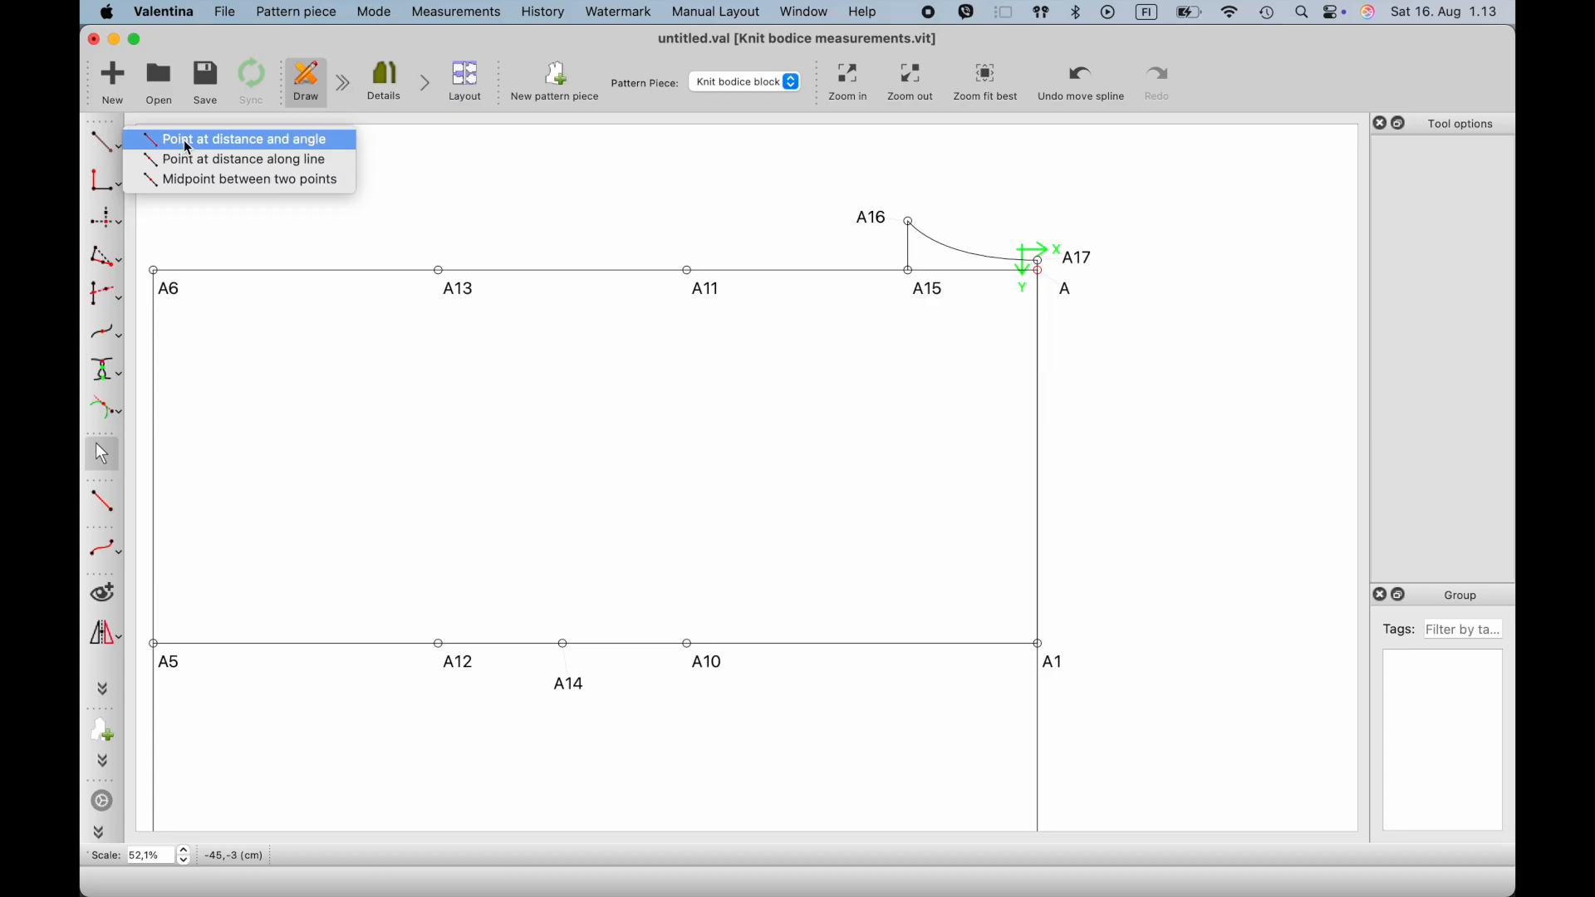
left_click(187, 145)
left_click(688, 272)
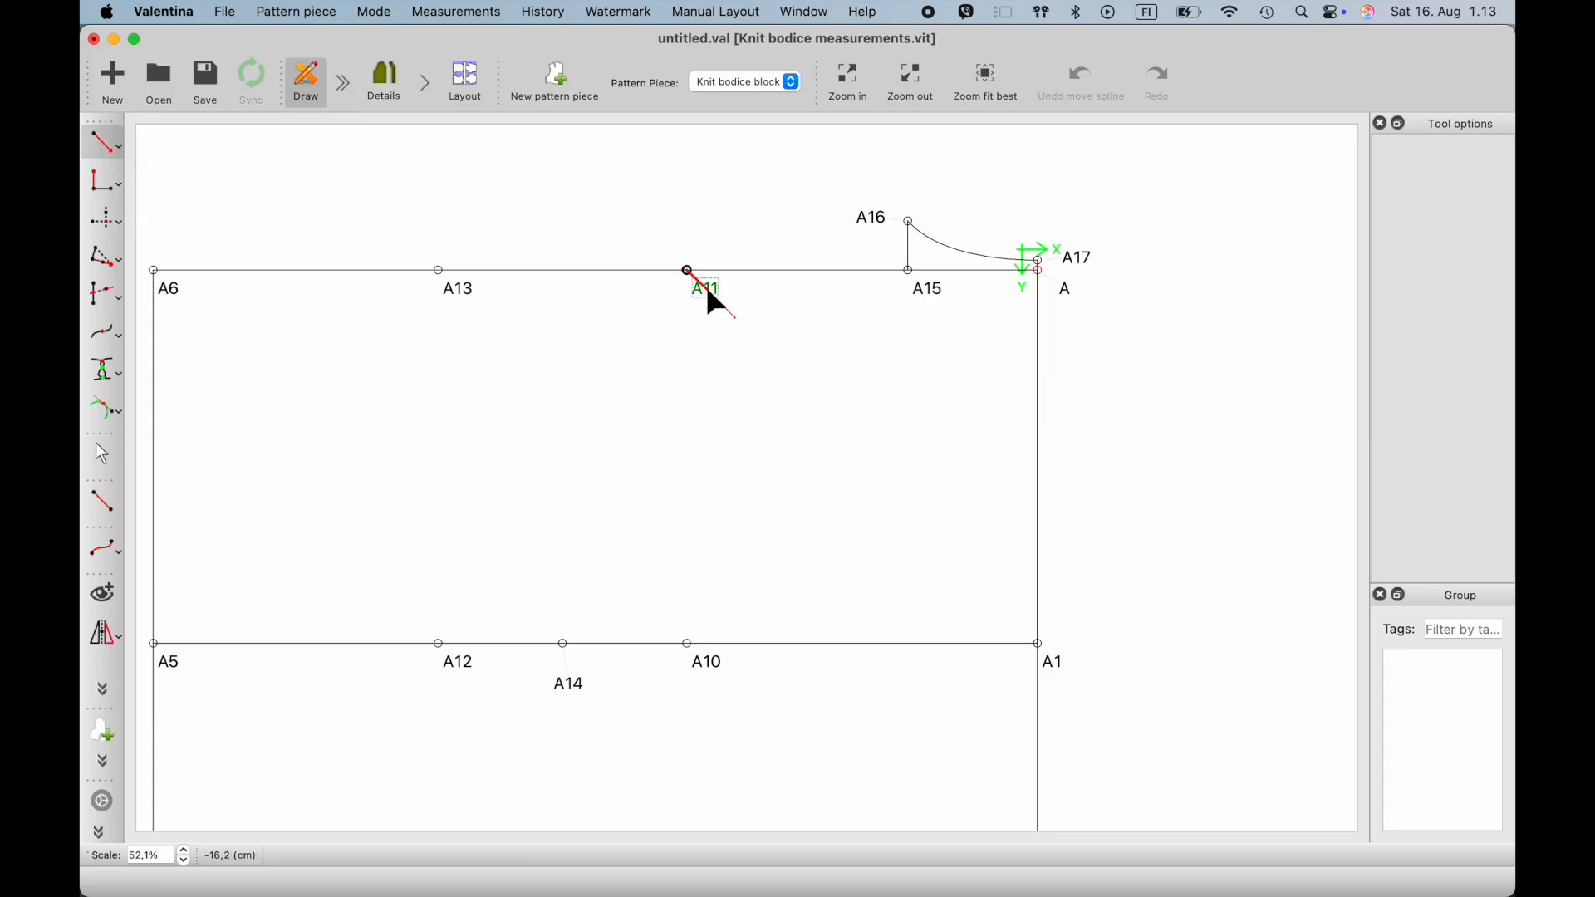
left_click(695, 343)
left_click_drag(735, 354, 600, 354)
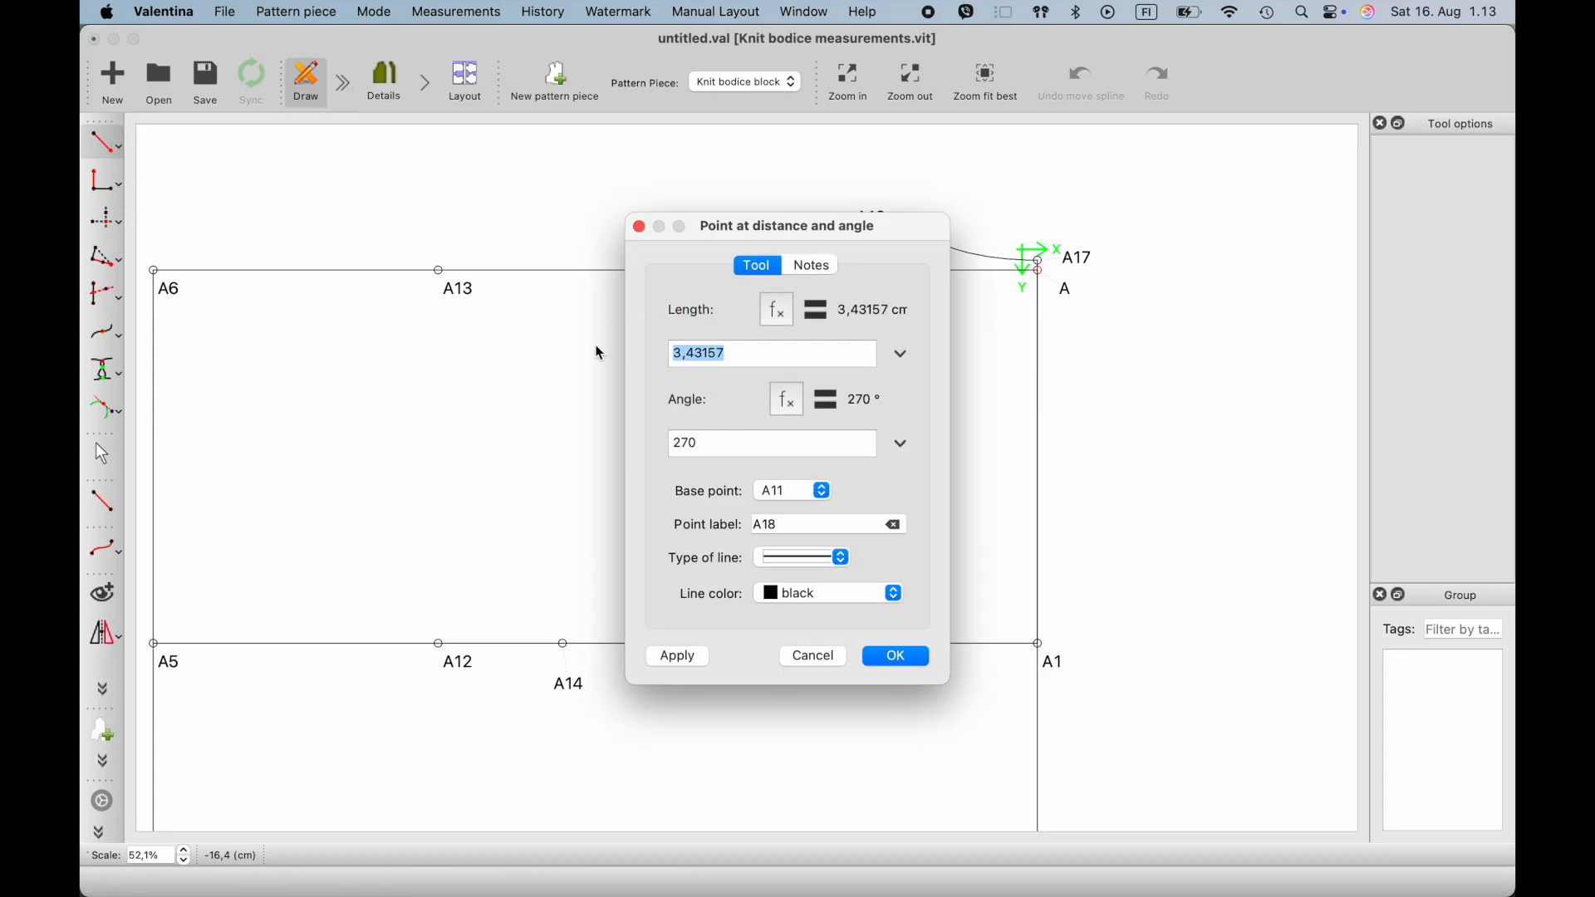
type("1")
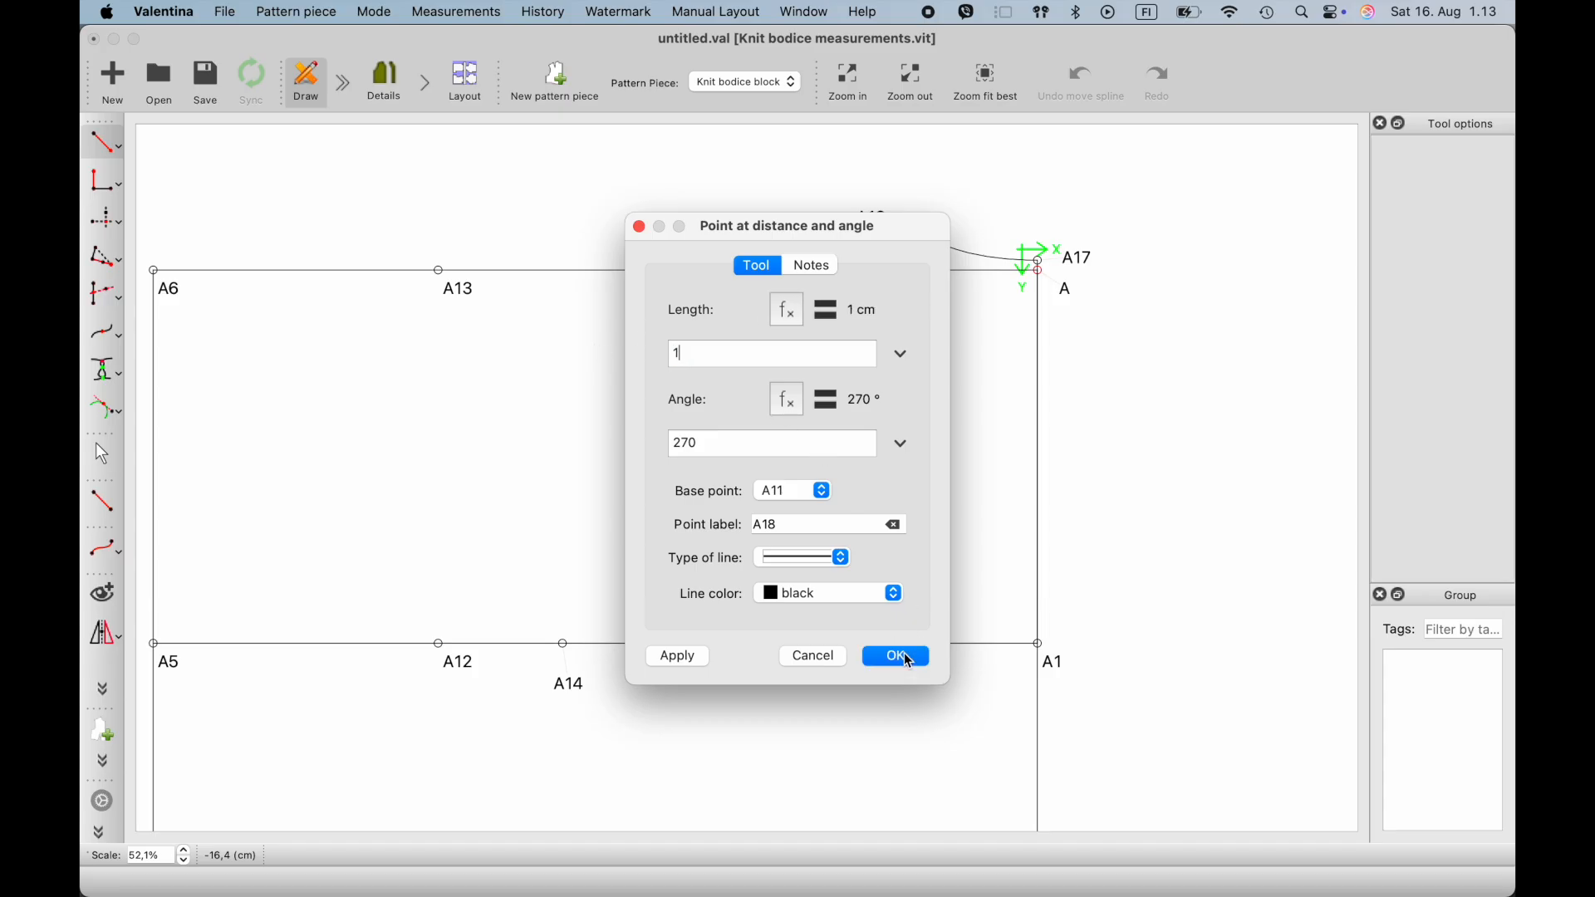
left_click(904, 655)
- Move the A11 label above the horizontal line, clear of the A18 label
left_click(751, 399)
left_click_drag(712, 291, 675, 228)
left_click(752, 332)
- Place a point at distance along the line with A16 as first point and A18 as second point
scroll(752, 332, "up", 2)
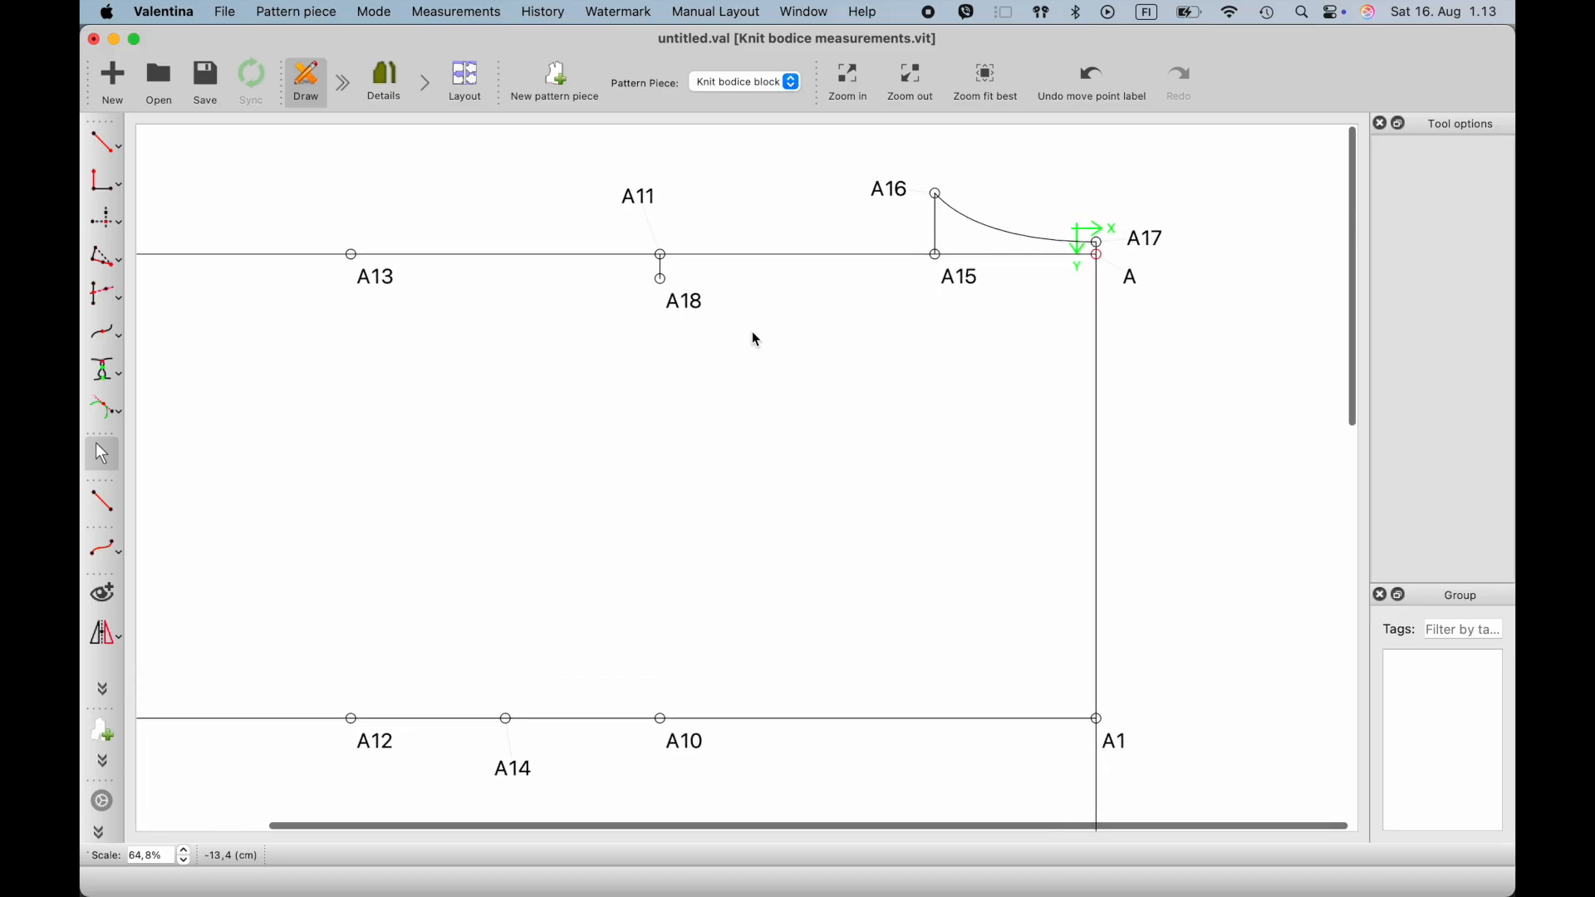
left_click(122, 146)
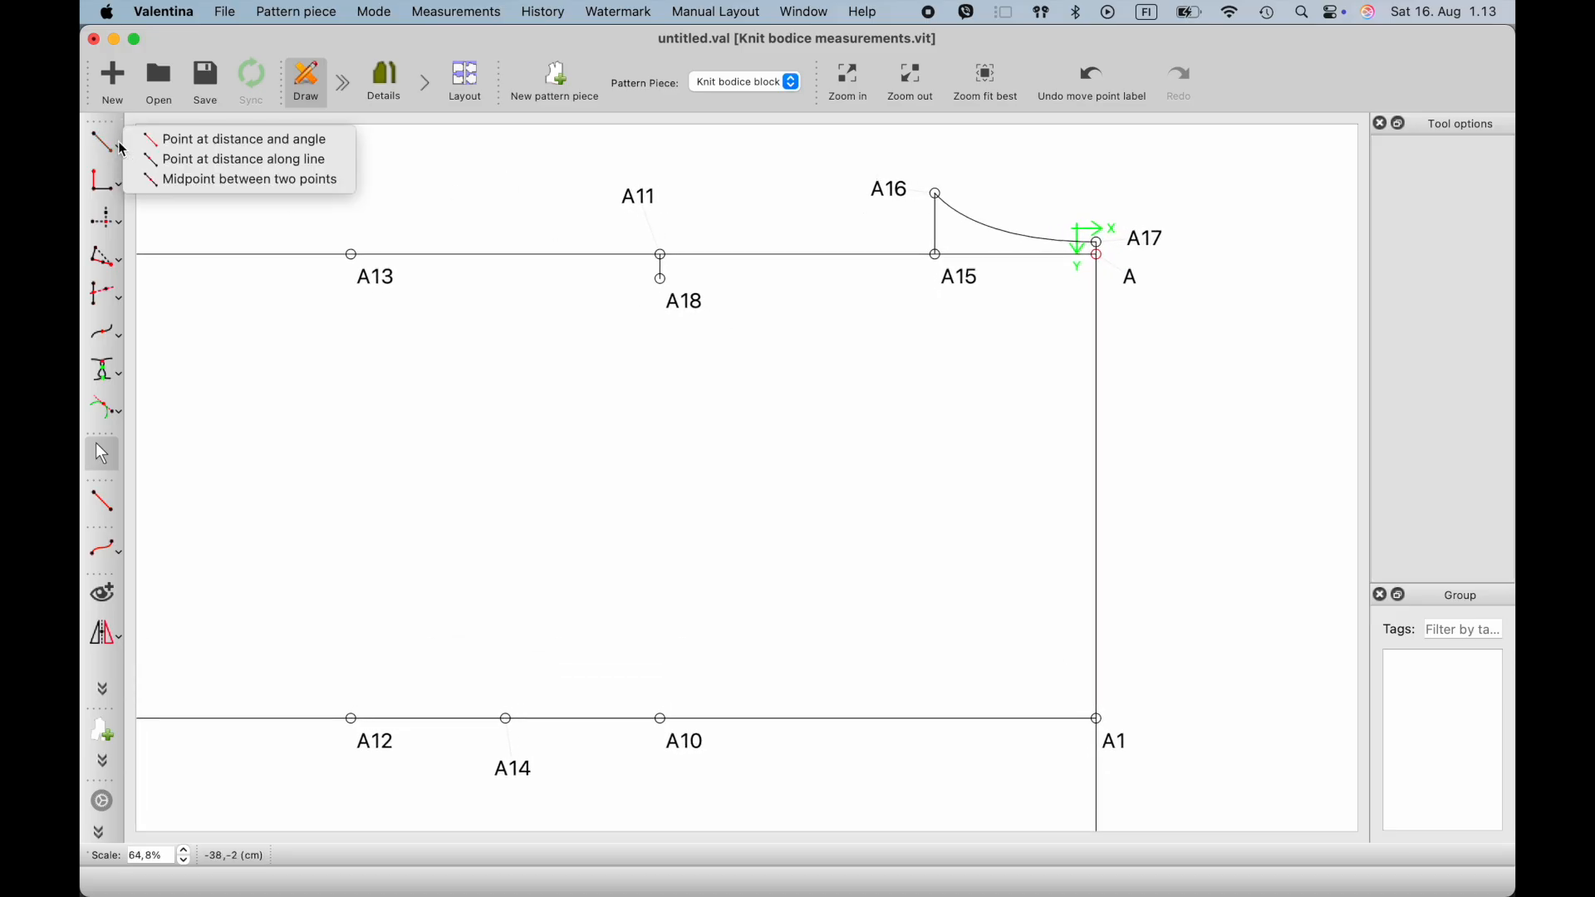
left_click(189, 163)
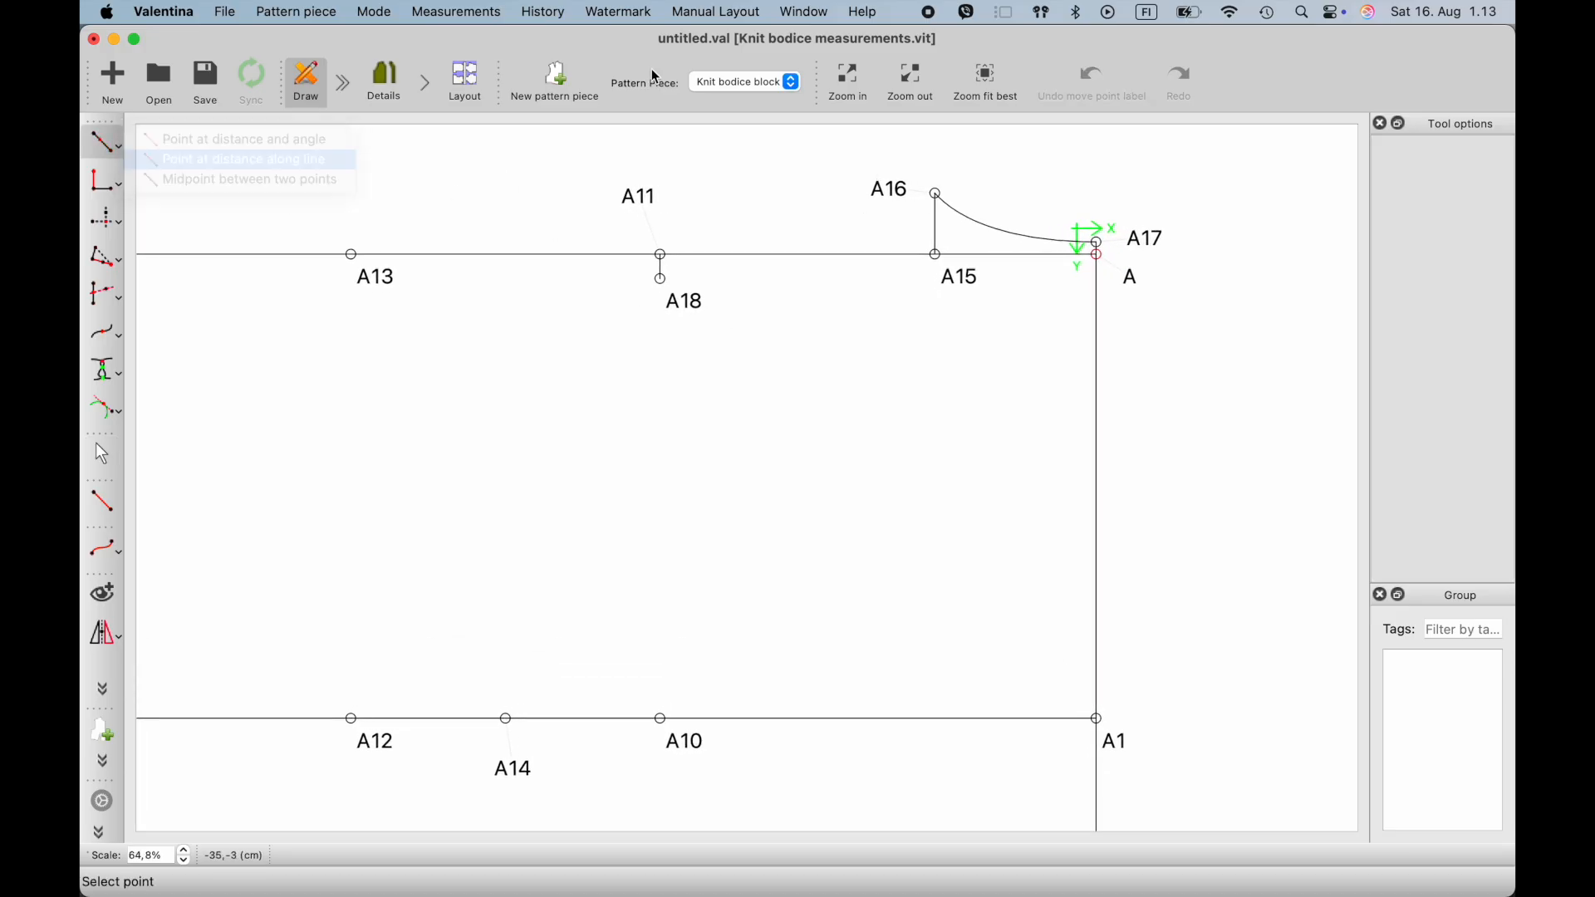
left_click(892, 192)
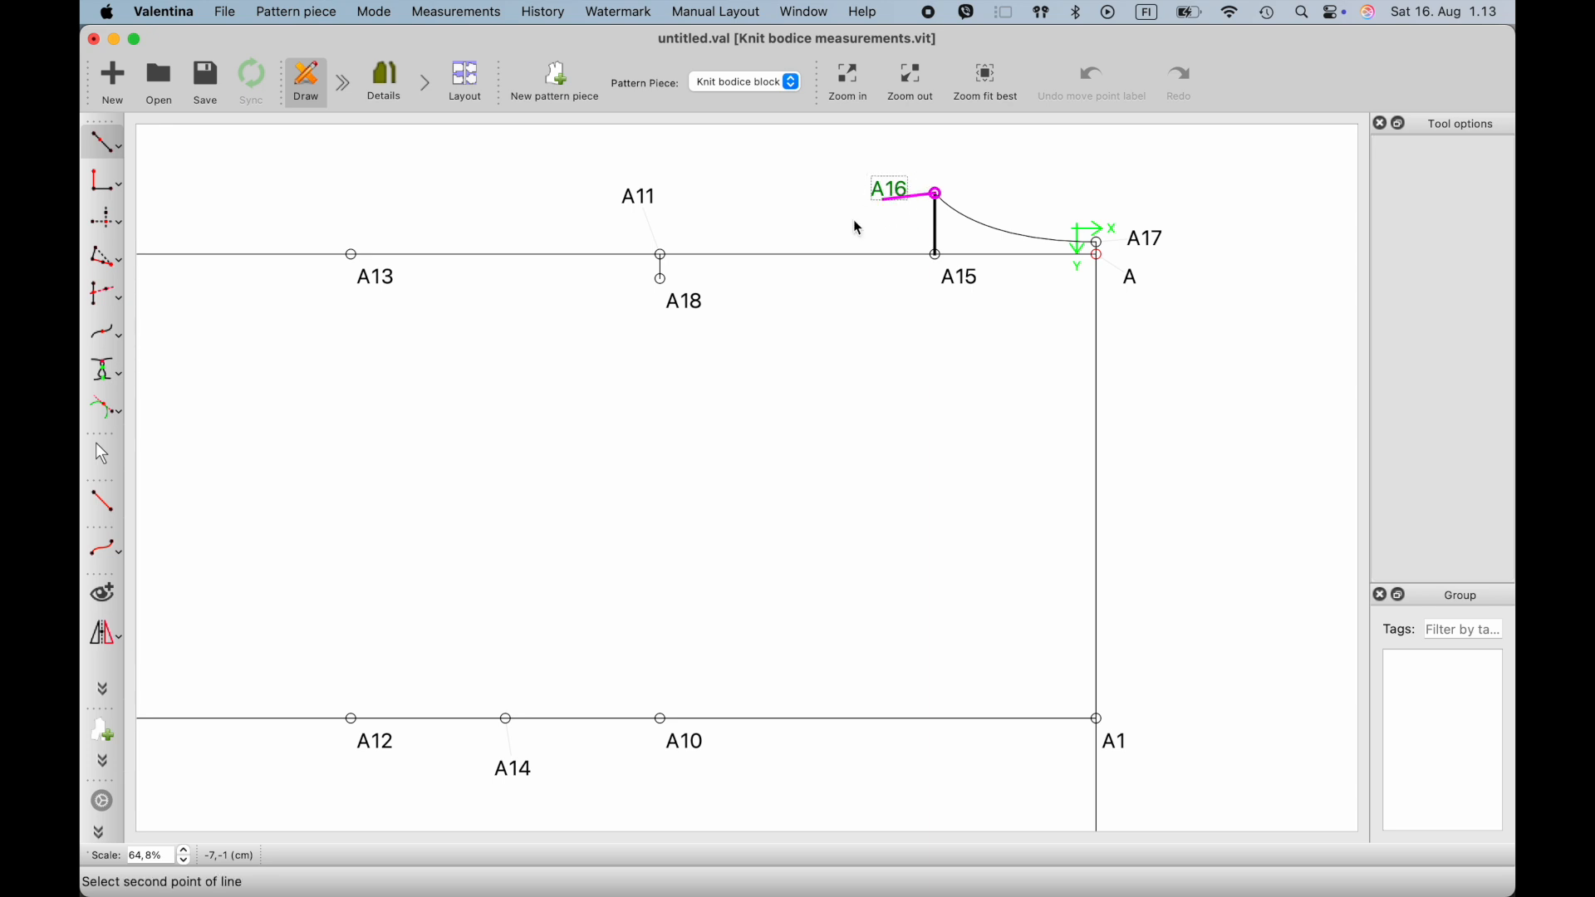
left_click(690, 301)
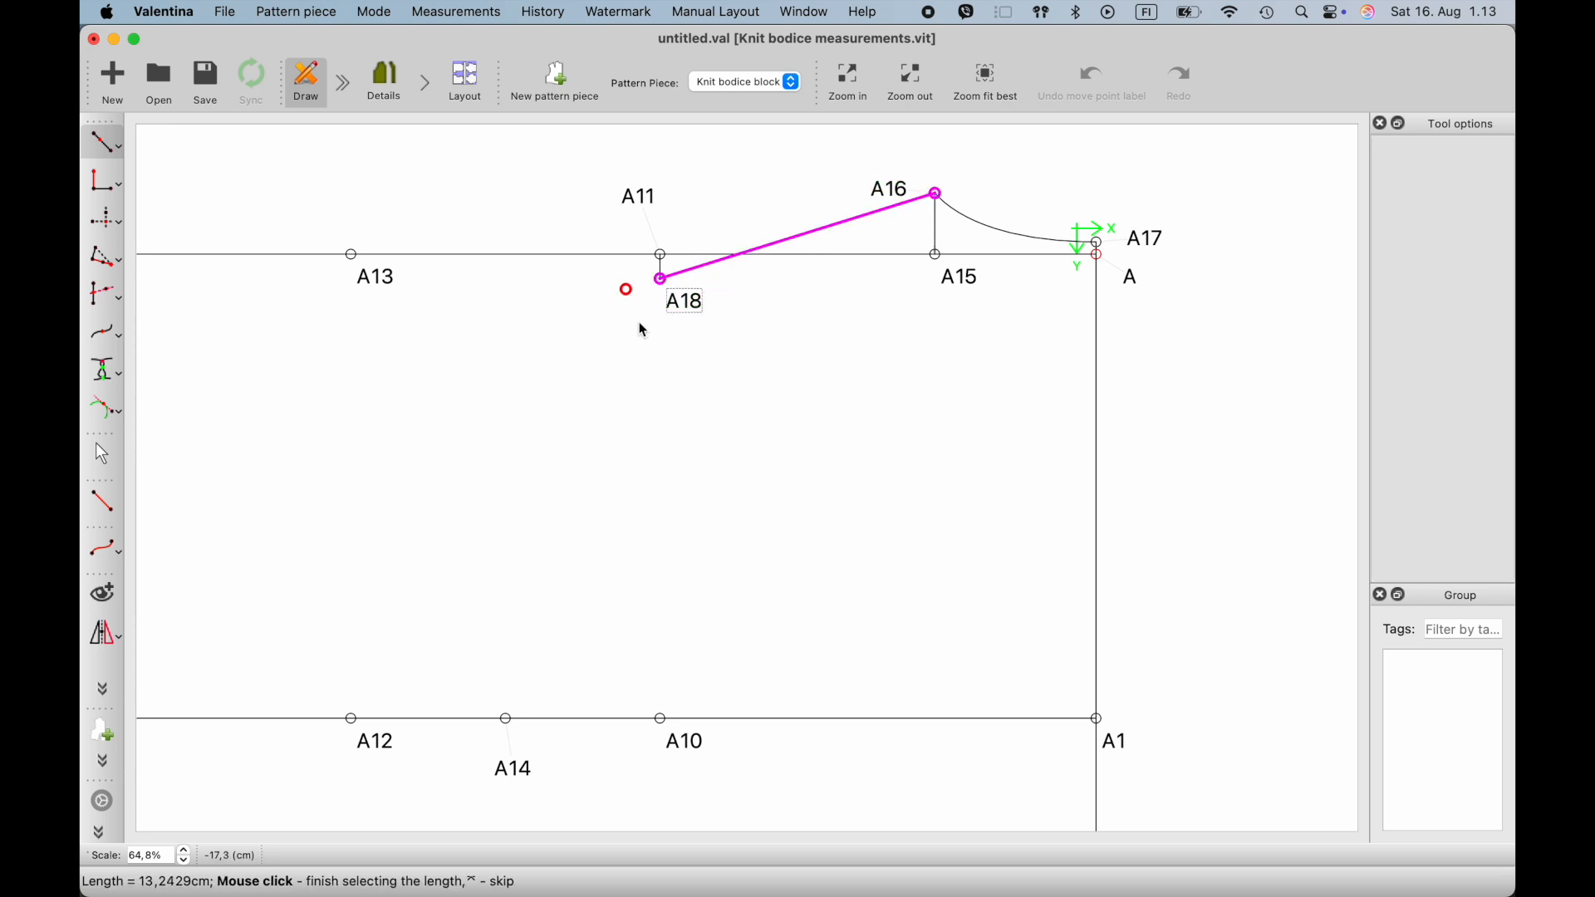
left_click(640, 320)
left_click_drag(769, 261, 973, 231)
left_click(1027, 304)
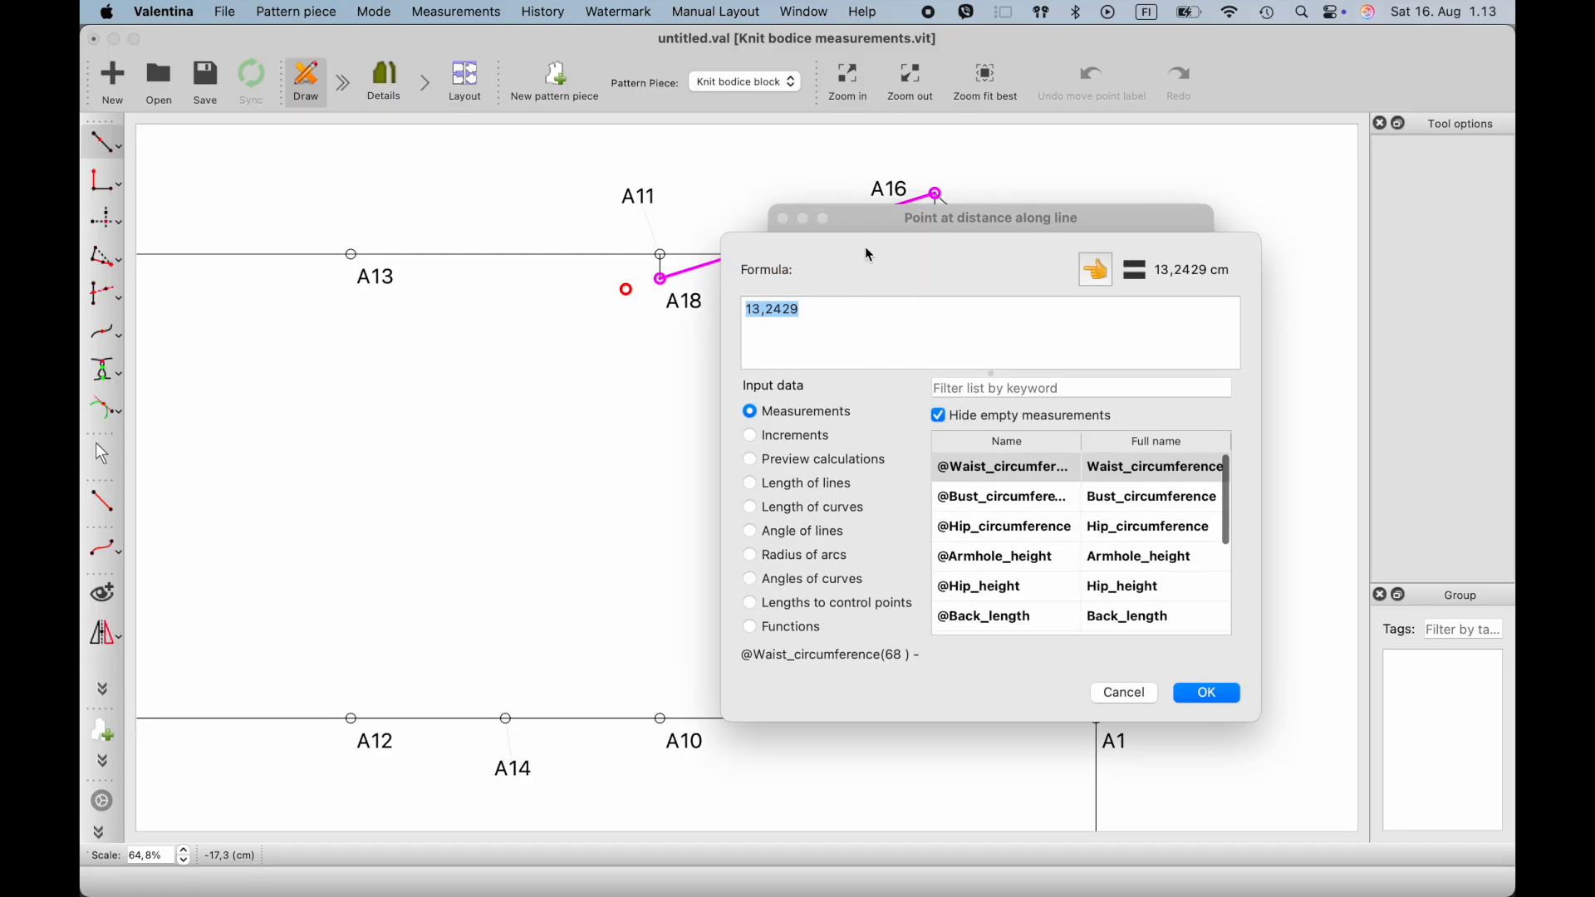
left_click(1003, 378)
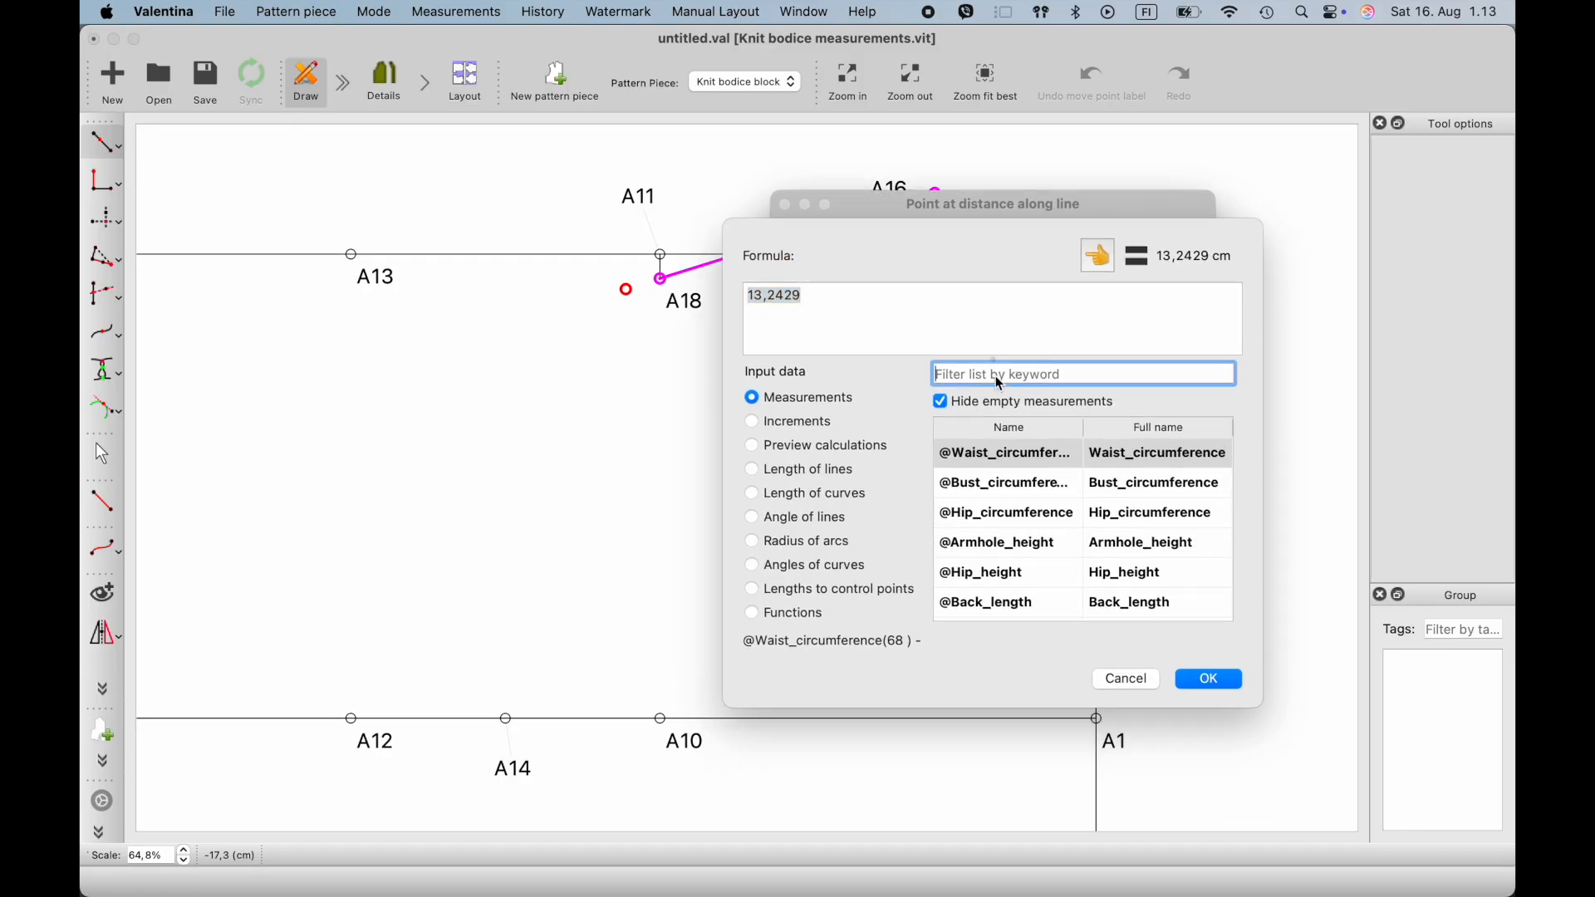
type("sho")
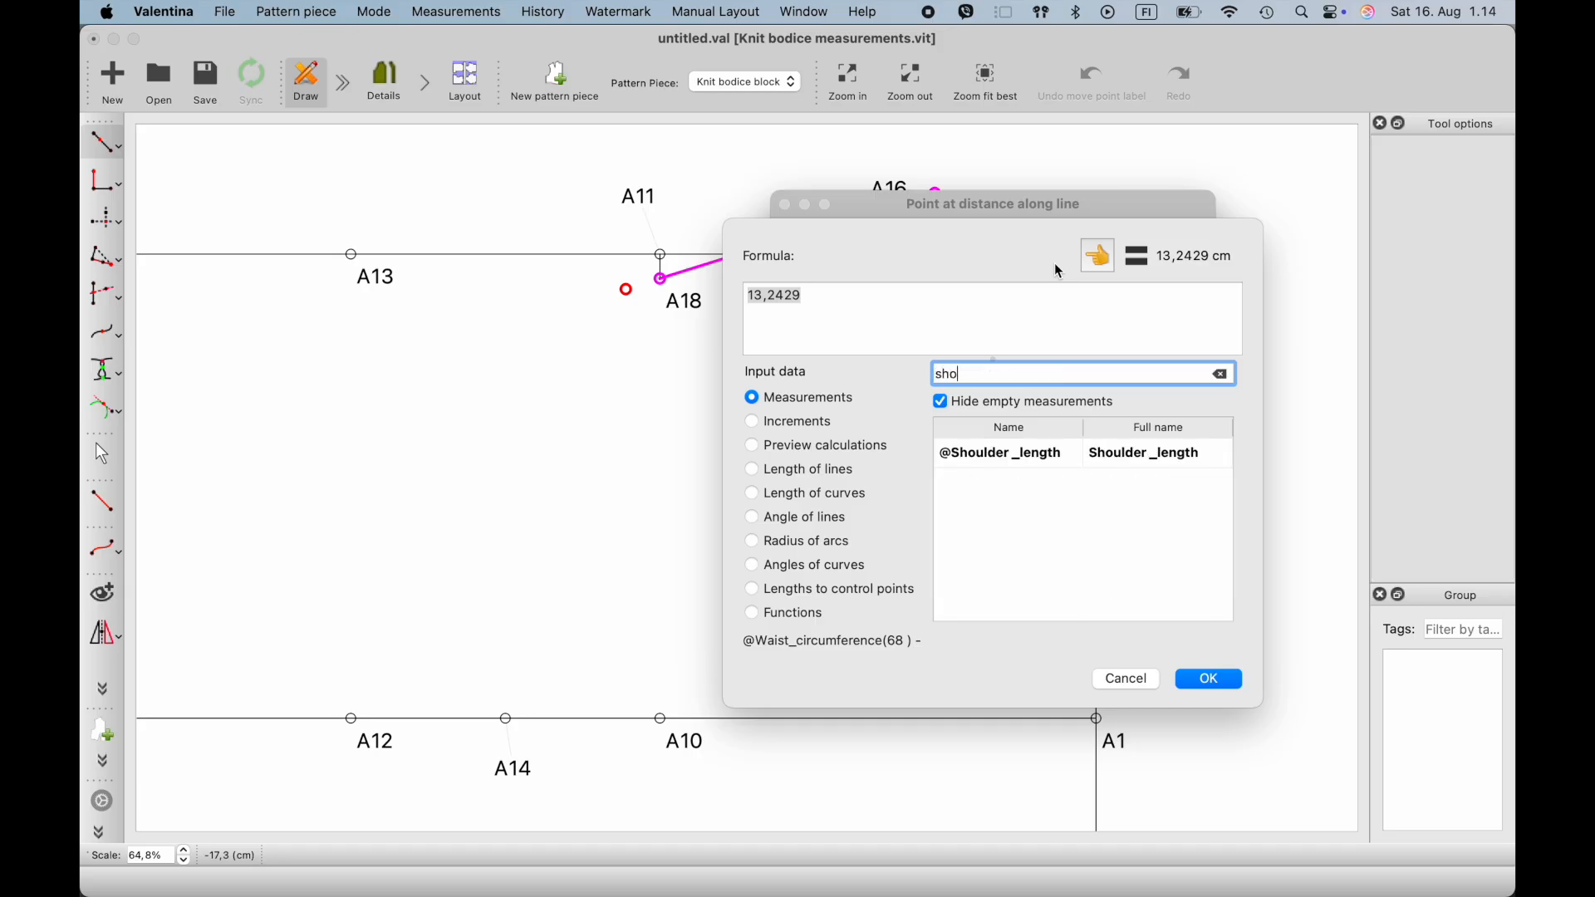
left_click(1086, 456)
left_click(1099, 256)
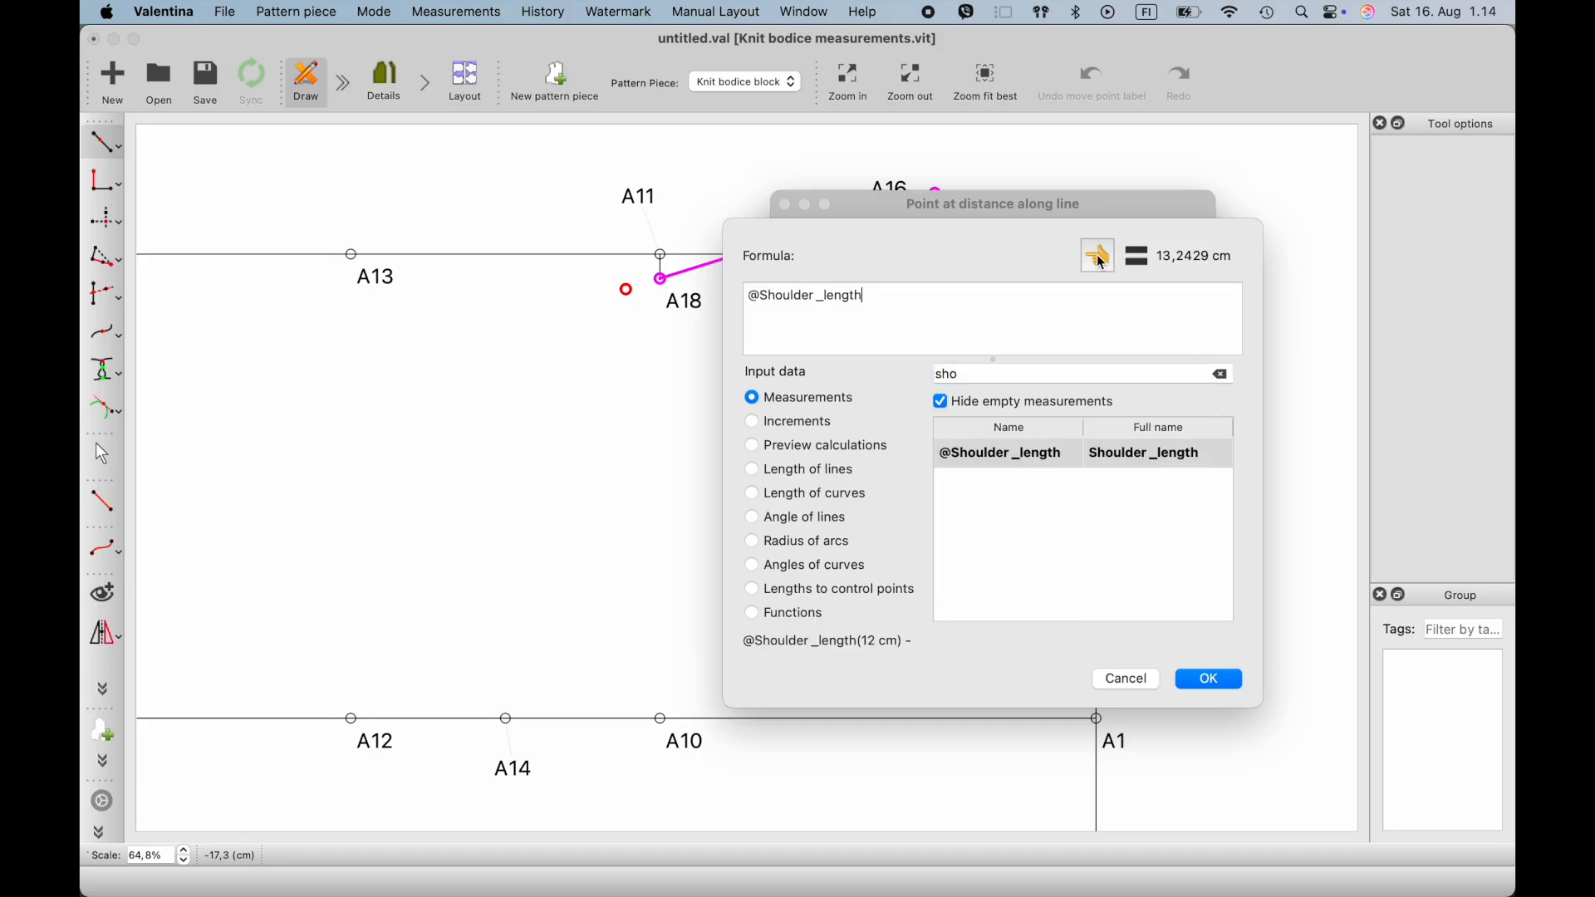
left_click(1215, 686)
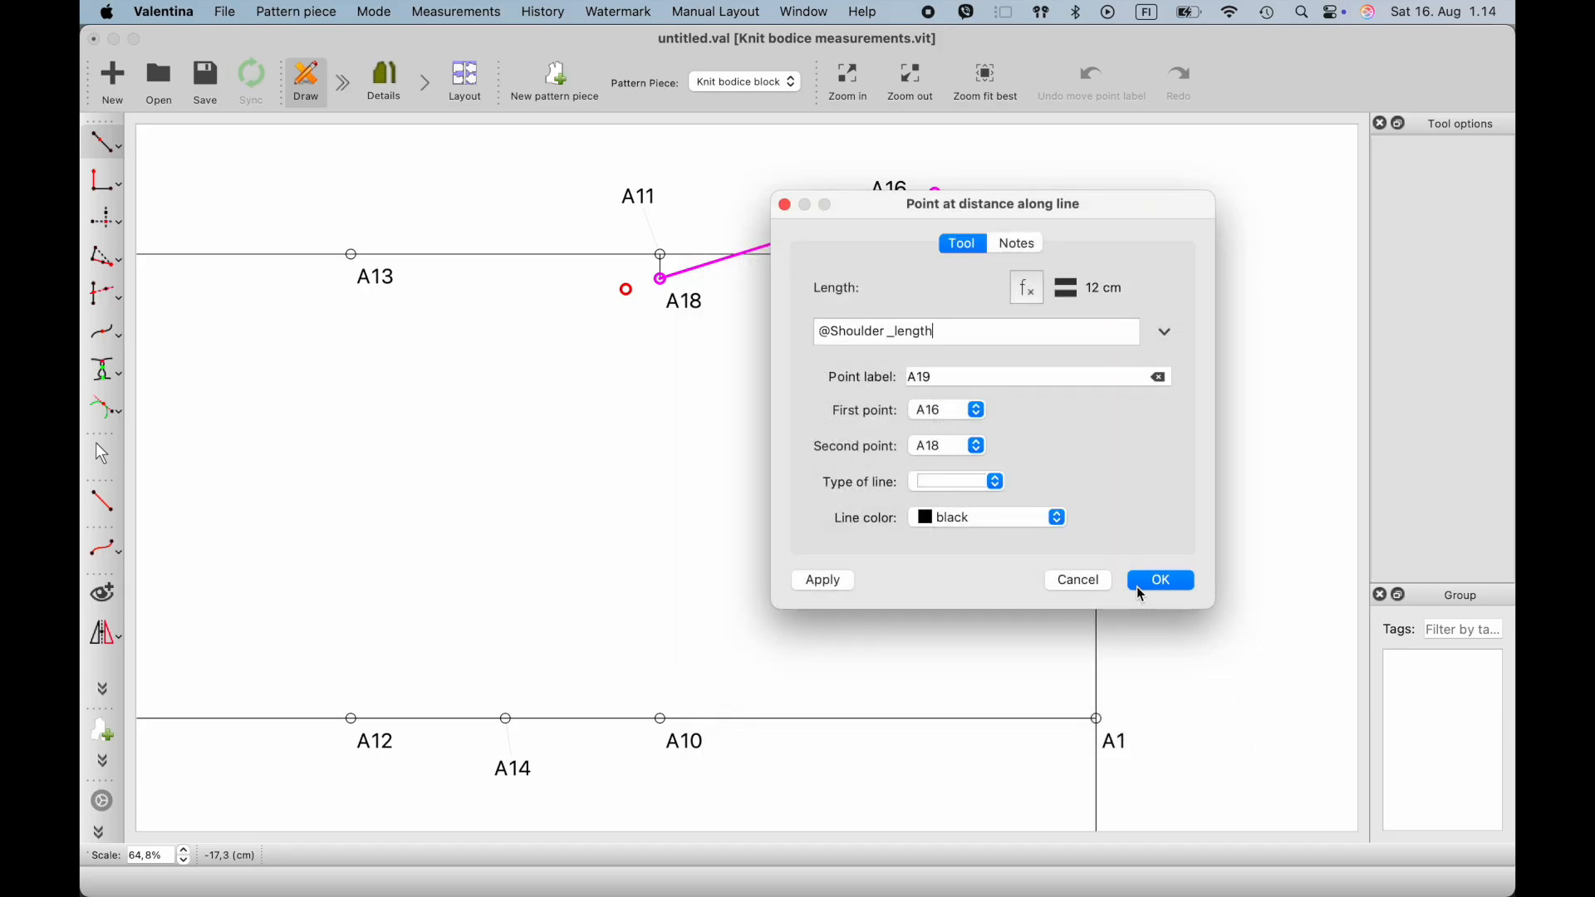
left_click(840, 584)
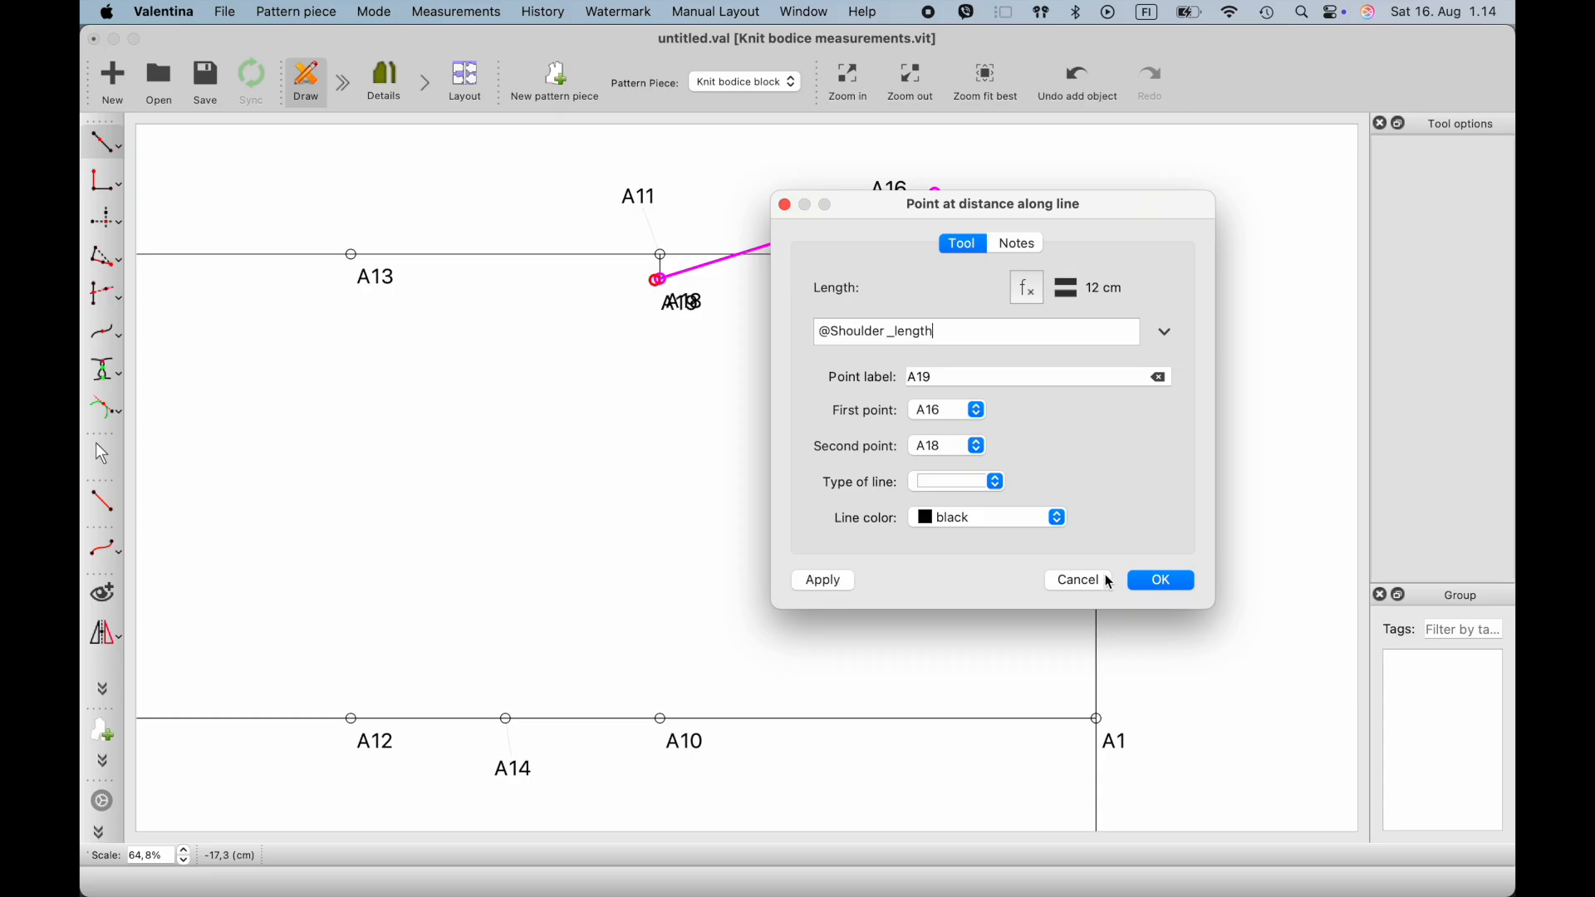
left_click(1161, 582)
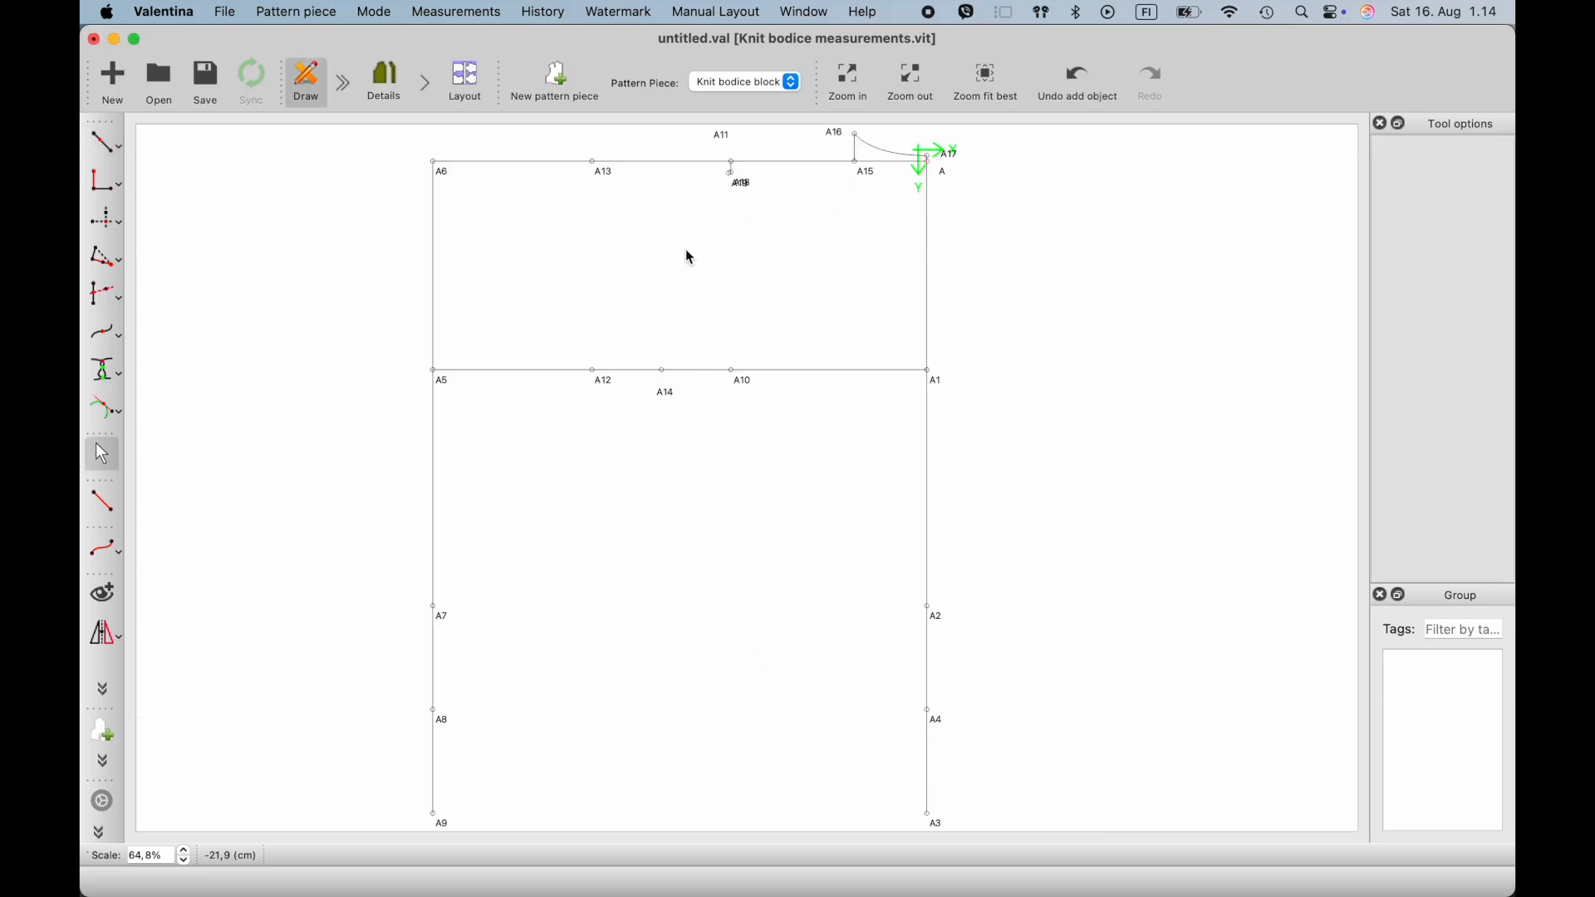
- Separate the overlapping labels of A19 and A18, moving A19's label below its point and A18's to the right
scroll(730, 196, "up", 5, "ctrl")
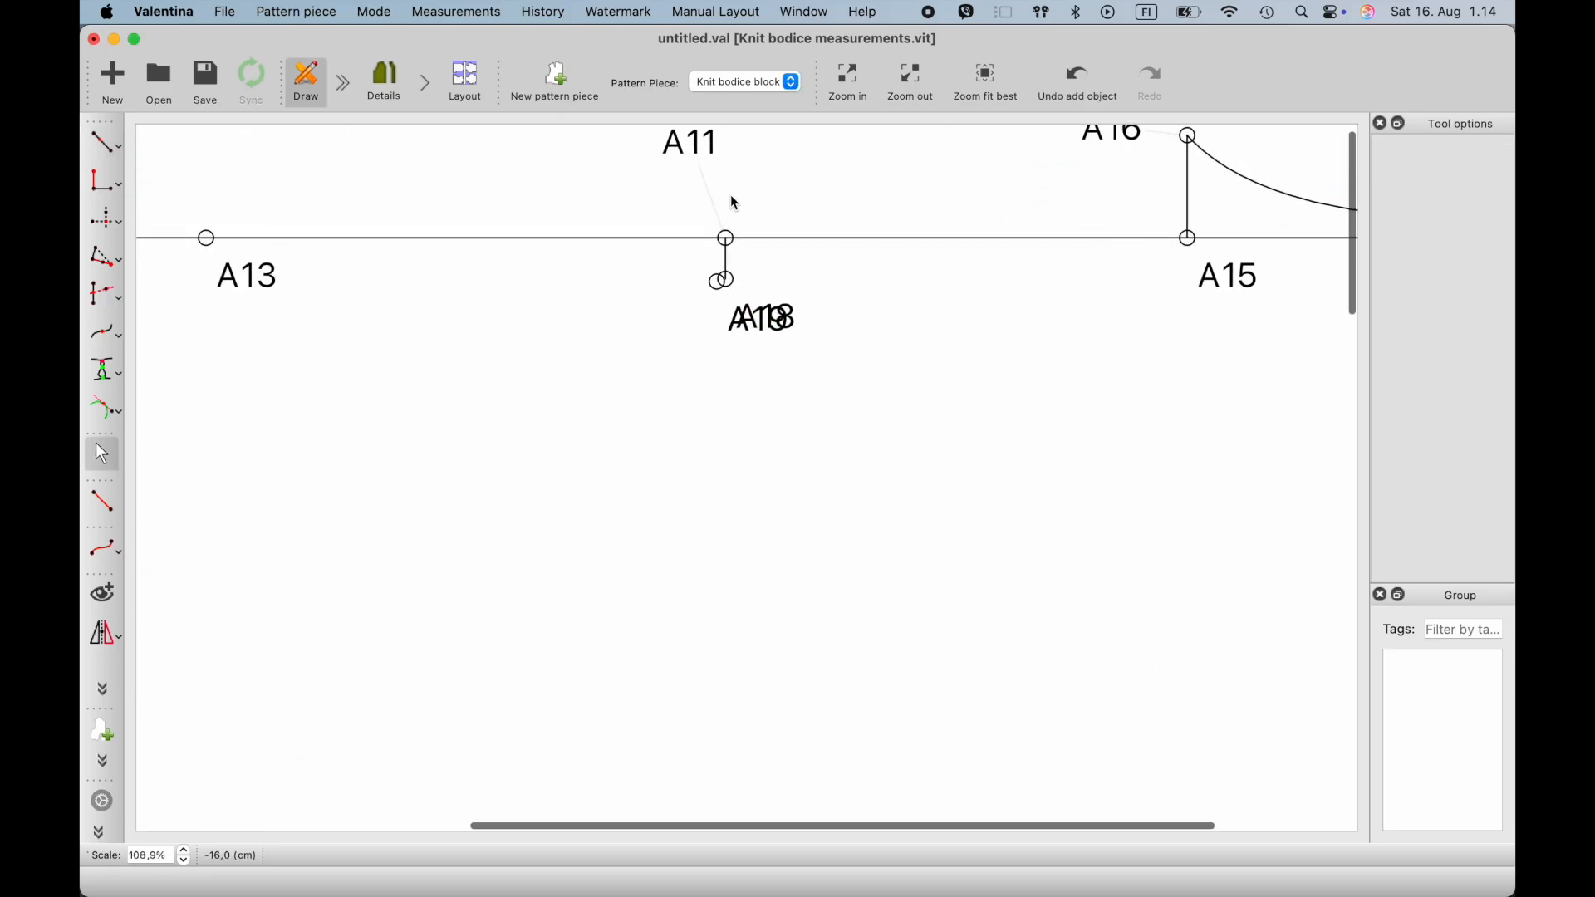
scroll(734, 202, "up", 2)
left_click_drag(724, 452, 683, 480)
left_click_drag(761, 439, 805, 437)
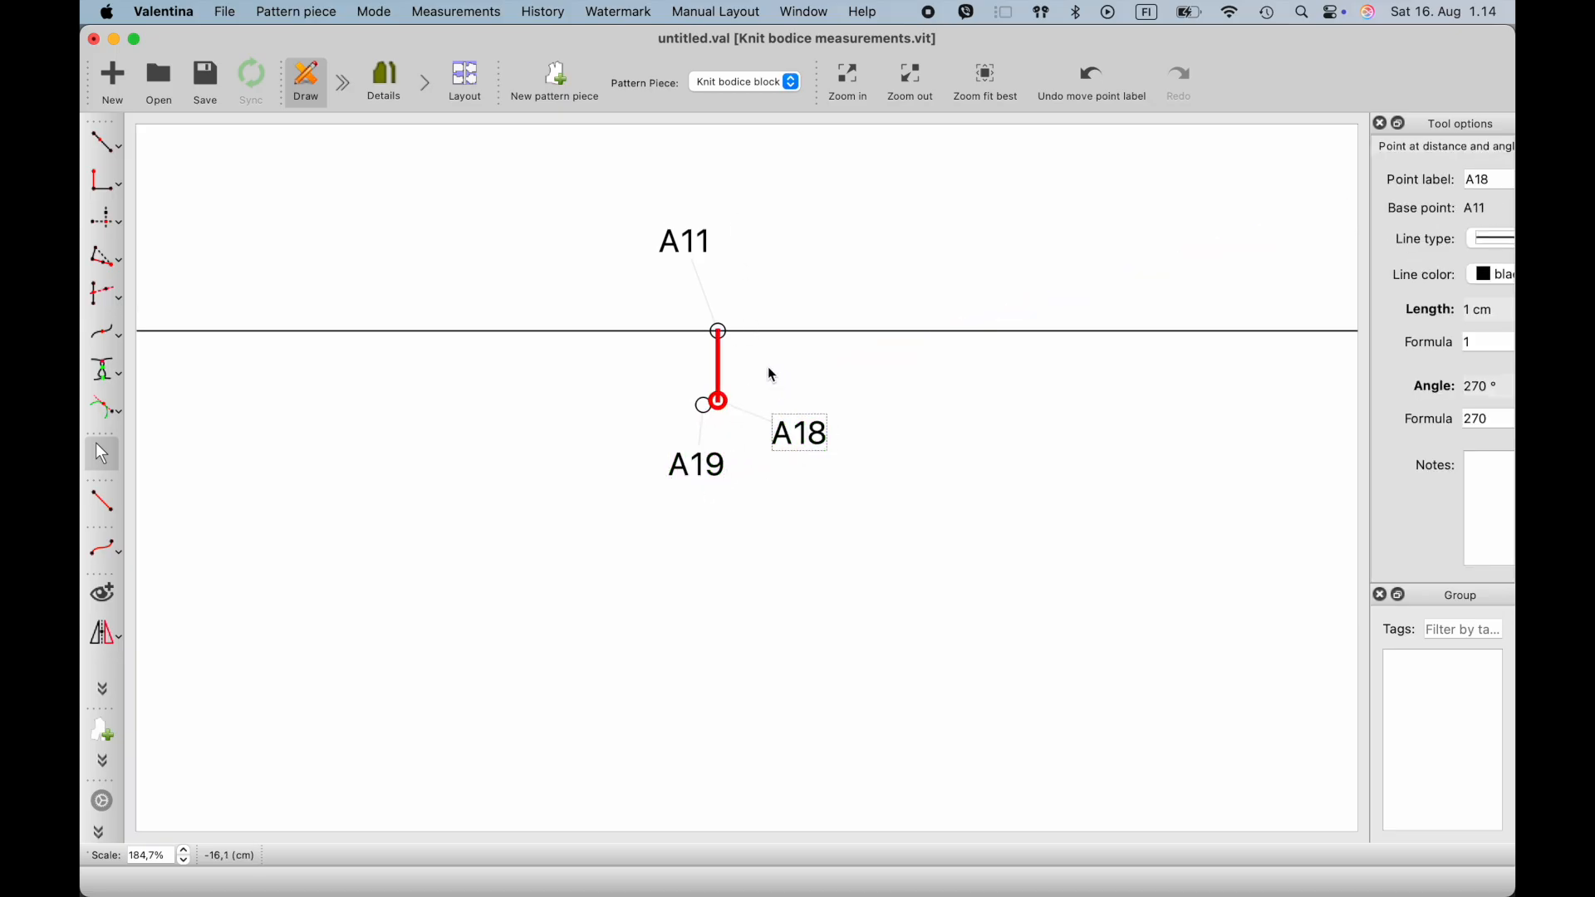
- Draw a shoulder line from point A16 to point A19
left_click(103, 501)
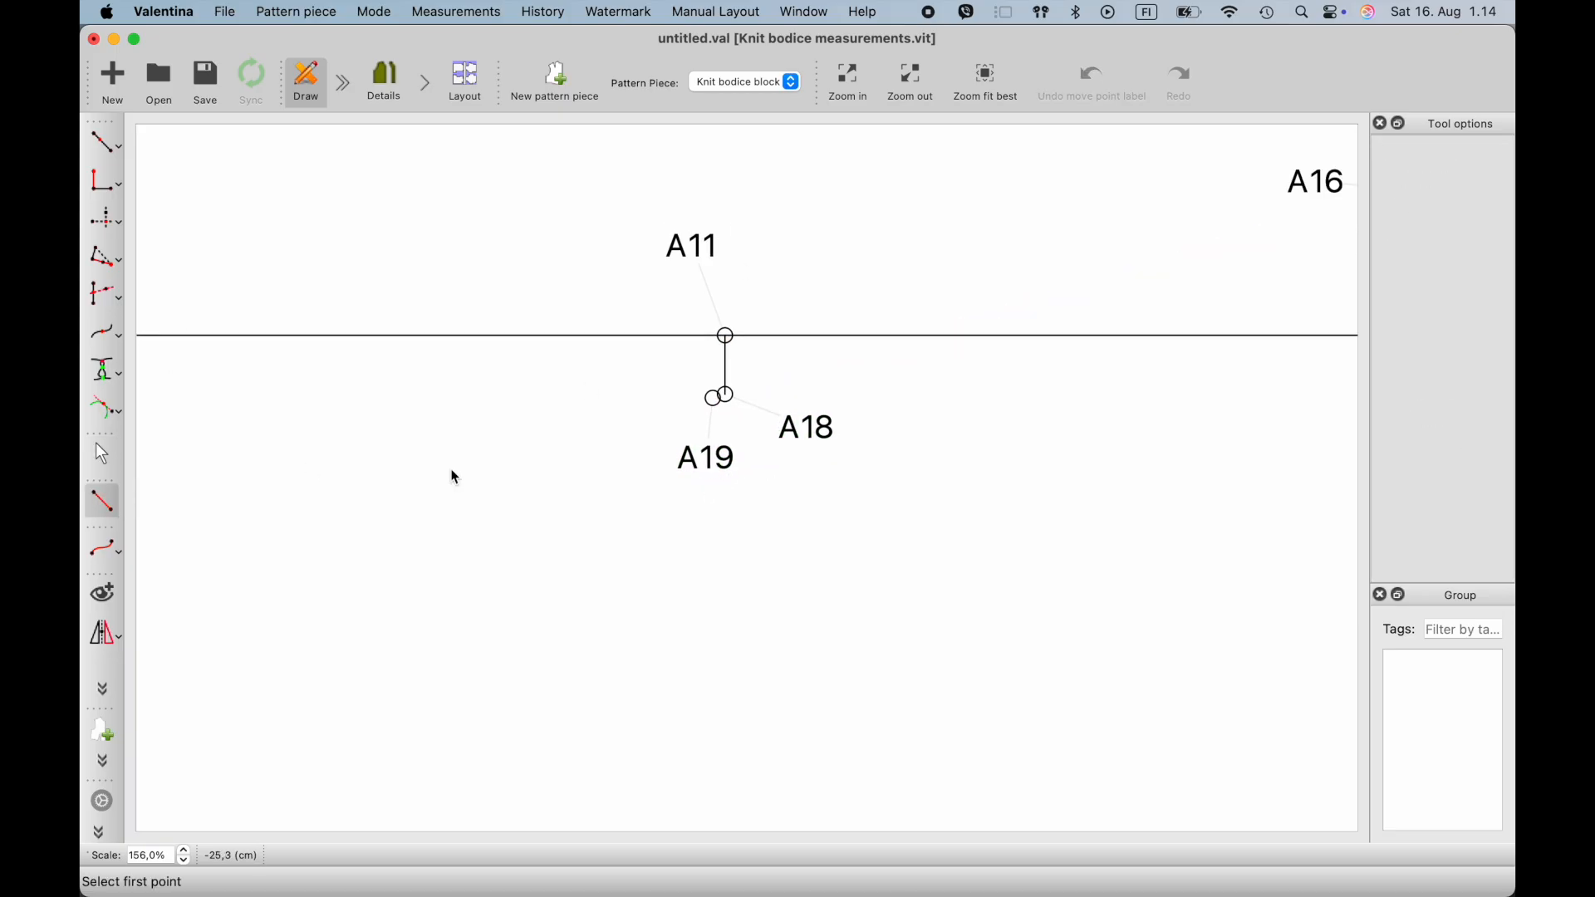
scroll(499, 489, "down", 3, "ctrl")
left_click(1115, 276)
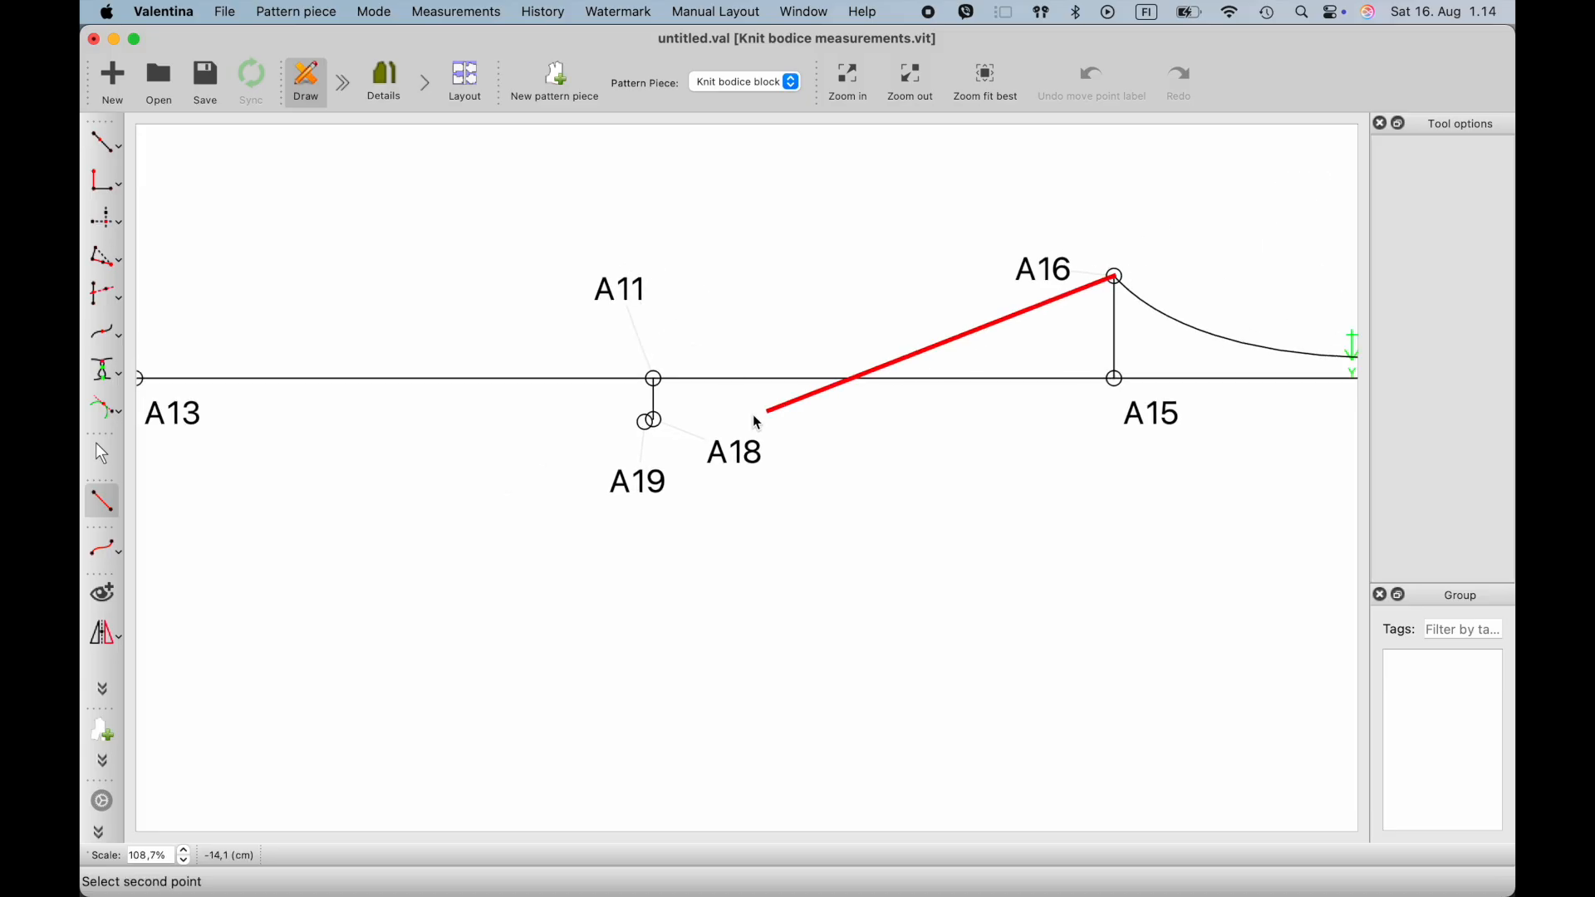
left_click(646, 426)
left_click(665, 488)
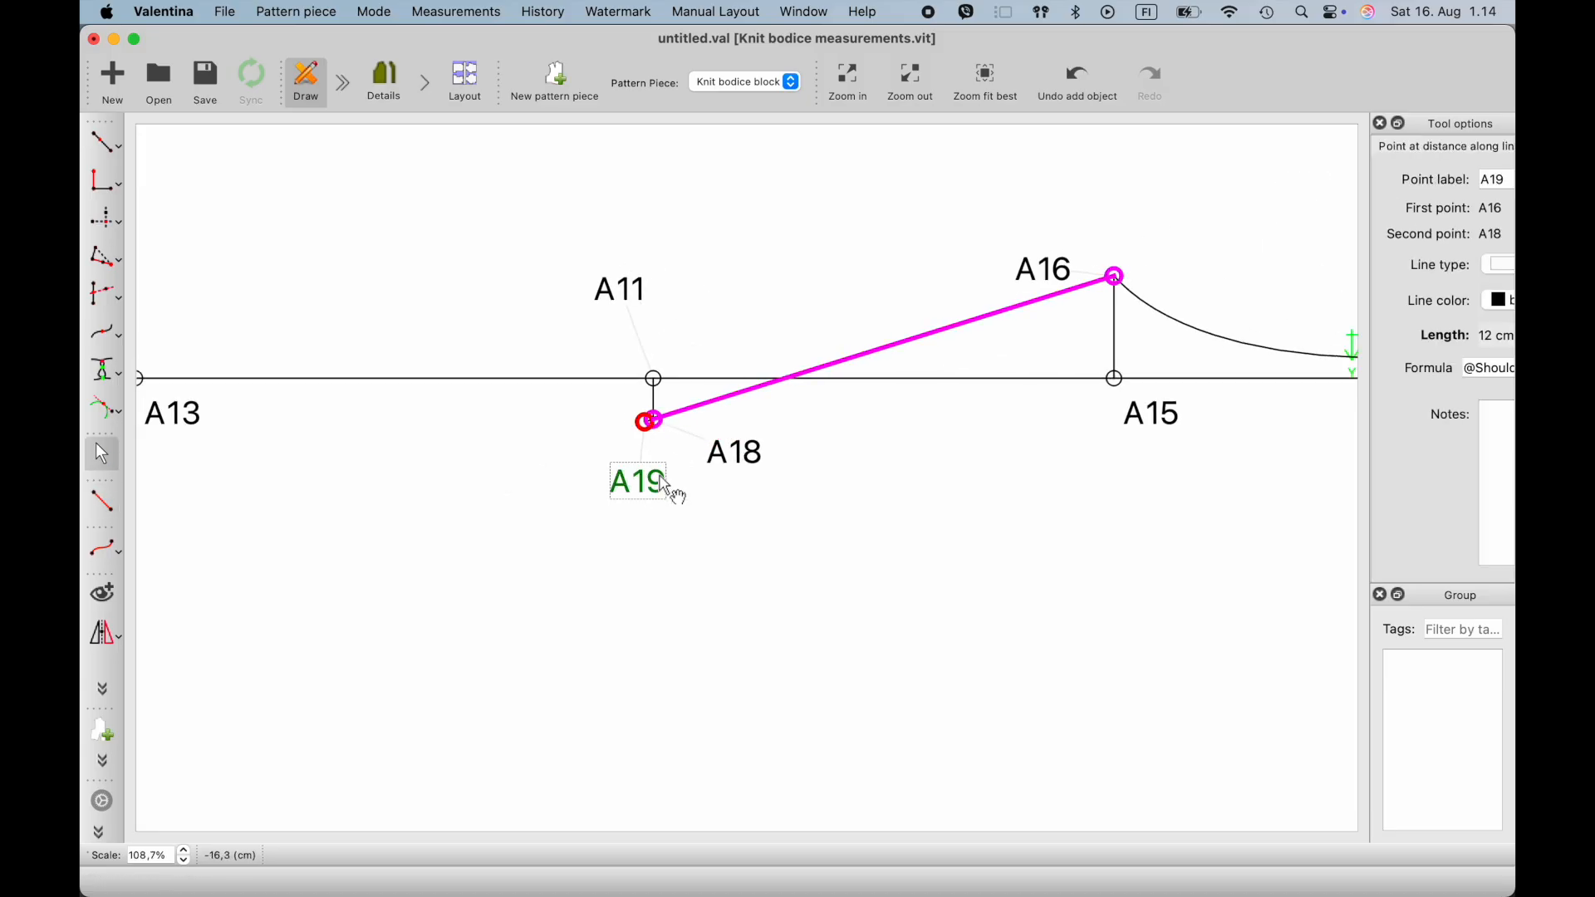
right_click(651, 490)
left_click(677, 496)
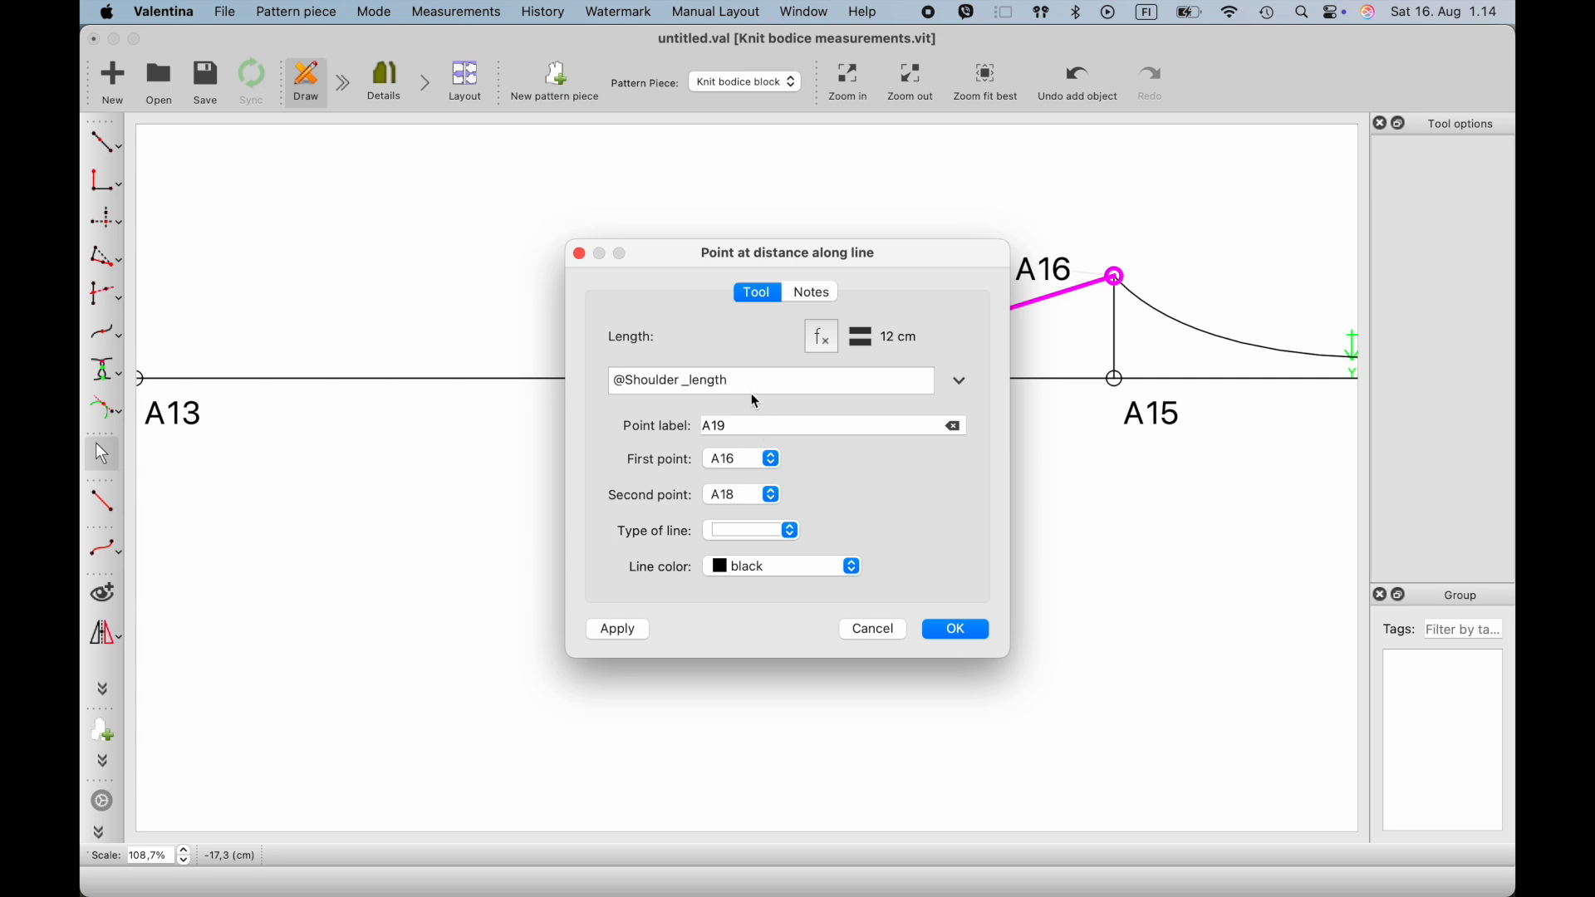
type("+1")
left_click(954, 635)
- Start a point at distance along the line with A6 as first point and A13 as second point, and open its length formula
scroll(771, 611, "down", 5)
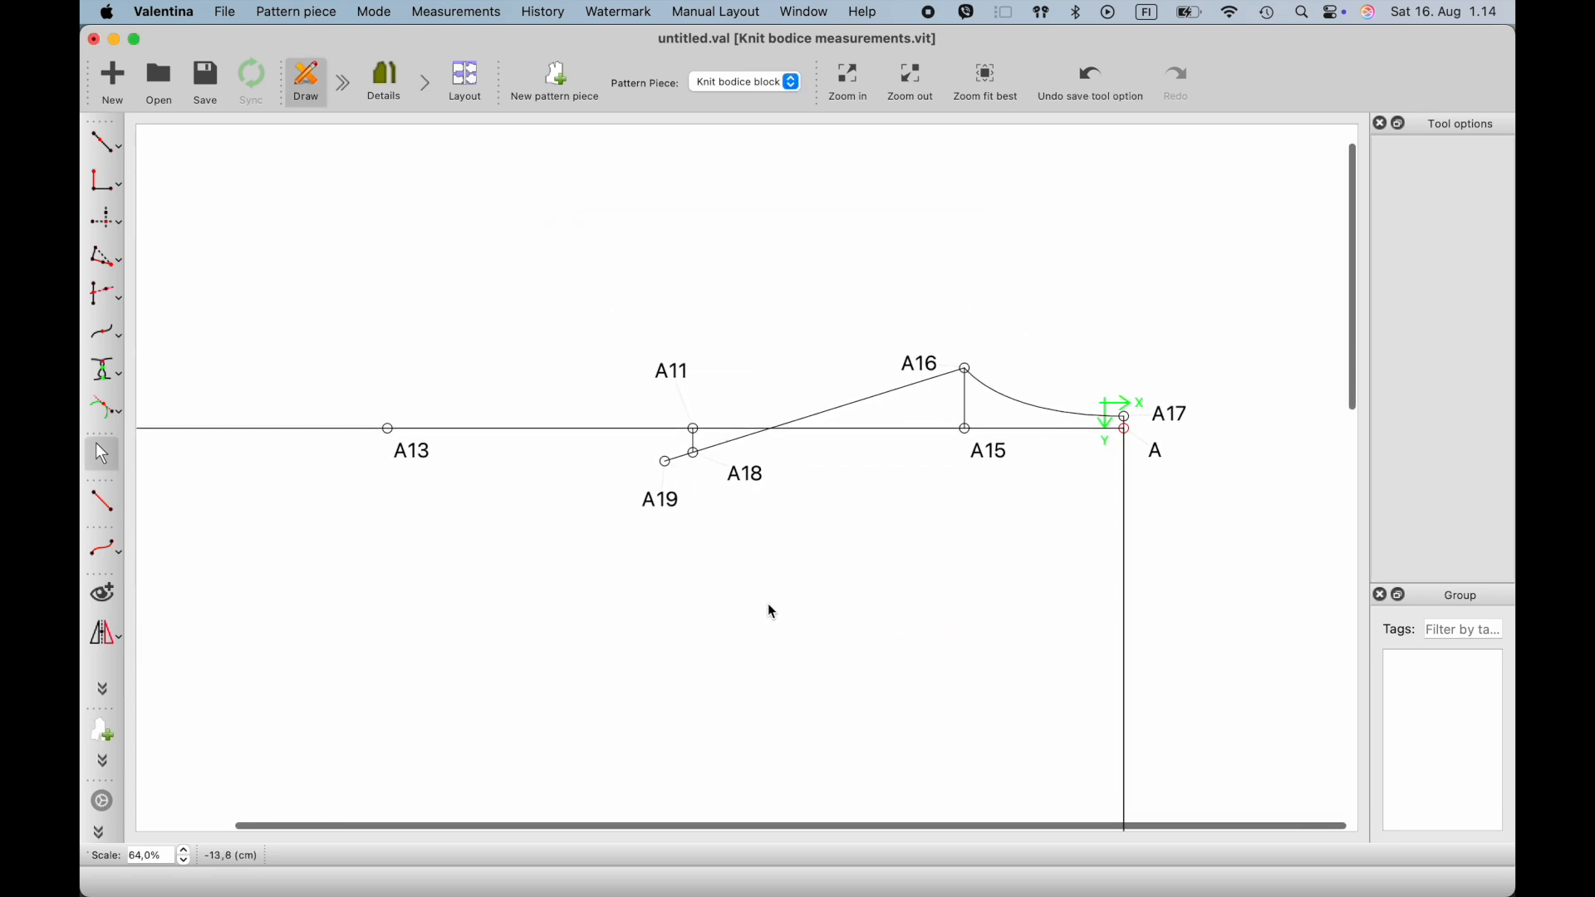
scroll(772, 612, "down", 2)
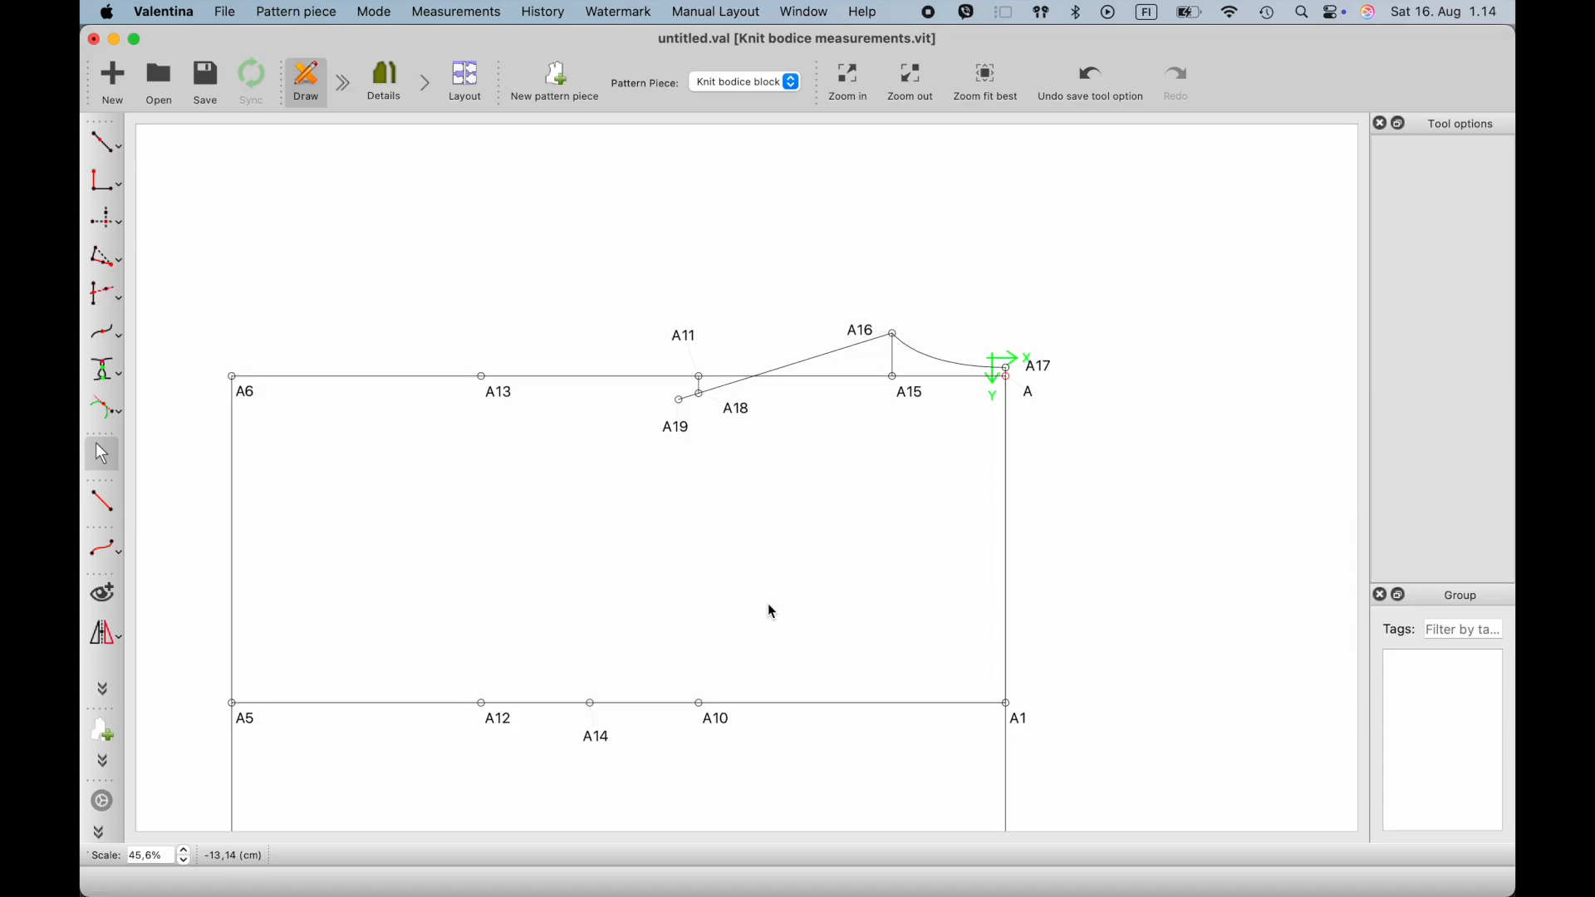
scroll(249, 340, "up", 1)
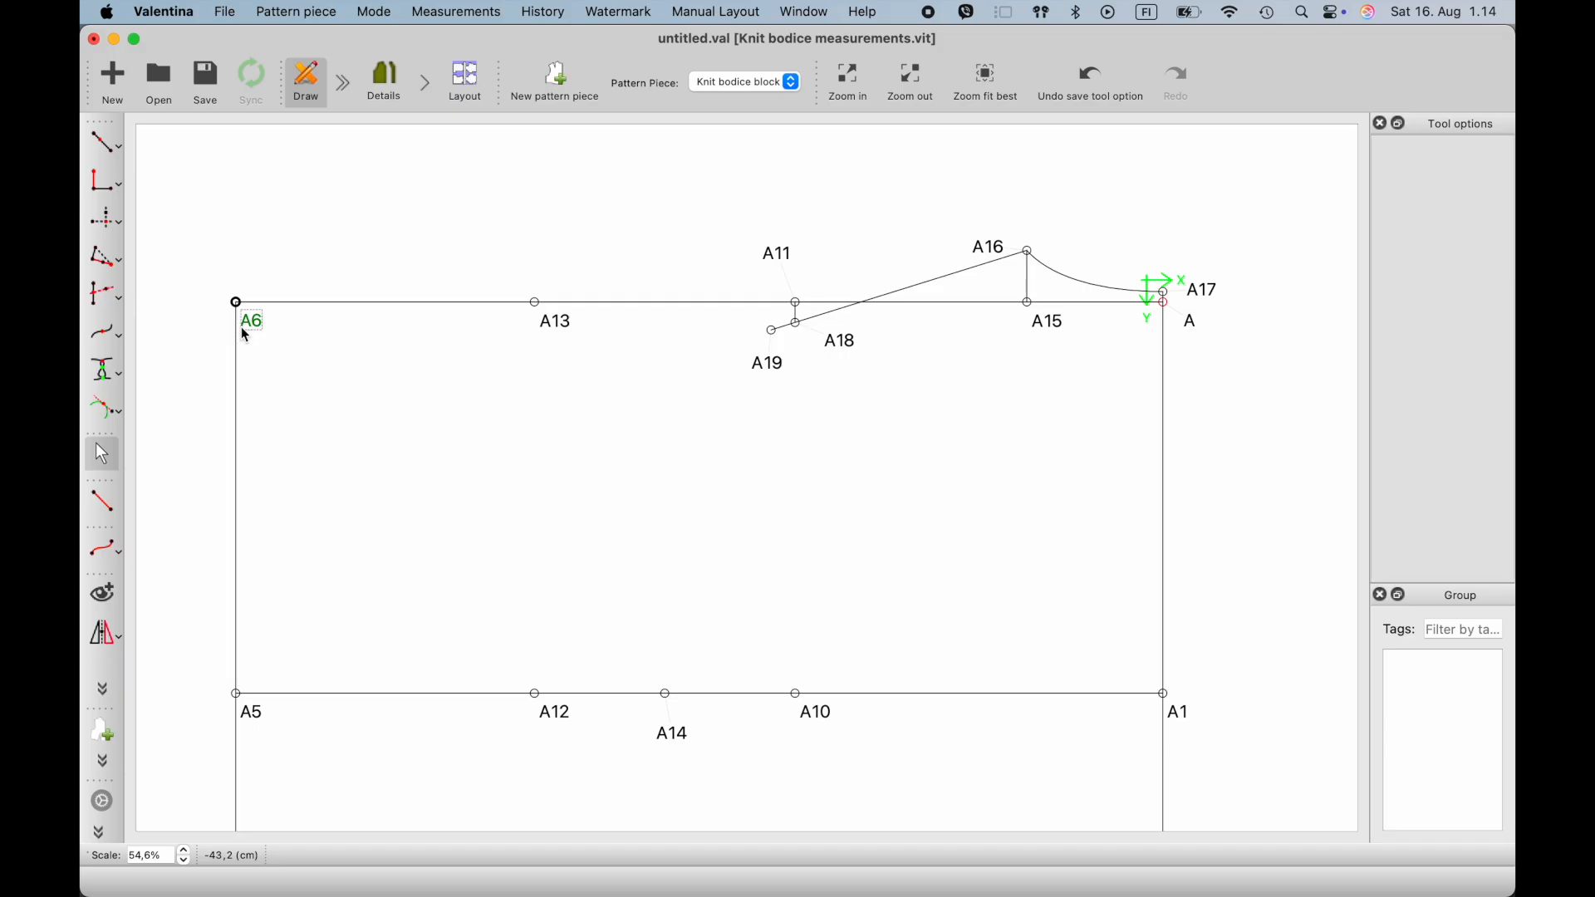
left_click(248, 323)
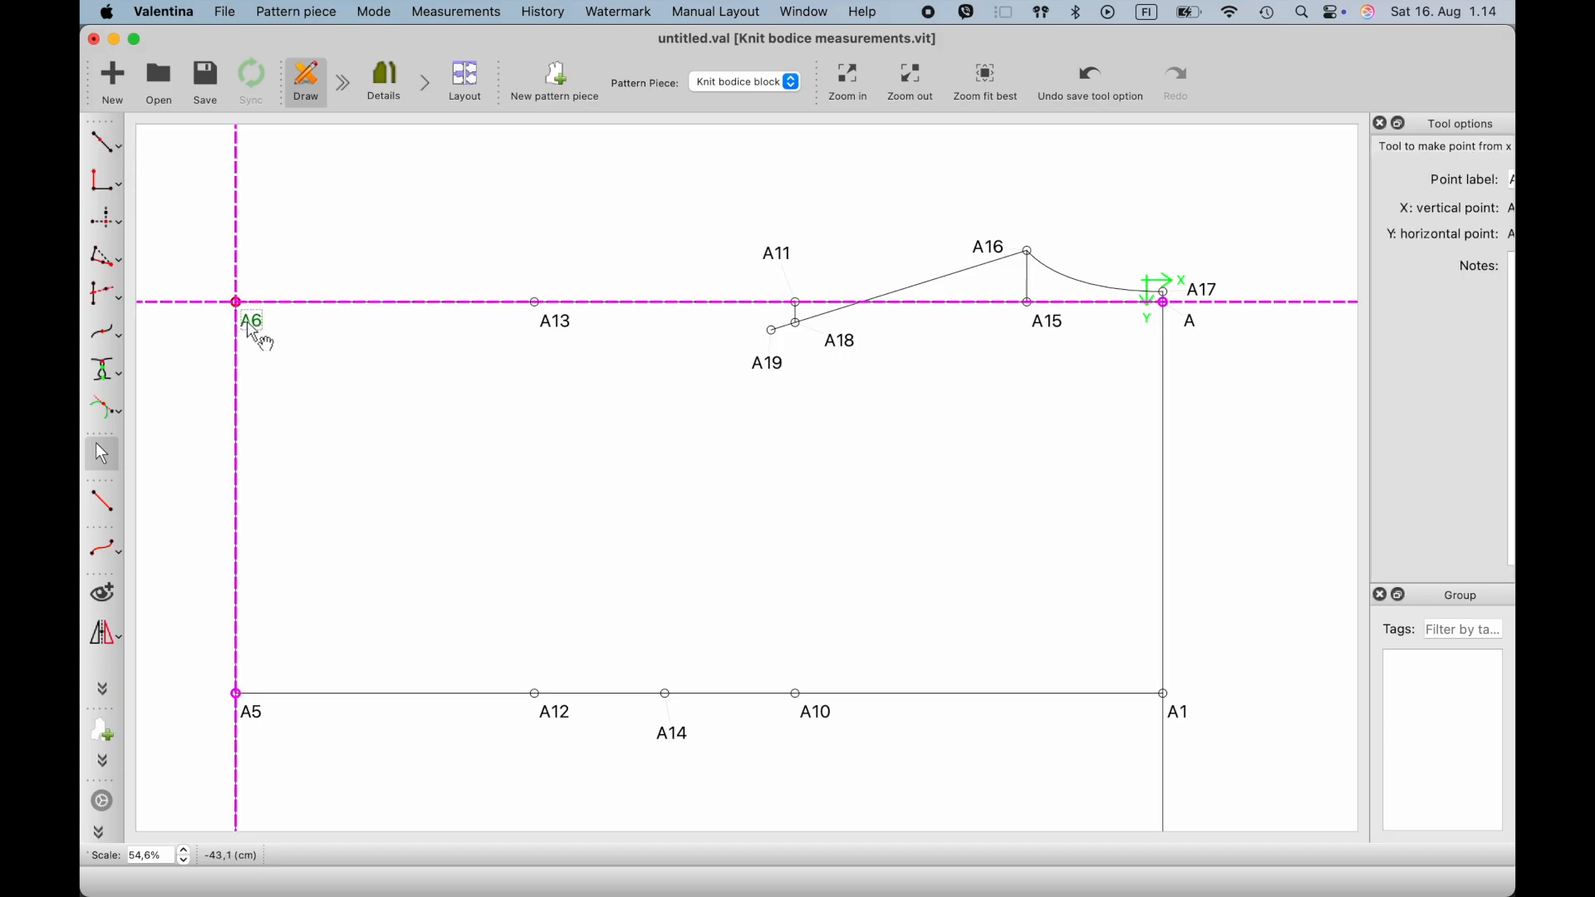
left_click(109, 146)
left_click(253, 322)
left_click(541, 320)
left_click(388, 320)
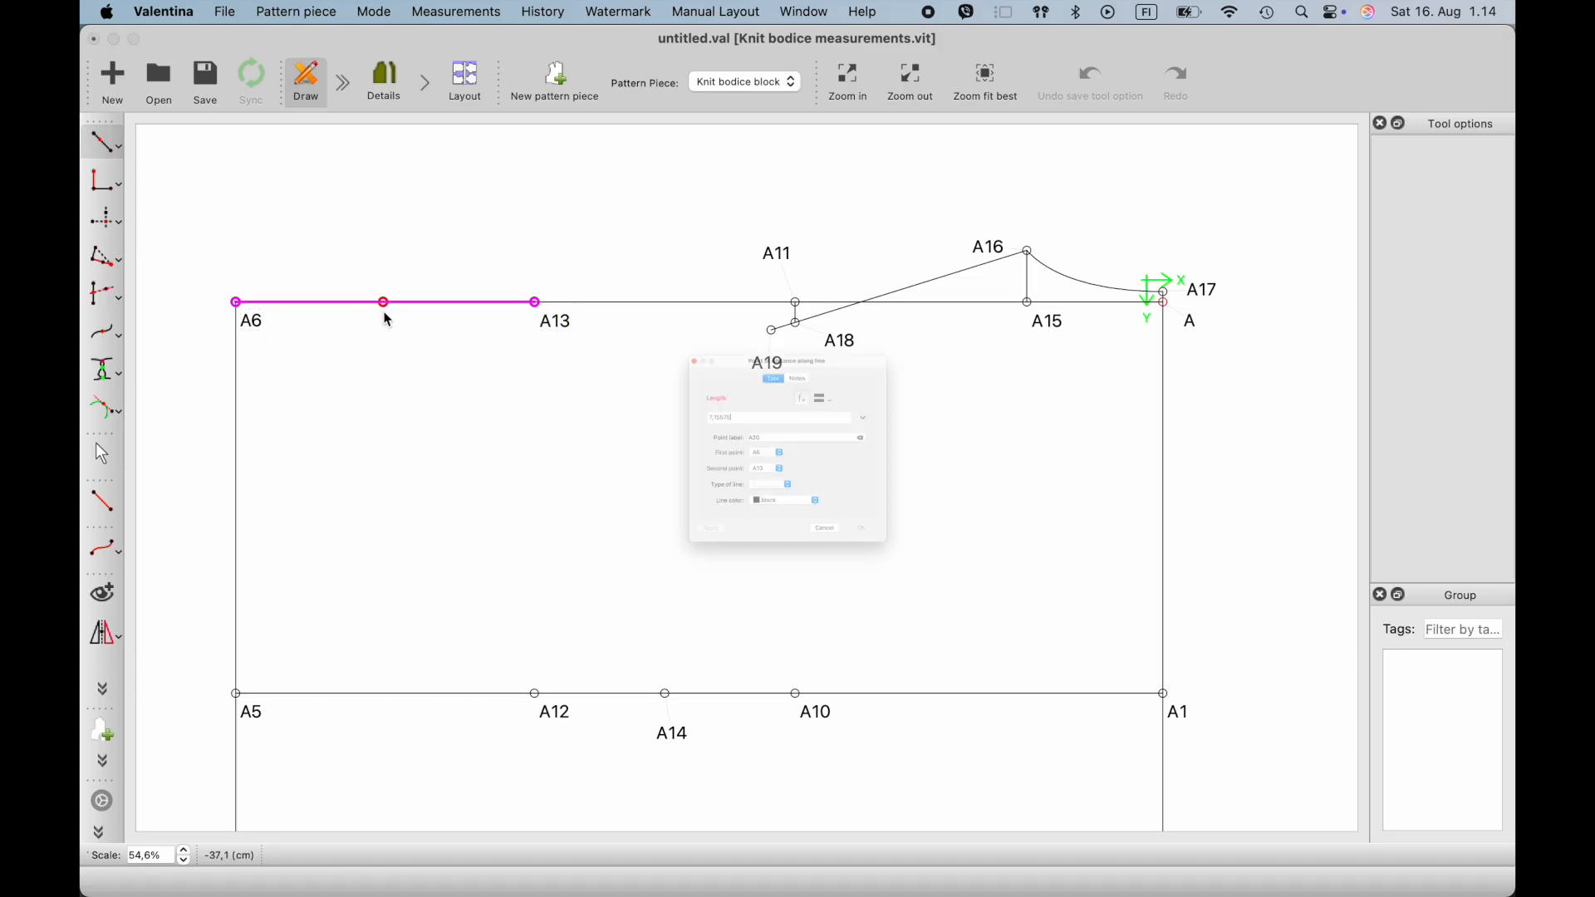
left_click(819, 337)
left_click(798, 424)
type("neck")
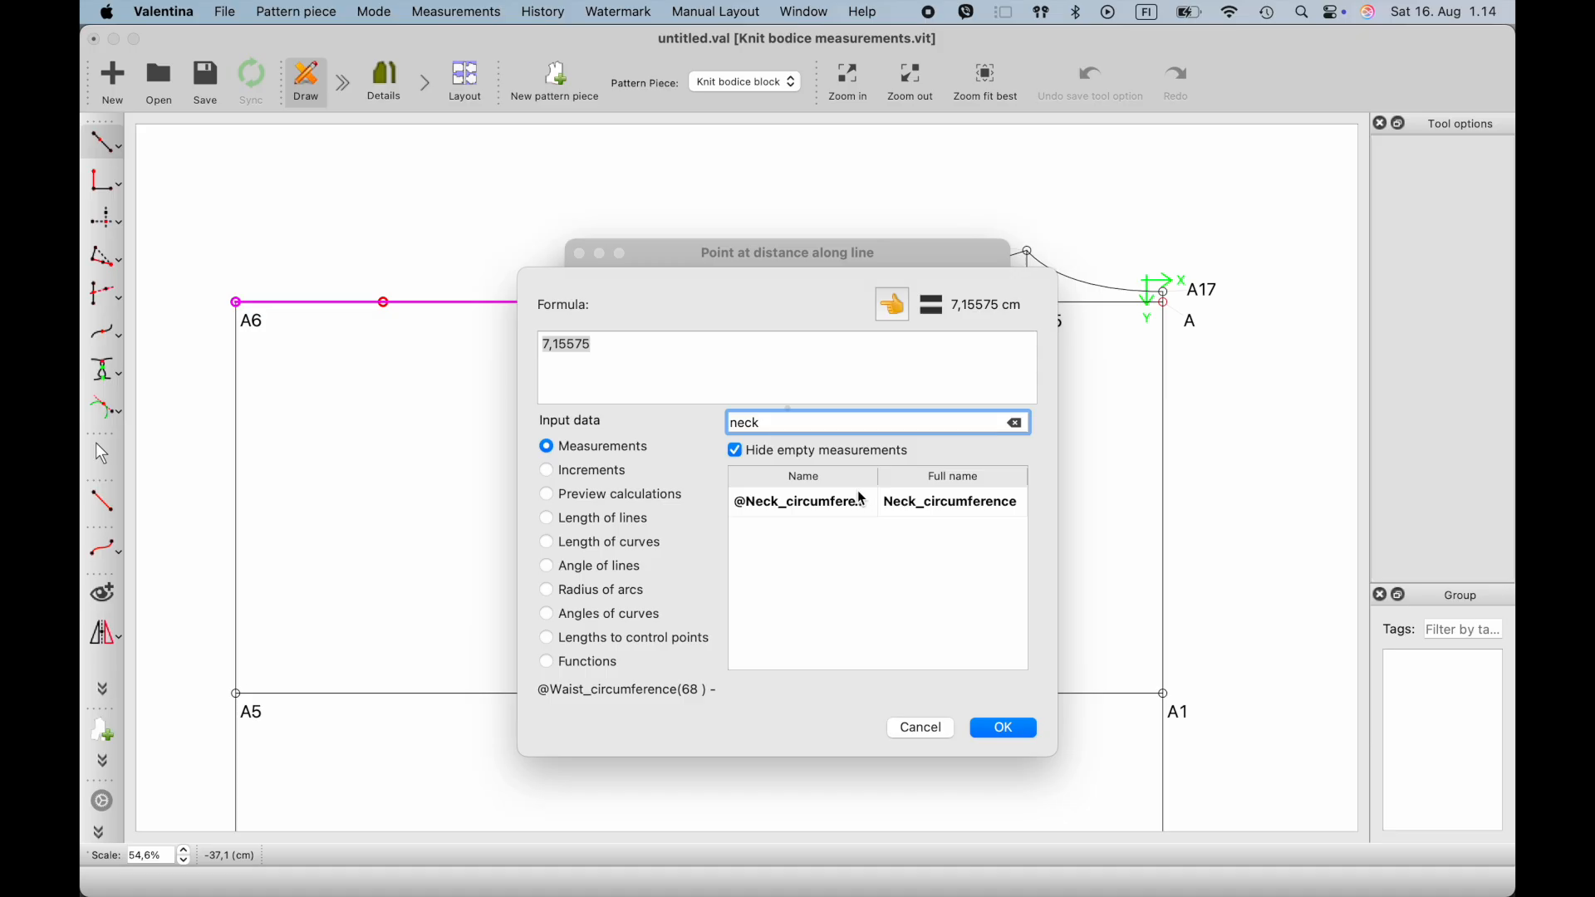
key("BackSpace")
key("BackSpace")
key("BackSpace")
key("BackSpace")
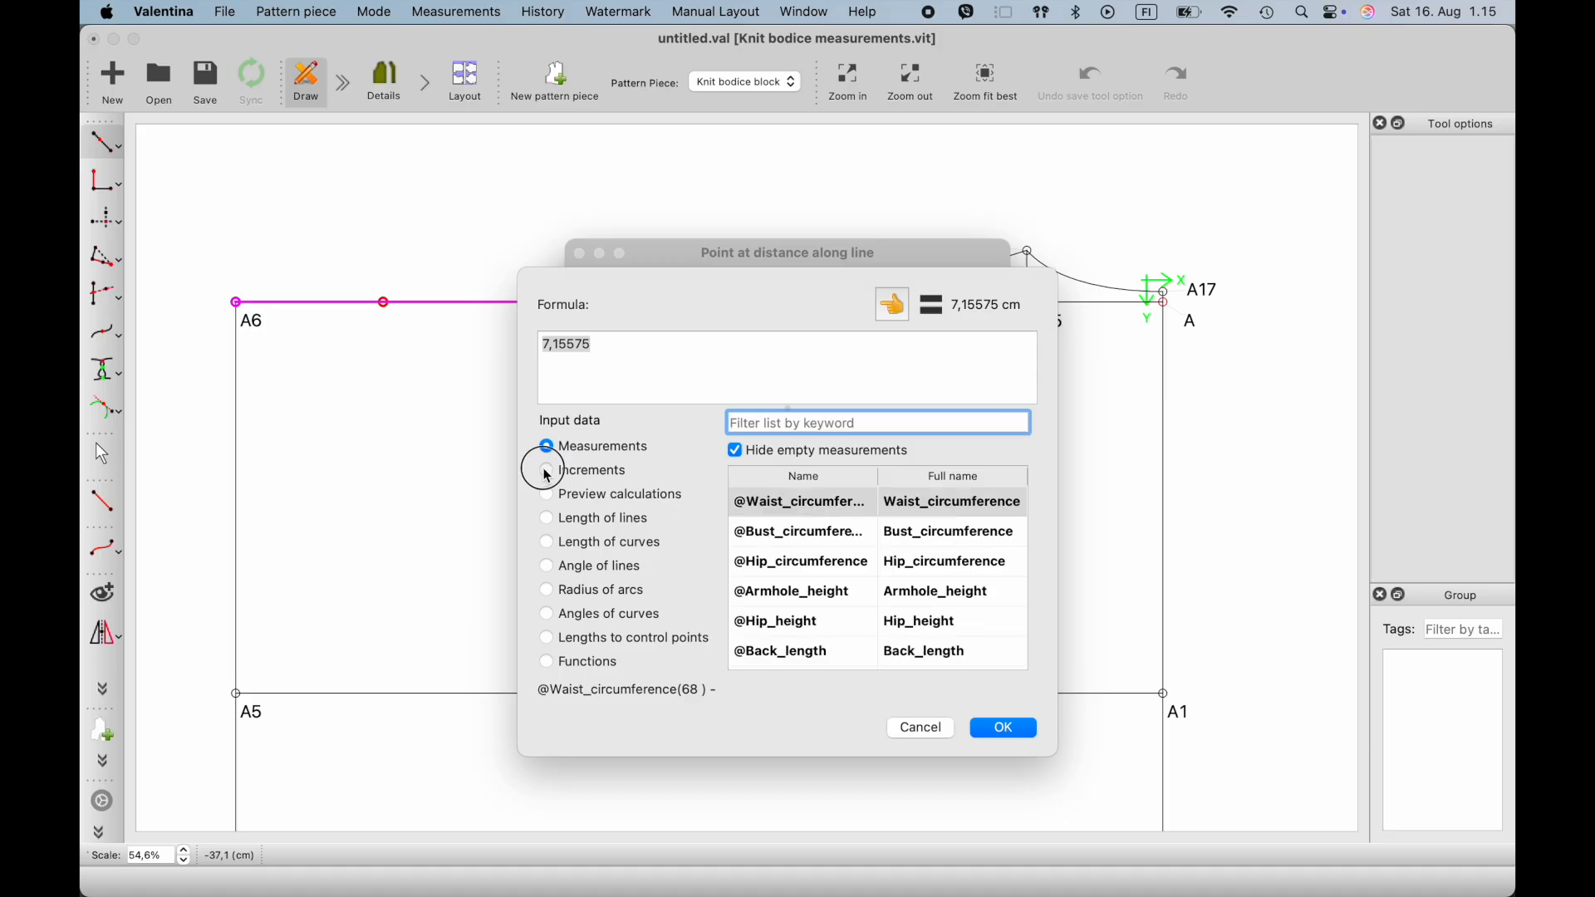
- Filter the increments for neck, set the point's length to #Neckline_width and create the point
left_click(547, 471)
type("neck")
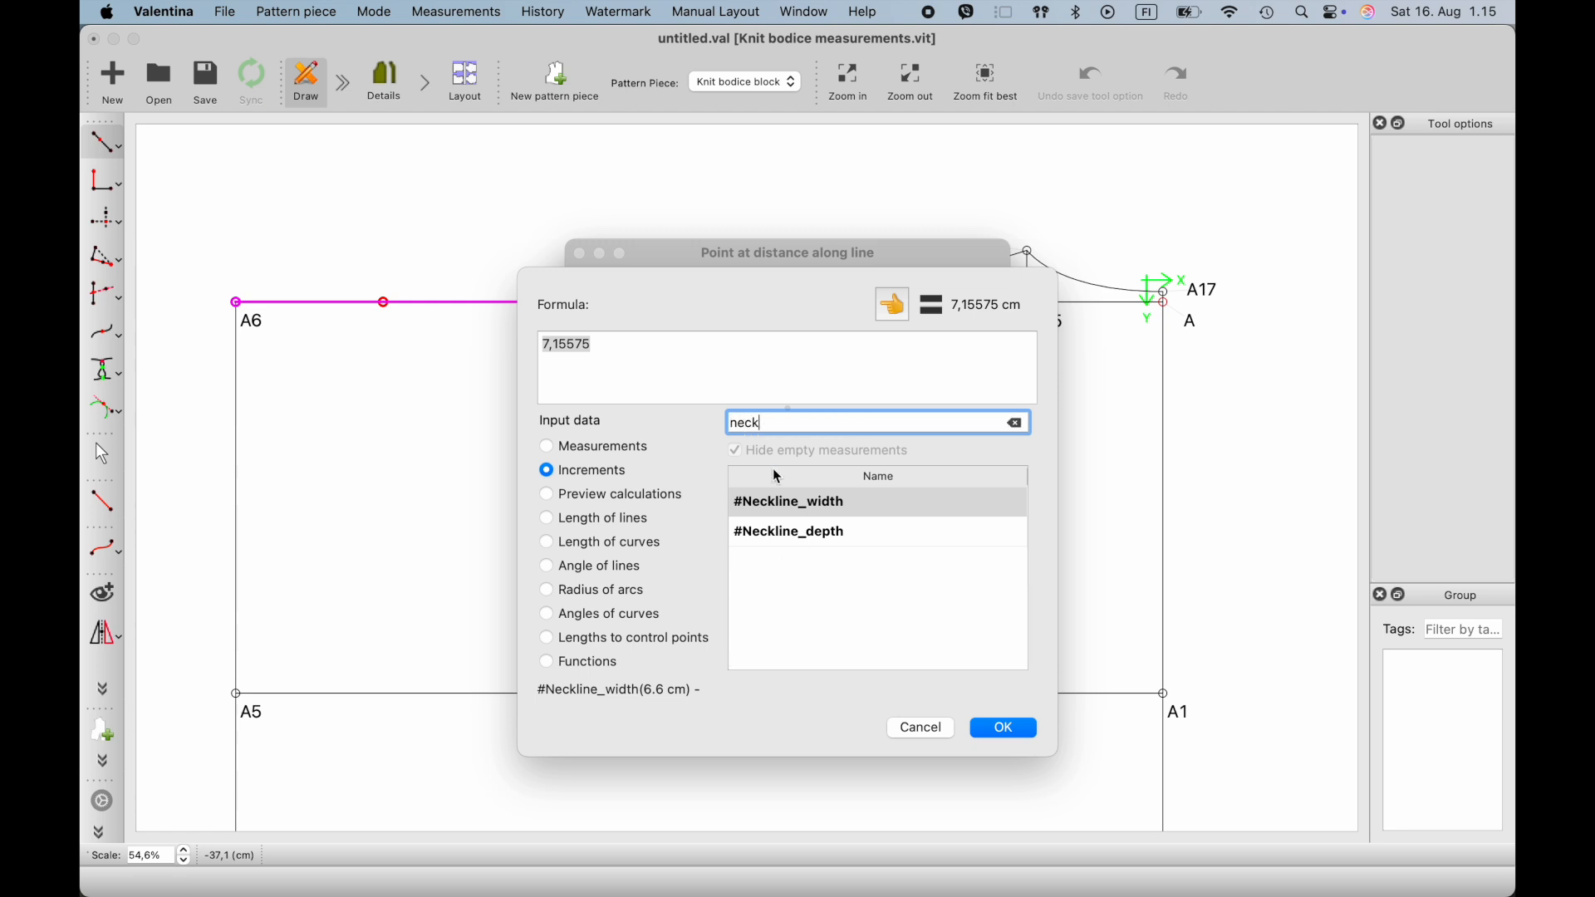
left_click(820, 510)
left_click(895, 316)
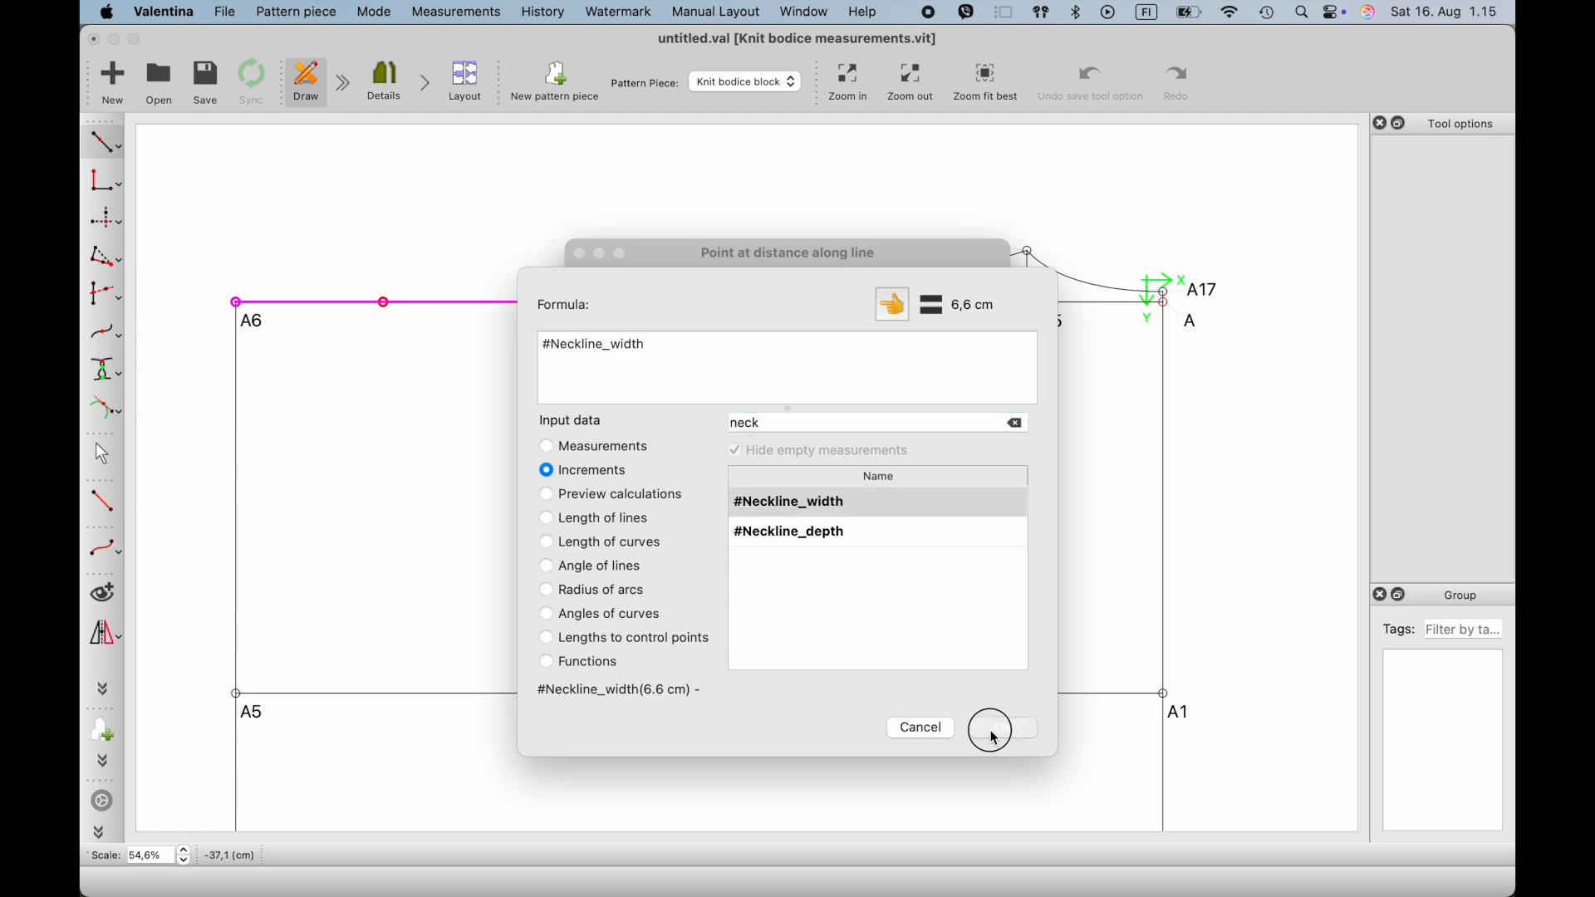
left_click(990, 728)
left_click(948, 633)
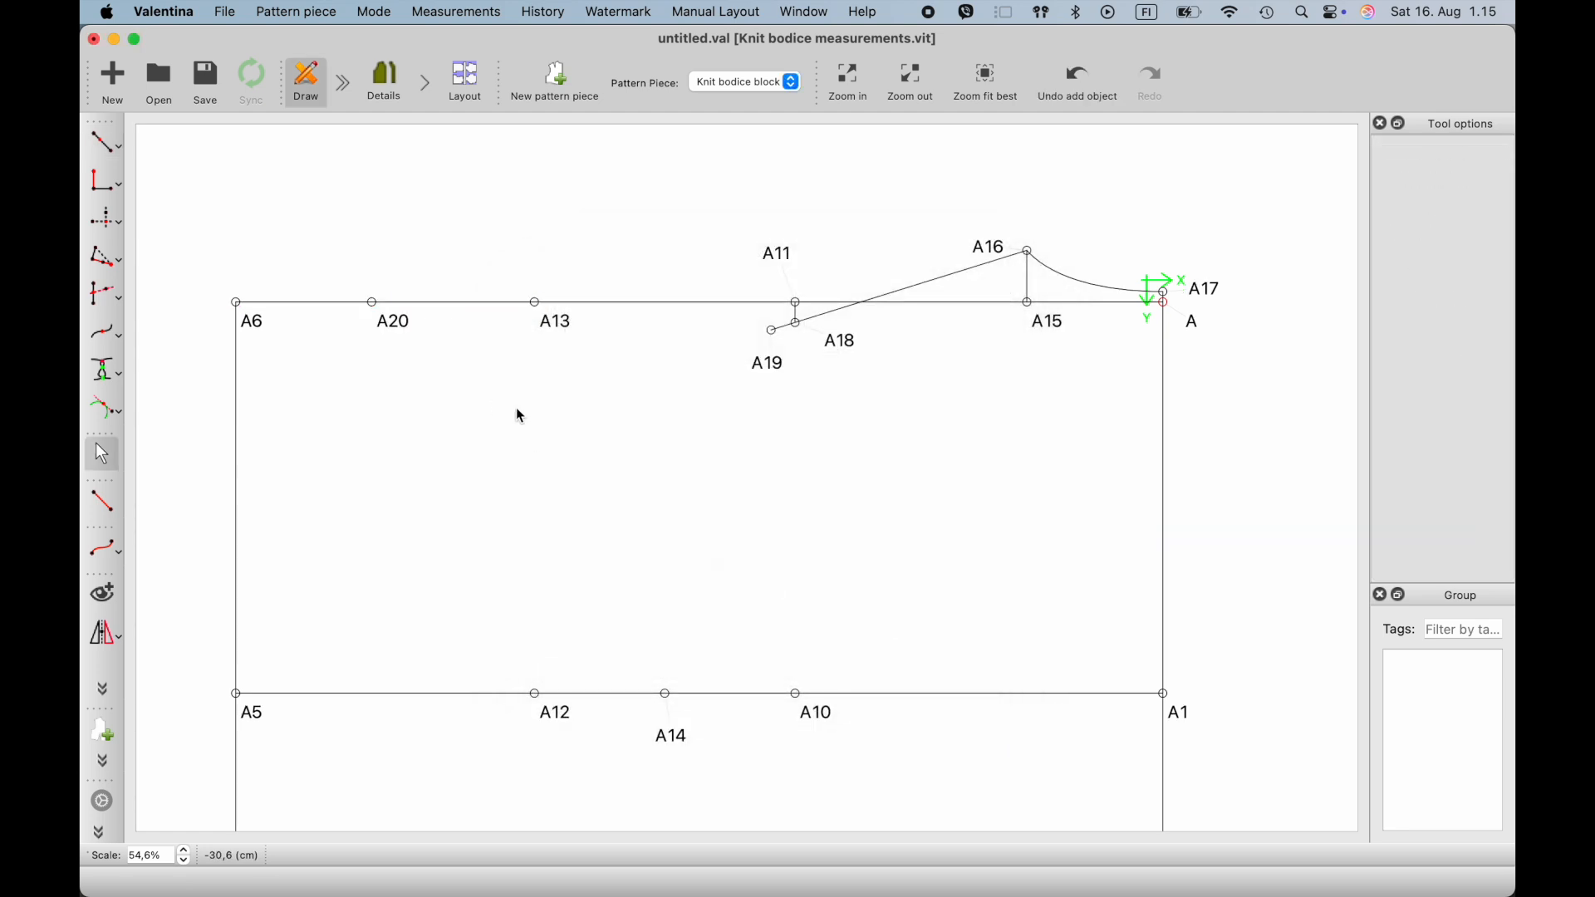
- Place a point at distance and angle straight above A20, with a length of 2 cm and an angle of 90°
left_click(105, 143)
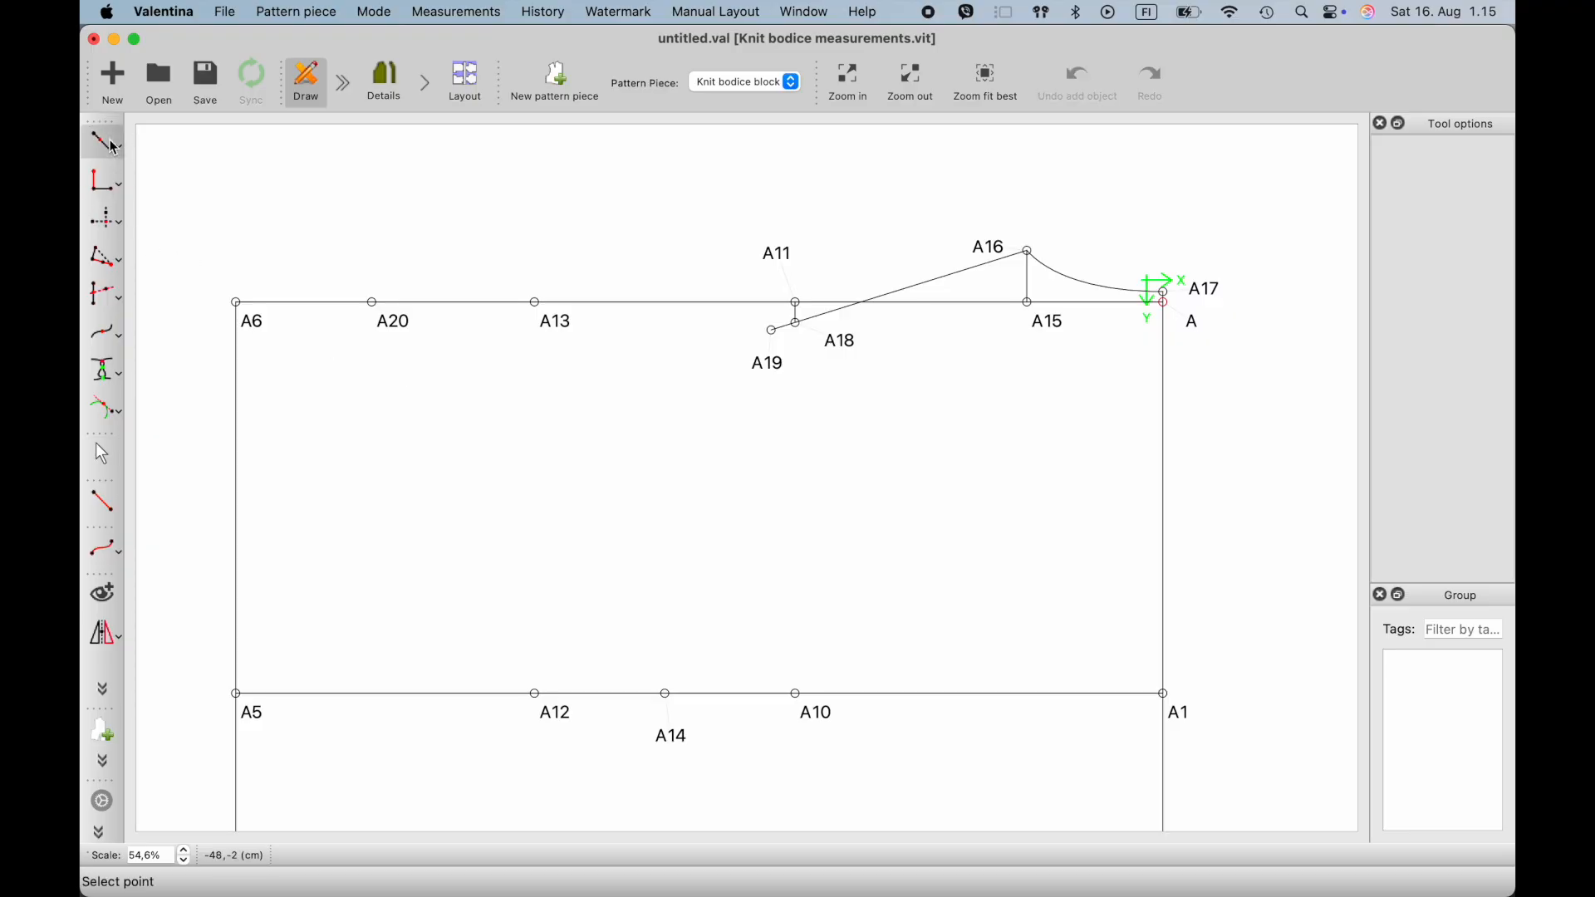
left_click(166, 151)
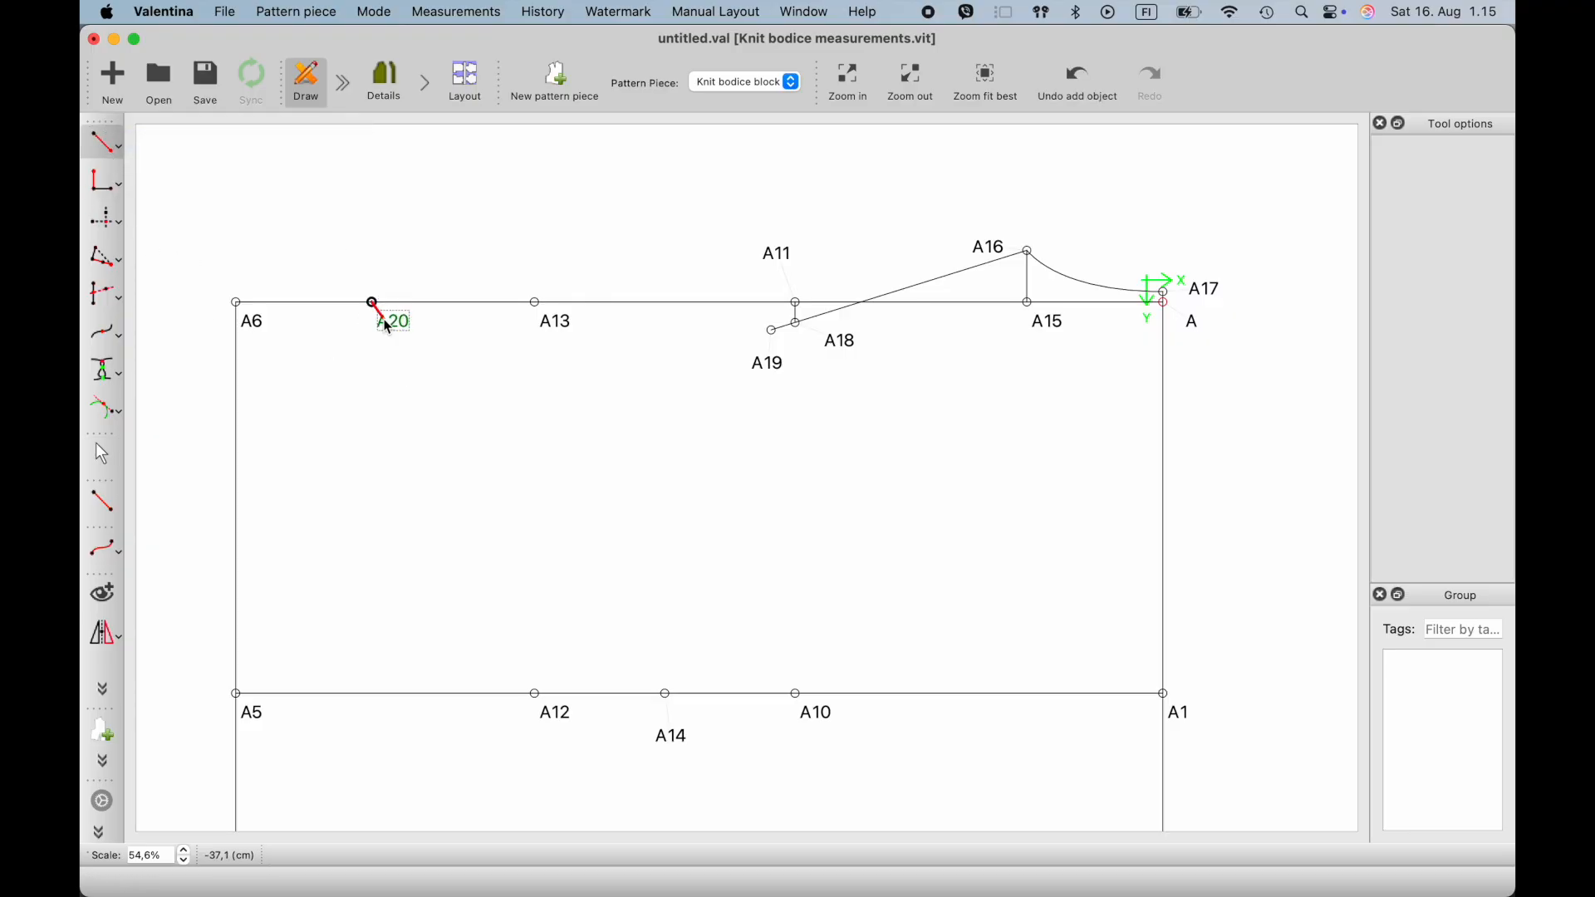
left_click(372, 303)
left_click(381, 268)
double_click(730, 349)
type("2")
left_click(896, 656)
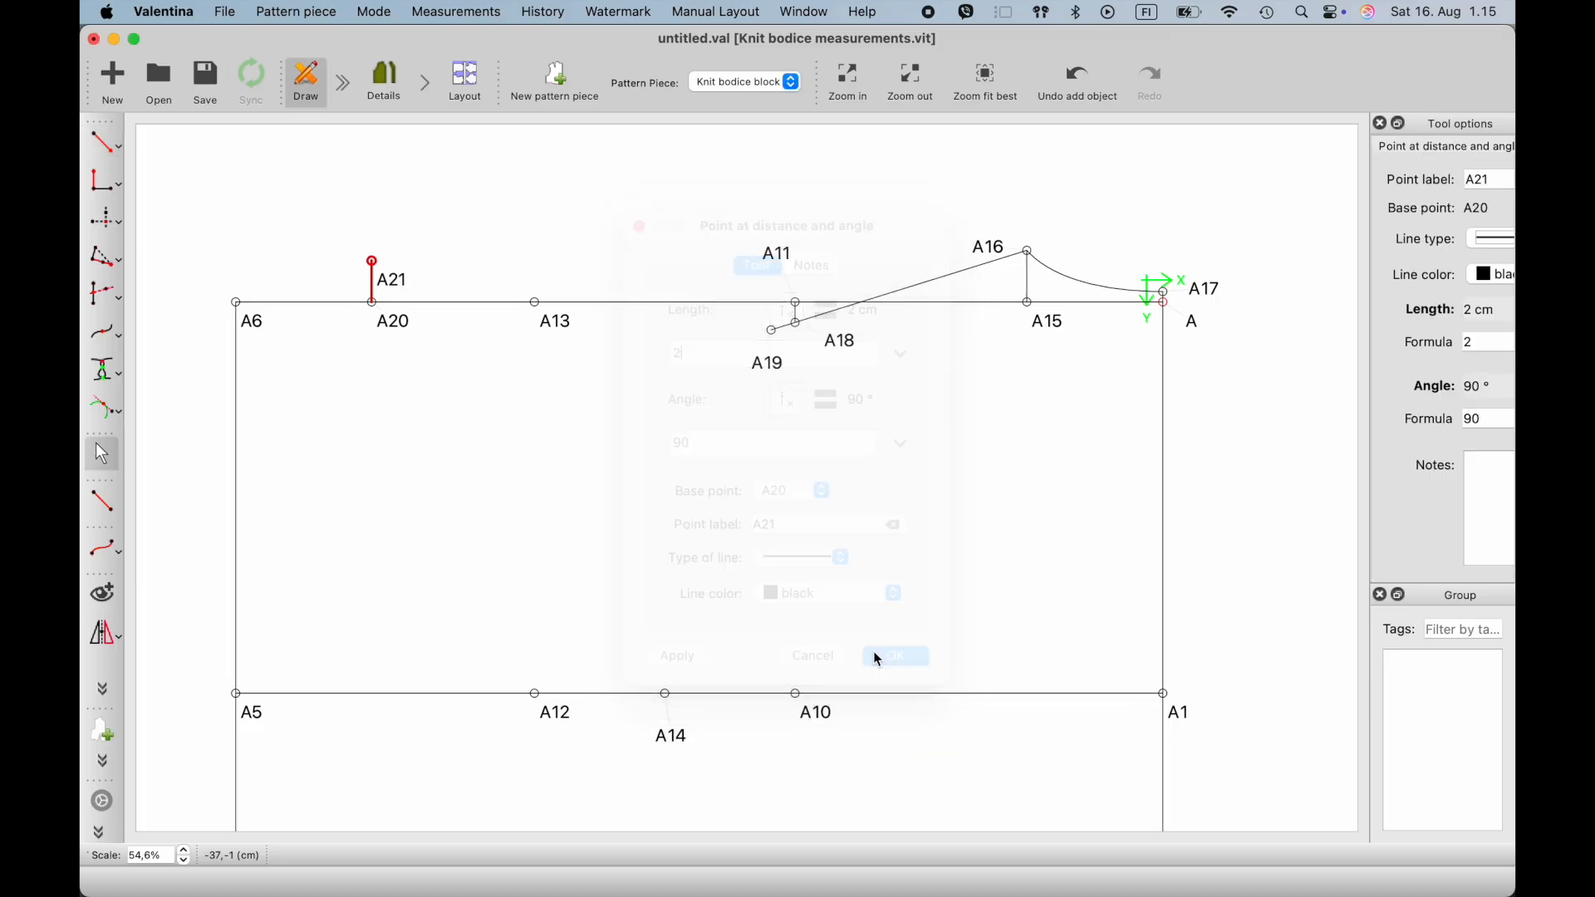
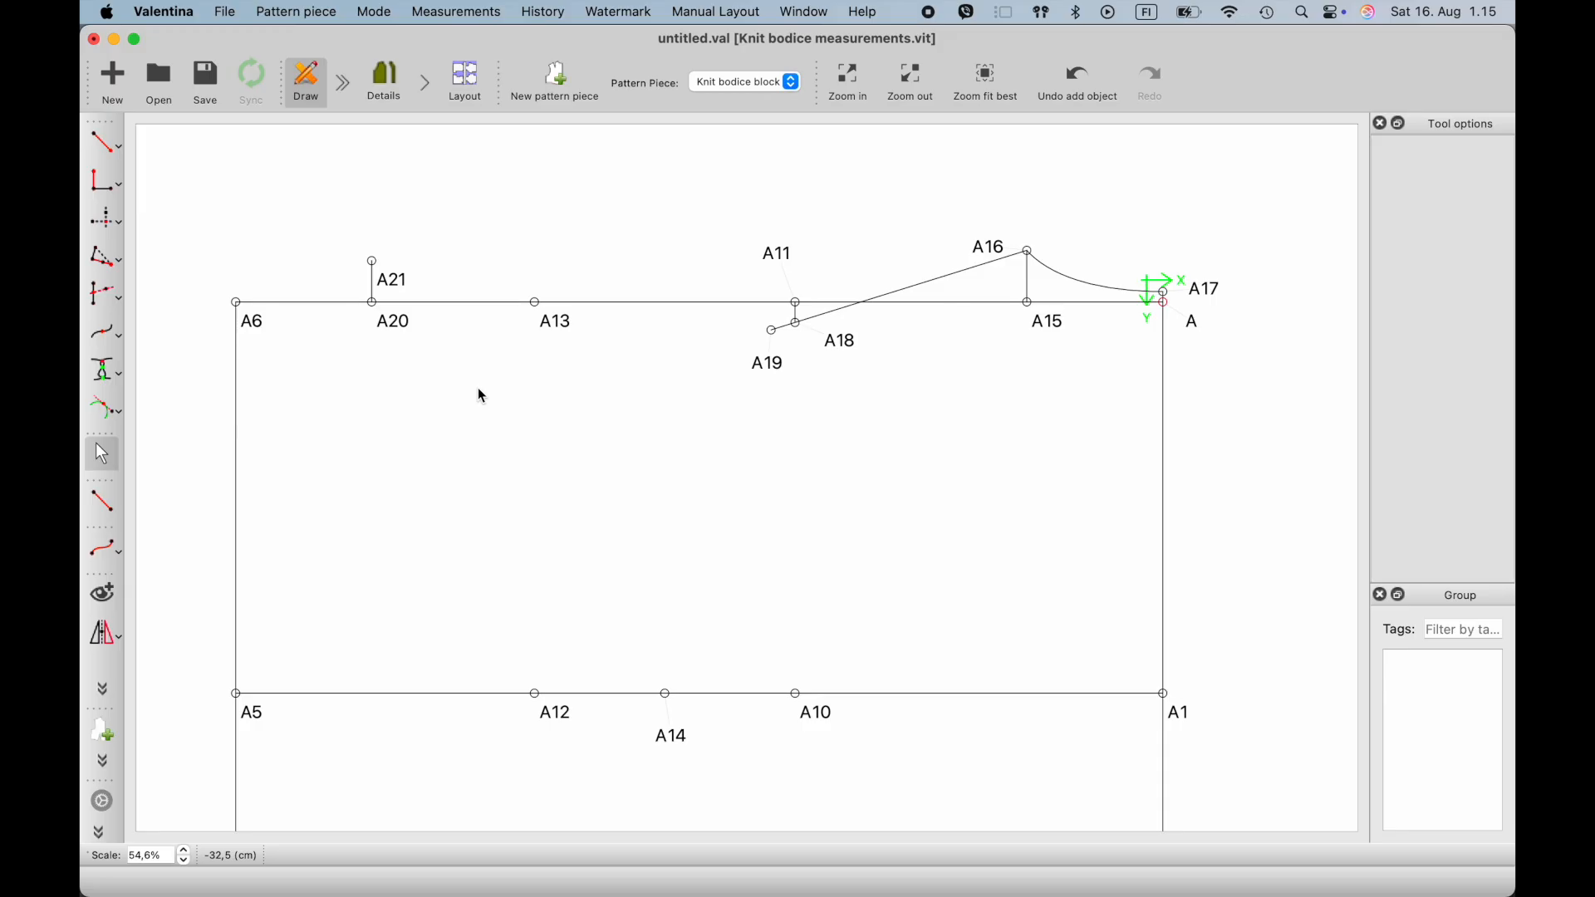
- Create a point from the X value of A6 and the Y value of A21, and move its label up and away from the point
left_click(106, 221)
left_click(251, 321)
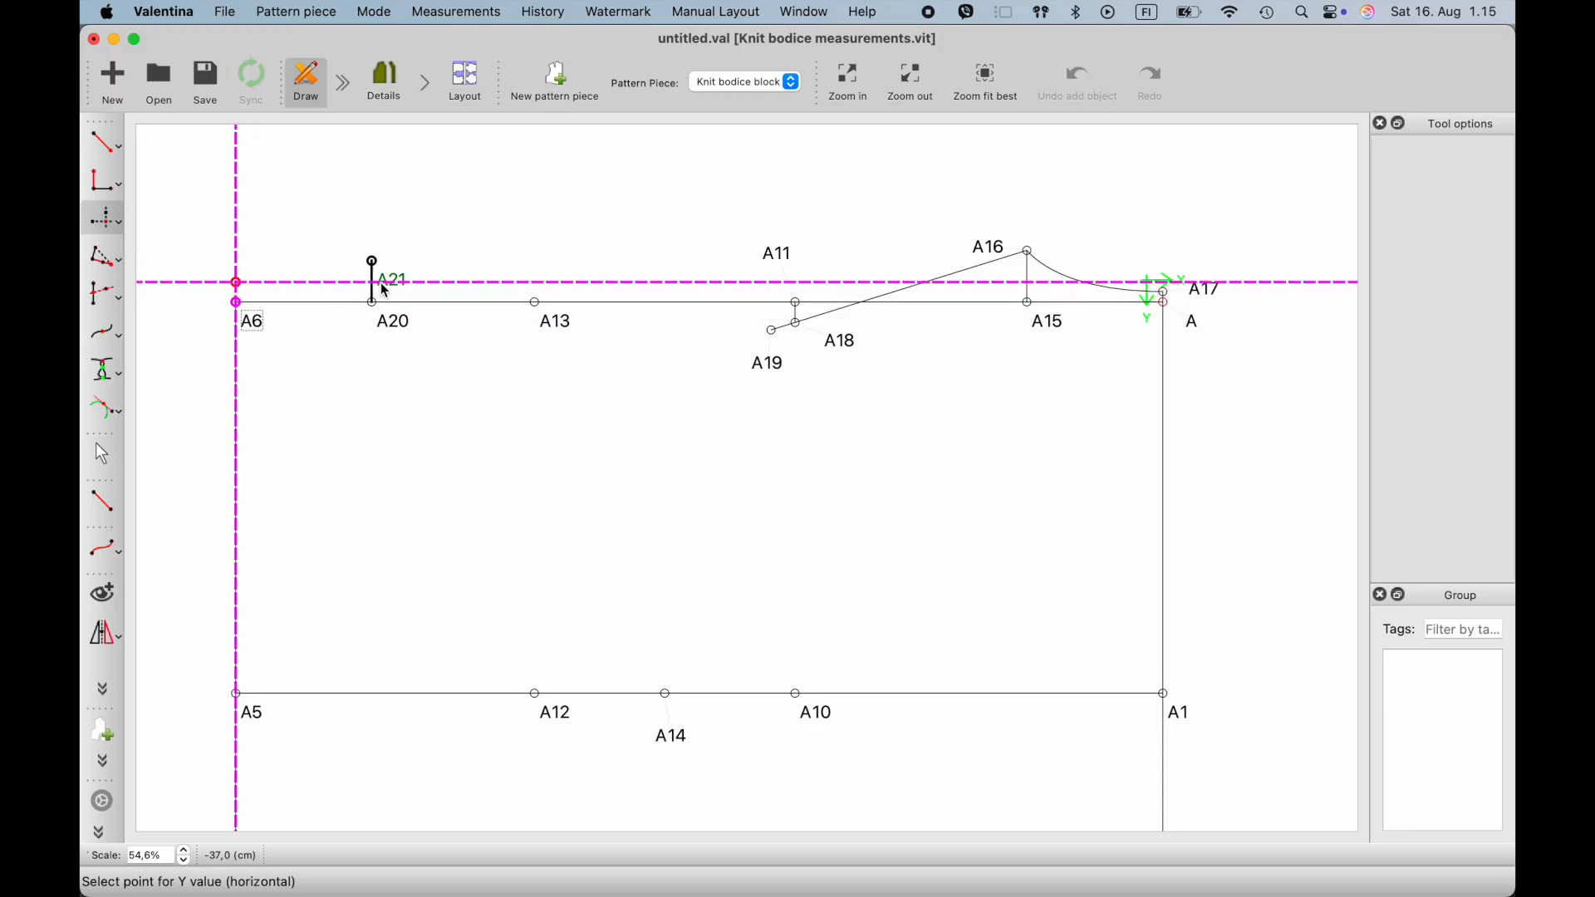
left_click(382, 287)
left_click_drag(257, 277, 189, 218)
left_click(316, 367)
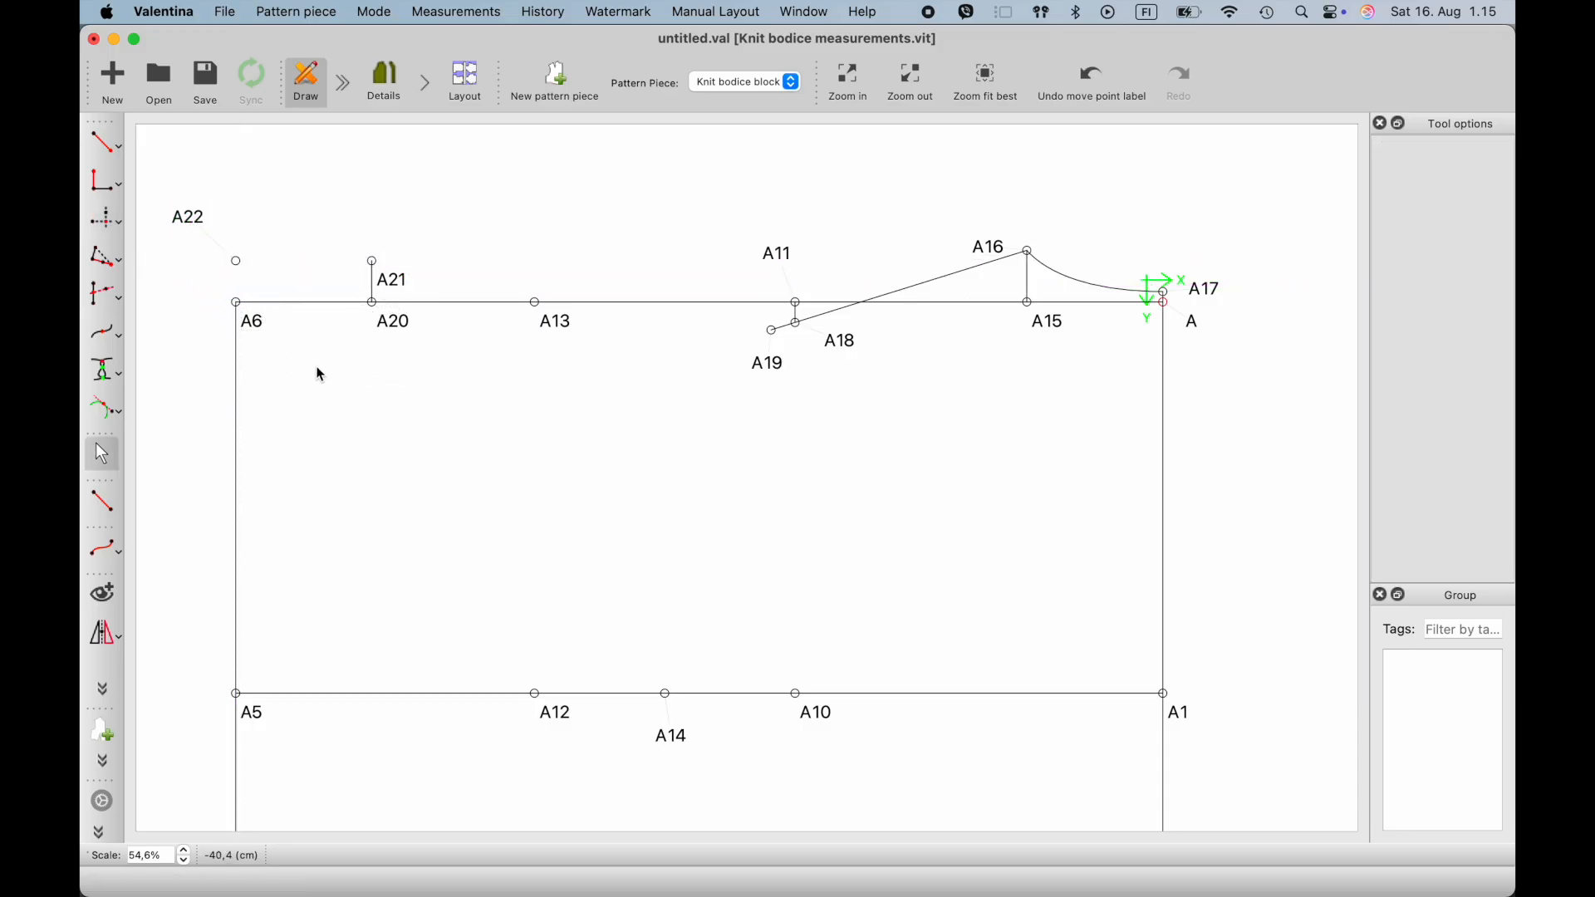
- Draw straight lines from A22 to A6 and from A22 to A21 to complete the front neckline rectangle
left_click(108, 504)
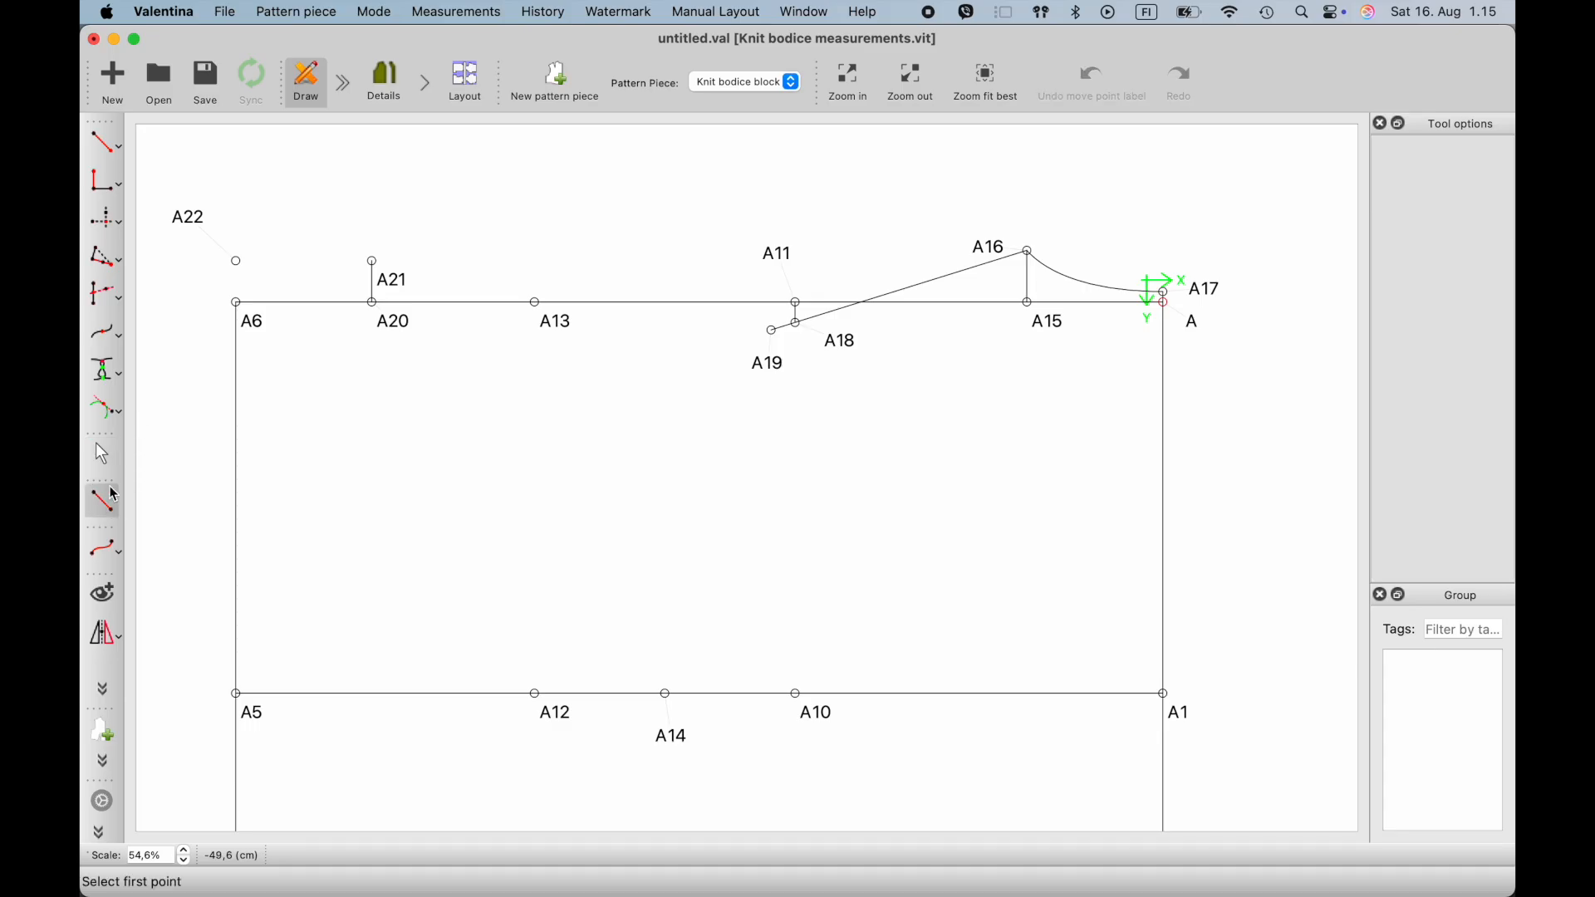
left_click(237, 263)
left_click(237, 302)
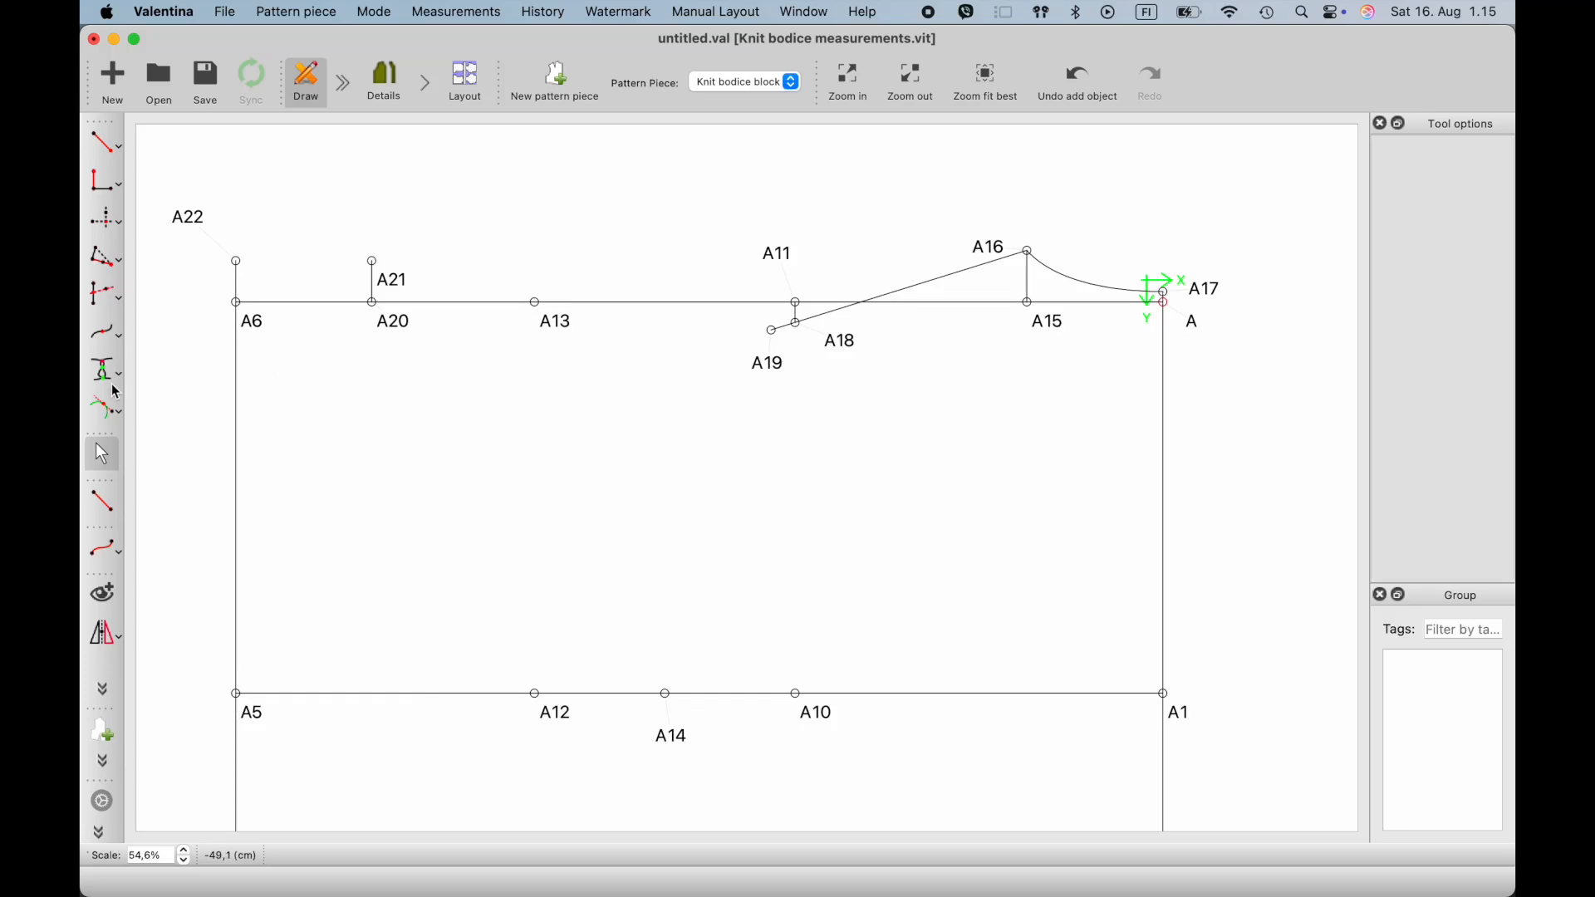
left_click(114, 507)
left_click(237, 263)
left_click(373, 262)
left_click(376, 363)
- Create a point at distance along the line from A22 towards A5, with its length set to the increment #Neckline_depth
left_click(117, 147)
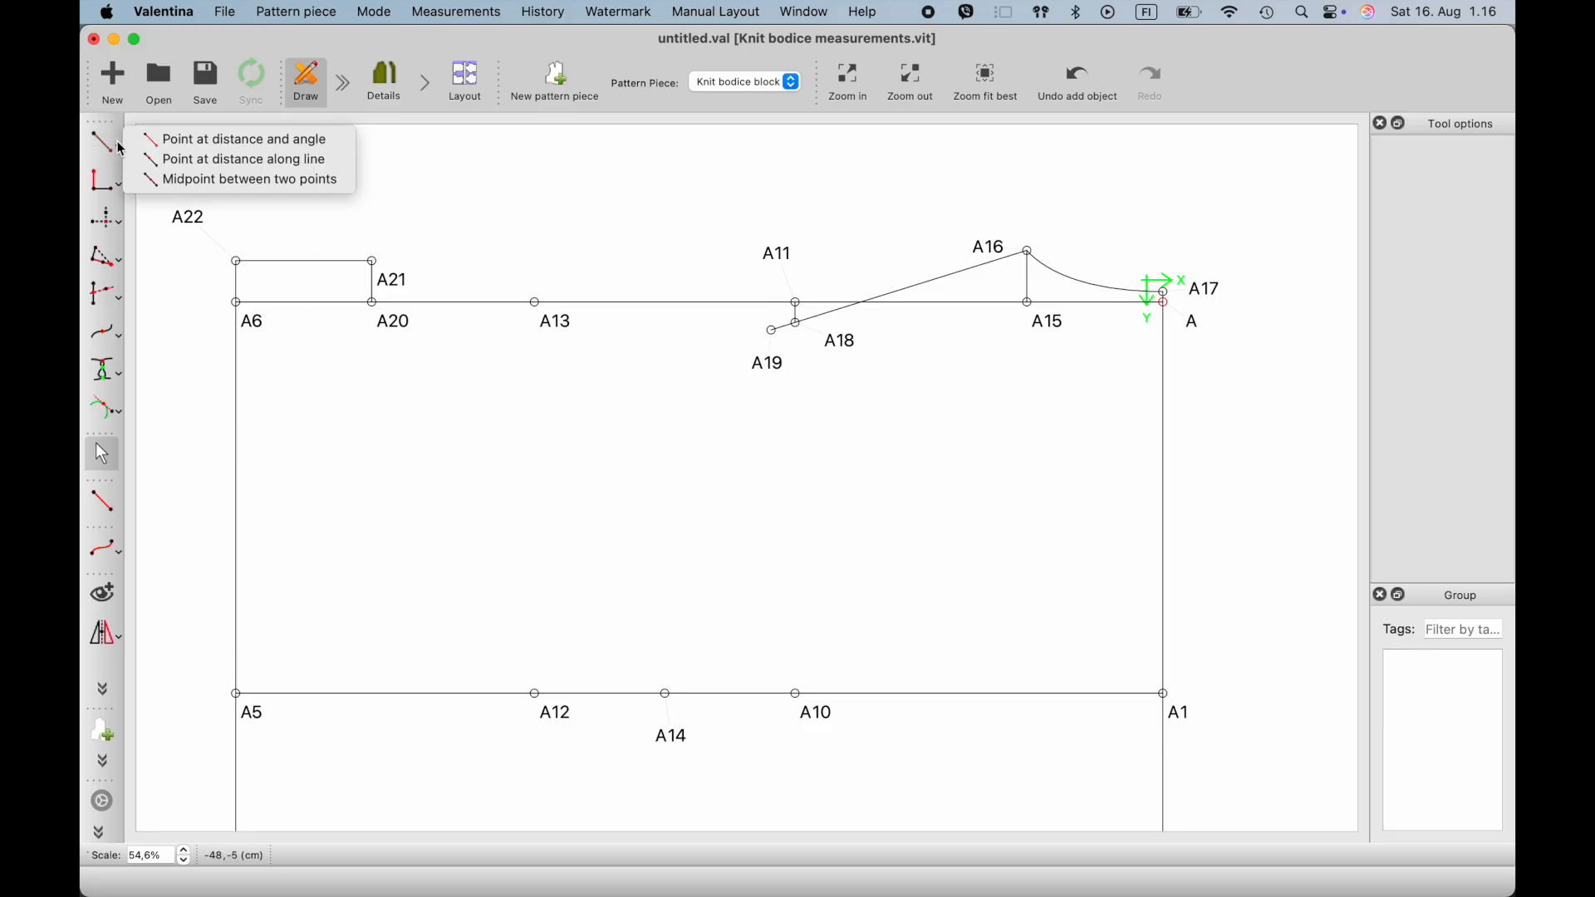
left_click(199, 209)
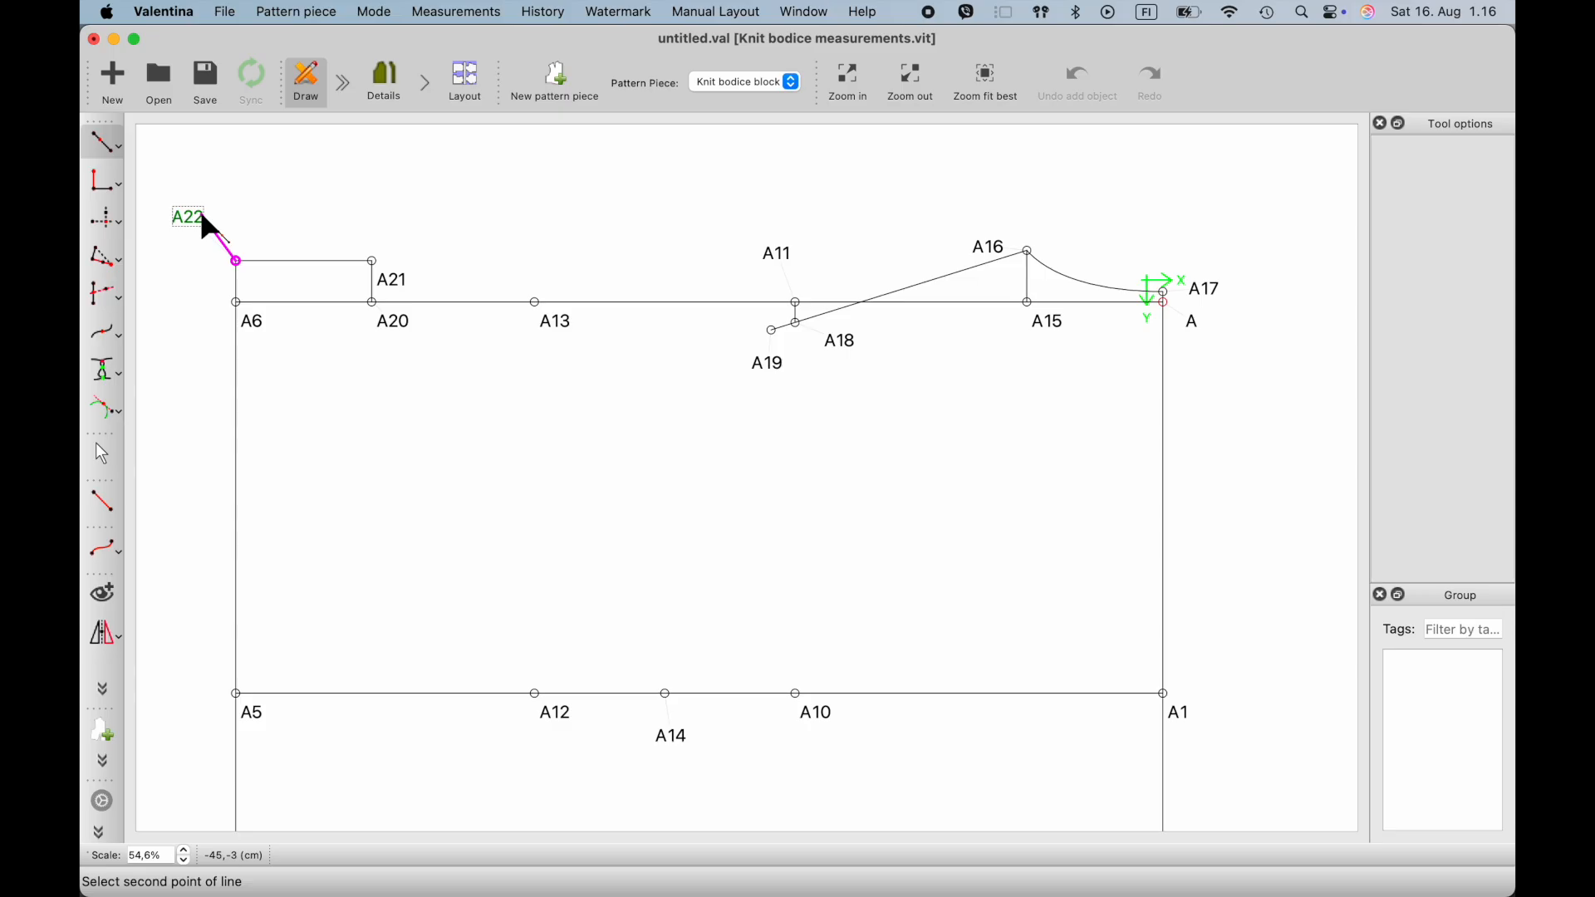
left_click(248, 701)
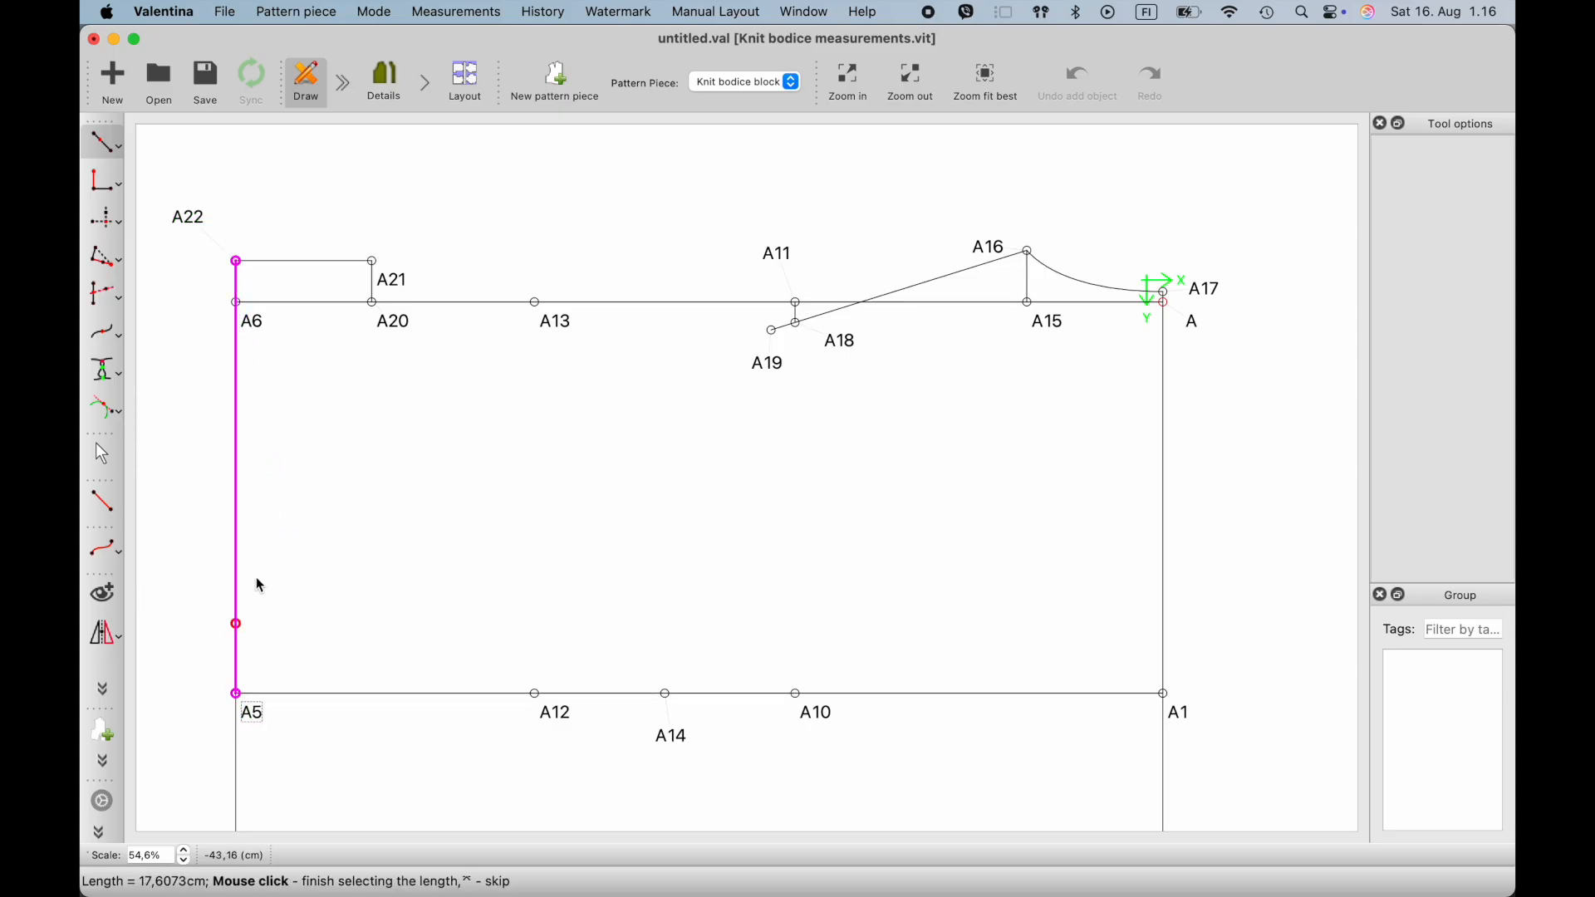
left_click(252, 445)
left_click(823, 340)
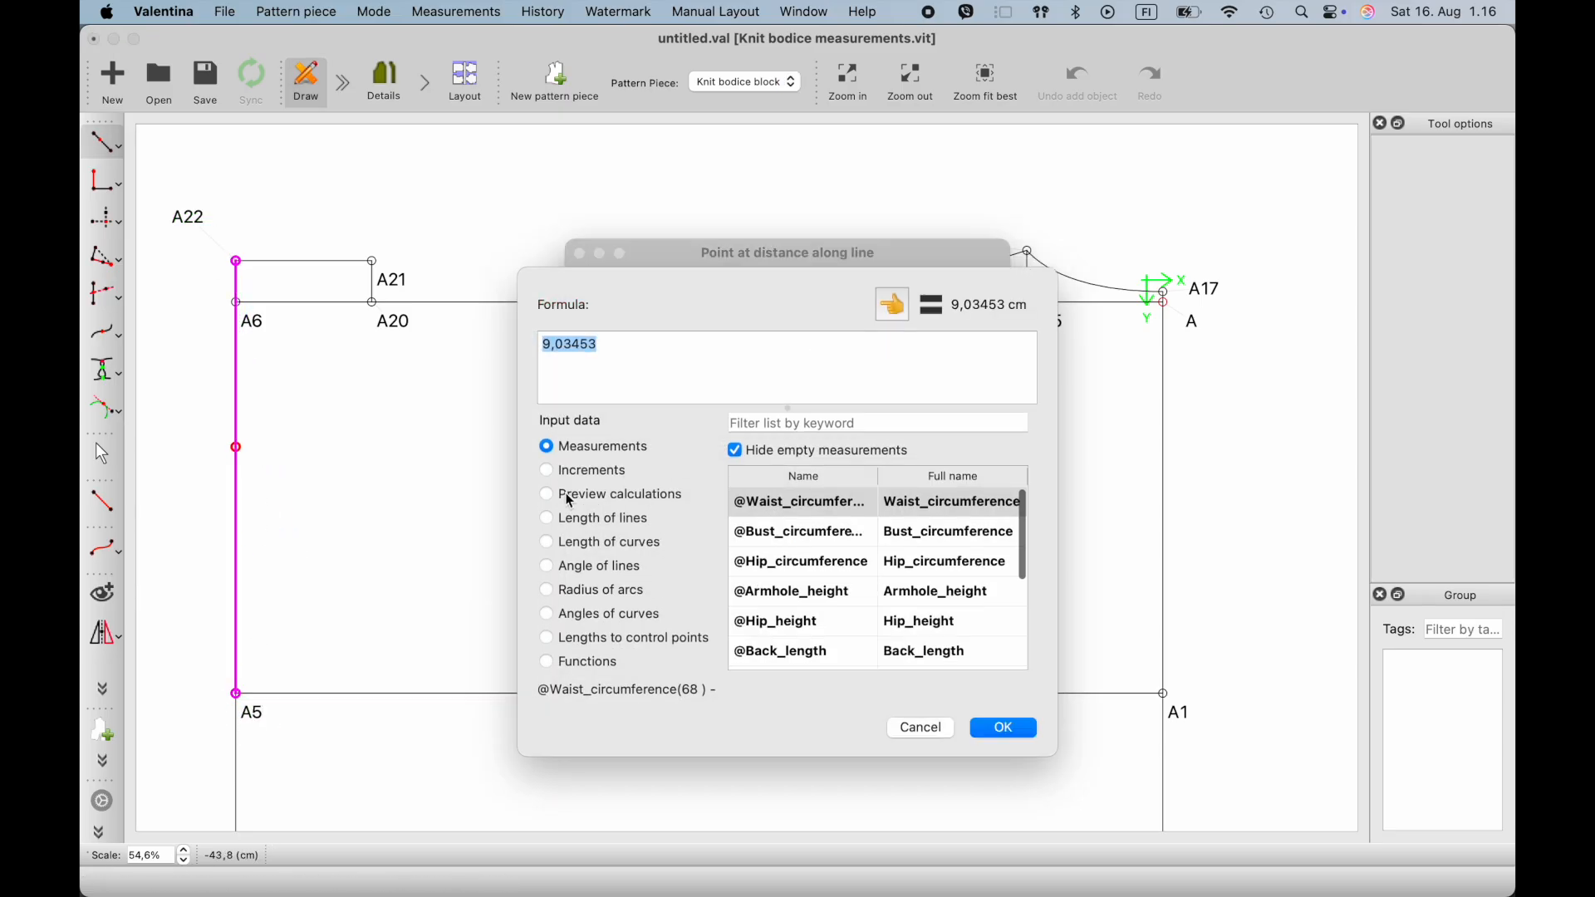
left_click(547, 472)
left_click(794, 426)
type("ne")
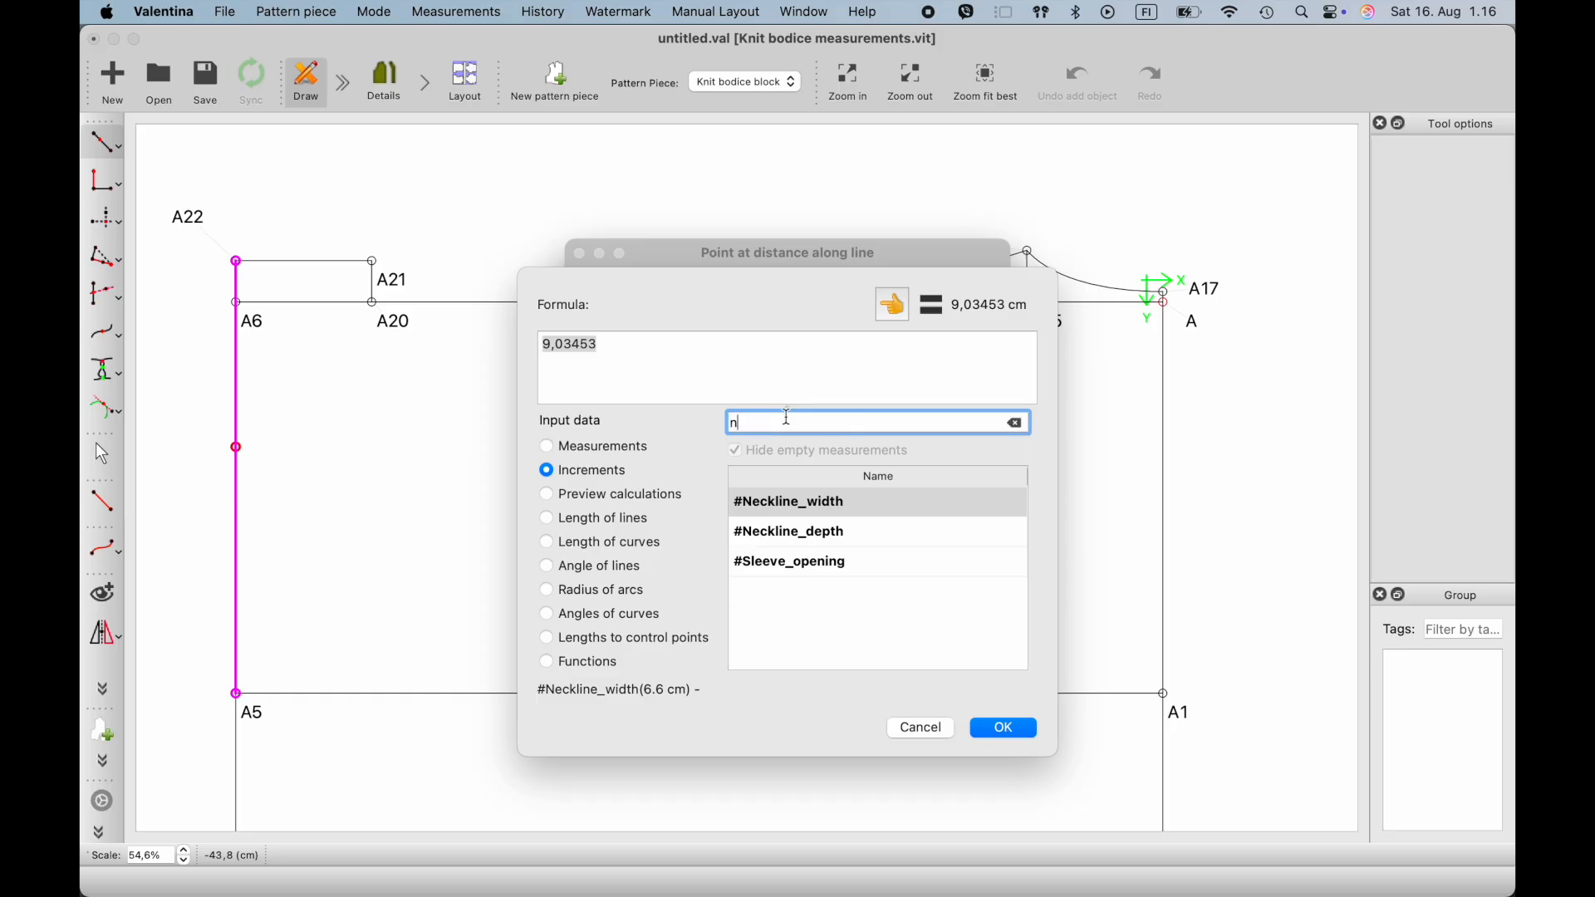
left_click(865, 537)
double_click(865, 534)
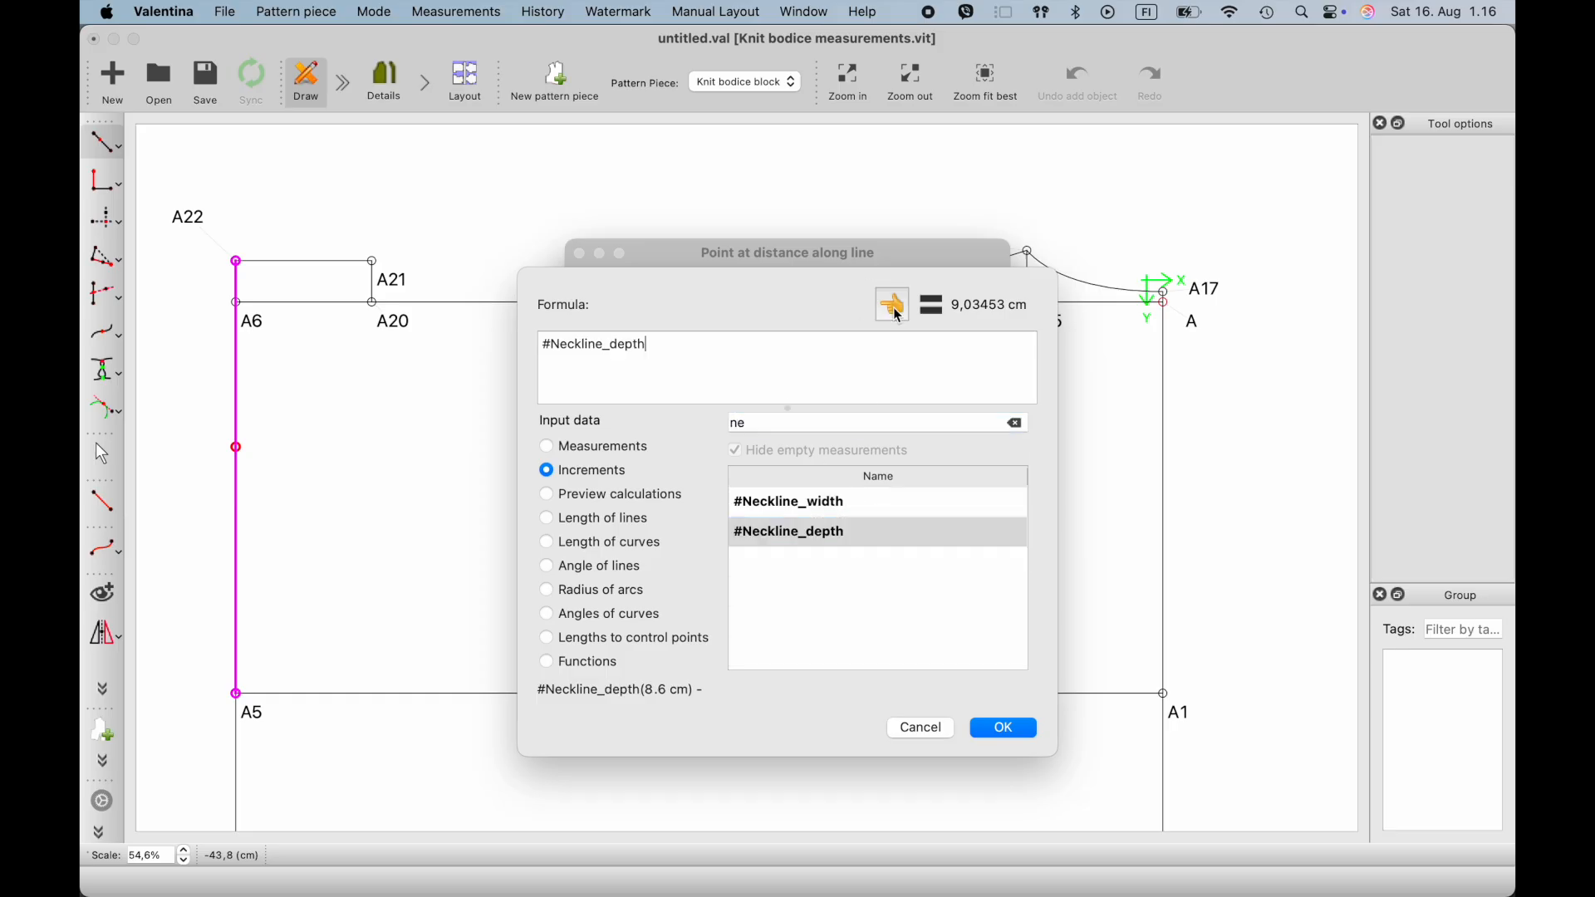
left_click(1006, 732)
left_click(955, 627)
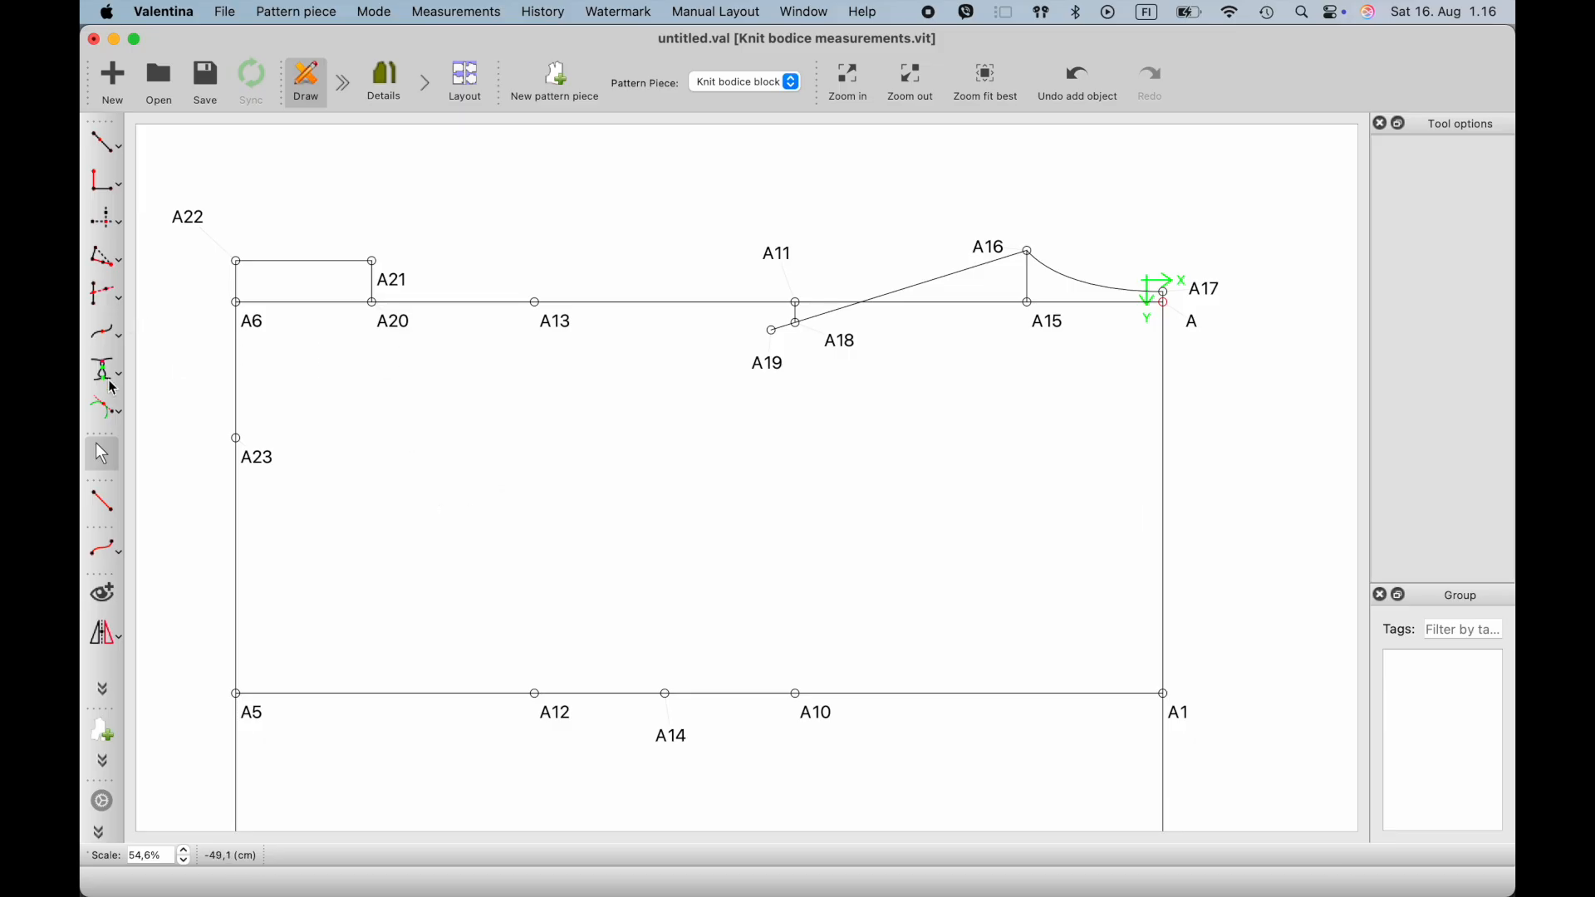
- Draw a simple curve from A23 to A21 and round it with a horizontal handle about 3.8 cm long and a vertical handle about 4 cm long
left_click(103, 548)
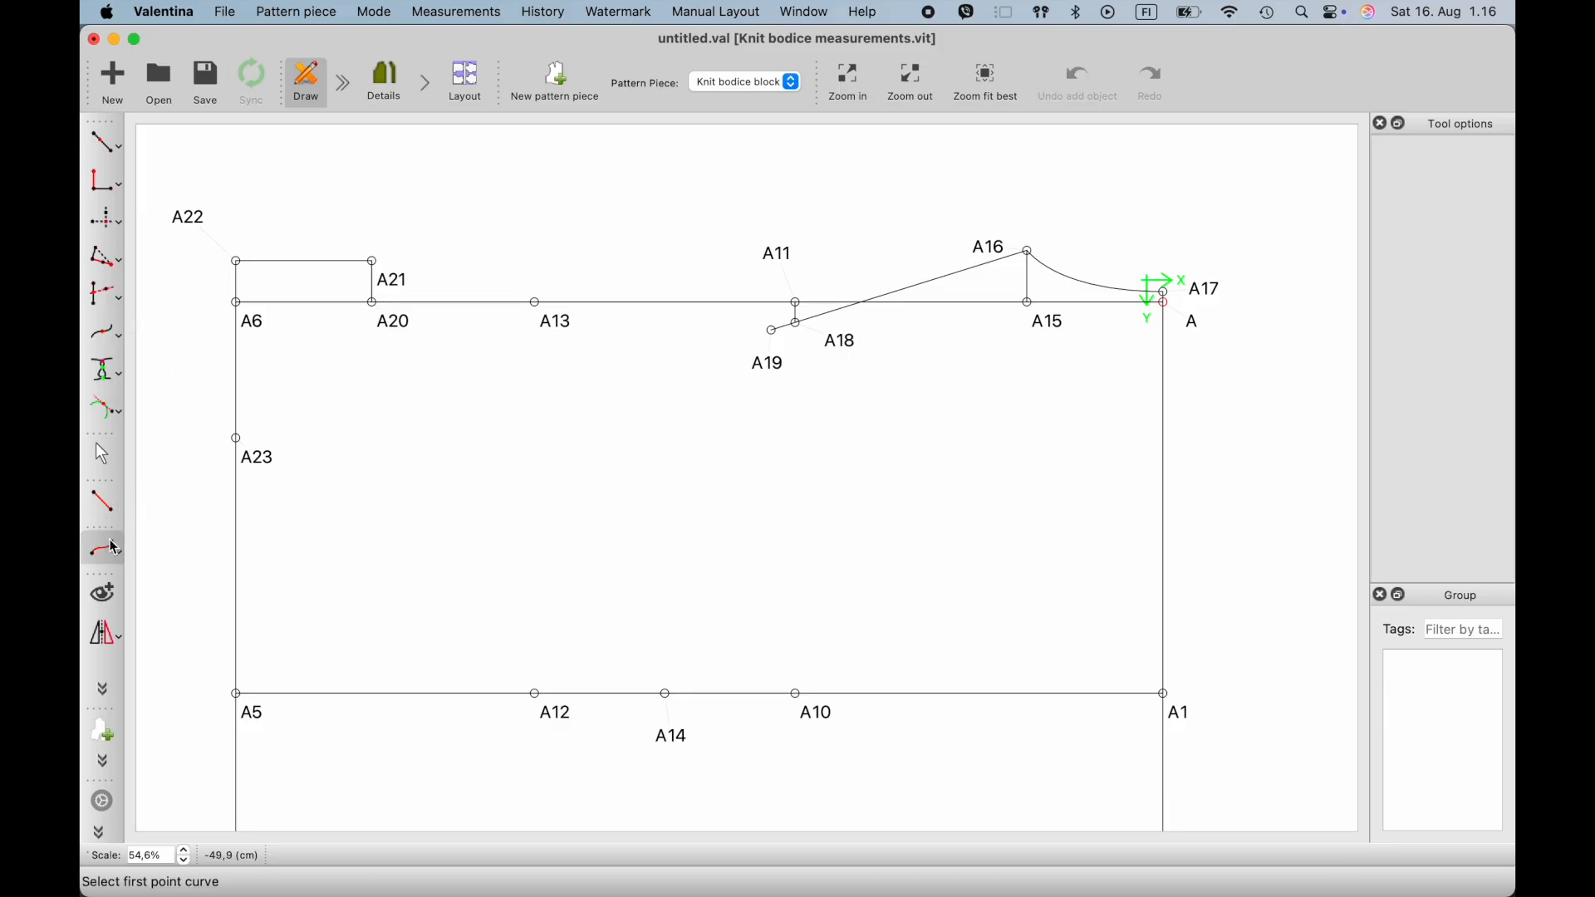
left_click(237, 438)
left_click(374, 263)
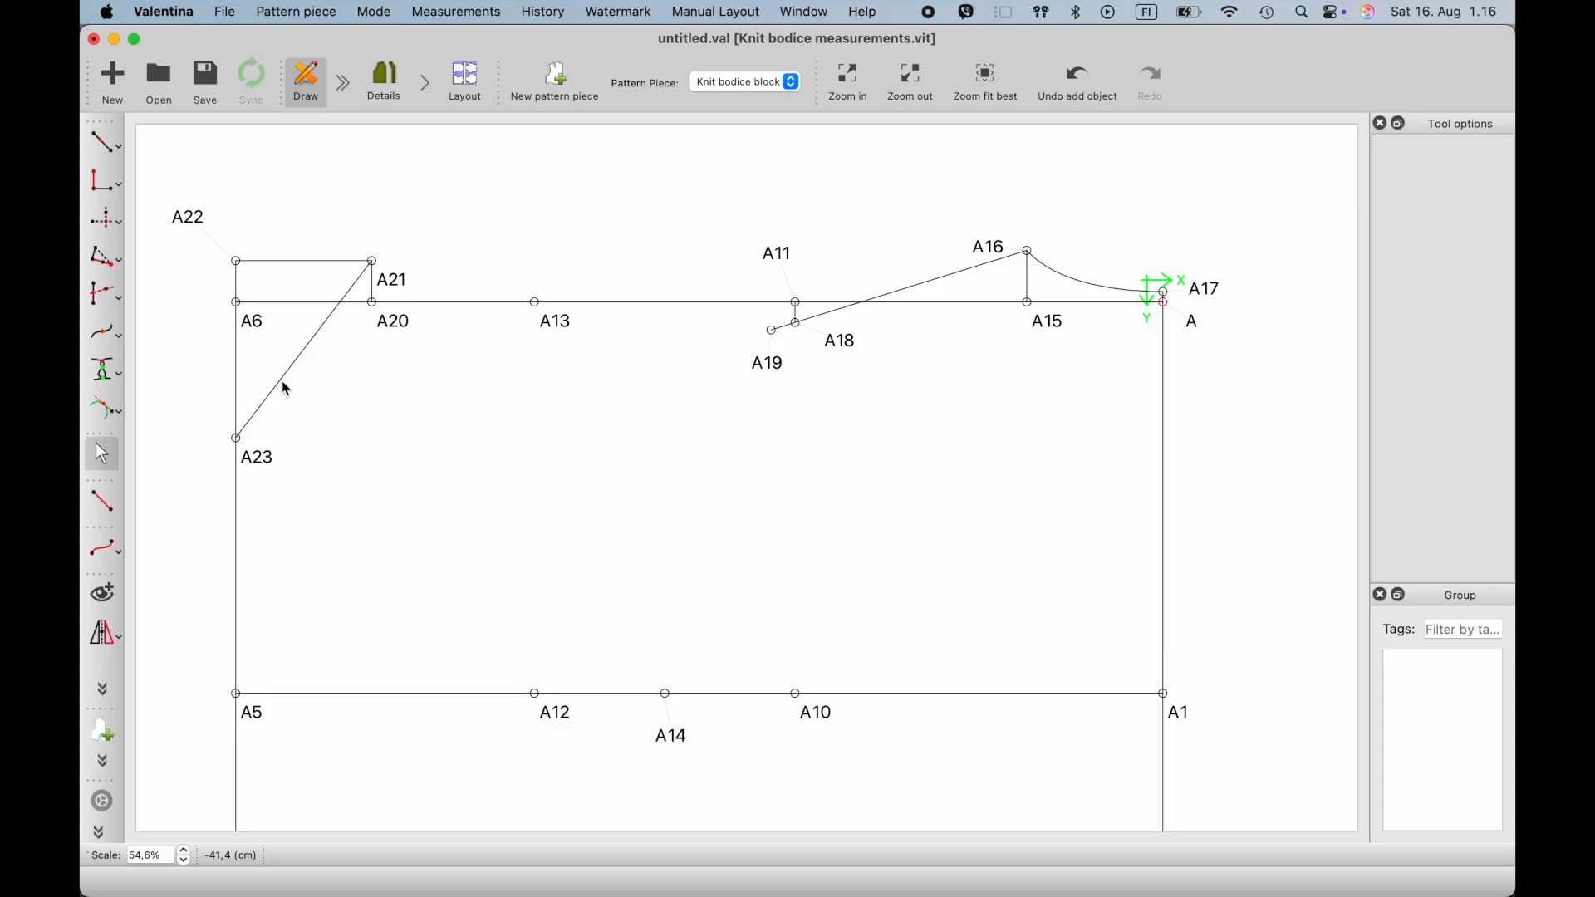
scroll(283, 385, "up", 3, "ctrl")
left_click_drag(254, 425, 346, 491)
left_click_drag(426, 217, 430, 322)
left_click(442, 404)
- Lengthen the front neckline curve's horizontal control handle at A23 to make the curve fuller
scroll(442, 407, "down", 8)
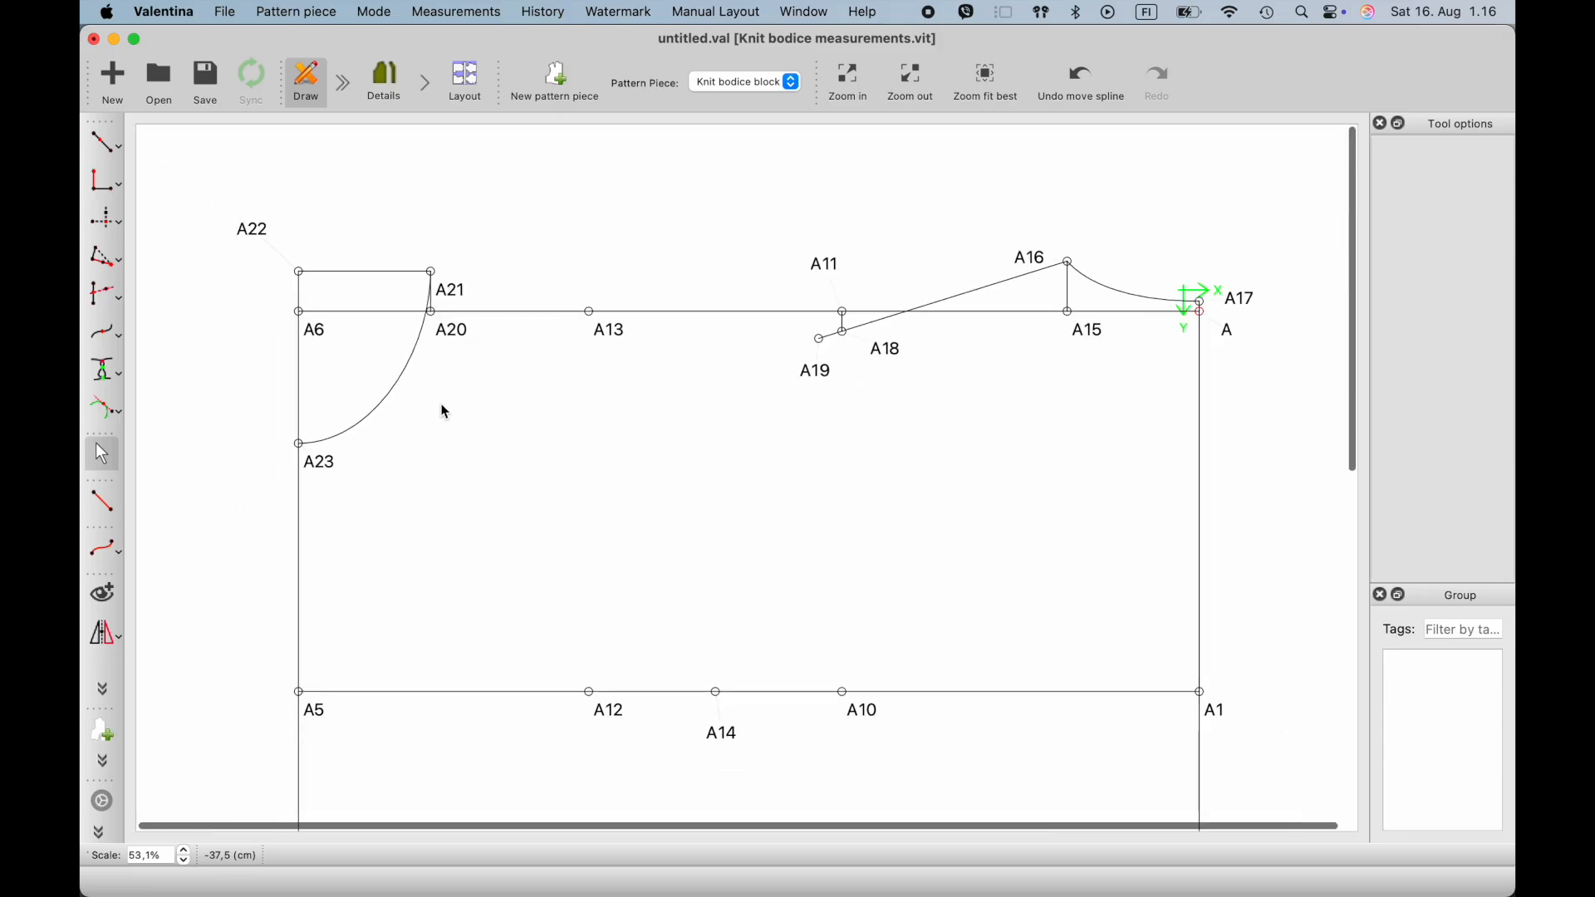
scroll(445, 410, "up", 4)
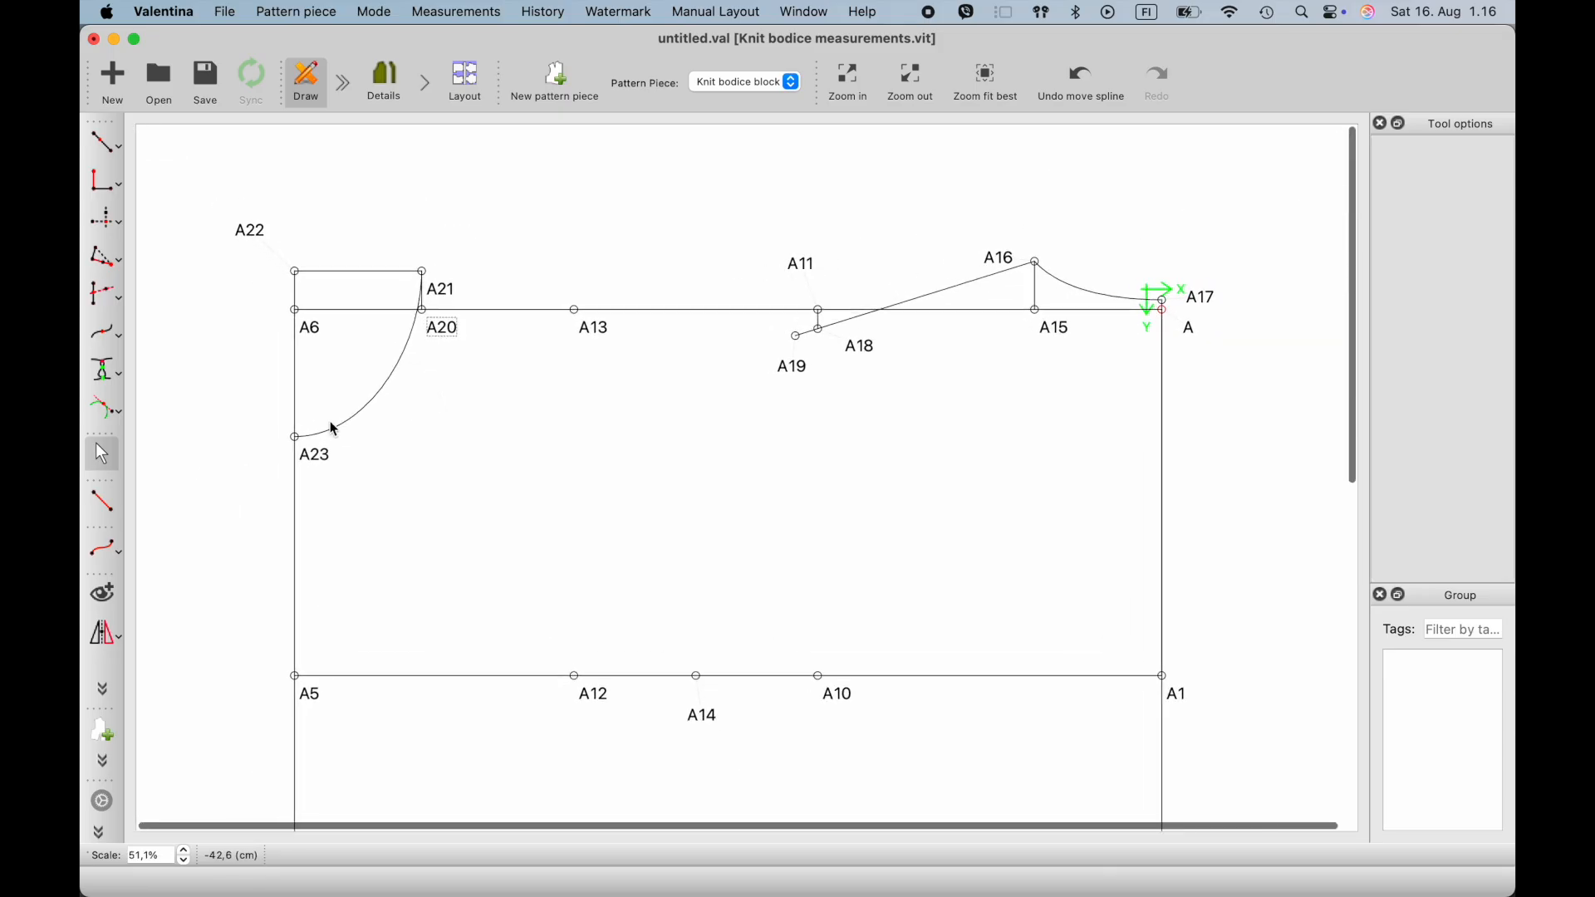
left_click(334, 427)
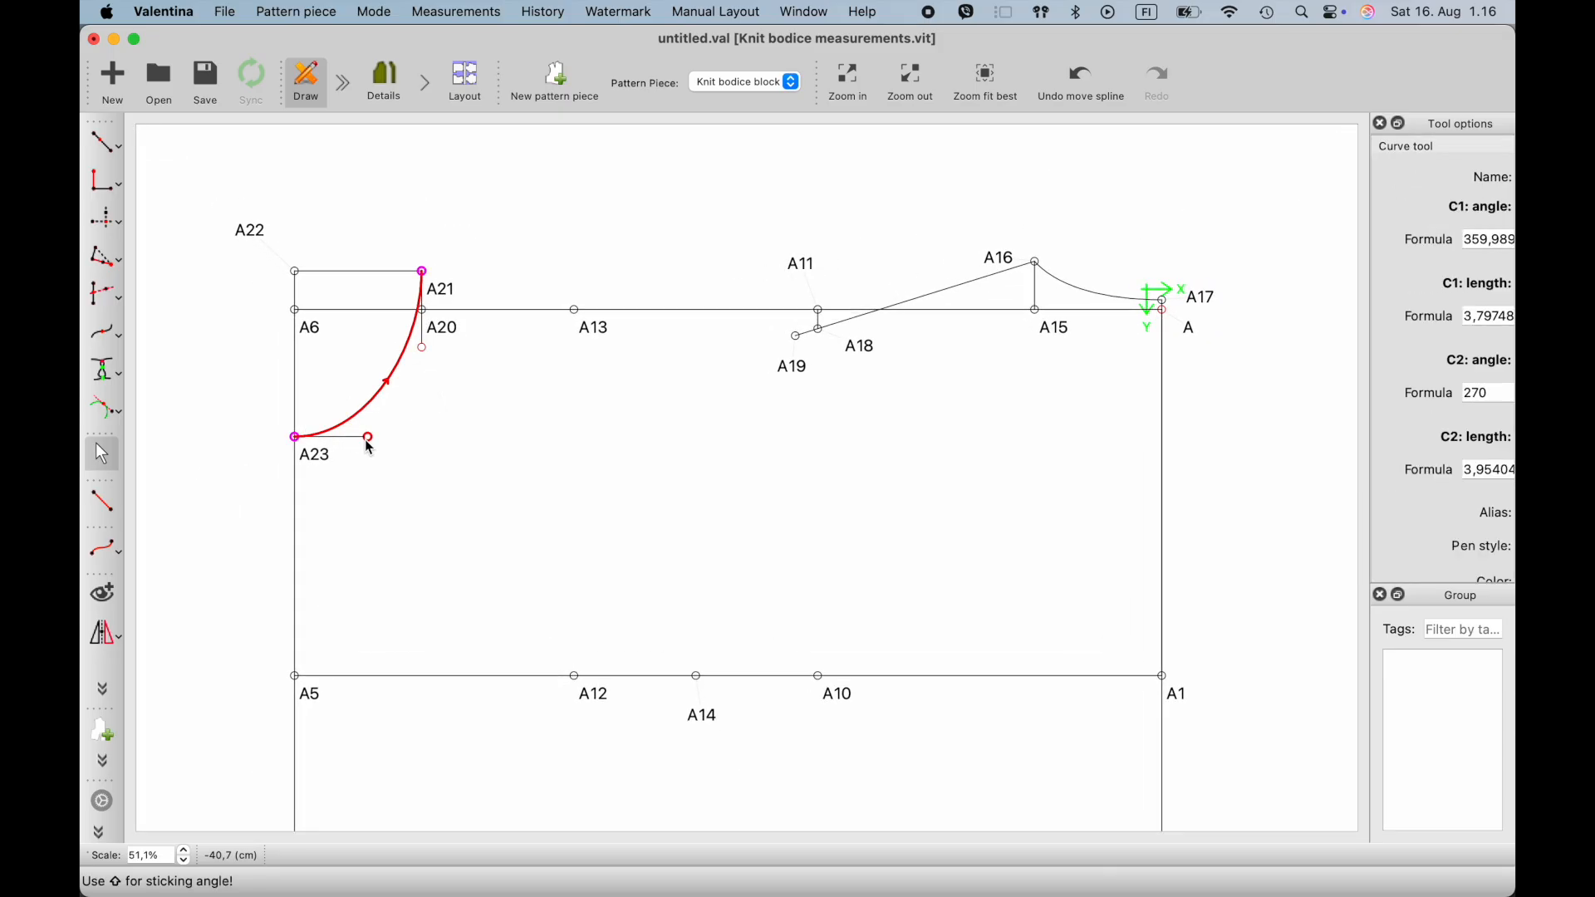
left_click_drag(368, 439, 396, 440)
left_click(419, 462)
scroll(419, 462, "down", 2)
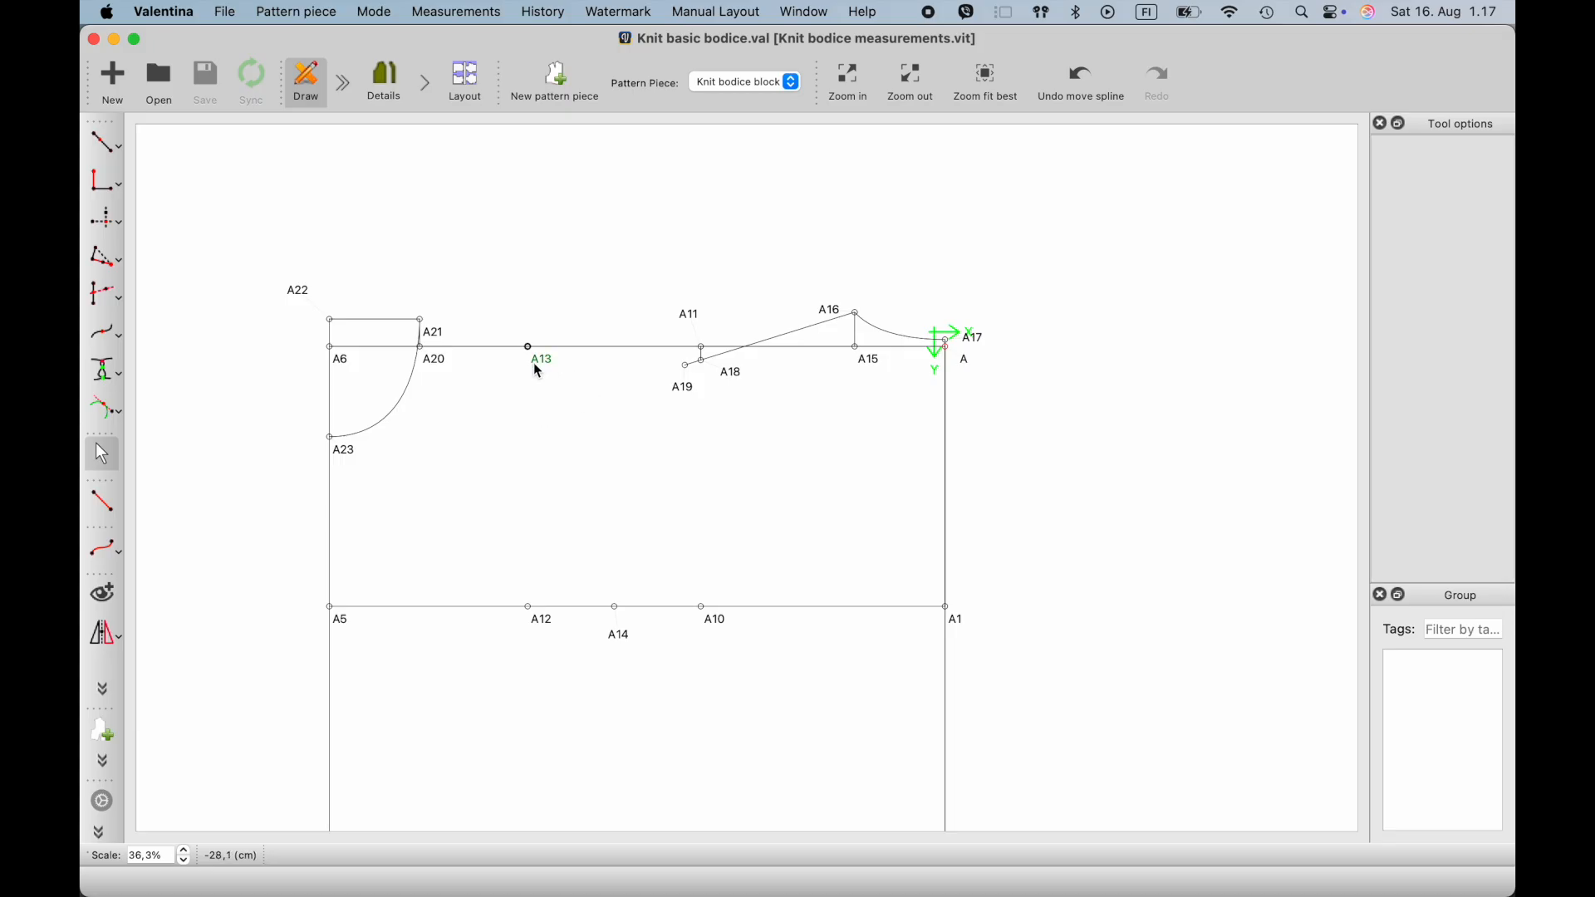
- Place a point at distance and angle straight below A13, with a length of 4,5 cm and an angle of 270°
left_click(106, 143)
left_click(191, 139)
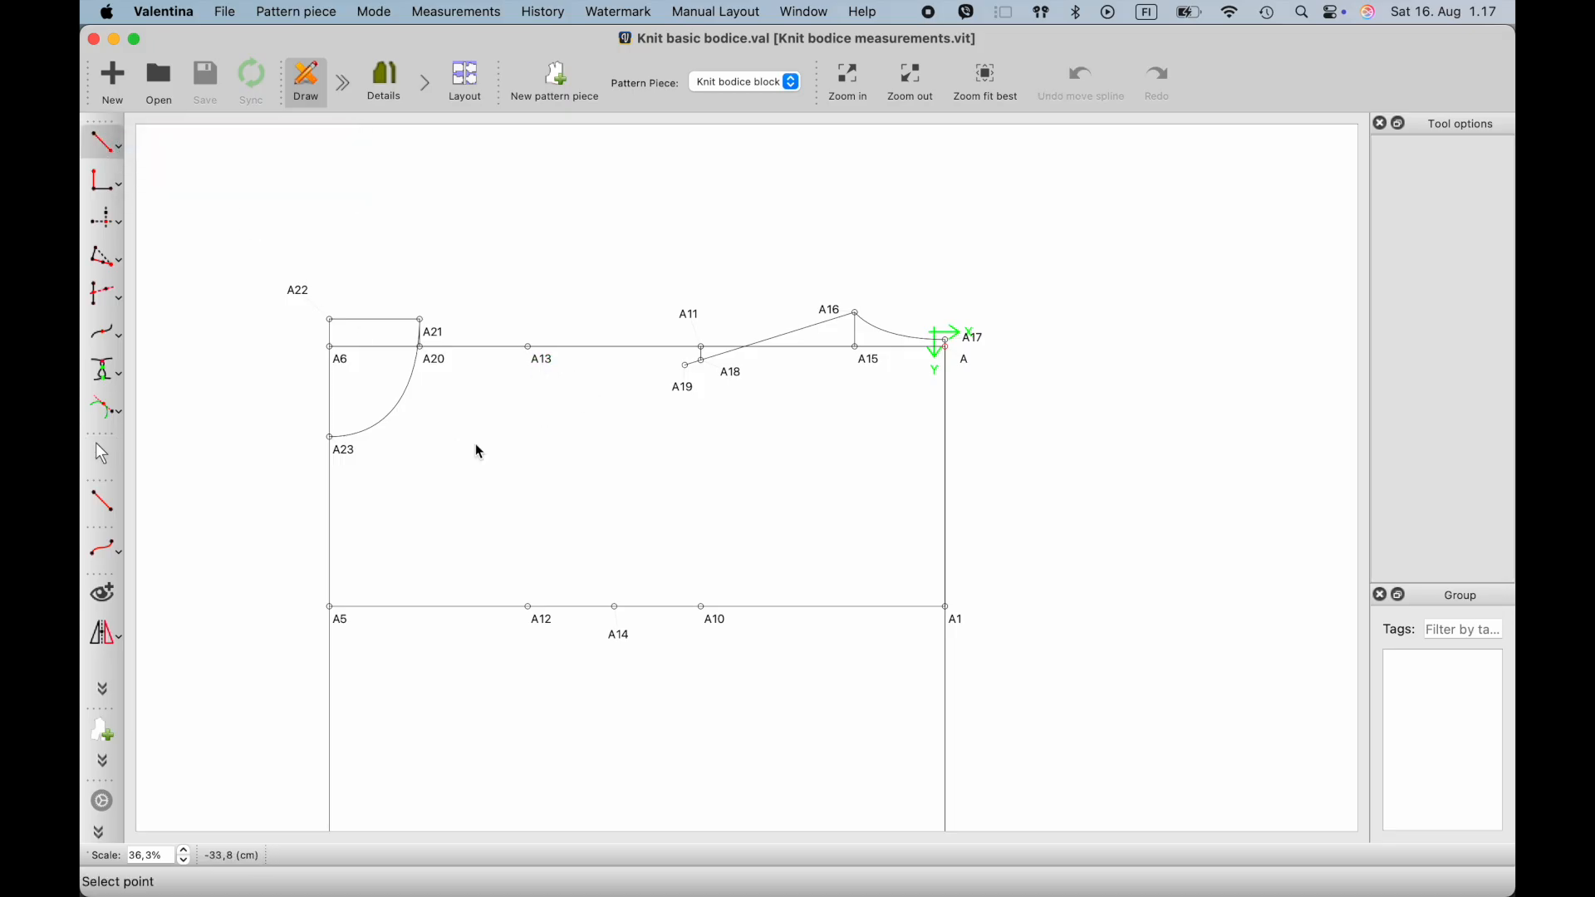
scroll(475, 442, "up", 2)
scroll(476, 439, "up", 1)
left_click(555, 301)
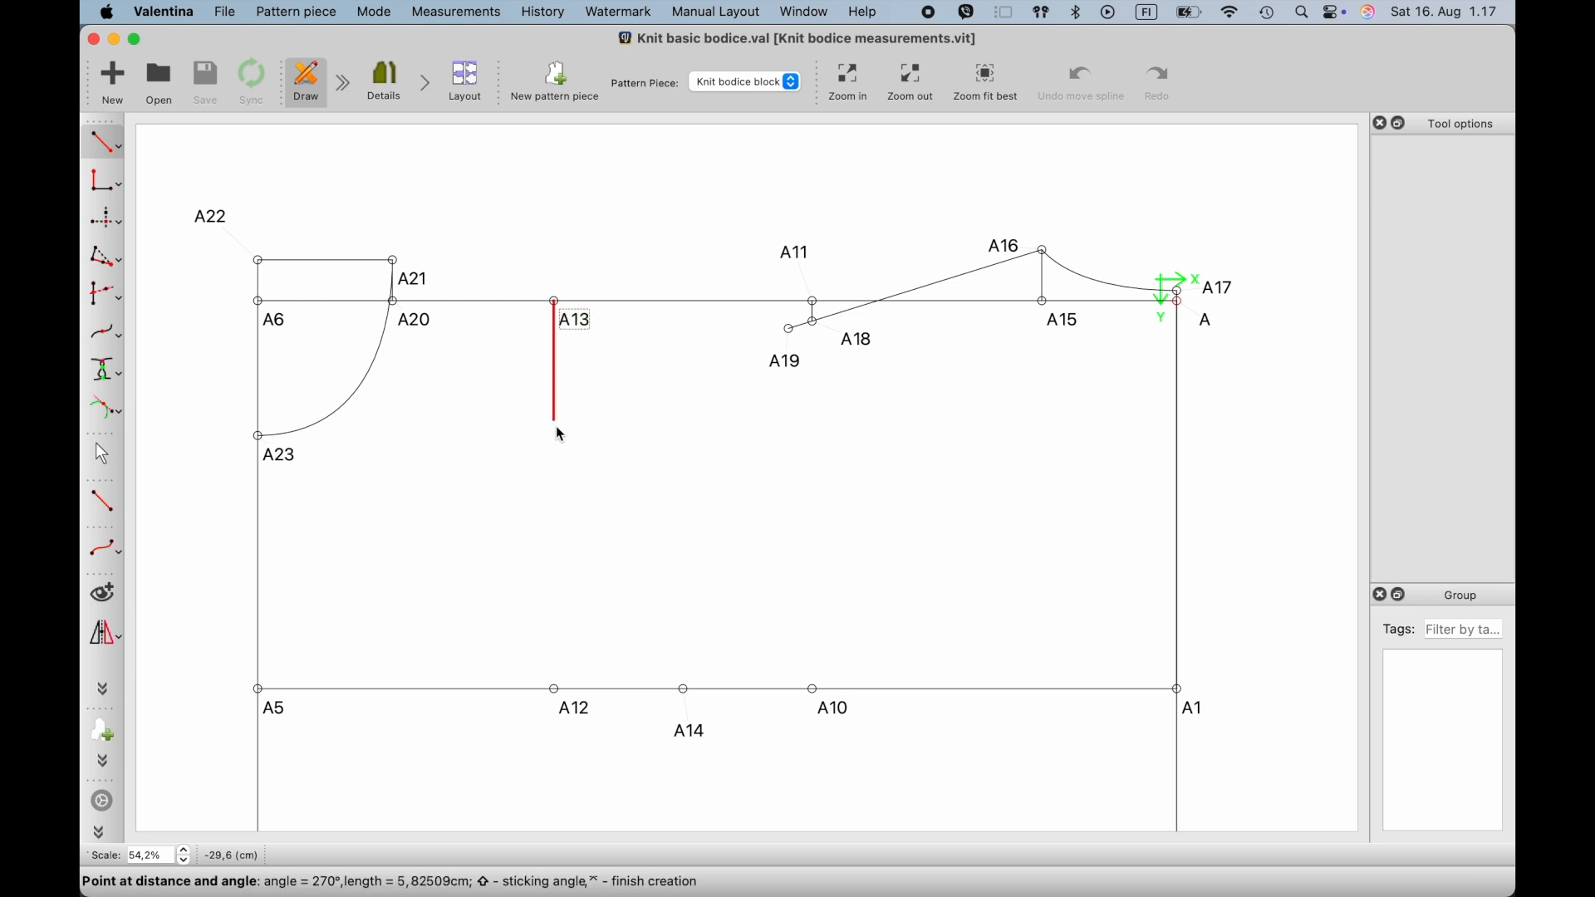
left_click(559, 435)
double_click(755, 356)
type("4,5")
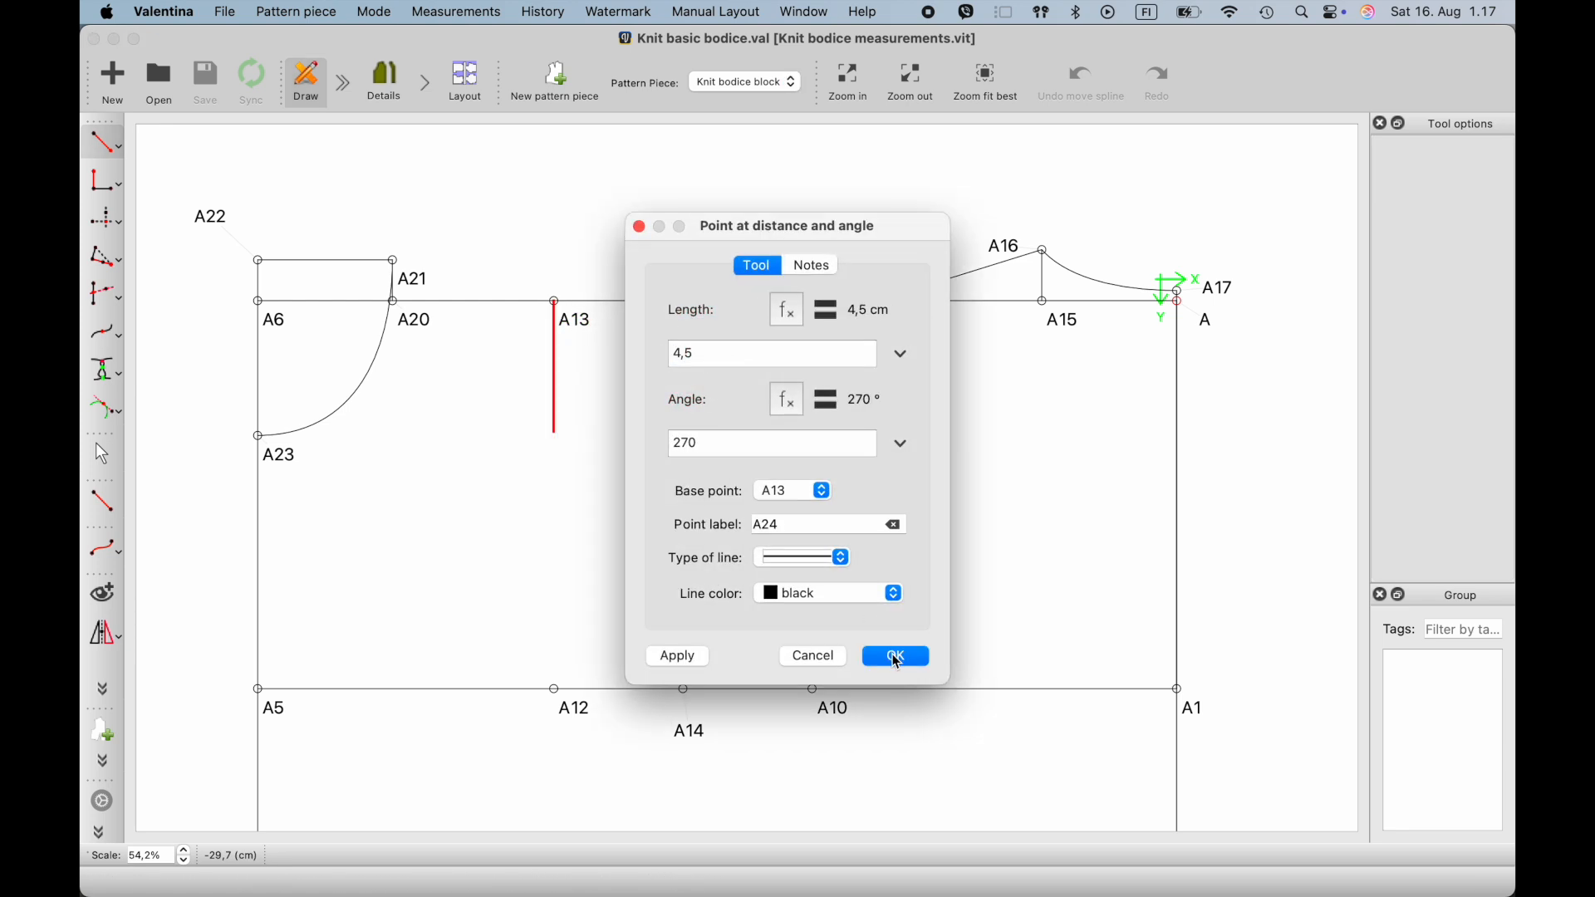
left_click(897, 658)
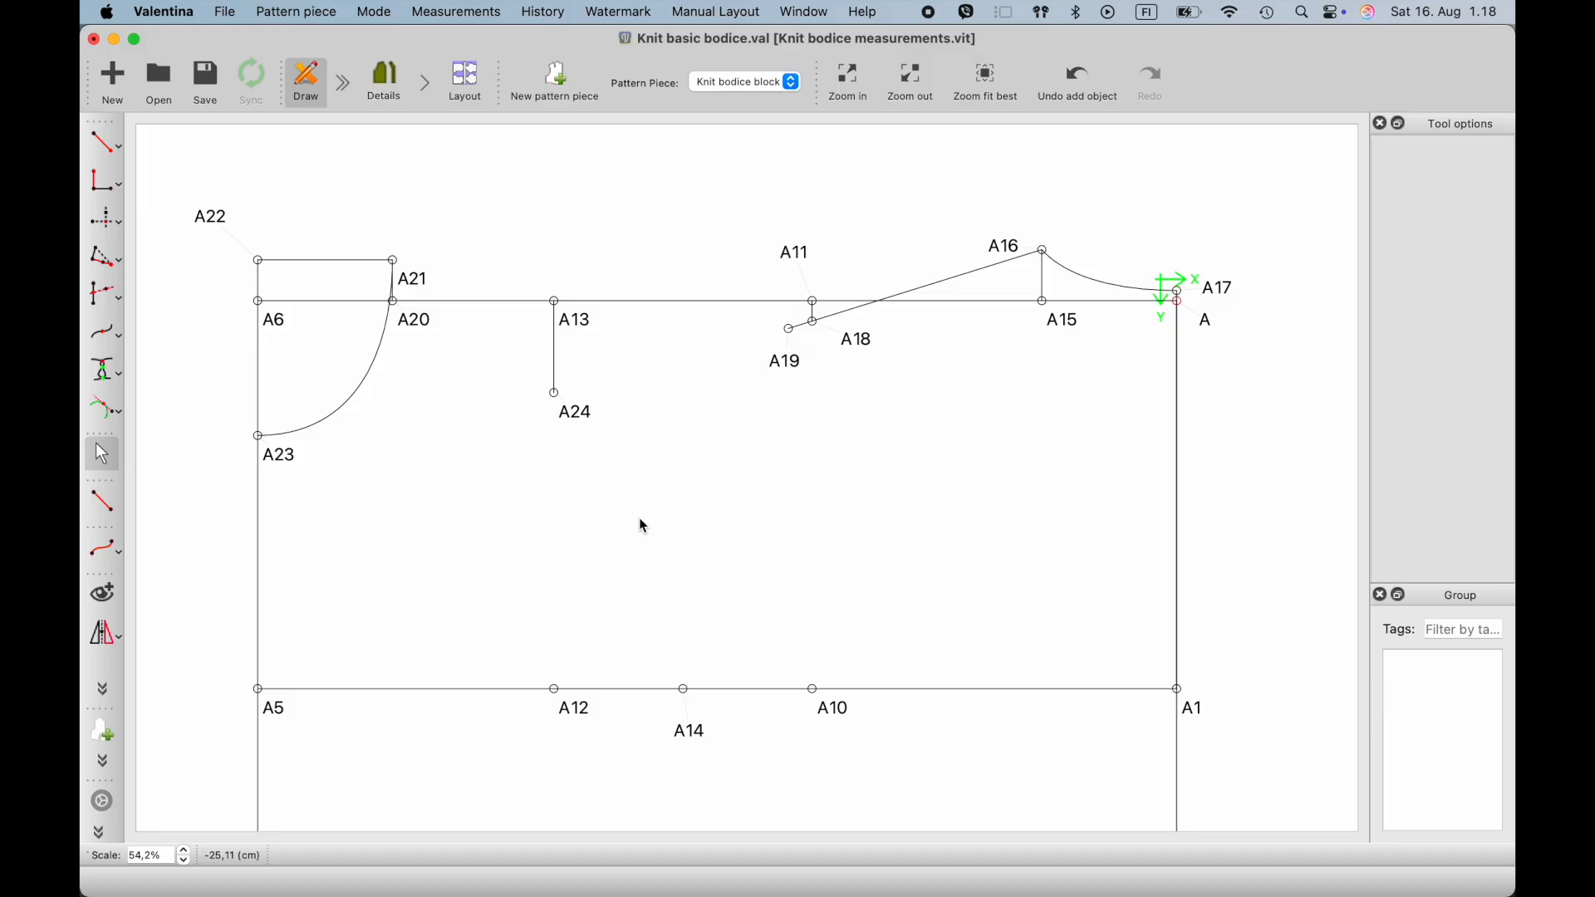
- Sketch an arc centred on A21 that passes near A24, from about 306° to about 339°
left_click(118, 550)
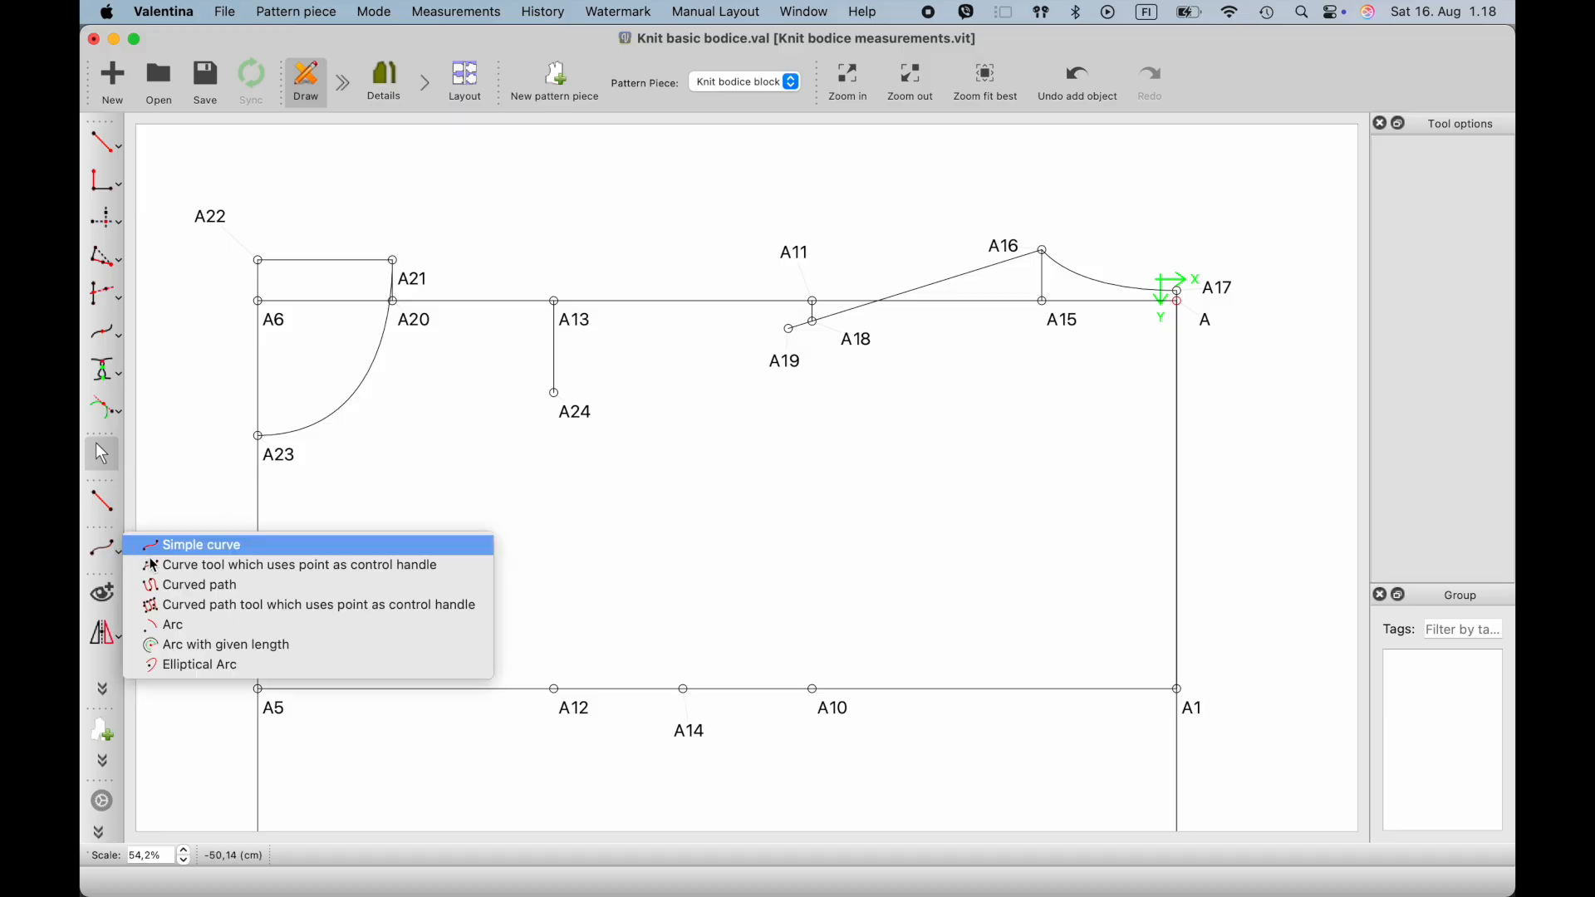
left_click(166, 626)
left_click(412, 279)
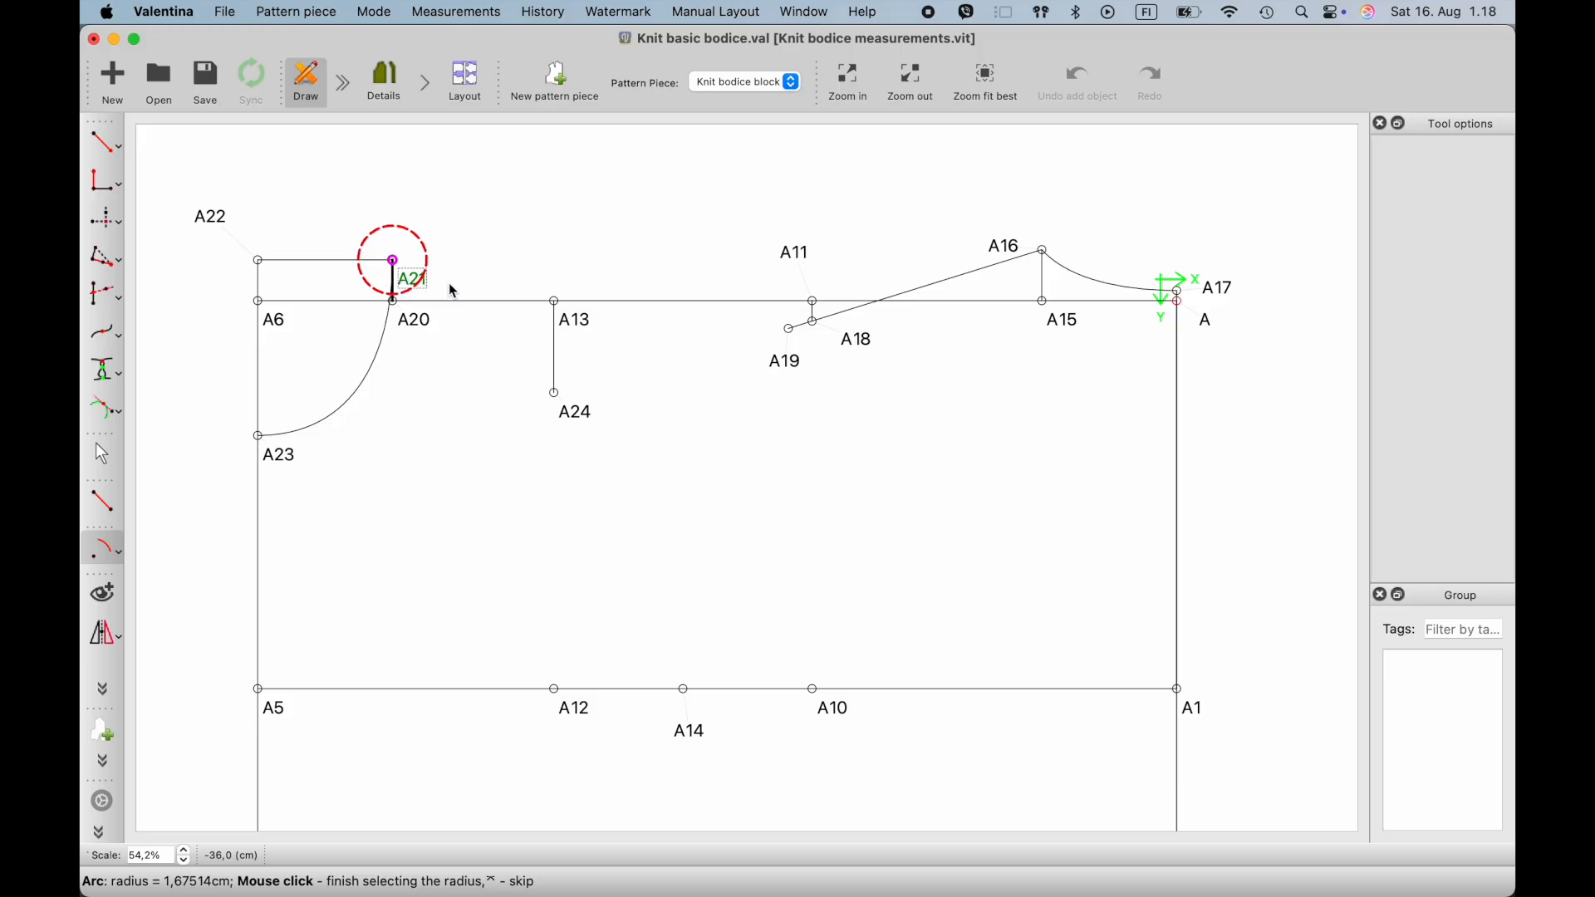
left_click(534, 449)
left_click(623, 347)
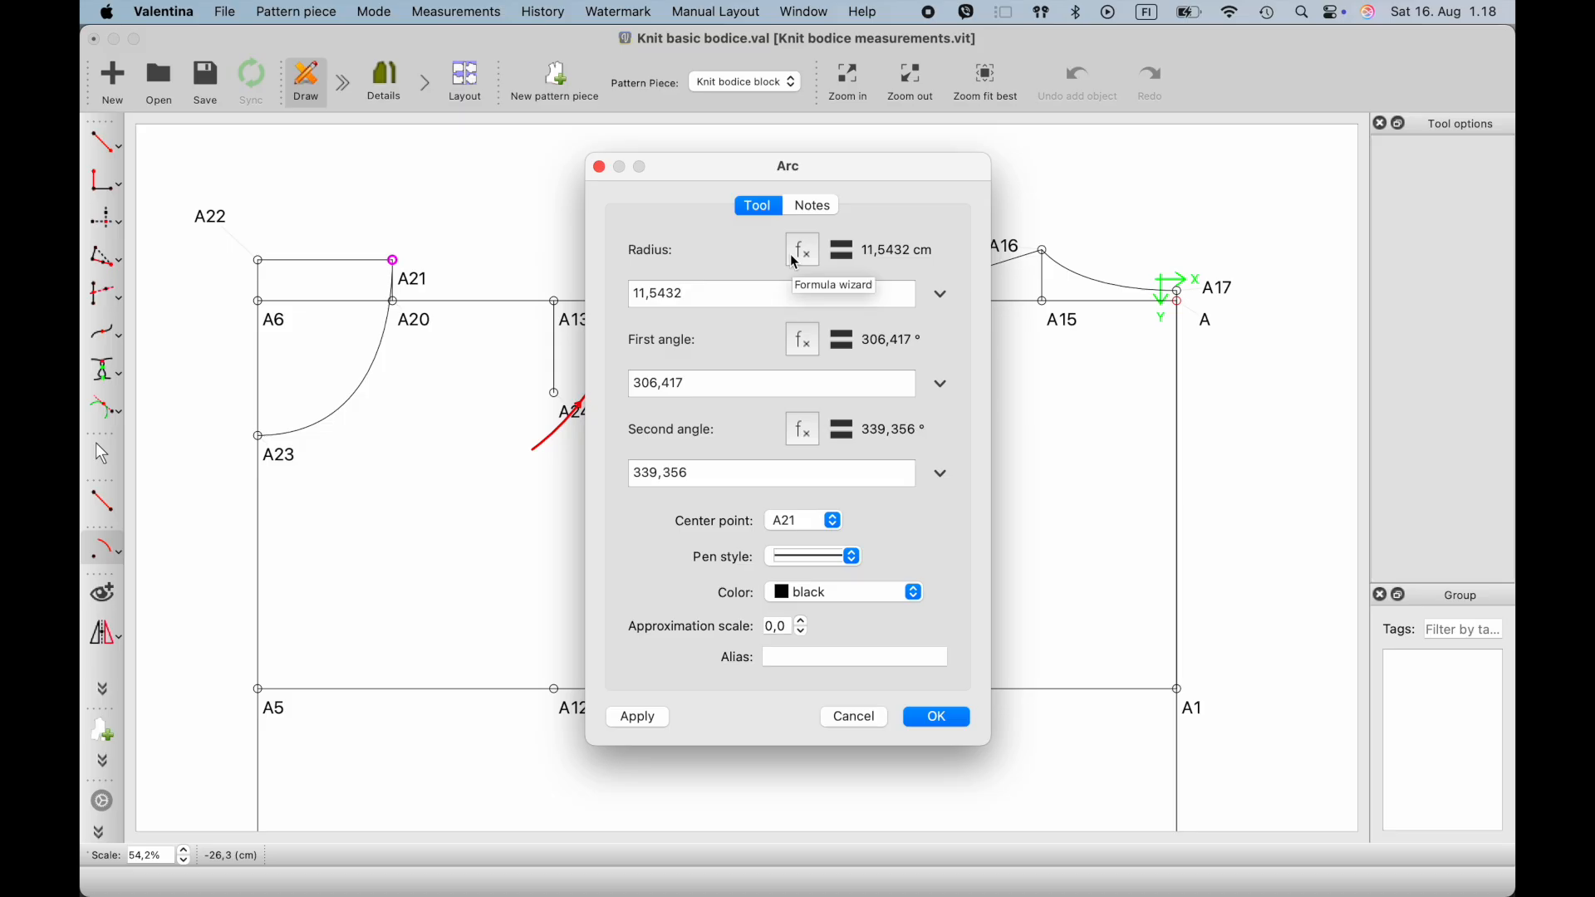
left_click(816, 264)
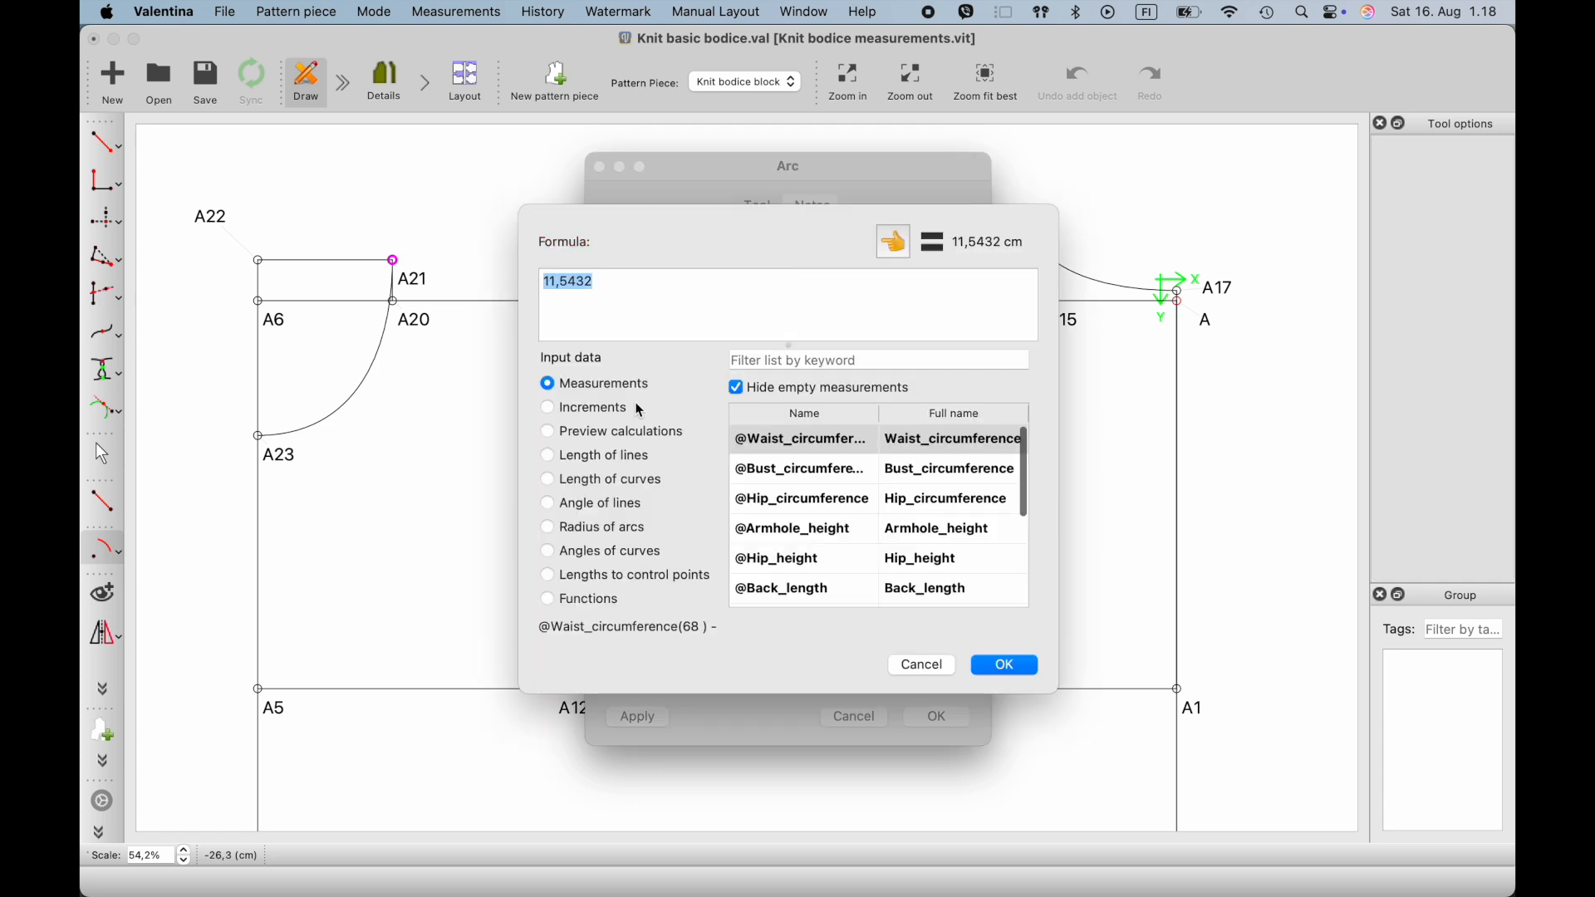
left_click(762, 366)
type("sho")
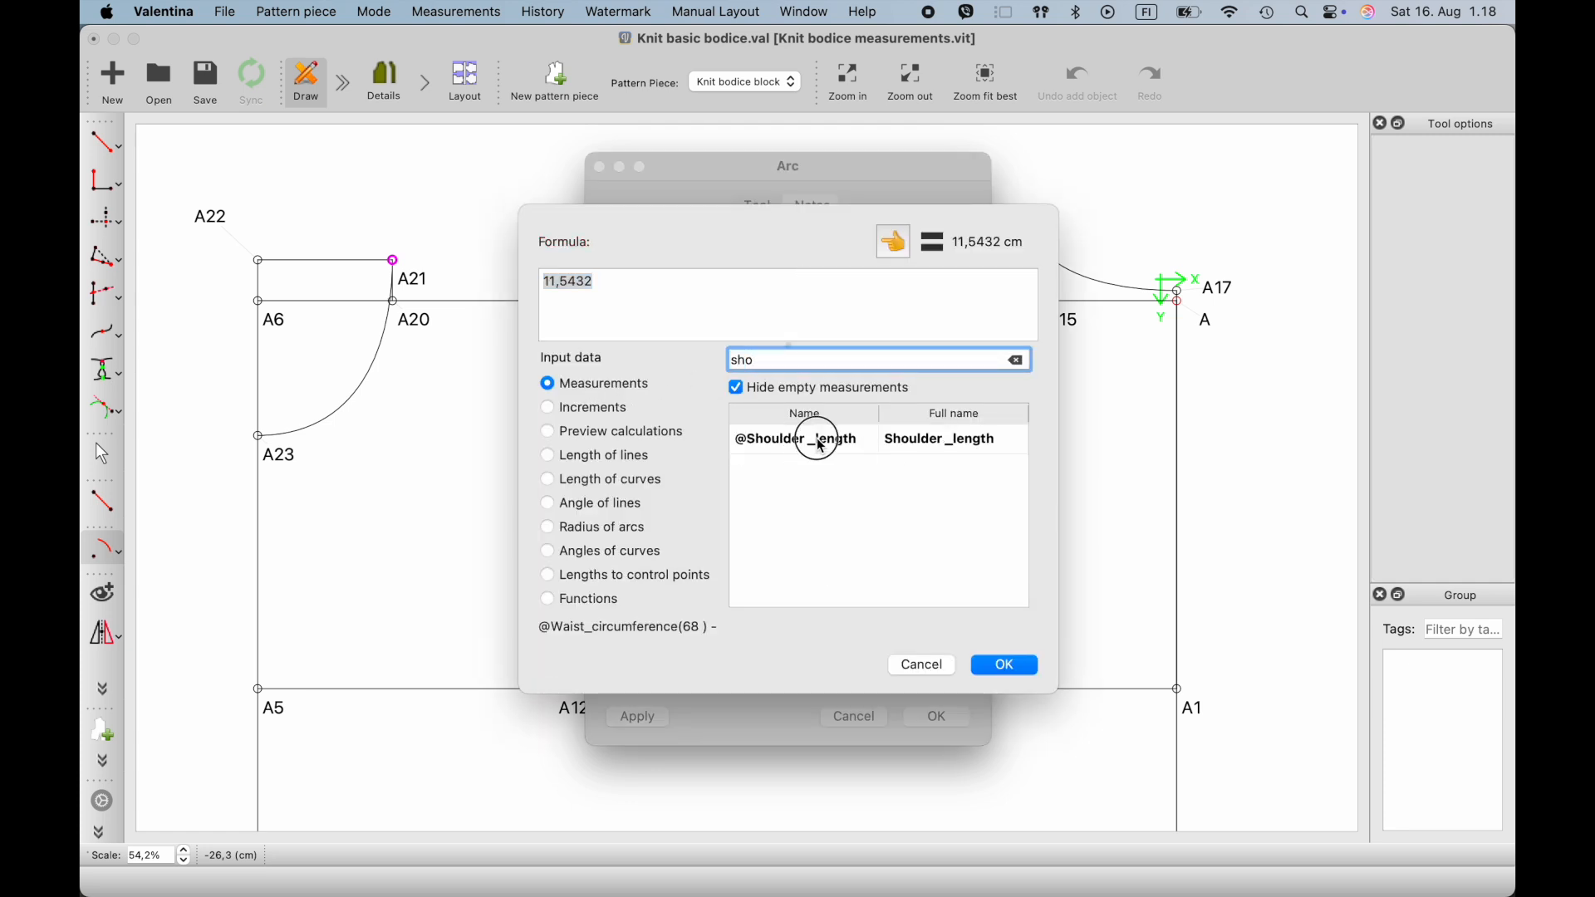
left_click(821, 440)
left_click(892, 242)
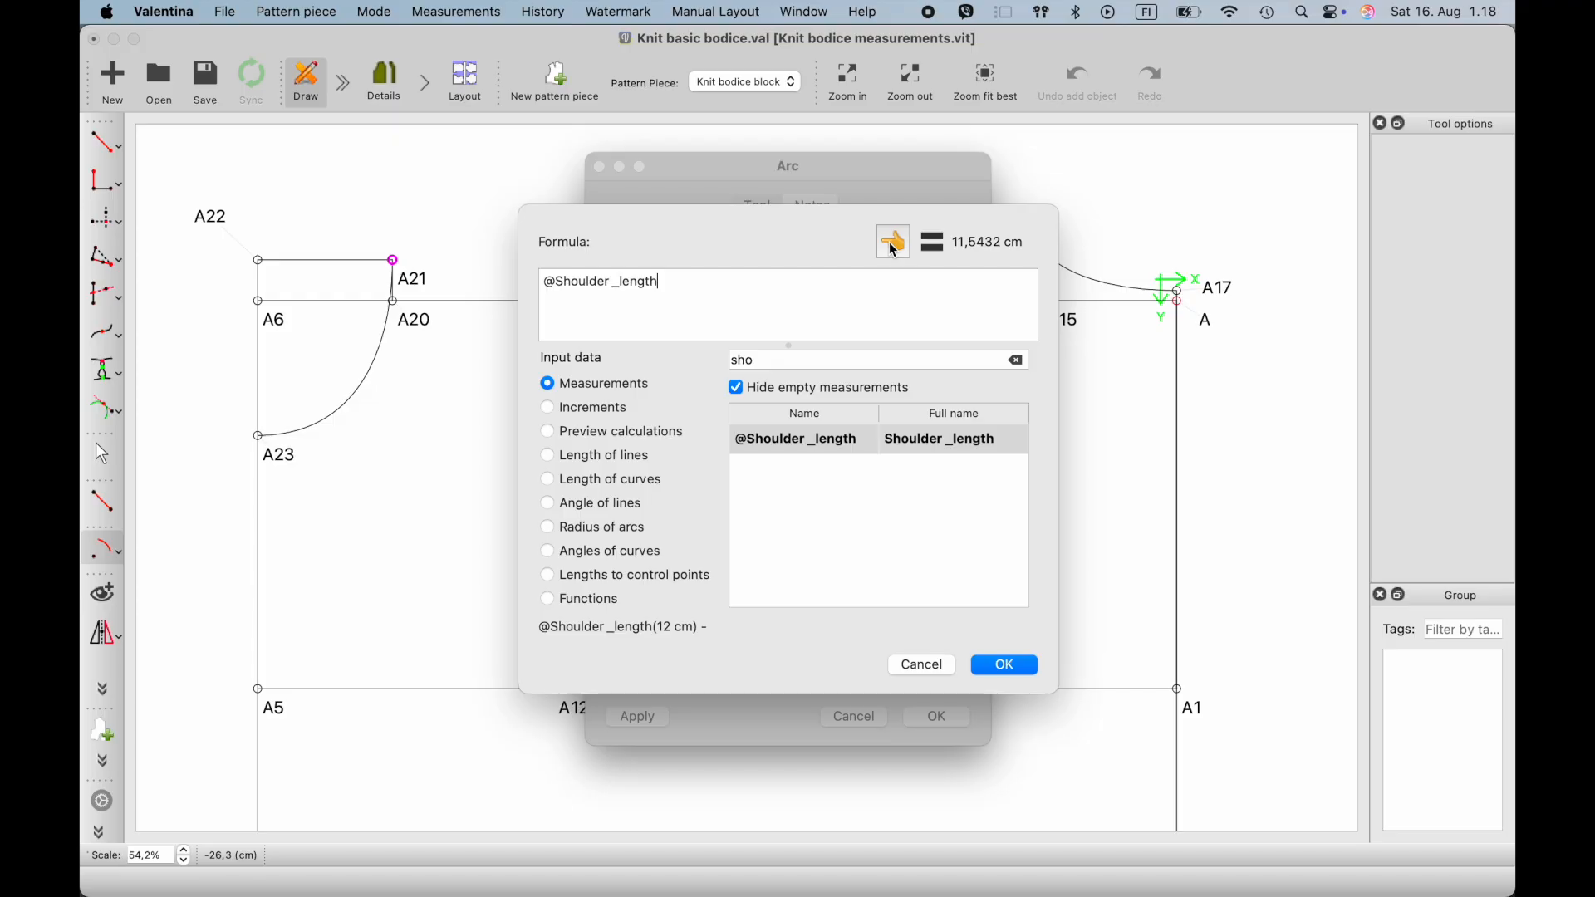
type("+1")
left_click(1008, 665)
left_click(932, 720)
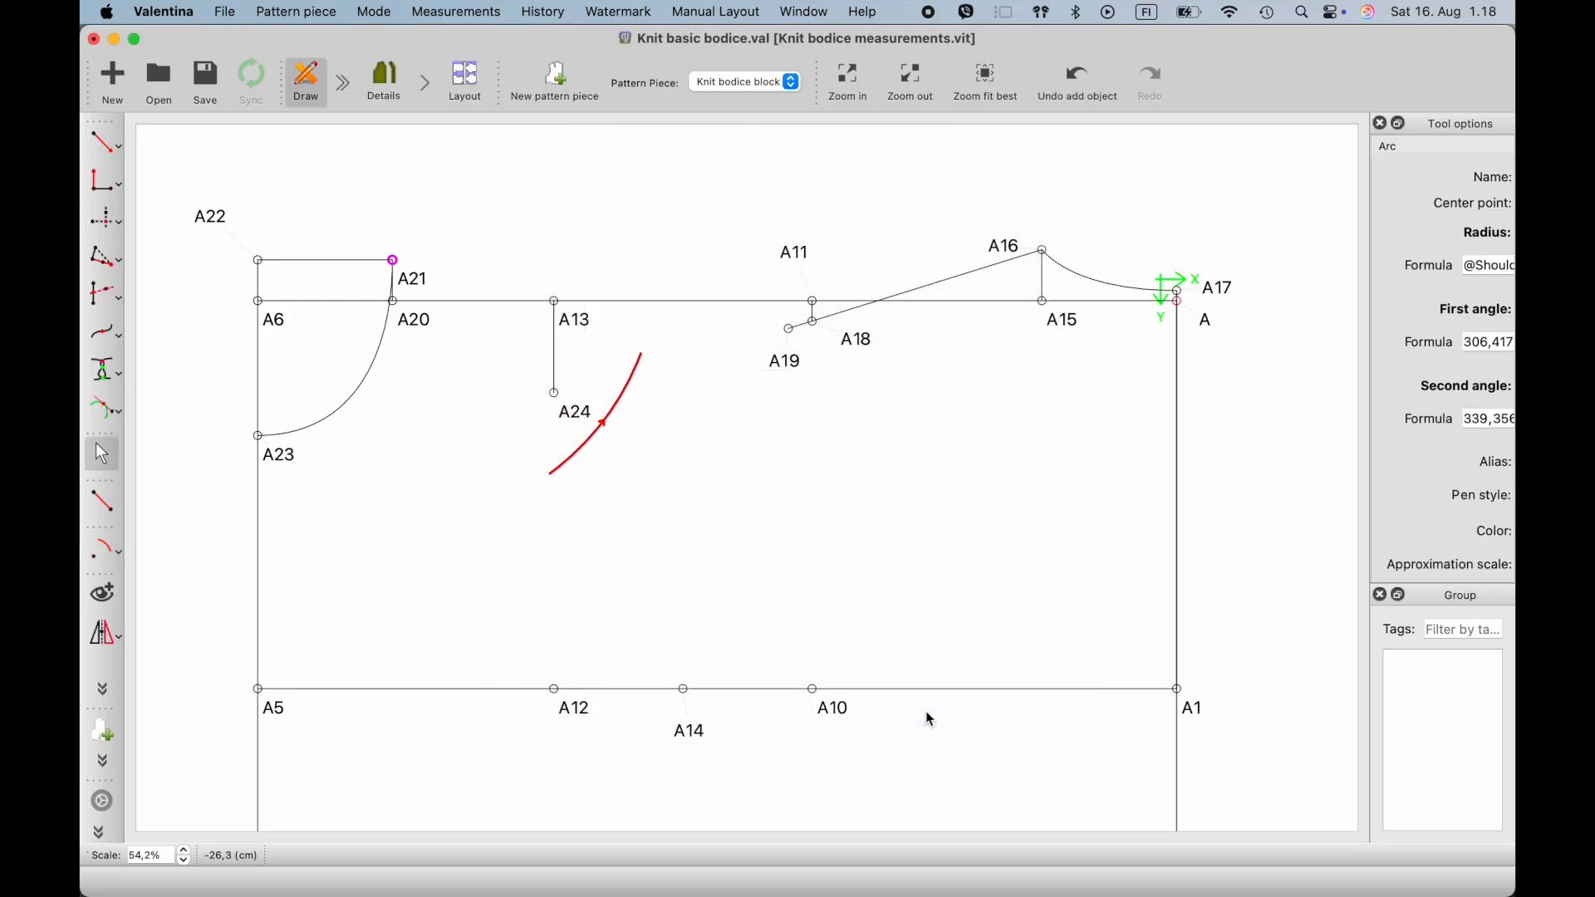
- Move A24's label clear of the arc and create the point where the horizontal axis through A24 intersects the arc
left_click_drag(580, 416, 537, 437)
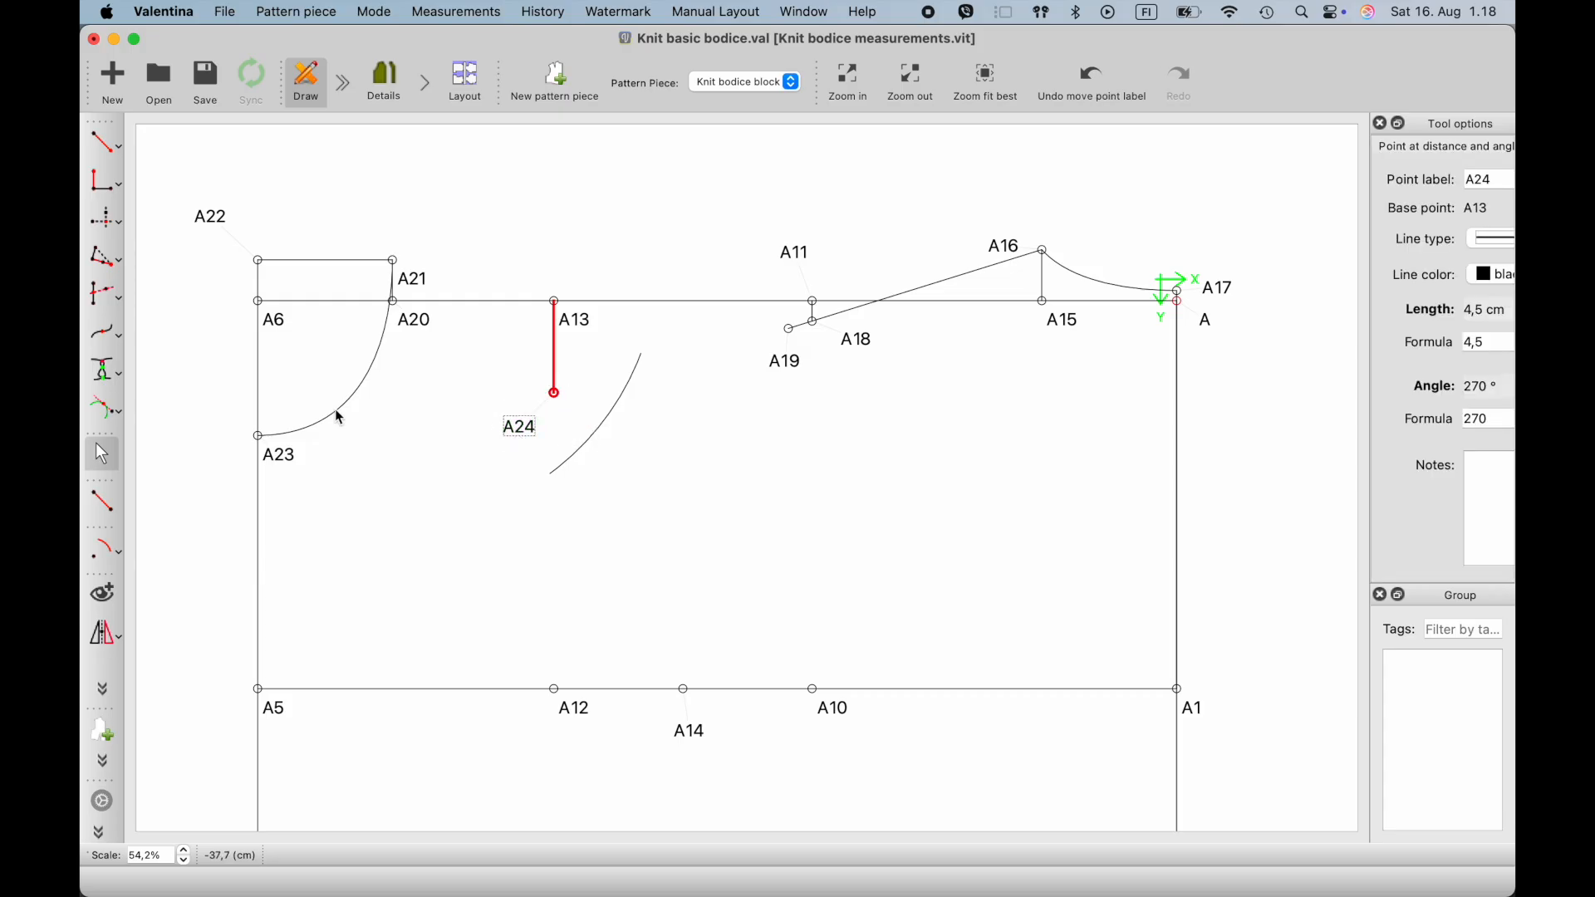
left_click(120, 299)
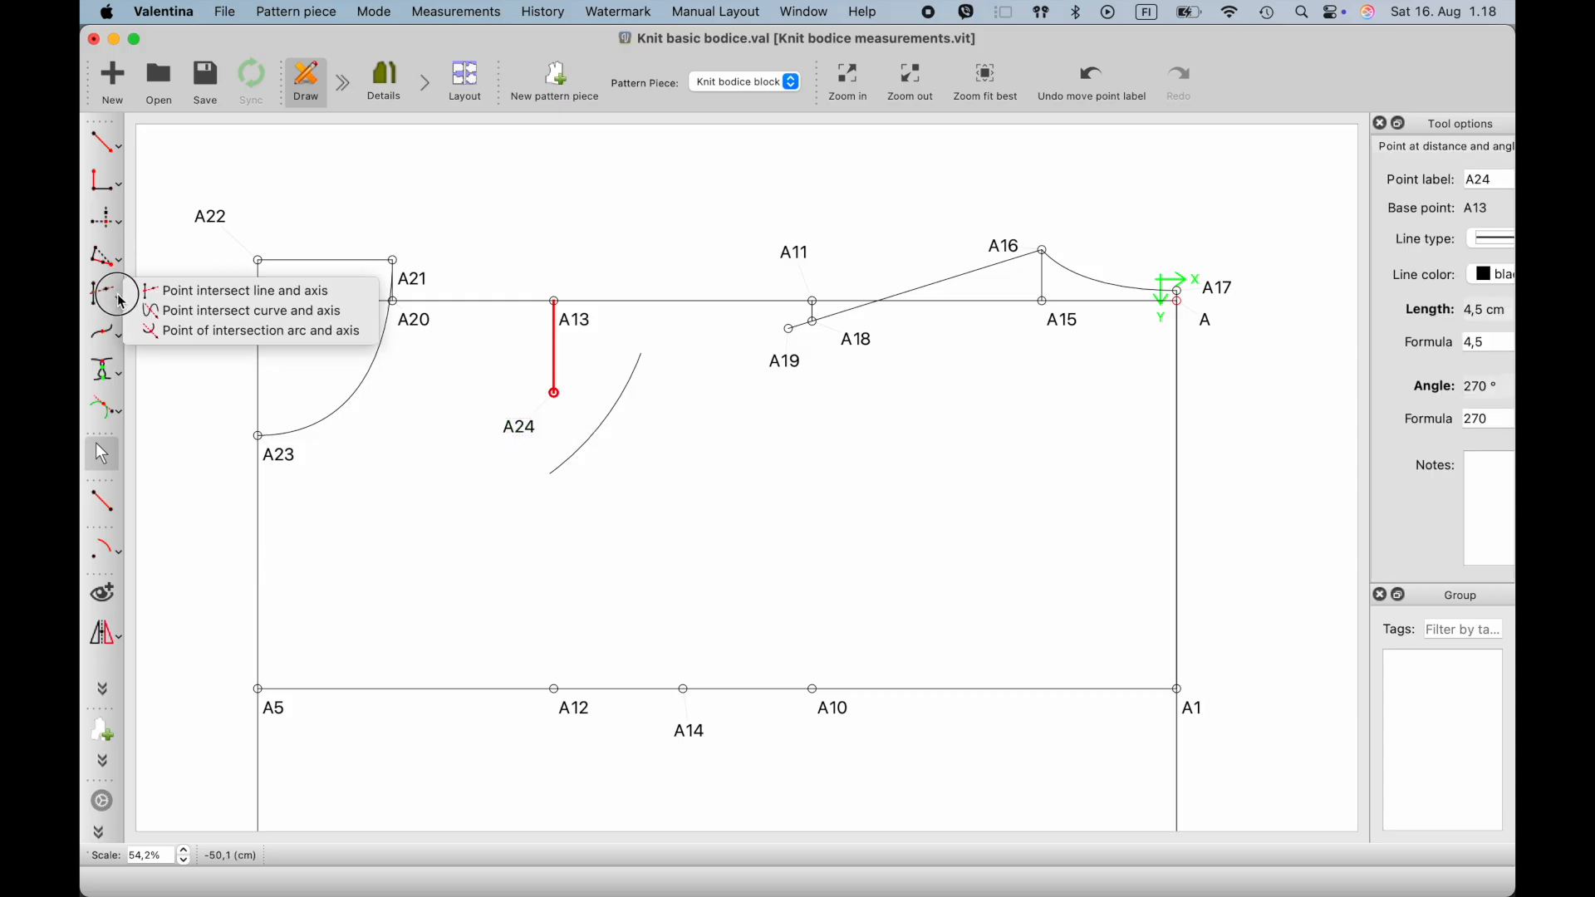
left_click(153, 322)
left_click(612, 407)
left_click(527, 427)
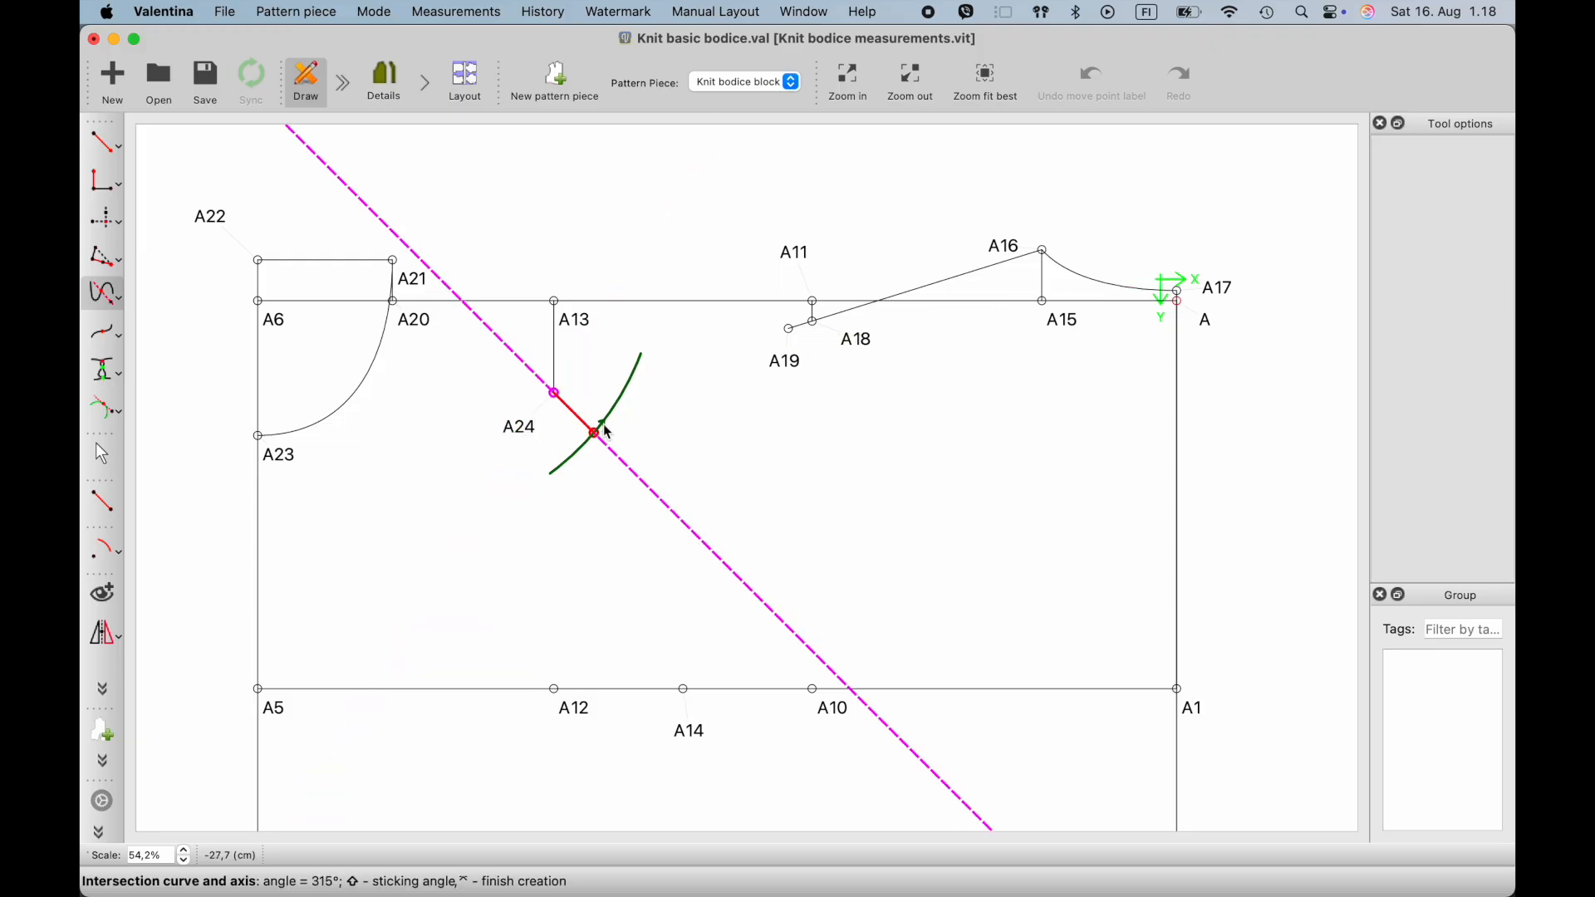
left_click(654, 421)
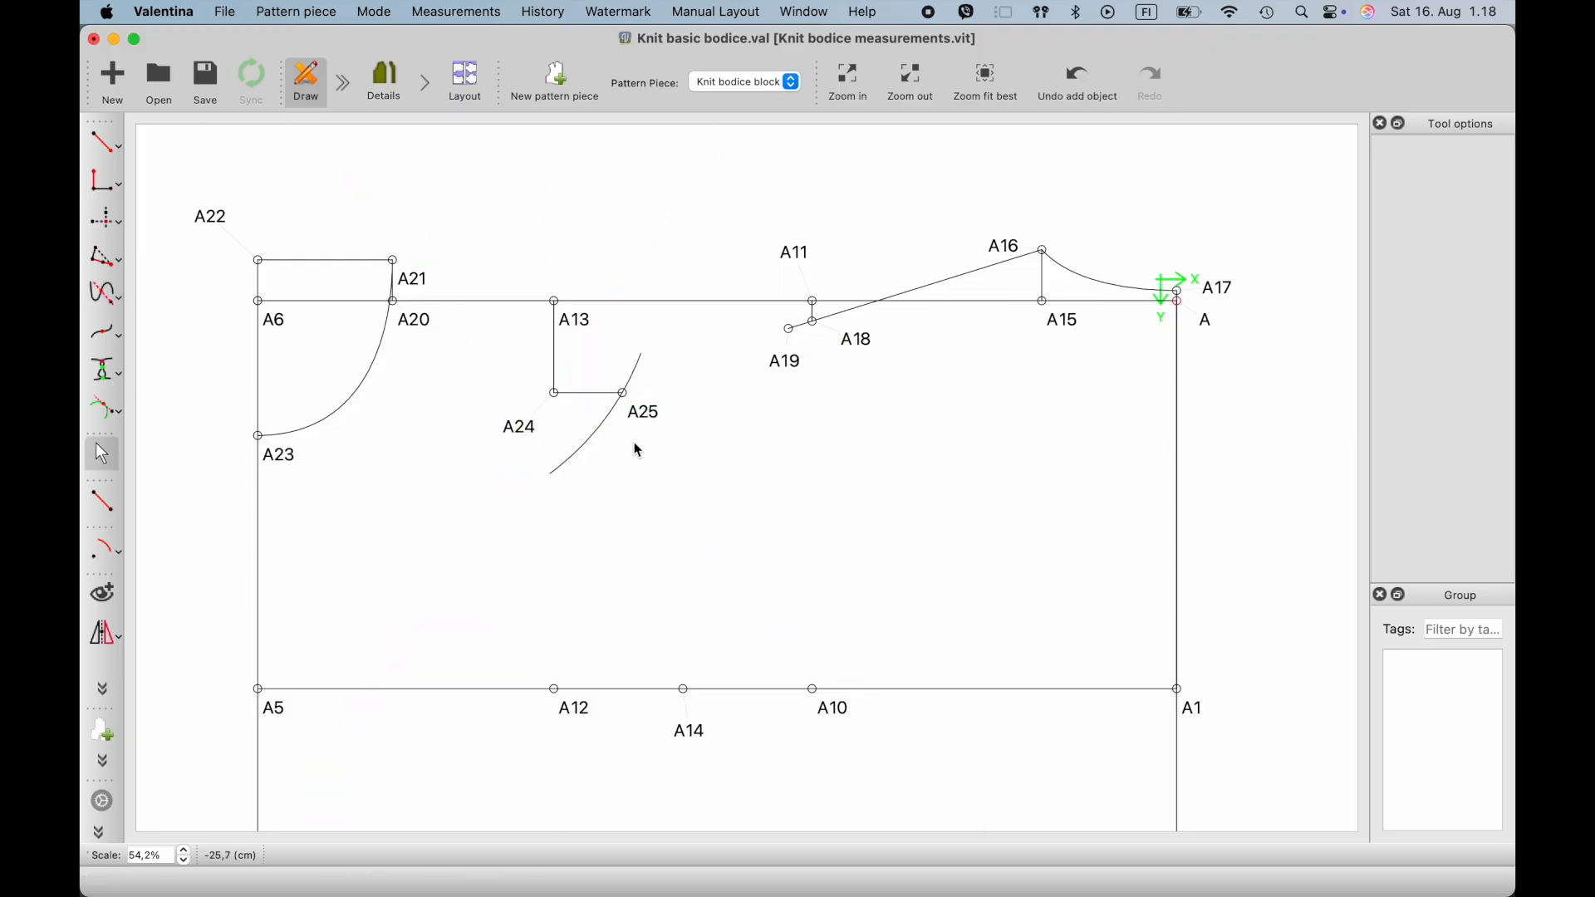
- Draw a straight line from A21 to A25 as the front shoulder line
left_click(108, 515)
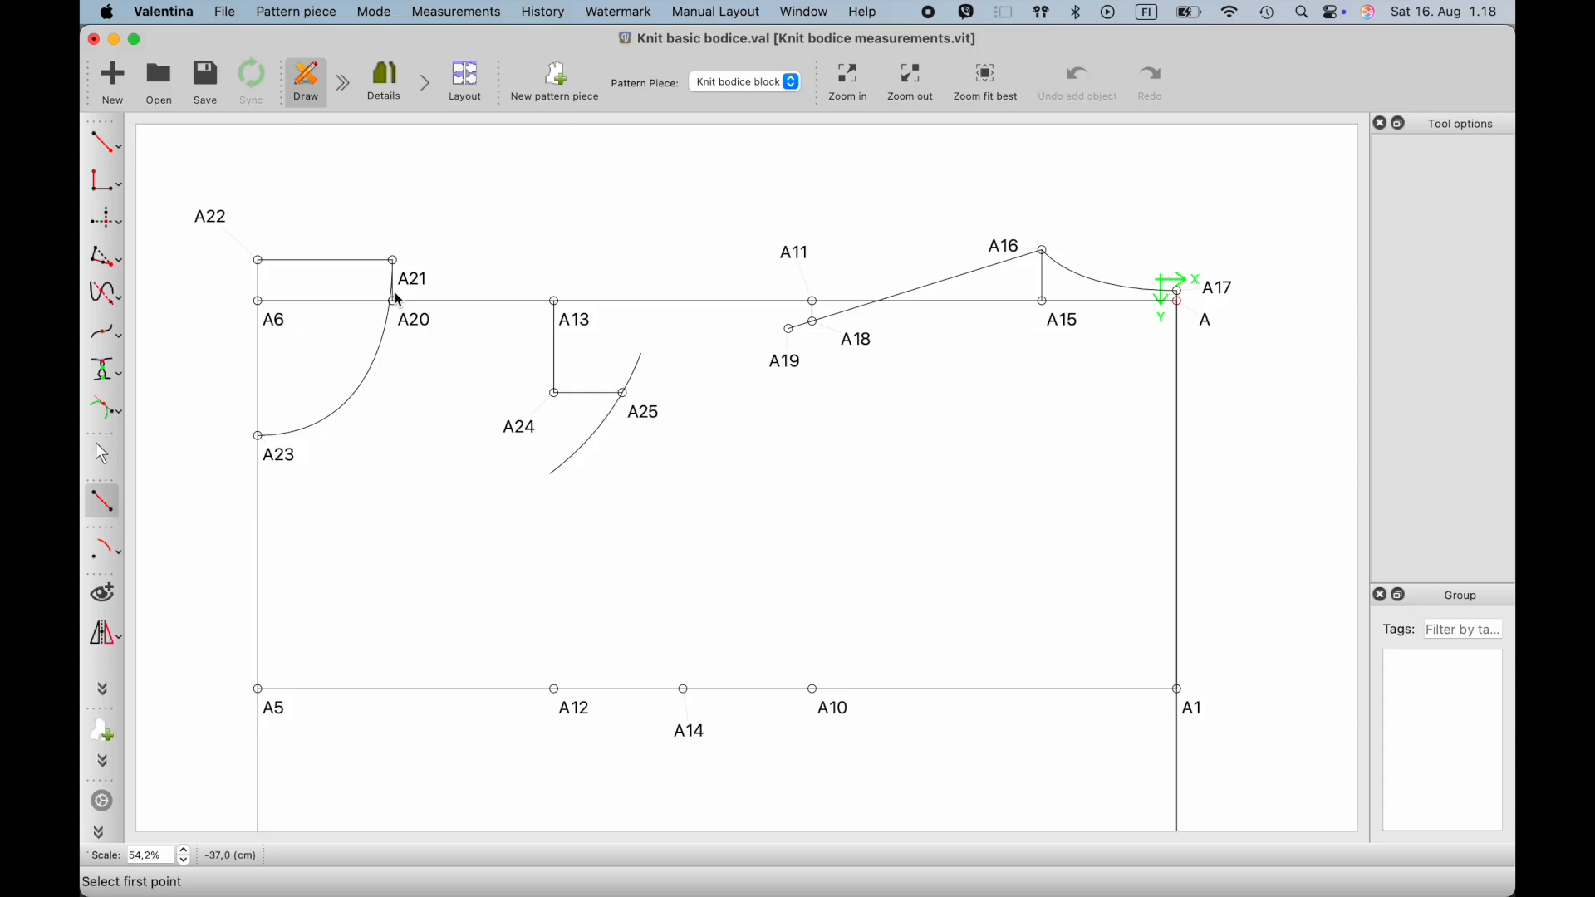
left_click(394, 262)
left_click(626, 395)
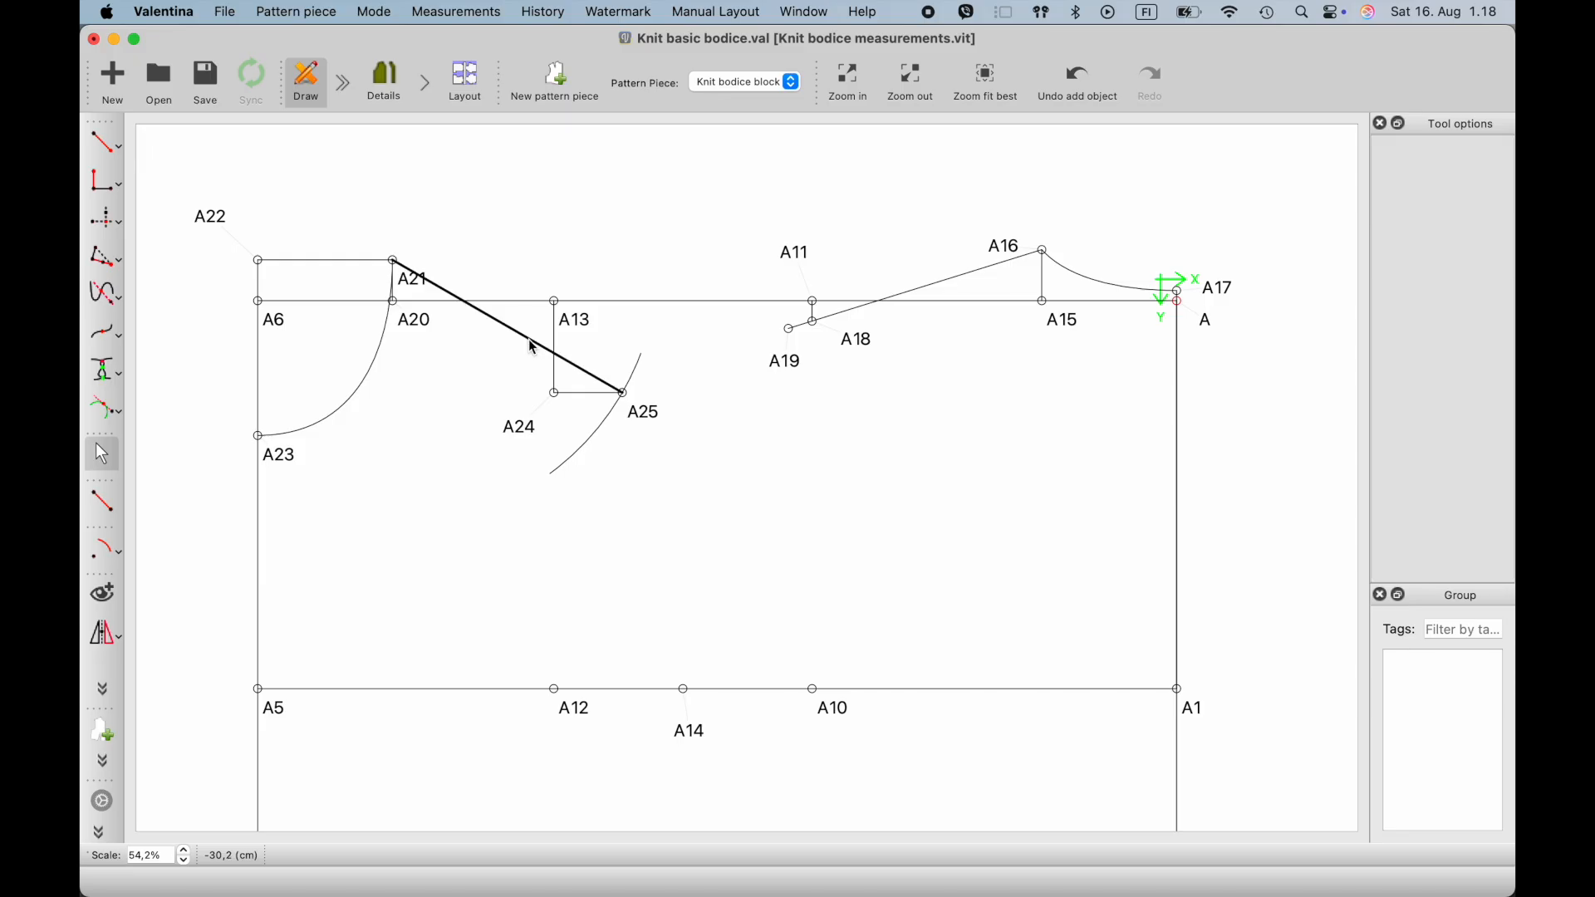
mouse_move(535, 347)
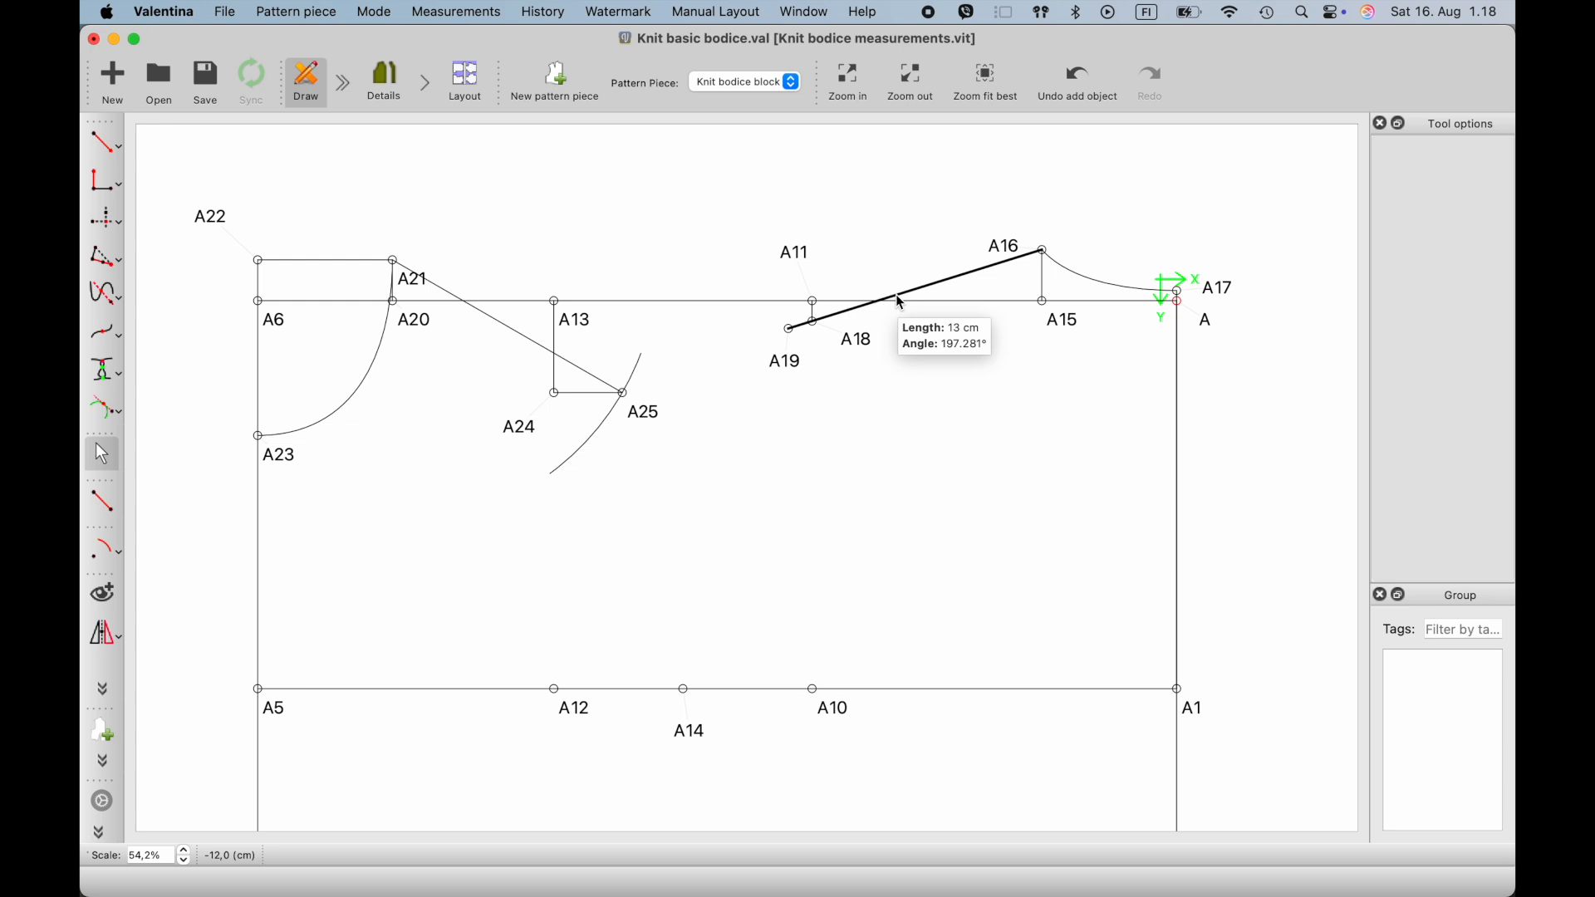
- Save the pattern and place a point along the line from A18 to A10, about 10.1 cm from A18
key("super+s")
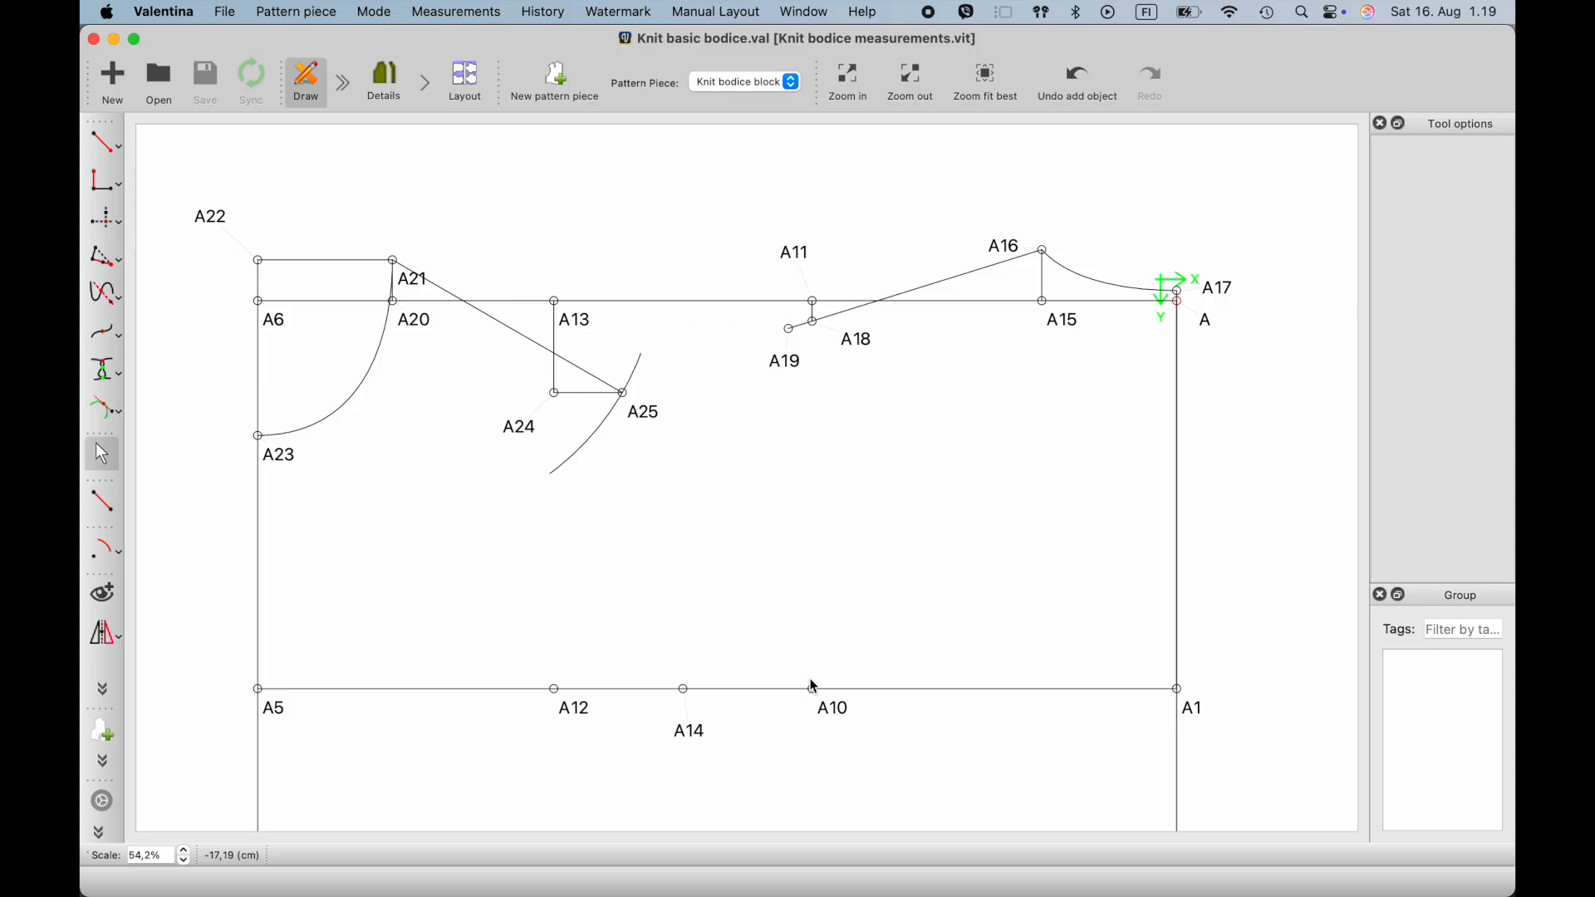
left_click(108, 143)
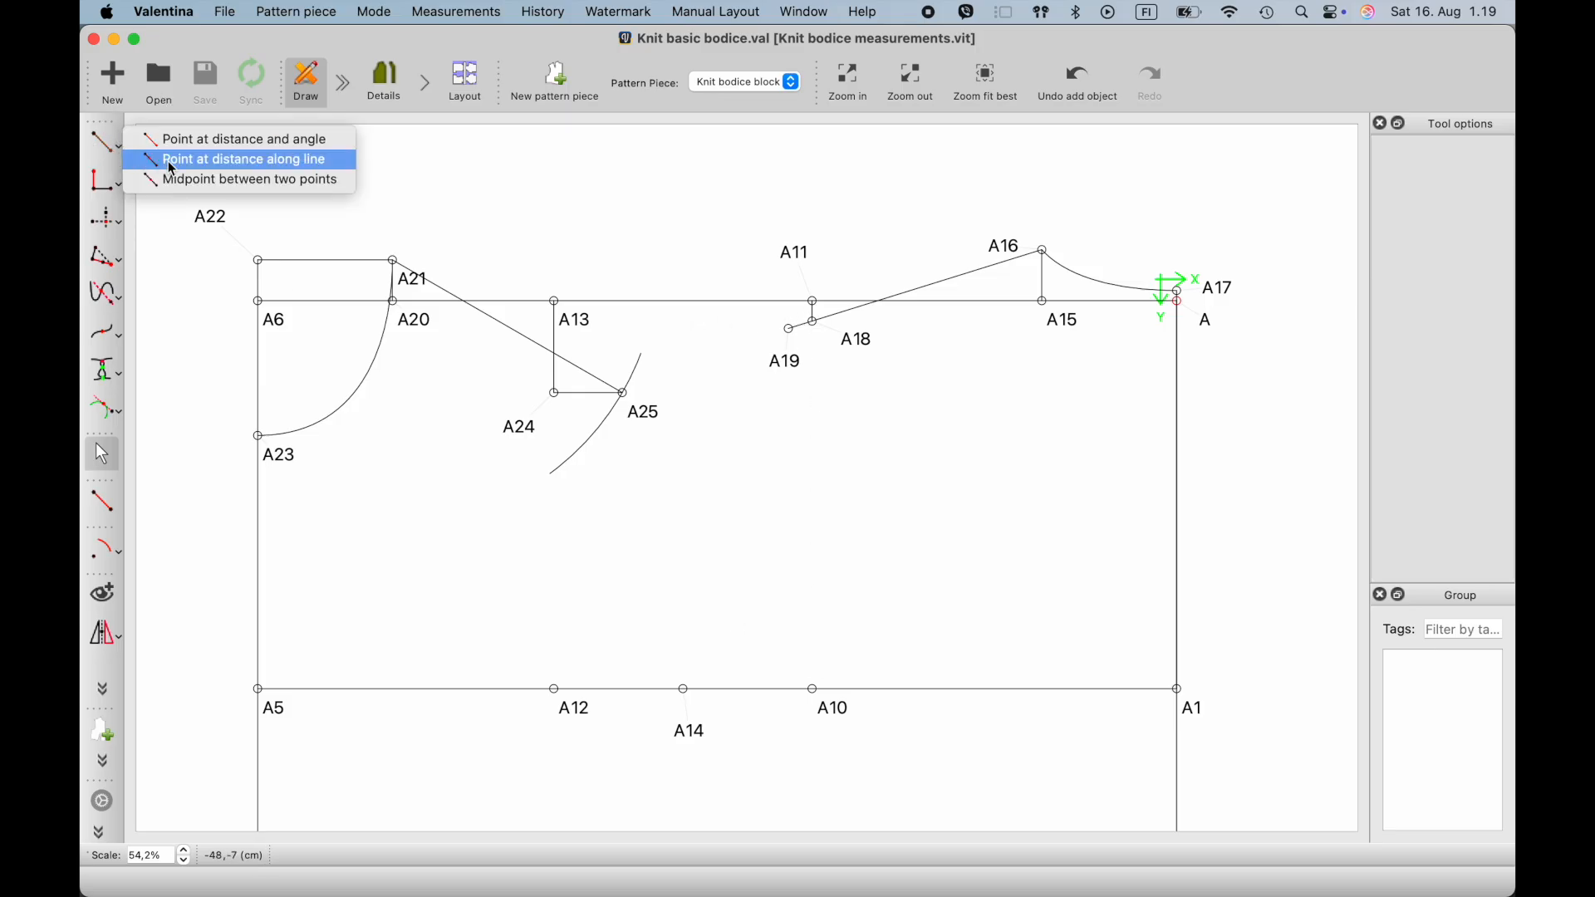
left_click(204, 157)
left_click(860, 337)
left_click(834, 709)
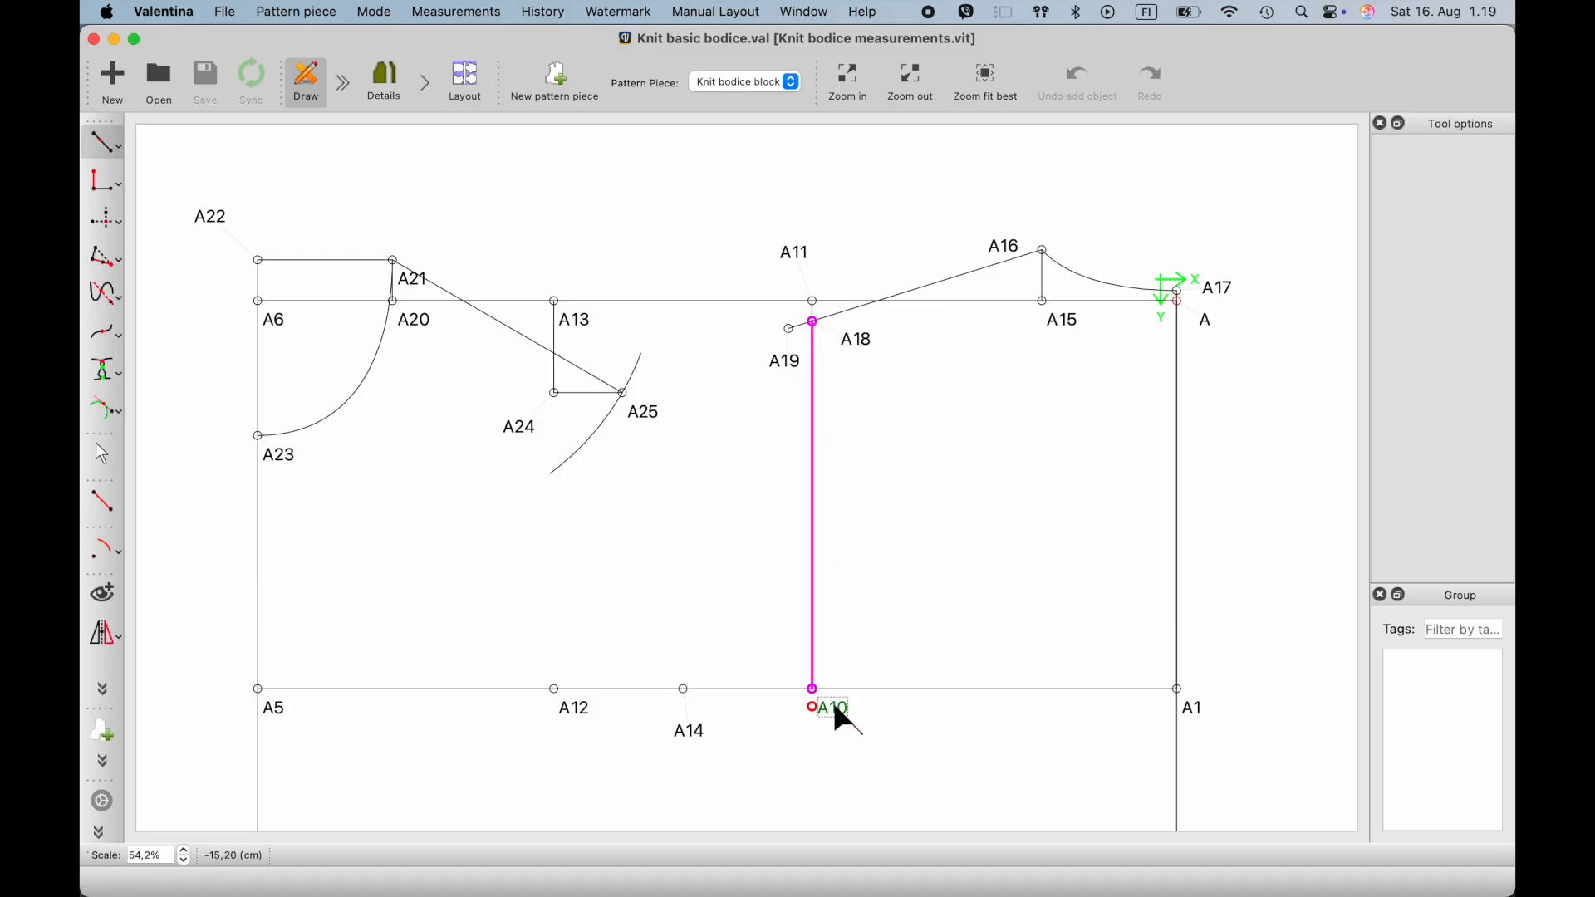
left_click(832, 539)
- Set the length formula of the point between A18 and A10 to CurrentLength/2 and create the point
left_click(822, 339)
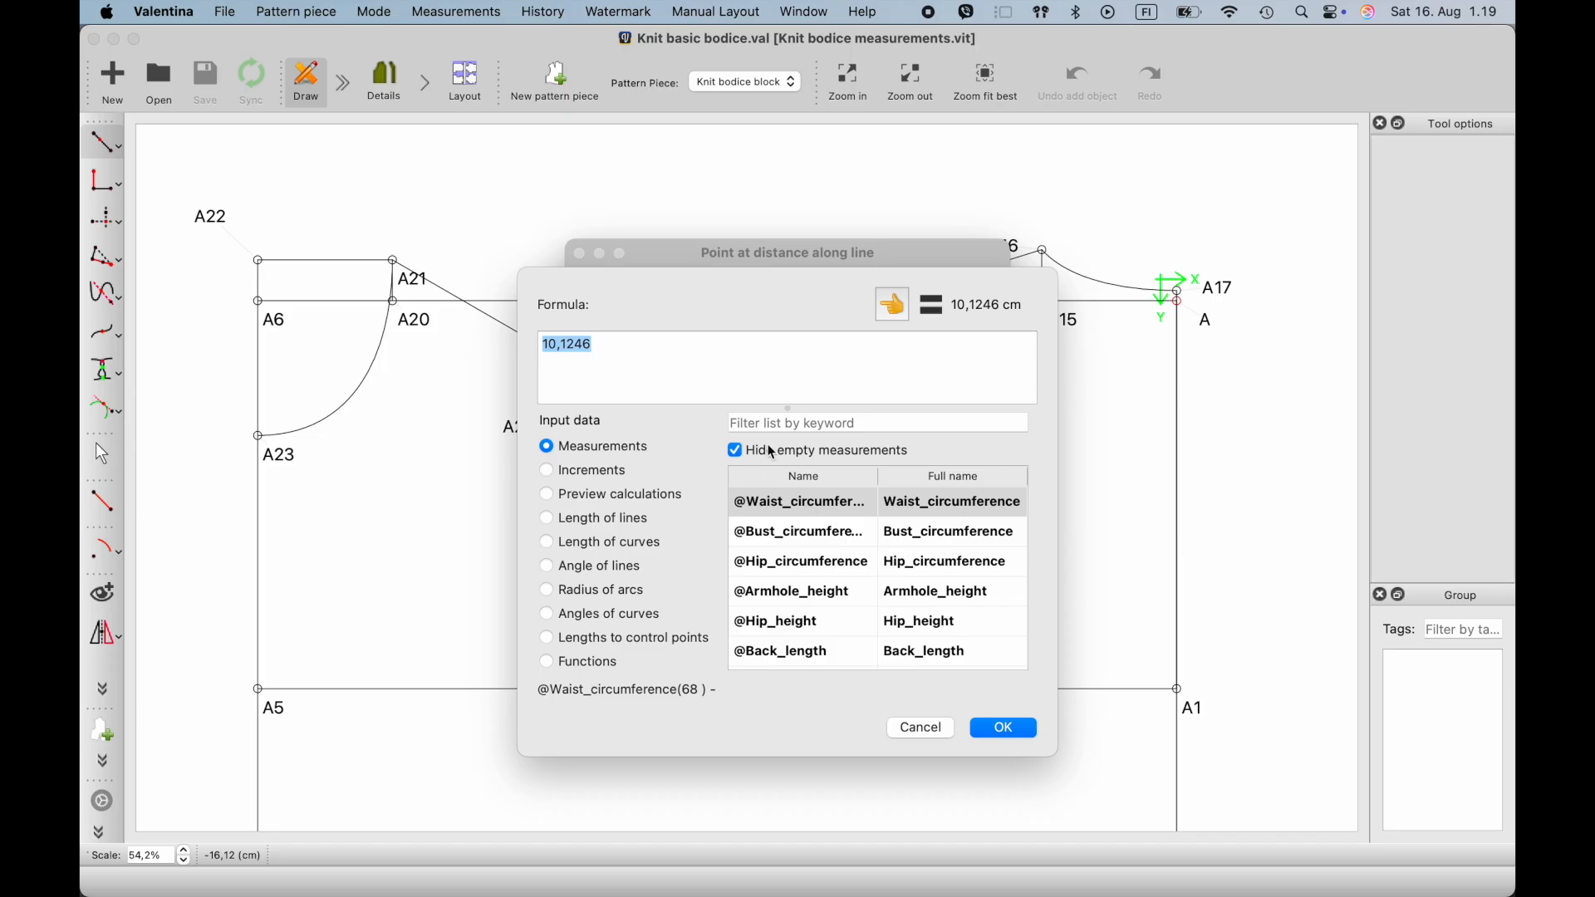
left_click(557, 525)
left_click(802, 504)
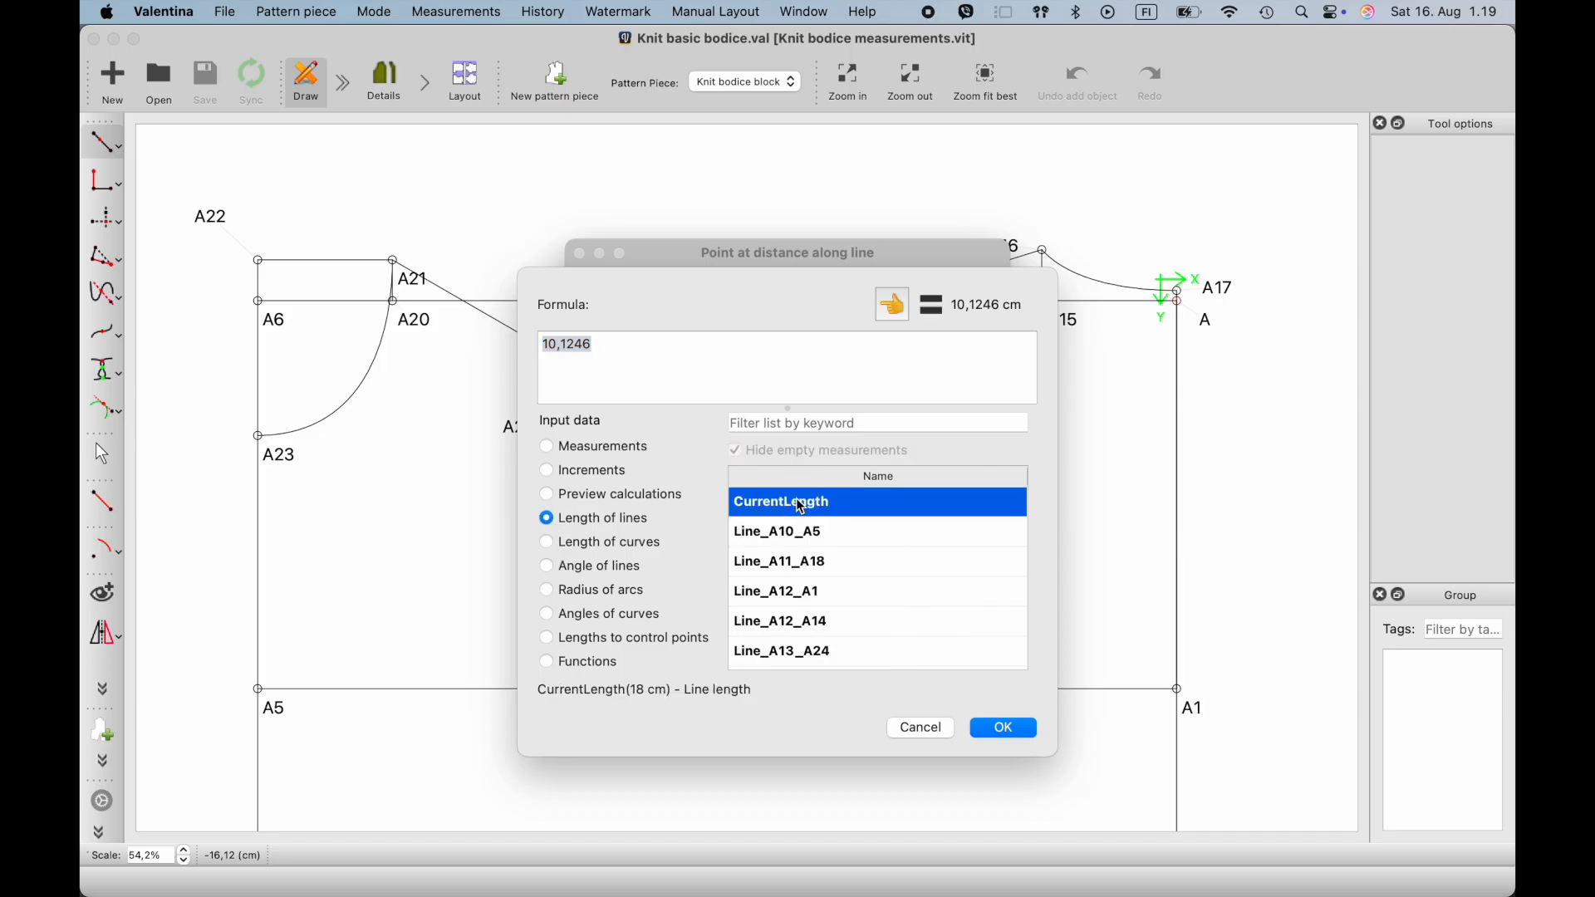
left_click(894, 319)
type("/")
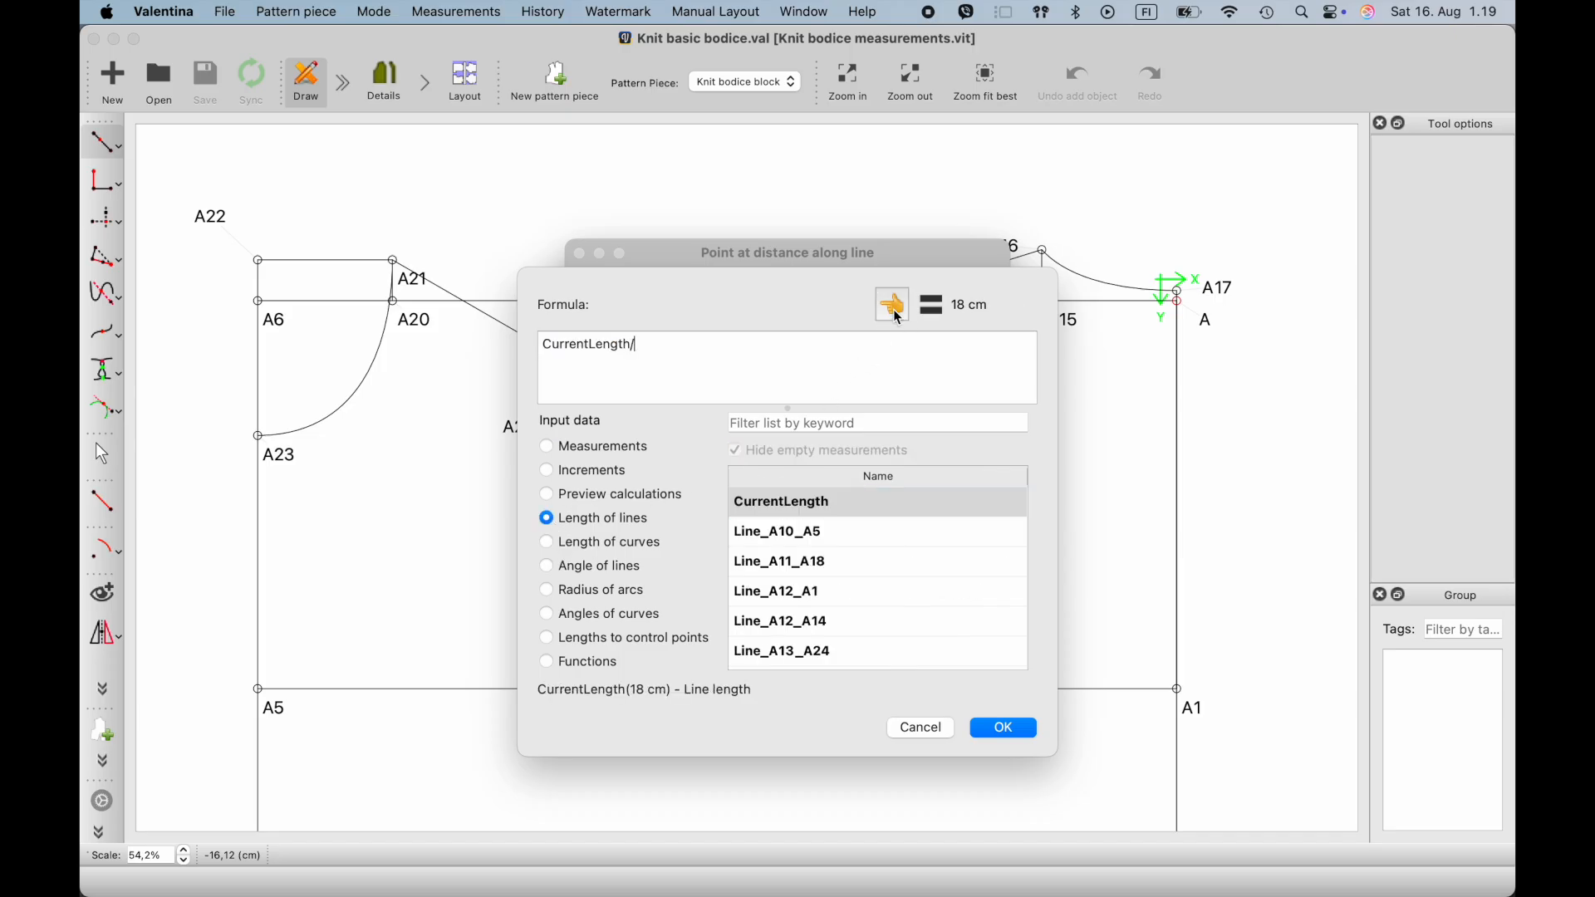
type("2")
left_click(1004, 731)
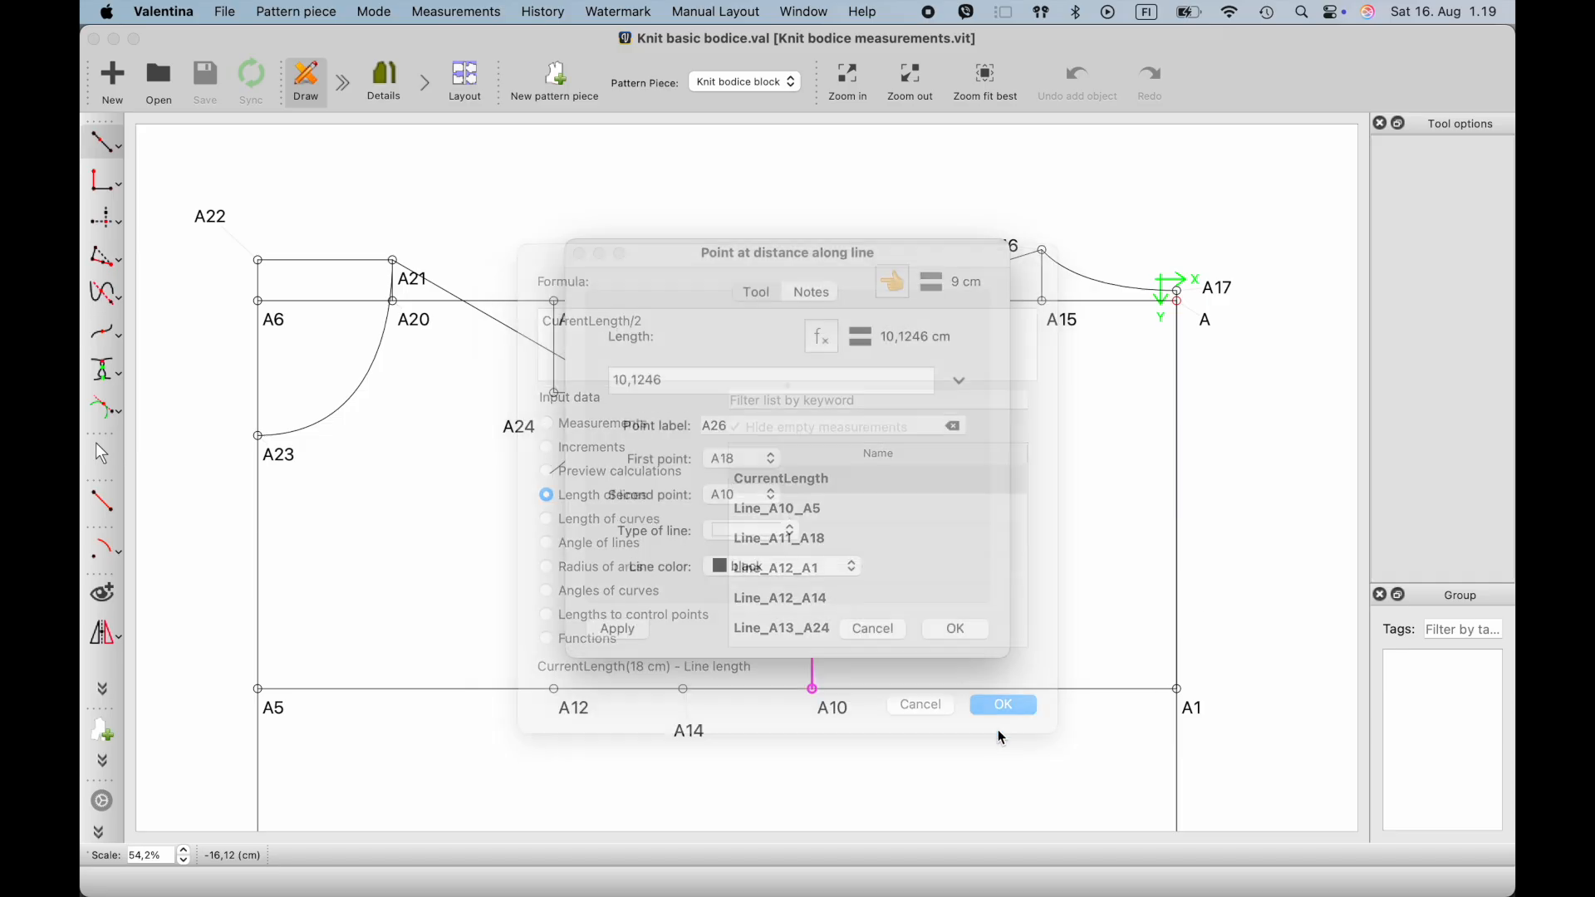
left_click(965, 632)
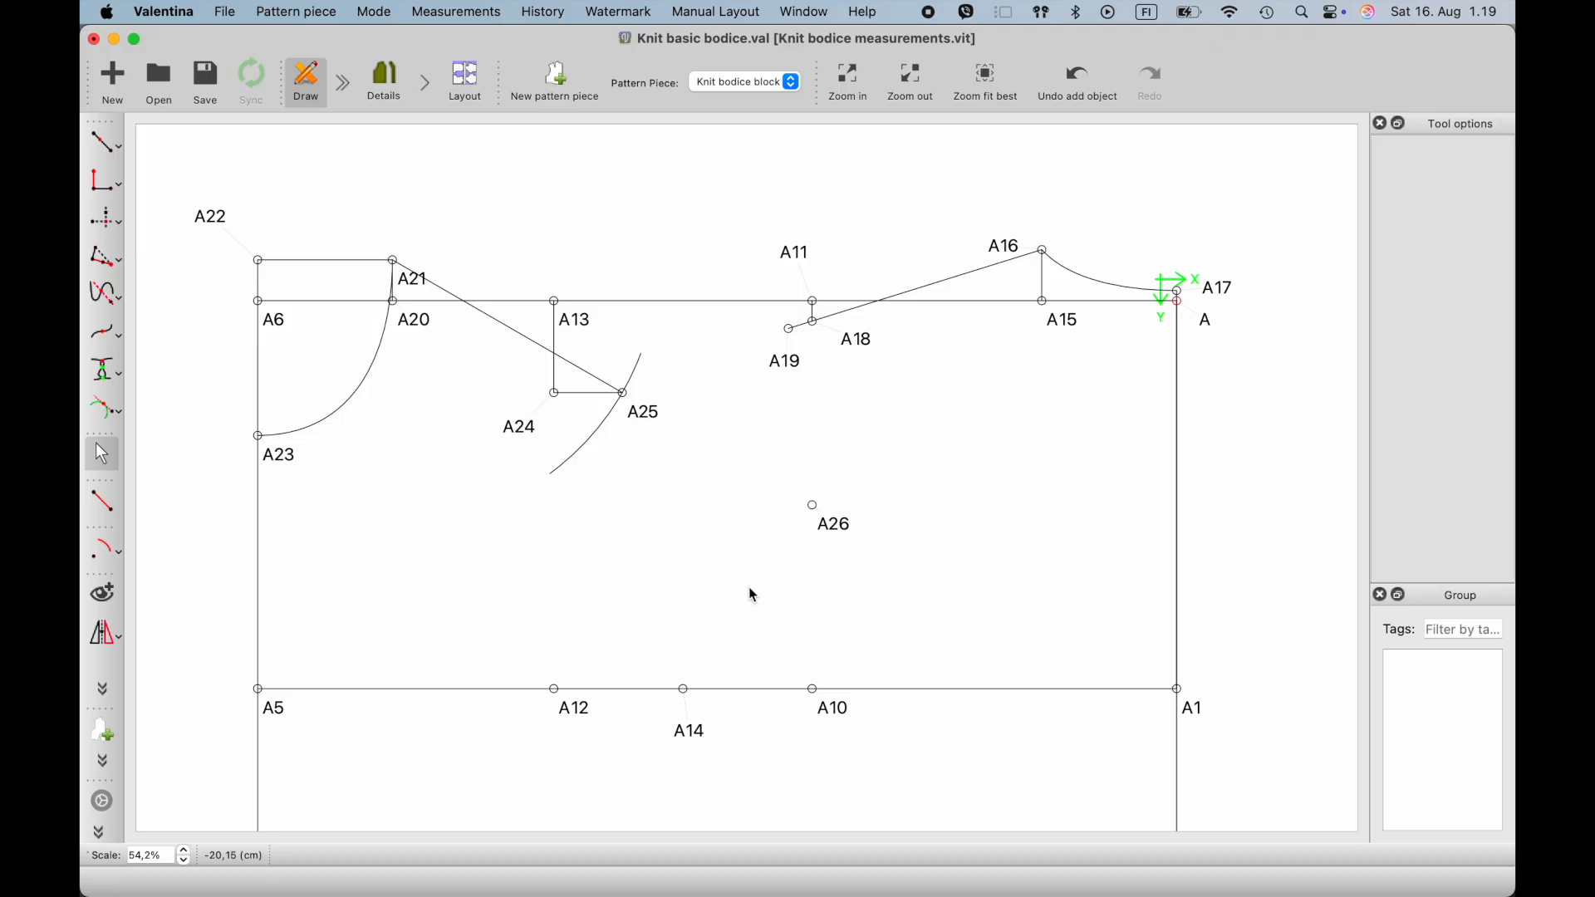
- Create a point along the line from A12 to A24, with its length from A12 set to CurrentLength/3
left_click(118, 145)
left_click(555, 690)
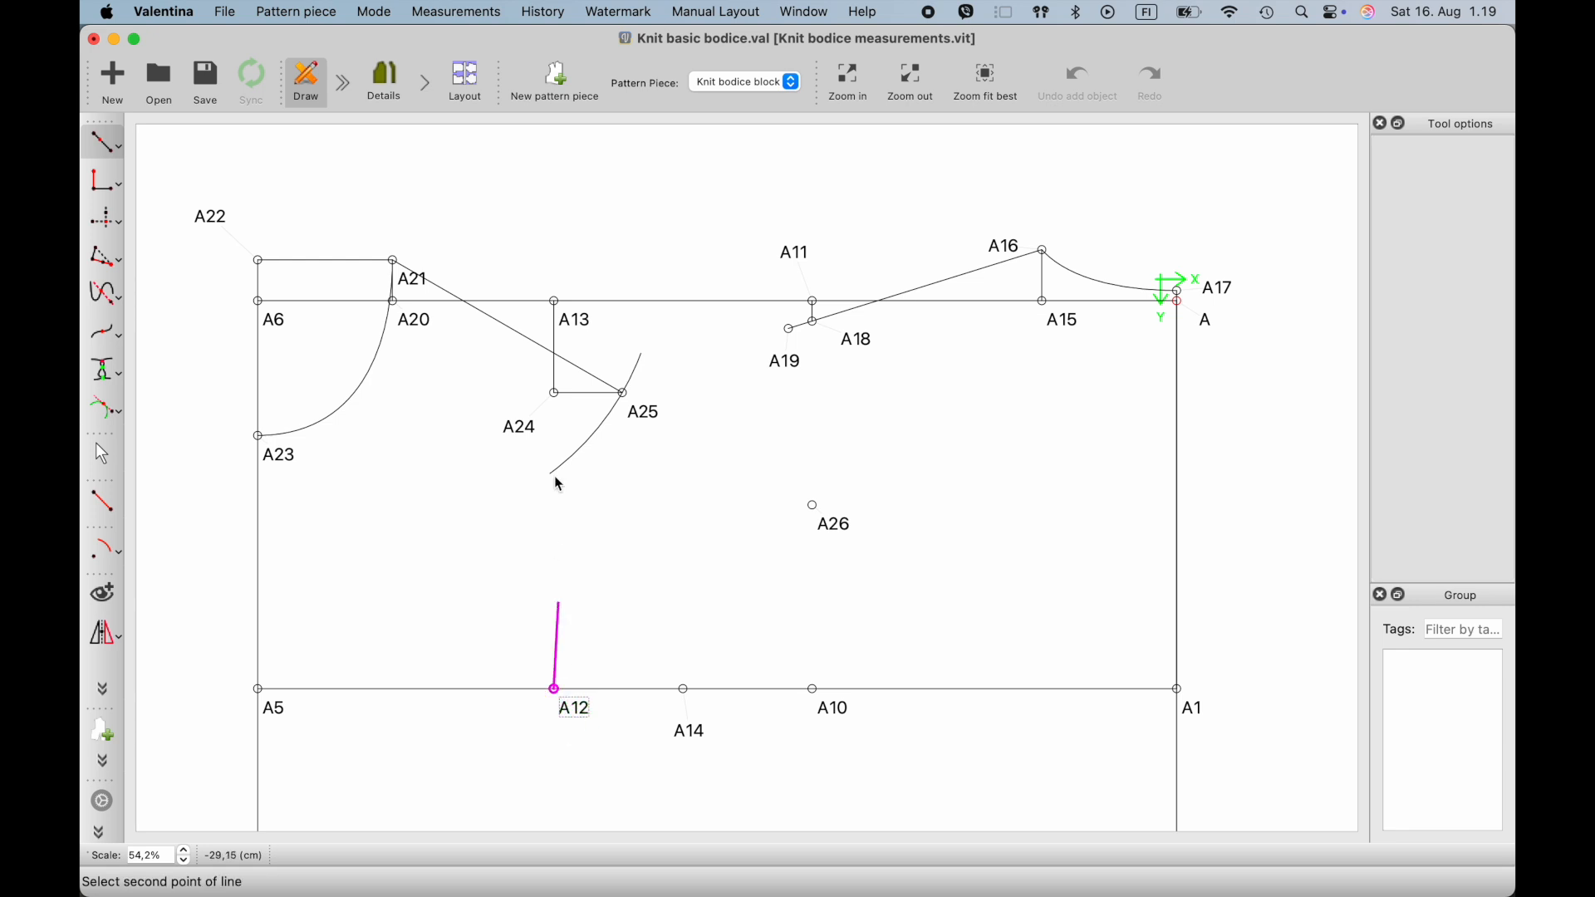
left_click(555, 393)
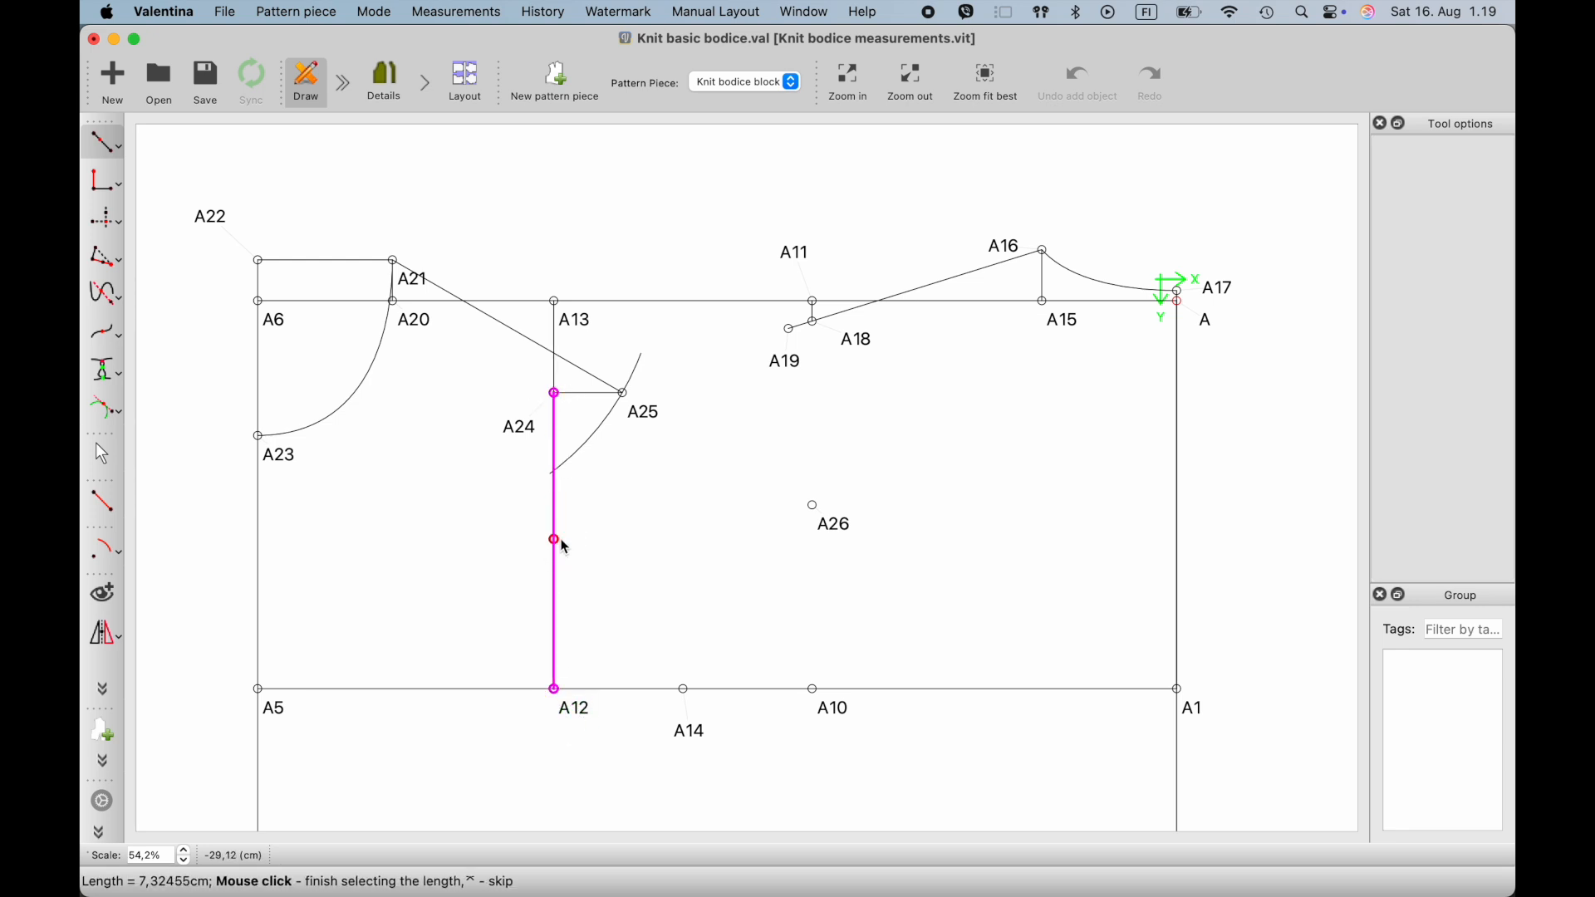
left_click(565, 548)
left_click(825, 343)
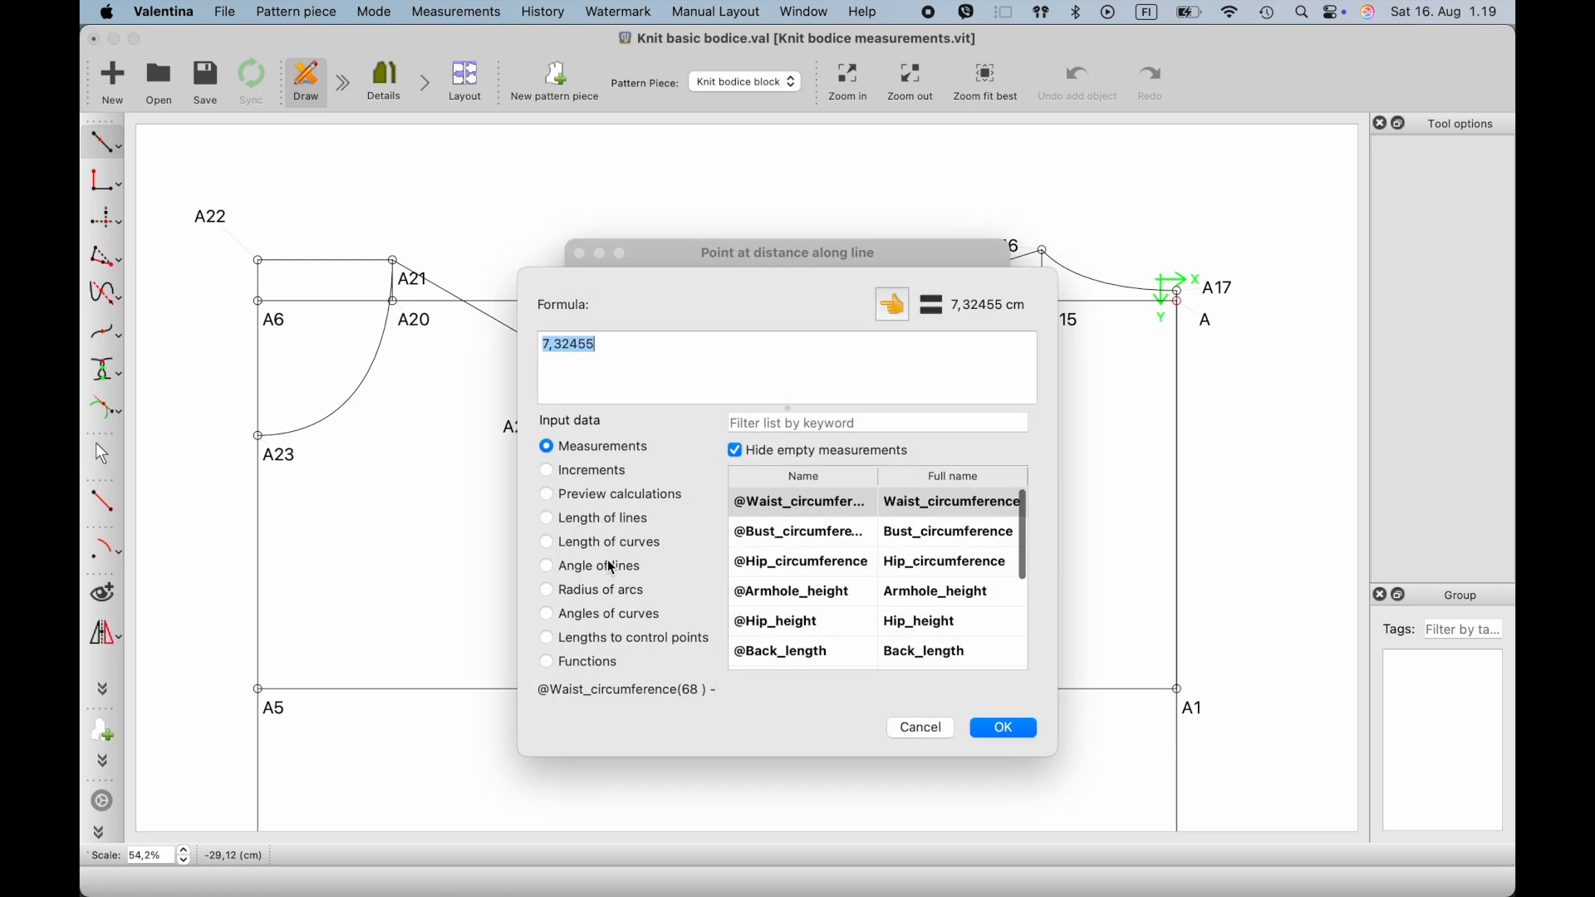
left_click(549, 544)
left_click(549, 518)
left_click(765, 503)
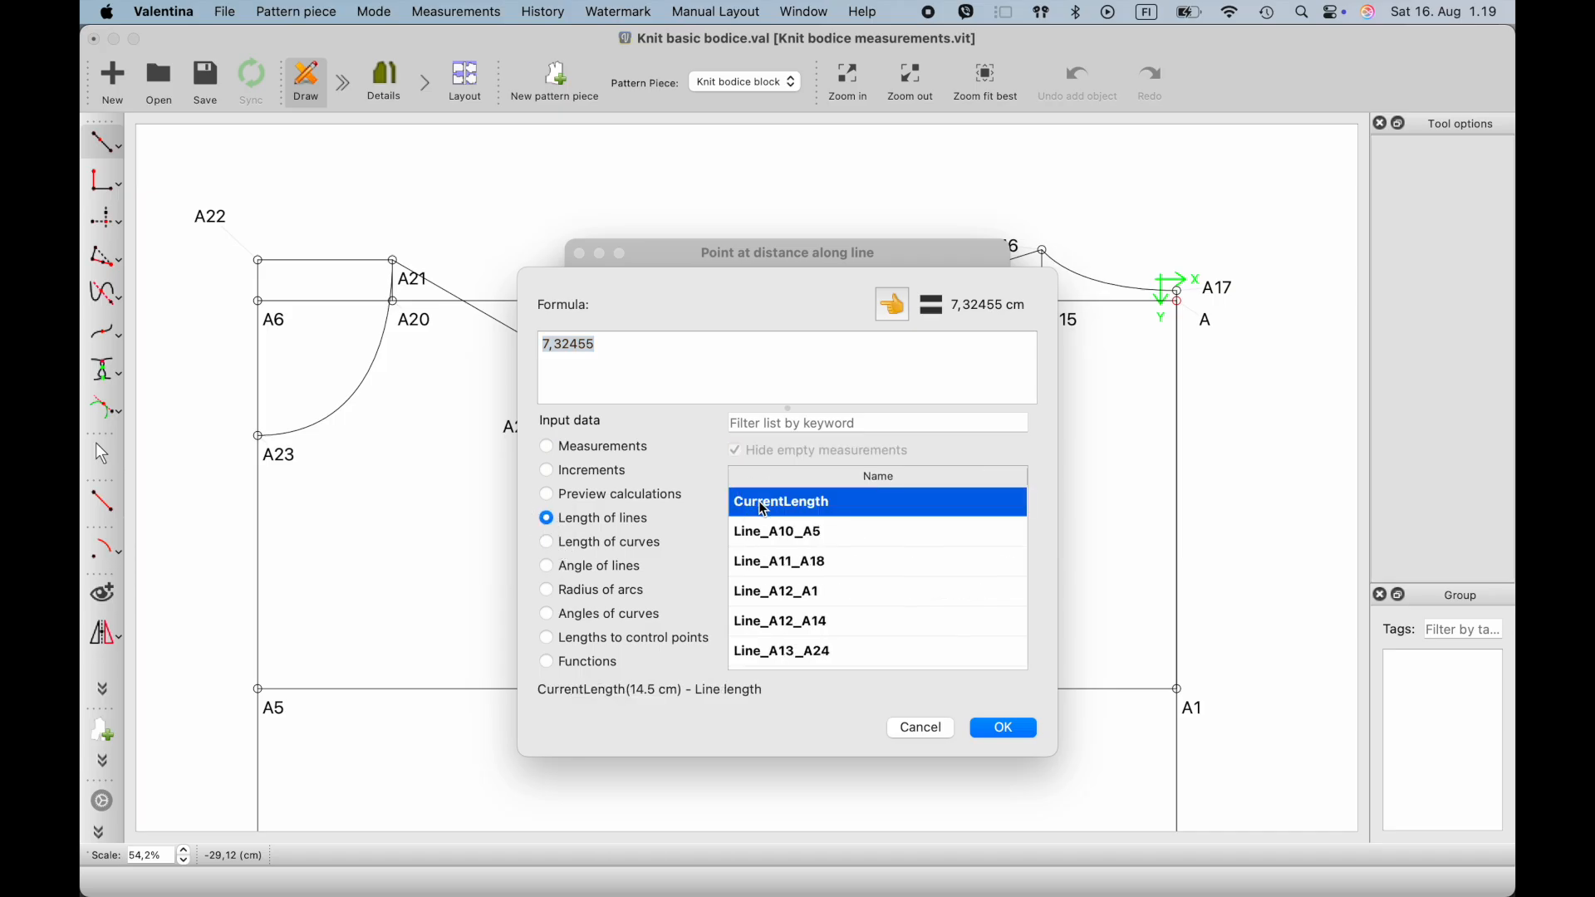
left_click(893, 321)
type("/3")
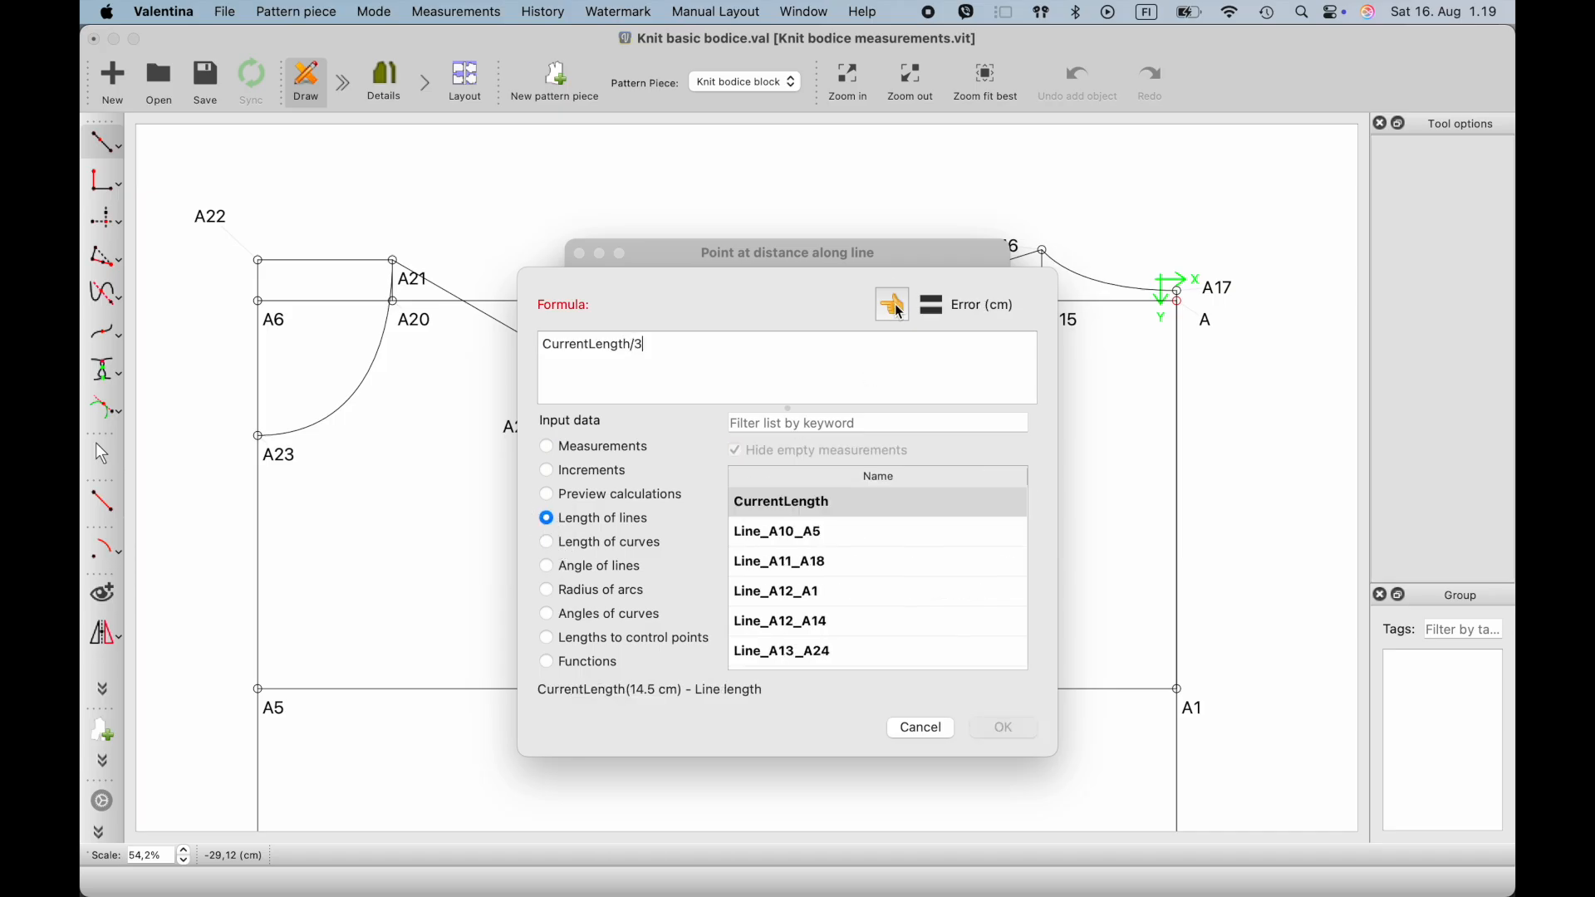
left_click(997, 729)
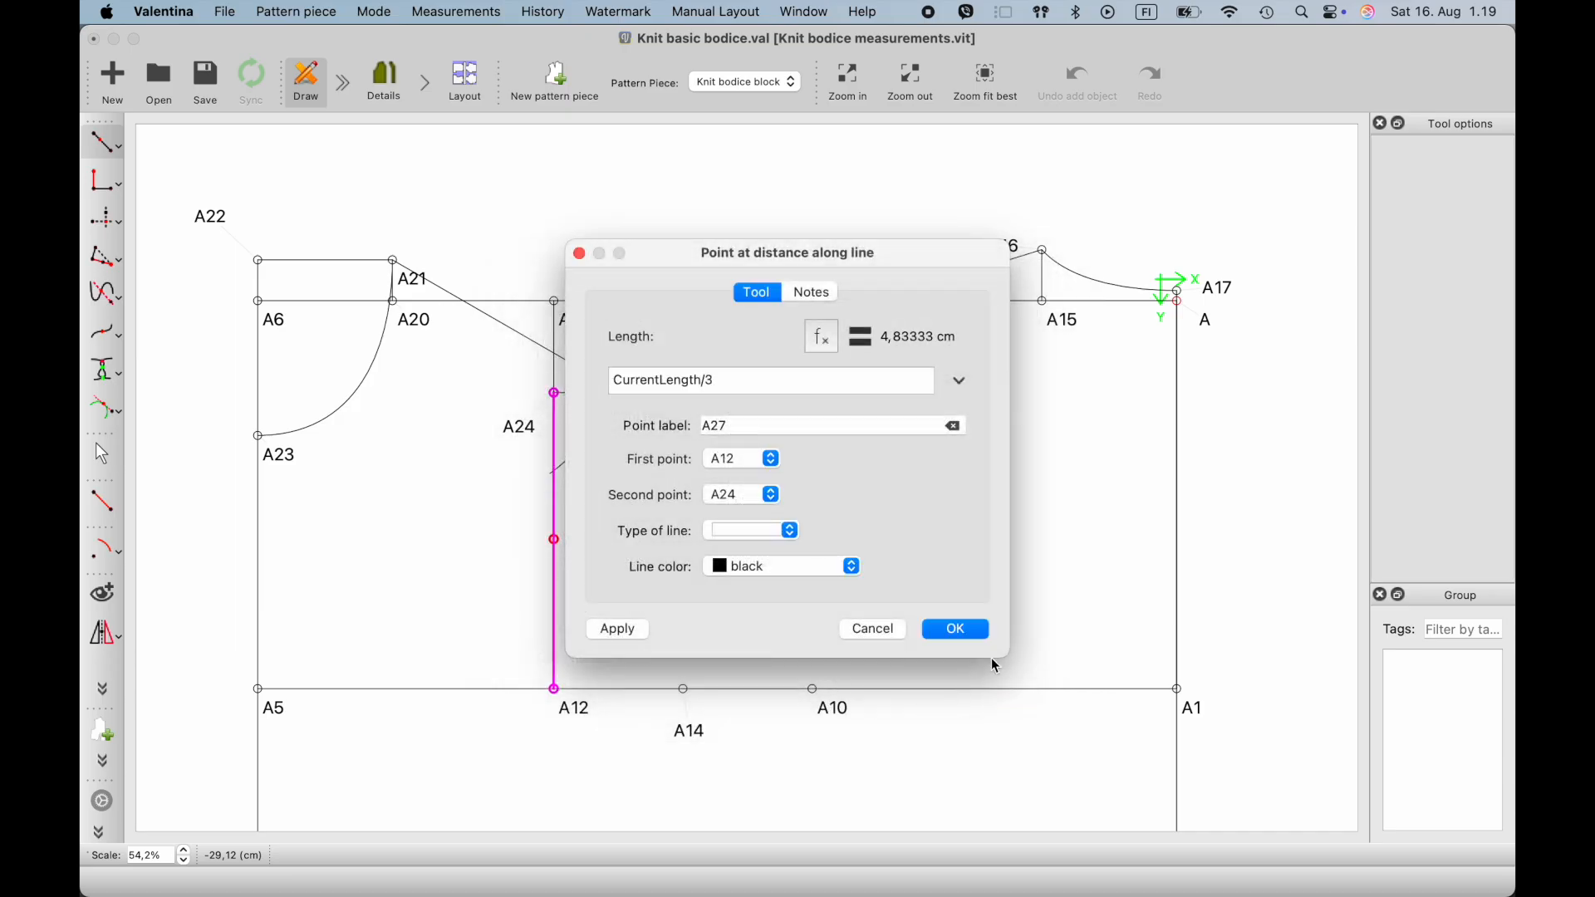
left_click(954, 632)
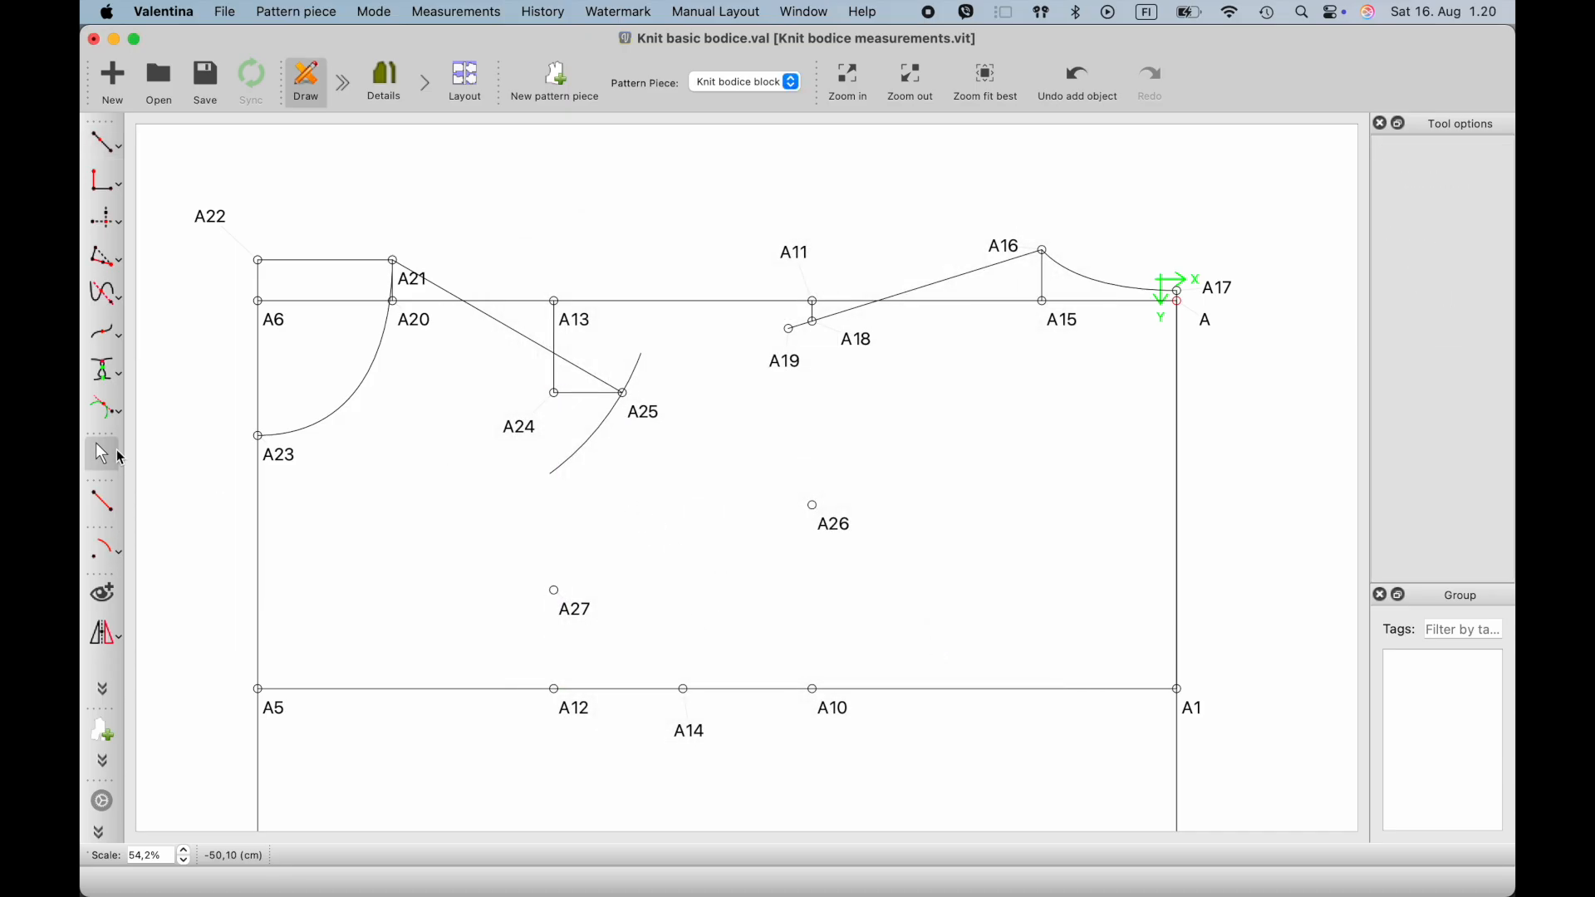
- Create a curved path for the front armhole from A25 through A27 to A14
left_click(122, 555)
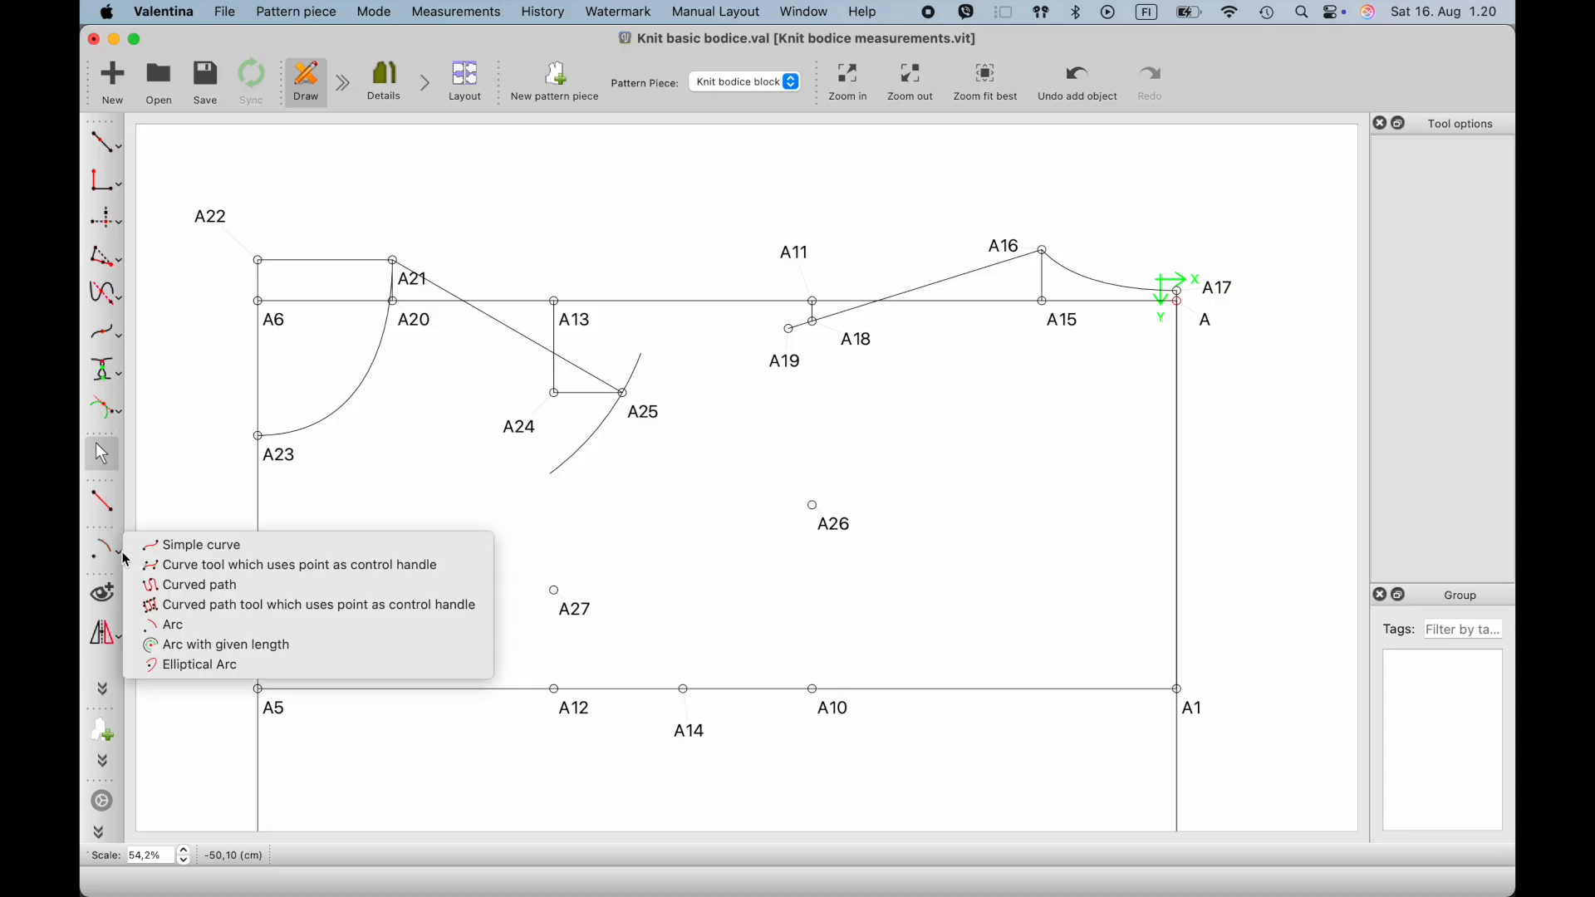
left_click(176, 590)
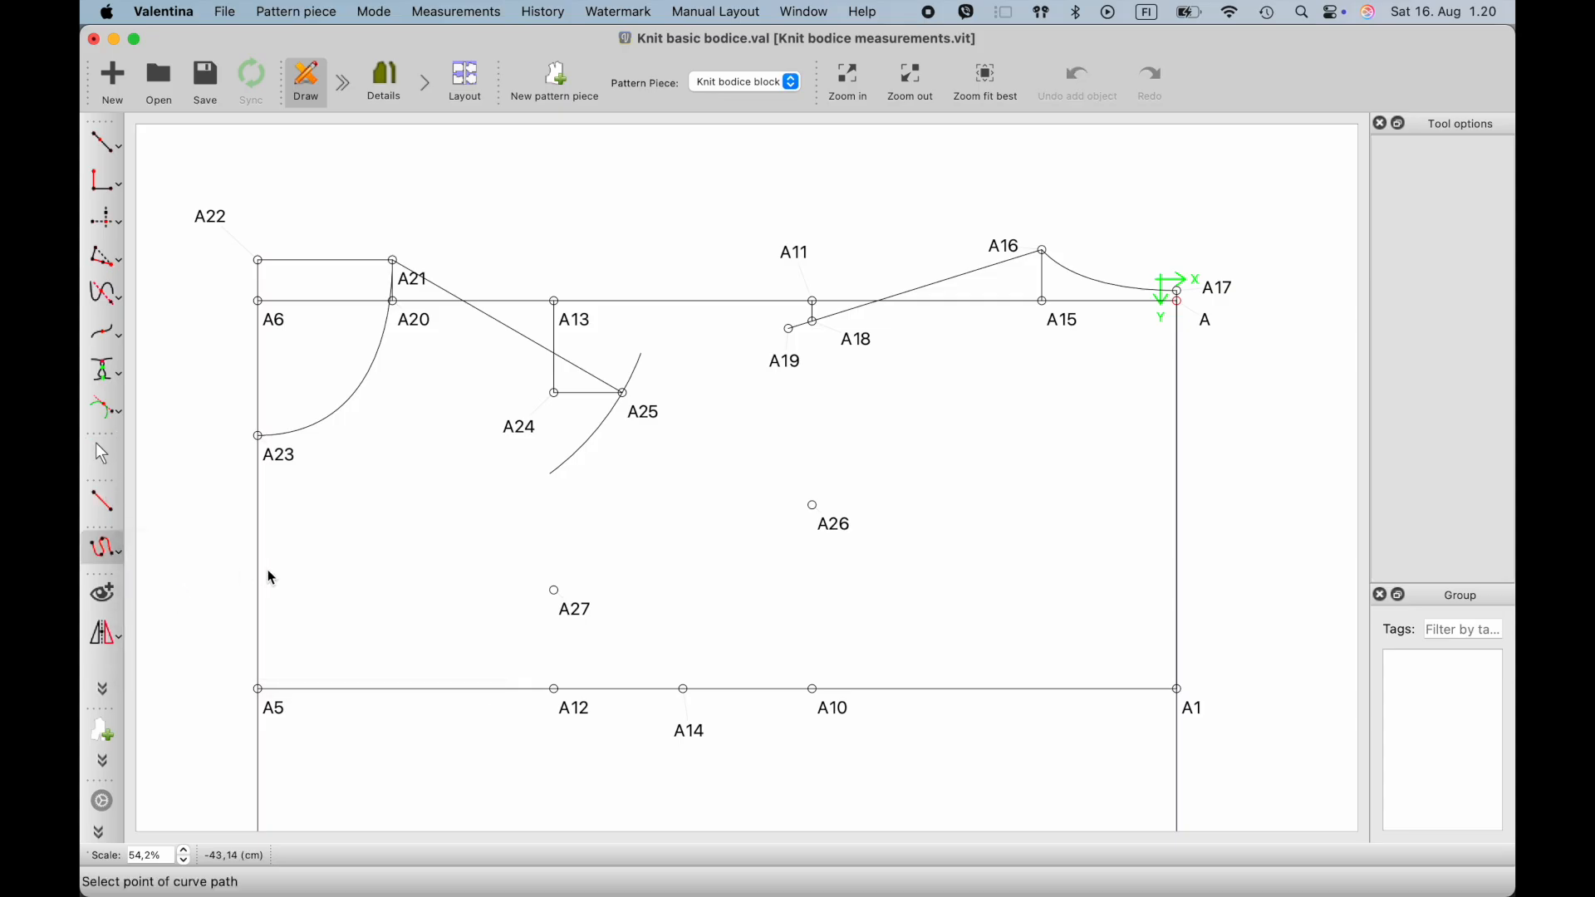
left_click(625, 395)
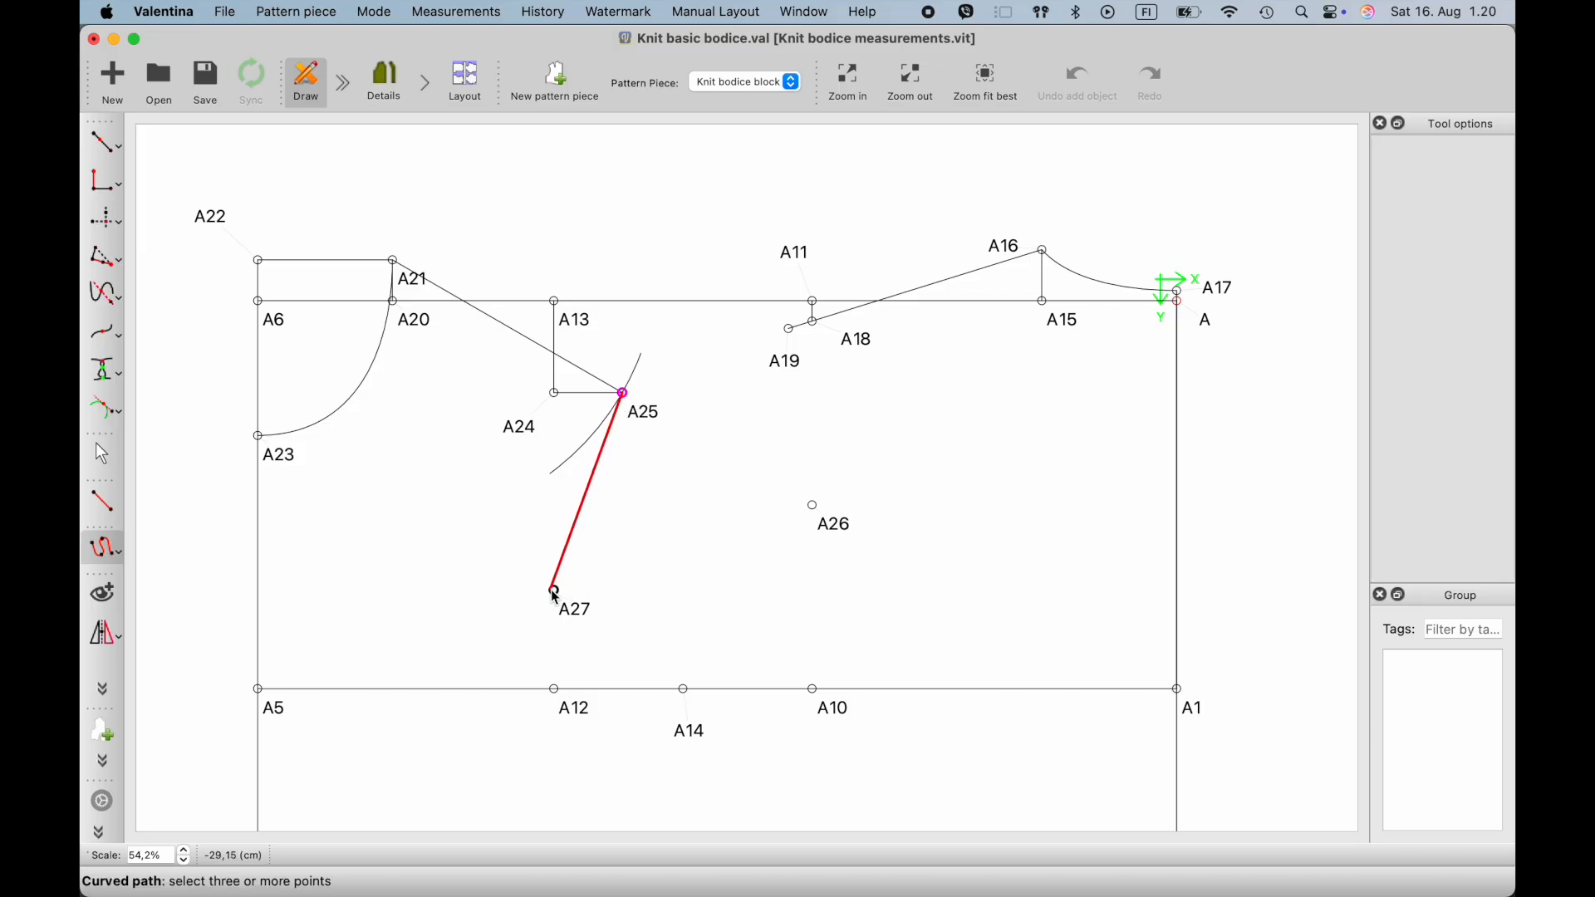
left_click(554, 590)
left_click(684, 690)
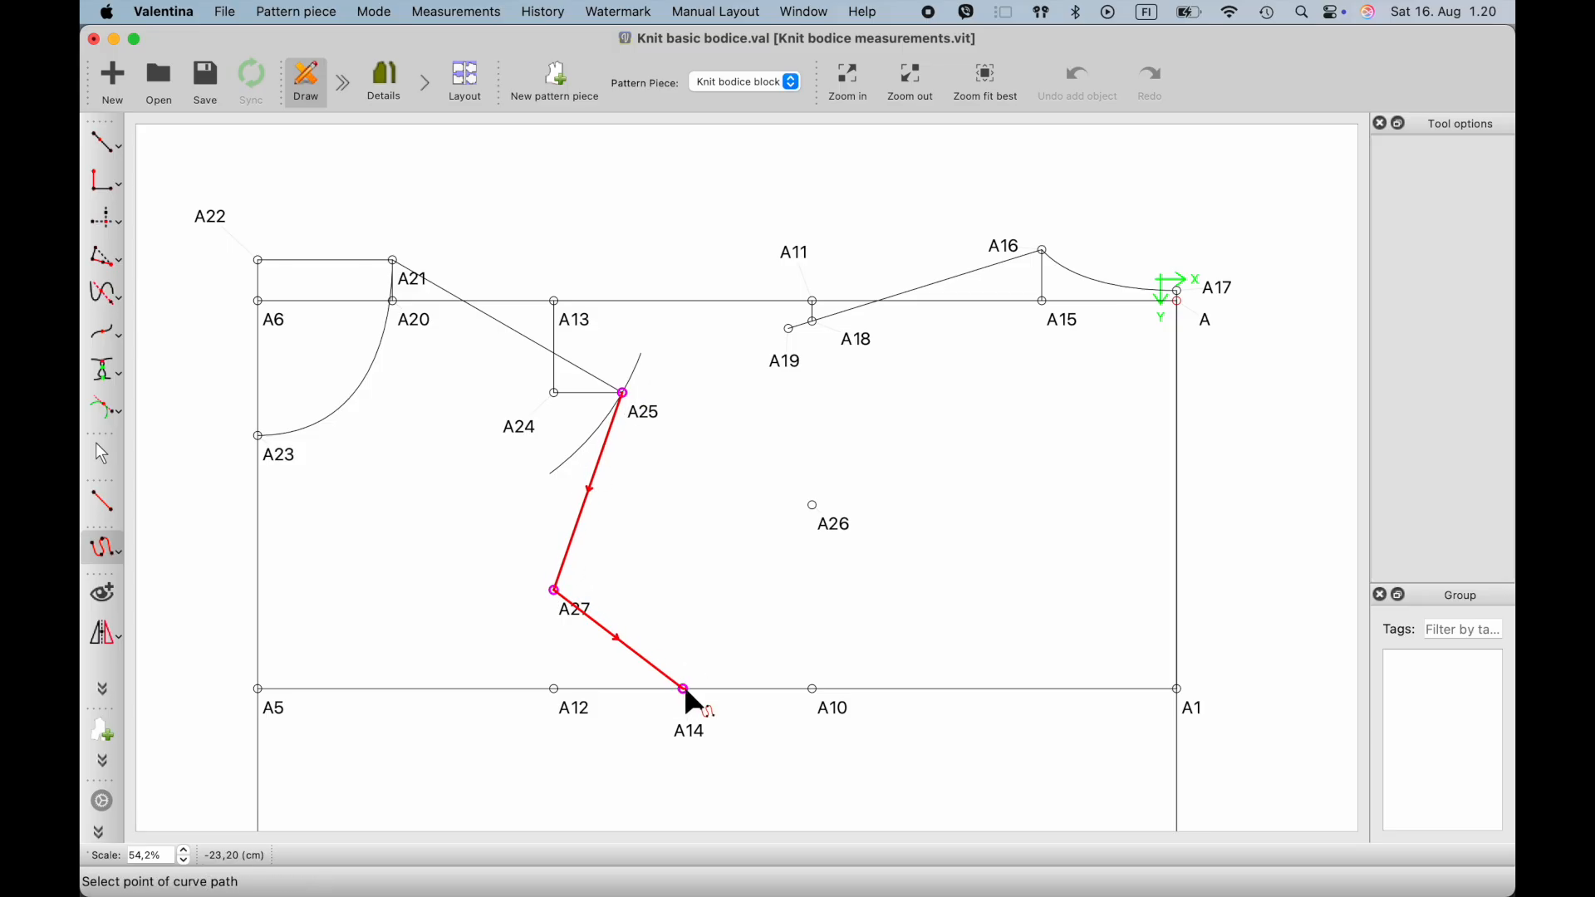
key("Return")
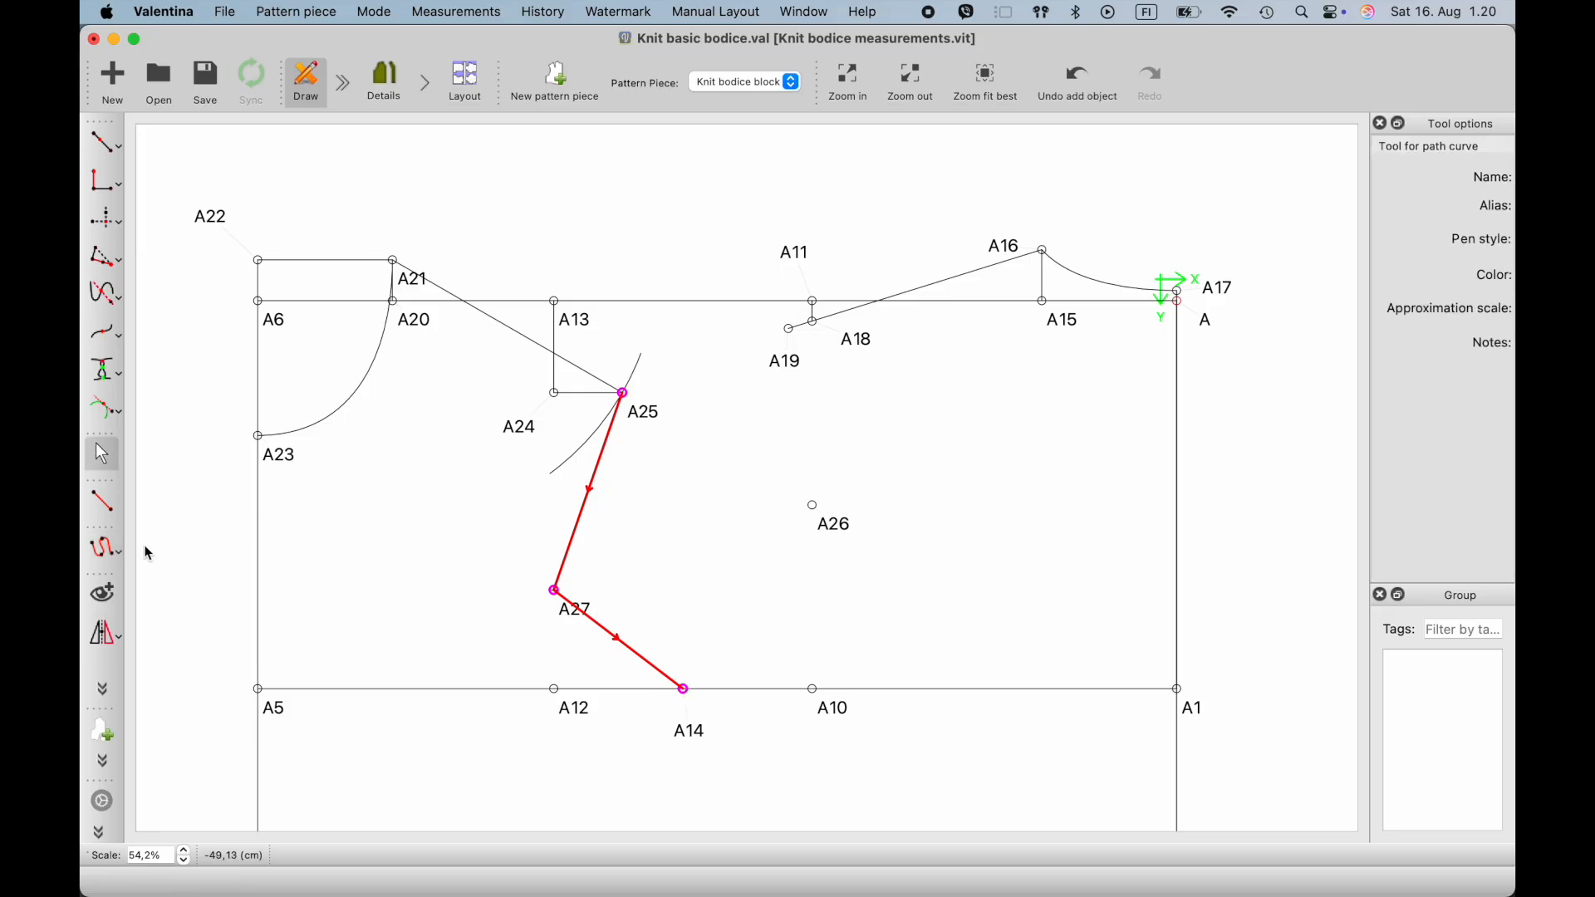
- Create a curved path for the back armhole from A14 through A26 to A19
left_click(114, 552)
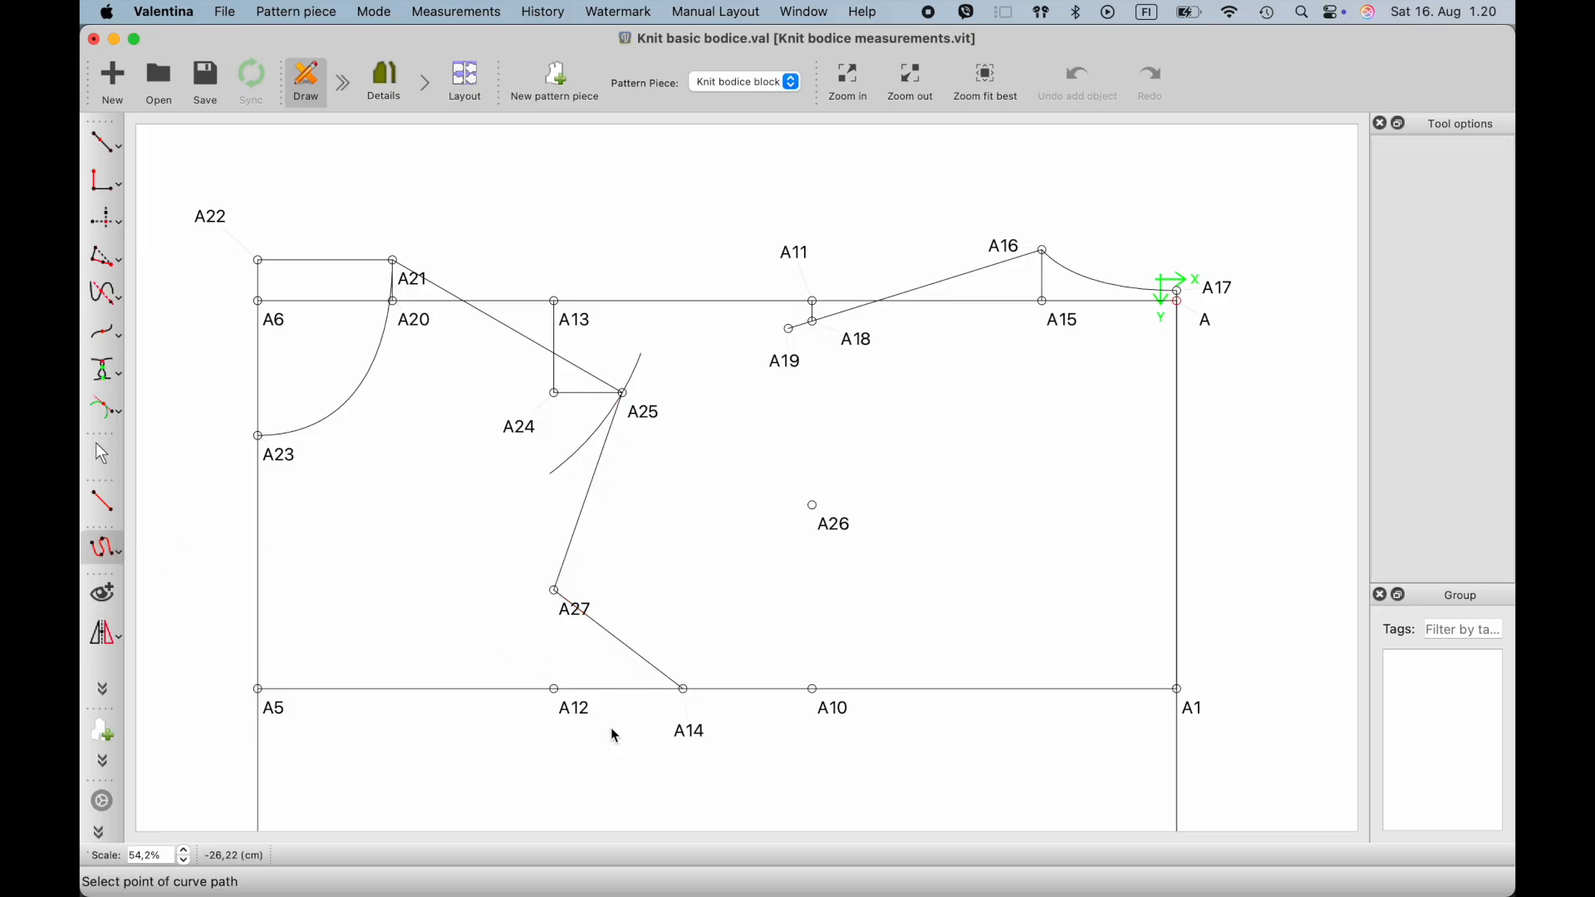
left_click(685, 689)
left_click(816, 507)
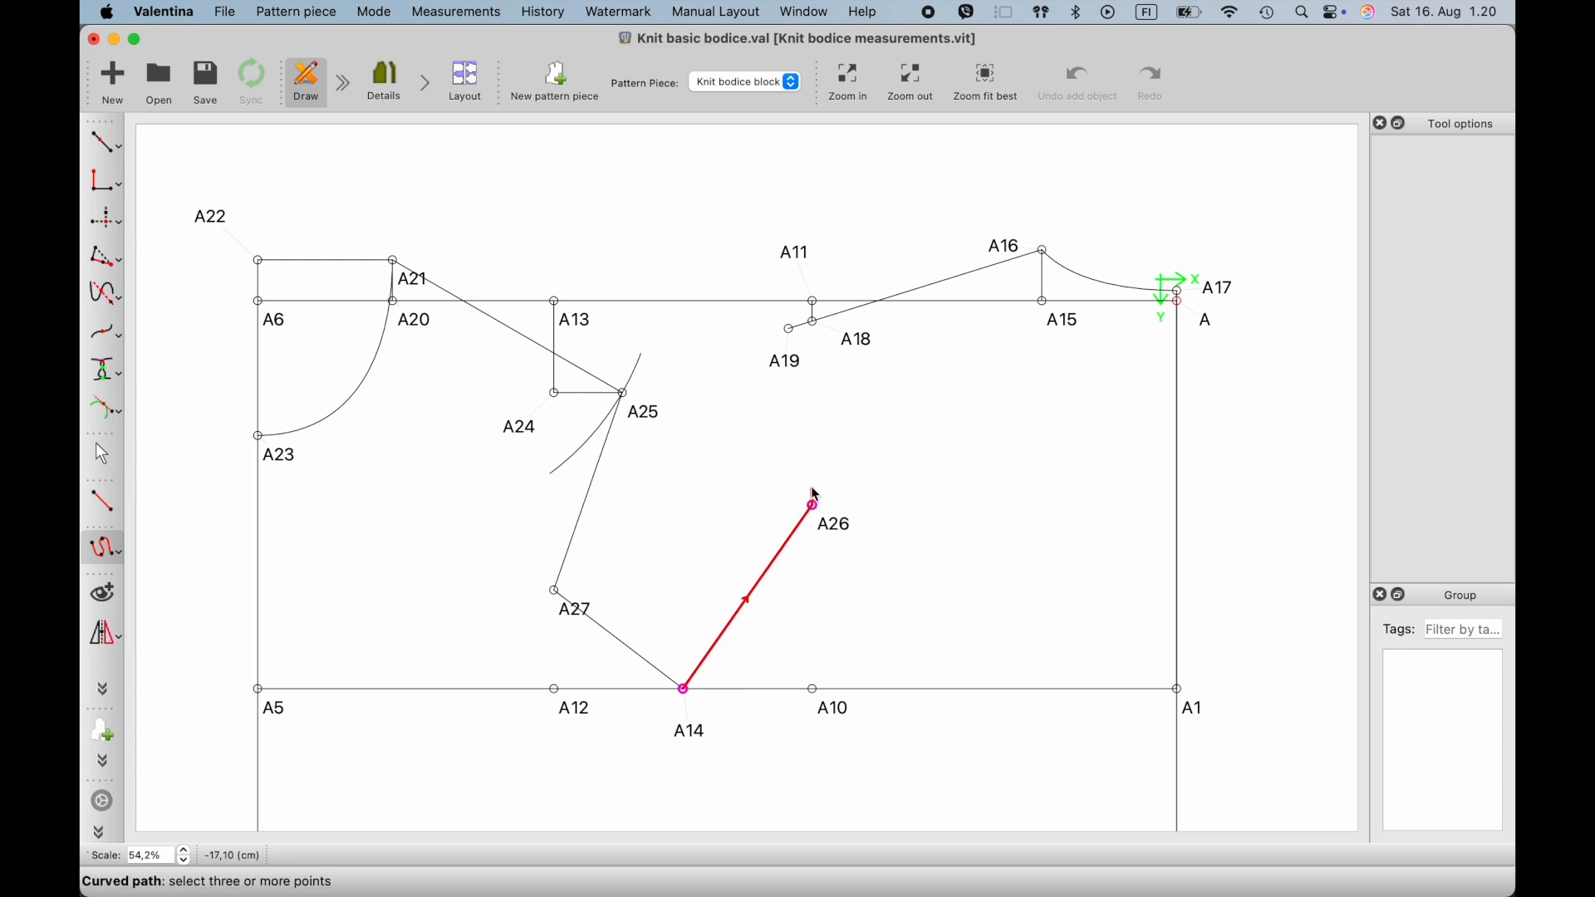
left_click(789, 329)
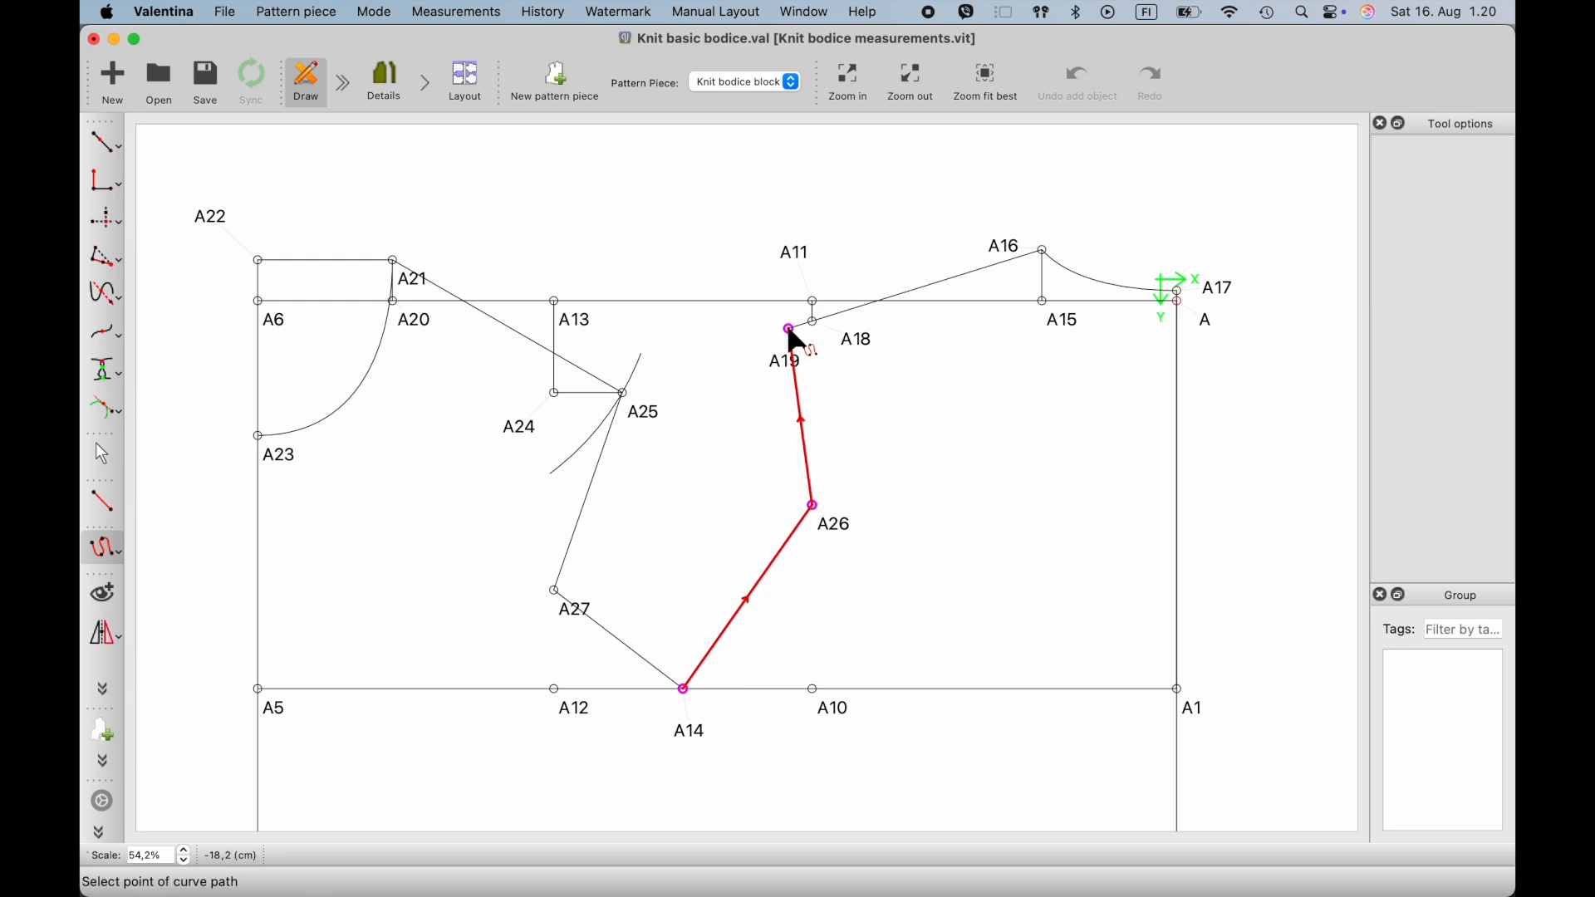
key("Return")
- Shape the front armhole path into a smooth curve through A27 that runs tangent to the bust line at A14
left_click_drag(573, 511, 594, 439)
left_click_drag(537, 578, 567, 502)
left_click_drag(610, 638, 560, 663)
left_click_drag(680, 712, 638, 702)
- Shape the back armhole path into a smooth curve from A14 through A26 up to A19, tangent to the bust line at A14
left_click(731, 638)
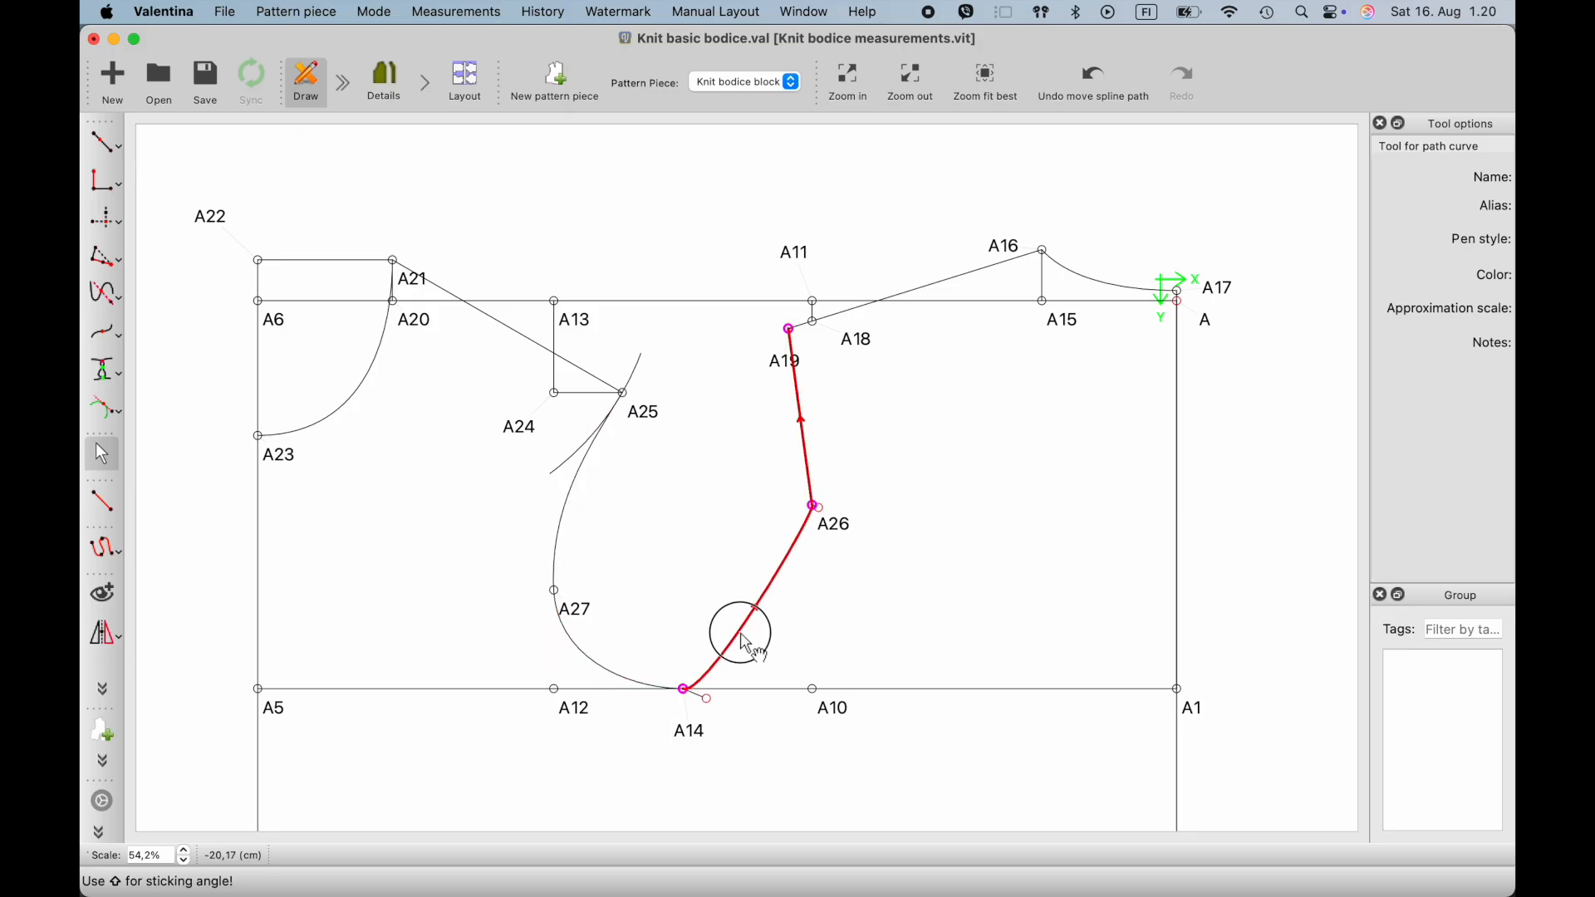
left_click_drag(714, 705, 778, 692)
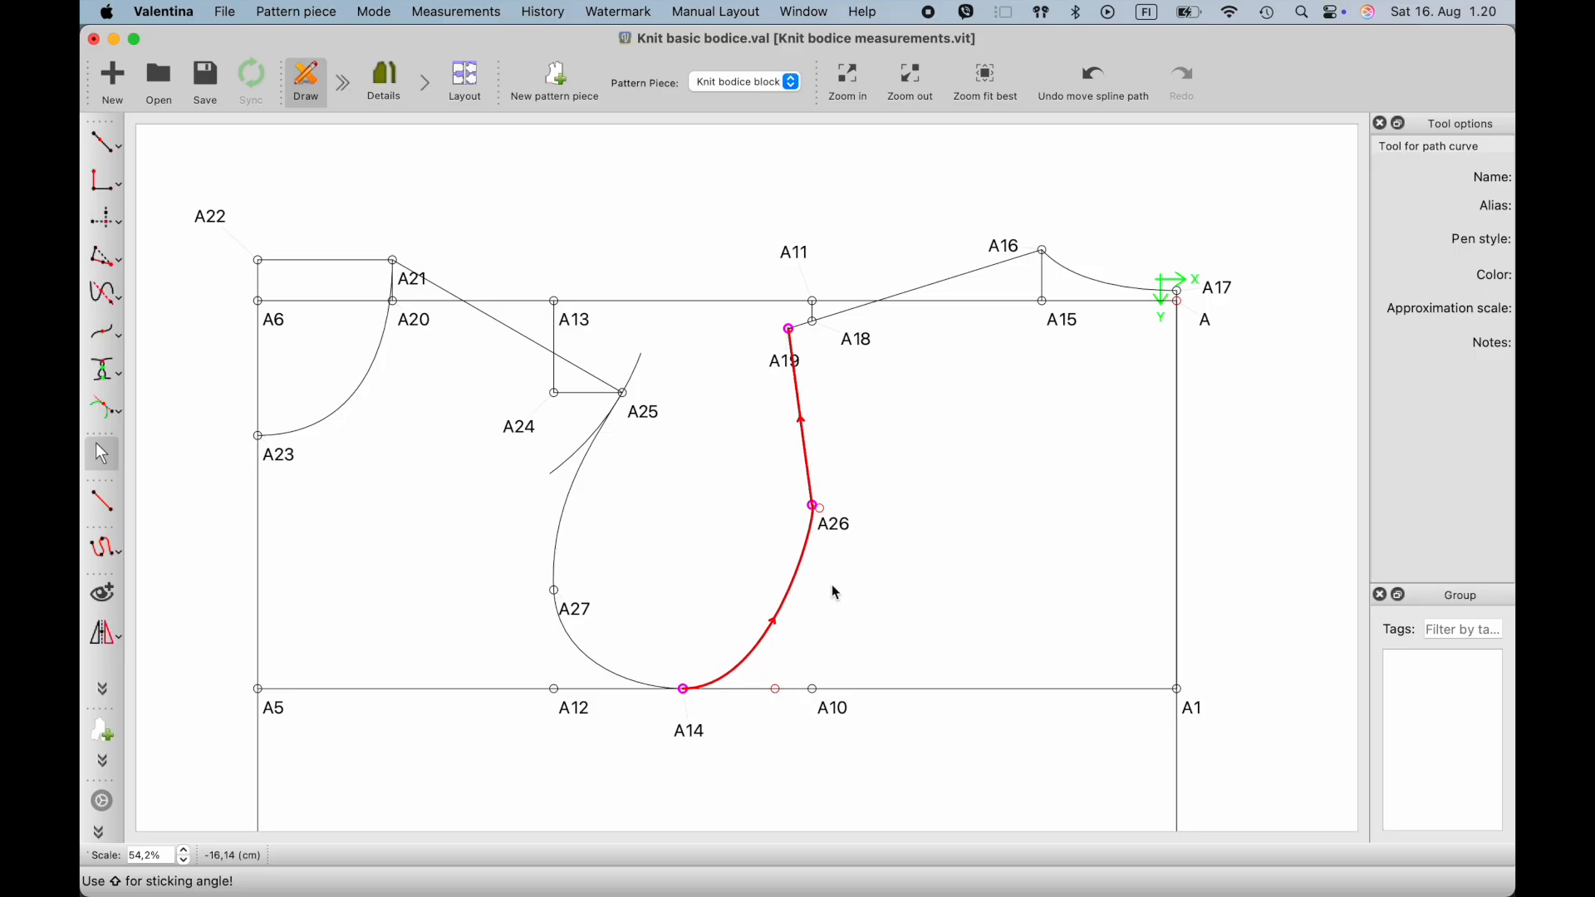
left_click_drag(820, 573, 804, 619)
left_click_drag(813, 471, 814, 448)
left_click_drag(794, 336, 783, 415)
left_click(755, 441)
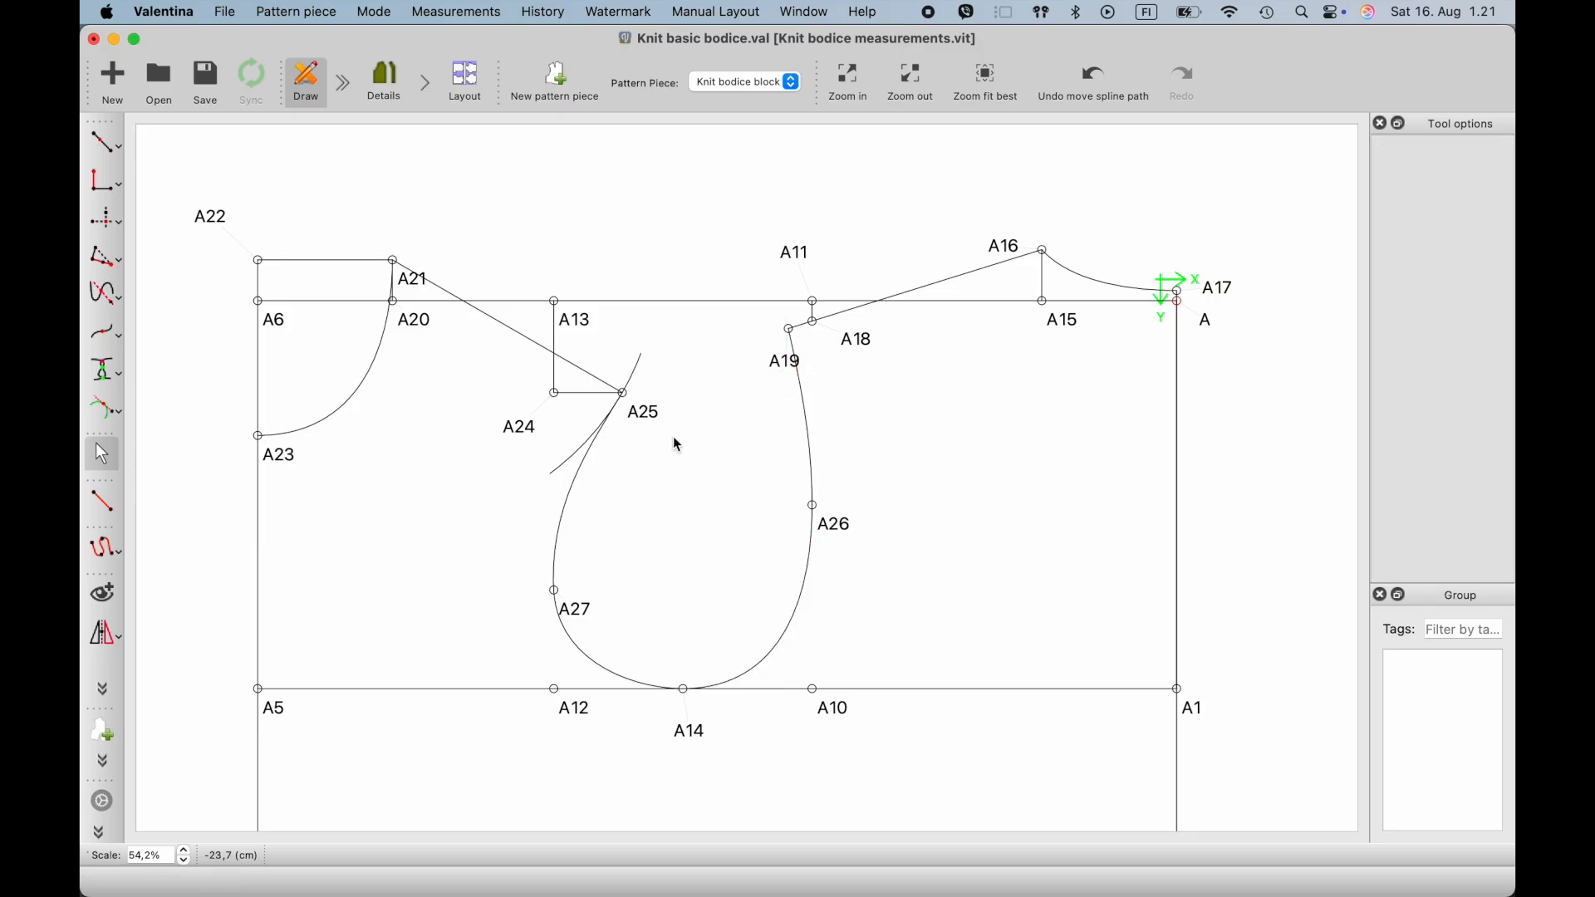
- Try to bend the front armhole curve slightly further inward between A25 and A27
scroll(611, 455, "up", 2, "ctrl")
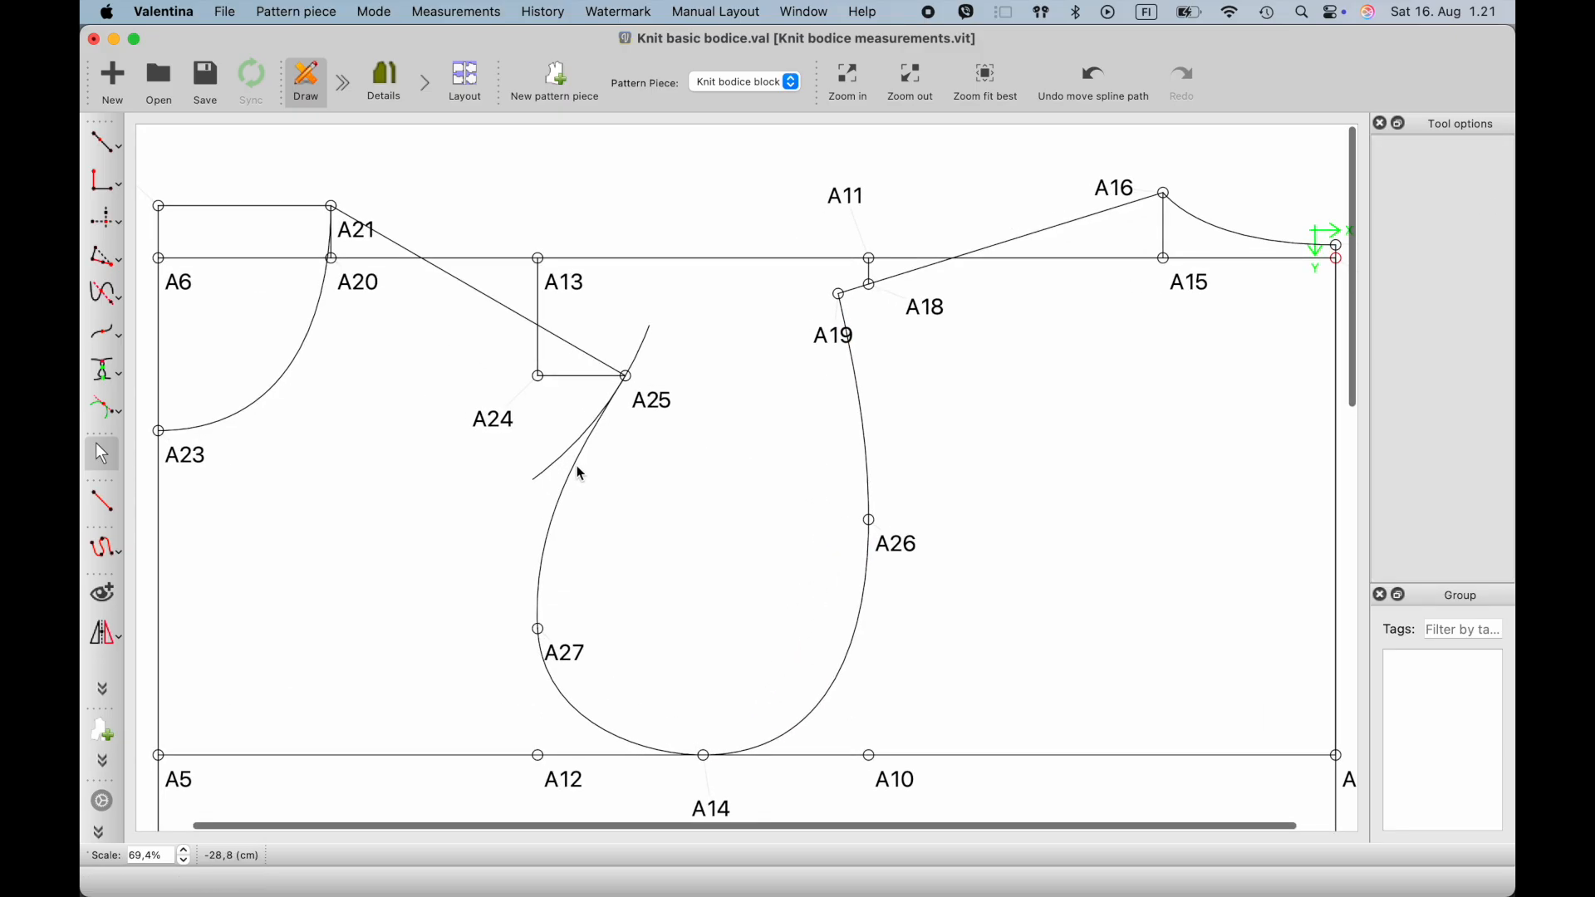
left_click_drag(579, 476, 575, 480)
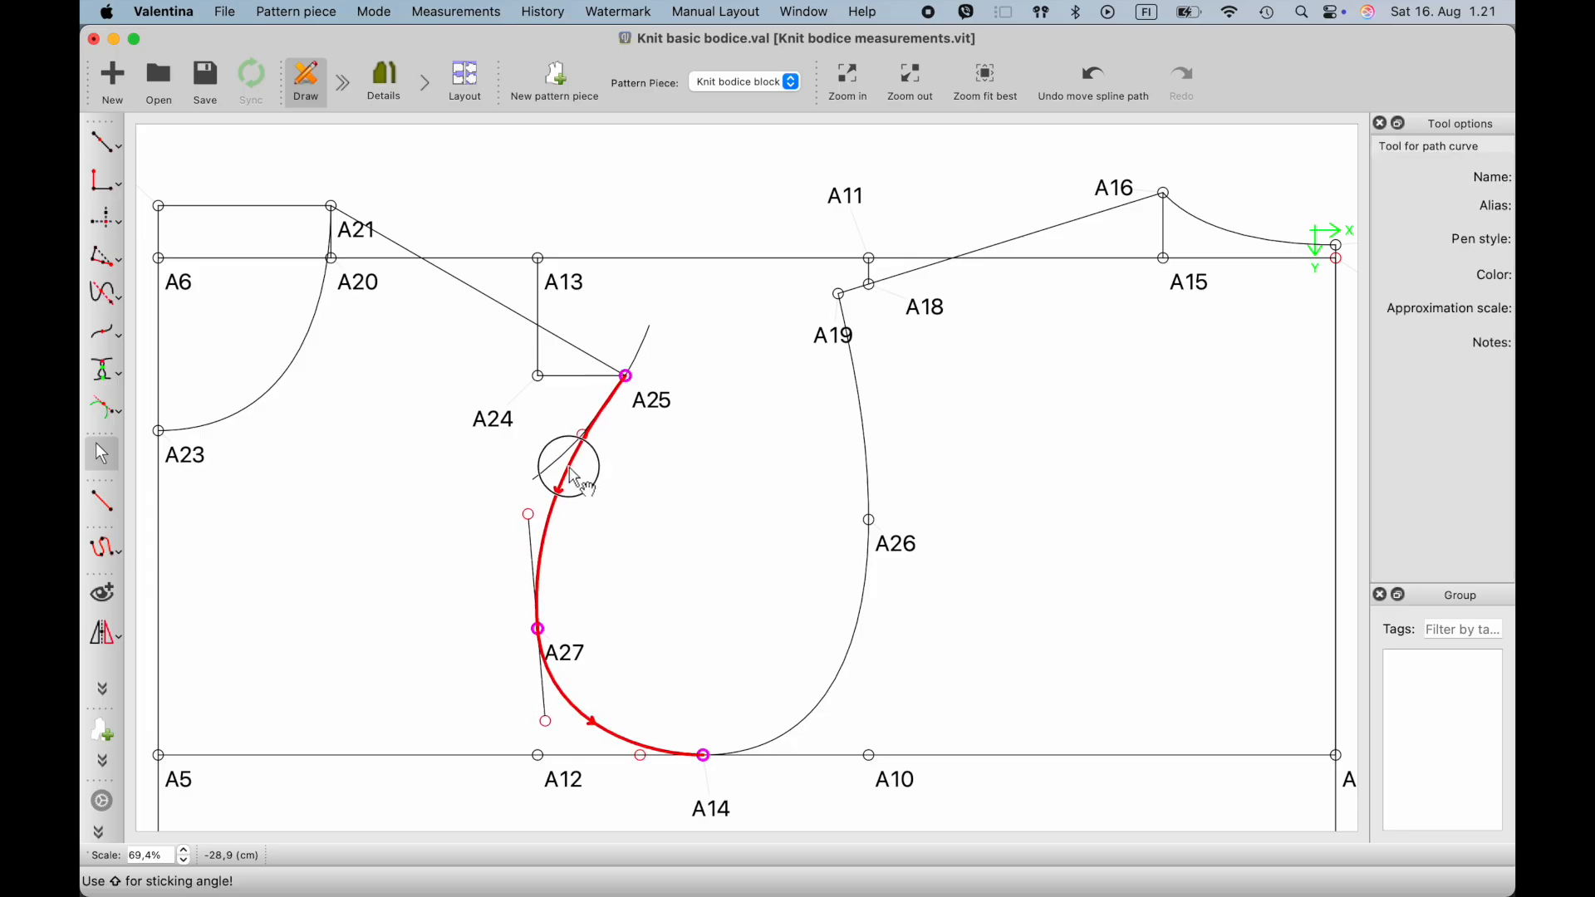
left_click(575, 489)
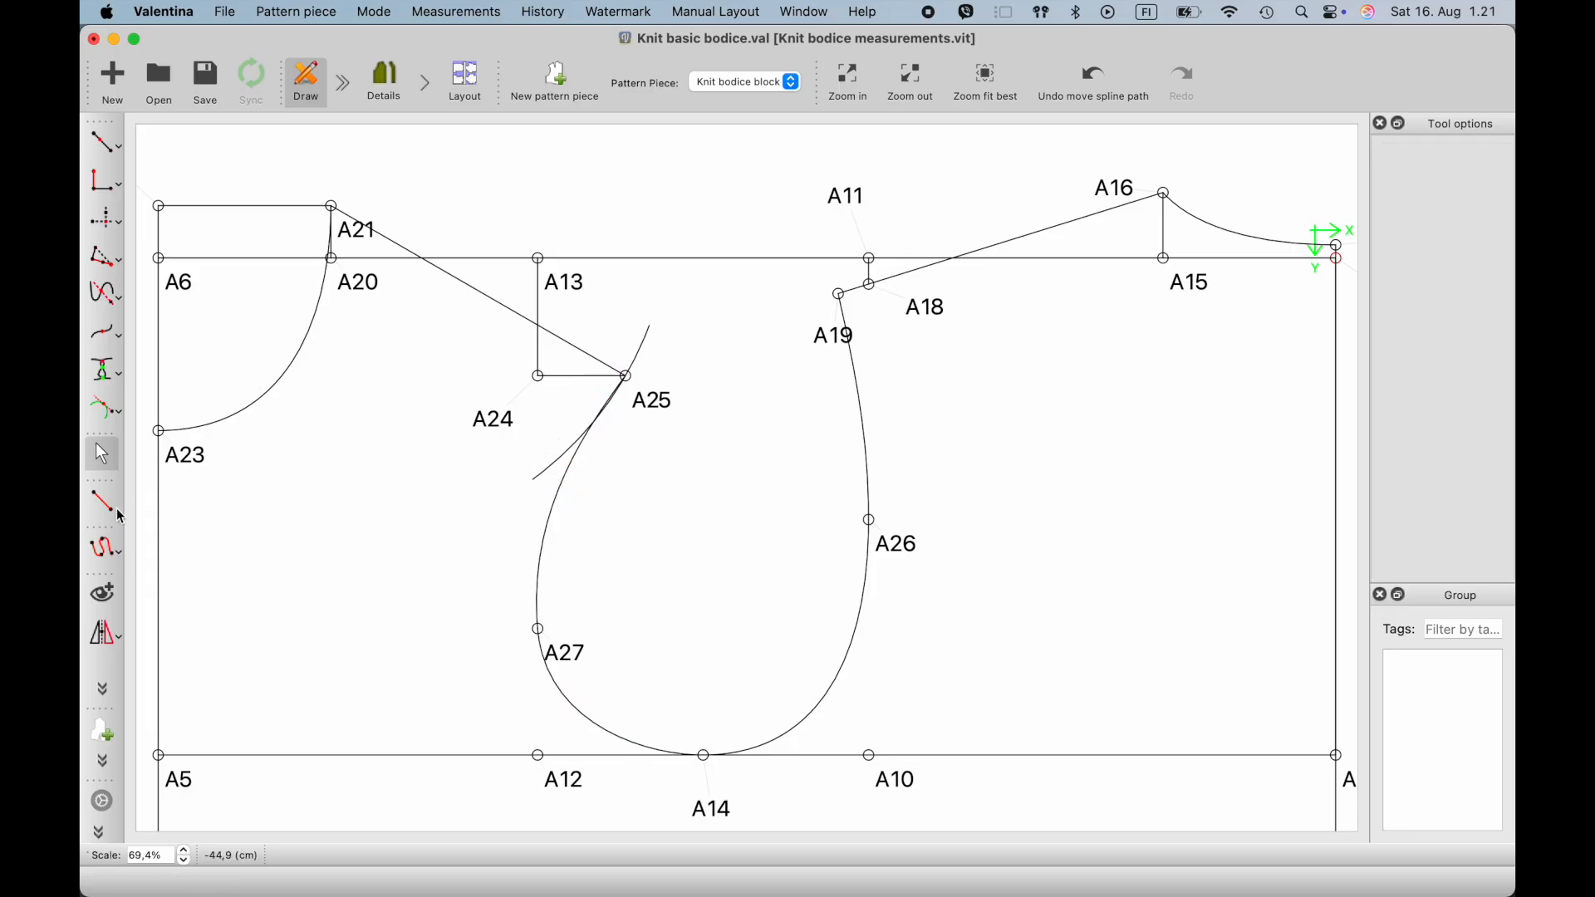
- Add a point halfway along the line from A25 to A27, using the length formula CurrentLength/2
left_click(118, 147)
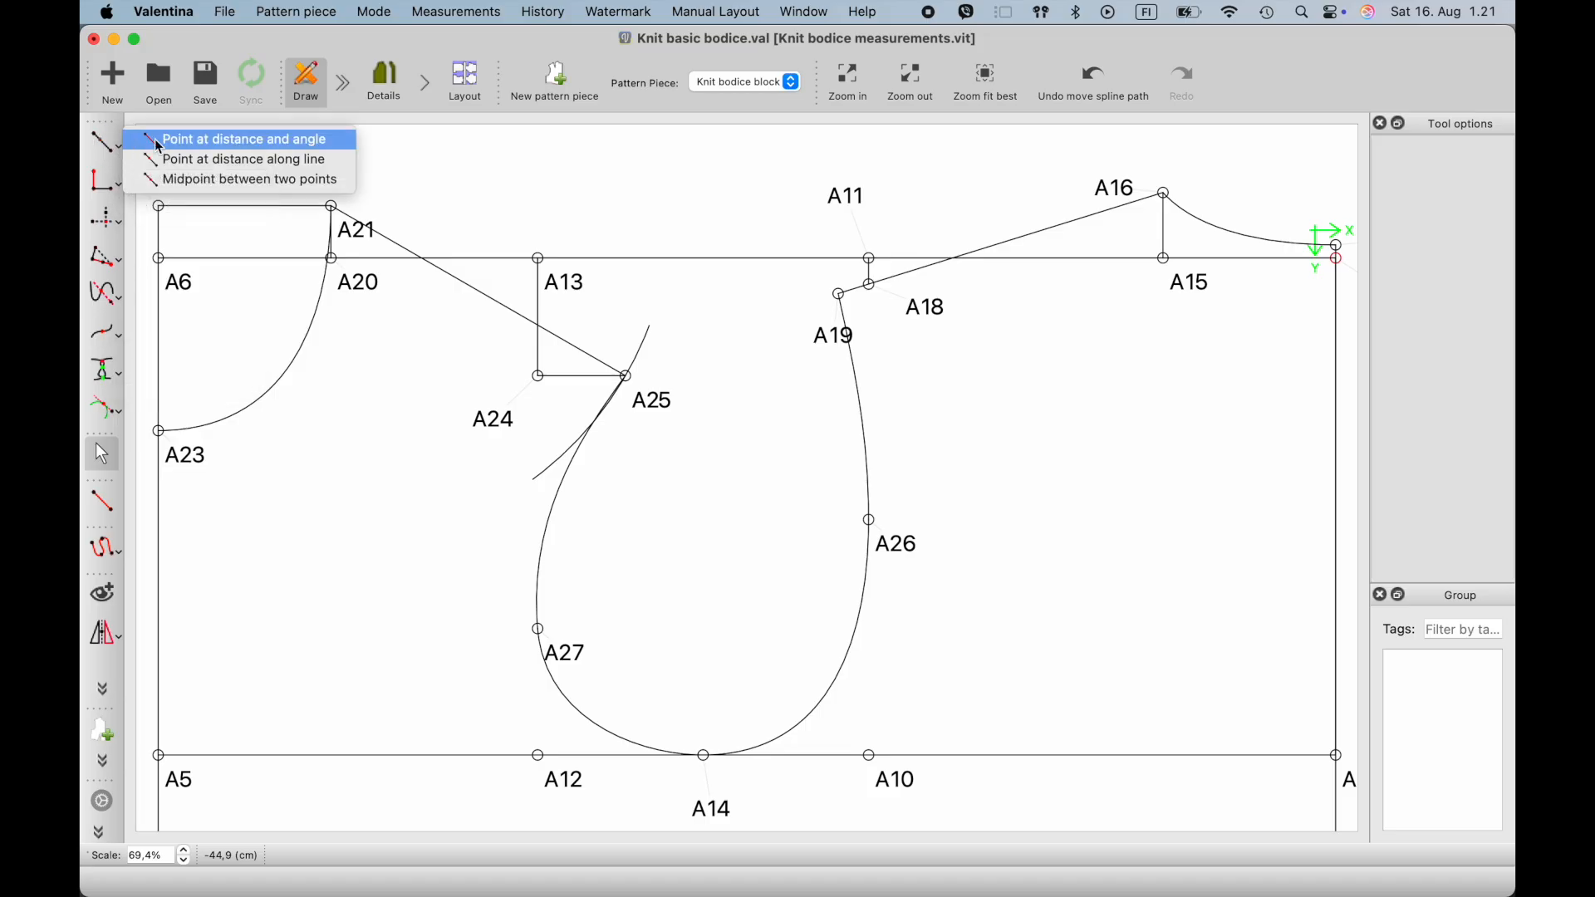
left_click(176, 161)
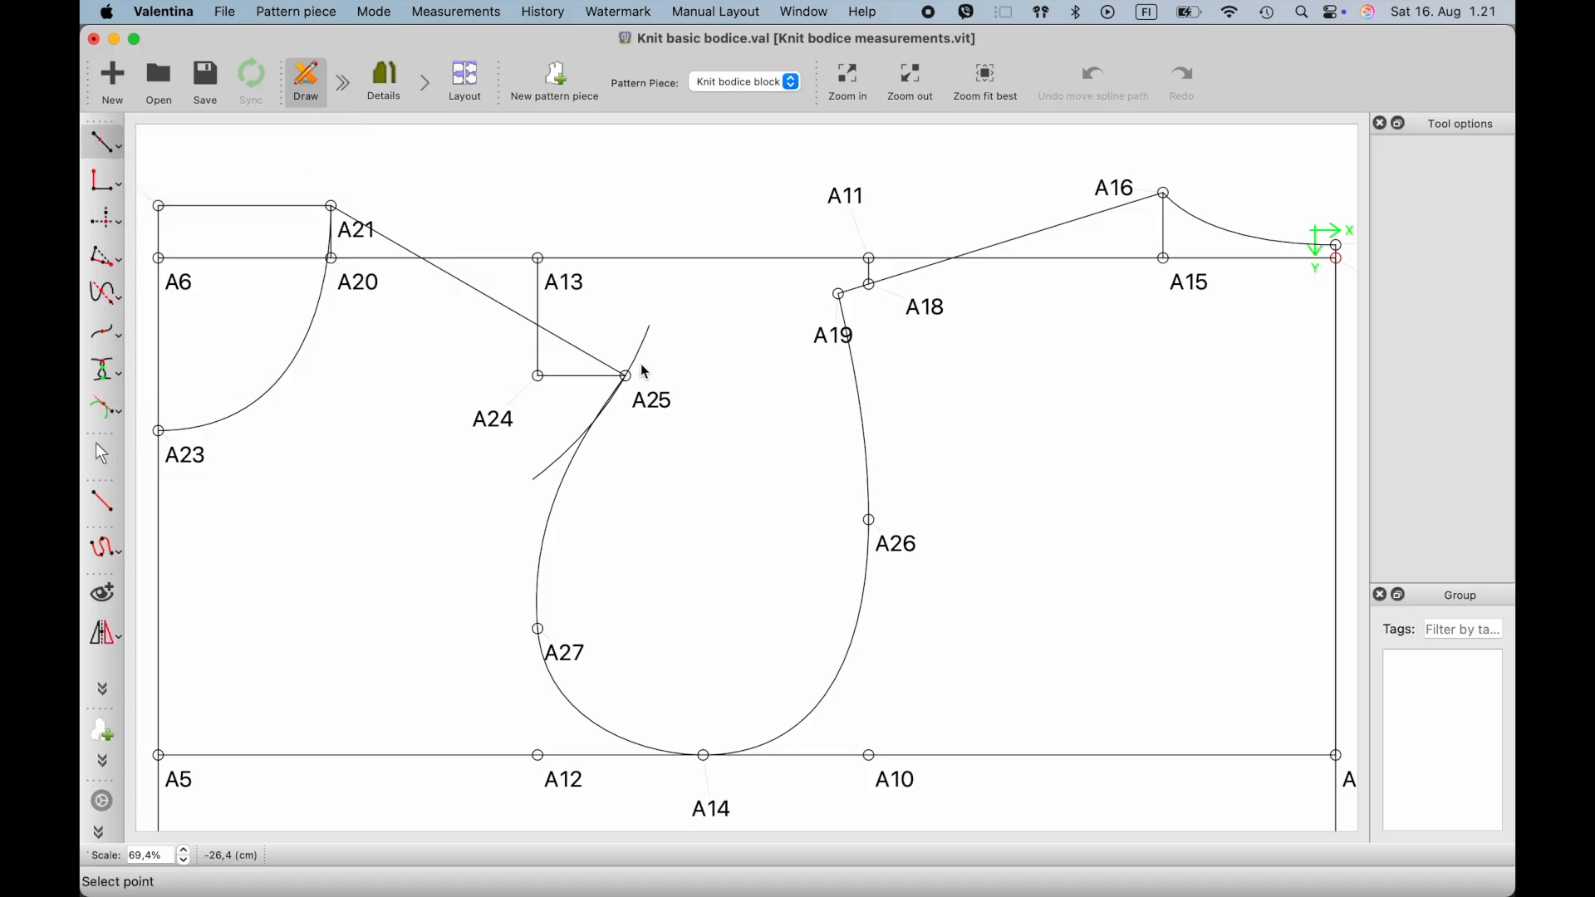
left_click(627, 377)
left_click(538, 629)
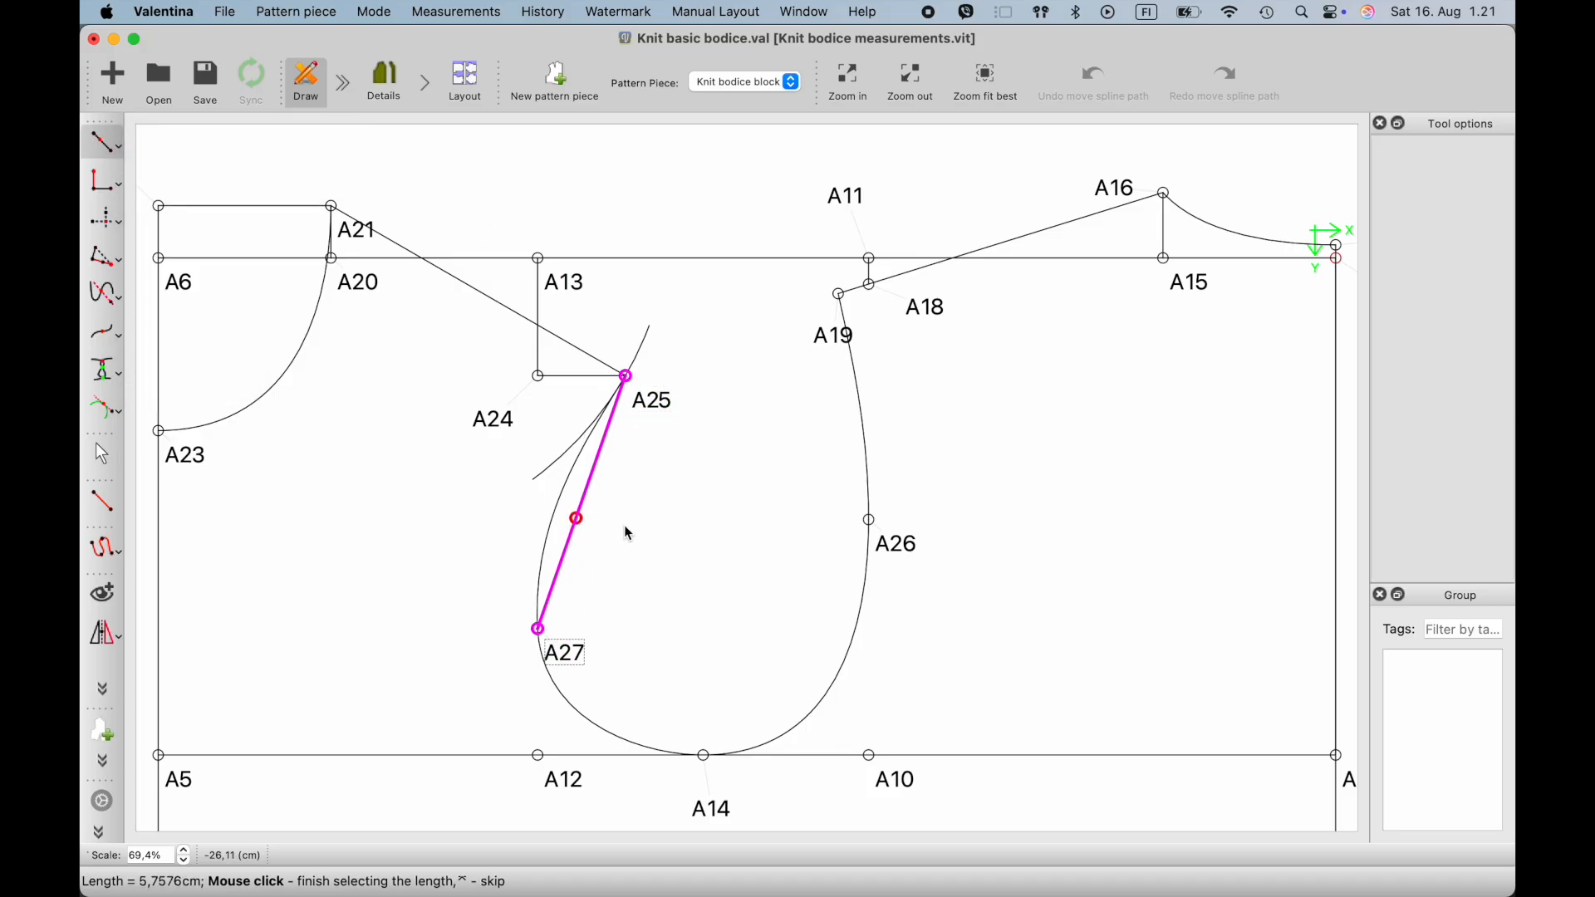
left_click(645, 516)
left_click(823, 337)
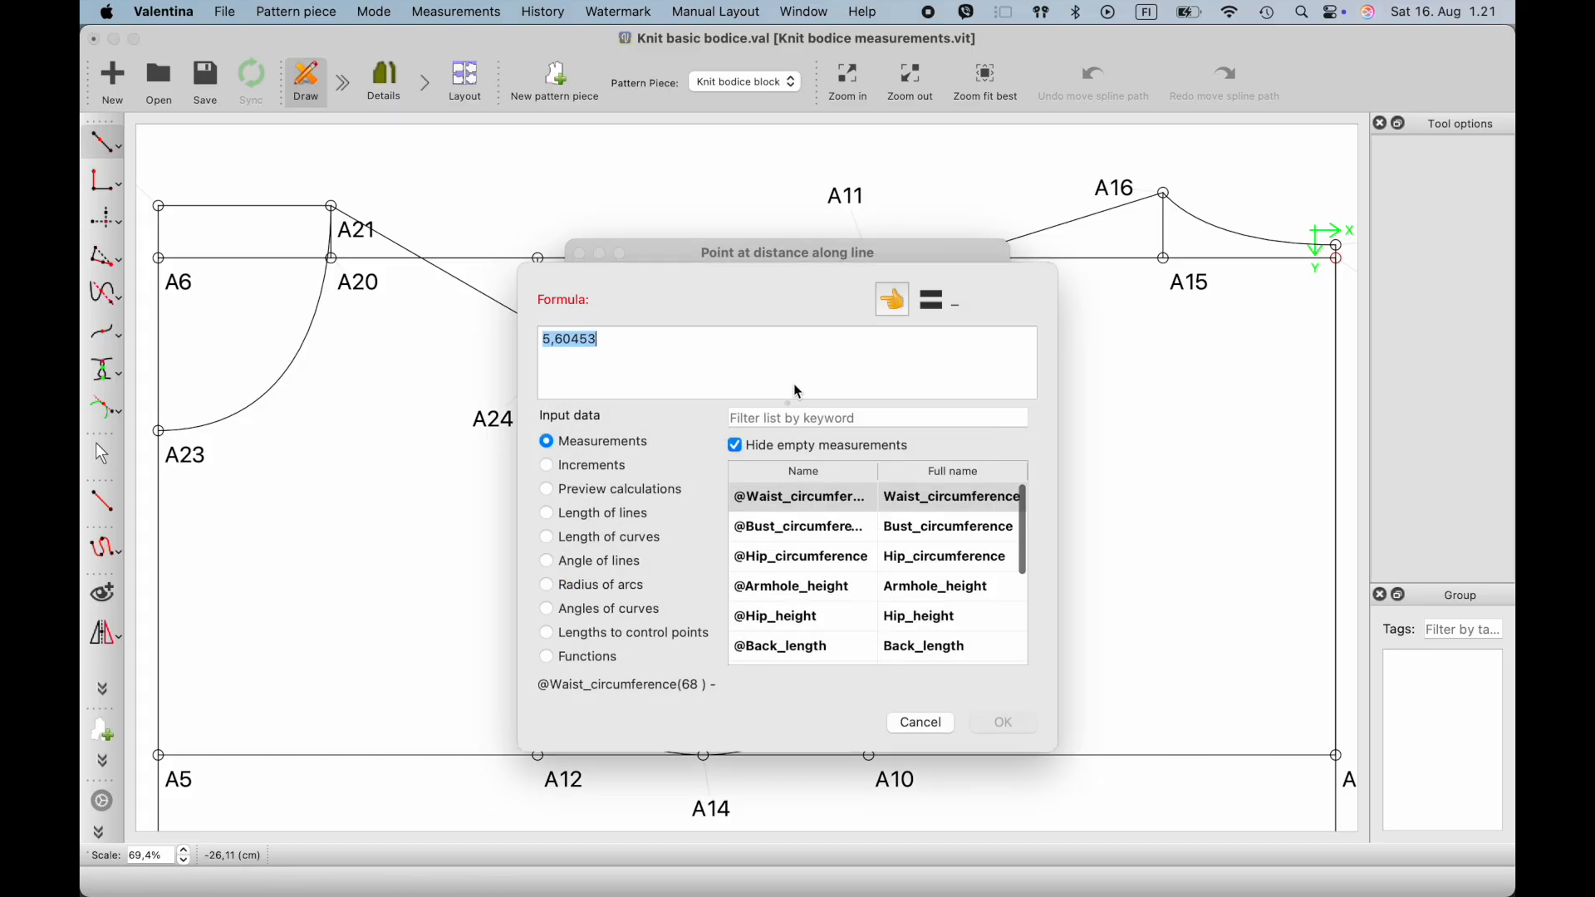
left_click(547, 524)
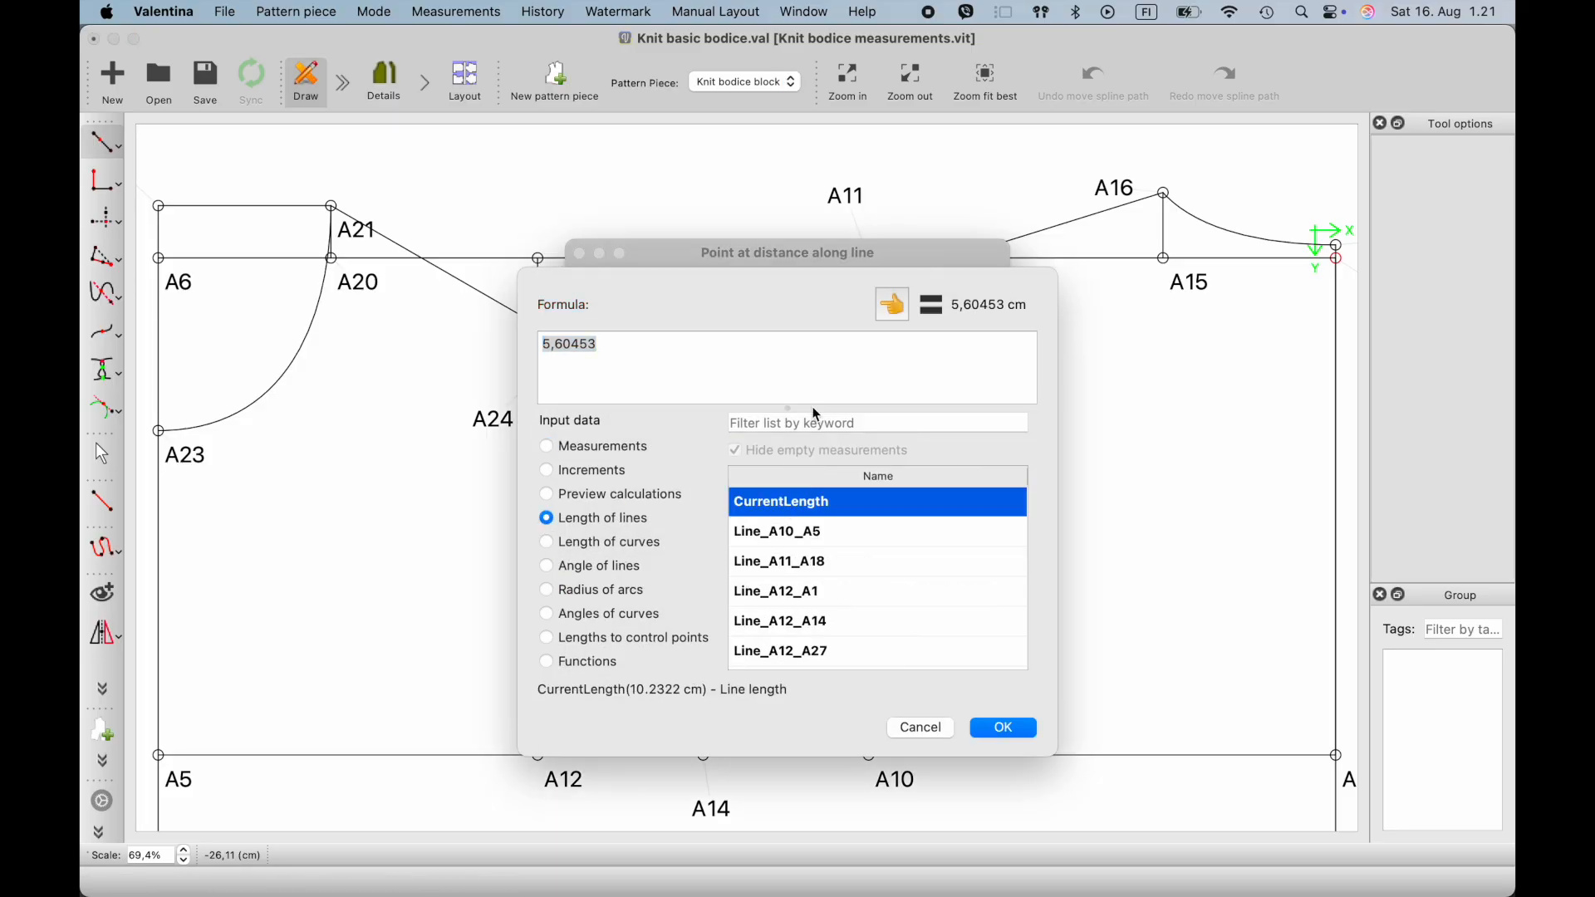
left_click(895, 308)
type("/2")
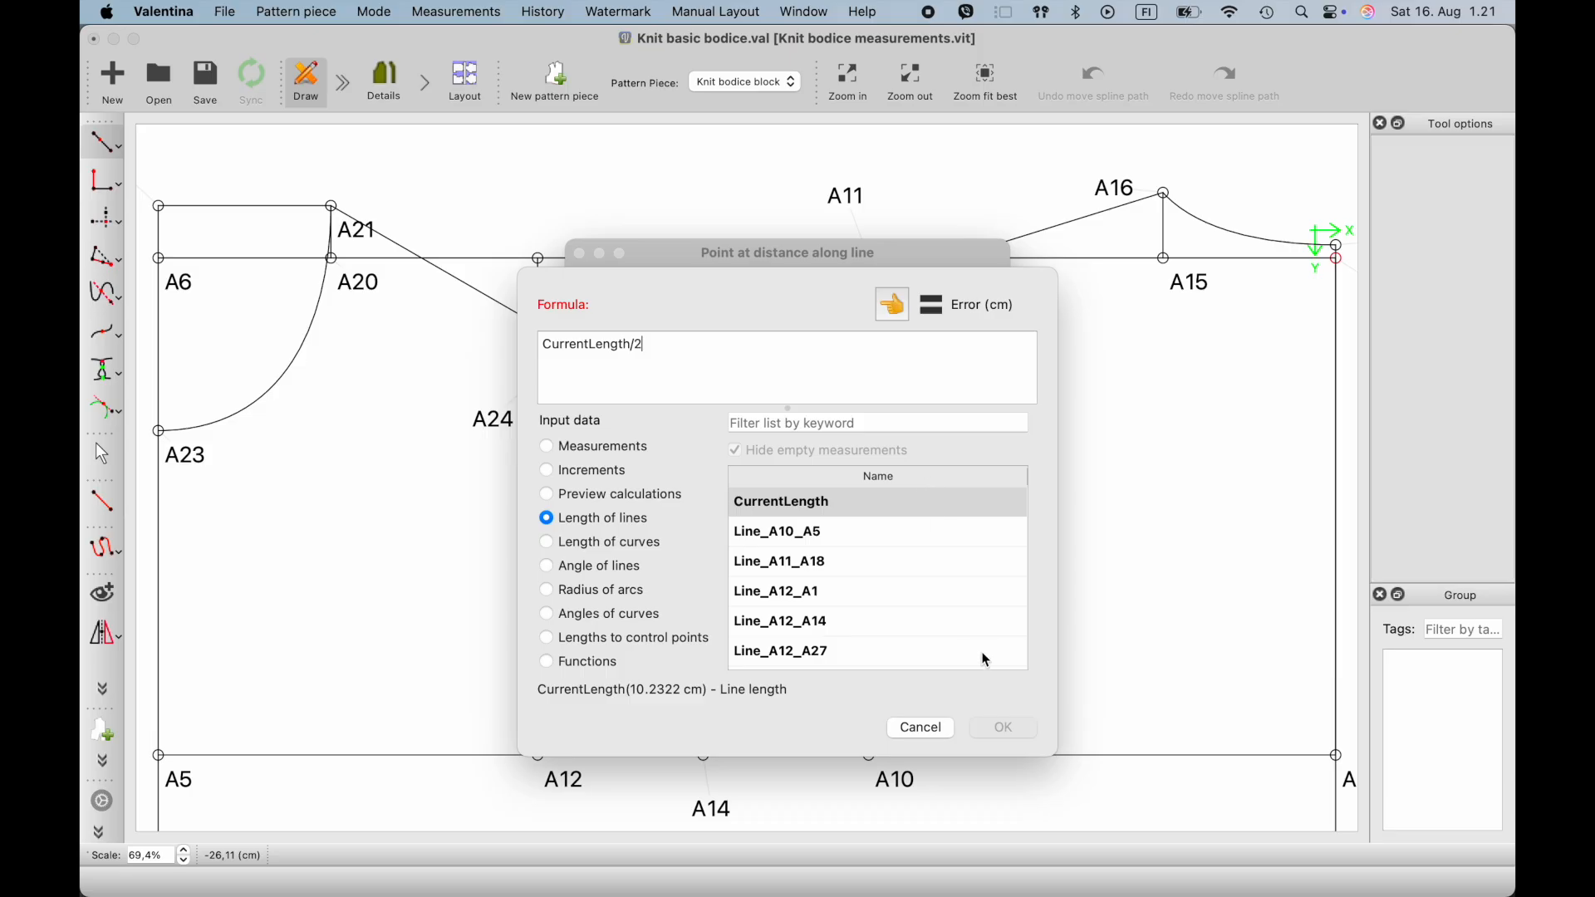
left_click(1002, 729)
left_click(945, 638)
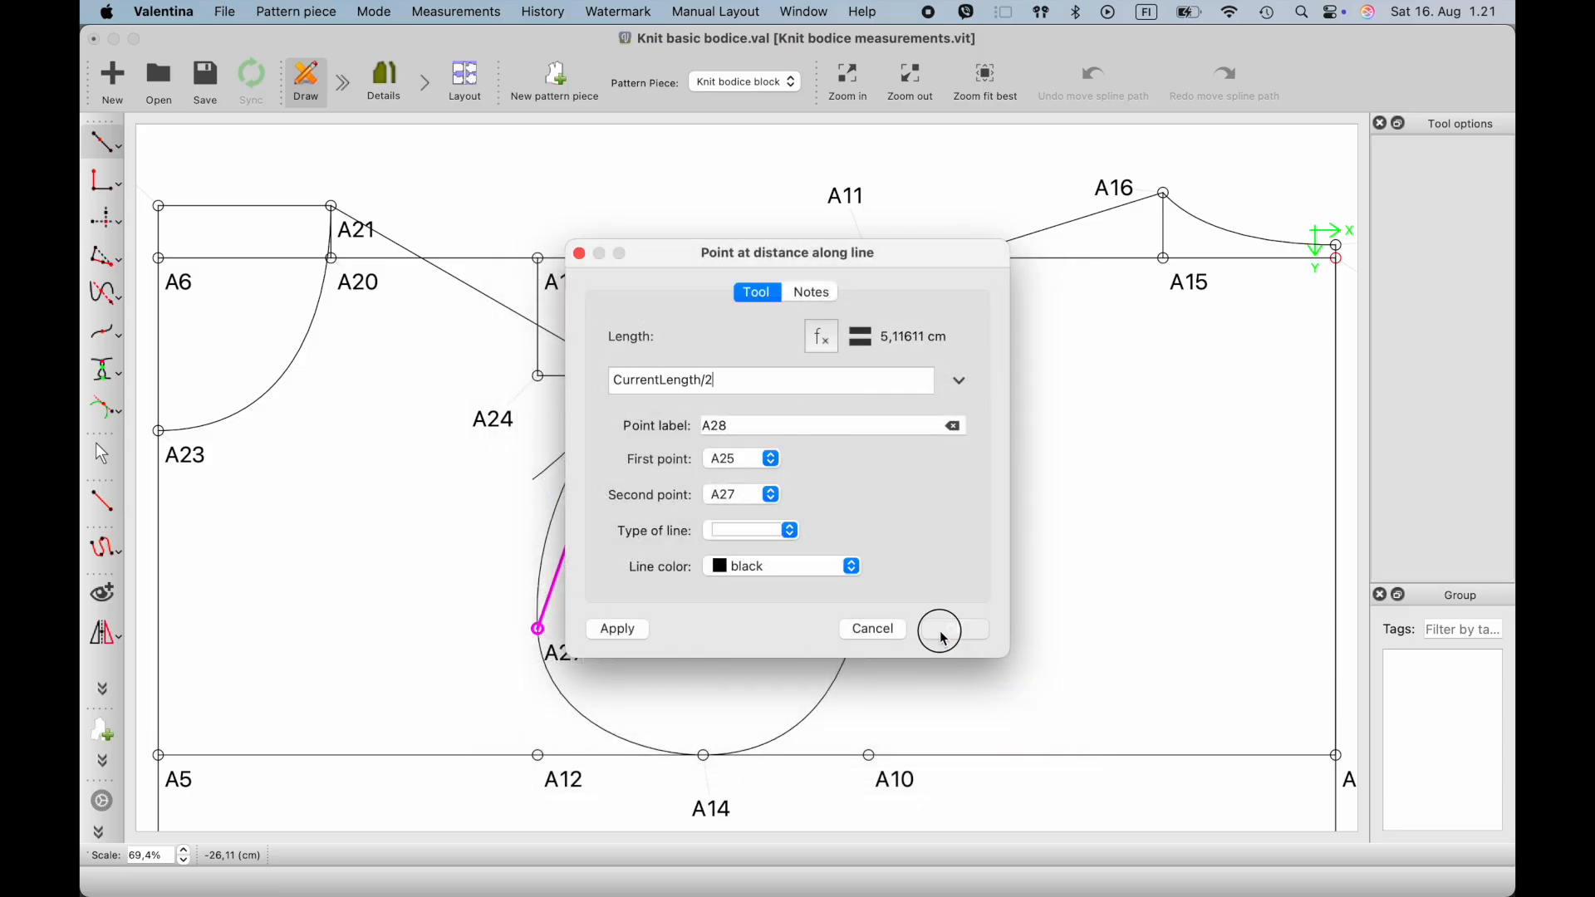
- Add the midpoint between A19 and A26 on the back armhole
left_click(121, 150)
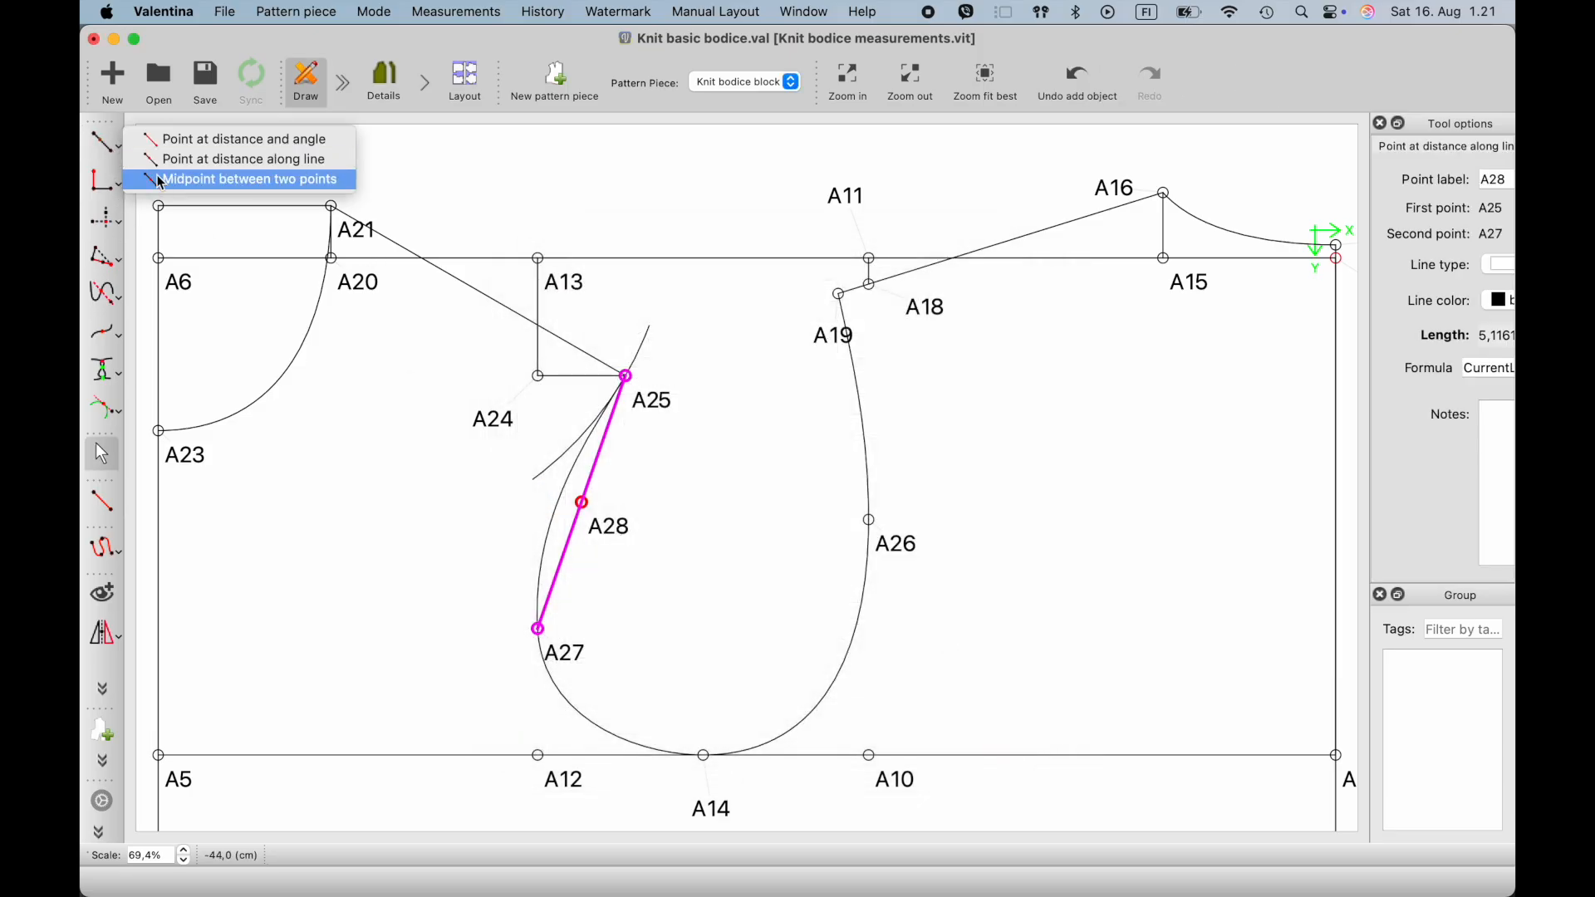
left_click(167, 179)
left_click(836, 332)
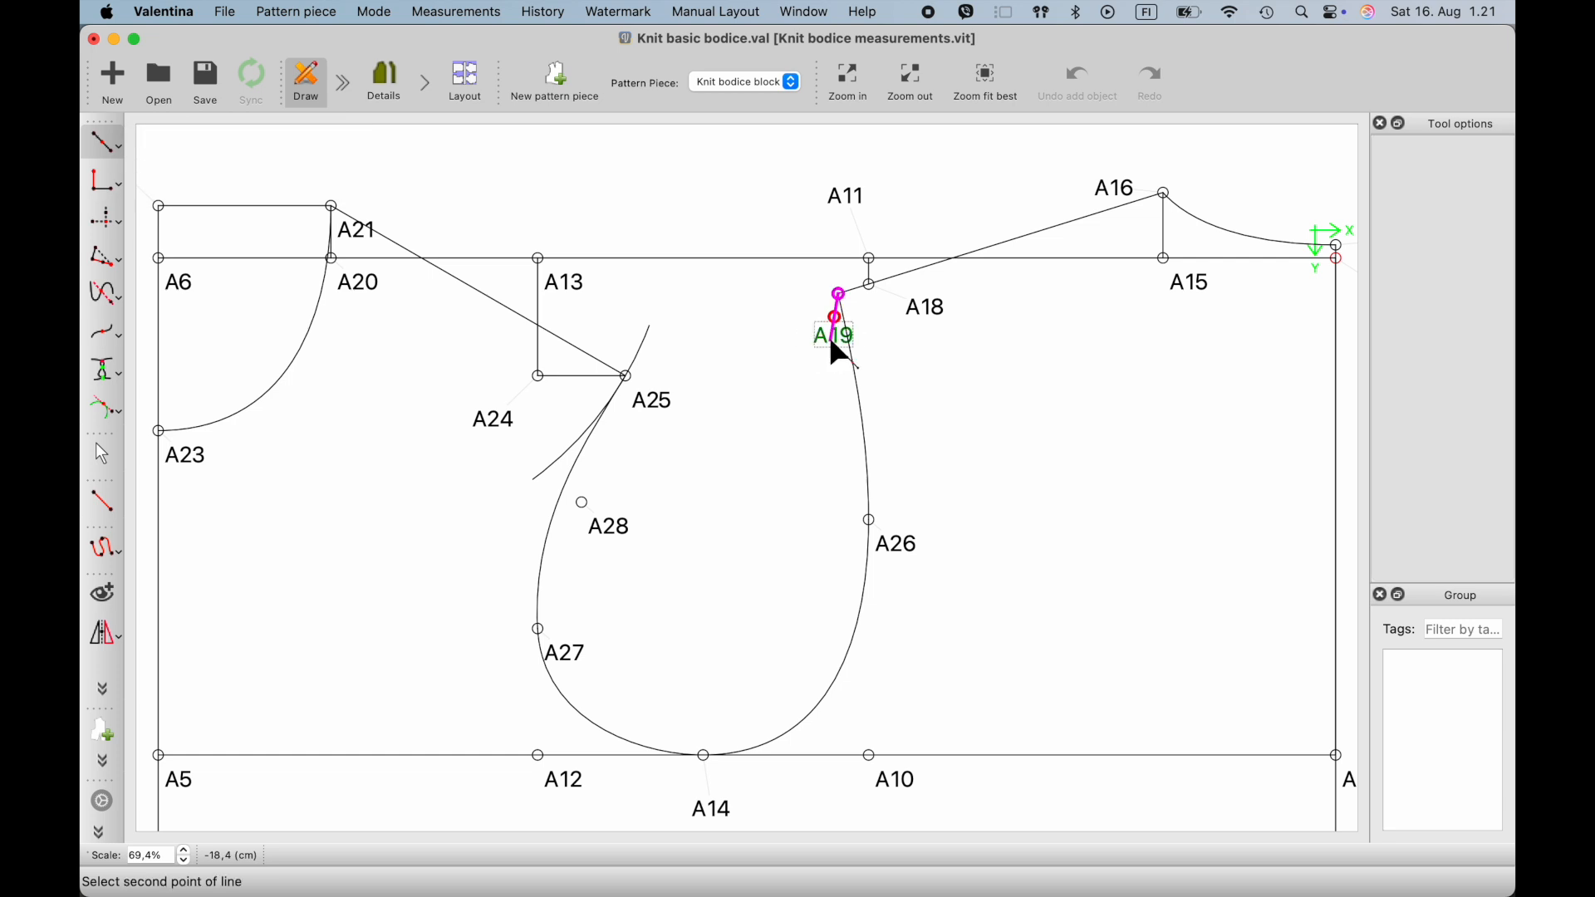
left_click(896, 551)
left_click(949, 636)
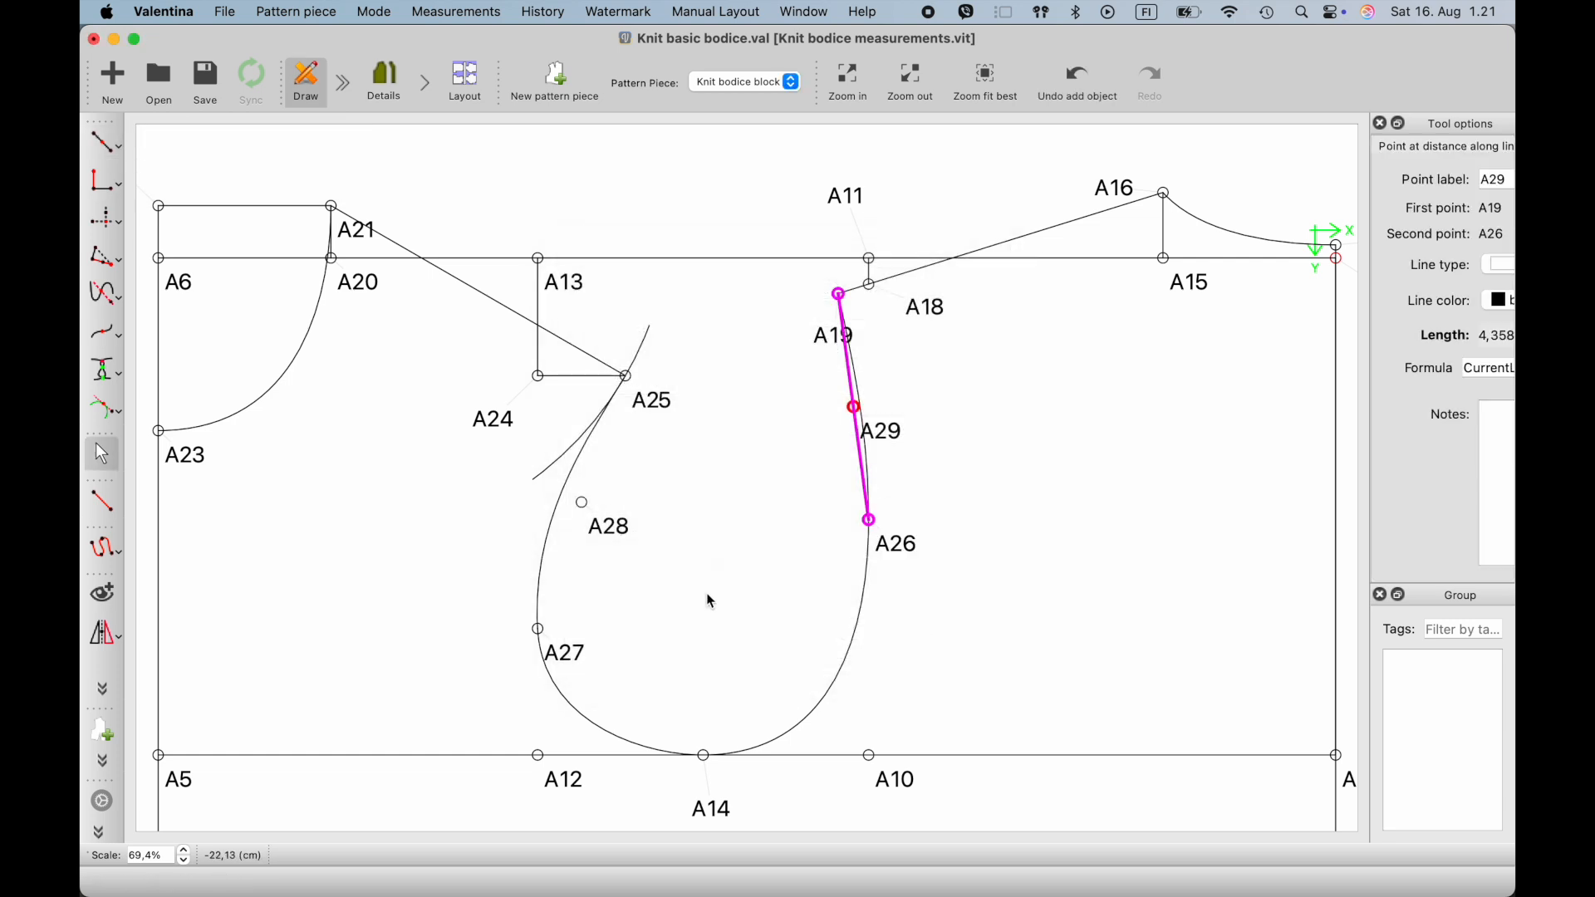
left_click(697, 570)
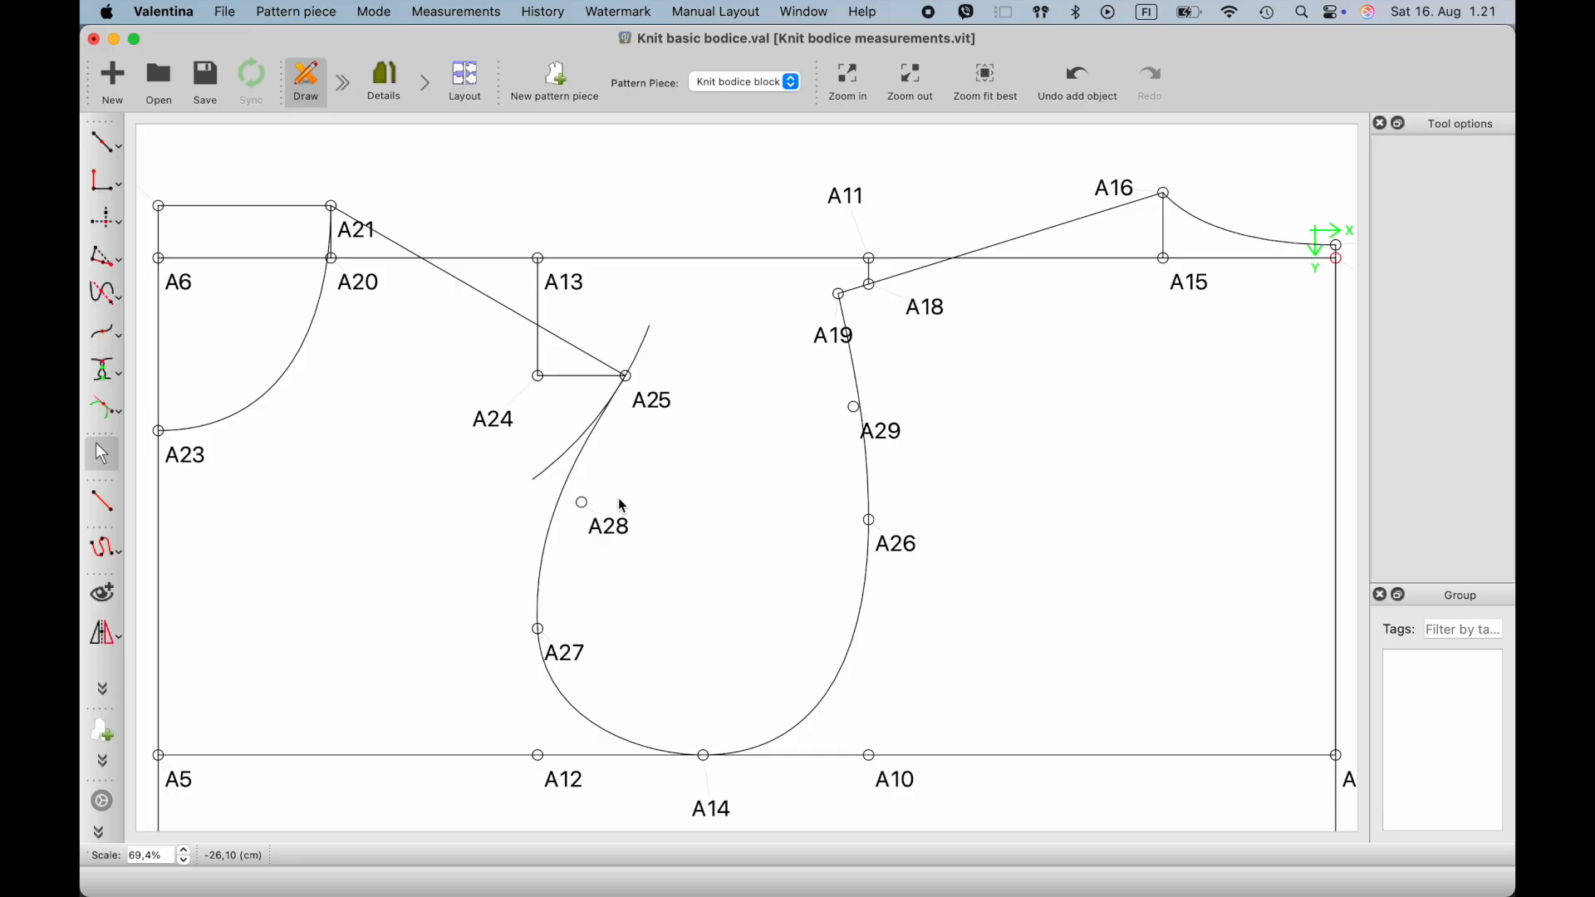
scroll(624, 505, "up", 2)
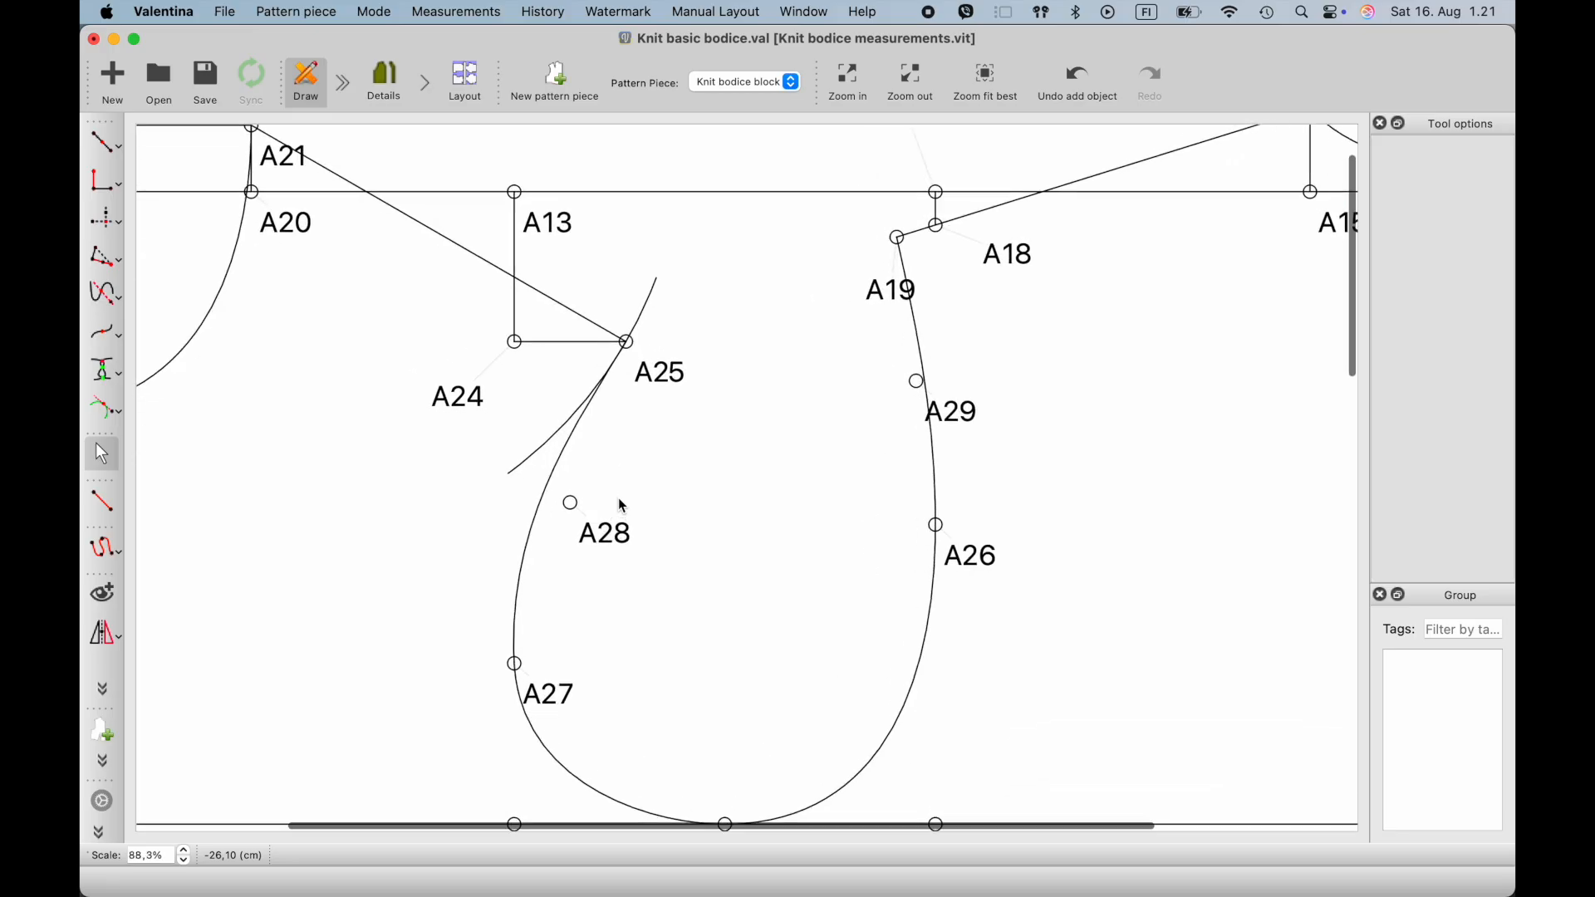
scroll(420, 425, "down", 2)
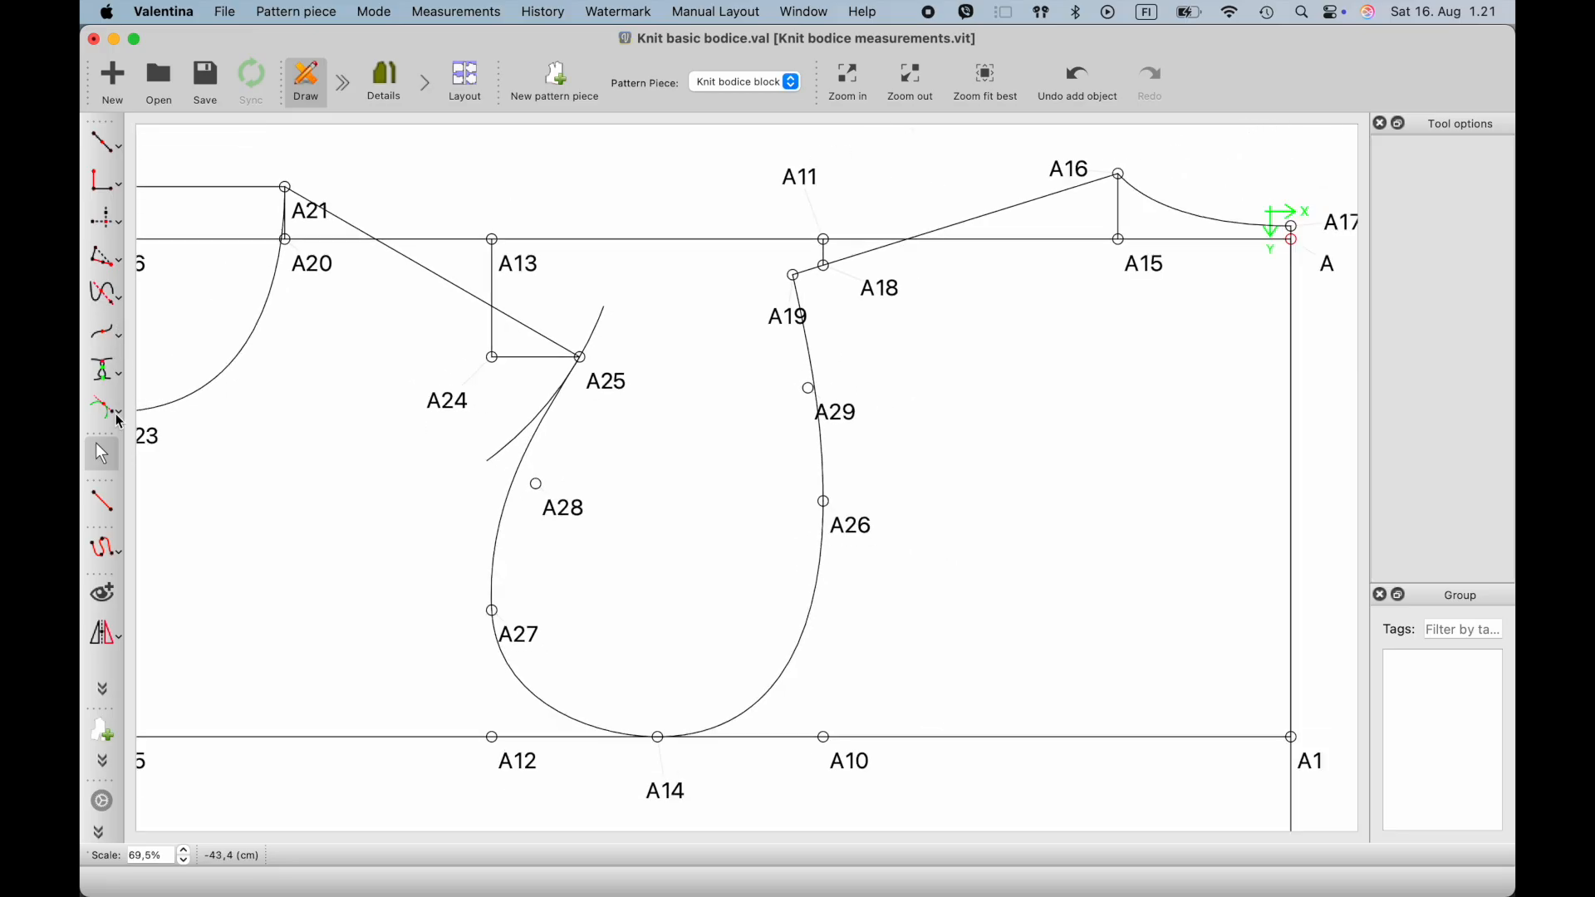
- Connect A27 and A25 with a straight line and change its line type to dashed
left_click(104, 503)
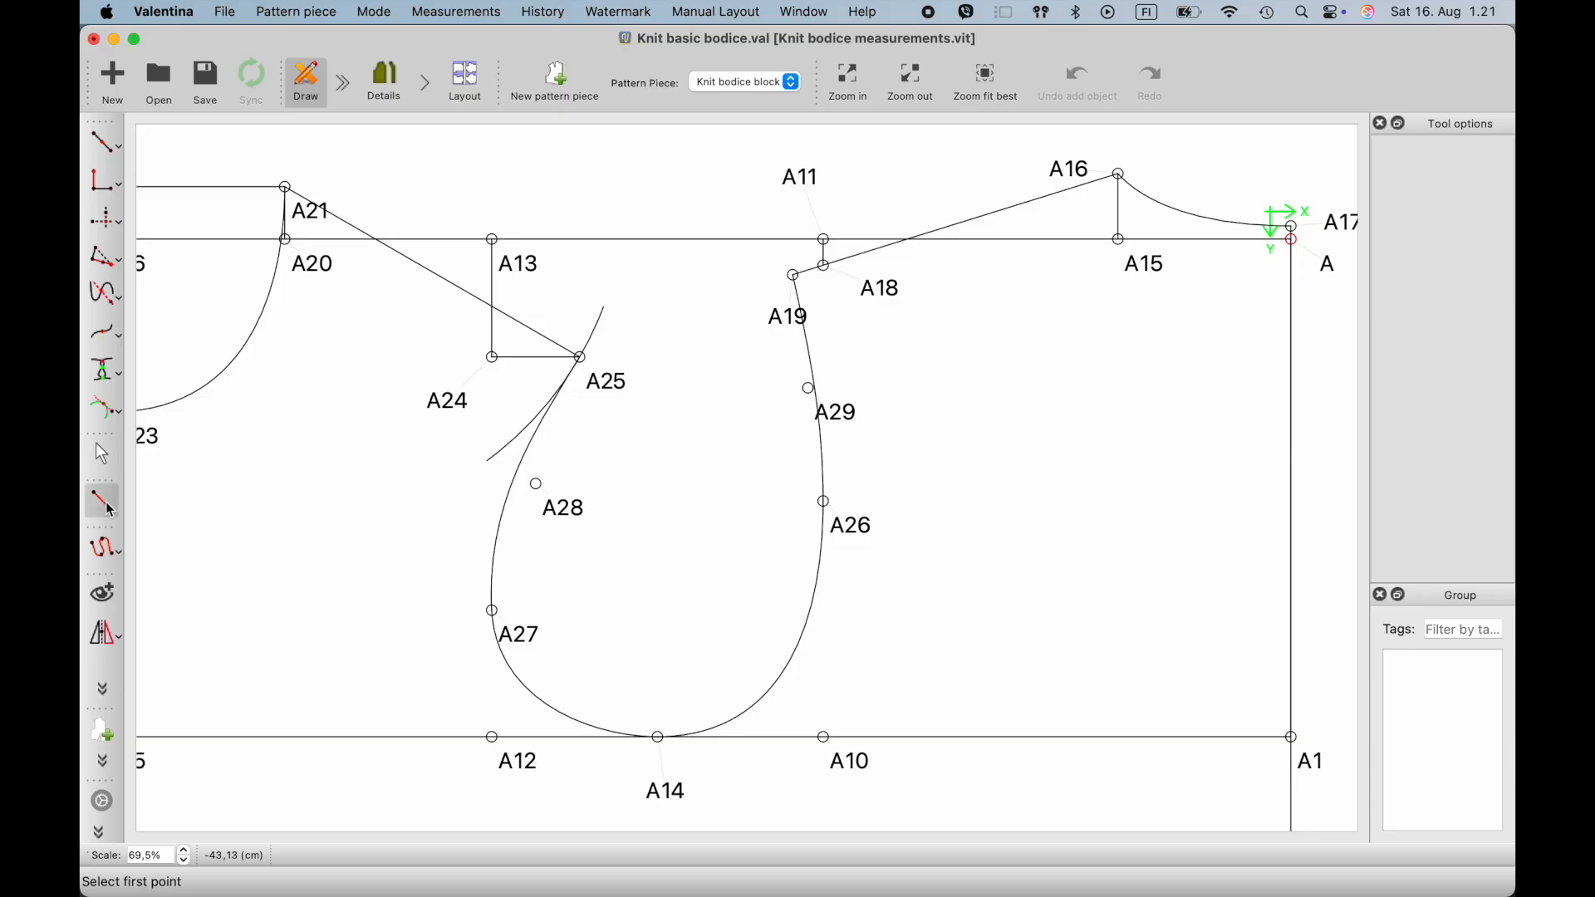
left_click(536, 630)
left_click(606, 382)
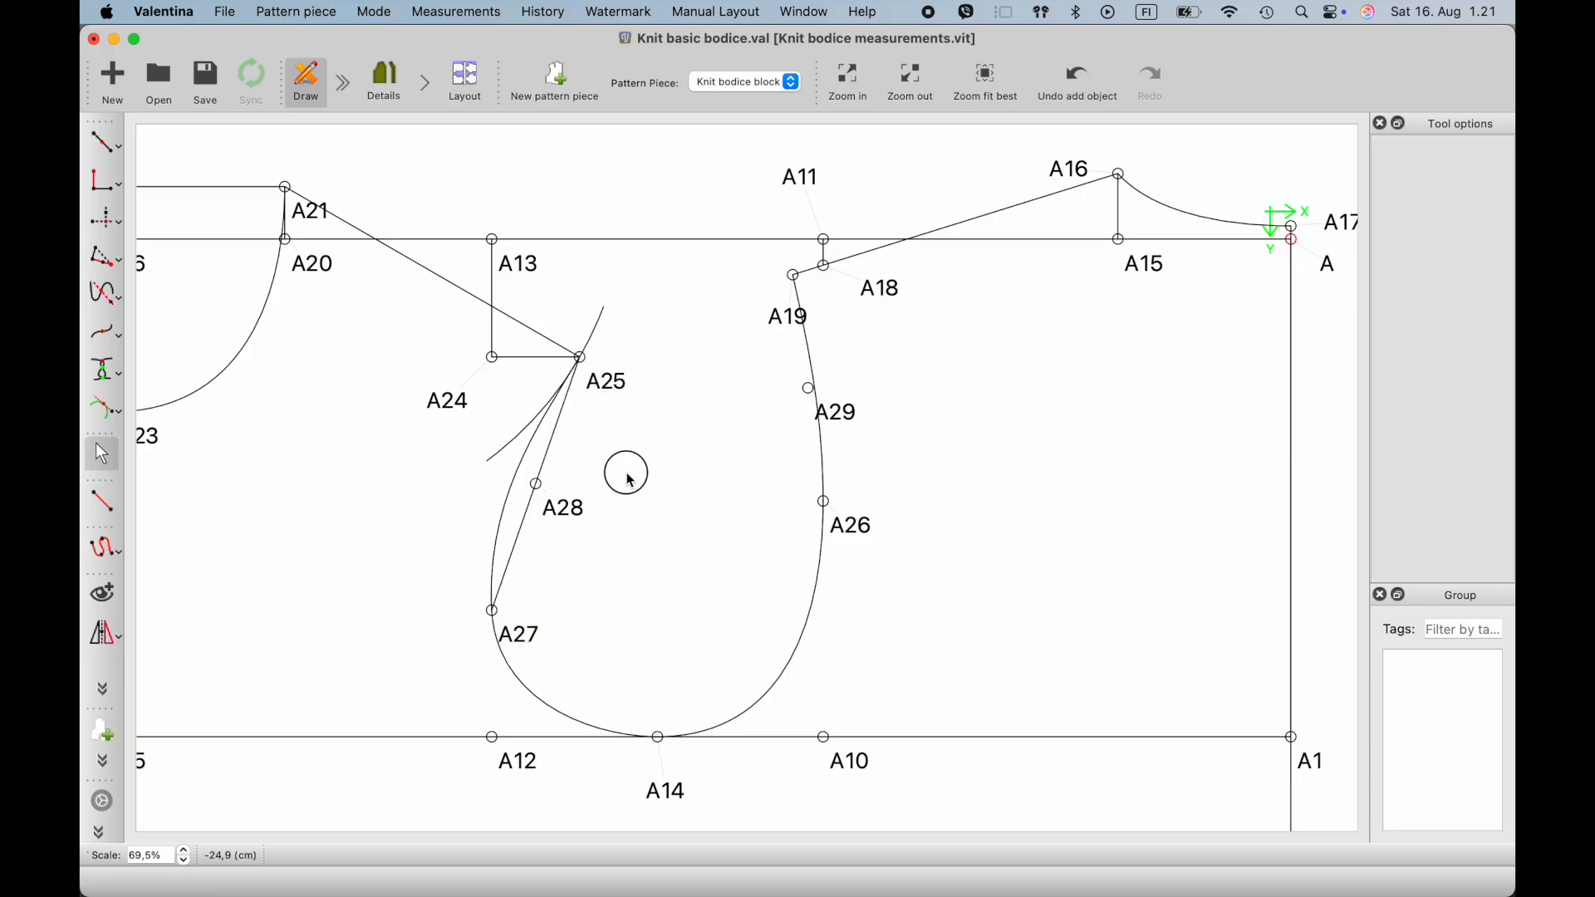
right_click(556, 450)
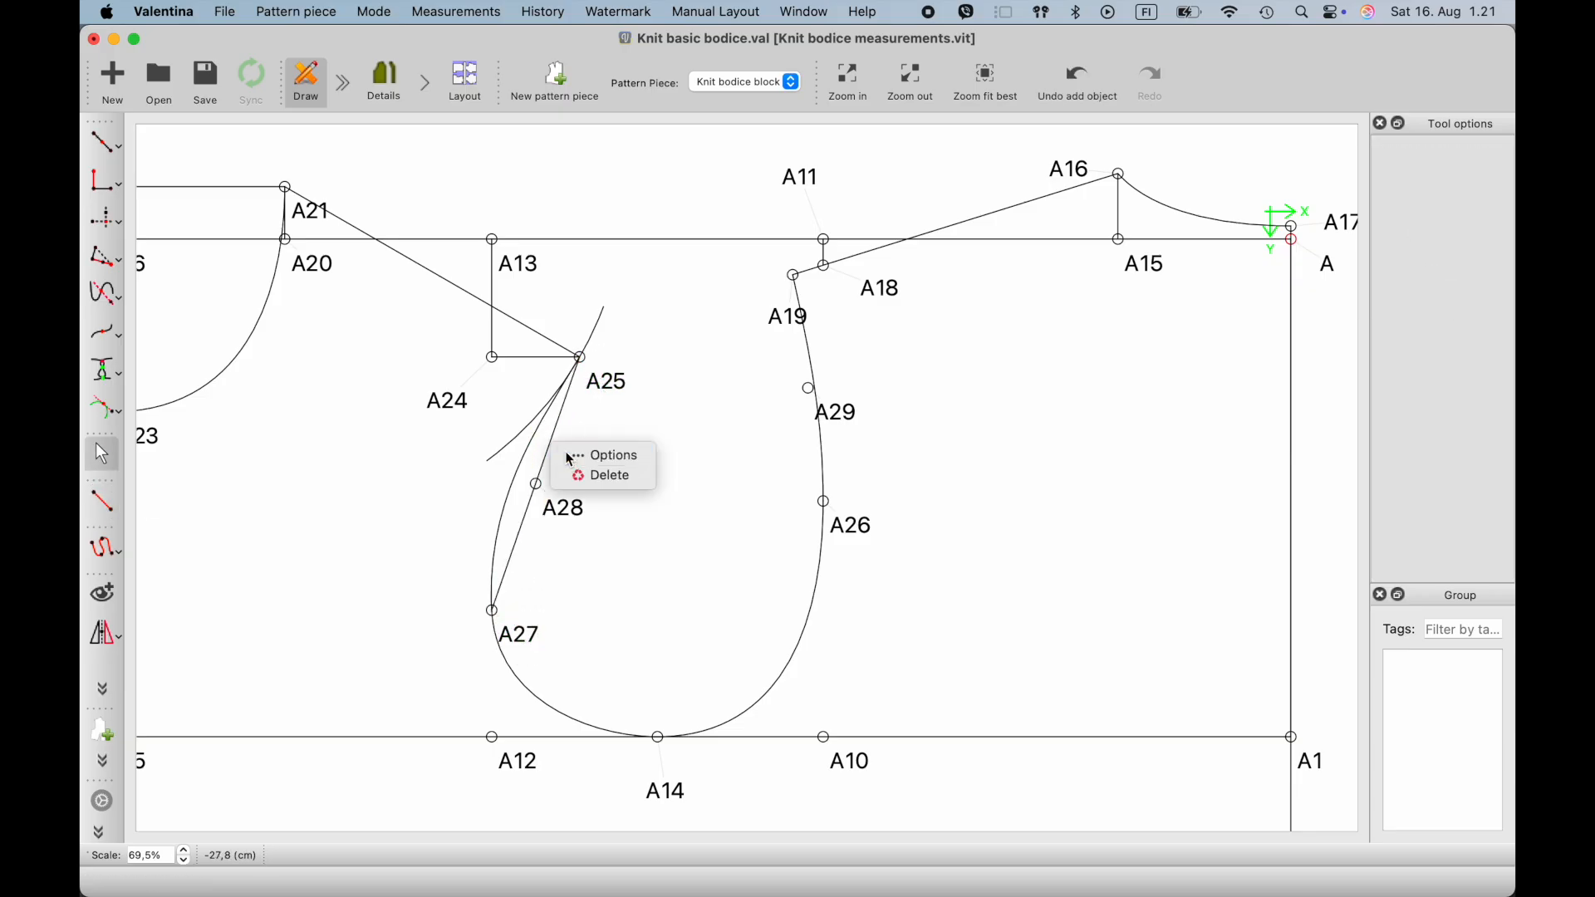
left_click(572, 456)
left_click(846, 468)
left_click(822, 441)
left_click(894, 568)
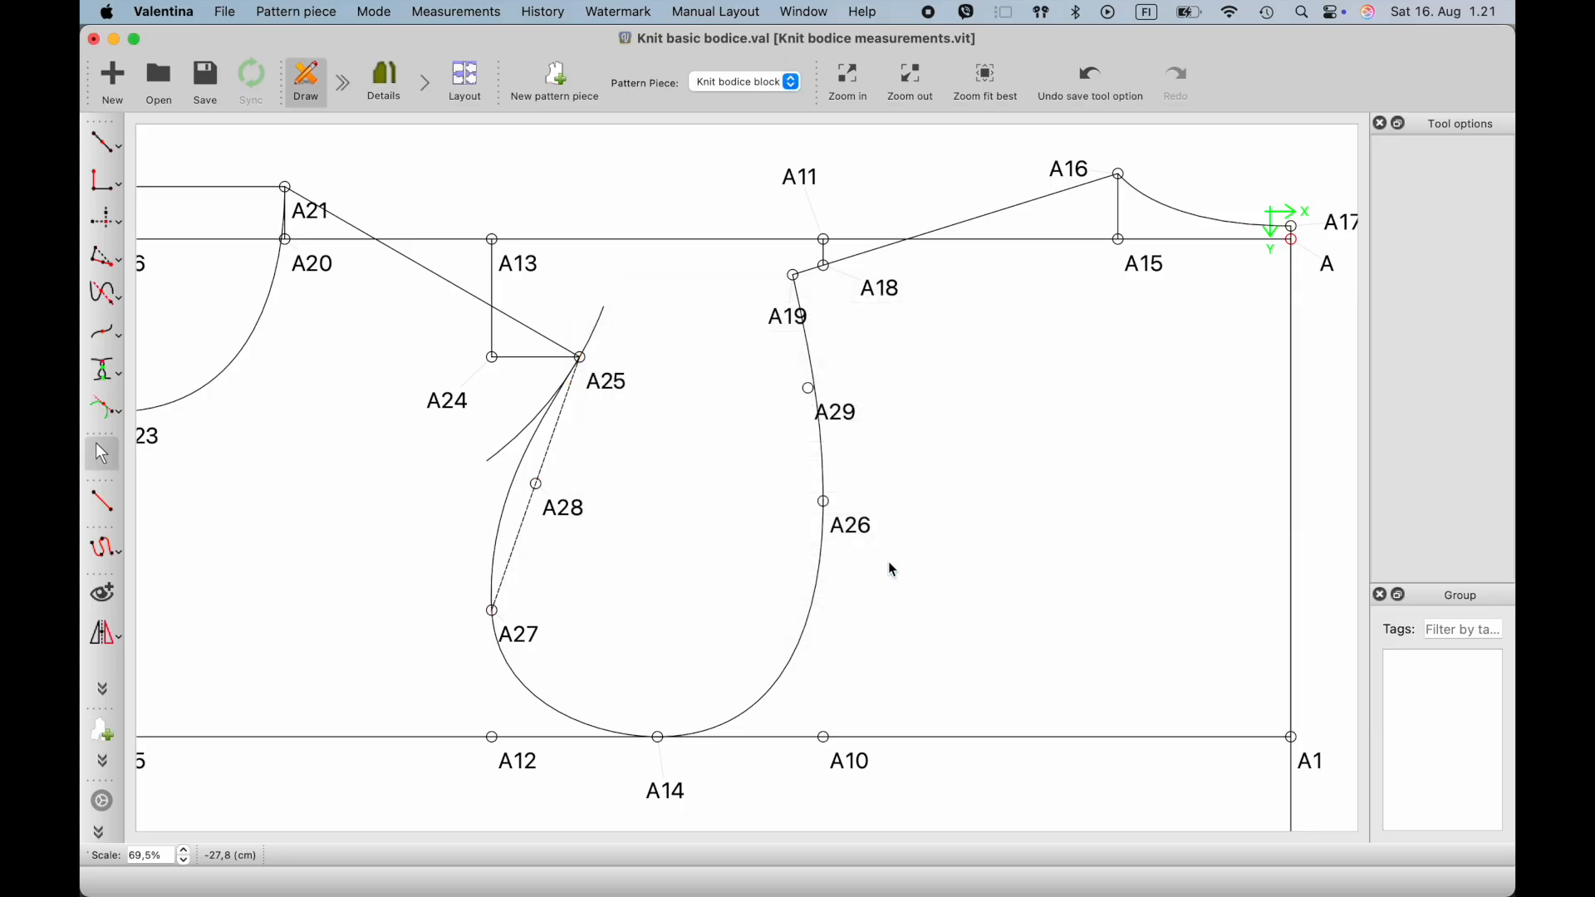
- Connect A19 and A26 with a straight line and change its line type to dashed
left_click(103, 501)
left_click(788, 314)
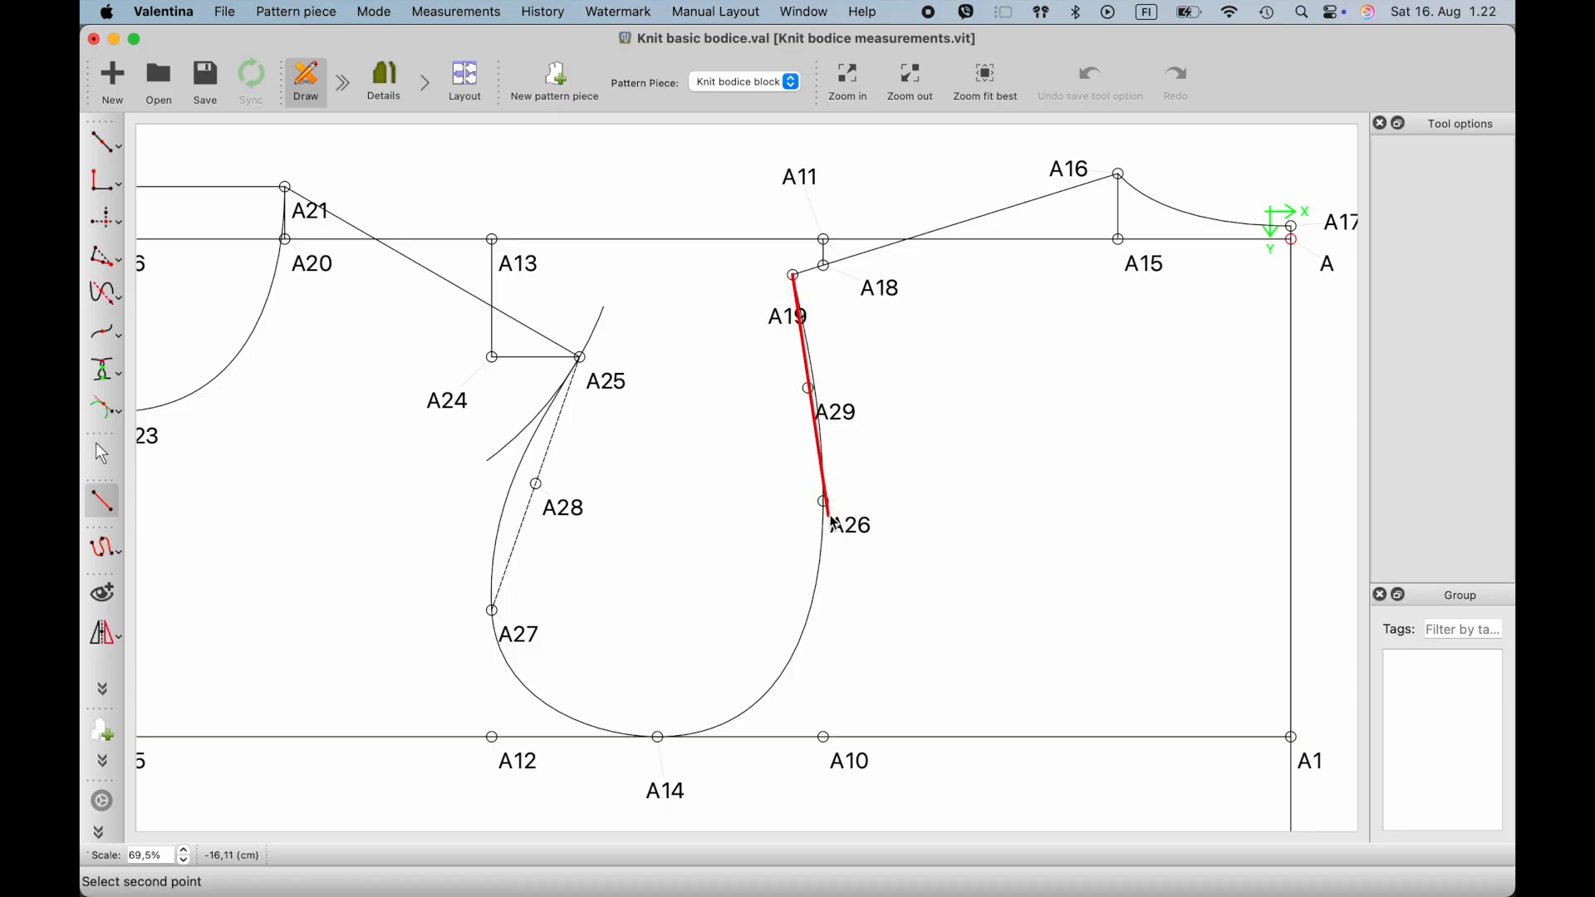
left_click(826, 507)
right_click(821, 442)
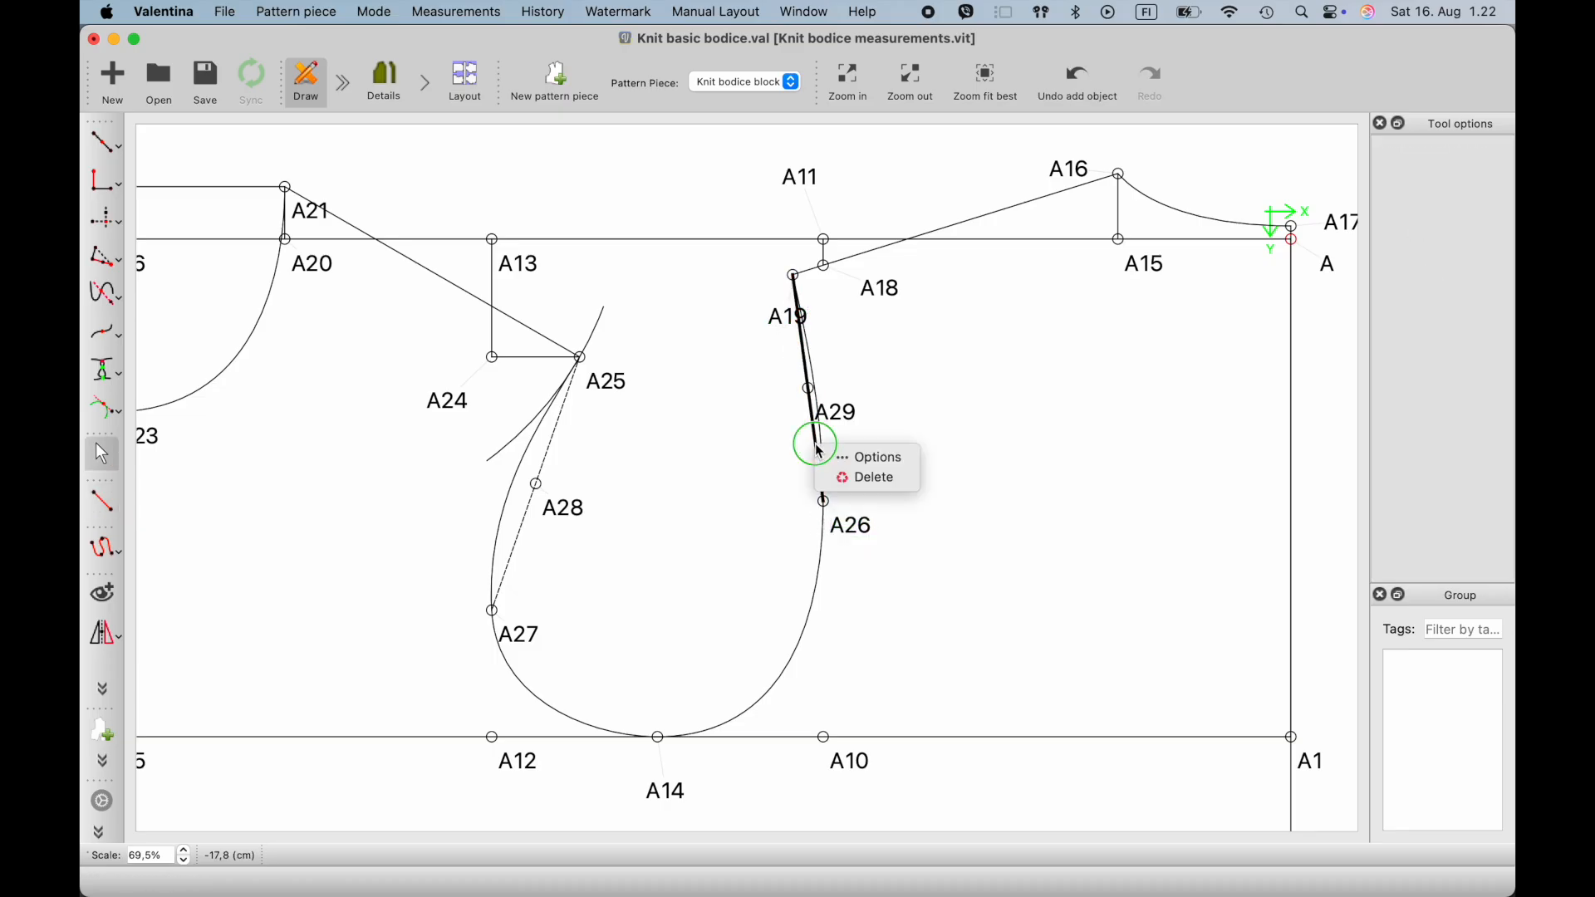
left_click(839, 456)
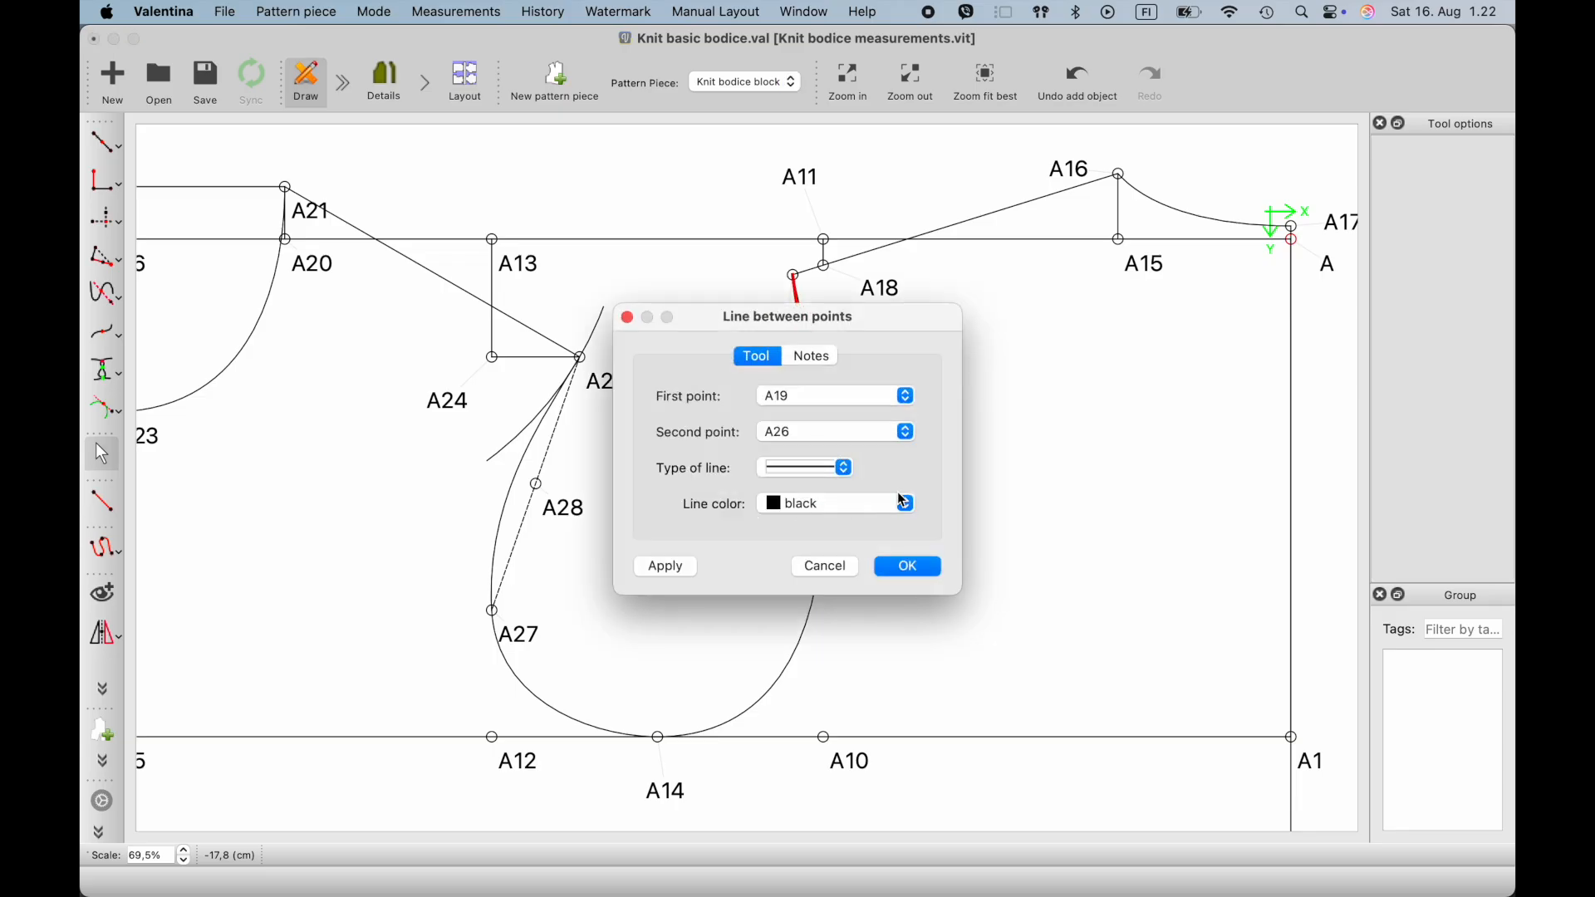
left_click(841, 468)
left_click(812, 432)
left_click(909, 568)
left_click(703, 520)
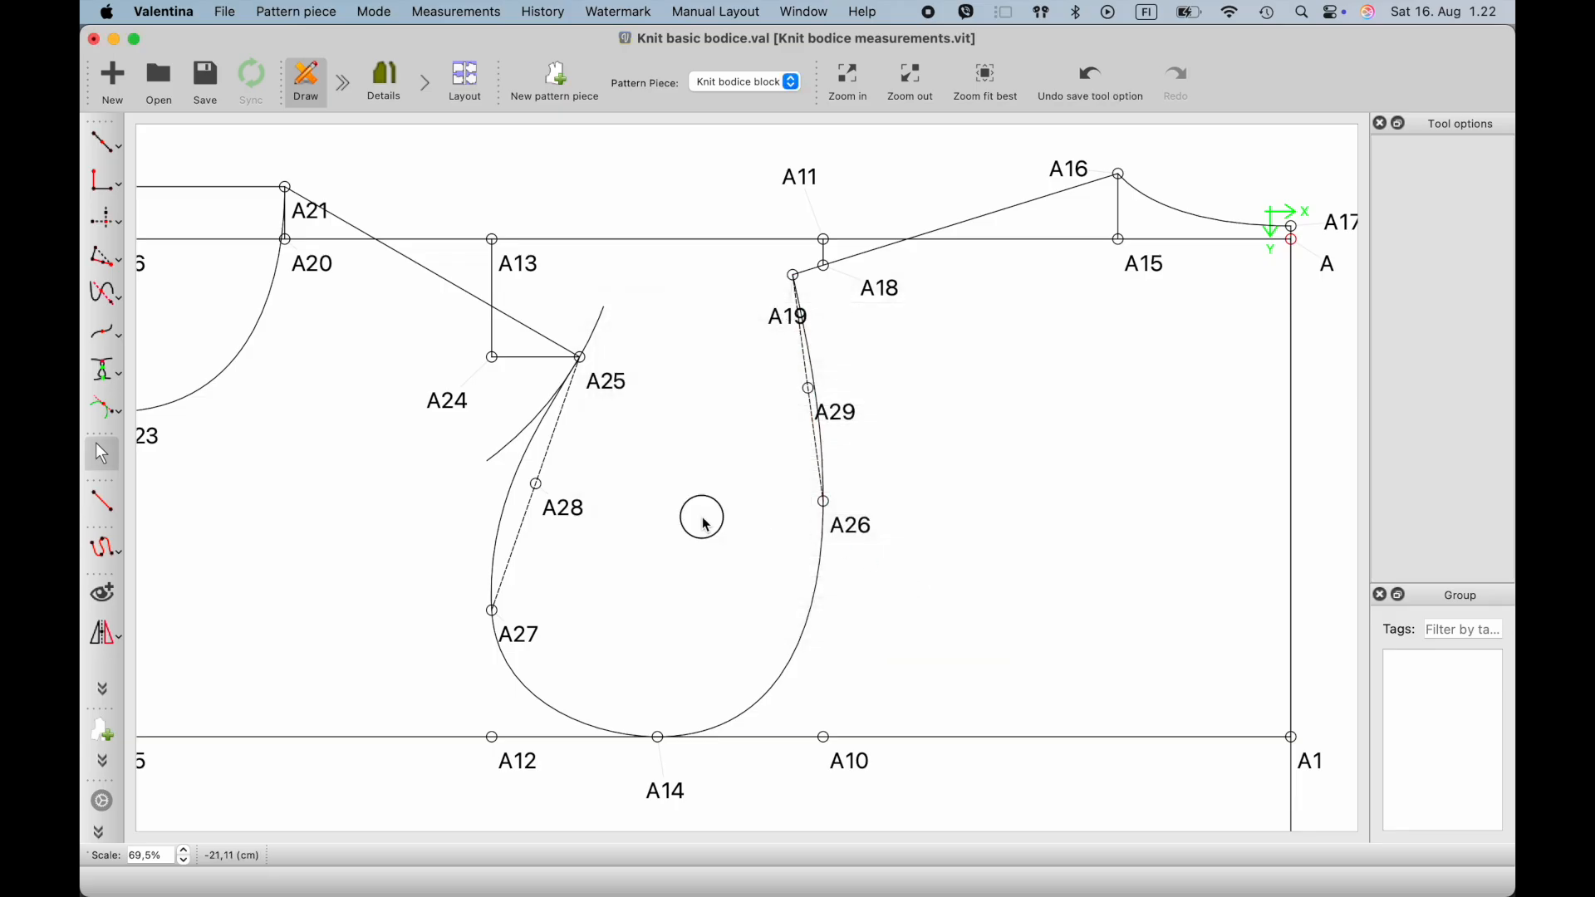
- Add a point 0,8 cm from A28, perpendicular to the line A28–A25, on the side of the front armhole curve
left_click(124, 268)
left_click(123, 229)
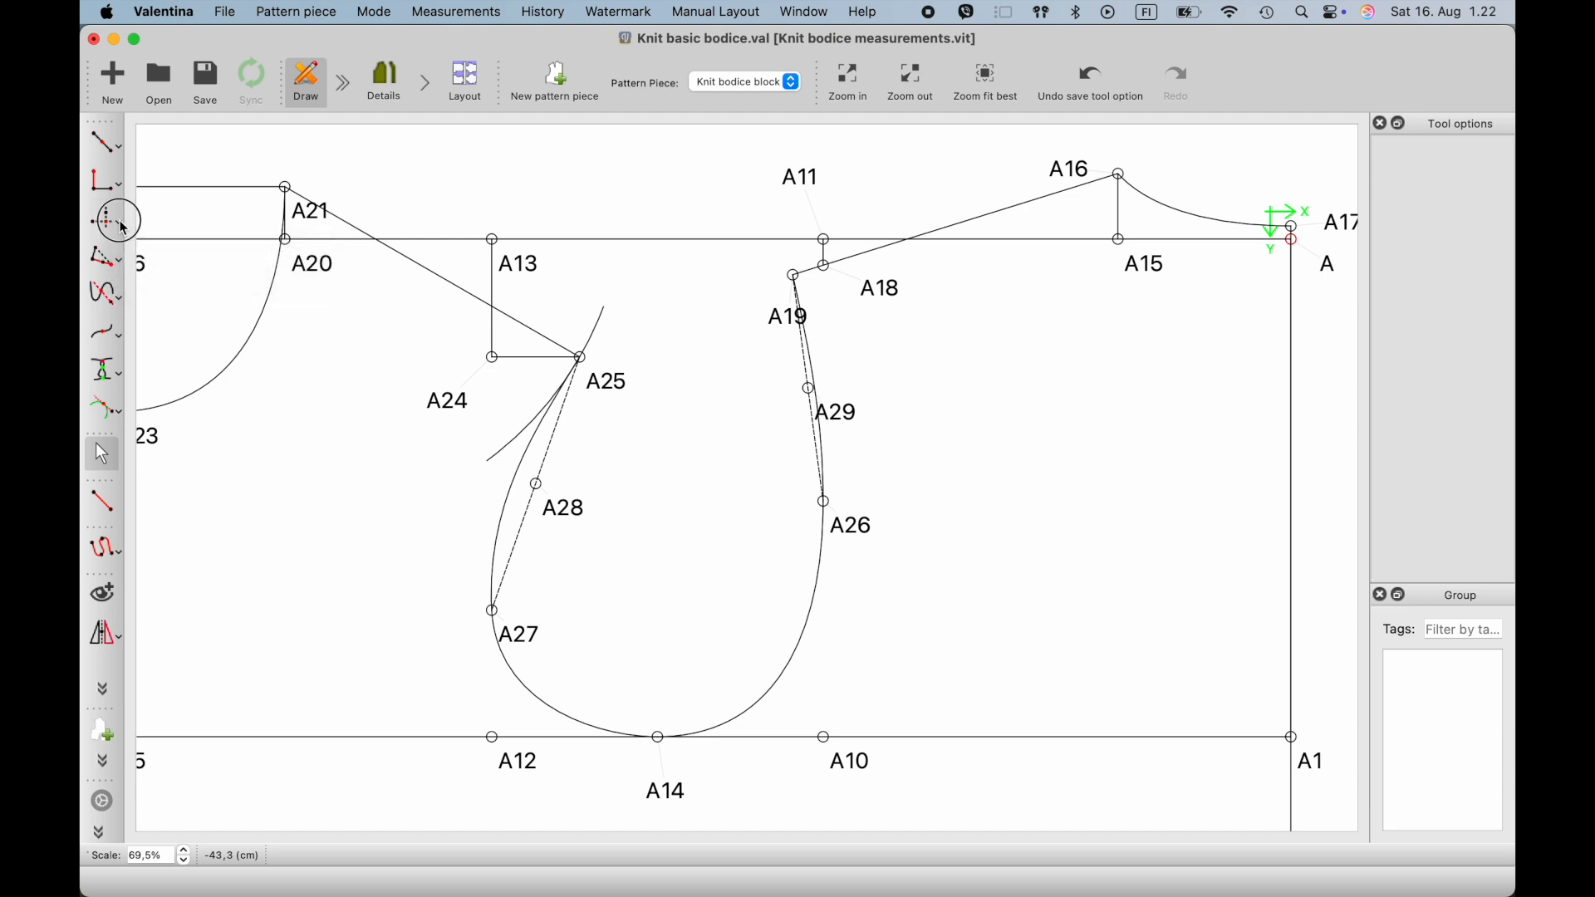
left_click(123, 228)
left_click(123, 197)
left_click(121, 186)
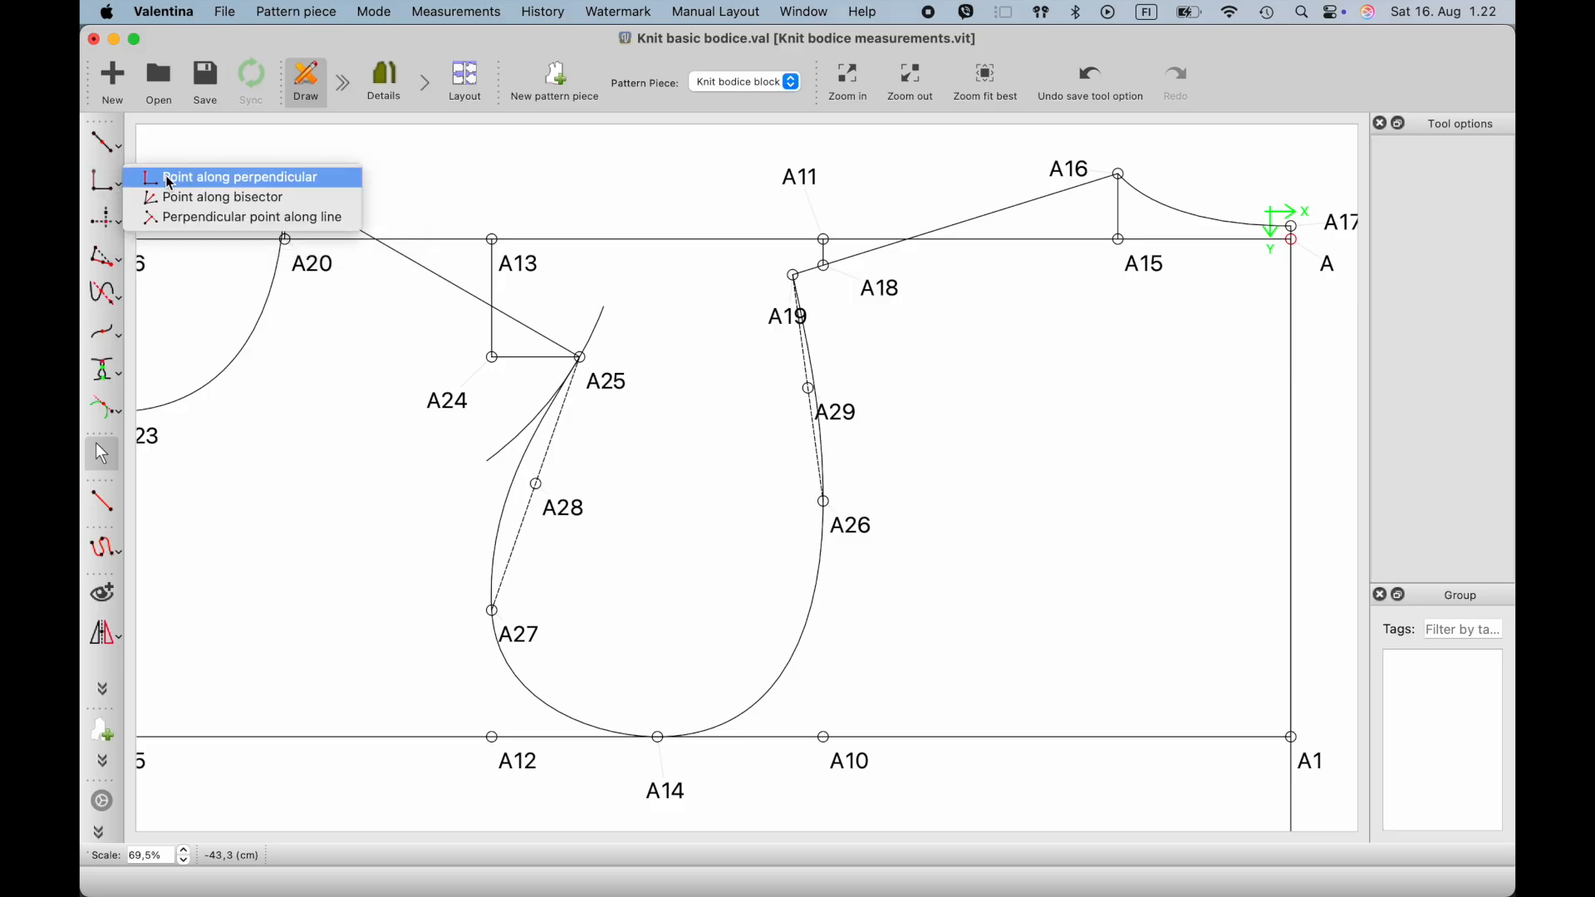
left_click(224, 178)
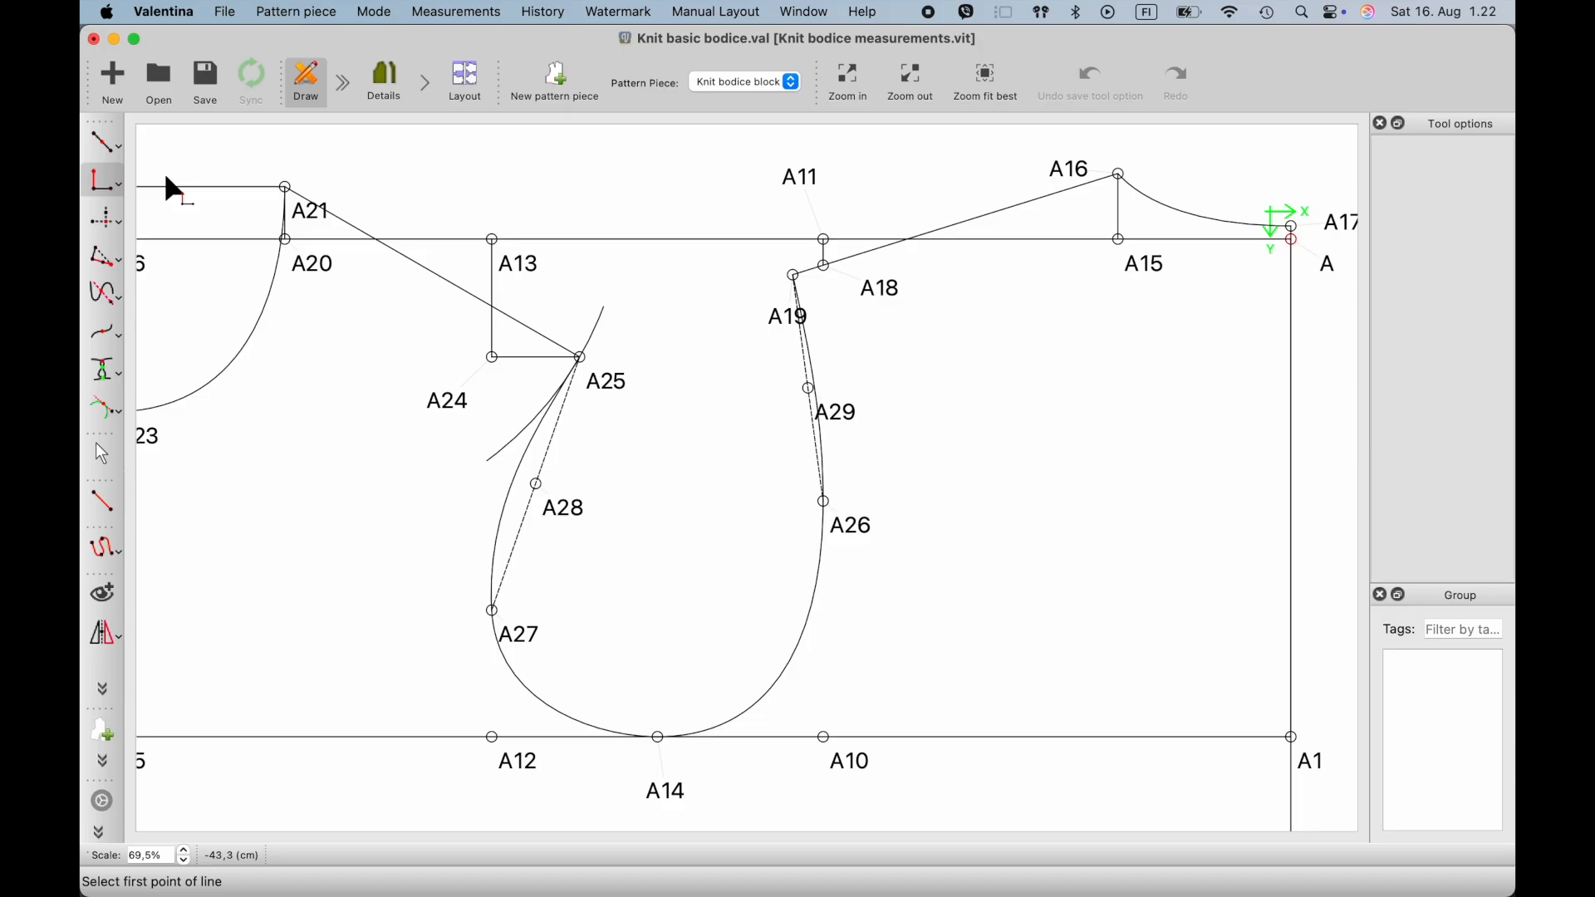
left_click(562, 509)
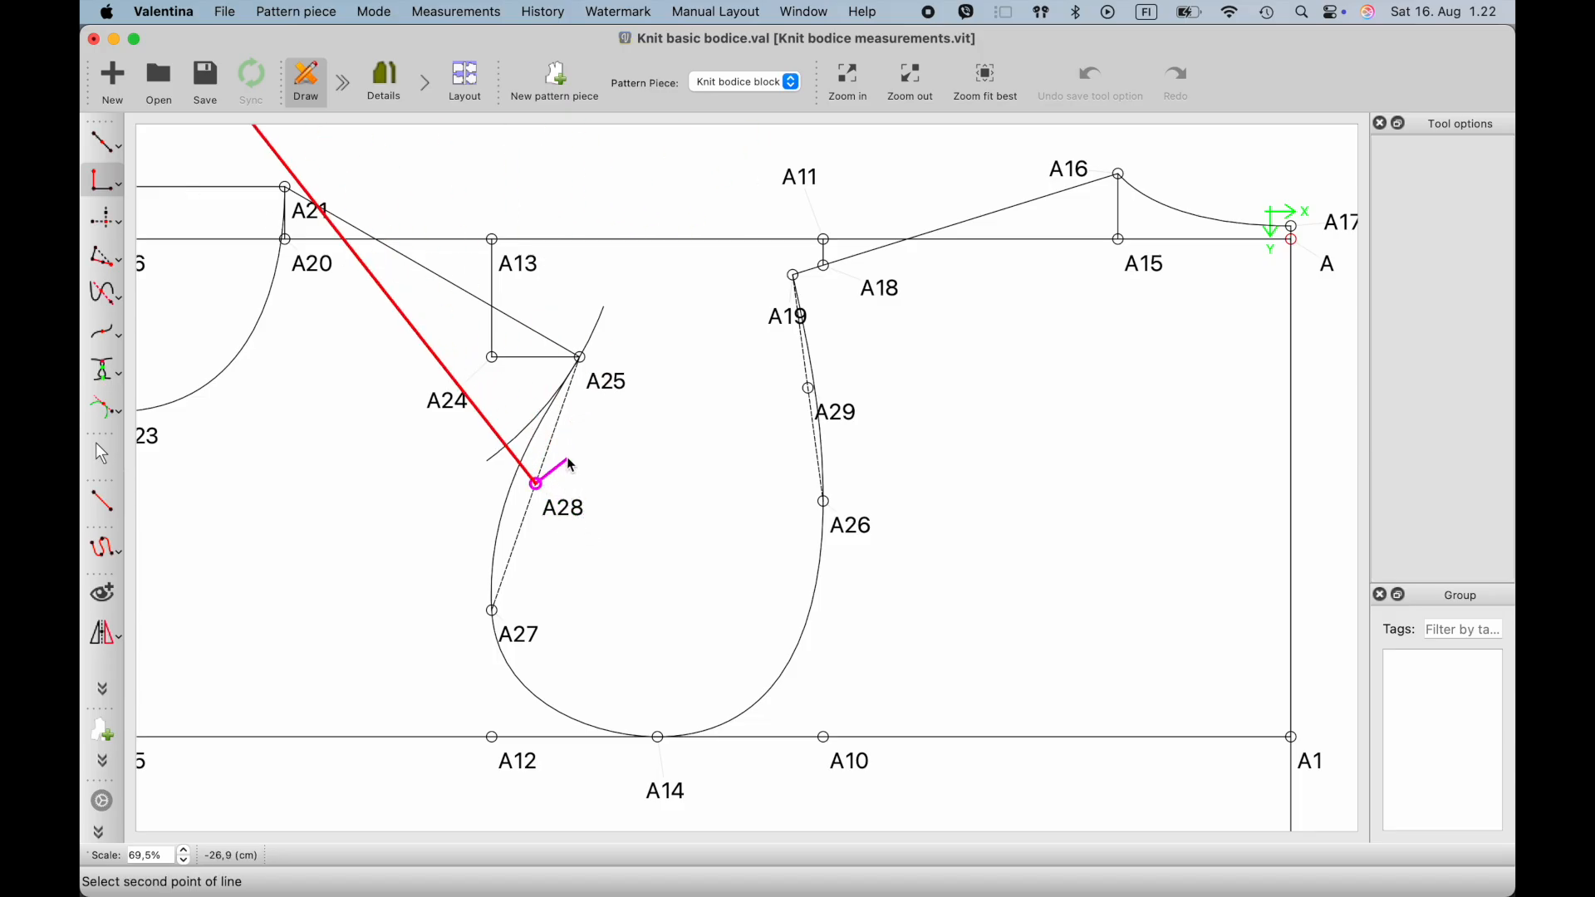
left_click(581, 359)
left_click(507, 428)
left_click_drag(724, 307, 592, 307)
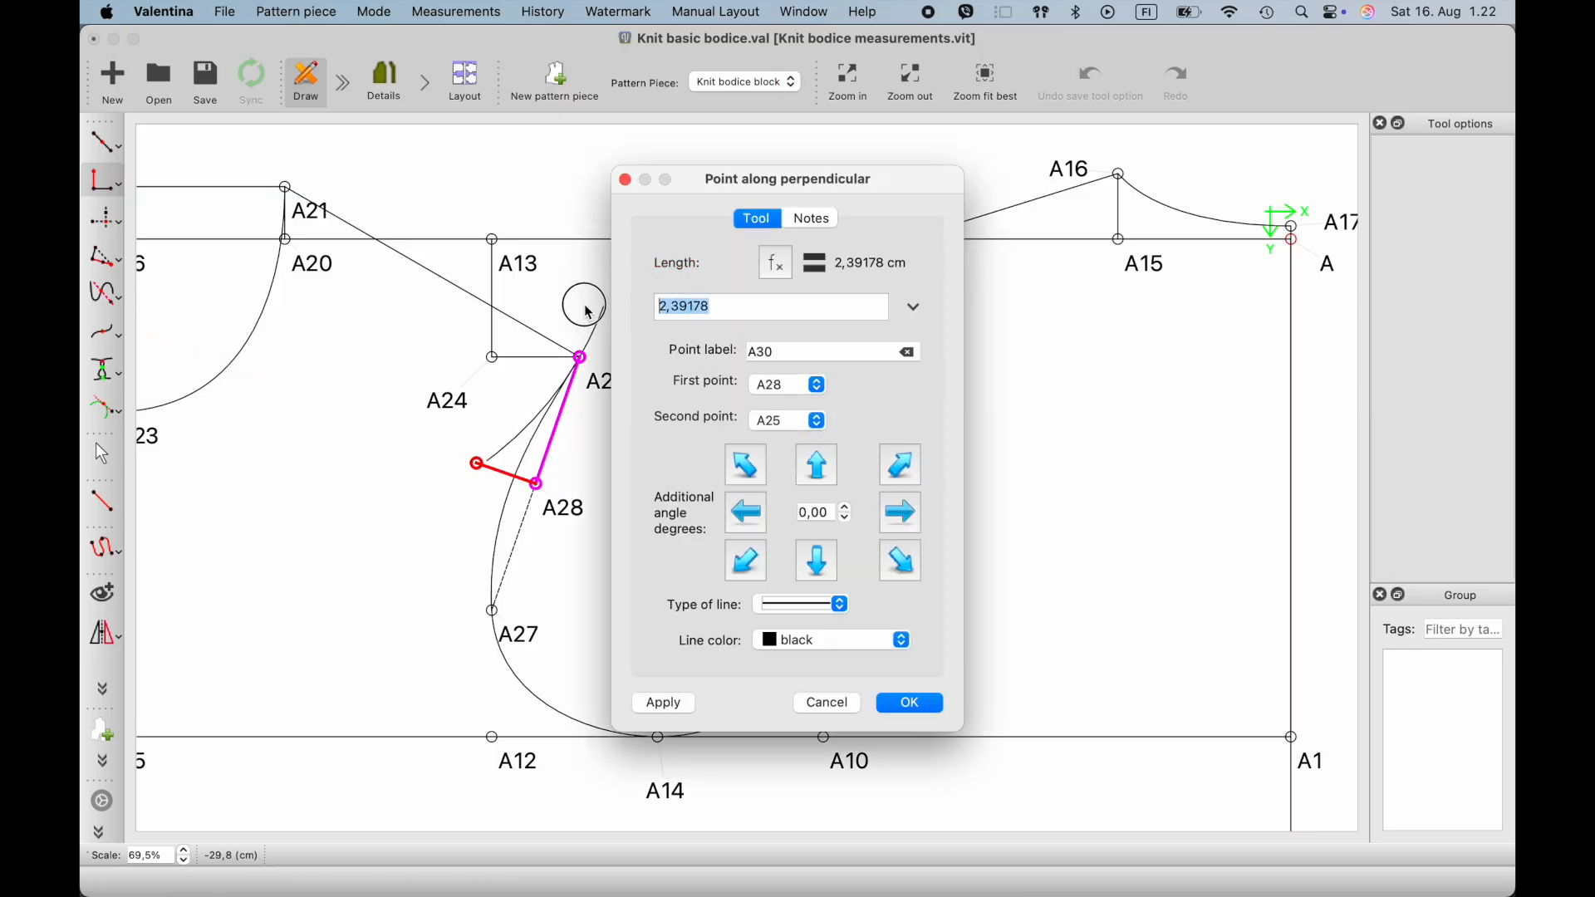
type("0,8")
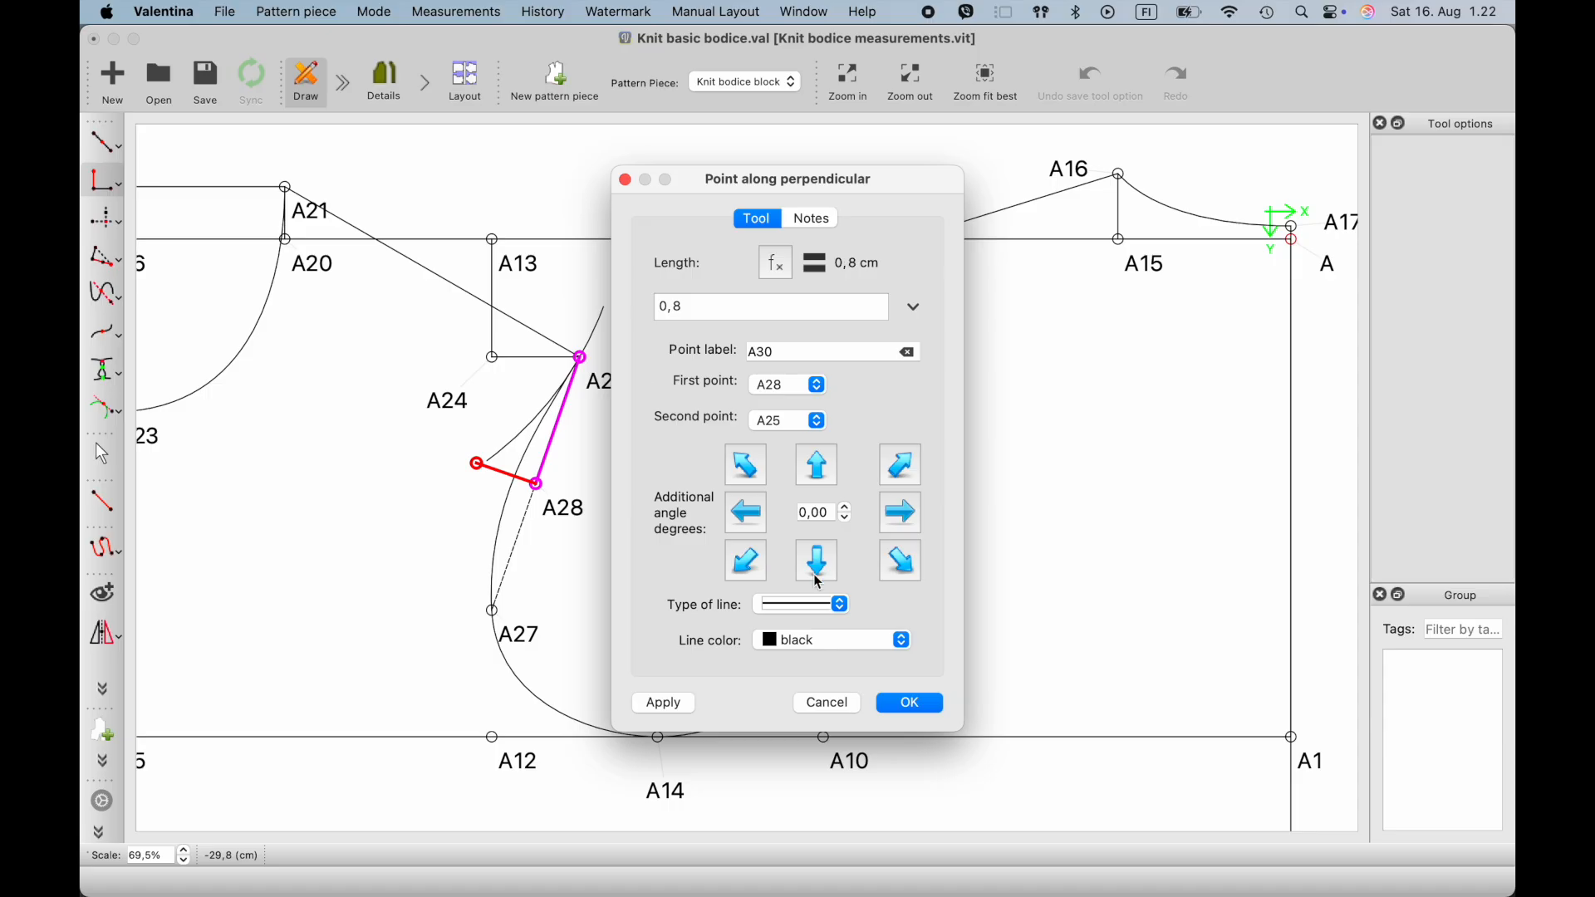
left_click(906, 705)
- Move the overlapping labels of A28 and A30 apart and adjust the front armhole curve to pass through A30
scroll(444, 471, "up", 5)
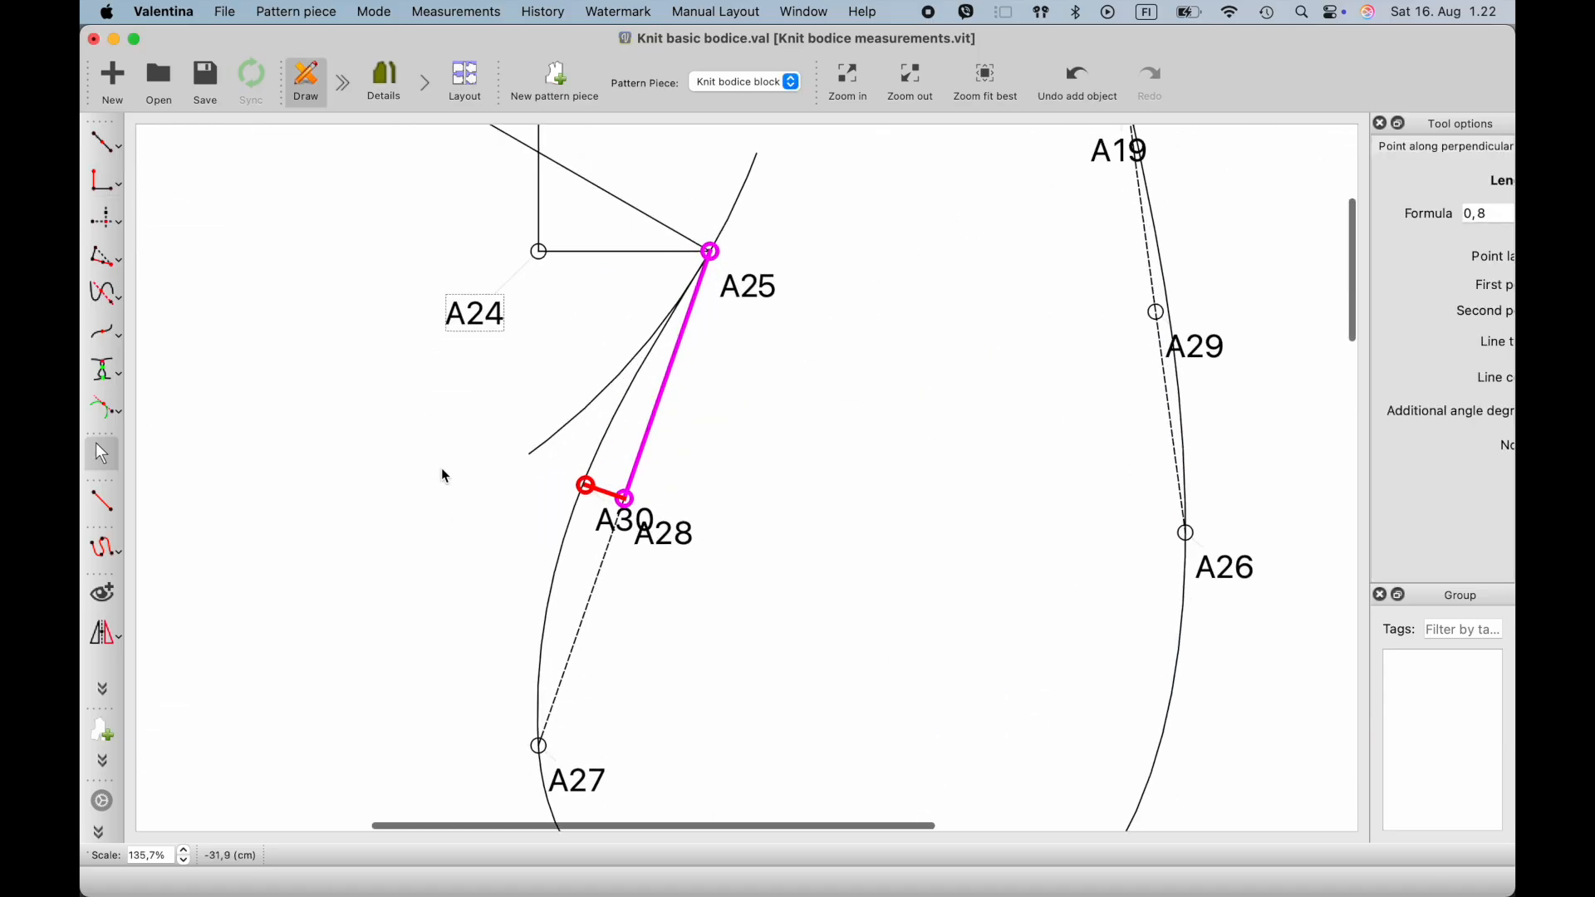
left_click_drag(705, 550, 664, 518)
scroll(701, 536, "up", 3)
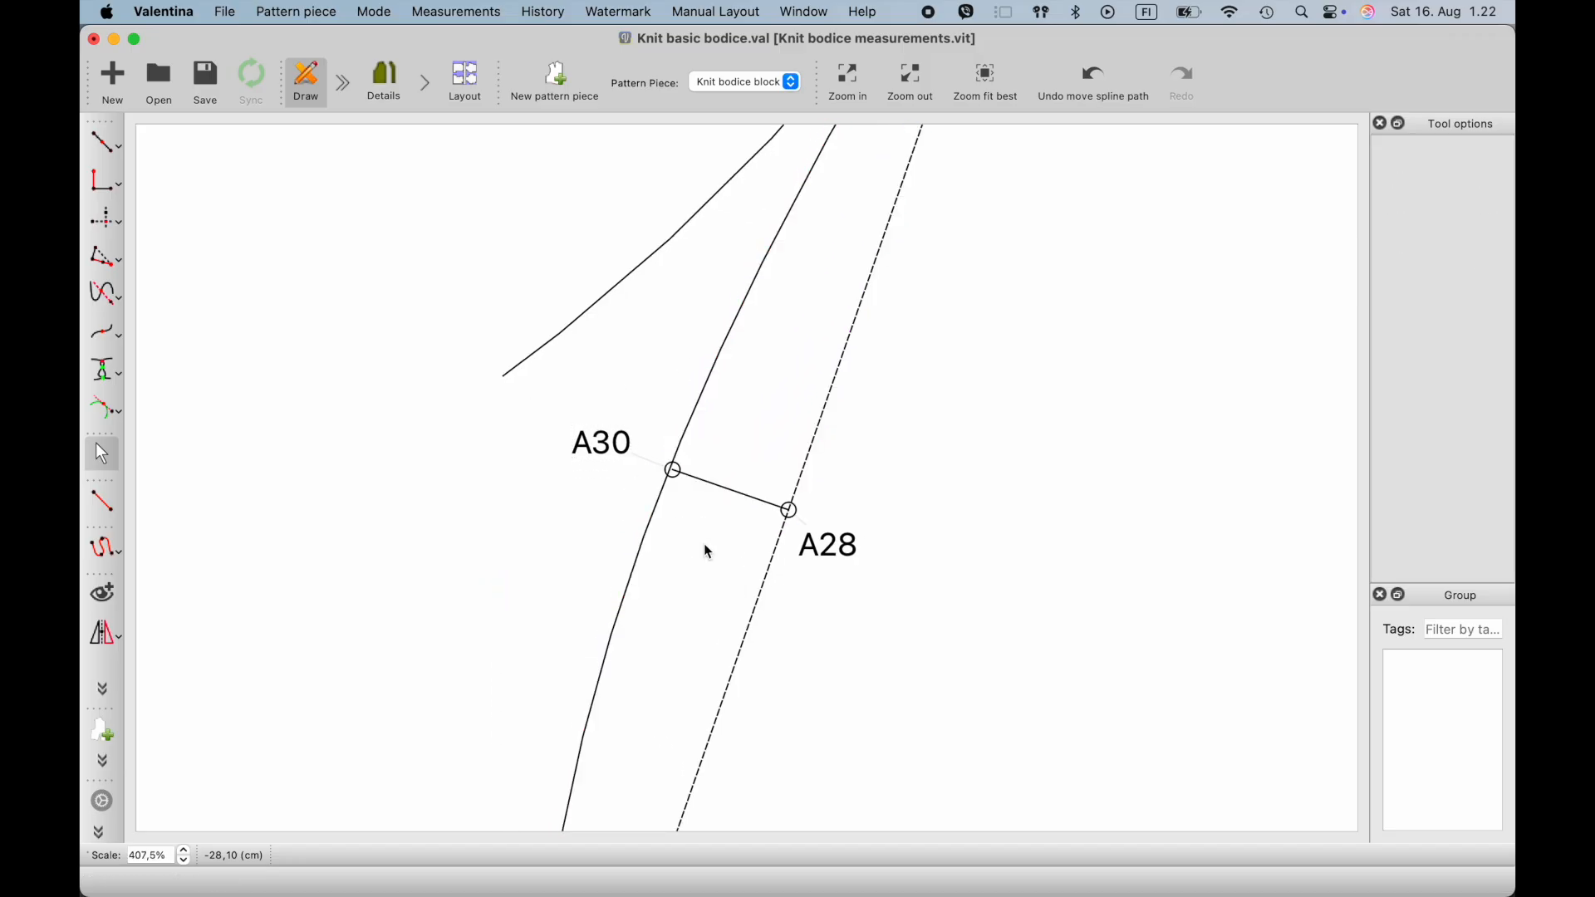
scroll(708, 545, "down", 7)
- Add a point 0,5 cm from A29, perpendicular to the line A29–A26, on the side of the back armhole curve
scroll(1159, 462, "up", 4)
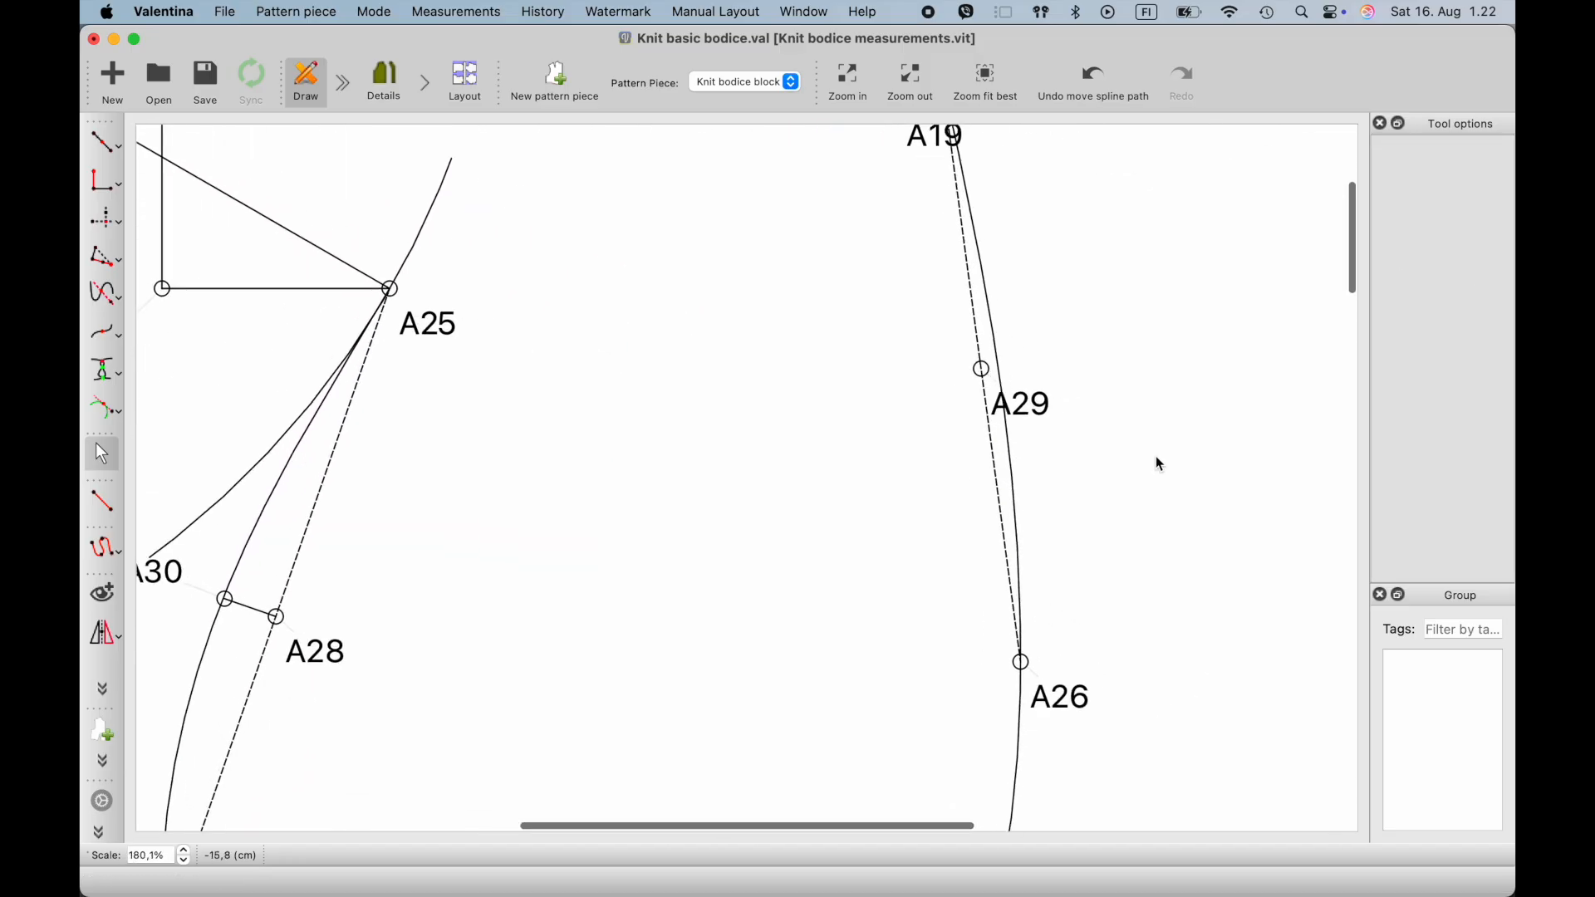
scroll(1082, 336, "up", 3)
scroll(1082, 336, "up", 1)
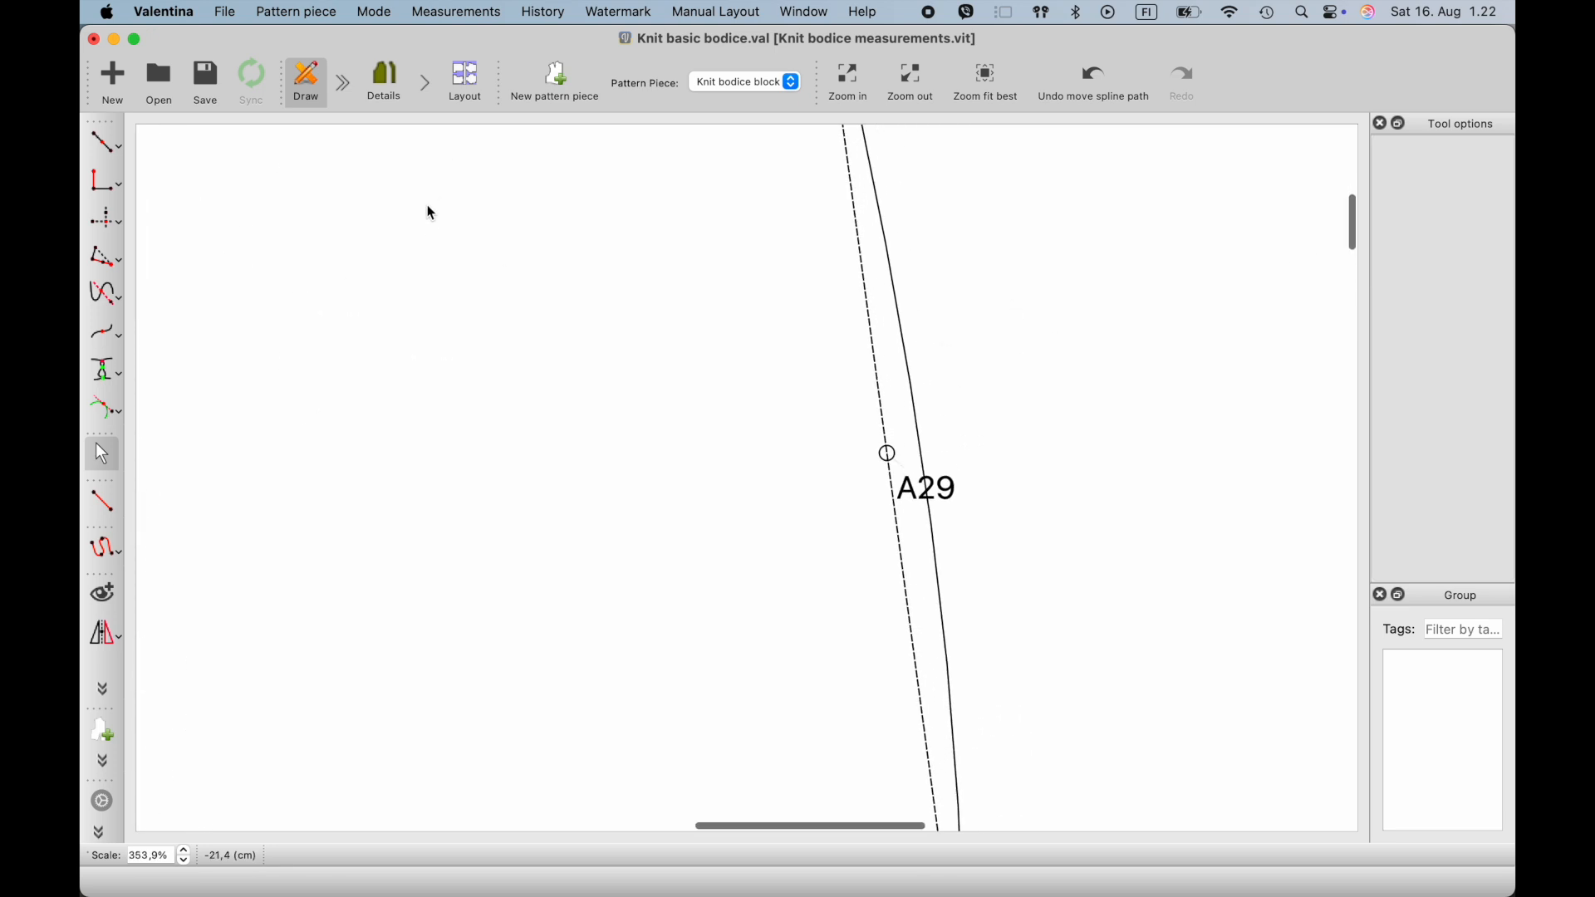
left_click(111, 194)
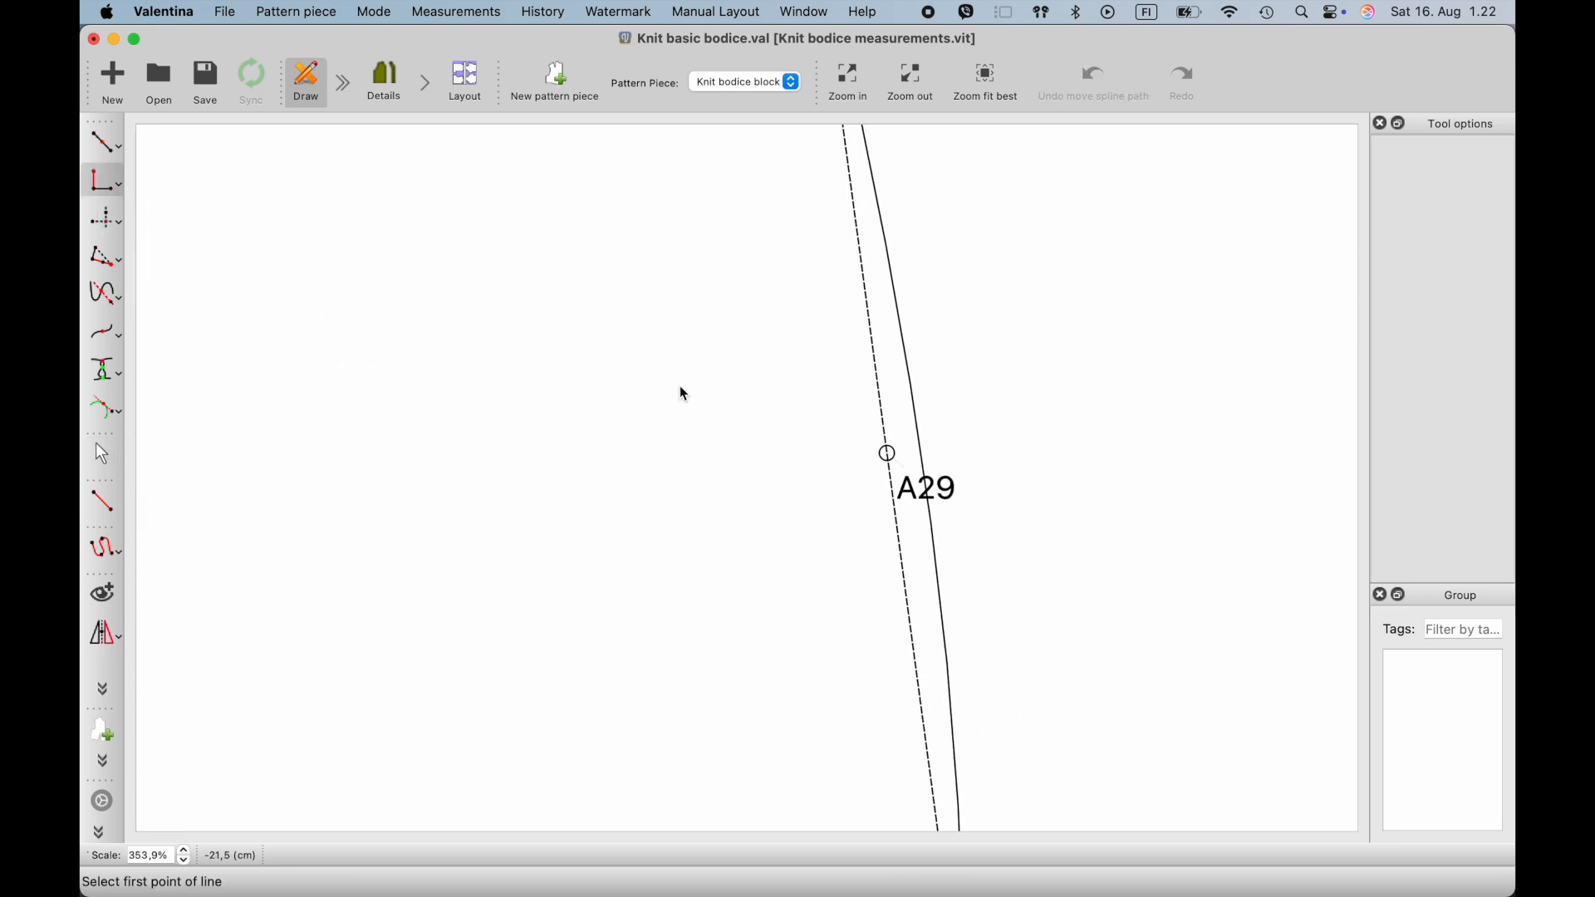
left_click(887, 454)
scroll(889, 455, "down", 7)
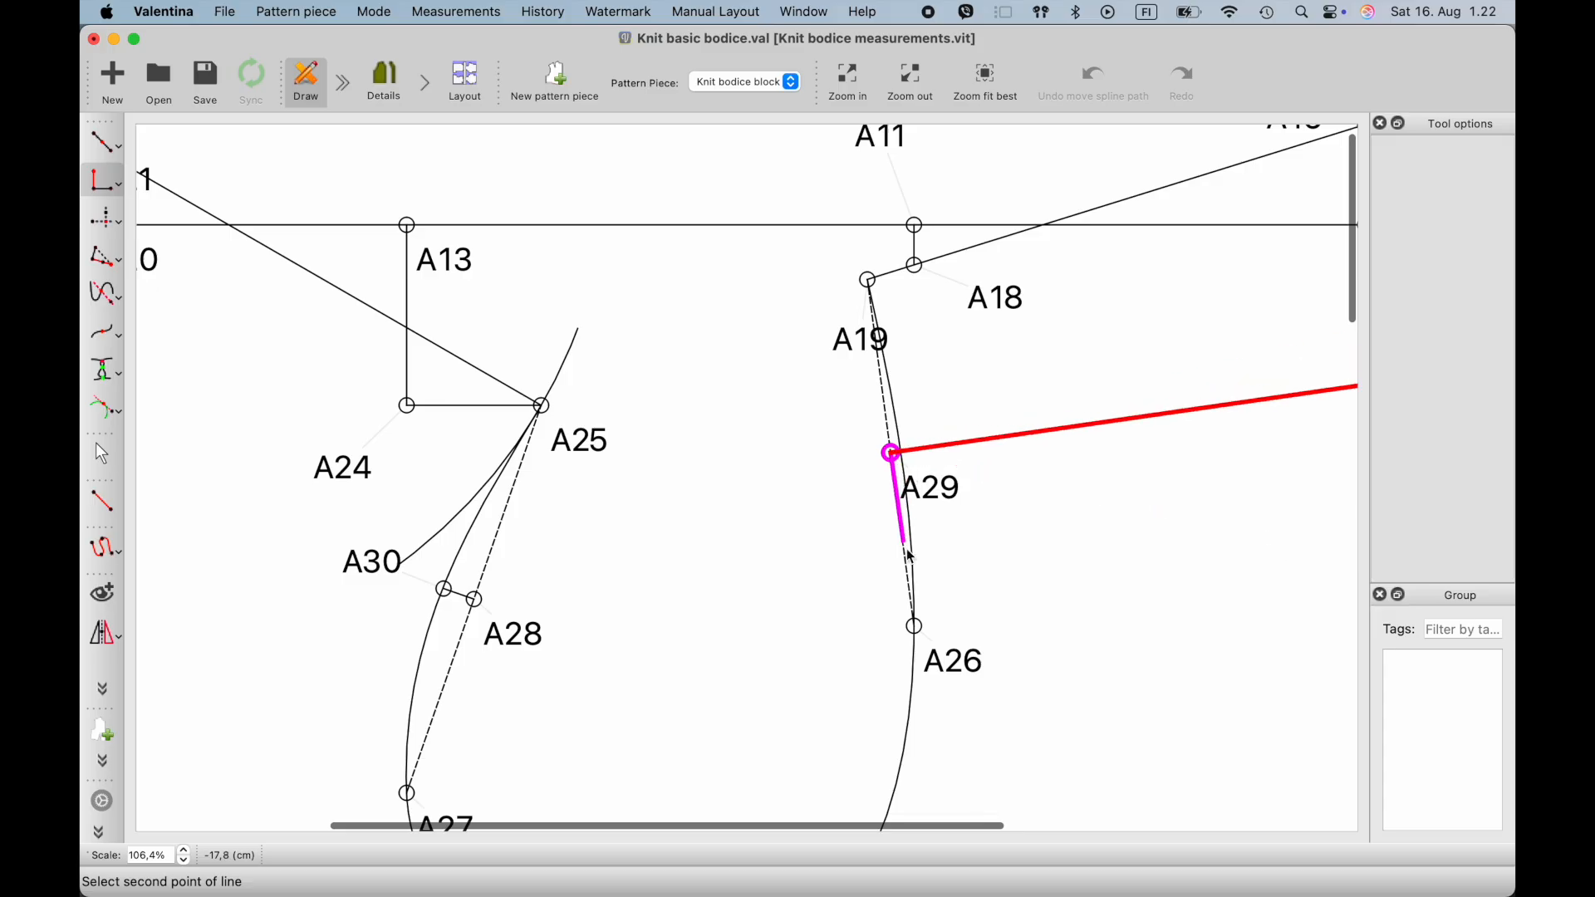
left_click(915, 626)
left_click(933, 481)
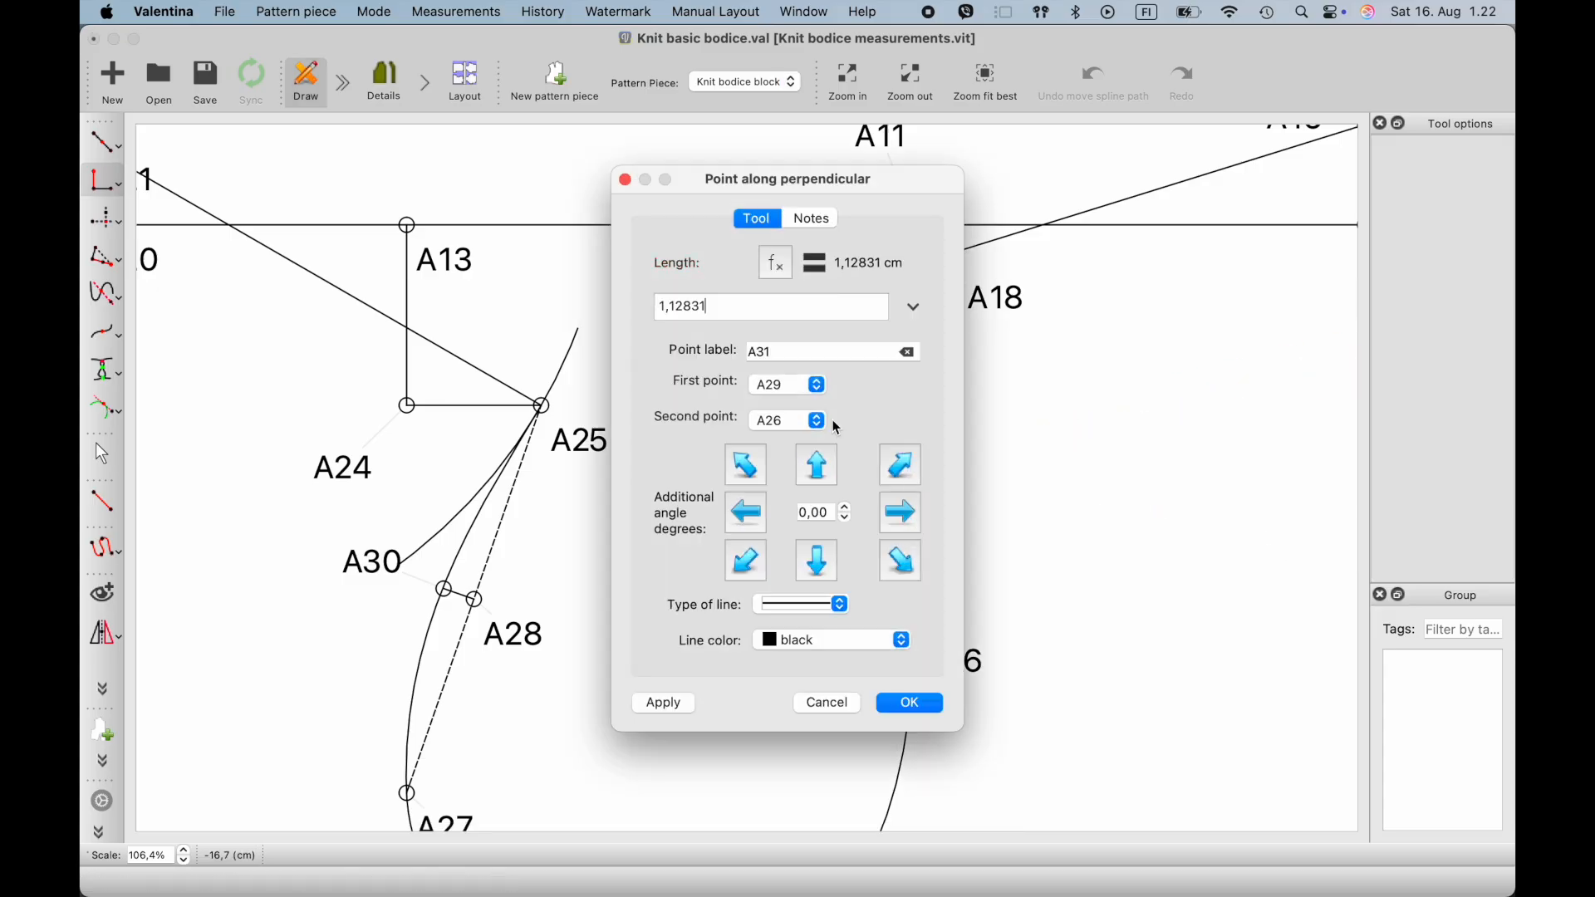
left_click_drag(738, 307, 570, 296)
type("0,5")
left_click(895, 713)
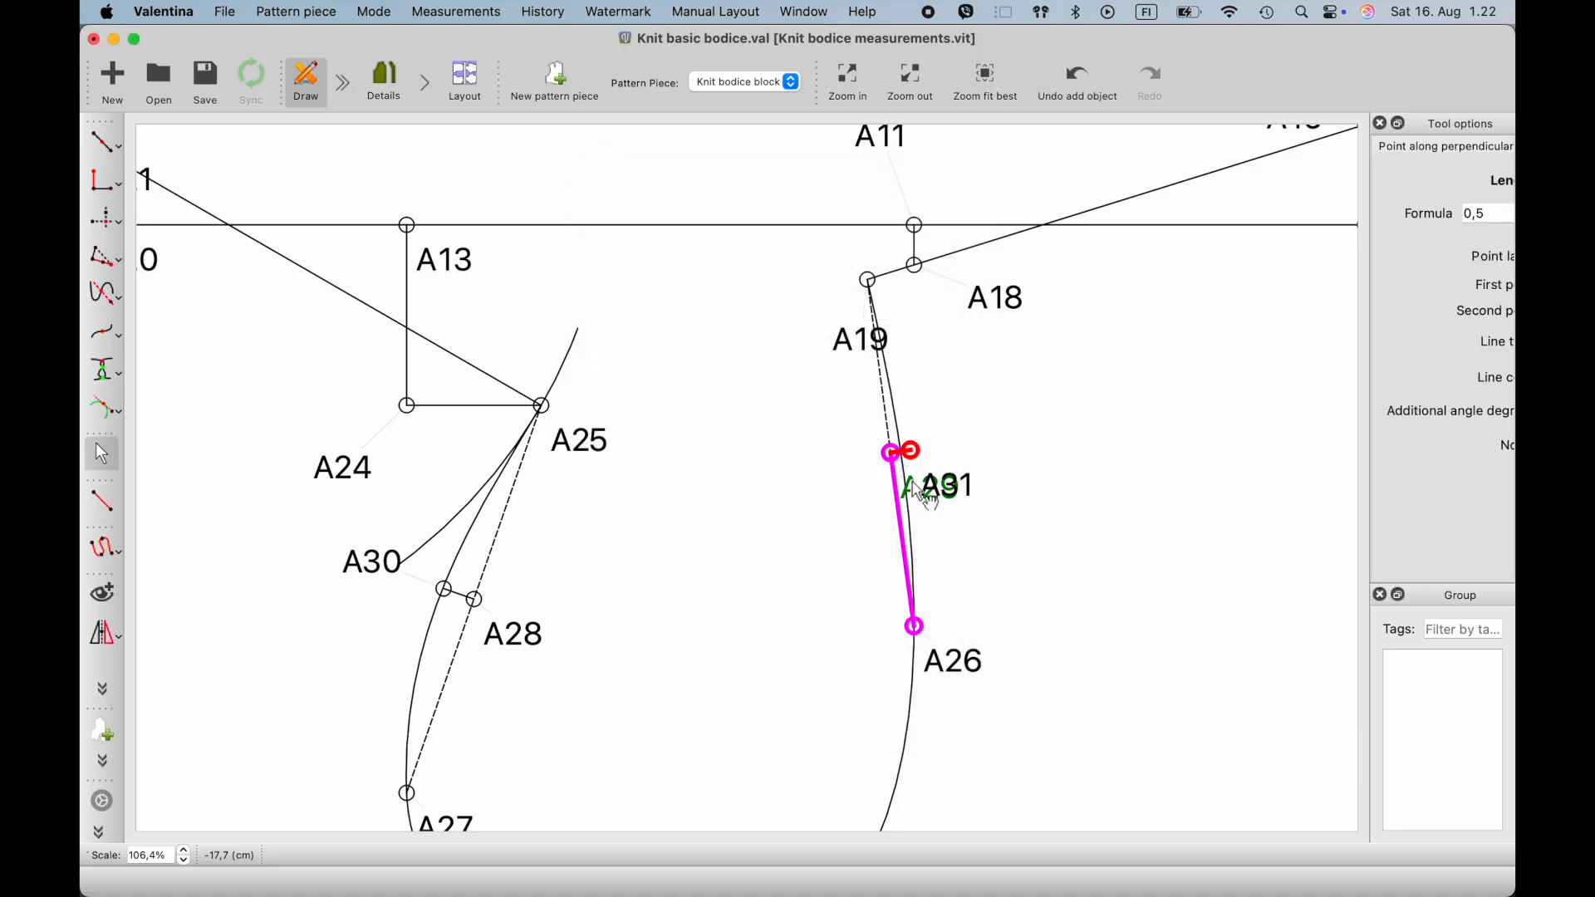
- Move the overlapping labels of A29 and A31 apart and adjust the back armhole curve's control handles to shape it through A31
scroll(919, 488, "up", 7)
scroll(988, 442, "down", 2)
left_click_drag(904, 416, 887, 447)
scroll(831, 448, "down", 3)
left_click_drag(864, 337, 850, 249)
scroll(927, 528, "down", 2)
scroll(927, 528, "down", 1)
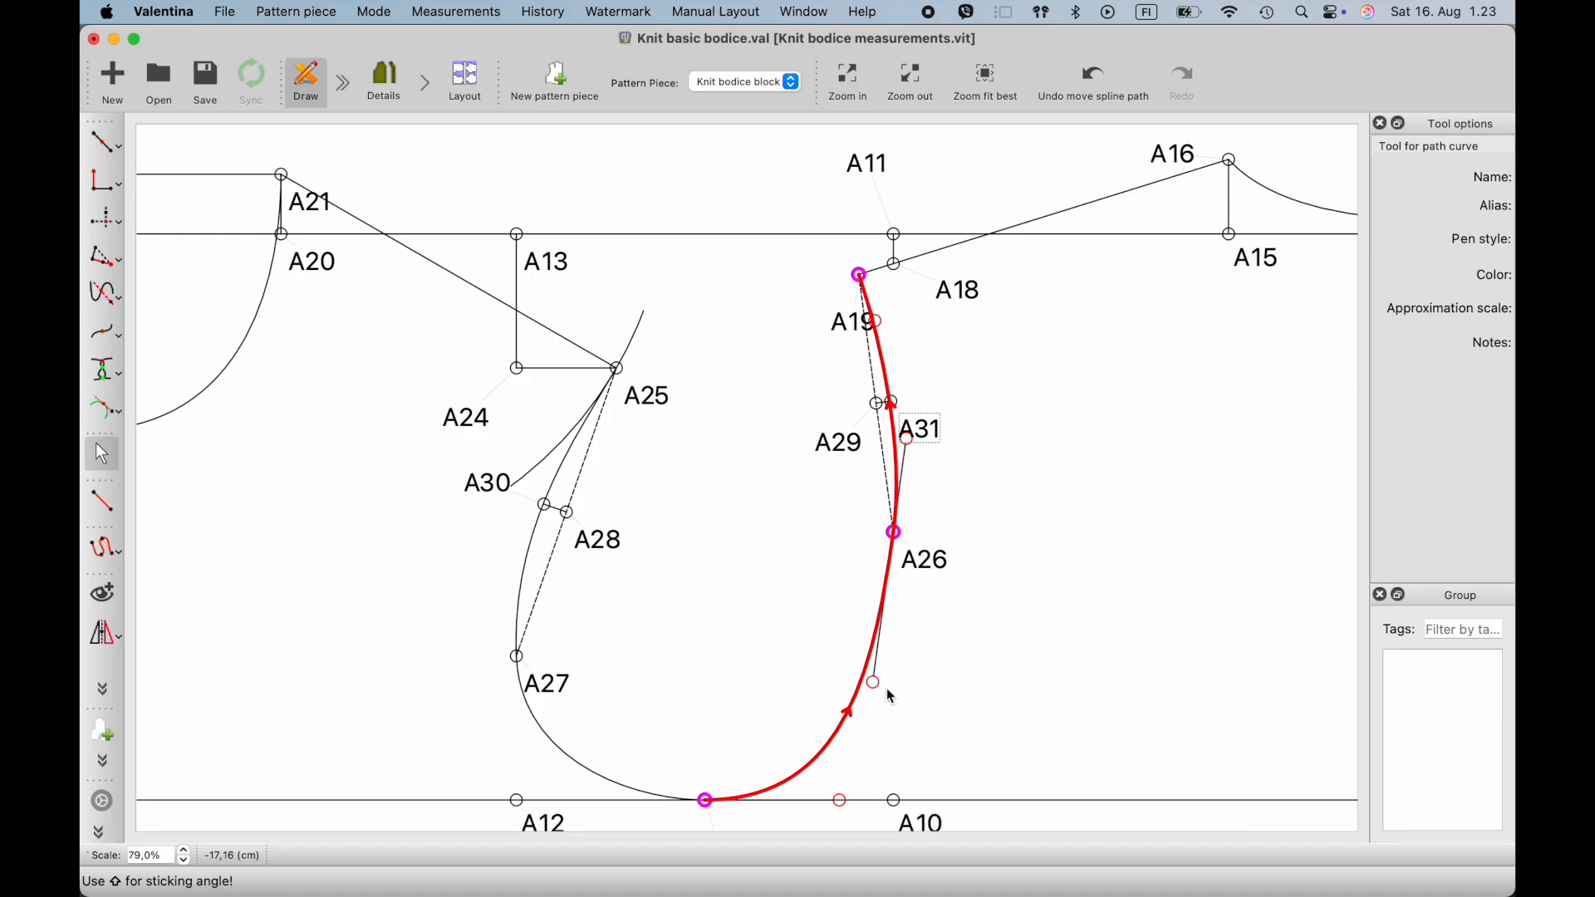
left_click_drag(876, 693, 886, 720)
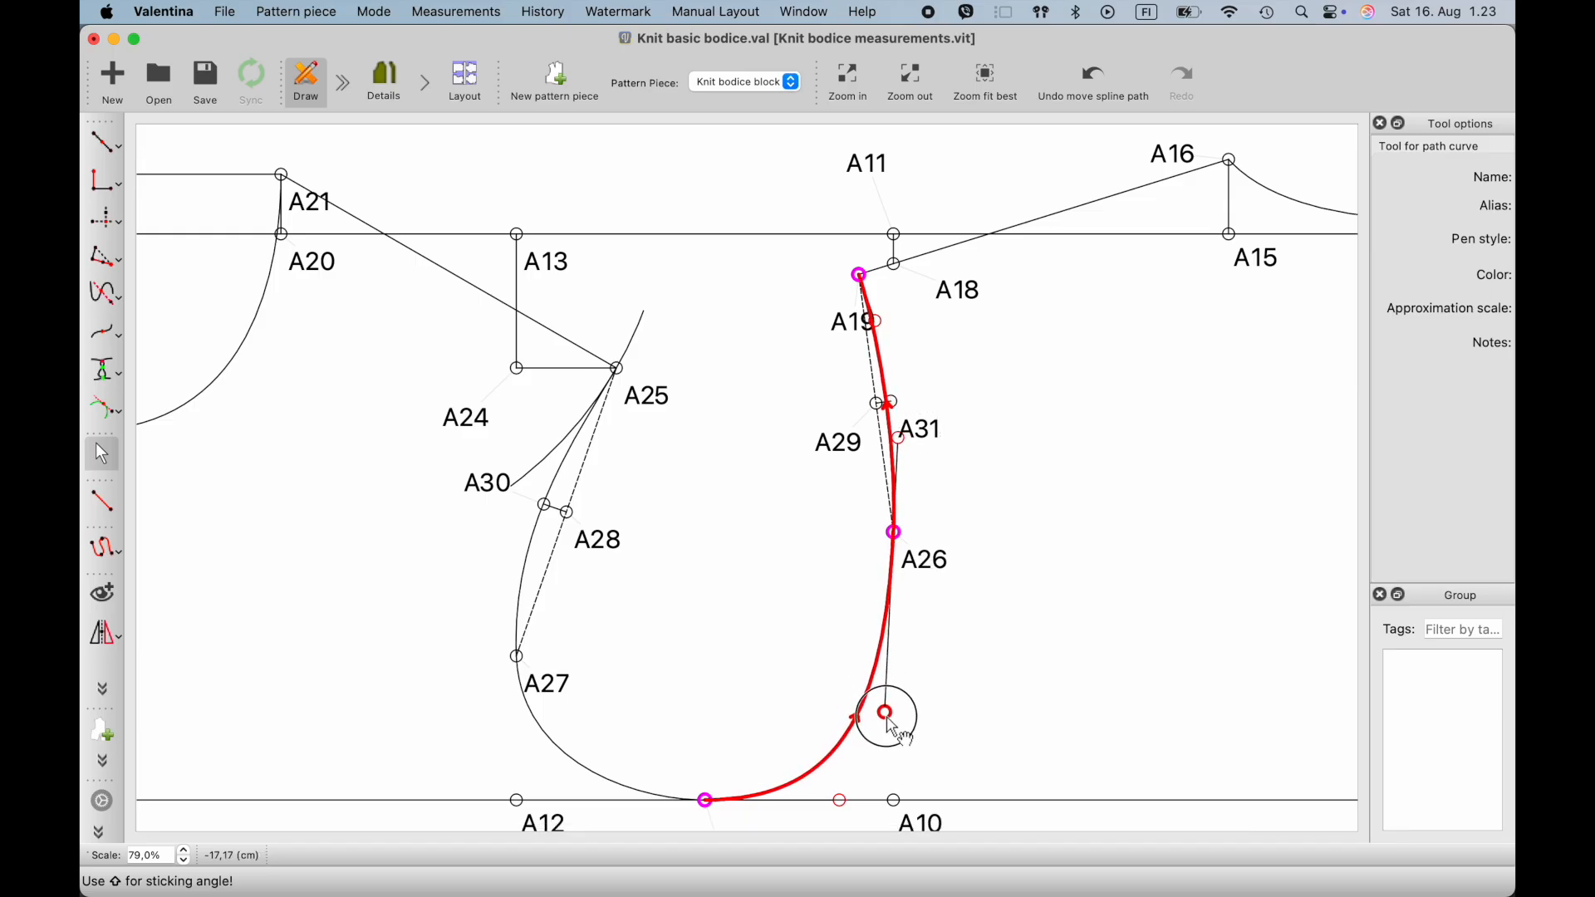
key("Return")
- Connect A7 and A2 with a straight line across the bodice
scroll(894, 739, "down", 3, "ctrl")
scroll(894, 740, "down", 5)
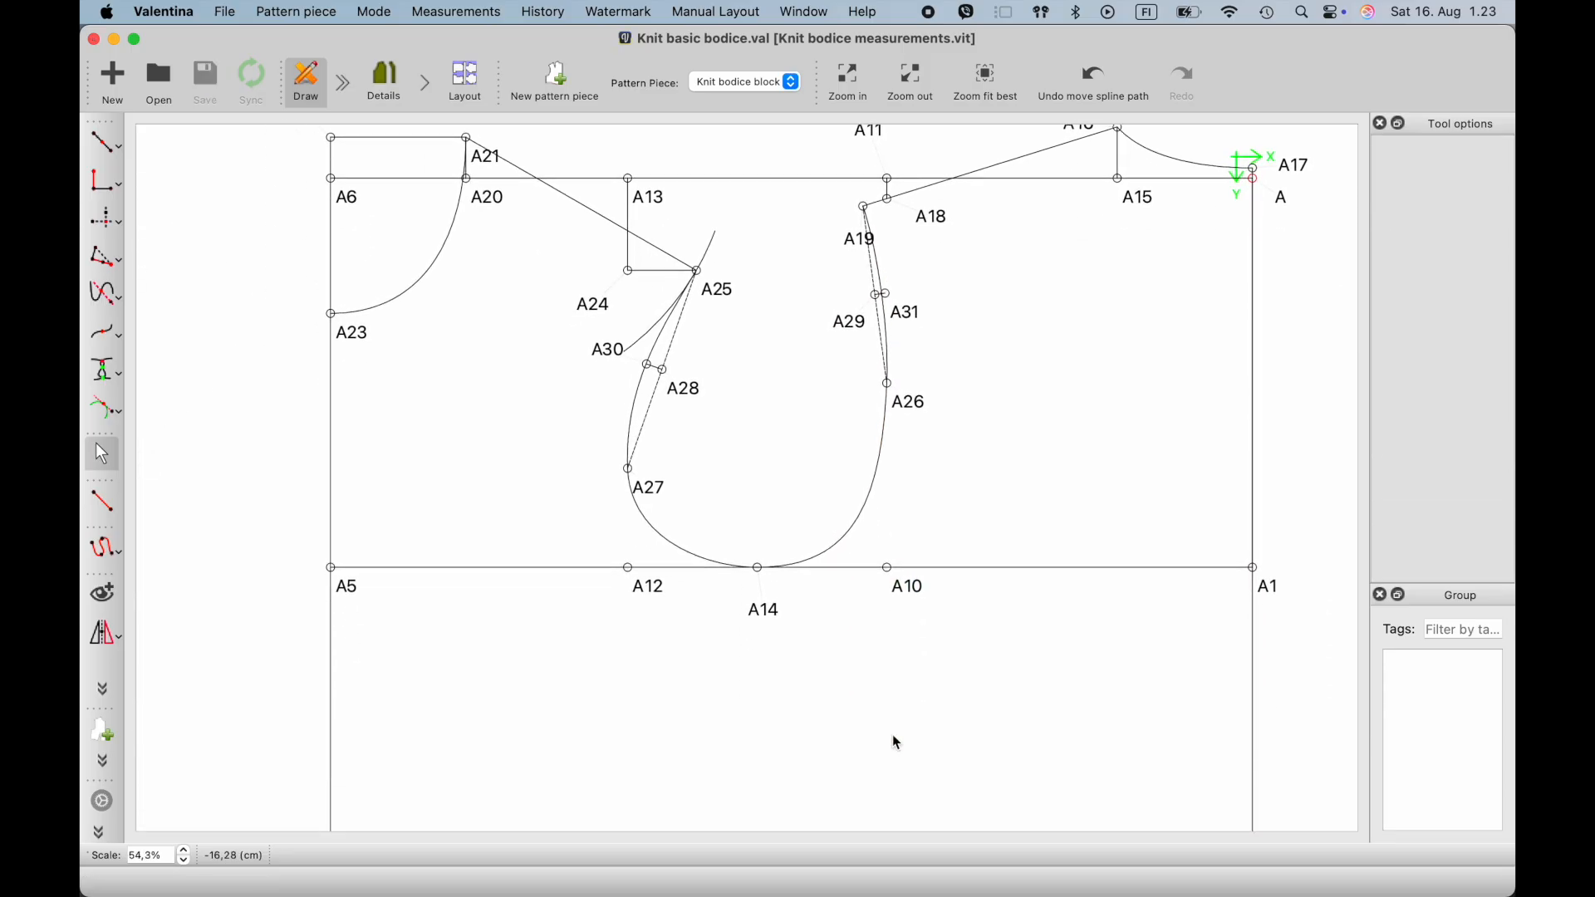
scroll(895, 742, "down", 1, "ctrl")
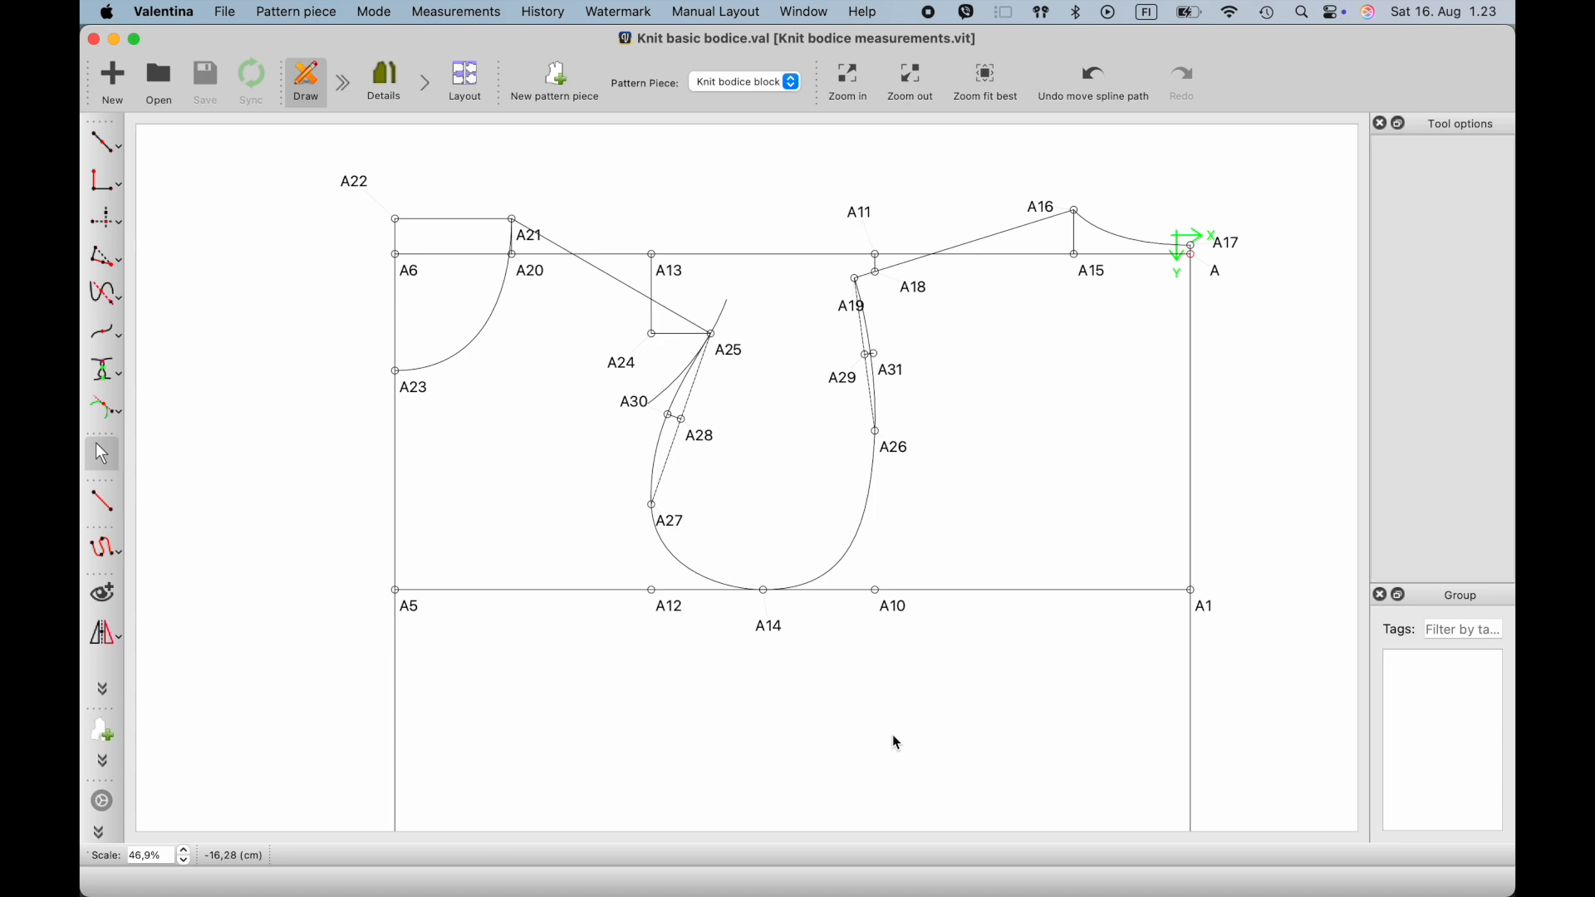
scroll(892, 741, "down", 1, "ctrl")
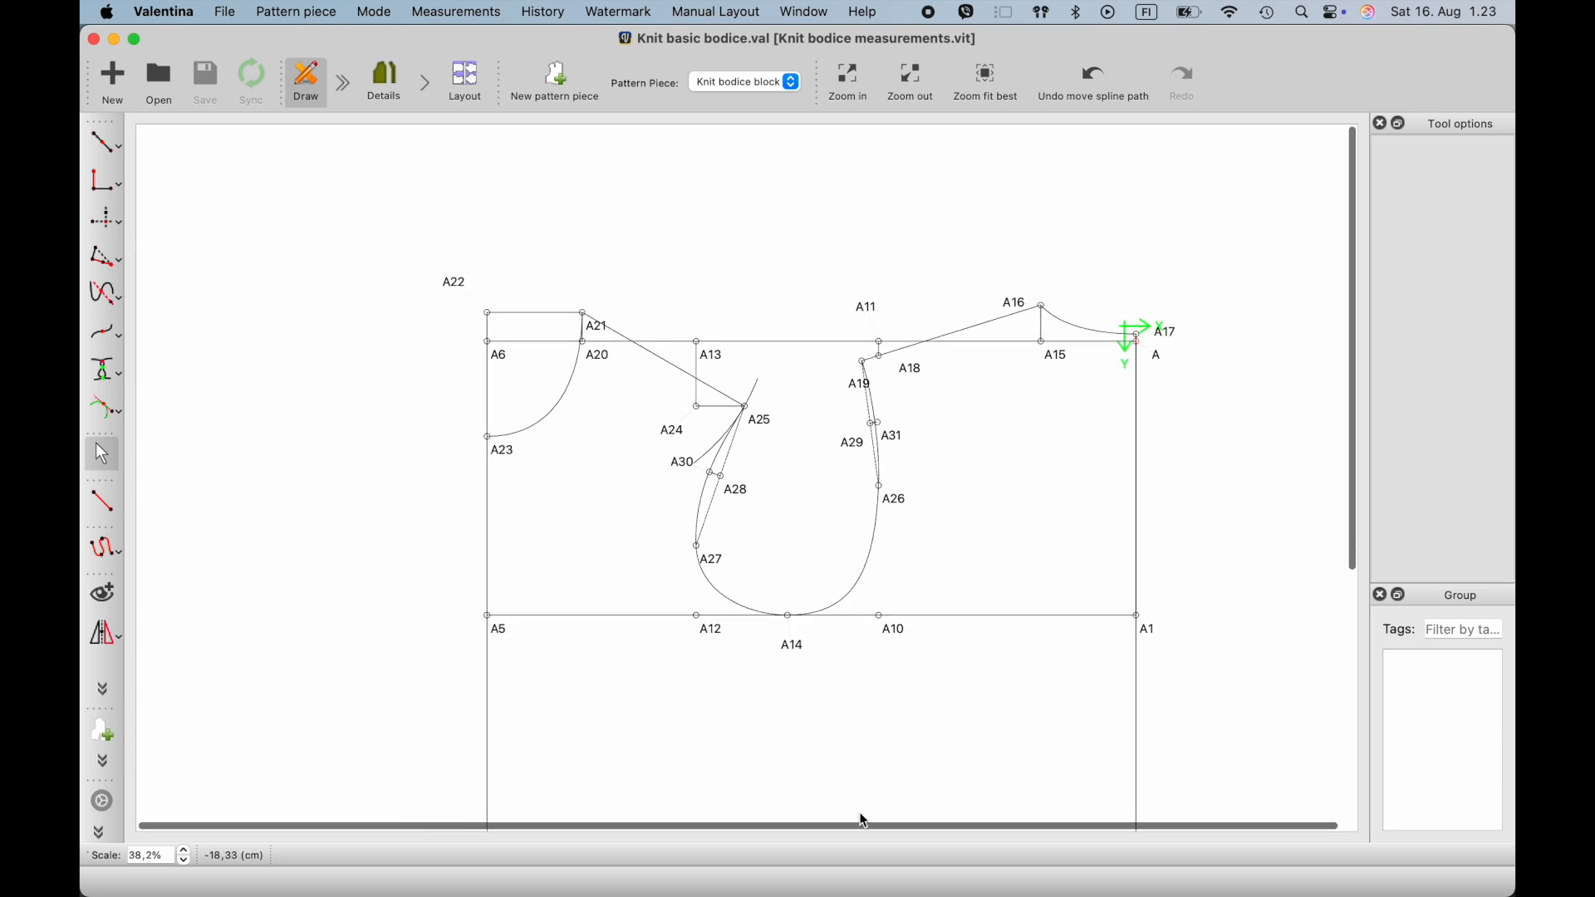
scroll(862, 818, "down", 5)
scroll(864, 821, "down", 3)
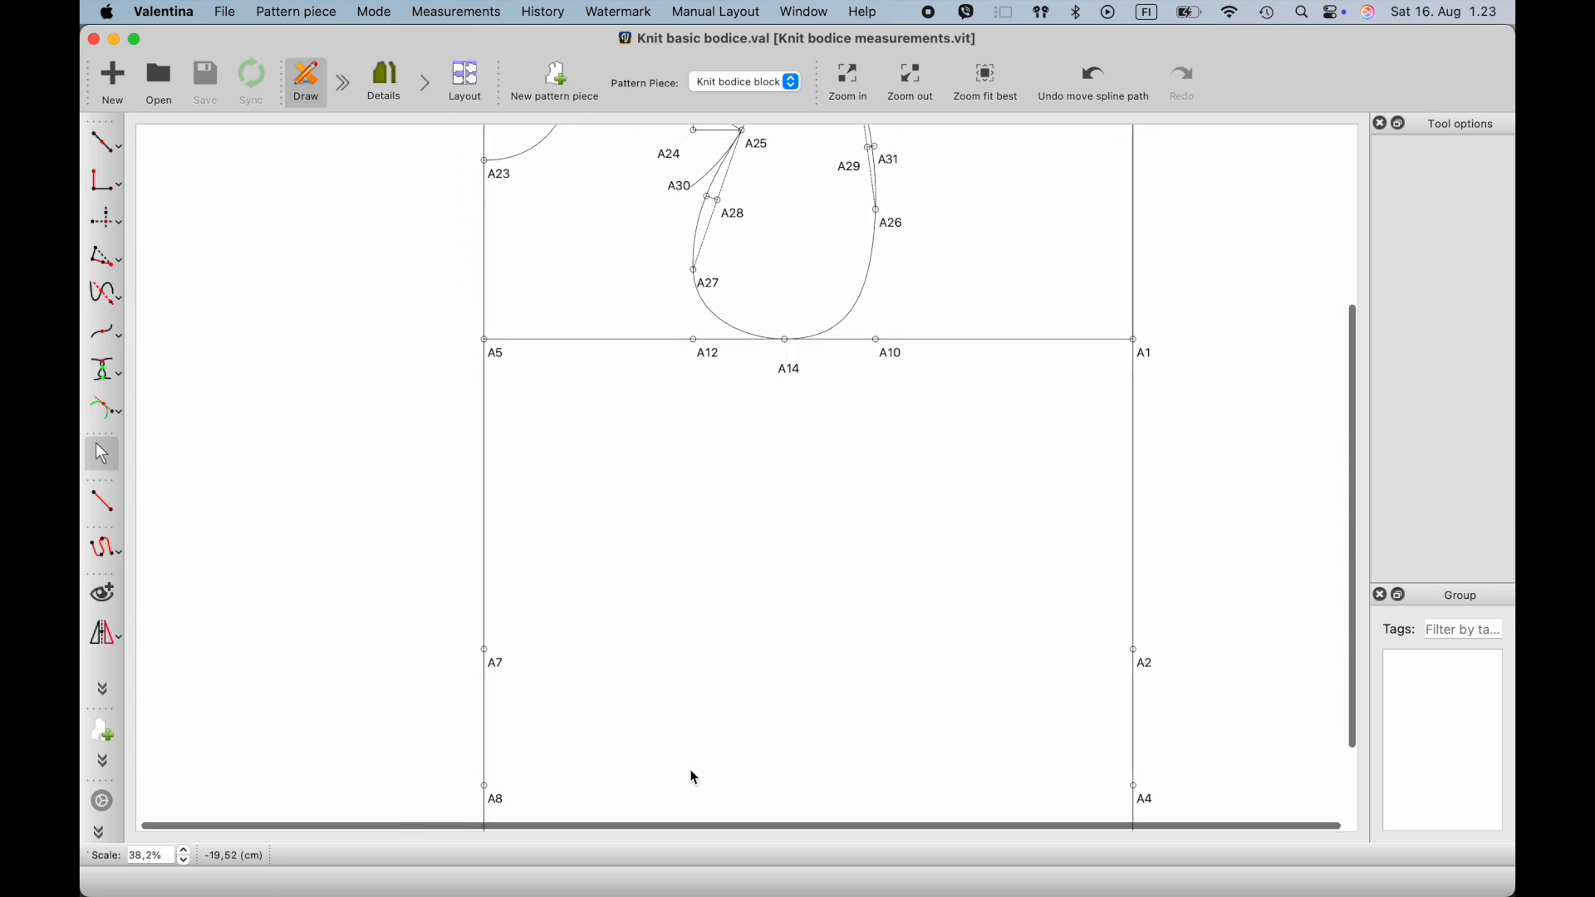
left_click(100, 504)
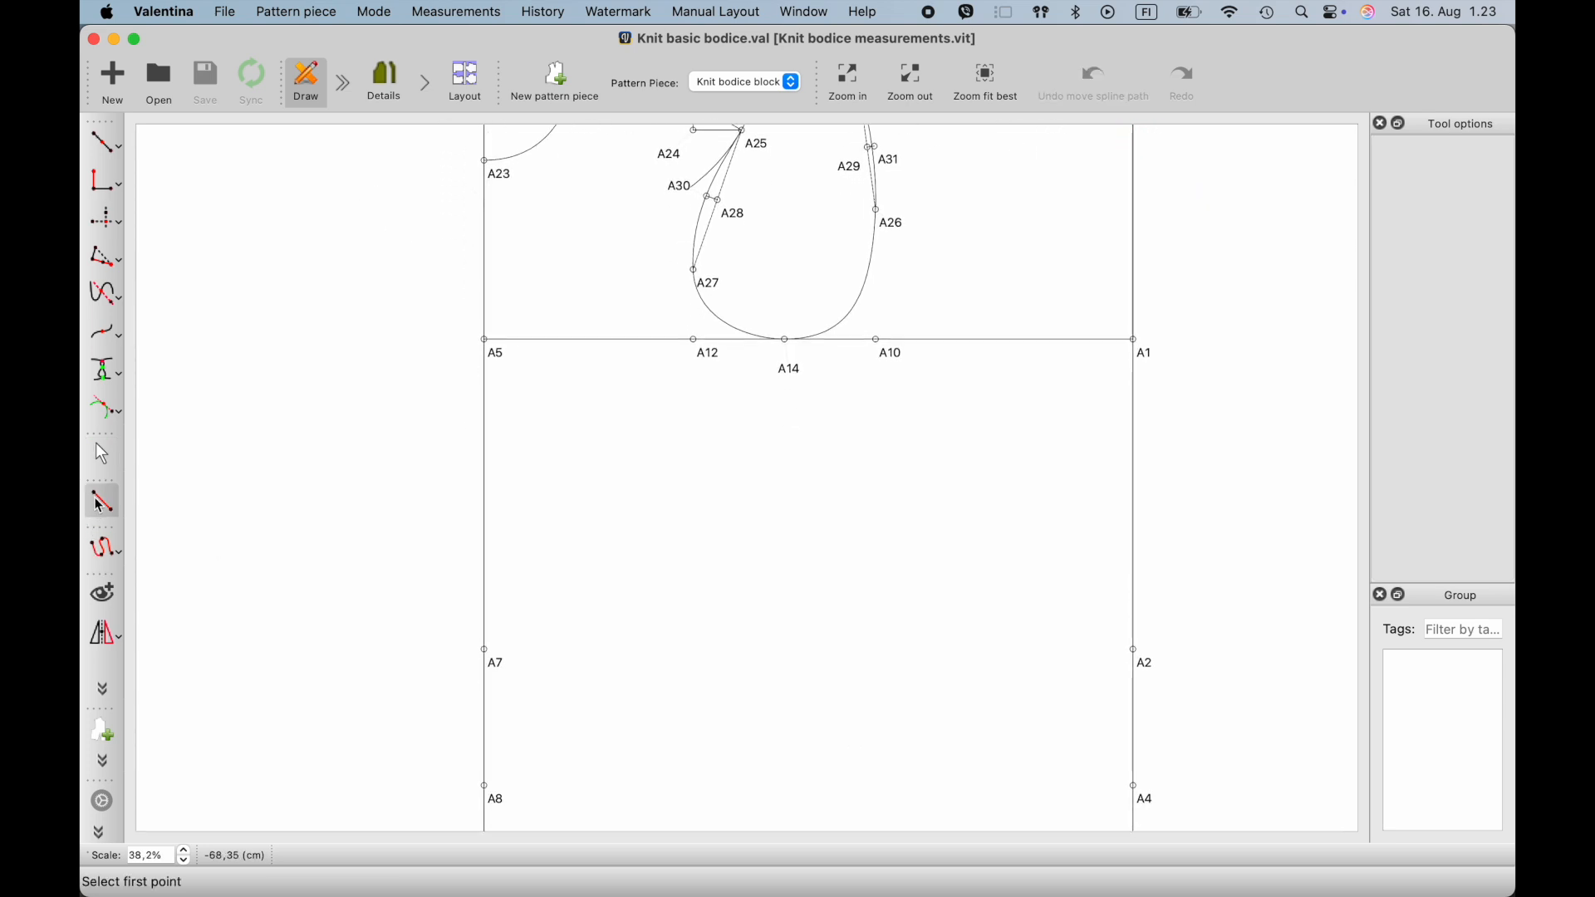
left_click(501, 669)
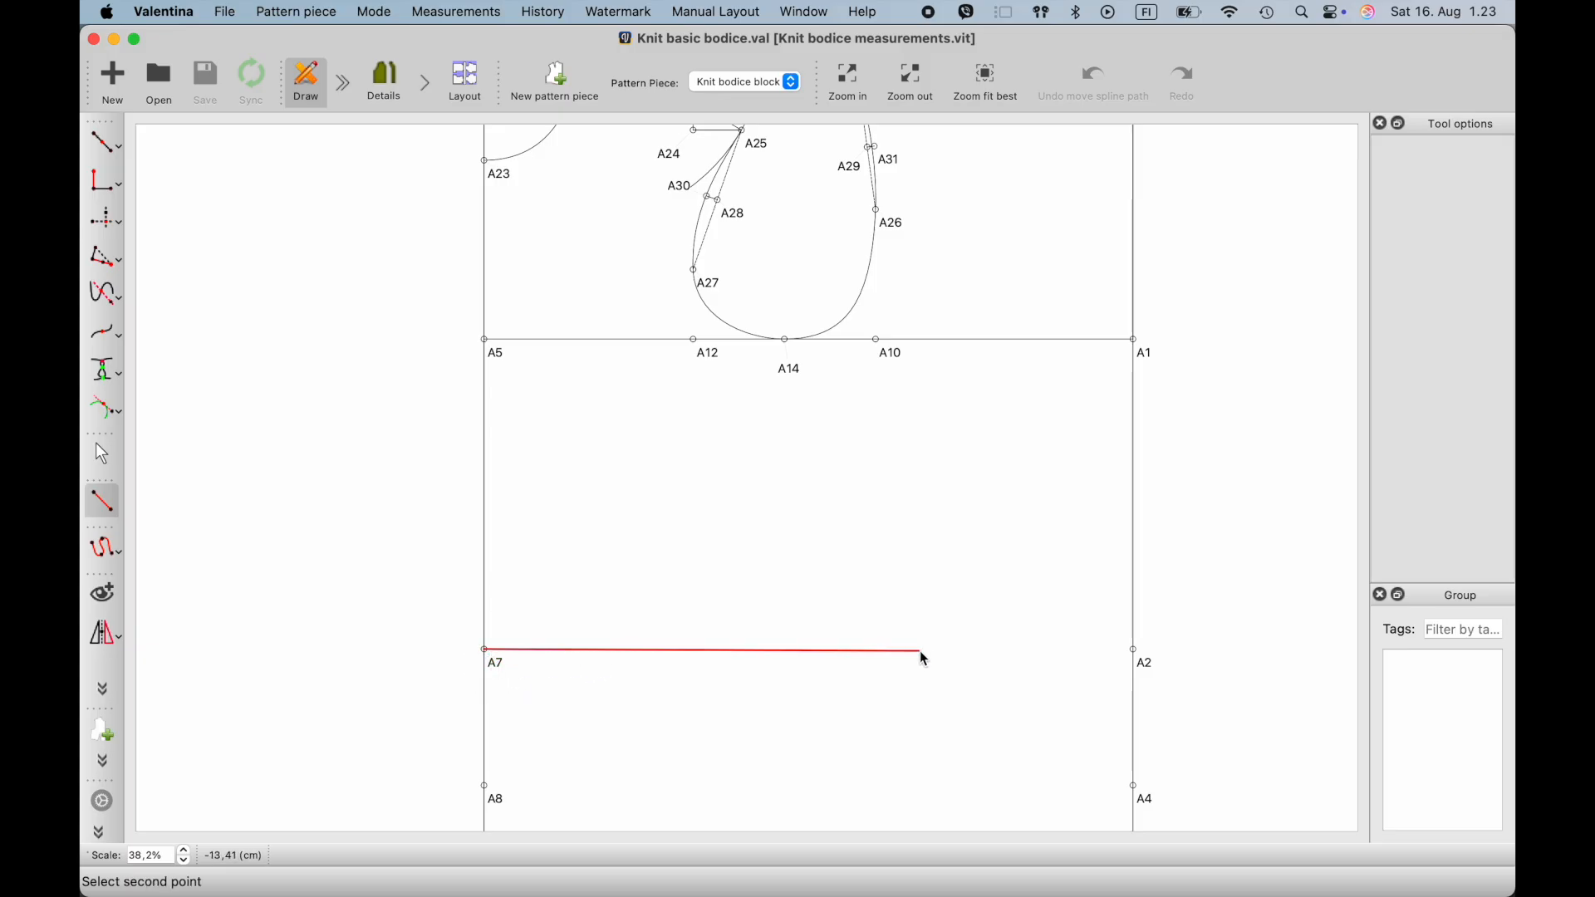
left_click(1140, 661)
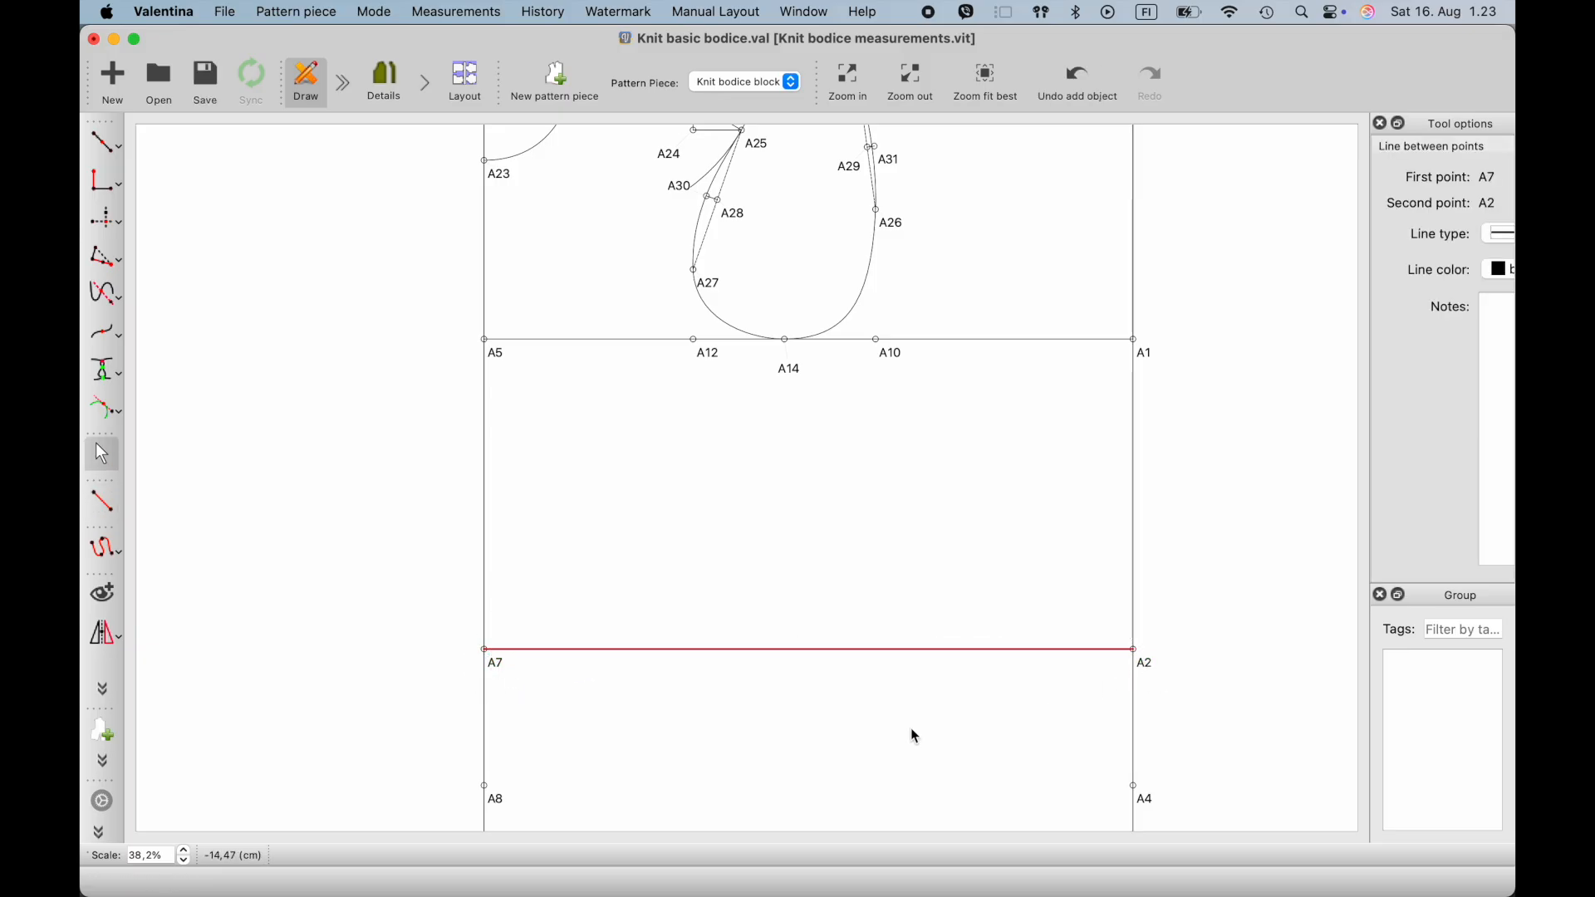
- Connect A8 with A4 and A9 with A3 using straight horizontal lines
scroll(912, 729, "down", 2)
scroll(914, 733, "down", 2)
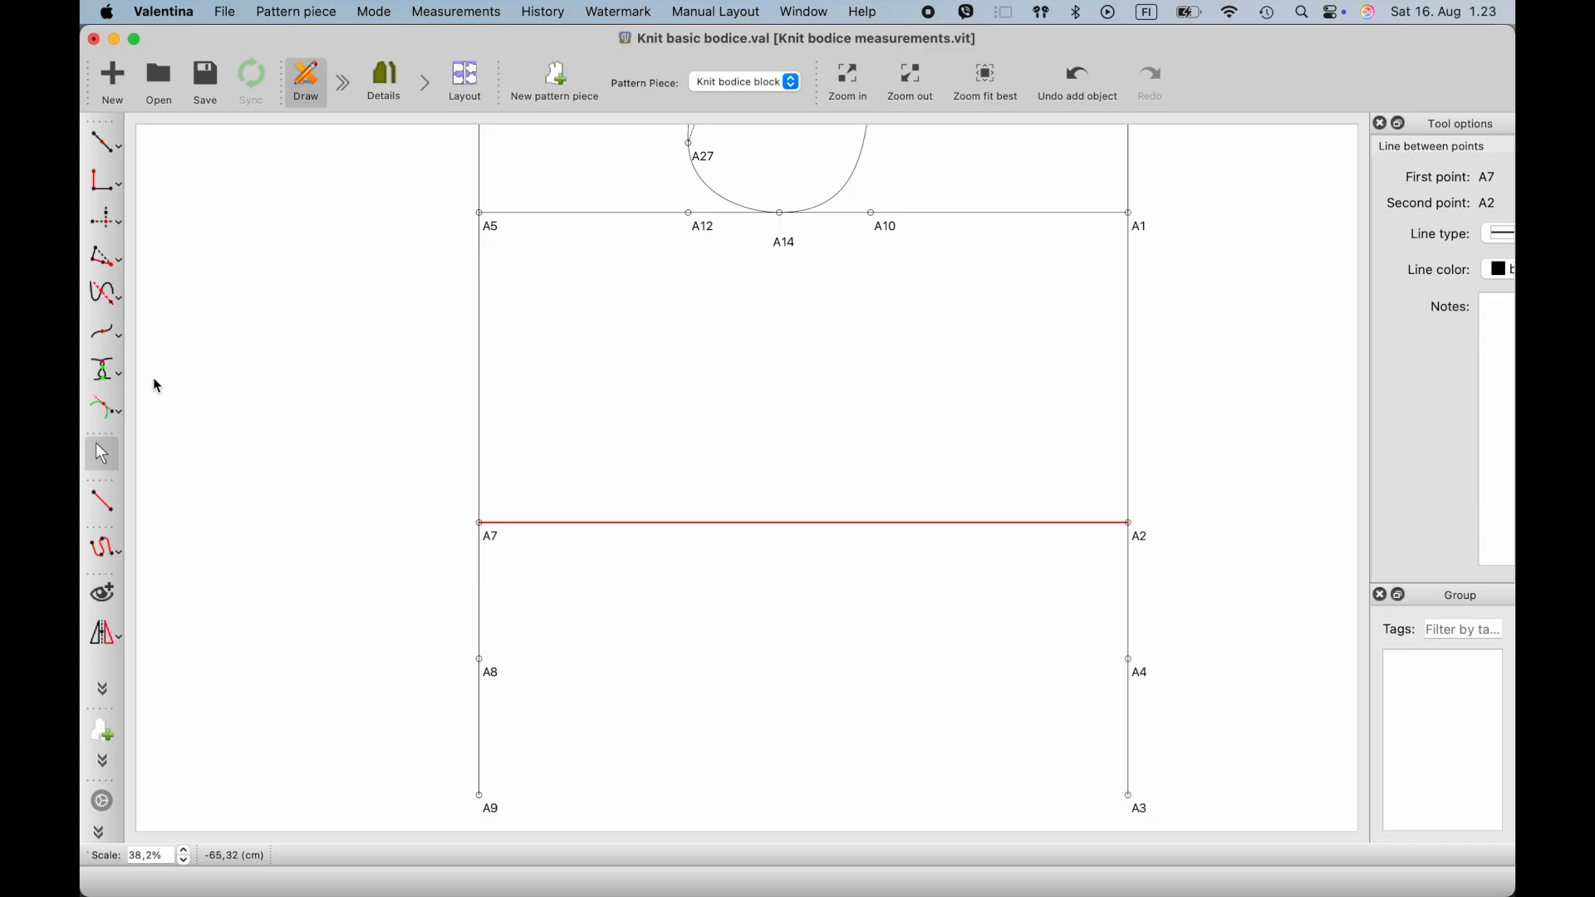
left_click(102, 502)
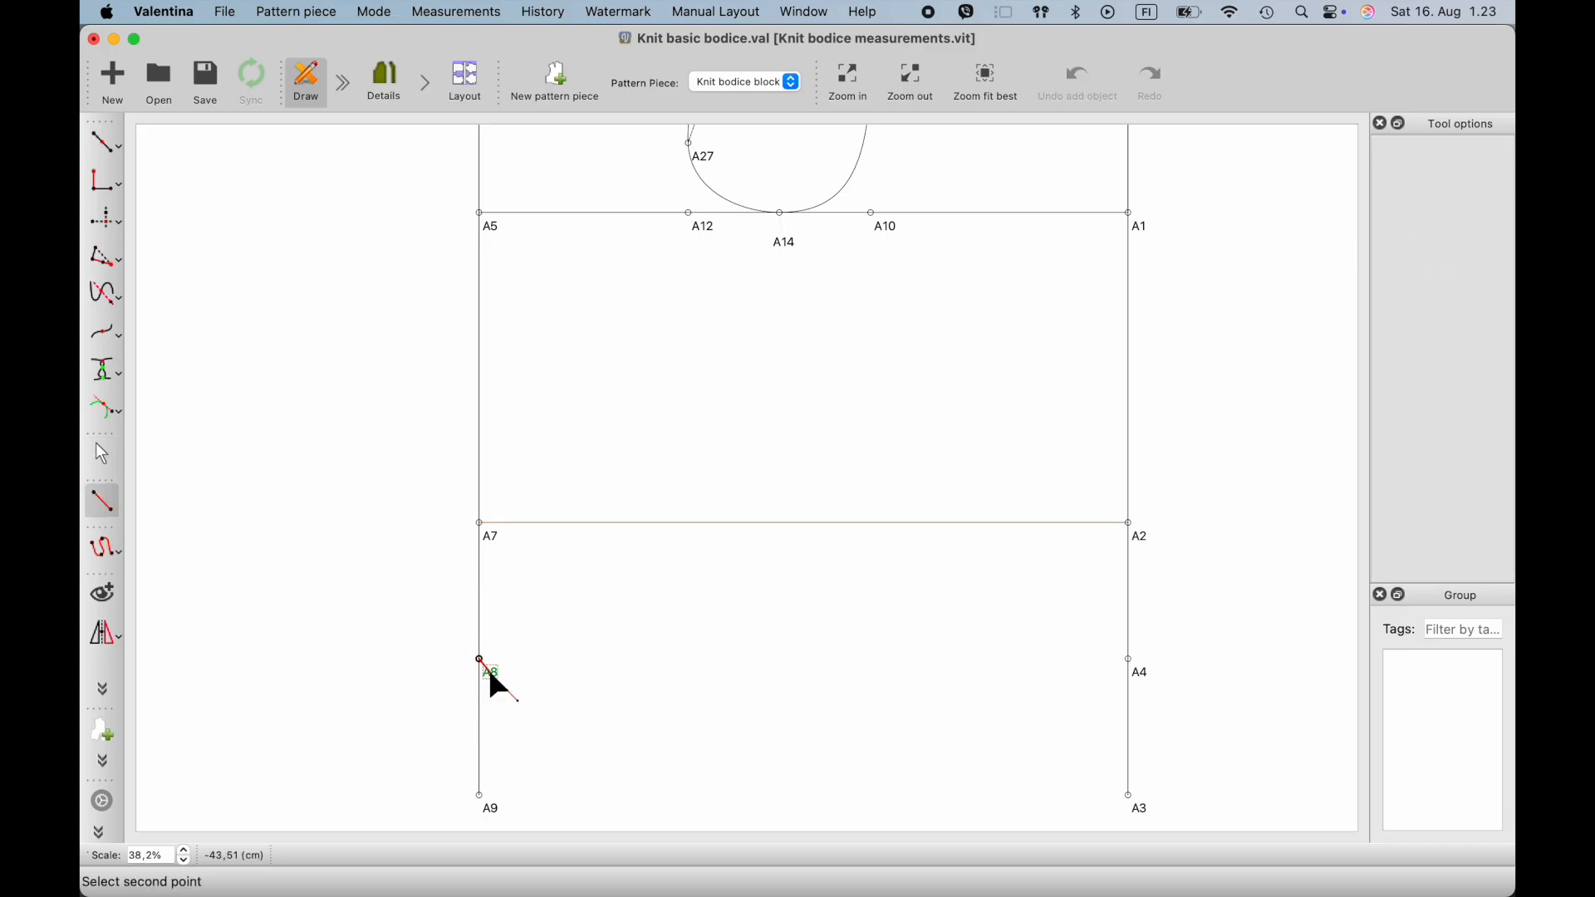
left_click(1143, 674)
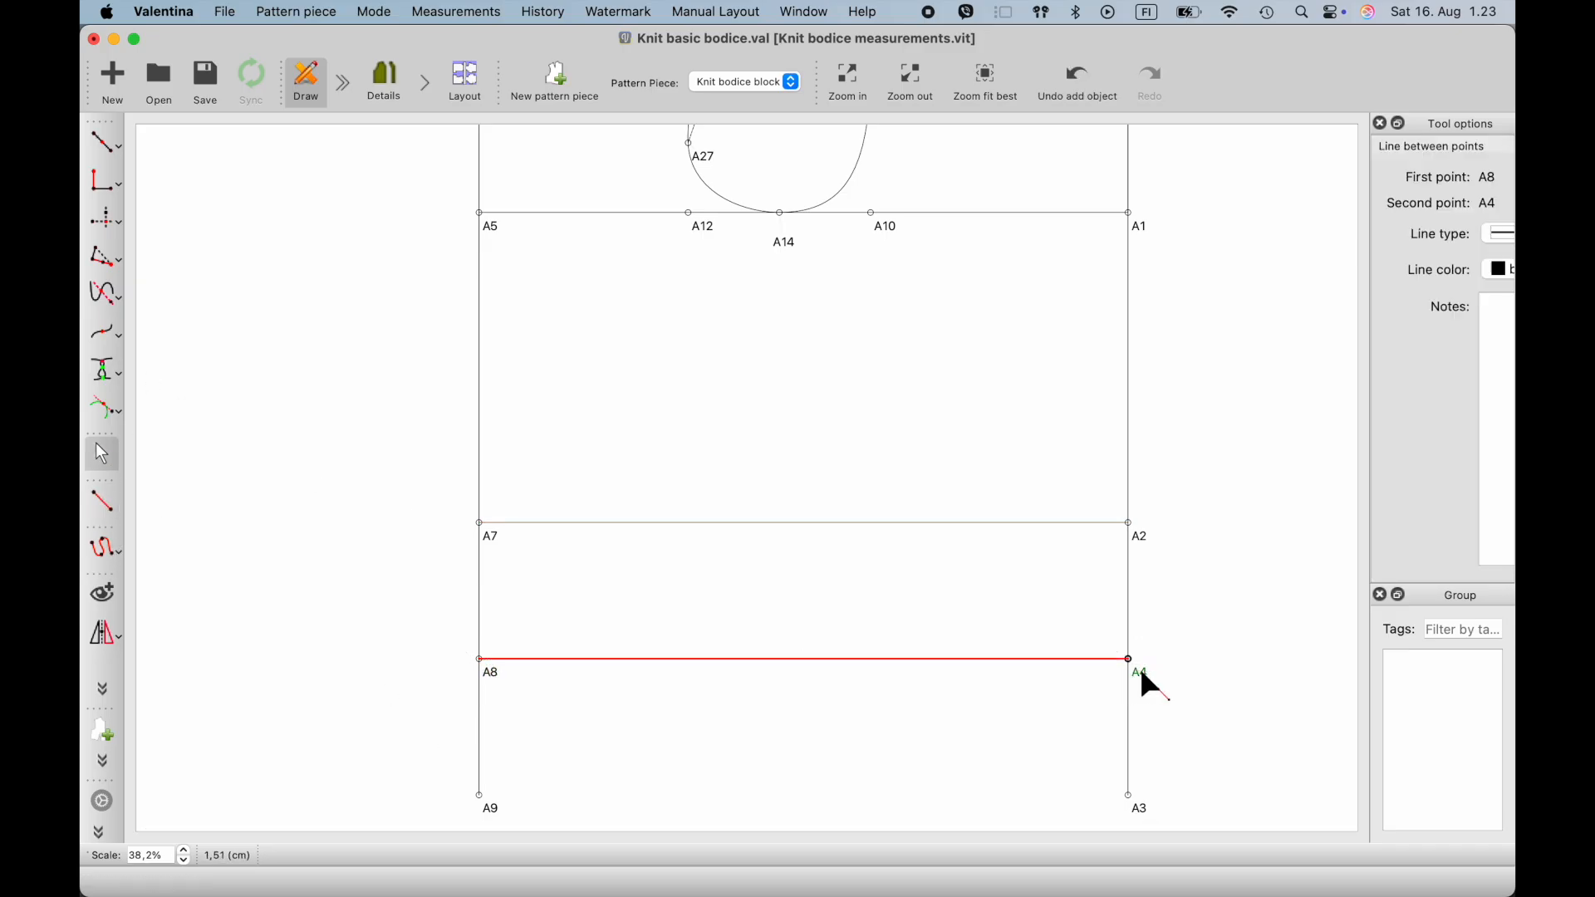
left_click(102, 503)
left_click(491, 810)
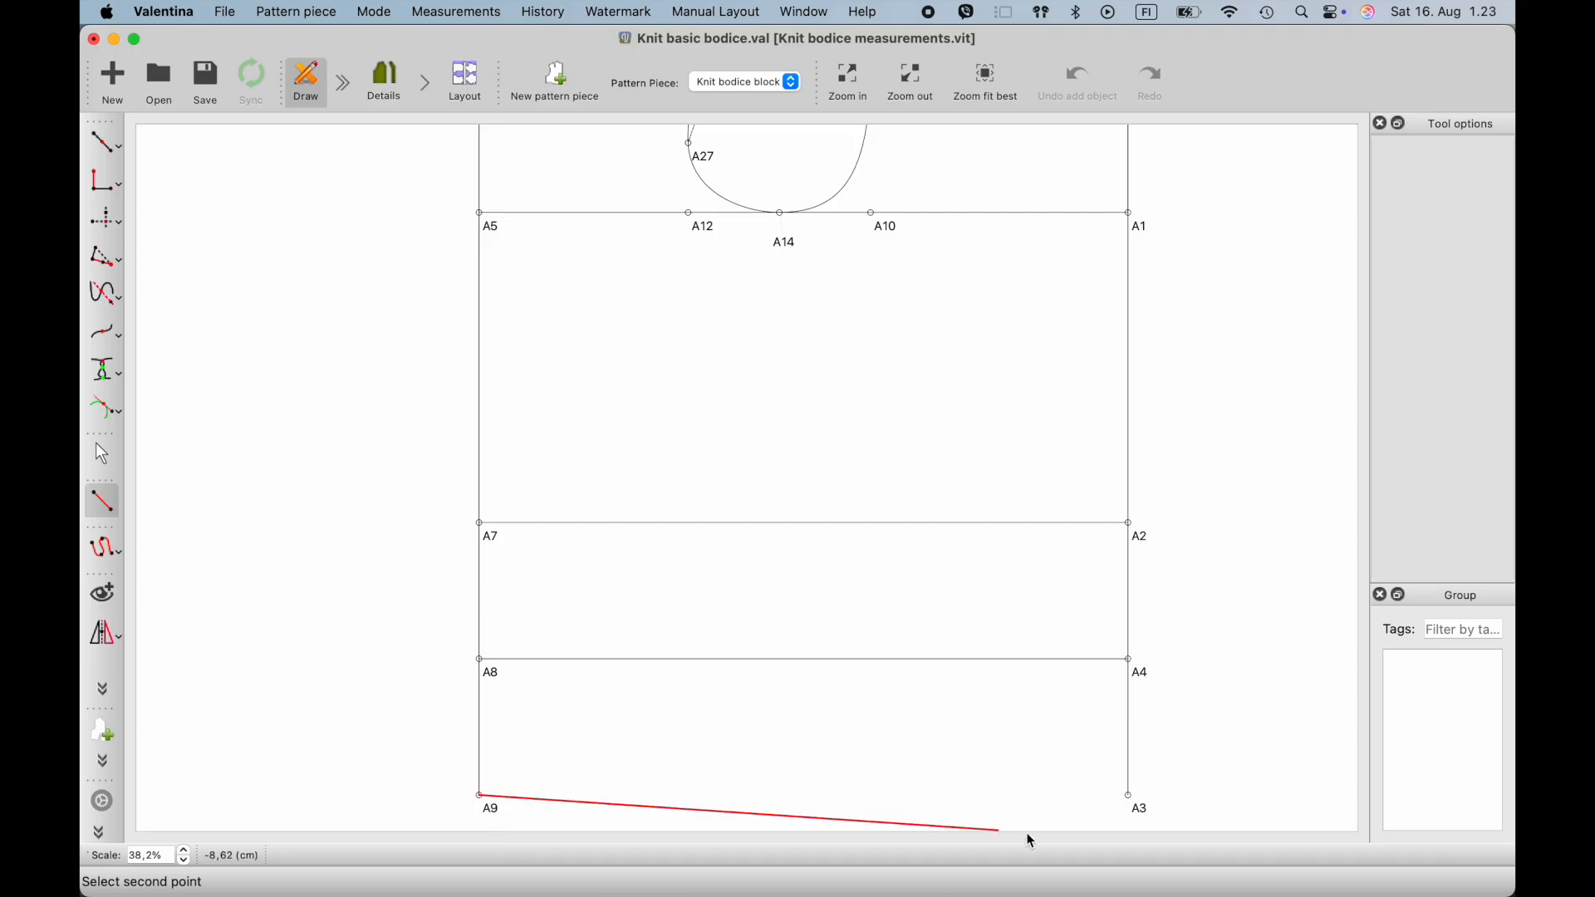
left_click(1140, 811)
left_click(899, 730)
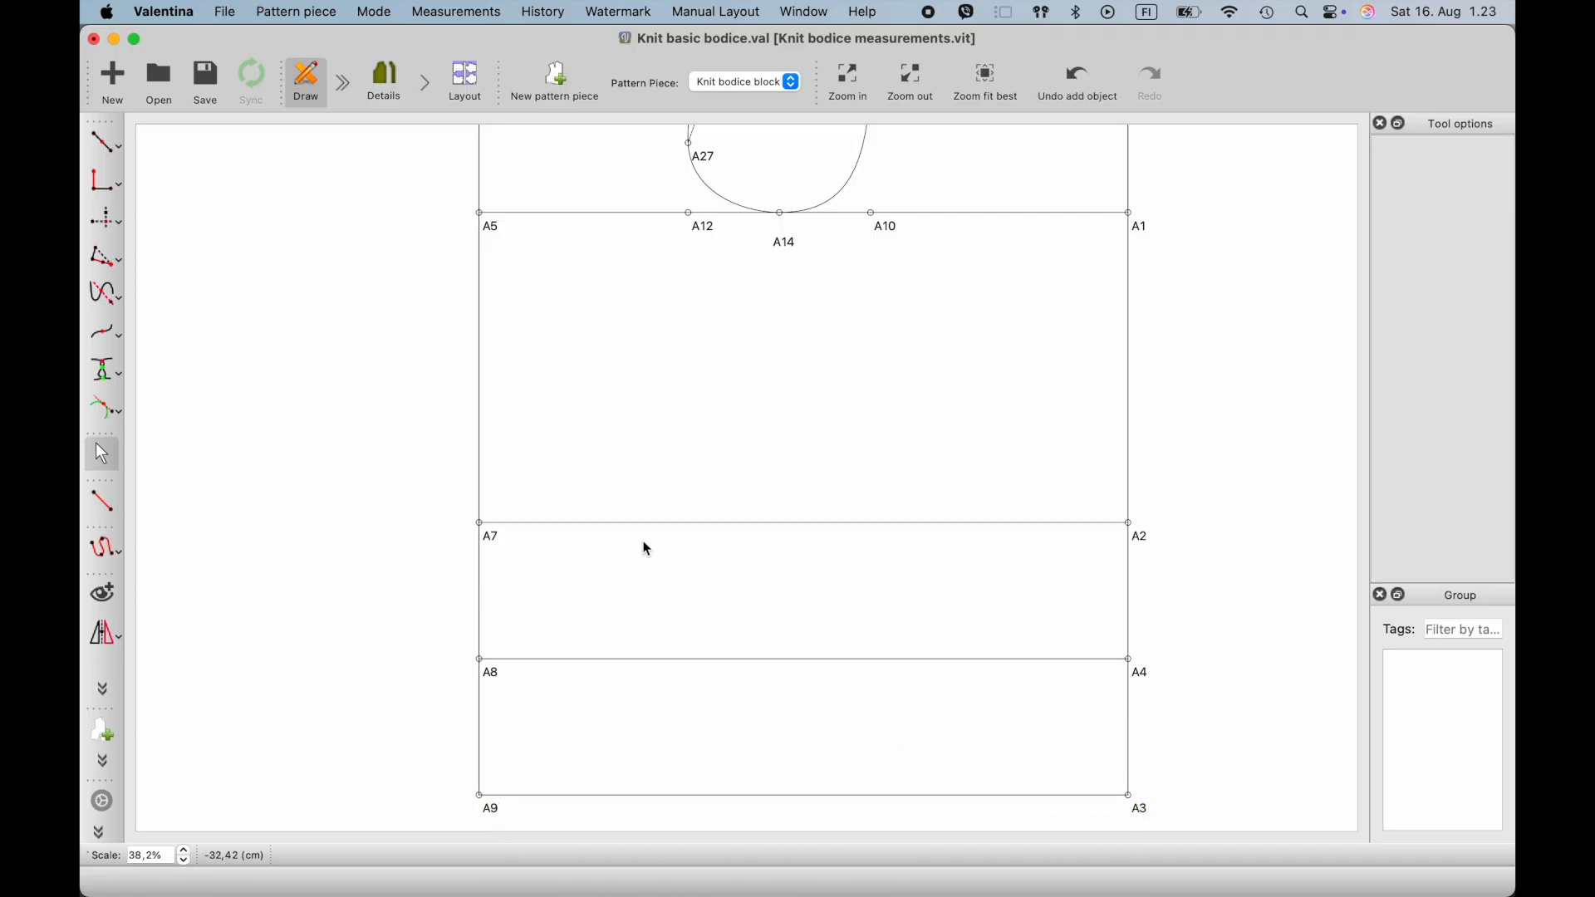
- Add a point on the hem line where the vertical through A14 meets the horizontal through A3
scroll(476, 555, "up", 2, "ctrl")
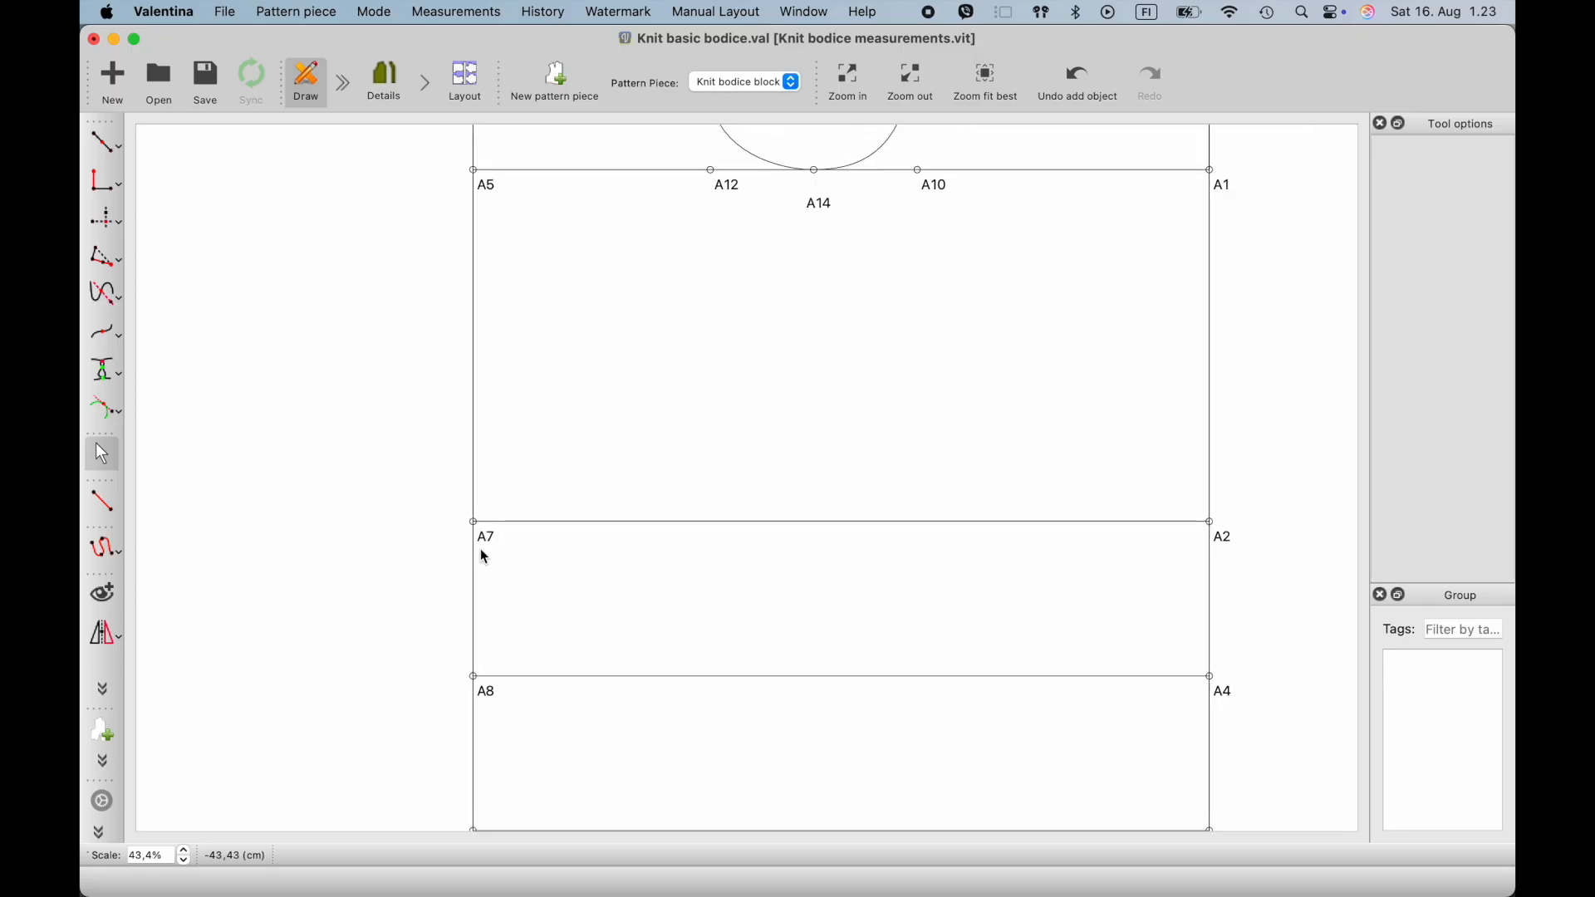
left_click(490, 545)
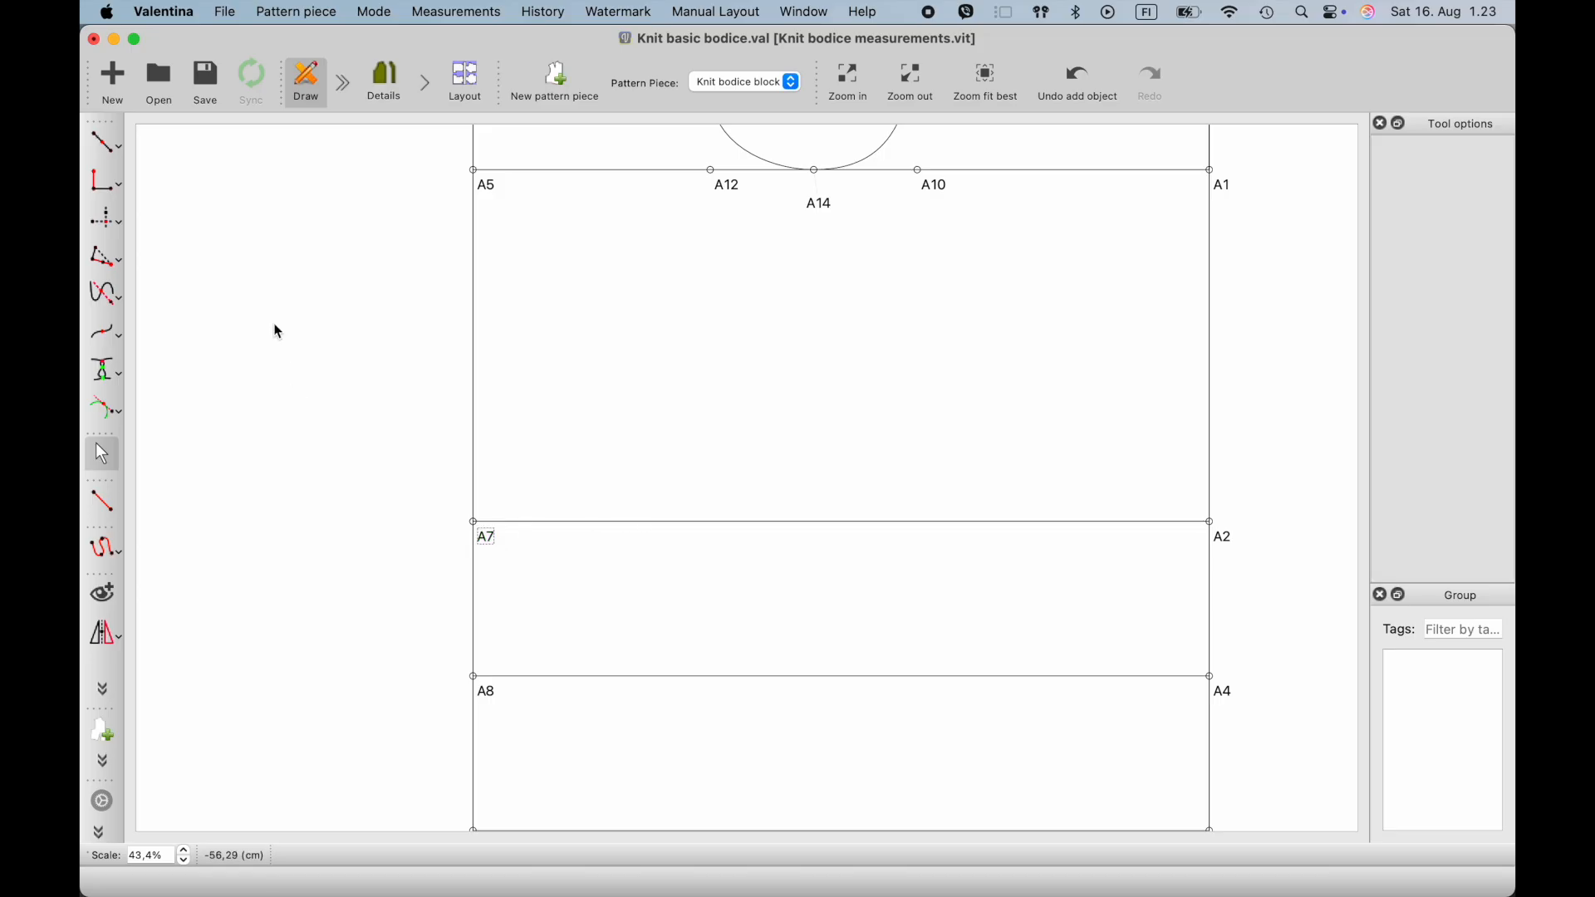
left_click(105, 217)
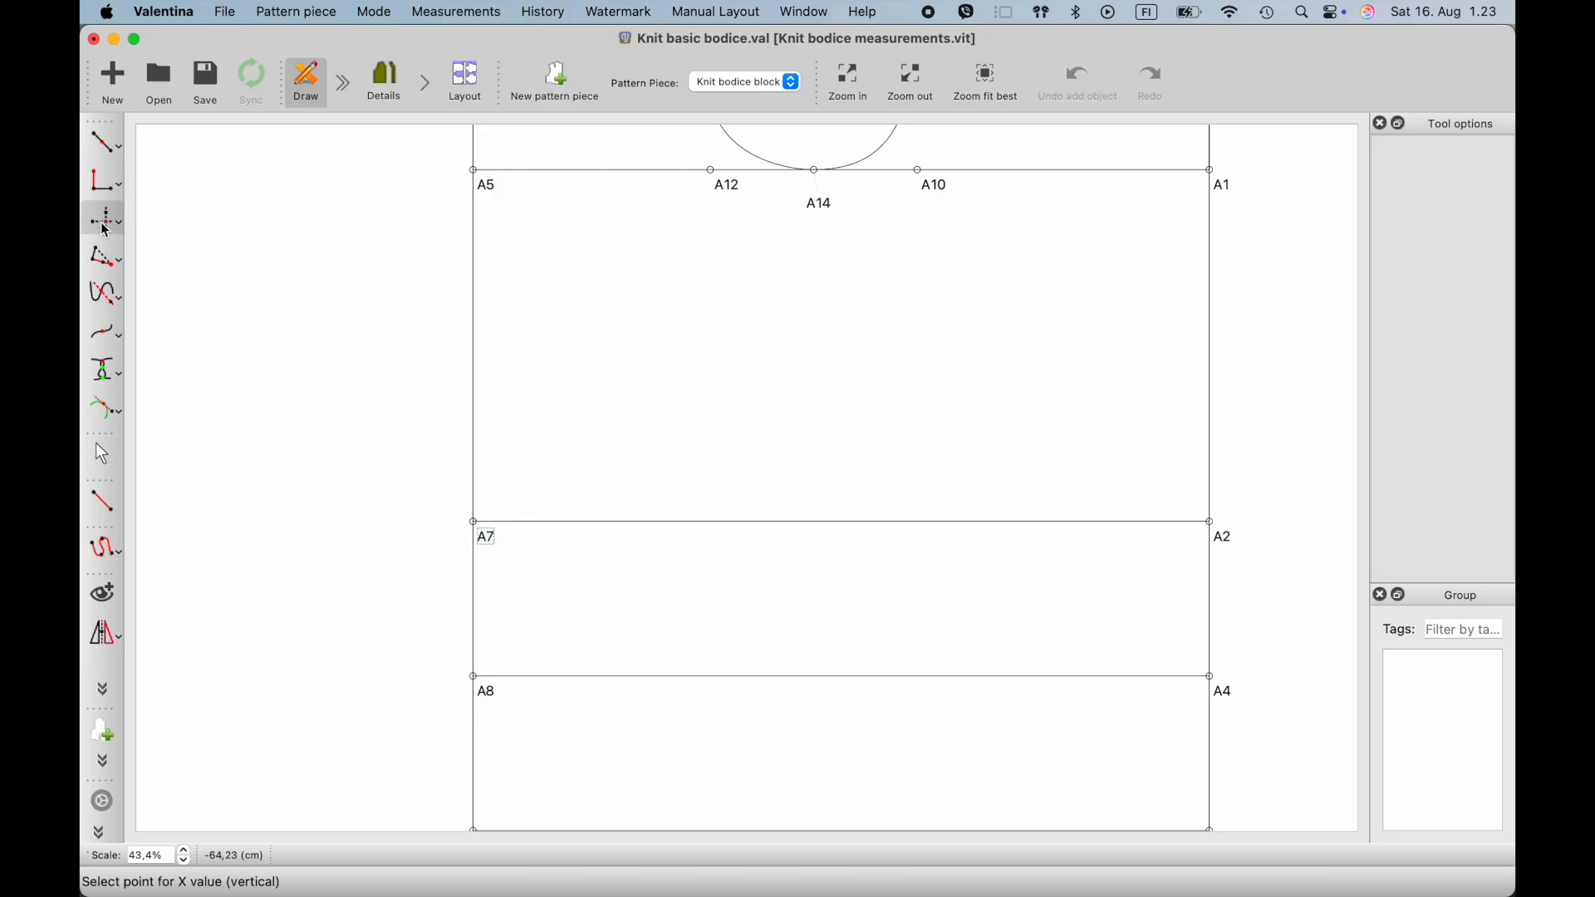
left_click(817, 208)
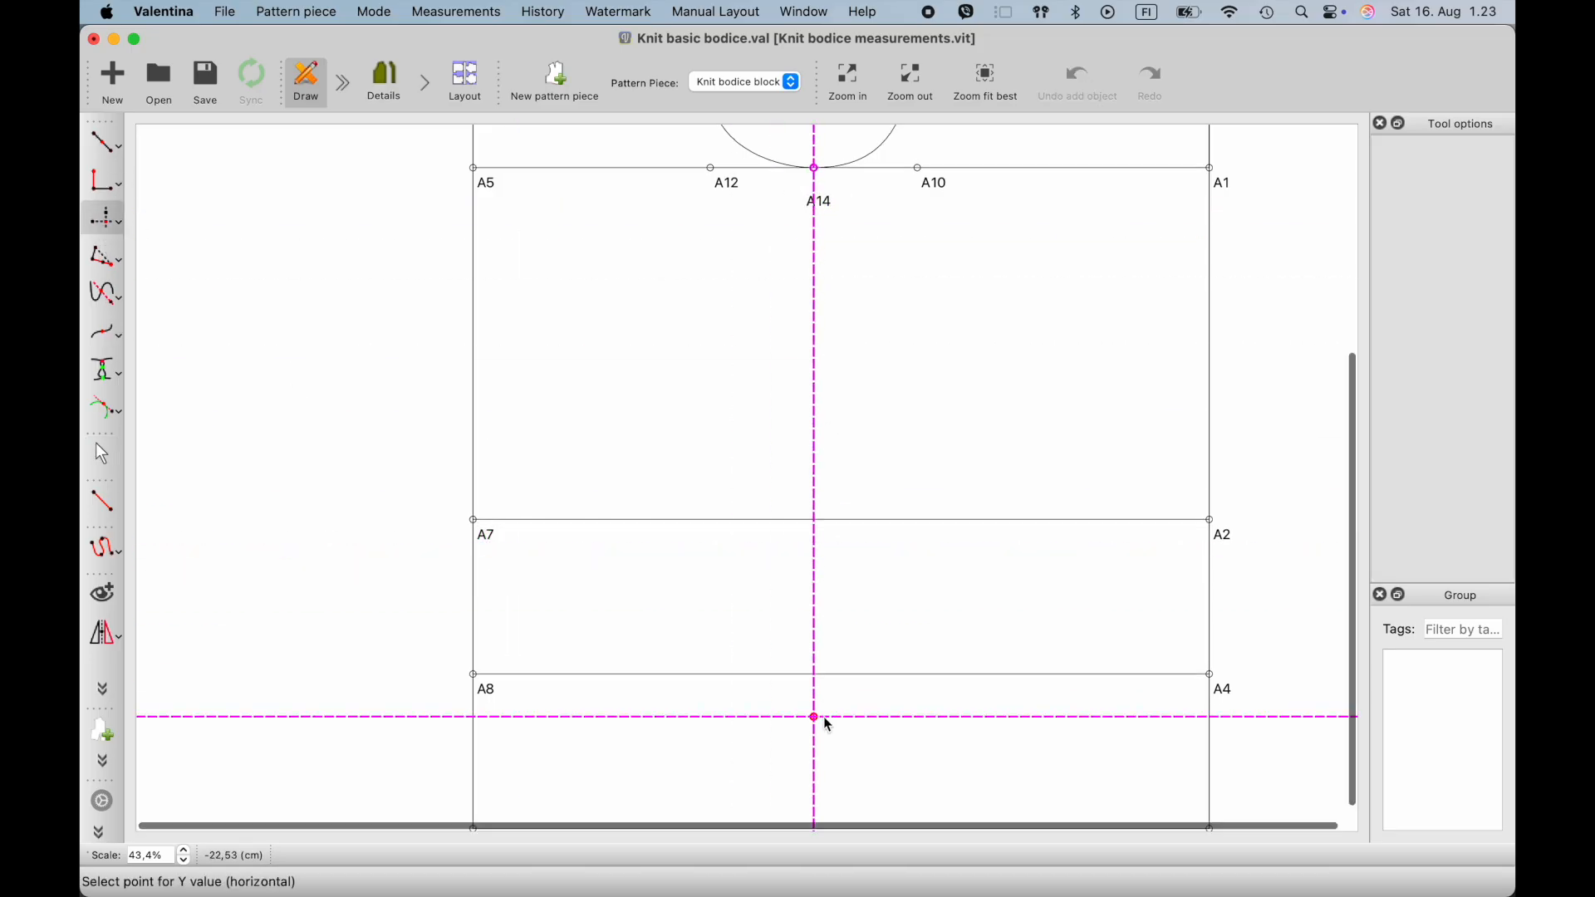
left_click(1229, 821)
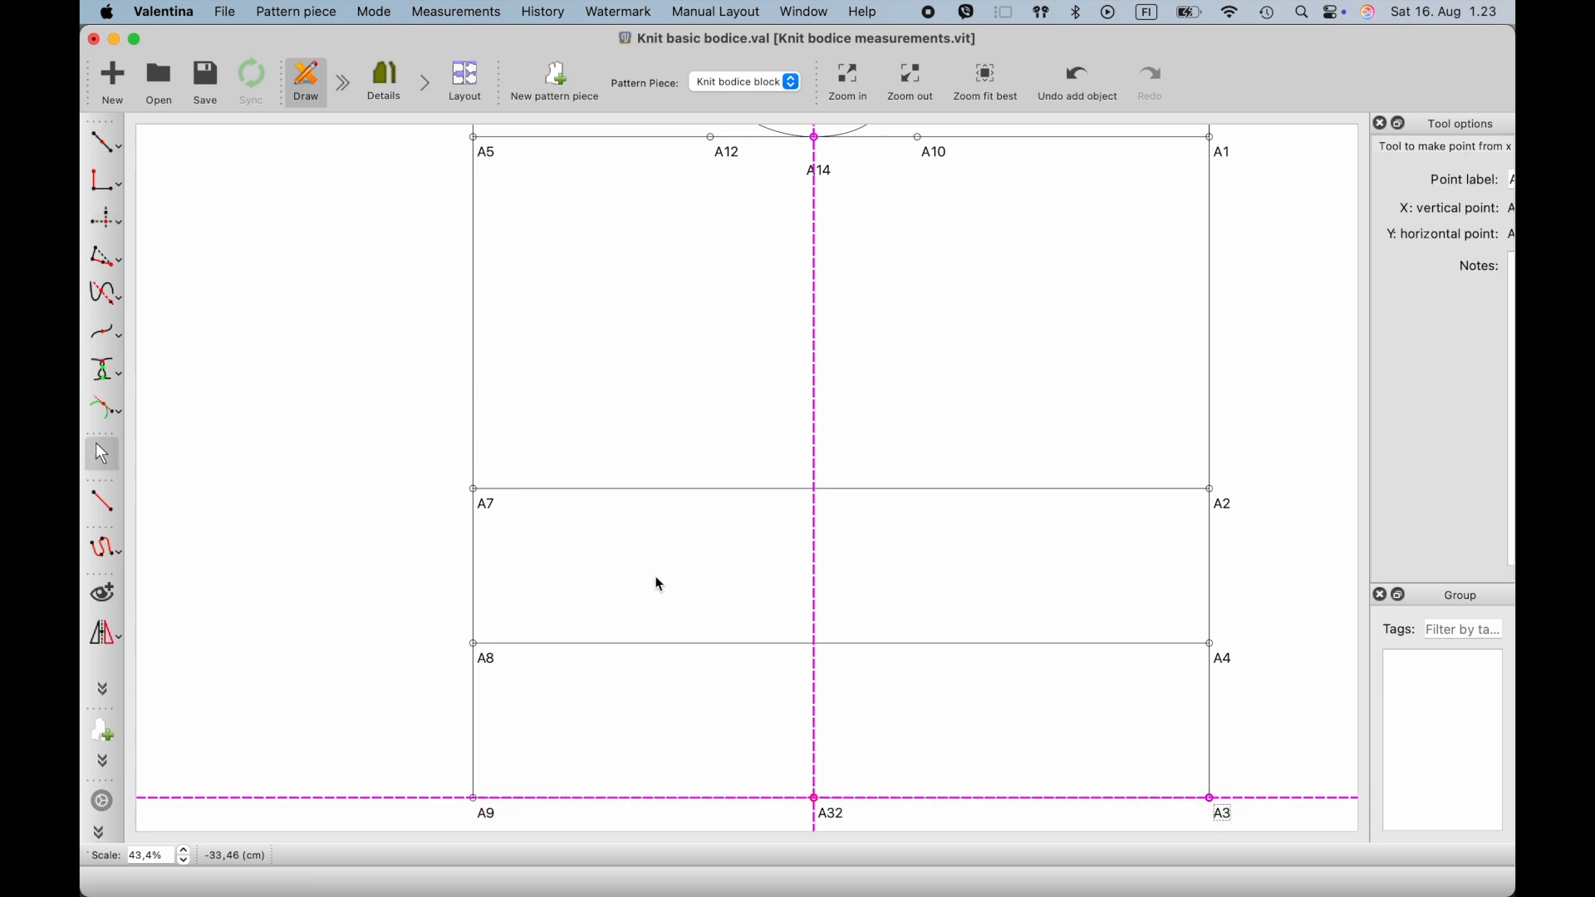
- Draw the side line by connecting A14 and A32 with a straight line
left_click(106, 516)
left_click(816, 180)
left_click(821, 806)
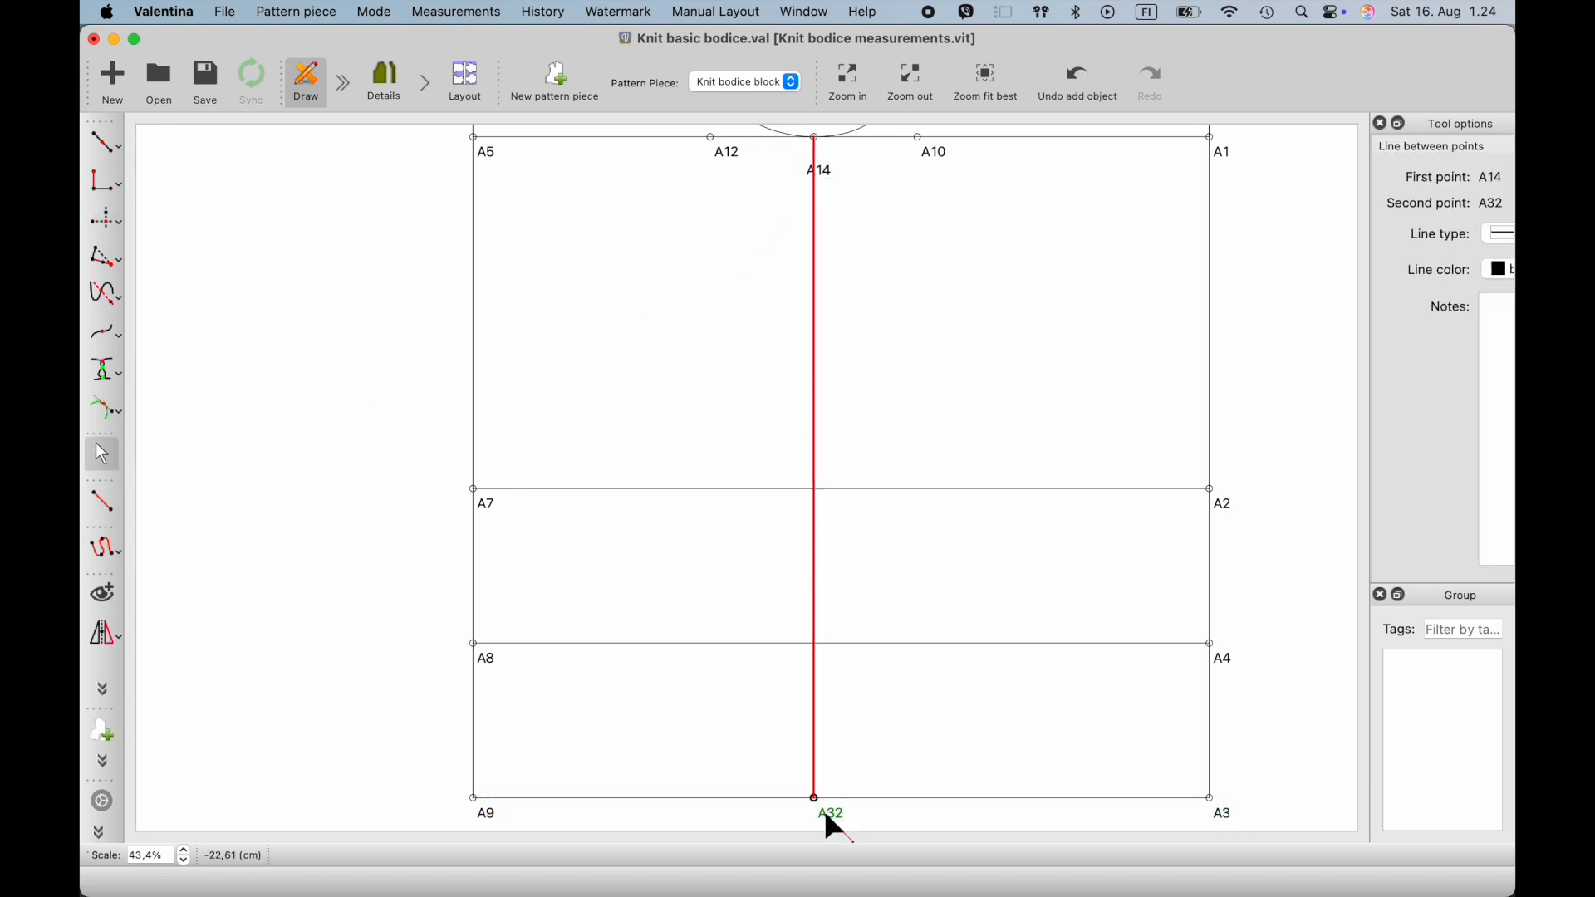
left_click(764, 635)
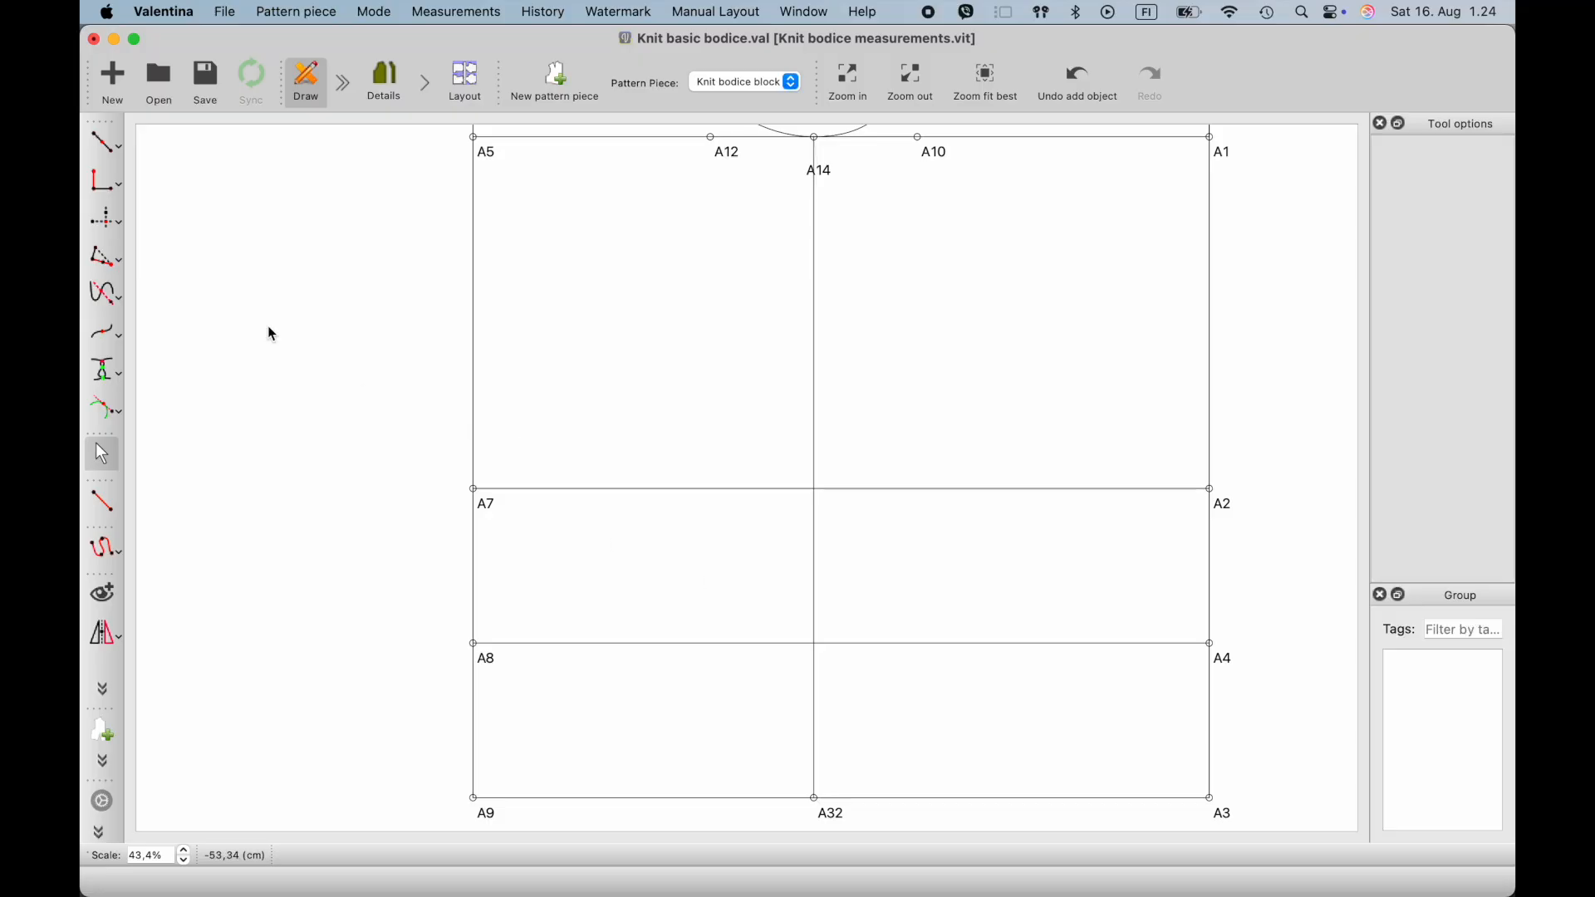
- Add a point at the intersection of the lines A14–A32 and A7–A2
left_click(123, 228)
left_click(150, 237)
left_click(830, 178)
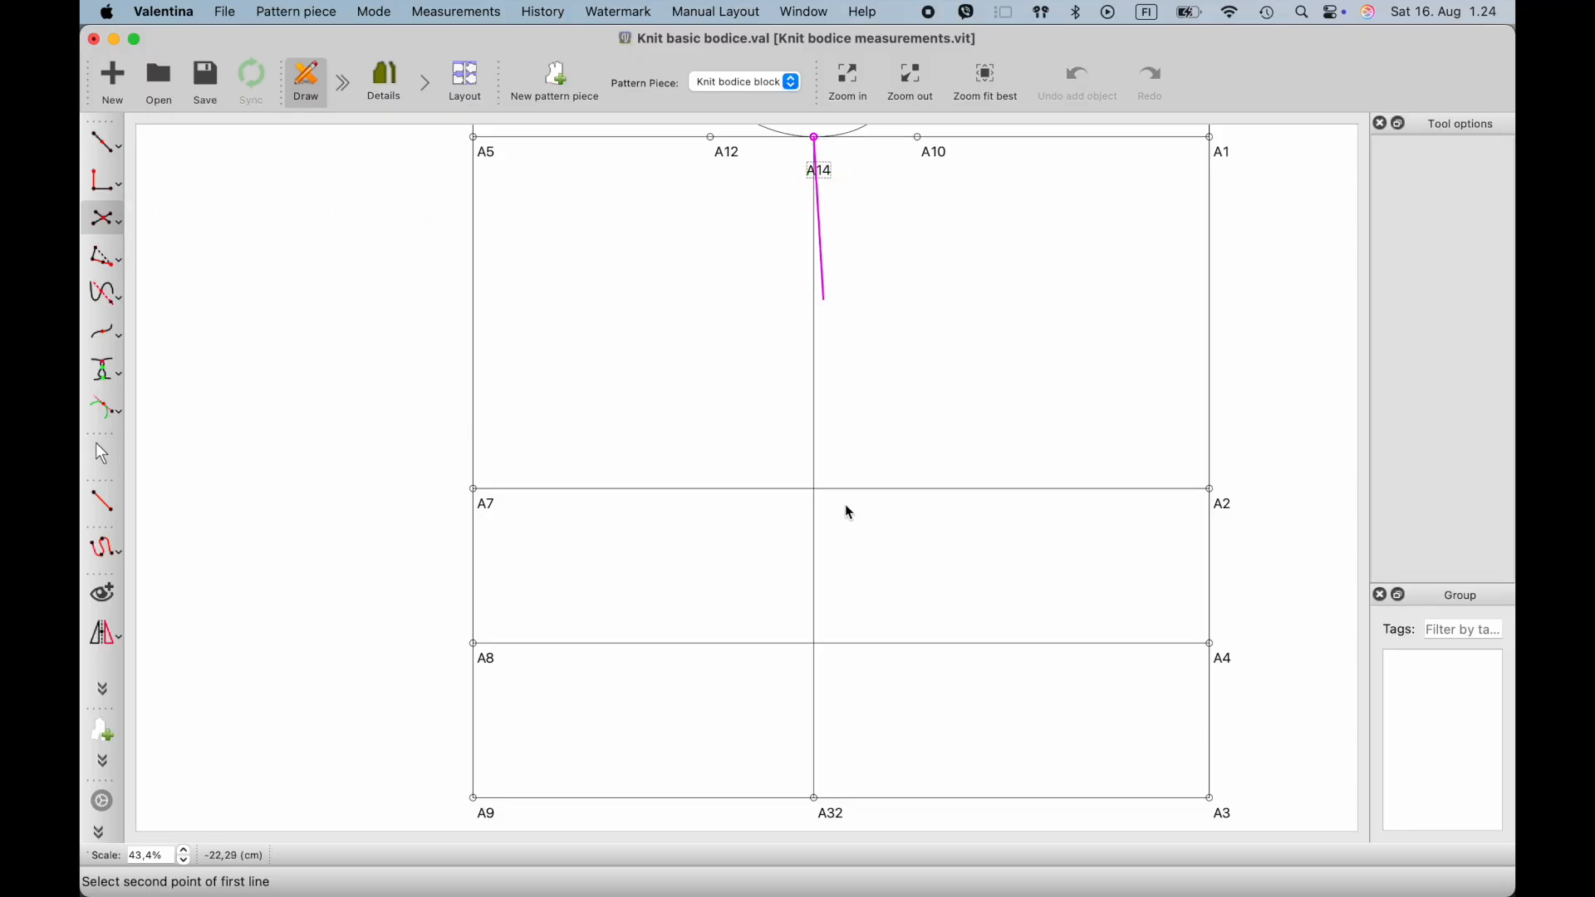
left_click(830, 823)
left_click(484, 505)
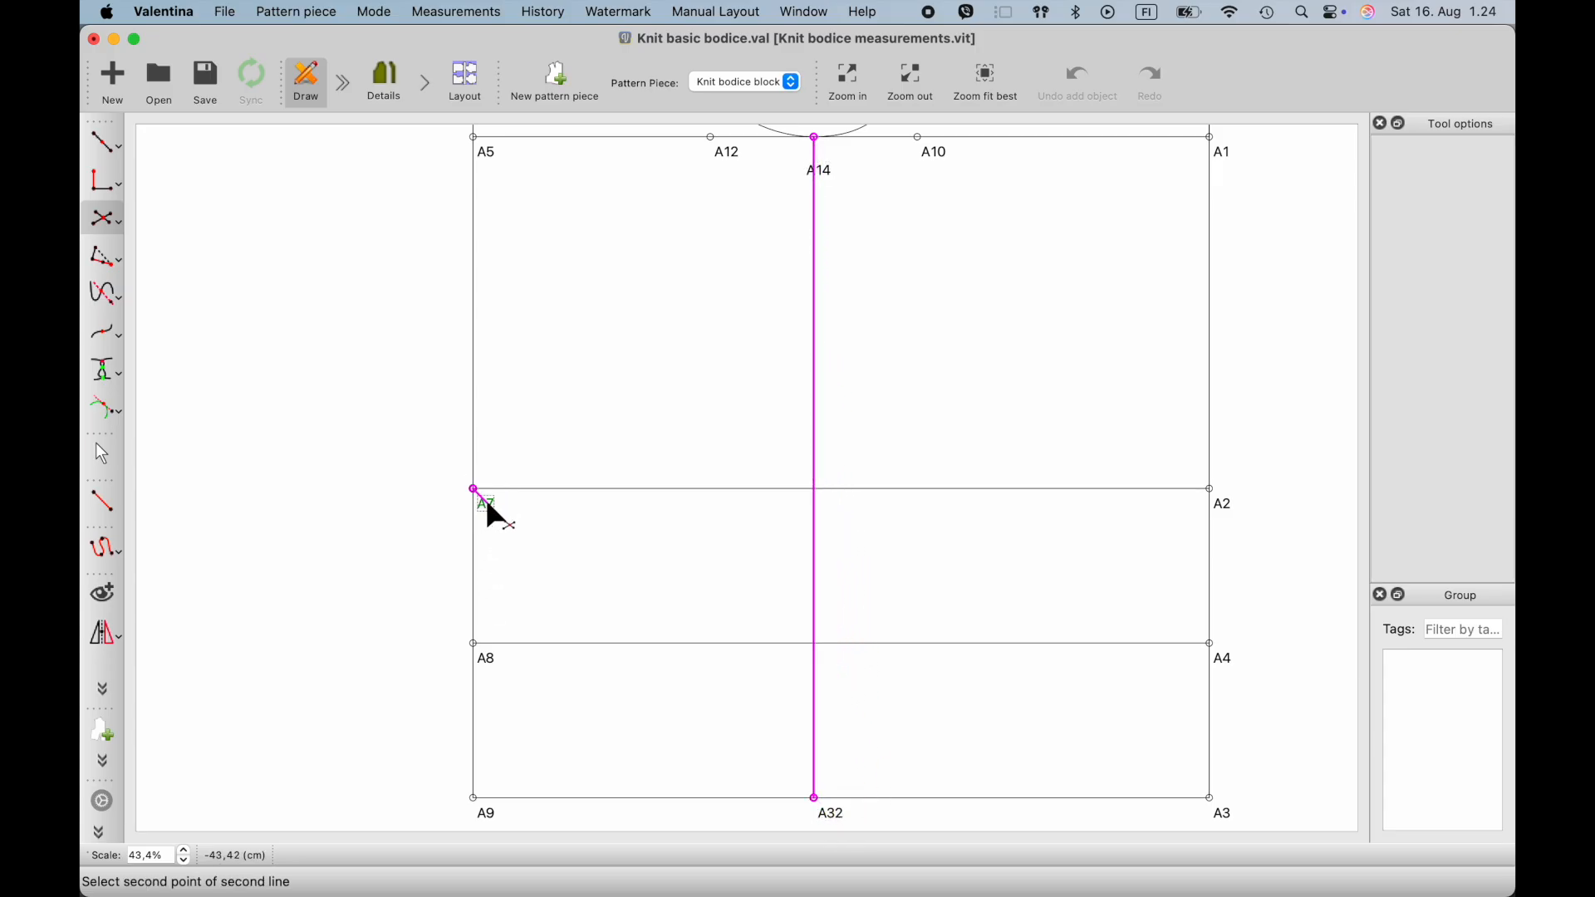
left_click(1228, 513)
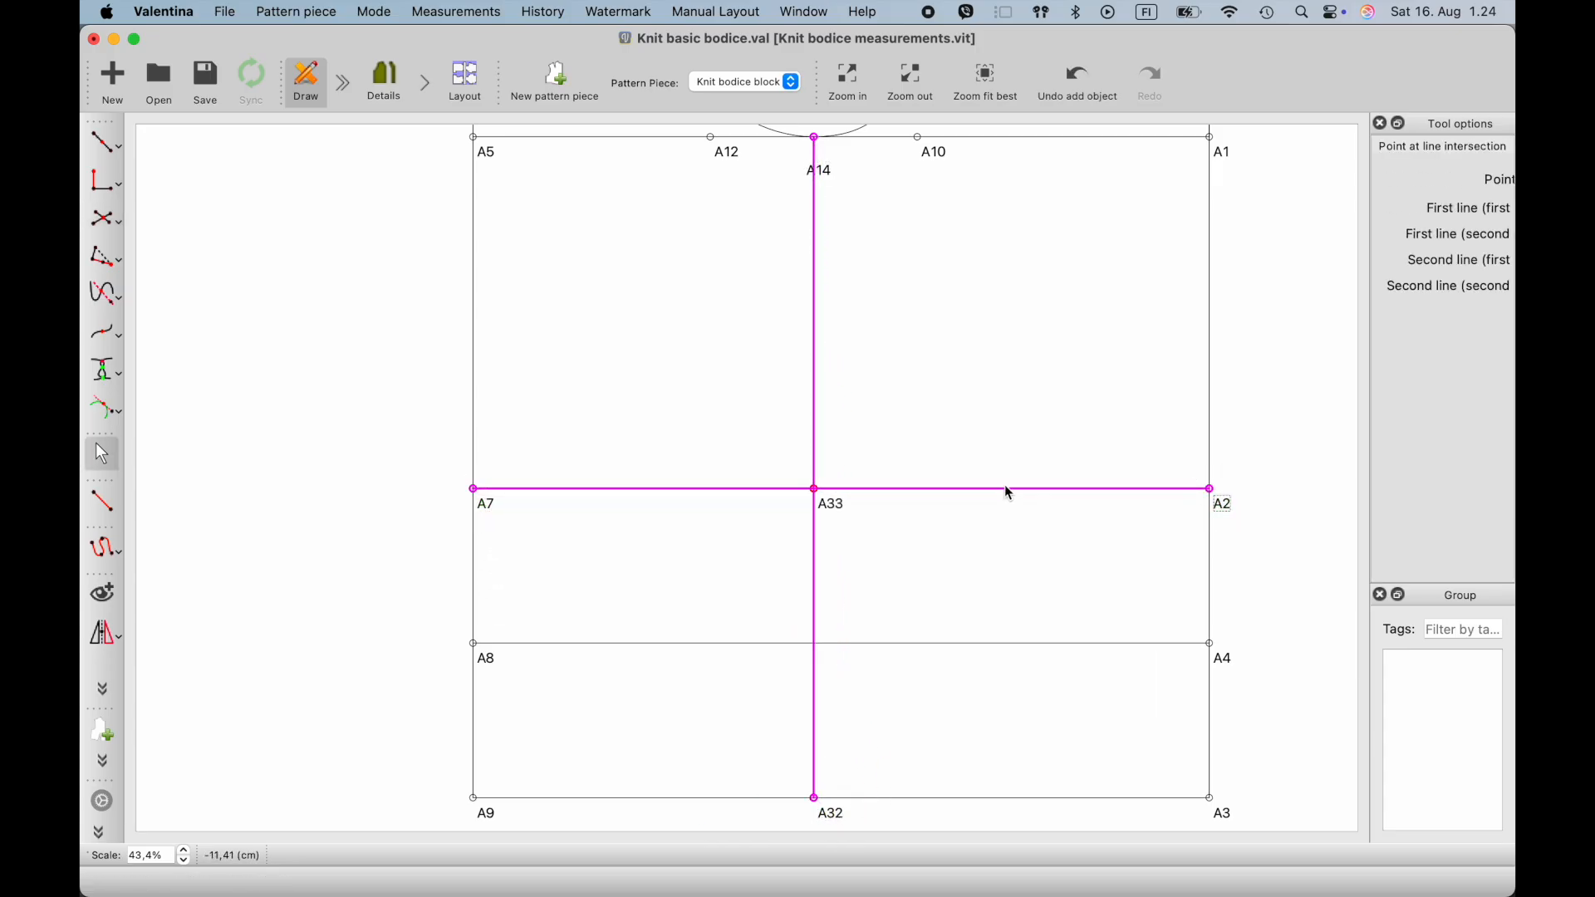
- Add a point at the intersection of the lines A14–A32 and A8–A4
left_click(101, 223)
left_click(825, 171)
left_click(838, 814)
left_click(488, 658)
left_click(1231, 663)
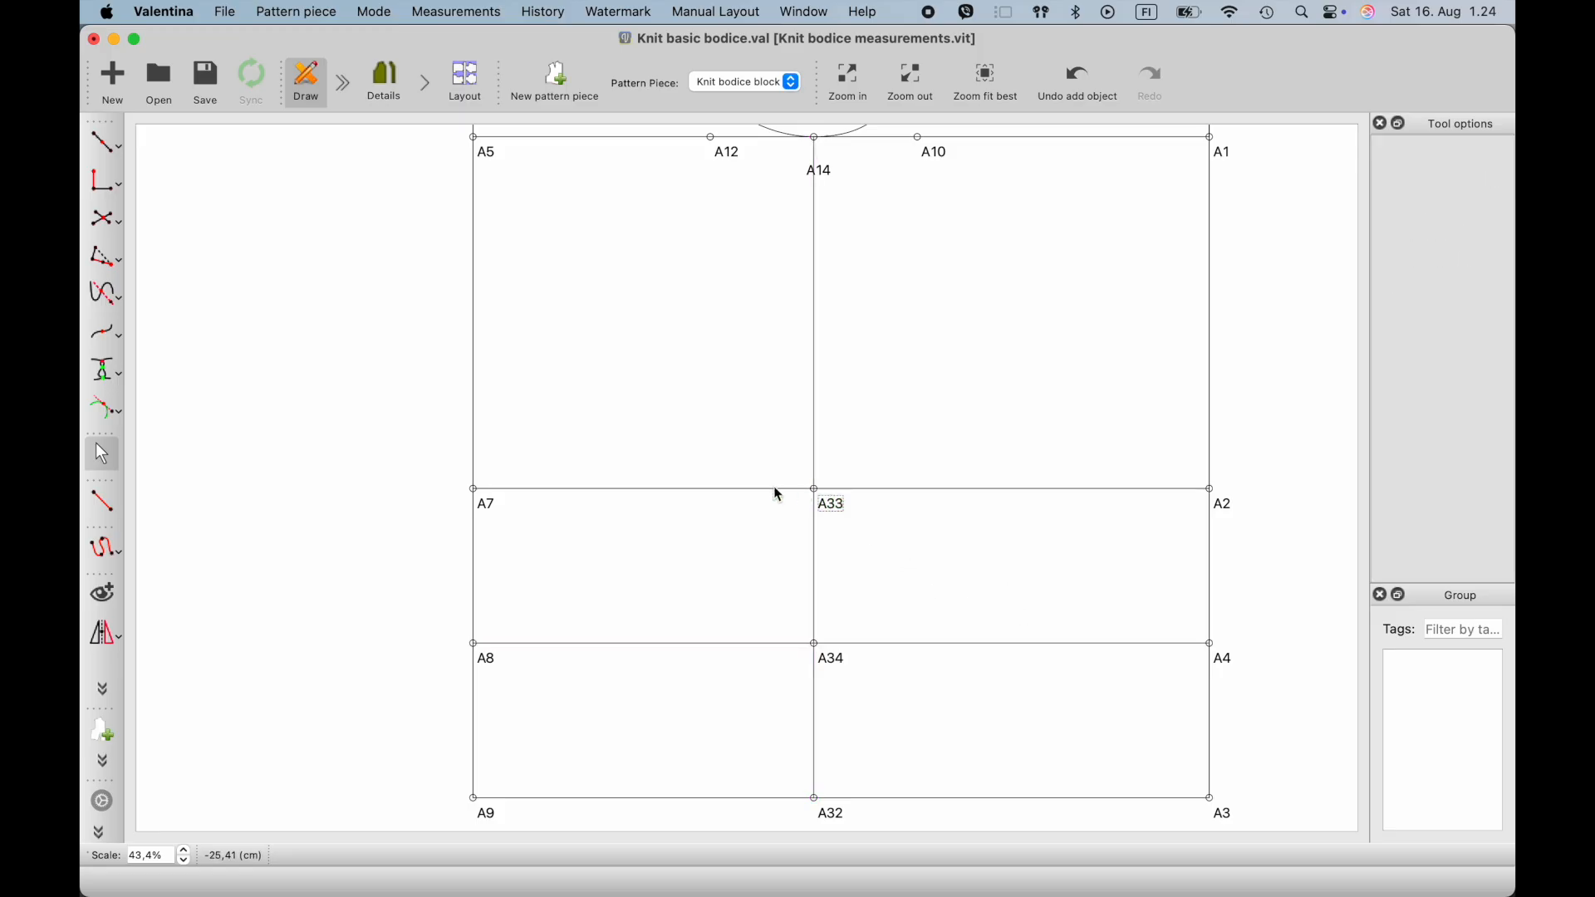
- Start a point at distance along the line from A33 towards A7, placed provisionally about 5,1 cm from A33
scroll(782, 550, "down", 1, "ctrl")
scroll(781, 550, "down", 1, "ctrl")
scroll(781, 550, "up", 1, "ctrl")
scroll(781, 550, "up", 1)
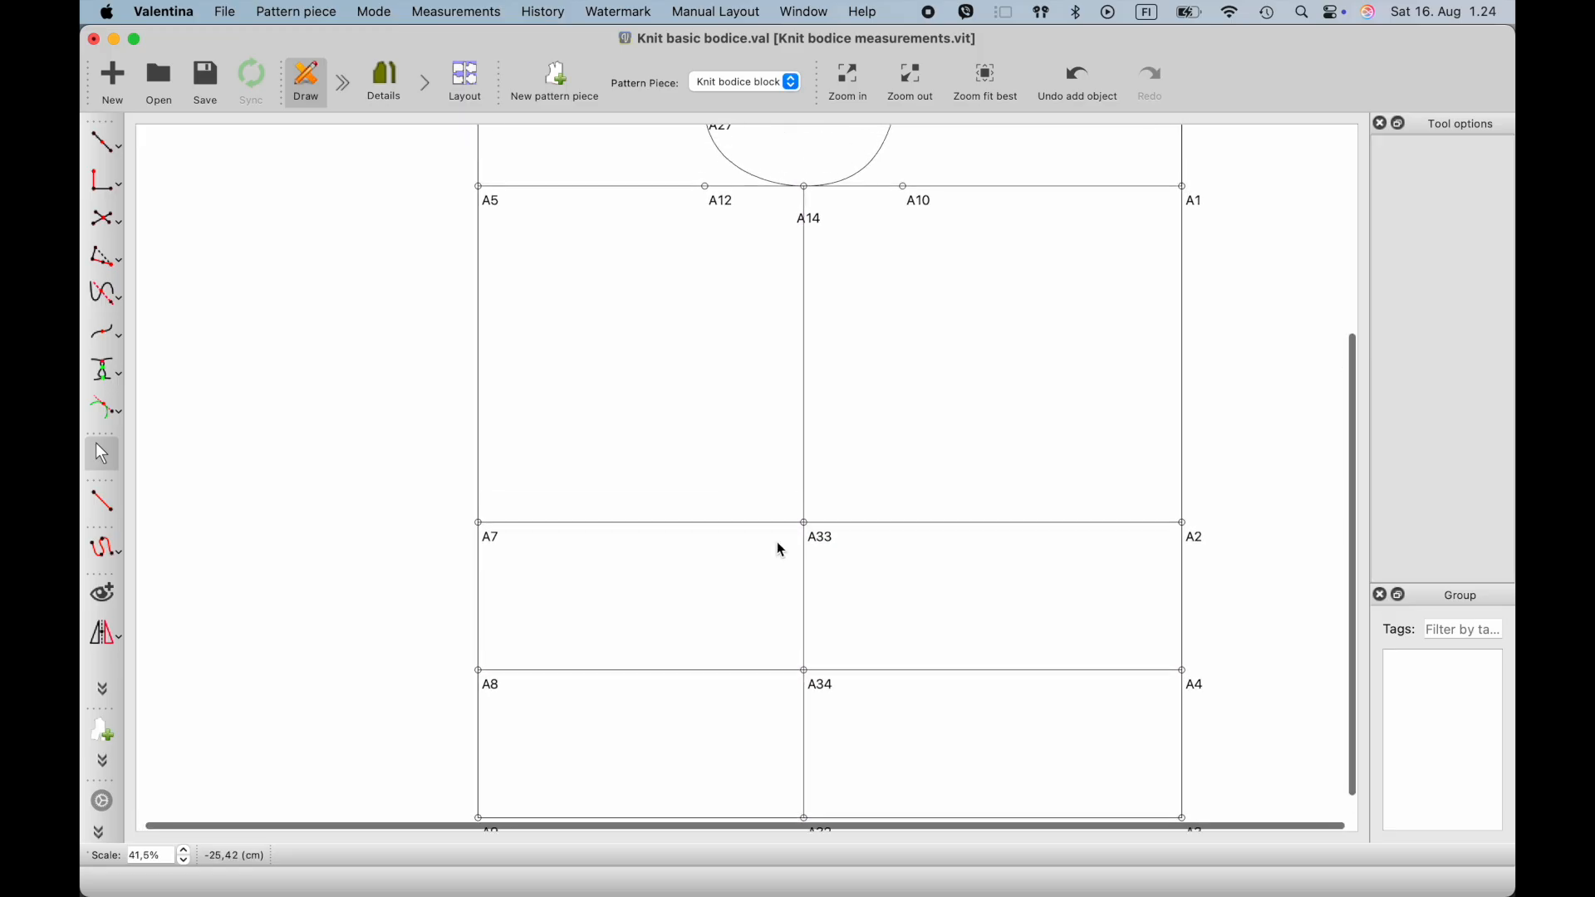
left_click(118, 147)
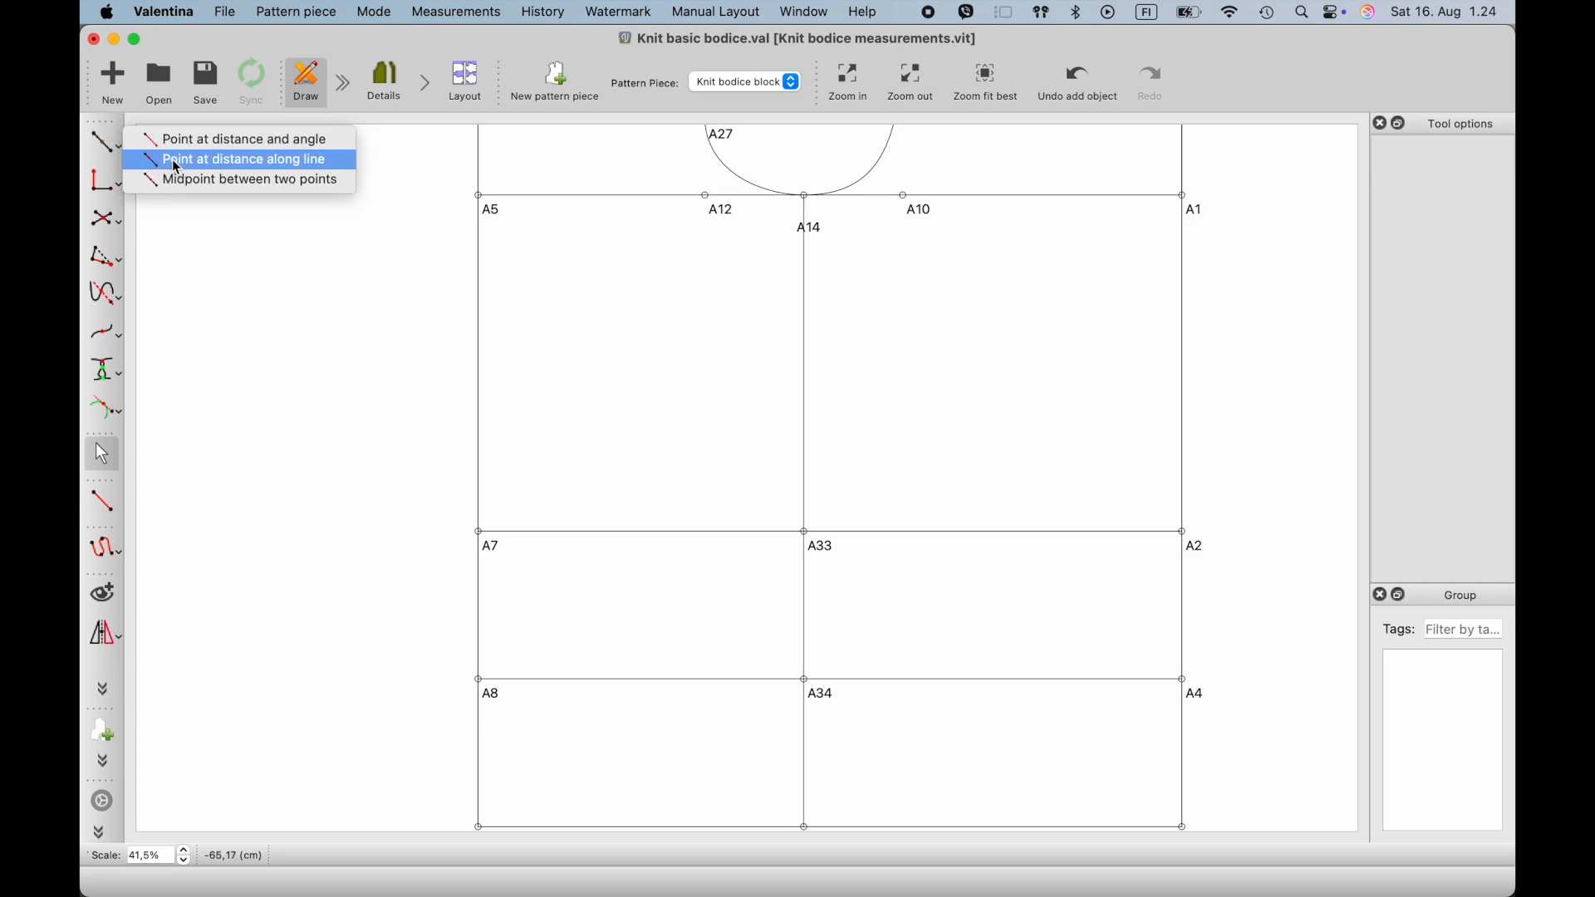
left_click(177, 161)
scroll(766, 559, "up", 1, "ctrl")
left_click(812, 528)
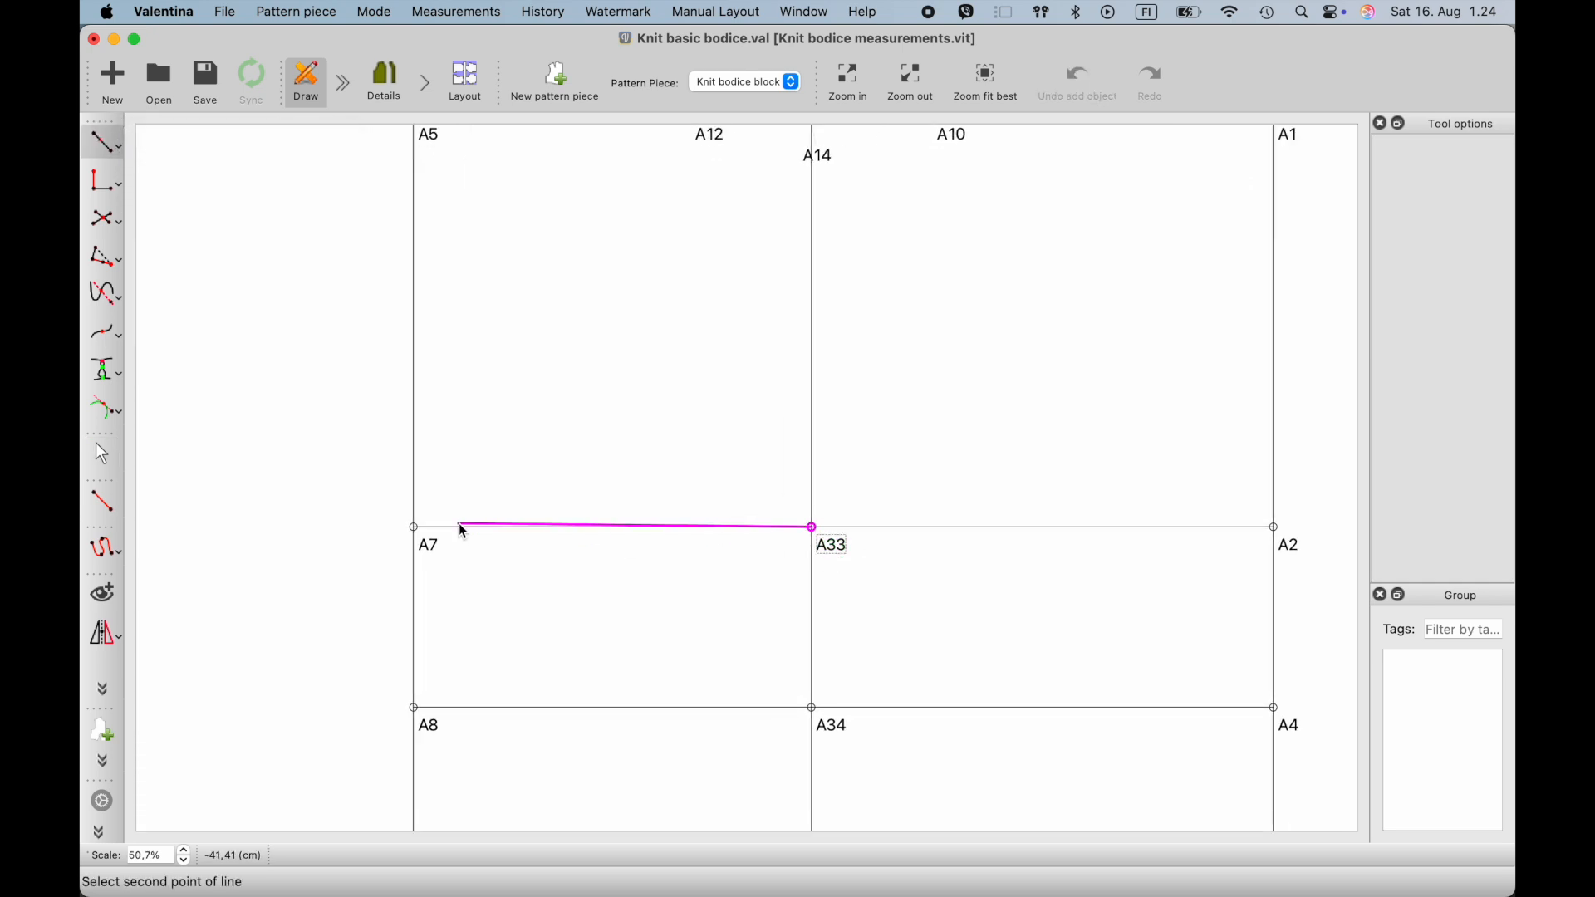
left_click(420, 532)
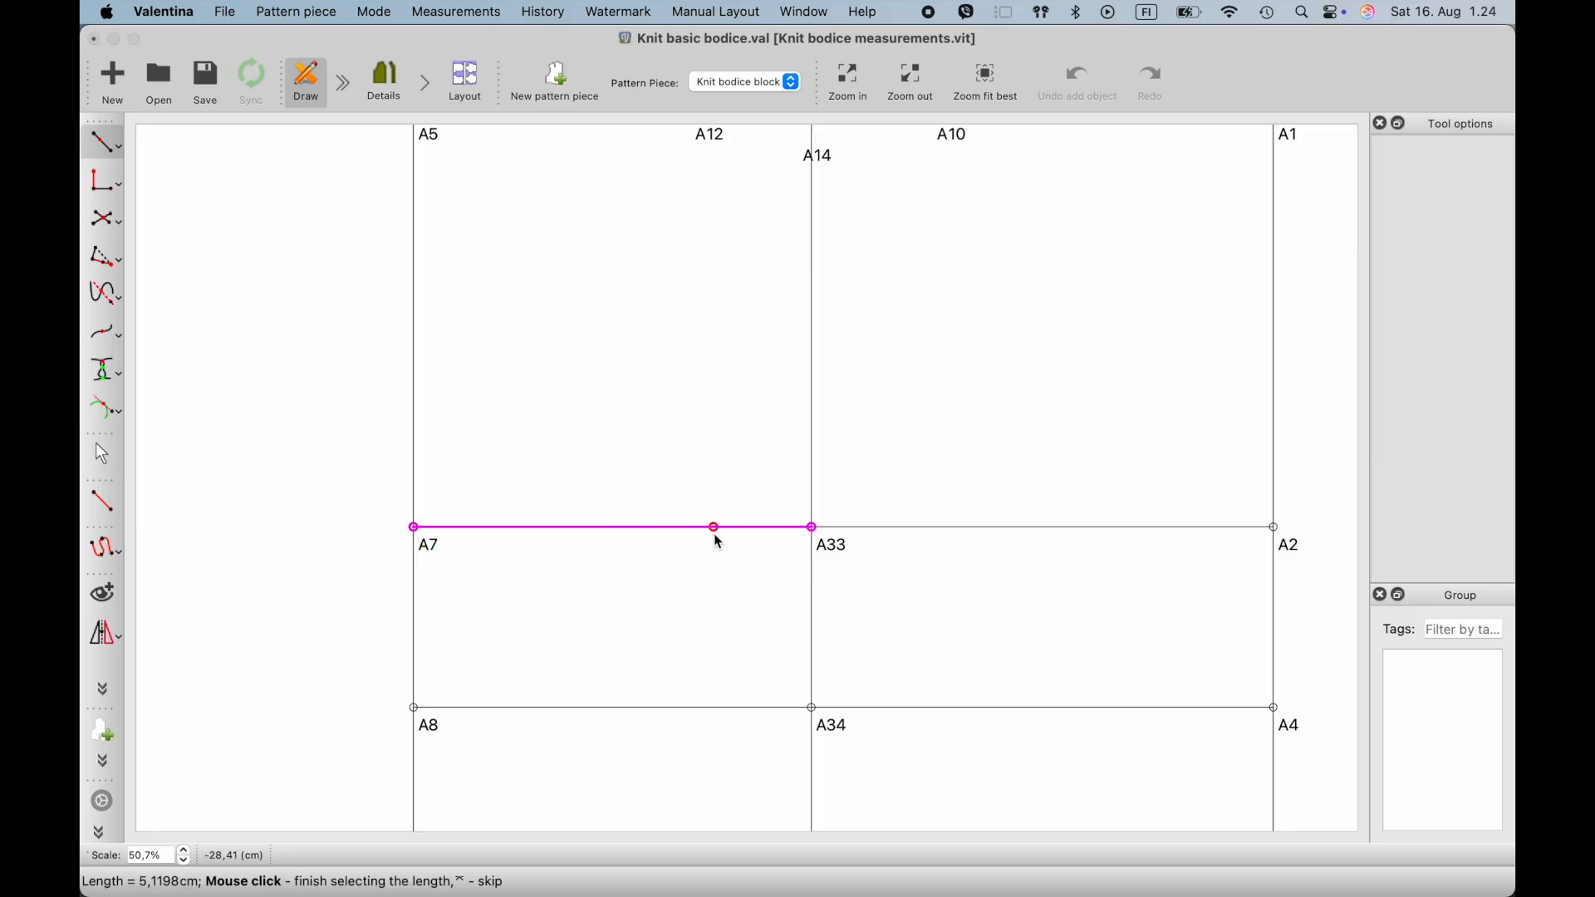
left_click(714, 533)
- Begin the length formula of the point from A33 towards A7 with Line_A7_A2 followed by a minus sign
left_click(827, 345)
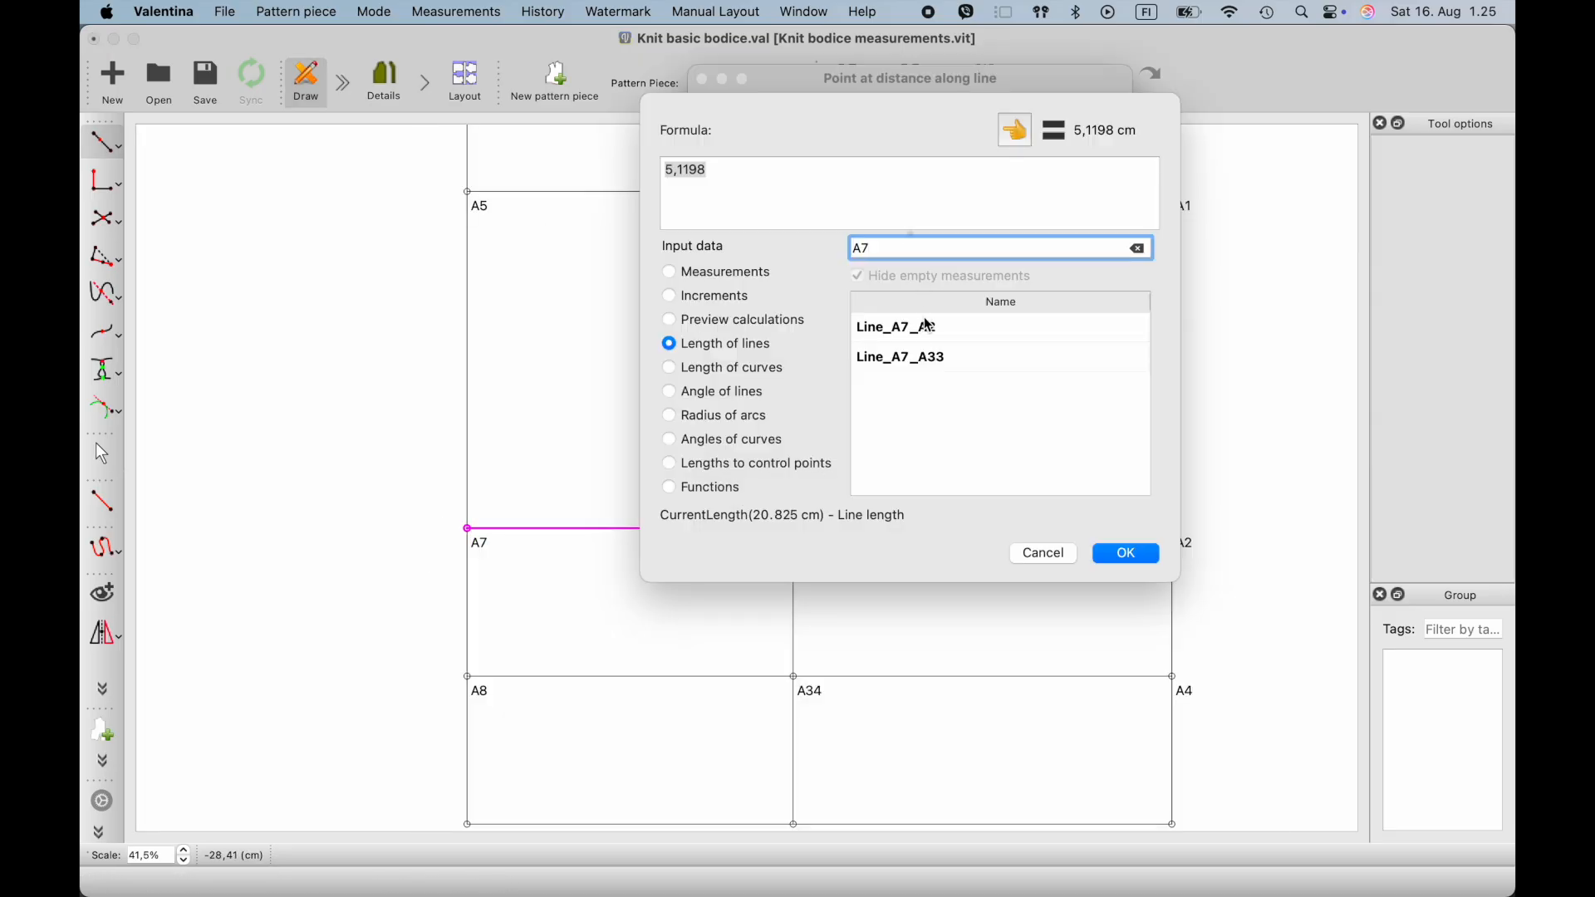
left_click(929, 327)
left_click(1019, 139)
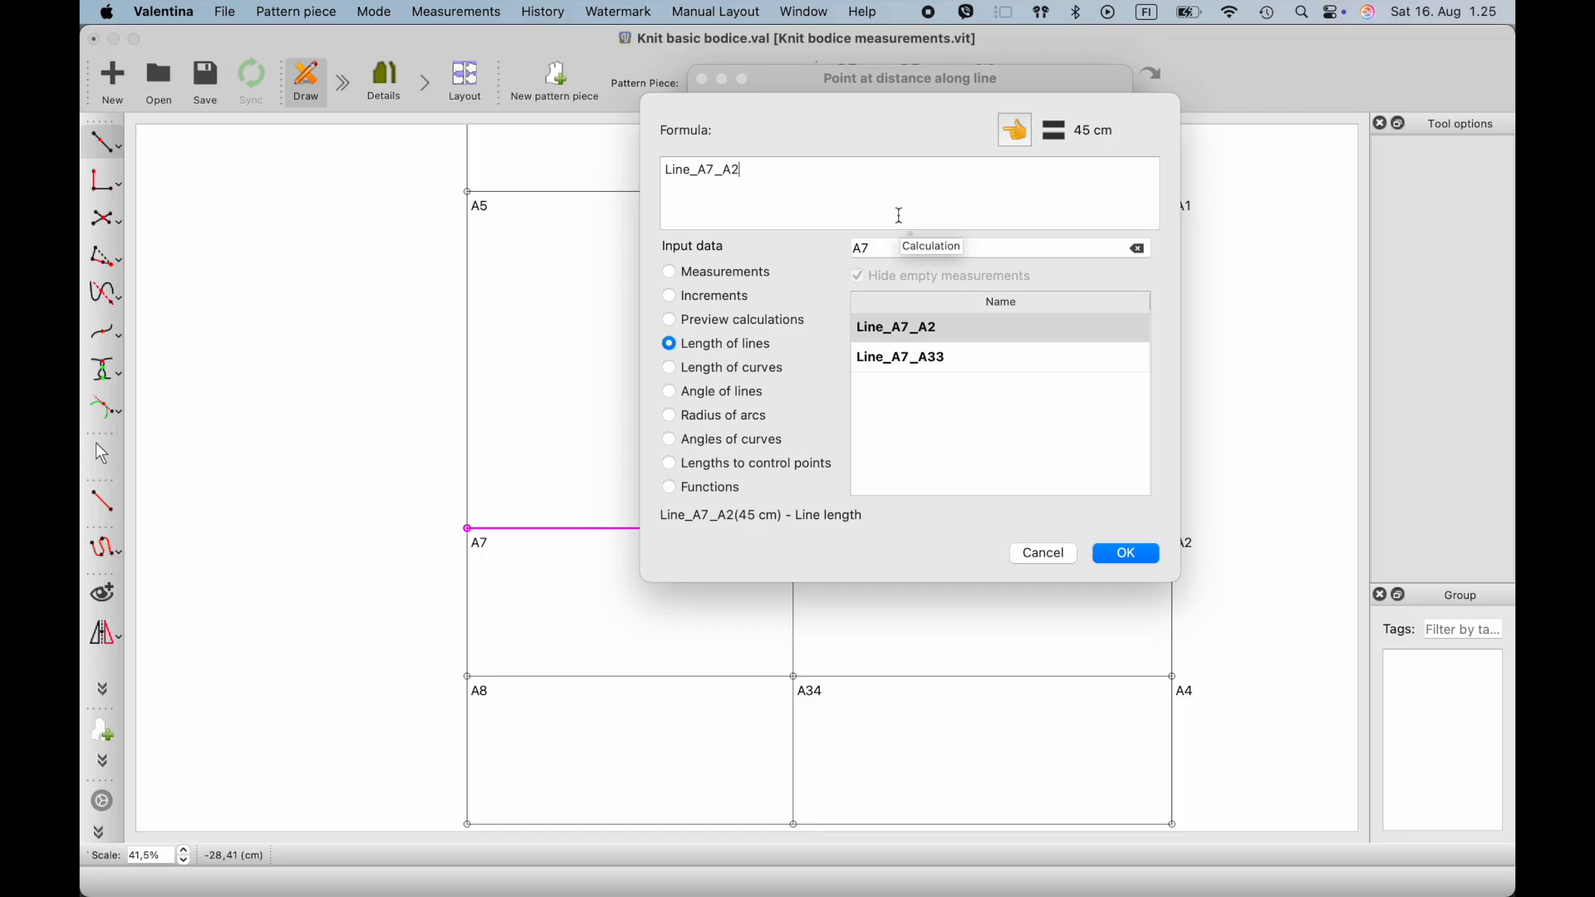
type("-")
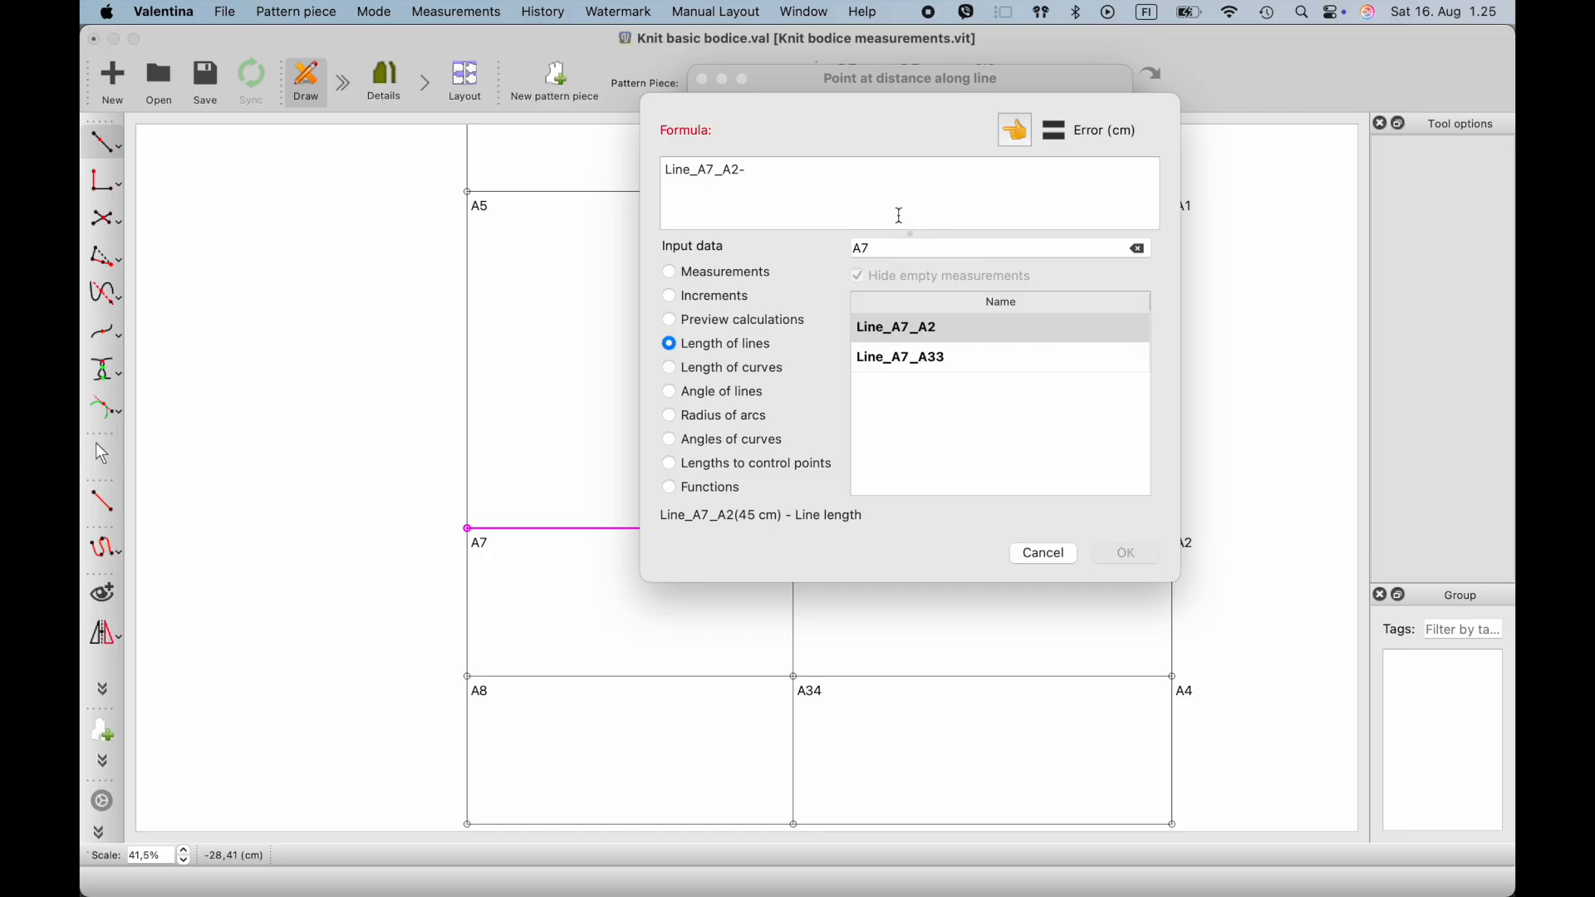
left_click(683, 281)
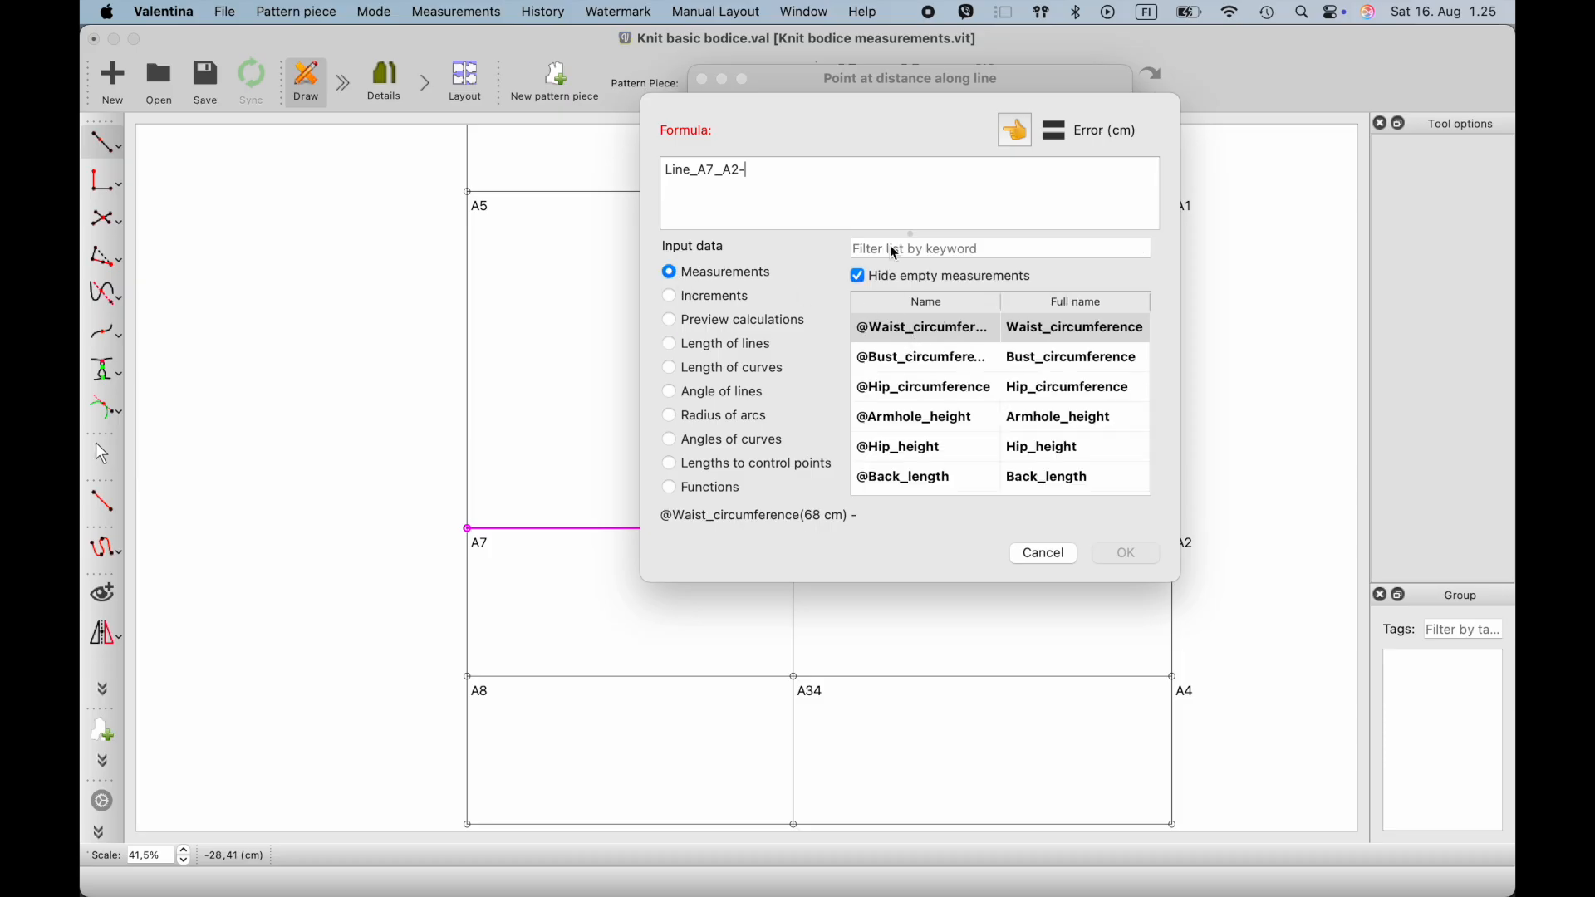
left_click(928, 325)
left_click(1015, 130)
left_click(750, 177)
type("(@Waist_circumference")
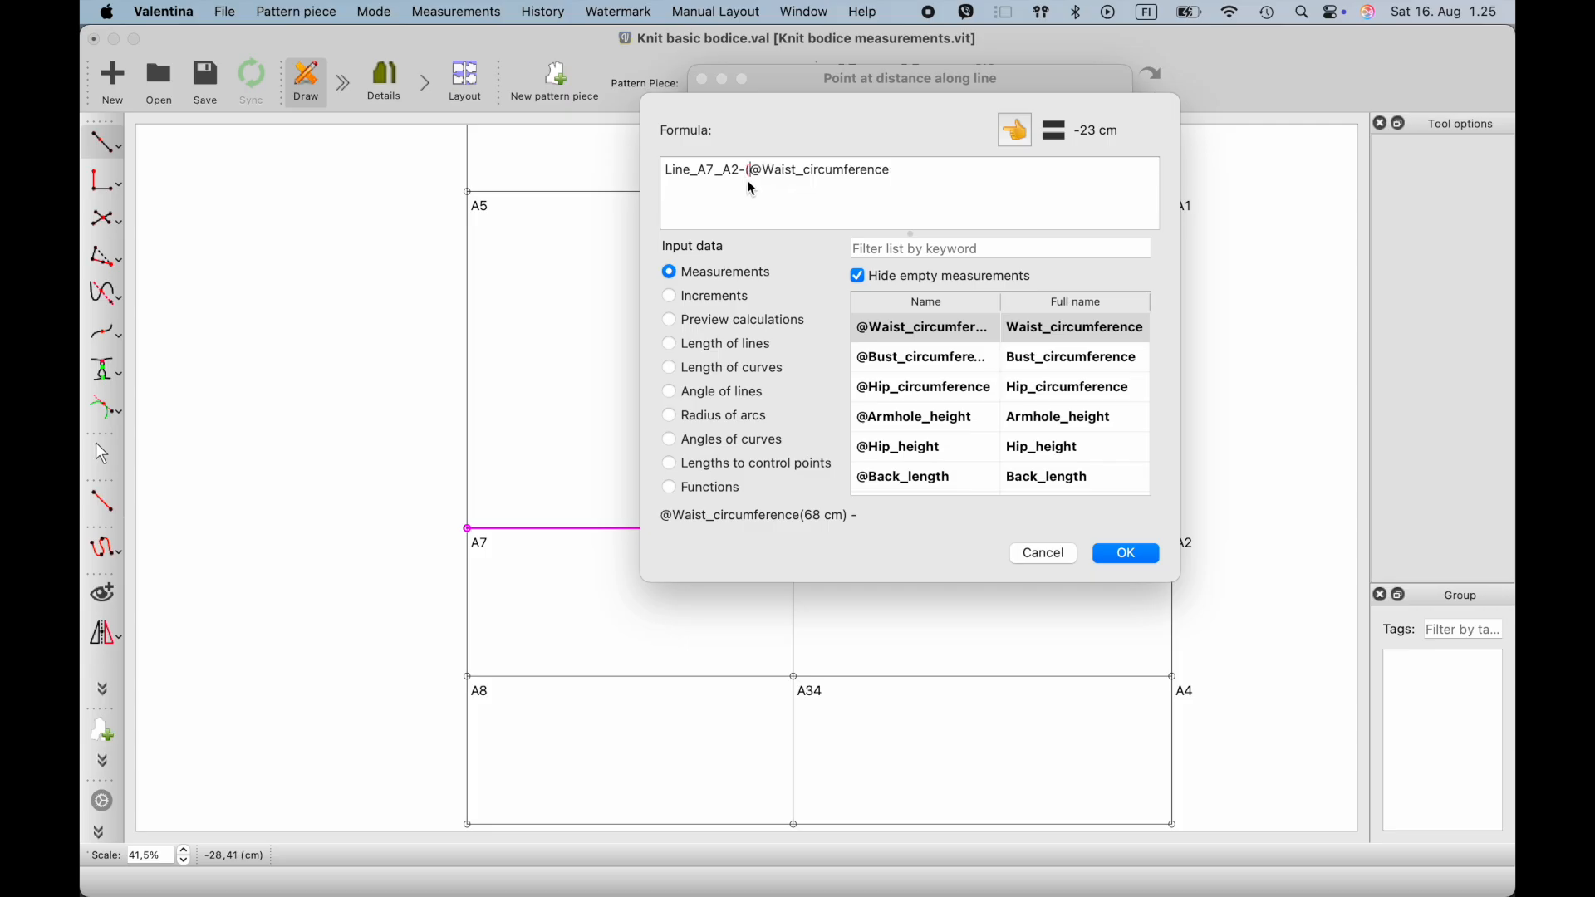
left_click(897, 170)
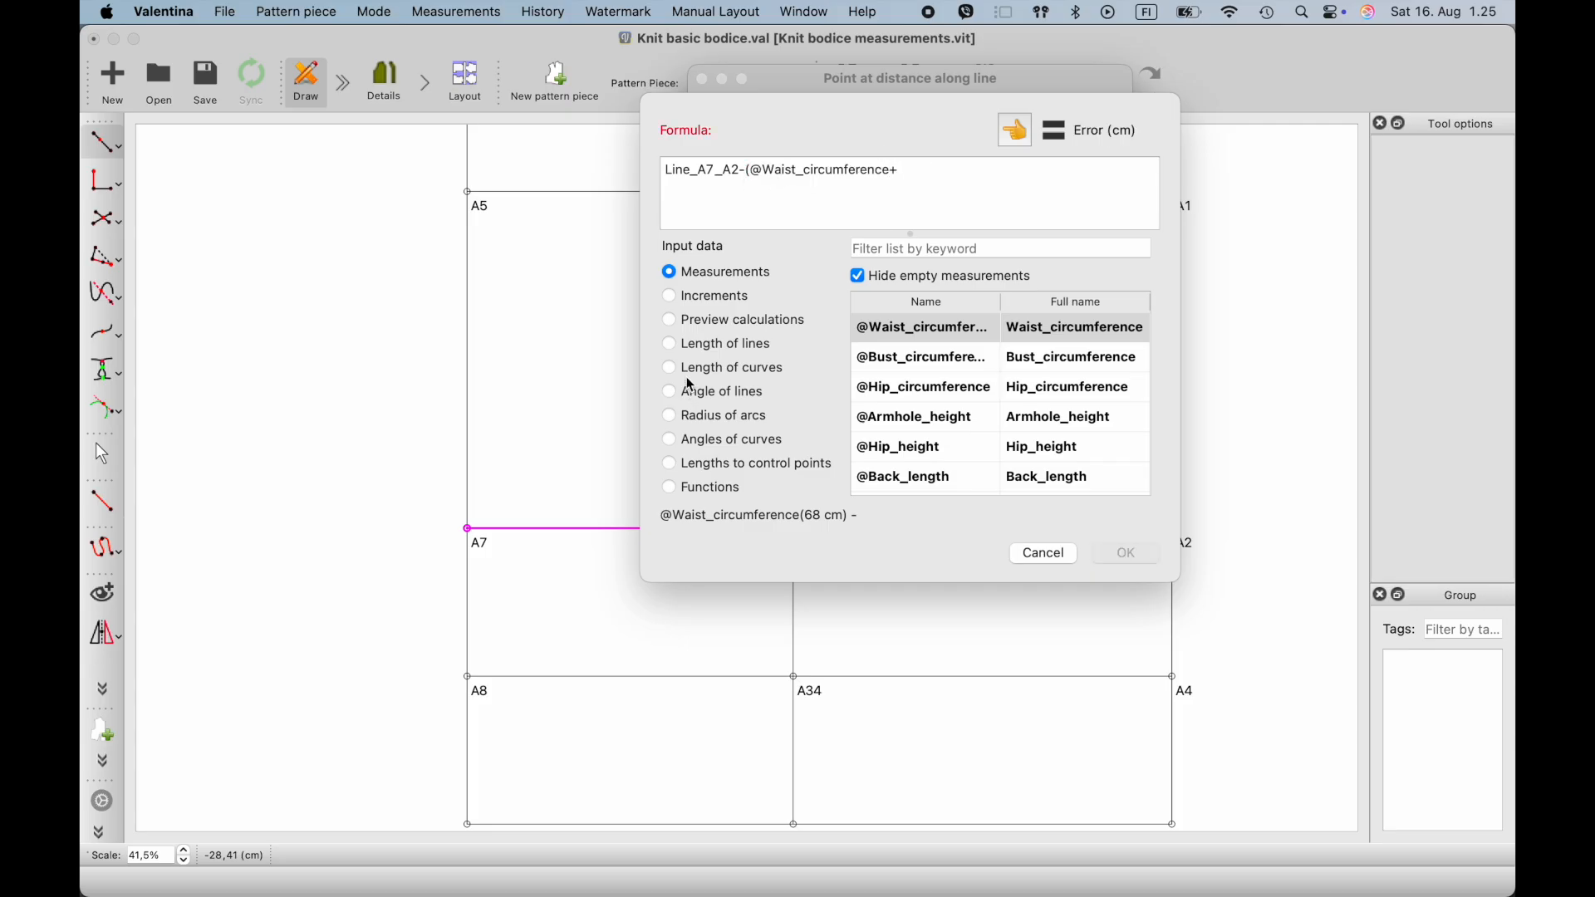
- Add the increment #Ease_waist to the waist circumference in the formula and close the parenthesis
left_click(677, 301)
left_click(911, 249)
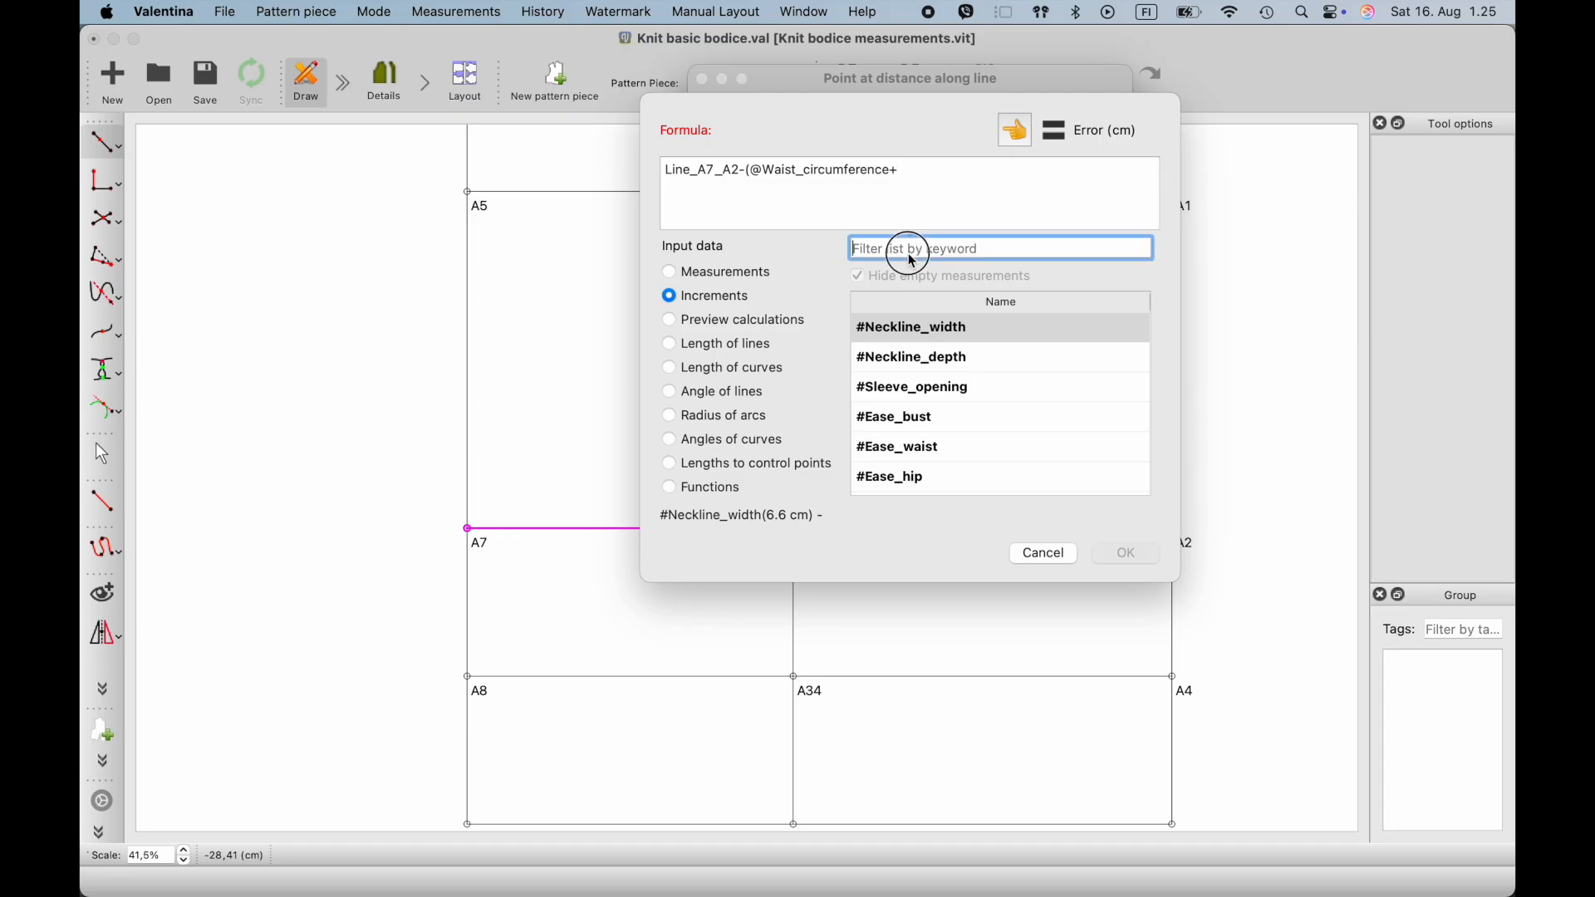
type("wai")
left_click(928, 329)
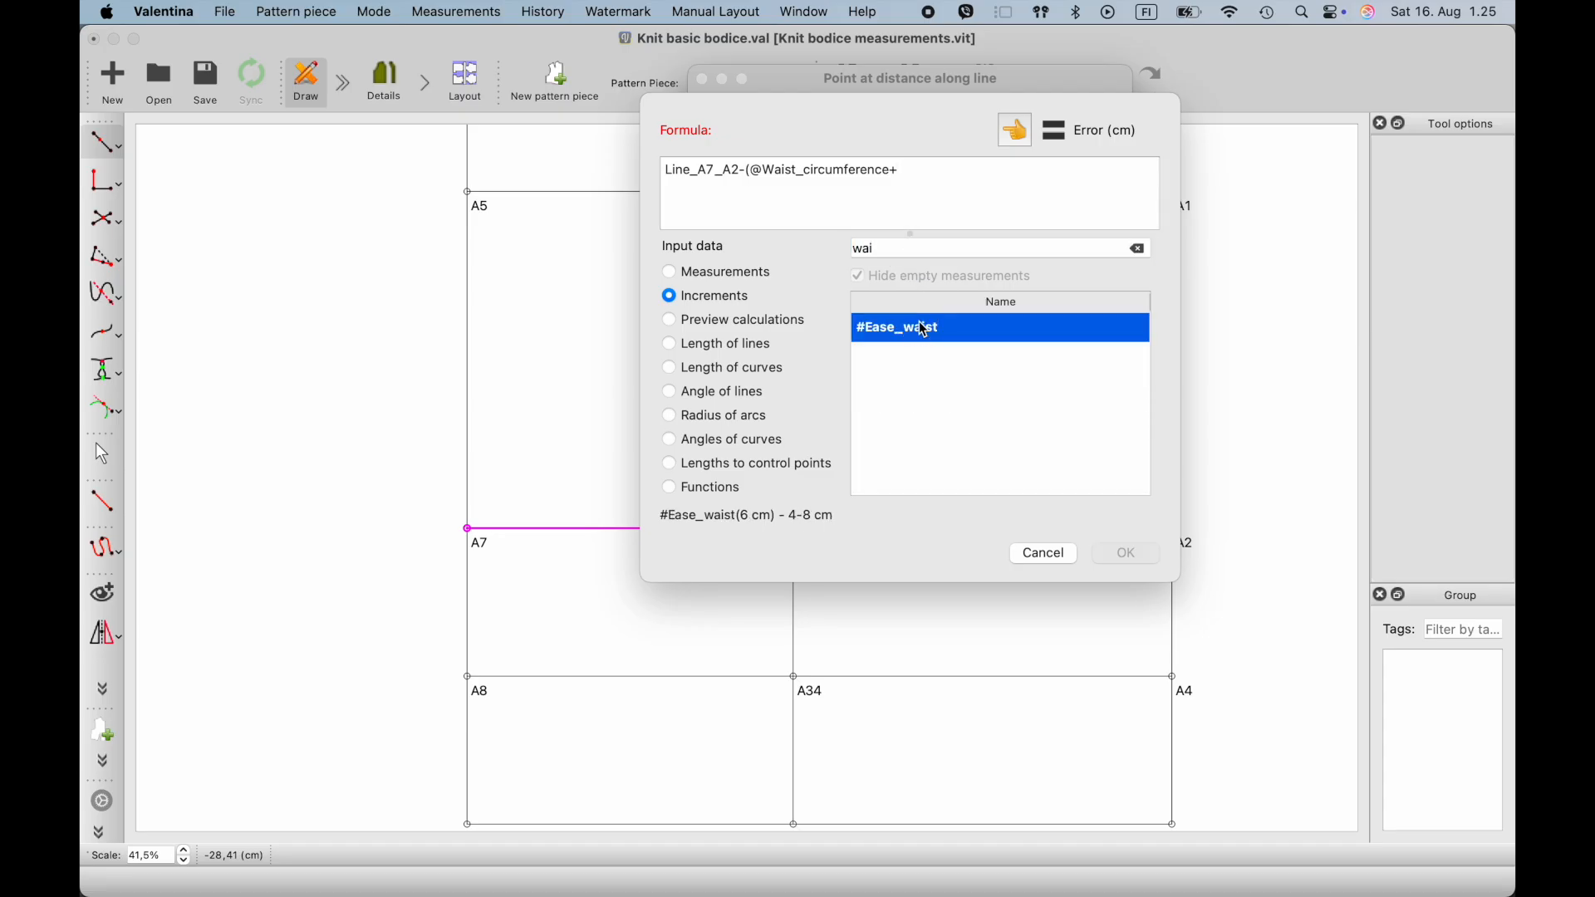
left_click(1005, 136)
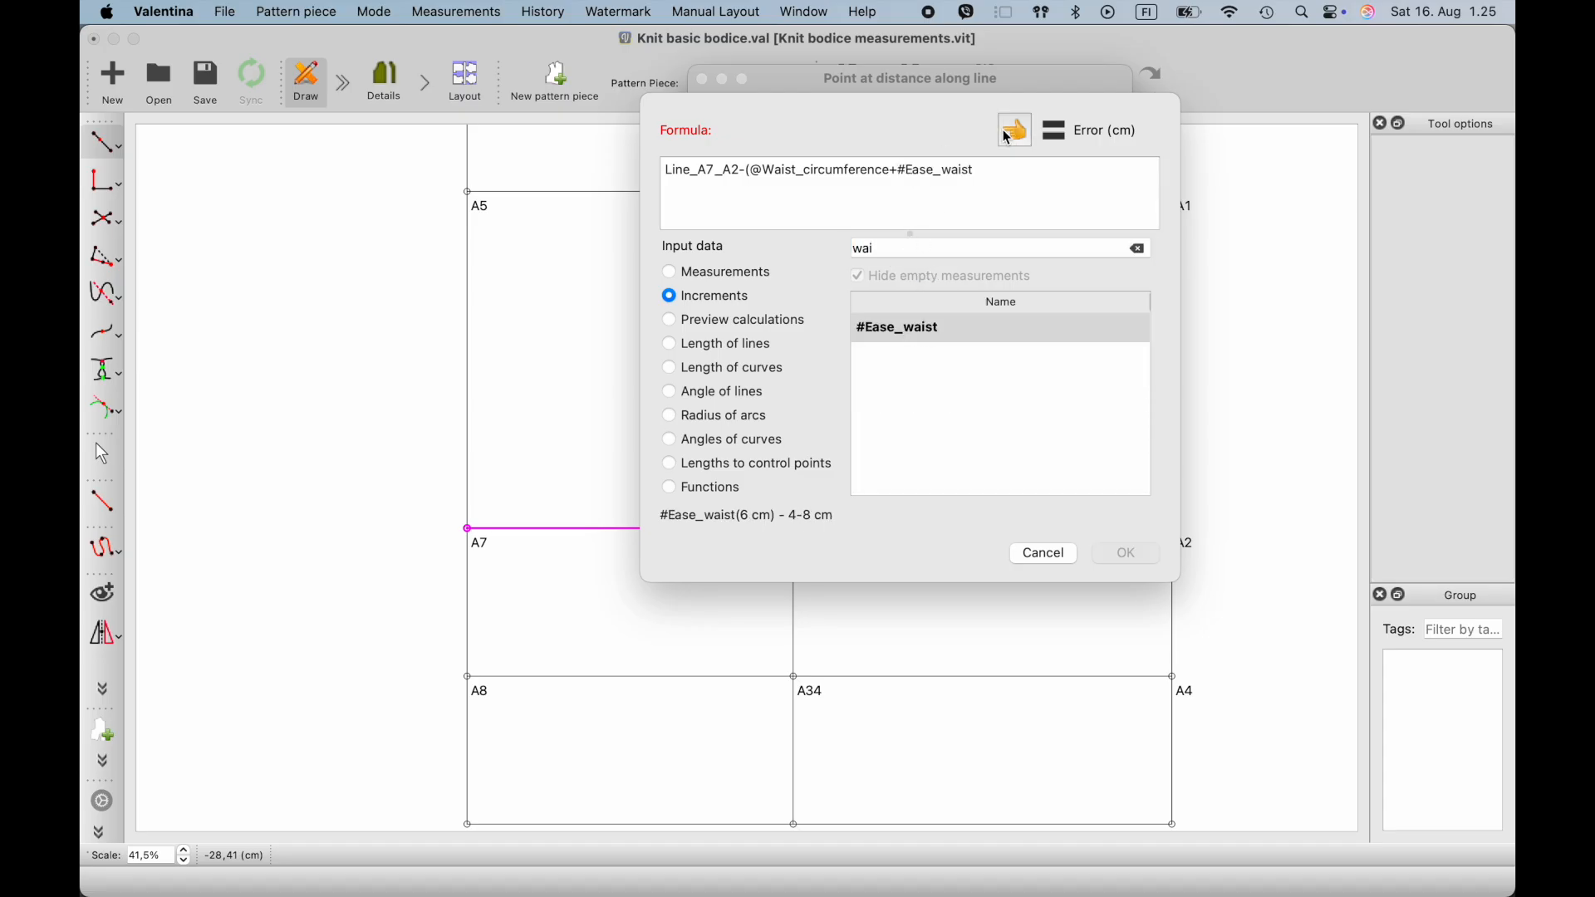
type(")")
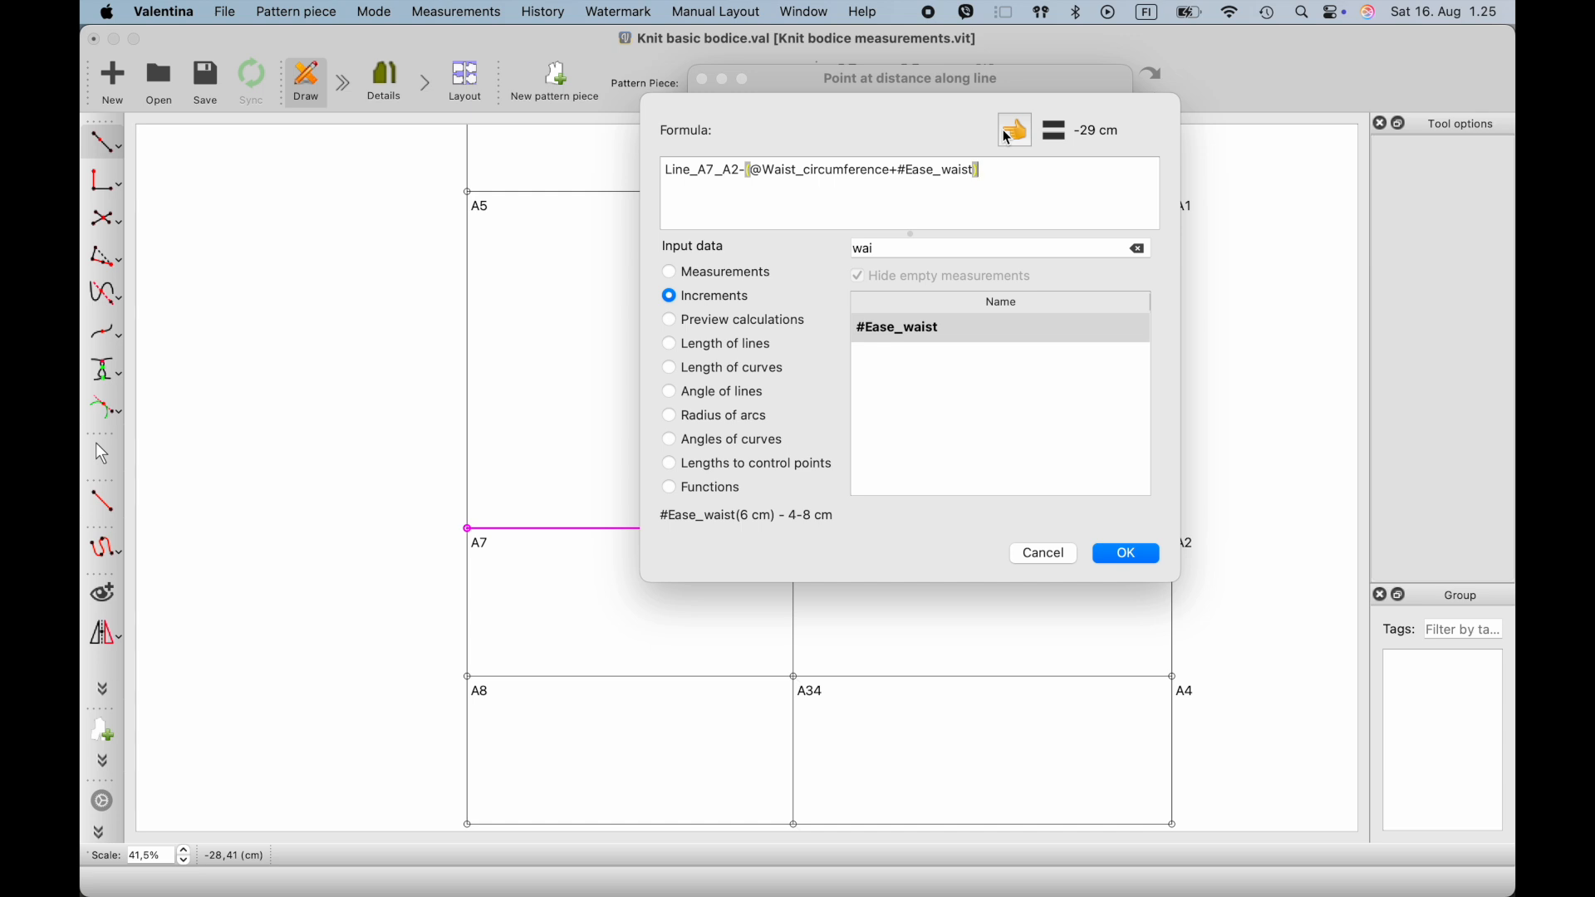
type("/")
type("(")
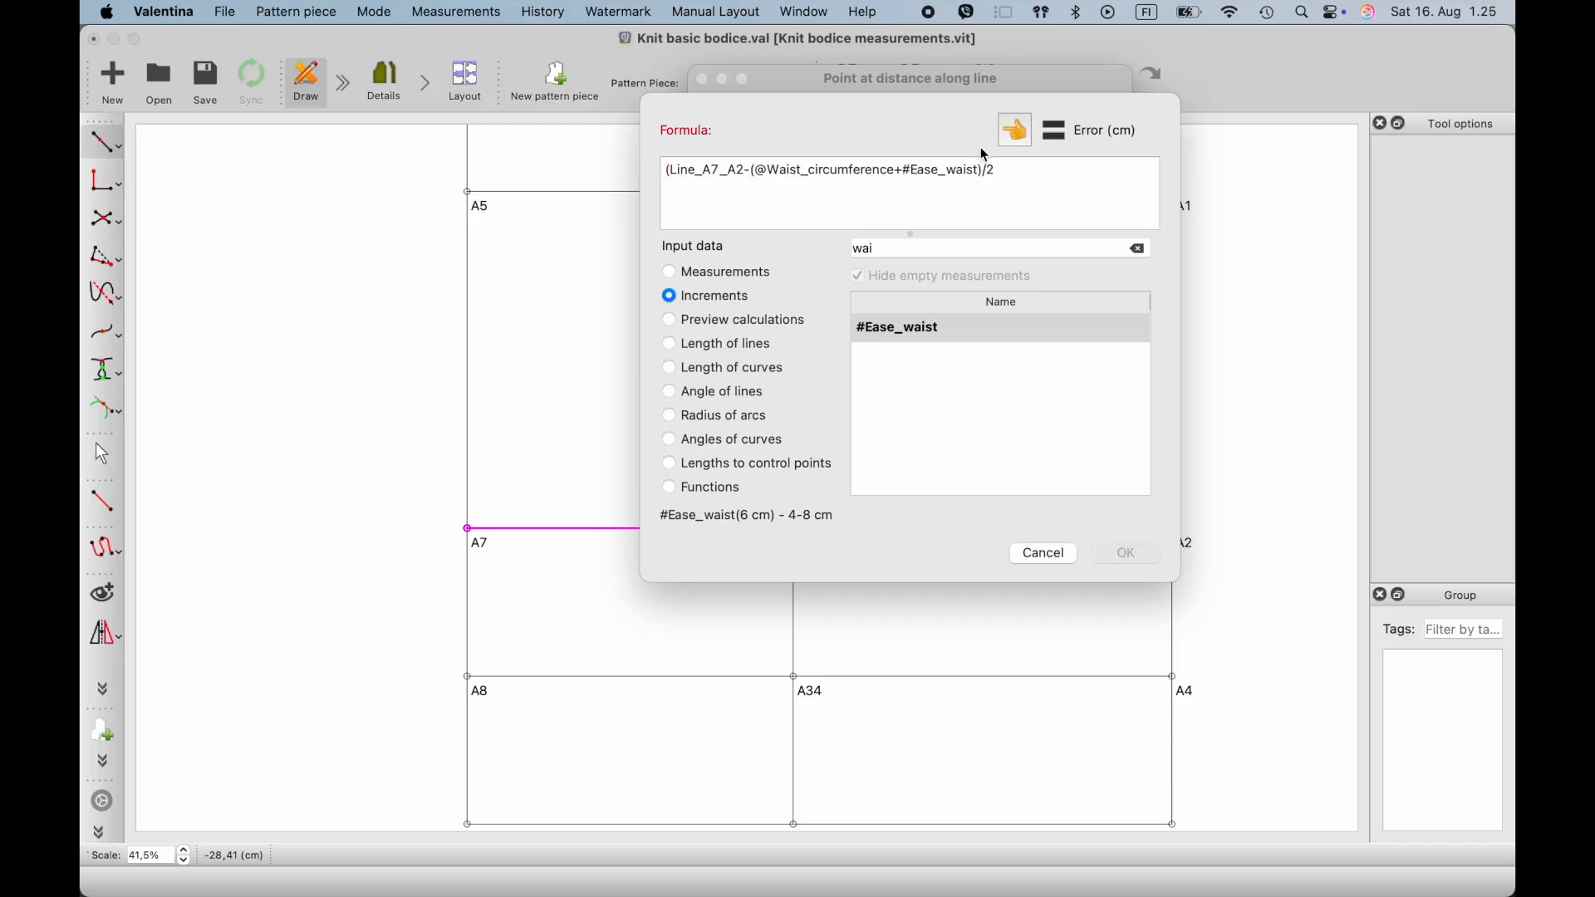
left_click(1014, 173)
type(")")
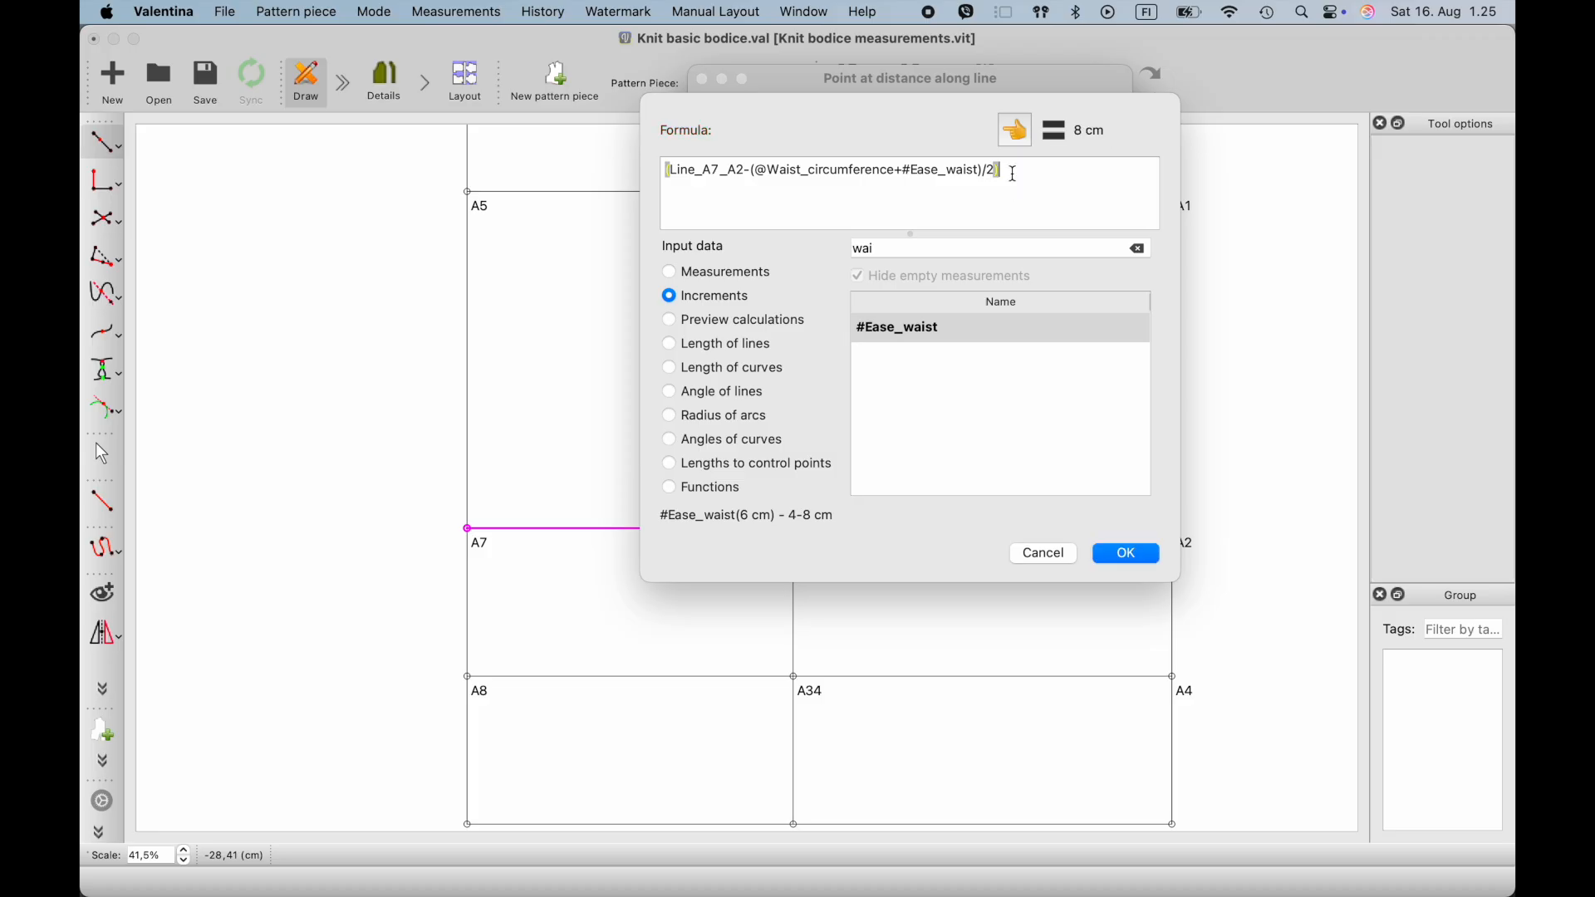
type("/2")
left_click(1129, 555)
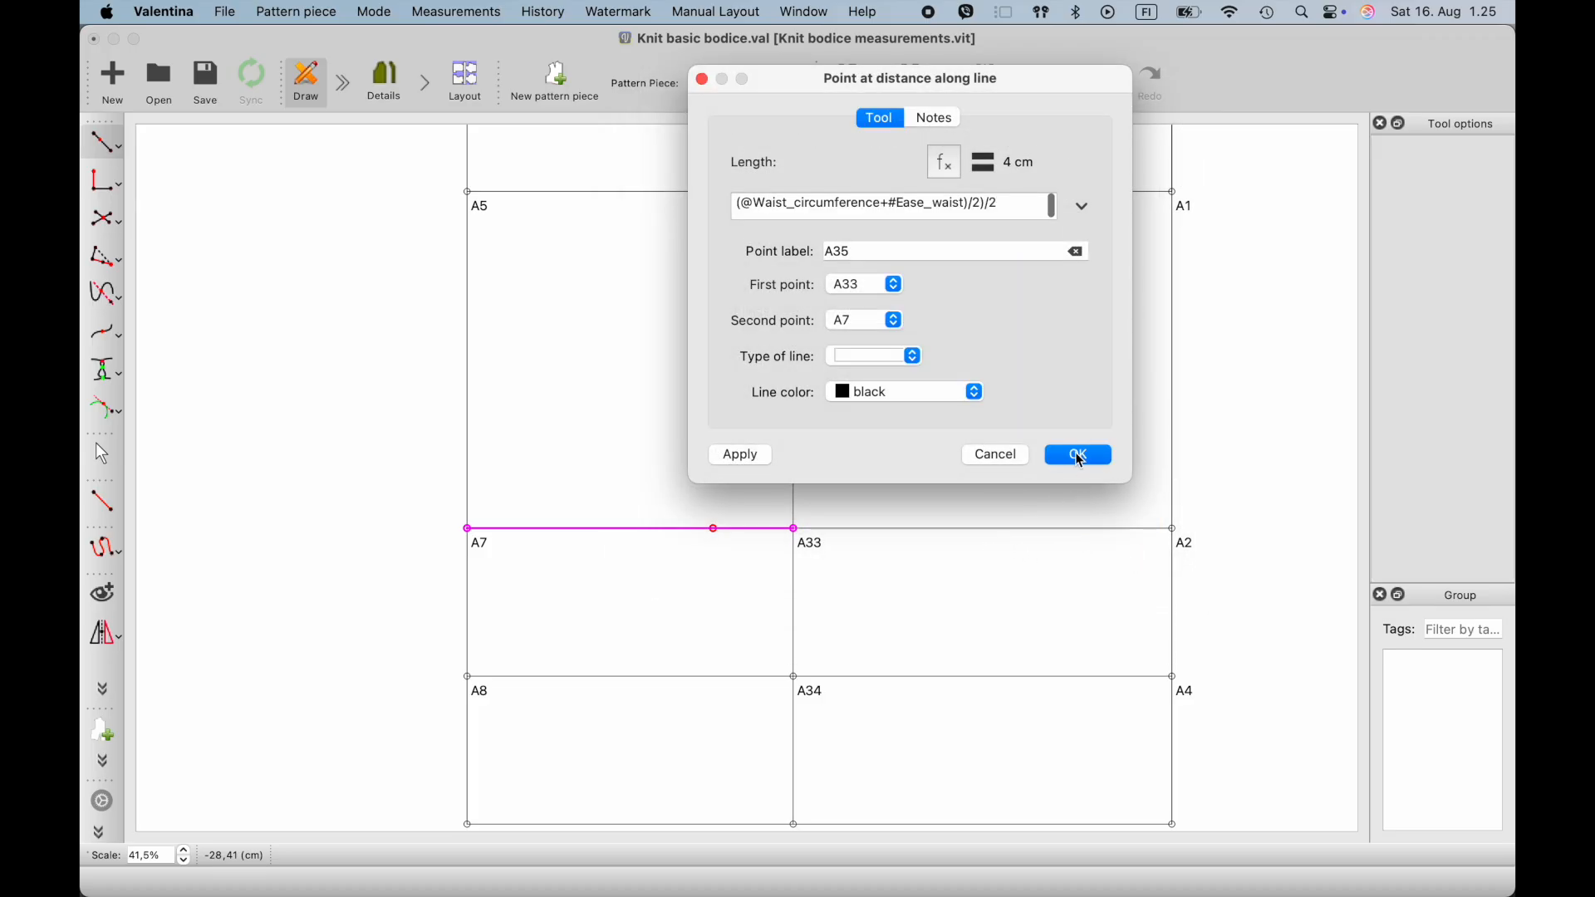
left_click(1077, 453)
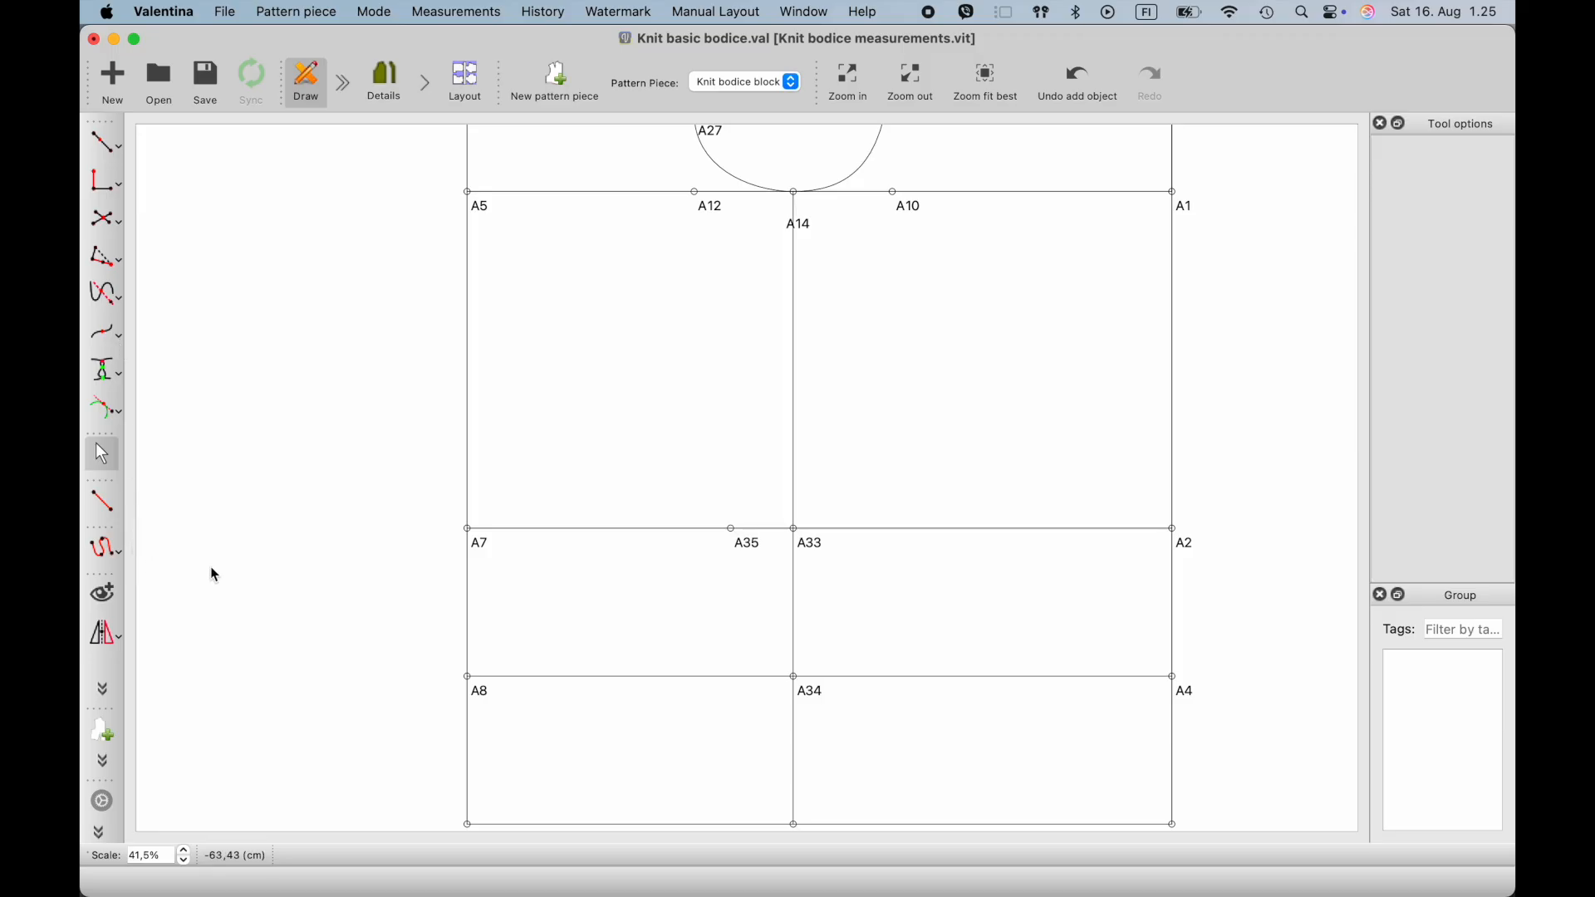
- Start a point at distance along the line from A32 towards A9, placed provisionally about 6 cm from A32
scroll(602, 617, "down", 1)
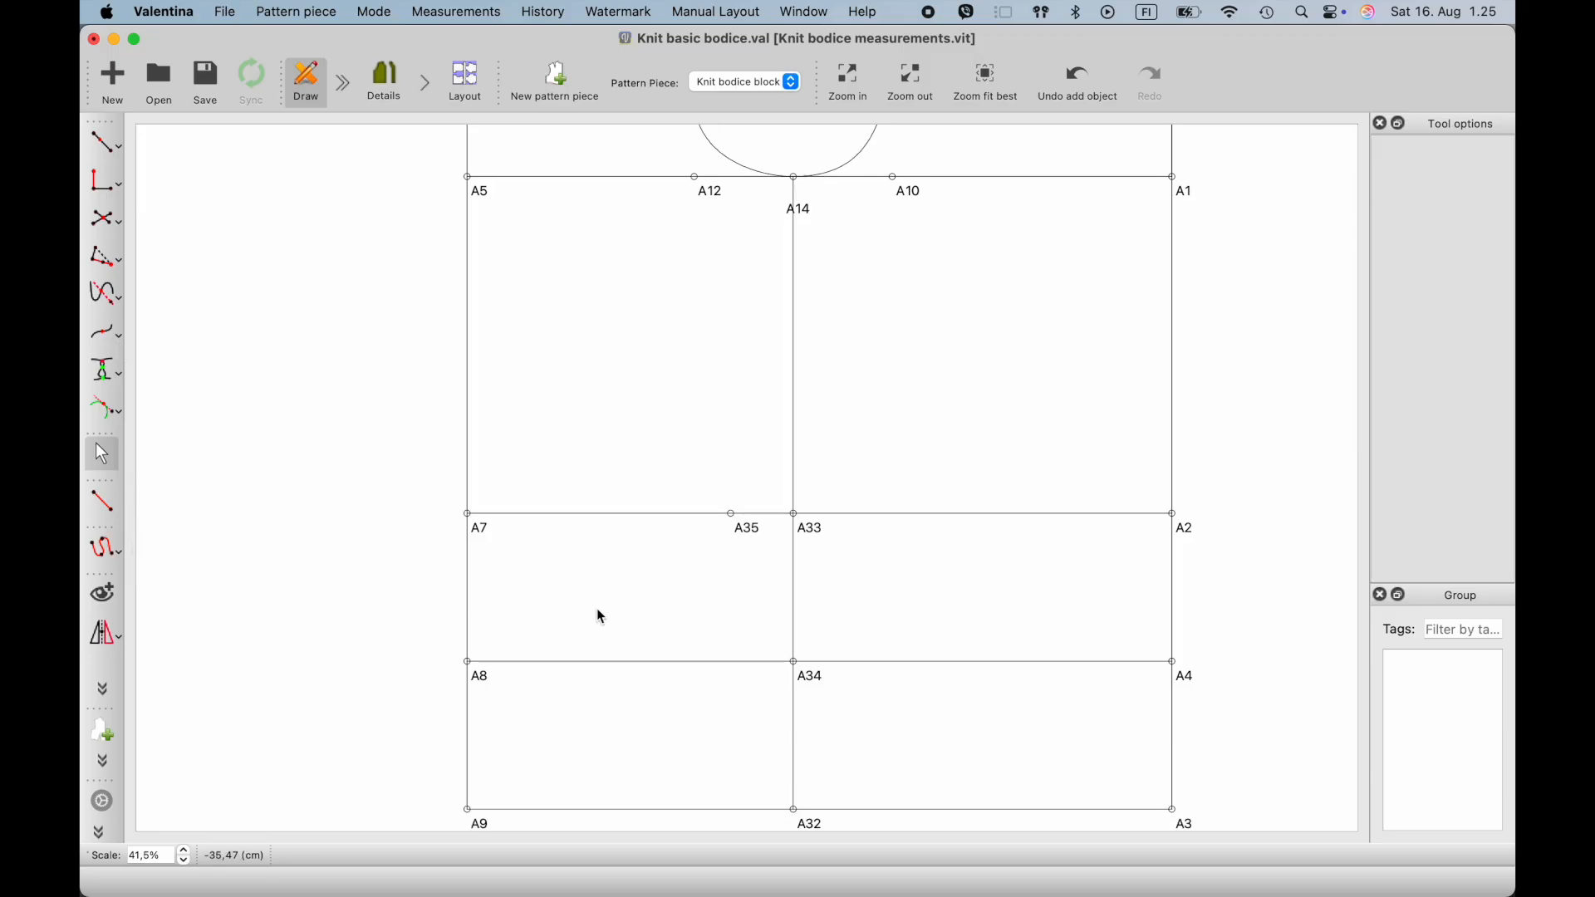
left_click(123, 148)
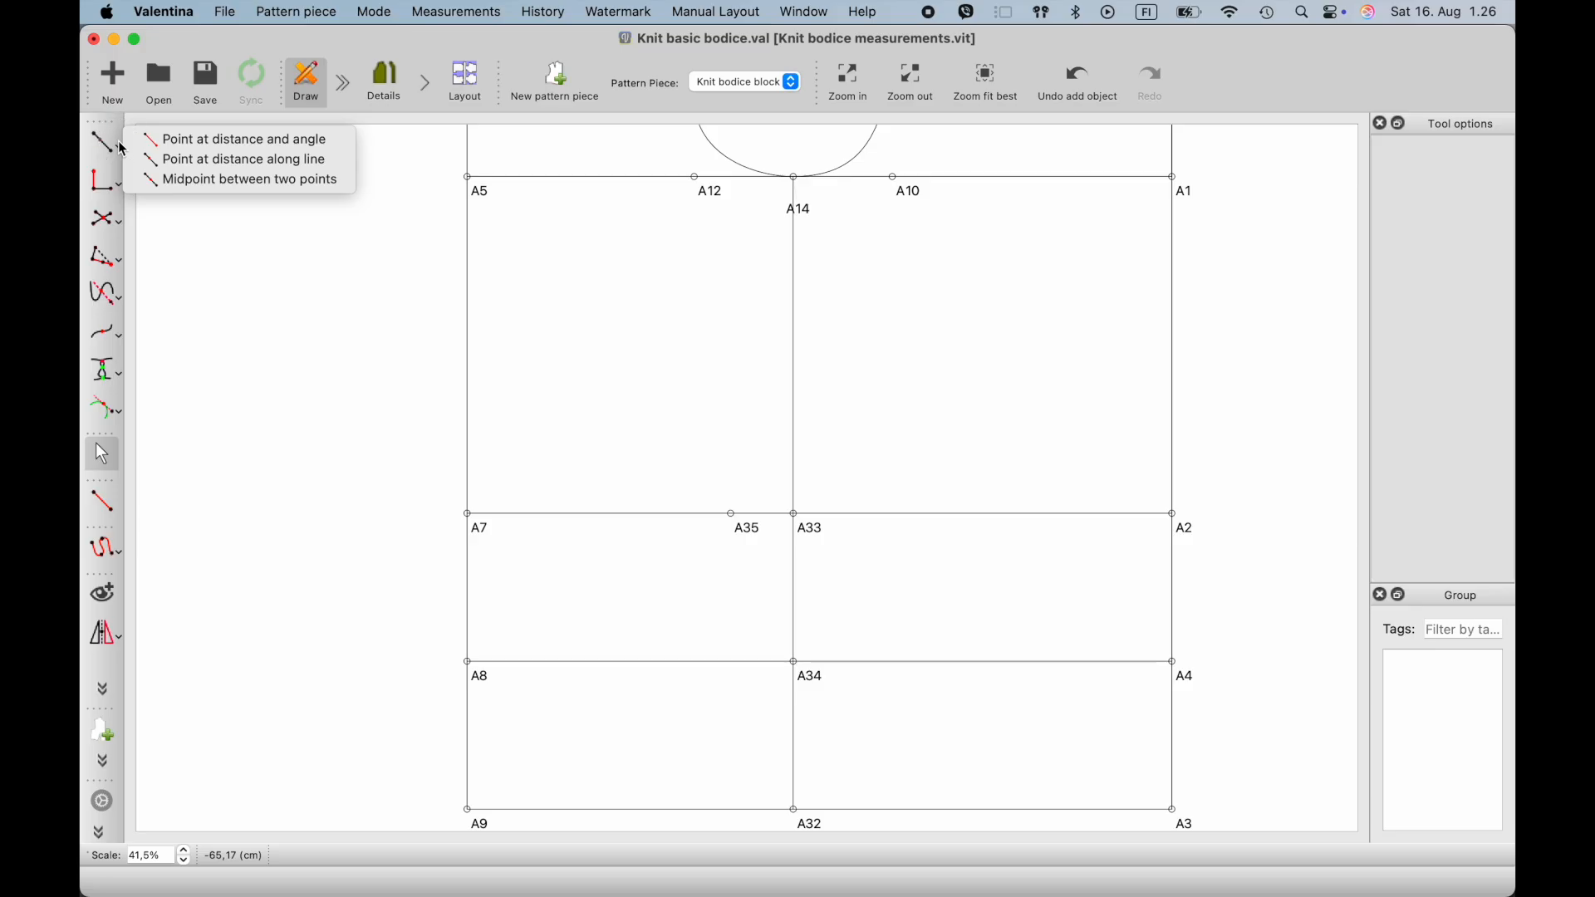
left_click(158, 160)
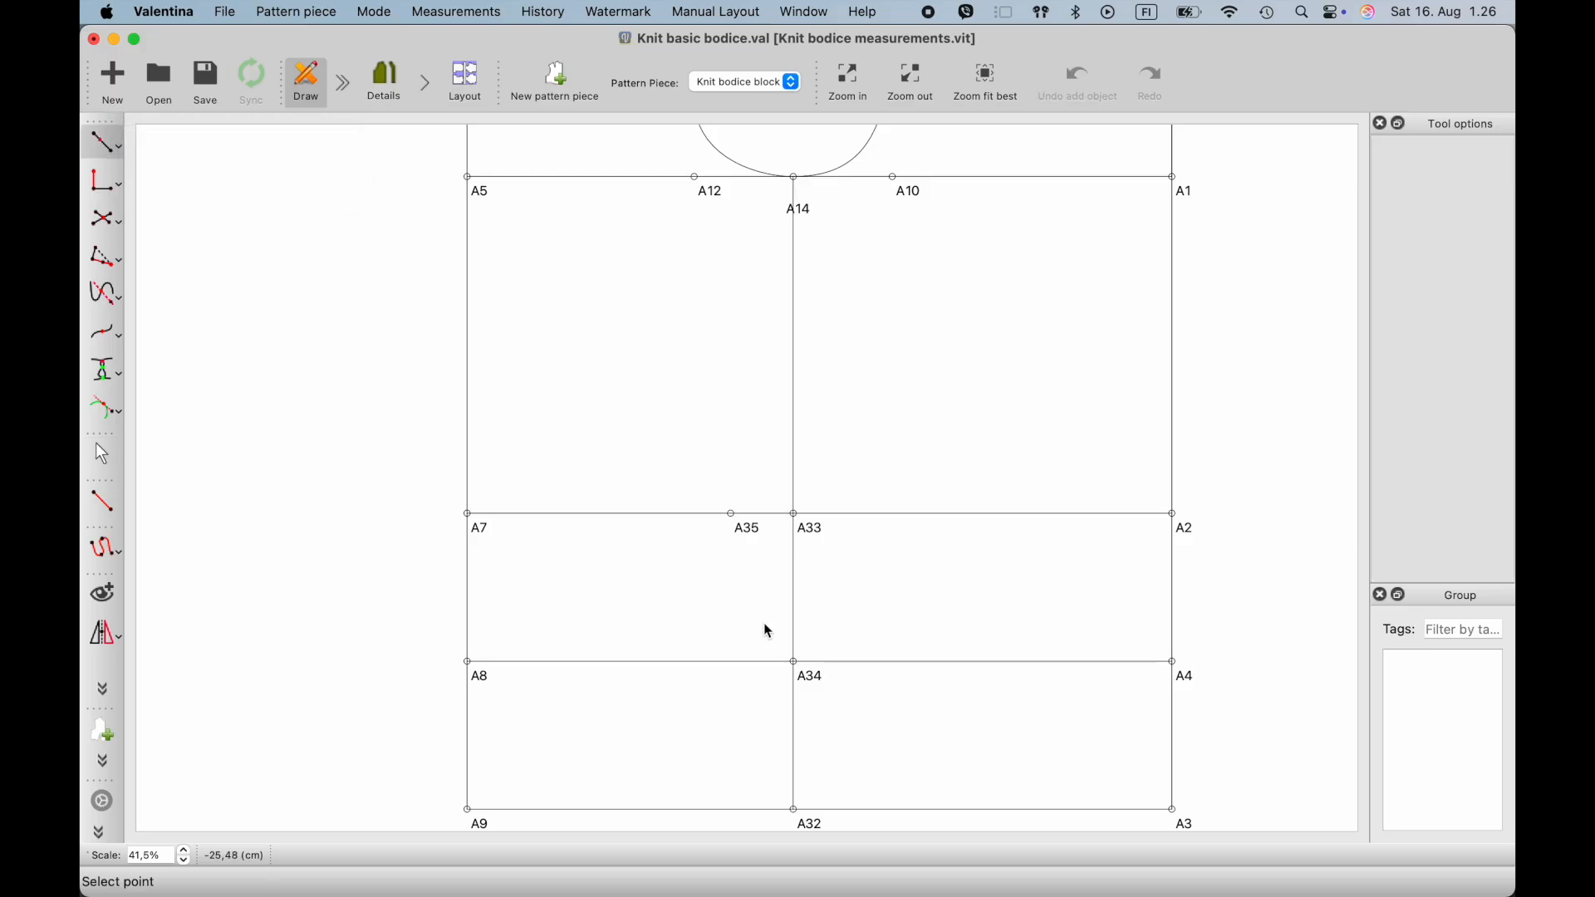
left_click(813, 819)
left_click(472, 816)
left_click(700, 811)
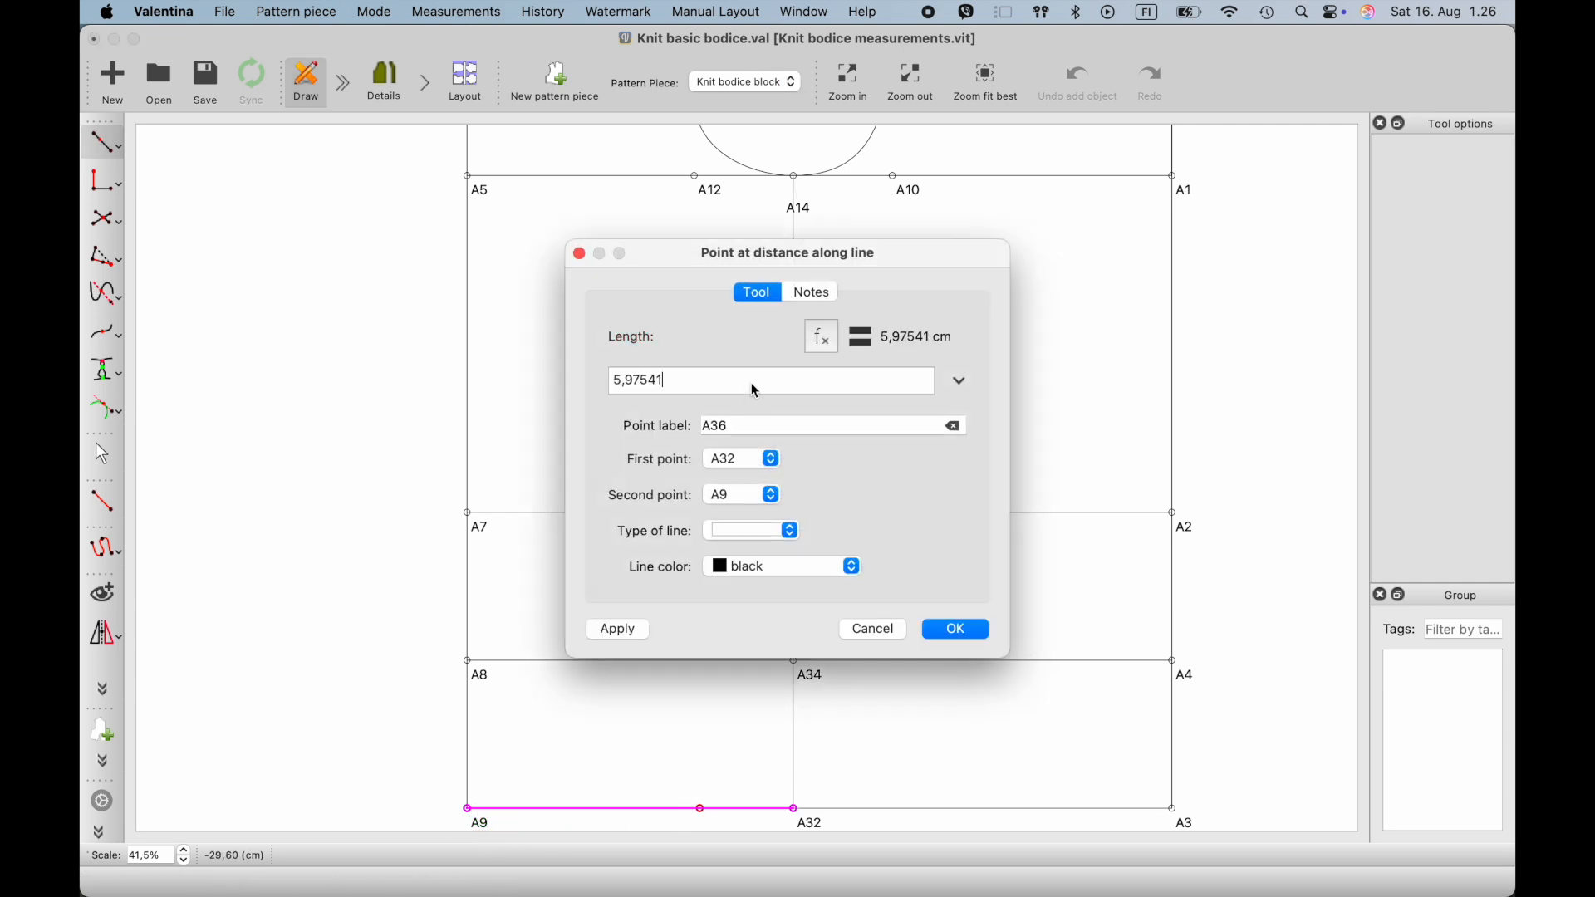
- Begin the length formula of the point from A32 towards A9 with Line_A9_A3 followed by a minus sign and opening parenthesis
left_click(822, 338)
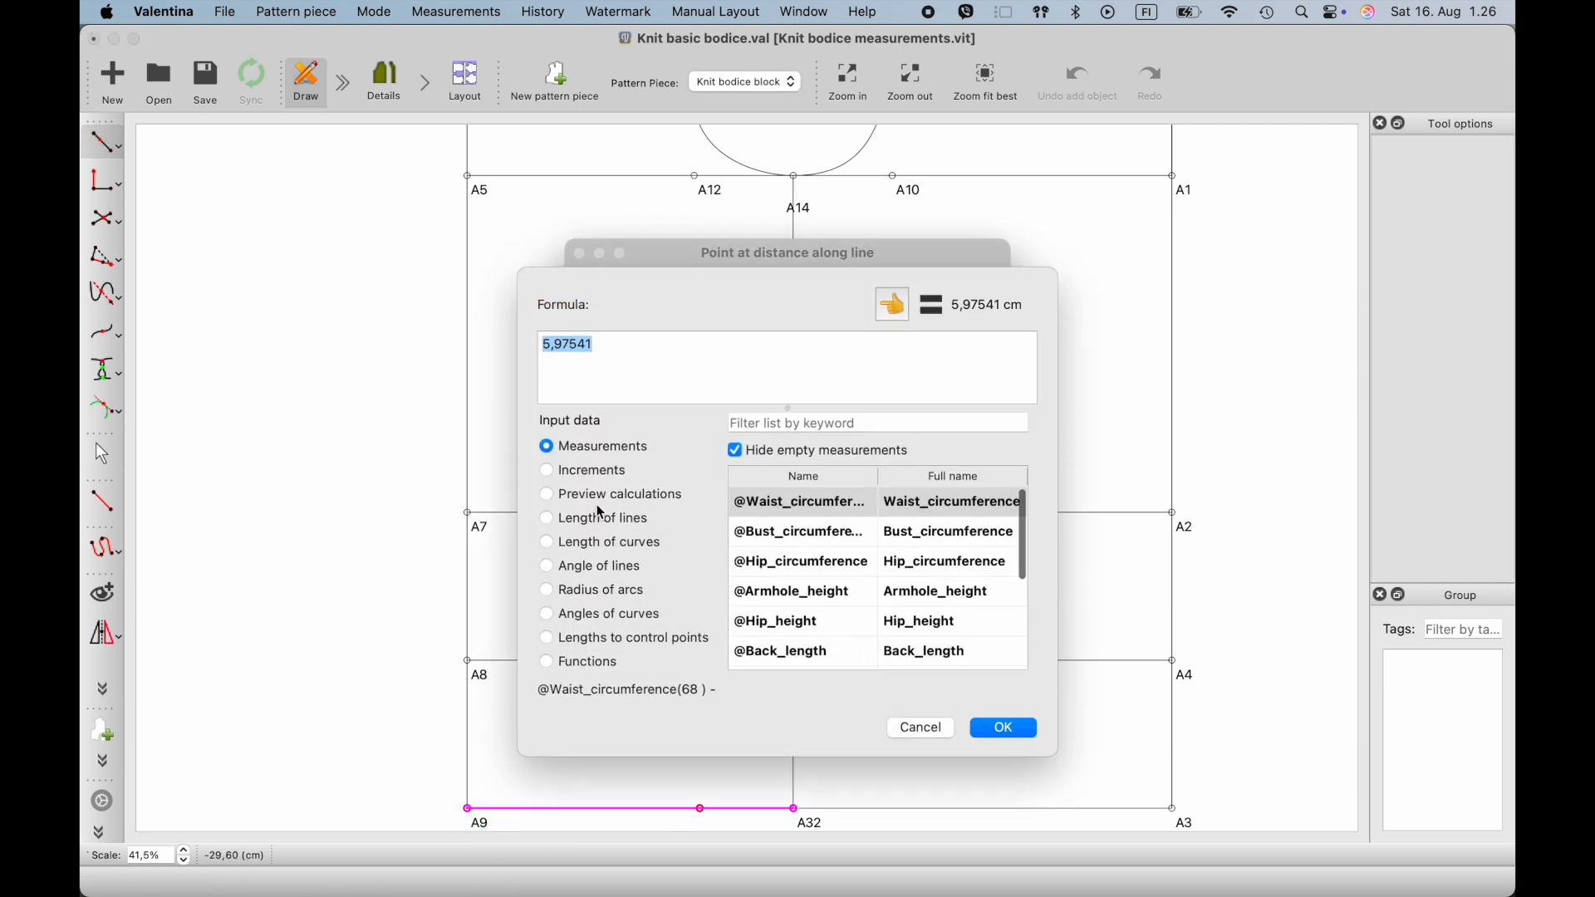
left_click(548, 521)
left_click(840, 427)
type("a9")
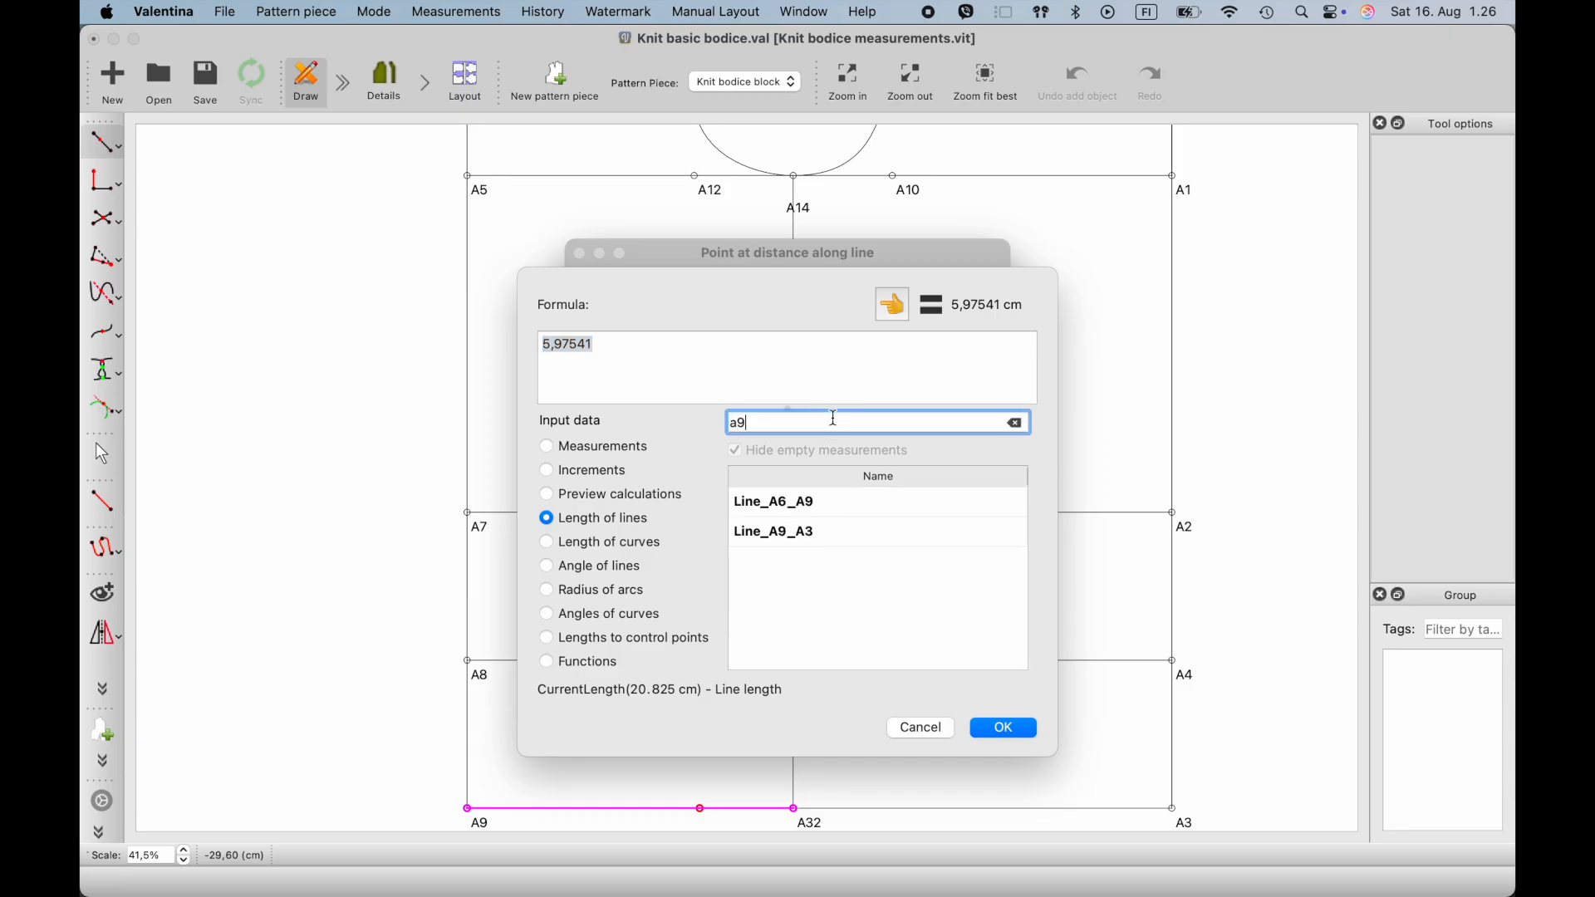
left_click(832, 543)
left_click(893, 308)
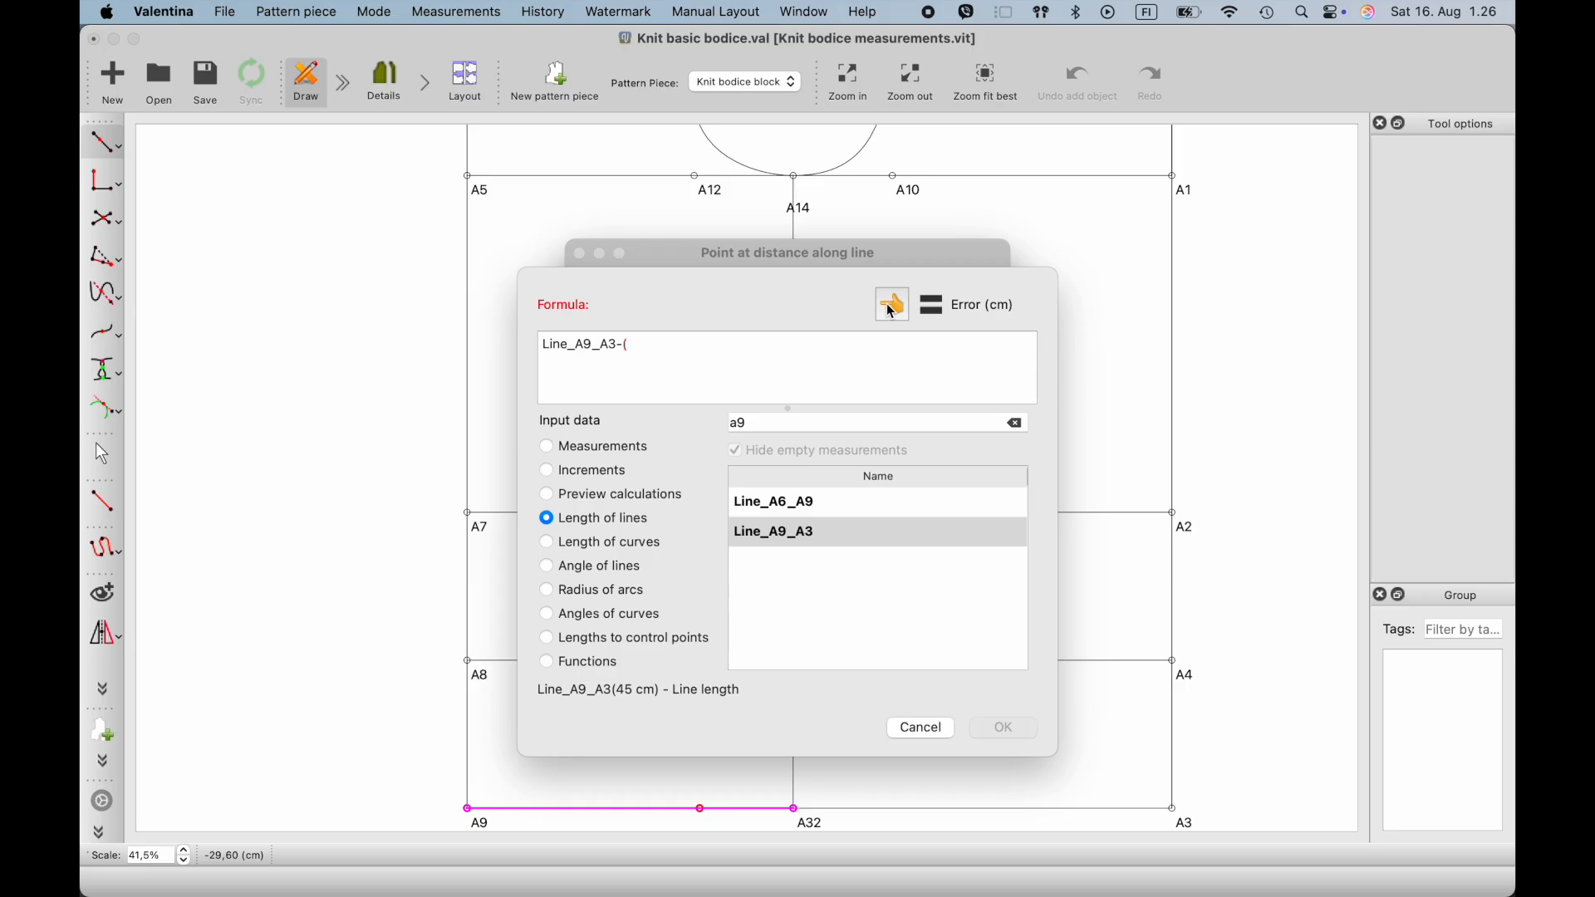
left_click(563, 457)
left_click(752, 424)
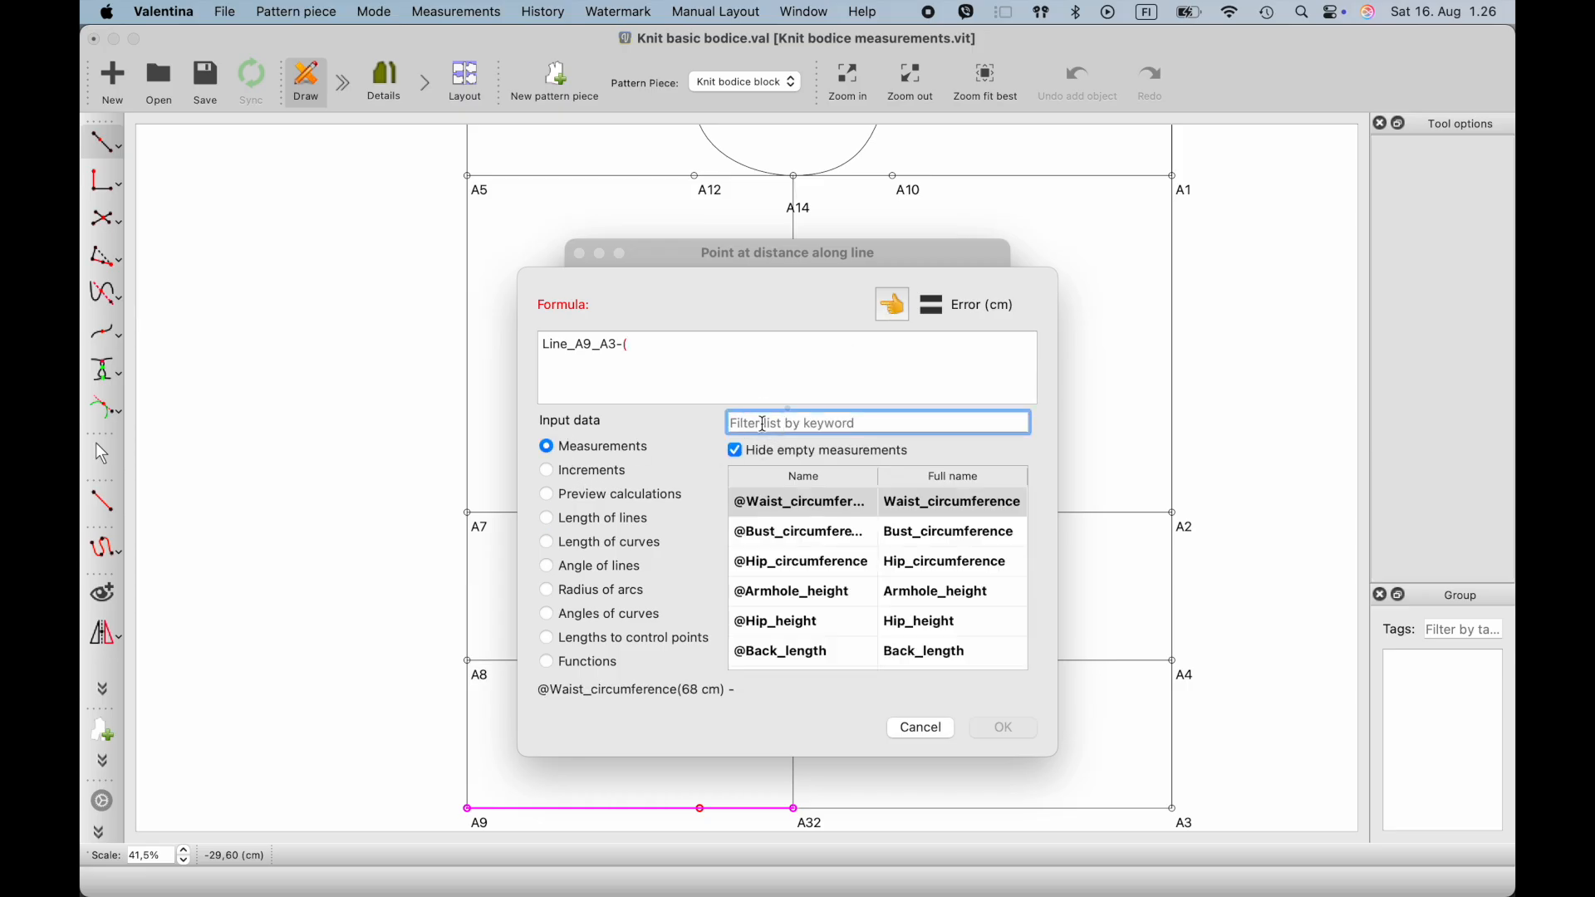
type("hi")
left_click(827, 504)
left_click(893, 307)
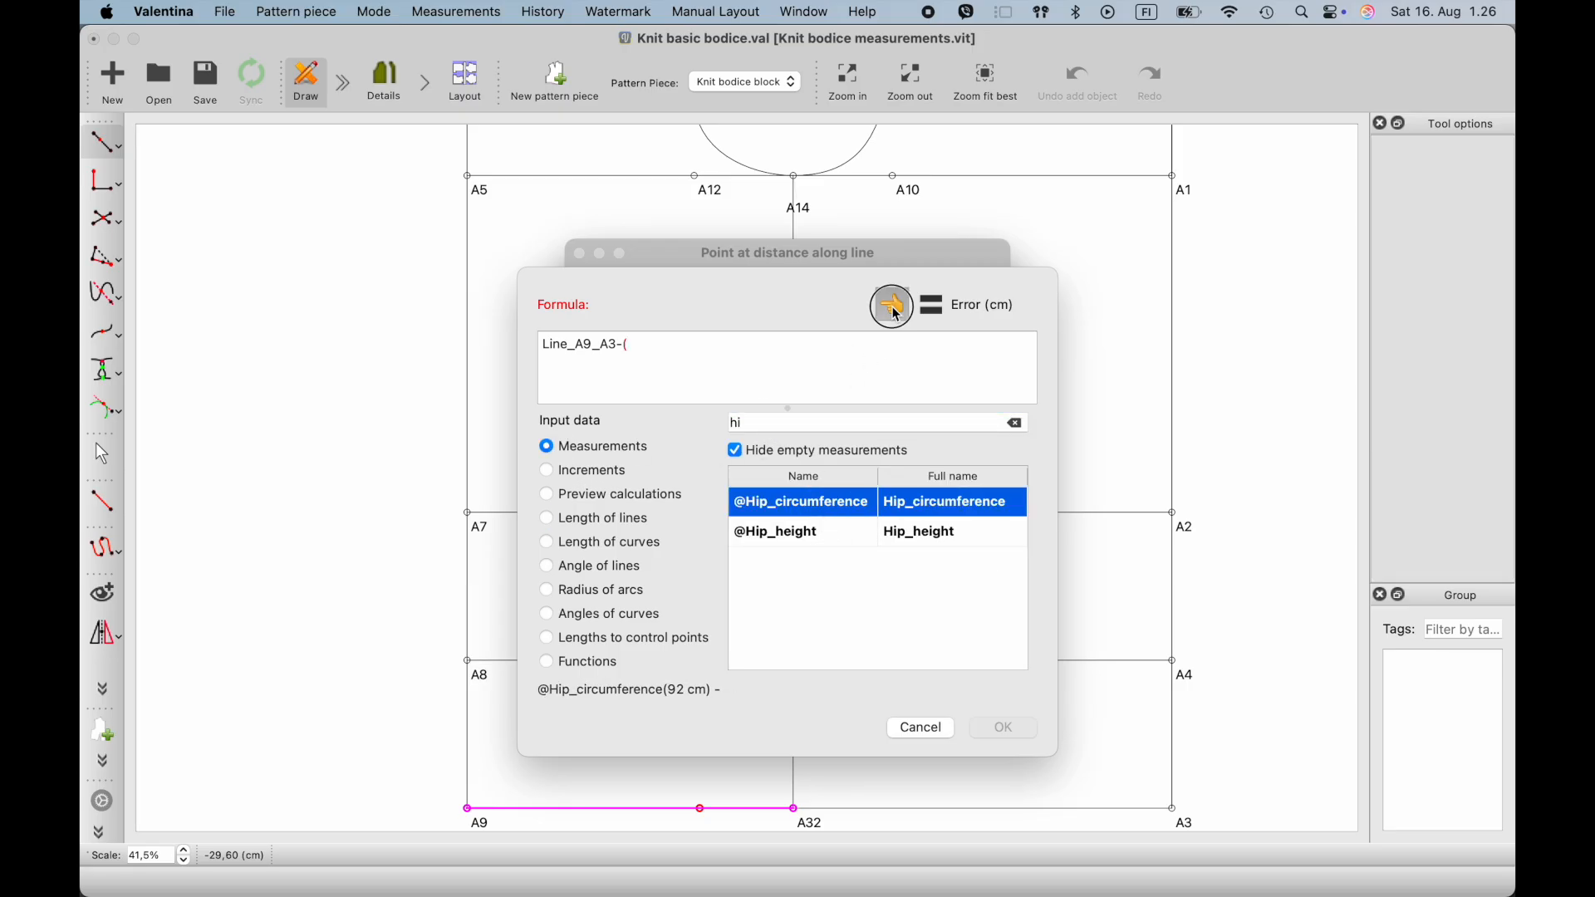
- Add the increment #Ease_hip to the hip circumference, close the parenthesis and divide the sum by 2
left_click(564, 473)
left_click(777, 420)
type("hi")
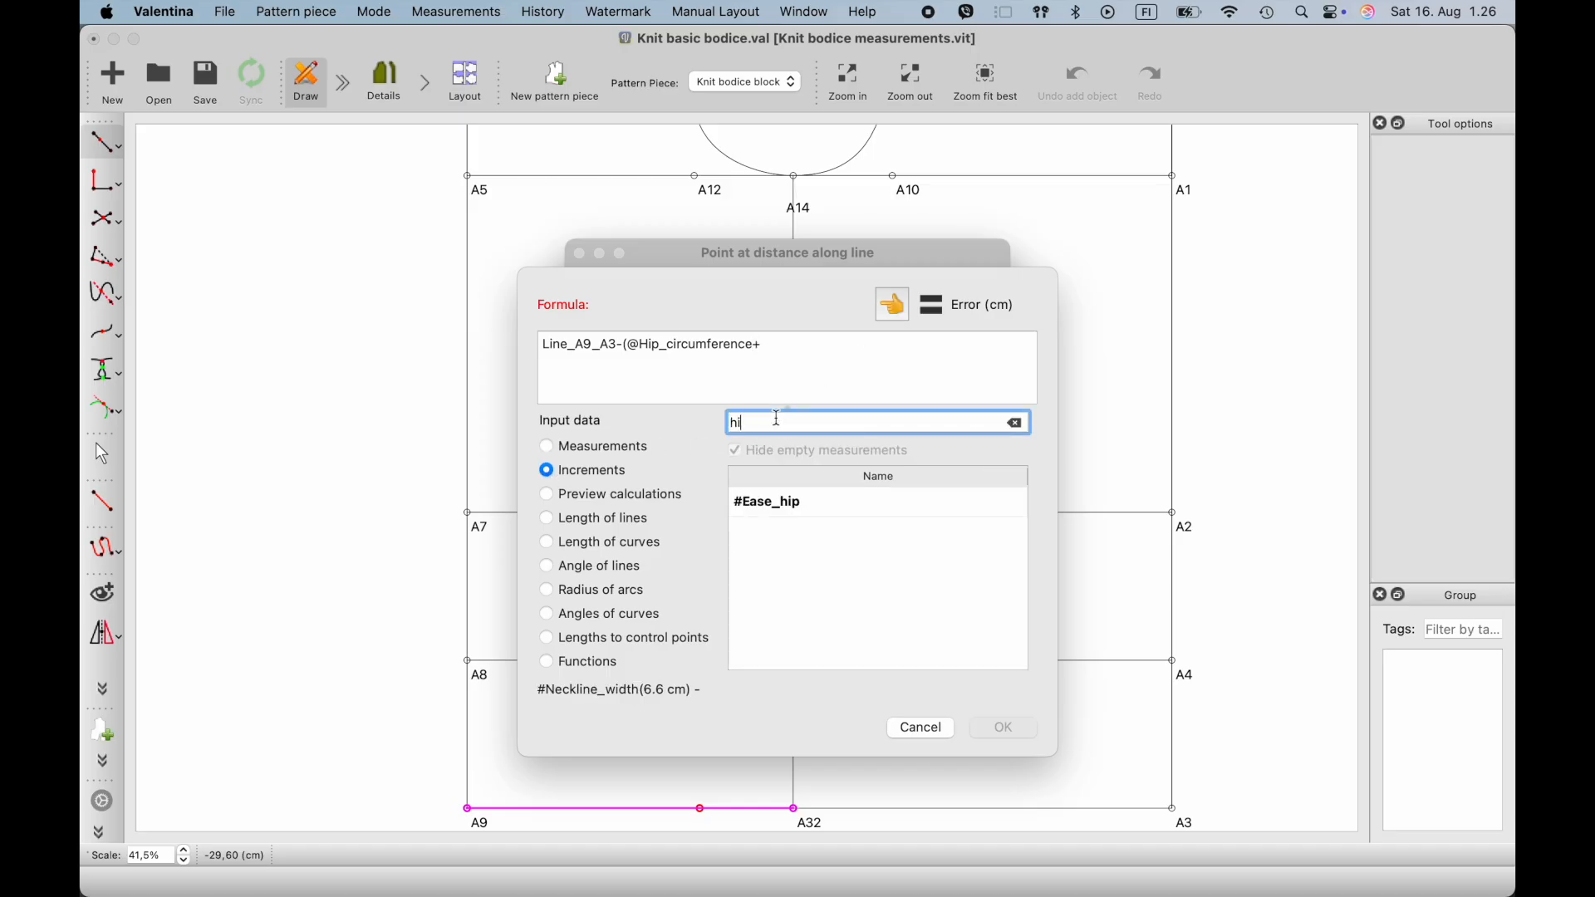
left_click(781, 505)
left_click(893, 308)
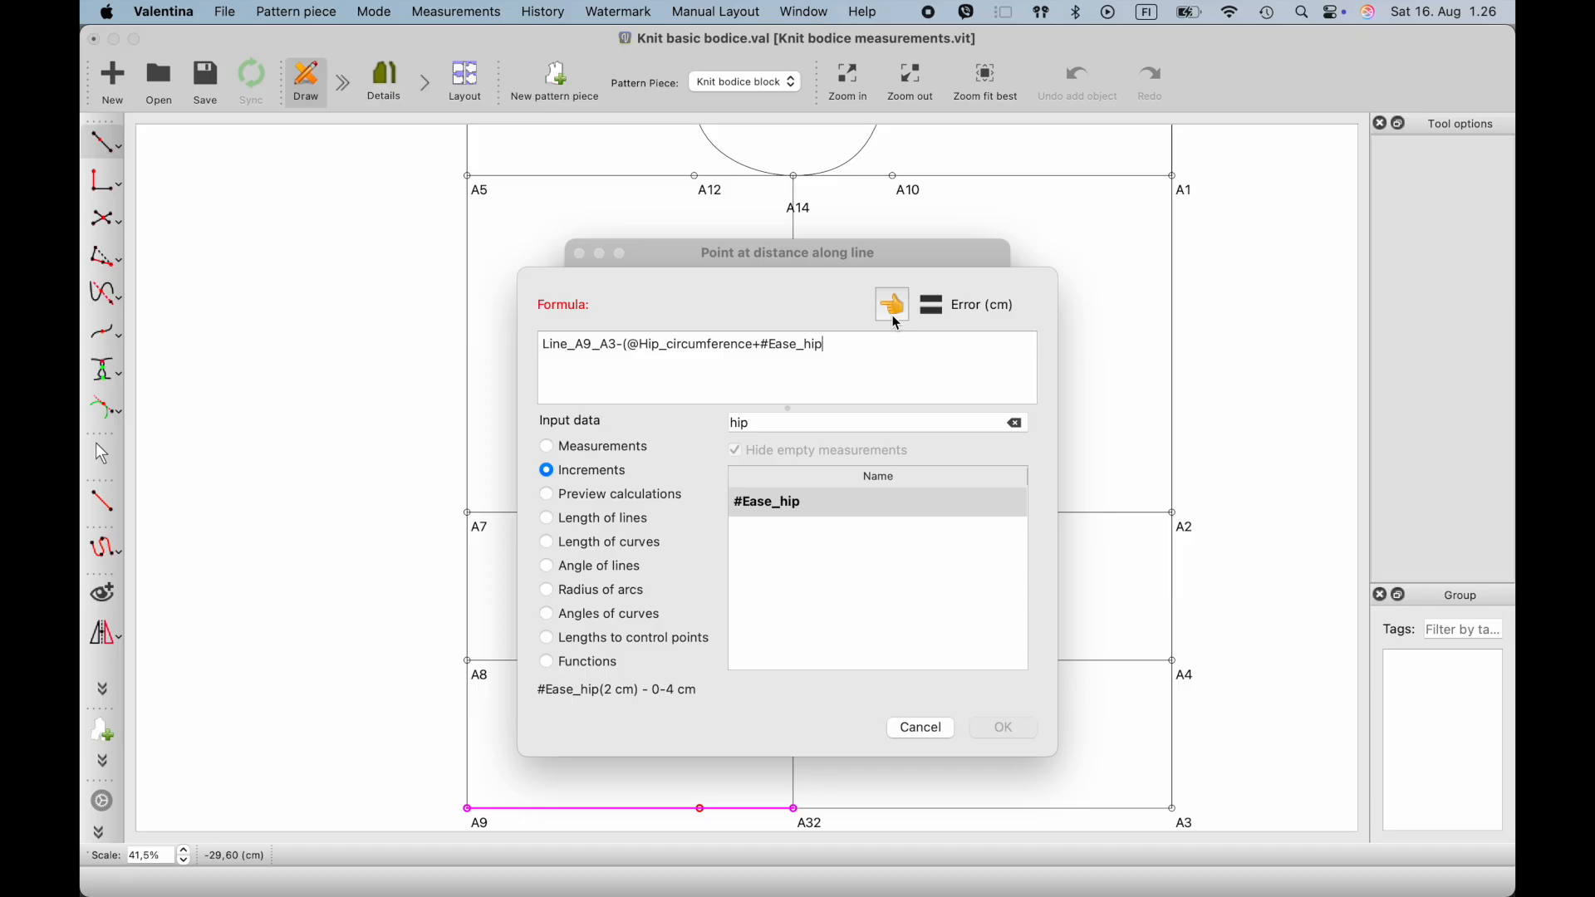
type(")/2")
left_click(556, 368)
type("(")
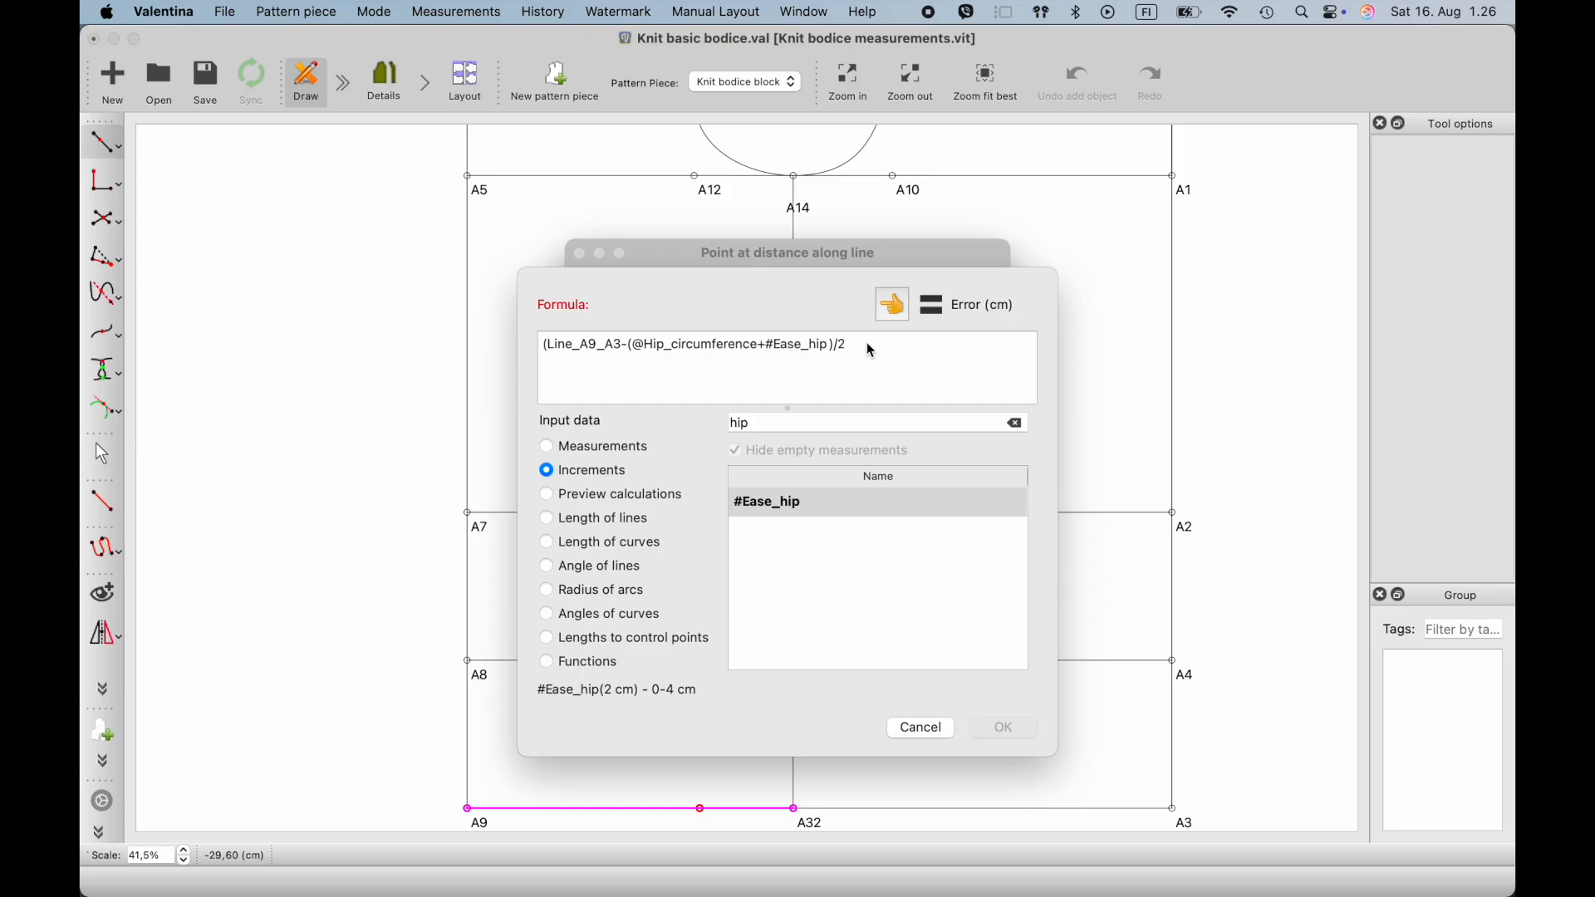
type("2")
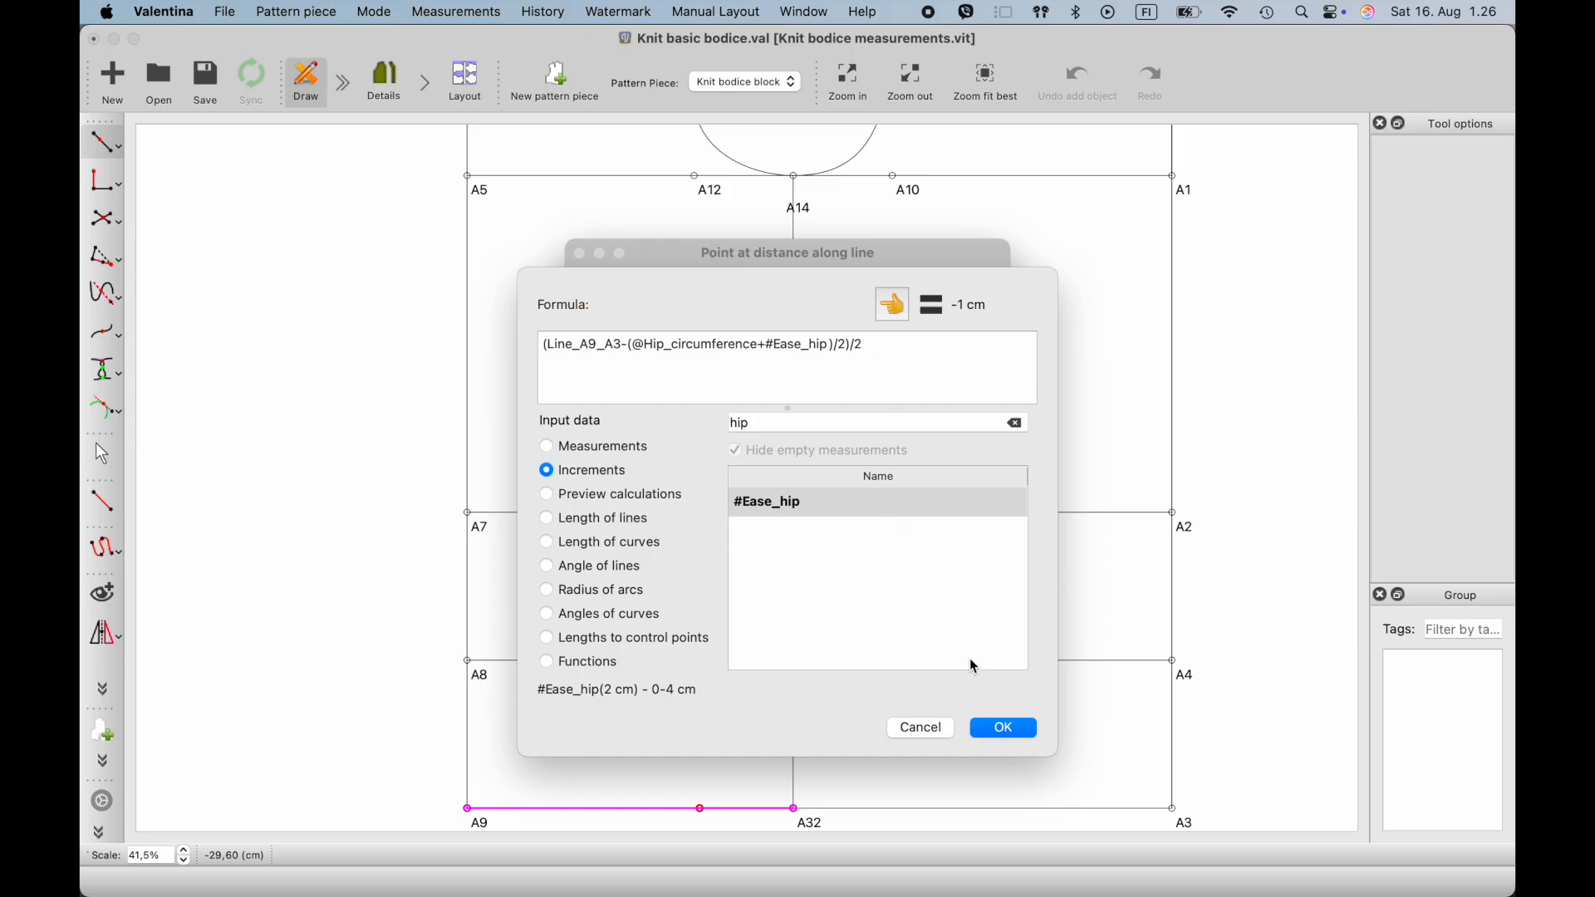
left_click(1006, 731)
left_click(939, 628)
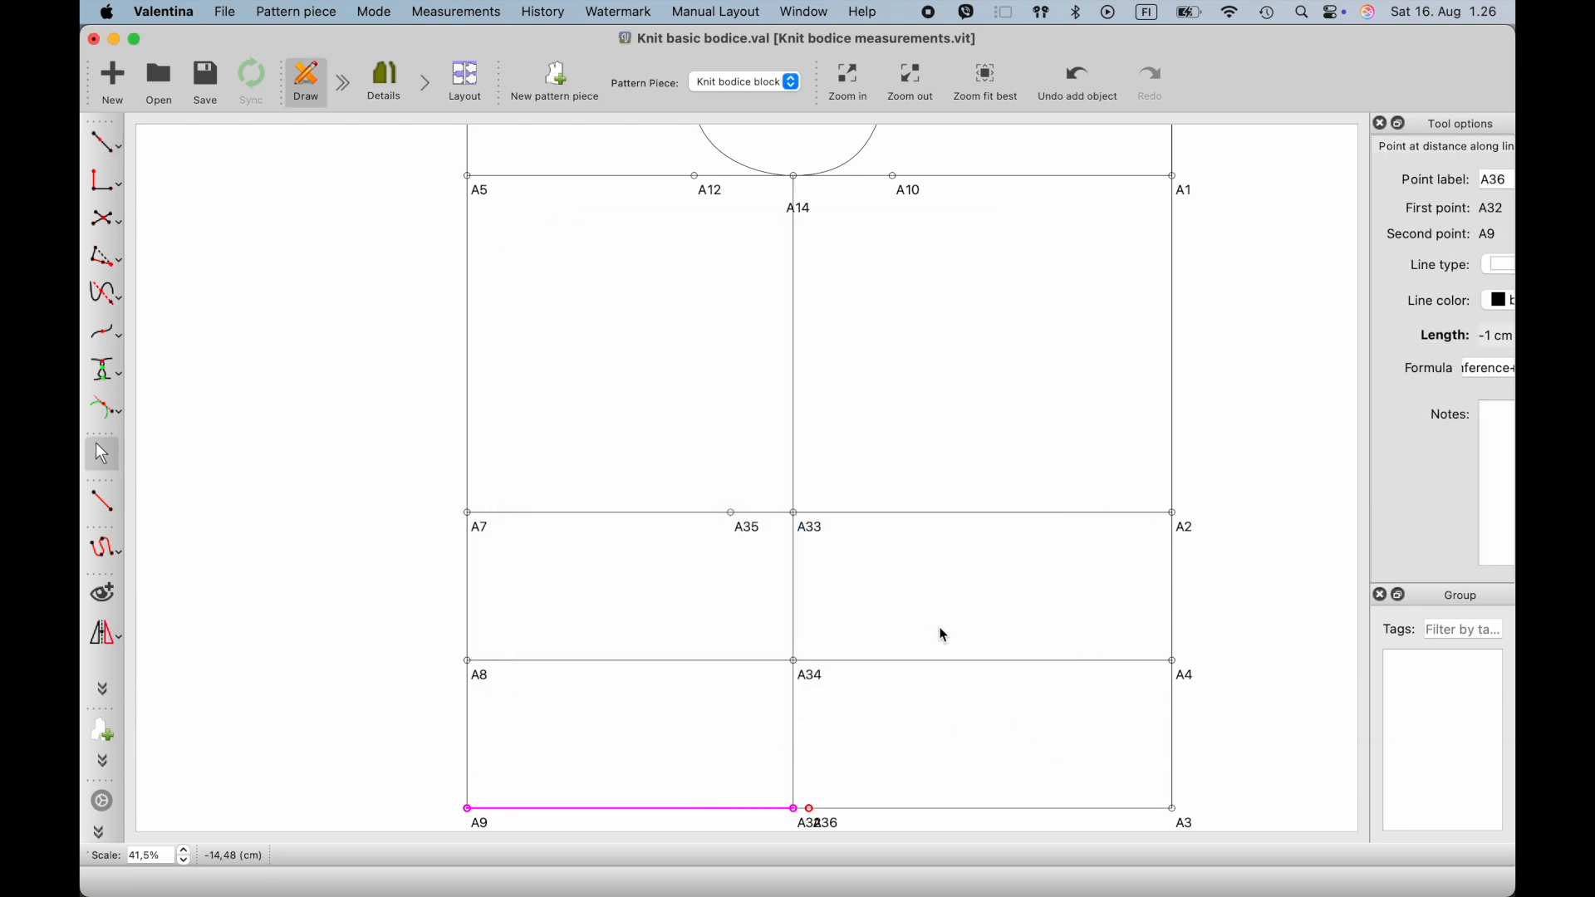
- Separate the overlapping labels A32 and A36 by moving A32 below the hem line towards A9 and A36 slightly lower
scroll(836, 745, "up", 1, "ctrl")
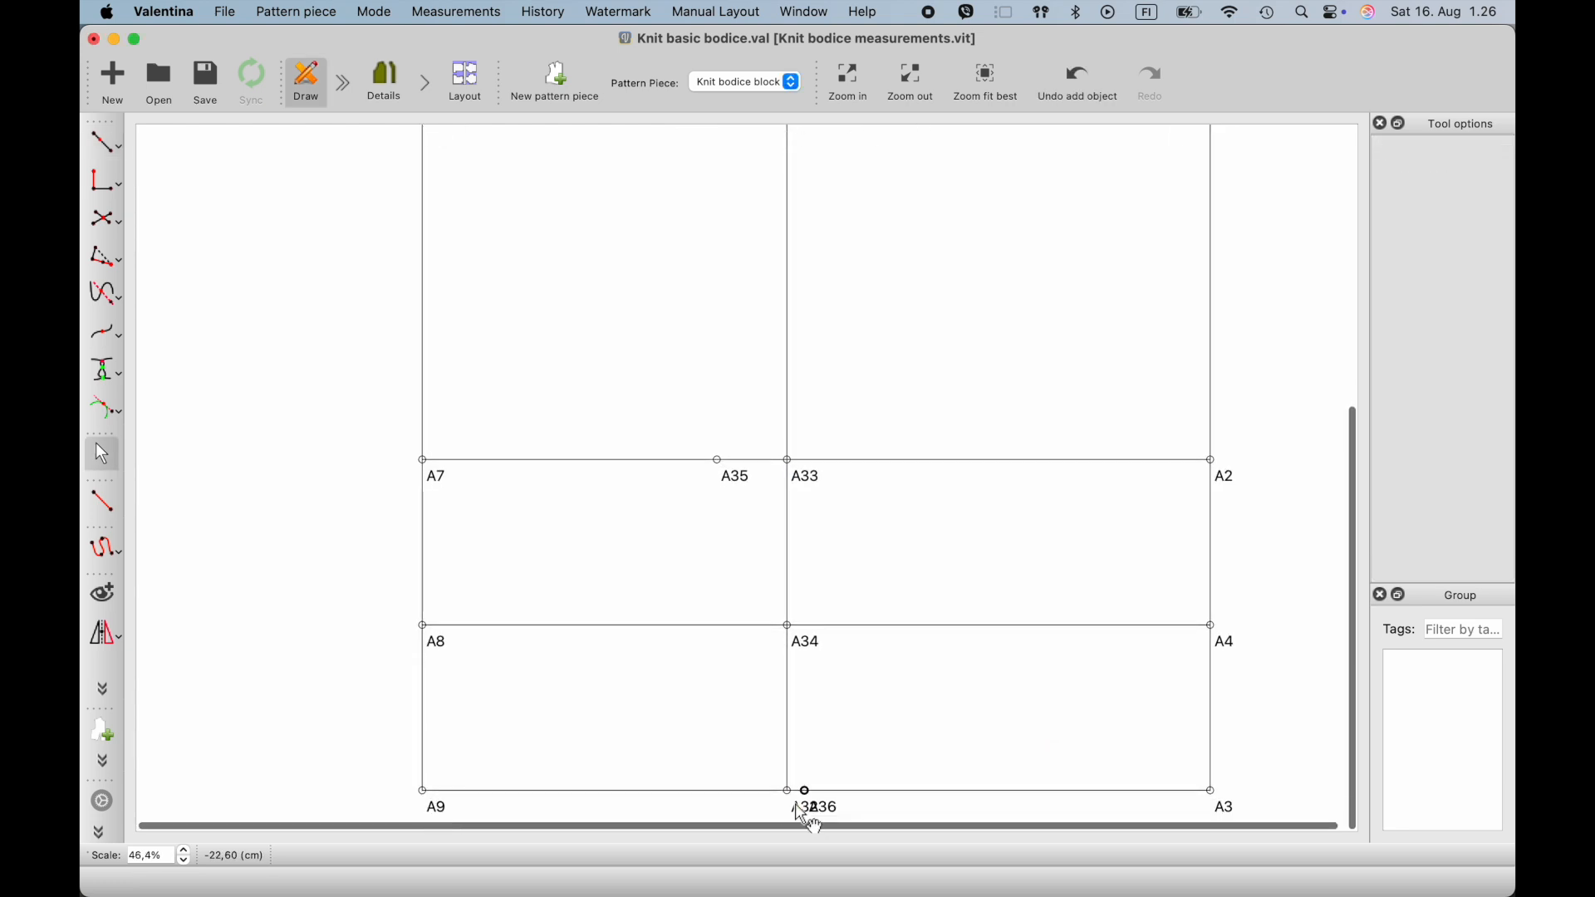
left_click_drag(802, 810, 747, 826)
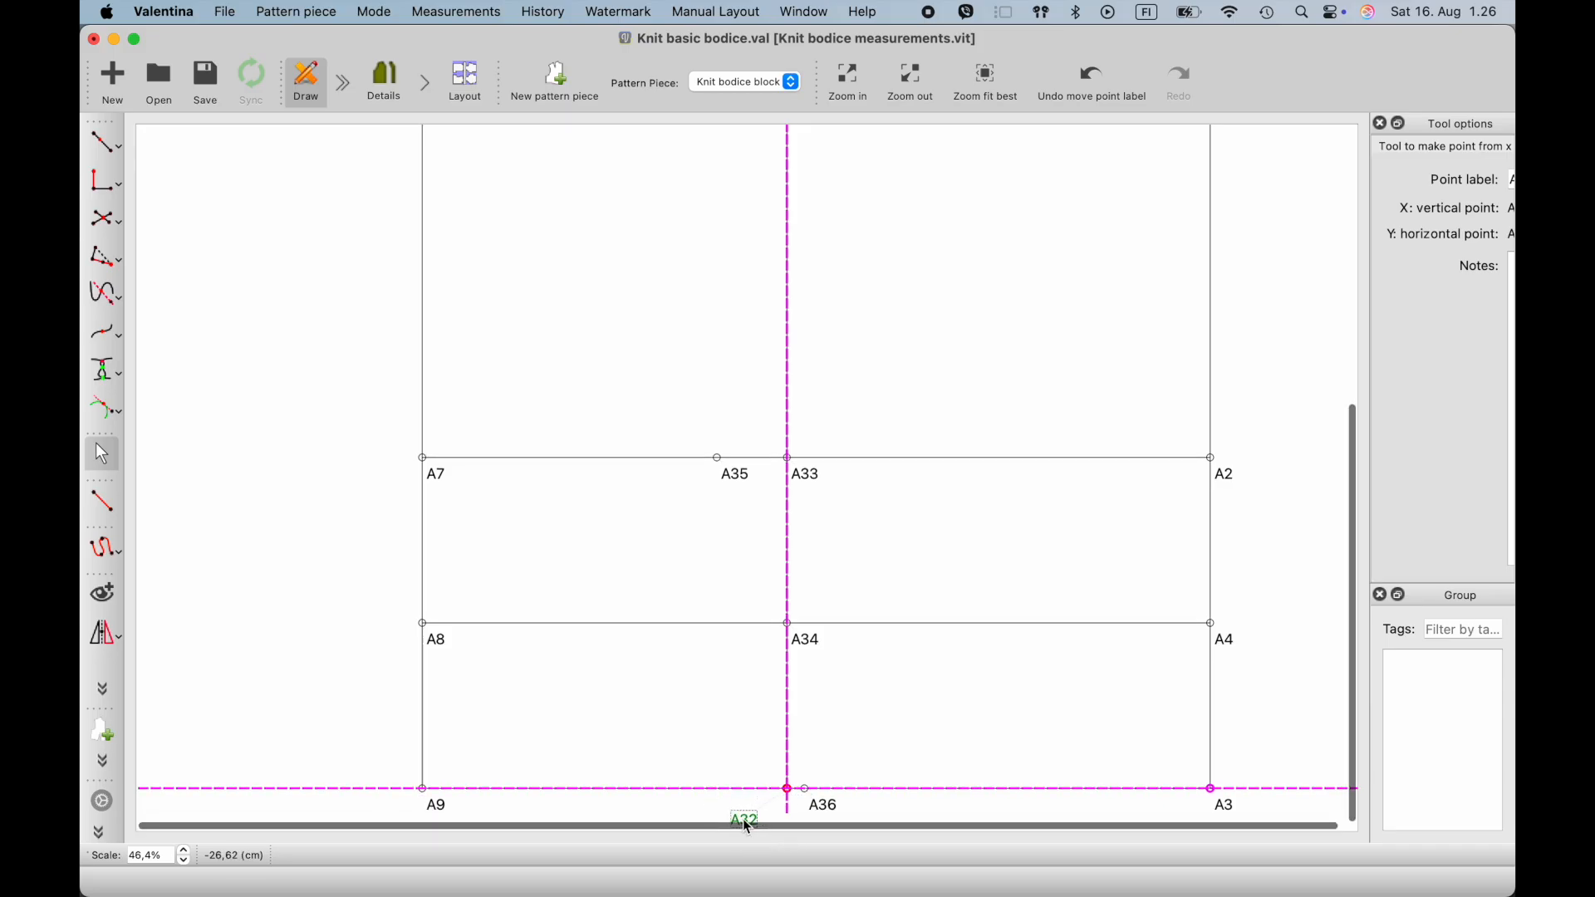
left_click(806, 788)
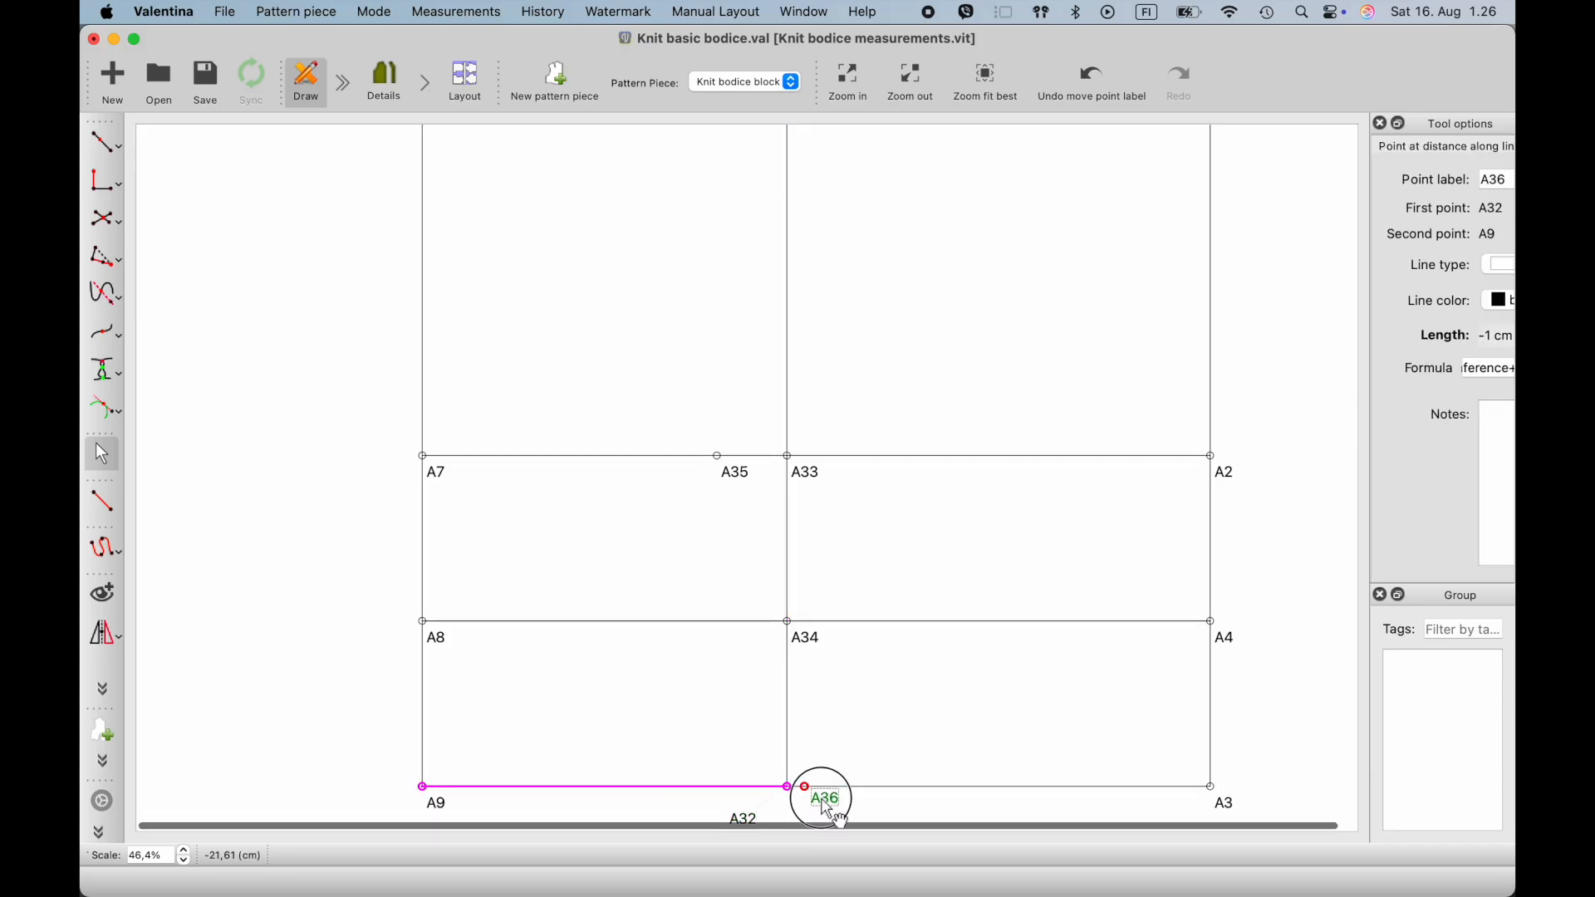
left_click(844, 704)
- Draw straight lines from underarm point A14 to waist point A35 and from A35 to hem point A36
scroll(843, 651, "up", 1)
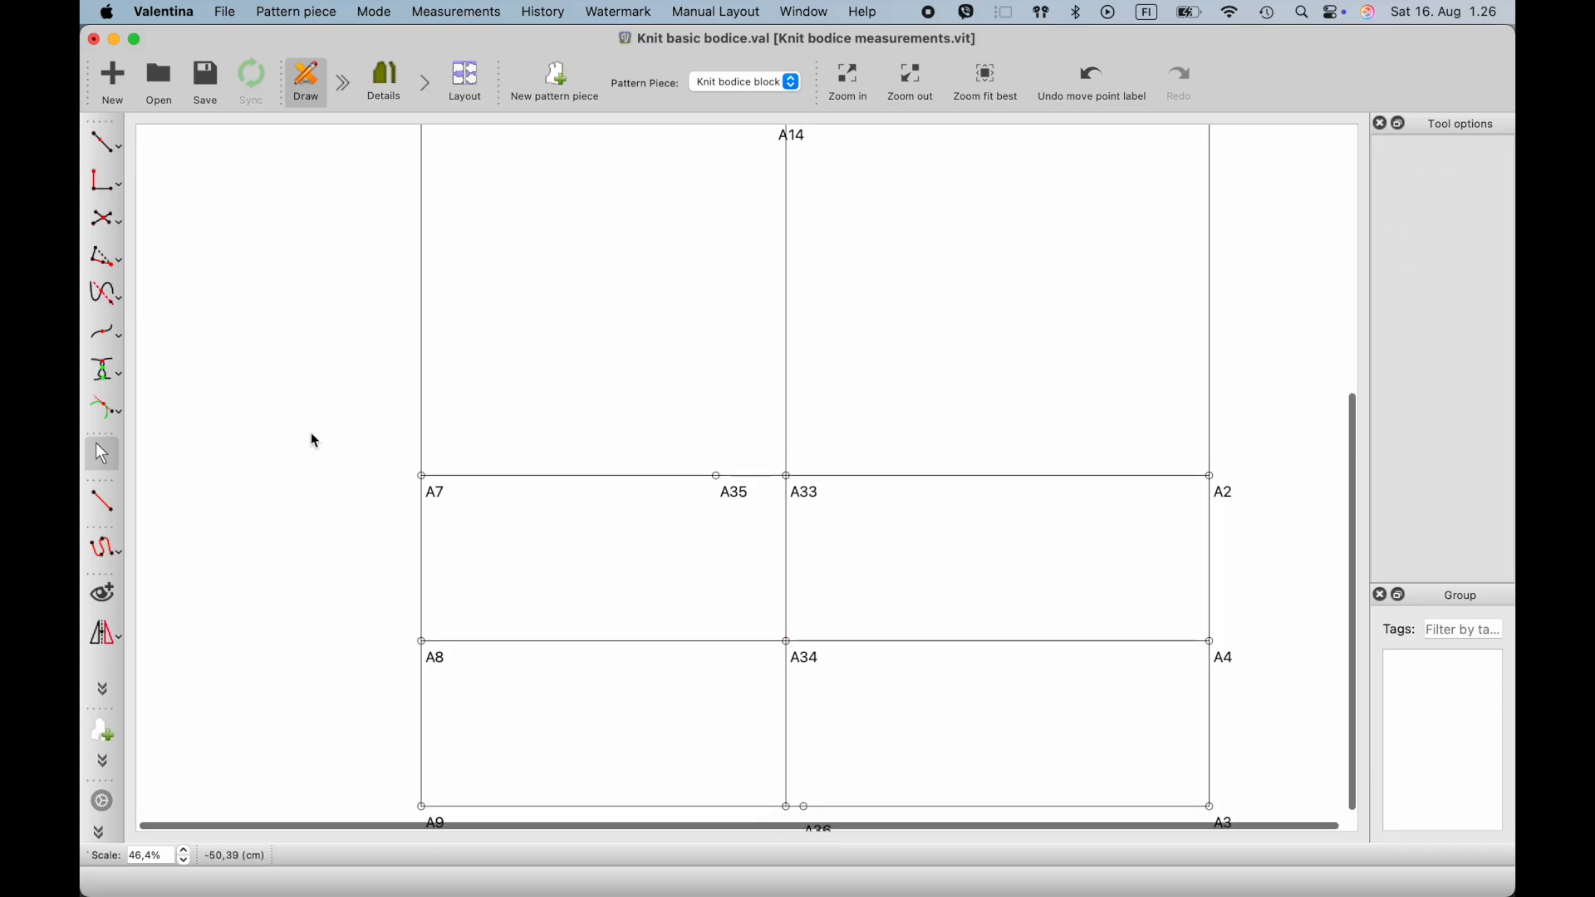
left_click(103, 501)
scroll(381, 360, "up", 3)
scroll(384, 365, "down", 2, "ctrl")
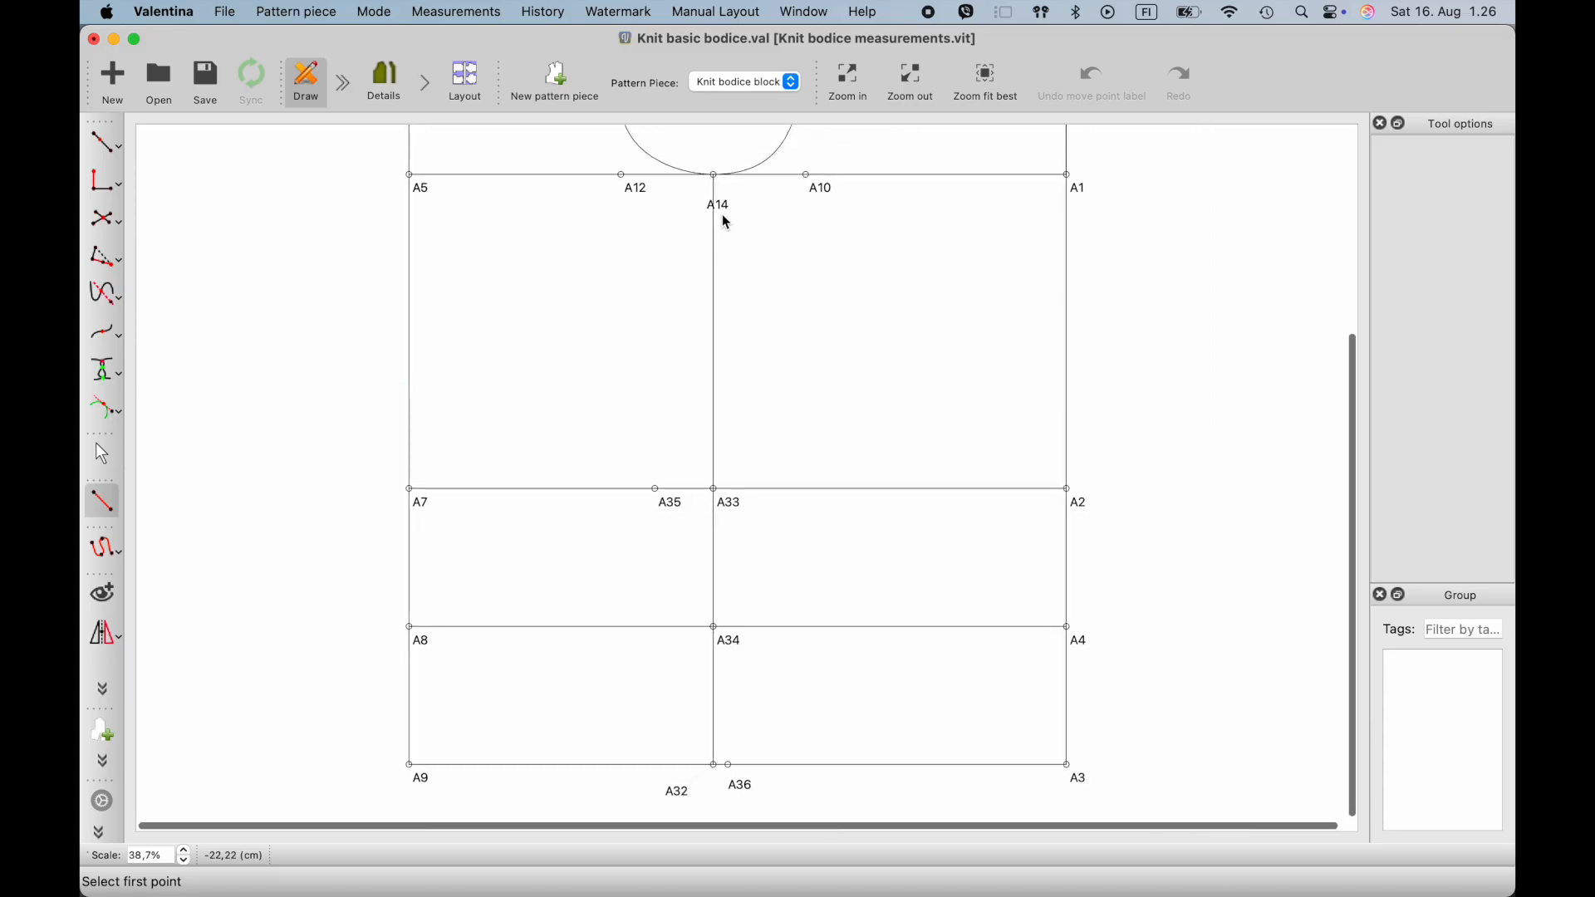
left_click(712, 200)
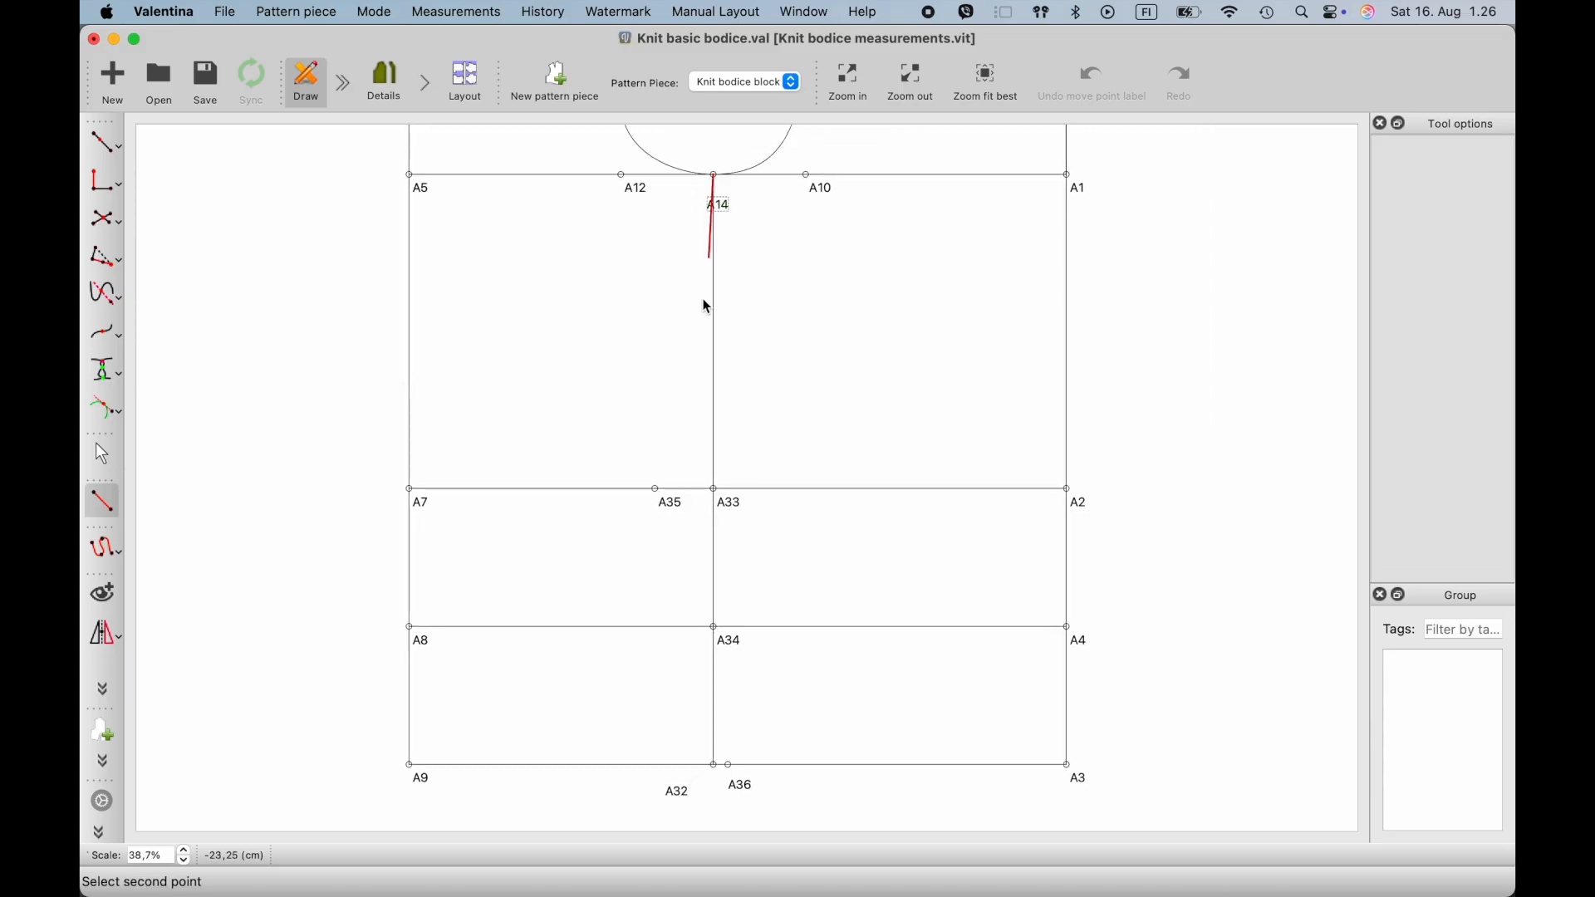
left_click(656, 490)
key("Return")
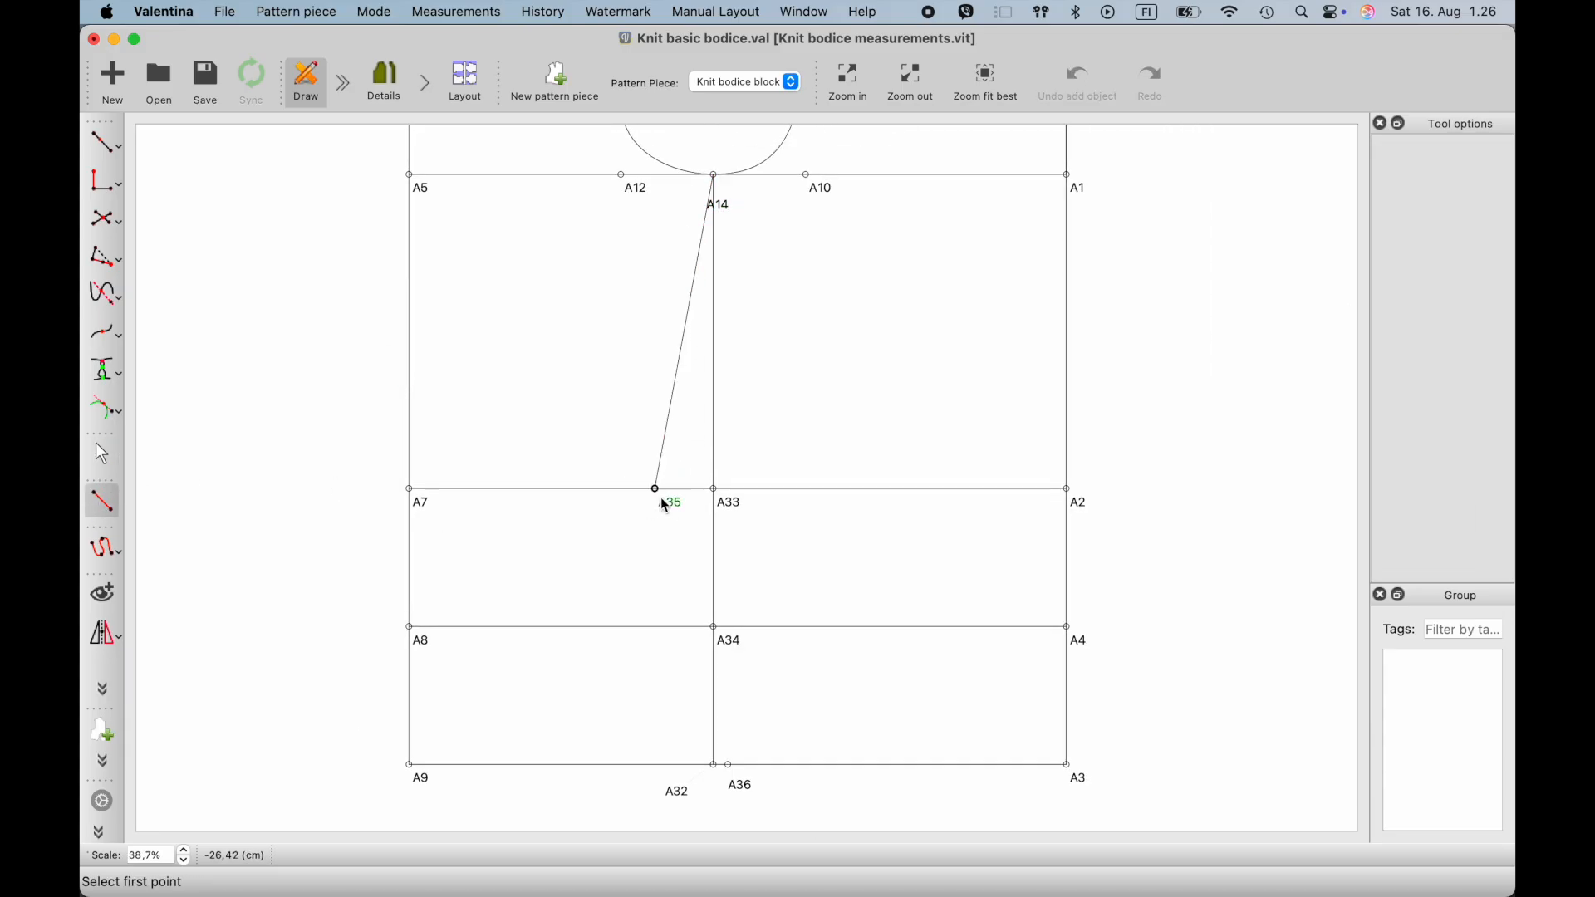
left_click(656, 490)
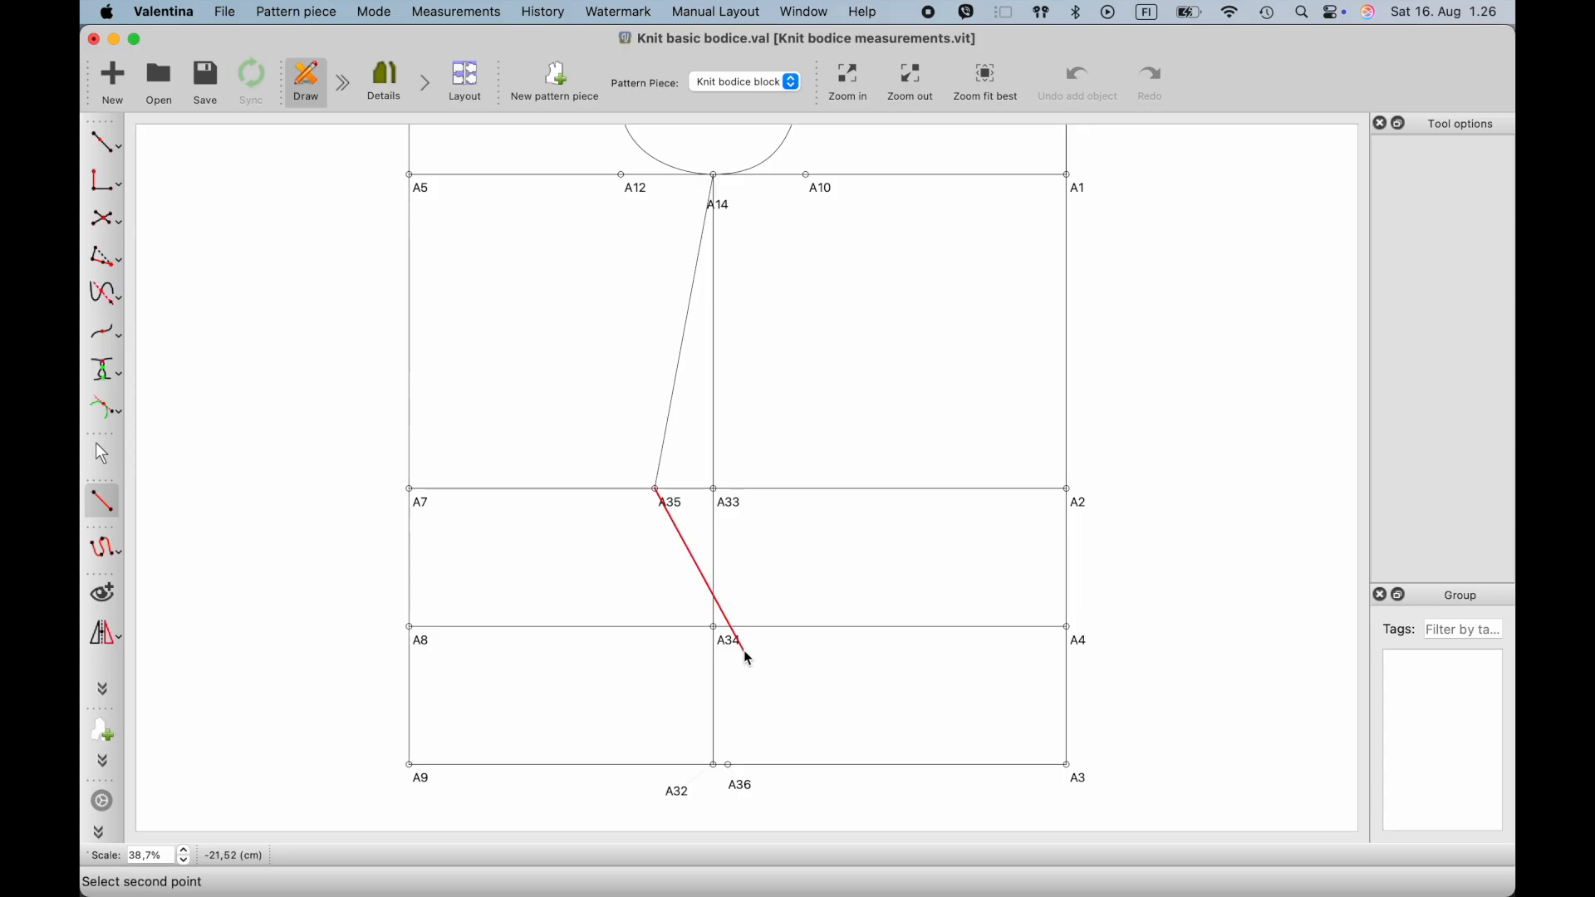
left_click(731, 766)
key("Escape")
left_click(677, 506)
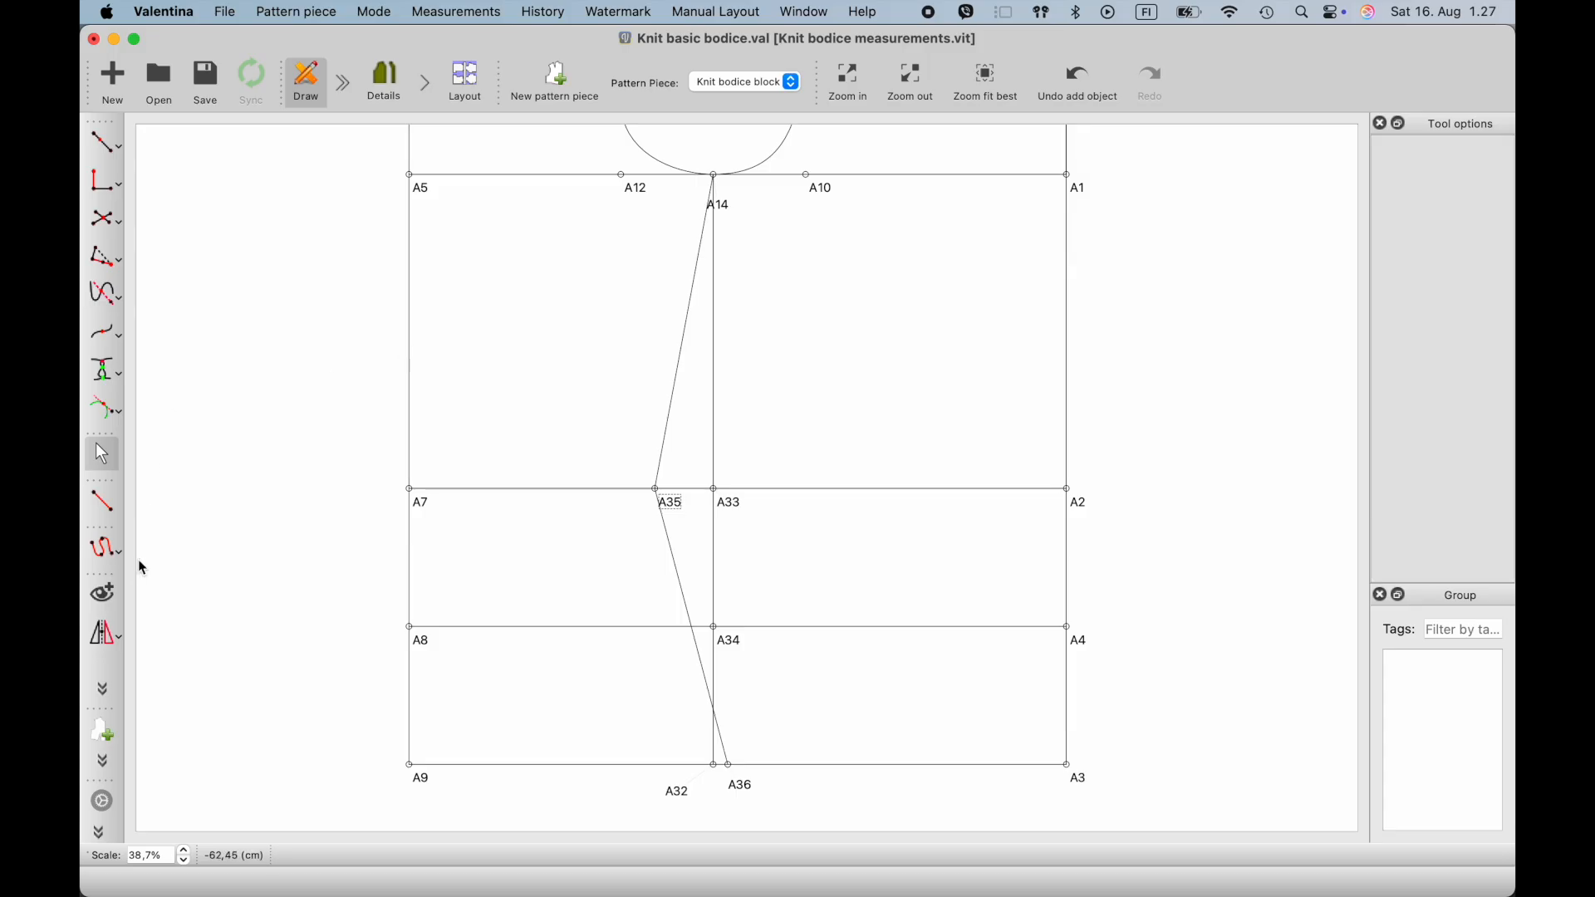
- Change the type of the straight line between A14 and A35 to dashed
right_click(677, 396)
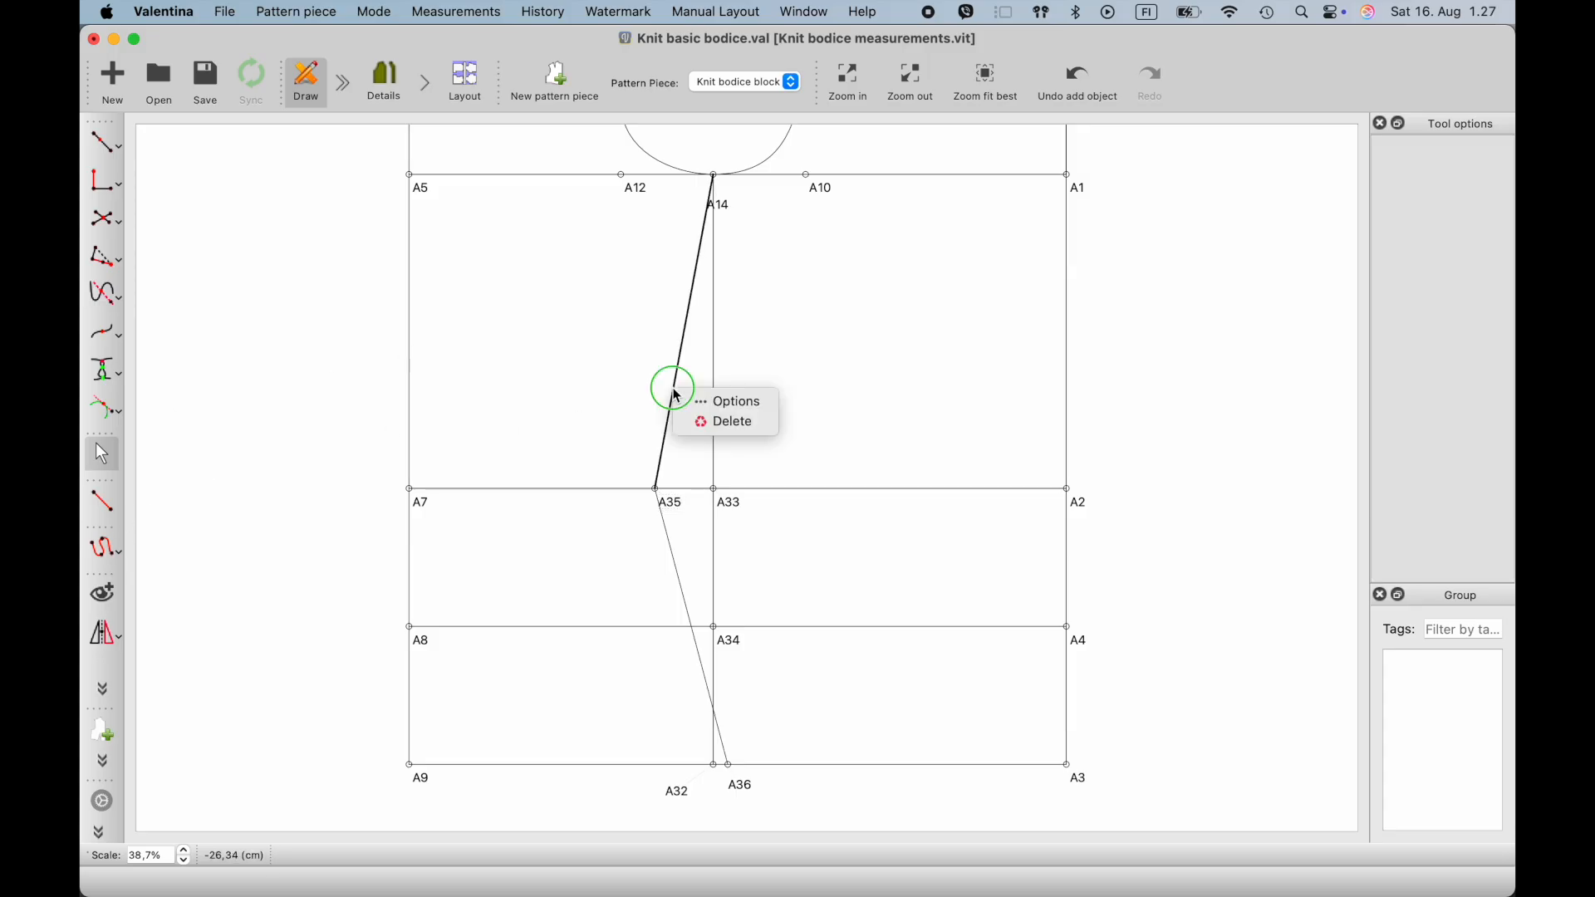
left_click(730, 402)
left_click(846, 468)
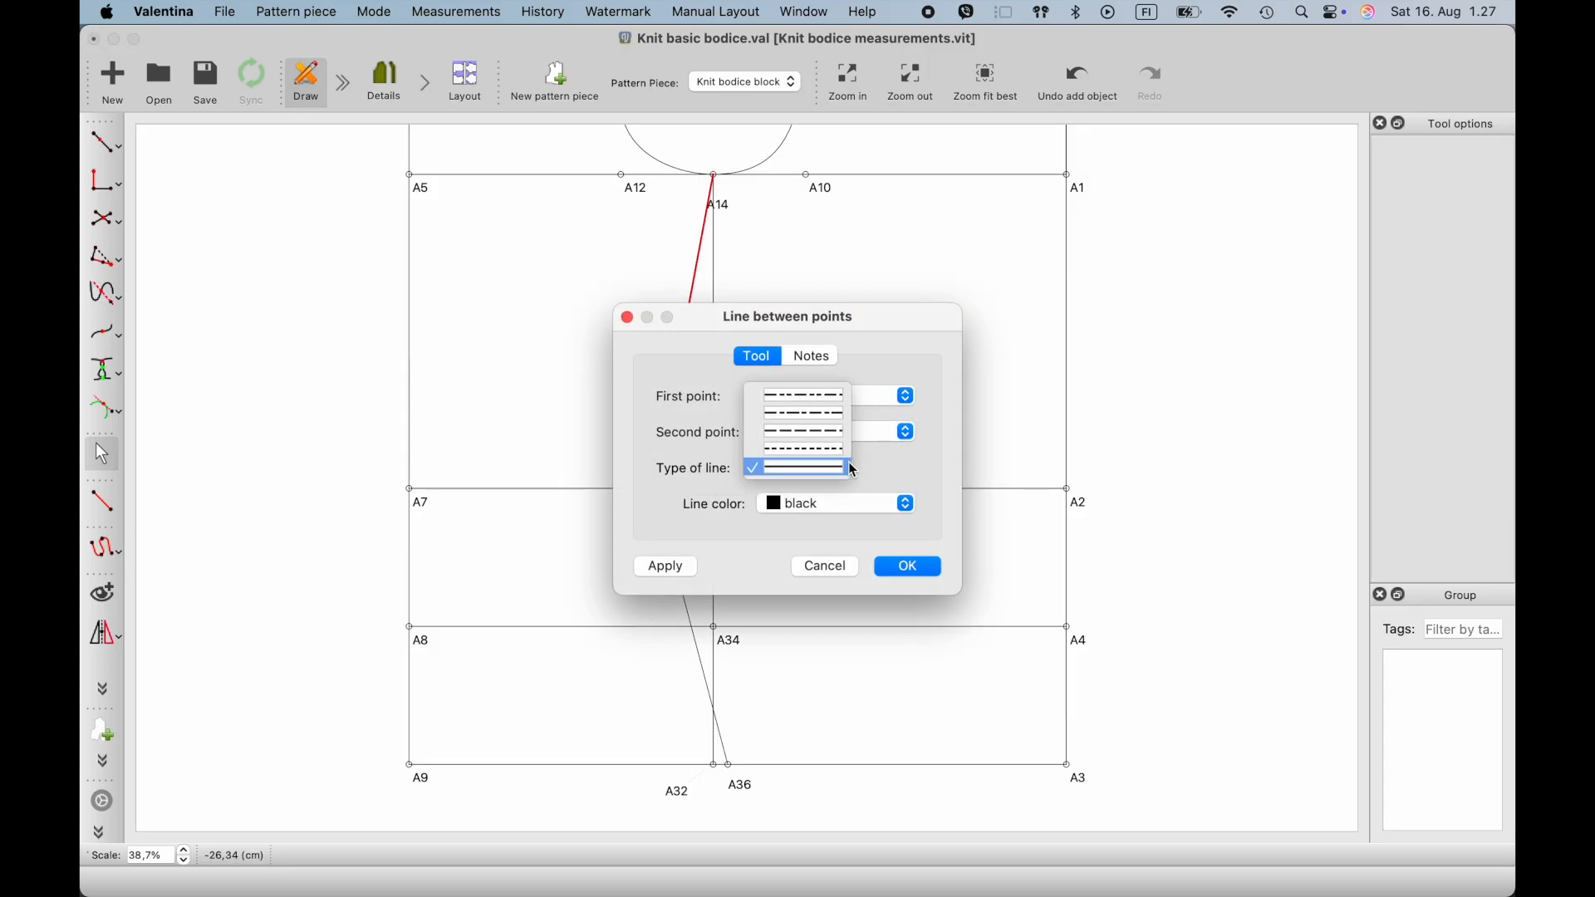
left_click(815, 431)
left_click(909, 569)
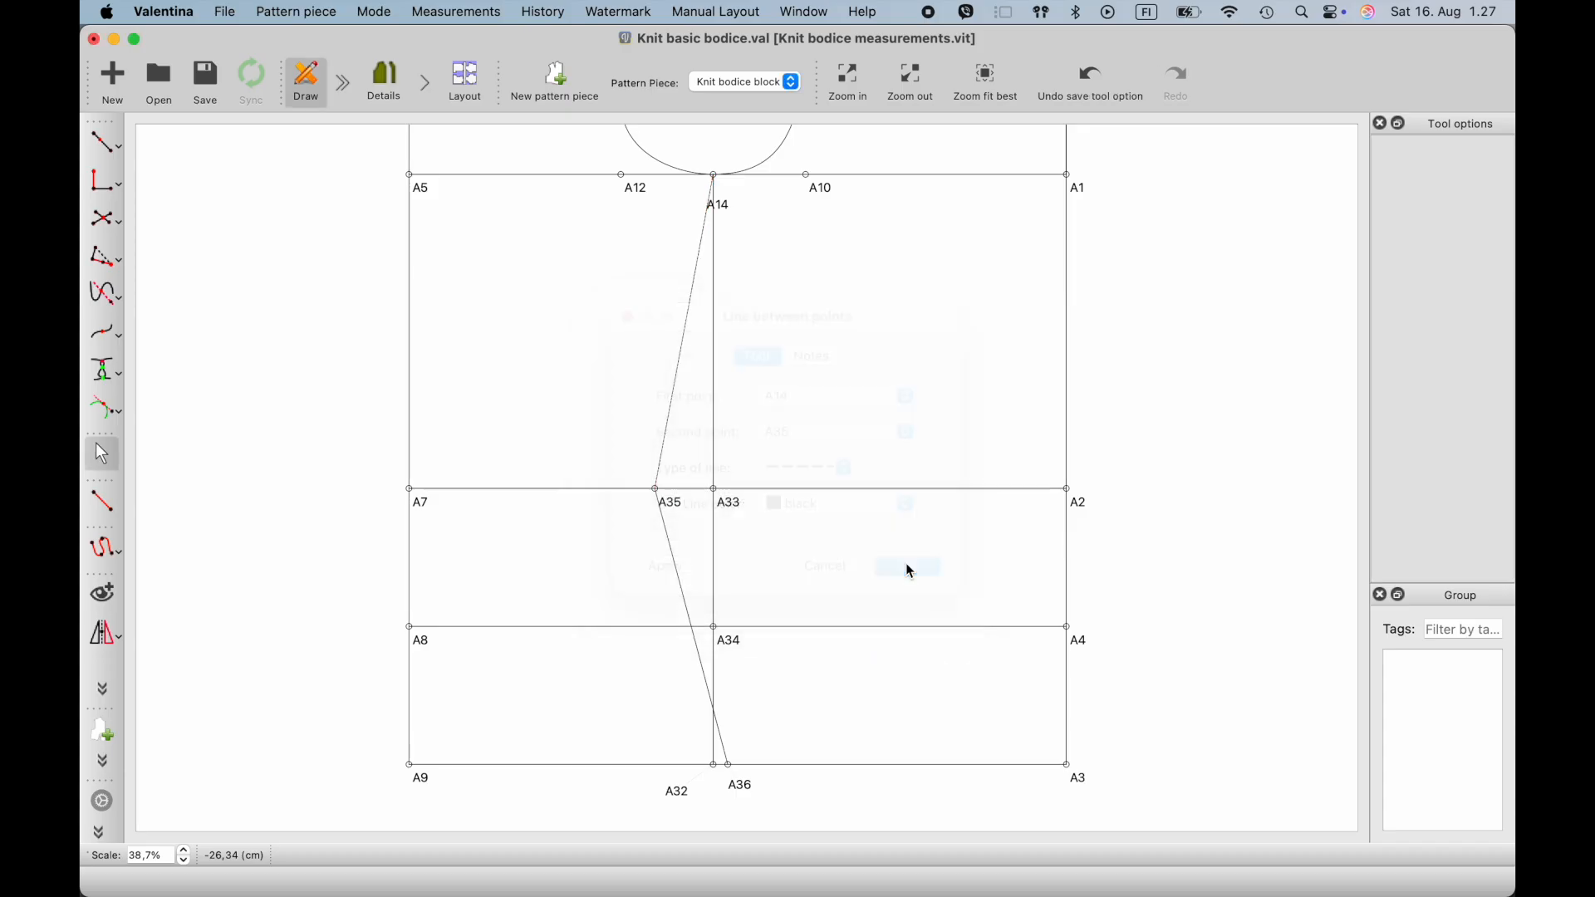
- Change the type of the straight line between A35 and A36 to a dashed style, keeping its colour black
right_click(688, 573)
left_click(711, 590)
left_click(907, 505)
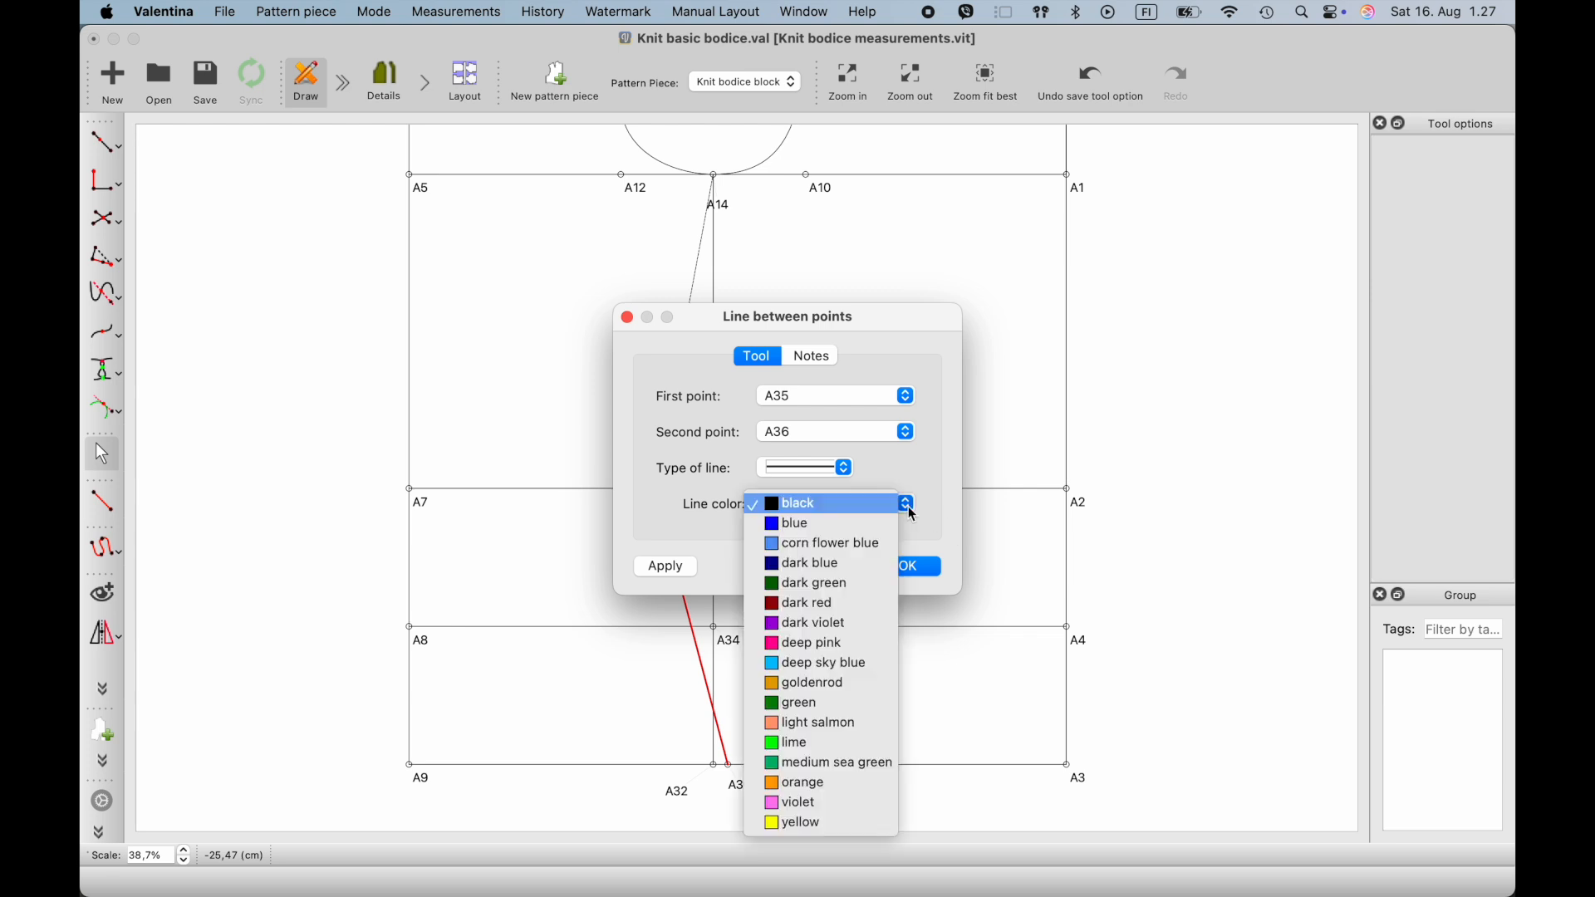
left_click(847, 468)
left_click(820, 442)
left_click(908, 566)
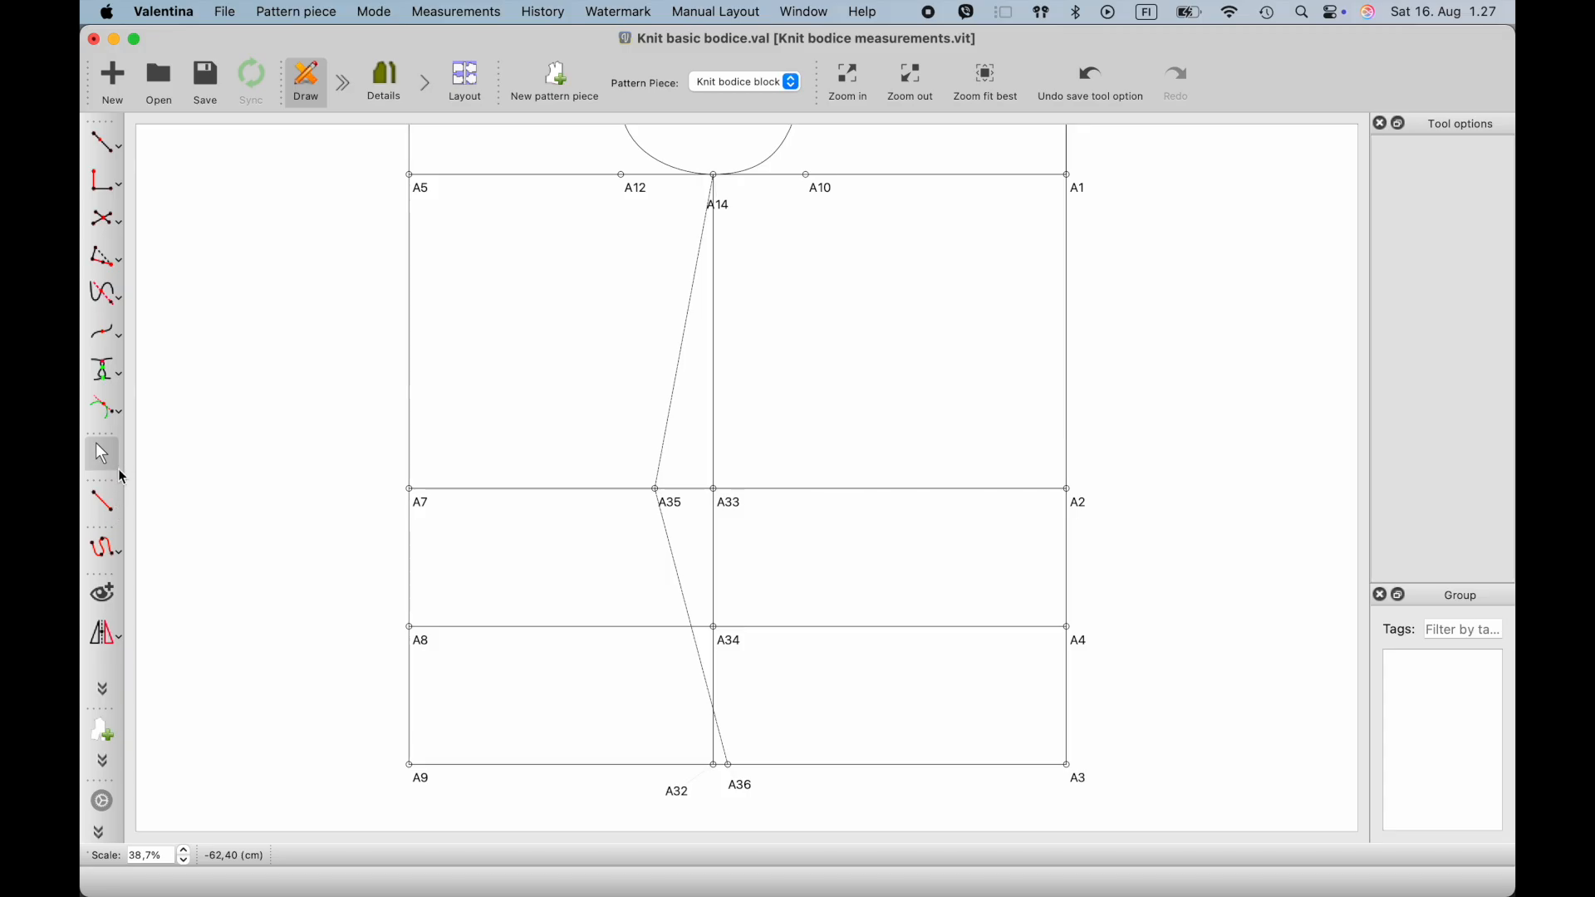
- Create a simple curve from underarm point A14 to waist point A35
left_click(119, 559)
left_click(166, 541)
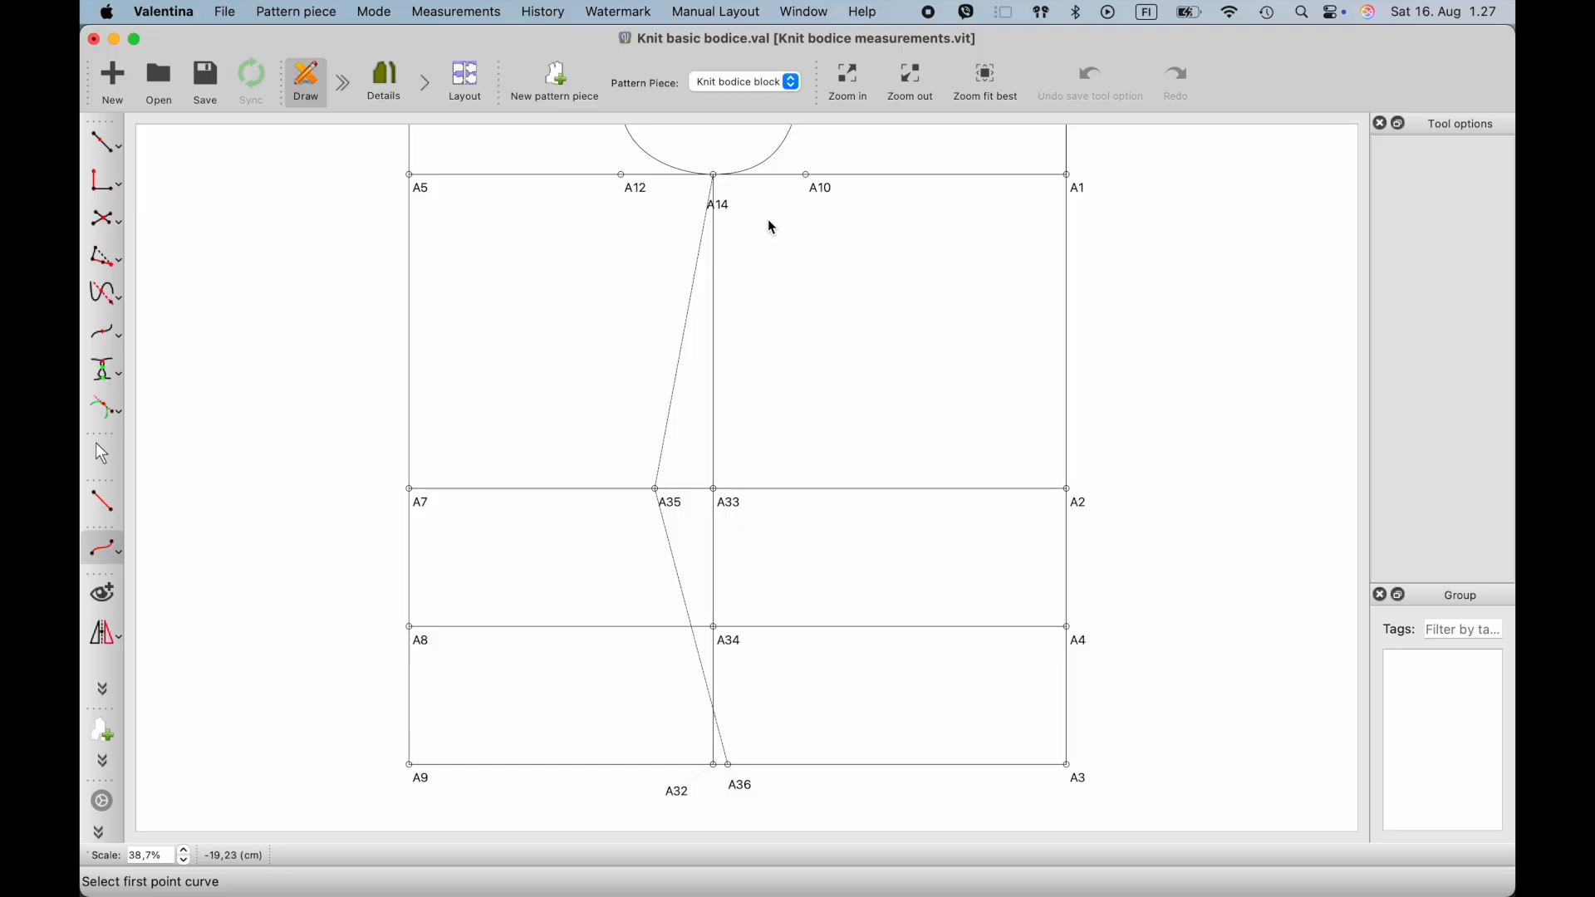
scroll(768, 218, "up", 2)
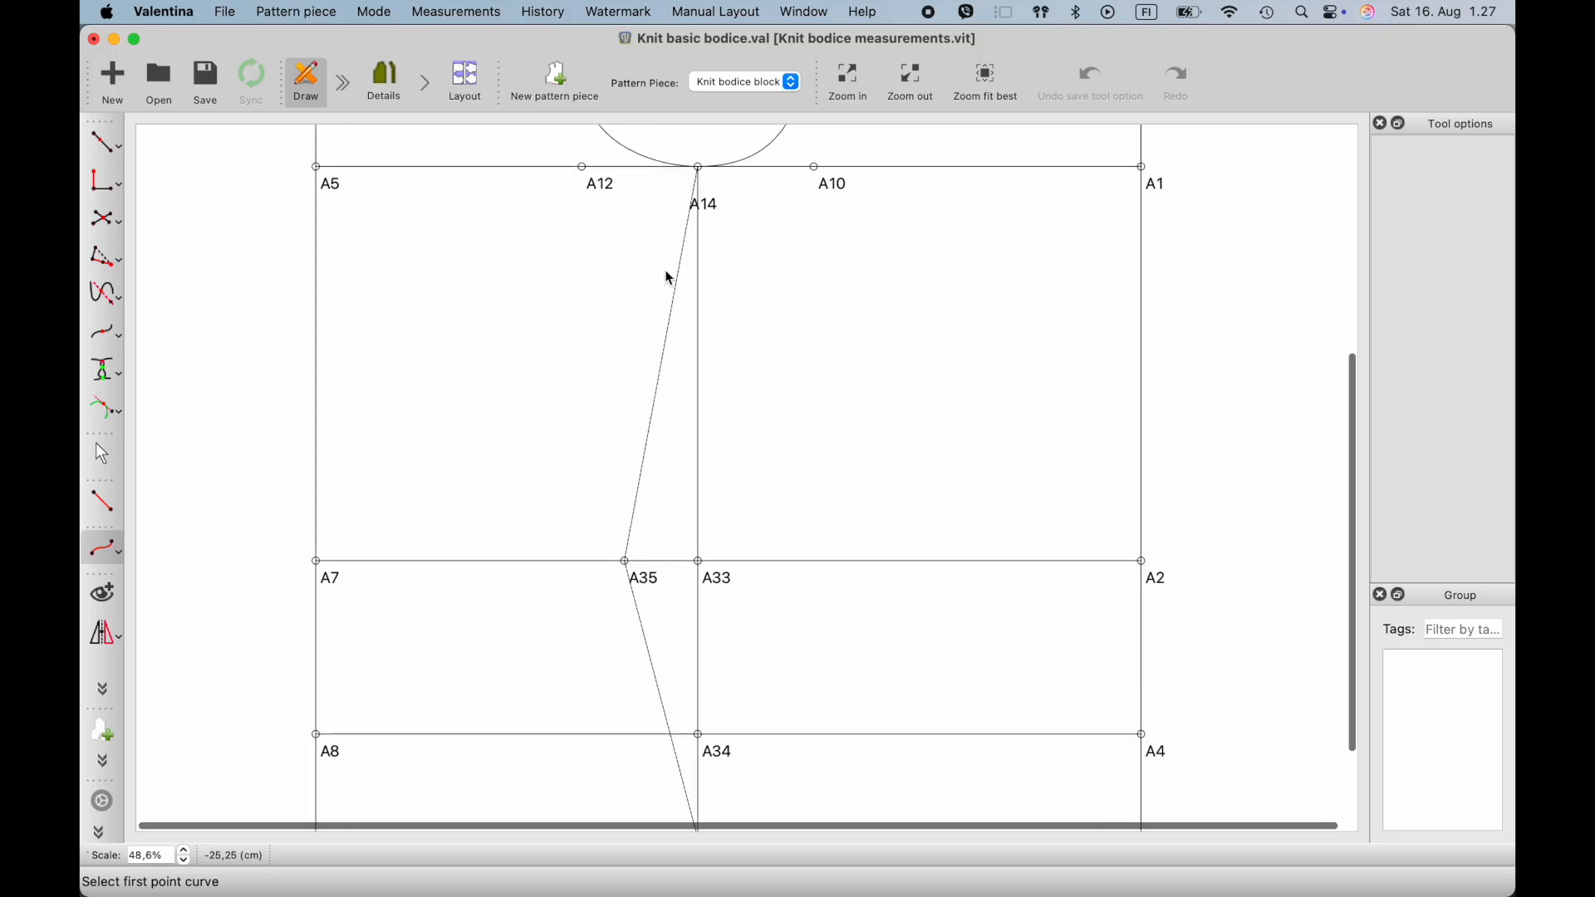
left_click(698, 167)
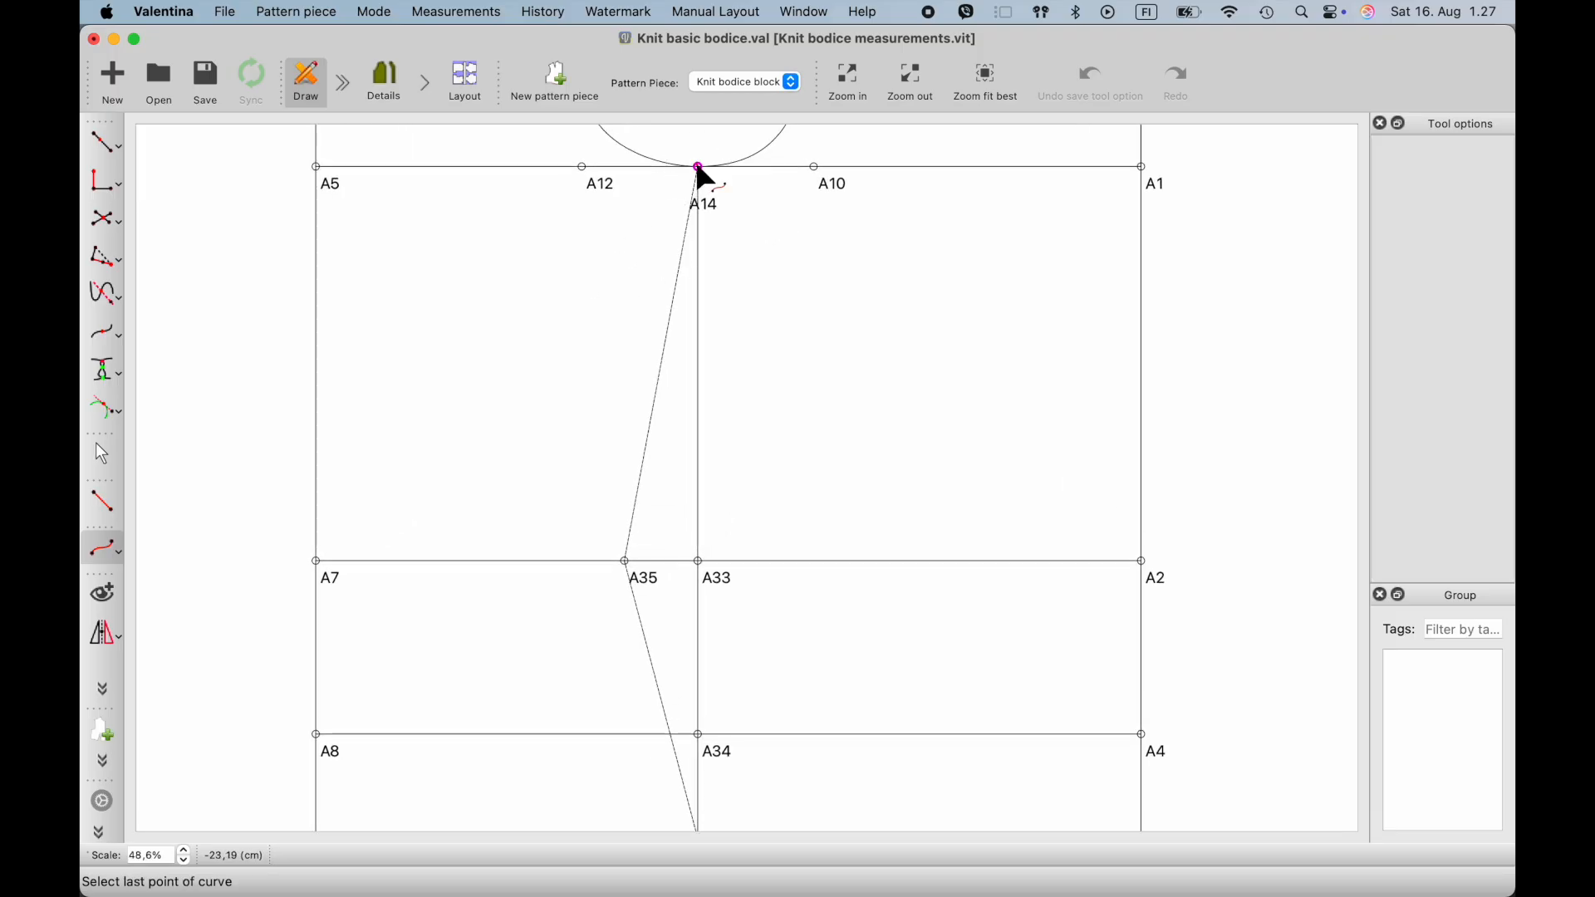
left_click(625, 562)
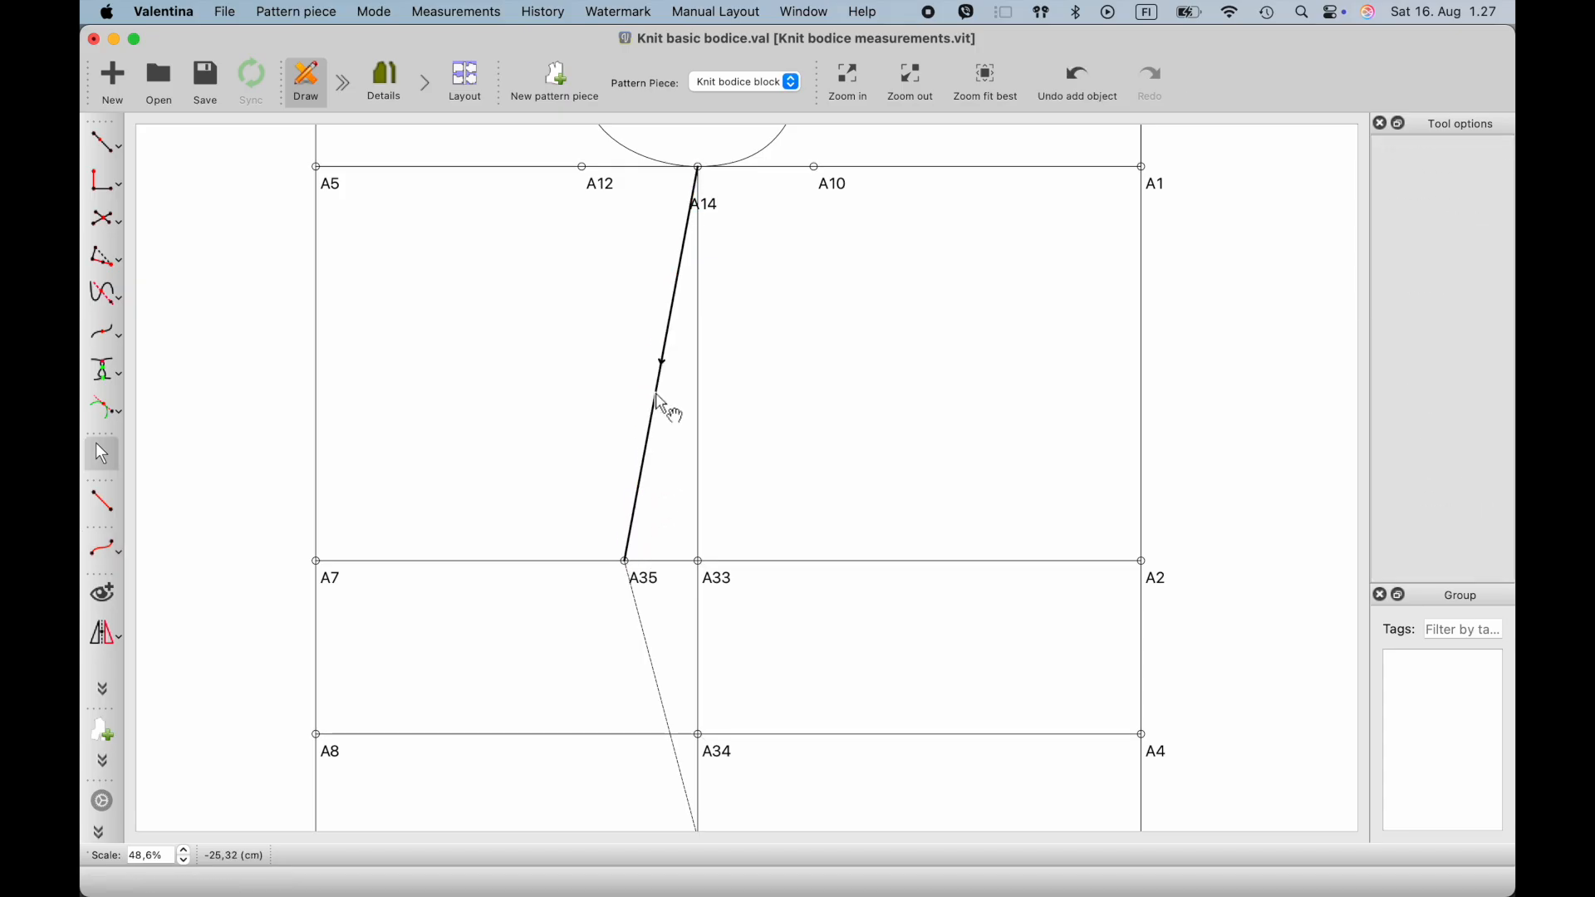
- Bend the A14–A35 curve outward, with its first control handle about 4.9 cm at 250° and its second about 3.9 cm at 89°
left_click_drag(662, 404, 643, 399)
left_click_drag(685, 169, 670, 256)
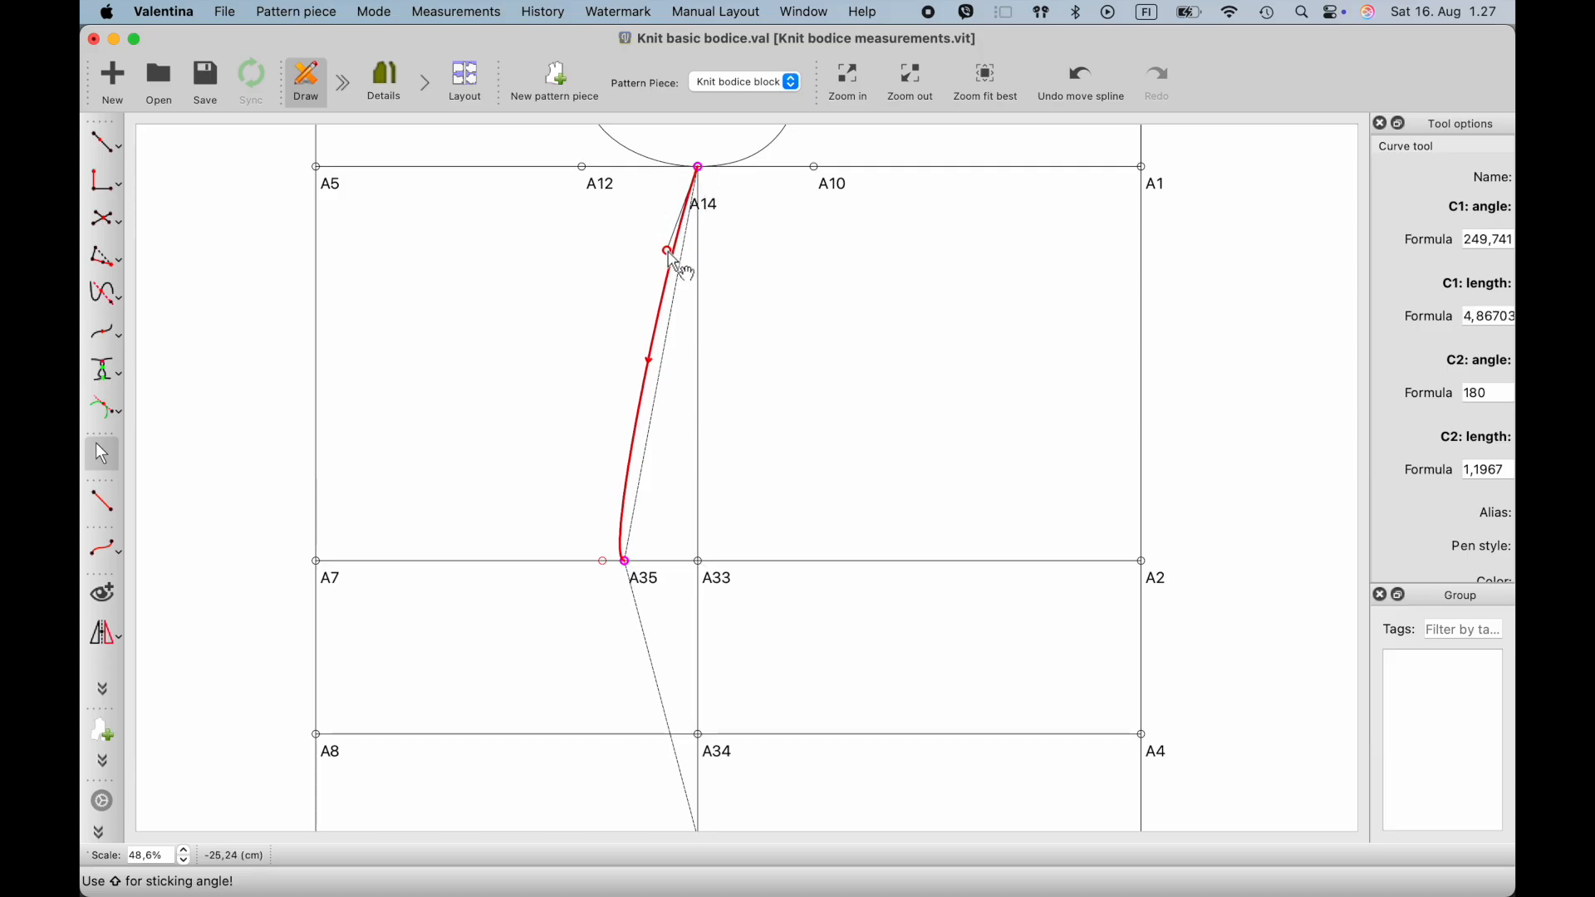
left_click_drag(604, 563, 625, 491)
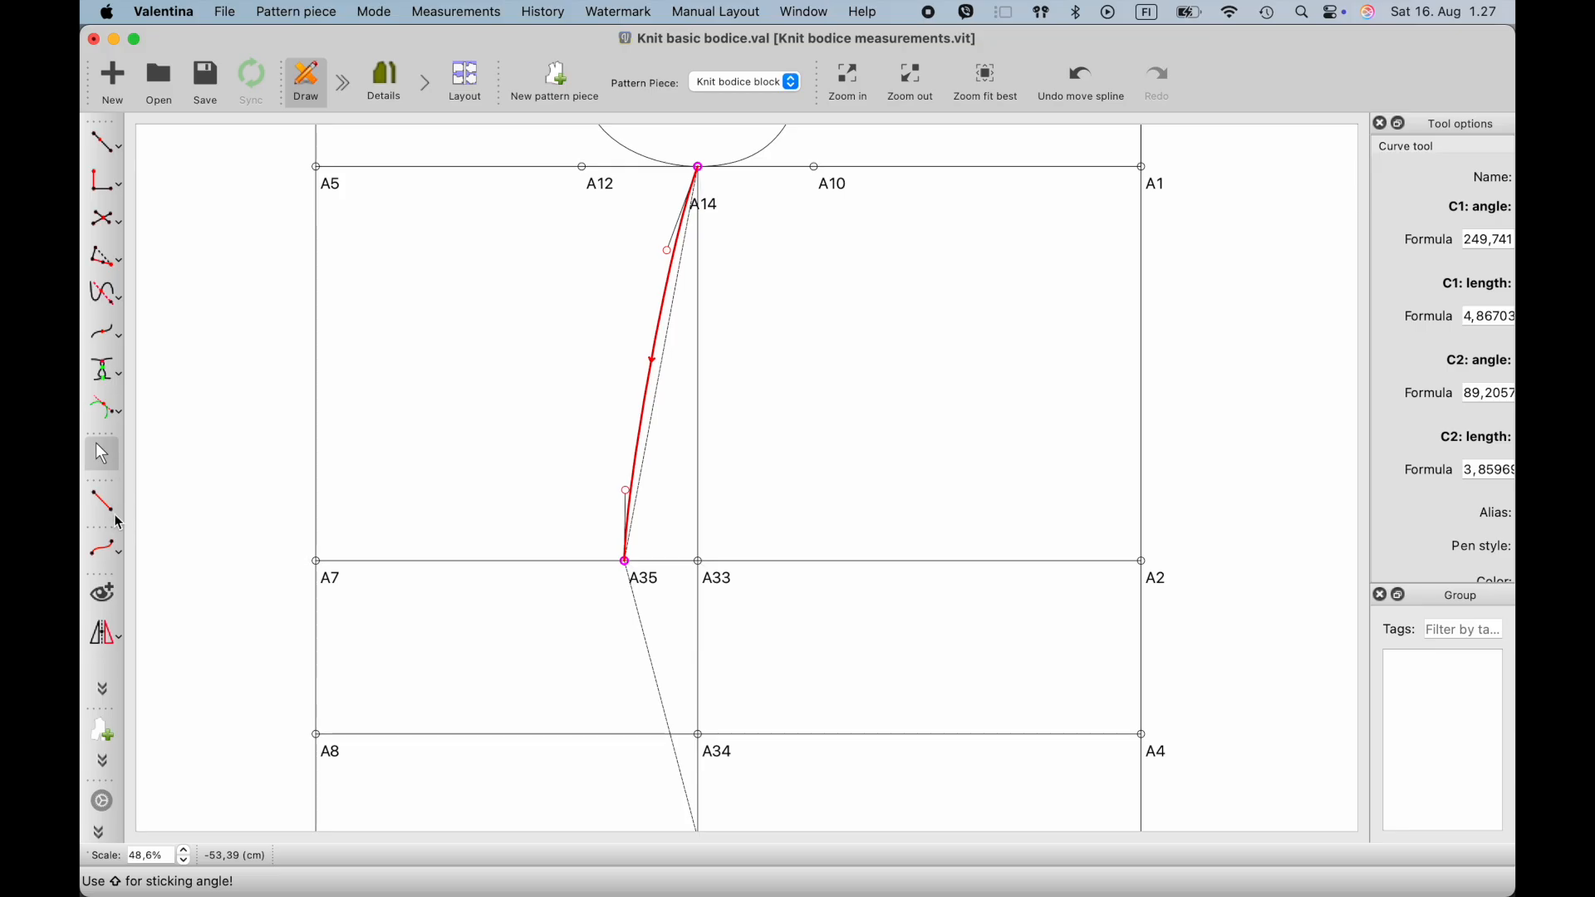
- Create a simple curve from waist point A35 to hem point A36
left_click(115, 557)
left_click(627, 562)
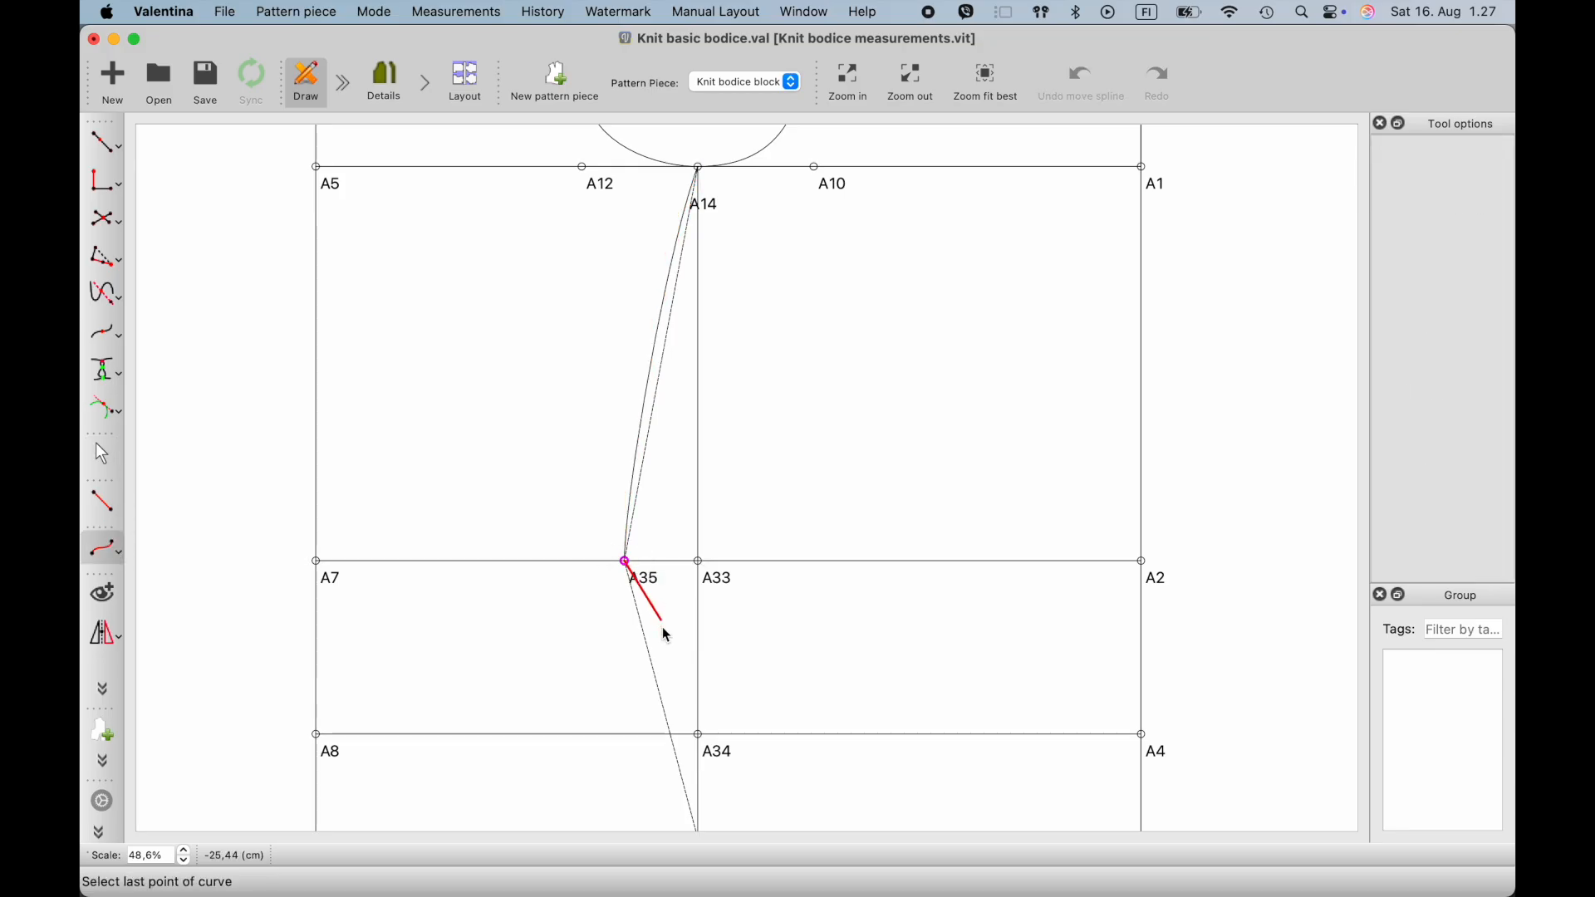
scroll(688, 645, "down", 1)
scroll(727, 705, "down", 3)
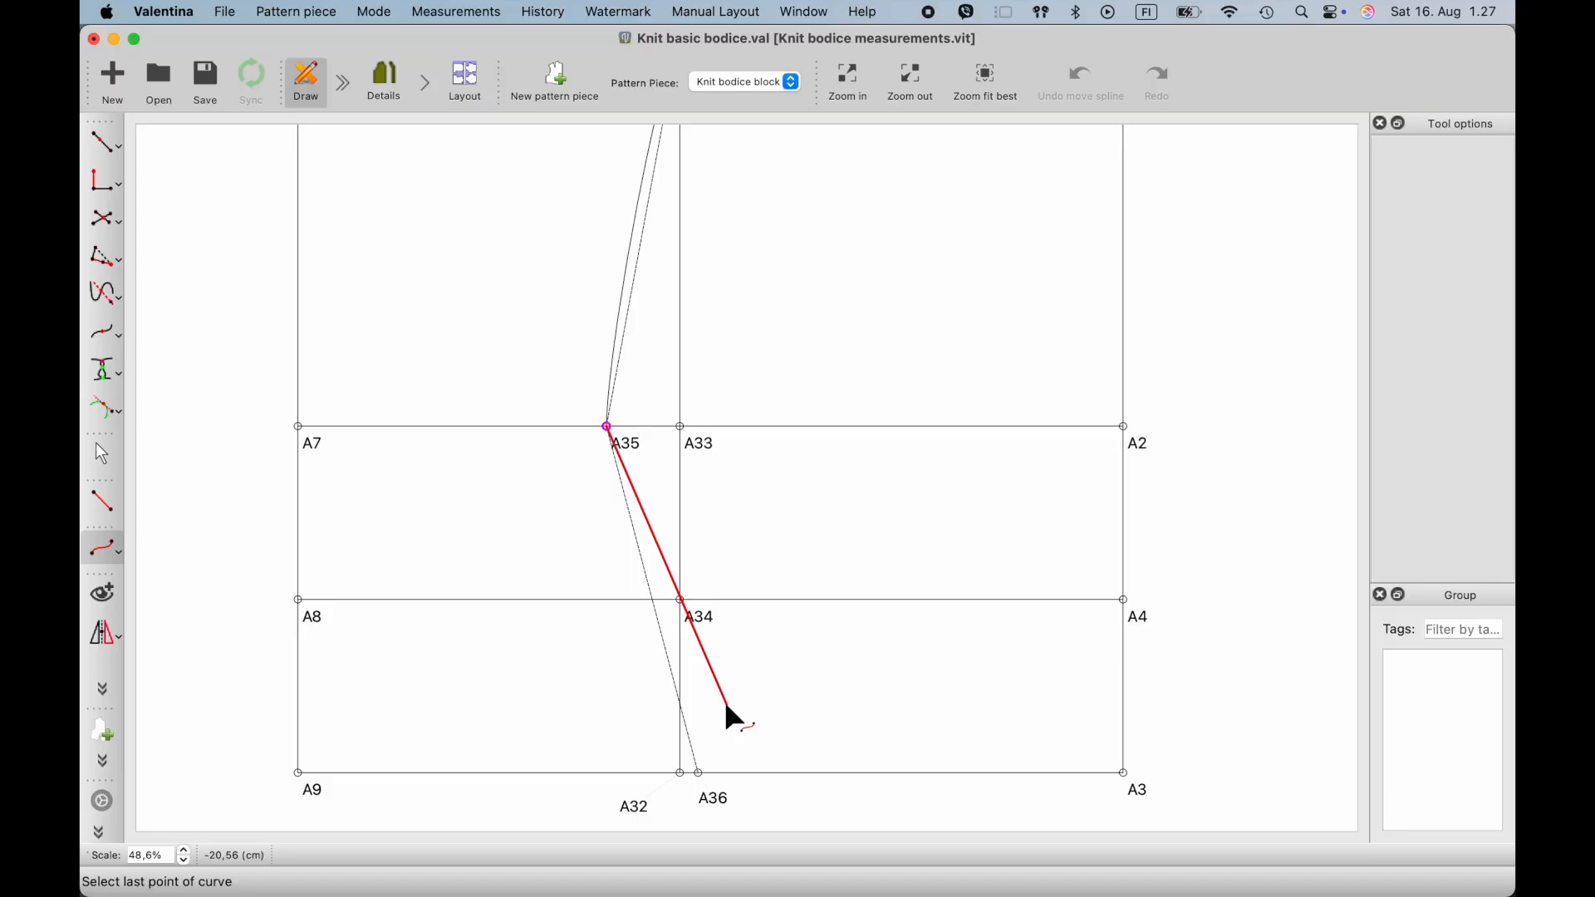
left_click(700, 774)
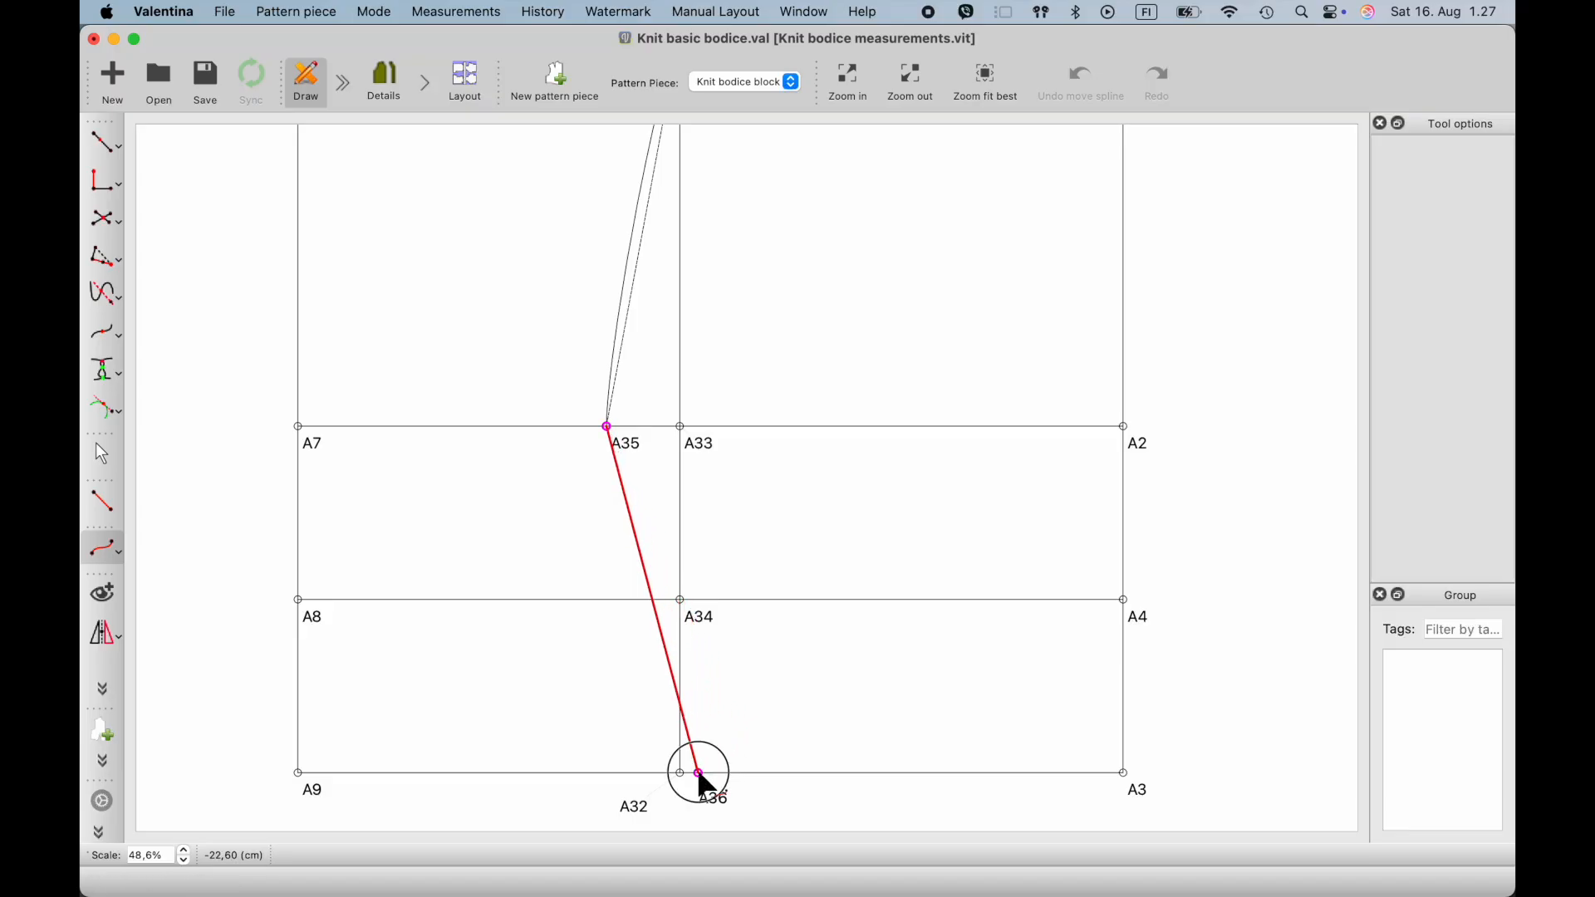
left_click(706, 735)
- Shape the A35–A36 curve as a soft hip line, with control handles about 1.4 cm at 295° and 5.3 cm at 98°
left_click_drag(669, 658, 672, 653)
left_click_drag(616, 428, 620, 451)
left_click_drag(715, 769, 692, 680)
scroll(684, 492, "down", 3, "ctrl")
scroll(686, 492, "up", 2)
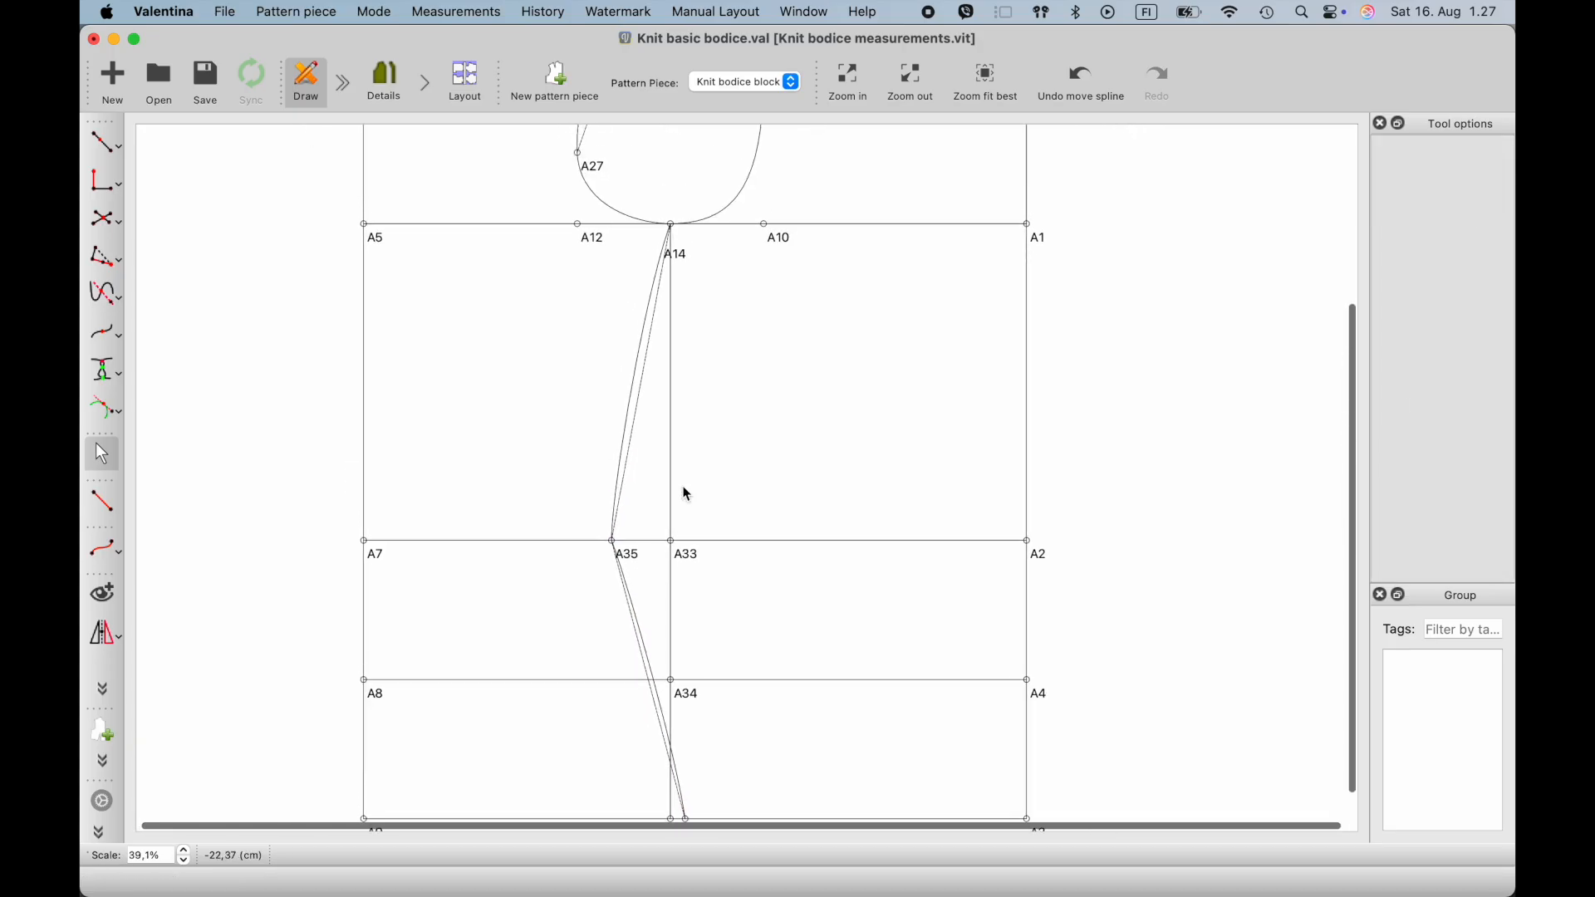
- Flip both side curves and point A35 by a vertical axis through origin point A14, using suffix a1
left_click(103, 638)
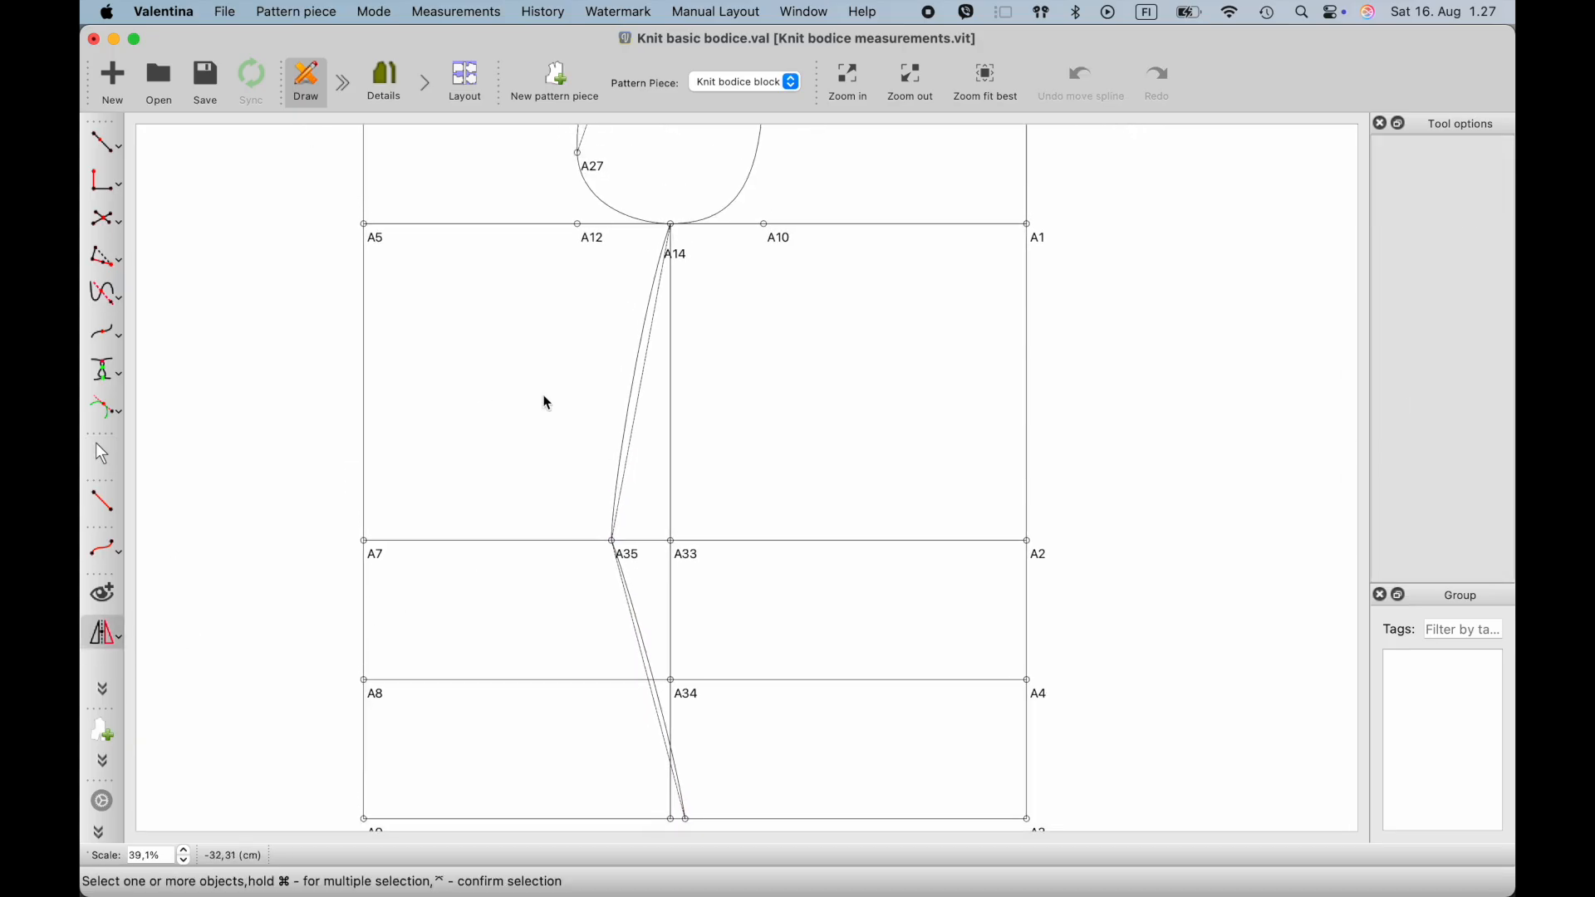
left_click(633, 446)
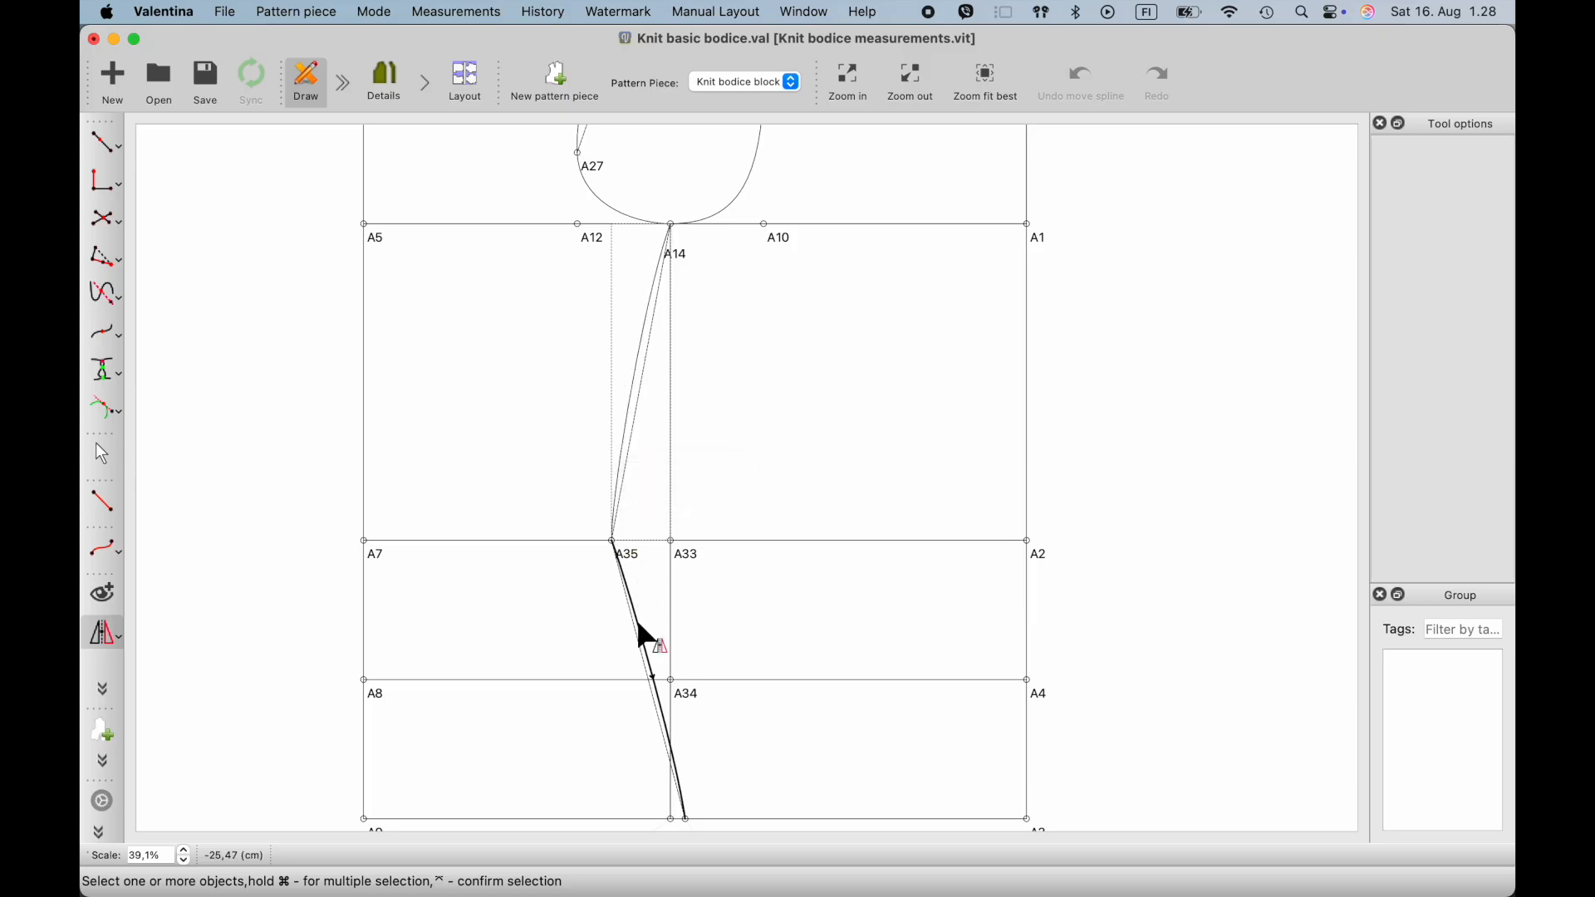
scroll(635, 562, "down", 1)
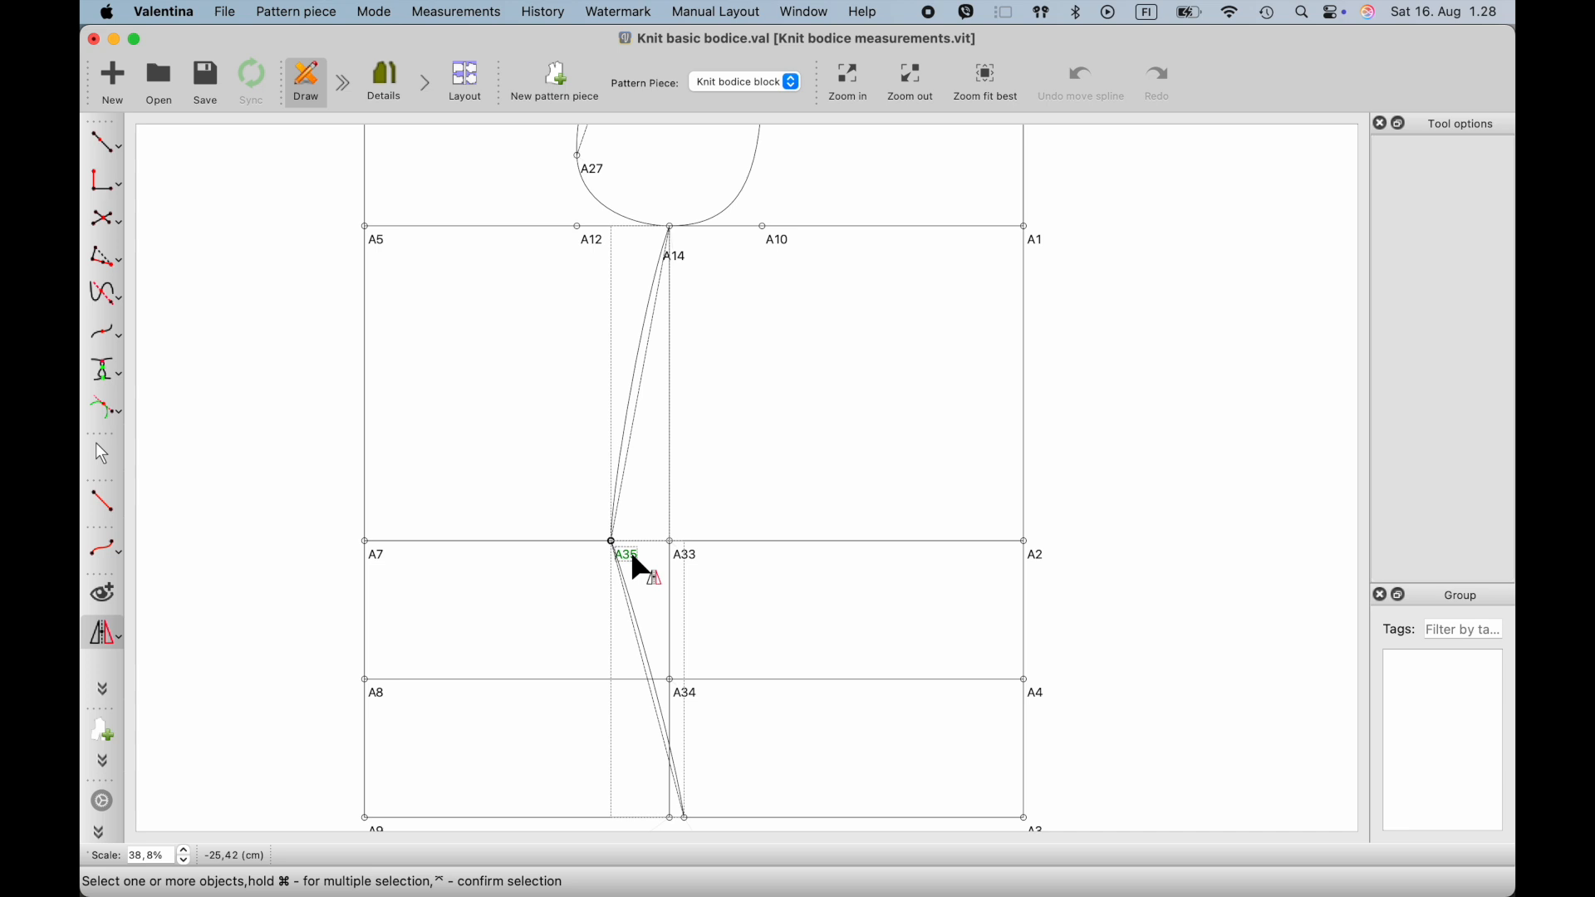
scroll(634, 561, "down", 3)
key("Return")
left_click(666, 255)
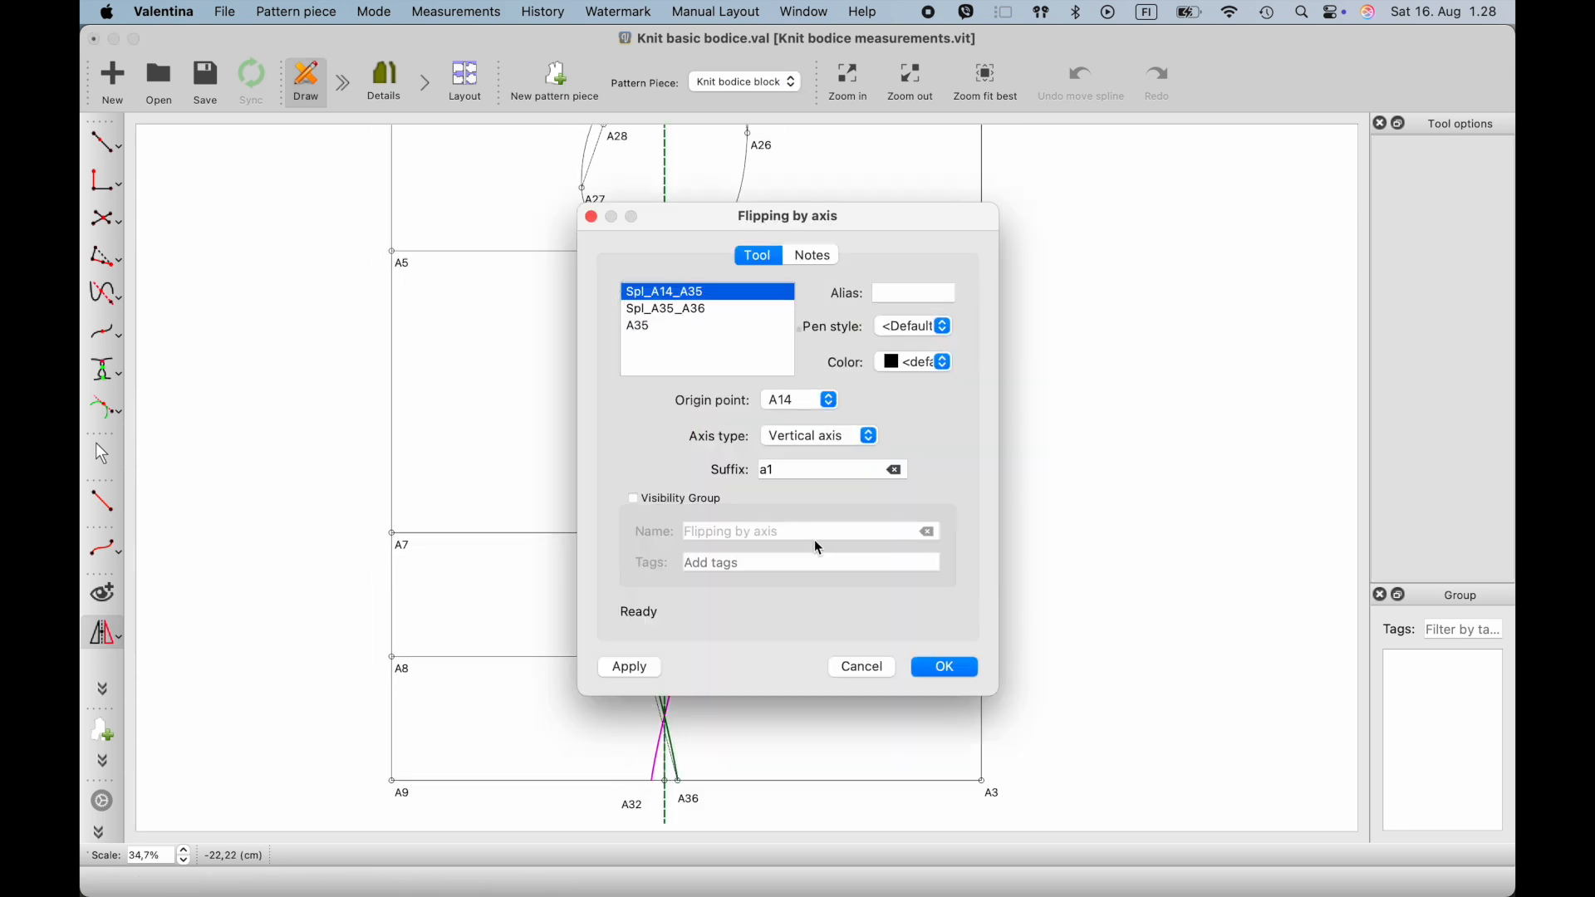
left_click(946, 670)
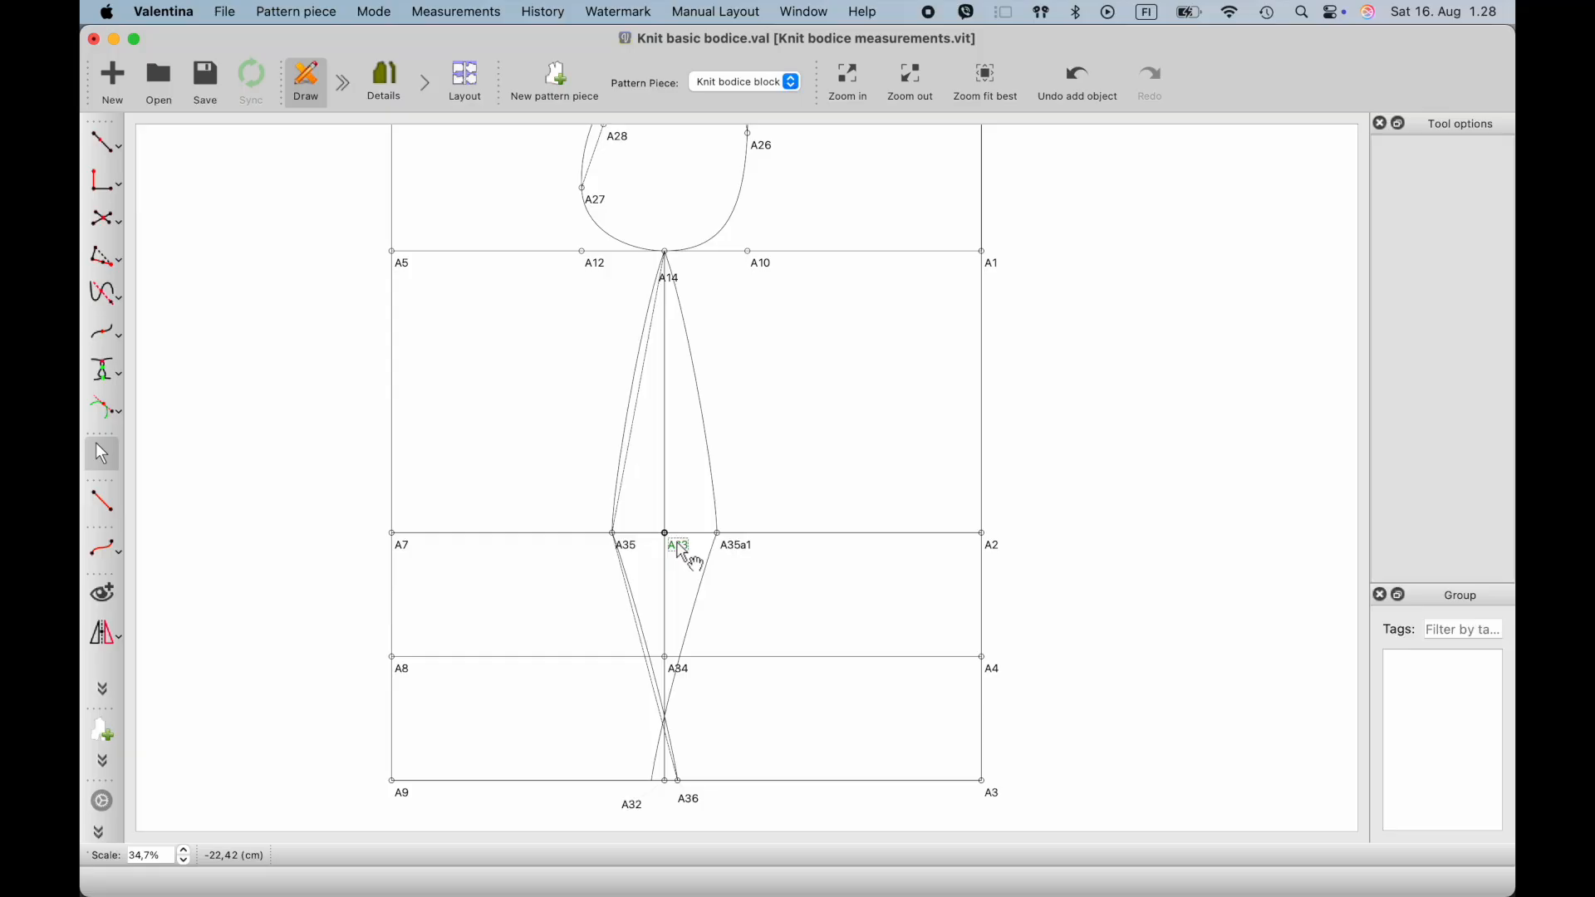
- Refine the A35–A36 curve below the waist by extending its A35 control handle to about 2.5 cm at 293°
scroll(695, 656, "up", 3)
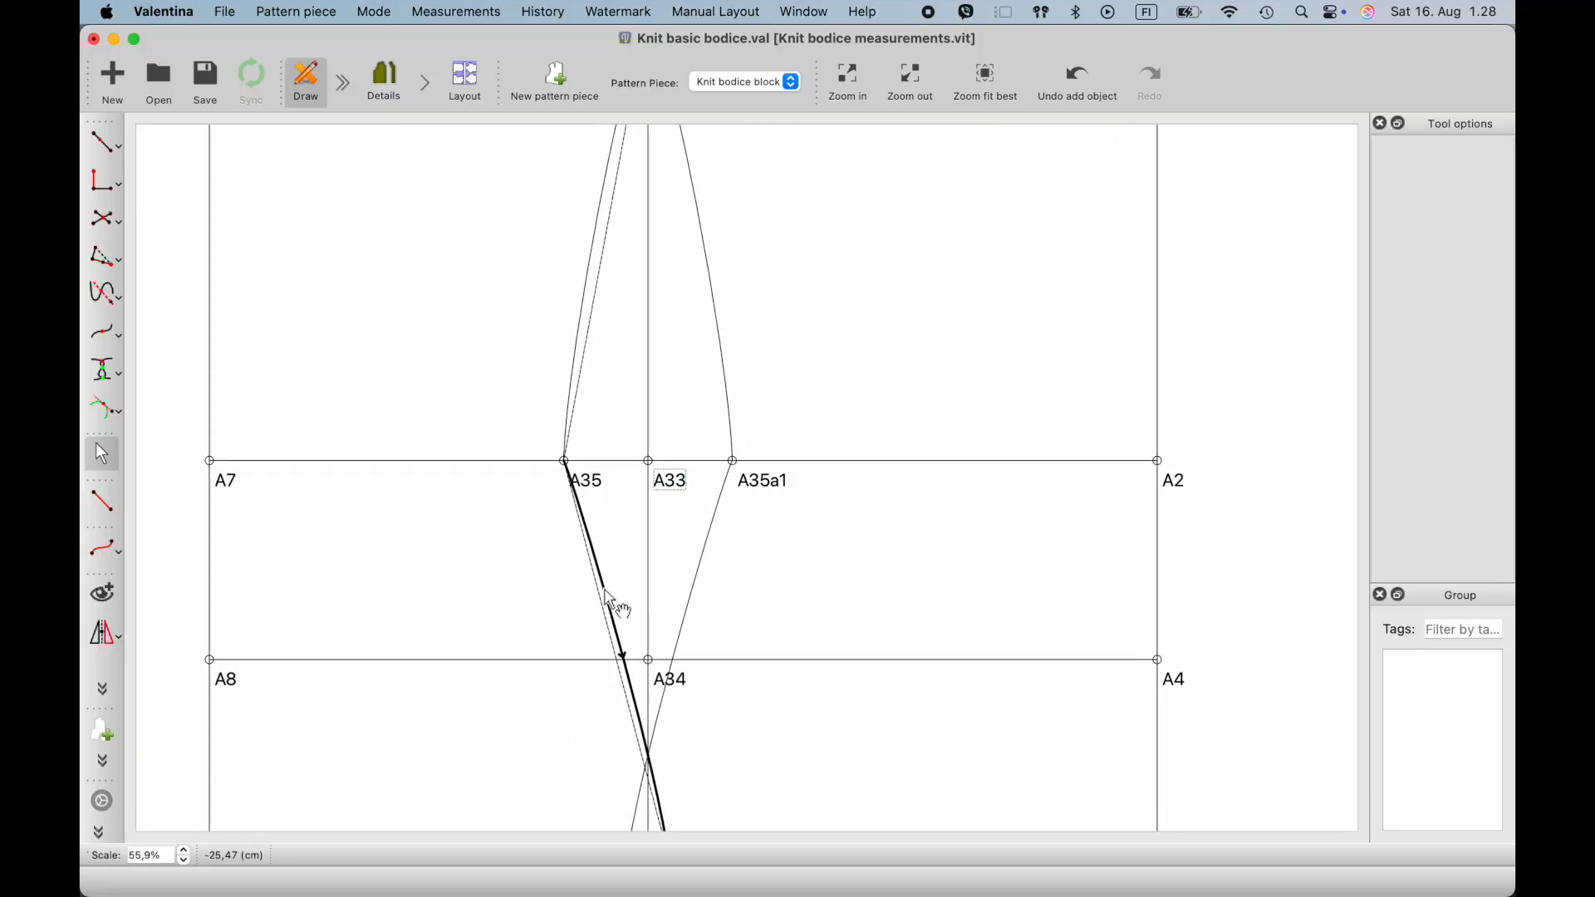
scroll(687, 622, "down", 1)
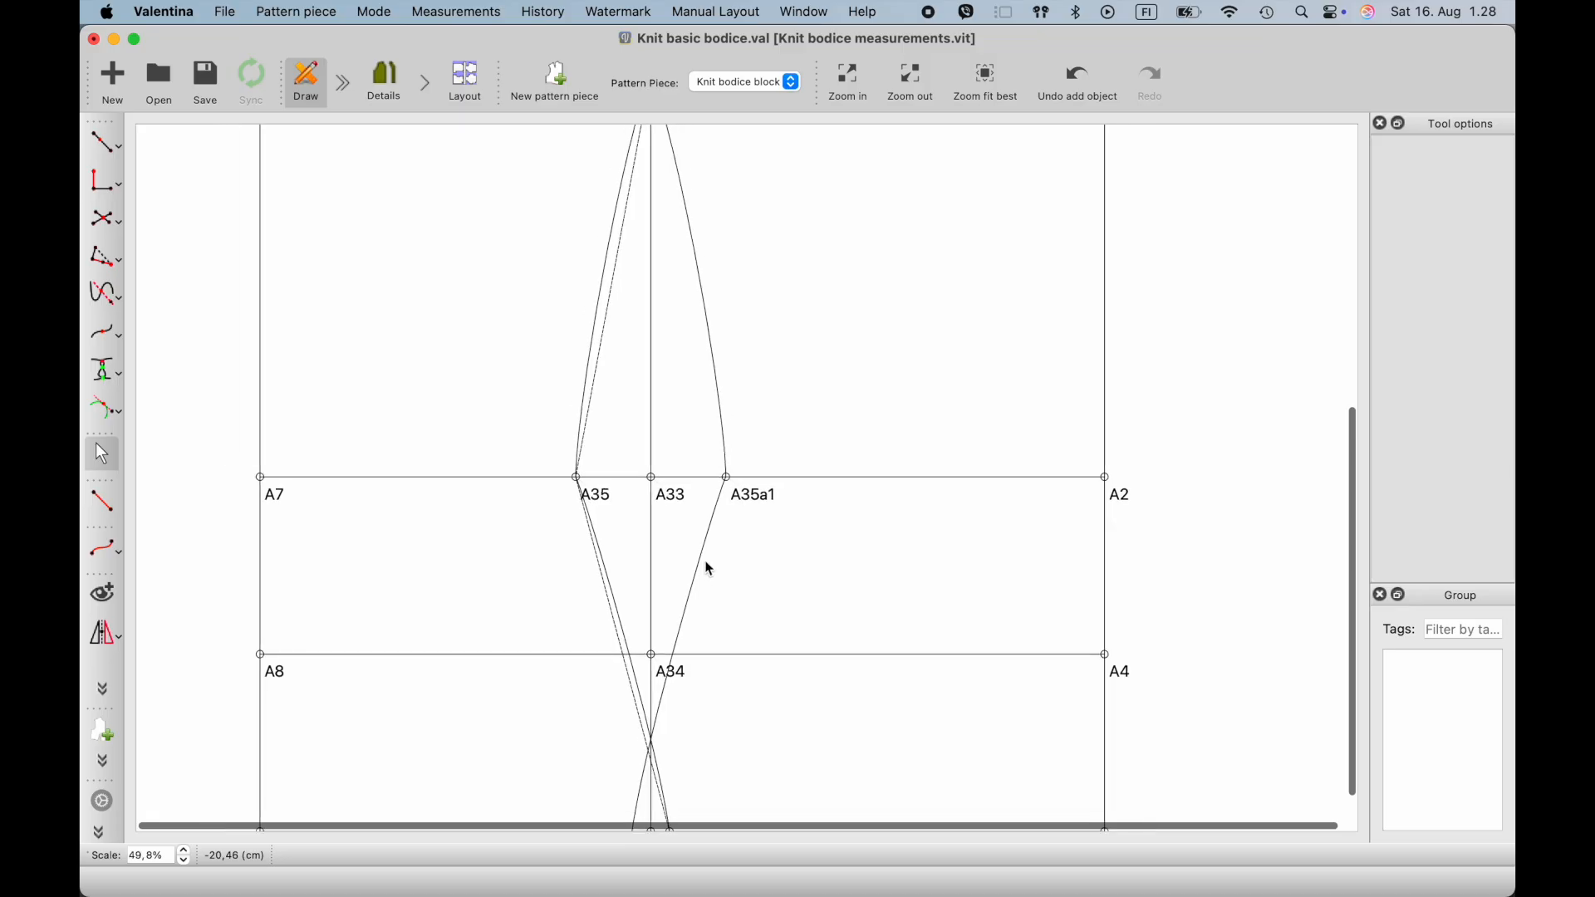
left_click(591, 533)
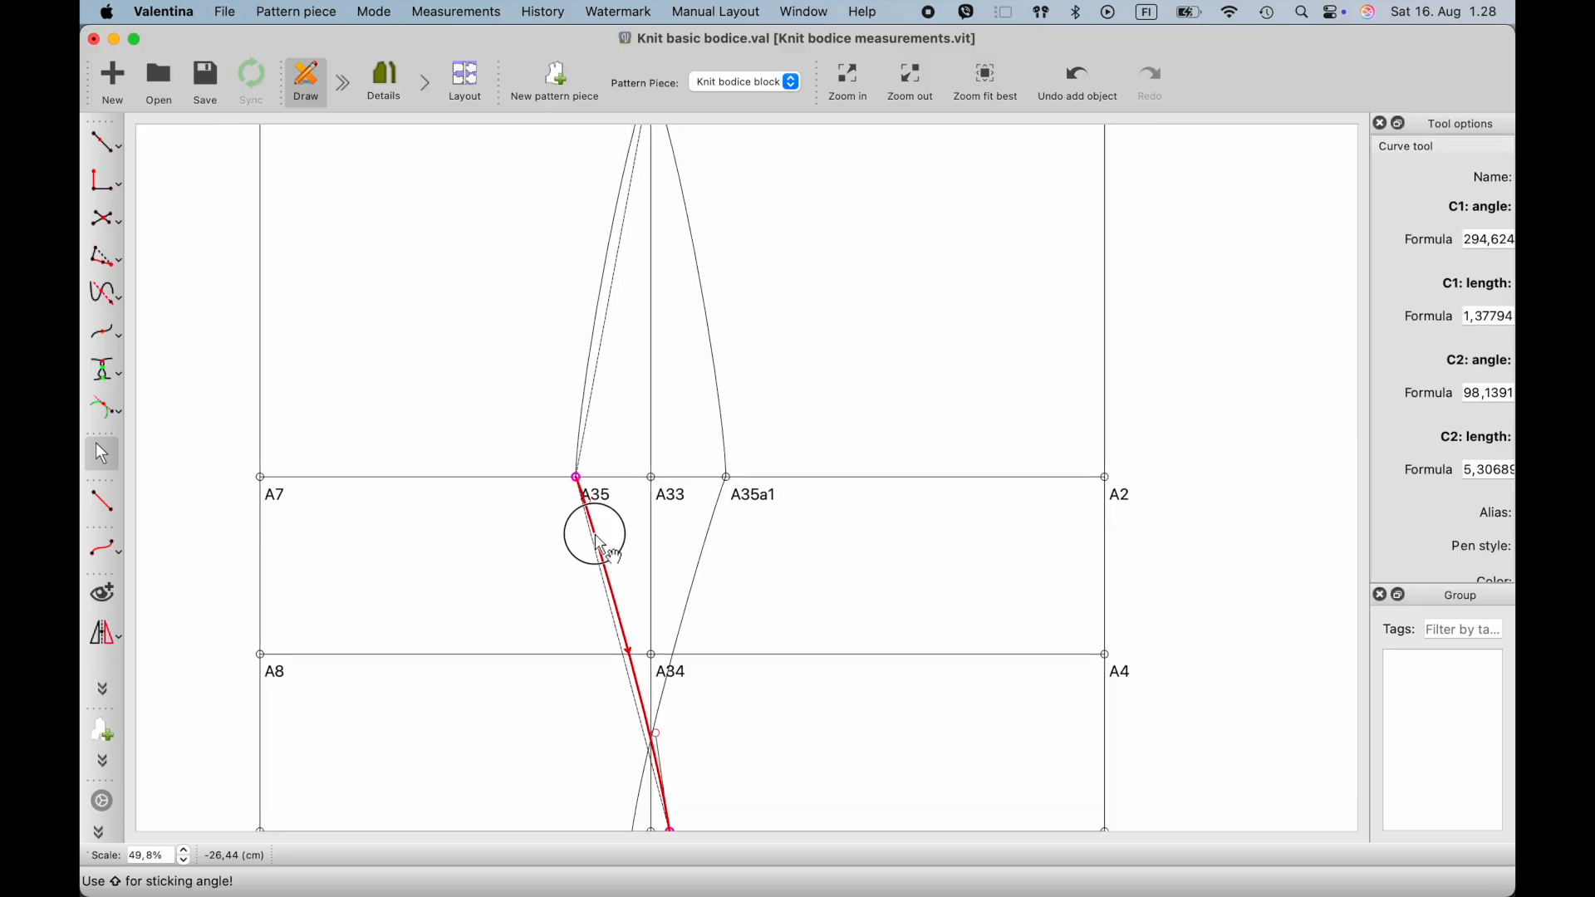
left_click(589, 510)
left_click_drag(591, 522, 595, 530)
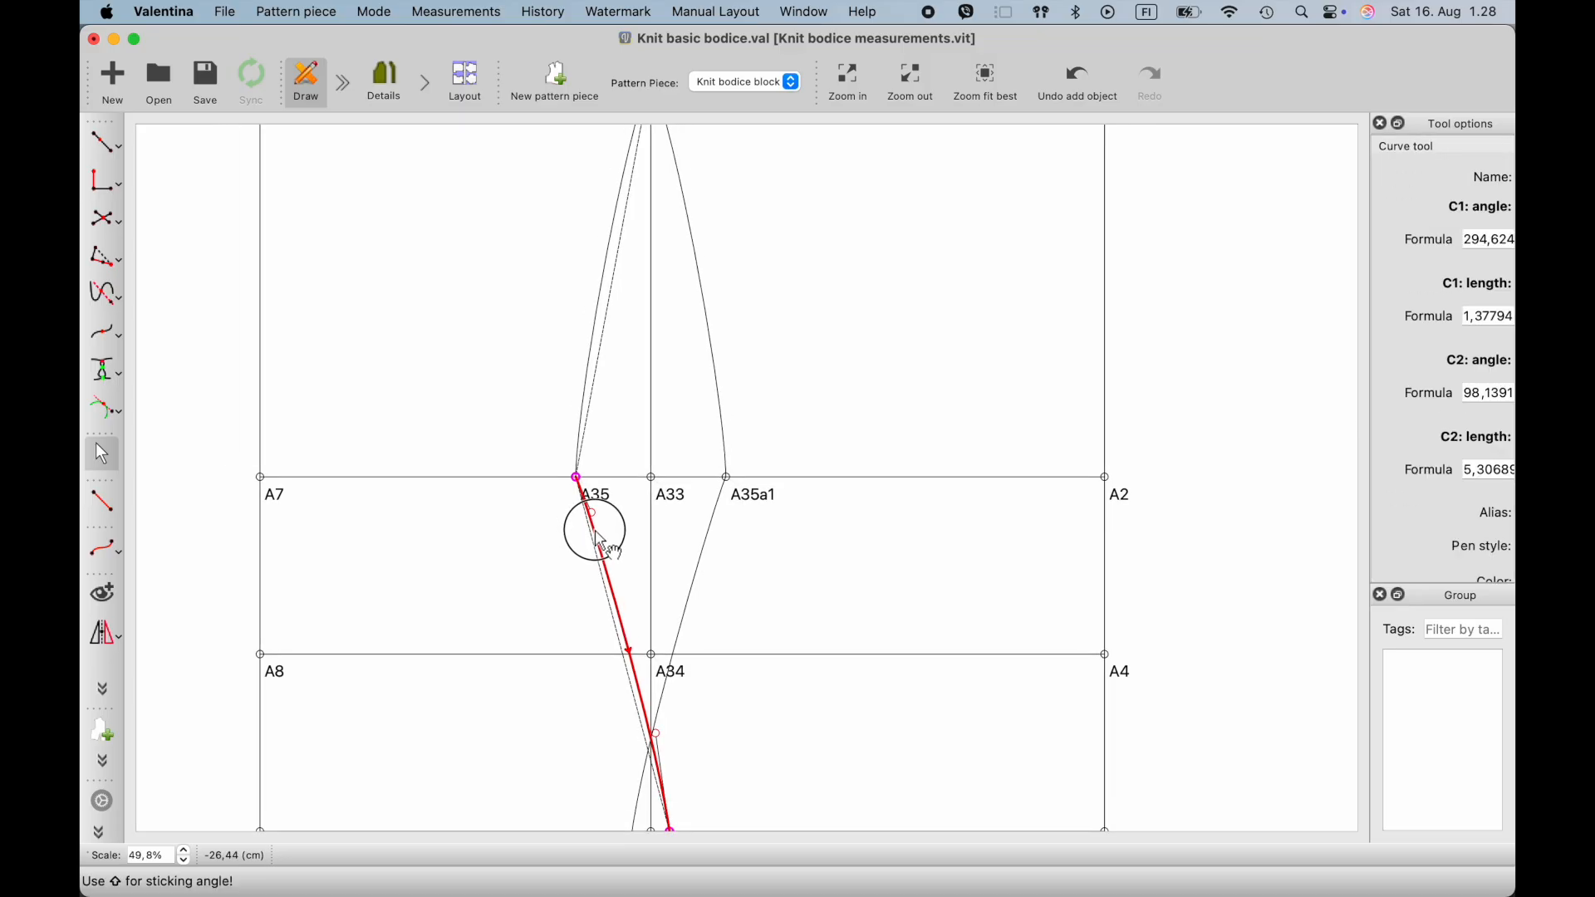
- Slightly adjust the A35 control handle of the A14–A35 curve and save the pattern
left_click(581, 450)
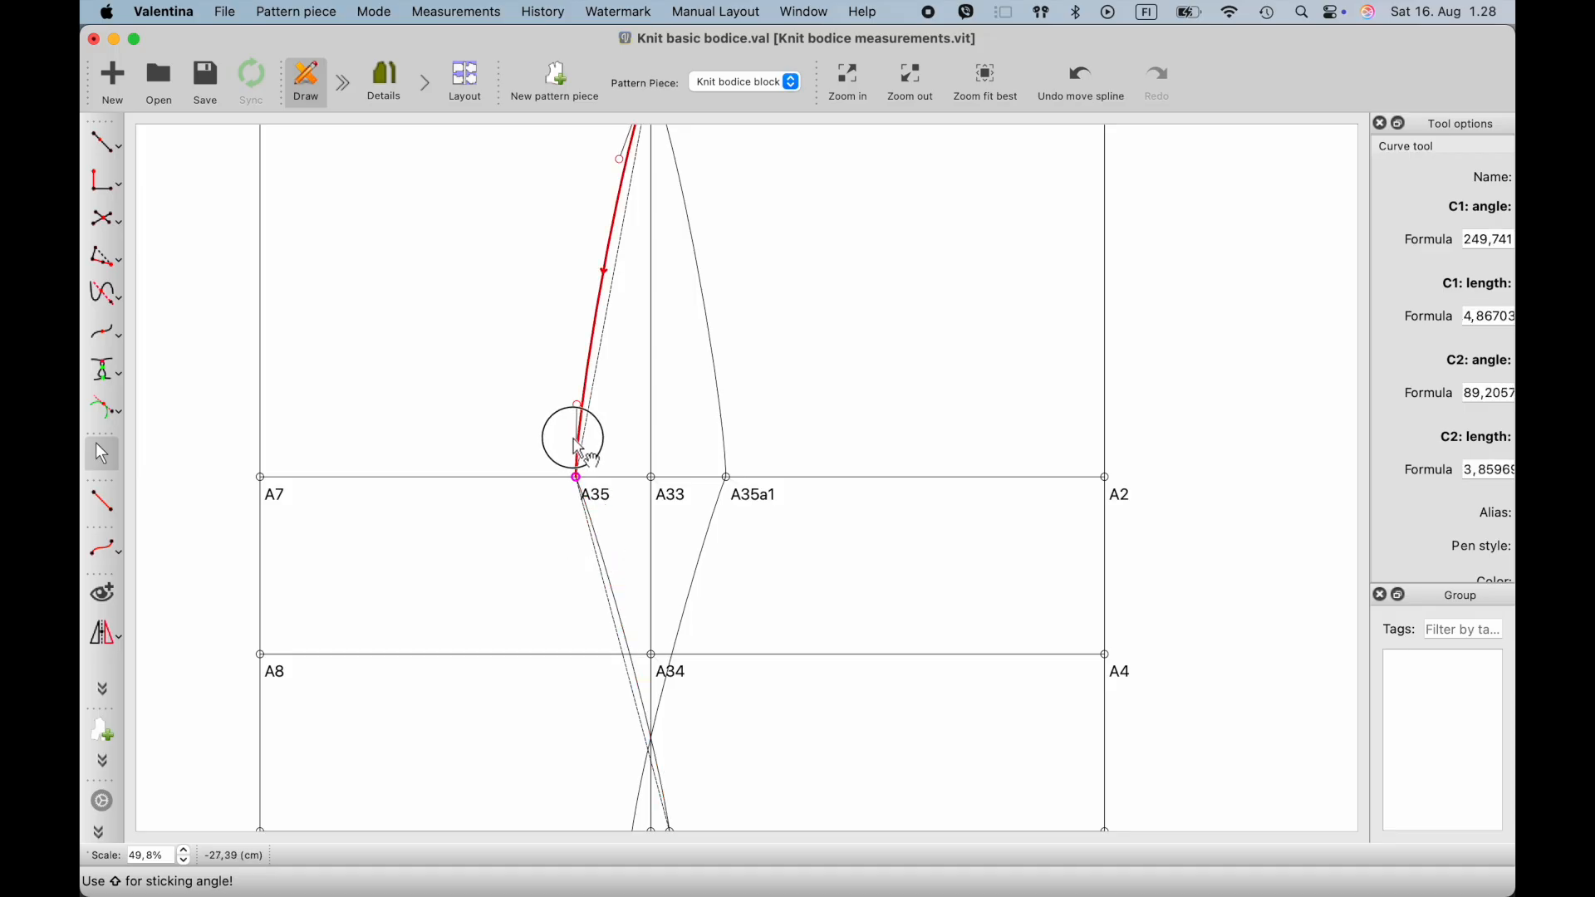
left_click_drag(579, 413, 574, 406)
left_click(545, 391)
scroll(546, 393, "down", 3, "ctrl")
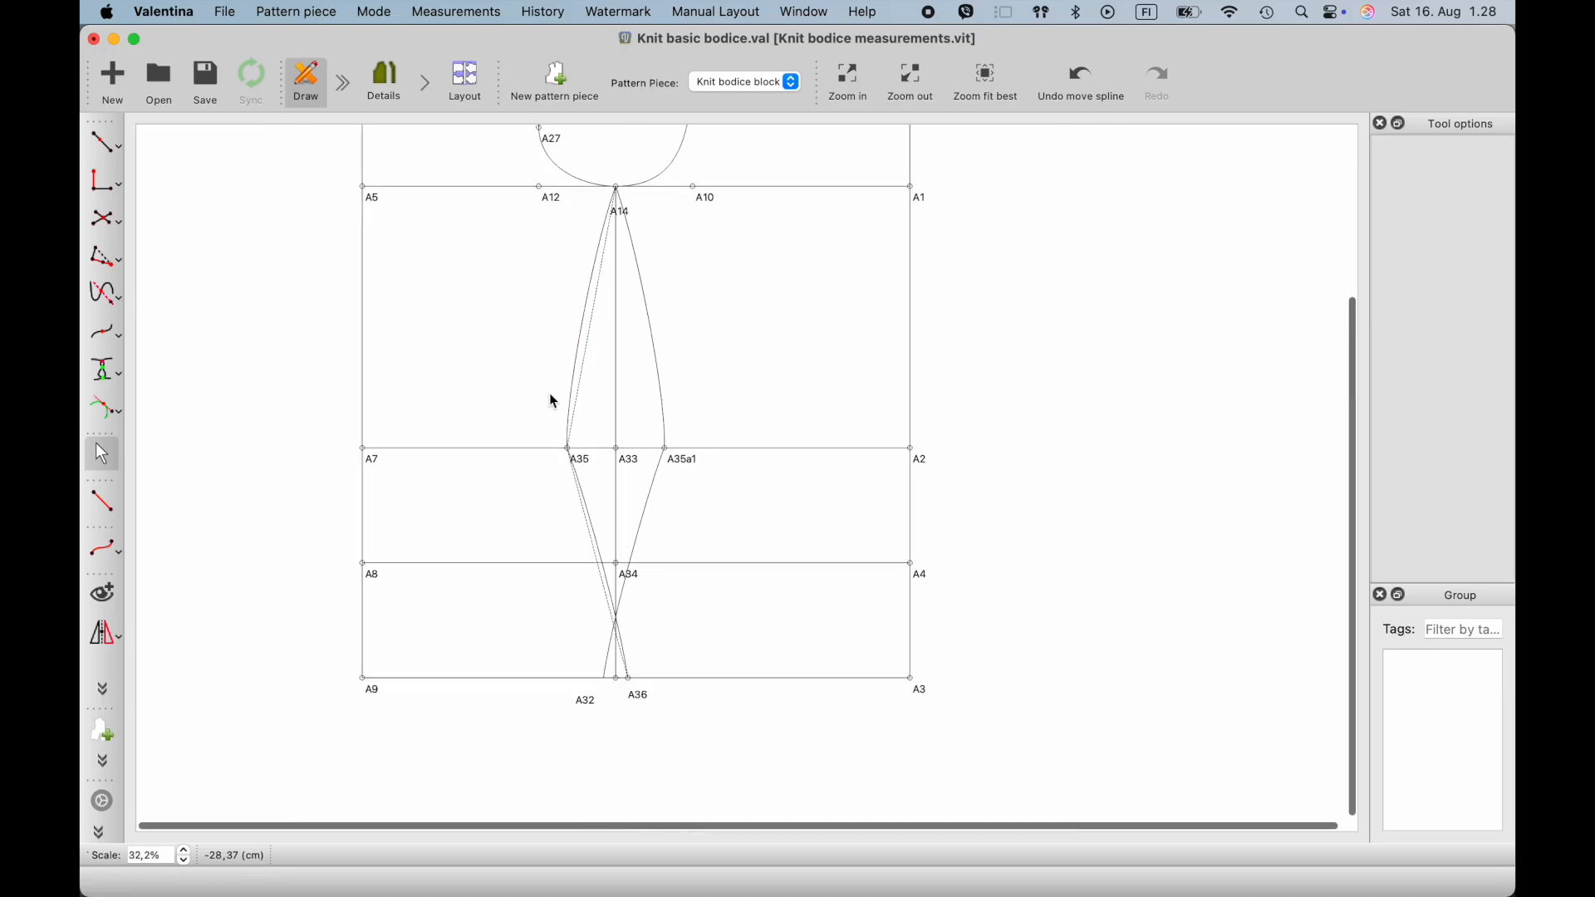
scroll(550, 395, "up", 3, "ctrl")
scroll(550, 395, "up", 2)
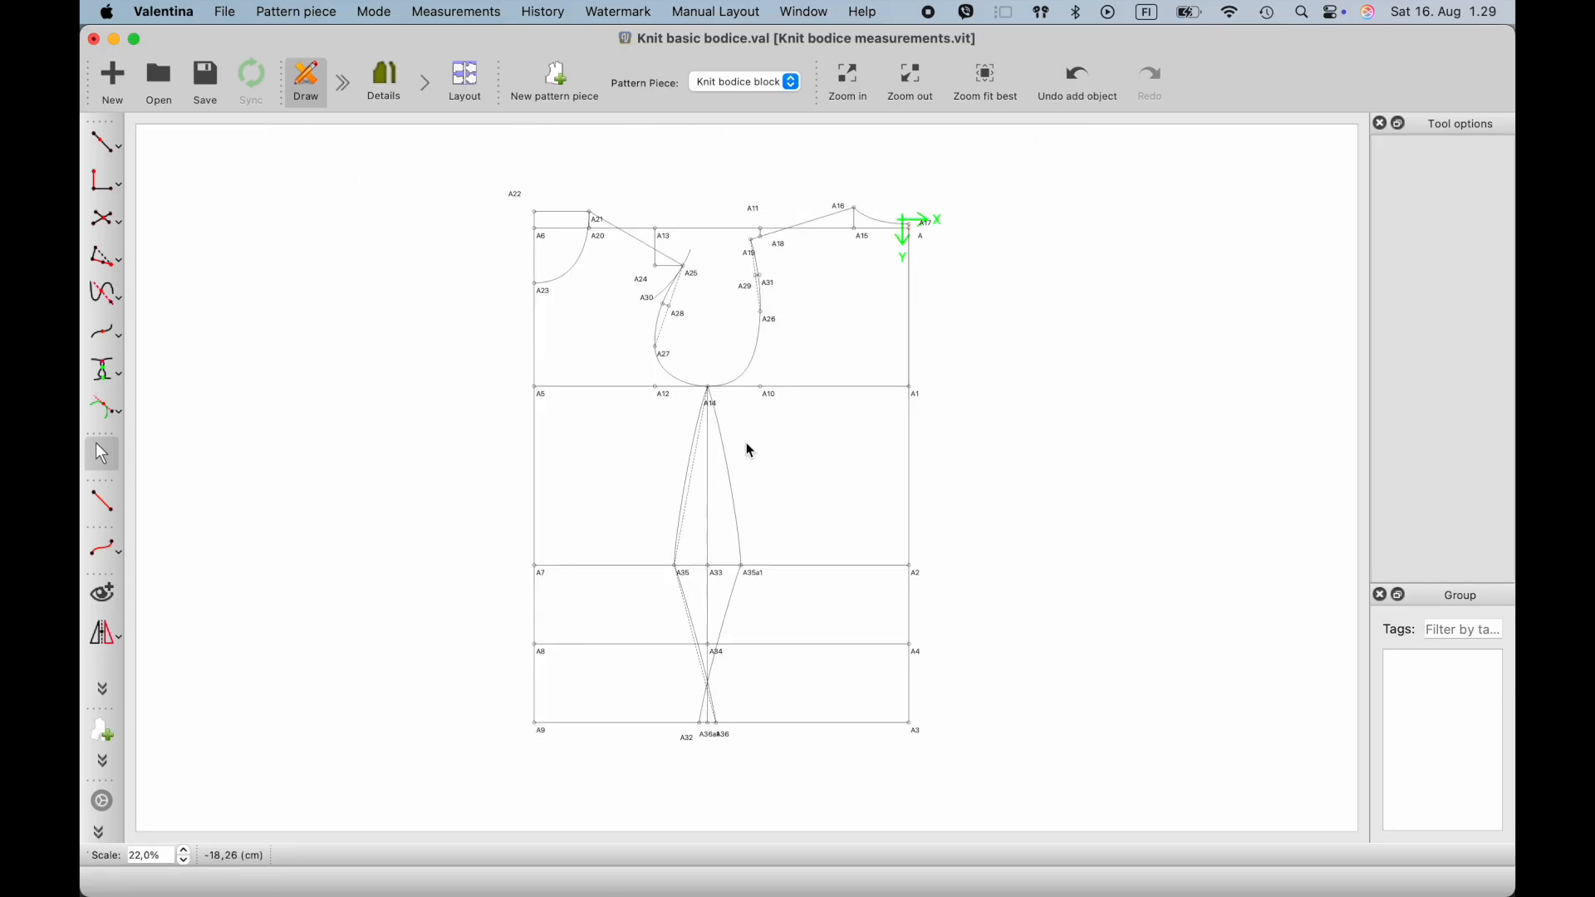
key("super+s")
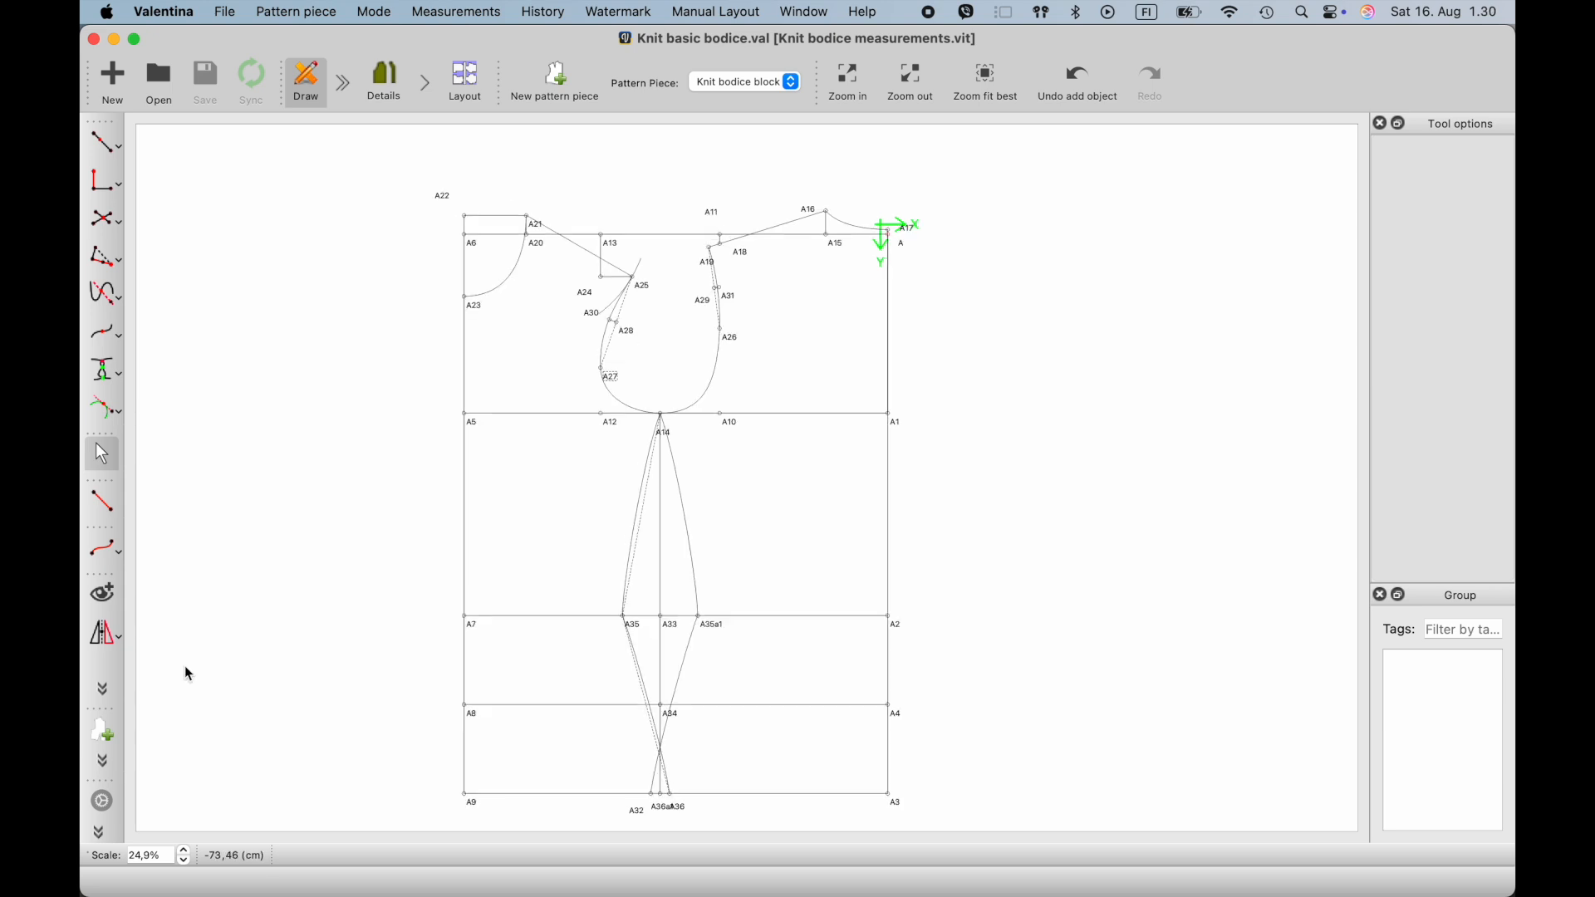
- Start the front workpiece's main path clockwise from A23, adding the front neckline curve, point A21 and shoulder point A25
left_click(101, 741)
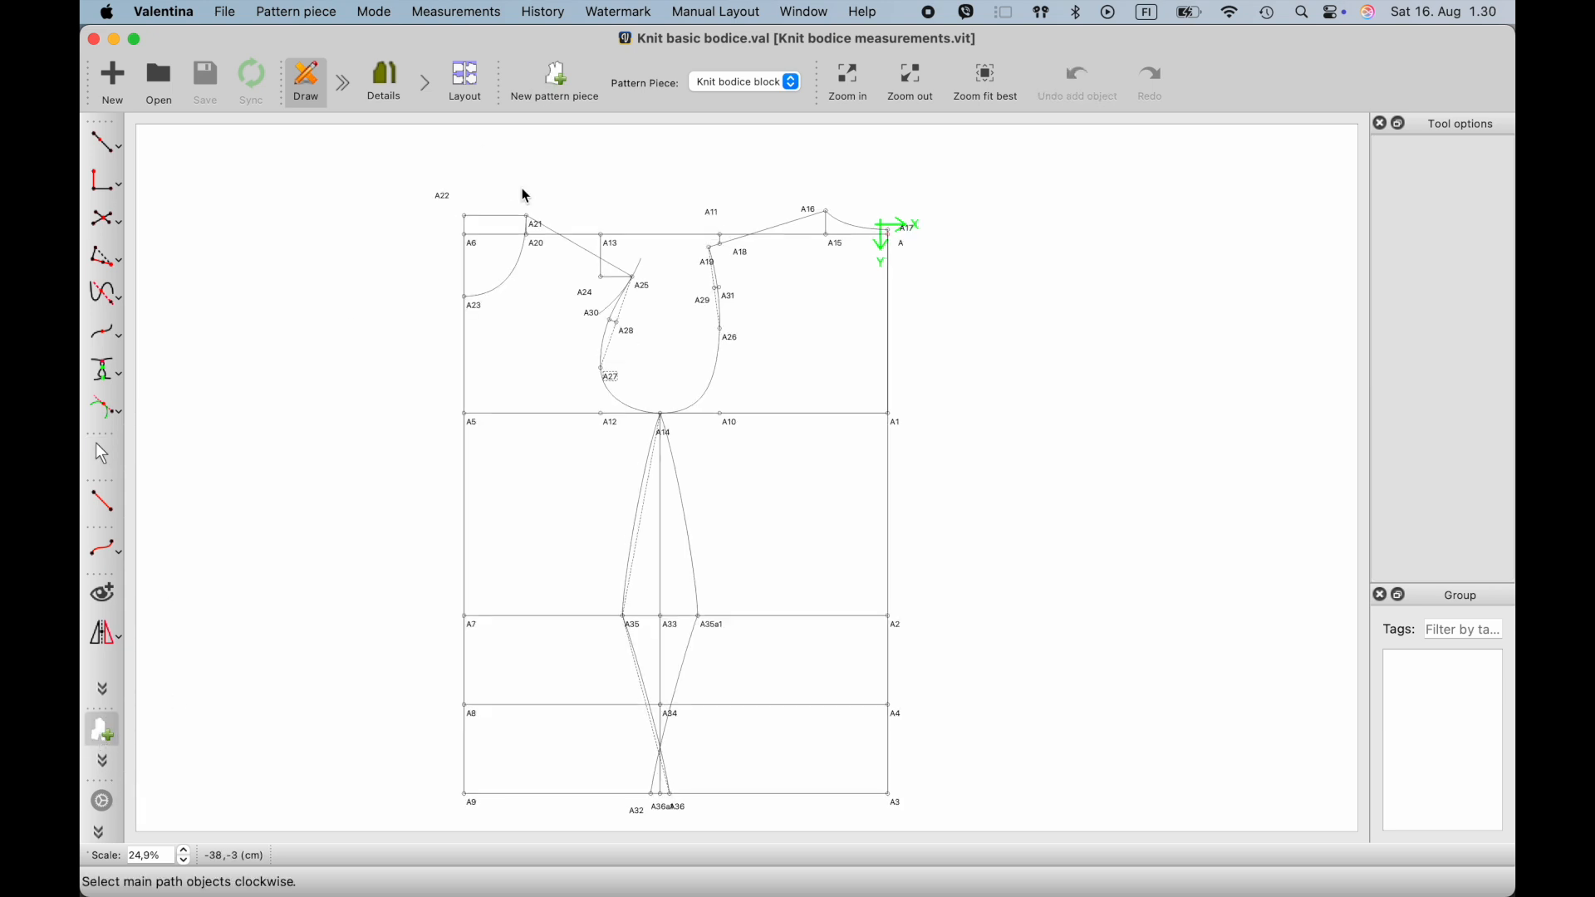
scroll(526, 196, "up", 3)
left_click(457, 374)
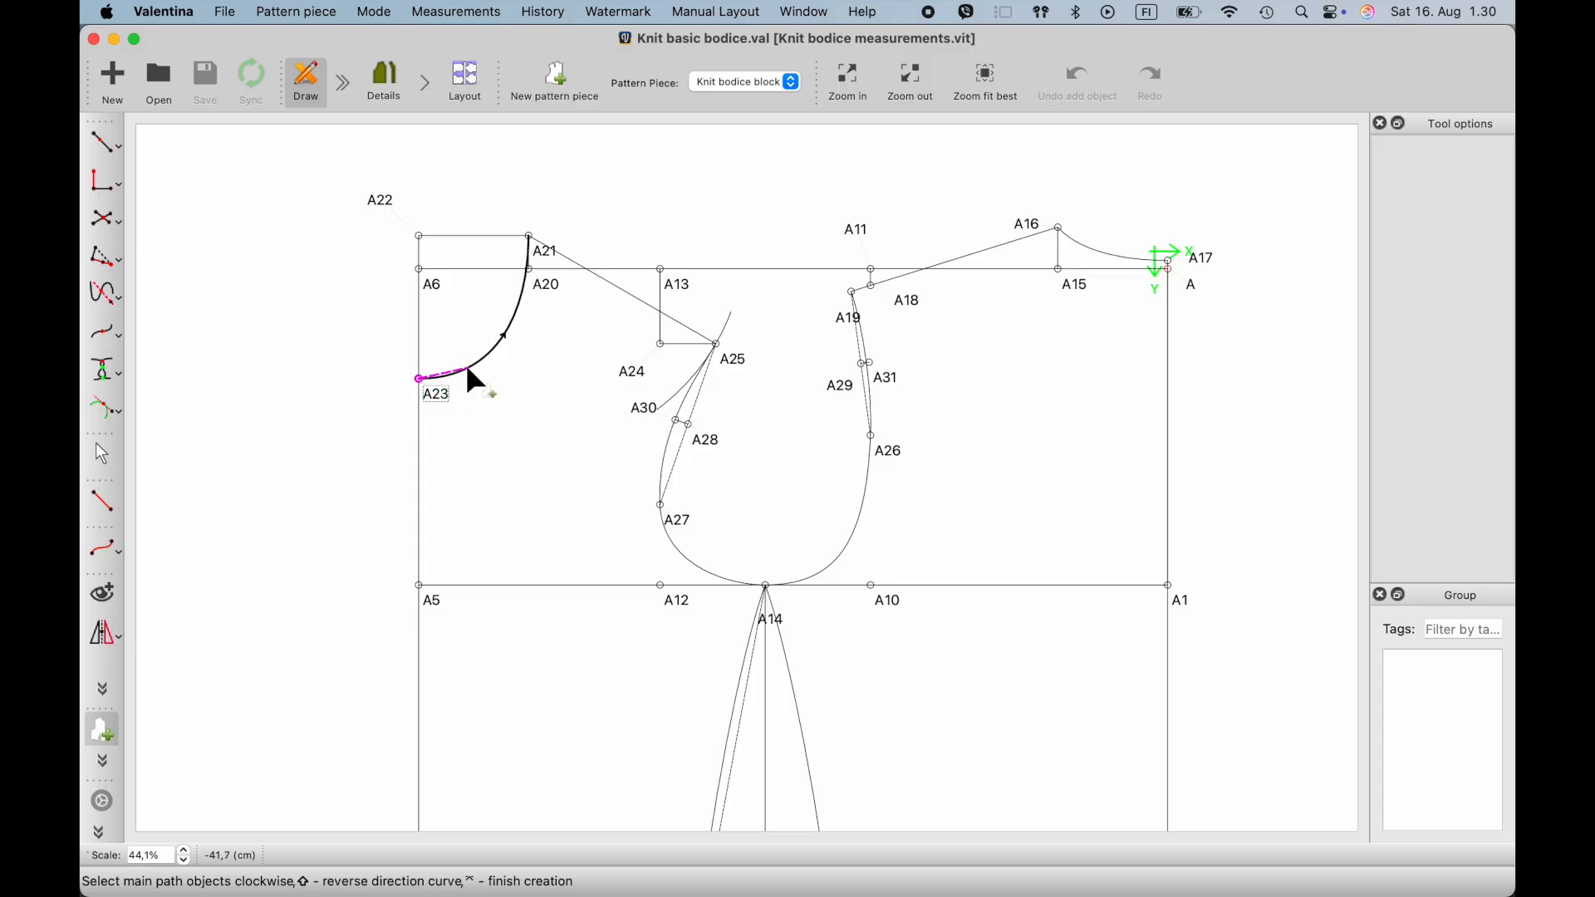
left_click(468, 368)
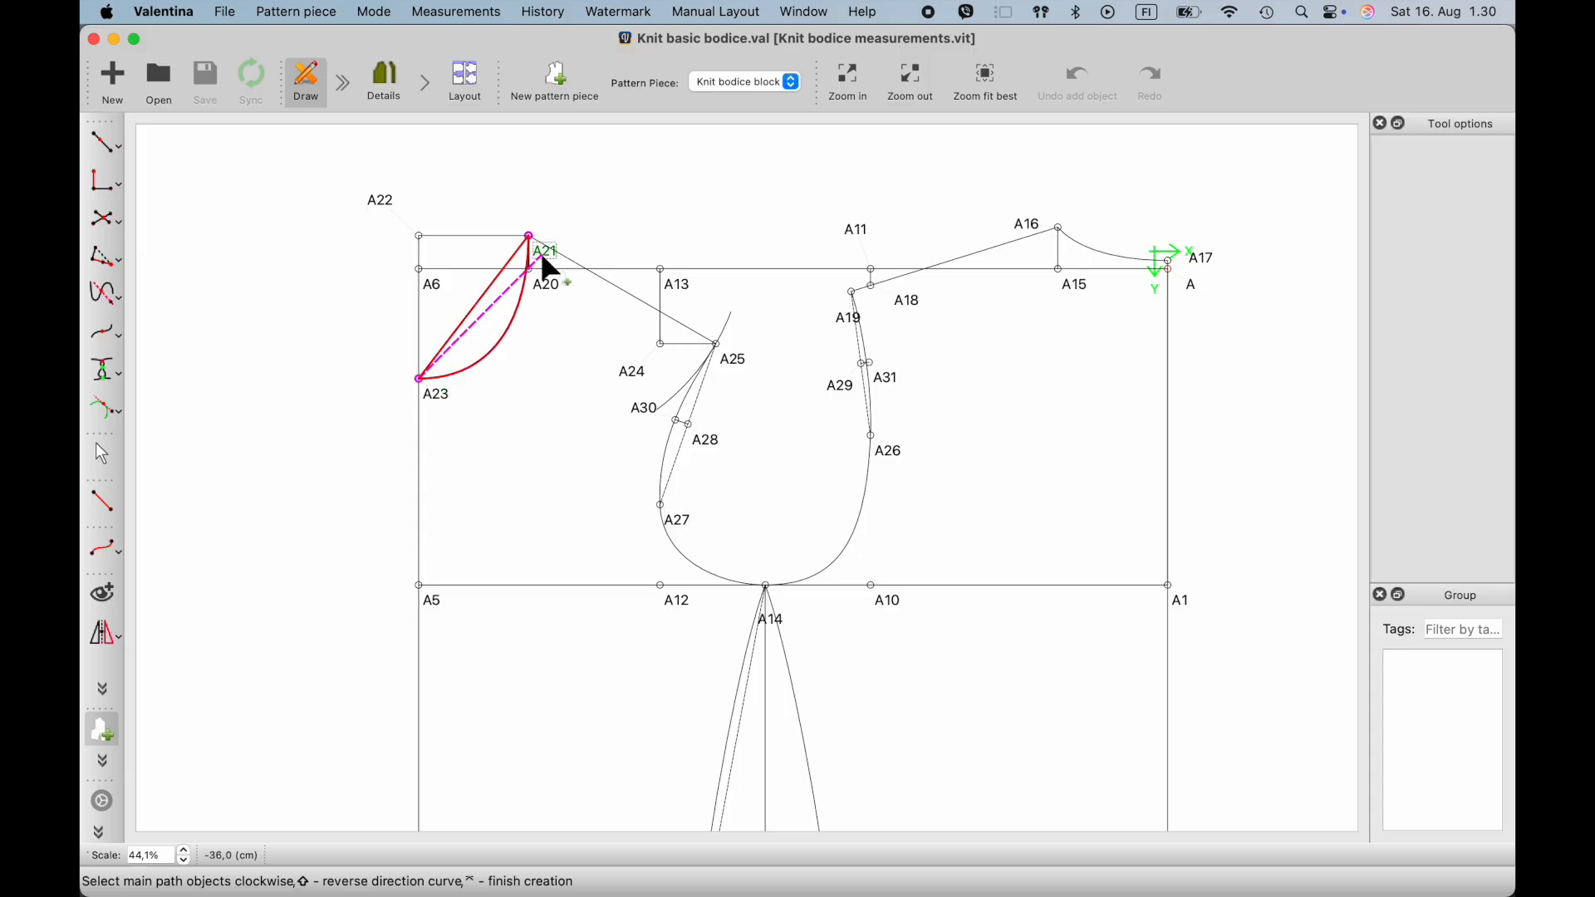
left_click(735, 356)
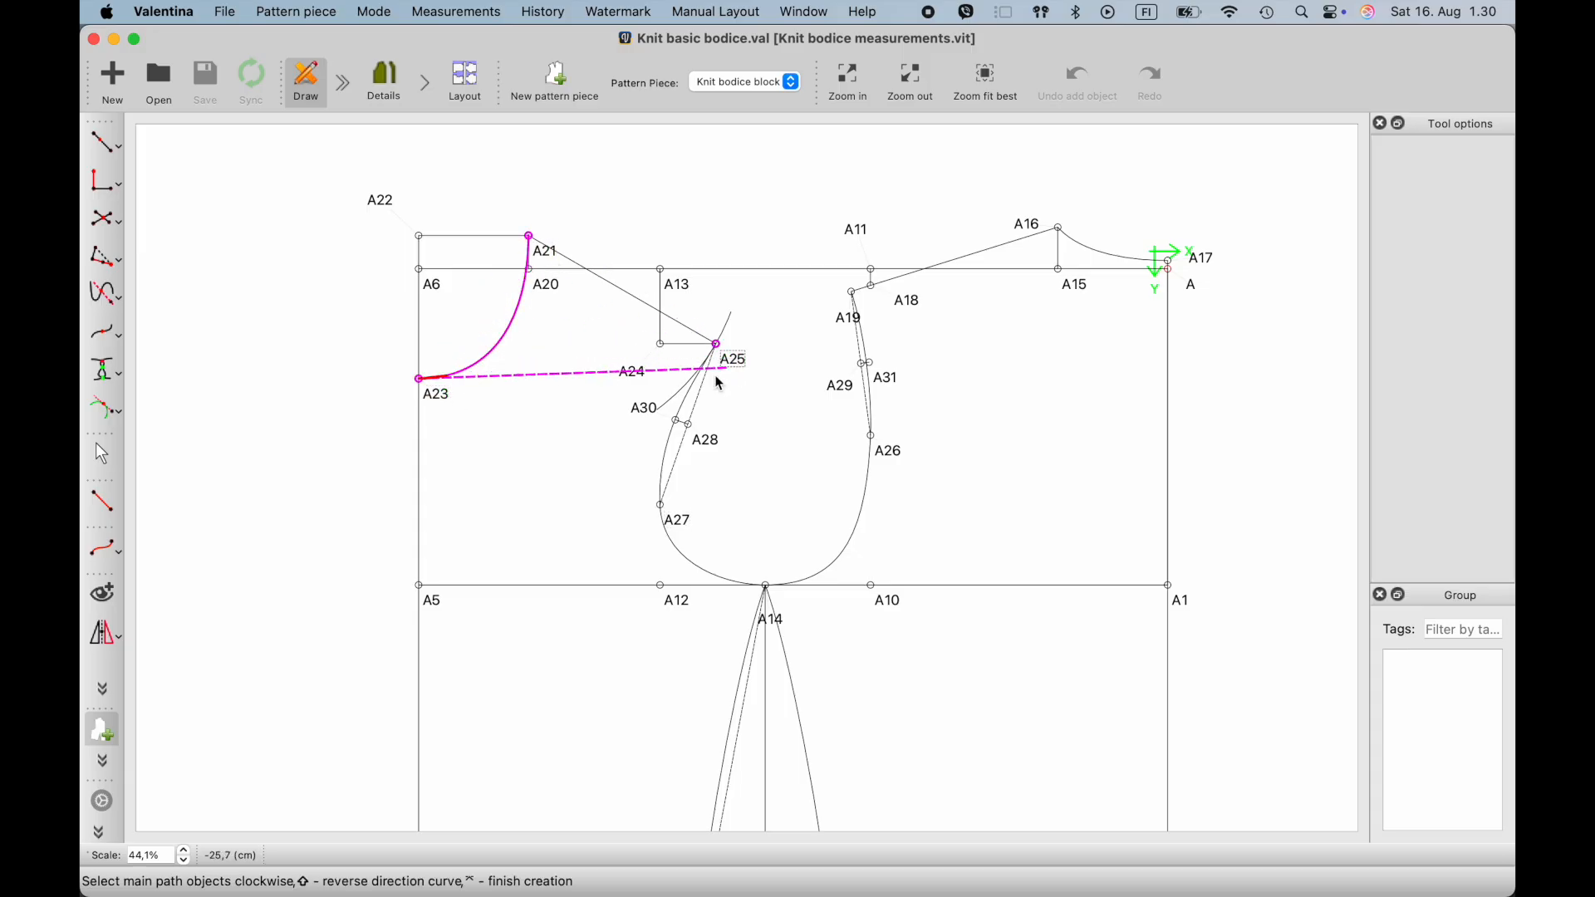
- Continue the front path along the armhole curve through point A27 to underarm point A14
left_click(683, 423)
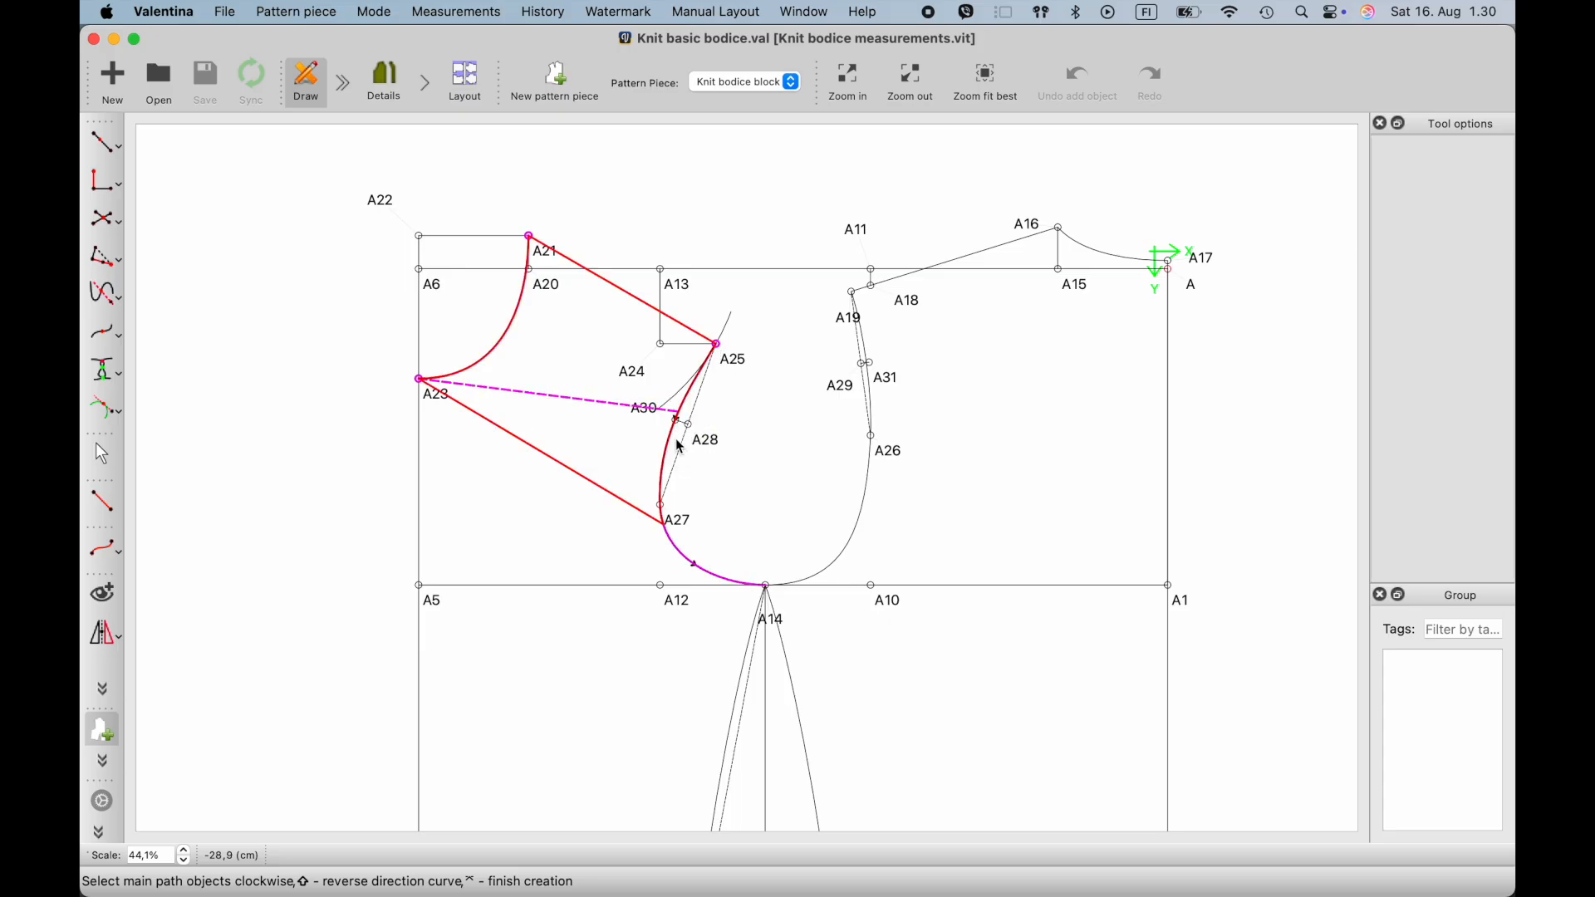
scroll(680, 549, "up", 5, "ctrl")
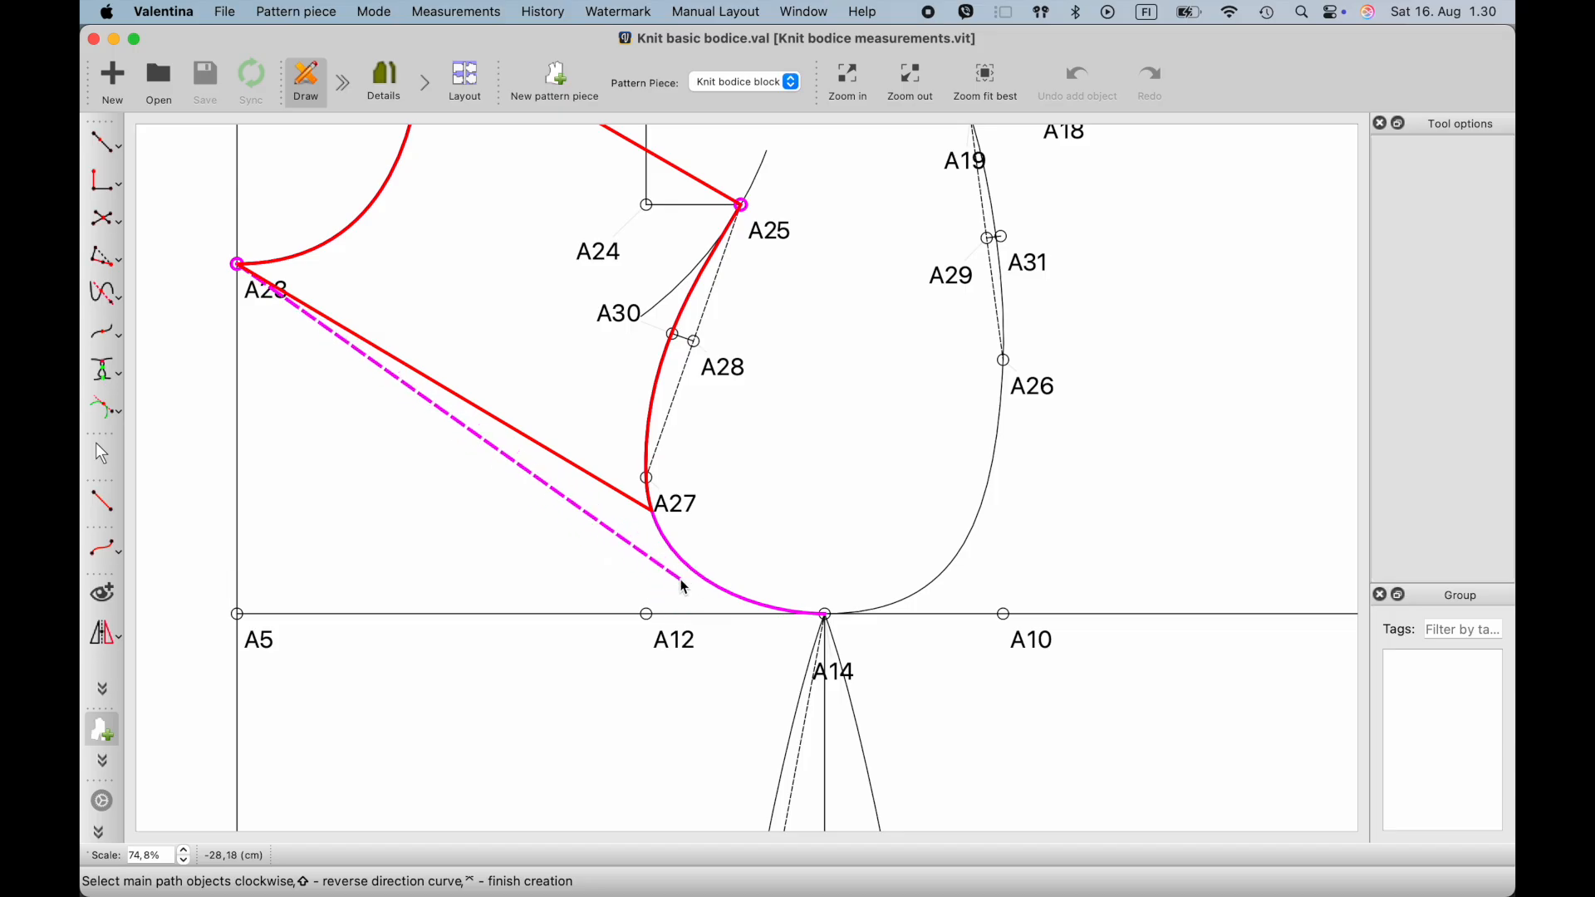
left_click(676, 501)
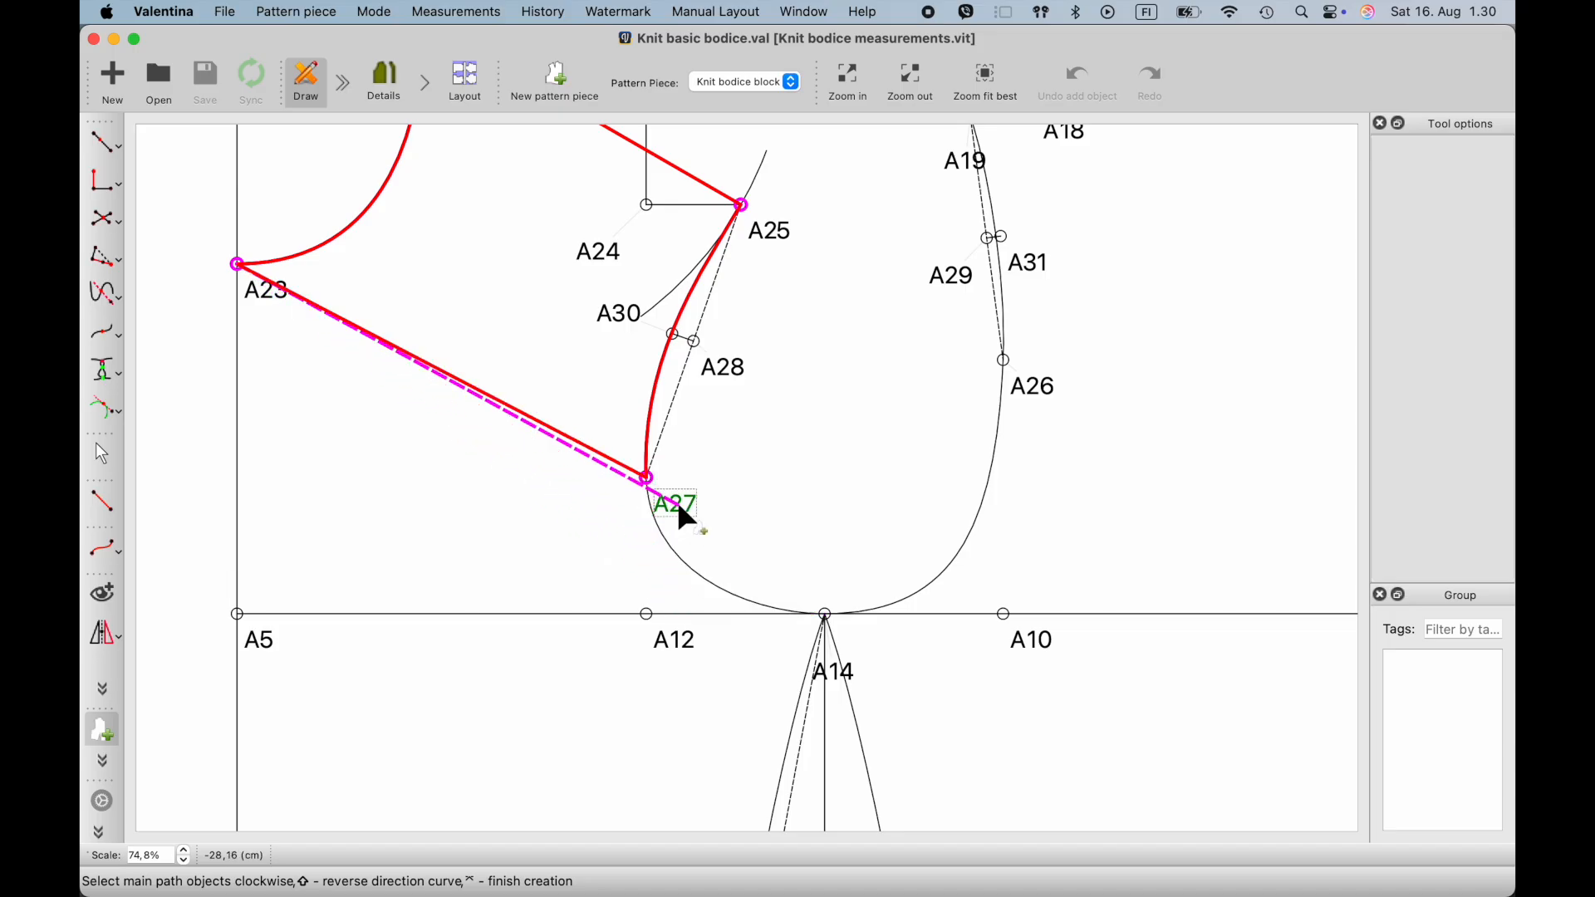
left_click(690, 570)
scroll(766, 640, "down", 1)
scroll(766, 640, "down", 3)
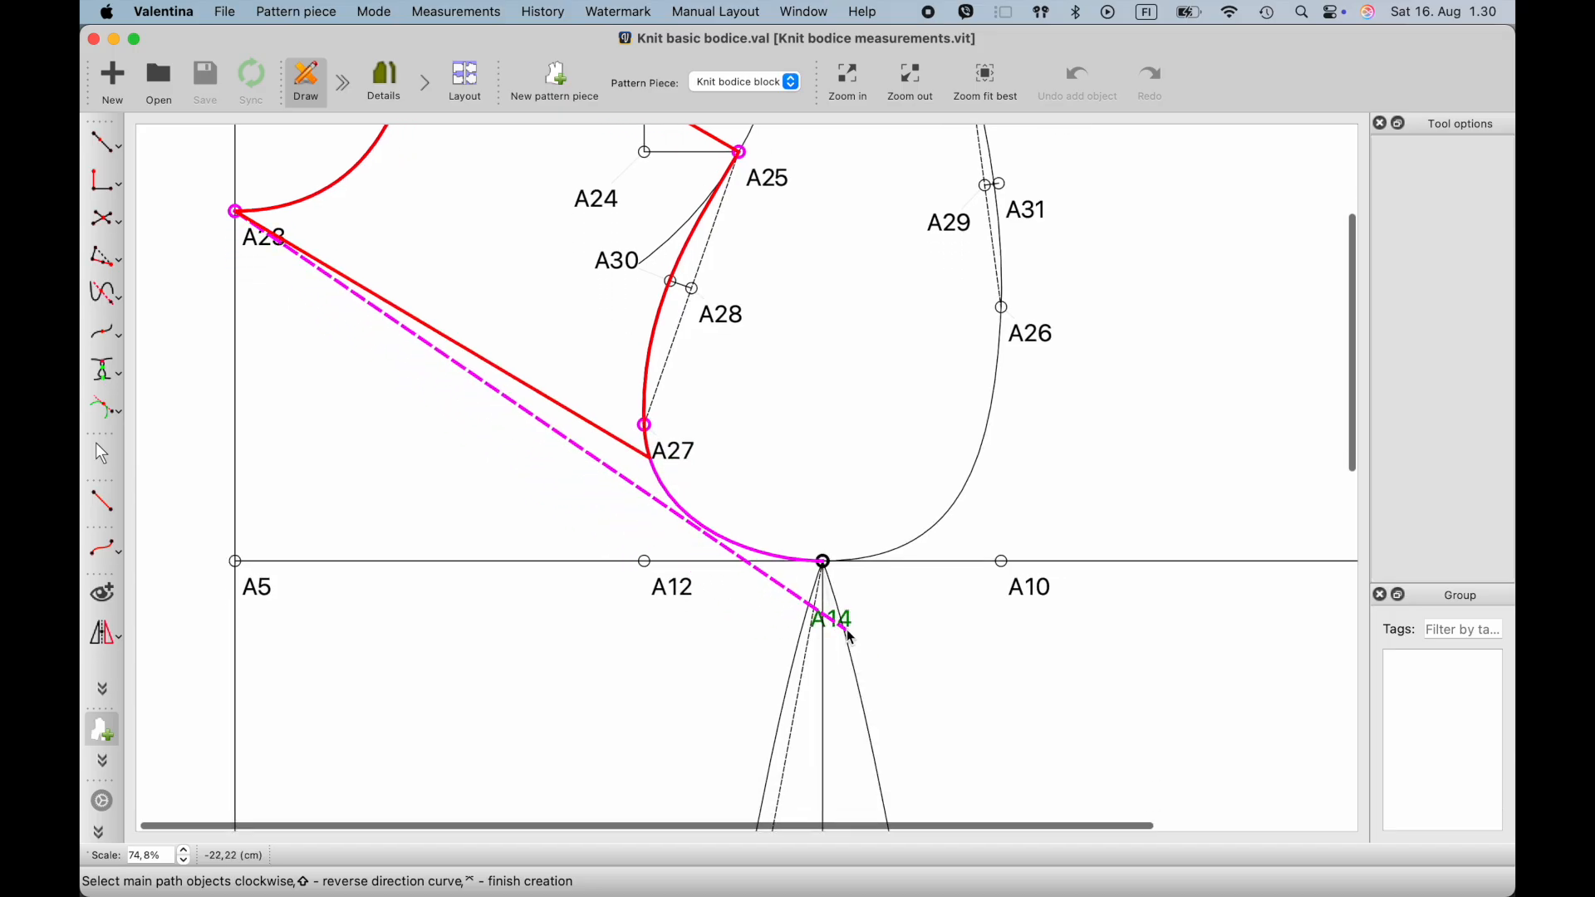
left_click(834, 624)
- Continue the front path down the A14–A35 and A35–A36 side curves to A36, and along the hem to A9
scroll(833, 626, "down", 5)
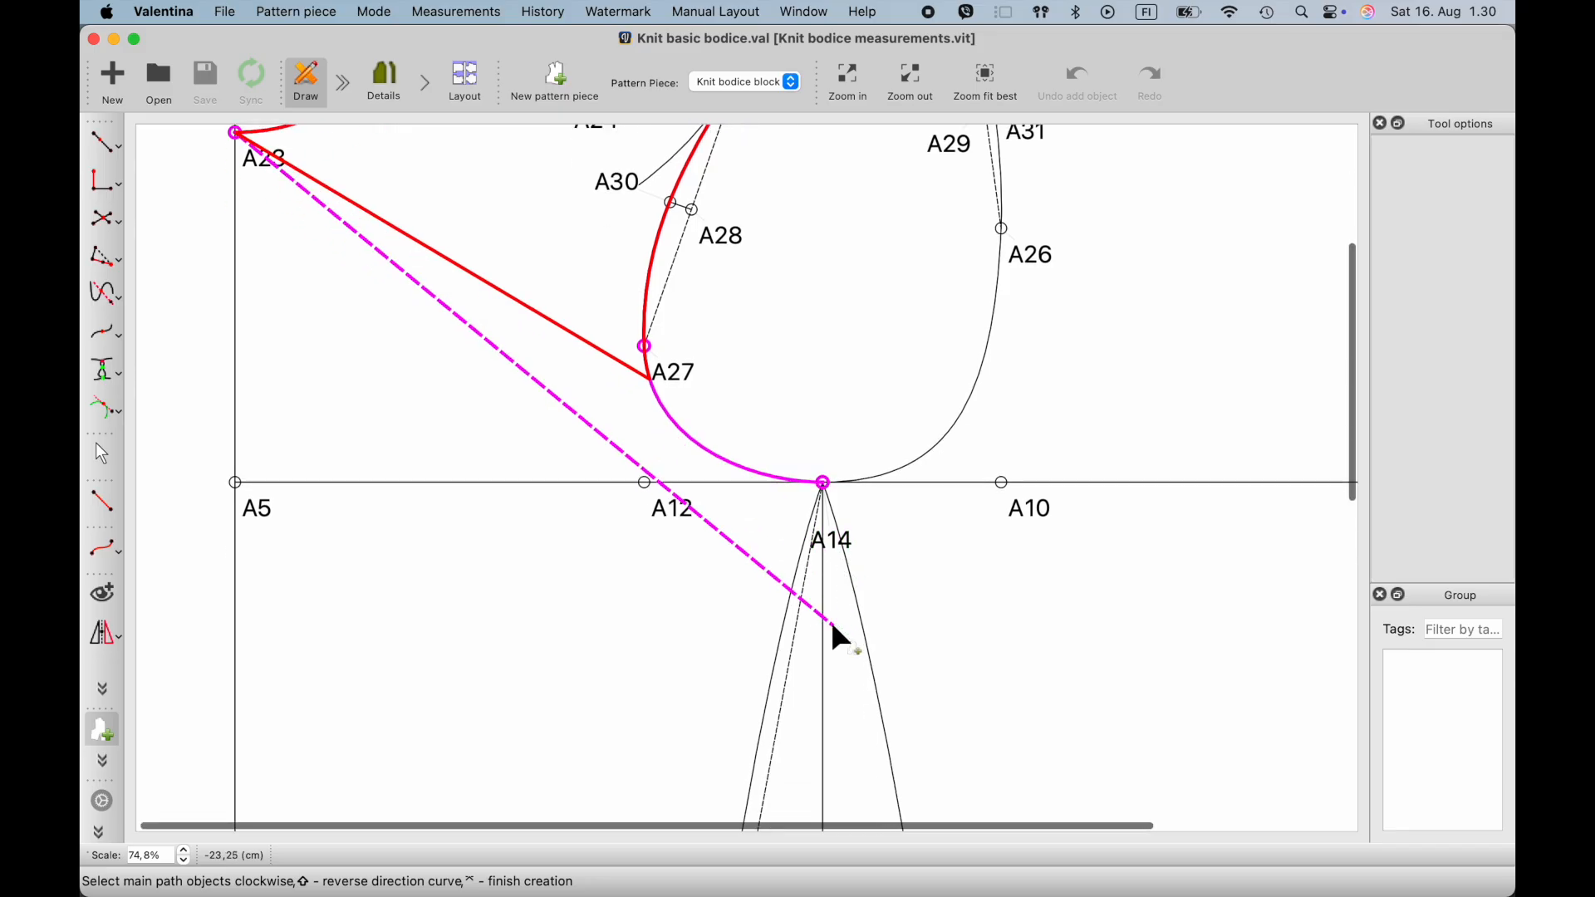
left_click(775, 673)
scroll(771, 667, "down", 3, "ctrl")
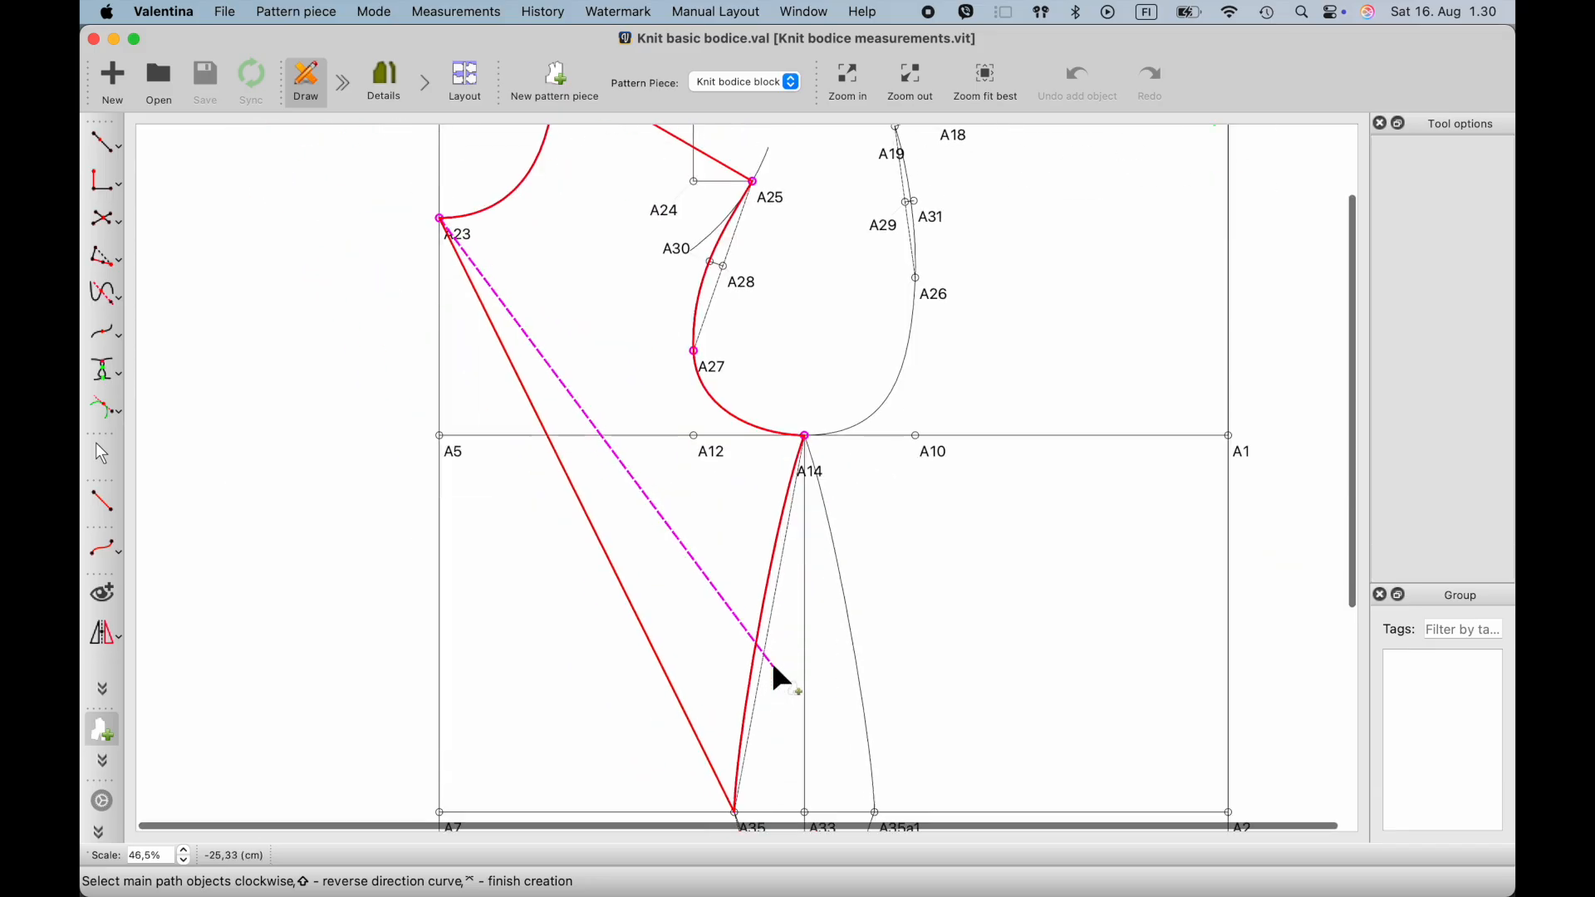
scroll(770, 658, "down", 5)
scroll(751, 654, "down", 3)
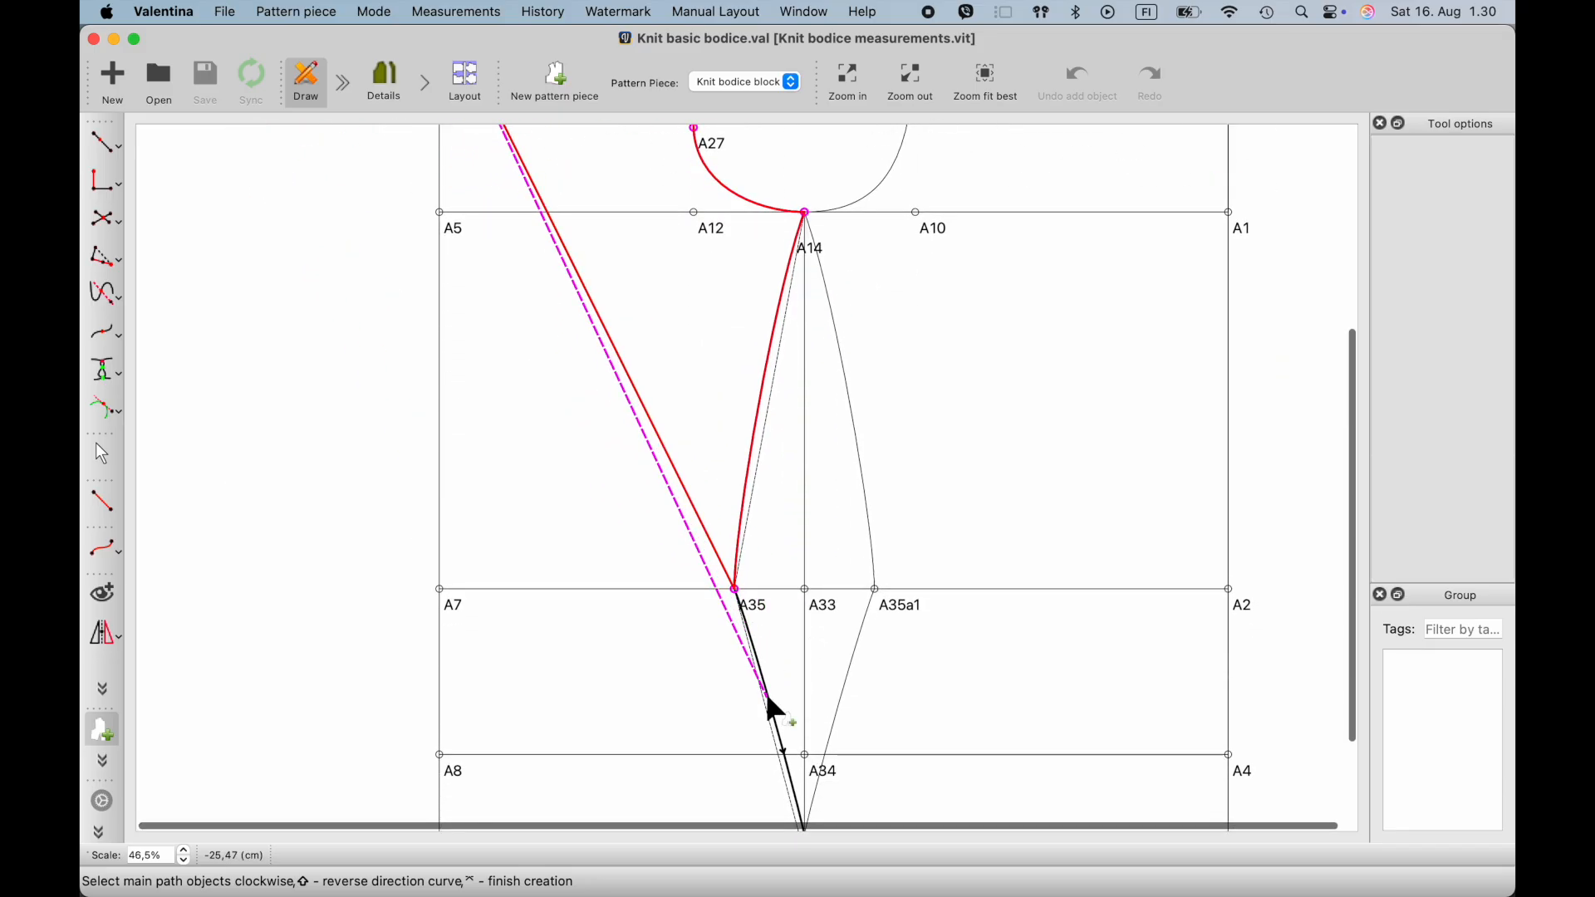
left_click(774, 716)
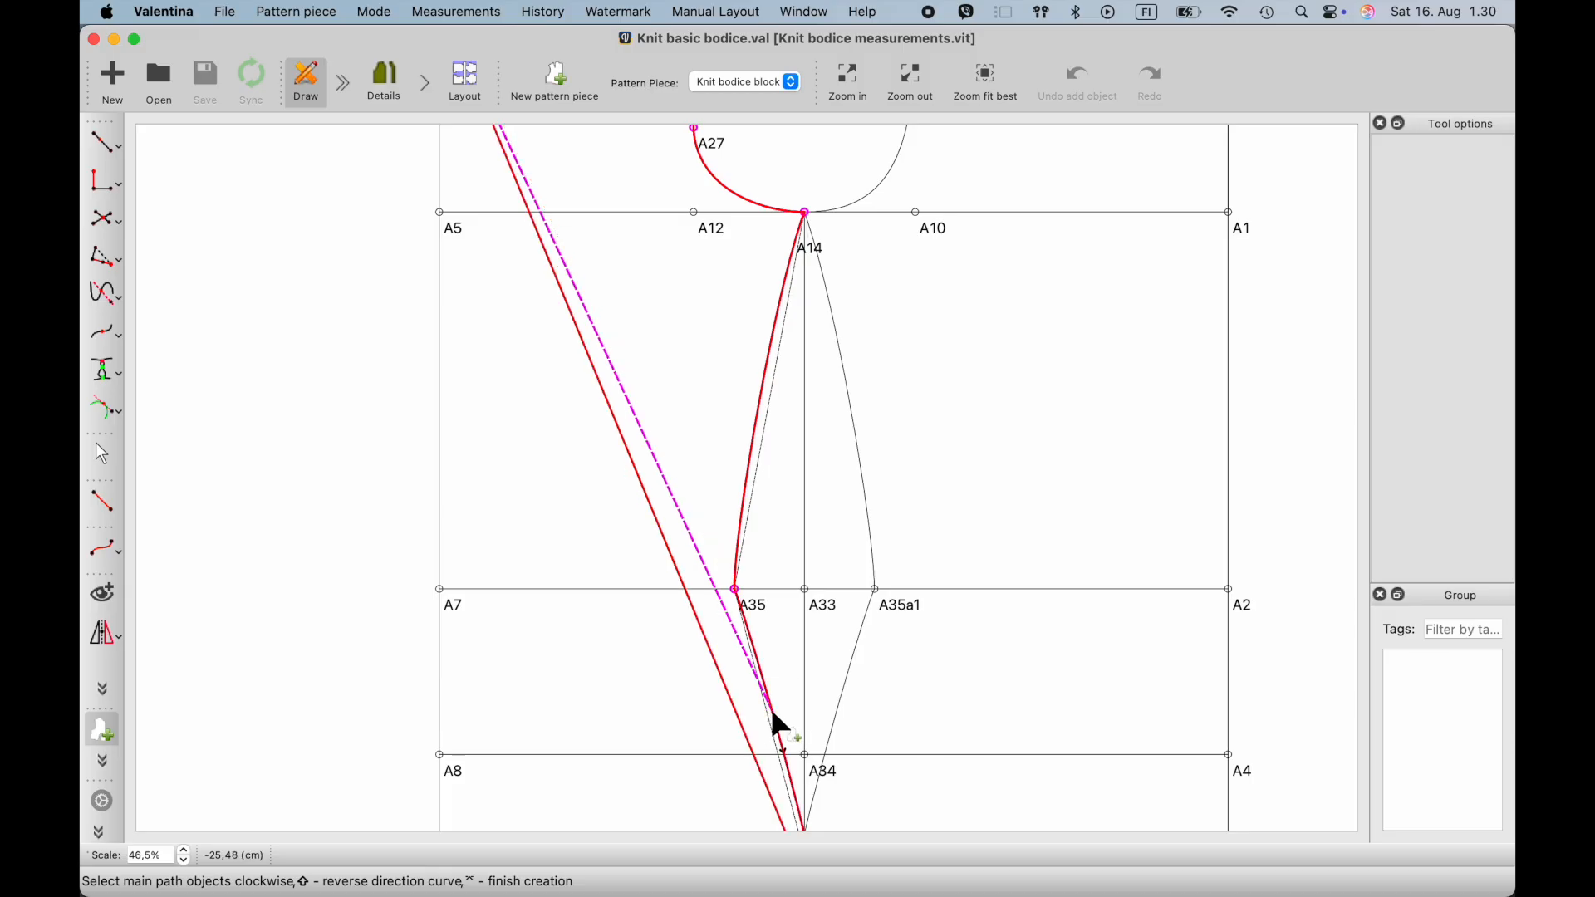
scroll(773, 722, "down", 8)
left_click(825, 785)
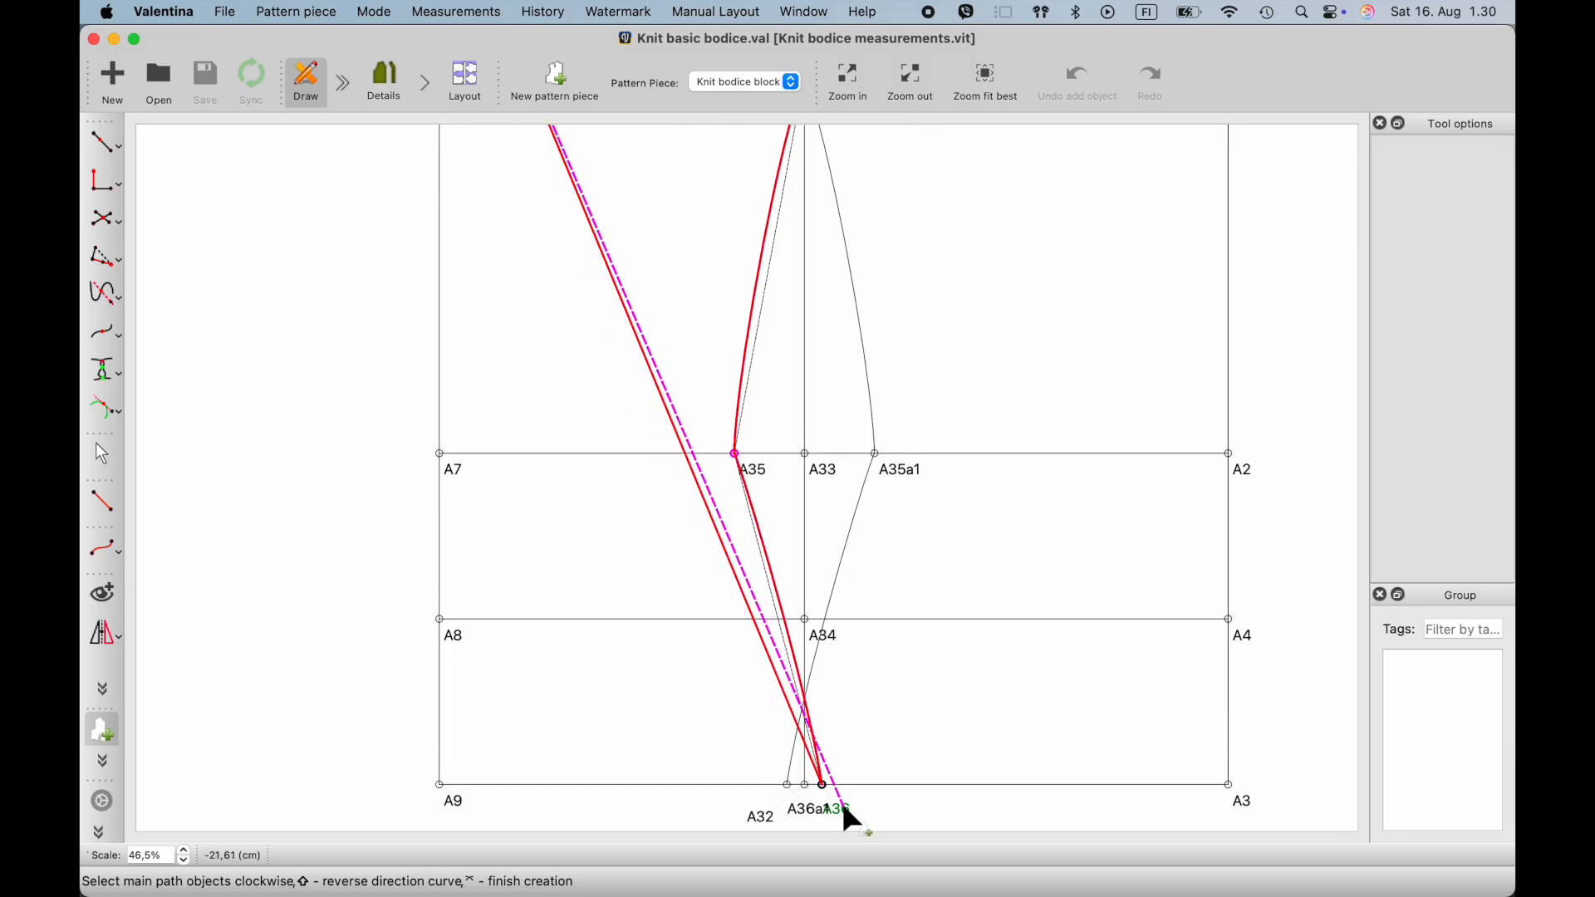
left_click(443, 788)
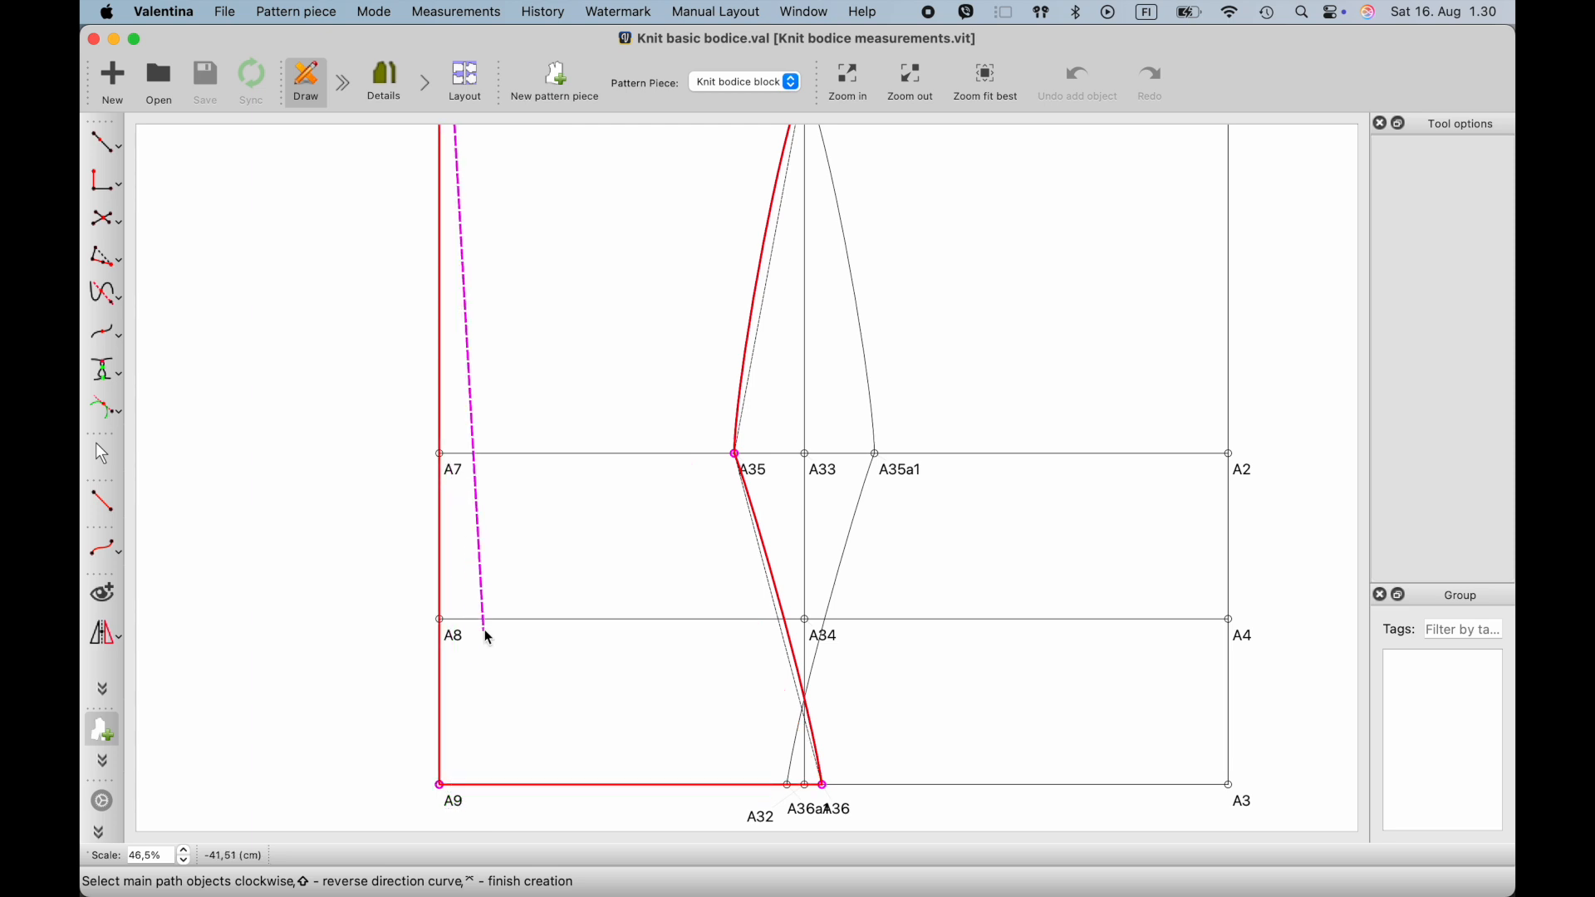
- Finish the front path and create the workpiece with the name Front
scroll(484, 634, "up", 10)
scroll(482, 623, "down", 2, "ctrl")
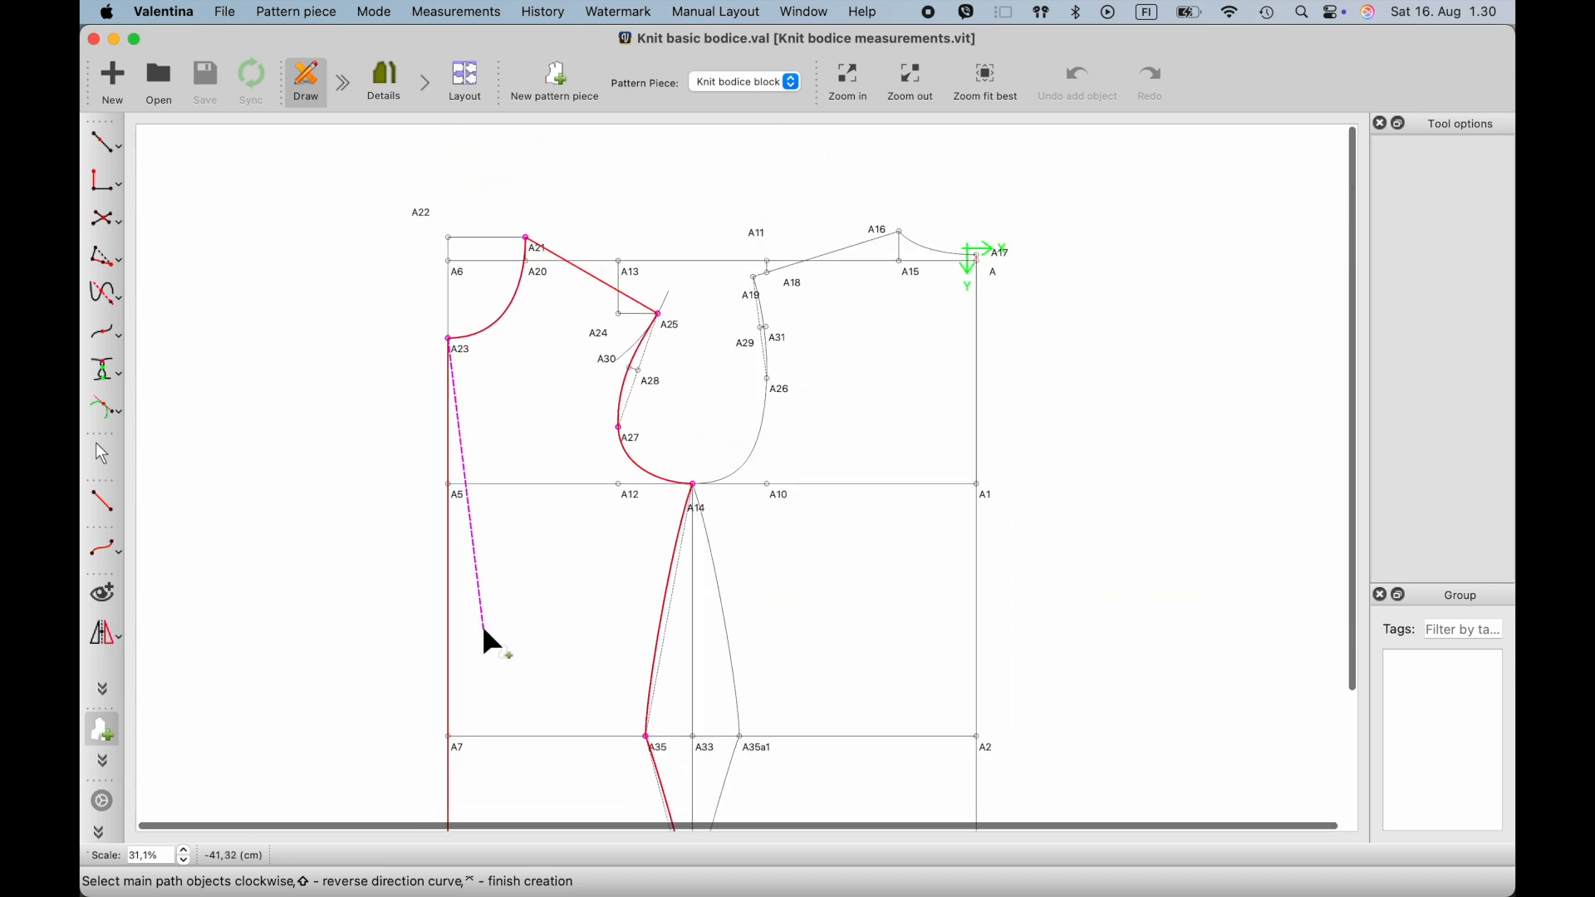
key("Return")
left_click(839, 185)
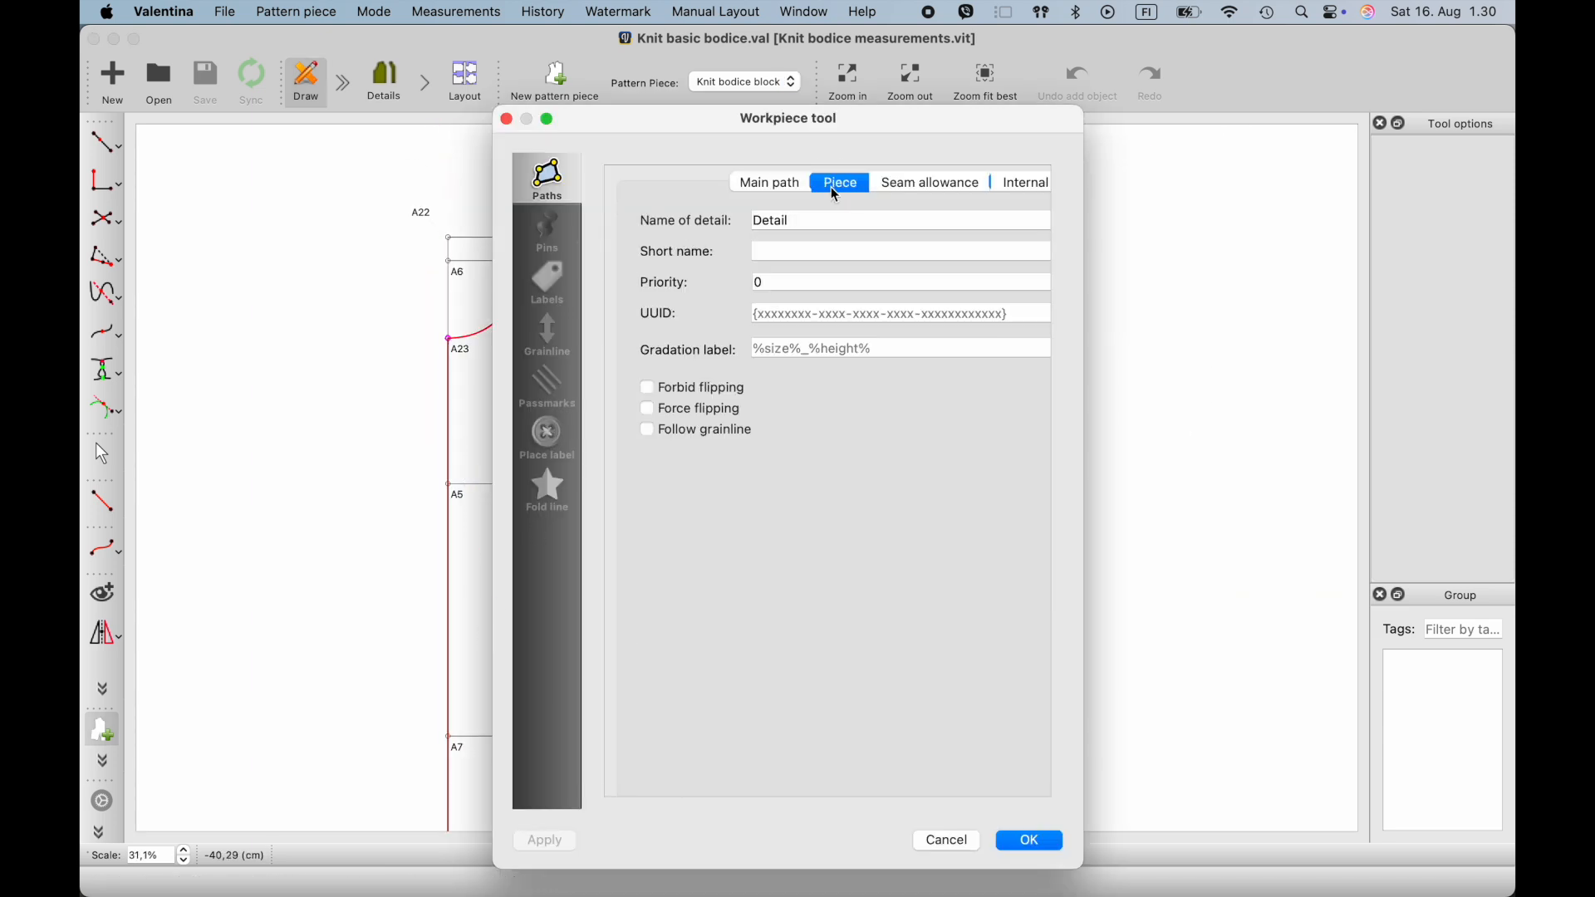
double_click(812, 223)
type("Front")
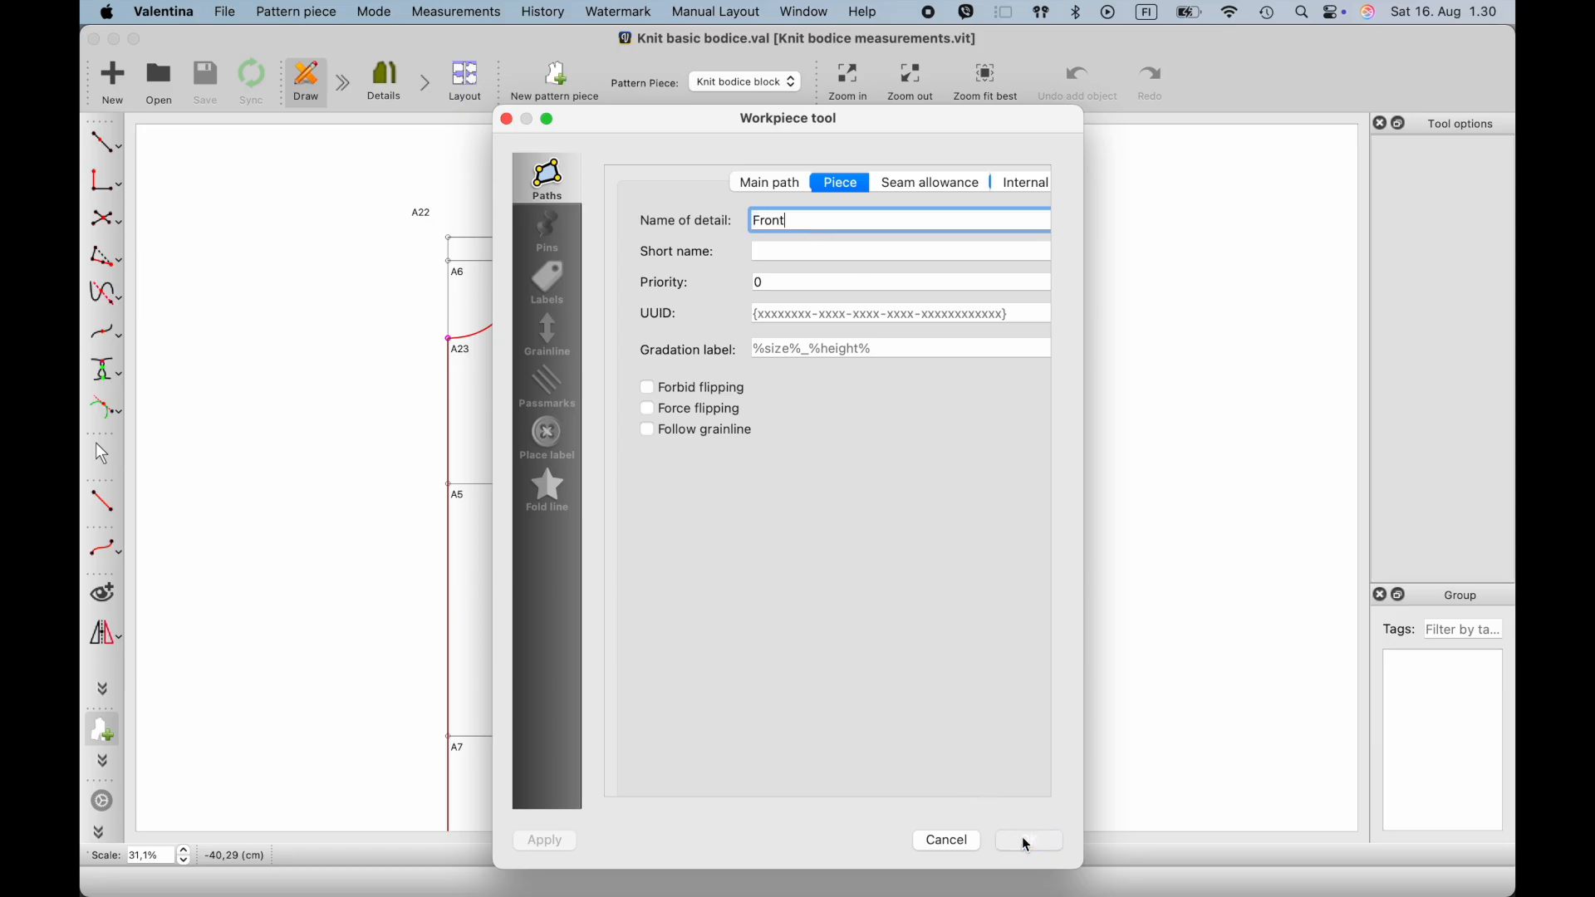
left_click(1027, 842)
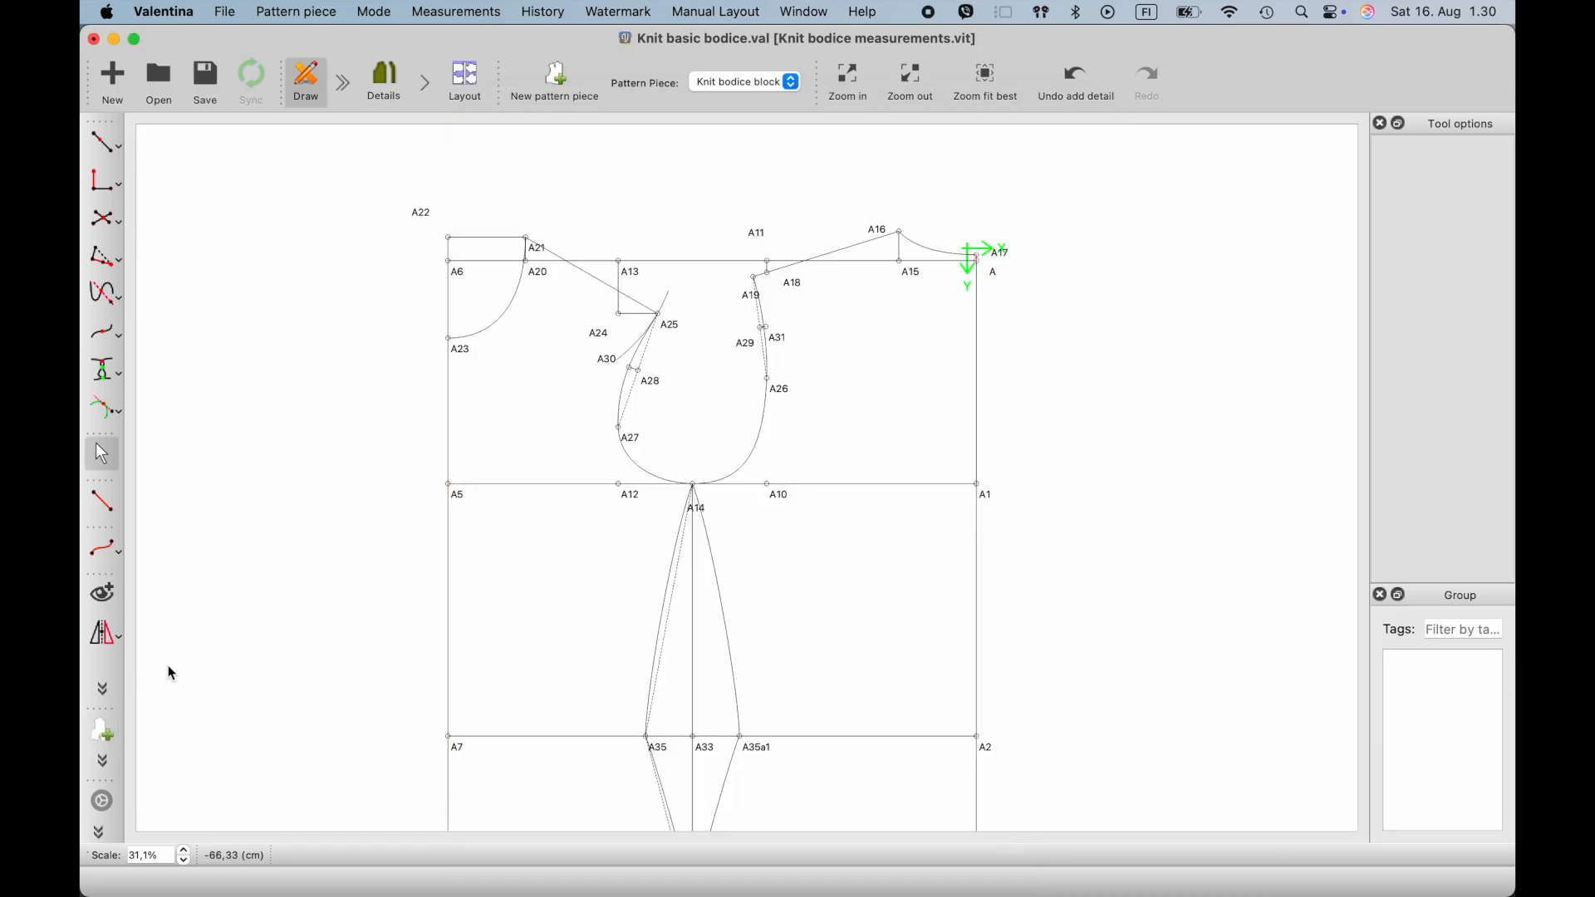
- Start the back workpiece's main path clockwise from A16, adding the back neckline curve and point A17
left_click(103, 732)
scroll(894, 239, "up", 2, "ctrl")
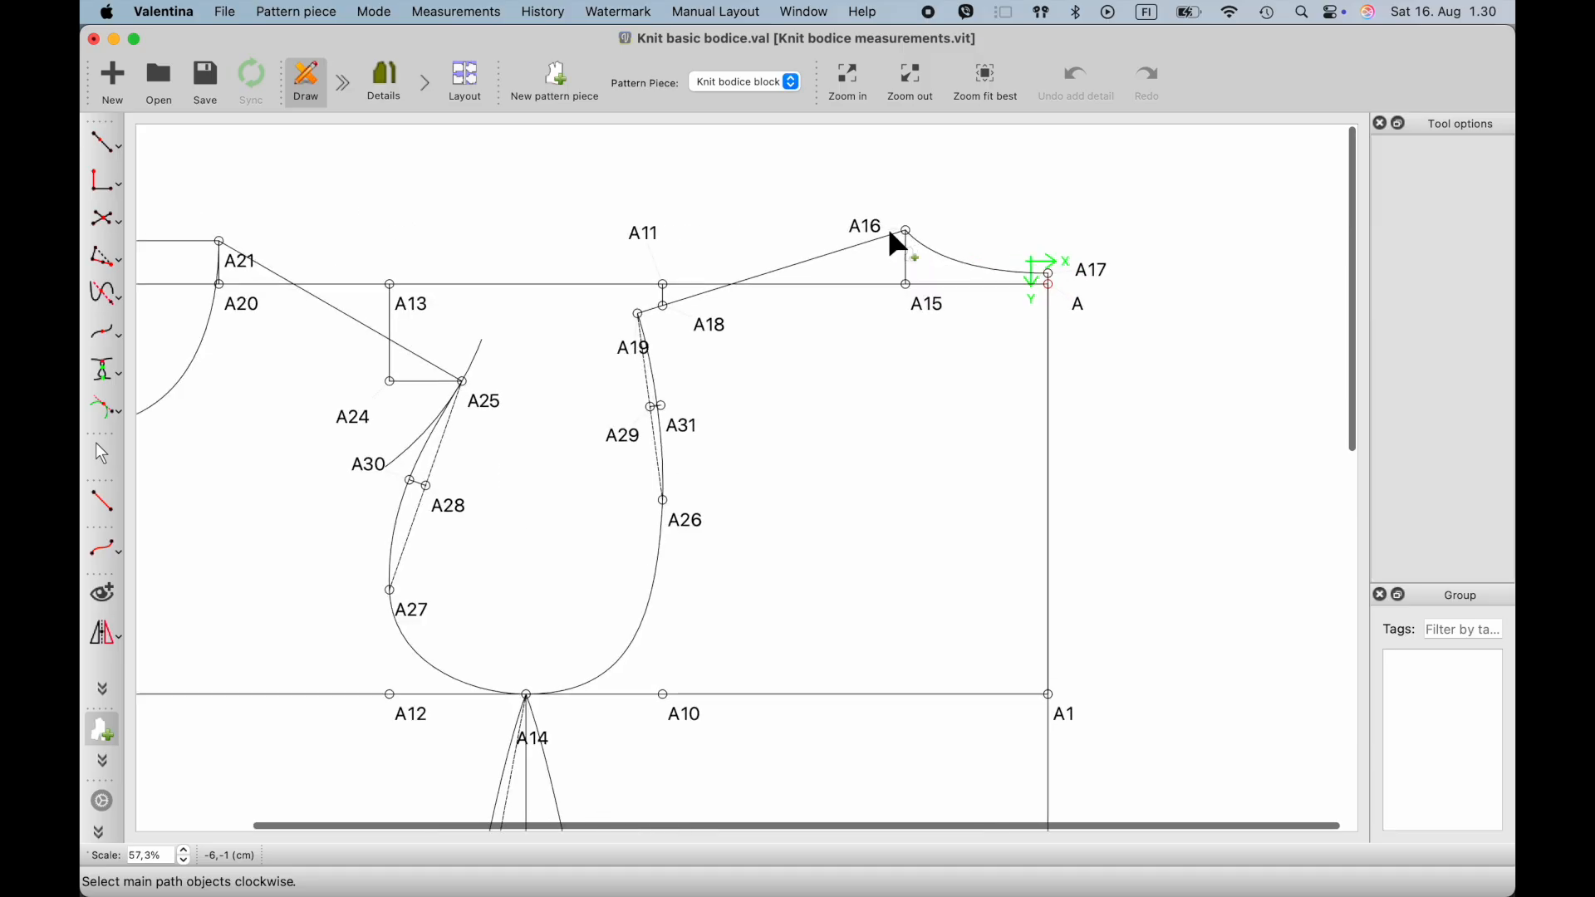
left_click(908, 230)
left_click(939, 255)
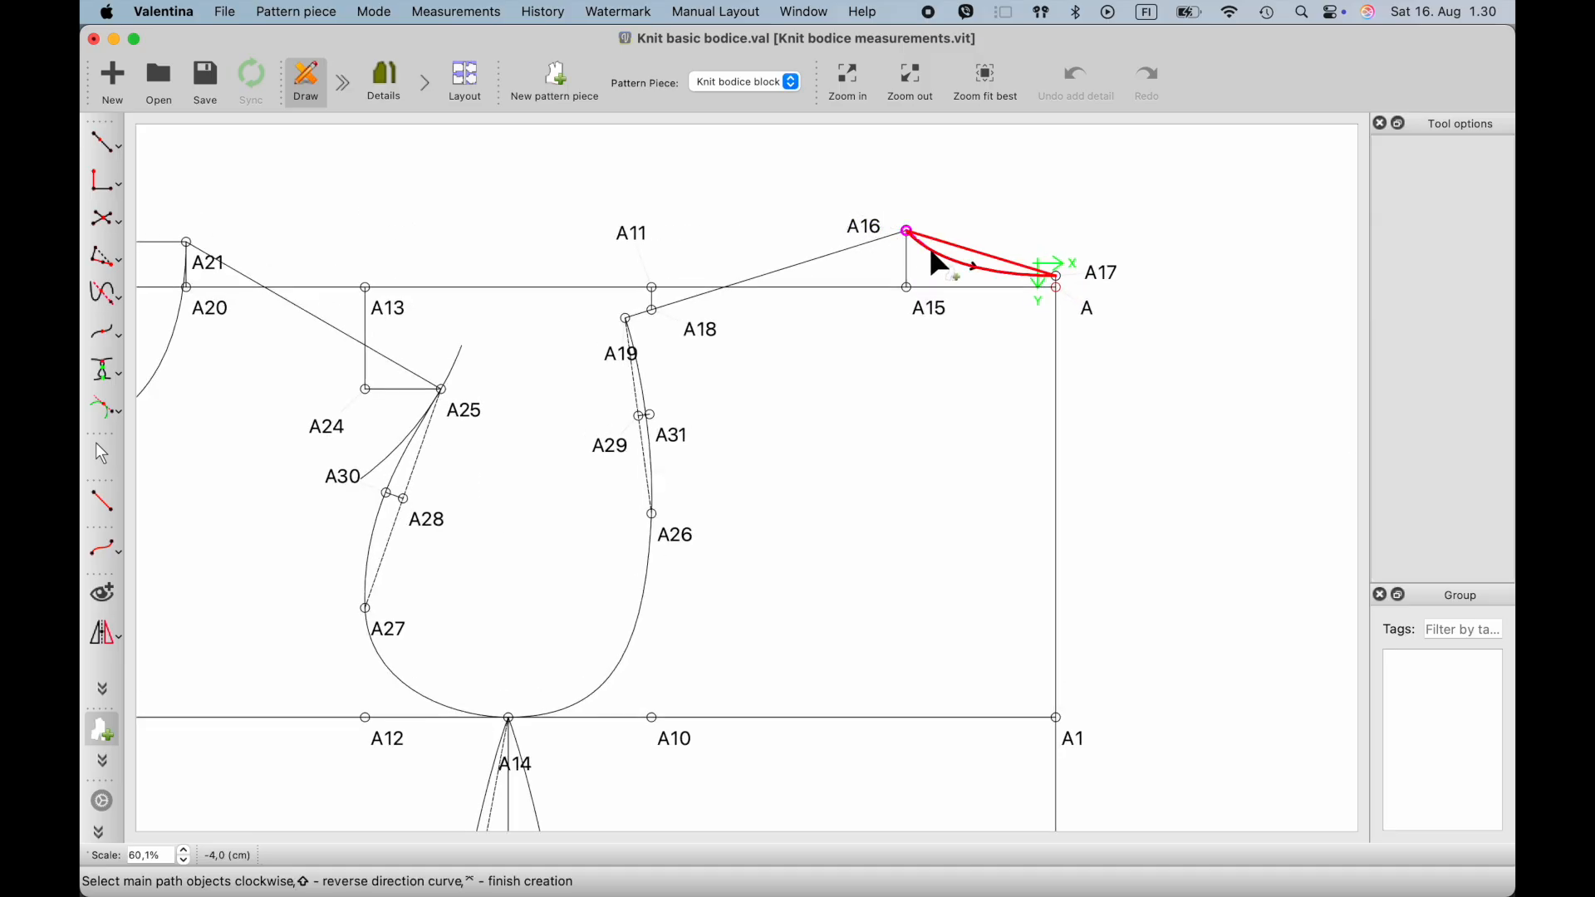
left_click(1100, 271)
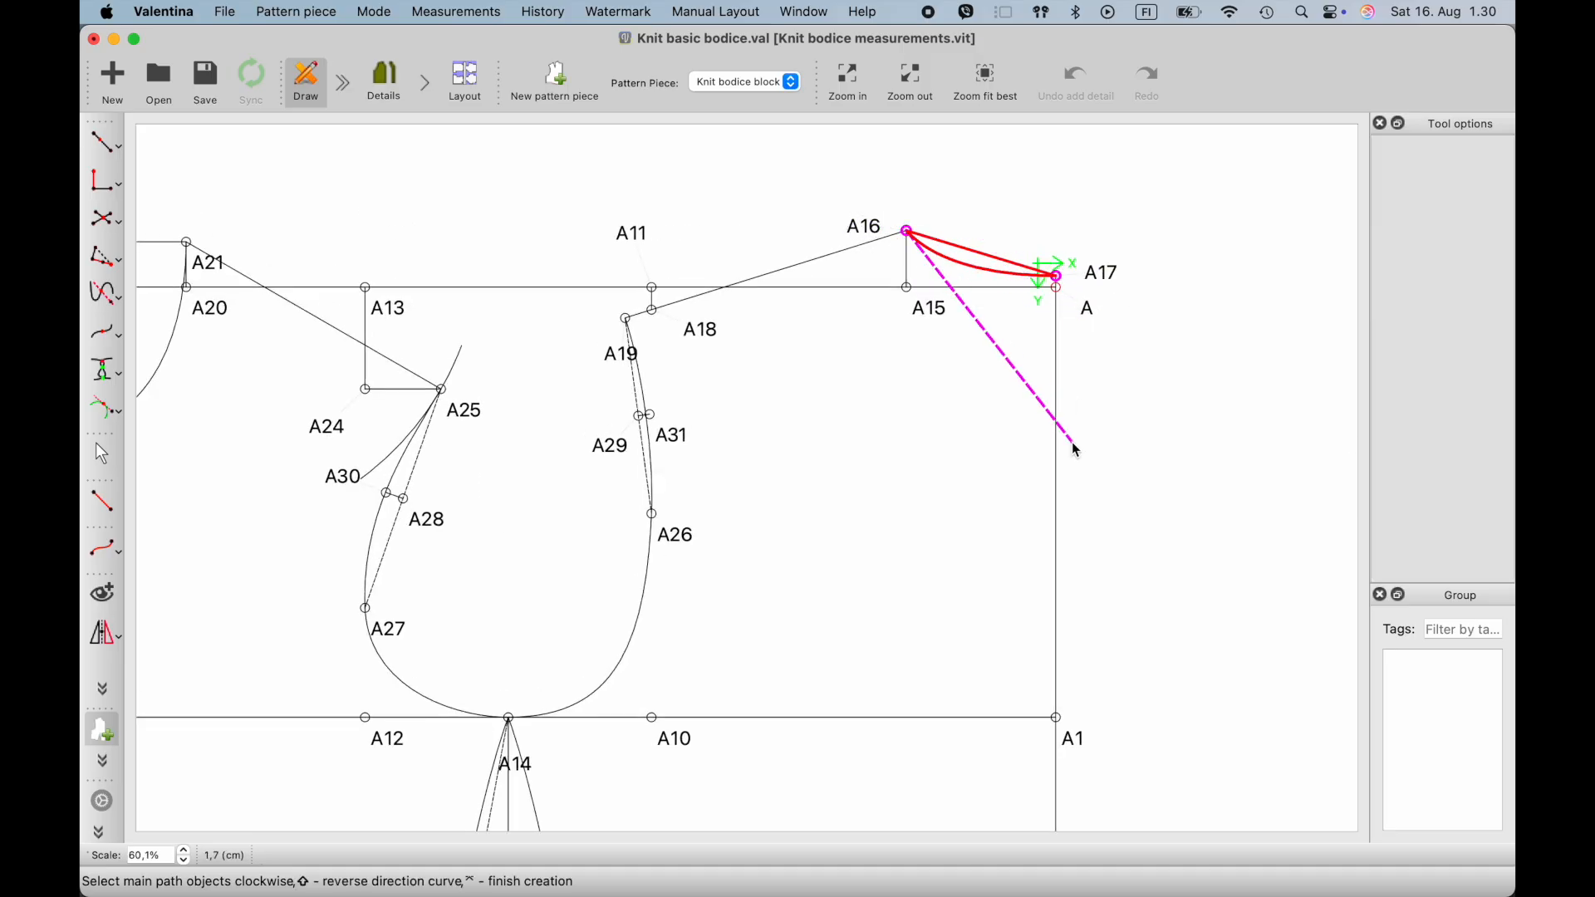
- Continue the back path down the centre back to A3 and along the hem to A36a1
scroll(1076, 482, "down", 3)
scroll(1089, 598, "down", 8)
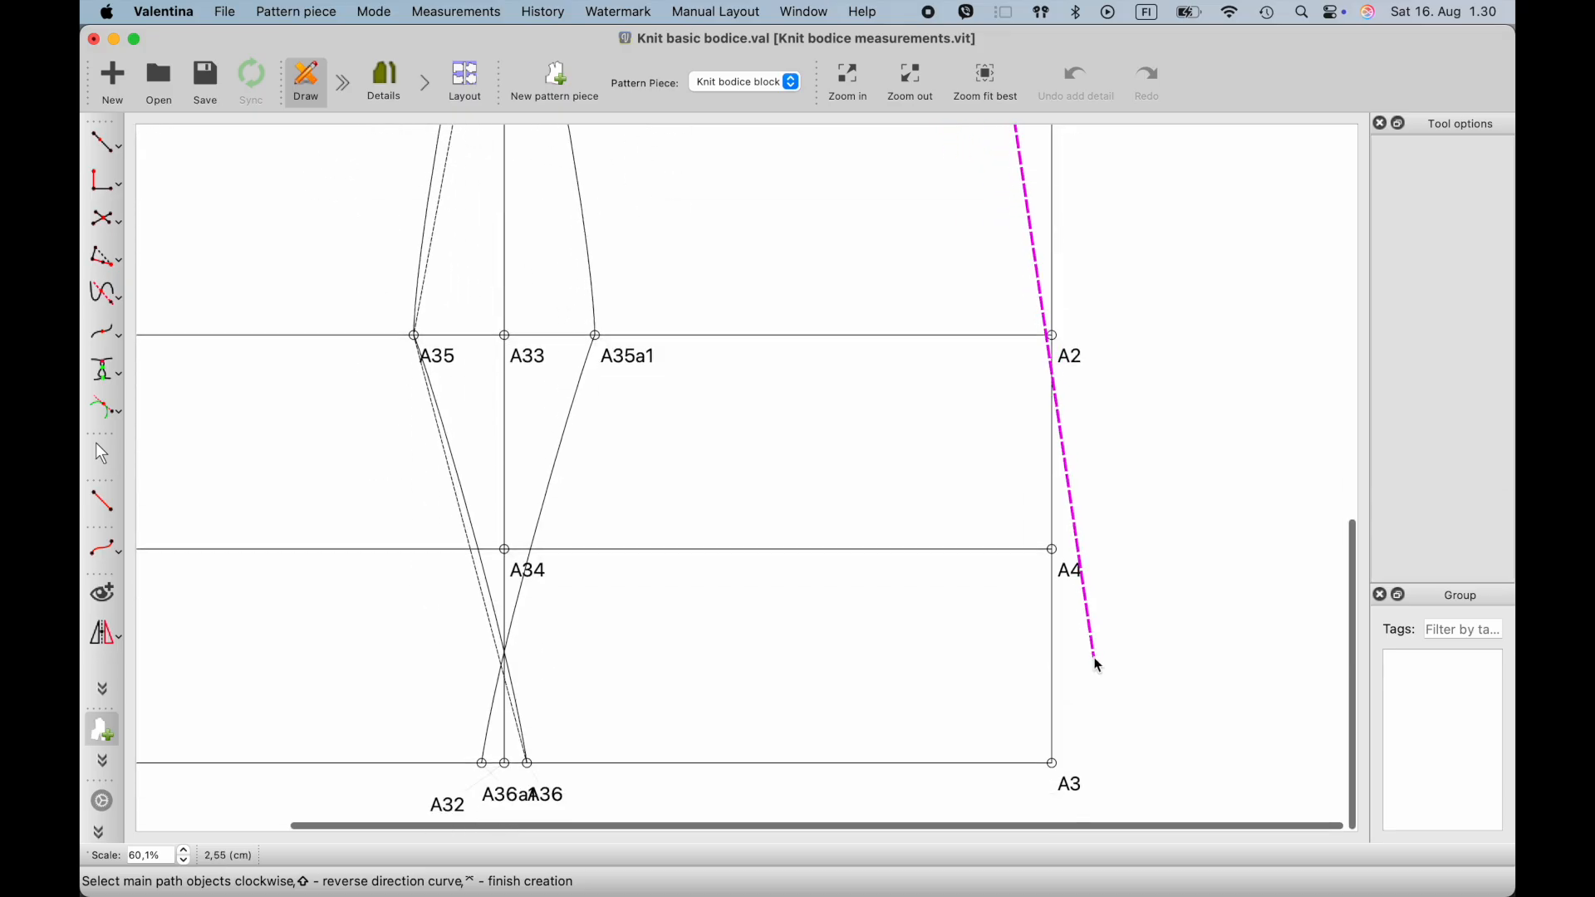
left_click(1055, 764)
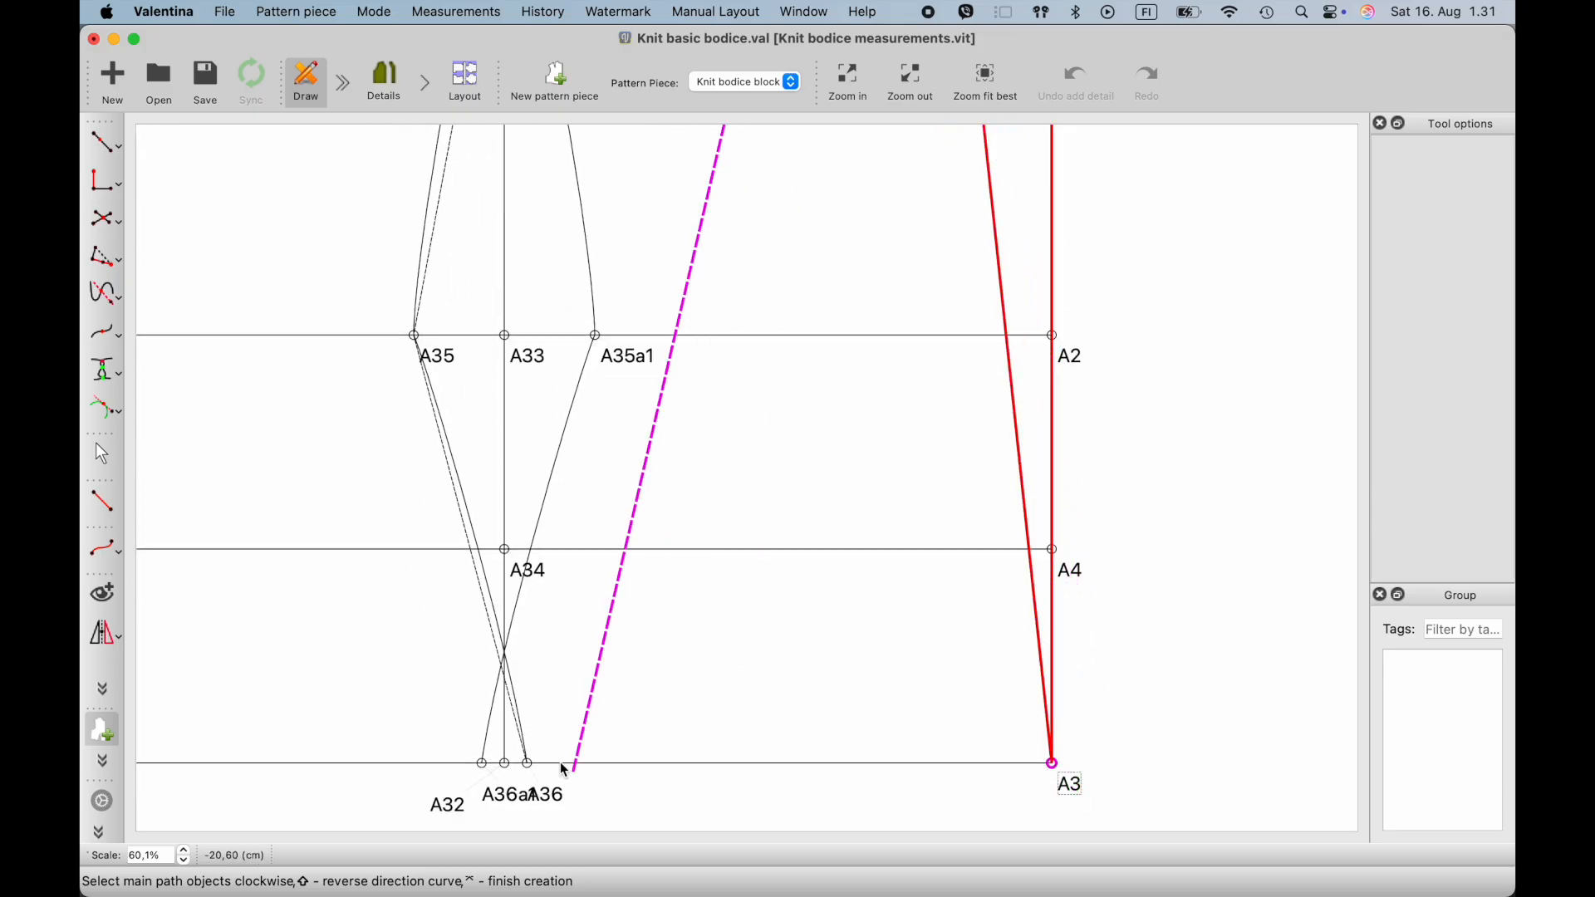
left_click(494, 801)
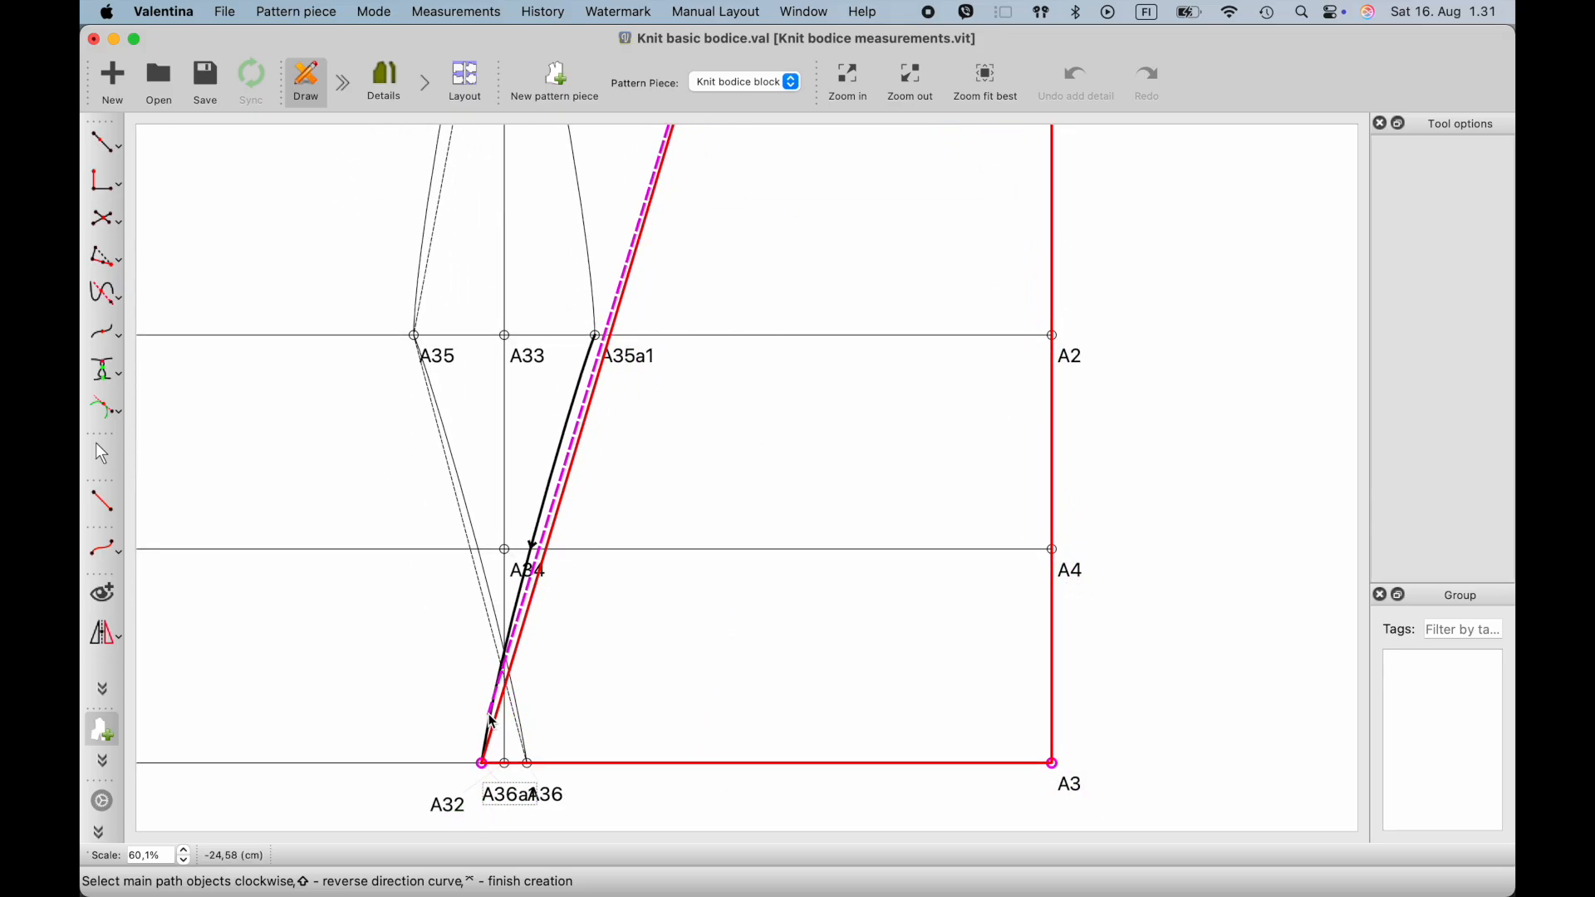
- Continue the back path up the mirrored side curves, in reversed direction, through A35a1 to underarm point A14
left_click(558, 475)
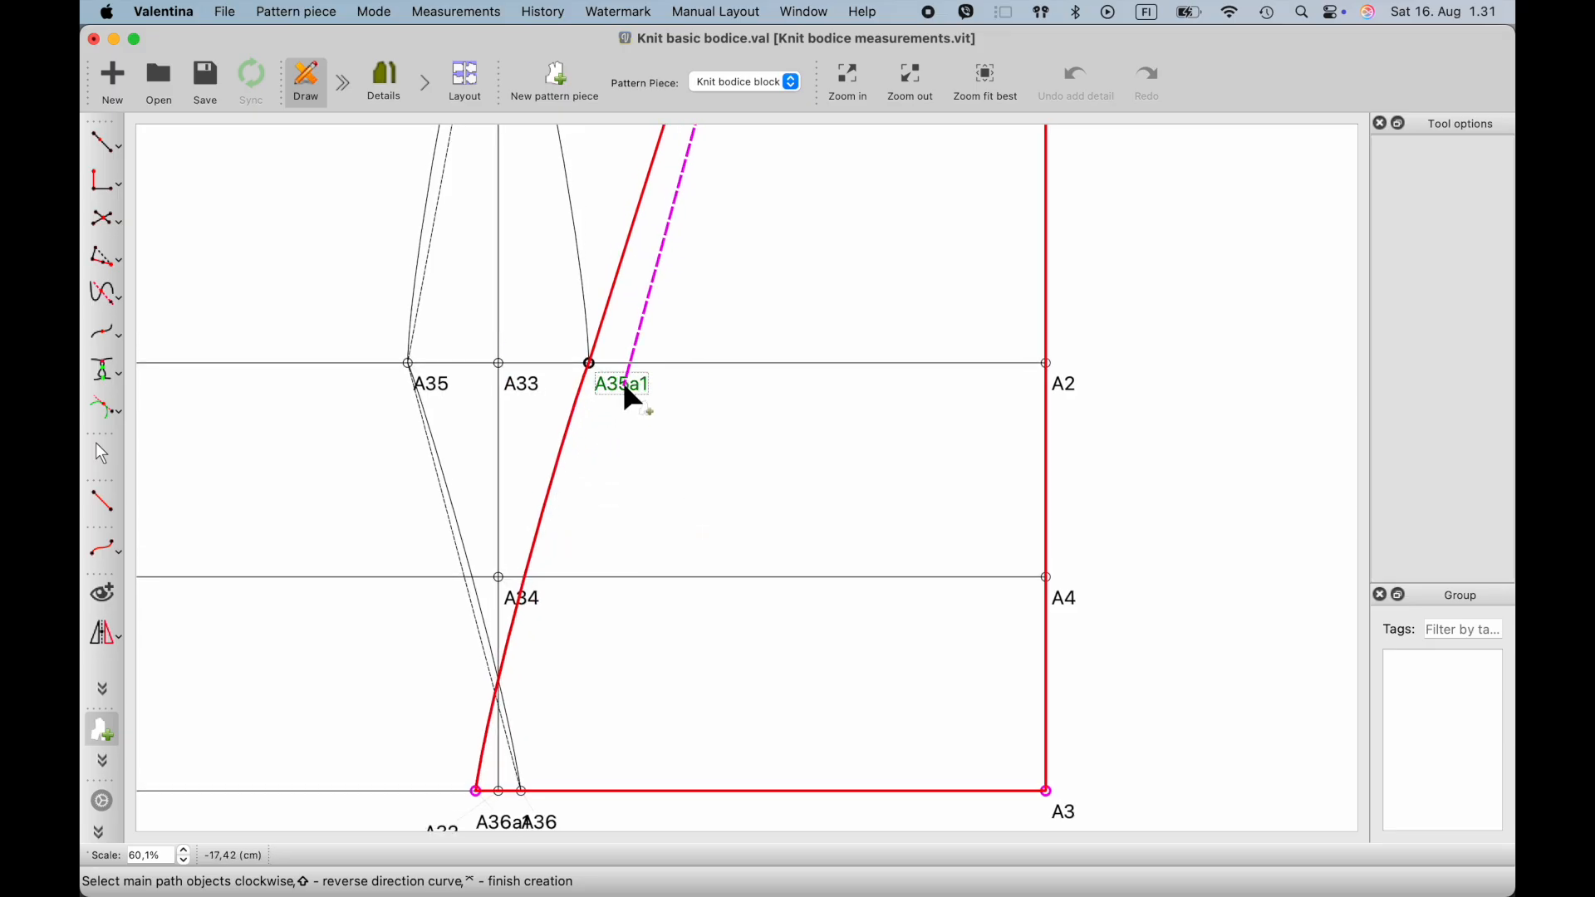
scroll(630, 392, "up", 3)
scroll(574, 343, "down", 5)
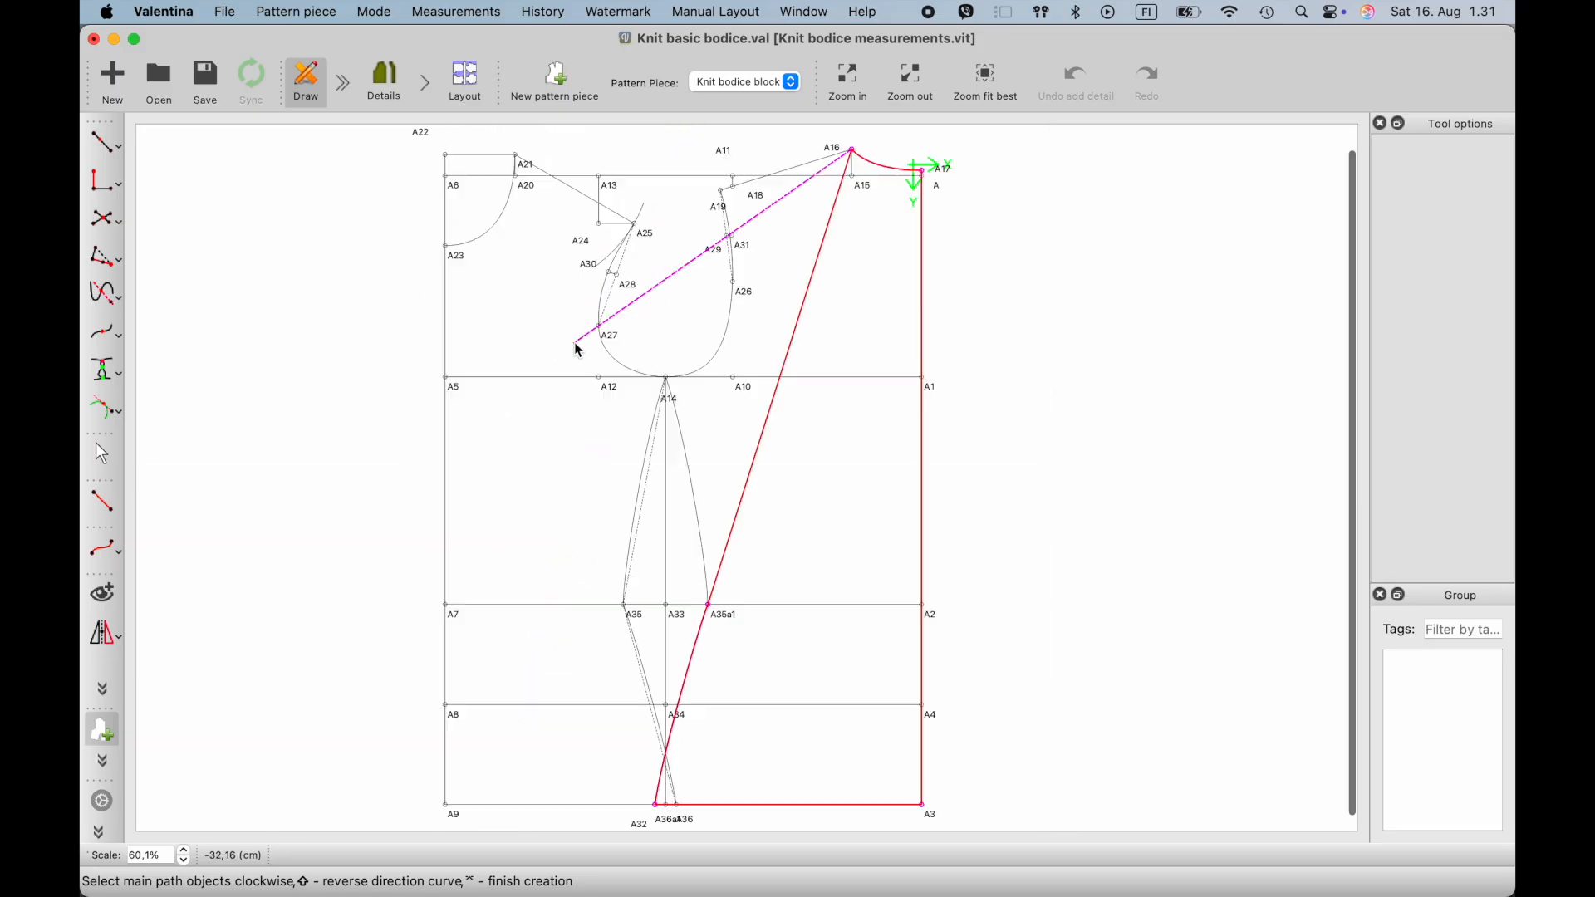
left_click(694, 481)
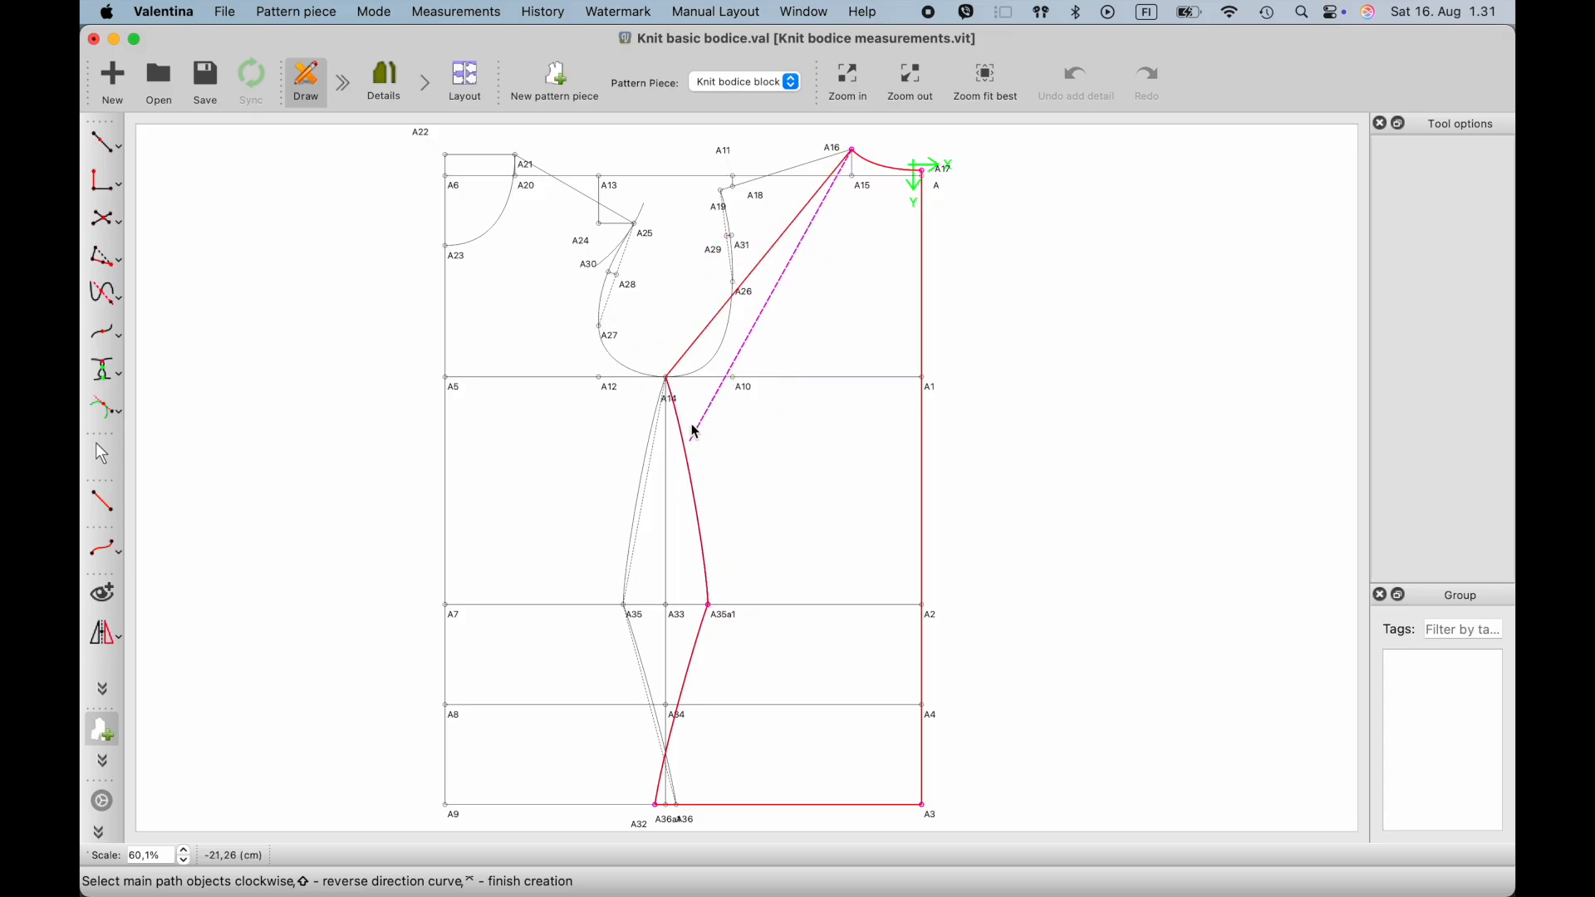
- Complete the back path along the armhole curve through point A26 to shoulder point A19
scroll(702, 434, "up", 3)
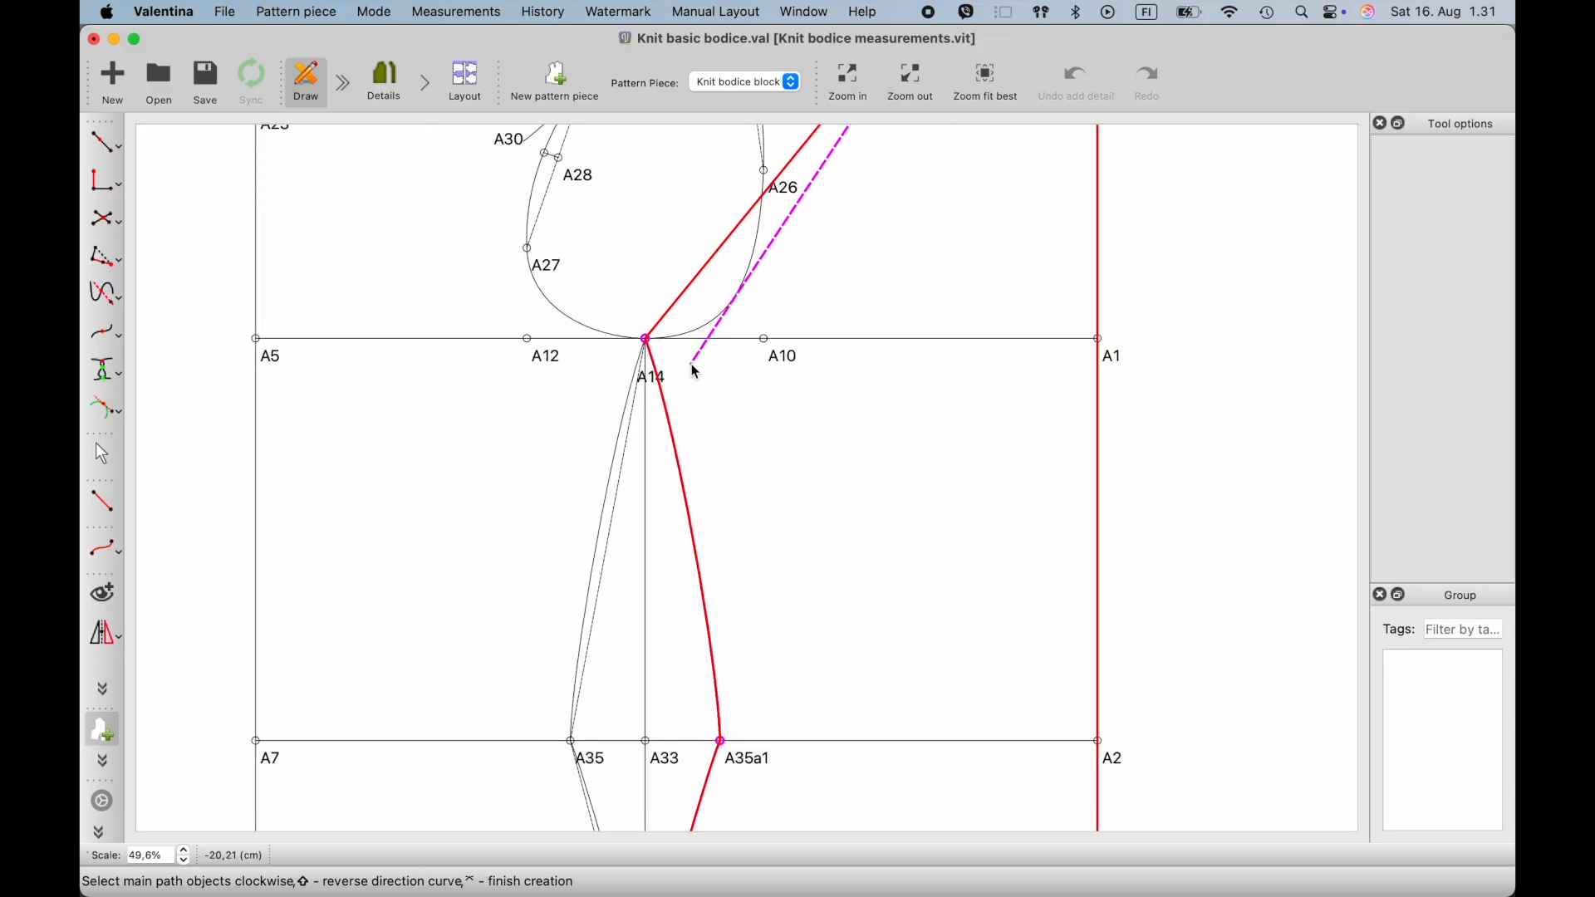
scroll(702, 349, "up", 1)
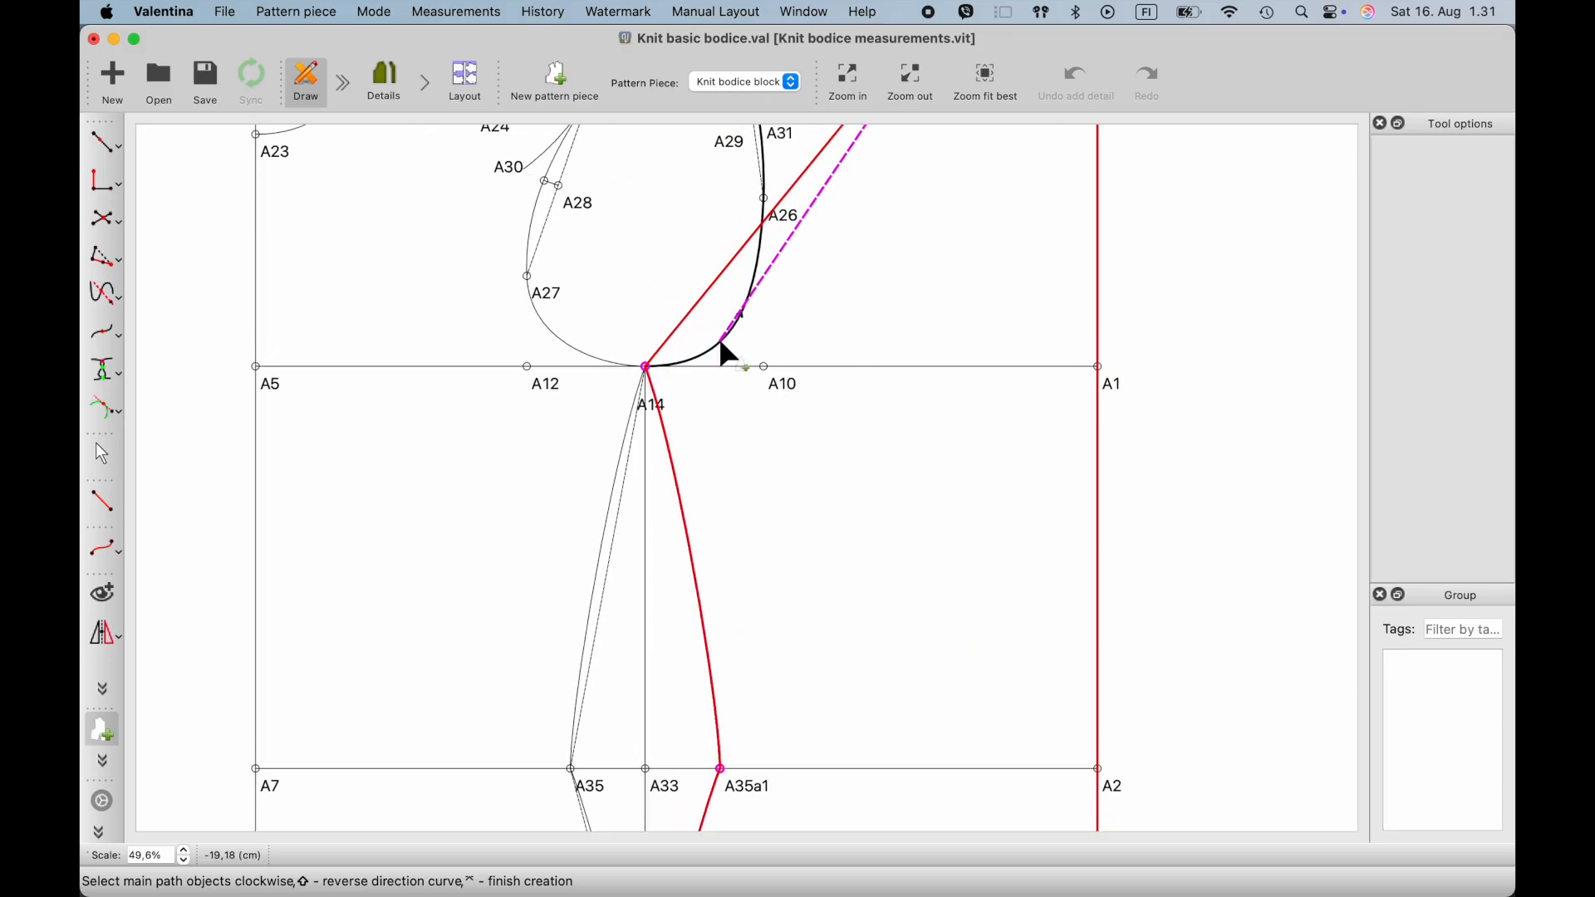
left_click(720, 342)
scroll(740, 311, "up", 1)
scroll(789, 282, "up", 5)
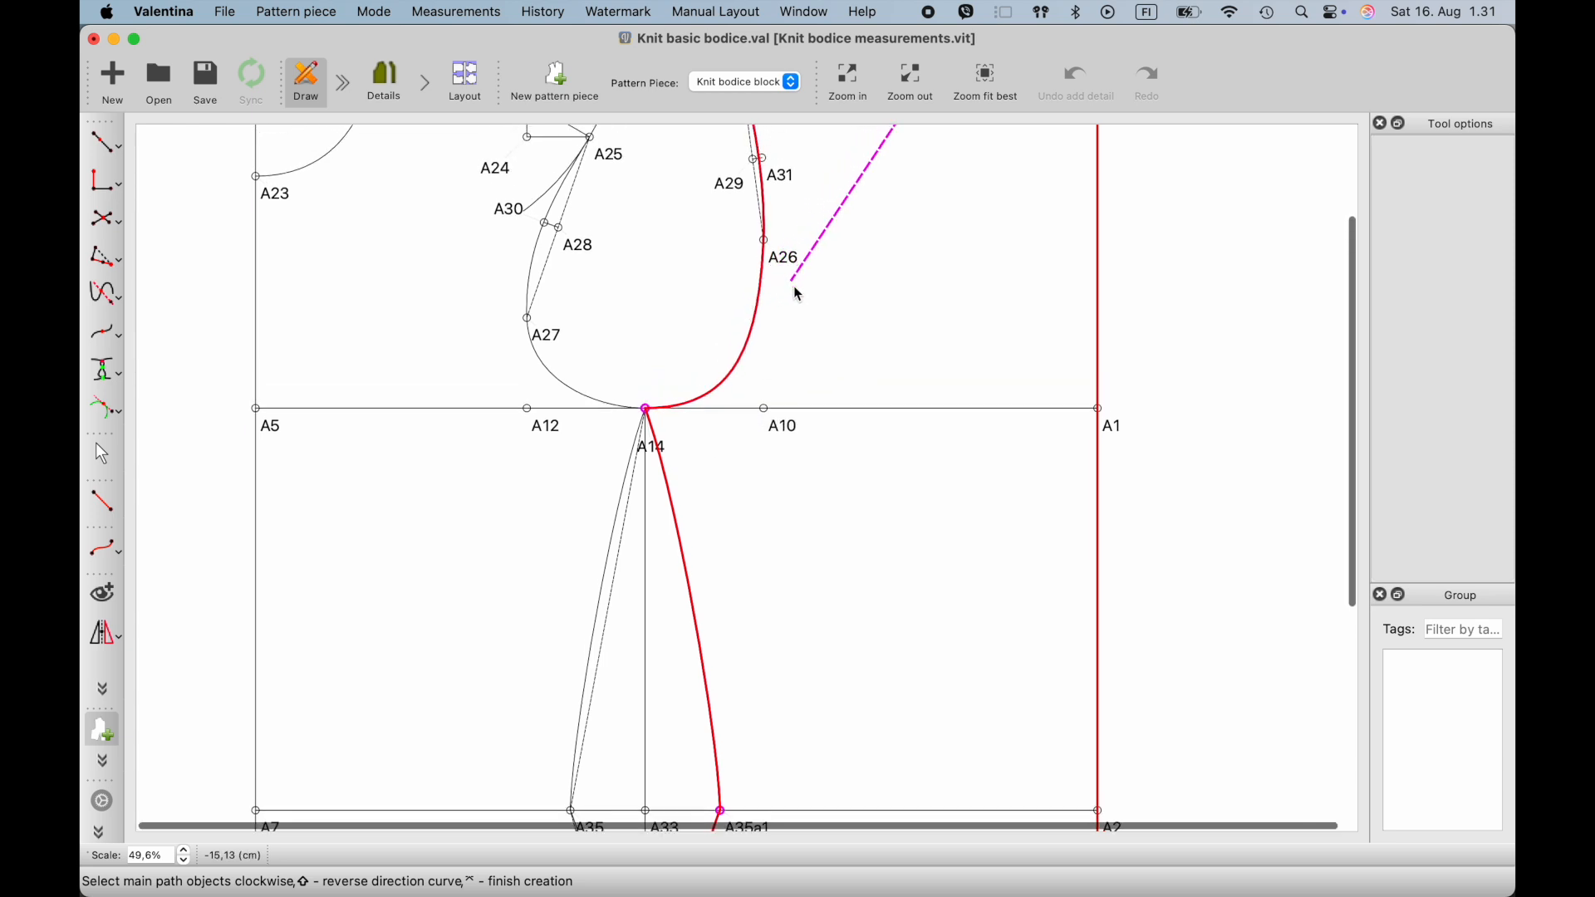
left_click(787, 344)
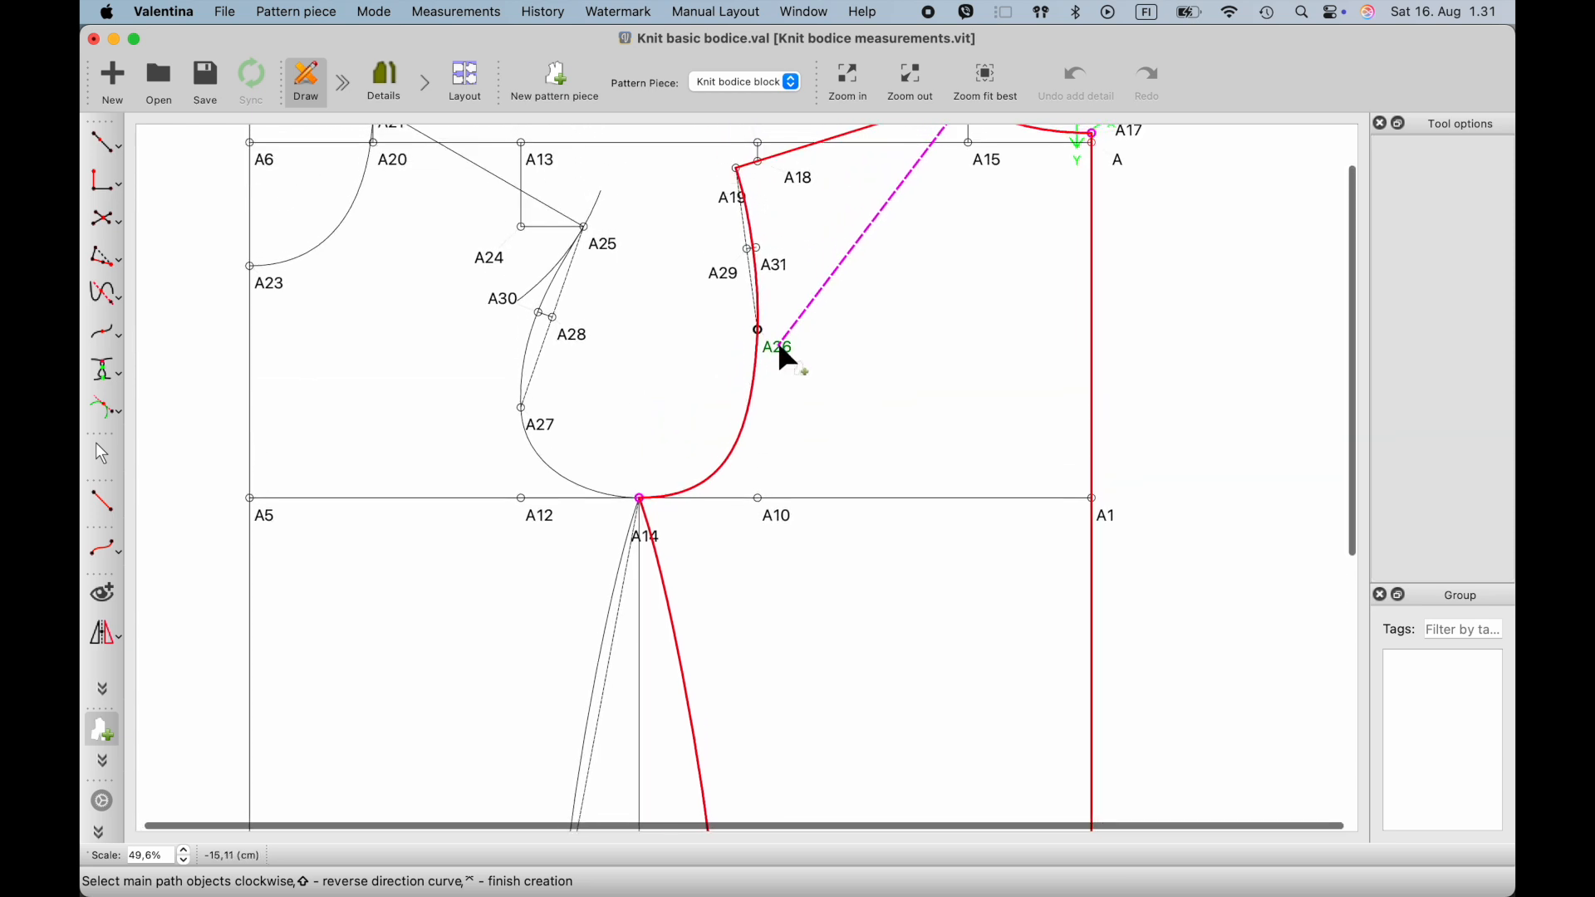
left_click(753, 247)
scroll(739, 258, "up", 3)
left_click(724, 261)
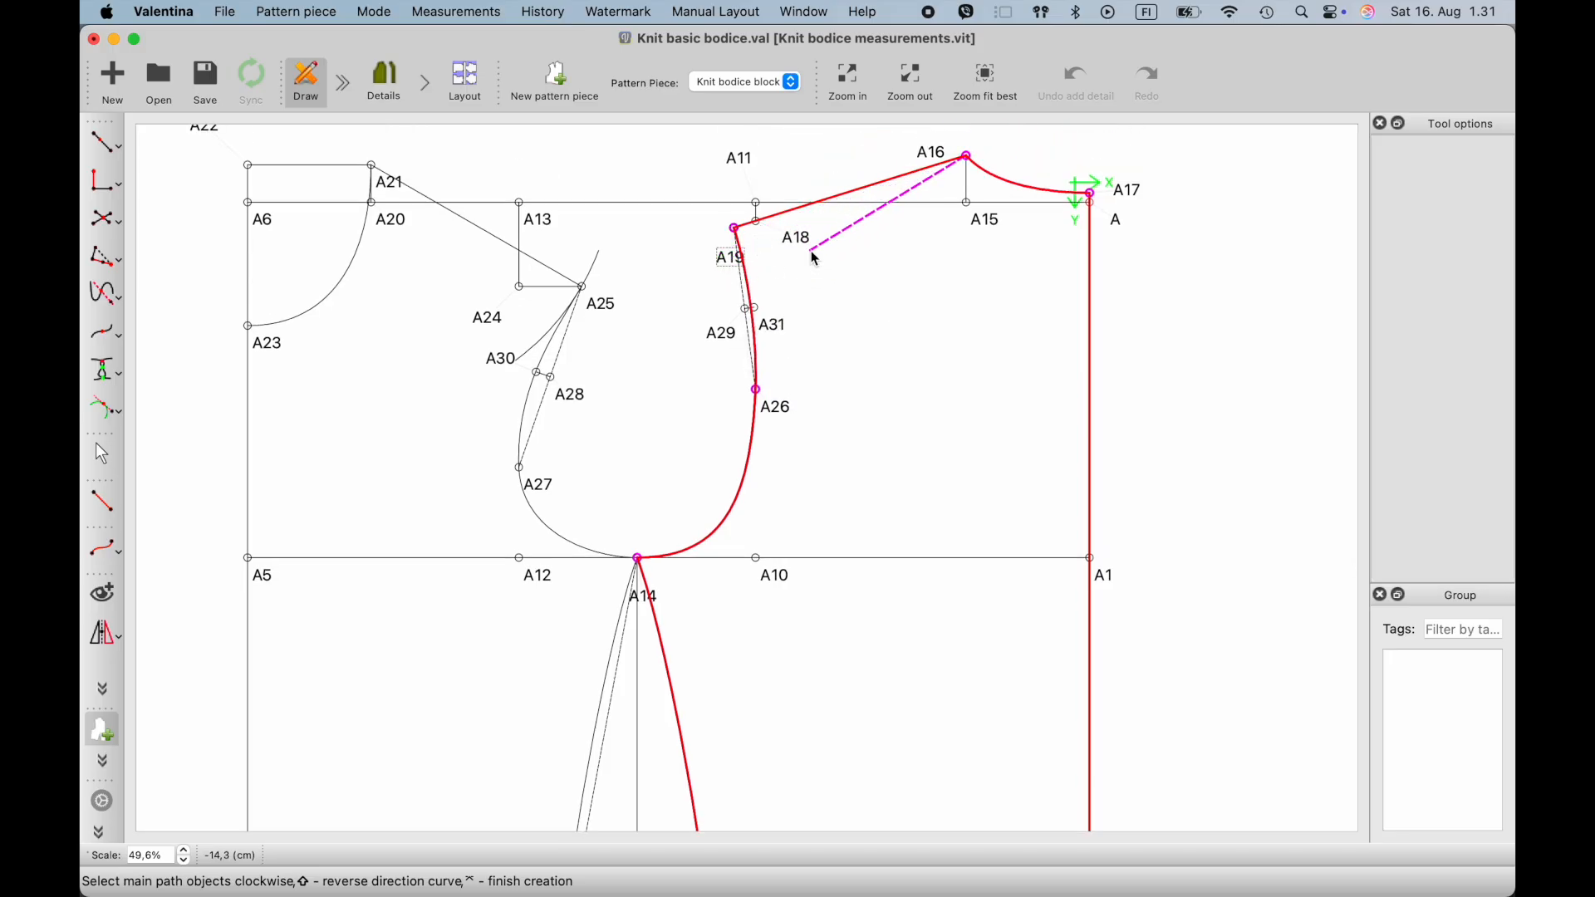
- Finish the back path and create the workpiece with the name Back
scroll(806, 243, "down", 2)
key("Return")
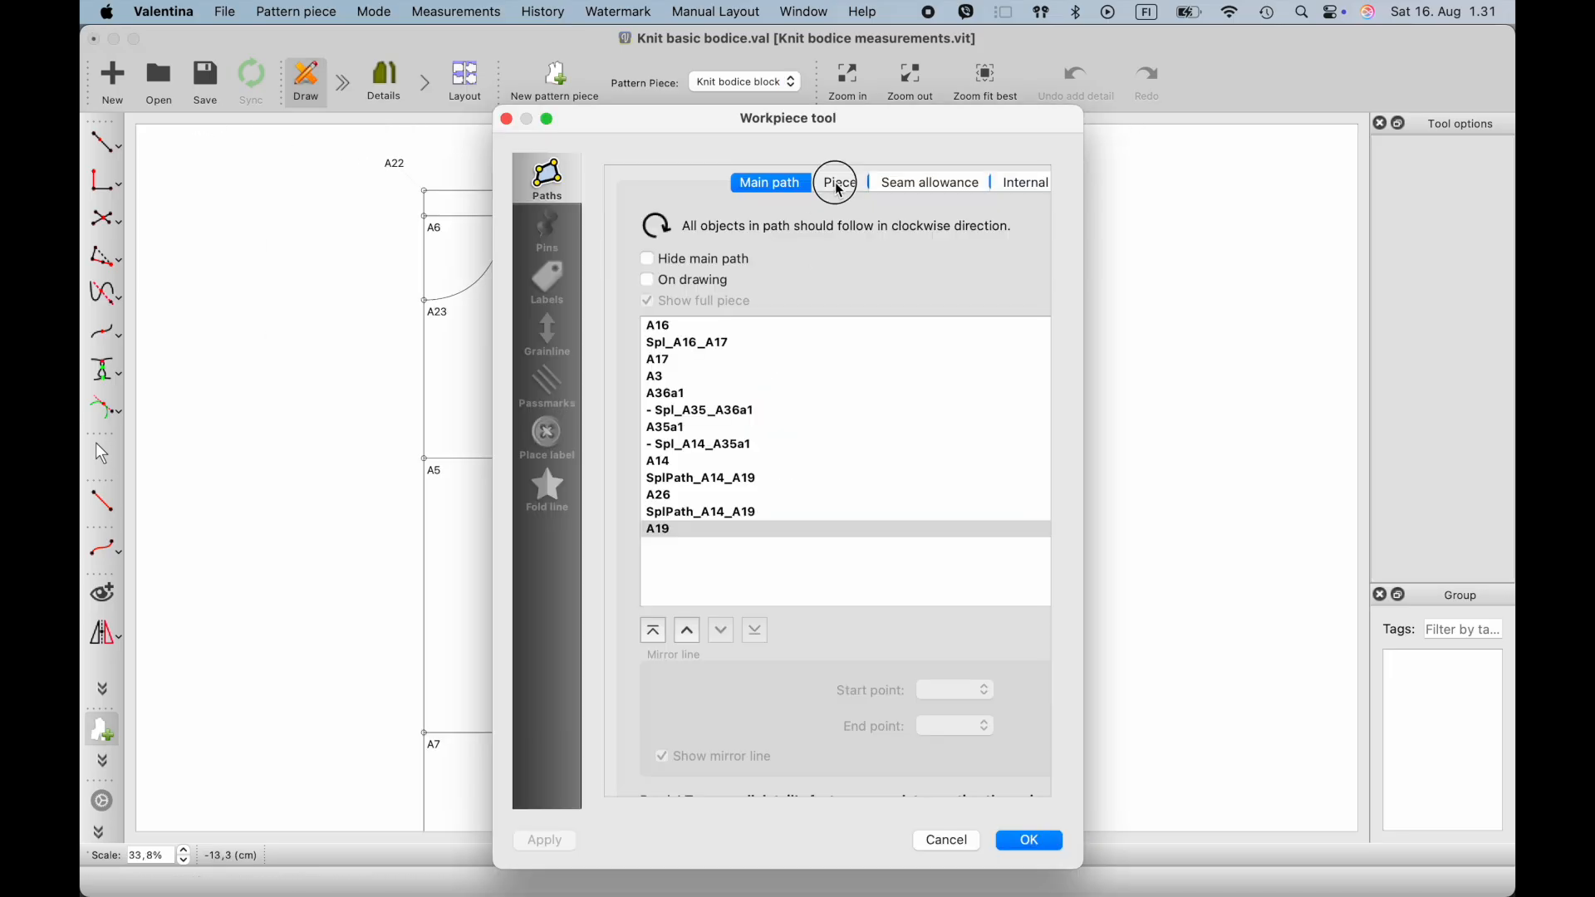
left_click(839, 185)
double_click(807, 223)
type("Back")
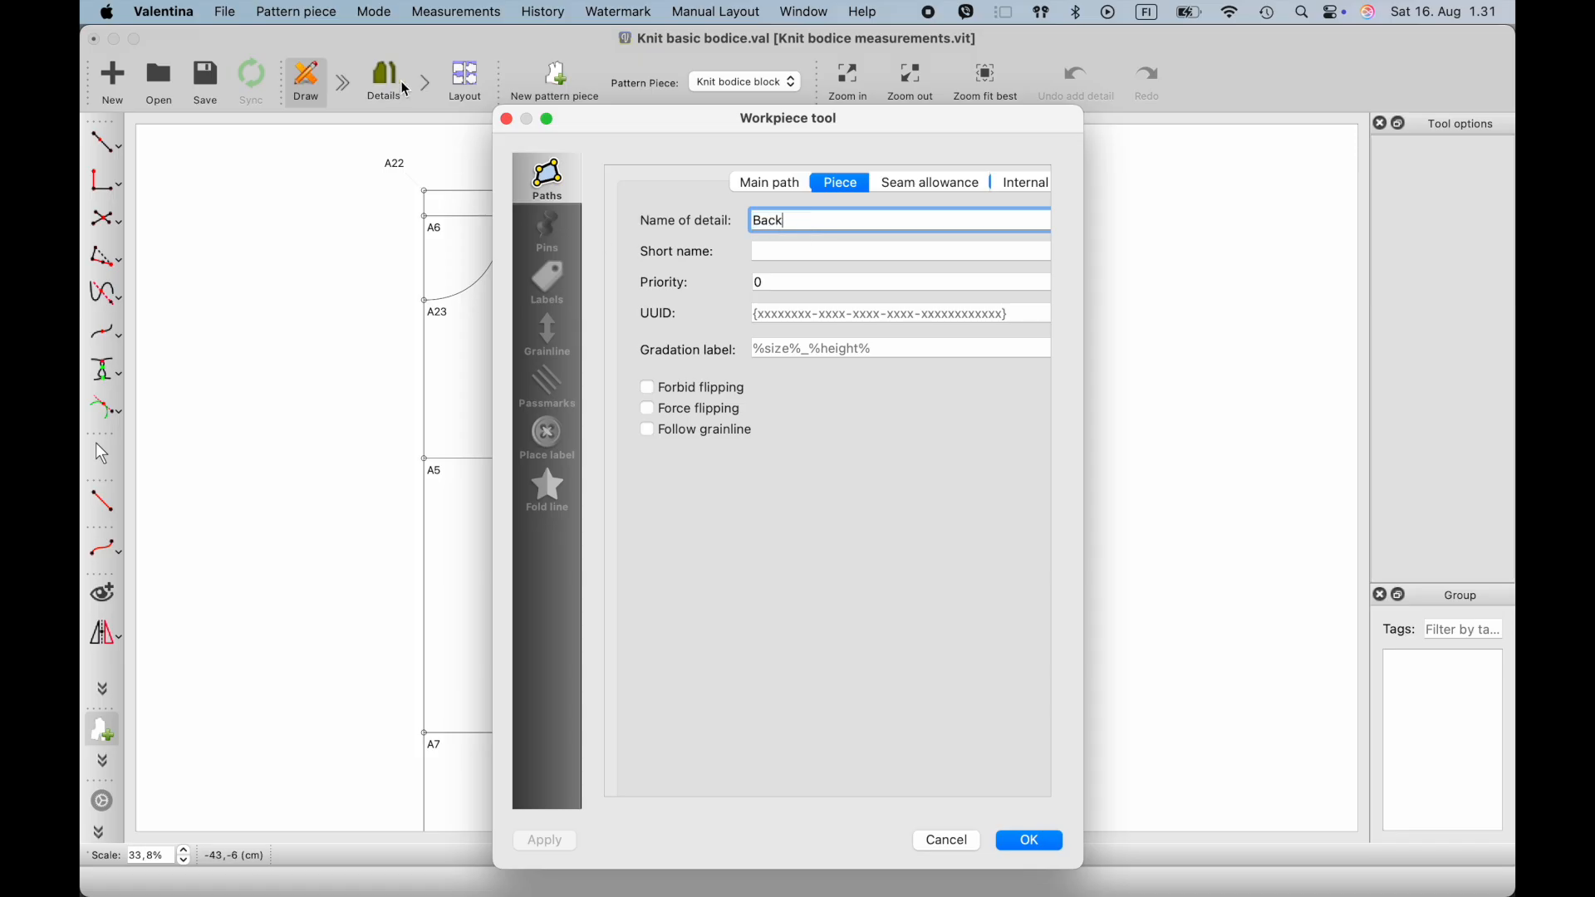
left_click(1031, 841)
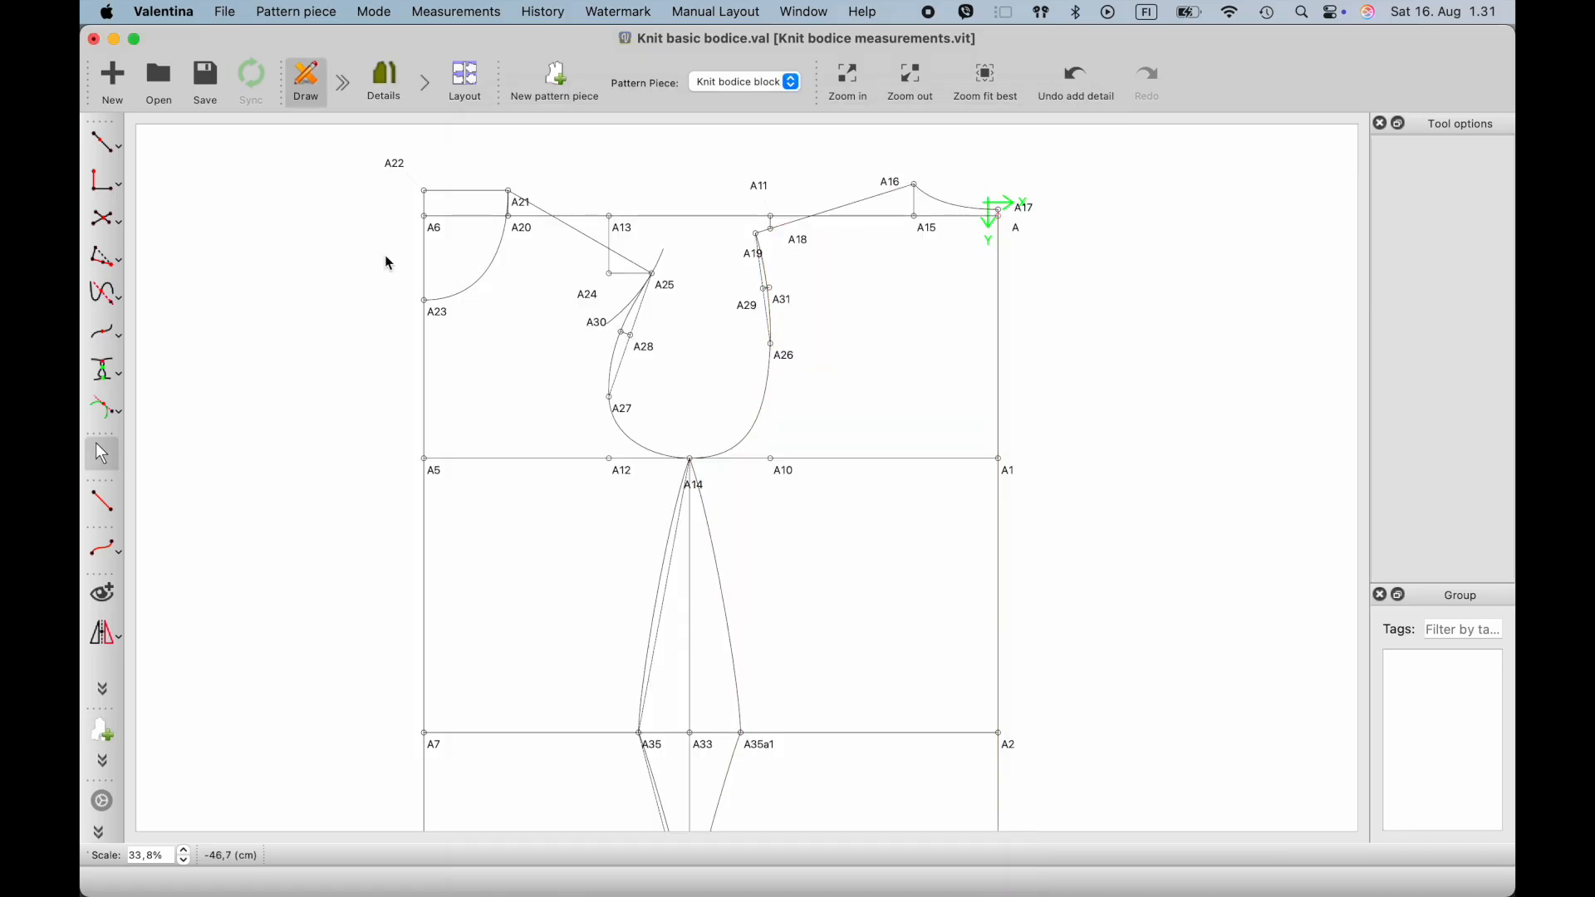
- Switch to the pattern piece details and shift the back piece away from the front piece
left_click(387, 83)
scroll(584, 387, "down", 5)
scroll(421, 475, "up", 5)
left_click_drag(461, 495, 495, 488)
- Enable a 1 cm seam allowance on the front piece and set the allowance before node A23 to 0
right_click(324, 476)
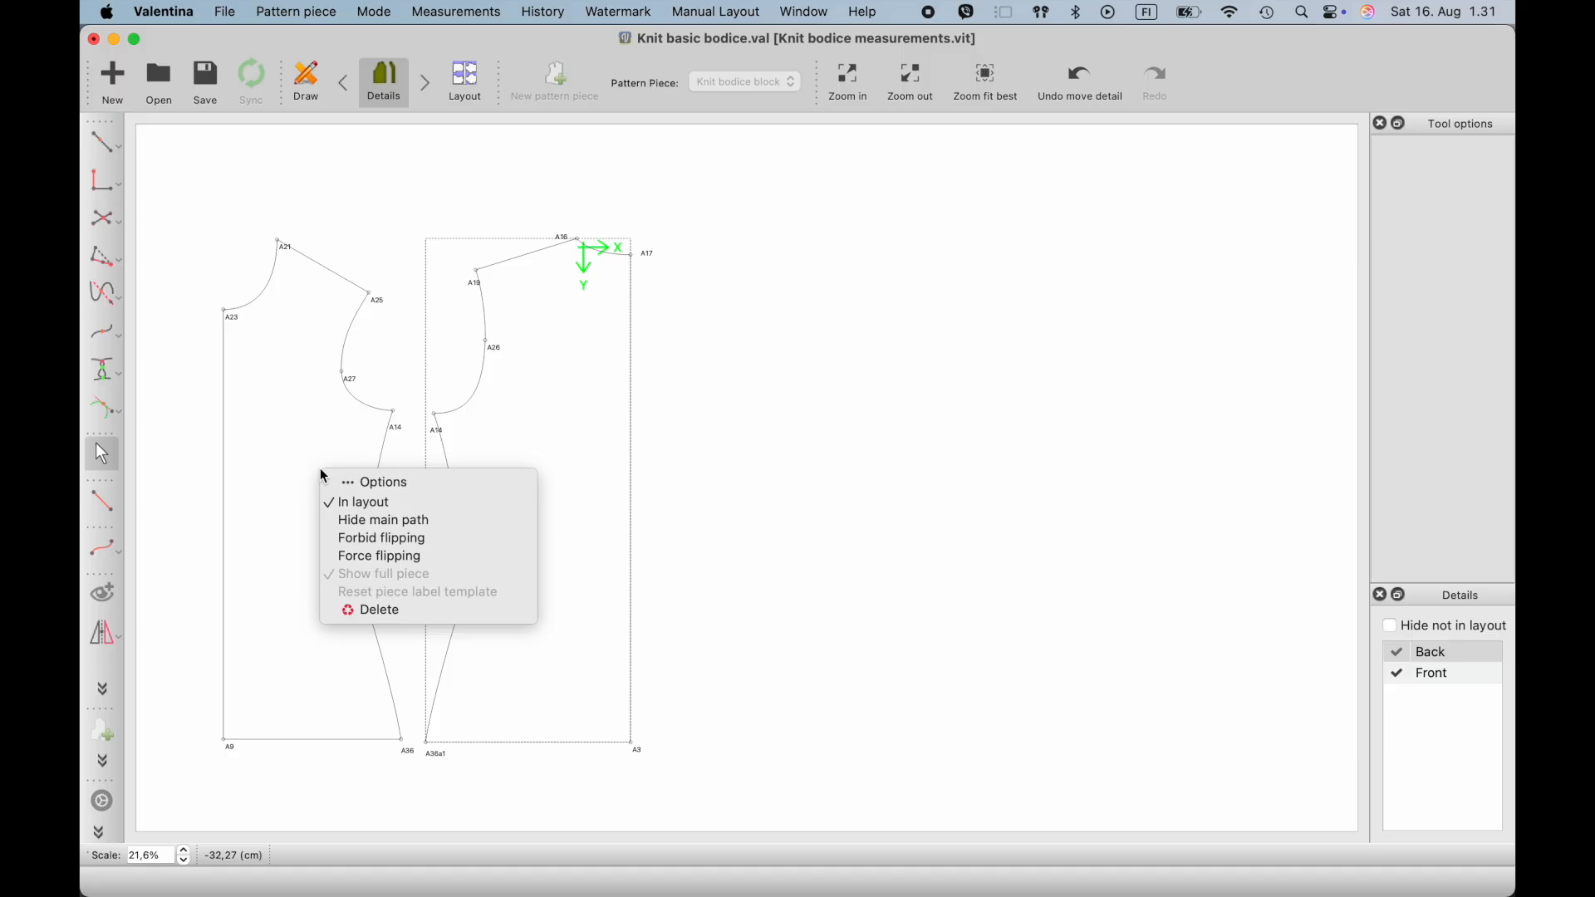
left_click(373, 482)
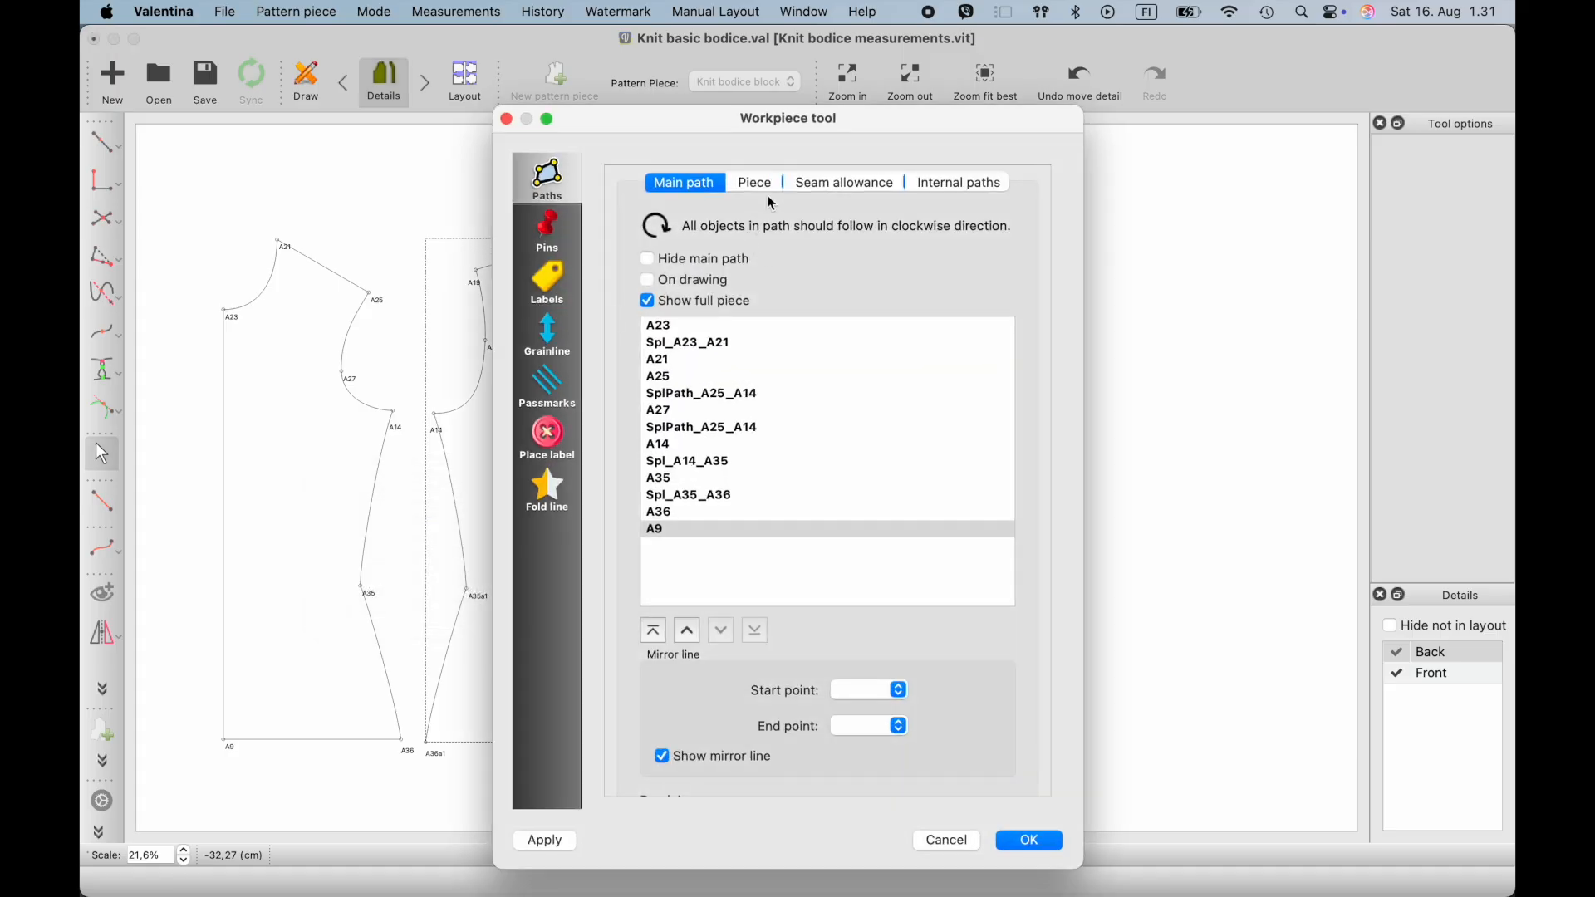
left_click(812, 183)
left_click(649, 219)
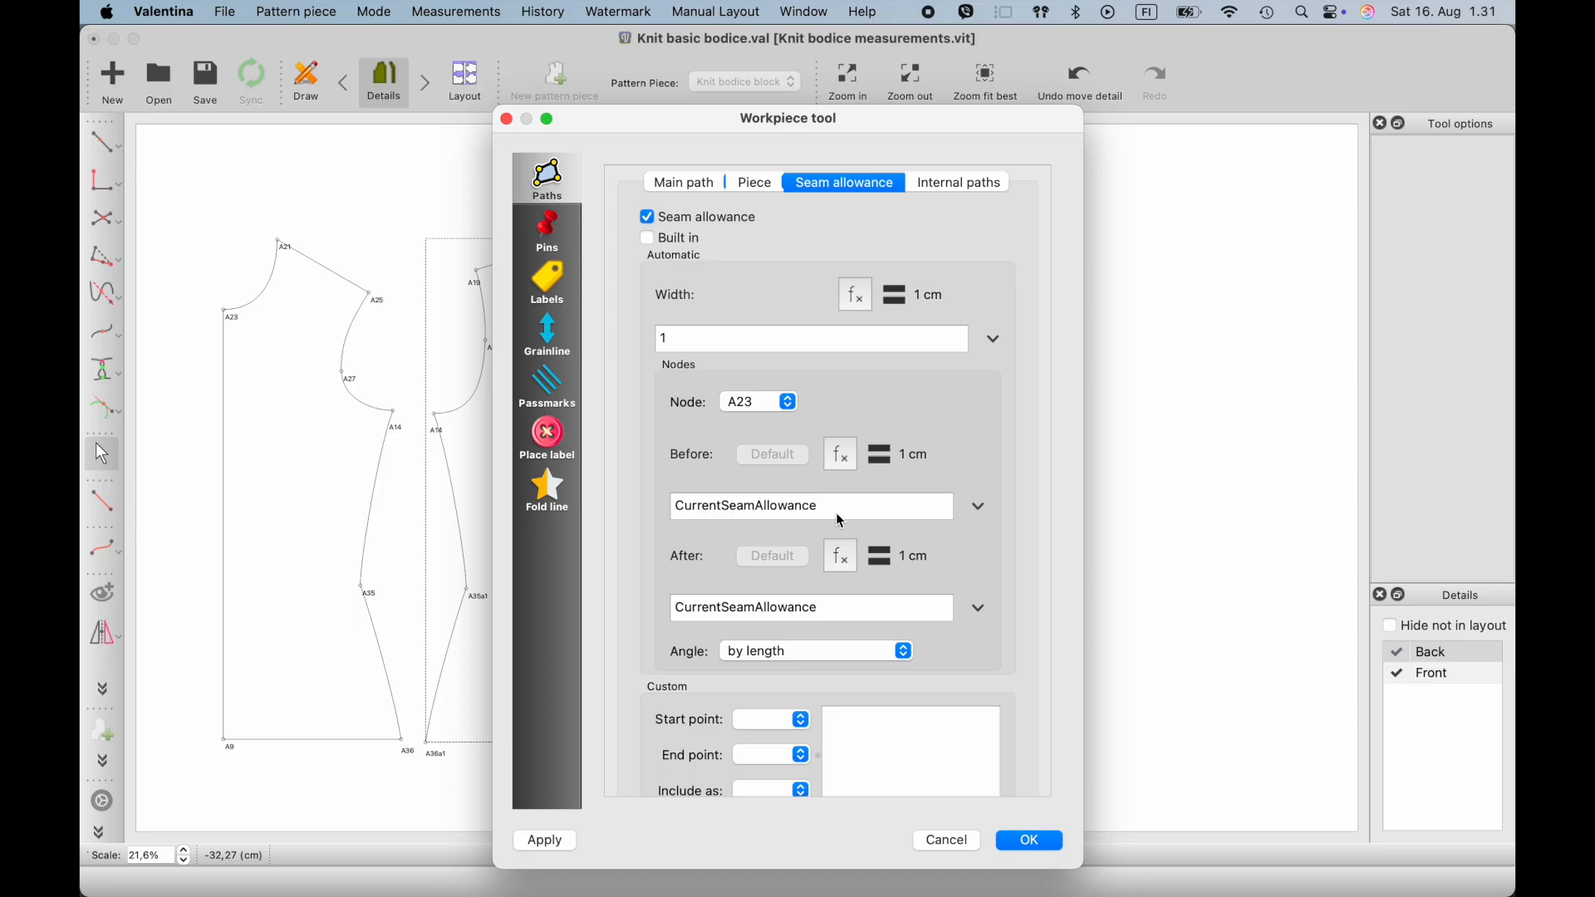
left_click_drag(838, 518, 590, 505)
type("0")
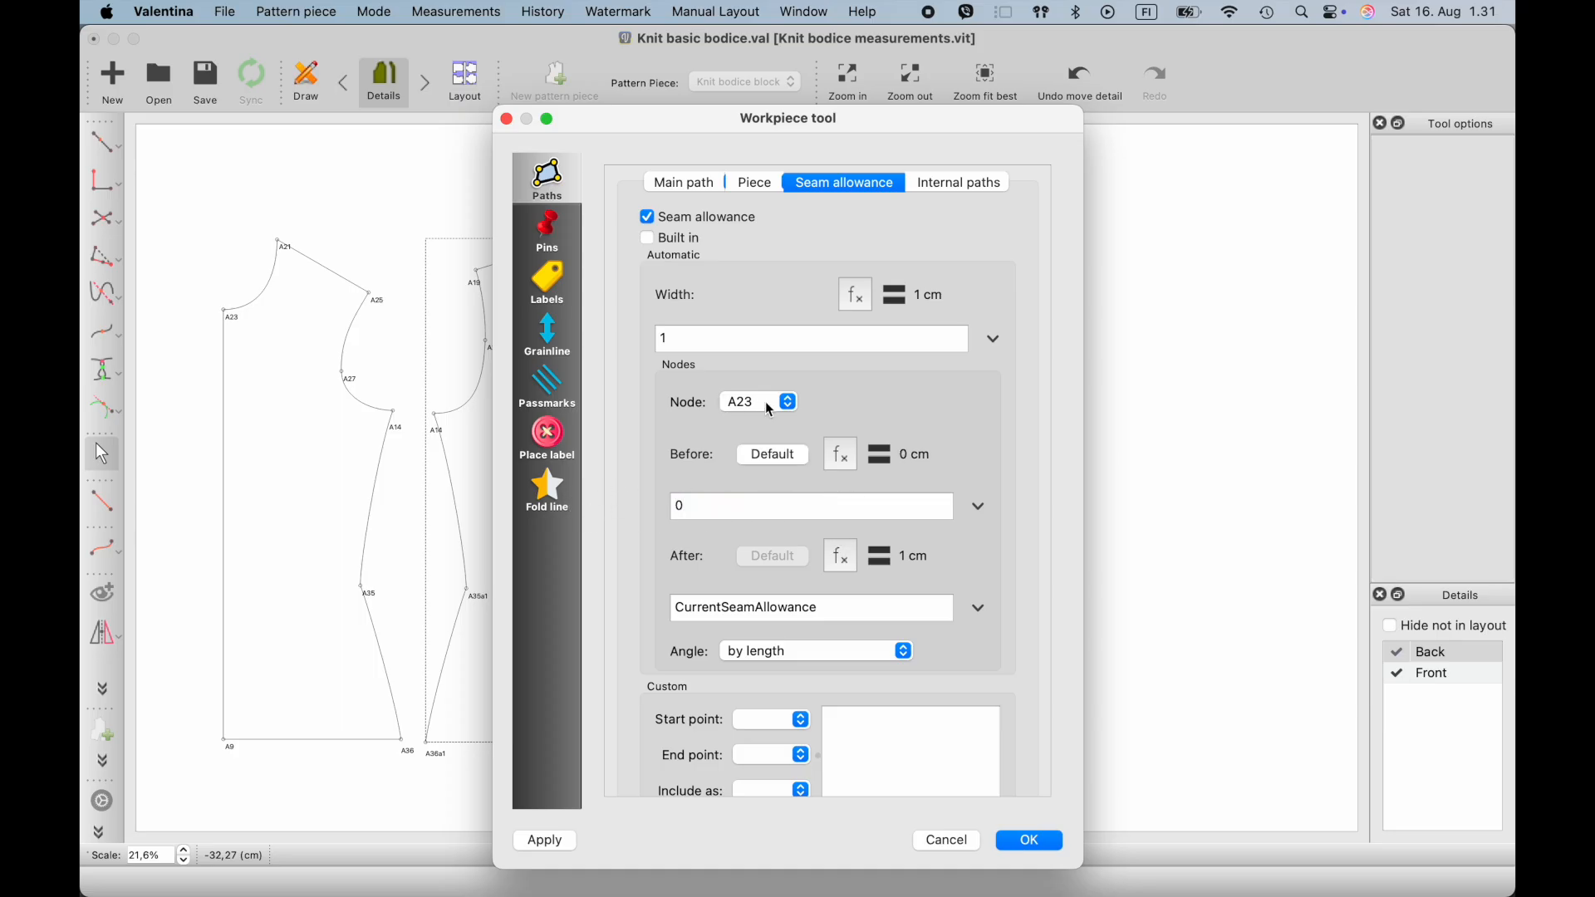
- Set the front piece's seam allowance after node A9 to 0 and confirm the piece options
left_click(793, 410)
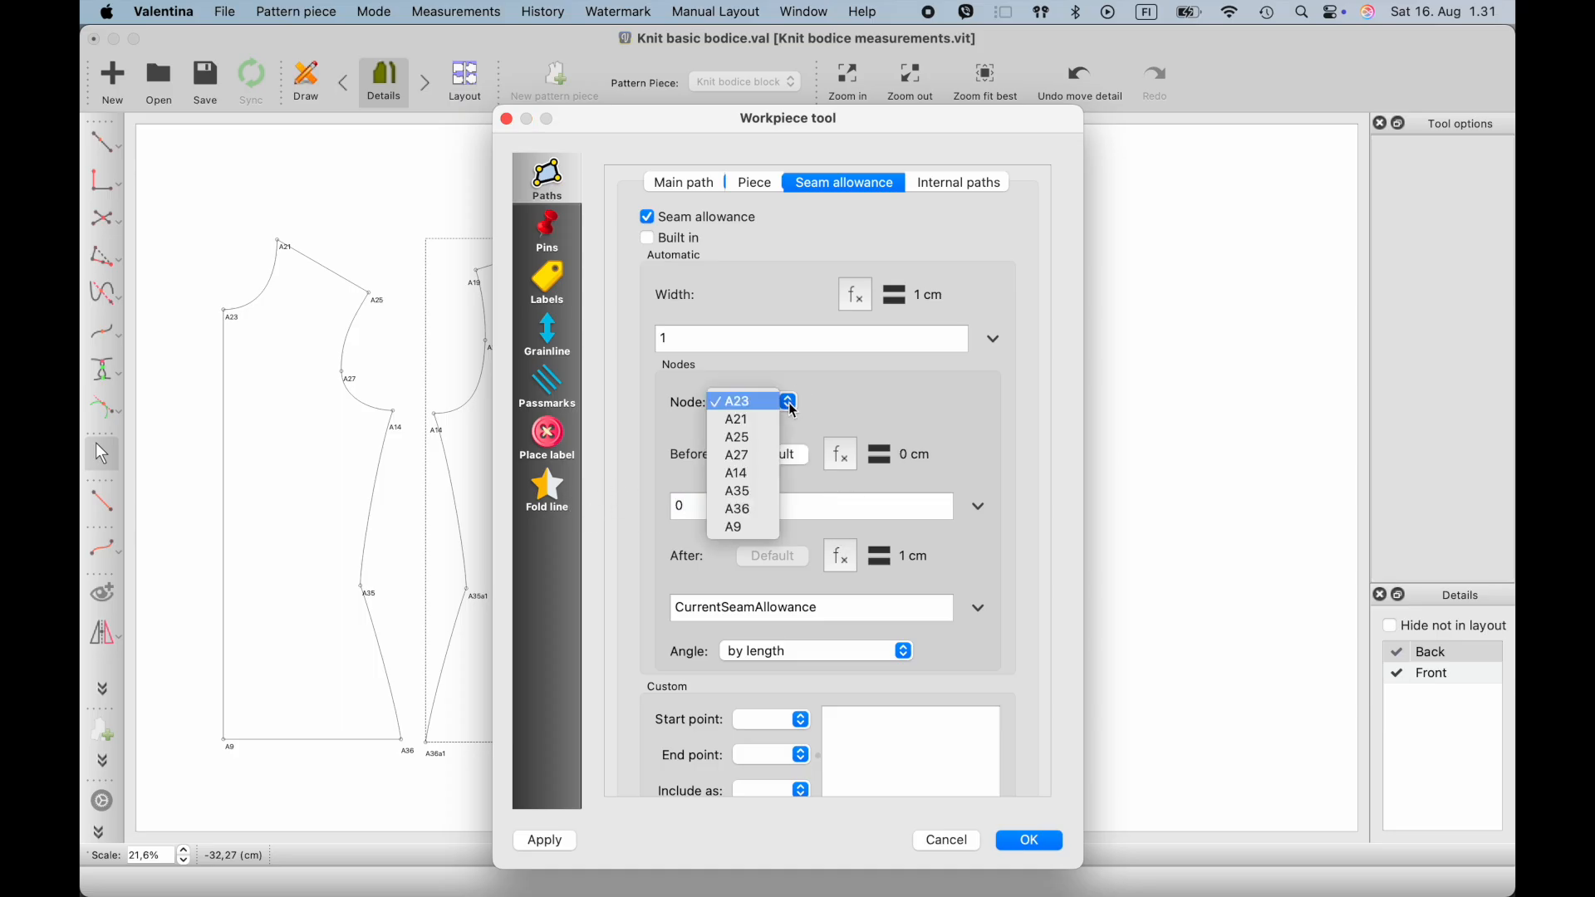
left_click(771, 528)
left_click_drag(841, 615, 648, 620)
type("0")
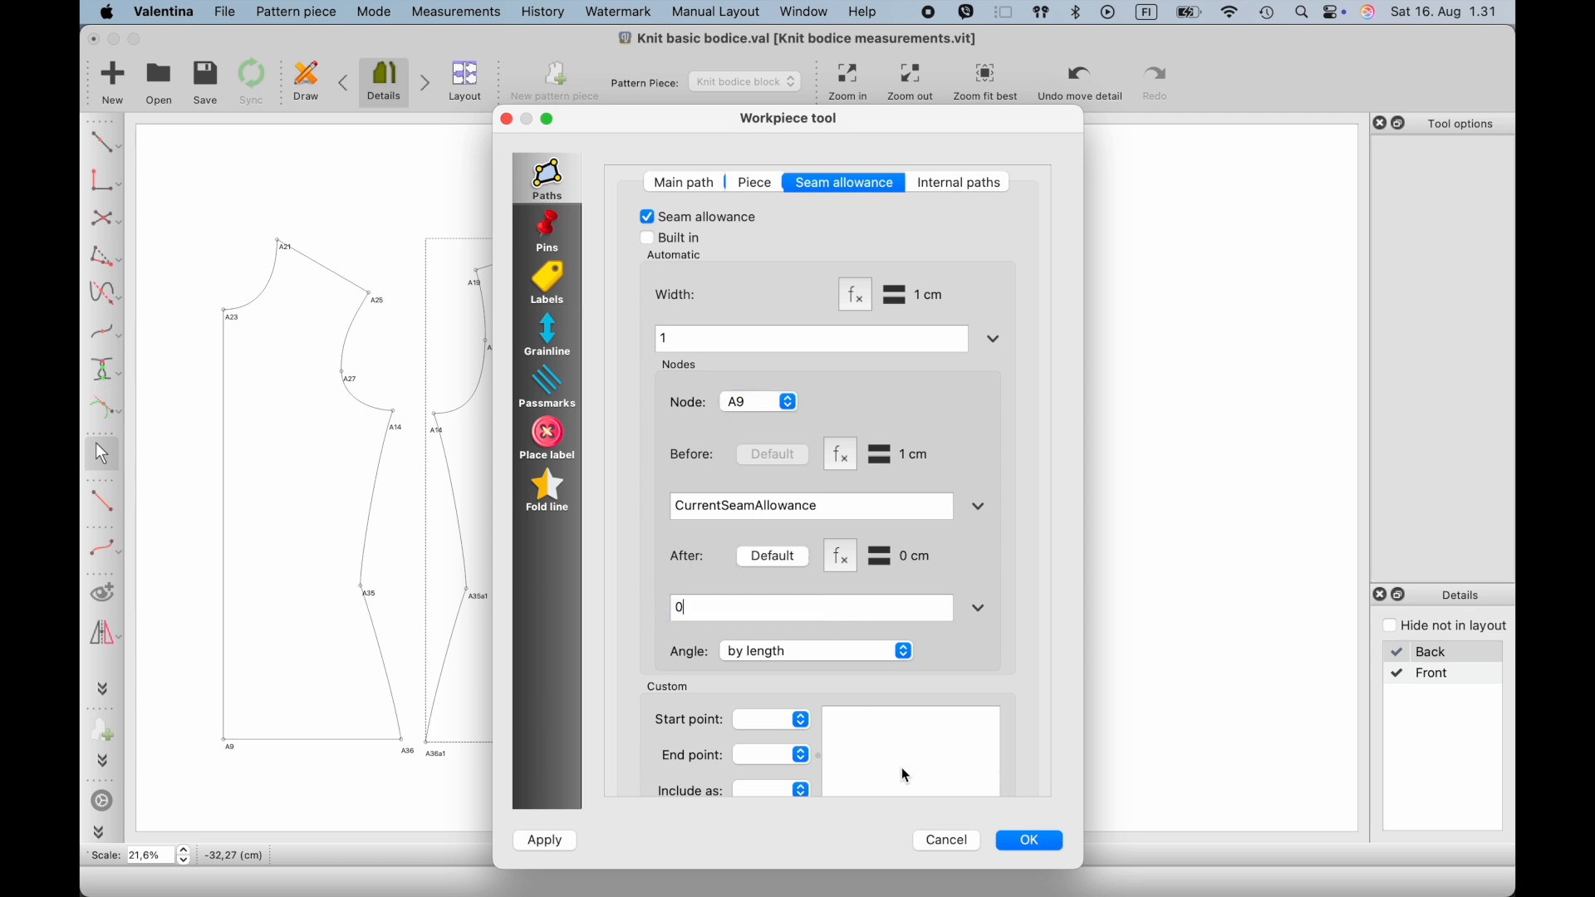
left_click(1029, 843)
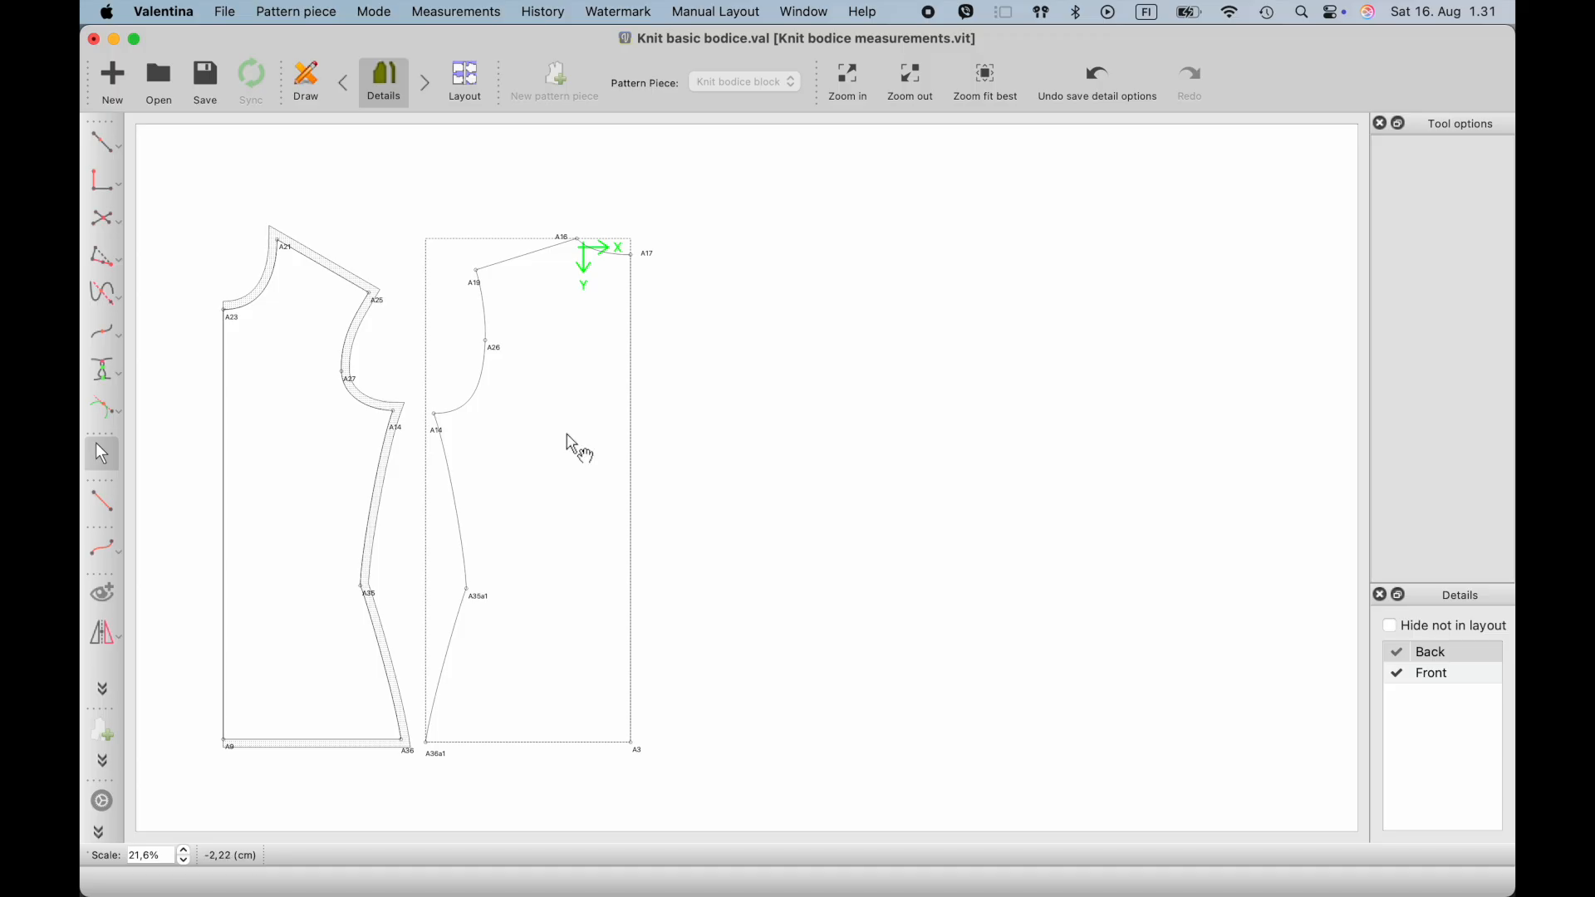
- Open the back piece's options and enable a 1 cm seam allowance
right_click(565, 388)
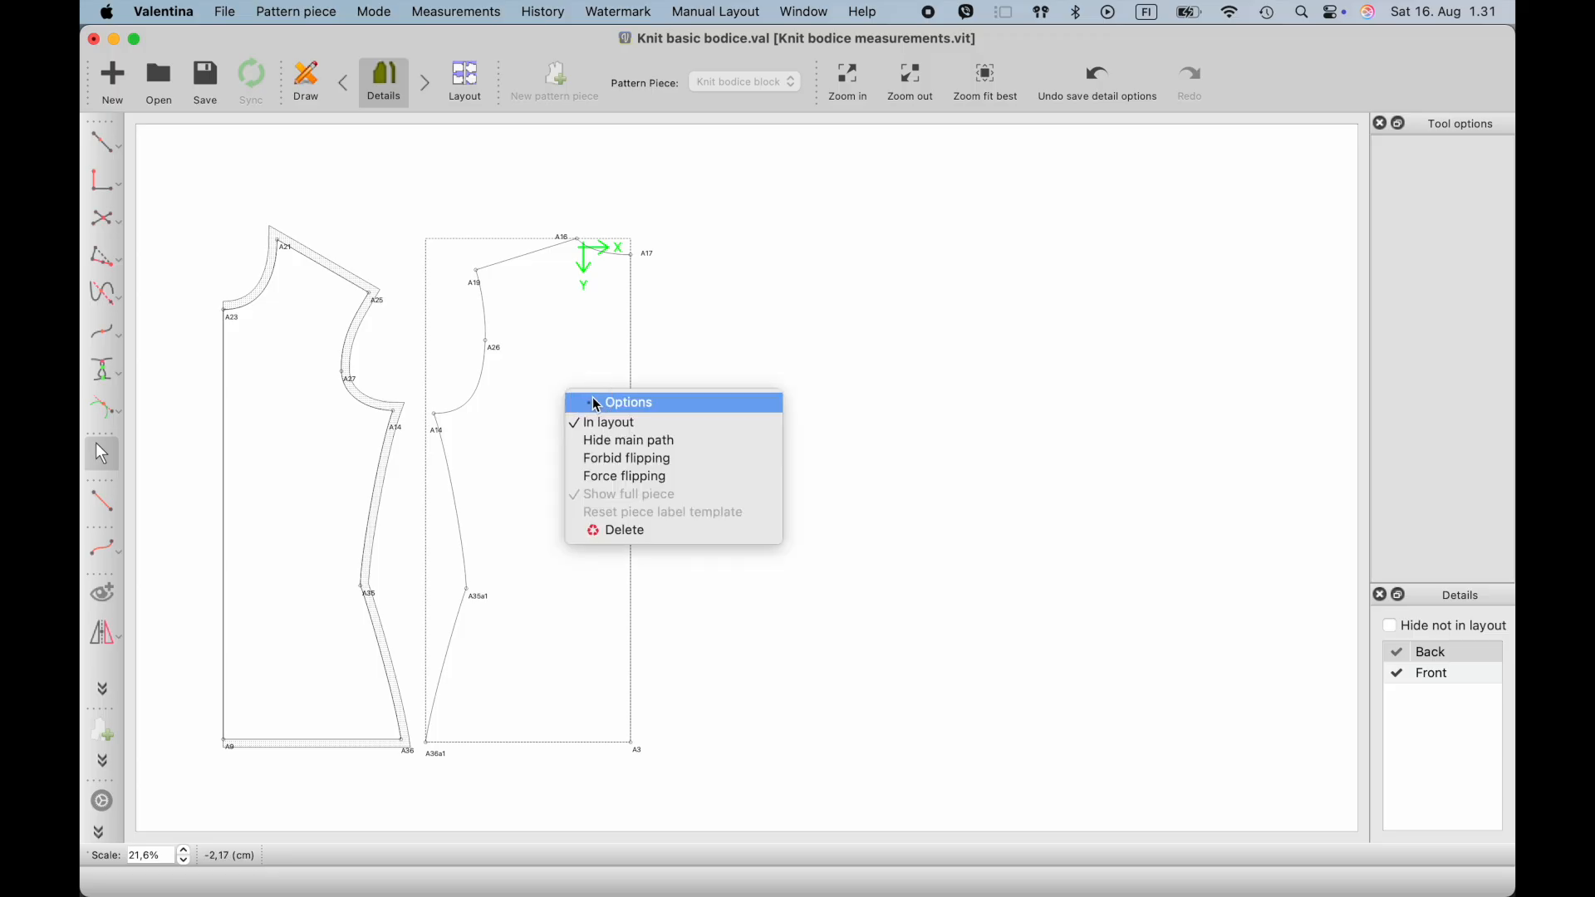
left_click(596, 404)
left_click(823, 184)
left_click_drag(800, 119, 1006, 110)
left_click(854, 204)
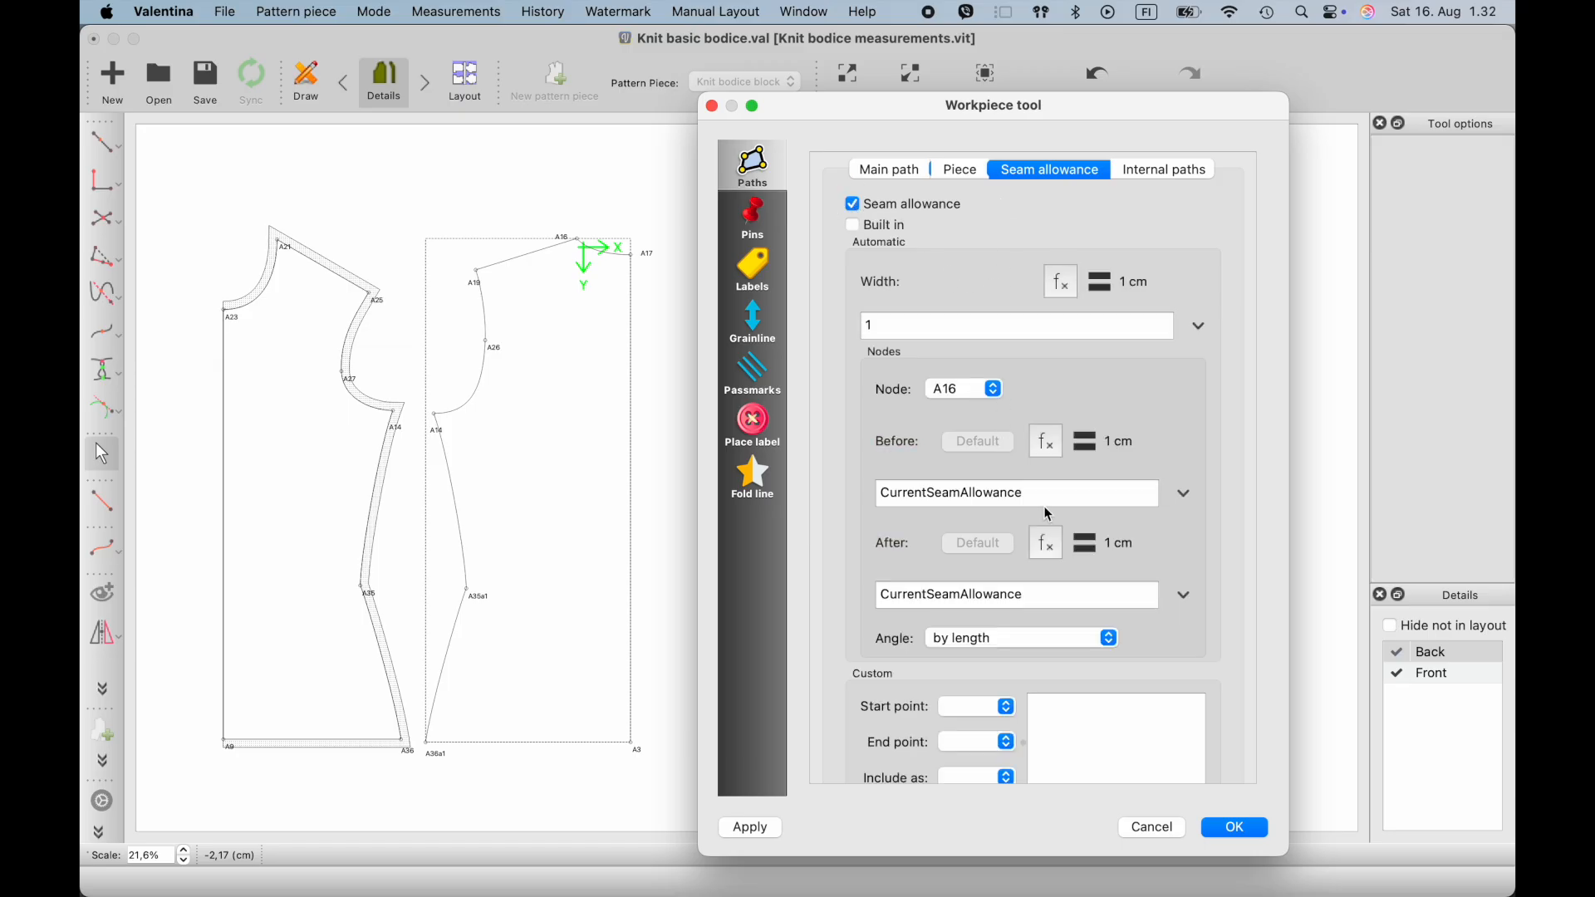
- Set the back piece's seam allowance after node A3 and before node A36a1 to 0 and confirm
left_click(991, 394)
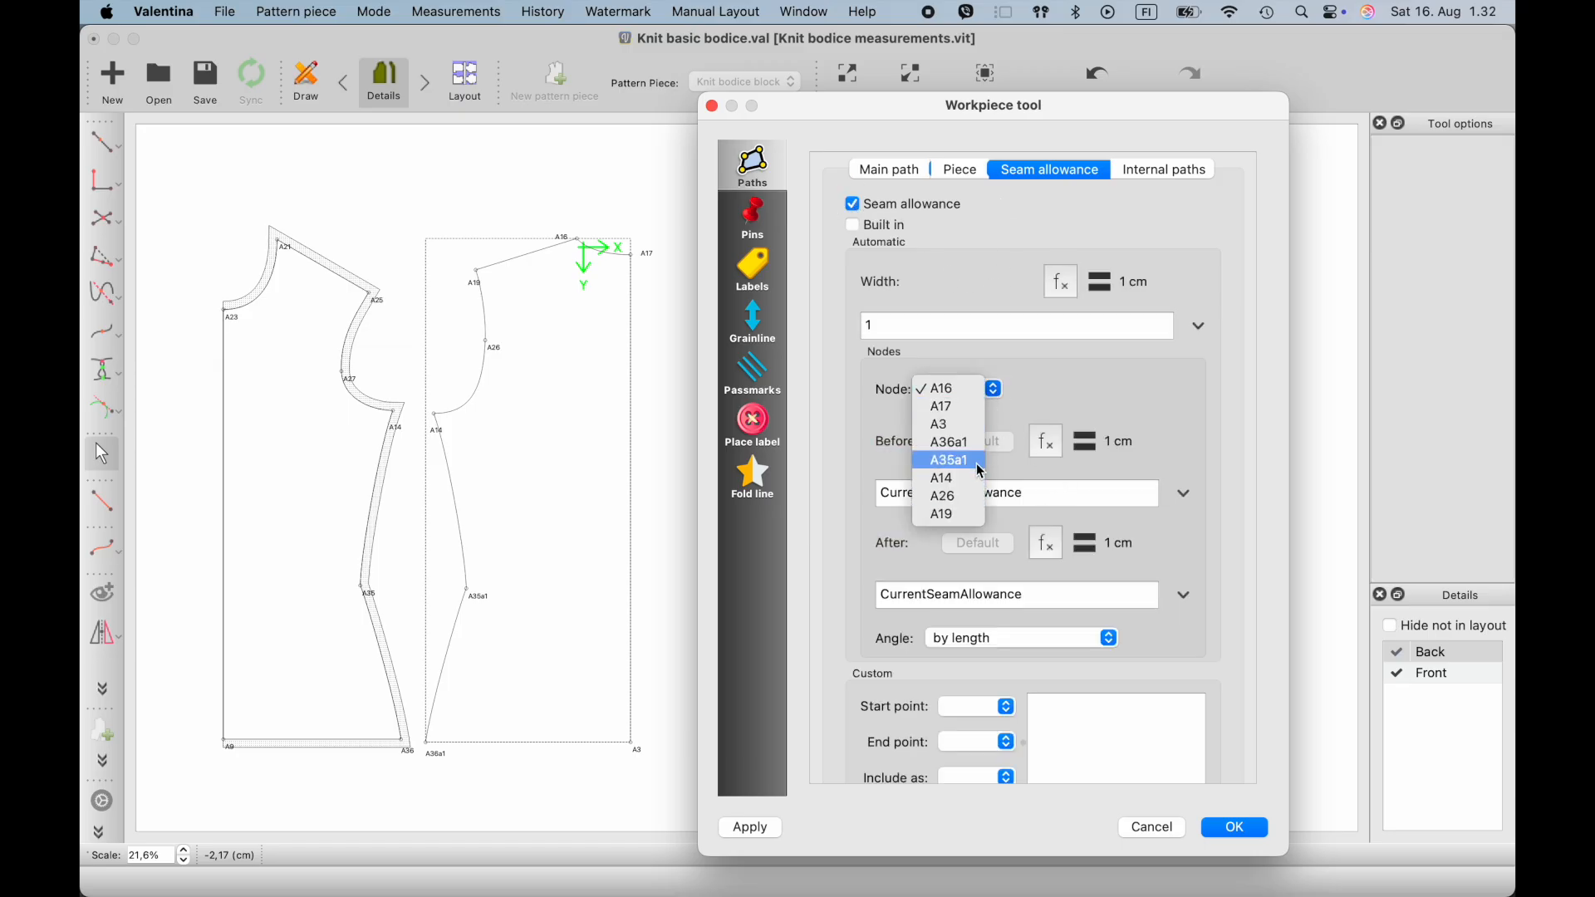
left_click(975, 431)
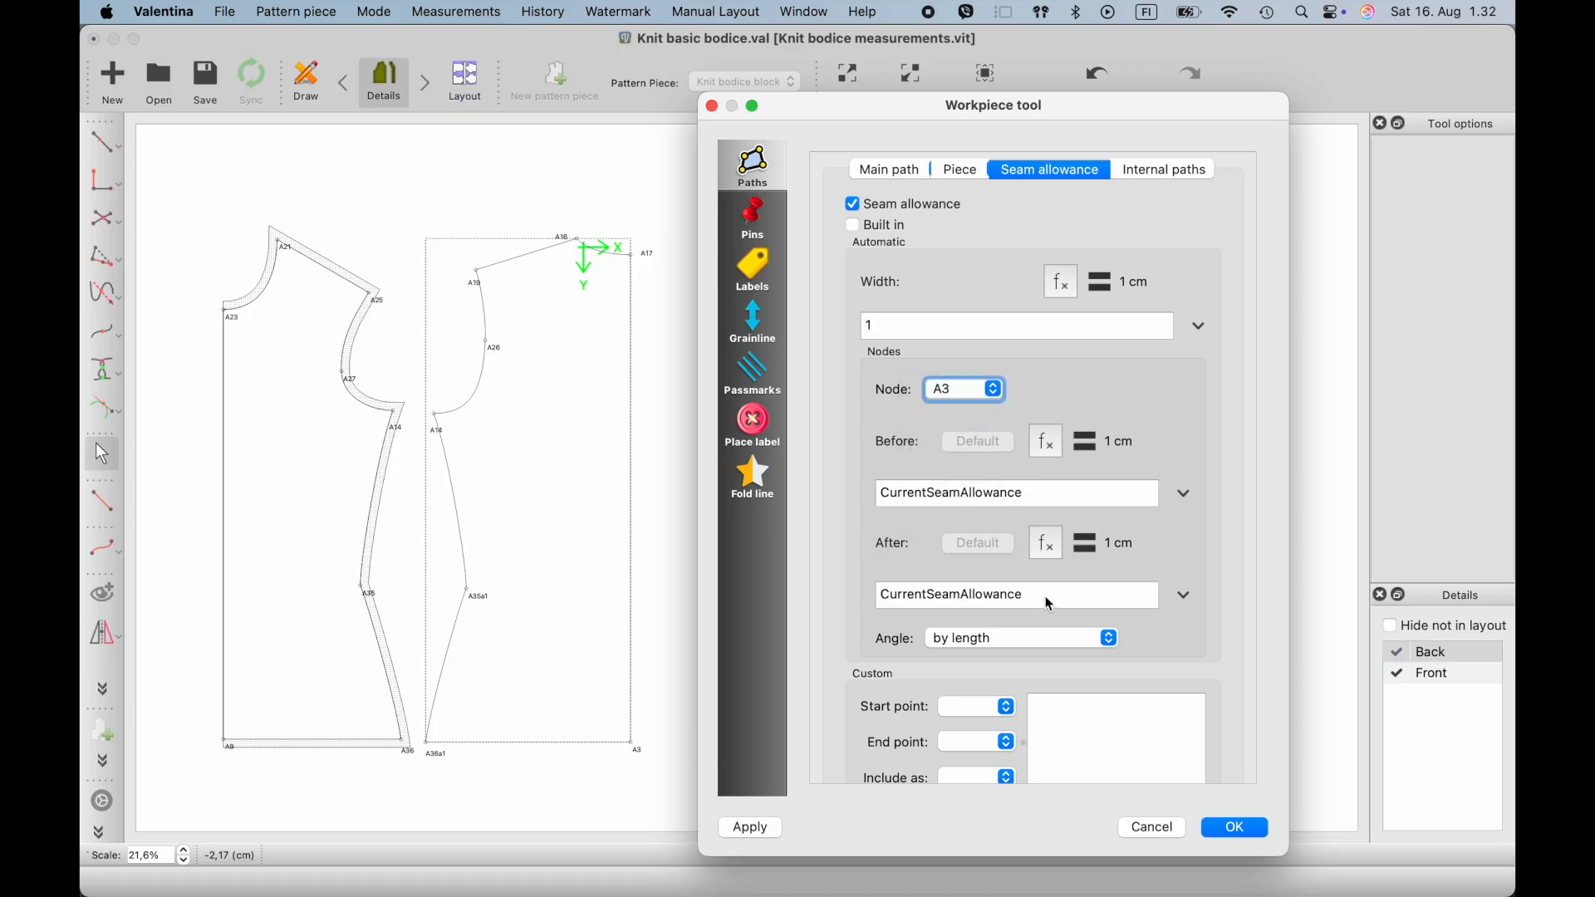
left_click_drag(1052, 604, 803, 604)
type("0")
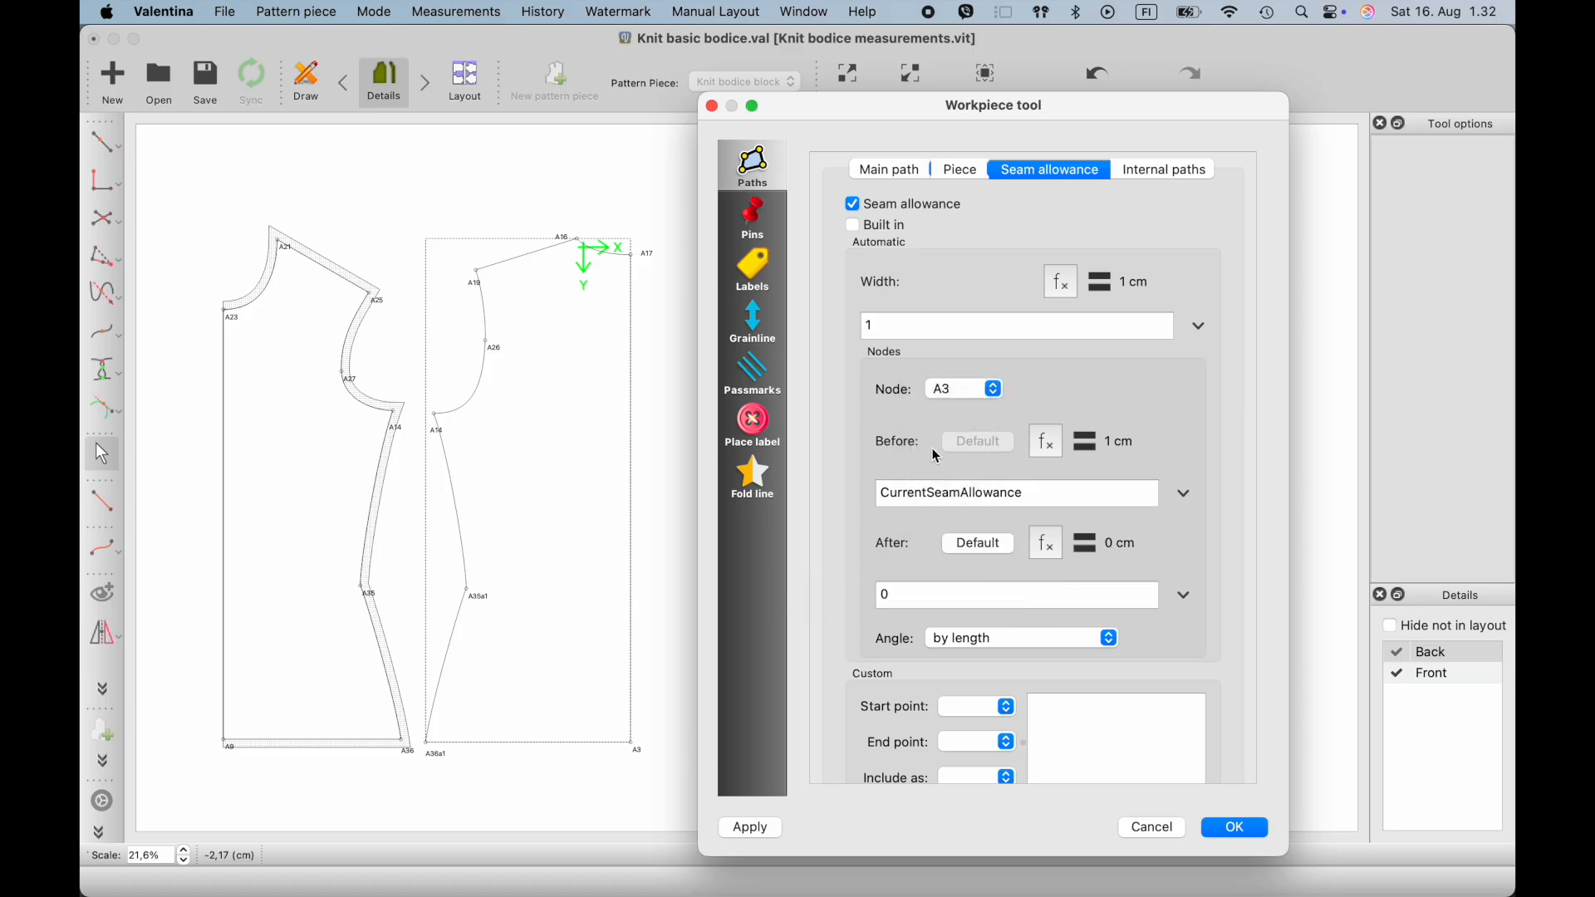
left_click(993, 389)
left_click(949, 407)
left_click_drag(1033, 492, 756, 497)
type("0")
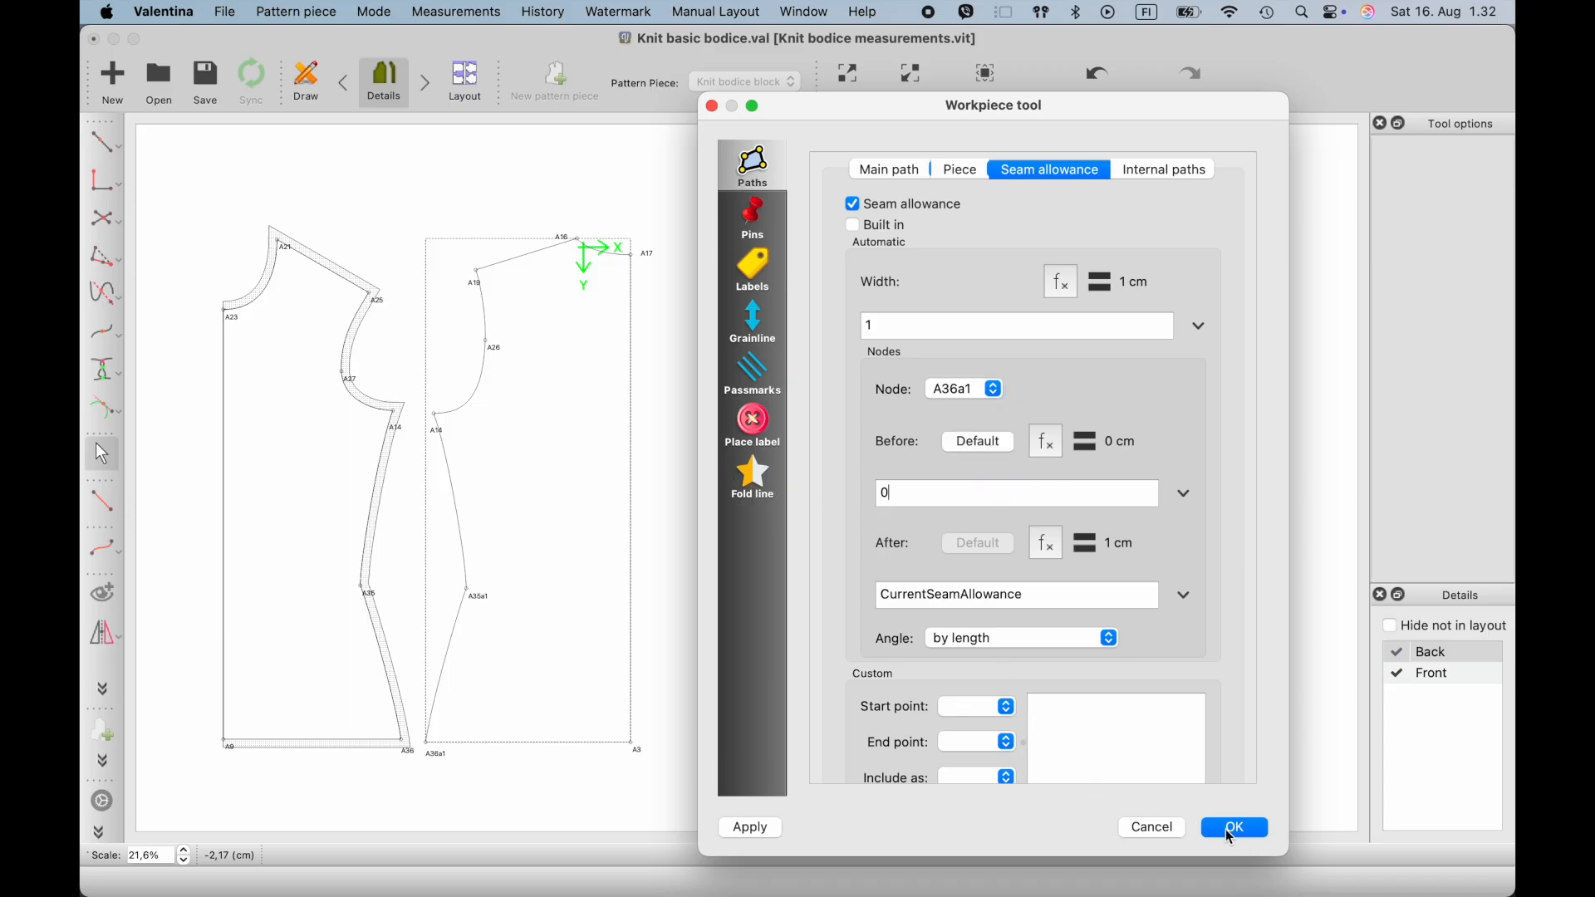
left_click(1234, 828)
- Reopen the back piece's seam allowance options and restore the allowance after node A3 to CurrentSeamAllowance
right_click(601, 644)
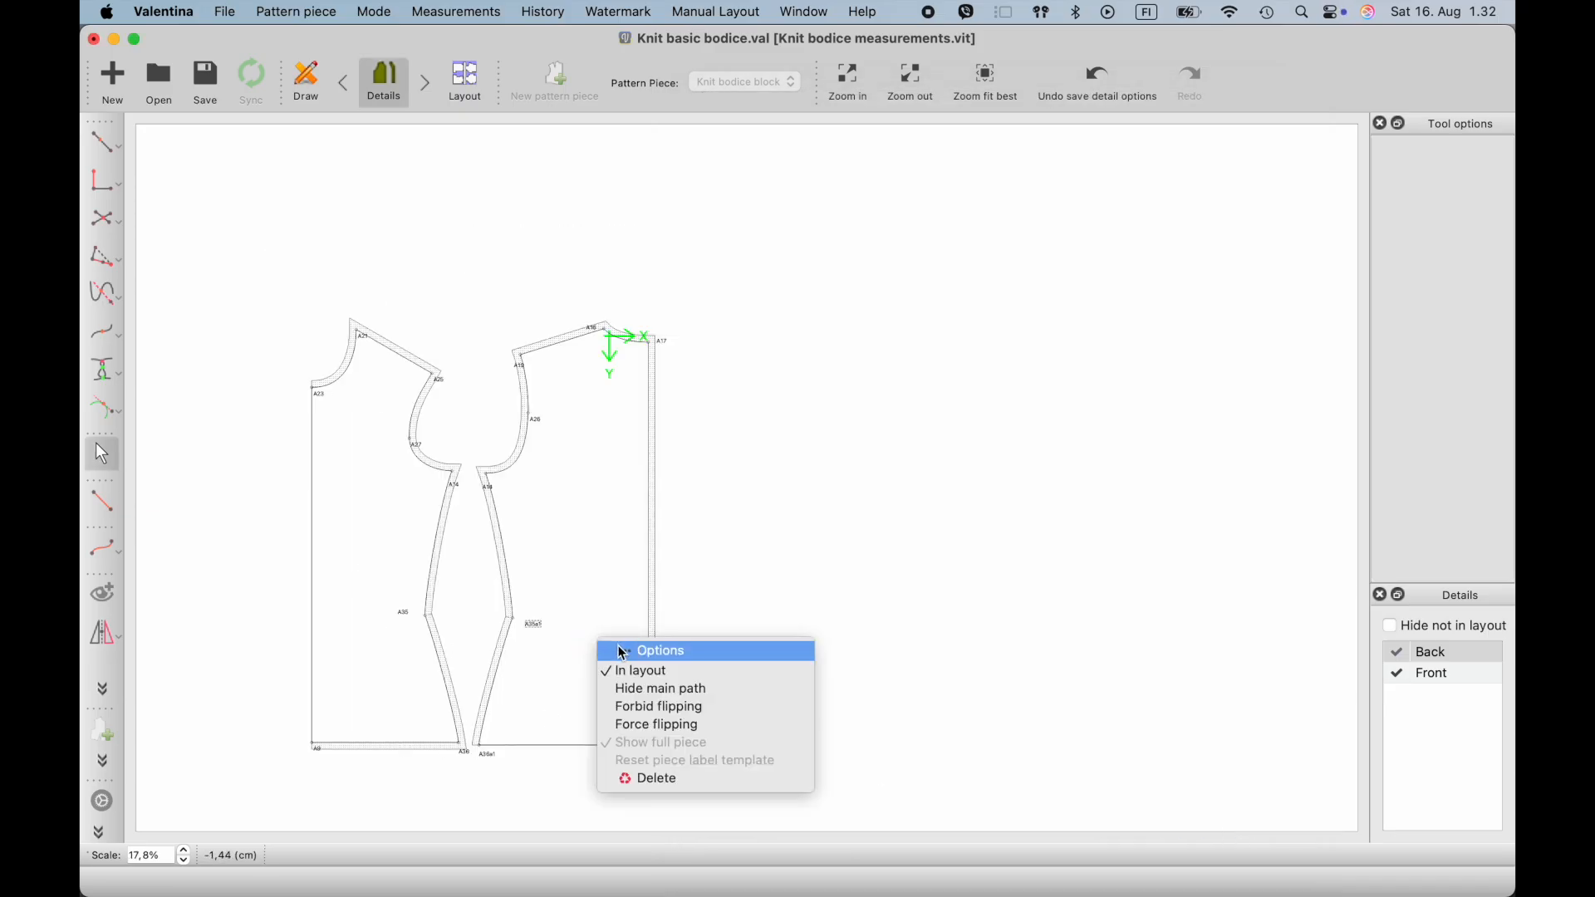
left_click(624, 653)
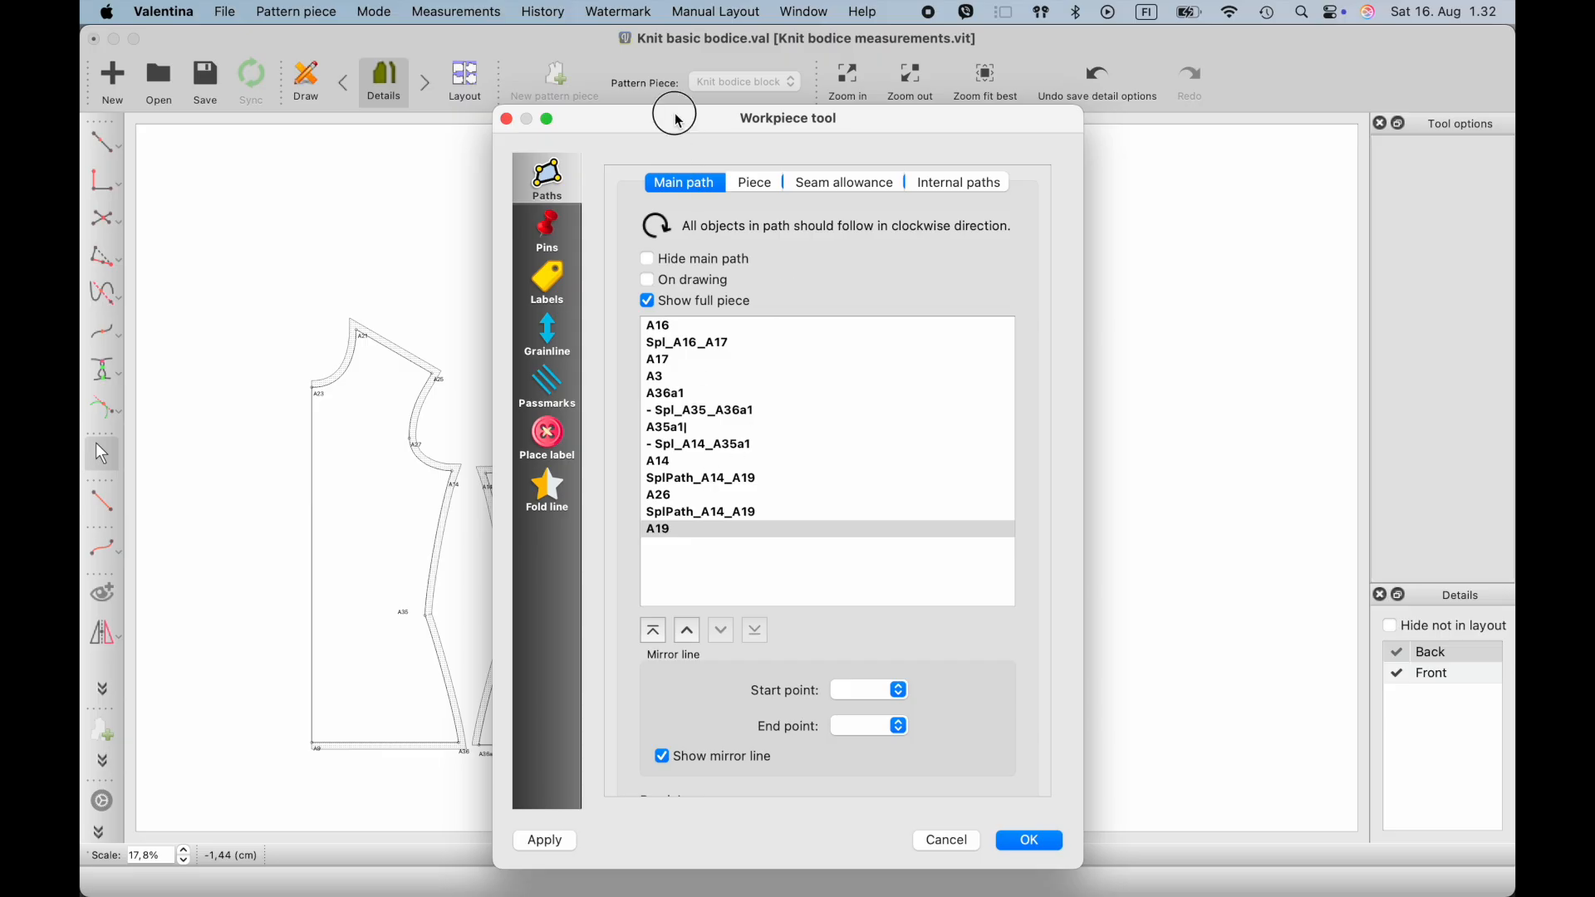
left_click_drag(677, 119, 868, 122)
left_click(1014, 190)
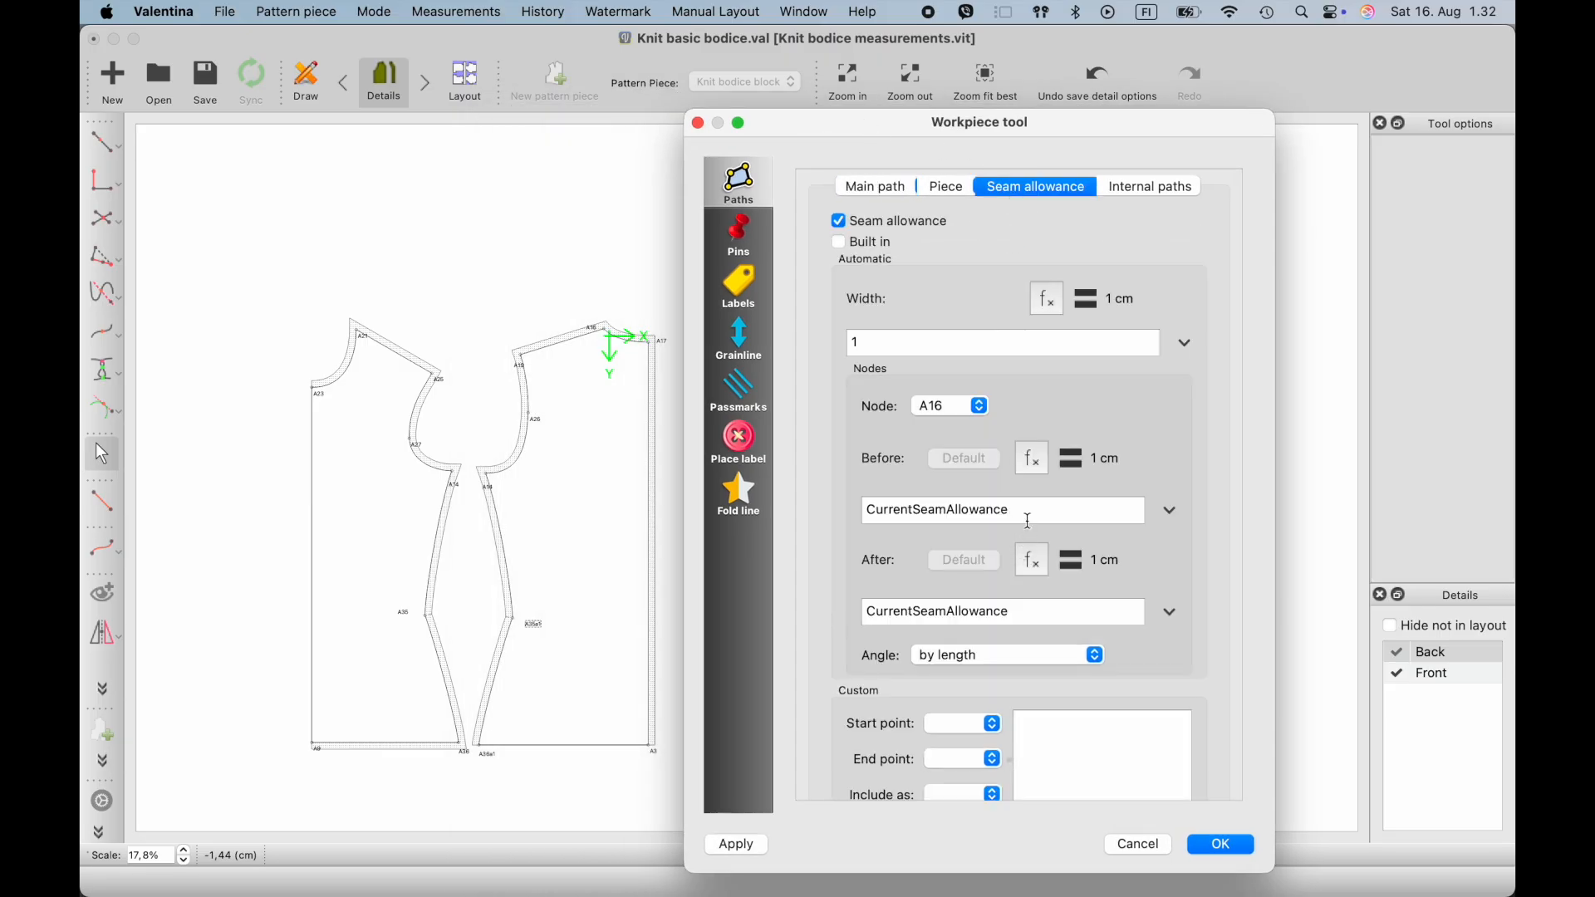
left_click_drag(1036, 512, 798, 509)
key("super+c")
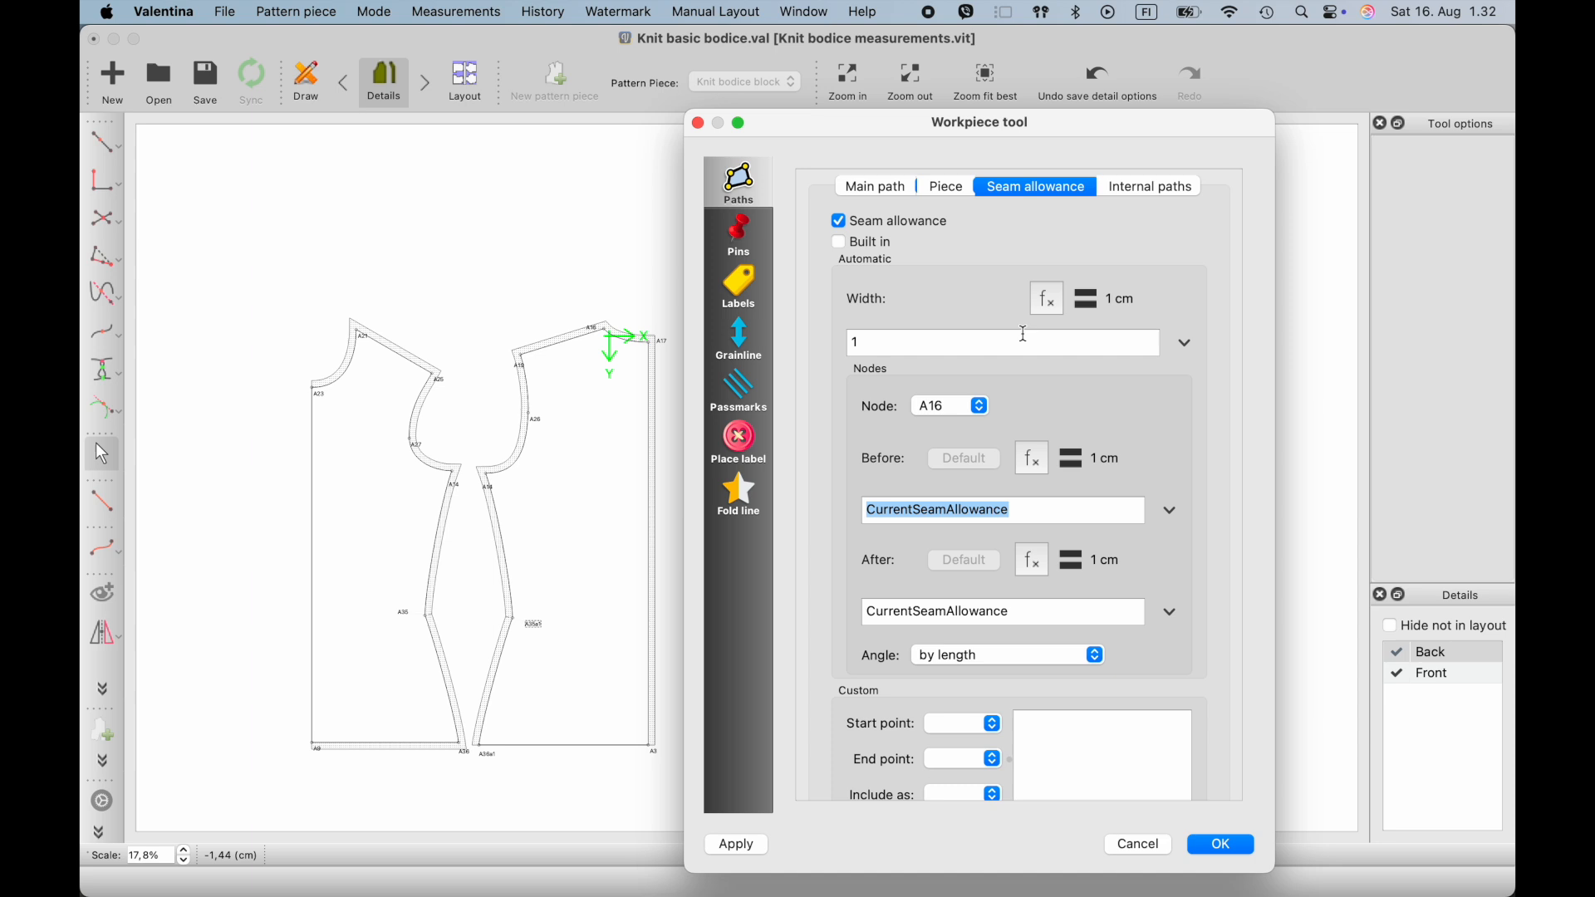
left_click(956, 407)
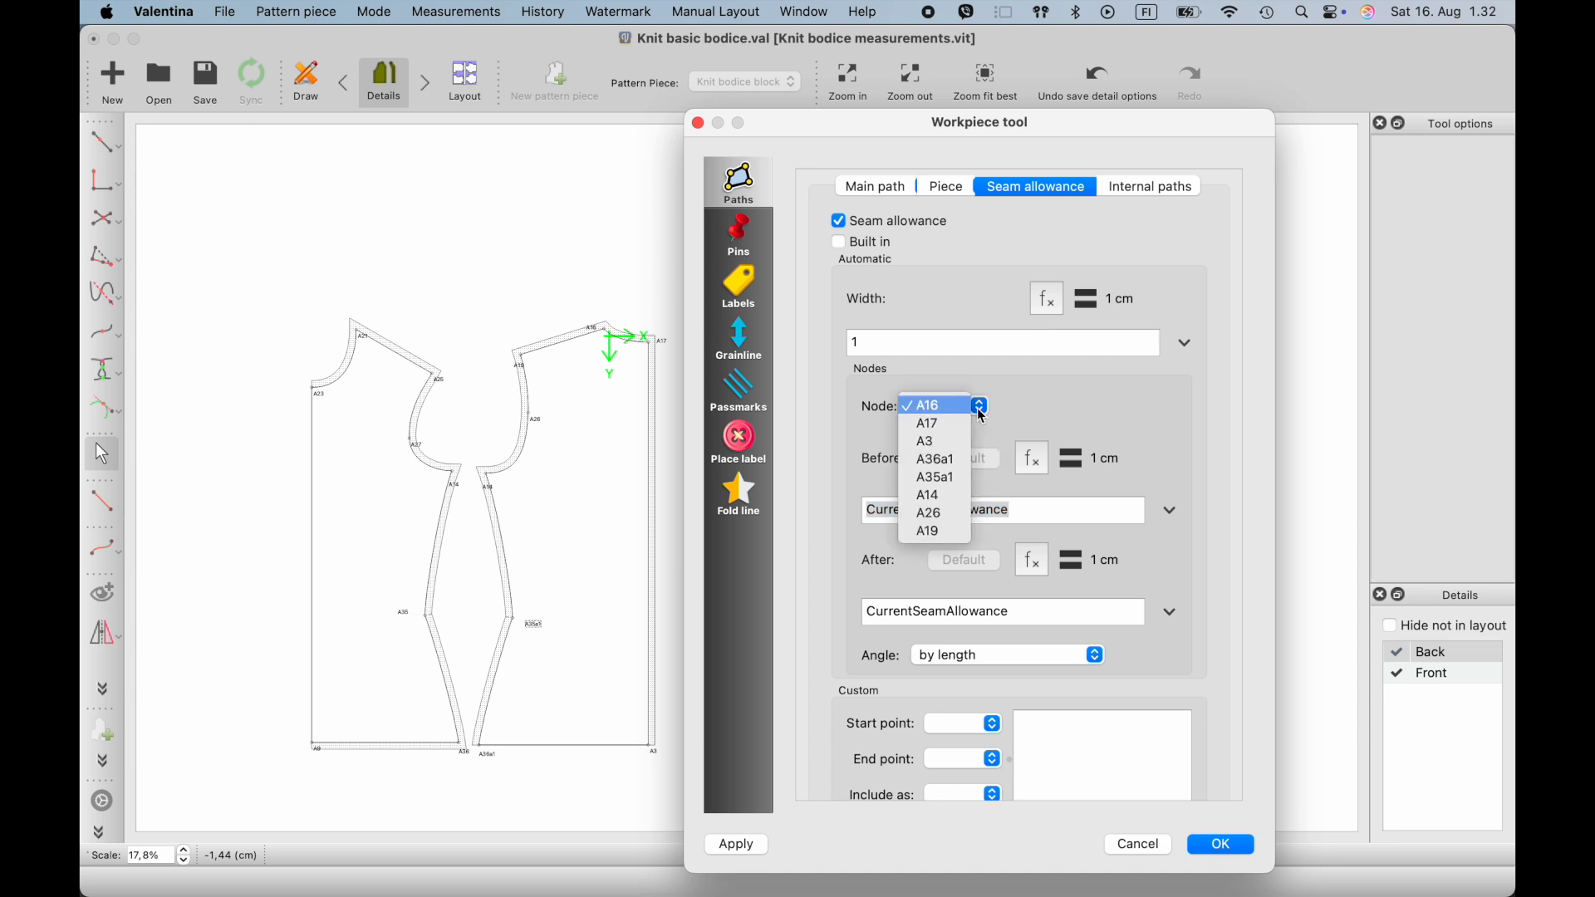
left_click(935, 446)
left_click_drag(947, 616, 800, 623)
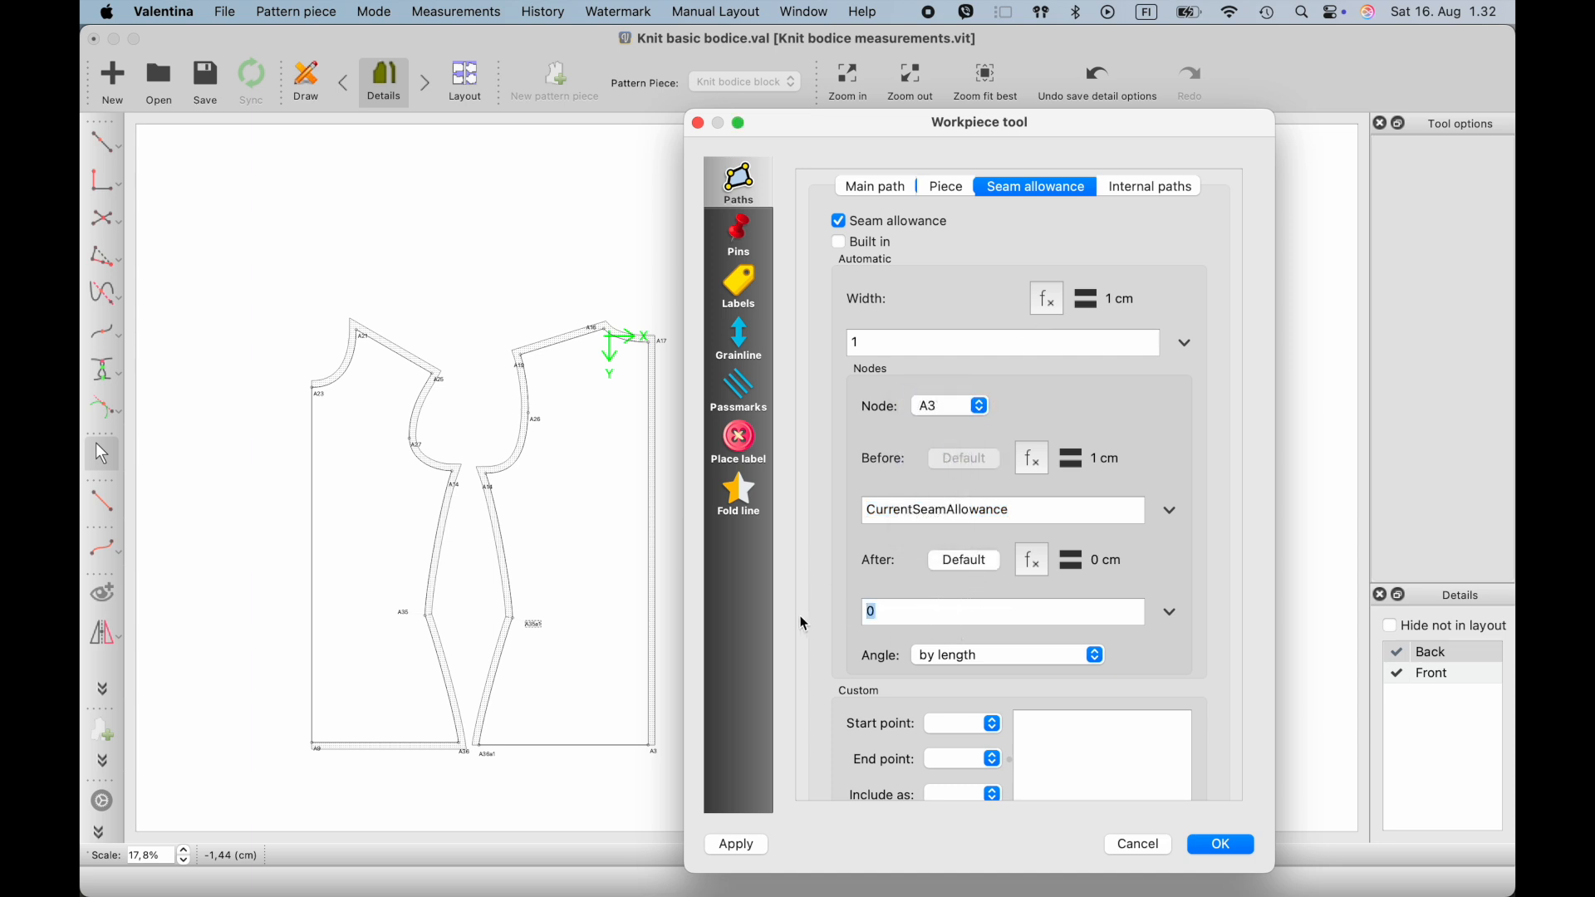
key("super+v")
- Set the allowance before node A3 to 0 and restore the one before node A36a1 to CurrentSeamAllowance
left_click_drag(1053, 513, 794, 517)
key("super+c")
type("0")
left_click(978, 406)
left_click(939, 425)
left_click_drag(952, 508, 827, 517)
key("super+v")
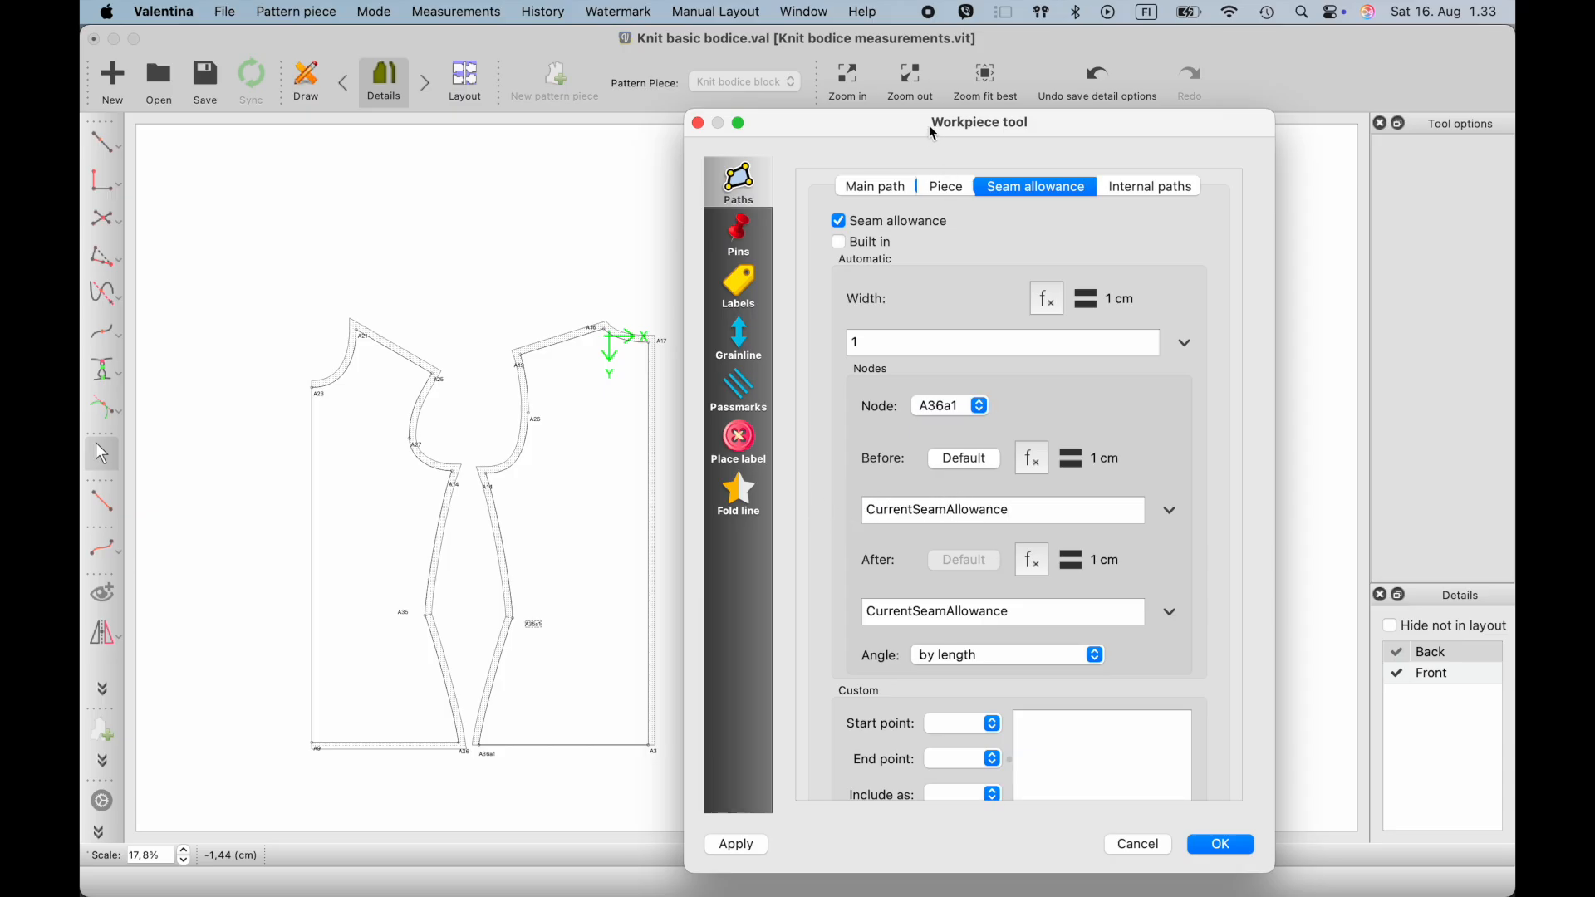
- Set the back piece's seam allowance after node A17 to 0 and confirm the piece options
left_click_drag(929, 130, 1067, 136)
left_click(1122, 413)
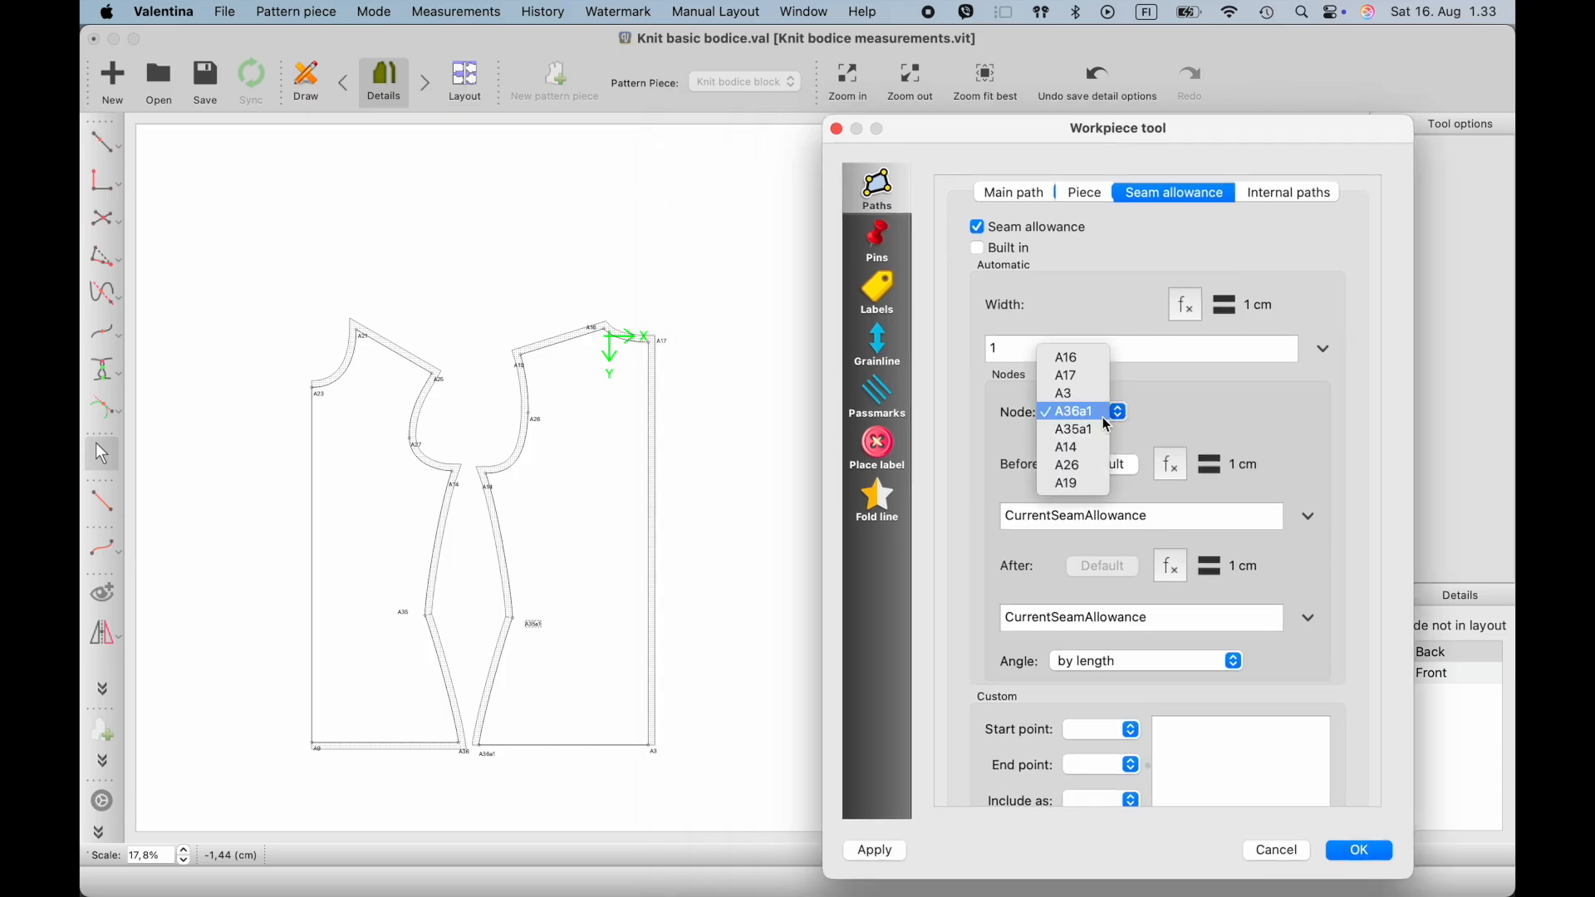
left_click(1075, 376)
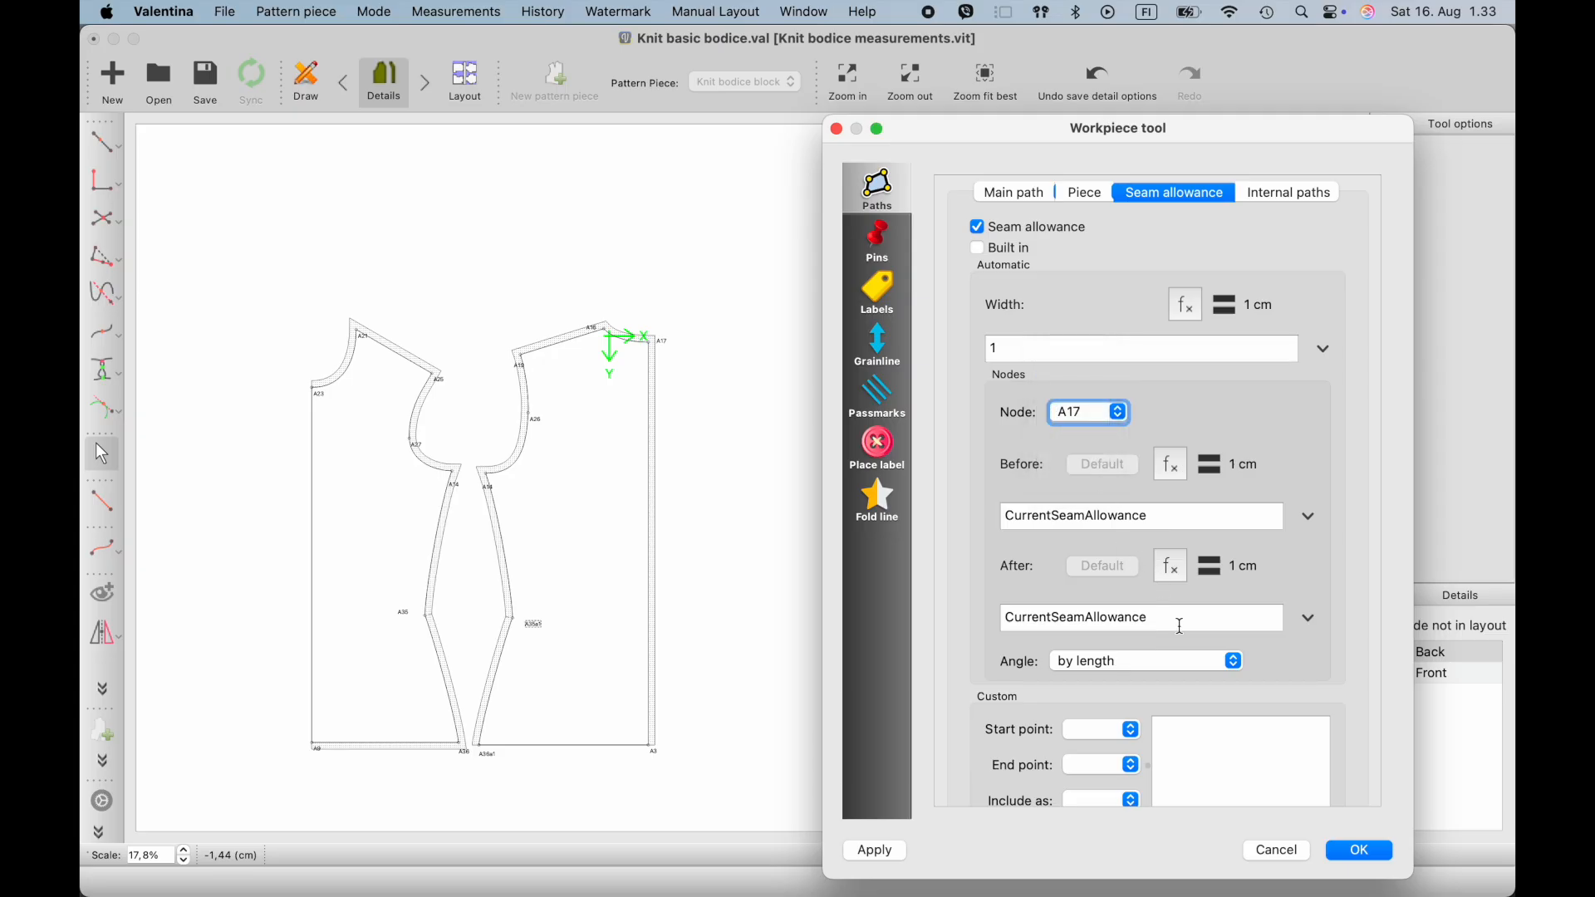
left_click_drag(1185, 626, 953, 624)
type("0")
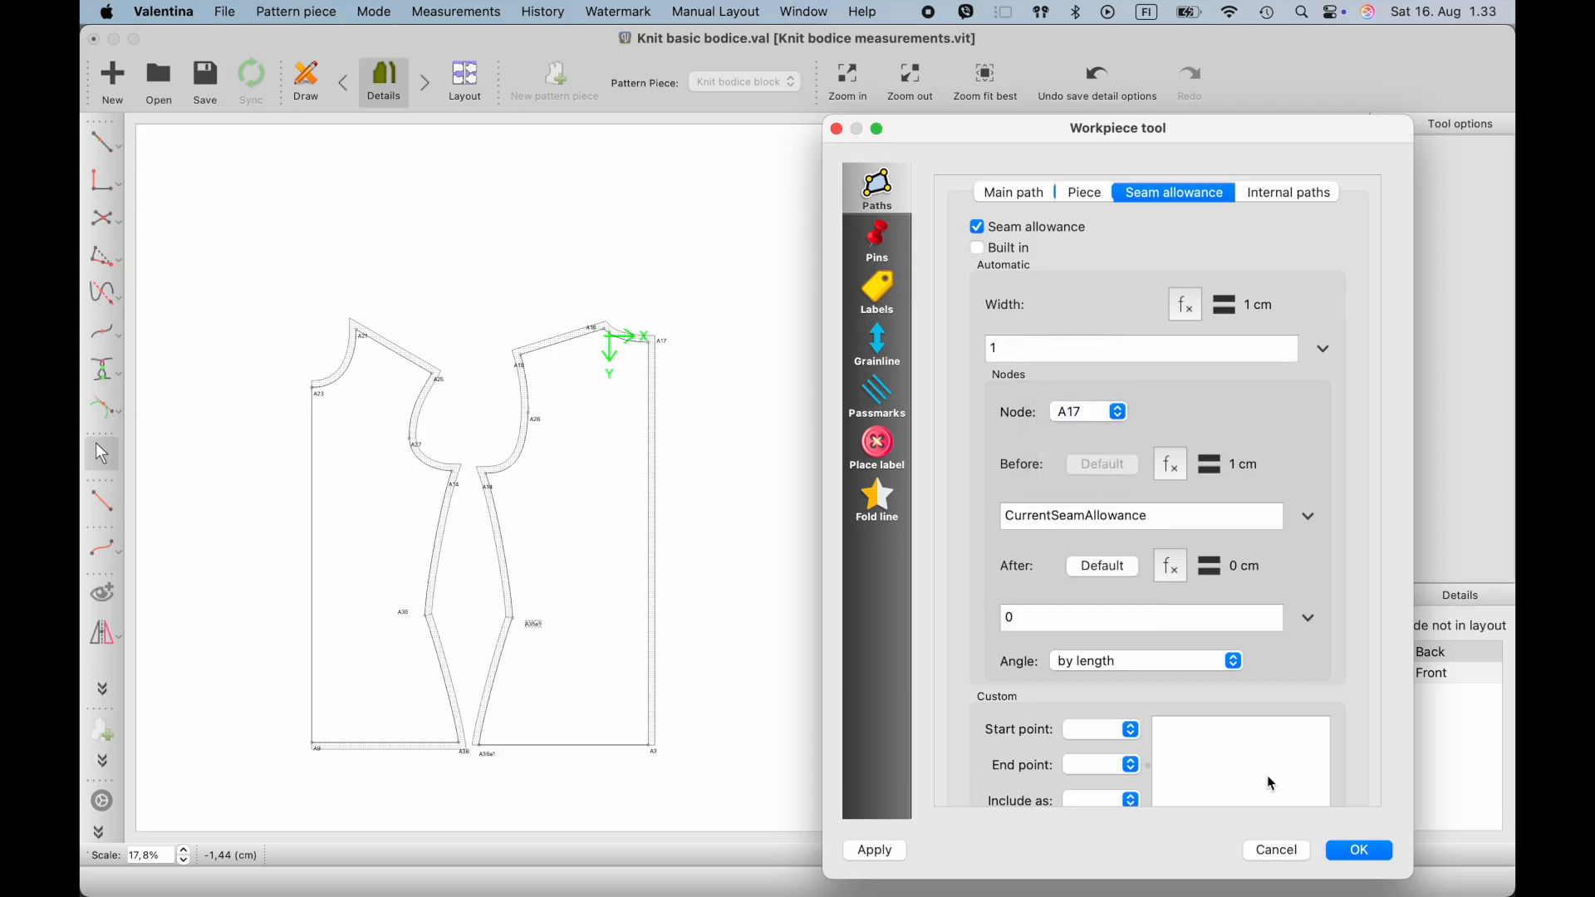
left_click(1360, 856)
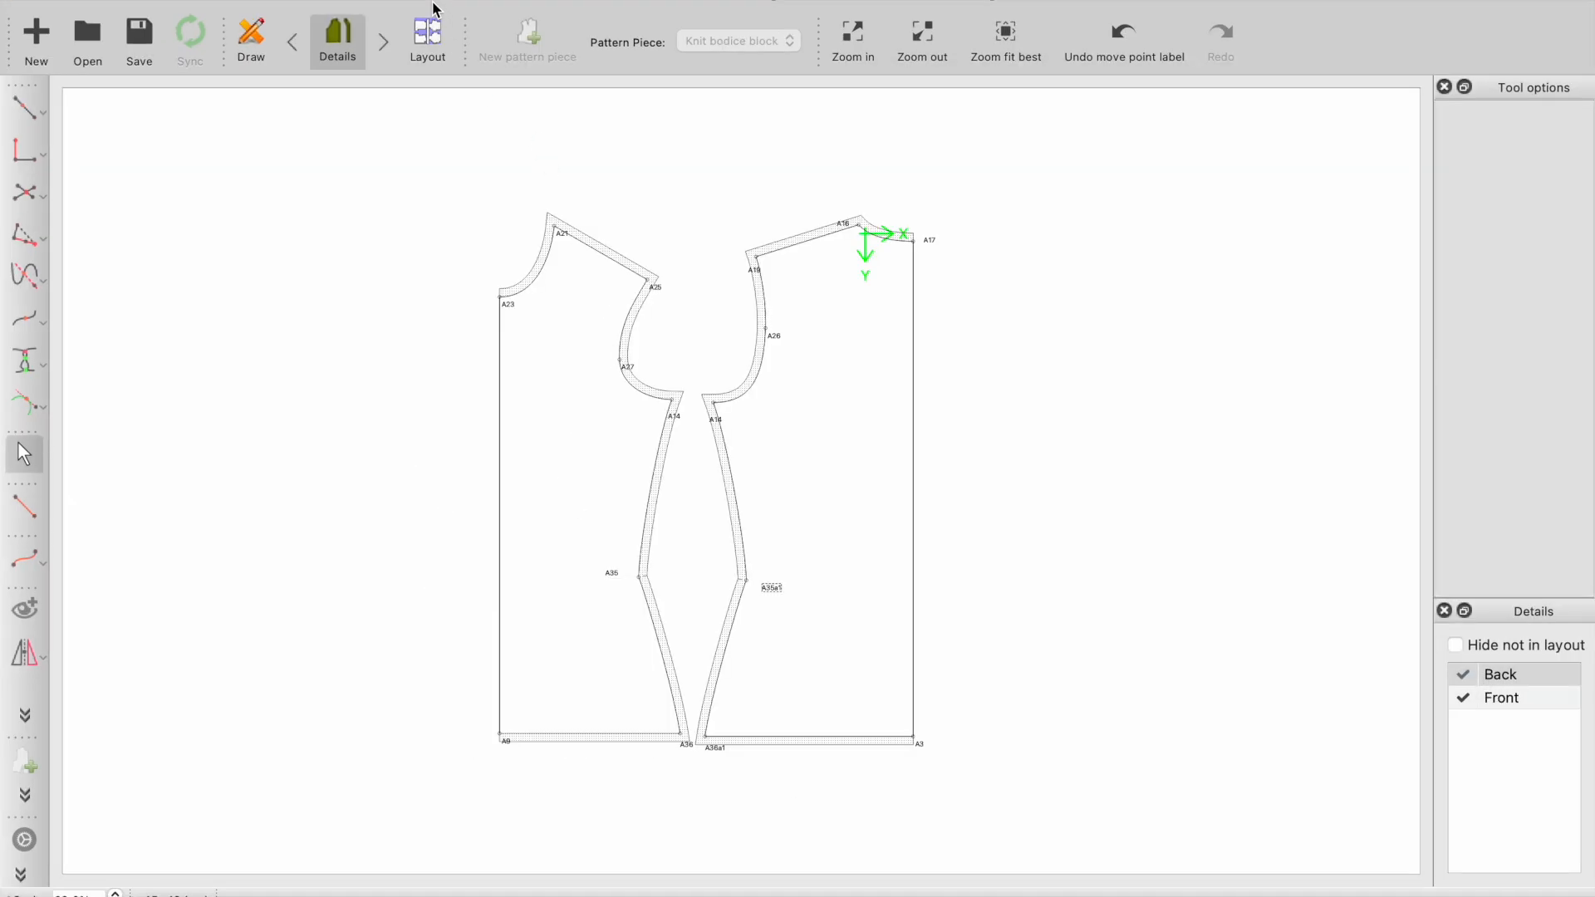
- Set the Bust_circumference formula to 88+6 in the current measurements file and sync the saved change into the pattern
left_click(411, 0)
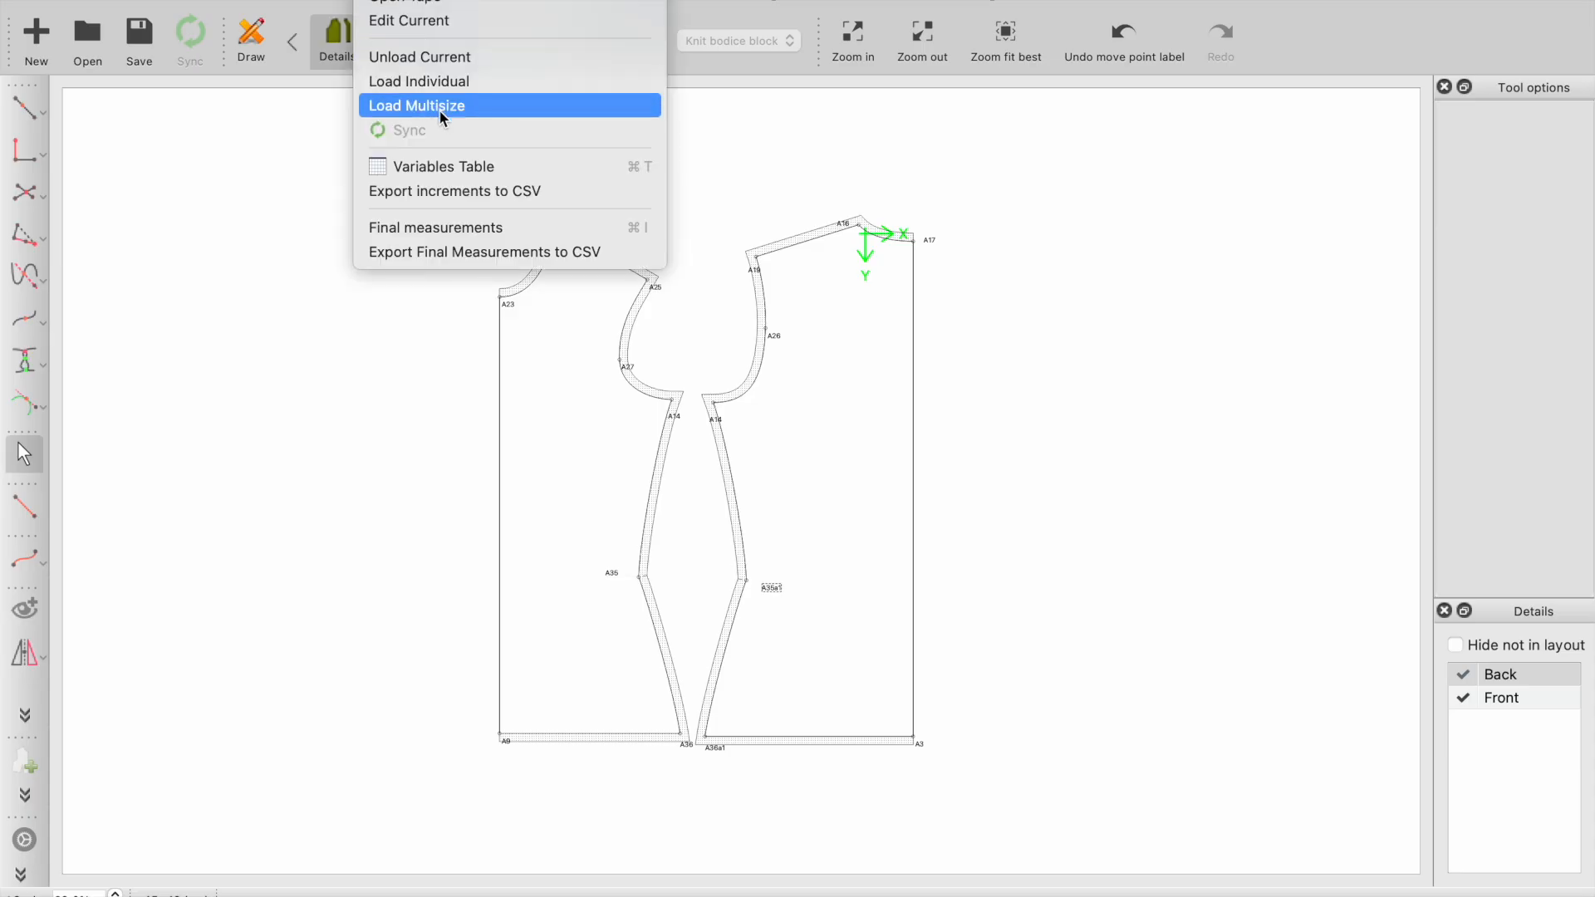
left_click(431, 31)
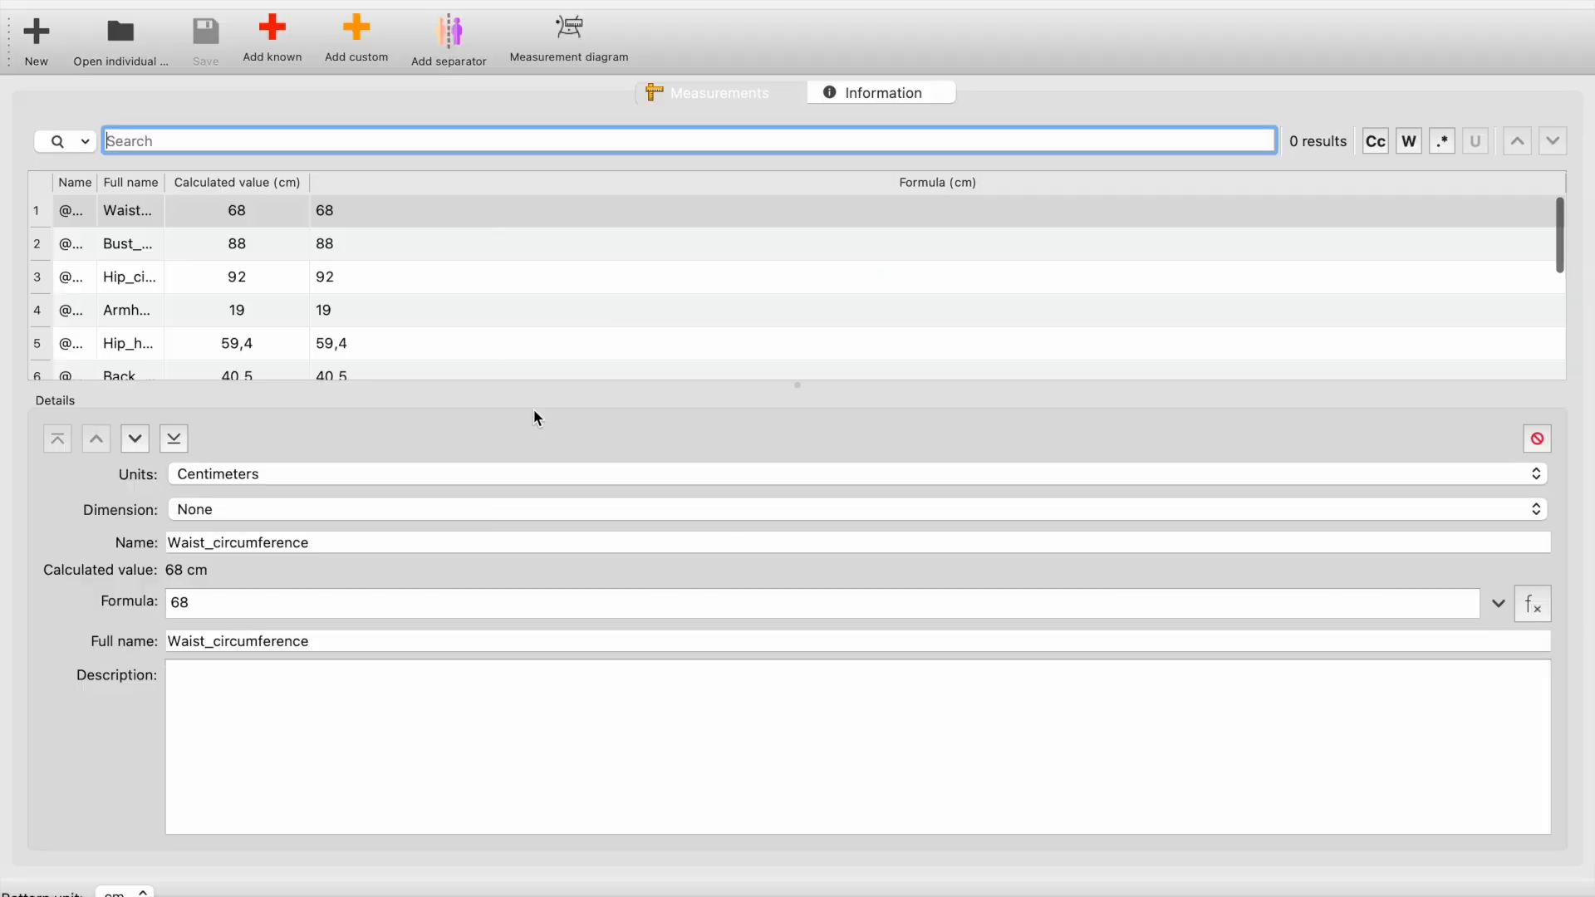
left_click(138, 246)
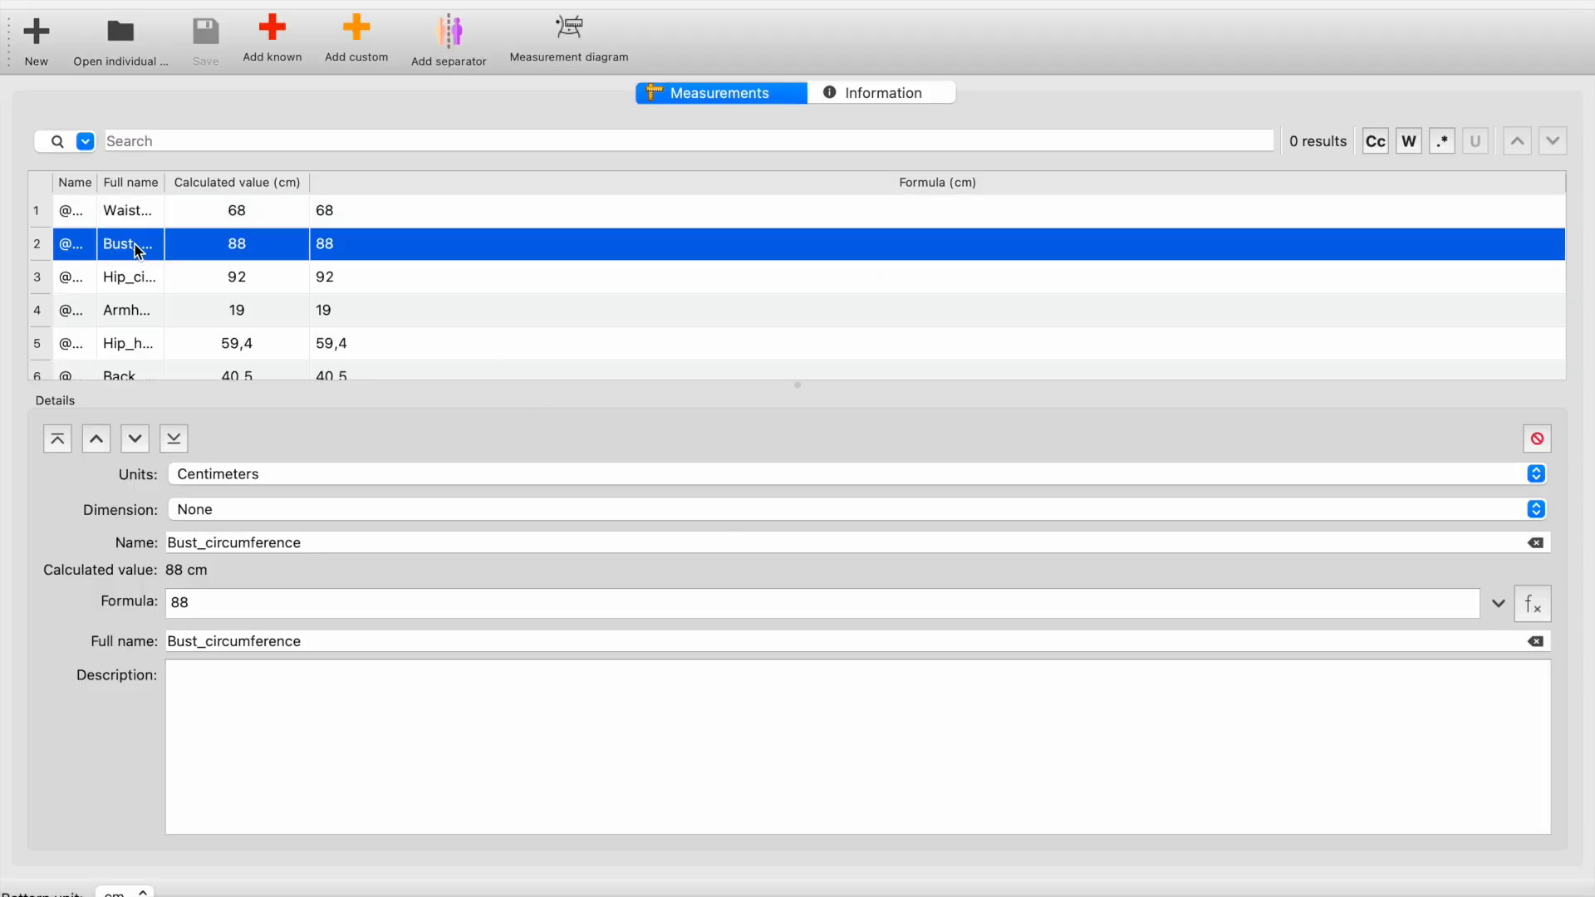
left_click(214, 605)
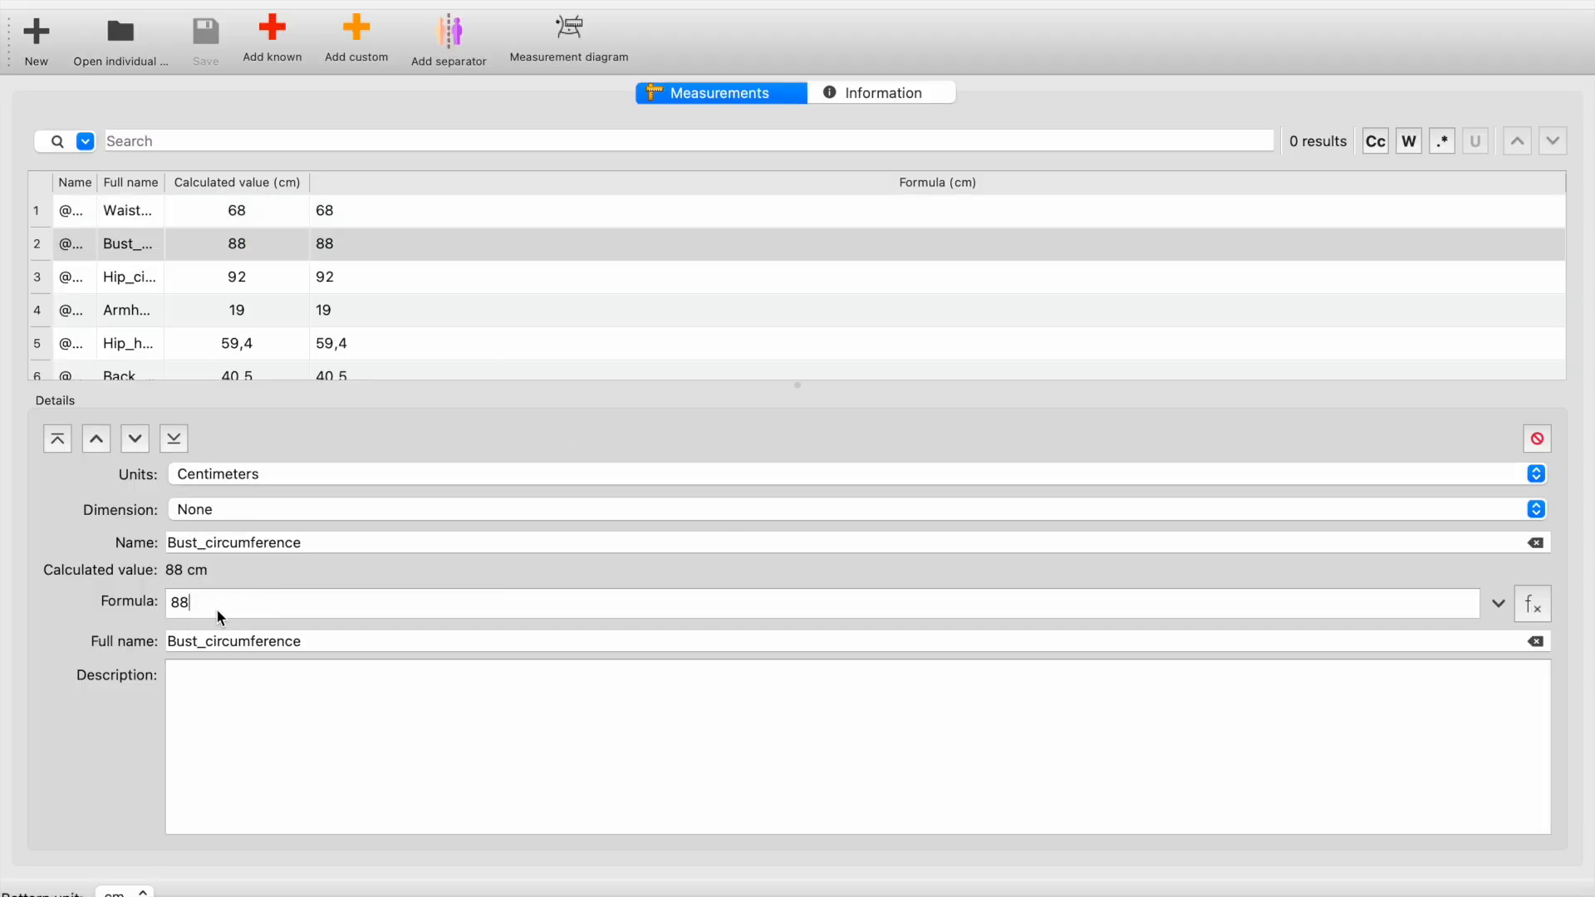
type("+6")
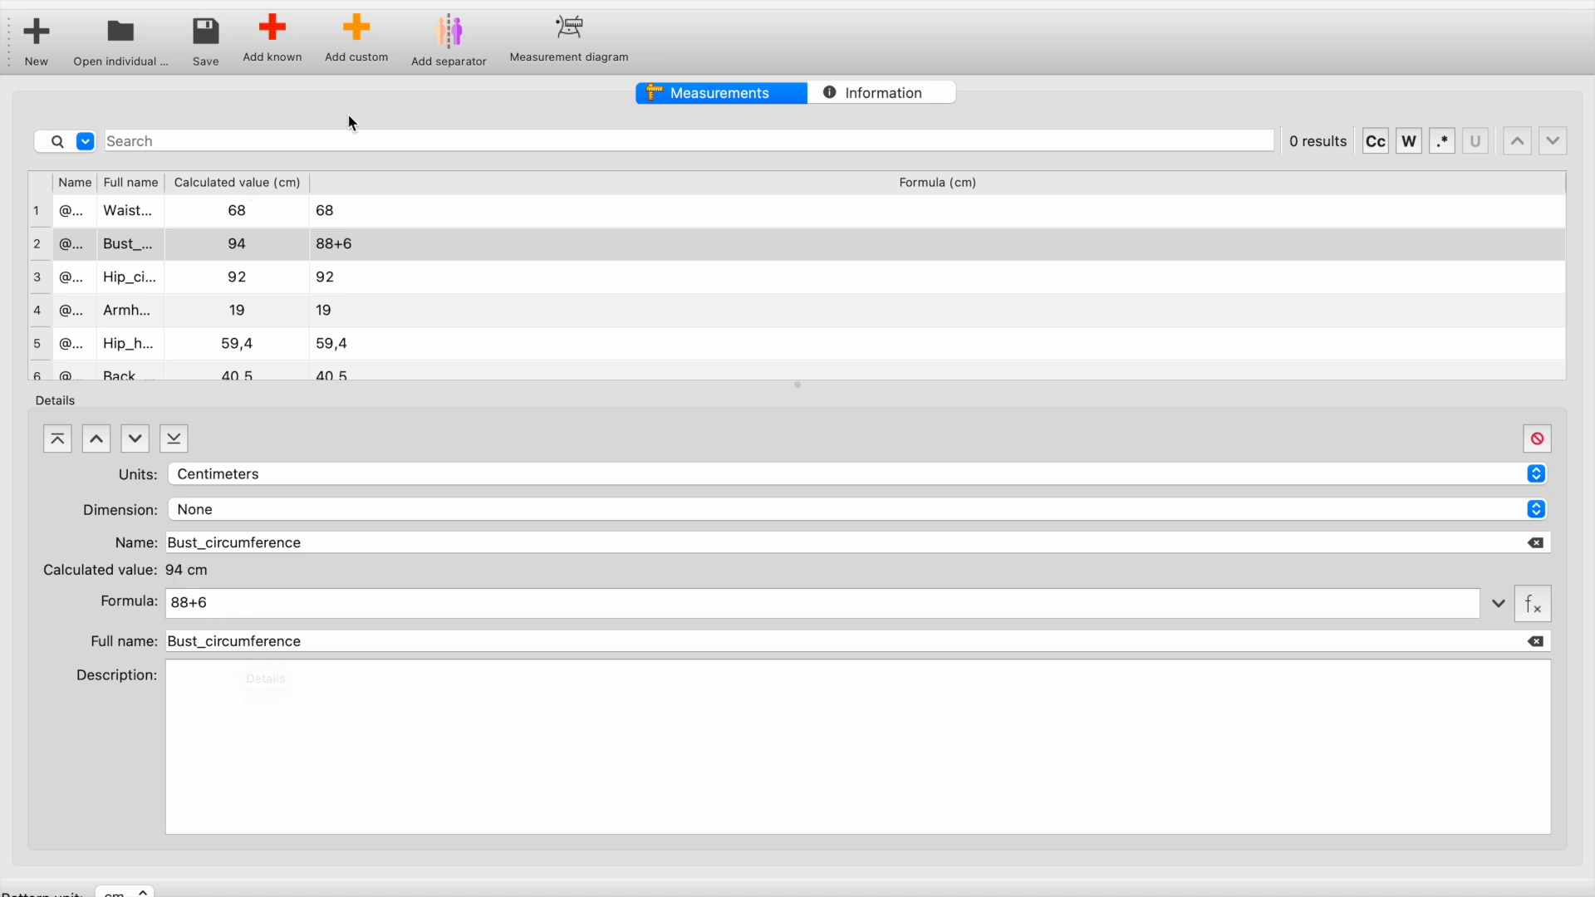
left_click(205, 37)
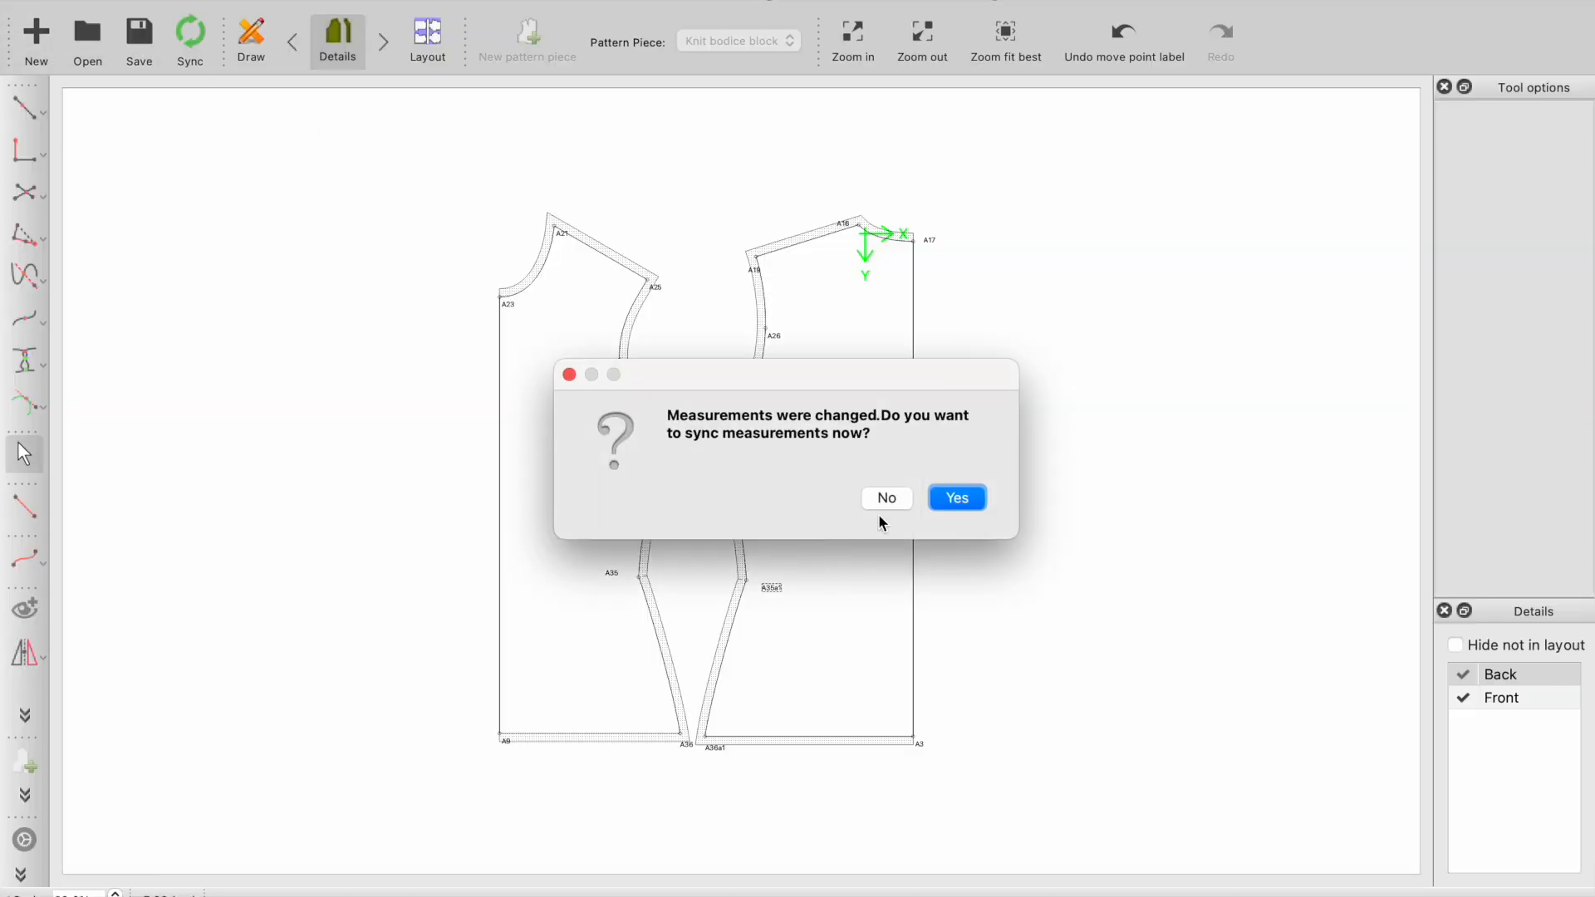
left_click(955, 496)
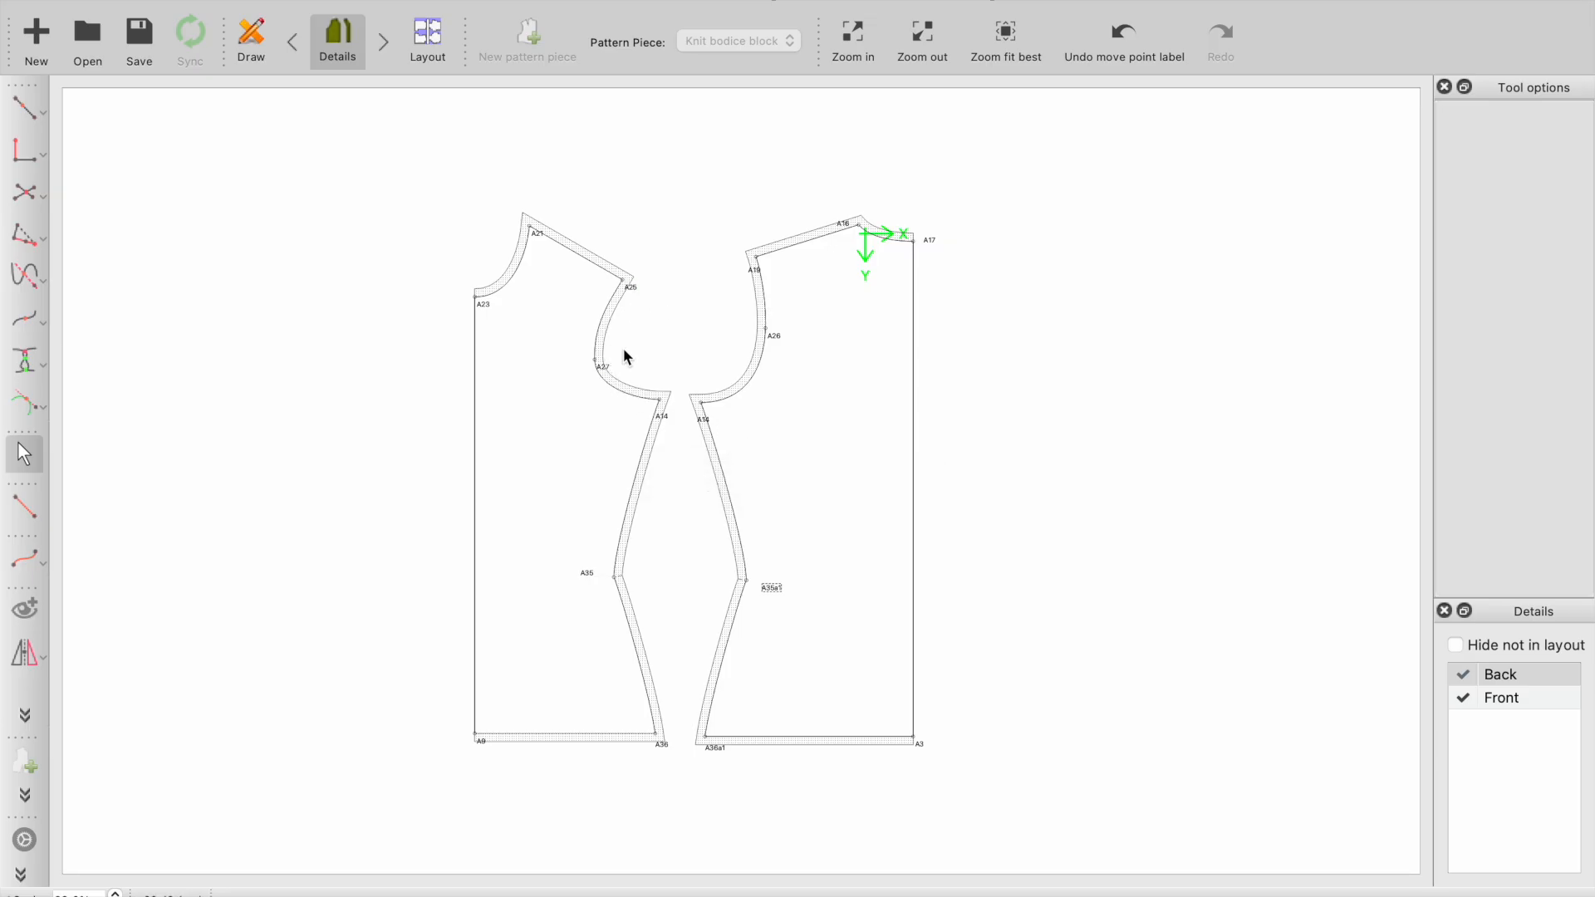
scroll(623, 347, "up", 3)
scroll(624, 374, "down", 3)
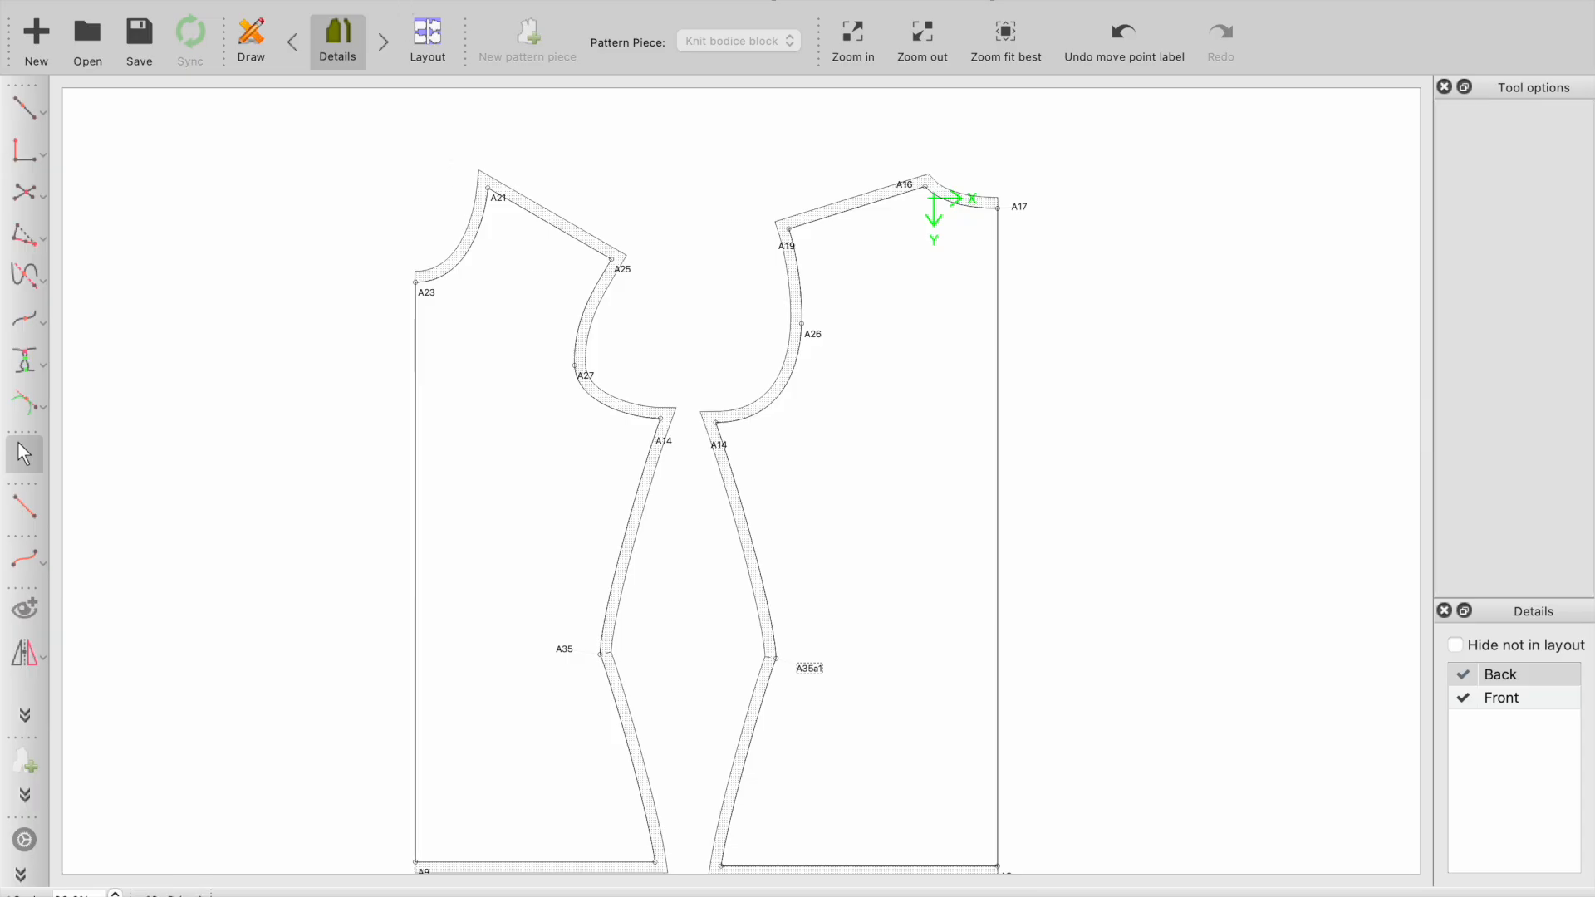
- Change the Bust_circumference formula to 88+10 in the measurements file, save it and sync the pattern
left_click(409, 0)
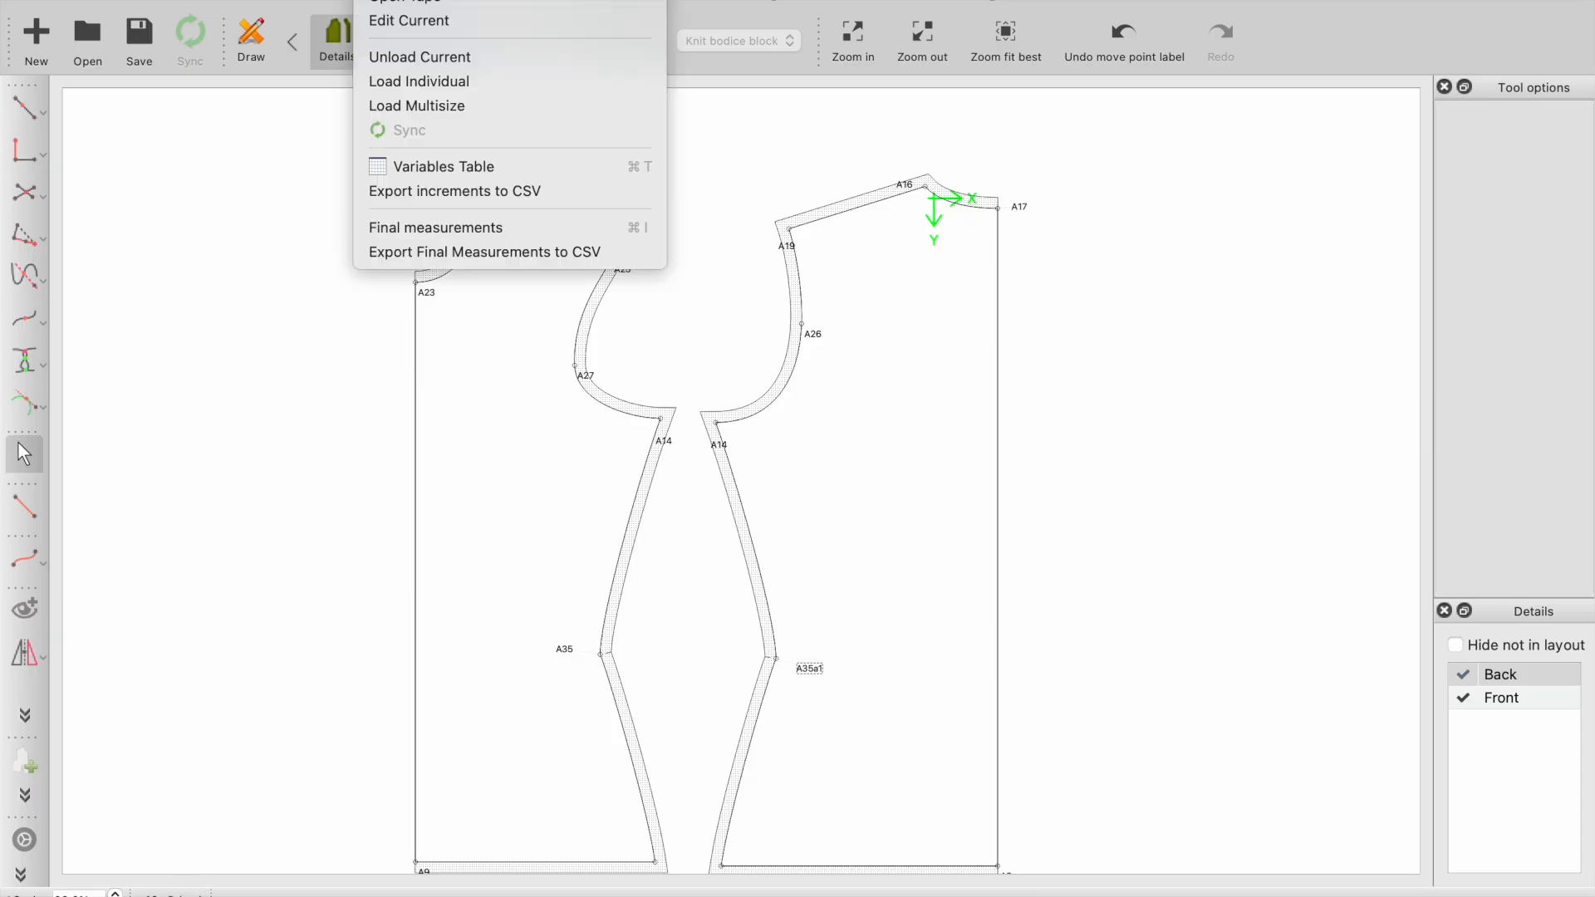
left_click(411, 22)
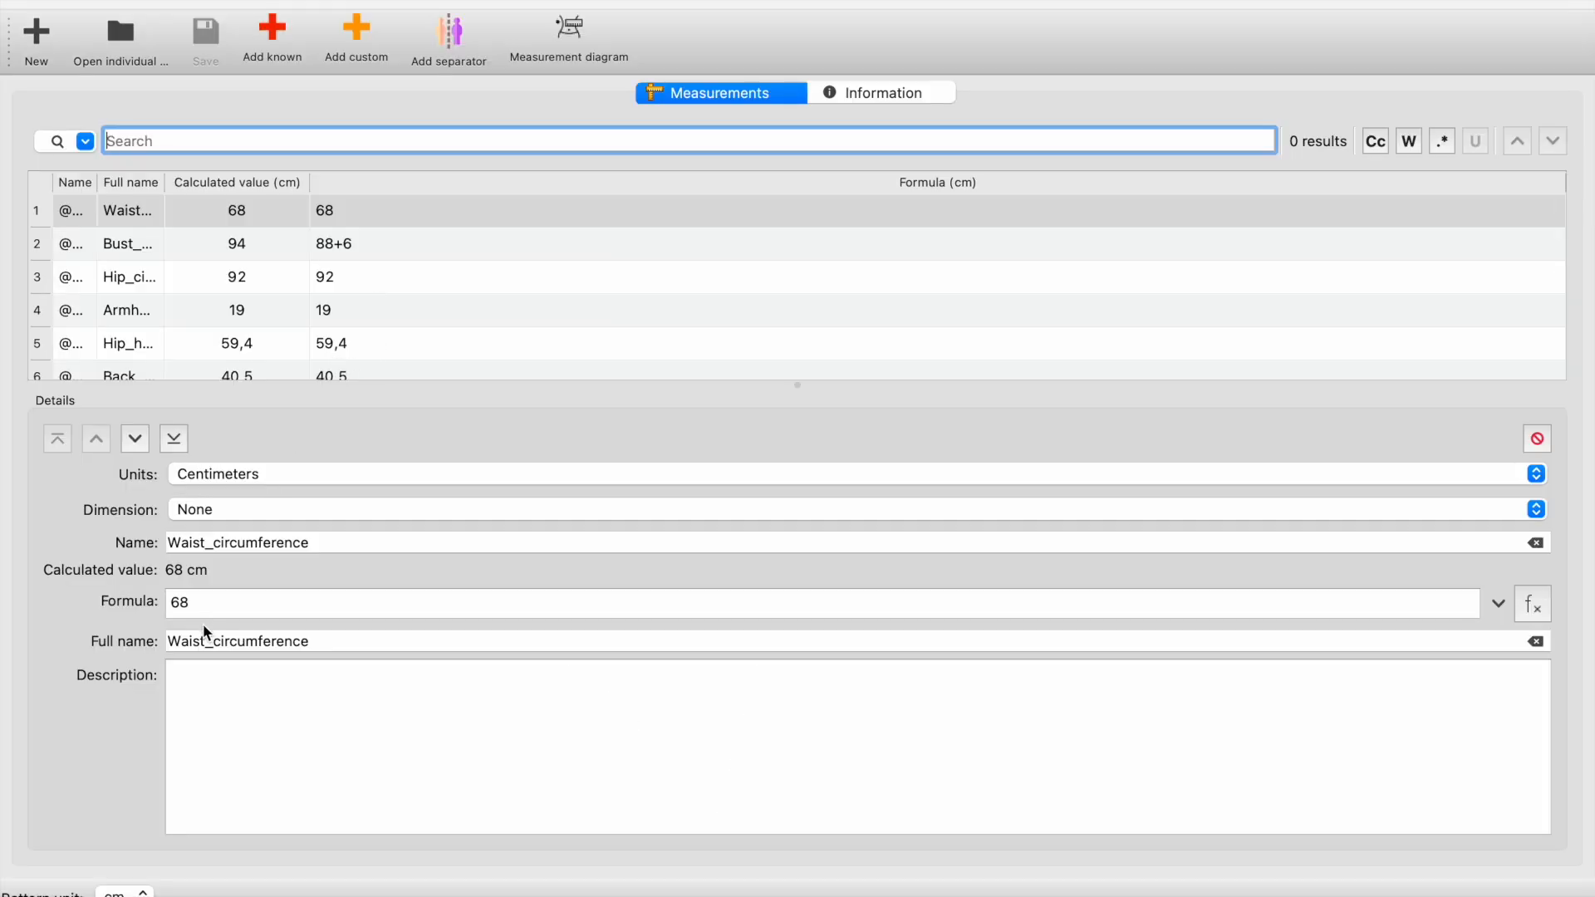
left_click(165, 252)
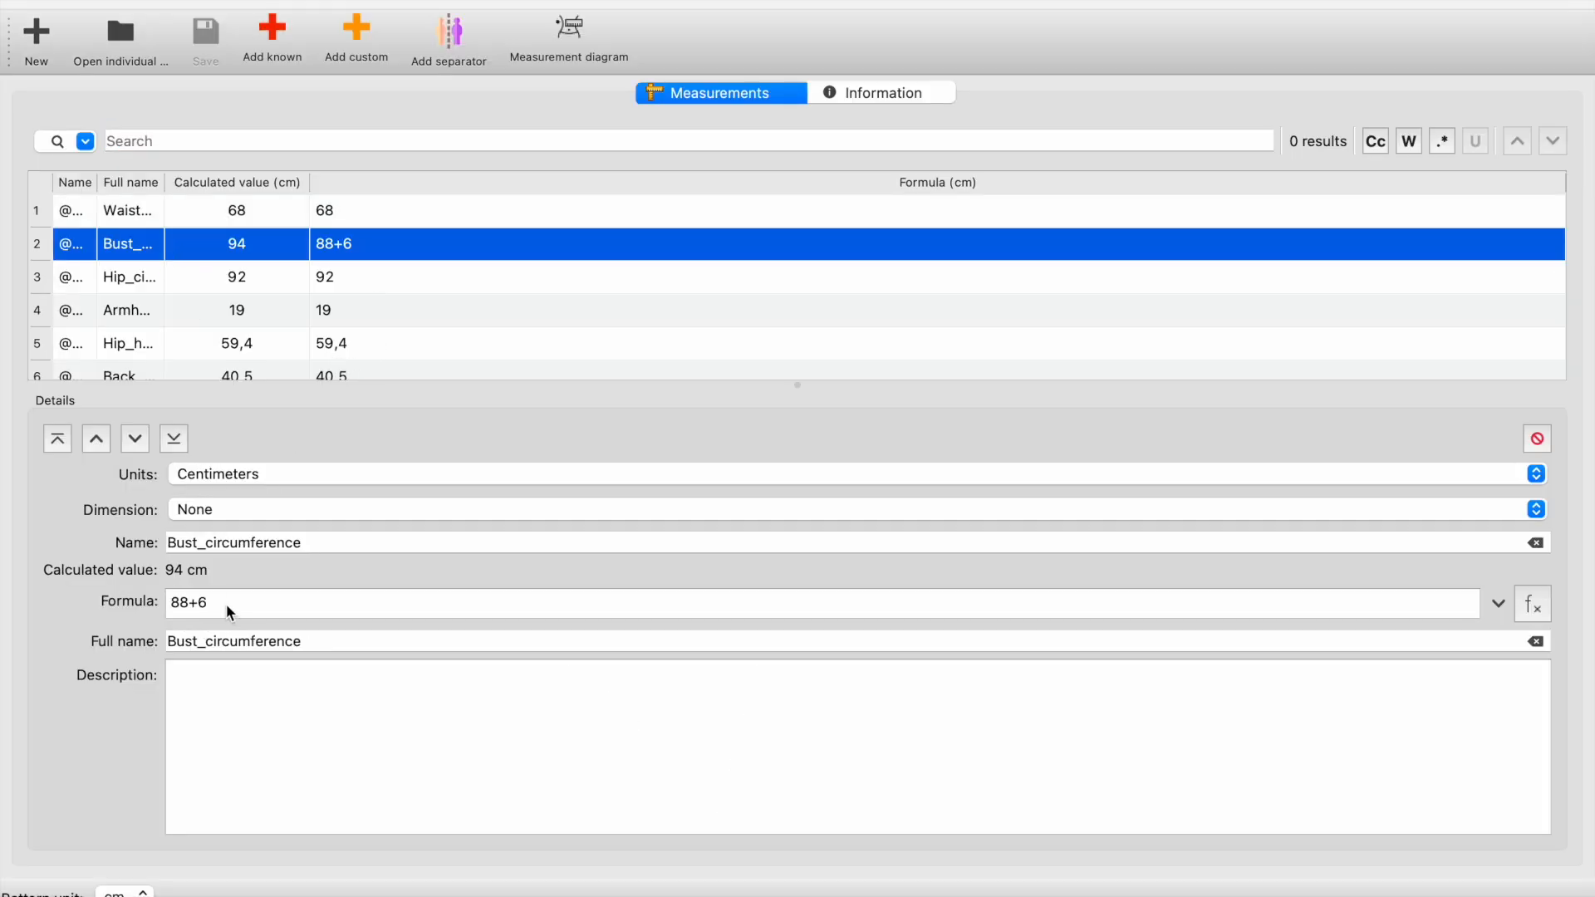
left_click(228, 606)
key("BackSpace")
type("10")
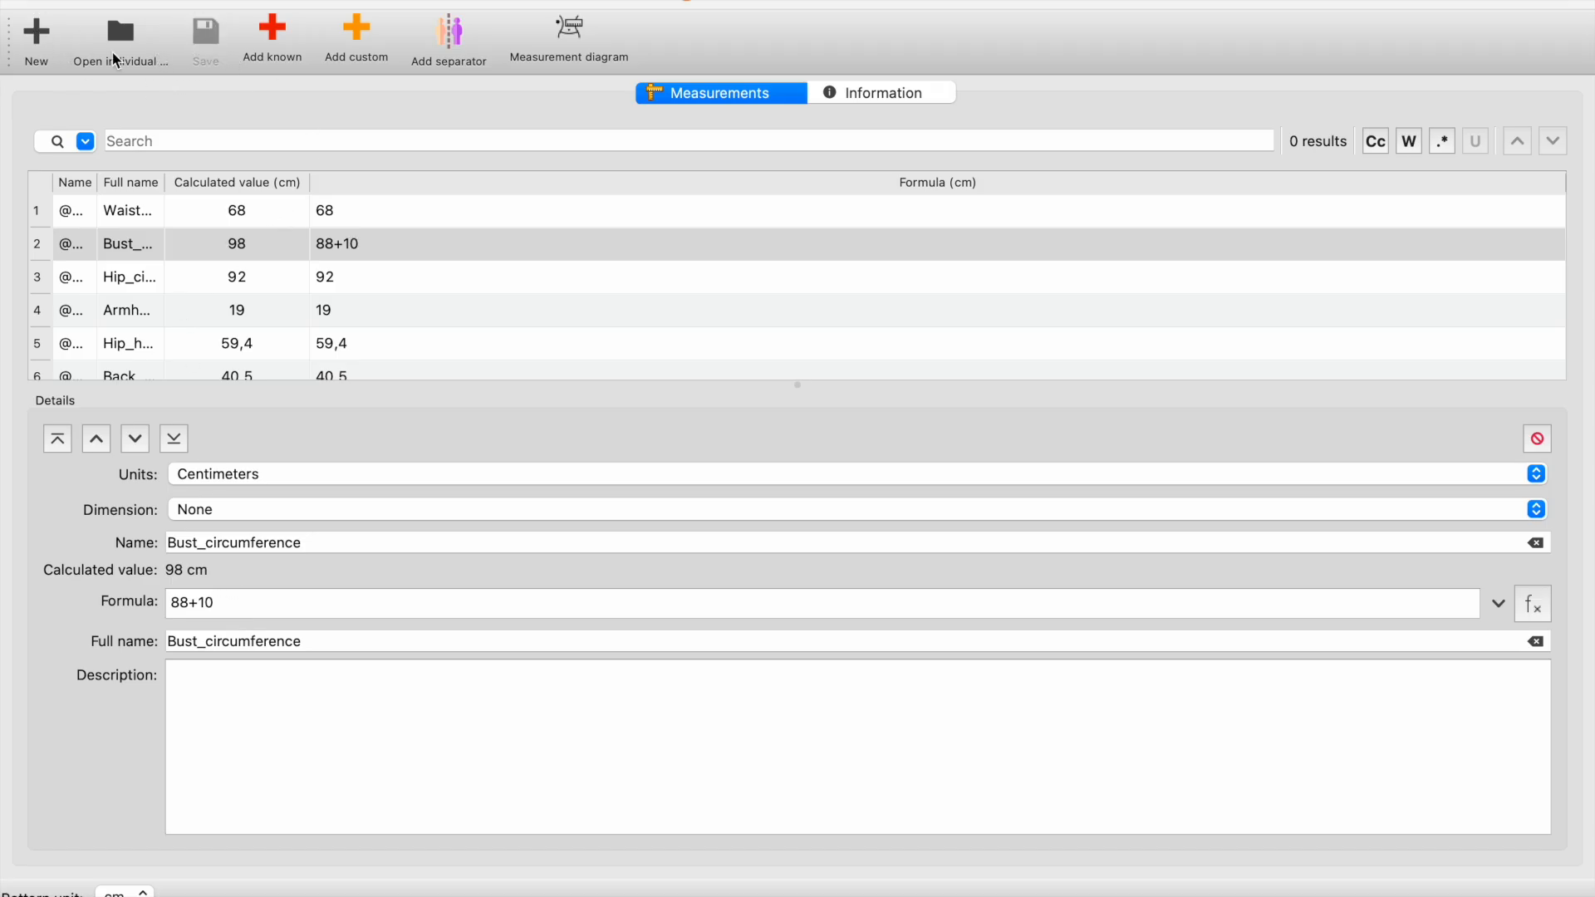
left_click(17, 2)
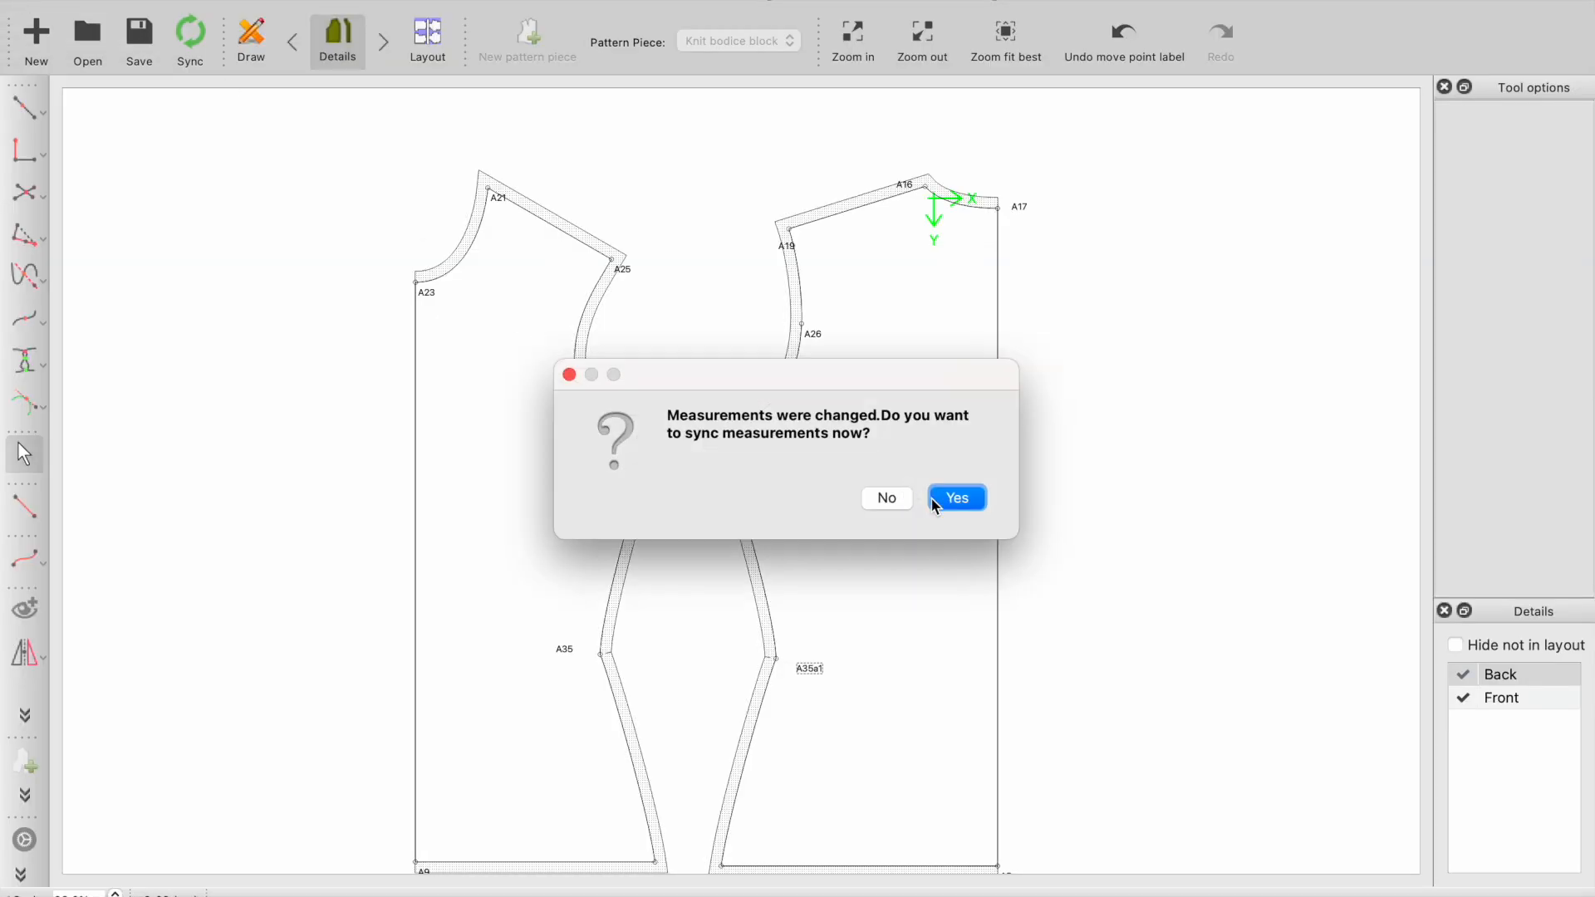
left_click(958, 499)
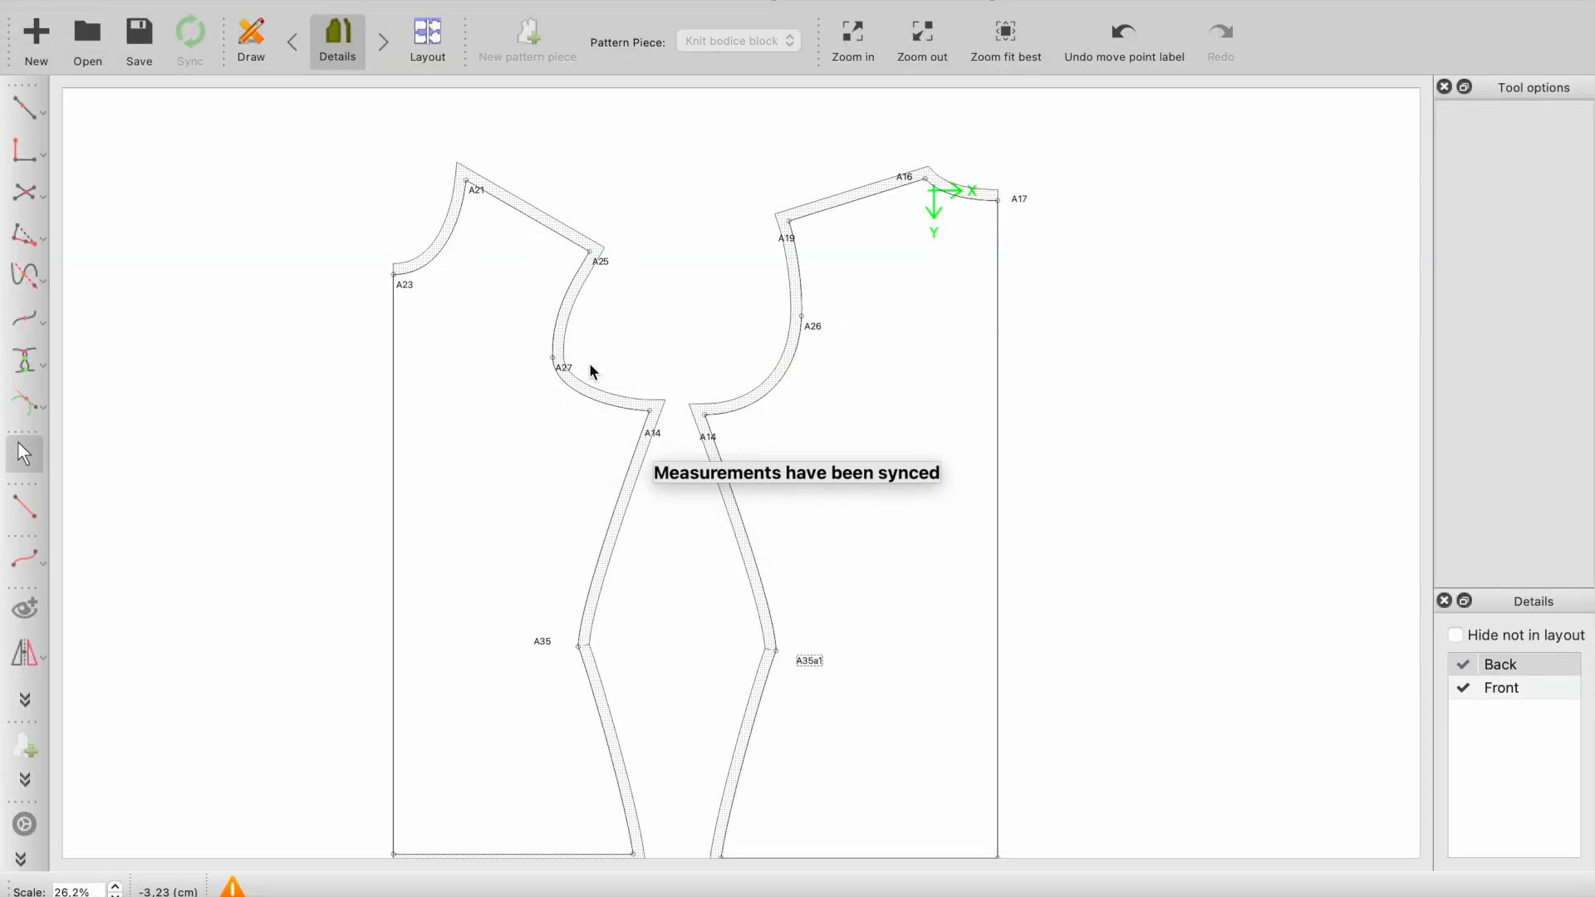
scroll(560, 296, "up", 2)
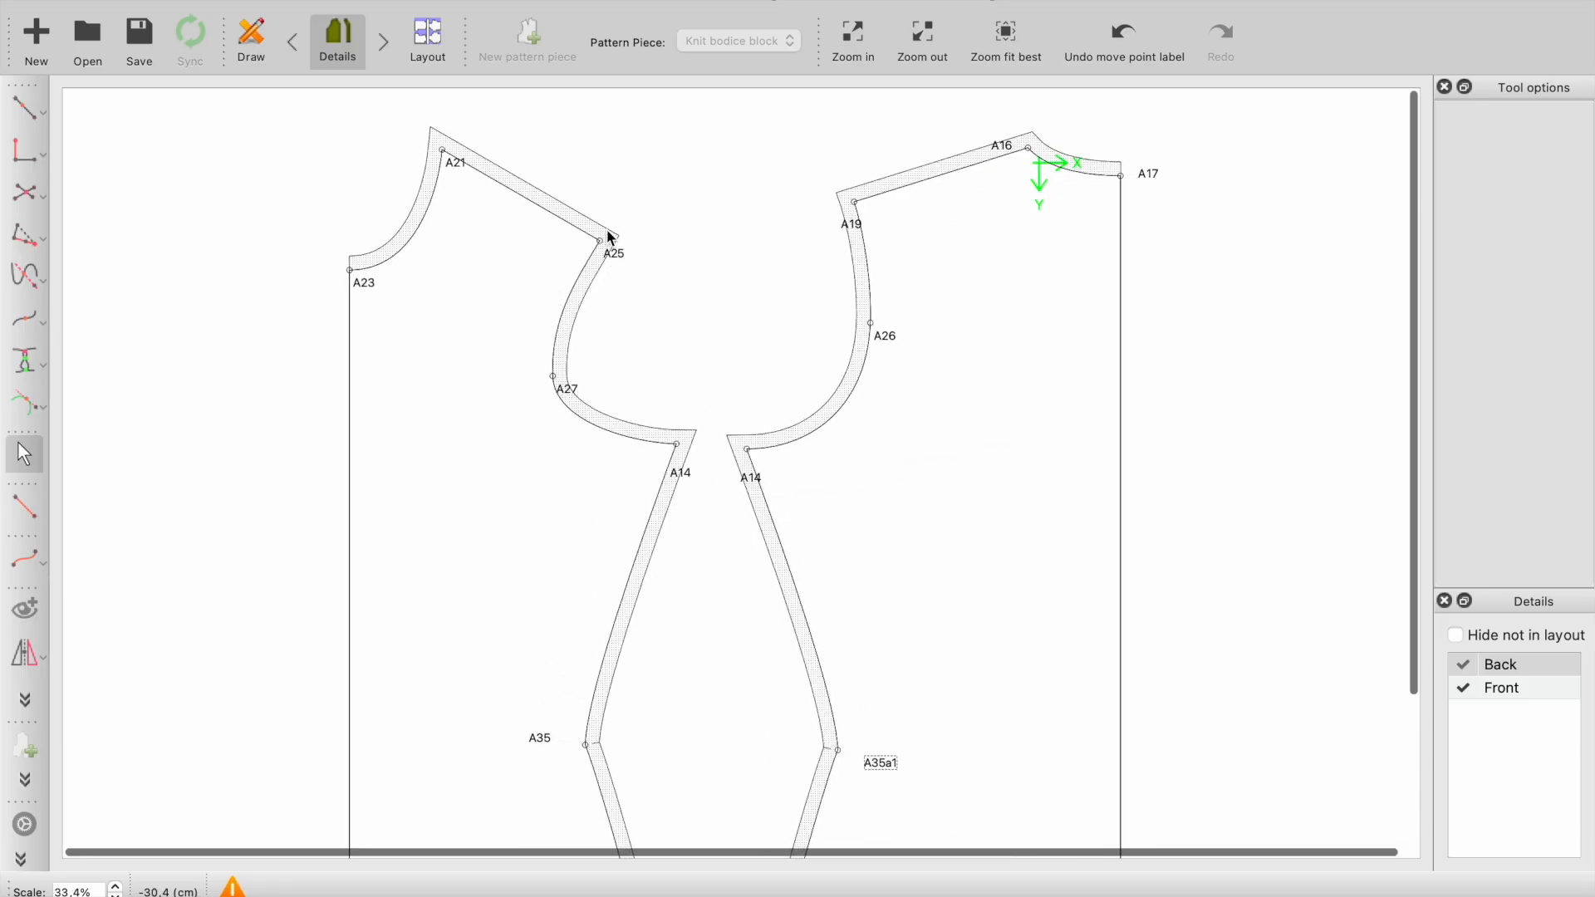
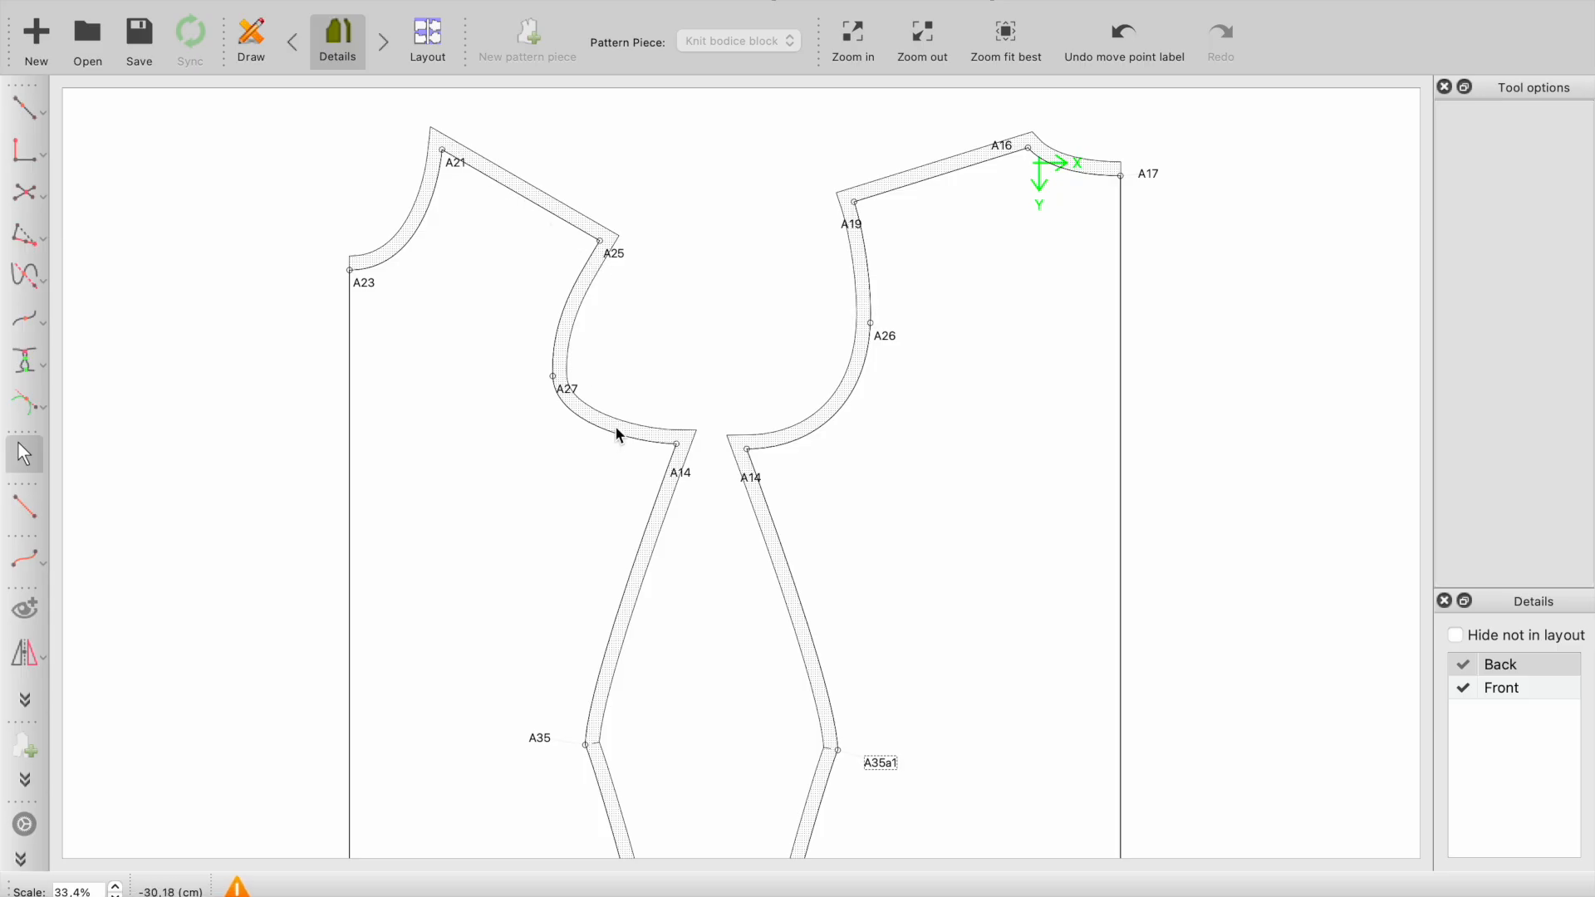
- Change the Bust_circumference formula to 88+20 in the current measurements file, save it and sync the pattern
scroll(617, 430, "down", 1)
scroll(615, 432, "down", 1)
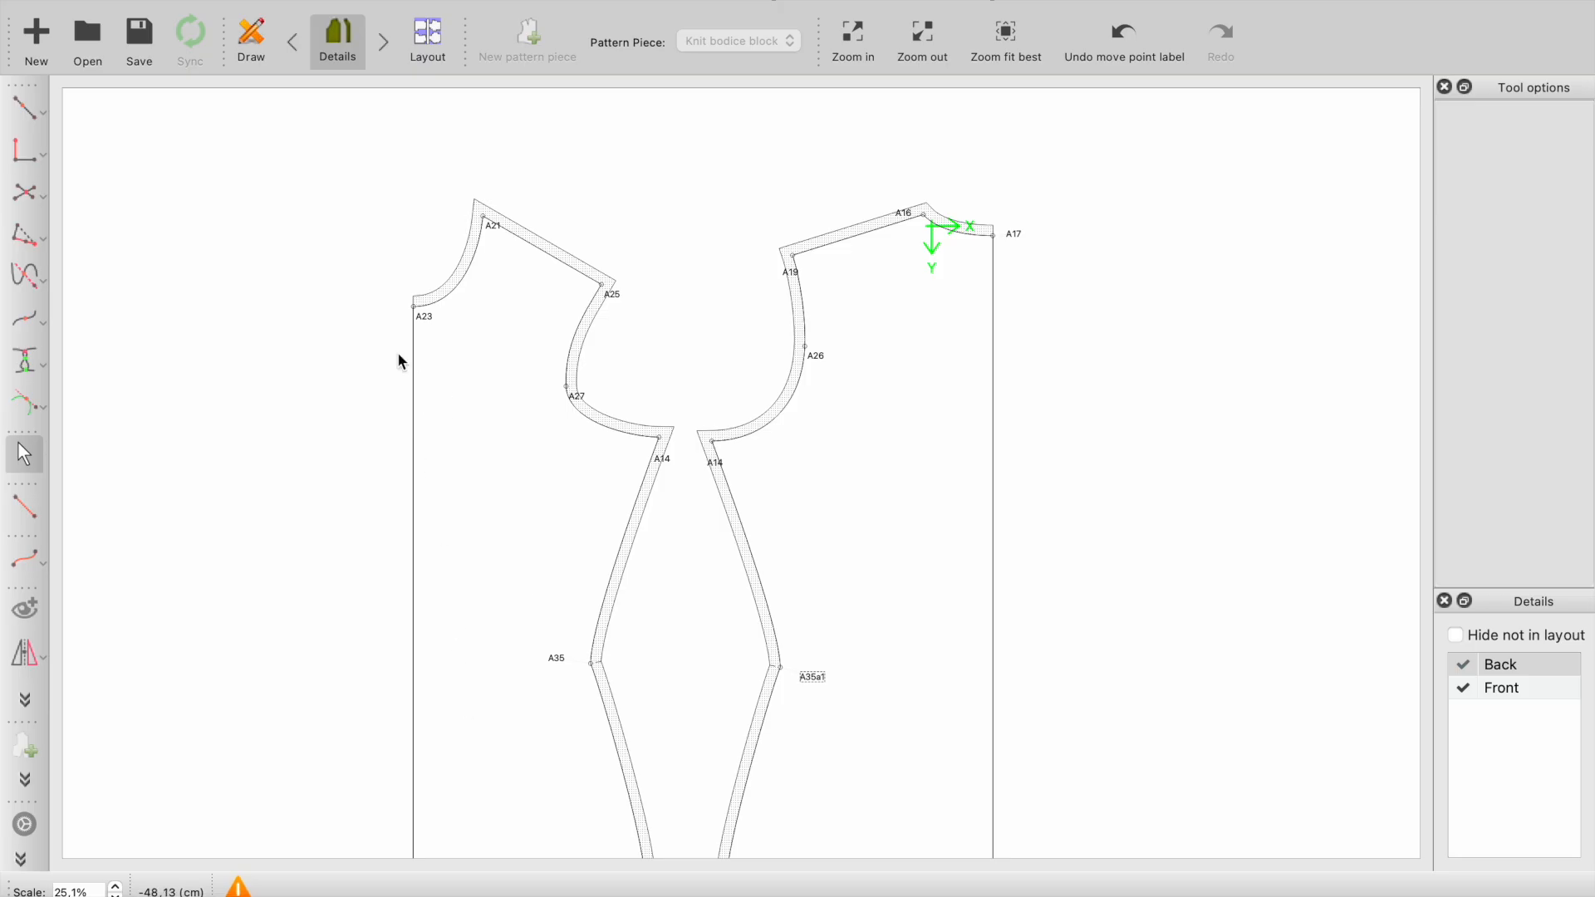
left_click(409, 0)
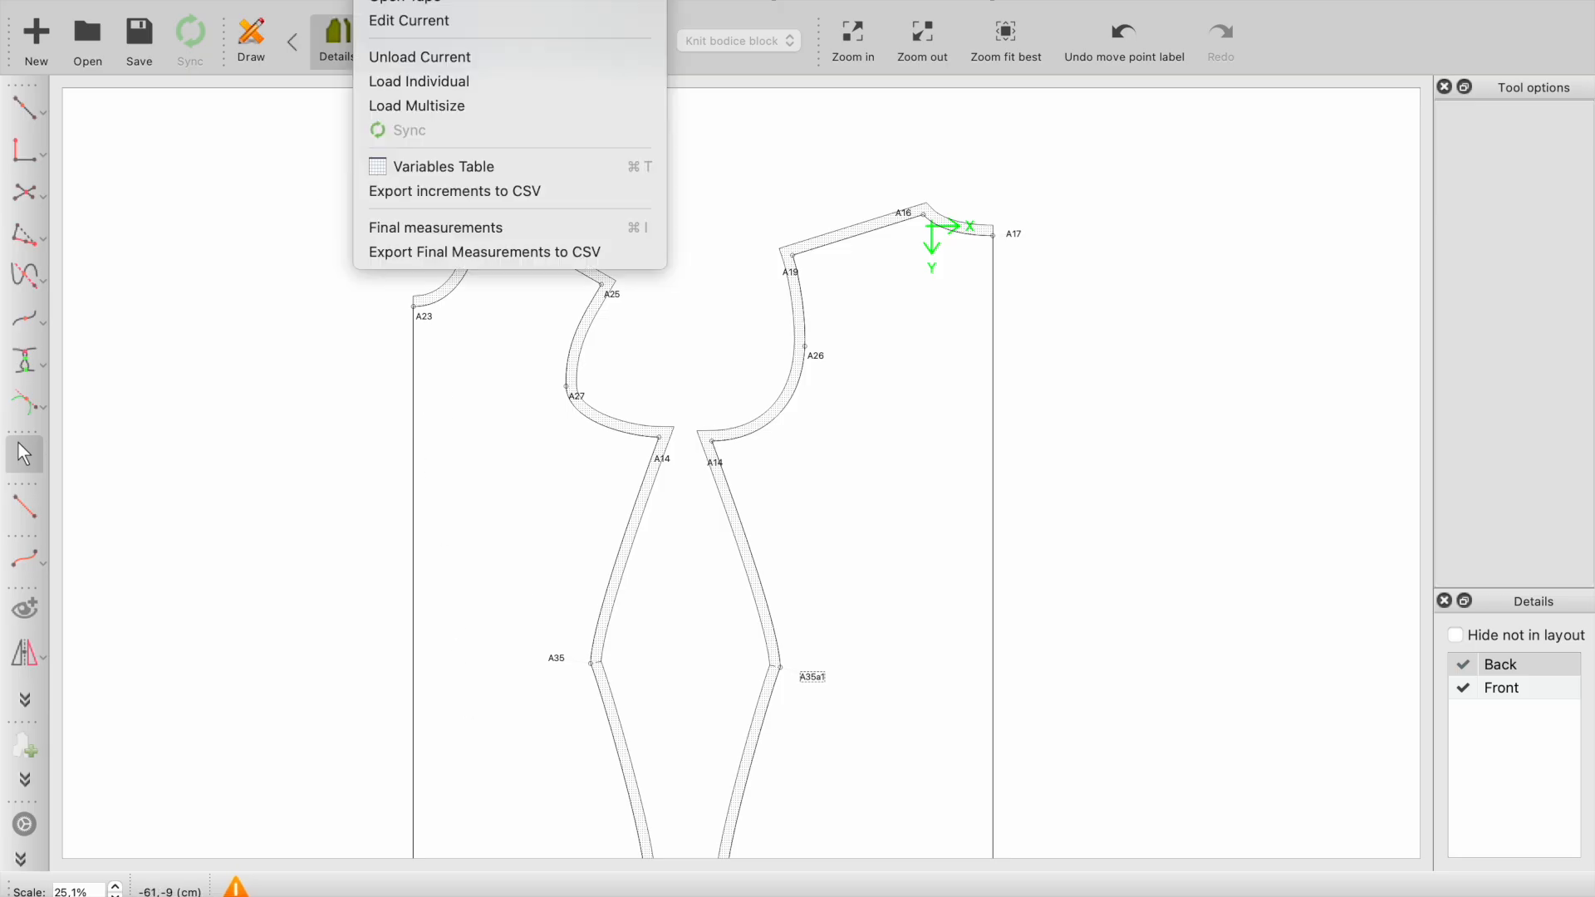
left_click(411, 20)
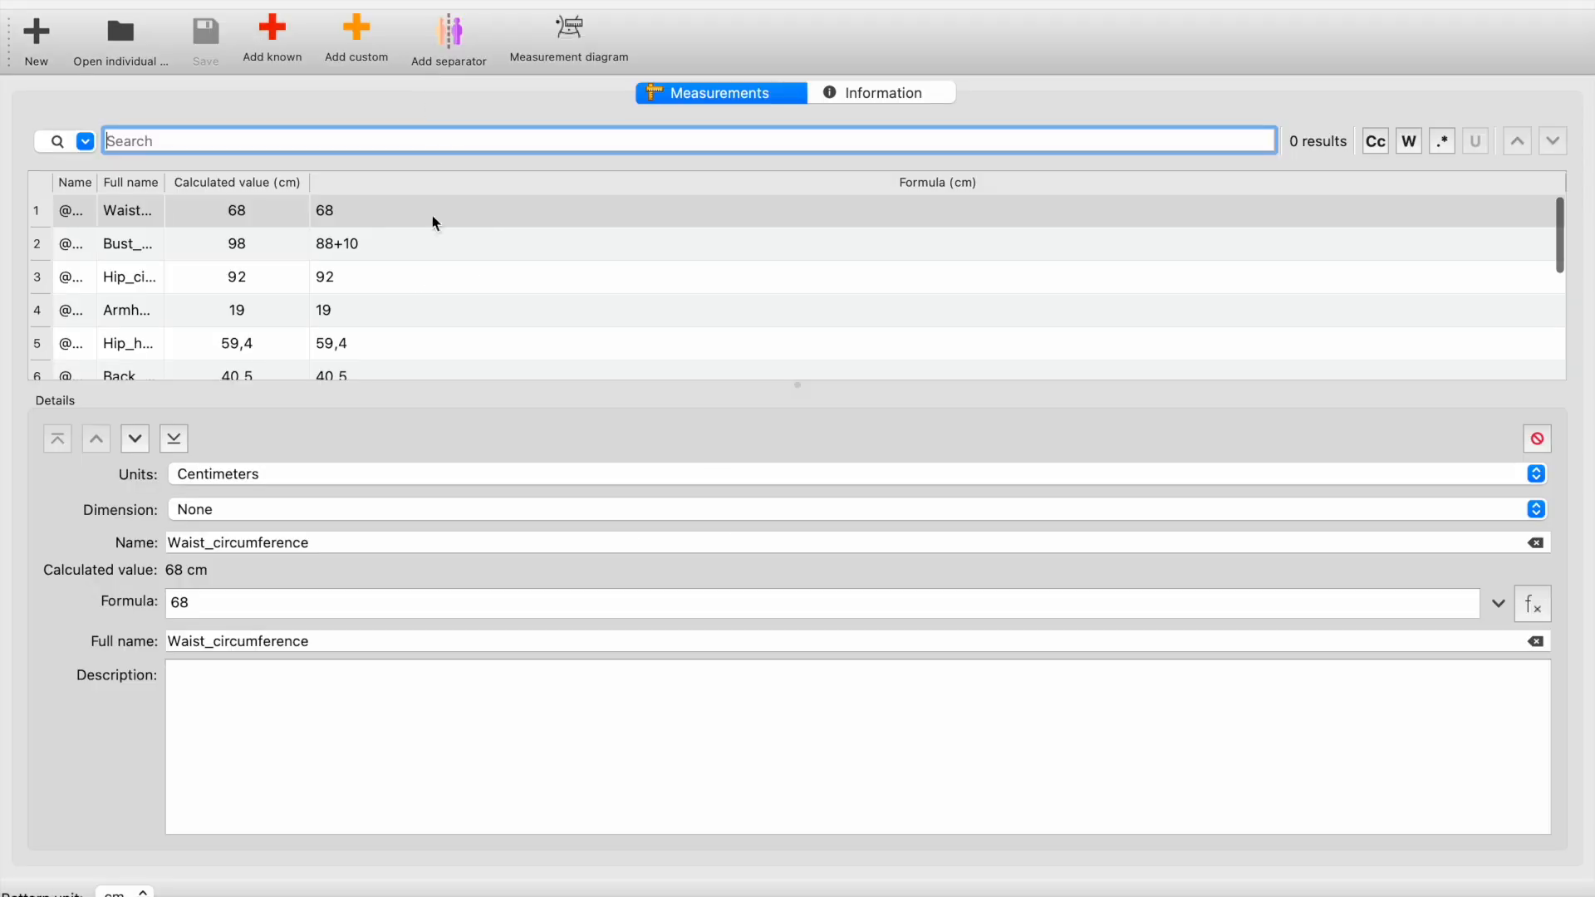
left_click(255, 247)
left_click(234, 602)
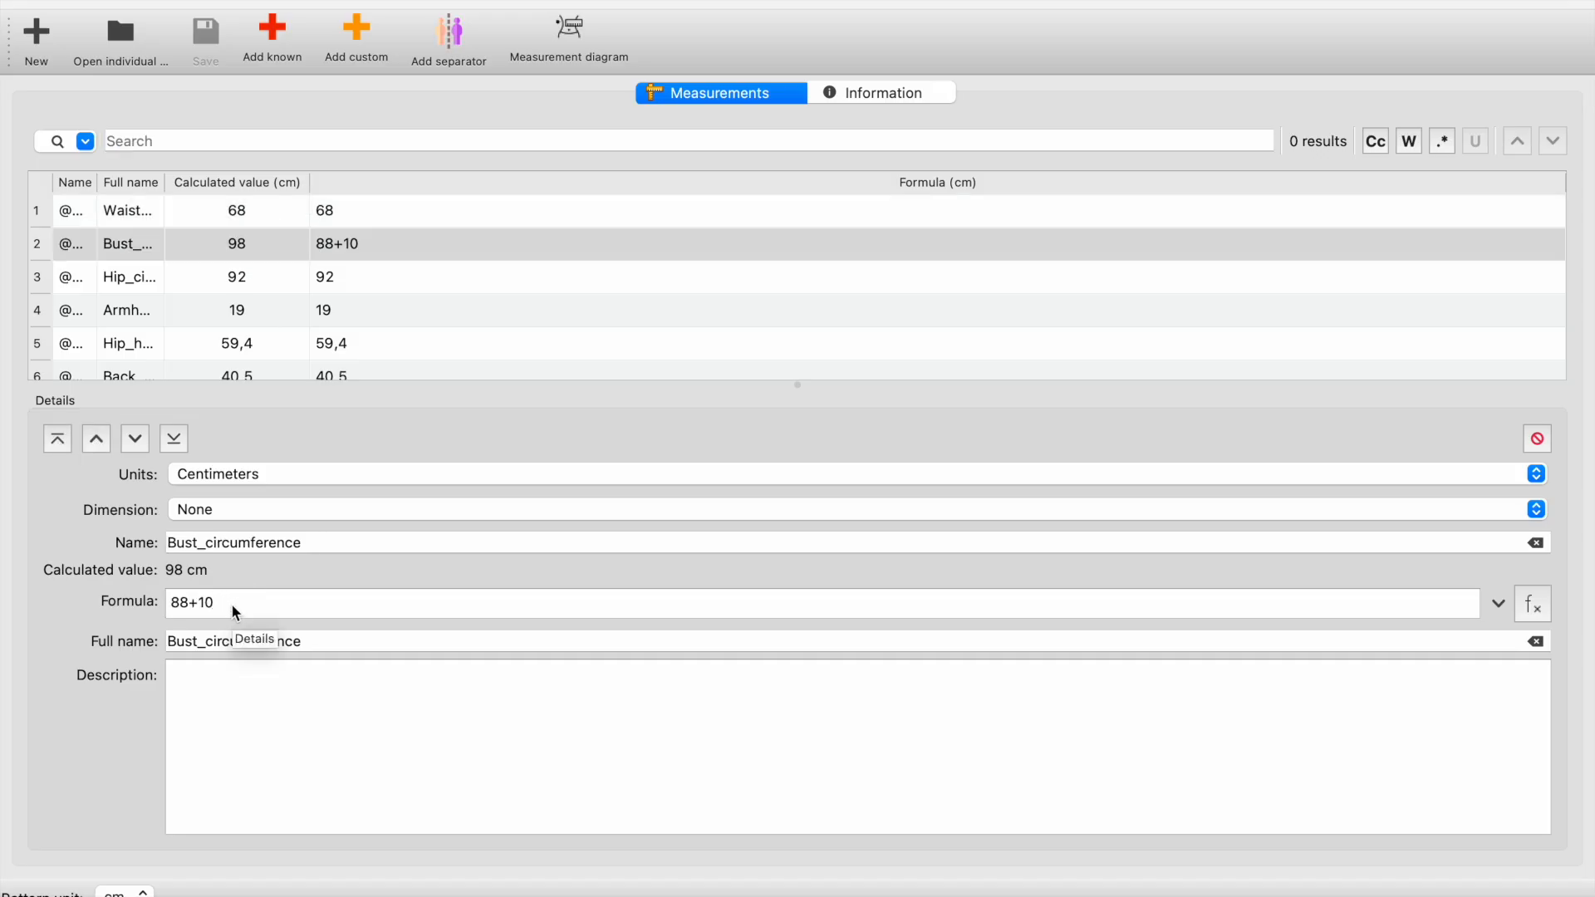
double_click(205, 604)
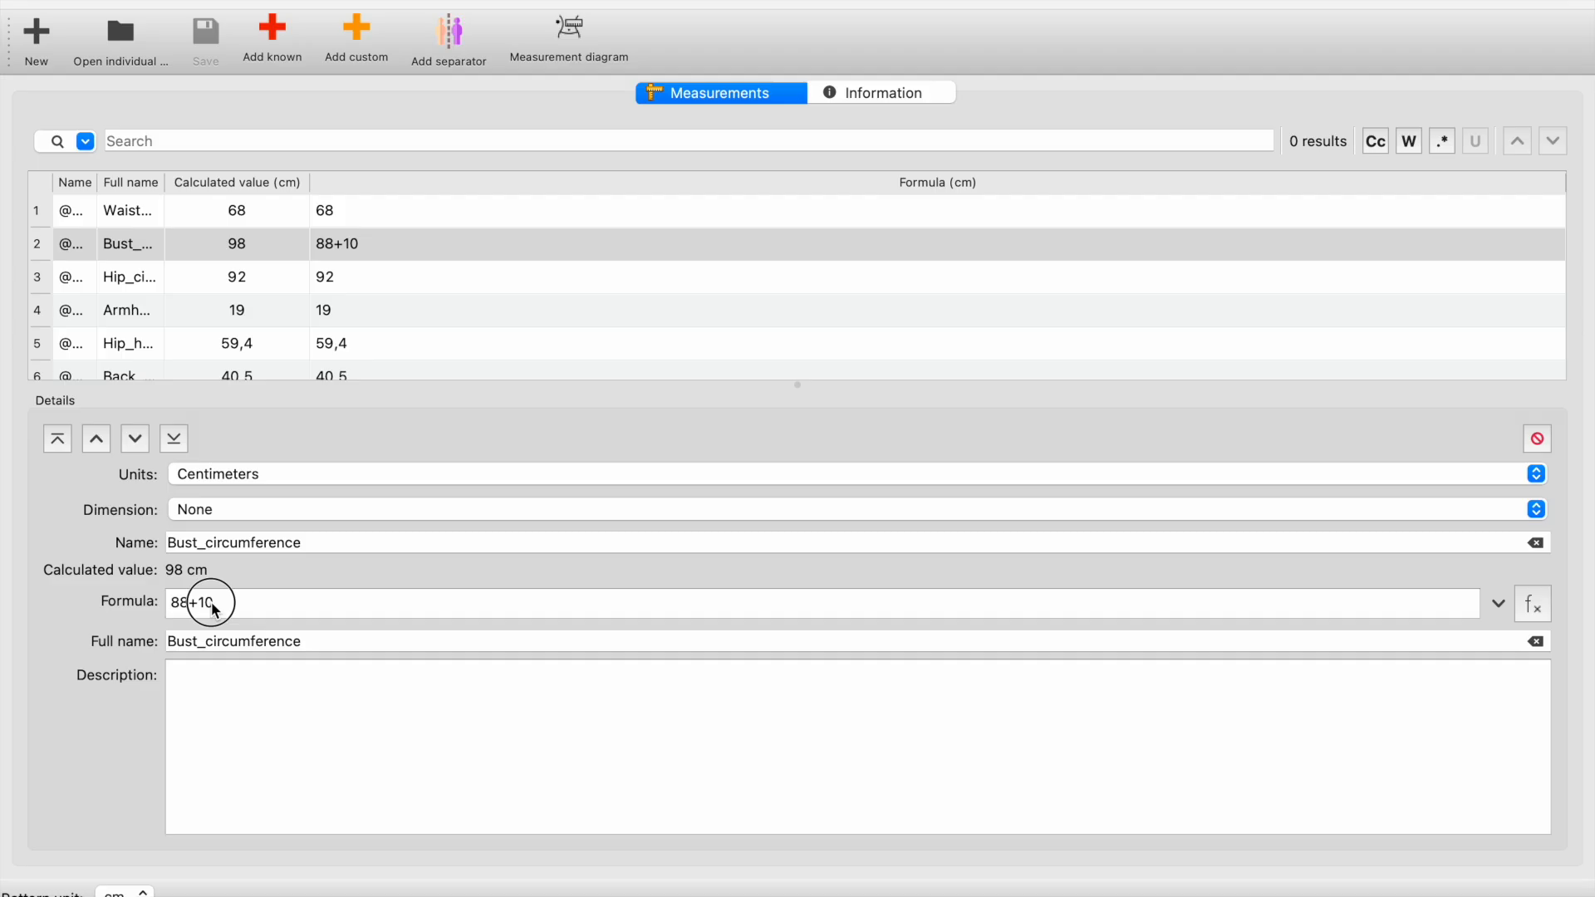
type("20")
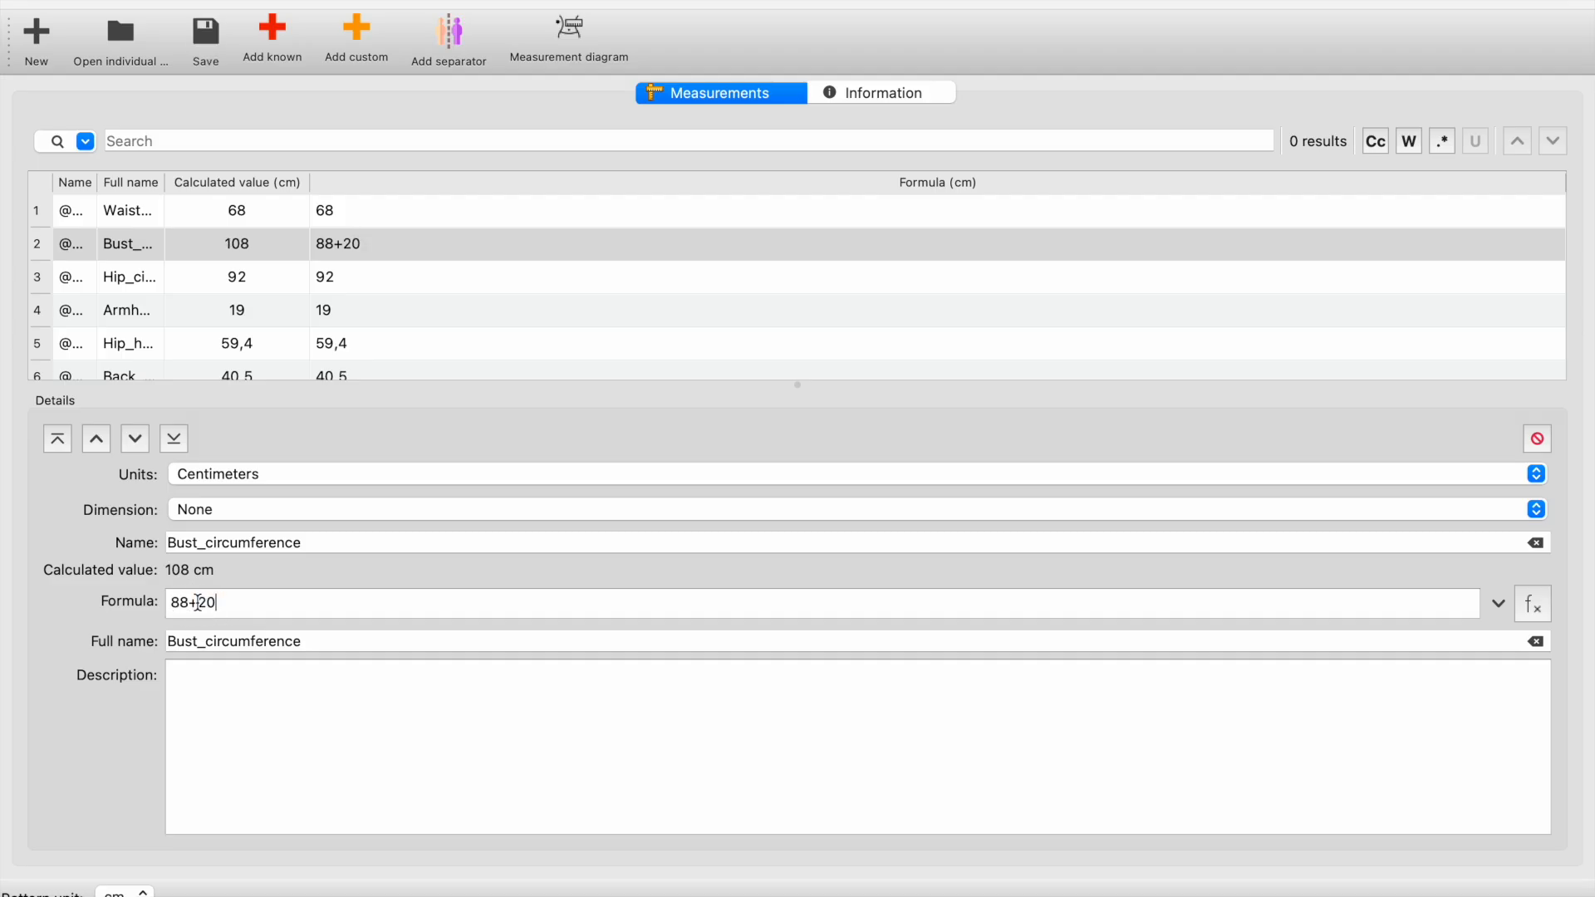
left_click(205, 46)
left_click(19, 1)
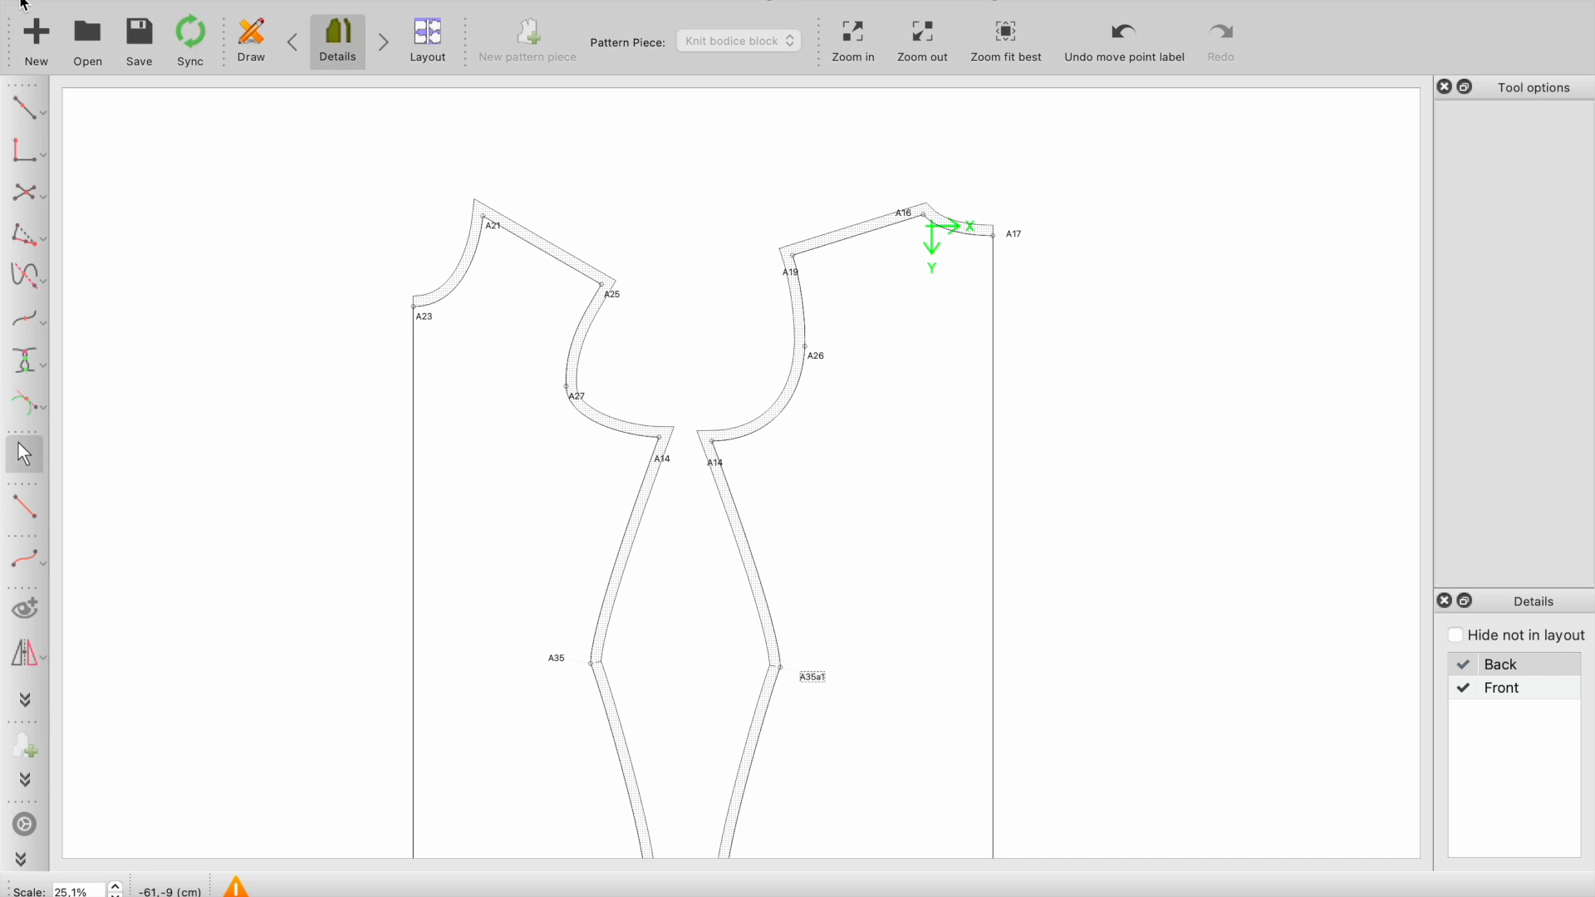
left_click(749, 538)
left_click(957, 500)
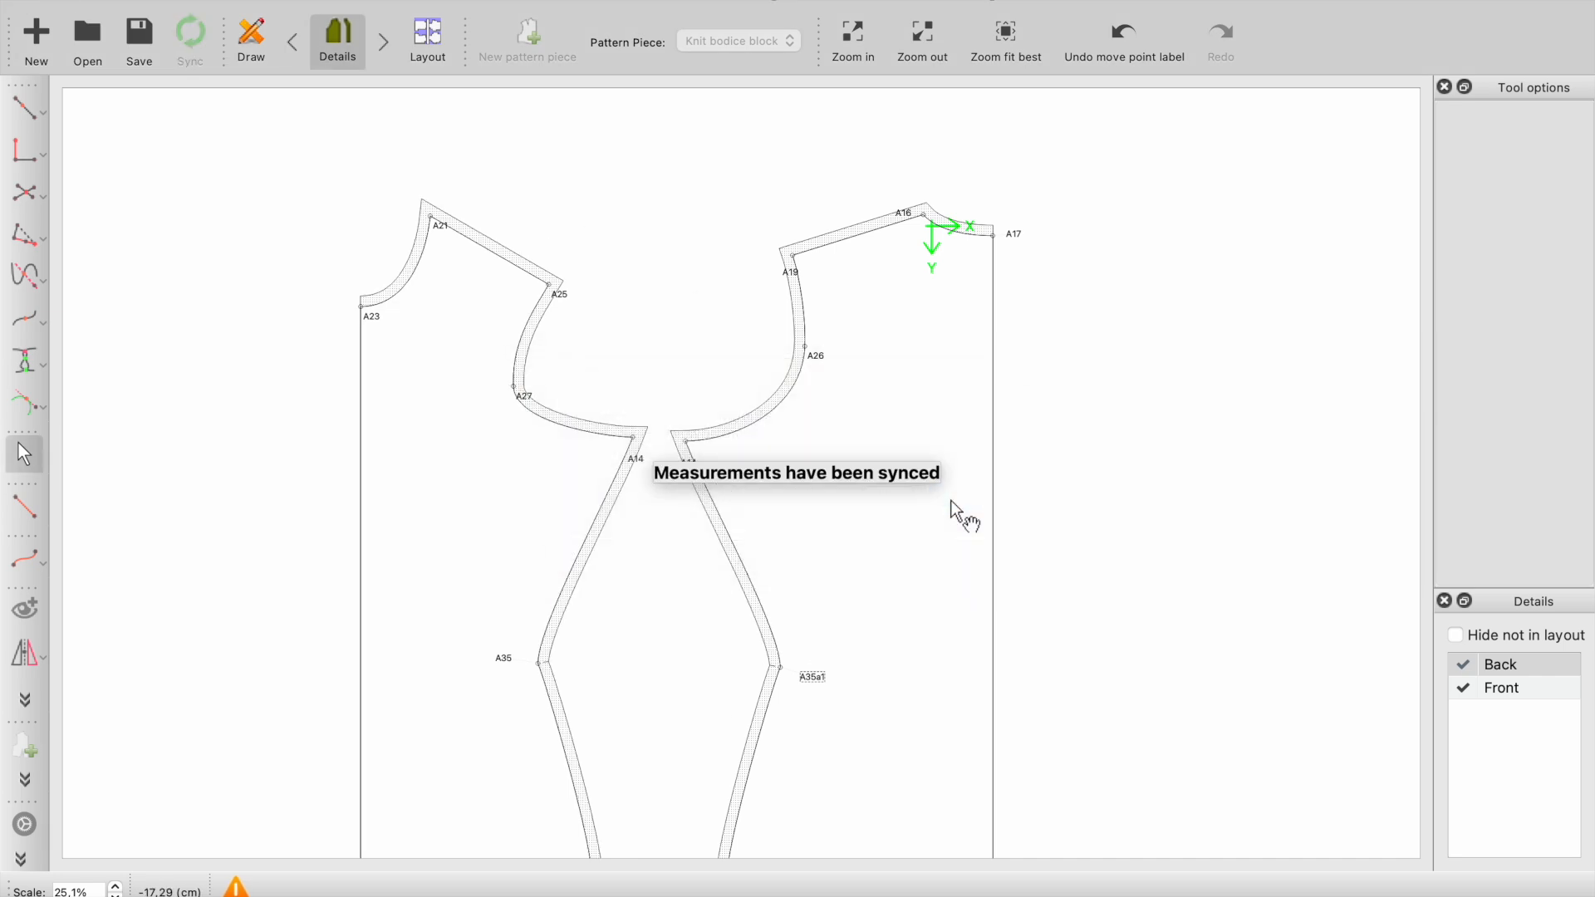
- Reshape the front armhole curve through A25, A27 and A14 in the draft, flattening it toward A14 and lengthening its upper handle at A27
scroll(550, 381, "up", 1, "ctrl")
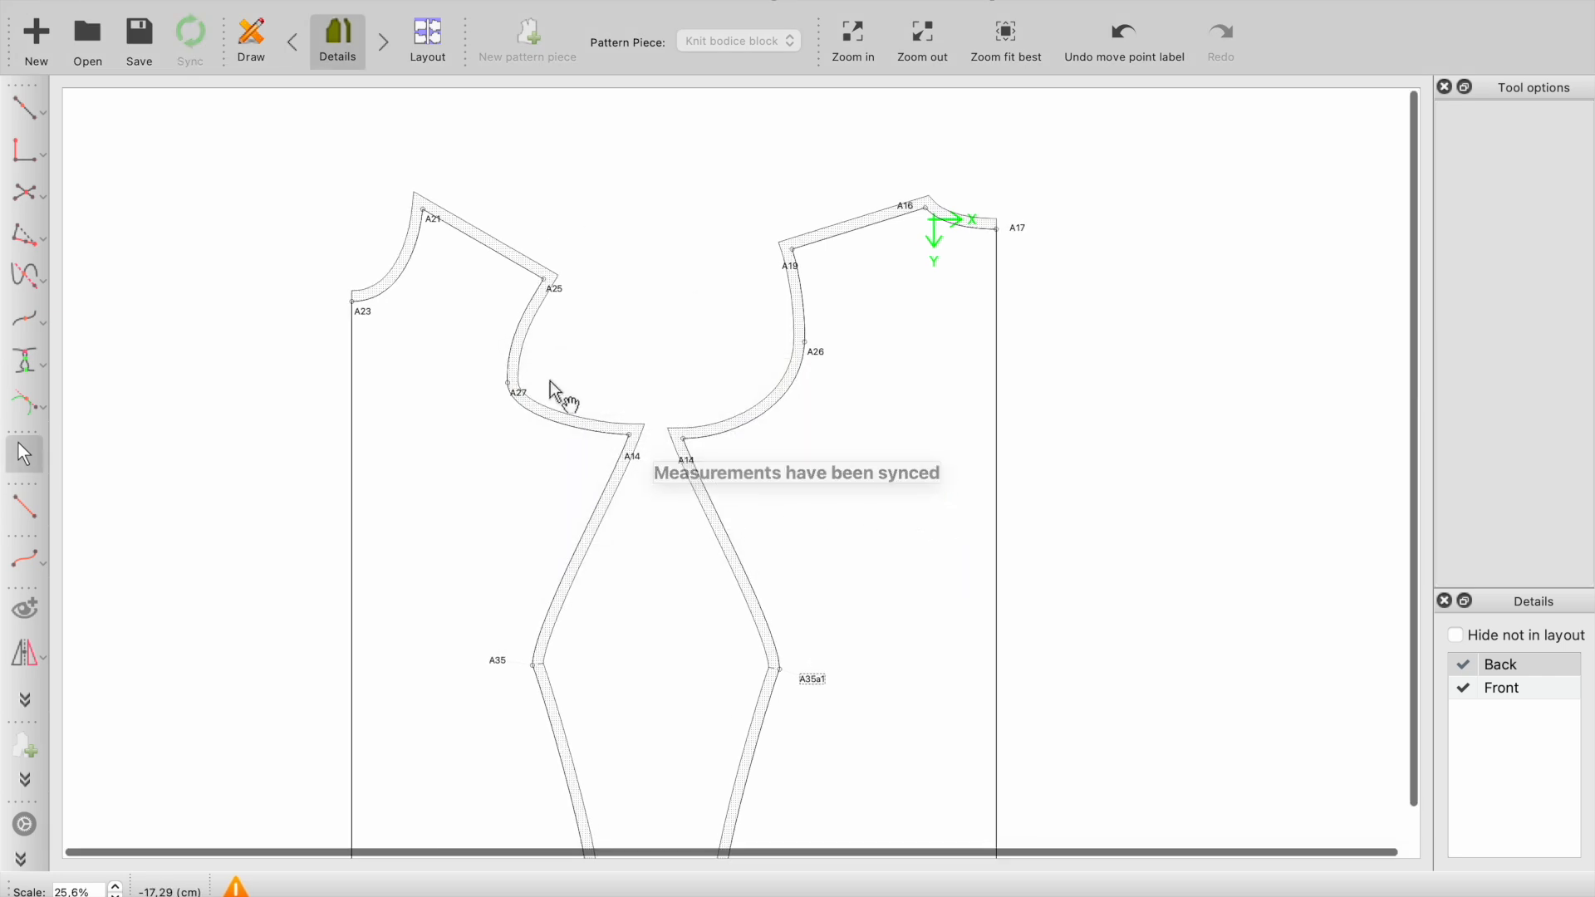
left_click(250, 40)
scroll(760, 344, "up", 5)
scroll(404, 349, "up", 2, "ctrl")
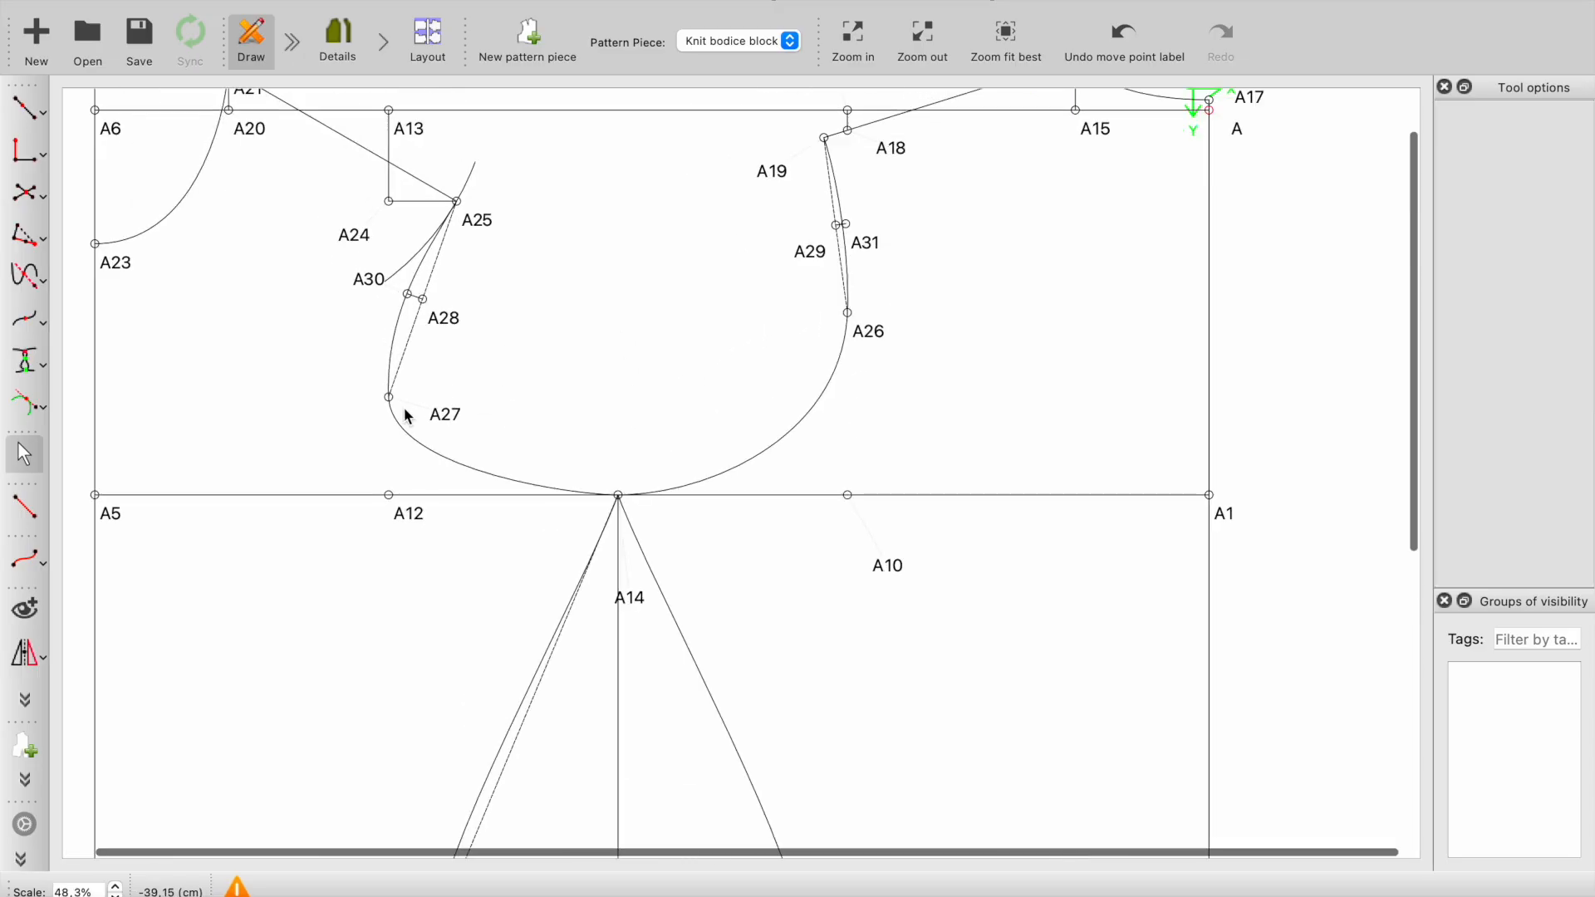
left_click(415, 459)
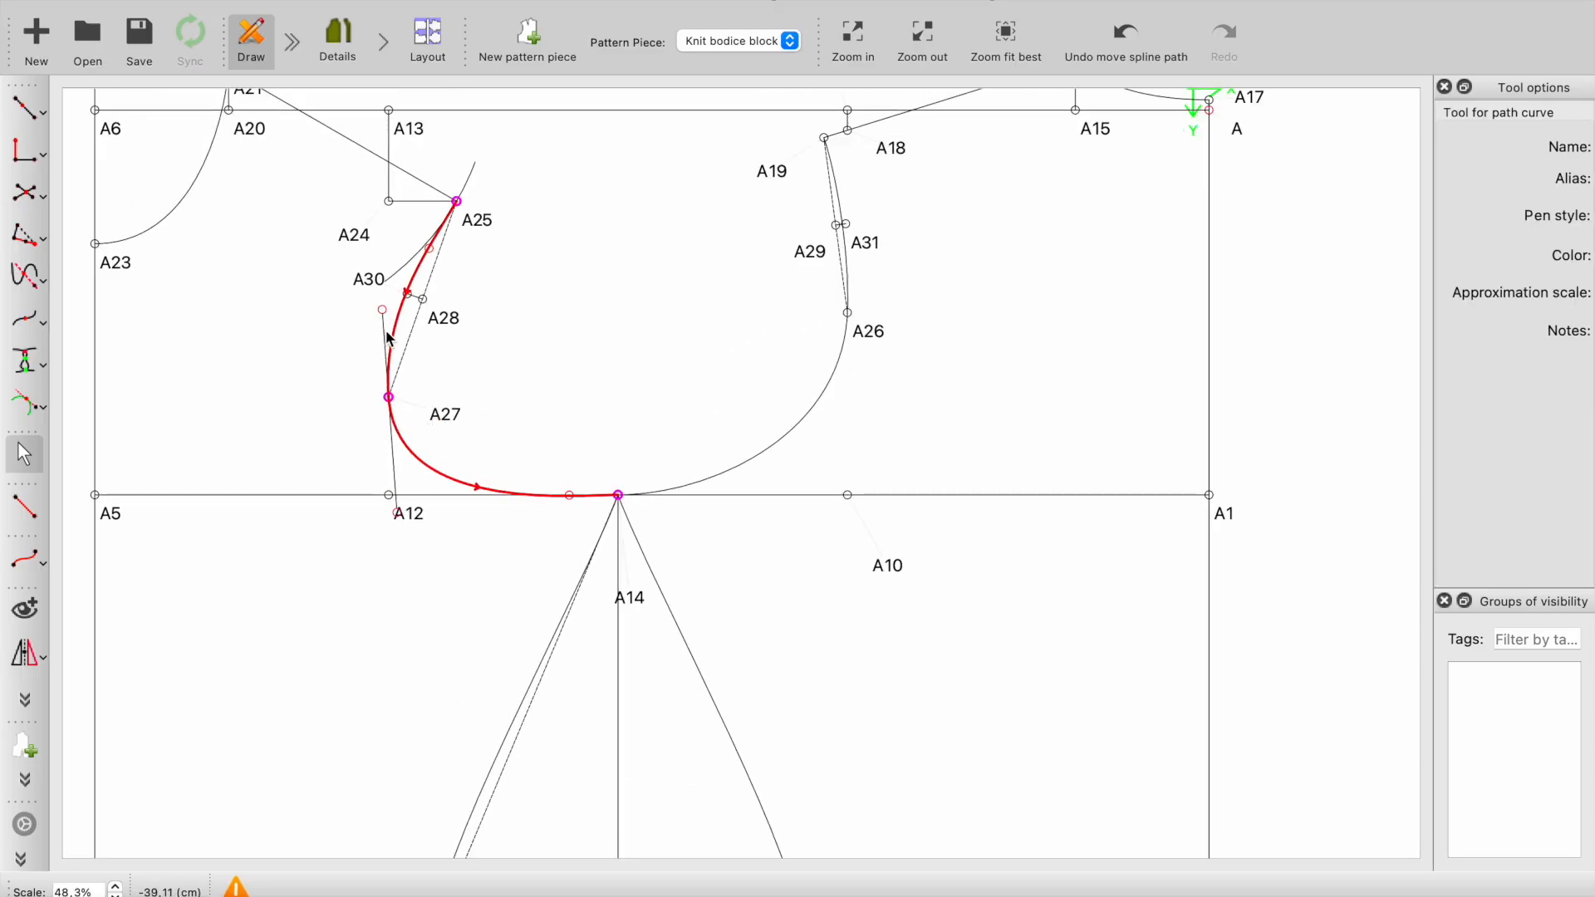
left_click_drag(382, 309, 384, 290)
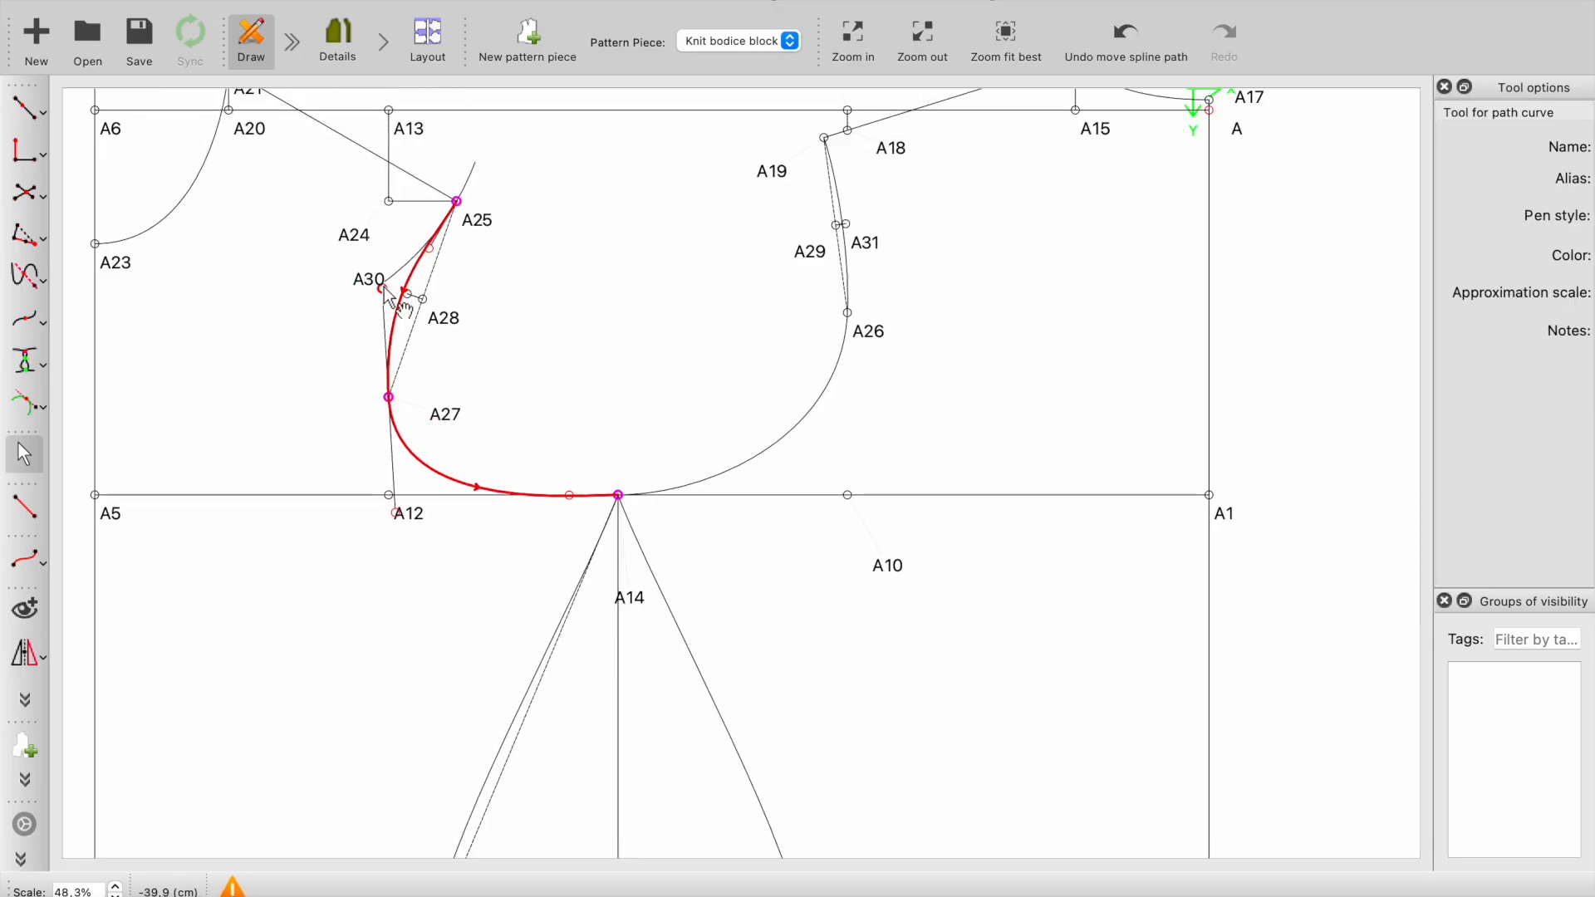
left_click(472, 421)
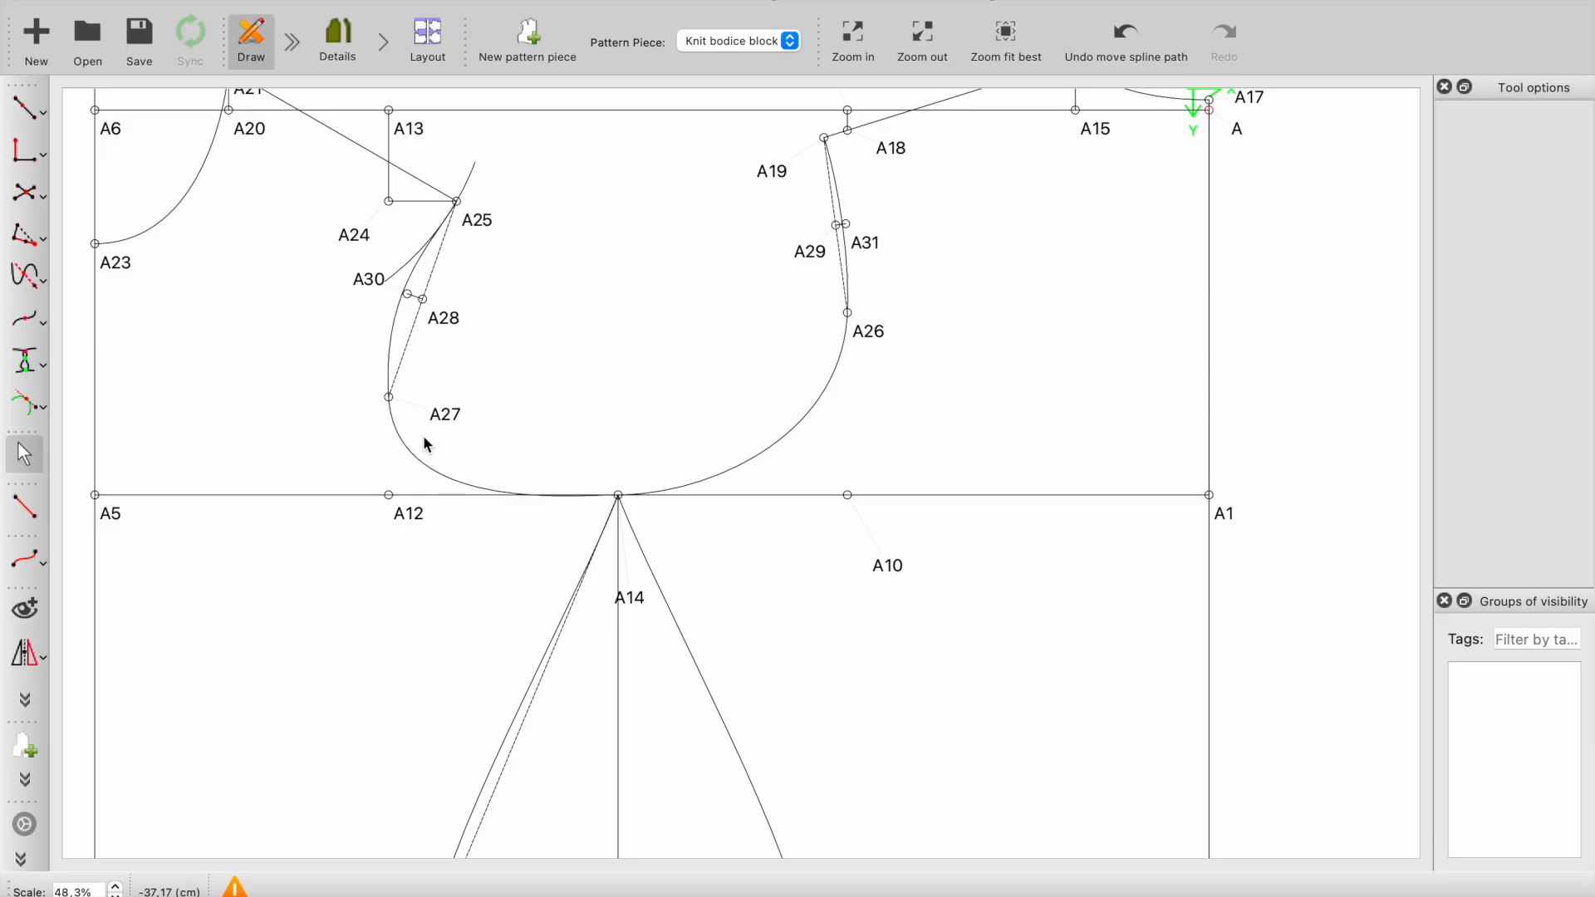
scroll(511, 525, "down", 2, "ctrl")
scroll(603, 548, "up", 1, "ctrl")
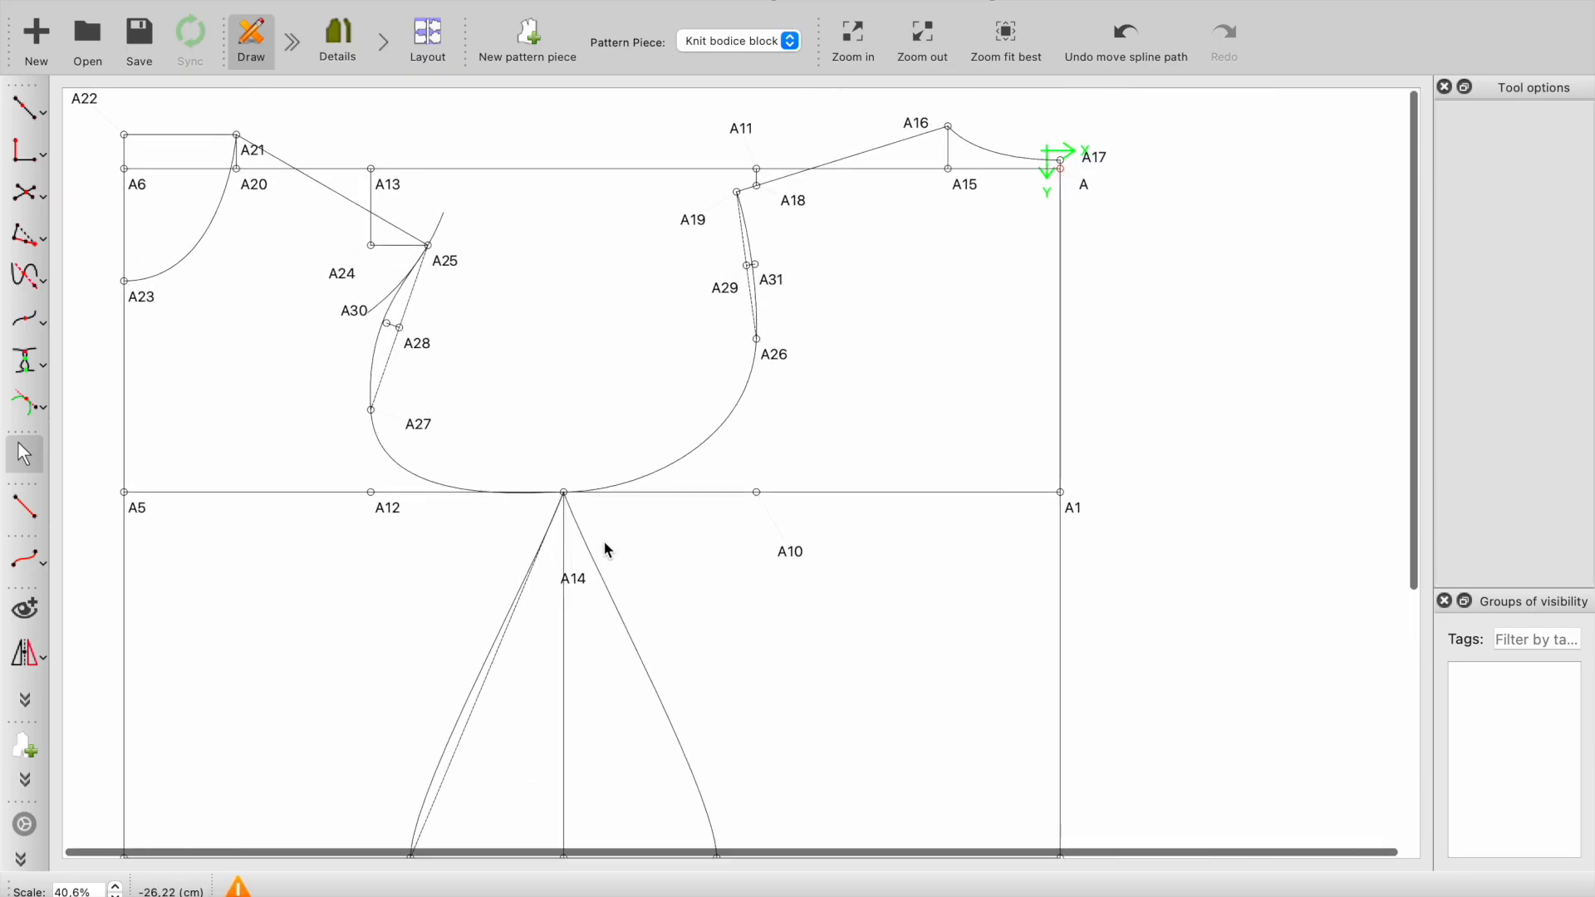
- Adjust the front side seam curve between A14 and A35 and check the shape of the front and back pieces
left_click(656, 481)
left_click(654, 536)
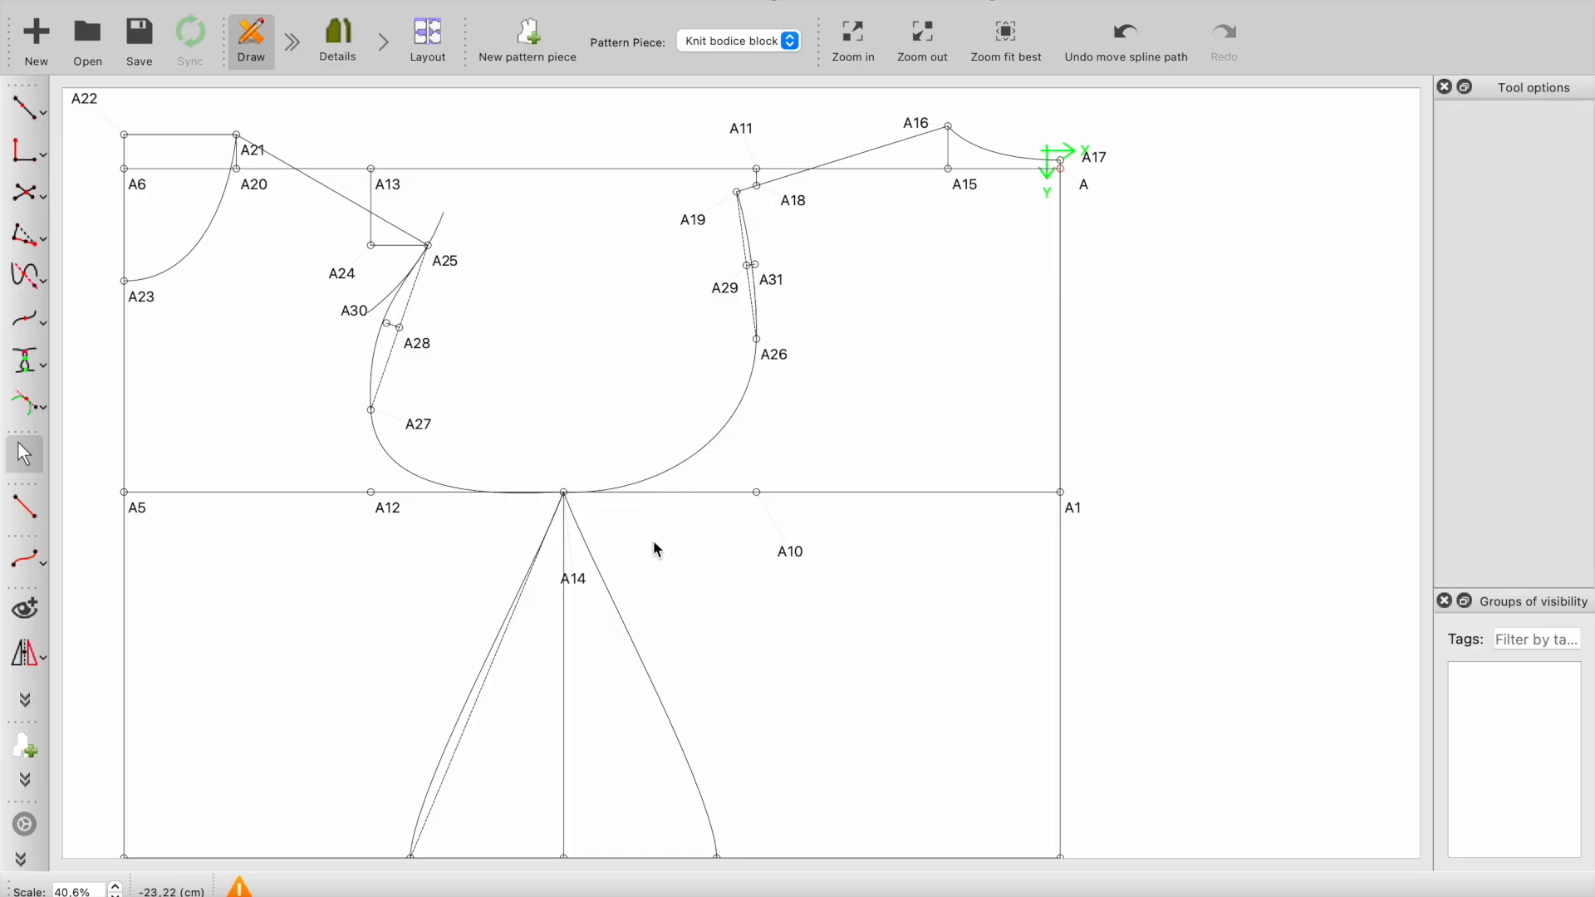
scroll(646, 585, "down", 2, "ctrl")
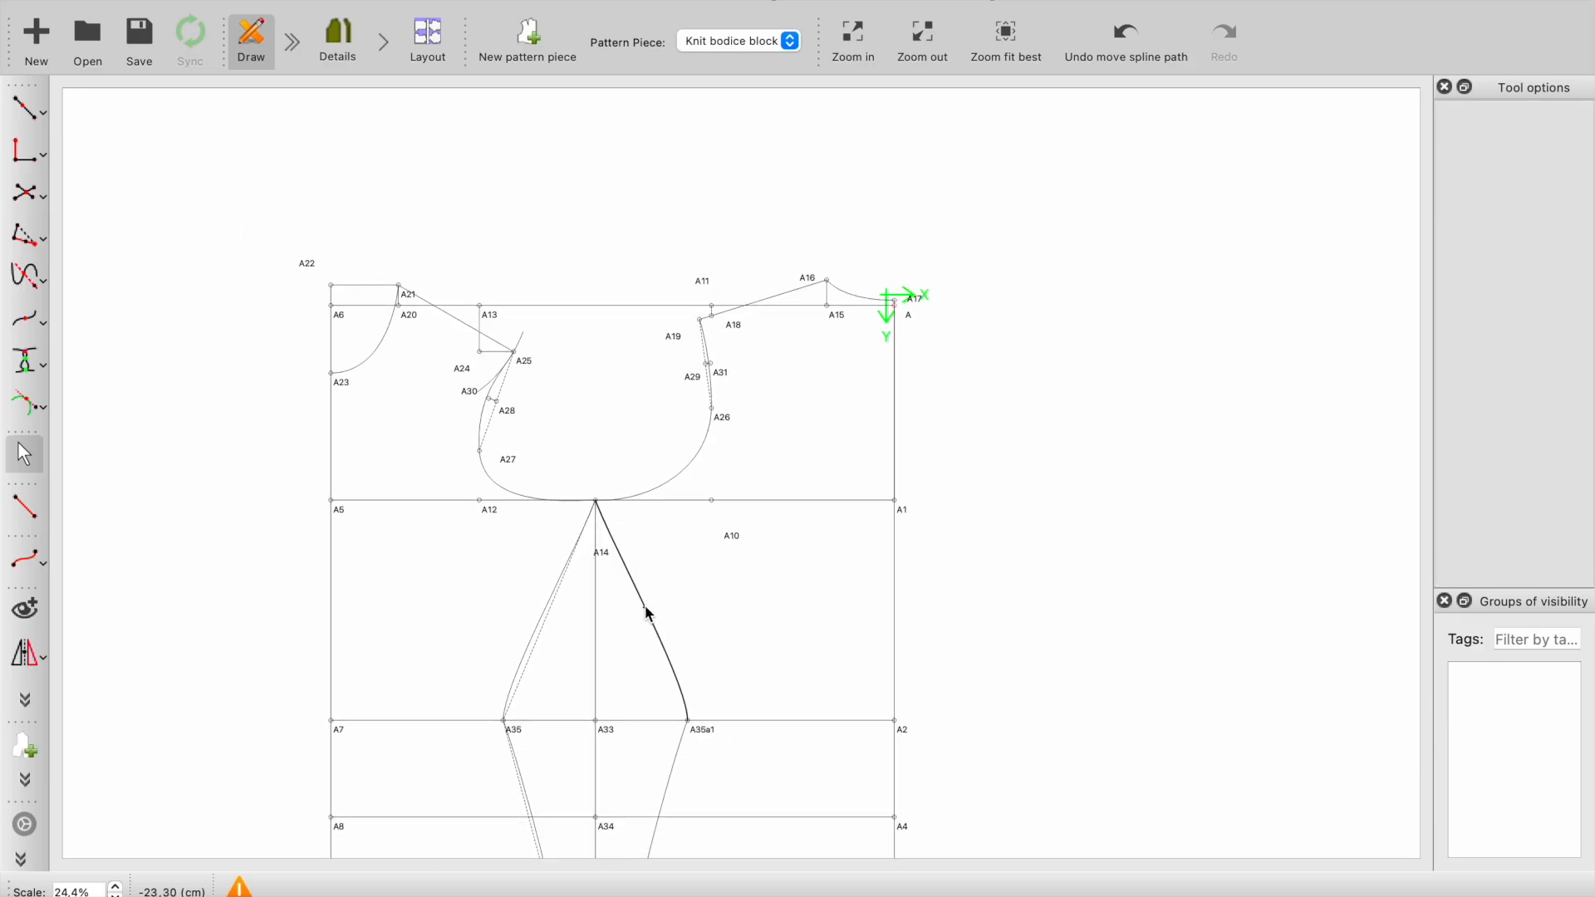
left_click(648, 609)
left_click(645, 606)
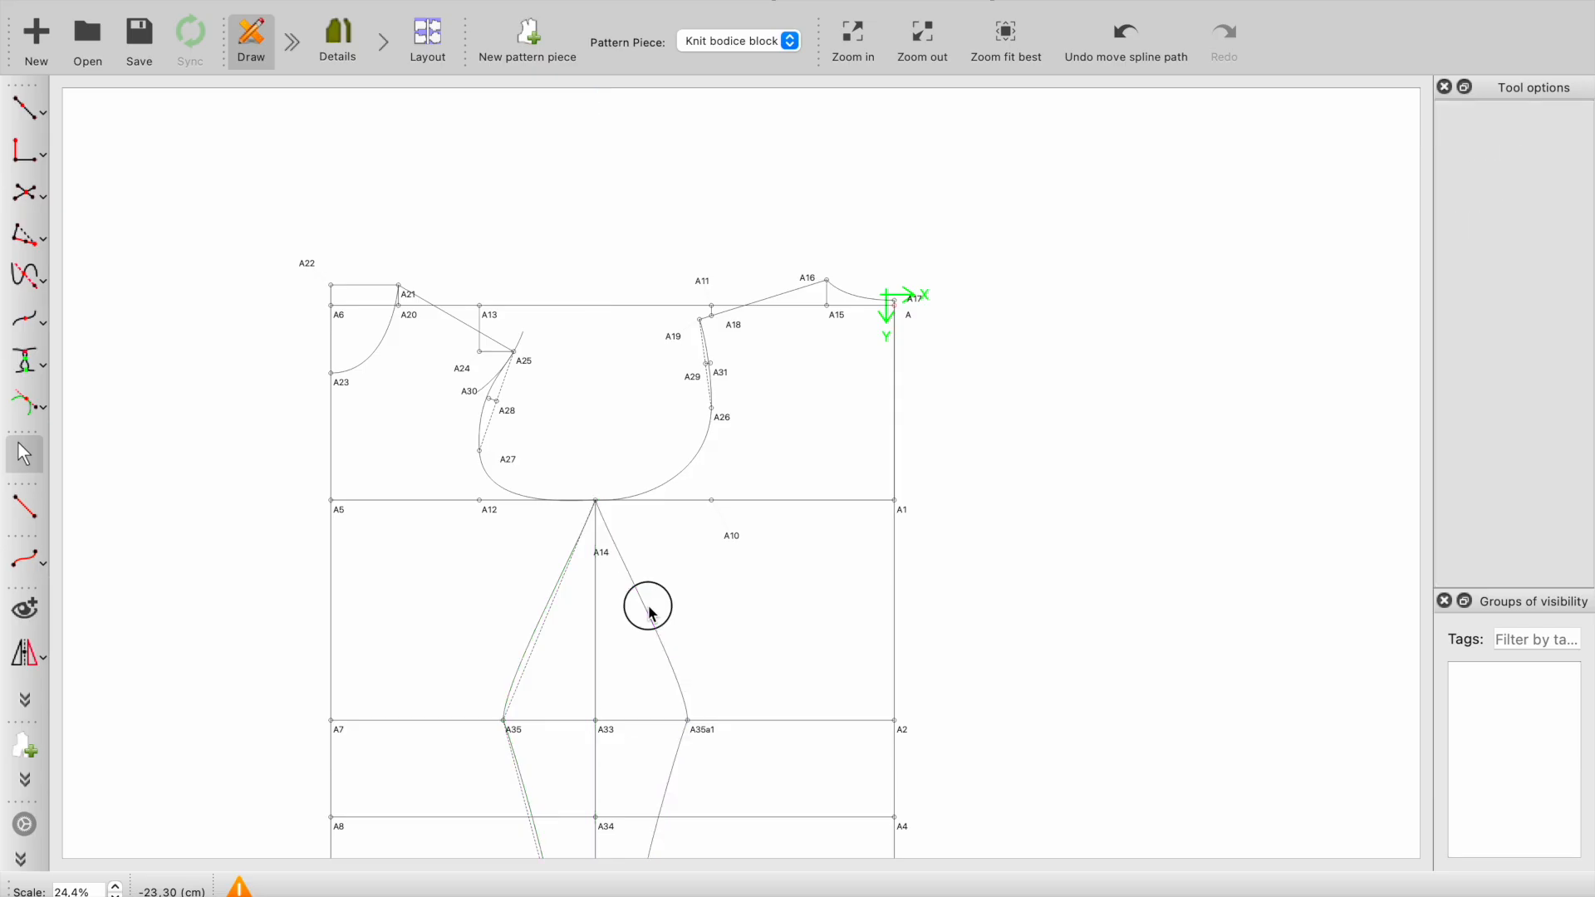
left_click(546, 618)
left_click_drag(544, 610, 539, 600)
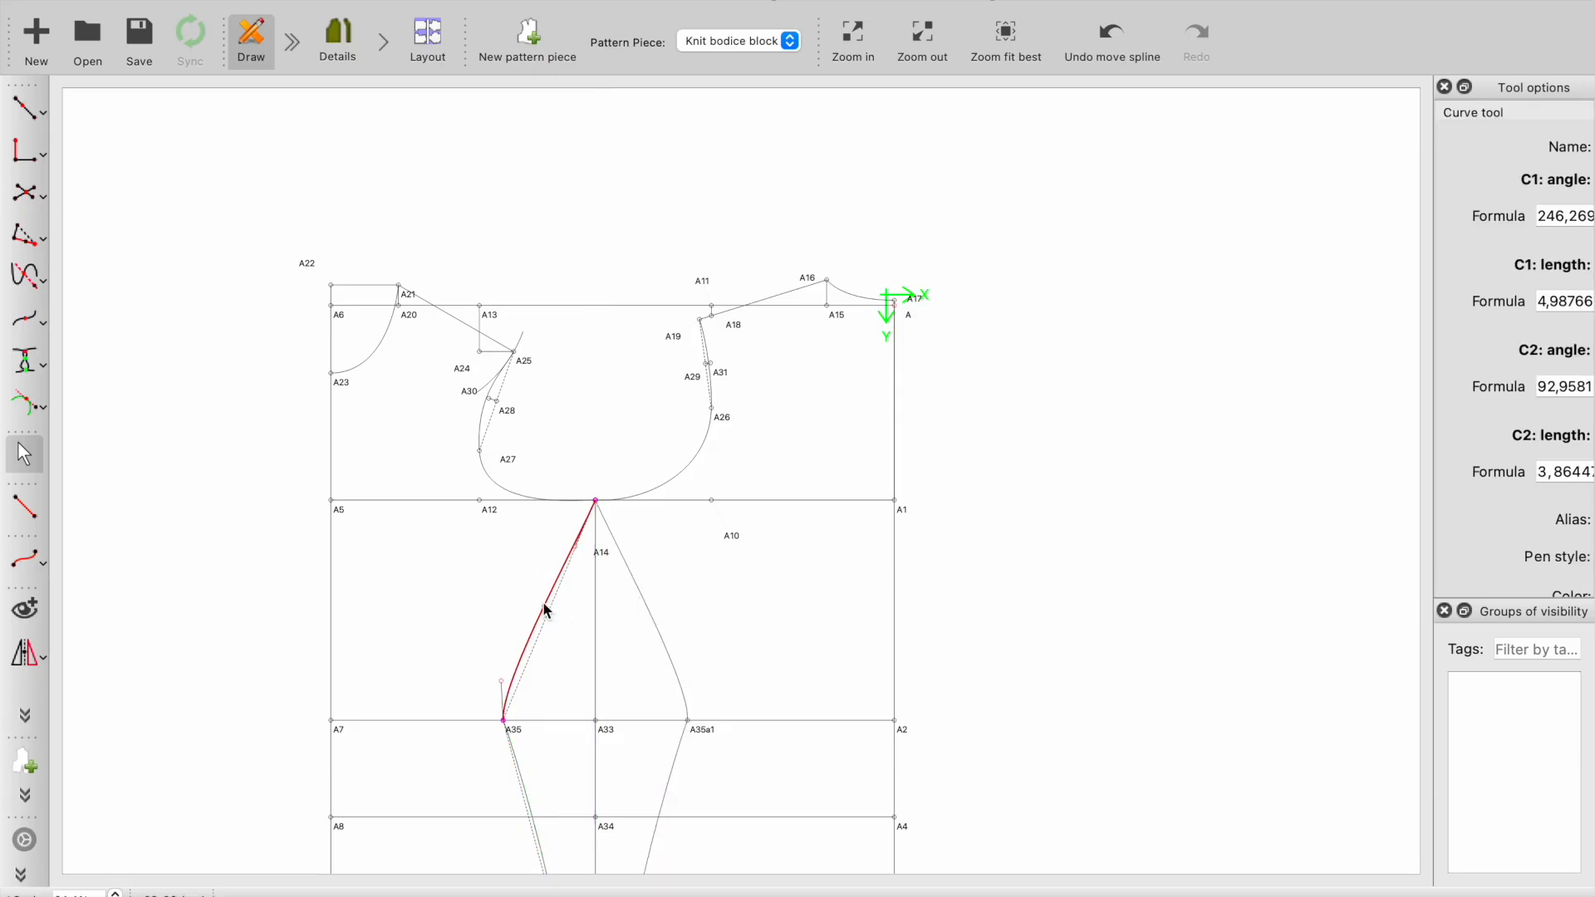
scroll(554, 560, "up", 2, "ctrl")
left_click(593, 604)
scroll(591, 602, "up", 3, "ctrl")
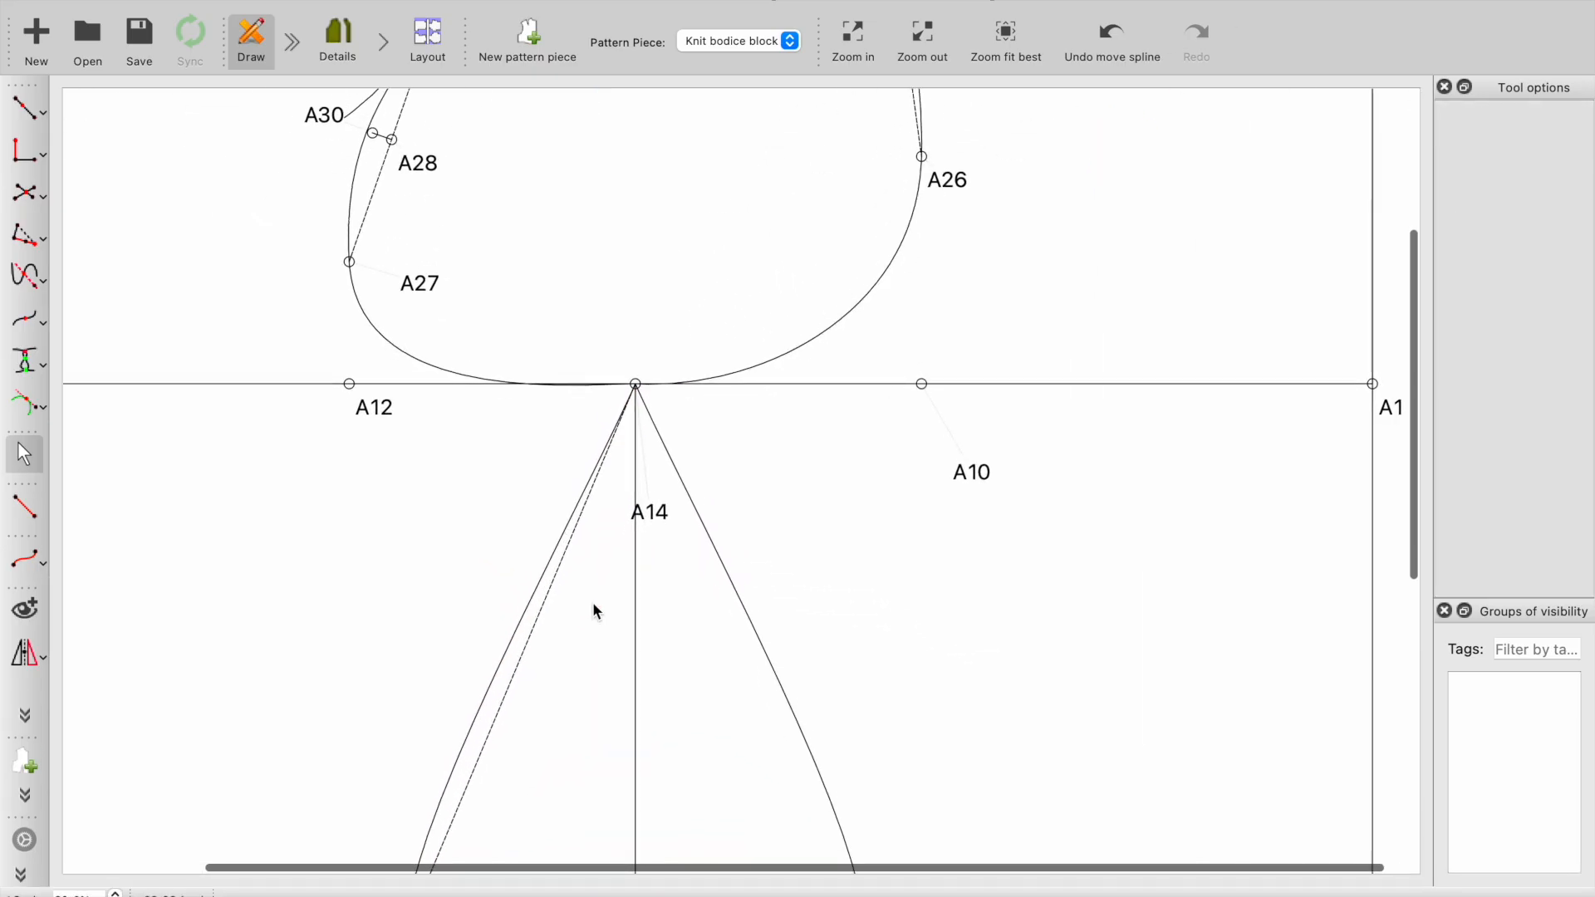
scroll(592, 605, "up", 2)
scroll(591, 613, "down", 3, "ctrl")
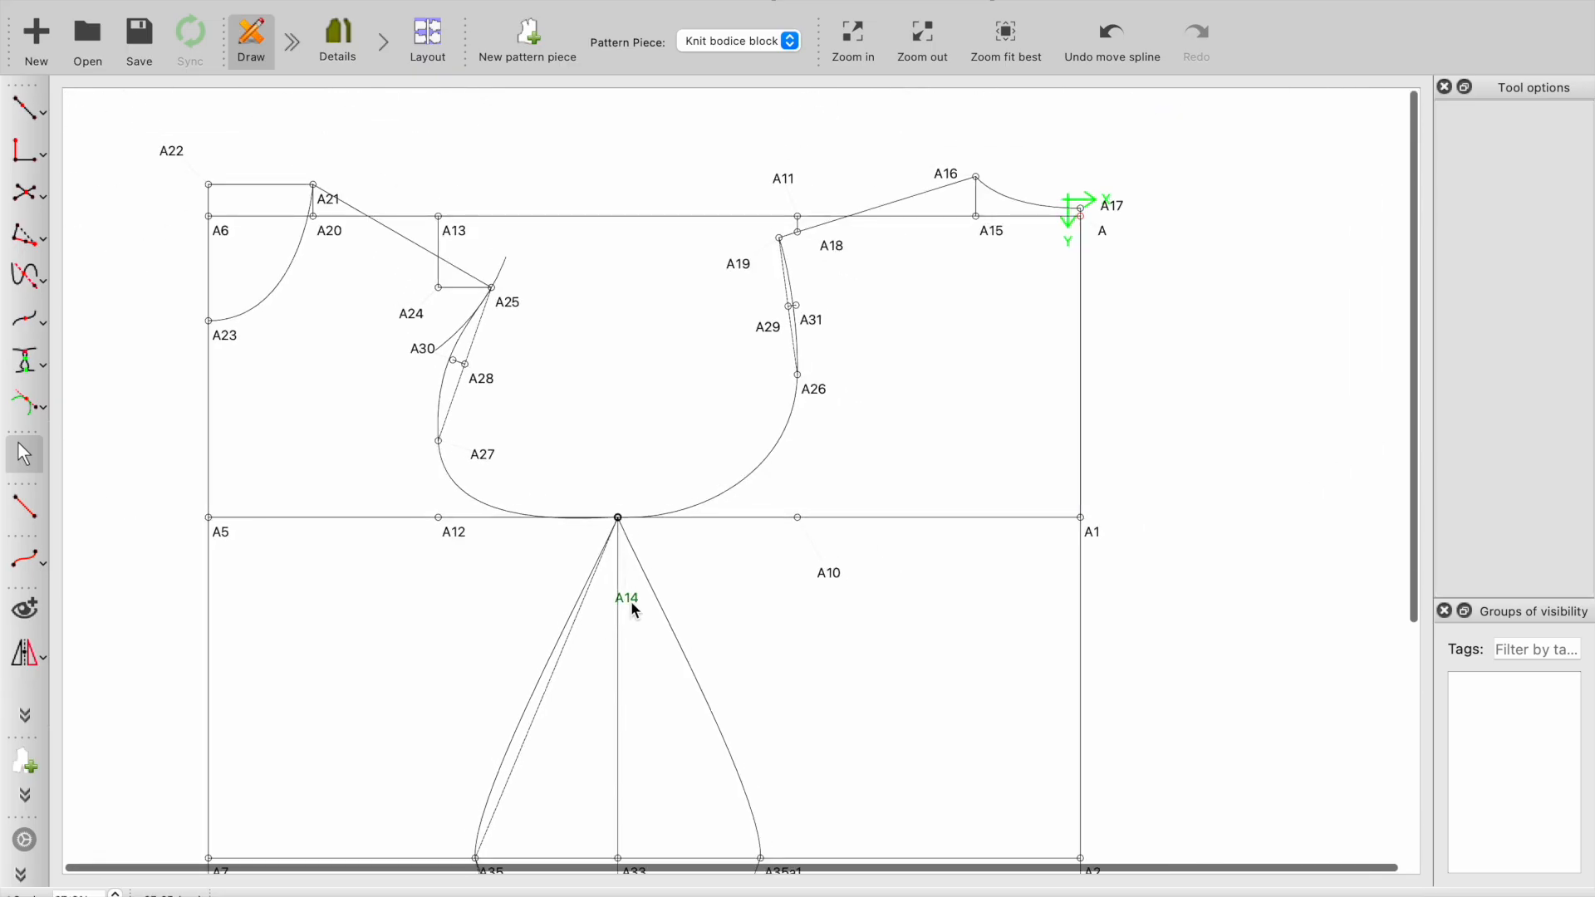
left_click(343, 49)
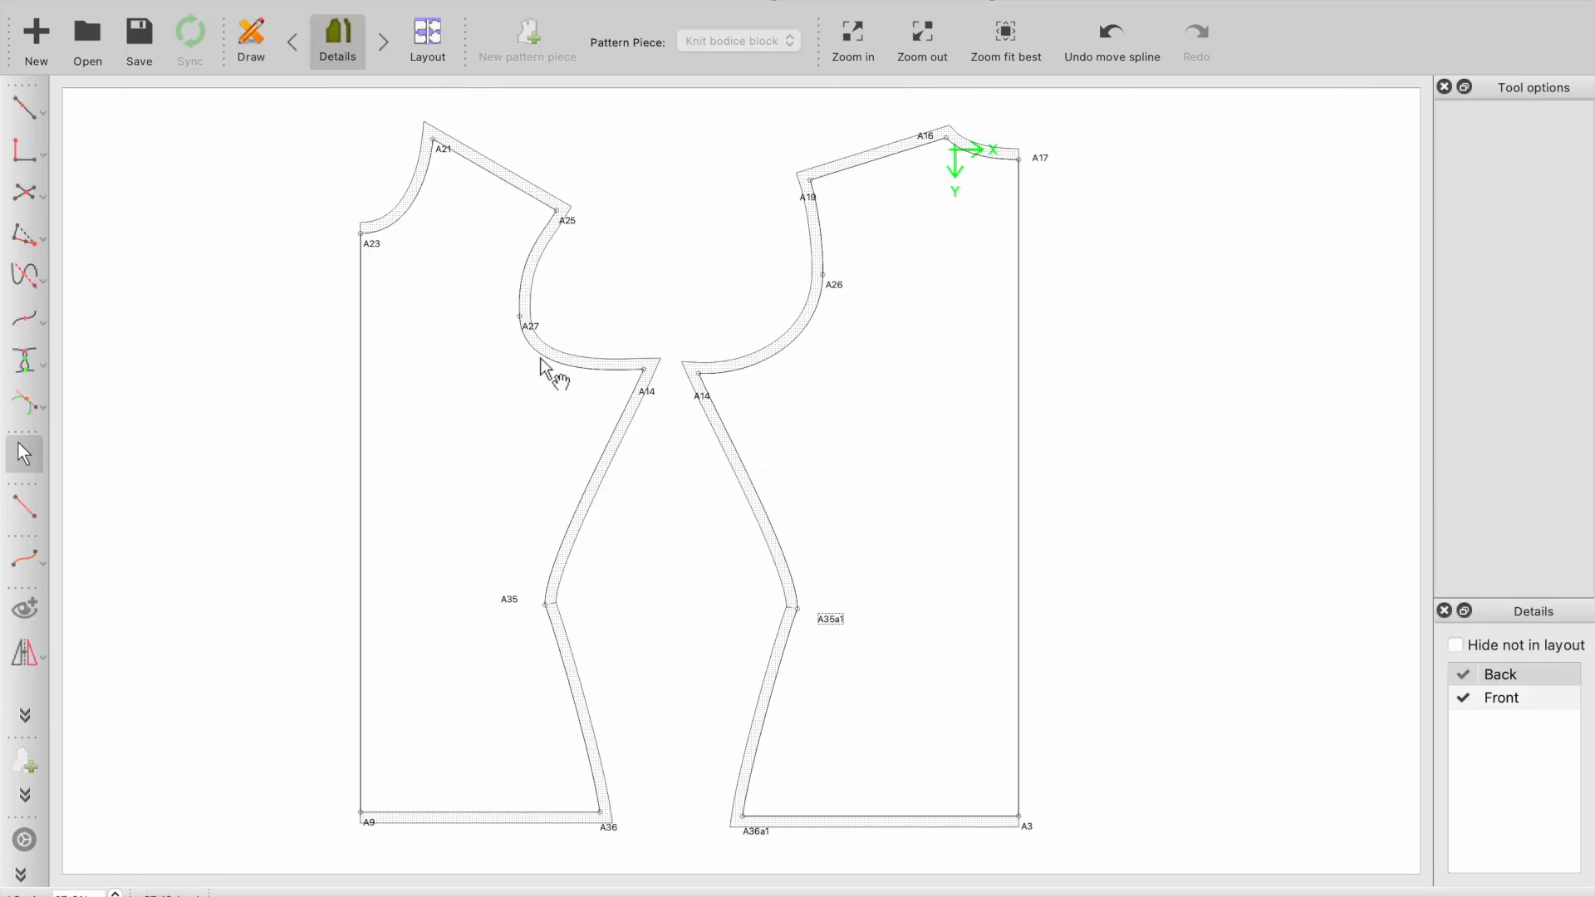
- Try the length formula CurrentLength/3 for point A14 on line A12–A10 and adjust the back armhole curve to it
key("ctrl+w")
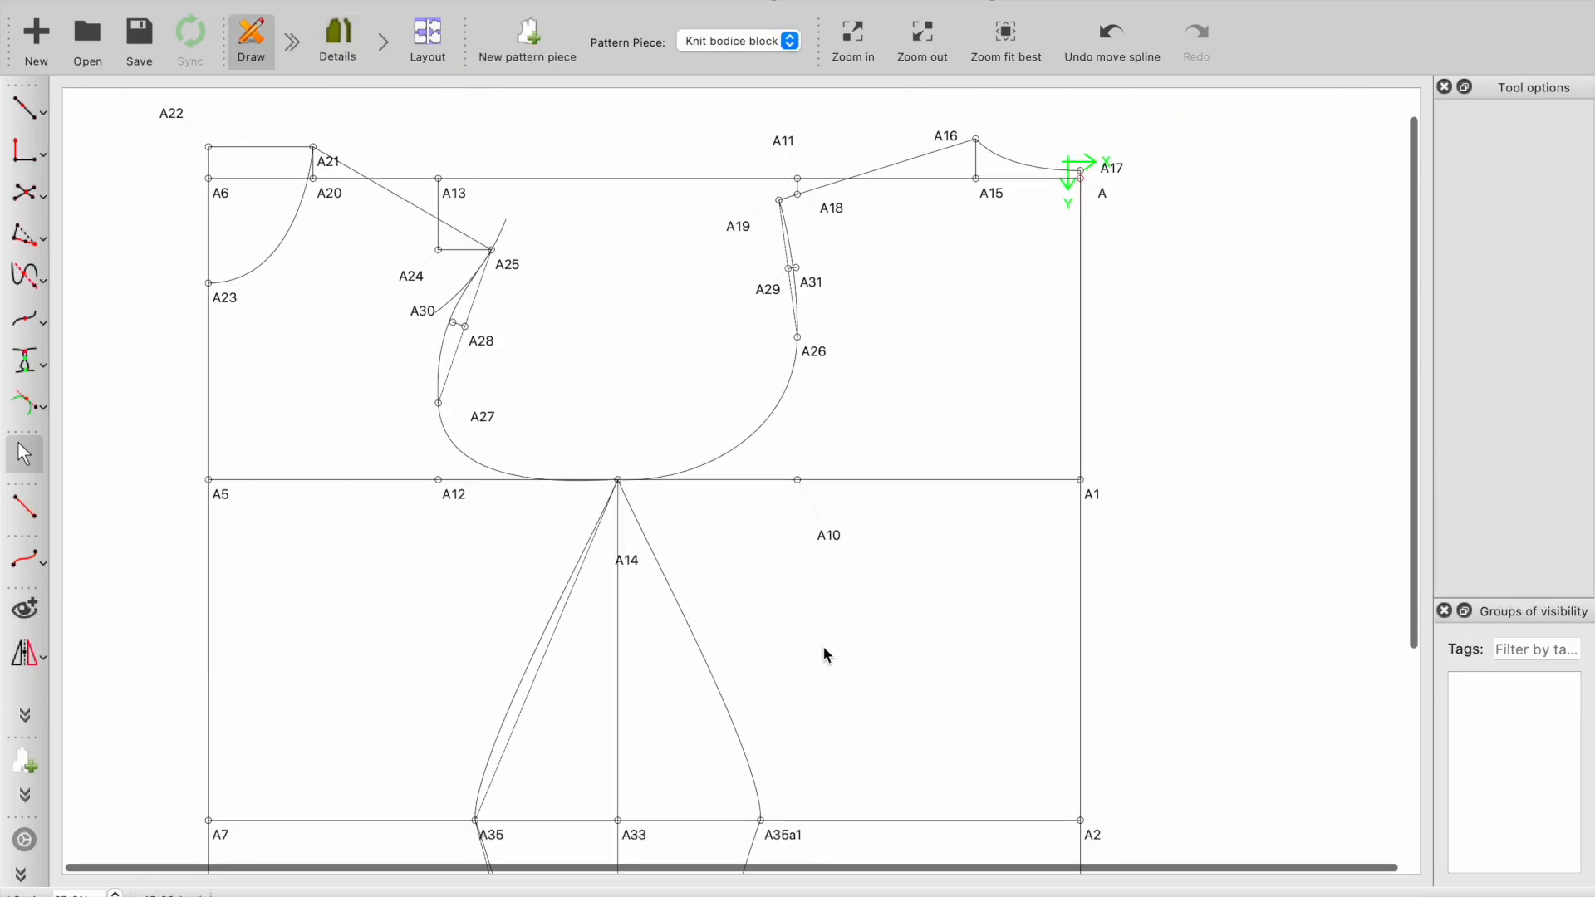
right_click(631, 563)
left_click(657, 575)
left_click_drag(715, 230, 939, 228)
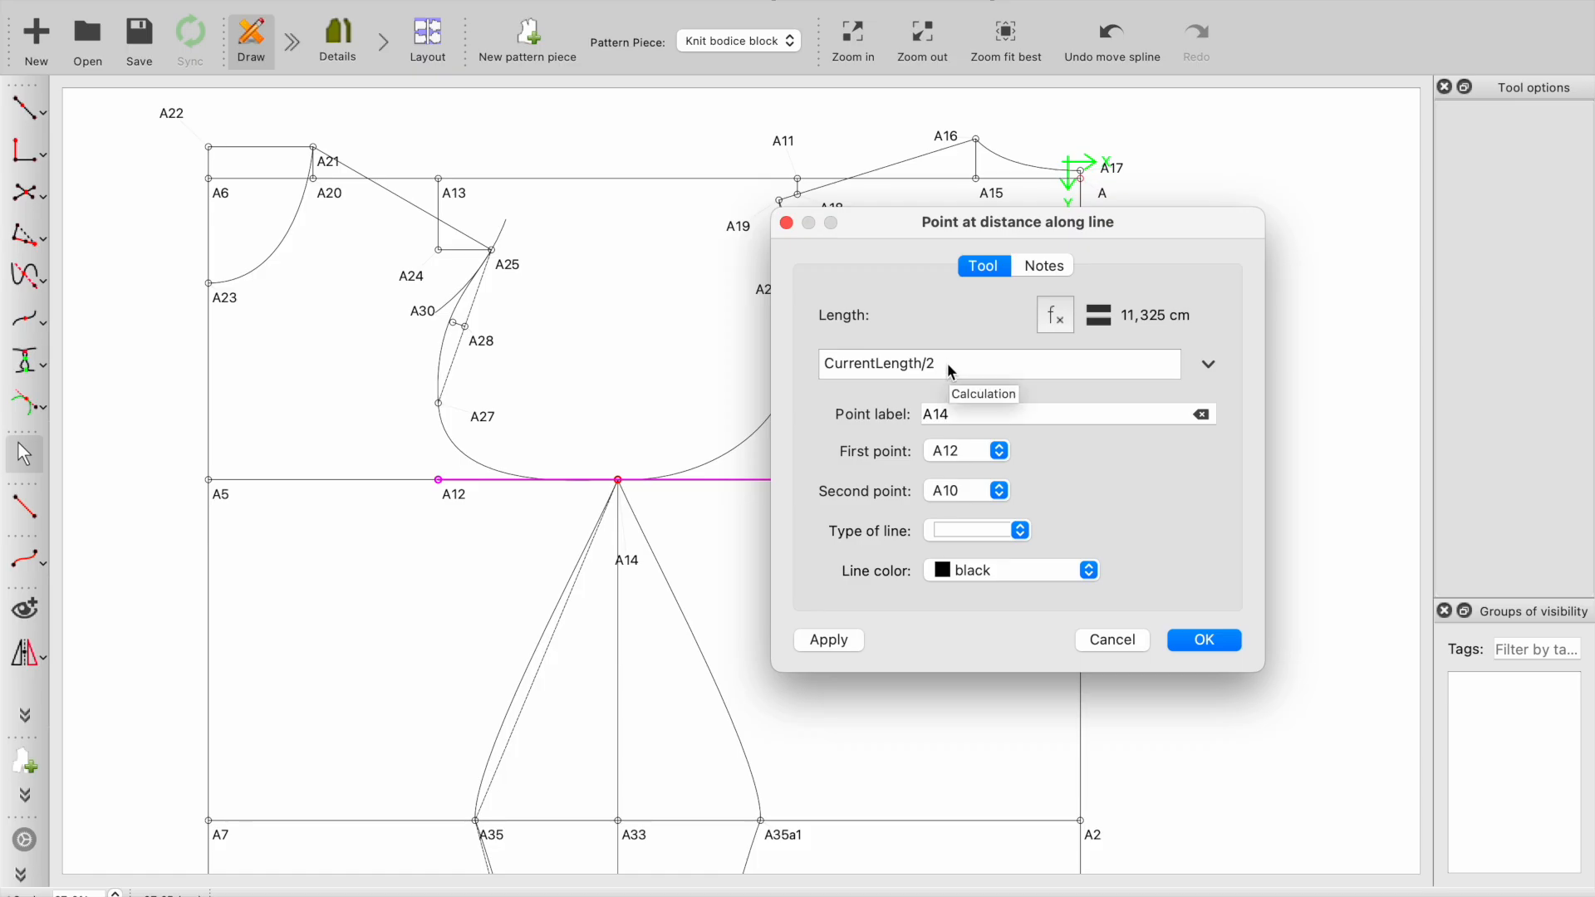
key("BackSpace")
type("3")
left_click_drag(948, 229, 1163, 223)
left_click(1045, 635)
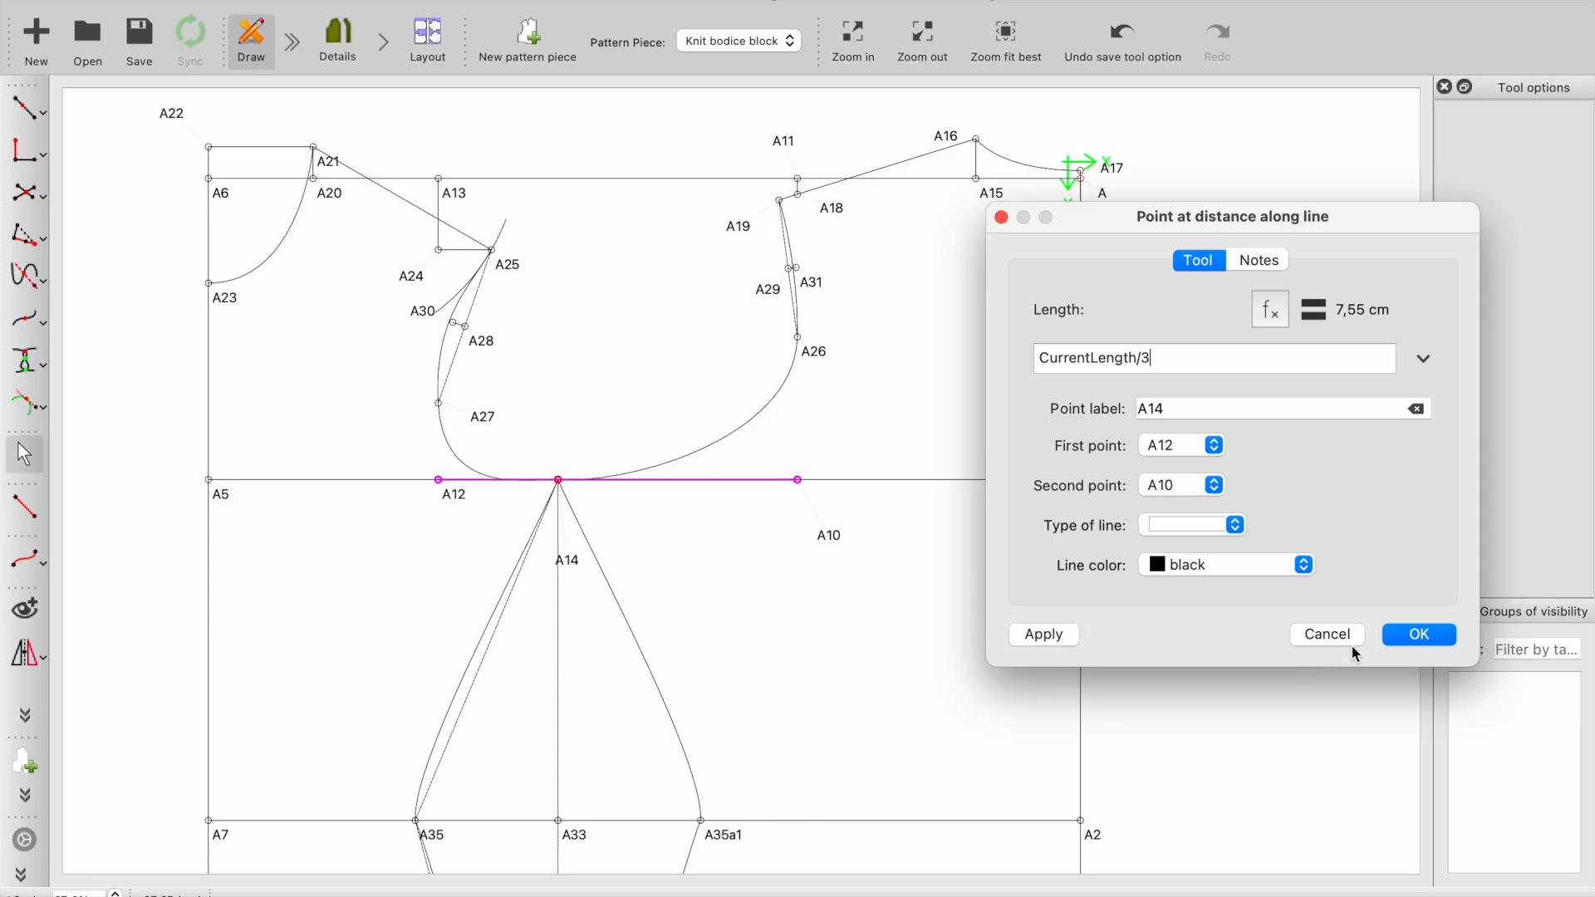
left_click(1397, 643)
left_click_drag(705, 466, 705, 453)
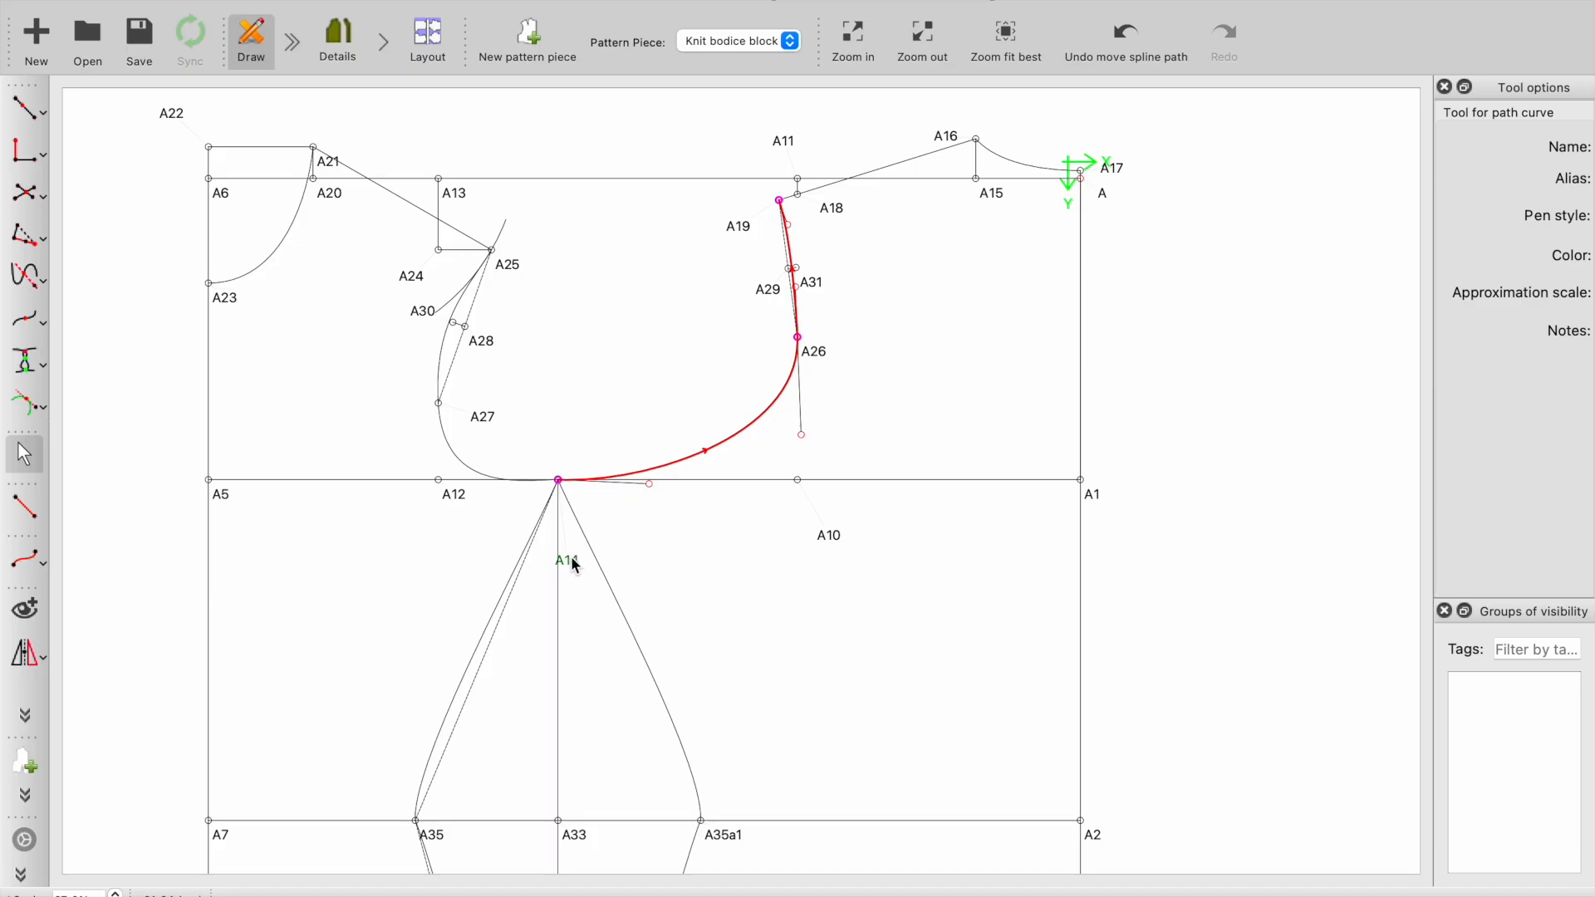
- Try the length formula CurrentLength*2/3 for point A14 and check the resulting front and back pieces
right_click(572, 562)
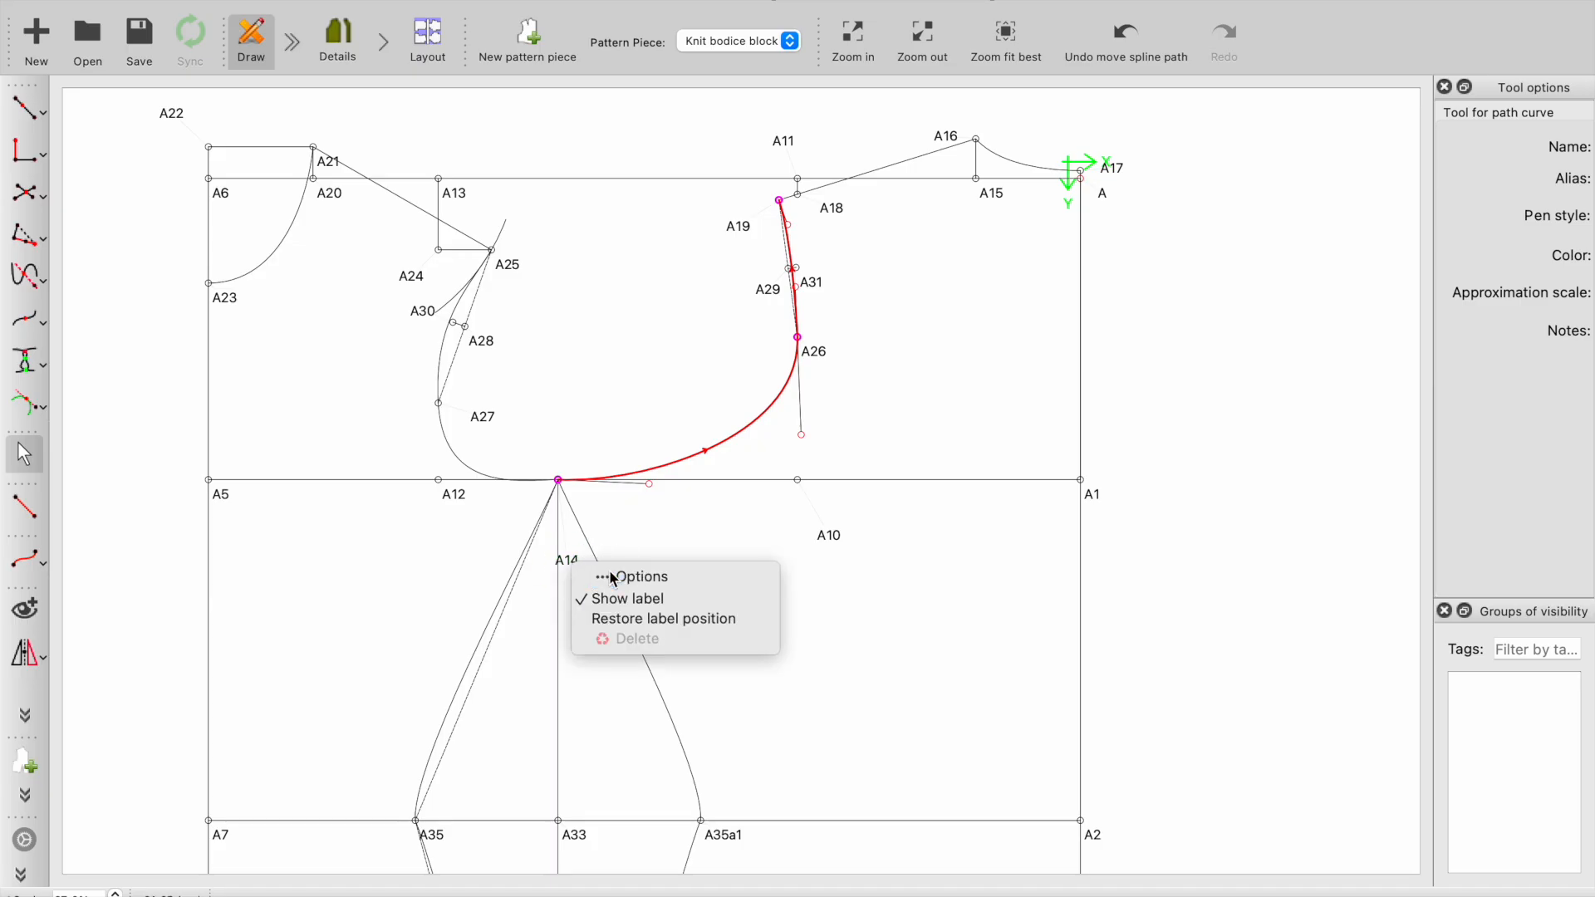
left_click(610, 574)
left_click(726, 369)
key("BackSpace")
type("2/")
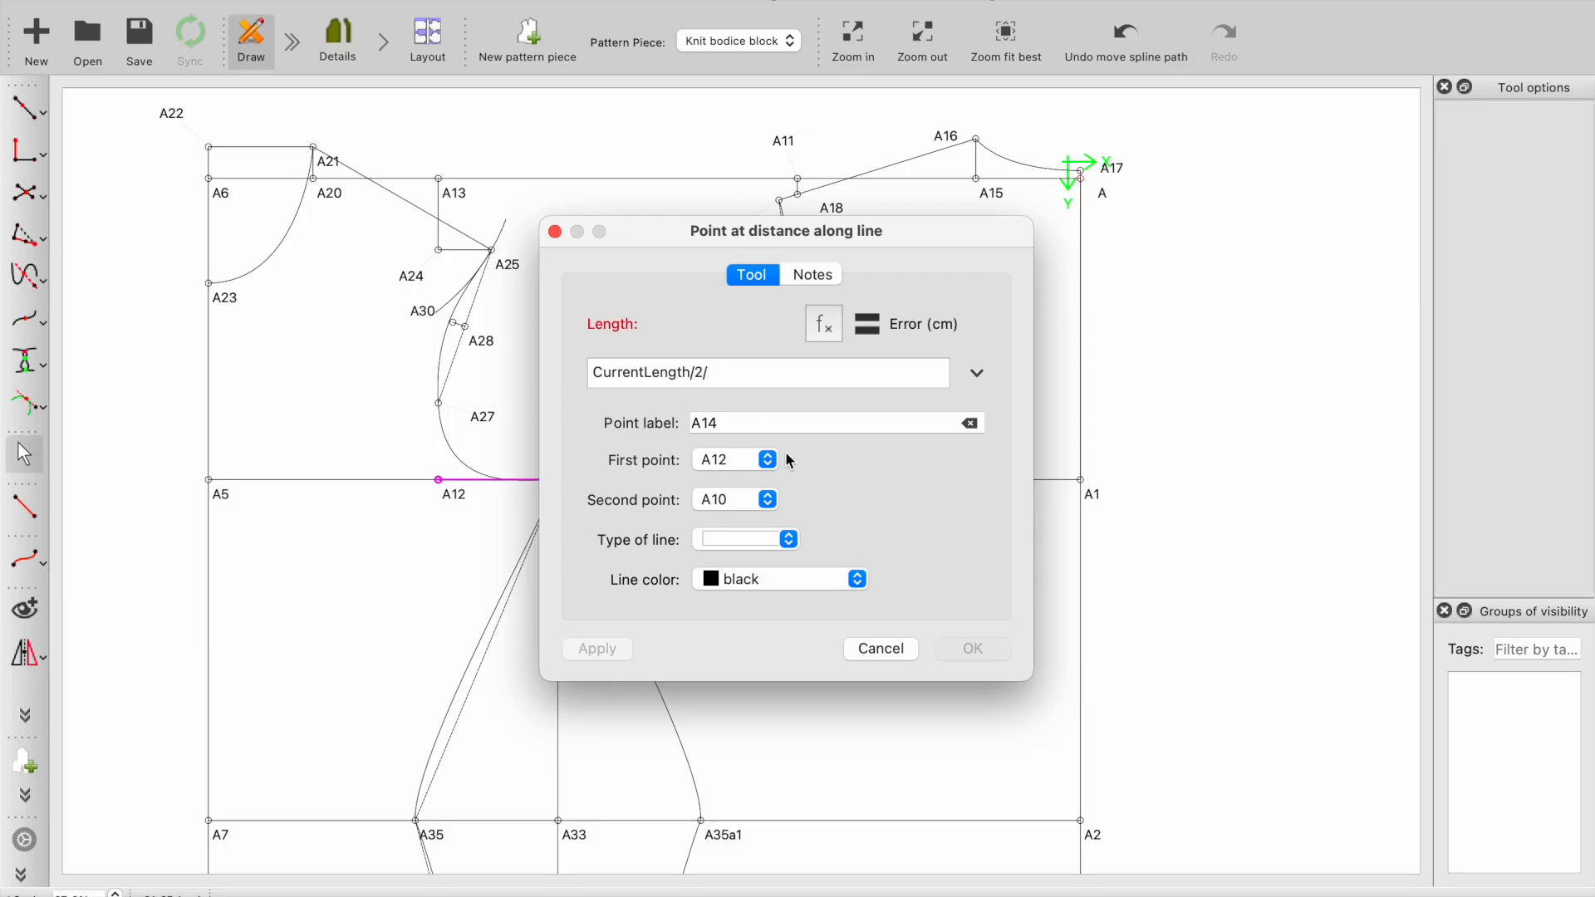
key("BackSpace")
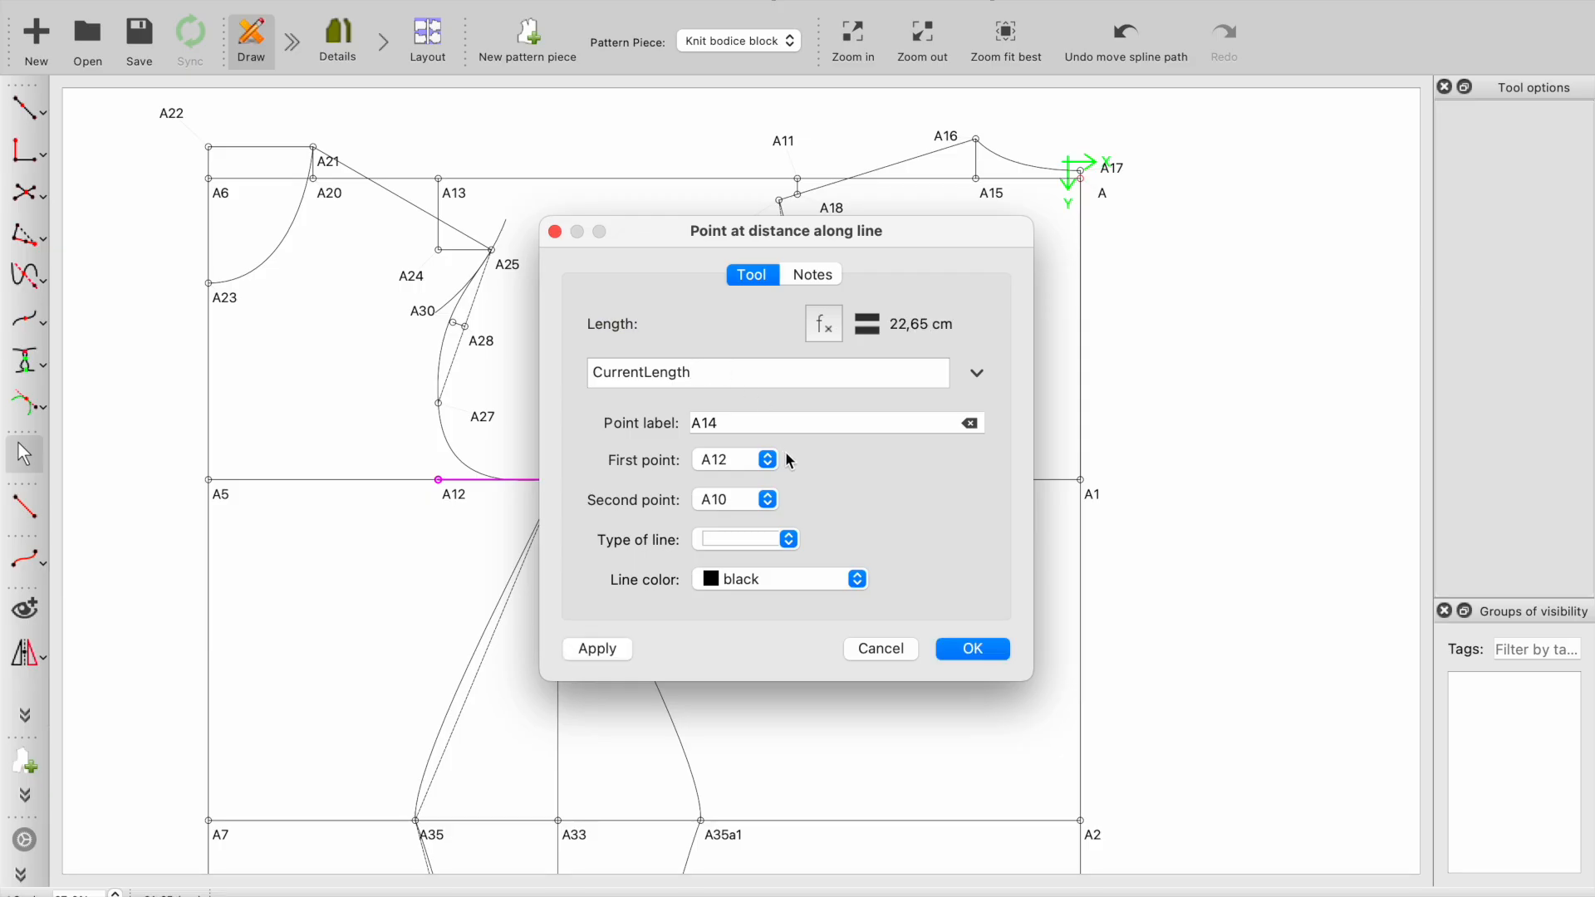
key("BackSpace")
type("*2/3")
key("Return")
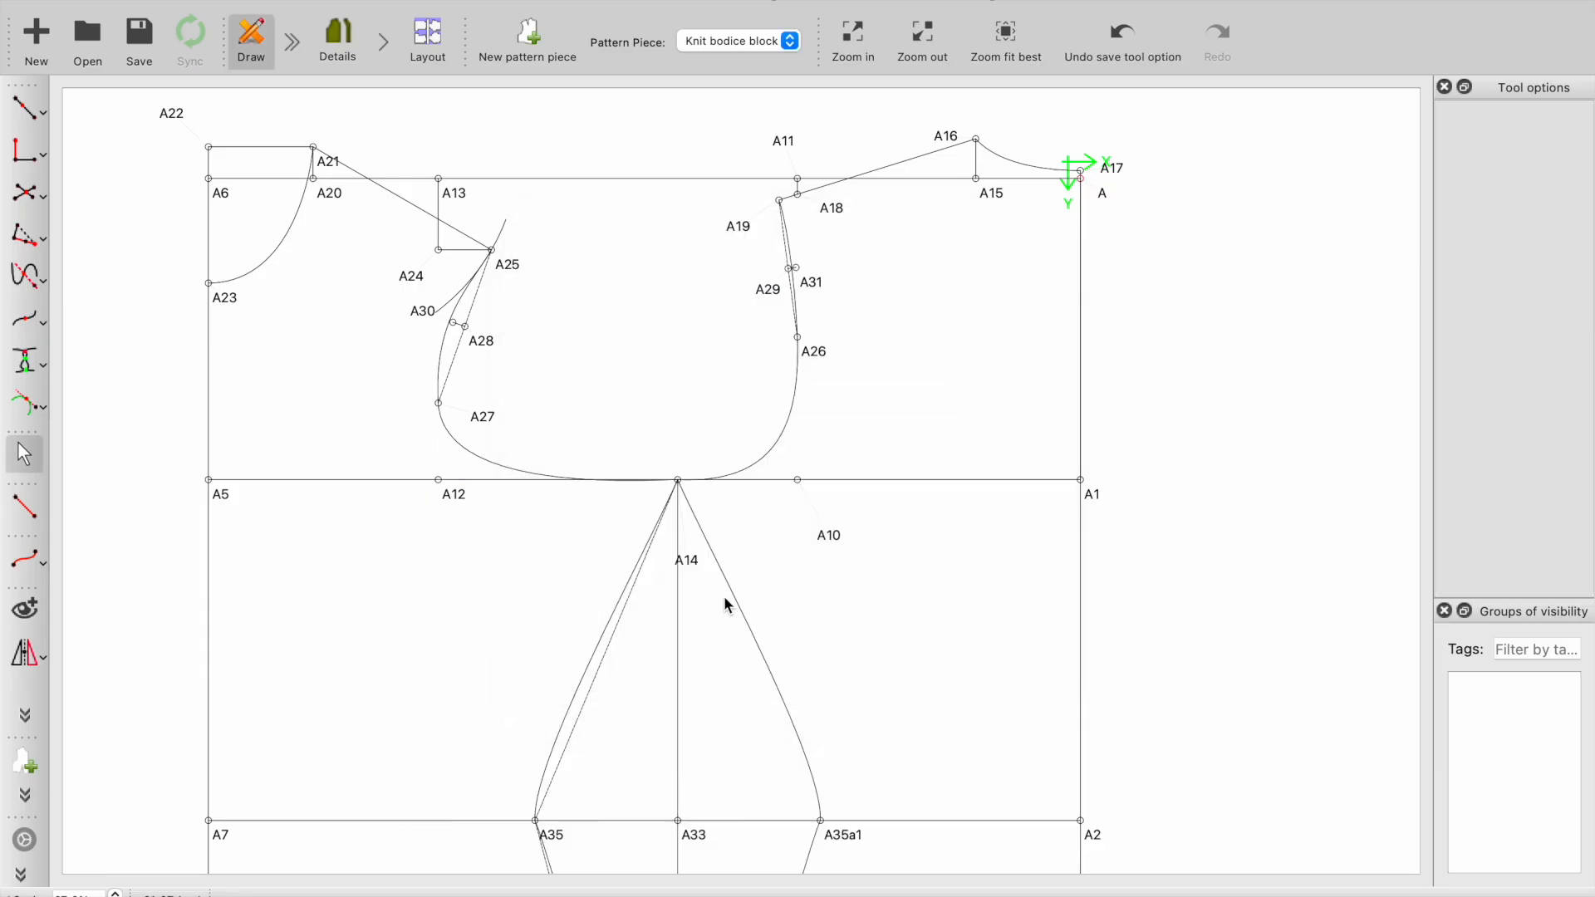
left_click(338, 40)
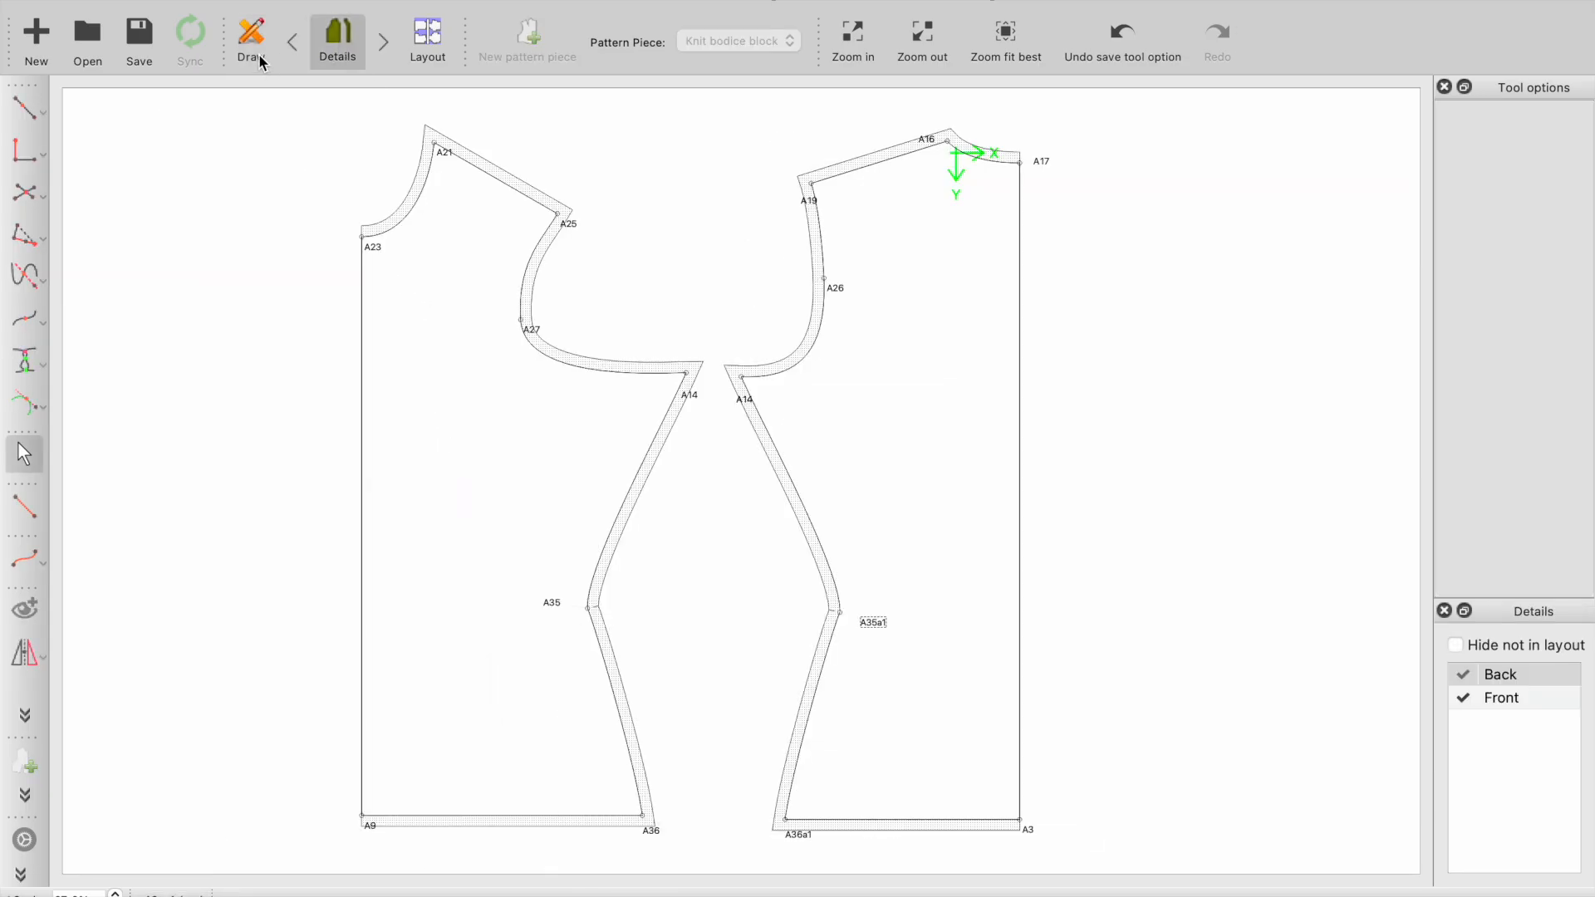
- Set the Bust_circumference formula to 88 in the measurements file, save it, sync the pattern and check the pieces
left_click(251, 39)
left_click(407, 0)
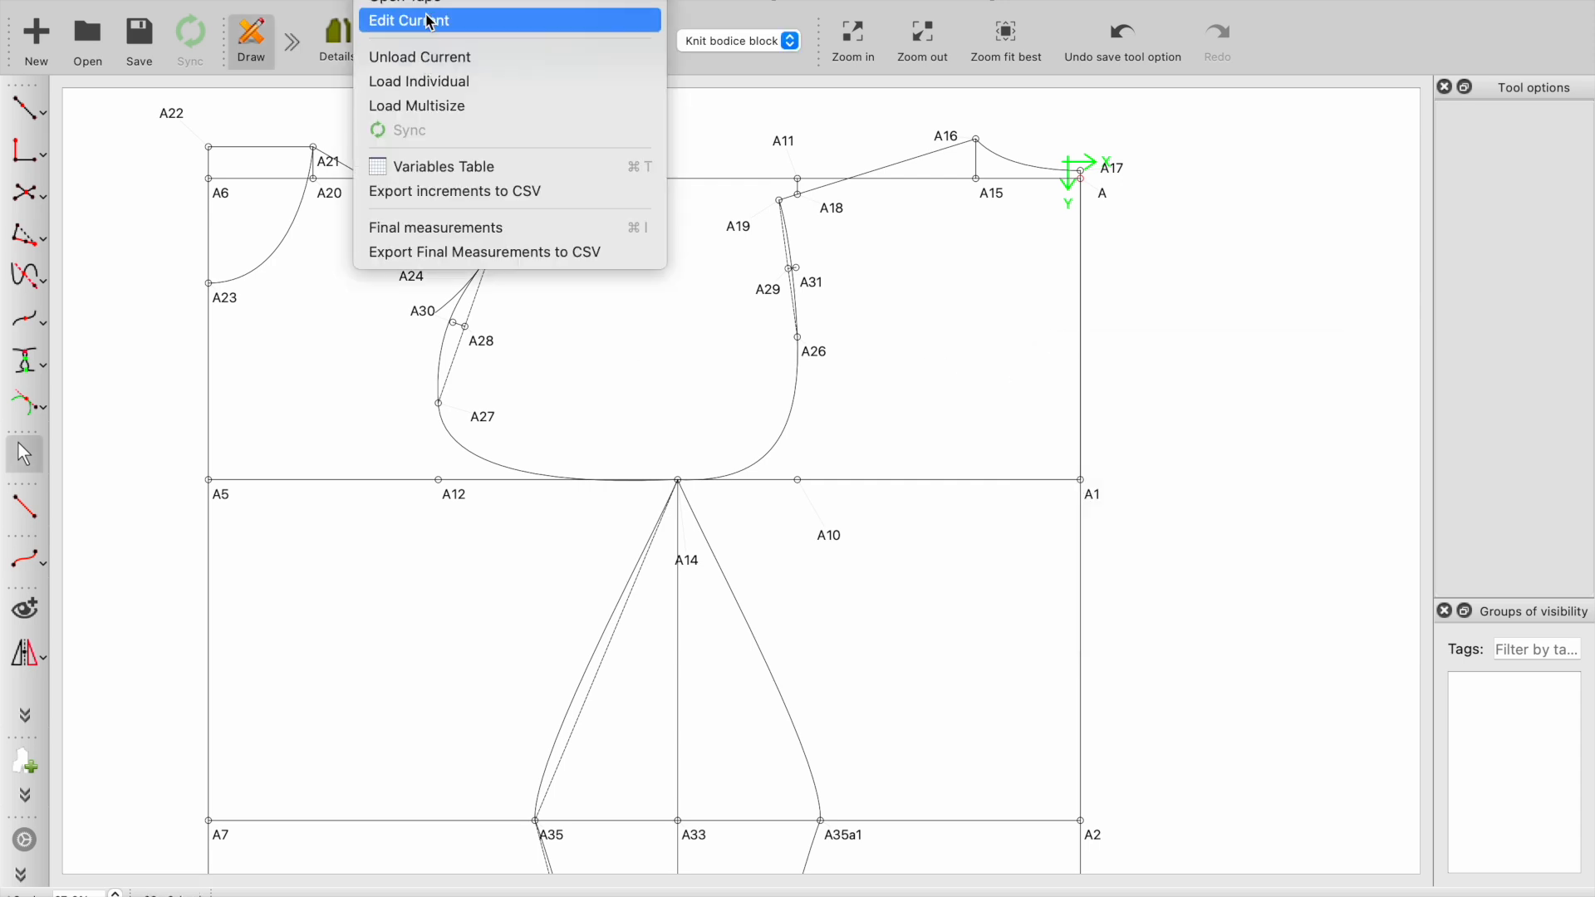
left_click(429, 23)
left_click(196, 604)
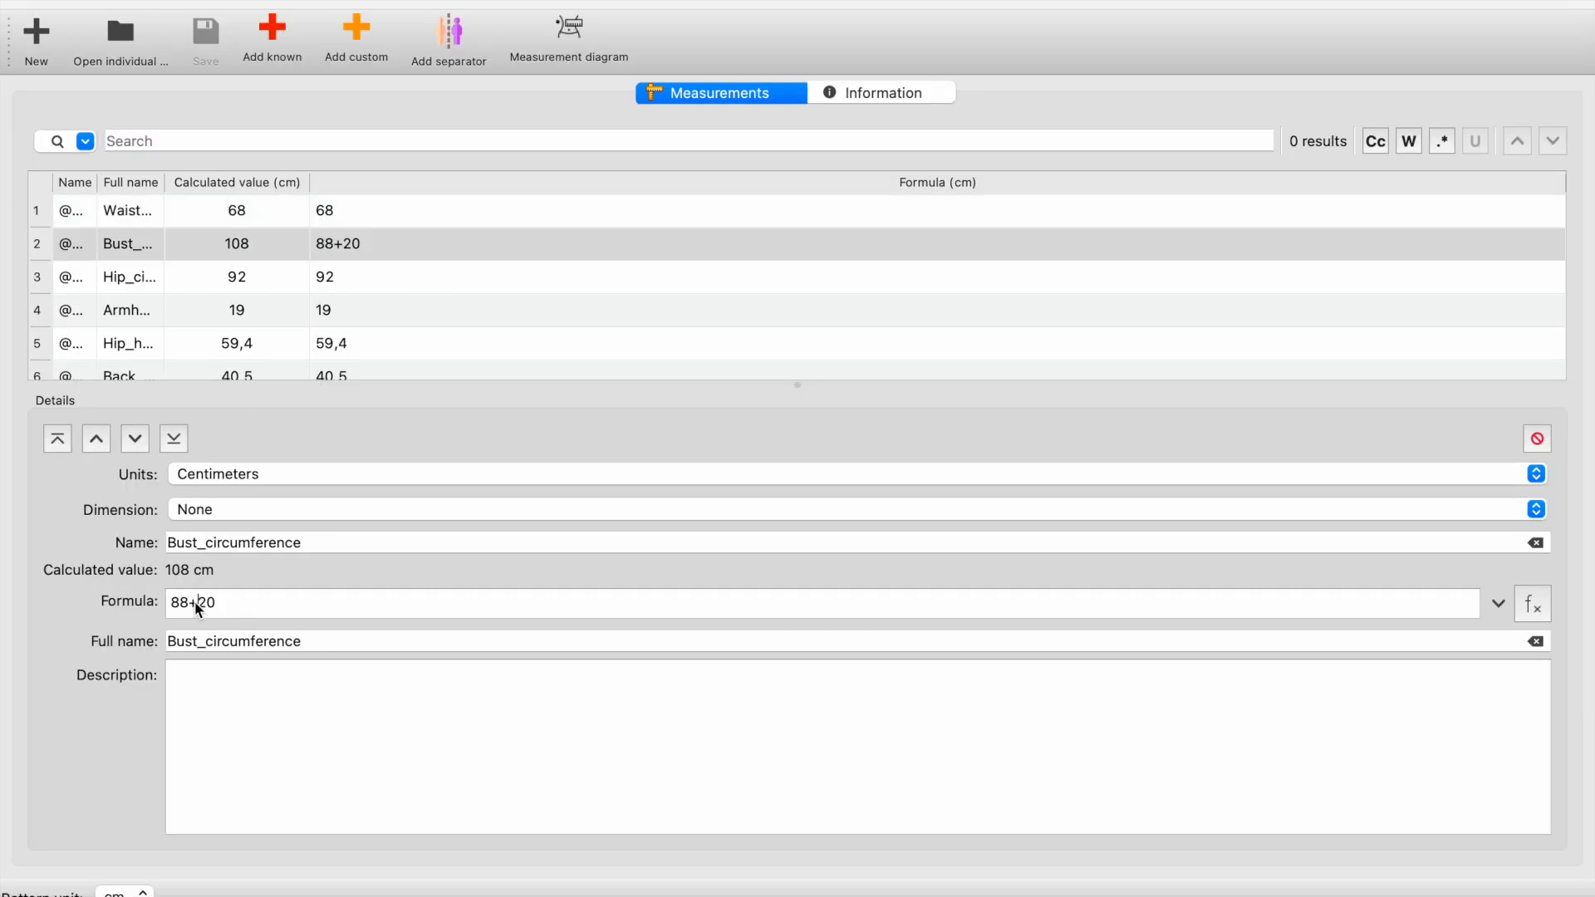
left_click_drag(196, 604, 244, 603)
key("BackSpace")
key("BackSpace")
left_click(206, 41)
left_click(16, 2)
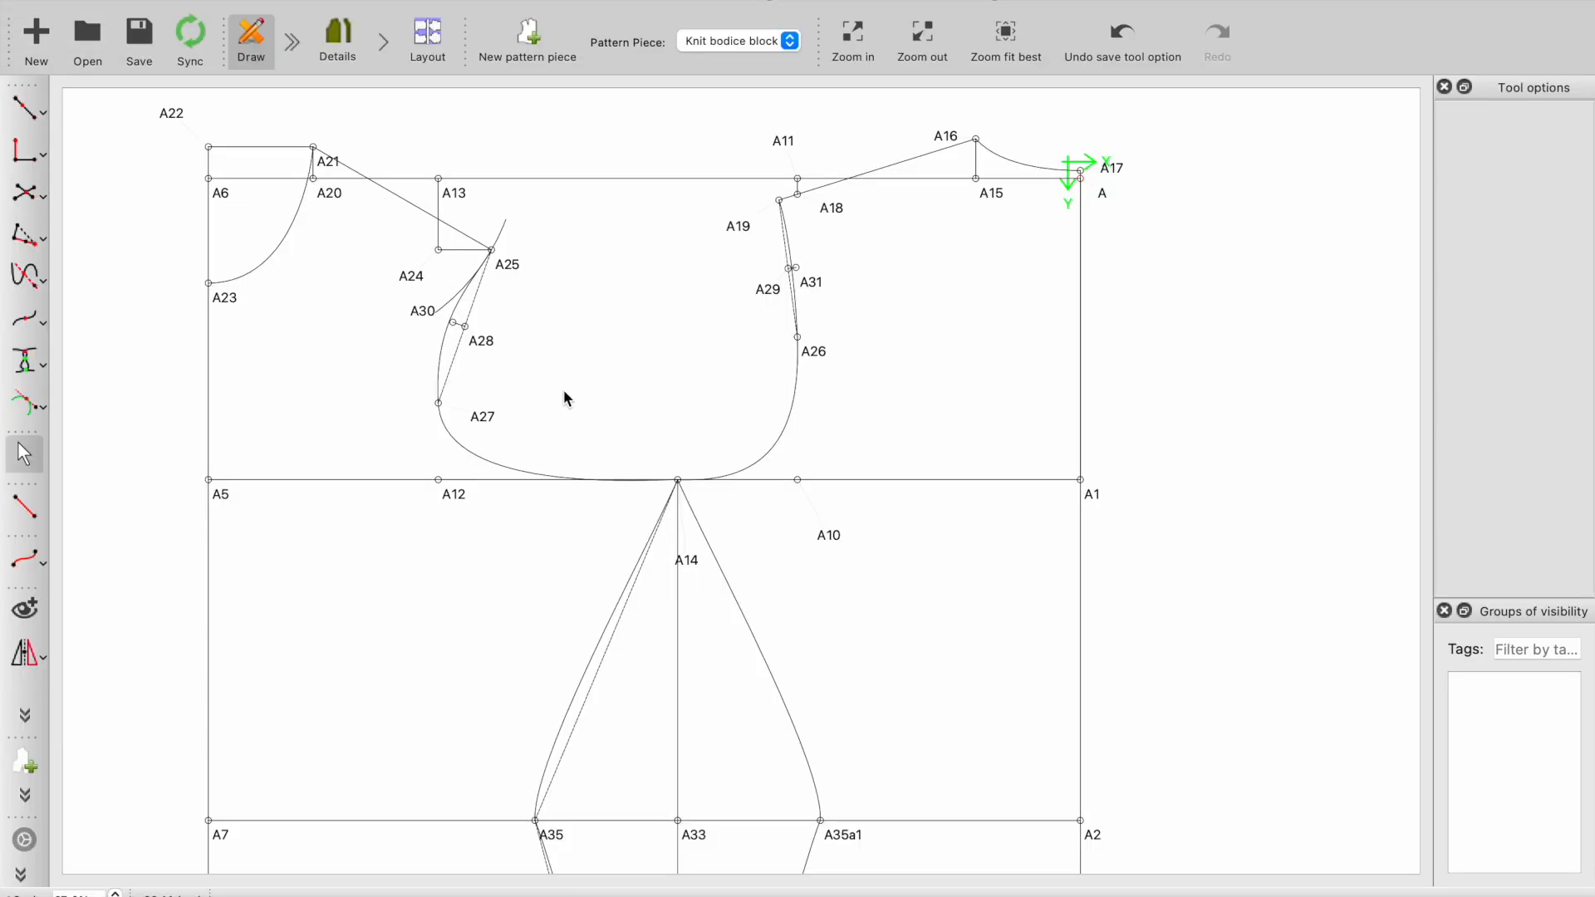
left_click(939, 497)
left_click(340, 42)
left_click(602, 479)
- Set the length formula of point A14 on line A12–A10 back to CurrentLength/2 in the draft
left_click(260, 42)
left_click(1056, 358)
scroll(782, 571, "up", 4, "ctrl")
left_click(745, 565)
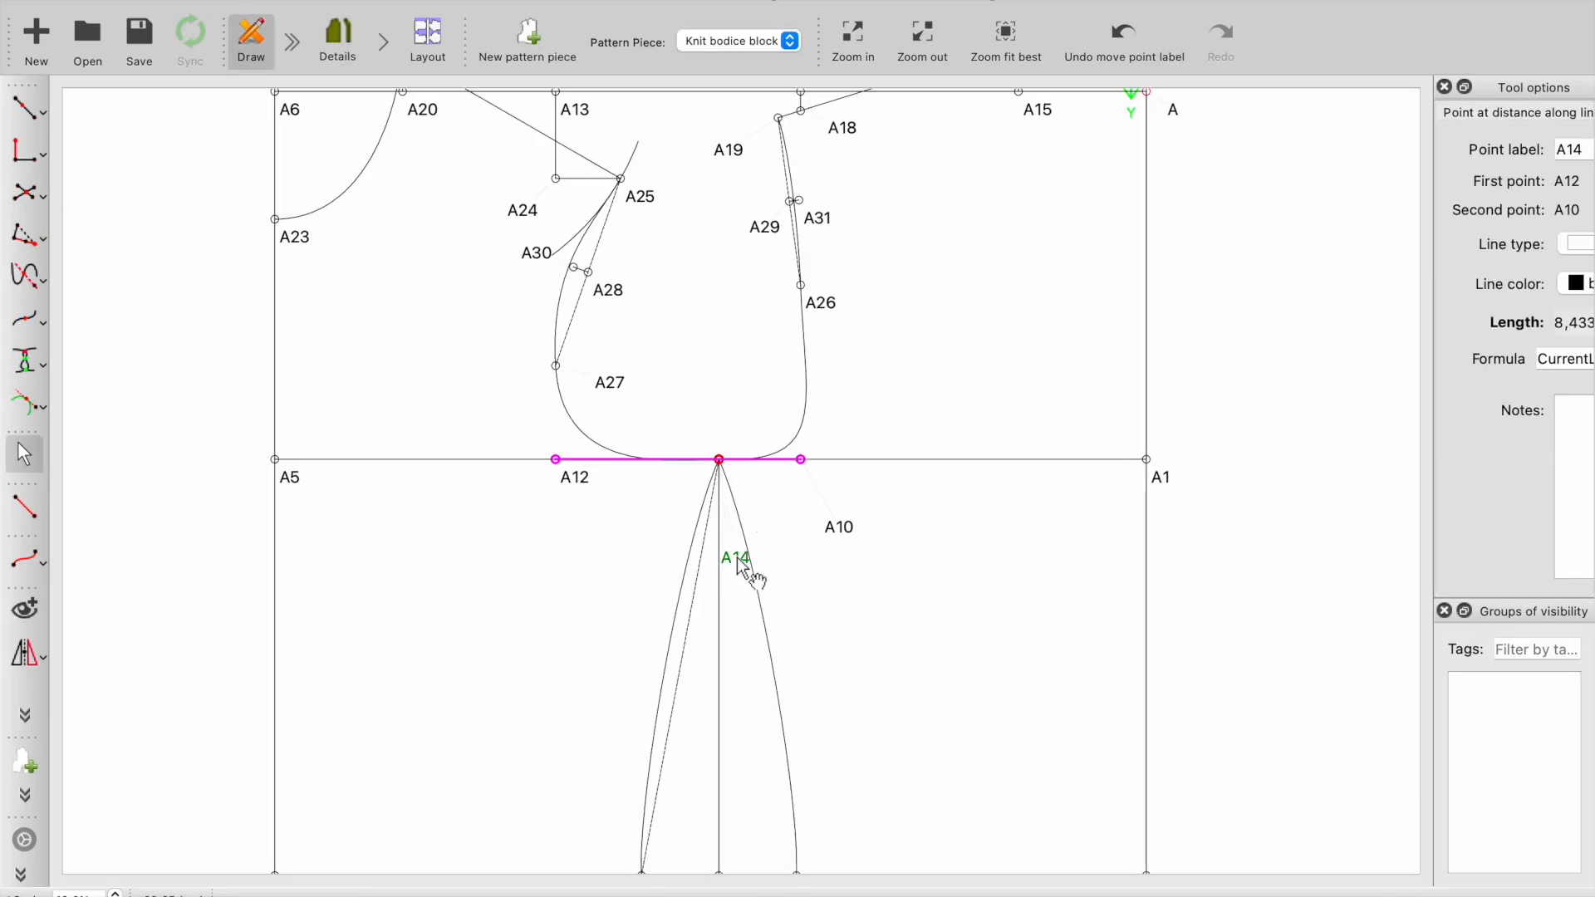
right_click(744, 565)
left_click(772, 580)
key("BackSpace")
key("BackSpace")
left_click(973, 649)
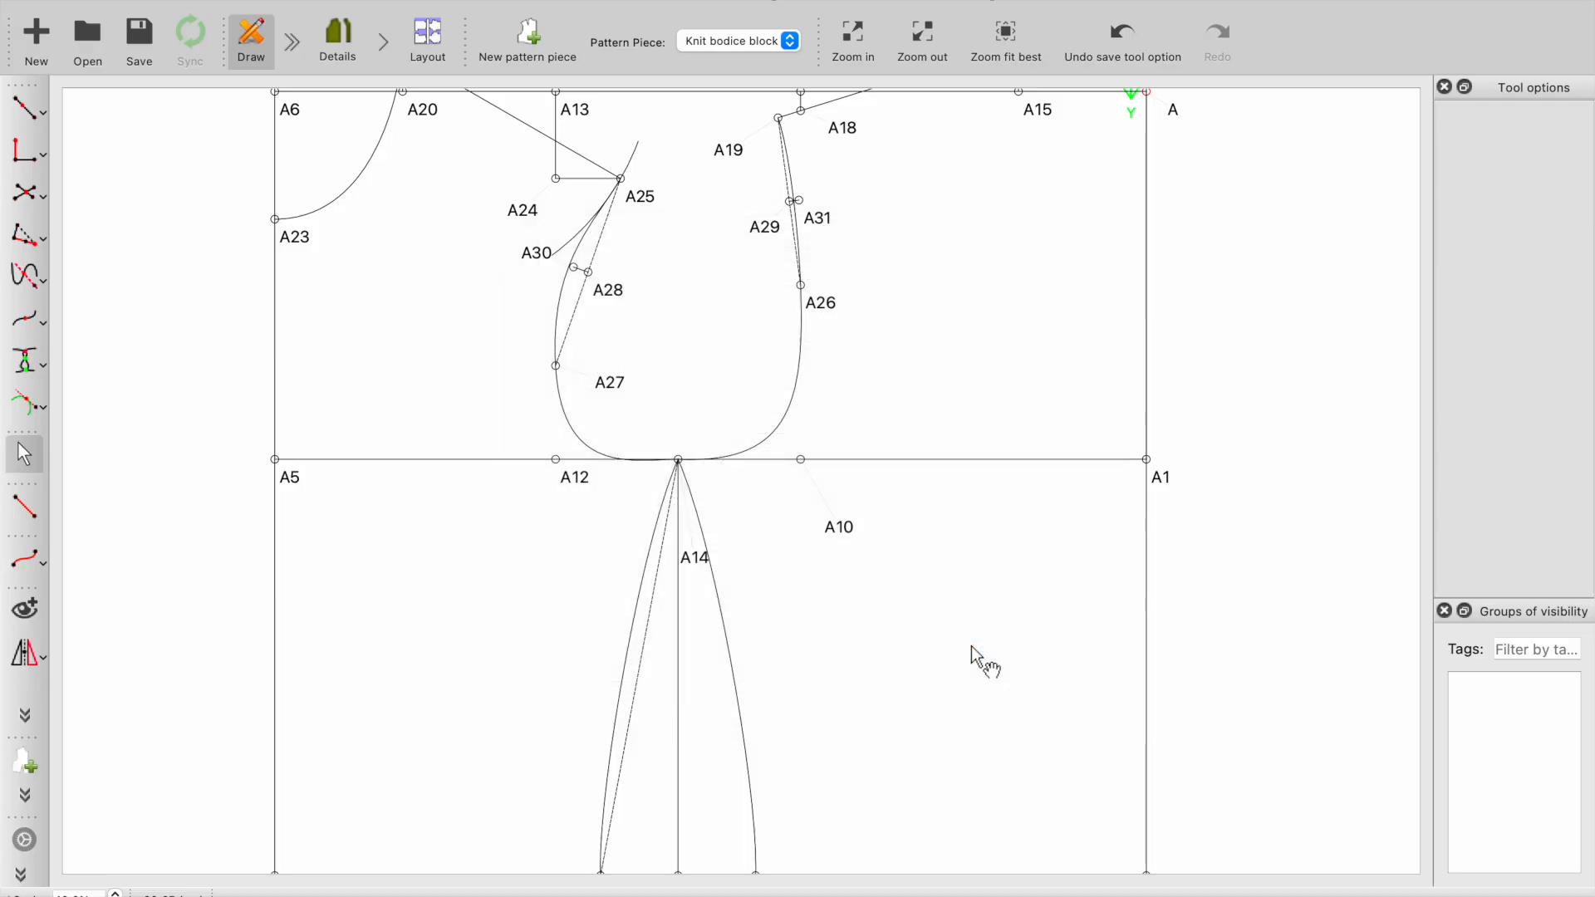
- Check the pieces and refine the front armhole curve in the draft around A27 and toward A25
left_click(337, 41)
left_click(261, 41)
scroll(572, 407, "up", 2, "ctrl")
left_click_drag(571, 420, 581, 425)
scroll(560, 241, "up", 3, "ctrl")
left_click_drag(540, 242, 556, 259)
left_click(558, 271)
left_click_drag(608, 179, 612, 187)
scroll(679, 334, "down", 4, "ctrl")
scroll(789, 339, "up", 3, "ctrl")
- Refine the lower part of the back armhole curve between A26 and A14 and view the updated pieces
left_click(835, 426)
left_click_drag(849, 438, 851, 408)
left_click_drag(830, 511, 816, 505)
left_click(337, 42)
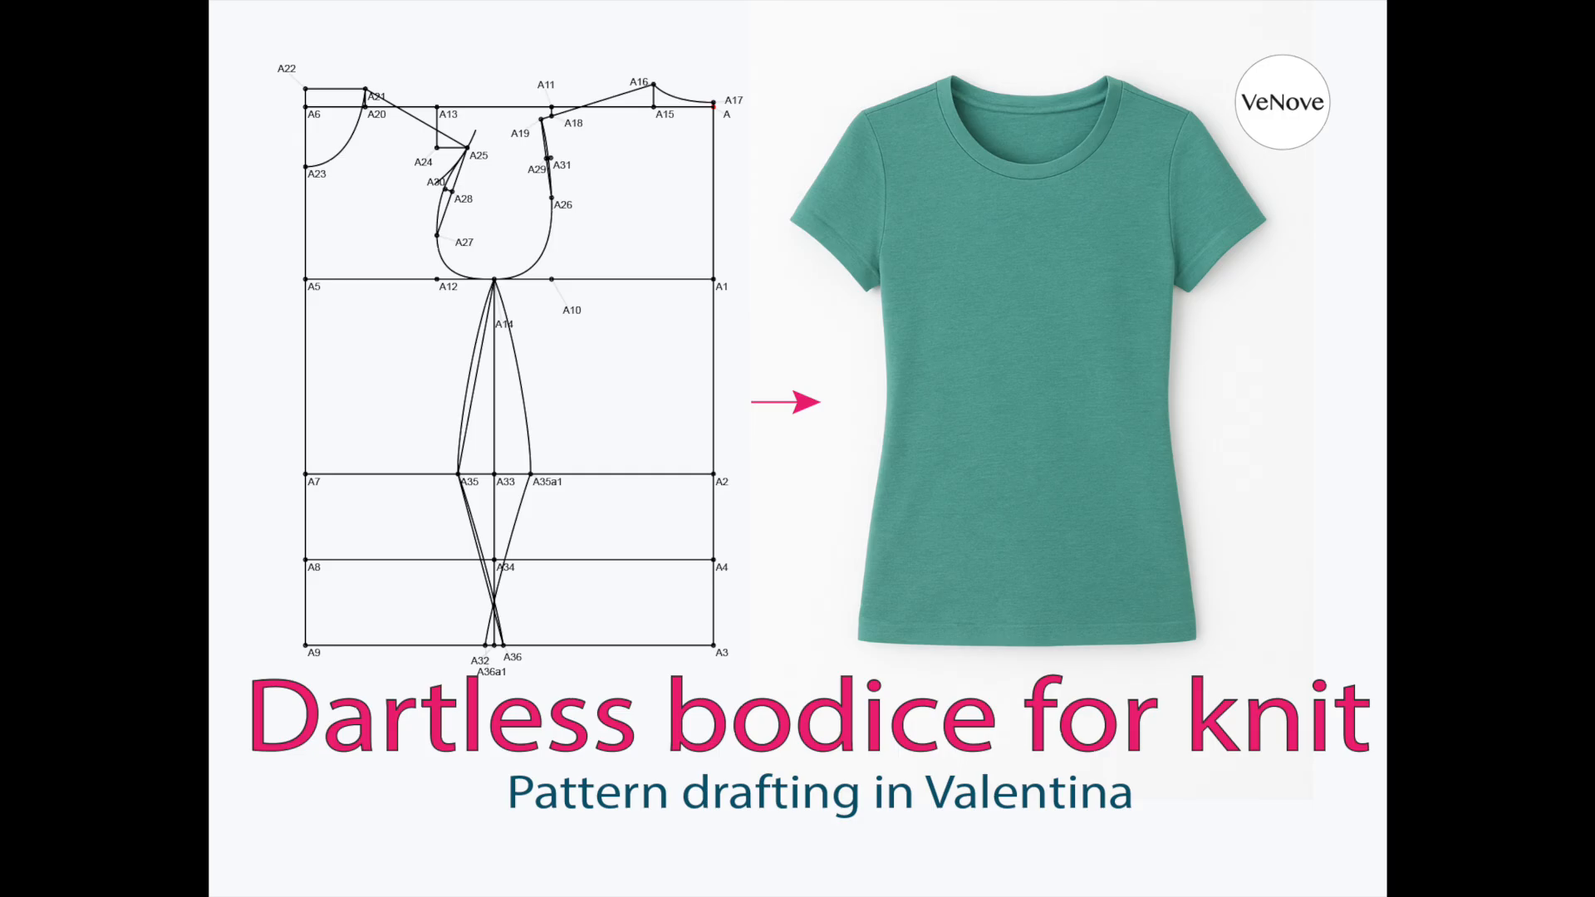